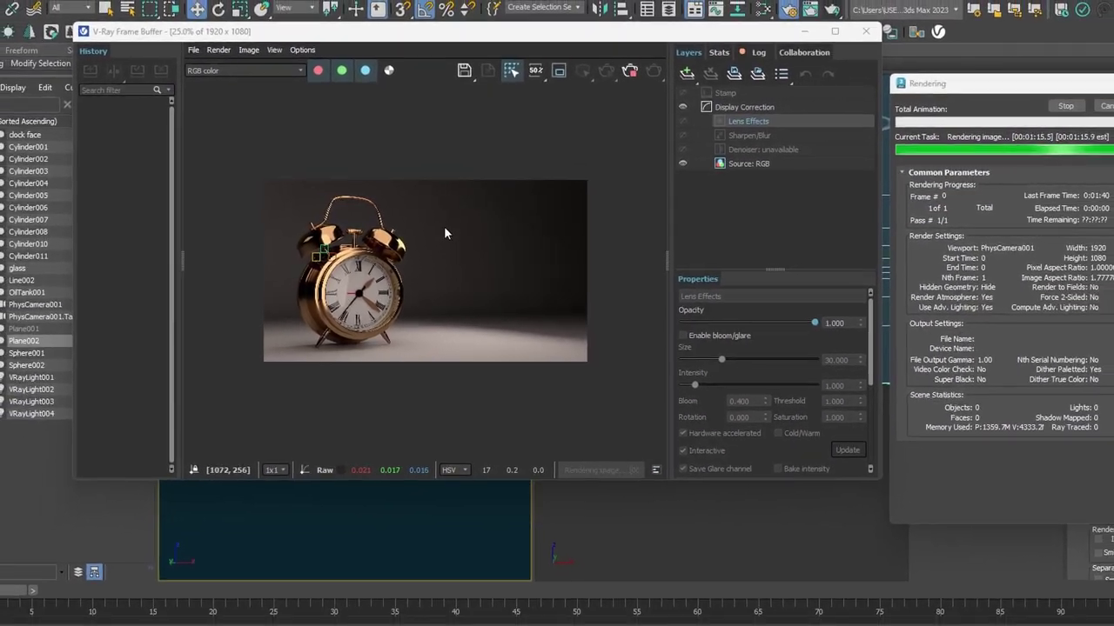
{"action": "scroll", "coordinate": [452, 228], "scroll_direction": "up", "scroll_amount": 2}
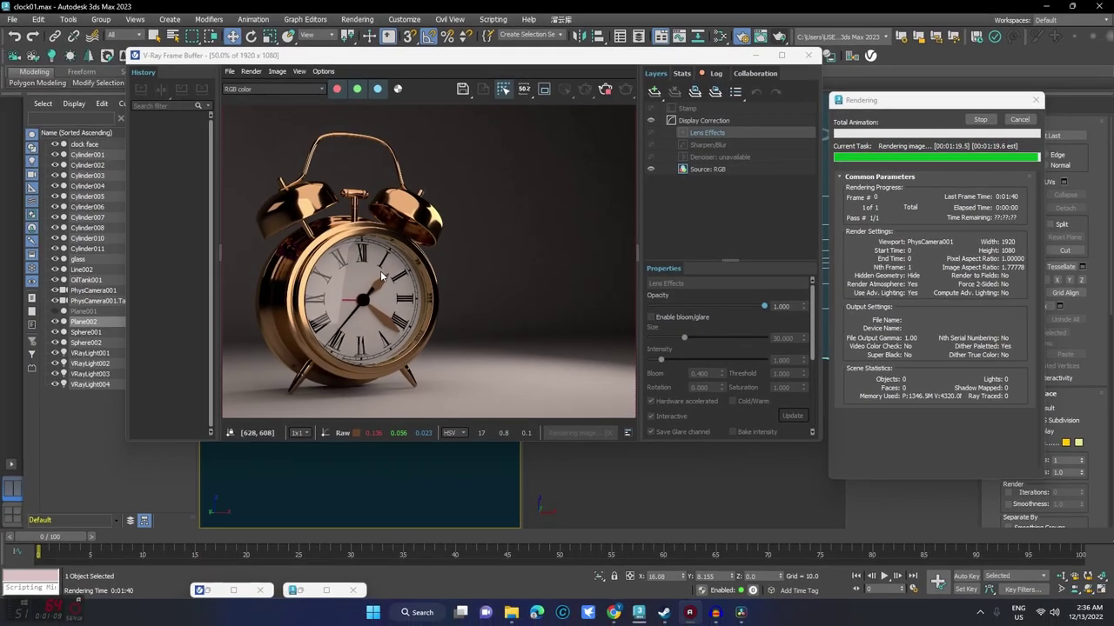
{"action": "scroll", "coordinate": [381, 270], "scroll_direction": "down", "scroll_amount": 1}
{"action": "scroll", "coordinate": [380, 270], "scroll_direction": "up", "scroll_amount": 1}
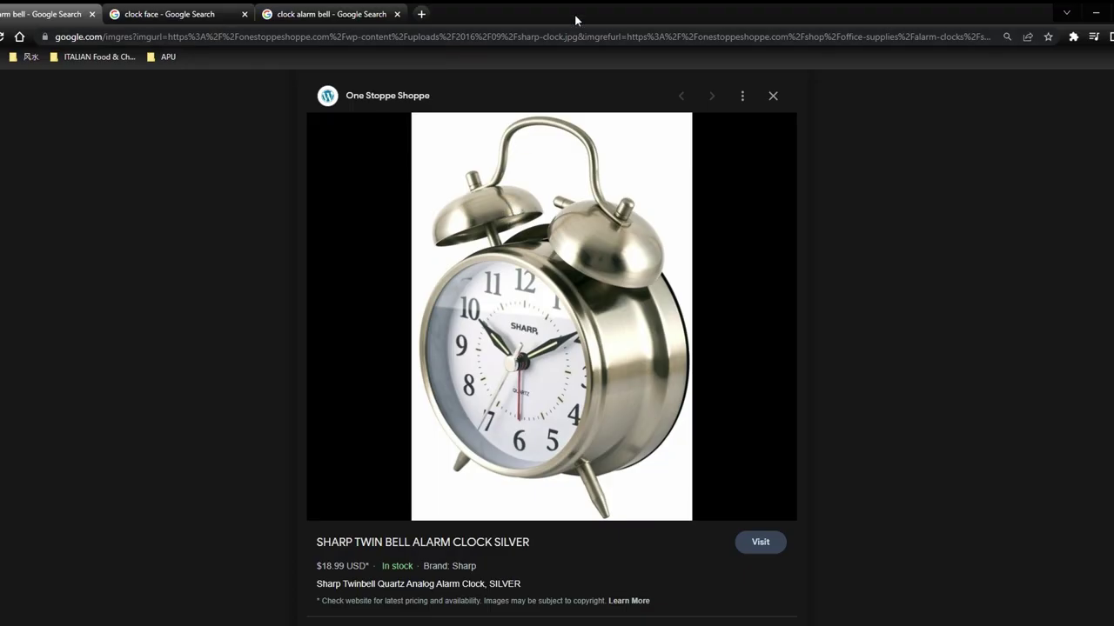
Move the reference image browser aside, switch to 3ds Max and maximize the Perspective viewport.
{"action": "left_click_drag", "start_coordinate": [575, 16], "coordinate": [91, 37]}
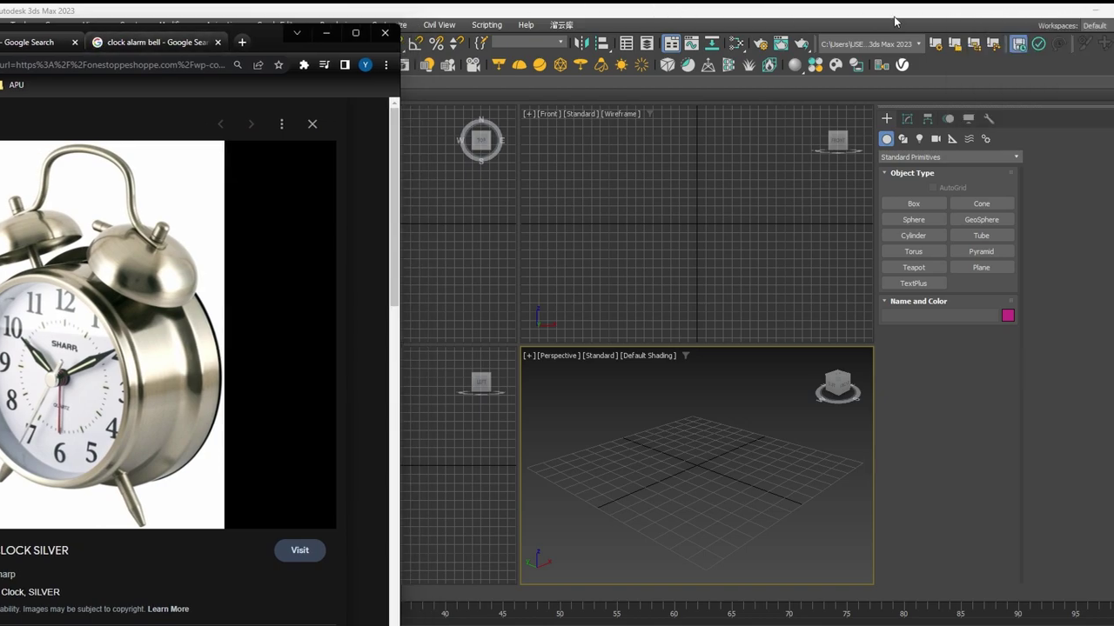
{"action": "left_click", "coordinate": [894, 19]}
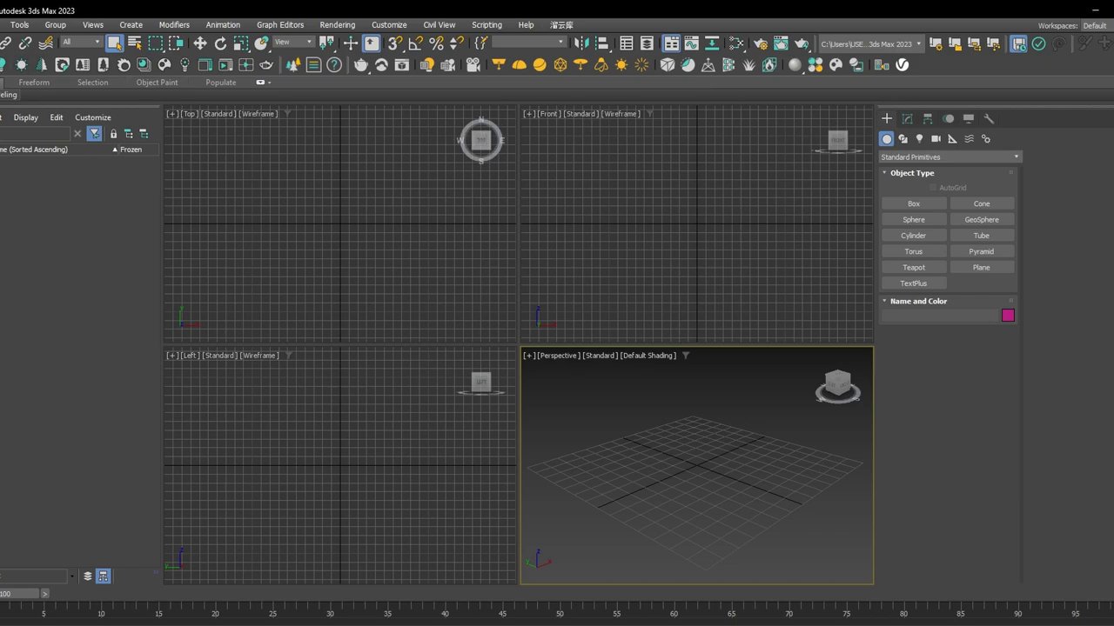
{"action": "key", "text": "alt+w"}
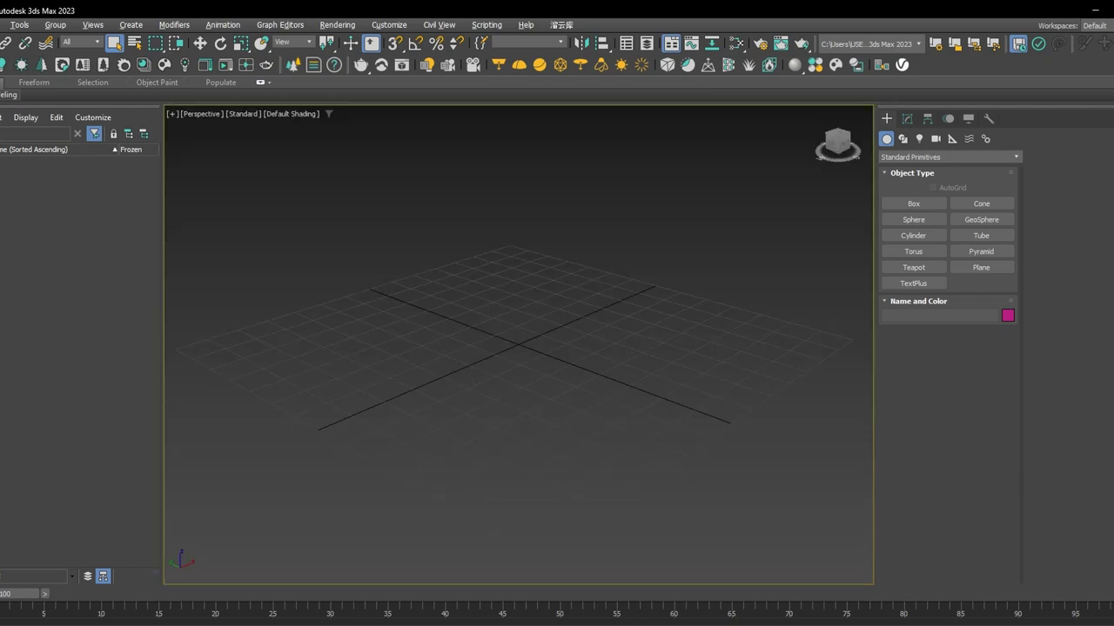
Switch back to the browser, save the Sharp twin bell alarm clock image and show the downloaded file in its folder.
{"action": "key", "text": "alt+Tab"}
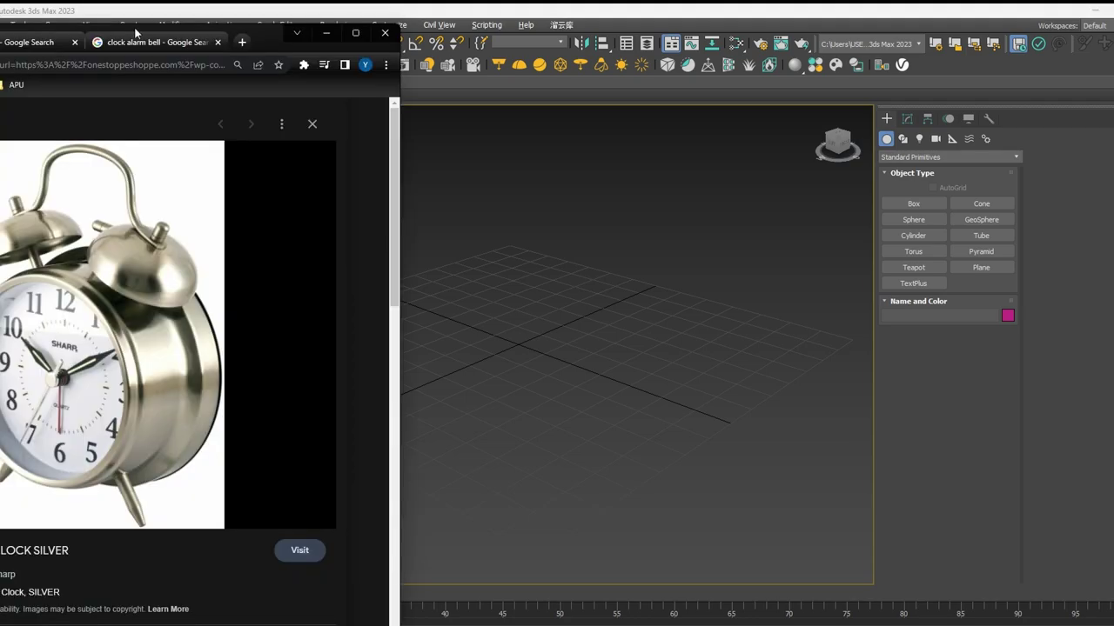
{"action": "left_click", "coordinate": [355, 33]}
{"action": "right_click", "coordinate": [570, 267]}
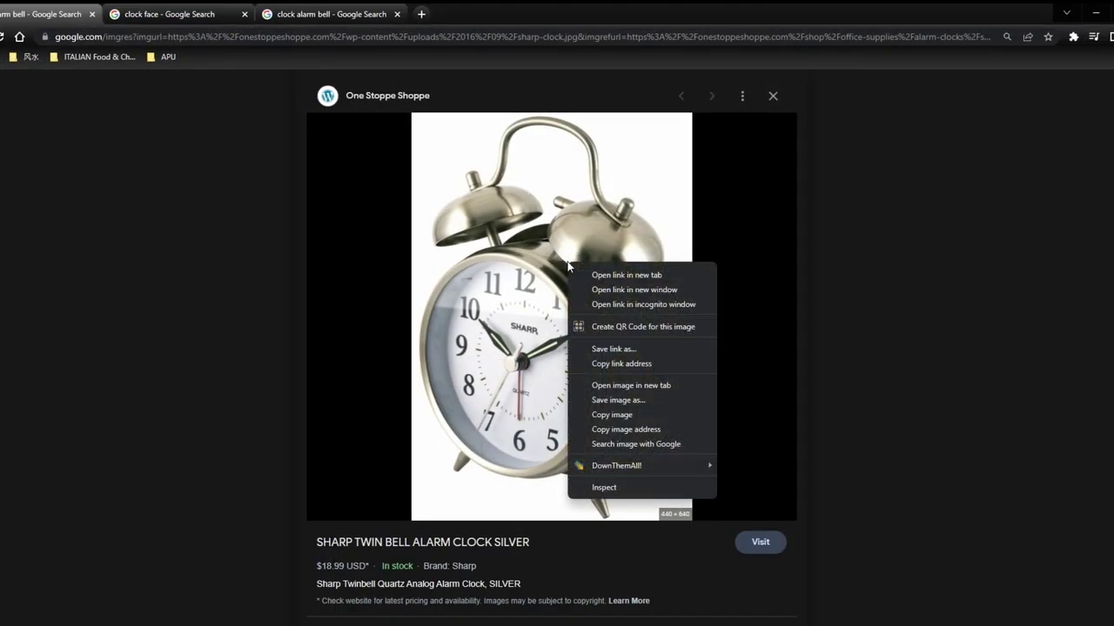
{"action": "left_click", "coordinate": [644, 397]}
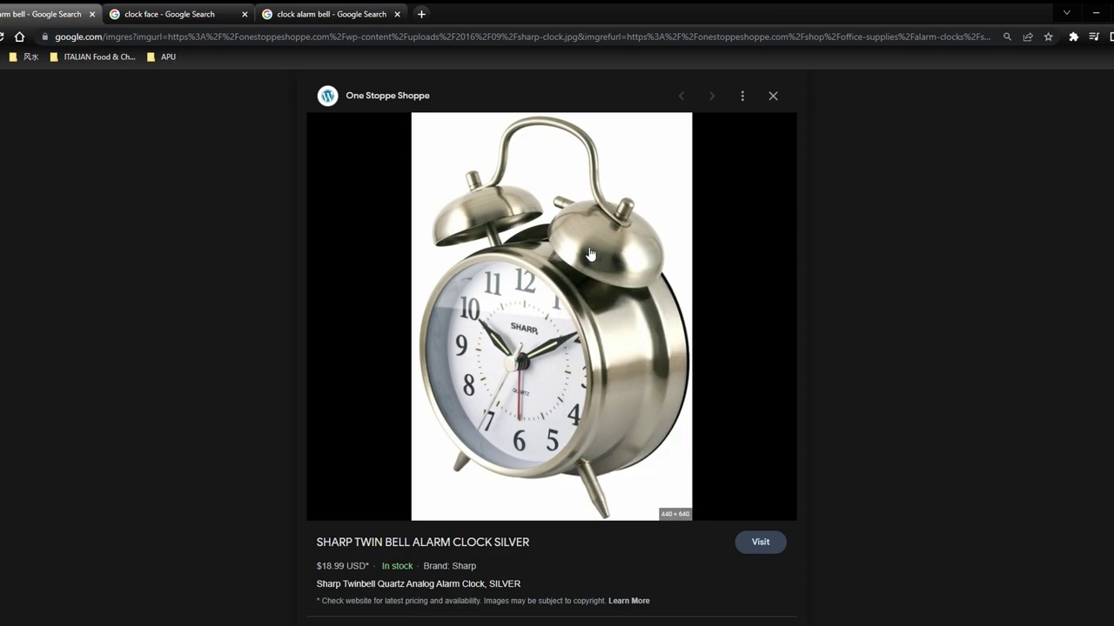
{"action": "key", "text": "Return"}
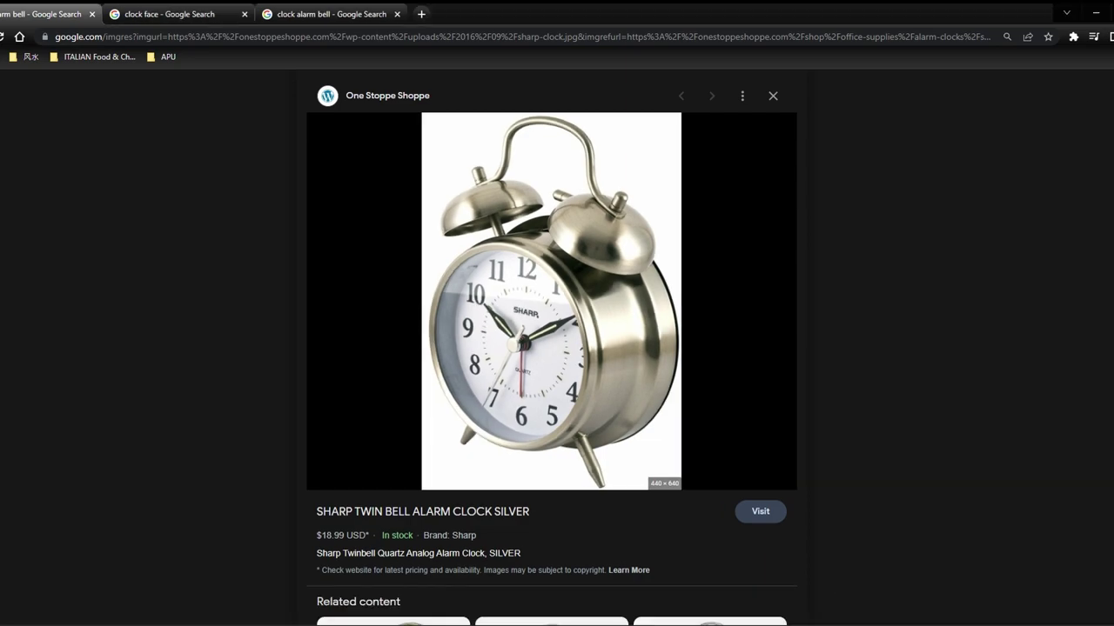
{"action": "left_click", "coordinate": [81, 624]}
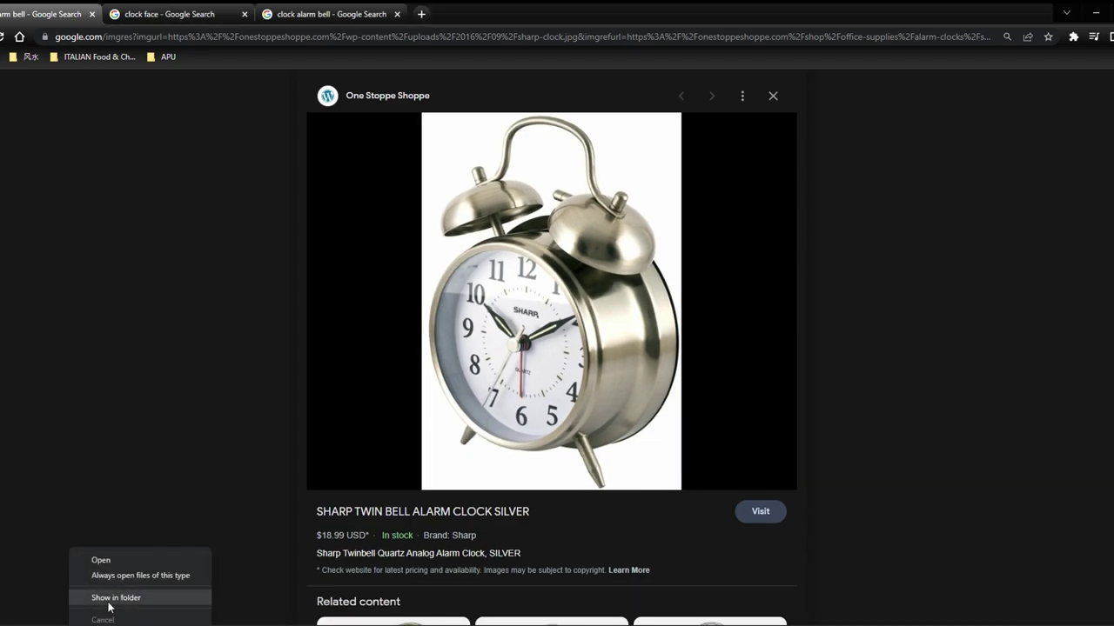
{"action": "left_click", "coordinate": [108, 601]}
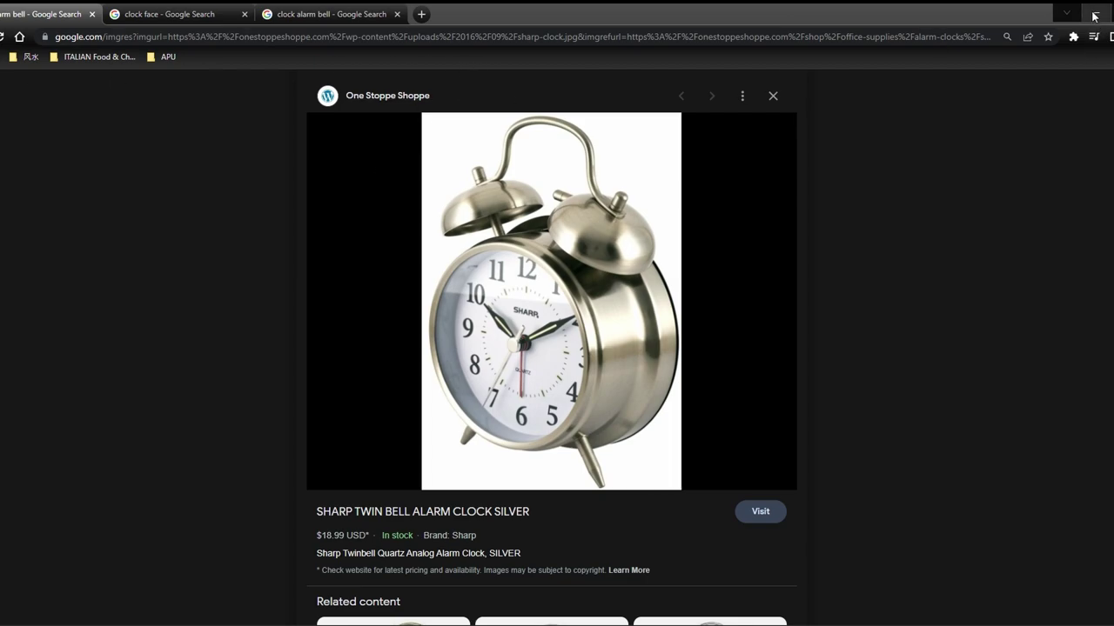
Return to 3ds Max and draw a plane about 162 long and 165 wide around the origin in the Front view.
{"action": "left_click", "coordinate": [1093, 16]}
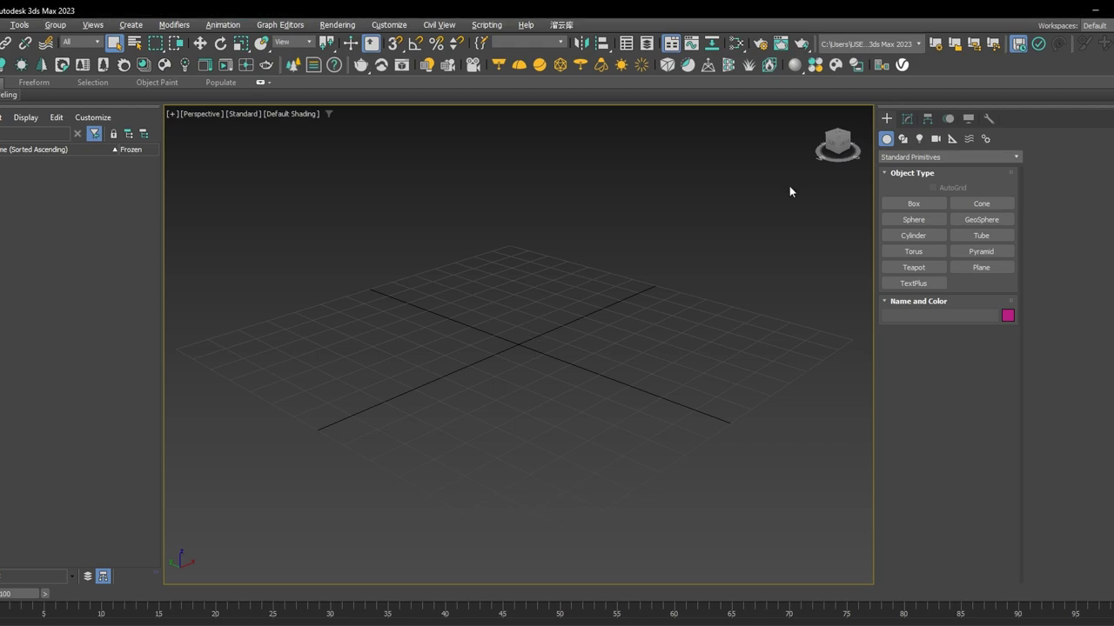
{"action": "key", "text": "f"}
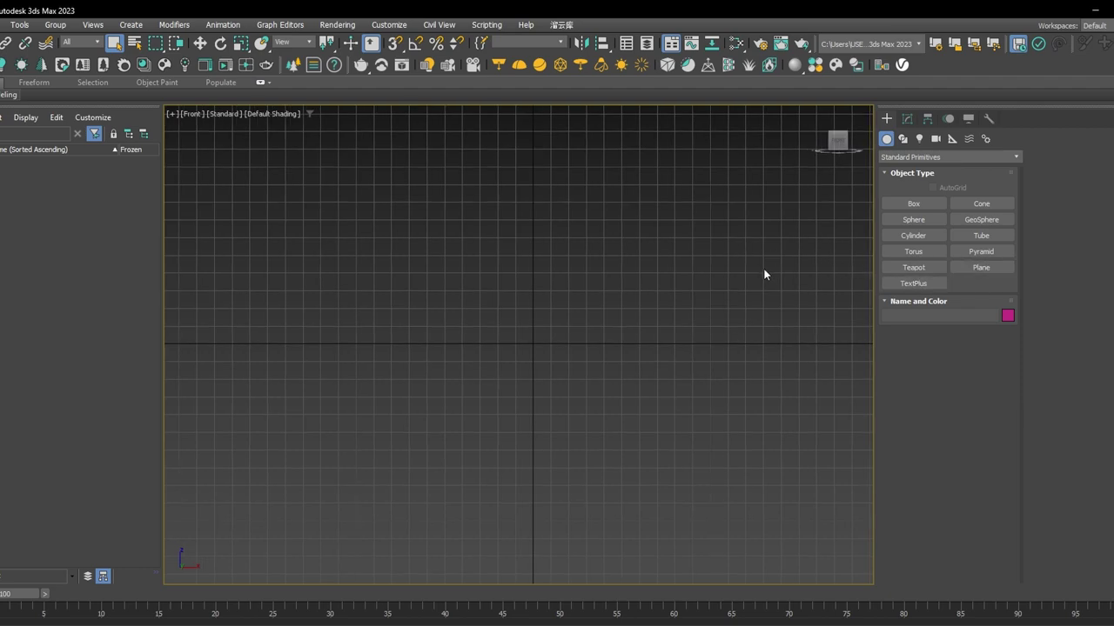
{"action": "left_click", "coordinate": [981, 269]}
{"action": "left_click_drag", "start_coordinate": [383, 196], "coordinate": [676, 485]}
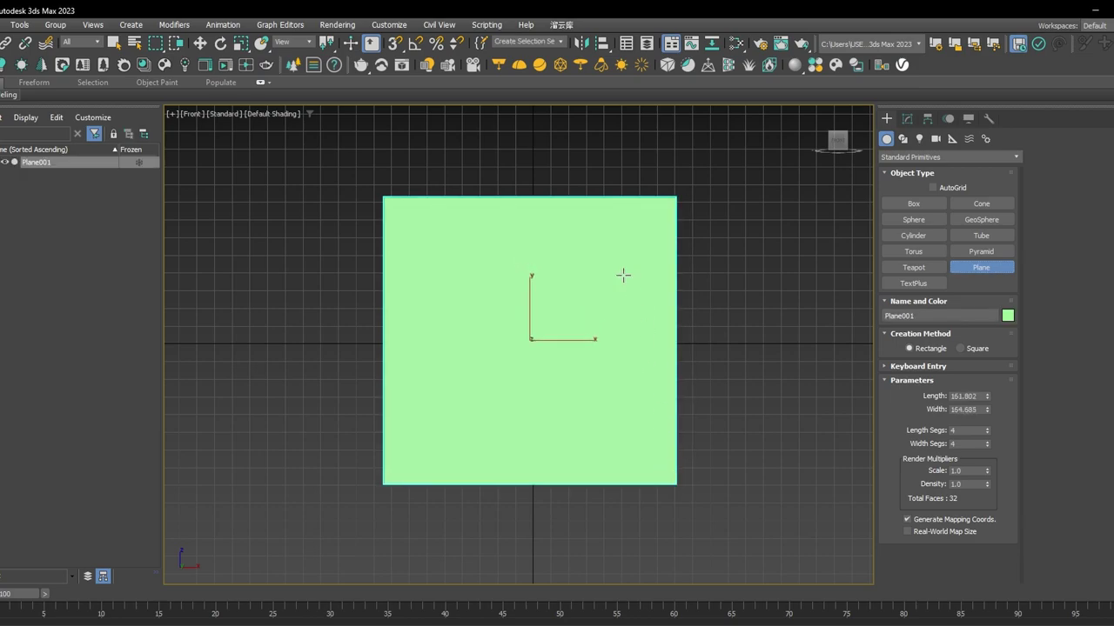
{"action": "right_click", "coordinate": [589, 175]}
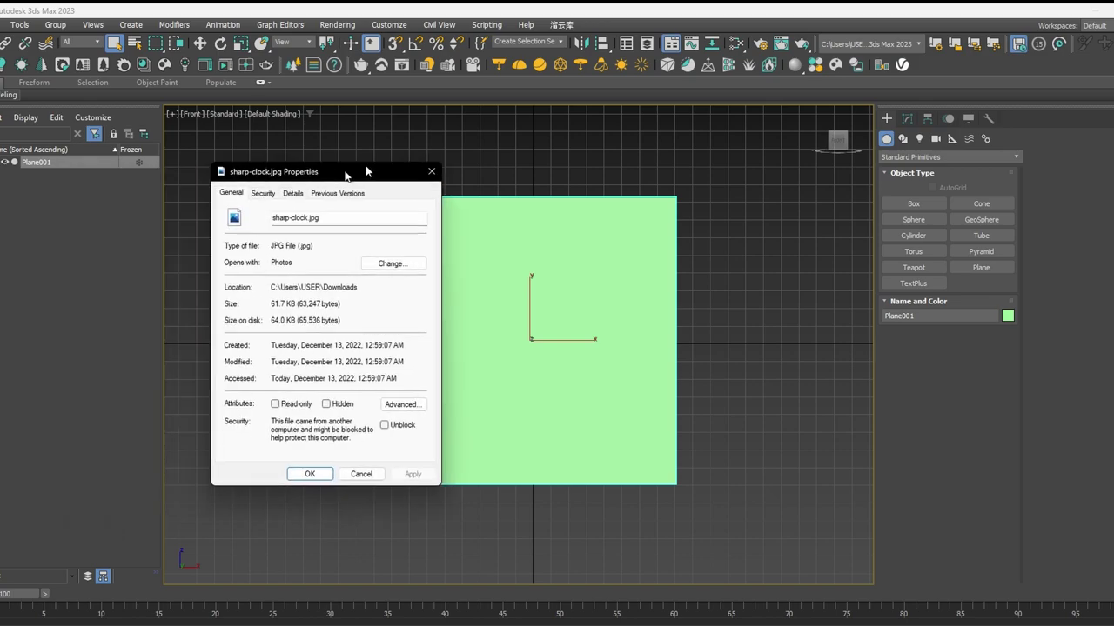
Check the pixel dimensions of sharp-clock.jpg in its file properties.
{"action": "left_click_drag", "start_coordinate": [345, 171], "coordinate": [381, 162]}
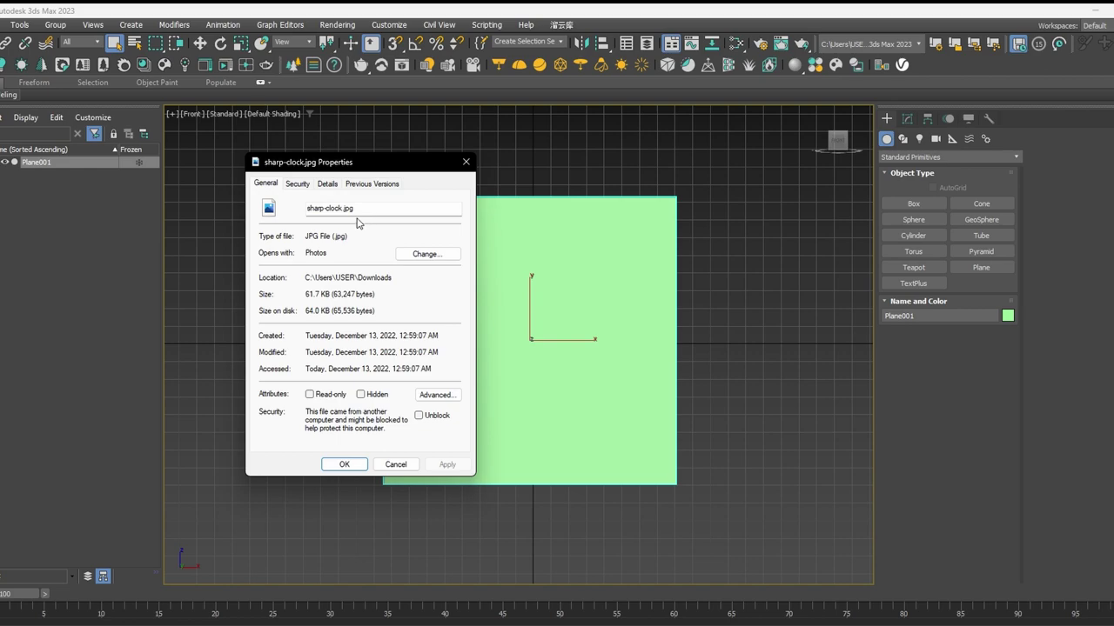
{"action": "left_click", "coordinate": [333, 183]}
{"action": "scroll", "coordinate": [384, 318], "scroll_direction": "down", "scroll_amount": 1}
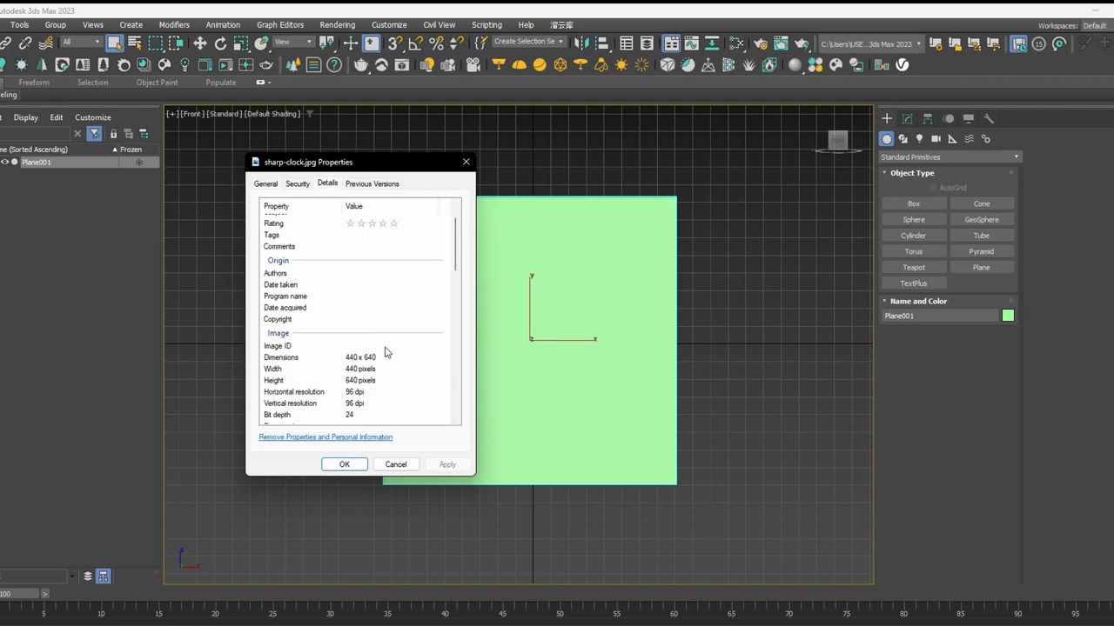
{"action": "left_click", "coordinate": [468, 162]}
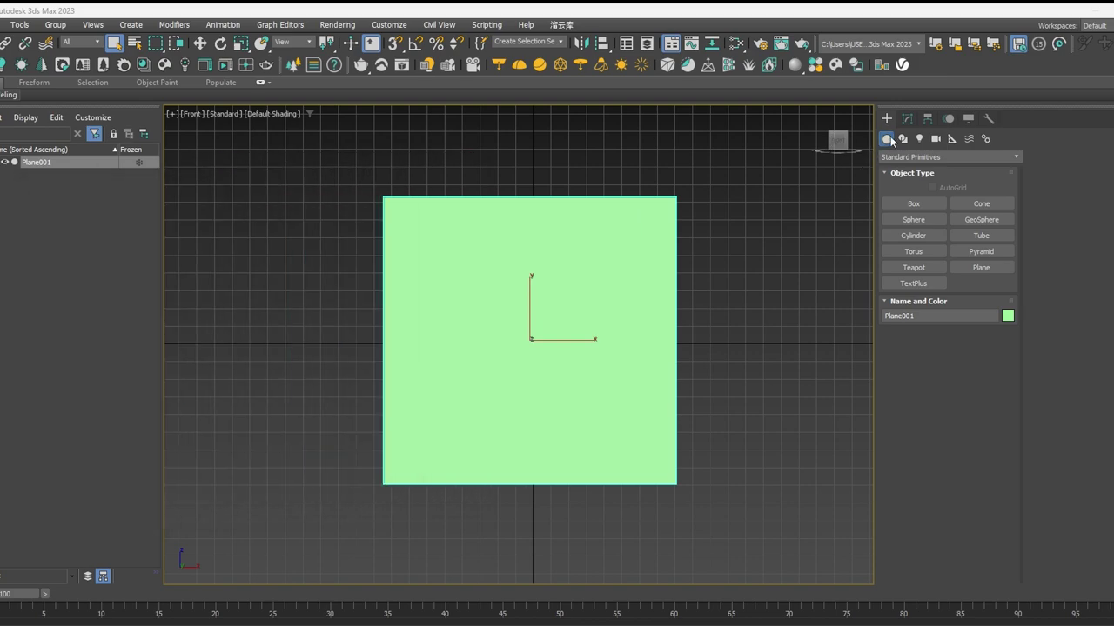
Set the plane's width to 440 and its length to 640.
{"action": "left_click", "coordinate": [906, 120]}
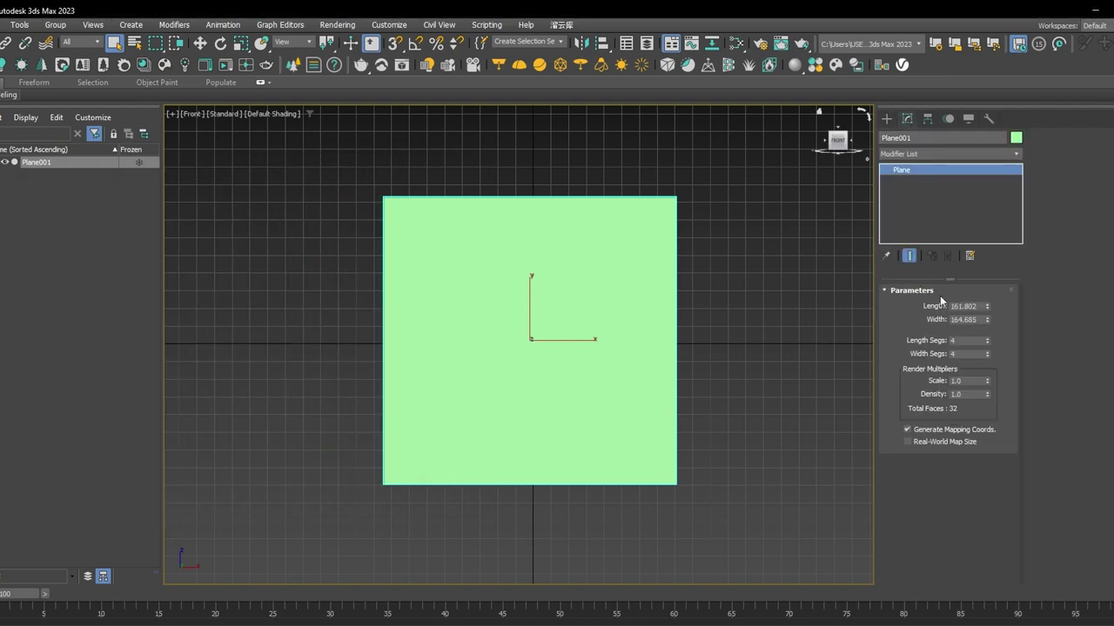
{"action": "double_click", "coordinate": [979, 320]}
{"action": "type", "text": "440"}
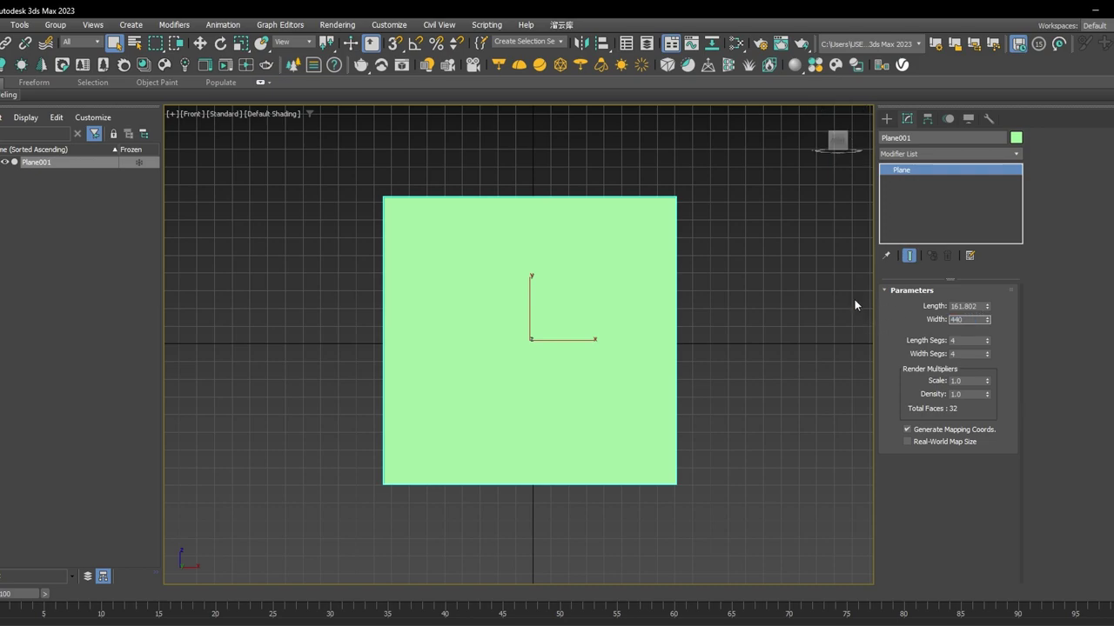
{"action": "double_click", "coordinate": [965, 306]}
{"action": "type", "text": "6"}
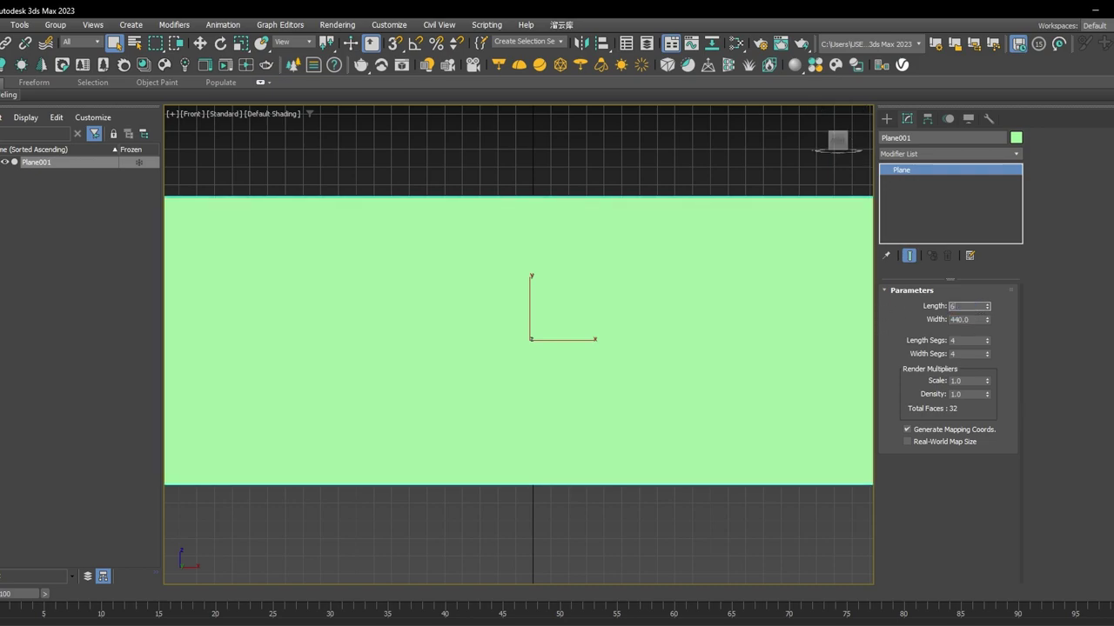
{"action": "type", "text": "40"}
{"action": "key", "text": "Return"}
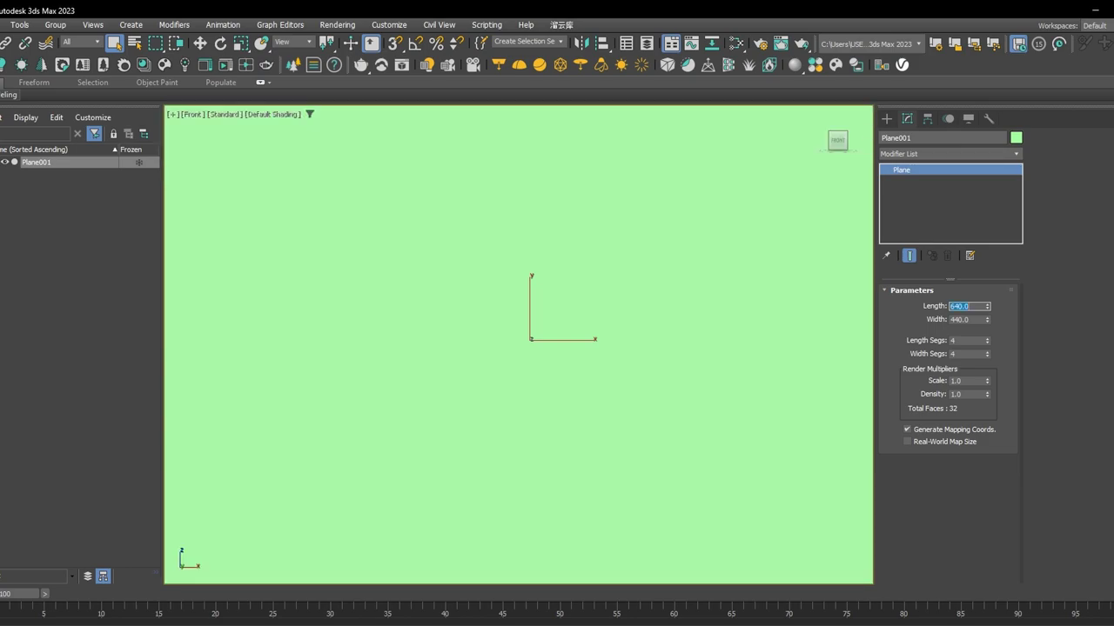
{"action": "scroll", "coordinate": [665, 274], "scroll_direction": "down", "scroll_amount": 5}
{"action": "middle_click_drag", "start_coordinate": [651, 269], "coordinate": [642, 304]}
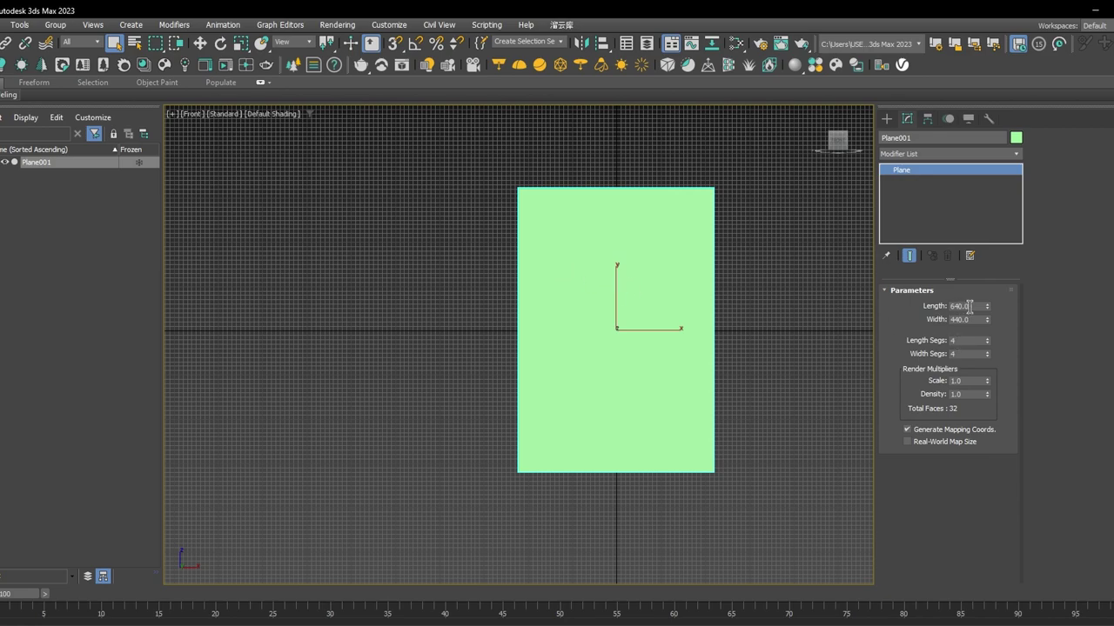
Scale the plane's dimensions down to a length of 64 and a width of 44.
{"action": "left_click_drag", "start_coordinate": [969, 307], "coordinate": [959, 308]}
{"action": "left_click_drag", "start_coordinate": [970, 320], "coordinate": [957, 323]}
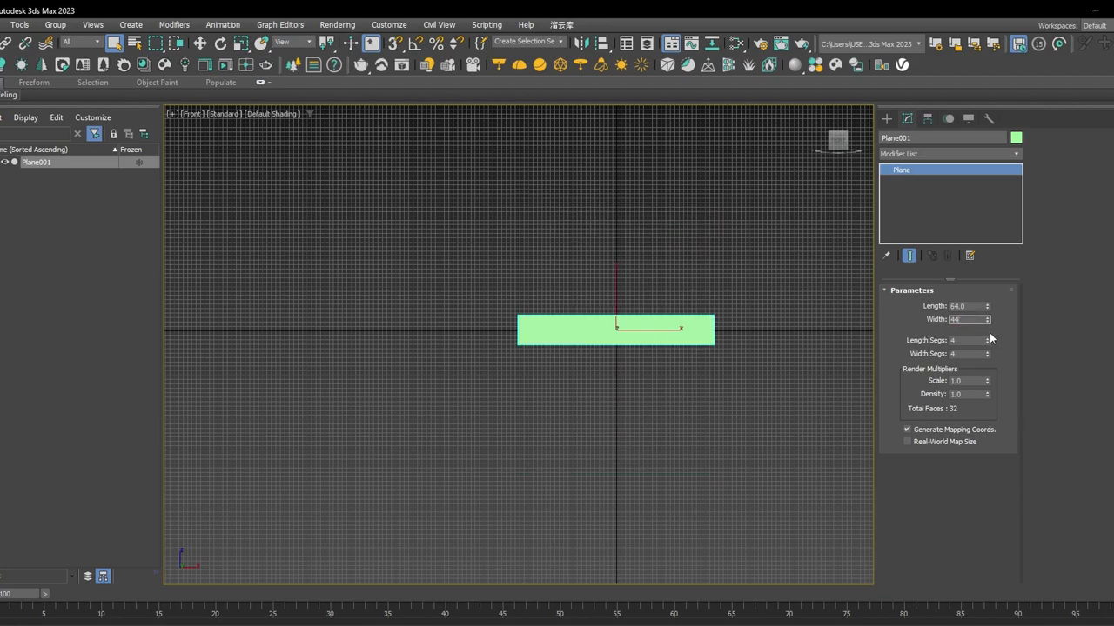
{"action": "key", "text": "Return"}
{"action": "scroll", "coordinate": [656, 306], "scroll_direction": "up", "scroll_amount": 5}
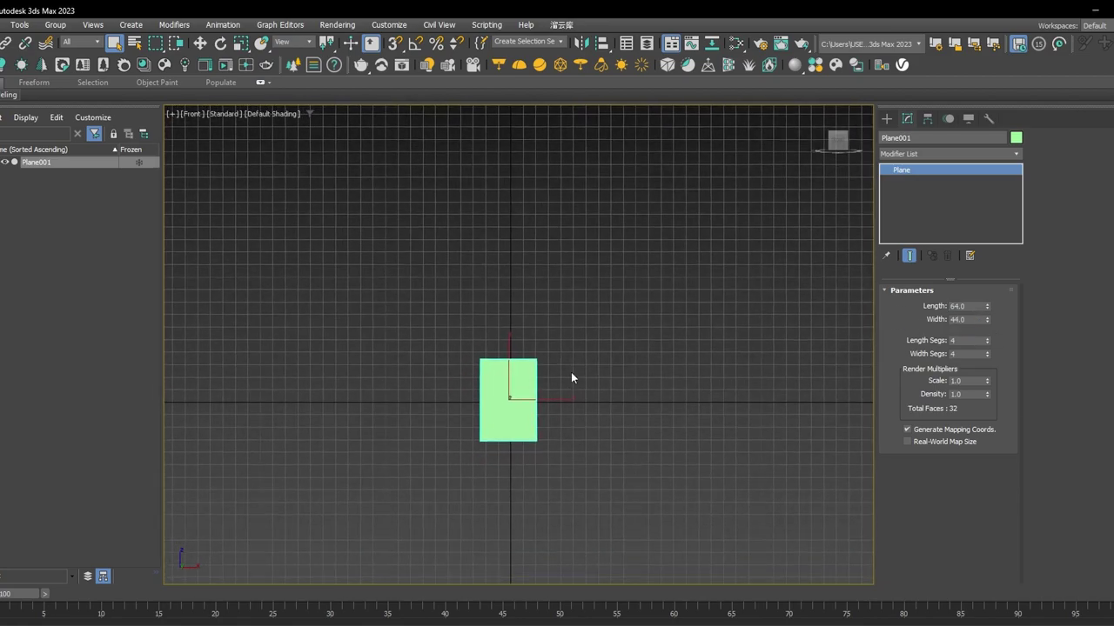
{"action": "key", "text": "w"}
{"action": "scroll", "coordinate": [571, 377], "scroll_direction": "up", "scroll_amount": 3}
{"action": "middle_click_drag", "start_coordinate": [569, 360], "coordinate": [671, 269]}
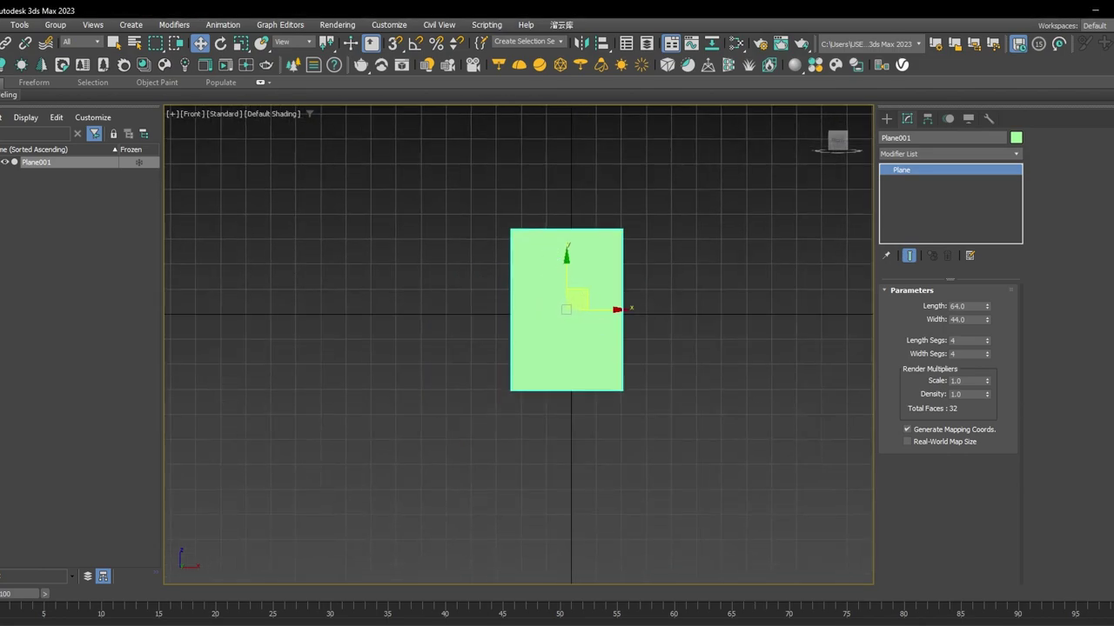
Check the active renderer in the Render Setup window, then minimize the window.
{"action": "left_click", "coordinate": [757, 51]}
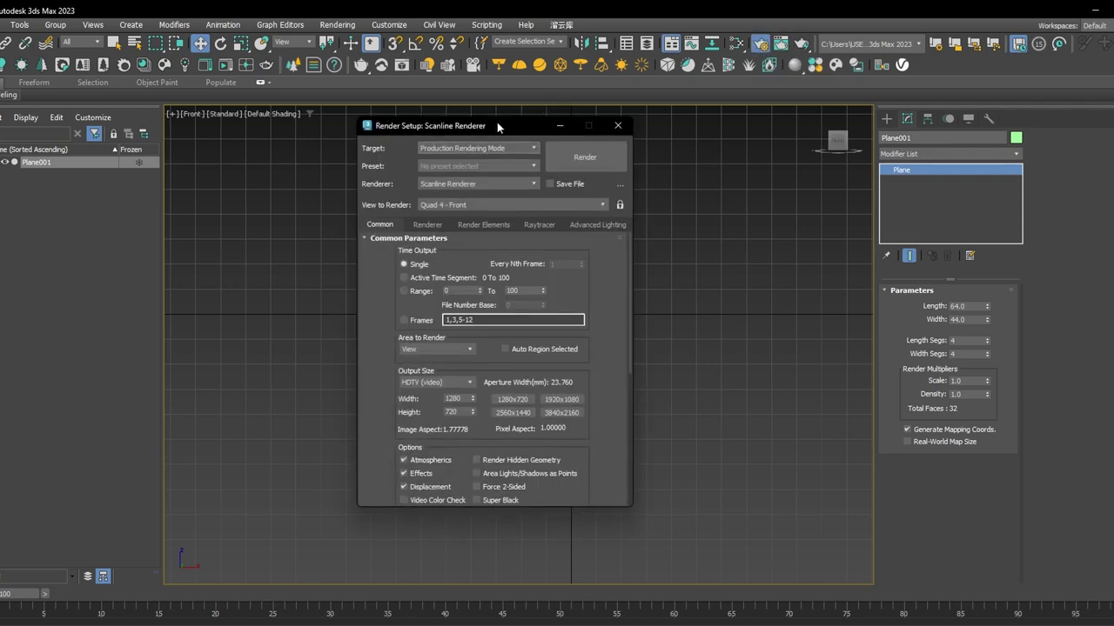
{"action": "left_click_drag", "start_coordinate": [497, 127], "coordinate": [762, 128]}
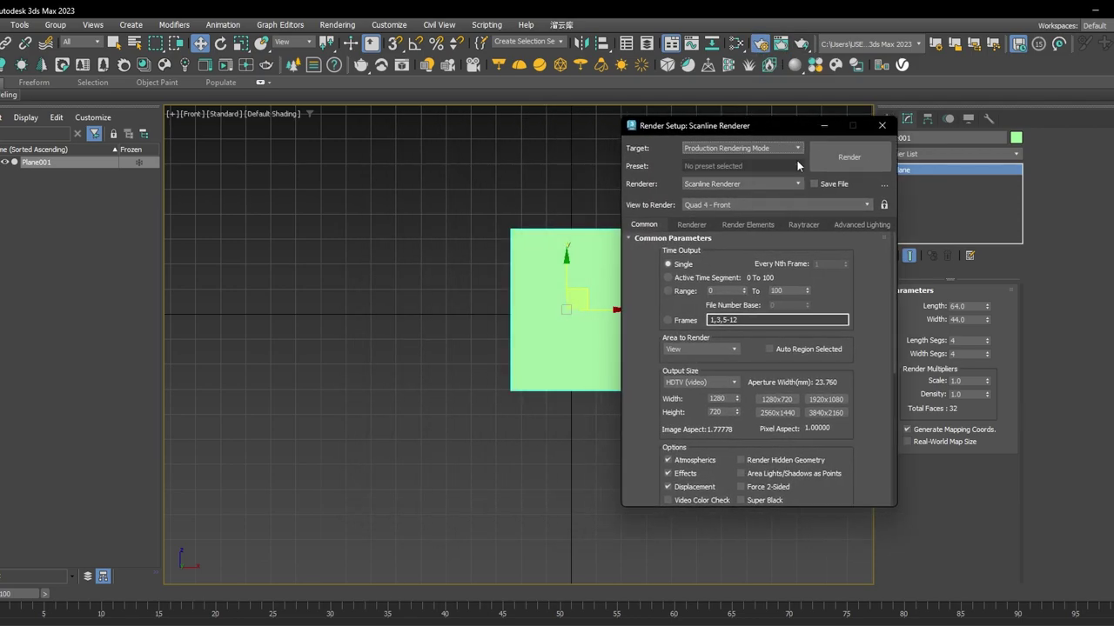
{"action": "left_click", "coordinate": [822, 127]}
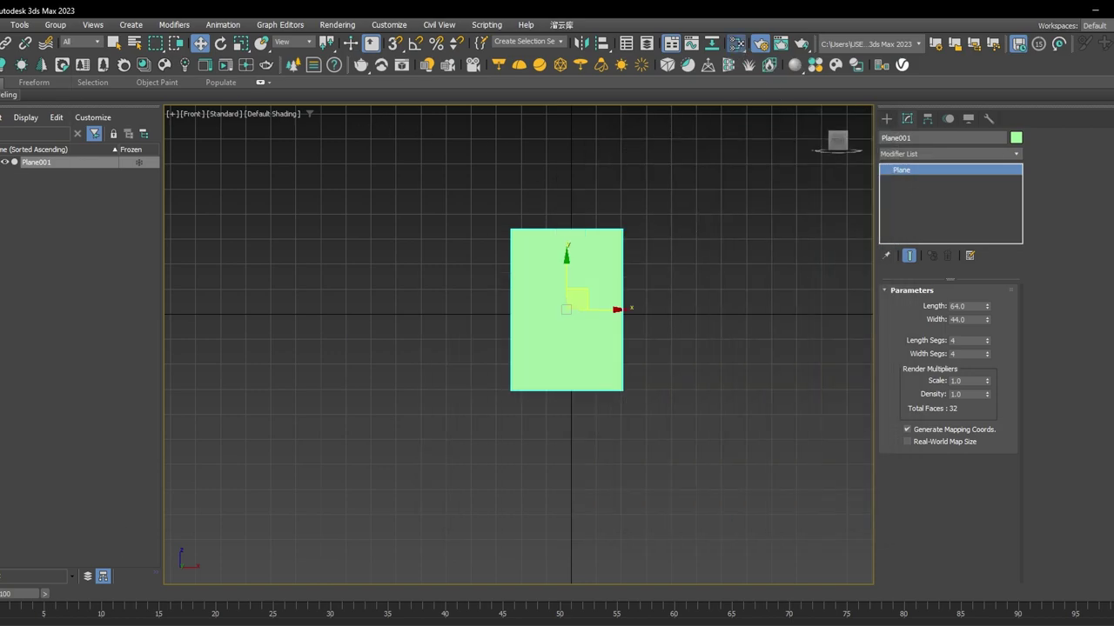
Open the Slate Material Editor and add a Standard (Legacy) material node.
{"action": "left_click", "coordinate": [736, 43]}
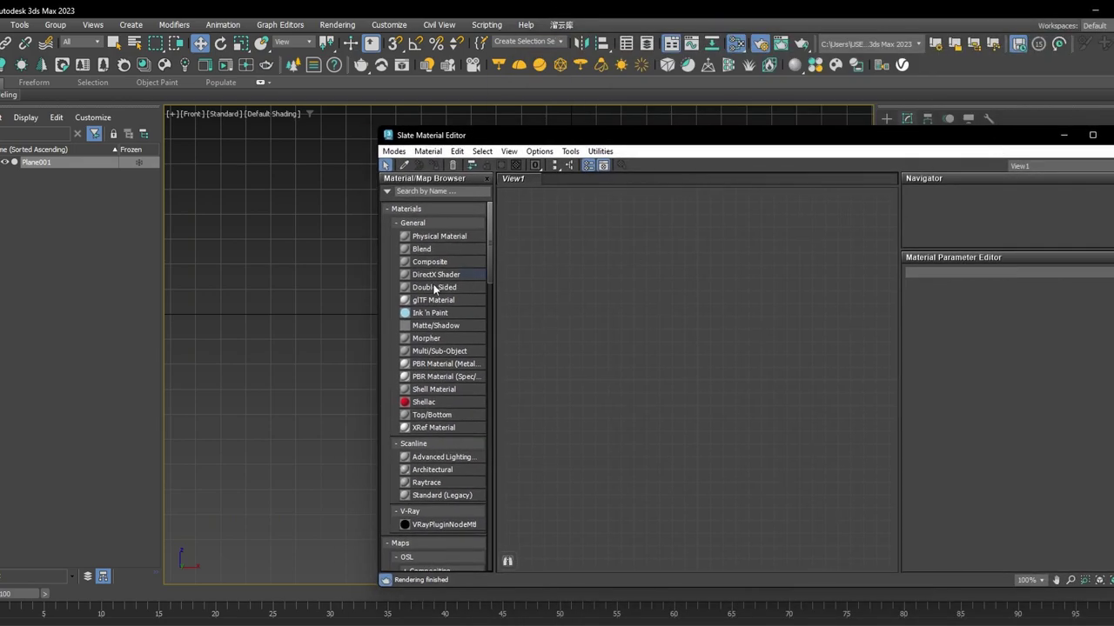
{"action": "middle_click_drag", "start_coordinate": [372, 294], "coordinate": [206, 292]}
{"action": "middle_click_drag", "start_coordinate": [337, 307], "coordinate": [118, 326]}
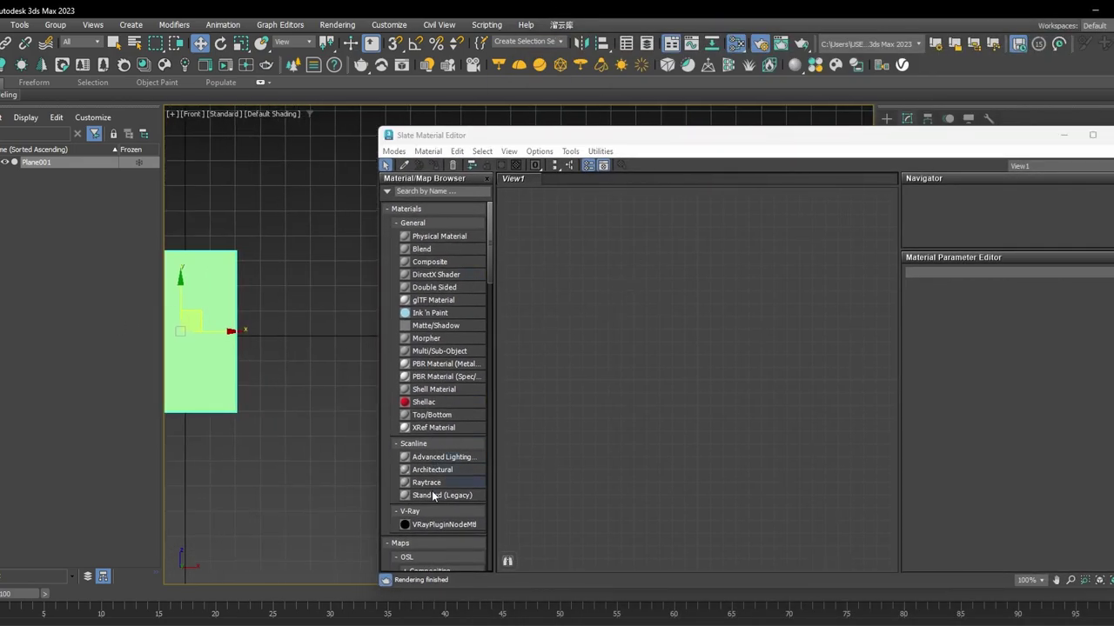
{"action": "left_click_drag", "start_coordinate": [433, 496], "coordinate": [679, 253]}
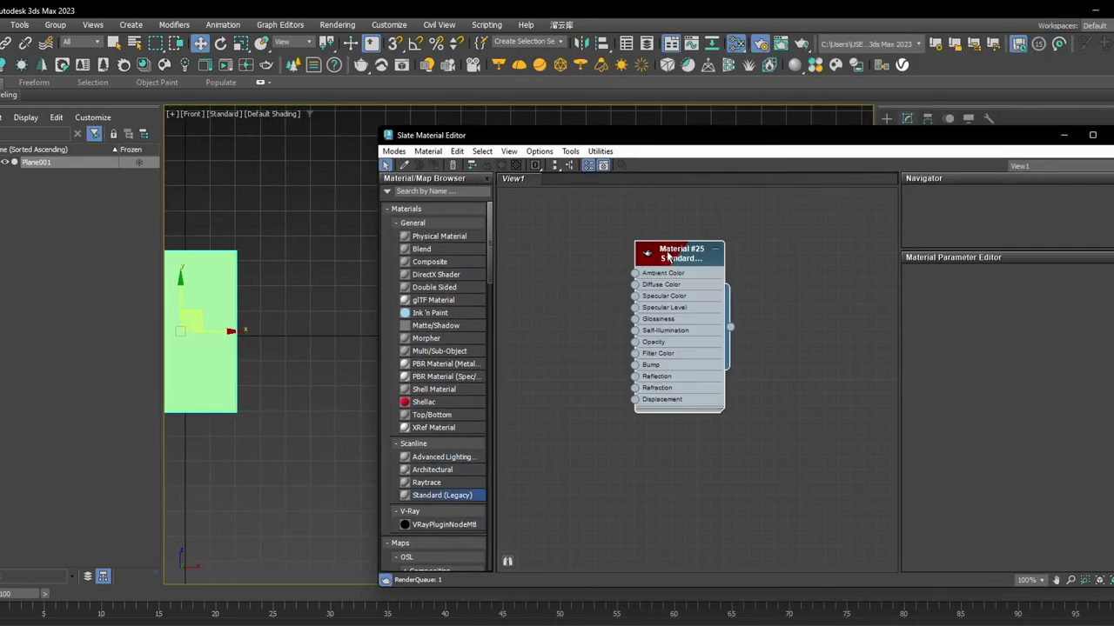
Assign the new Standard (Legacy) material to the plane in the Front view.
{"action": "middle_click_drag", "start_coordinate": [321, 247], "coordinate": [401, 243]}
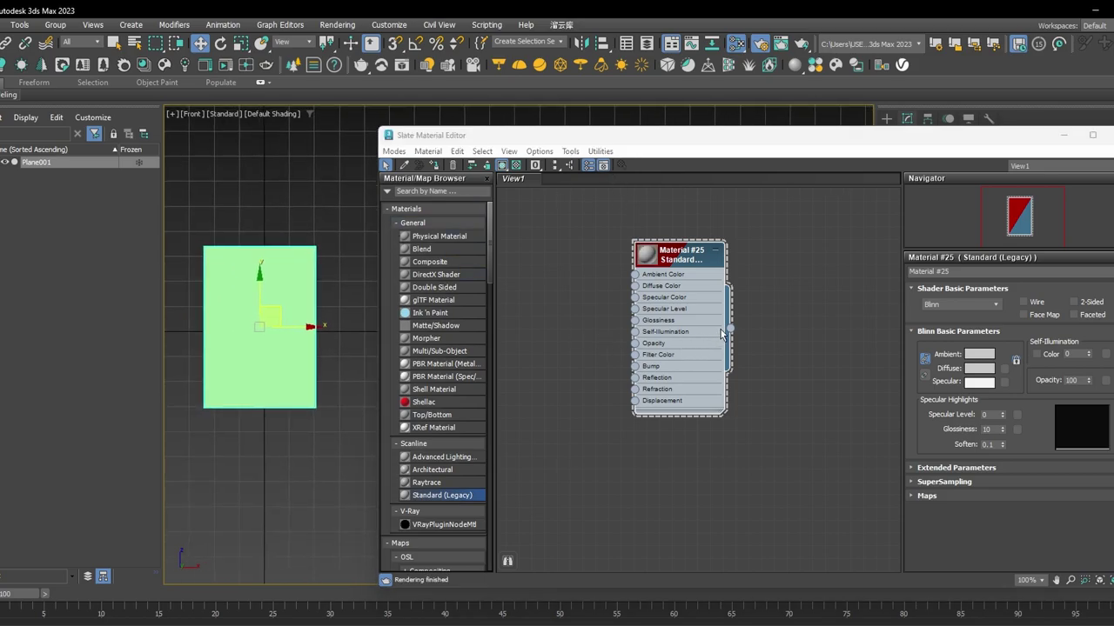
{"action": "left_click_drag", "start_coordinate": [729, 330], "coordinate": [758, 337]}
{"action": "left_click_drag", "start_coordinate": [782, 420], "coordinate": [296, 313]}
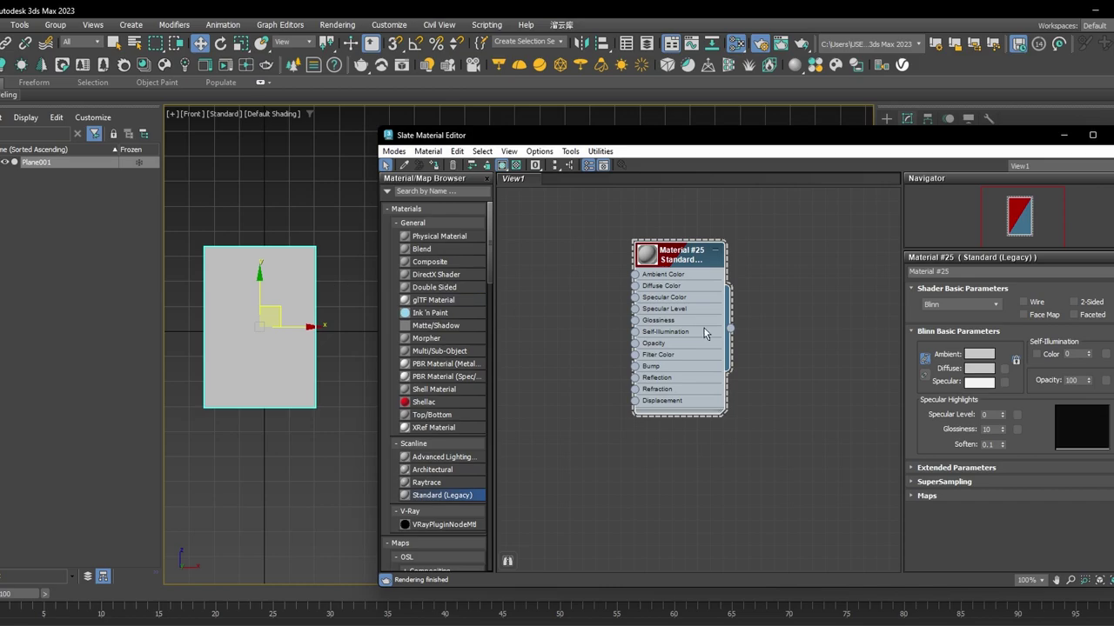
{"action": "mouse_move", "coordinate": [683, 307]}
{"action": "middle_mouse_down"}
{"action": "mouse_move", "coordinate": [733, 303]}
{"action": "mouse_move", "coordinate": [695, 291]}
{"action": "middle_mouse_up"}
{"action": "scroll", "coordinate": [696, 296], "scroll_direction": "up", "scroll_amount": 1}
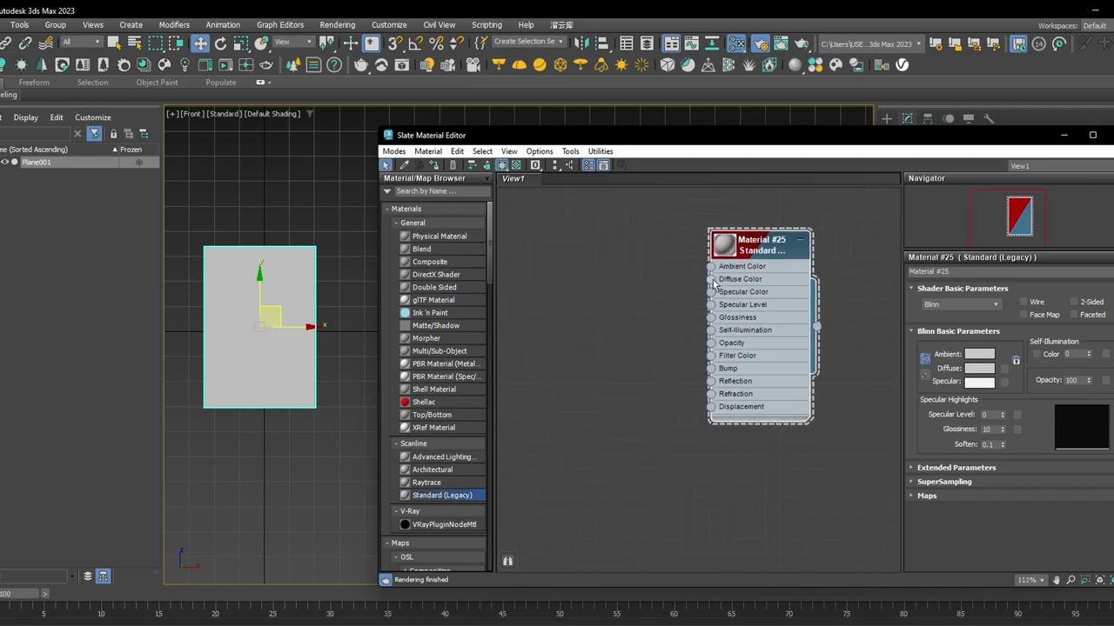
Link a Bitmap map using sharp-clock.jpg from Downloads to the material's Diffuse Color, and minimize the Slate Material Editor.
{"action": "left_click_drag", "start_coordinate": [604, 277], "coordinate": [603, 278]}
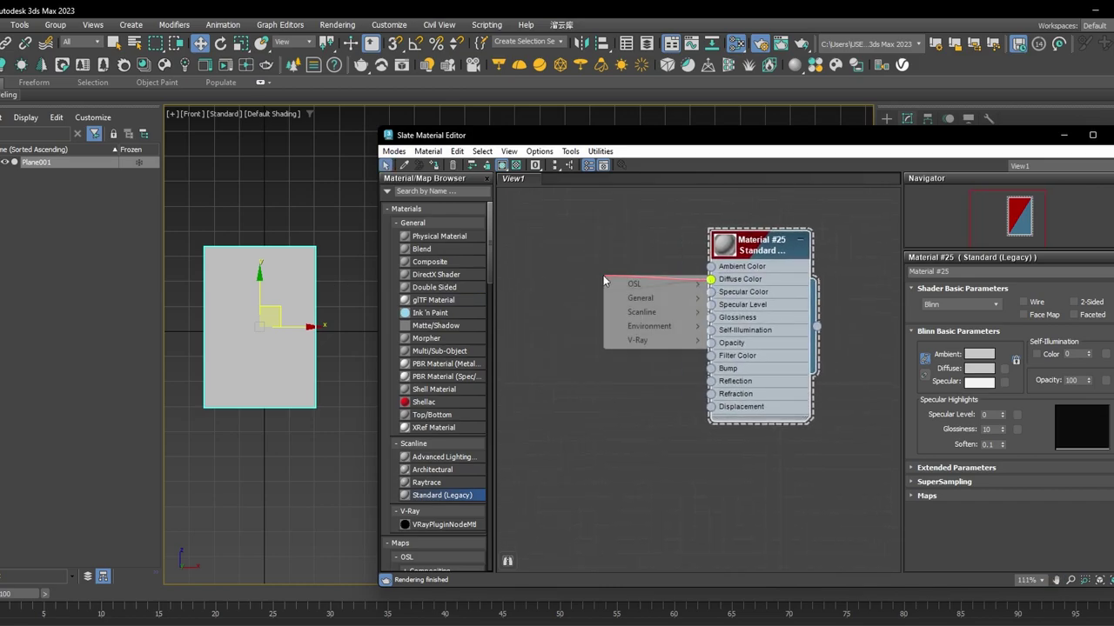
{"action": "mouse_move", "coordinate": [657, 300]}
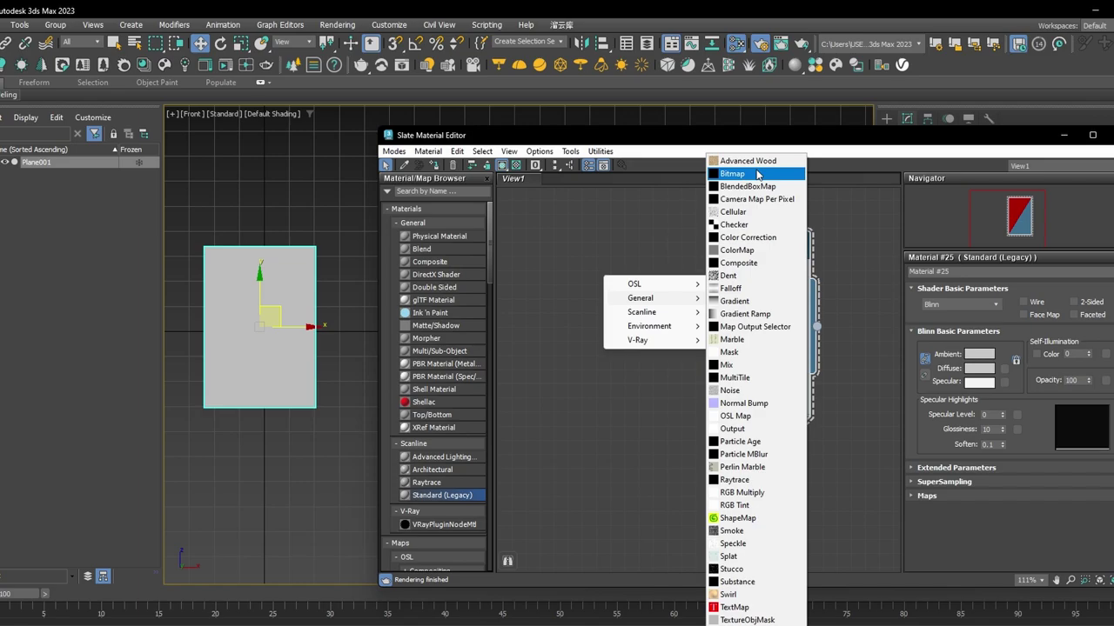
{"action": "left_click", "coordinate": [757, 174]}
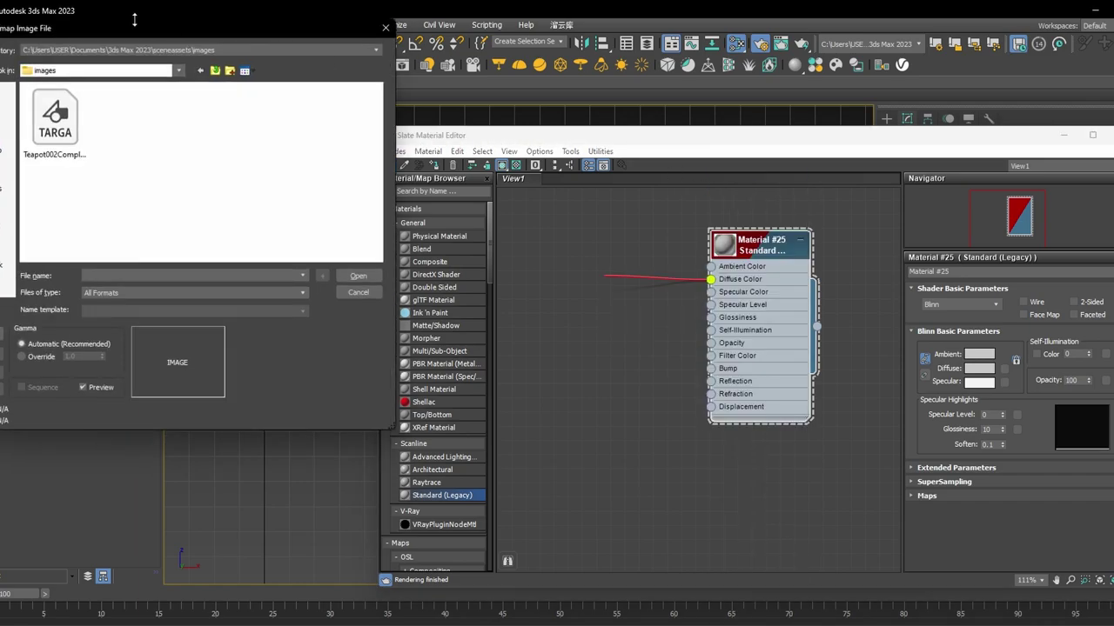
{"action": "key", "text": "Escape"}
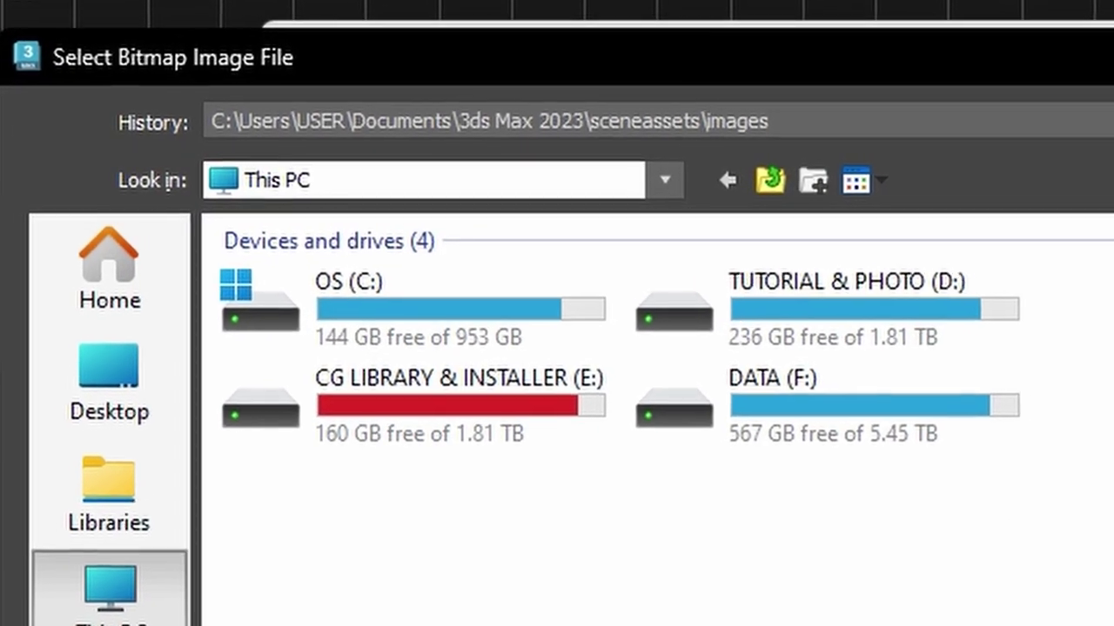
{"action": "double_click", "coordinate": [375, 312]}
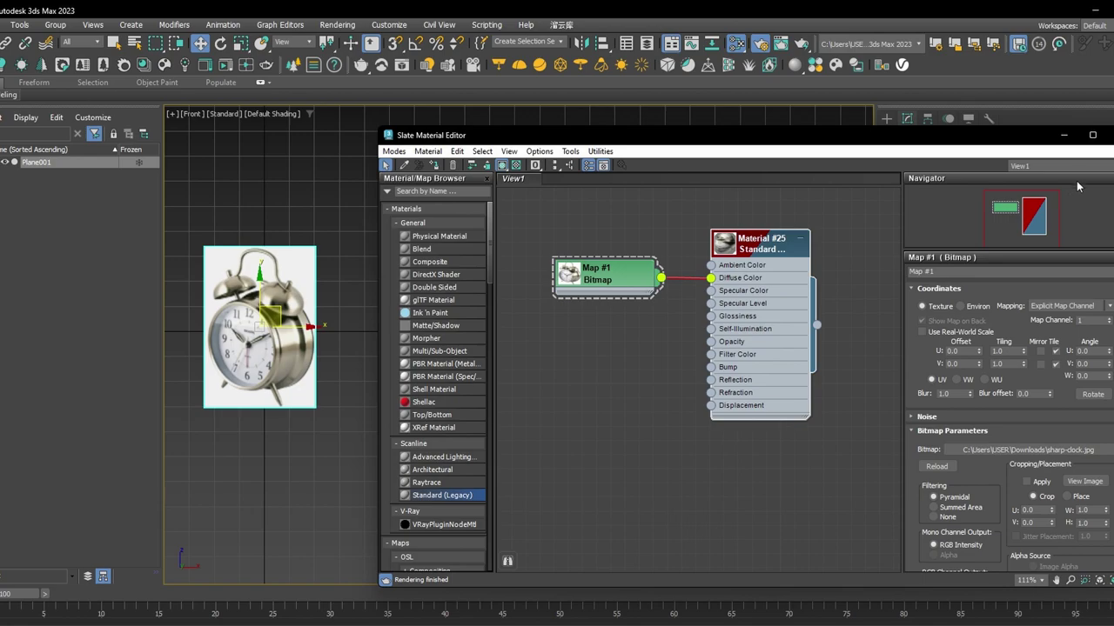
{"action": "left_click", "coordinate": [1066, 138]}
Raise the clock image plane above the grid and shift it along the negative X axis, away from the origin.
{"action": "middle_click_drag", "start_coordinate": [431, 307], "coordinate": [632, 317]}
{"action": "left_click_drag", "start_coordinate": [459, 299], "coordinate": [477, 169]}
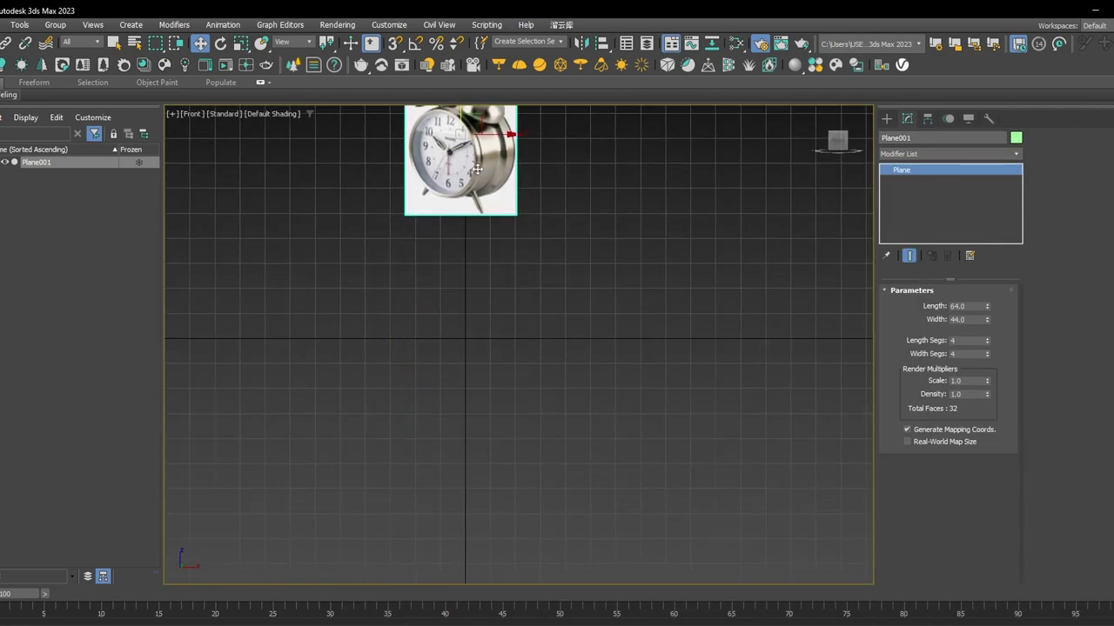
{"action": "middle_click_drag", "start_coordinate": [479, 239], "coordinate": [475, 303]}
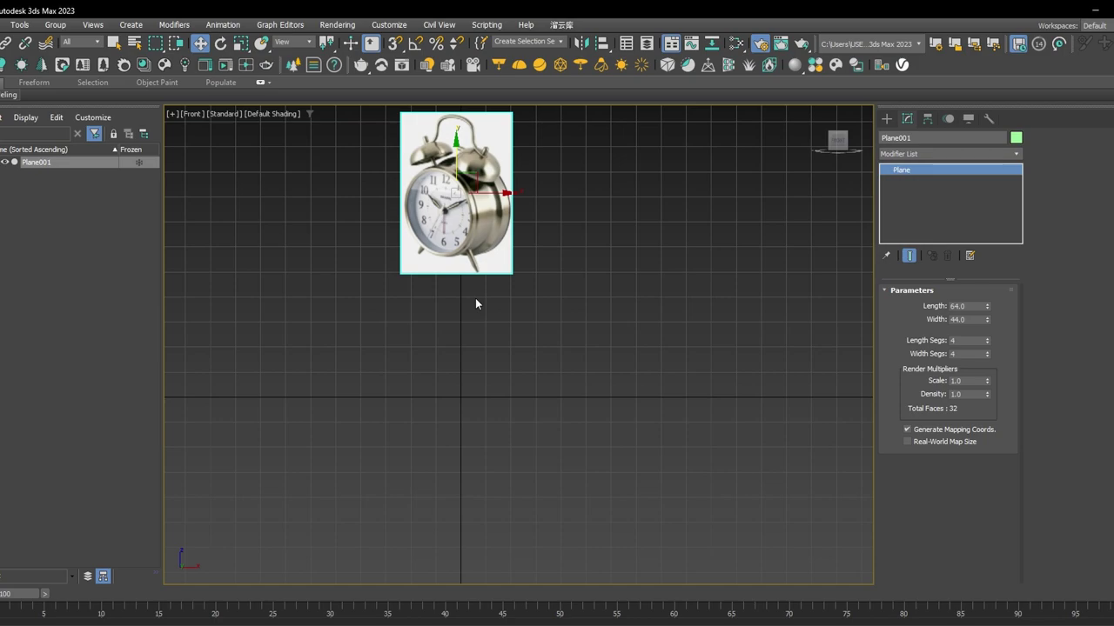
{"action": "key", "text": "p"}
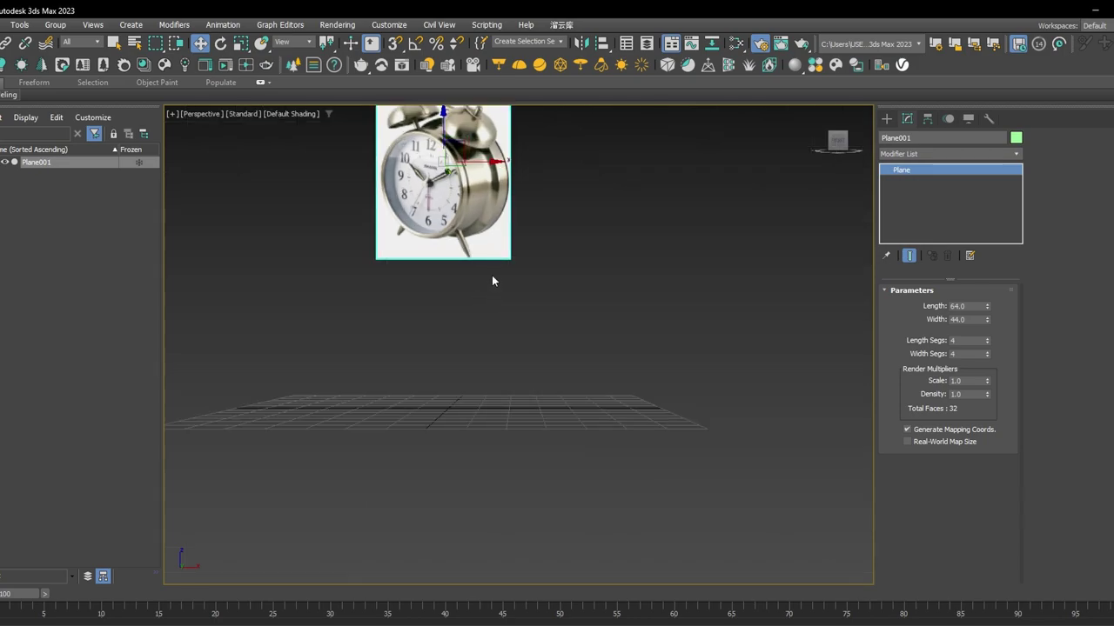
{"action": "middle_click_drag", "start_coordinate": [477, 247], "coordinate": [493, 314], "text": "alt"}
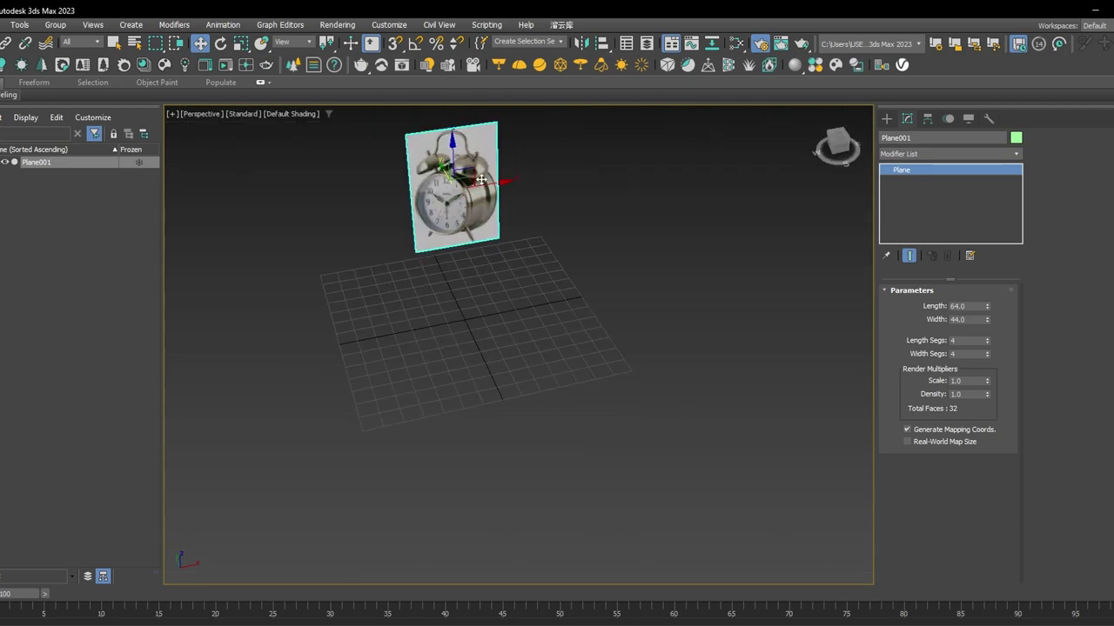
{"action": "middle_click_drag", "start_coordinate": [481, 179], "coordinate": [530, 217]}
{"action": "left_click_drag", "start_coordinate": [542, 219], "coordinate": [281, 262]}
{"action": "middle_click_drag", "start_coordinate": [381, 275], "coordinate": [456, 280]}
Scale the clock image plane up uniformly to nearly twice its size.
{"action": "key", "text": "r"}
{"action": "scroll", "coordinate": [366, 296], "scroll_direction": "up", "scroll_amount": 4}
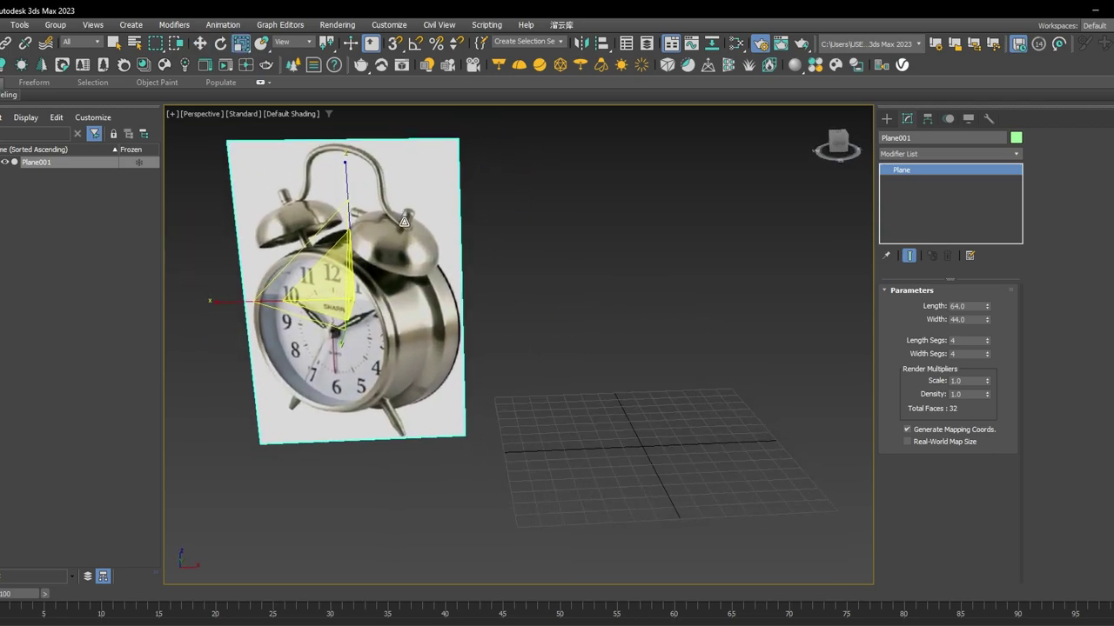
{"action": "left_click_drag", "start_coordinate": [403, 221], "coordinate": [404, 249]}
{"action": "key", "text": "w"}
{"action": "middle_click_drag", "start_coordinate": [484, 298], "coordinate": [478, 266]}
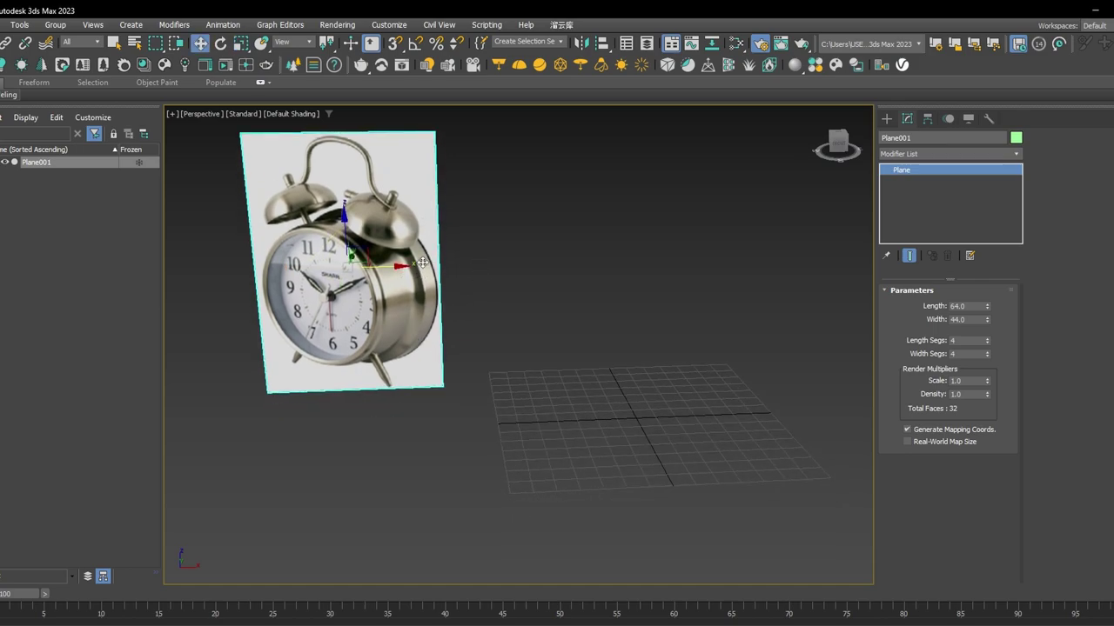
{"action": "middle_click_drag", "start_coordinate": [410, 311], "coordinate": [346, 308], "text": "alt"}
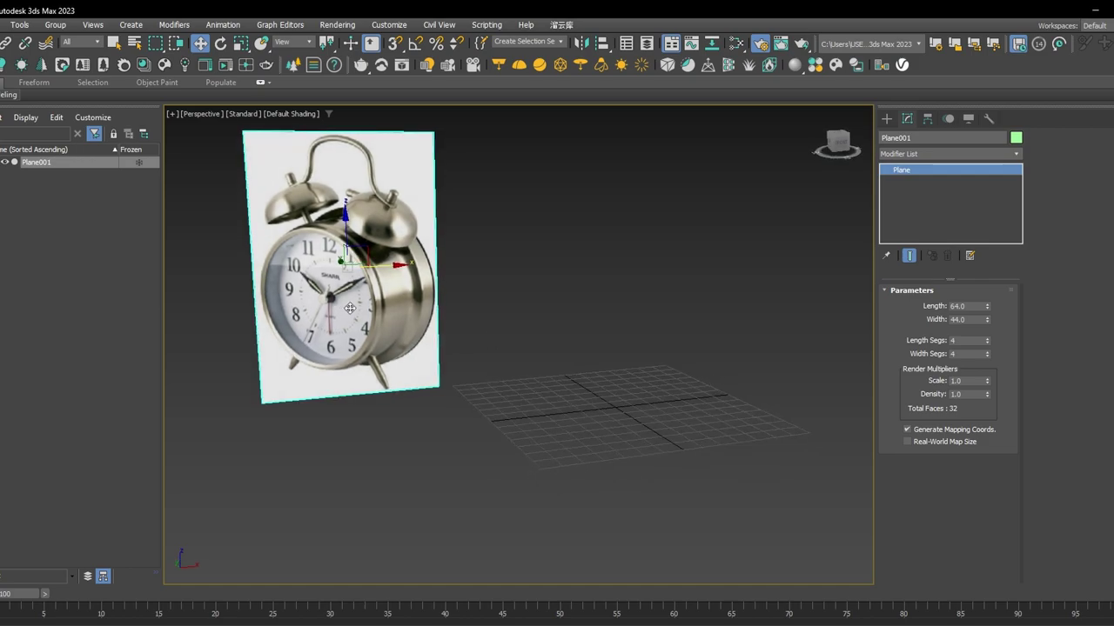
Create a cylinder beside the clock image in the Front view, with a radius of about 59.6 and a height of about 32.4.
{"action": "left_click", "coordinate": [886, 119]}
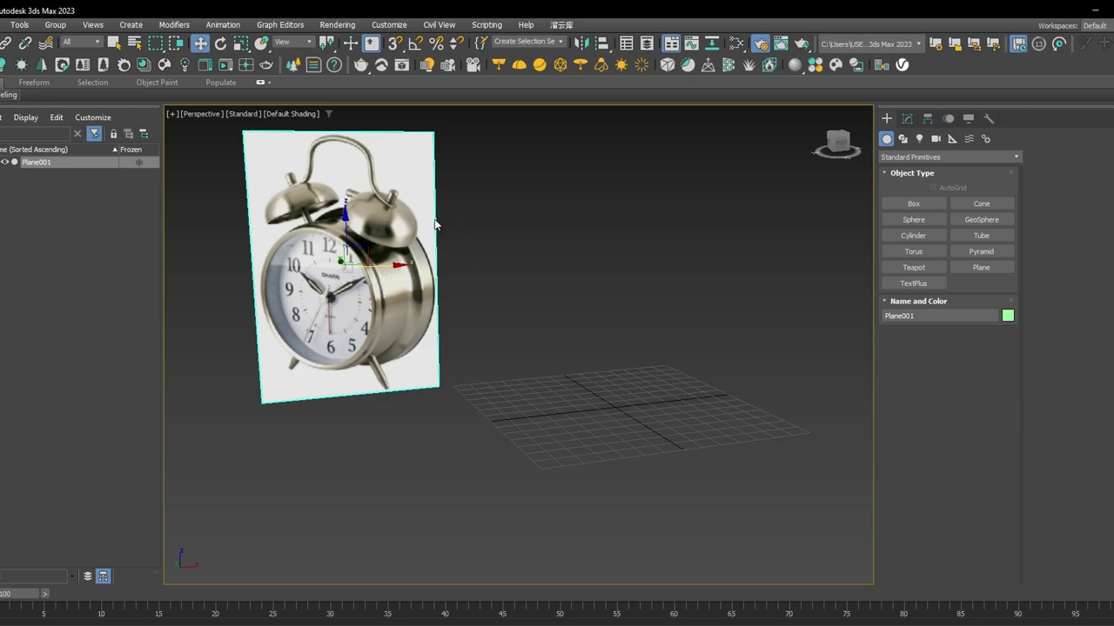
{"action": "left_click", "coordinate": [913, 235]}
{"action": "middle_click_drag", "start_coordinate": [758, 310], "coordinate": [683, 310], "text": "alt"}
{"action": "middle_click_drag", "start_coordinate": [658, 268], "coordinate": [623, 269]}
{"action": "key", "text": "f"}
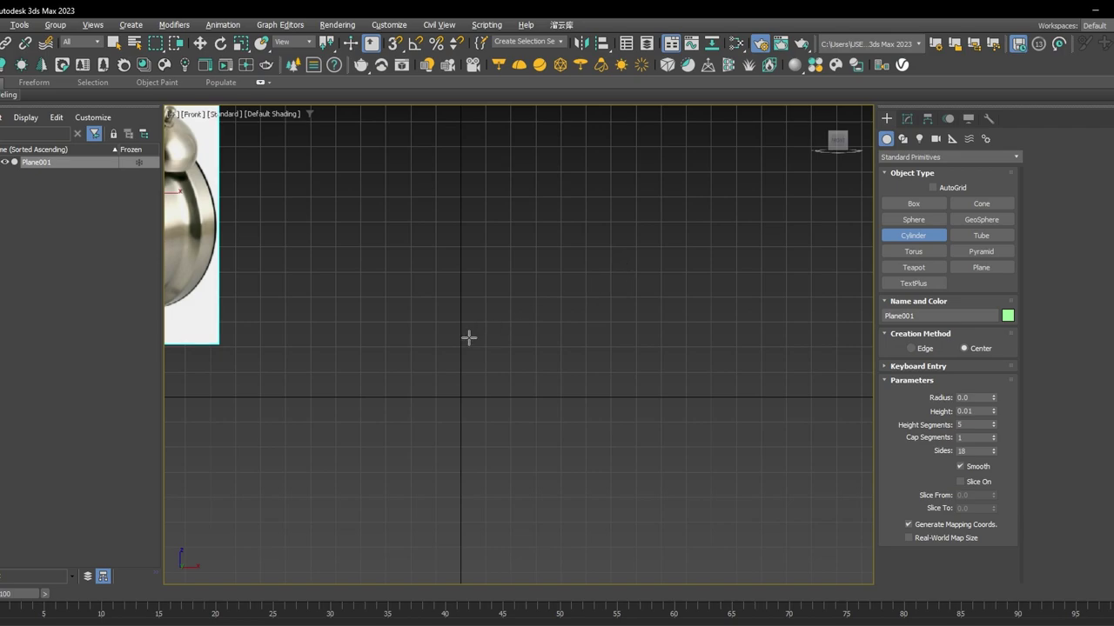
{"action": "scroll", "coordinate": [470, 338], "scroll_direction": "down", "scroll_amount": 4}
{"action": "middle_click_drag", "start_coordinate": [478, 334], "coordinate": [535, 366]}
{"action": "scroll", "coordinate": [480, 333], "scroll_direction": "up", "scroll_amount": 2}
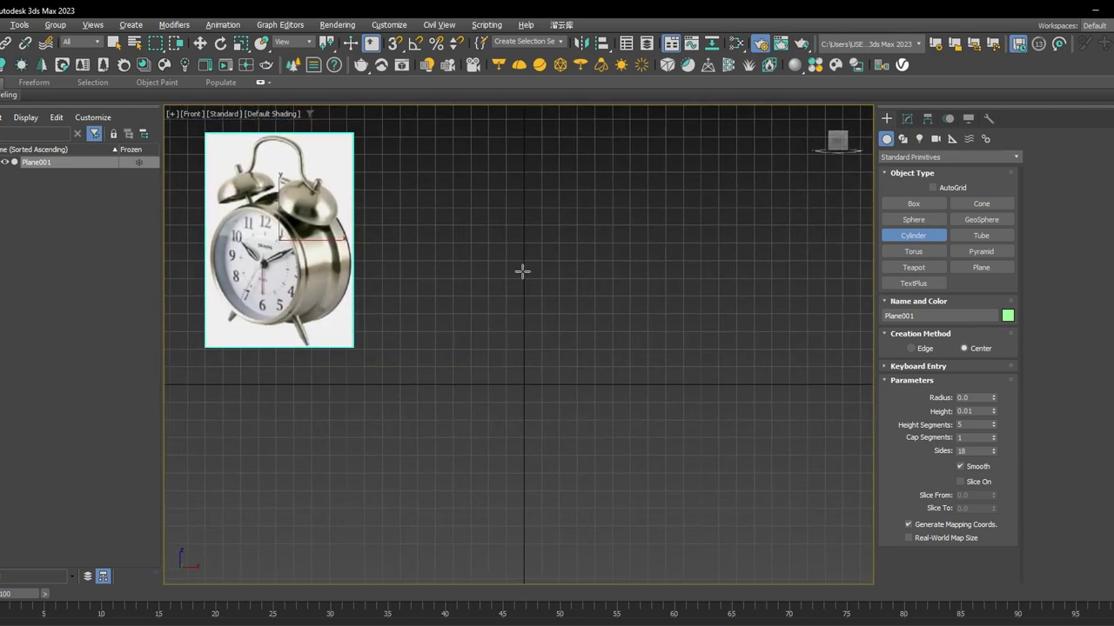
{"action": "left_click_drag", "start_coordinate": [522, 271], "coordinate": [604, 204]}
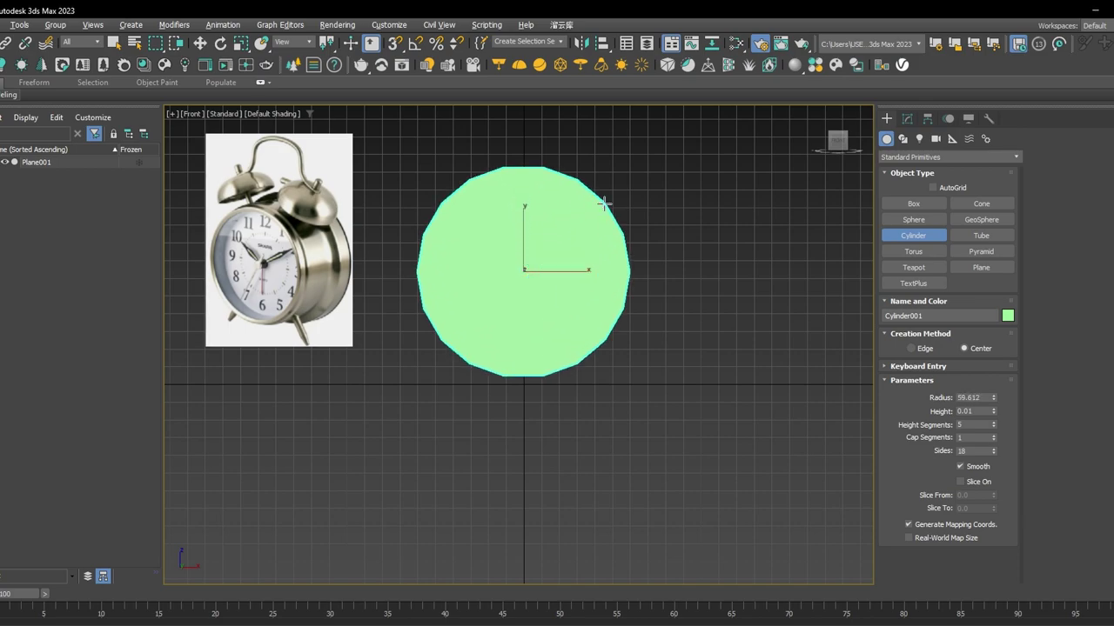
{"action": "left_click", "coordinate": [610, 166]}
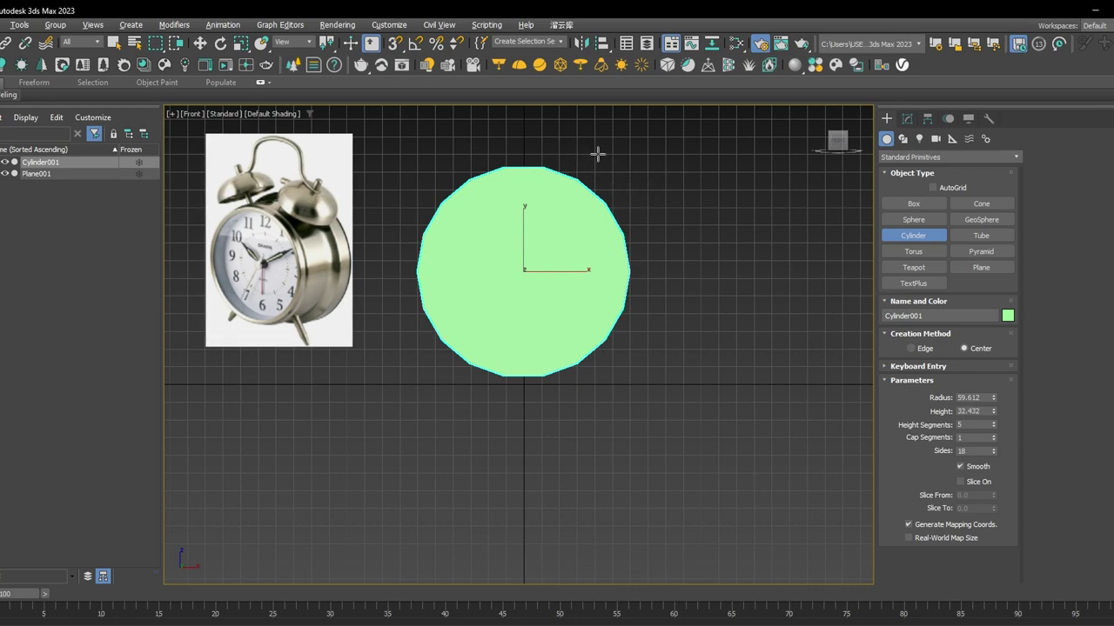
Frame the cylinder in the Perspective view and display it with edged faces.
{"action": "key", "text": "w"}
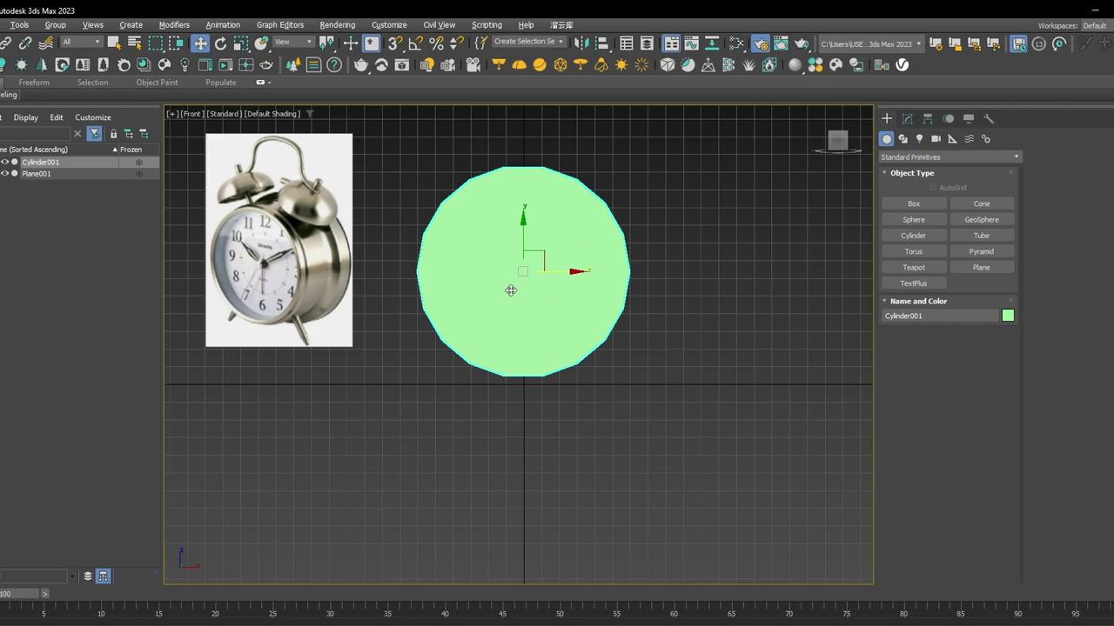
{"action": "mouse_move", "coordinate": [509, 288]}
{"action": "middle_mouse_down", "text": "alt"}
{"action": "mouse_move", "coordinate": [540, 320]}
{"action": "mouse_move", "coordinate": [656, 368]}
{"action": "mouse_move", "coordinate": [704, 374]}
{"action": "mouse_move", "coordinate": [523, 253]}
{"action": "middle_mouse_up", "text": "alt"}
{"action": "key", "text": "p"}
{"action": "key", "text": "z"}
{"action": "scroll", "coordinate": [540, 321], "scroll_direction": "down", "scroll_amount": 2}
{"action": "key", "text": "F4"}
{"action": "middle_click_drag", "start_coordinate": [545, 325], "coordinate": [583, 309], "text": "alt"}
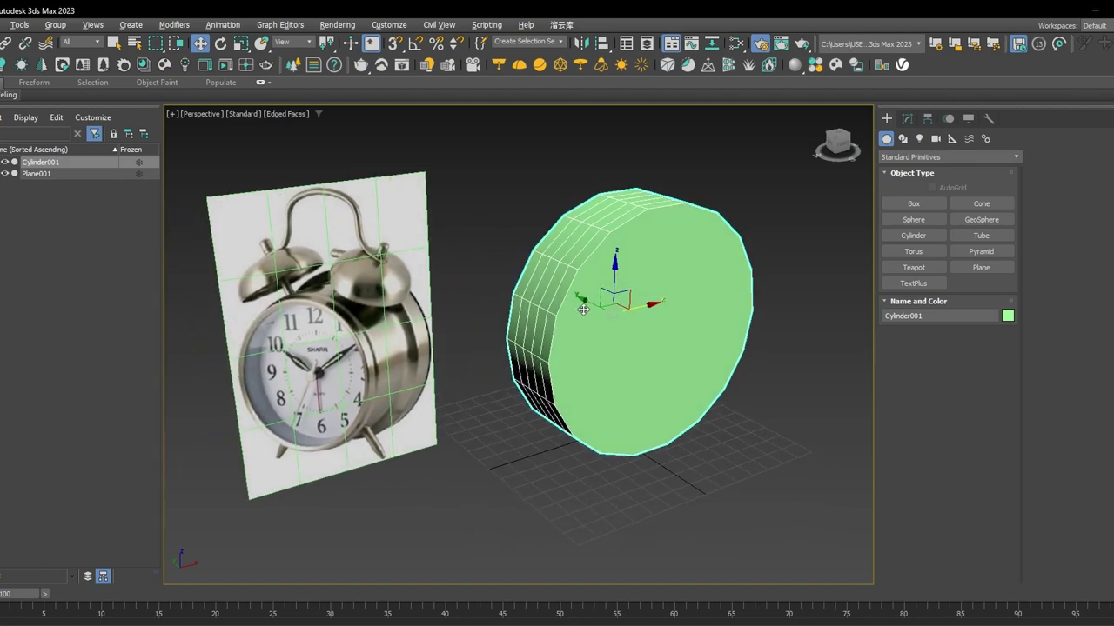
Set the cylinder's height segments to 1.
{"action": "left_click", "coordinate": [908, 120]}
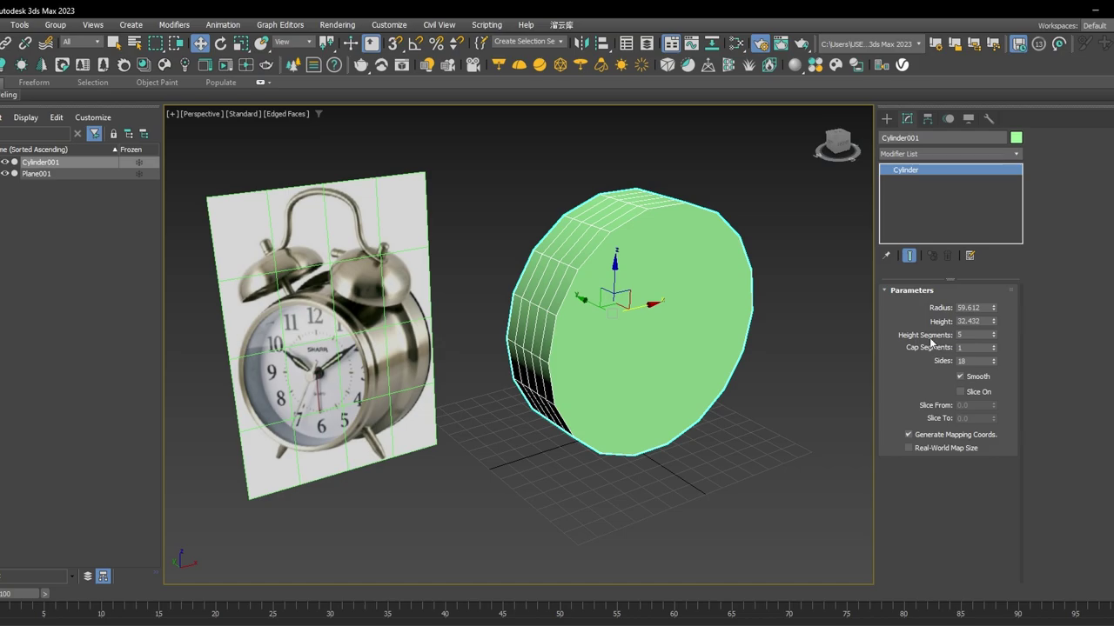
{"action": "right_click", "coordinate": [993, 337]}
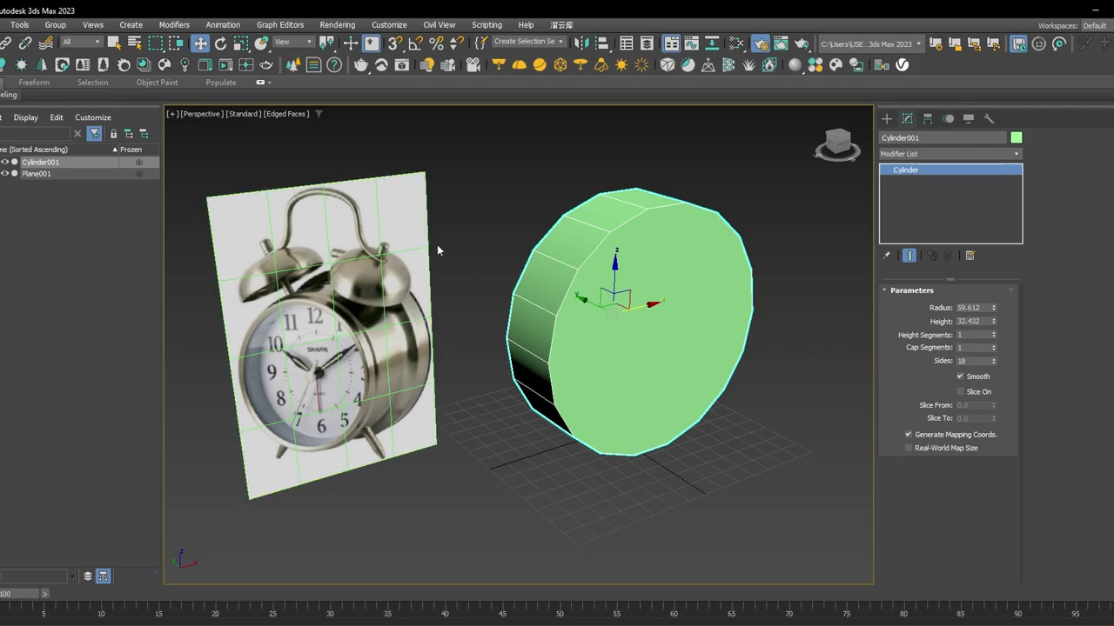
Try 36 sides on the cylinder and return the side count to 18.
{"action": "double_click", "coordinate": [969, 360]}
{"action": "key", "text": "Return"}
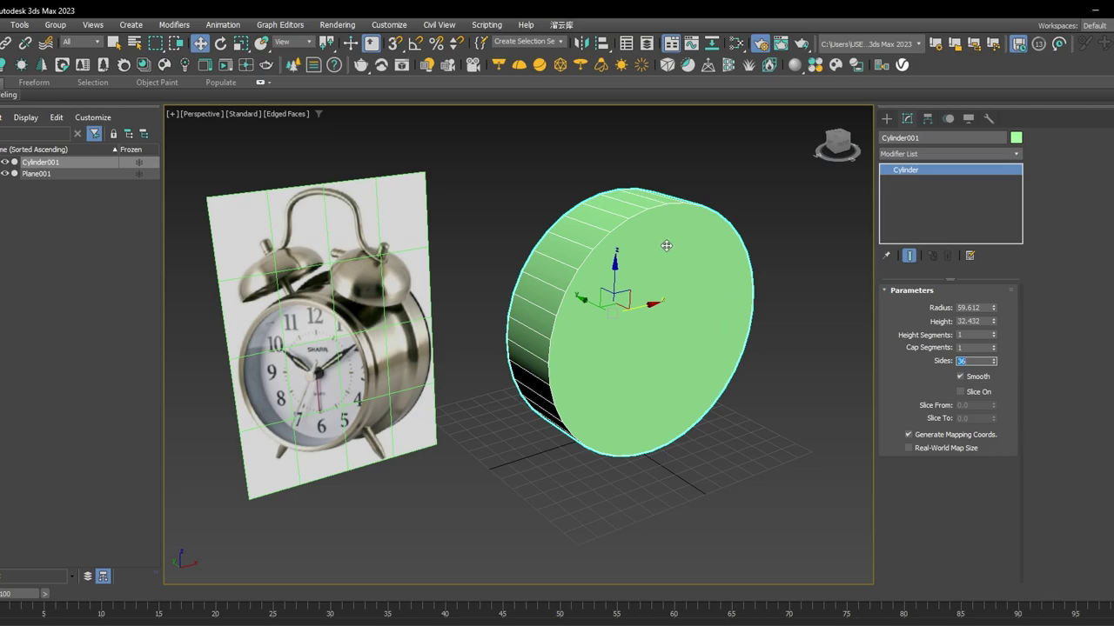
{"action": "mouse_move", "coordinate": [653, 392]}
{"action": "middle_mouse_down", "text": "alt"}
{"action": "mouse_move", "coordinate": [639, 376]}
{"action": "mouse_move", "coordinate": [648, 383]}
{"action": "middle_mouse_up", "text": "alt"}
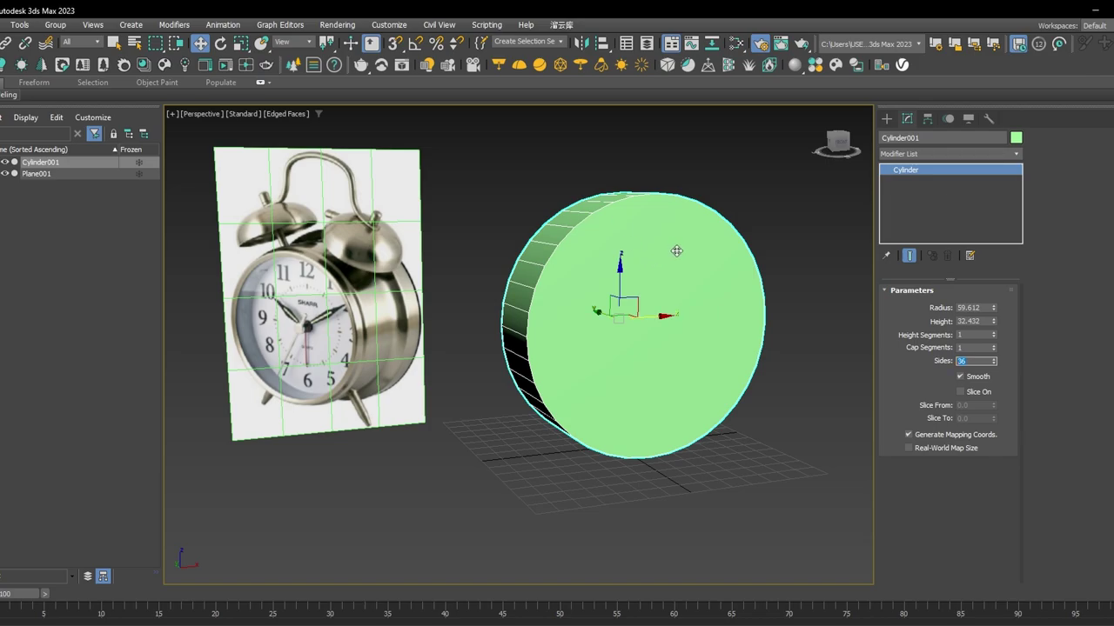
{"action": "key", "text": "Return"}
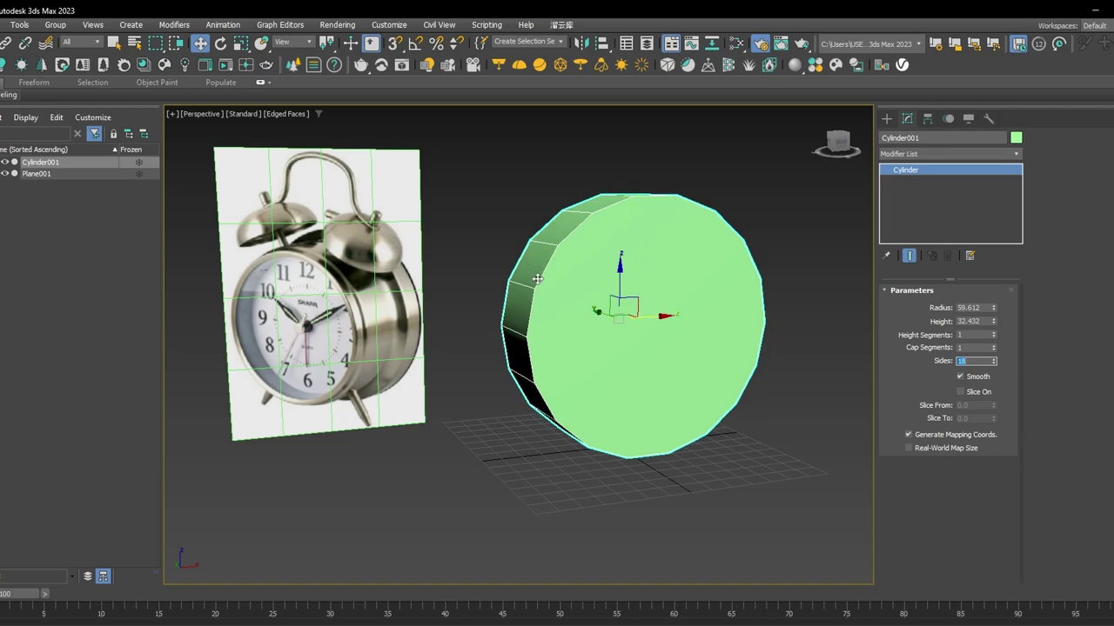
Reduce the cylinder's radius to about 46.5 and its height to about 15.6.
{"action": "mouse_move", "coordinate": [638, 262]}
{"action": "middle_mouse_down", "text": "alt"}
{"action": "mouse_move", "coordinate": [704, 286]}
{"action": "mouse_move", "coordinate": [635, 278]}
{"action": "mouse_move", "coordinate": [655, 272]}
{"action": "middle_mouse_up", "text": "alt"}
{"action": "middle_click_drag", "start_coordinate": [584, 322], "coordinate": [599, 322], "text": "alt"}
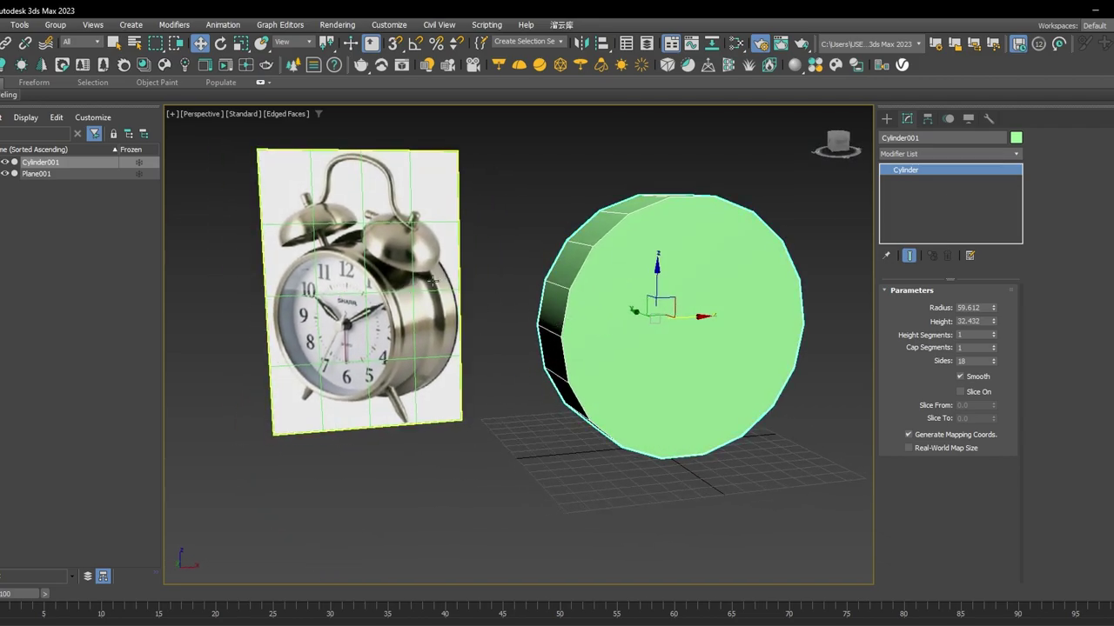
{"action": "middle_click_drag", "start_coordinate": [578, 281], "coordinate": [574, 271], "text": "alt"}
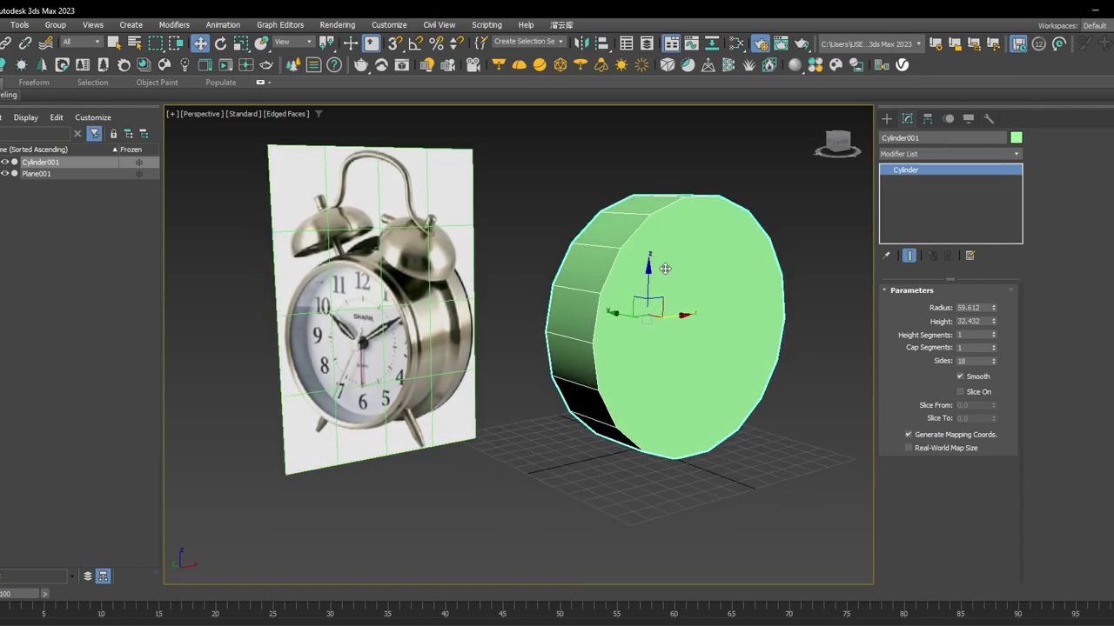
{"action": "left_click_drag", "start_coordinate": [990, 309], "coordinate": [983, 353]}
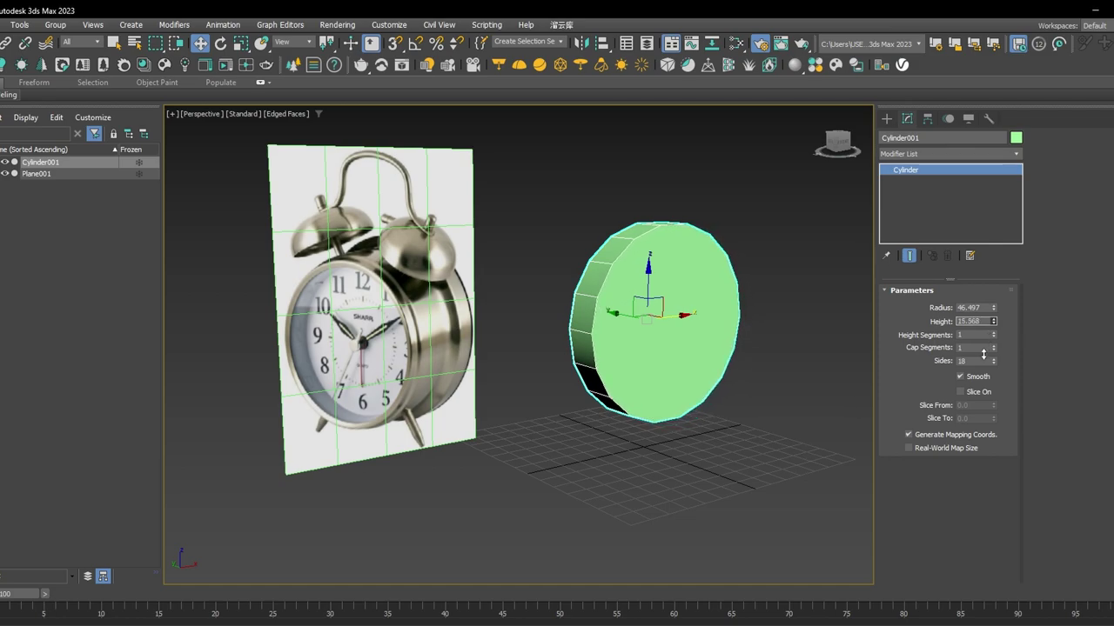
{"action": "middle_click_drag", "start_coordinate": [681, 371], "coordinate": [659, 353]}
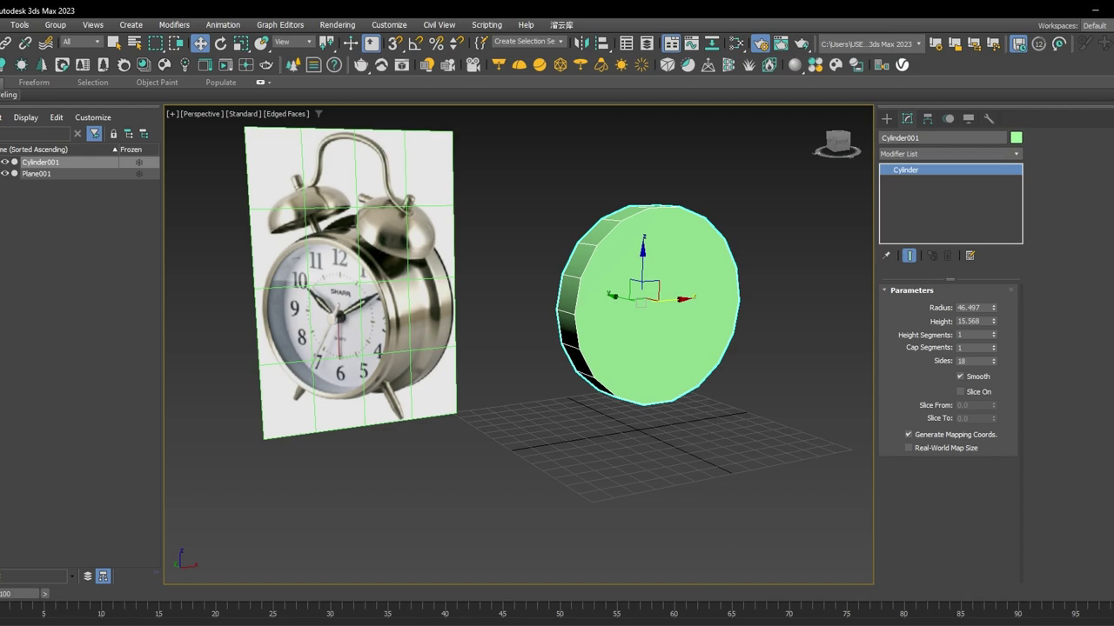
Convert the cylinder to an Editable Poly.
{"action": "middle_click_drag", "start_coordinate": [661, 353], "coordinate": [683, 331], "text": "alt"}
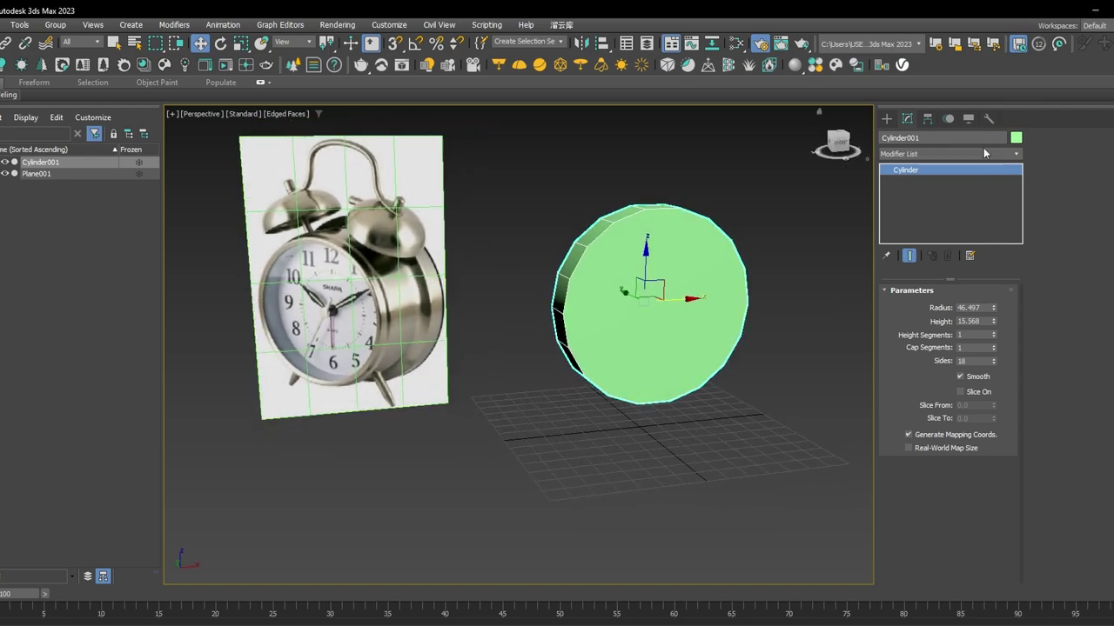
{"action": "right_click", "coordinate": [920, 171]}
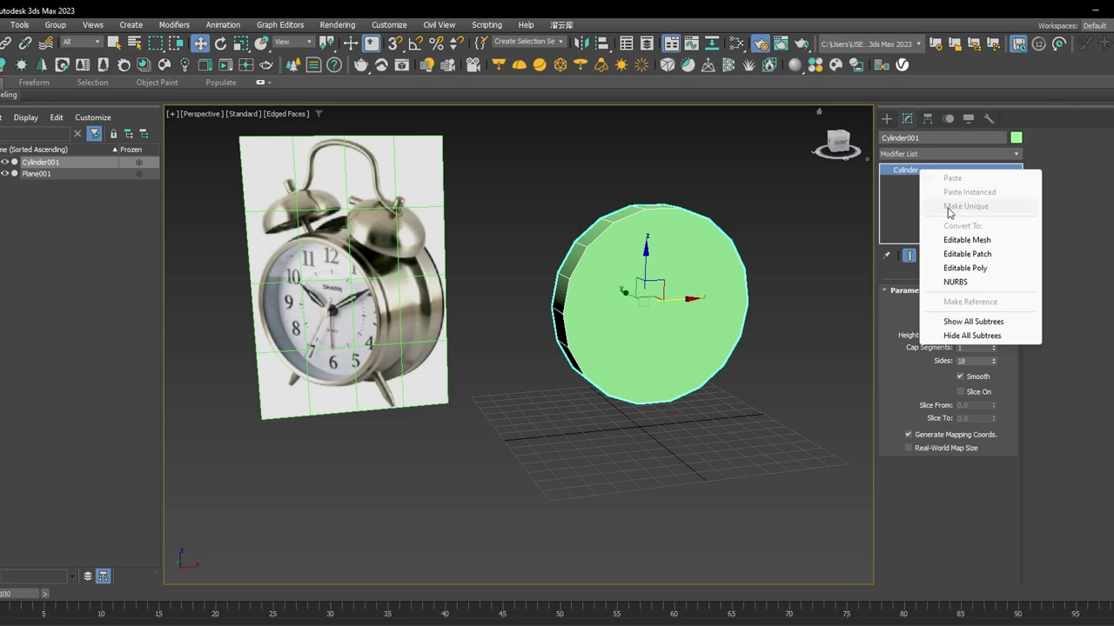
{"action": "left_click", "coordinate": [999, 269]}
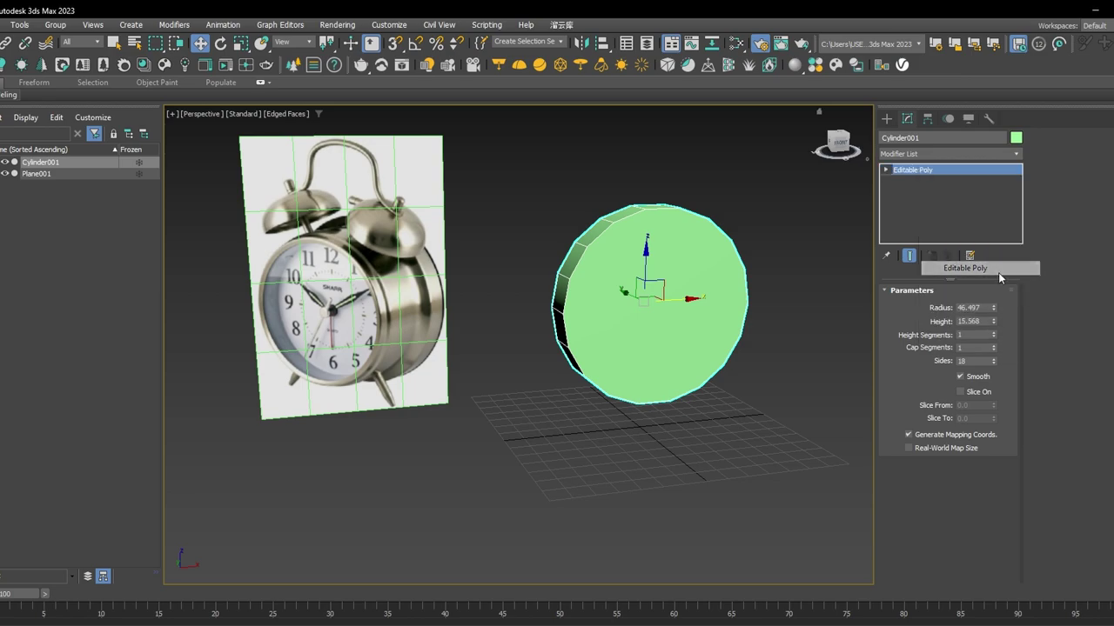
Inset the cylinder's front cap polygon by scaling it inward, leaving a ring of faces around its edge.
{"action": "middle_click_drag", "start_coordinate": [670, 301], "coordinate": [690, 299], "text": "alt"}
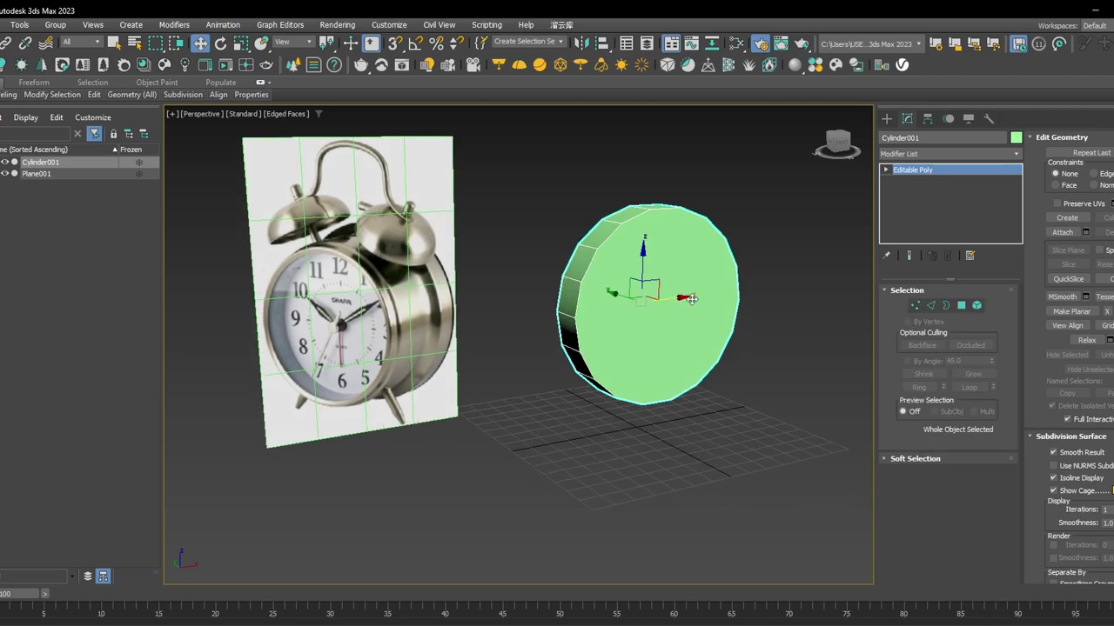
{"action": "key", "text": "4"}
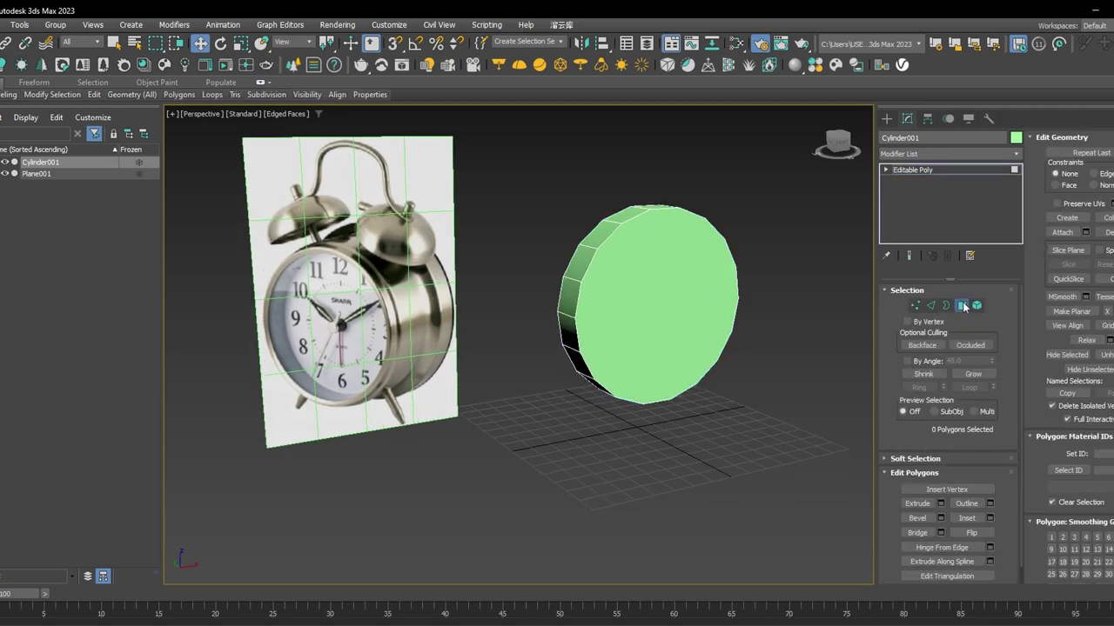
{"action": "left_click", "coordinate": [668, 292]}
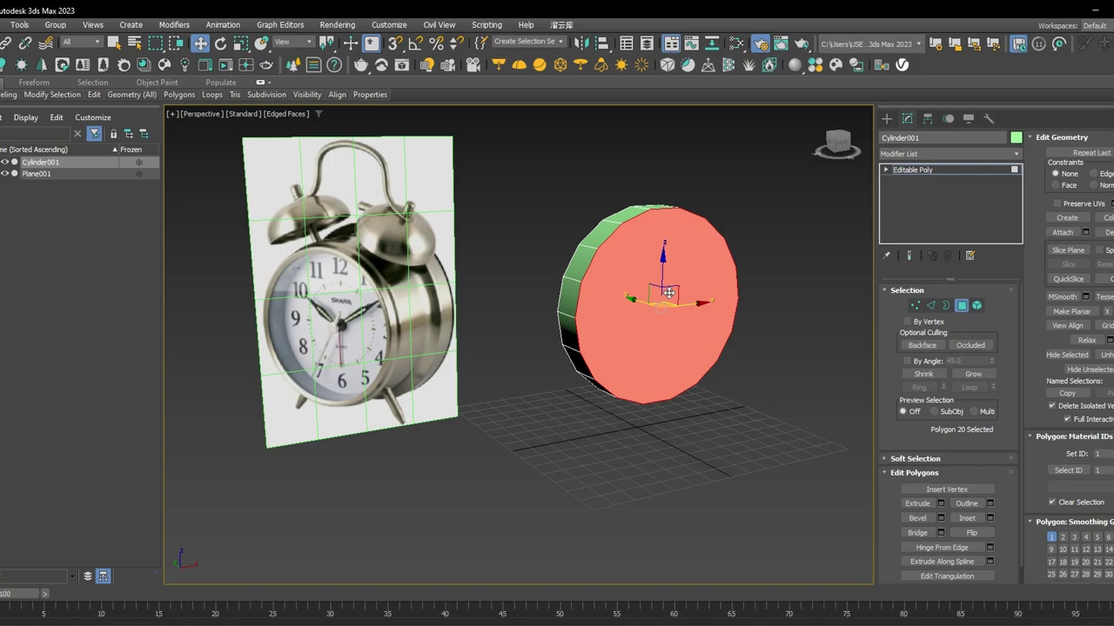
{"action": "middle_click_drag", "start_coordinate": [668, 293], "coordinate": [667, 340]}
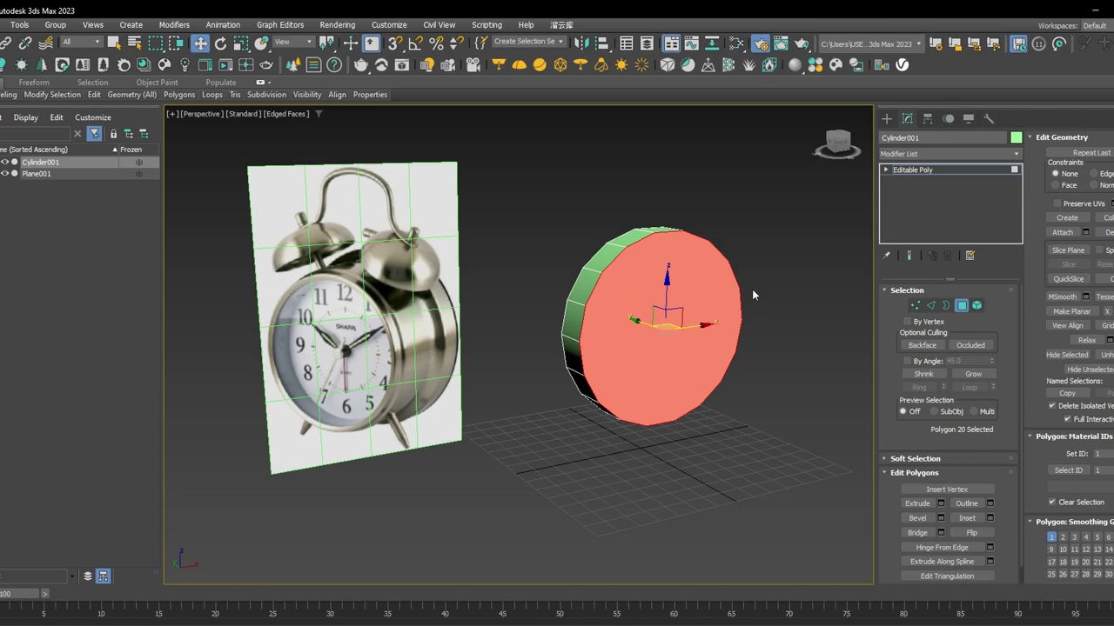
{"action": "key", "text": "r"}
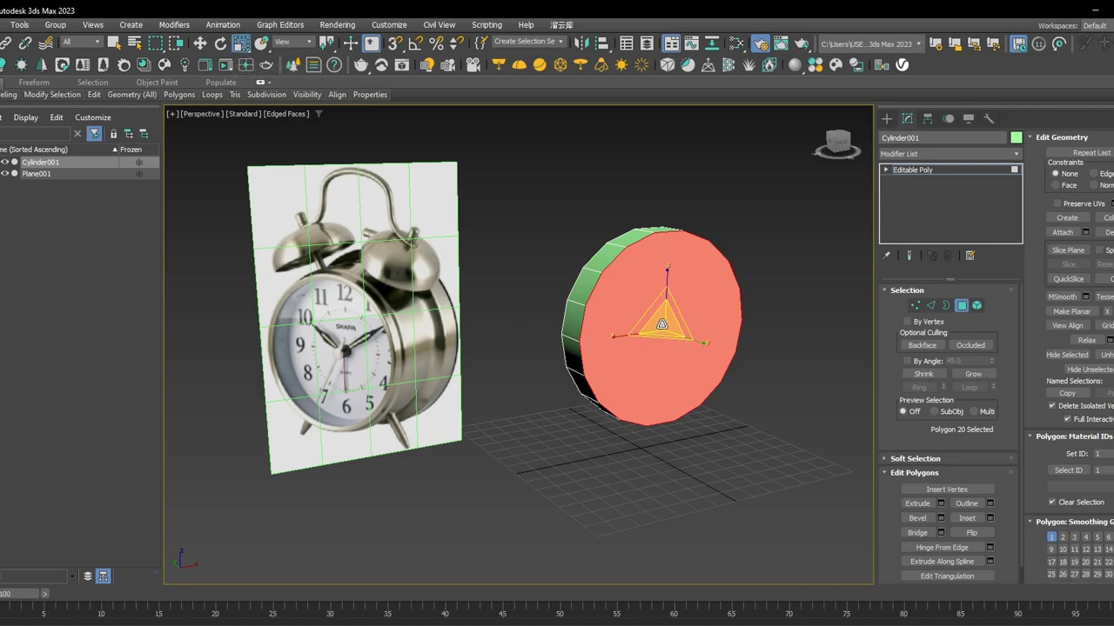
{"action": "left_click_drag", "start_coordinate": [661, 323], "coordinate": [655, 335]}
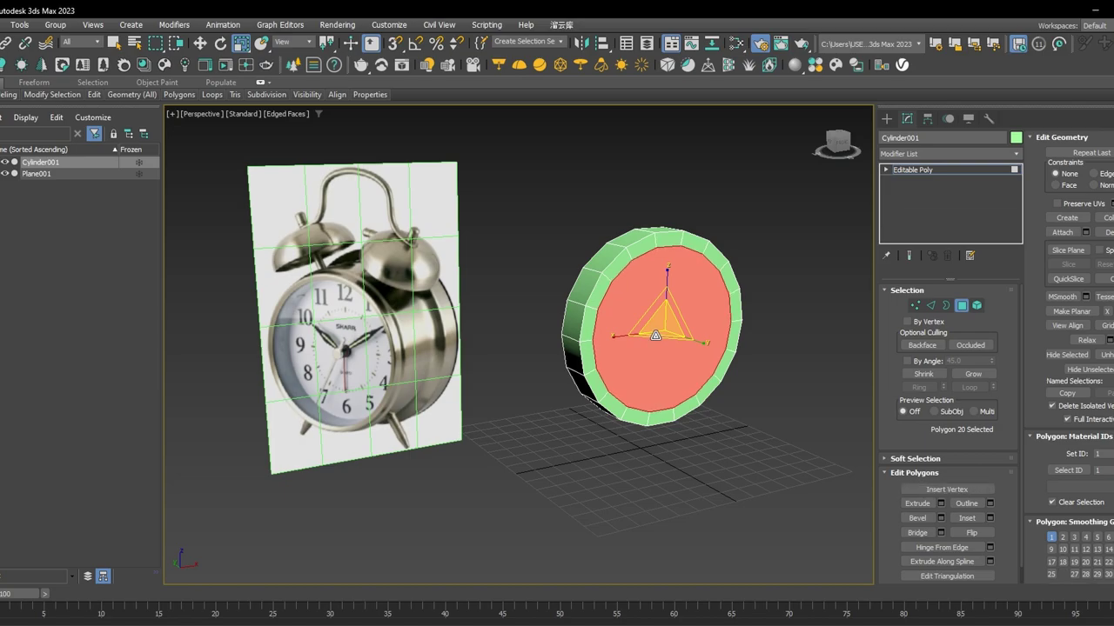
Extrude the inset front polygon forward along the Y axis to form the deep clock body section.
{"action": "left_click", "coordinate": [200, 43]}
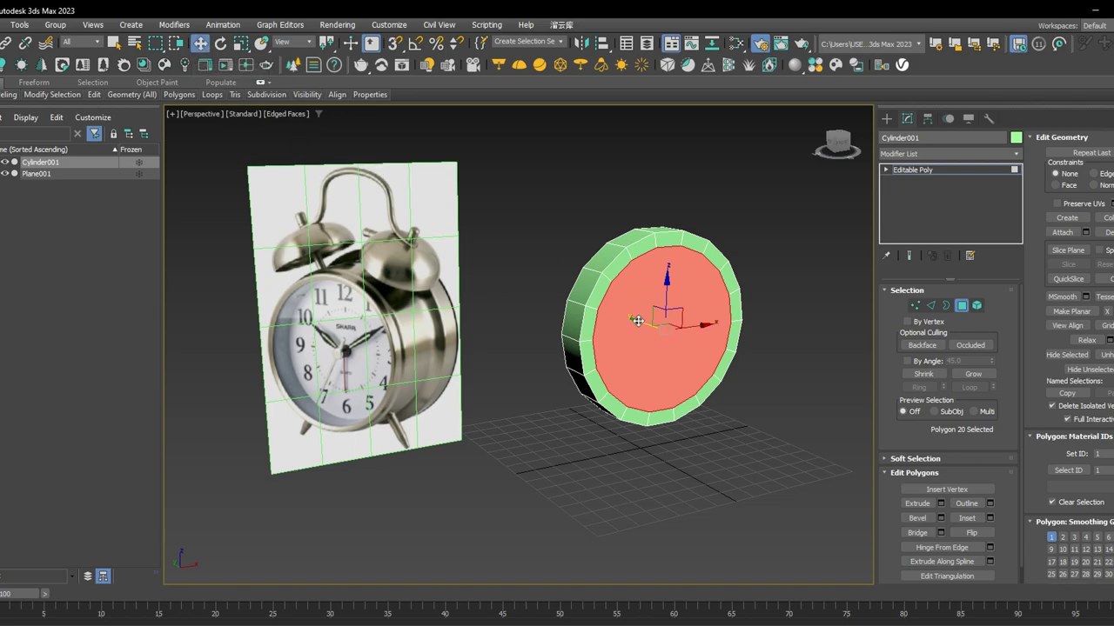
{"action": "left_click_drag", "start_coordinate": [641, 321], "coordinate": [641, 321]}
{"action": "mouse_move", "coordinate": [647, 299]}
{"action": "middle_mouse_down", "text": "alt"}
{"action": "mouse_move", "coordinate": [661, 316]}
{"action": "mouse_move", "coordinate": [645, 305]}
{"action": "middle_mouse_up", "text": "alt"}
{"action": "middle_click_drag", "start_coordinate": [481, 331], "coordinate": [438, 314], "text": "alt"}
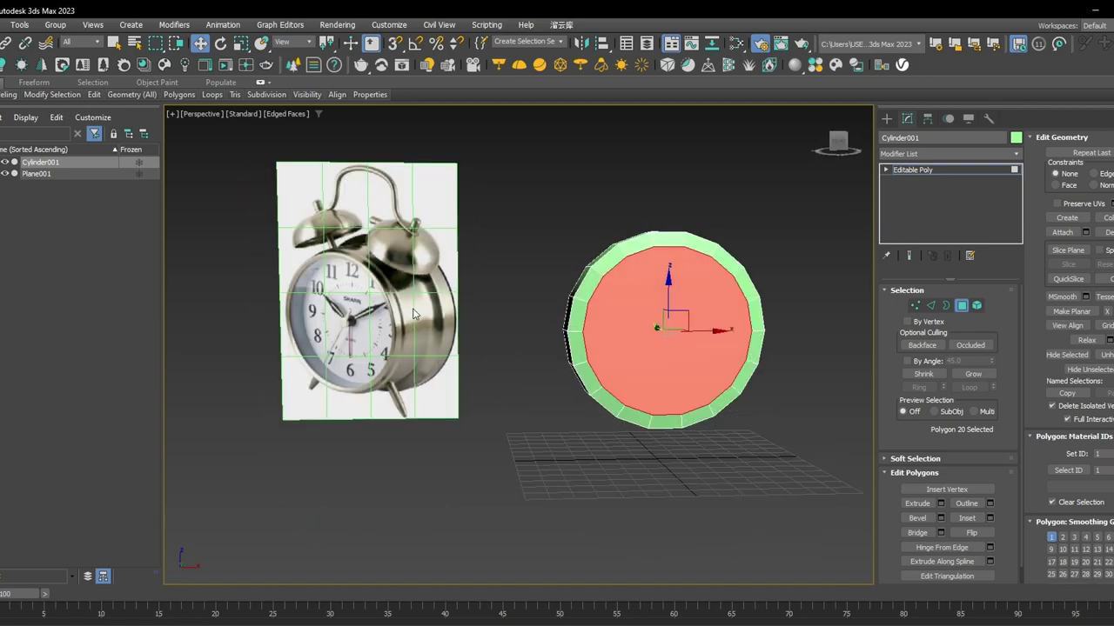
{"action": "middle_click_drag", "start_coordinate": [569, 328], "coordinate": [637, 337], "text": "alt"}
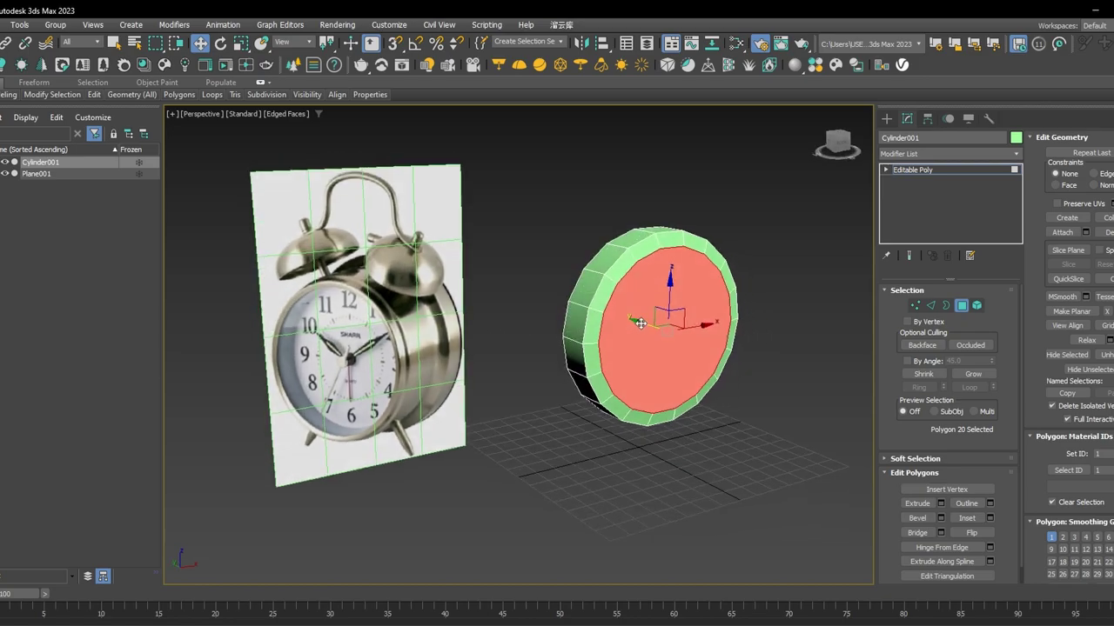
{"action": "left_click_drag", "start_coordinate": [640, 323], "coordinate": [683, 333]}
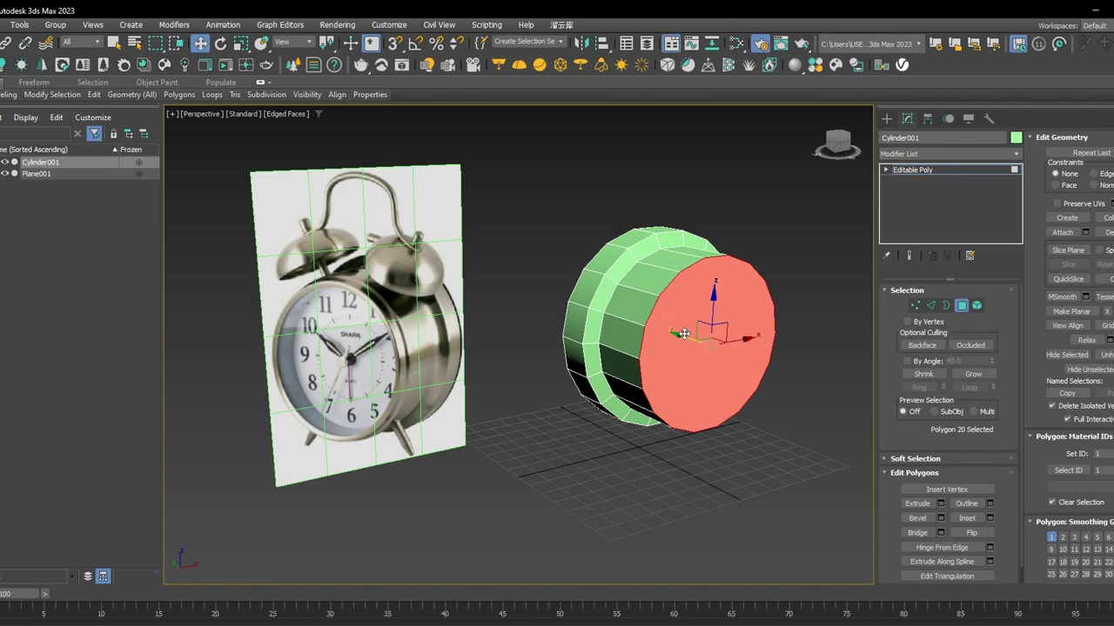
{"action": "scroll", "coordinate": [446, 333], "scroll_direction": "up", "scroll_amount": 3}
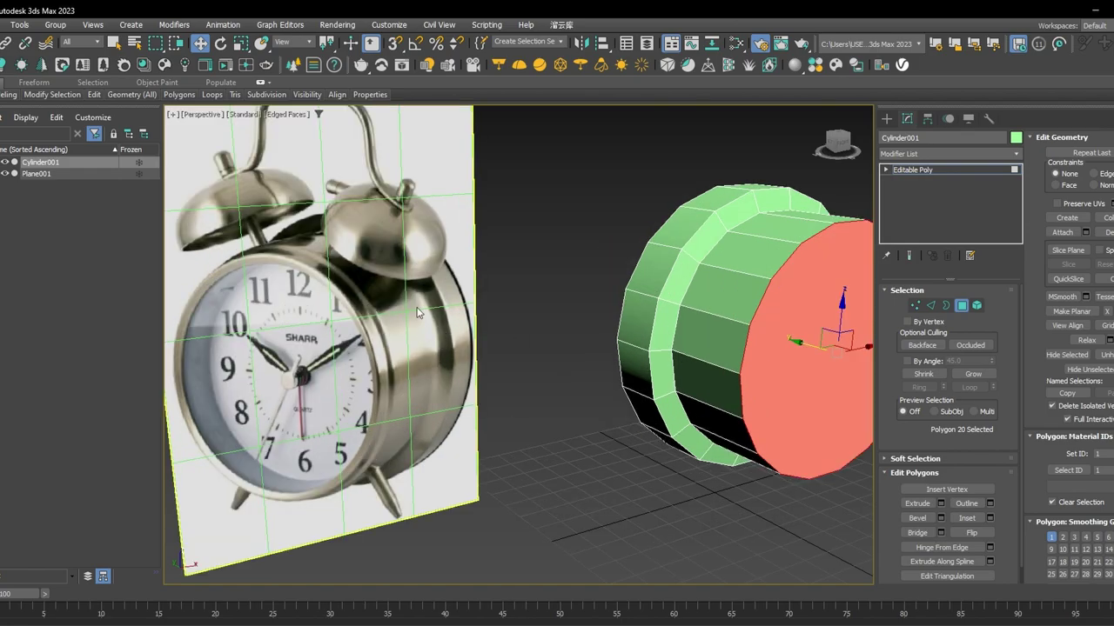
{"action": "middle_click_drag", "start_coordinate": [813, 335], "coordinate": [708, 331]}
{"action": "scroll", "coordinate": [750, 326], "scroll_direction": "down", "scroll_amount": 3}
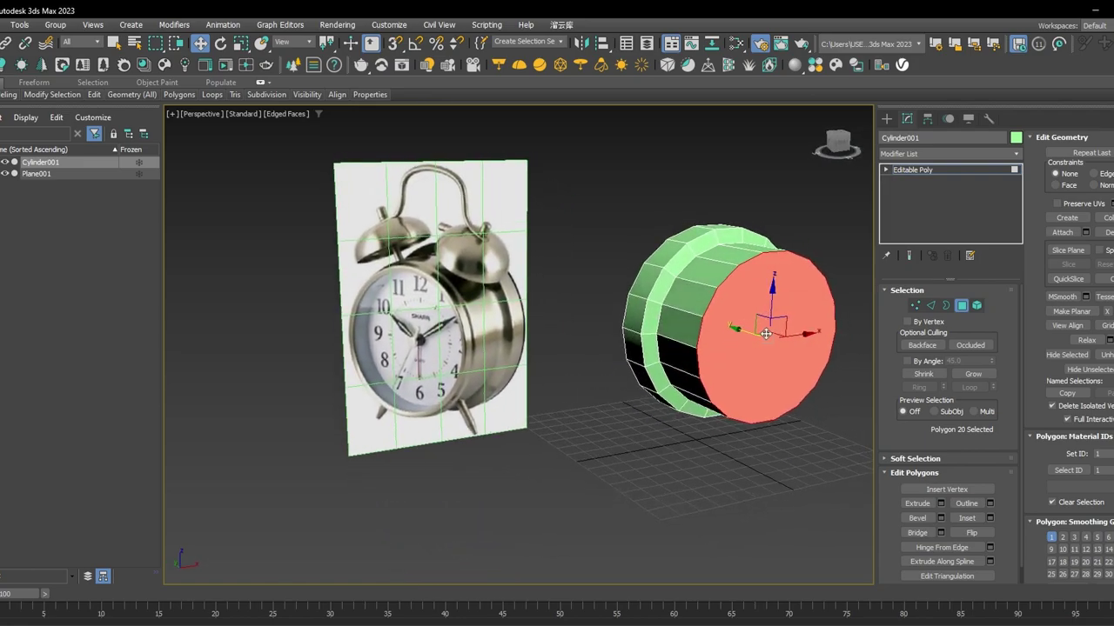
Inset the body's front polygon slightly by scaling it inward to leave a narrow rim.
{"action": "key", "text": "r"}
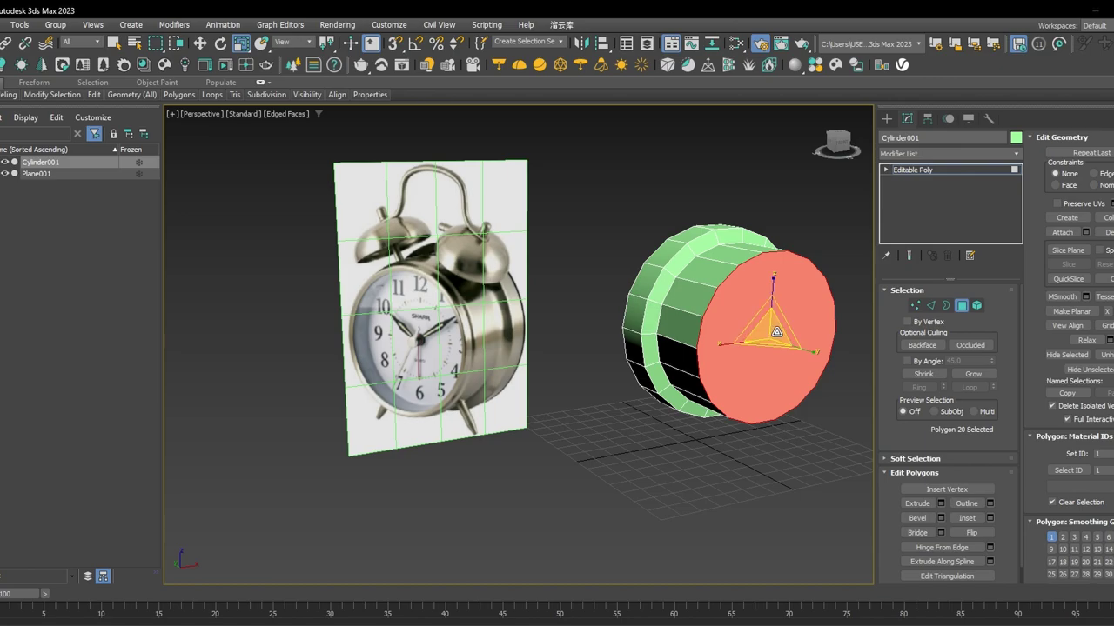
{"action": "left_click_drag", "start_coordinate": [767, 333], "coordinate": [757, 337], "text": "shift"}
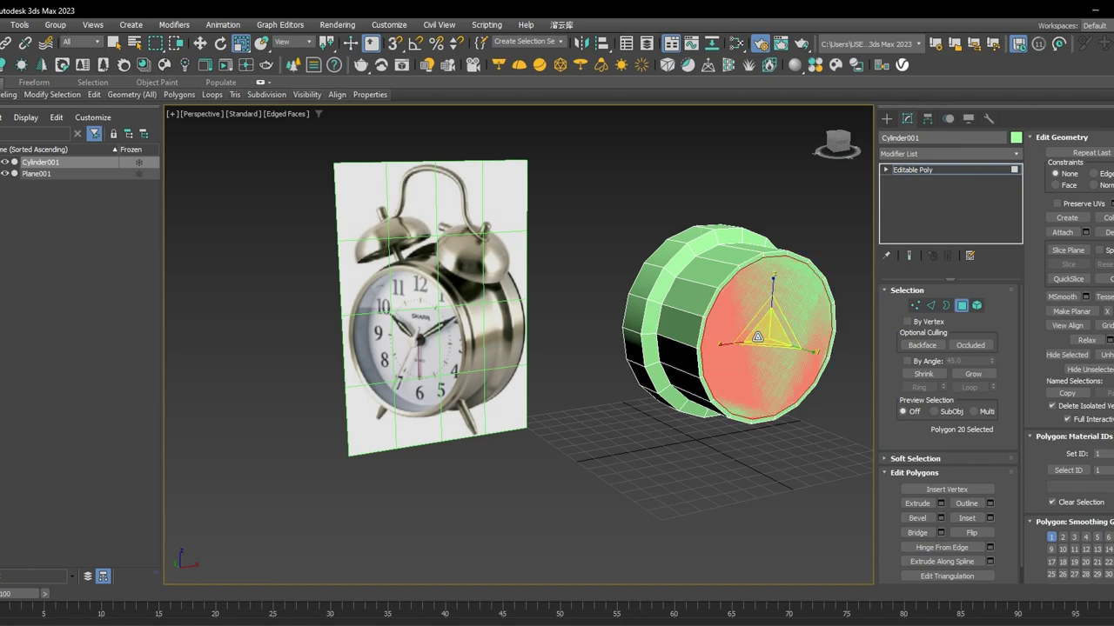
{"action": "middle_click_drag", "start_coordinate": [755, 339], "coordinate": [750, 341], "text": "alt"}
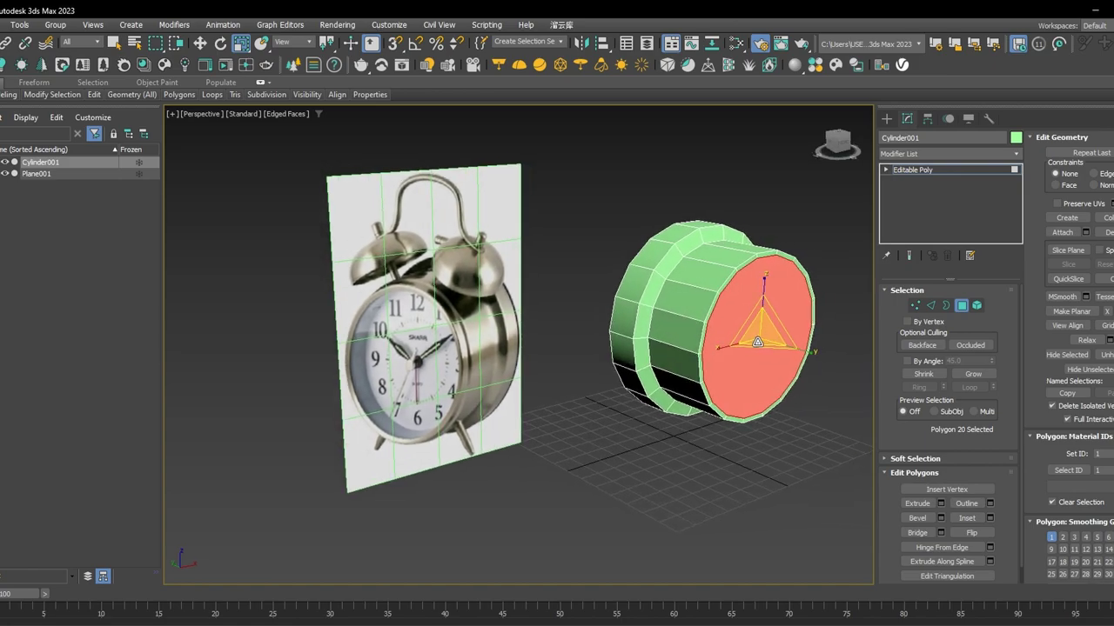
{"action": "key", "text": "w"}
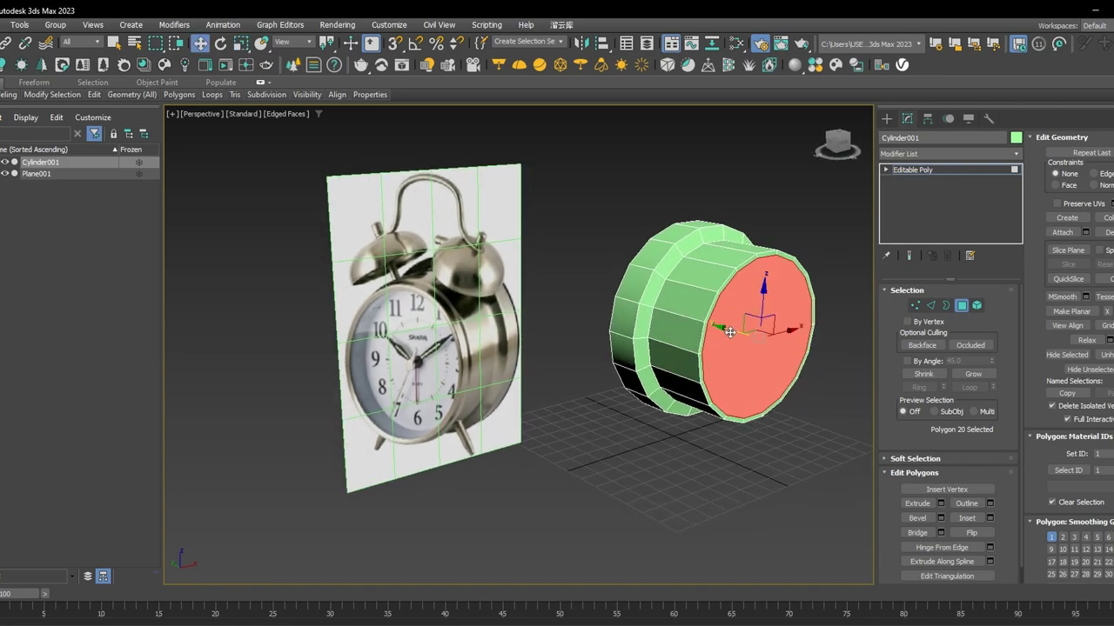
{"action": "key", "text": "r"}
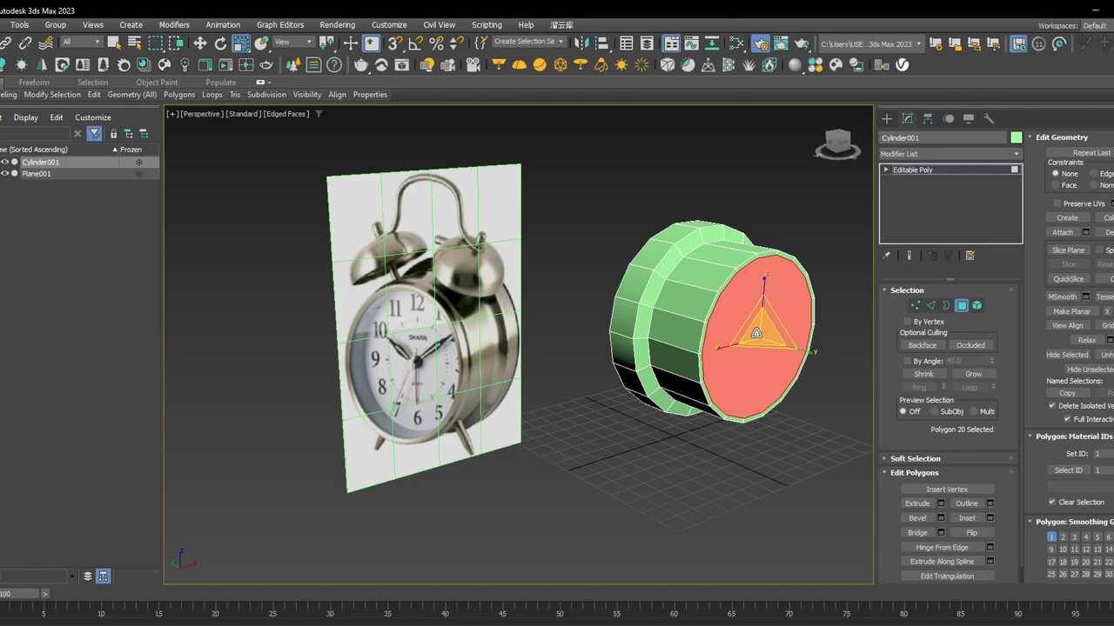
{"action": "left_click_drag", "start_coordinate": [756, 333], "coordinate": [753, 353], "text": "shift"}
{"action": "middle_click_drag", "start_coordinate": [744, 352], "coordinate": [740, 355]}
Extrude the narrowly inset front polygon a short distance forward along Y to form the clock's front bezel.
{"action": "key", "text": "w"}
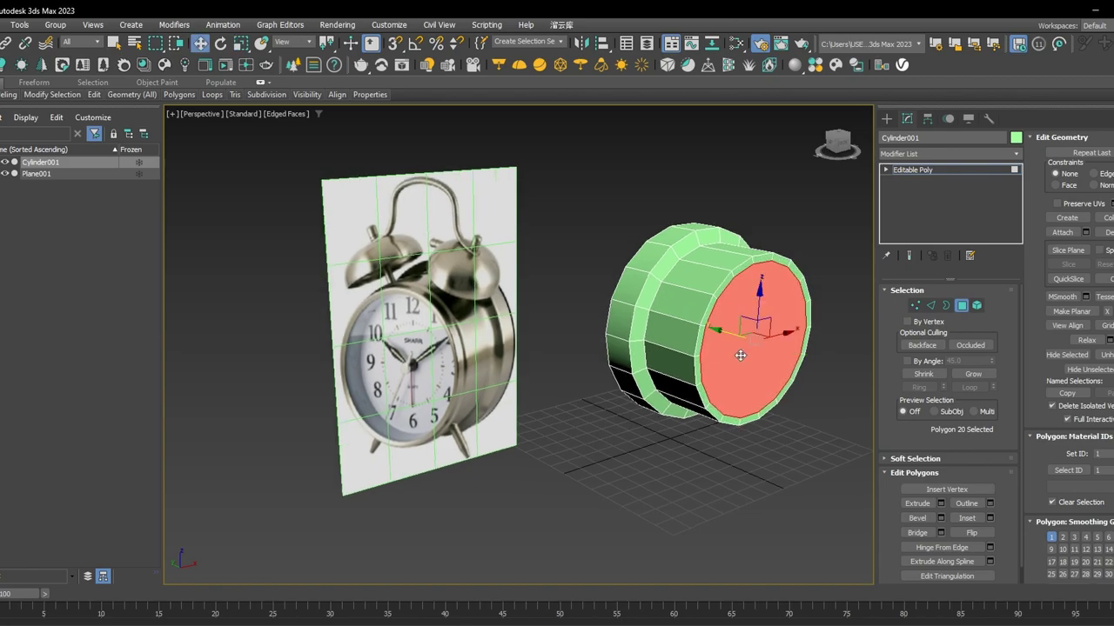
{"action": "left_click_drag", "start_coordinate": [726, 331], "coordinate": [741, 333]}
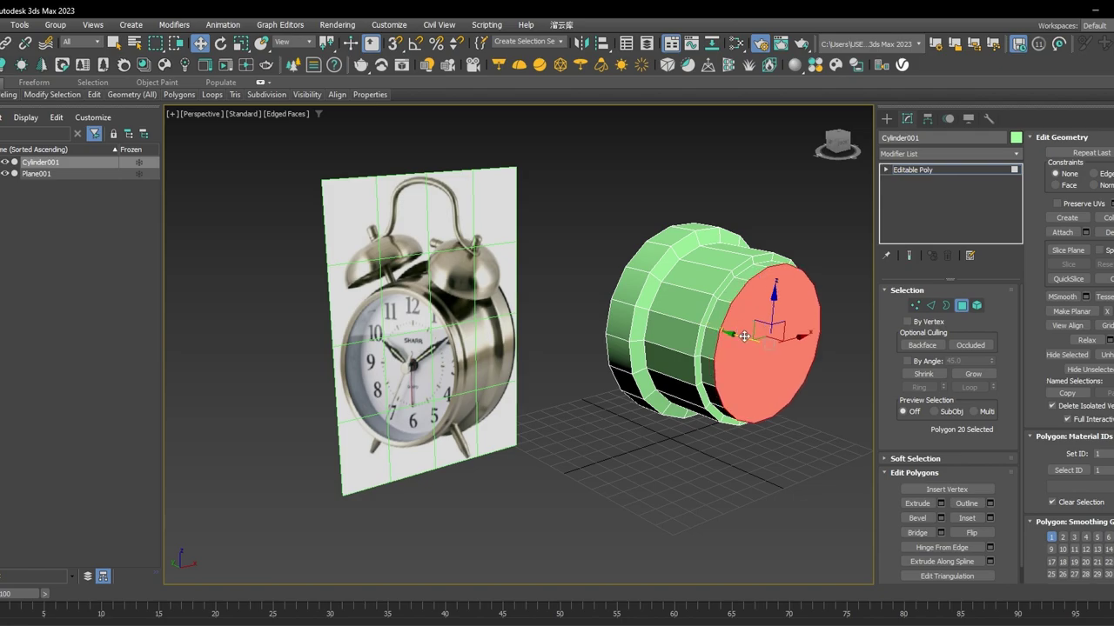
{"action": "middle_click_drag", "start_coordinate": [760, 348], "coordinate": [753, 353]}
Inset the bezel's front polygon by scaling it inward to match the rim on the reference clock.
{"action": "key", "text": "r"}
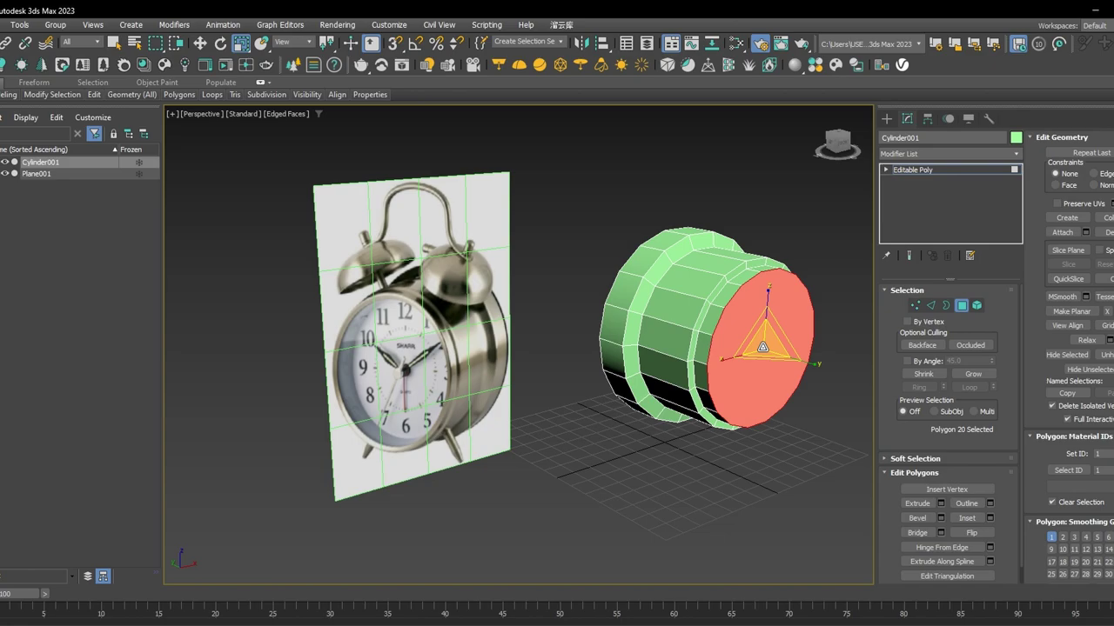
{"action": "left_click_drag", "start_coordinate": [762, 347], "coordinate": [756, 352], "text": "shift"}
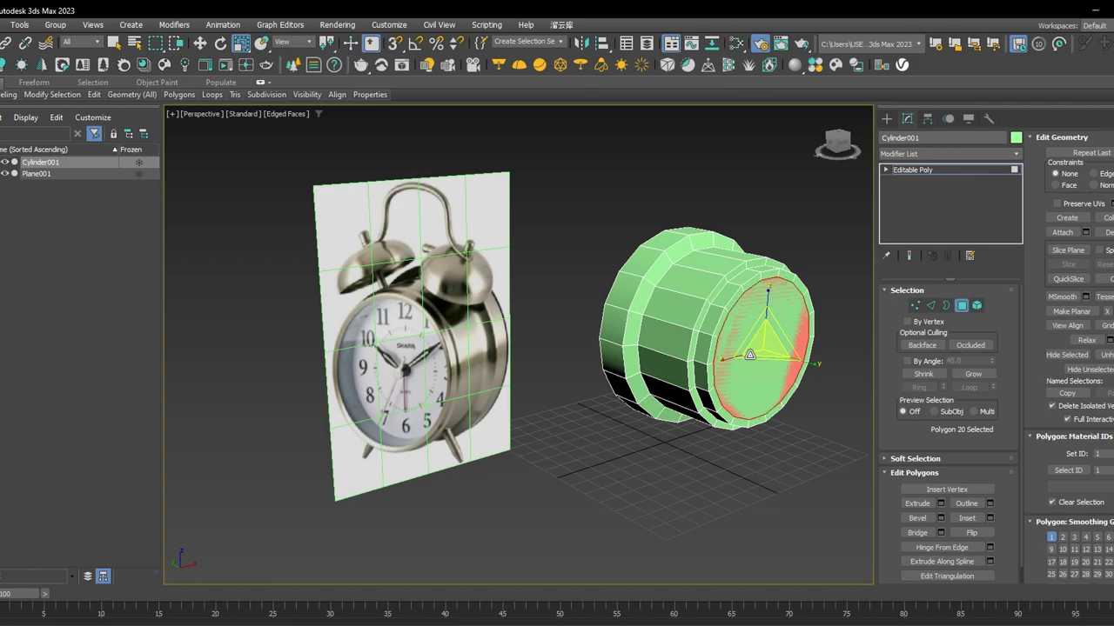
{"action": "scroll", "coordinate": [374, 417], "scroll_direction": "up", "scroll_amount": 5}
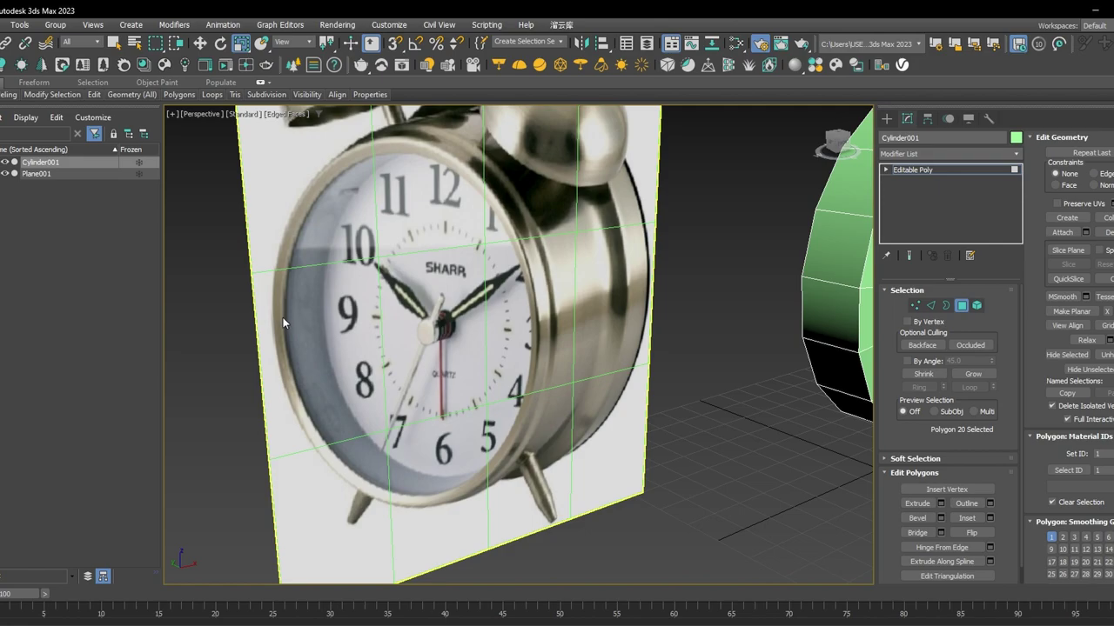
{"action": "scroll", "coordinate": [591, 348], "scroll_direction": "down", "scroll_amount": 5}
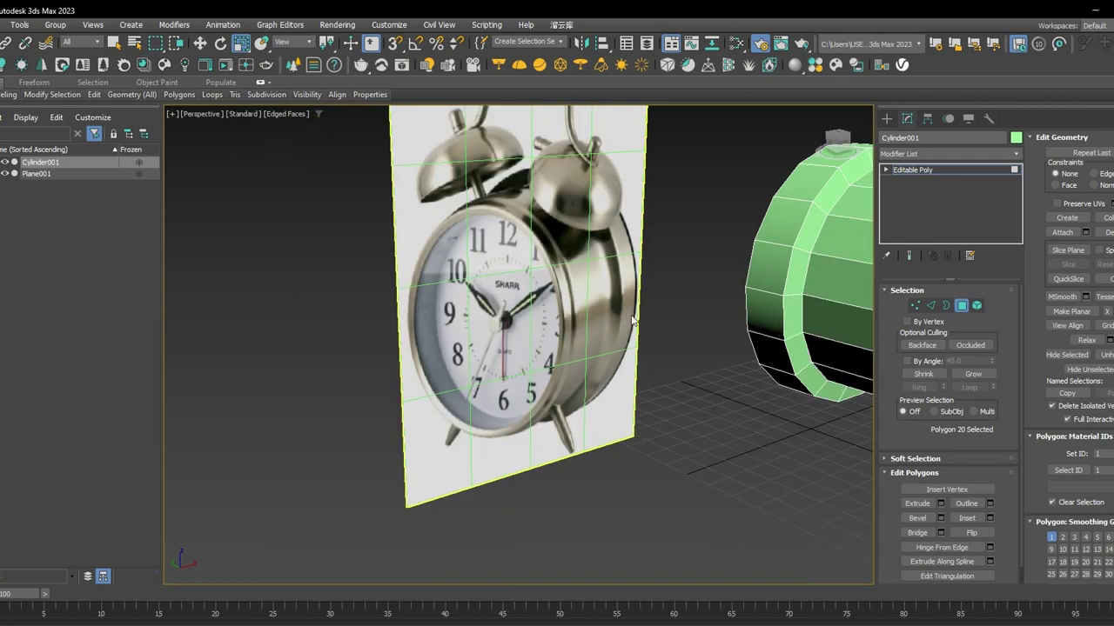
{"action": "middle_click_drag", "start_coordinate": [809, 309], "coordinate": [467, 378]}
{"action": "middle_click_drag", "start_coordinate": [572, 347], "coordinate": [720, 320]}
Move the inner front polygon slightly backward along Y to recess the clock face inside the bezel.
{"action": "key", "text": "w"}
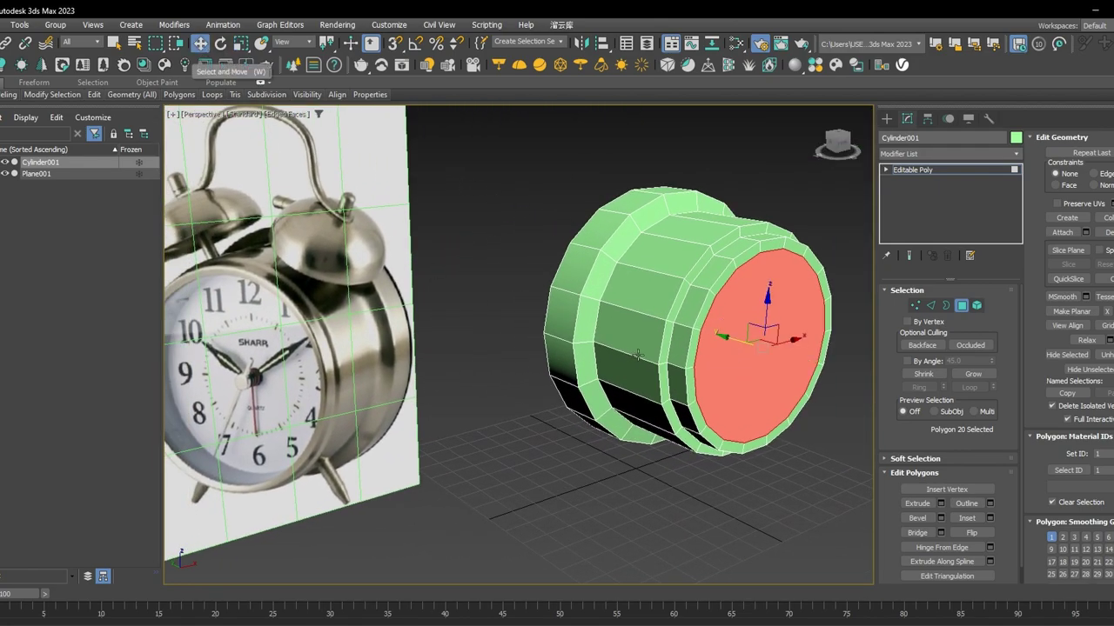
{"action": "middle_click_drag", "start_coordinate": [679, 365], "coordinate": [690, 366]}
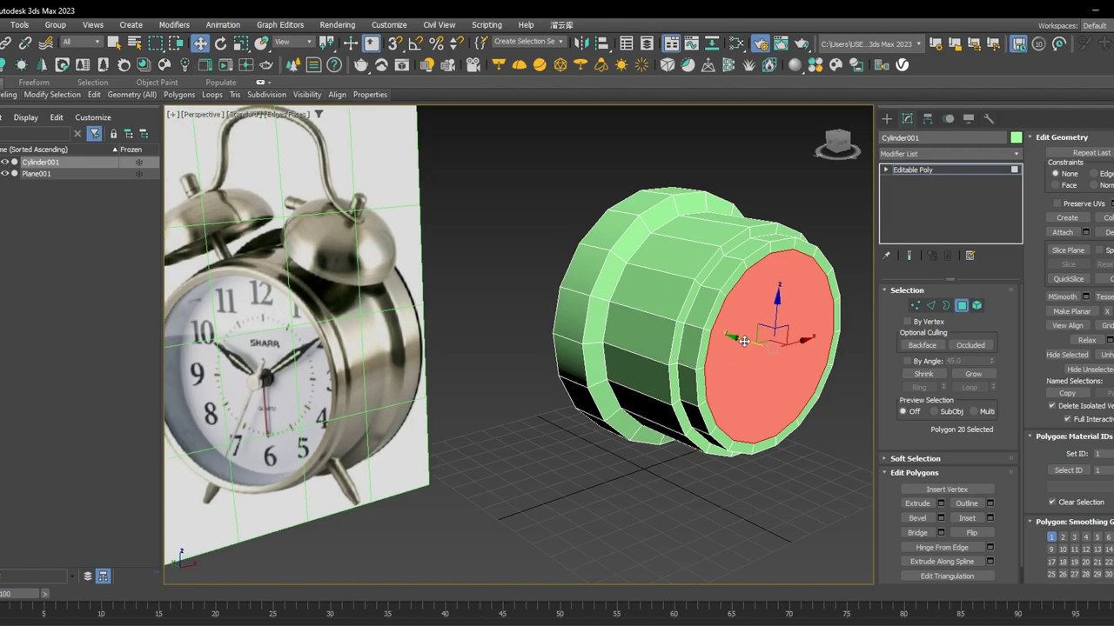
{"action": "left_click_drag", "start_coordinate": [744, 341], "coordinate": [815, 418]}
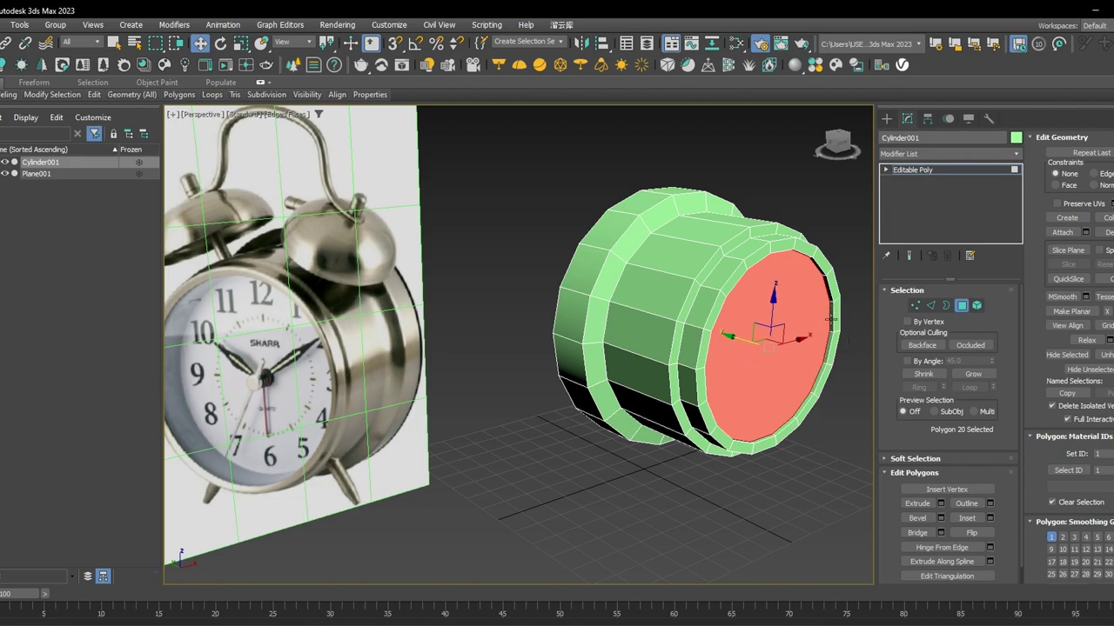
{"action": "scroll", "coordinate": [352, 421], "scroll_direction": "up", "scroll_amount": 3}
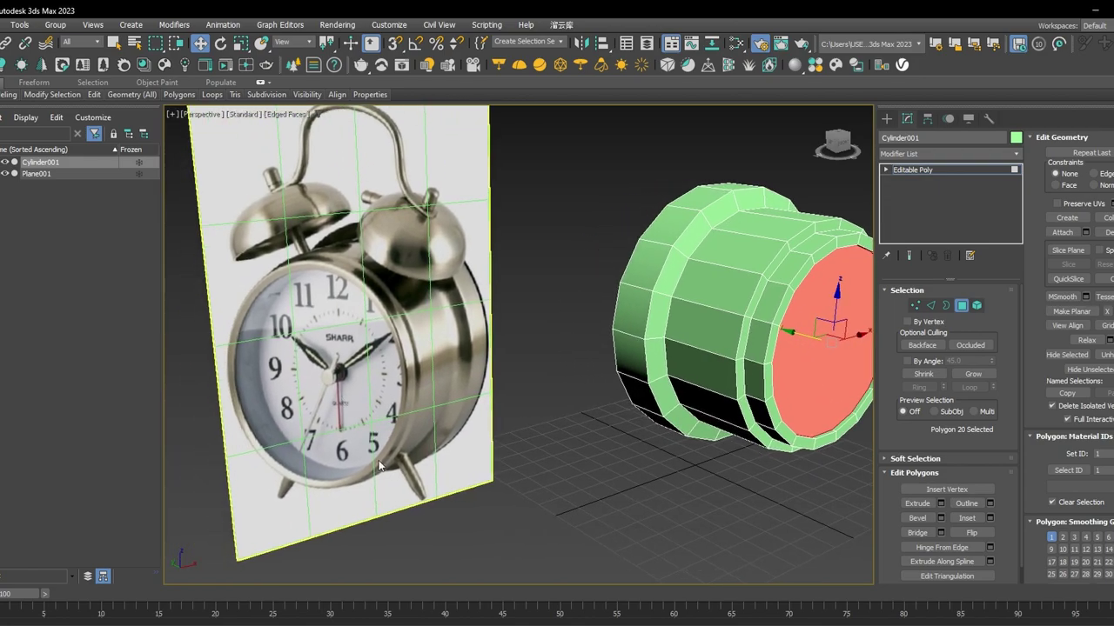
{"action": "middle_click_drag", "start_coordinate": [738, 321], "coordinate": [664, 307]}
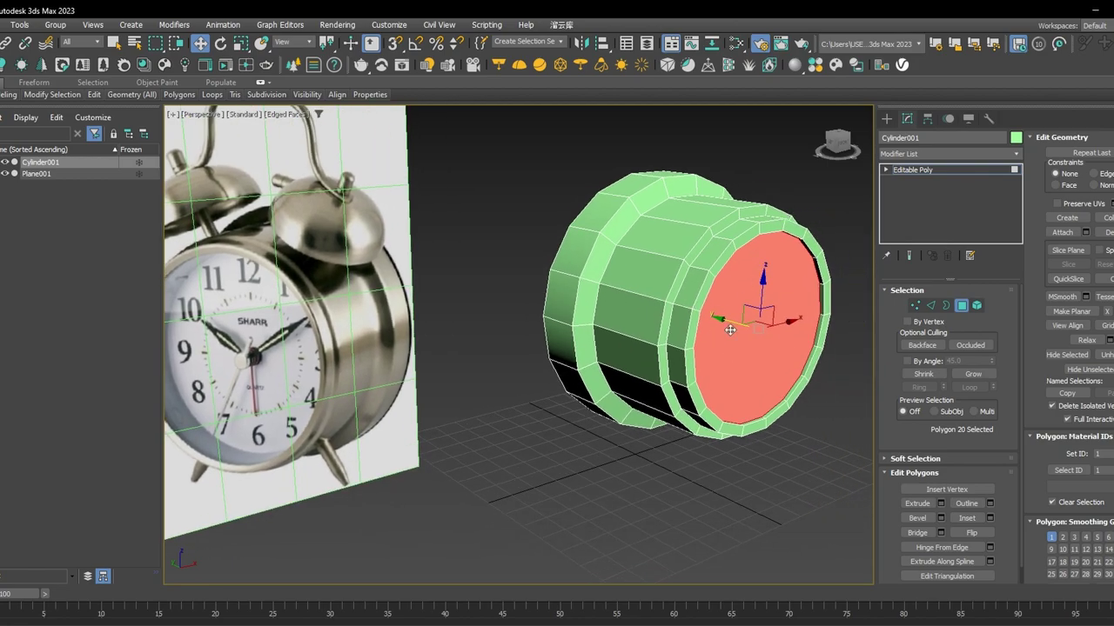
{"action": "middle_click_drag", "start_coordinate": [421, 338], "coordinate": [529, 335]}
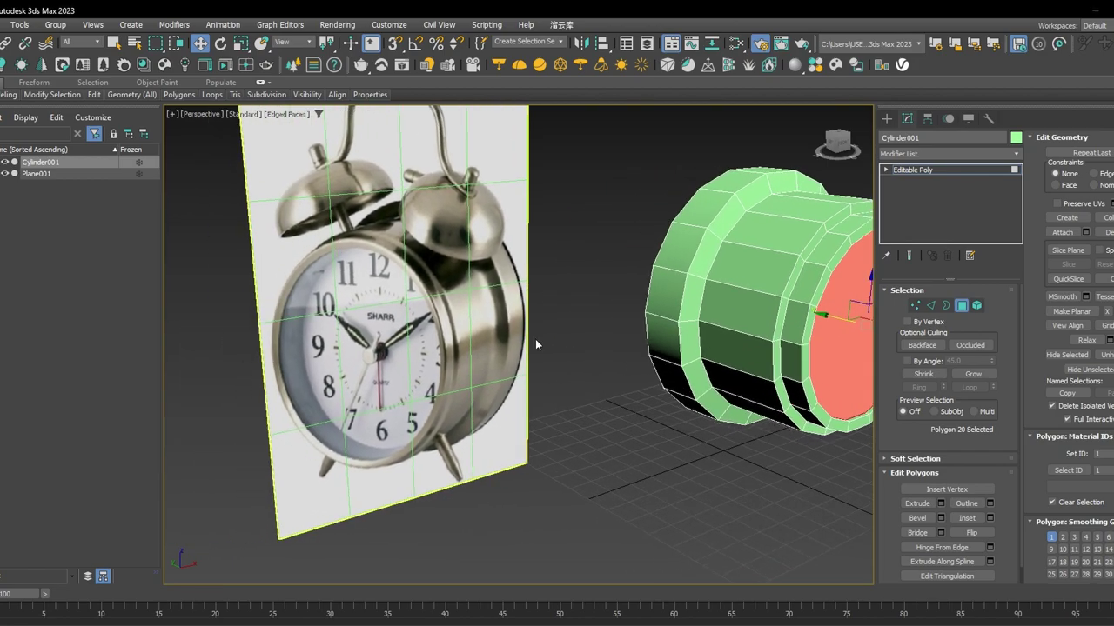
Leave polygon editing and add a TurboSmooth modifier to the clock body.
{"action": "scroll", "coordinate": [535, 338], "scroll_direction": "down", "scroll_amount": 4}
{"action": "middle_click_drag", "start_coordinate": [606, 370], "coordinate": [573, 380]}
{"action": "middle_click_drag", "start_coordinate": [573, 380], "coordinate": [718, 280], "text": "alt"}
{"action": "left_click", "coordinate": [914, 169]}
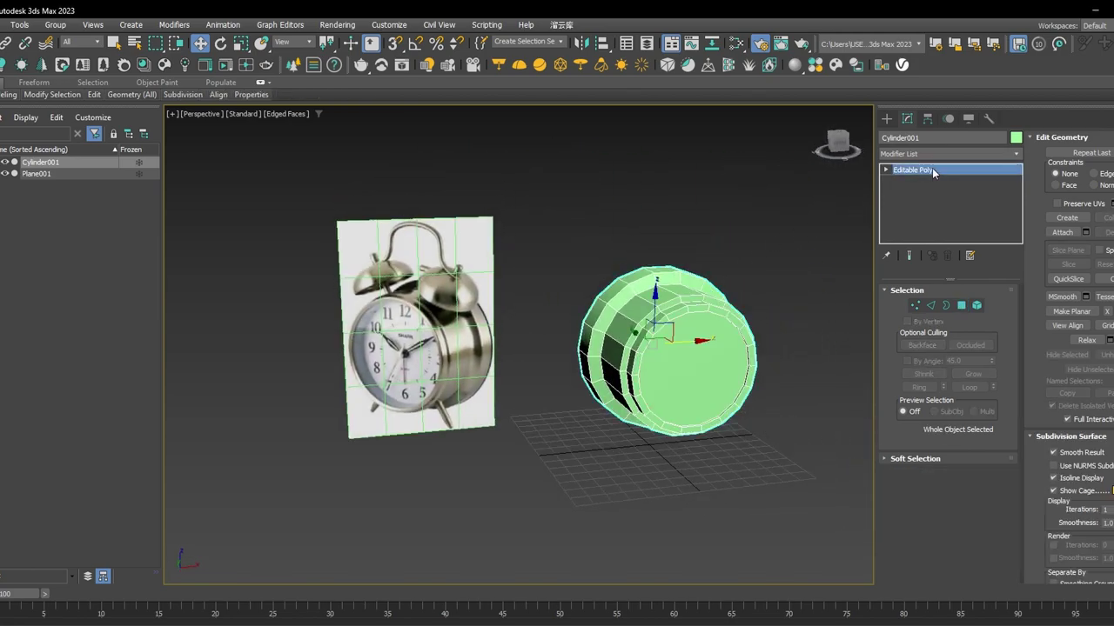
{"action": "scroll", "coordinate": [618, 412], "scroll_direction": "up", "scroll_amount": 3}
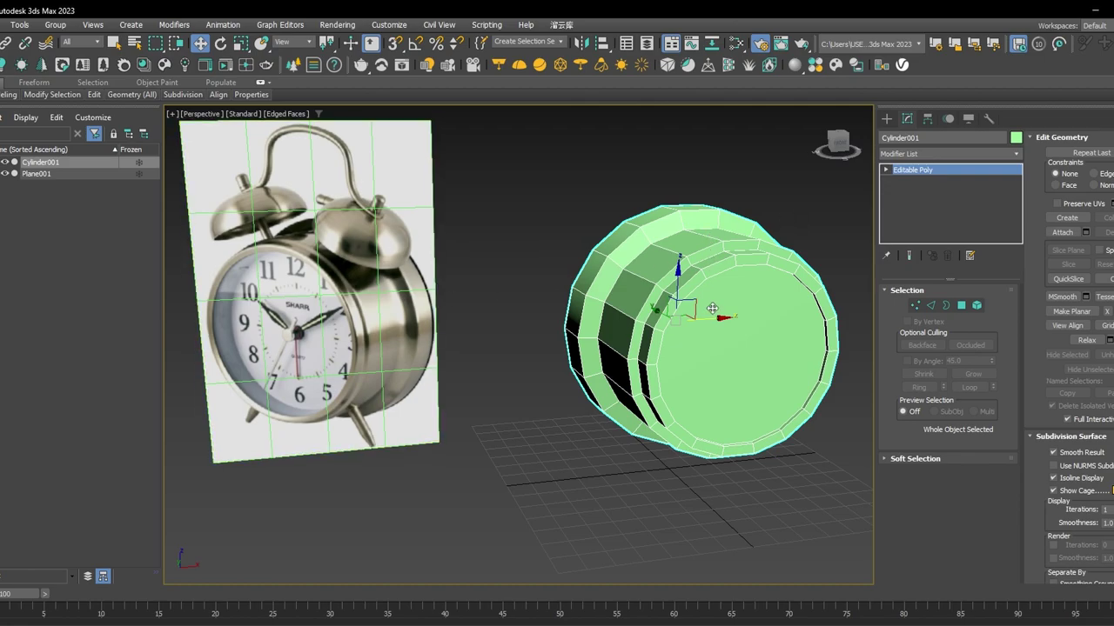
{"action": "middle_click_drag", "start_coordinate": [712, 221], "coordinate": [765, 256], "text": "alt"}
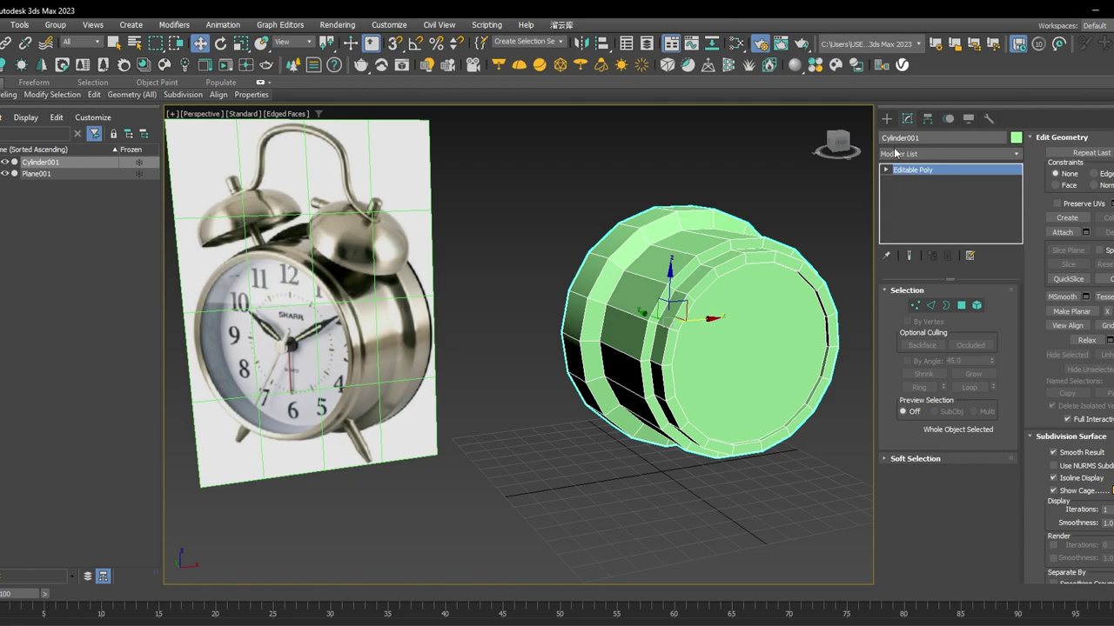
{"action": "left_click", "coordinate": [920, 155]}
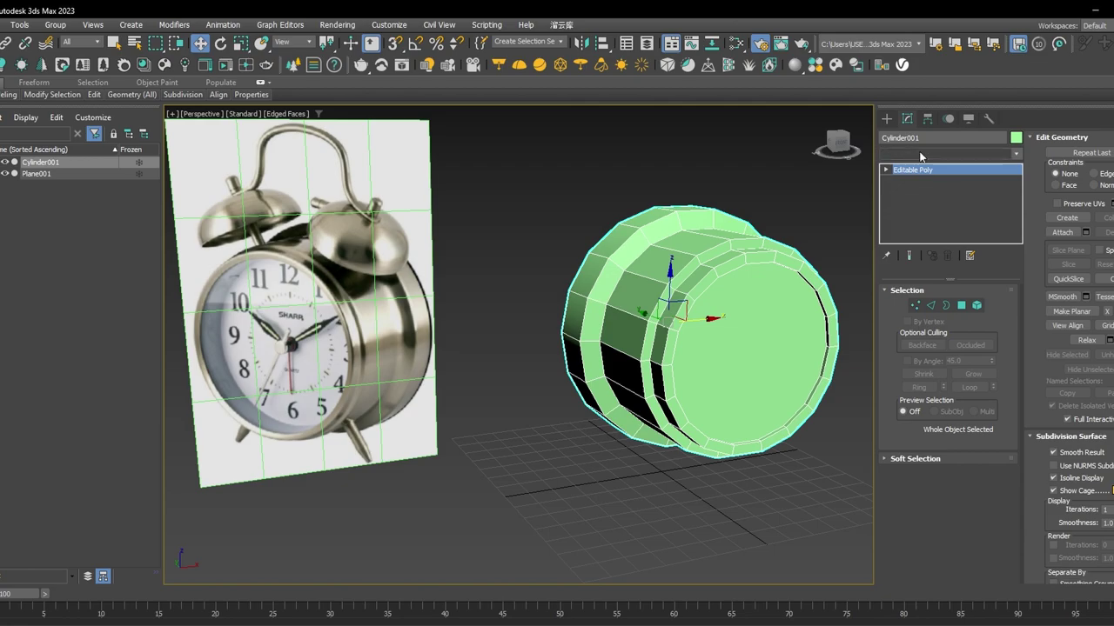
{"action": "type", "text": "tu"}
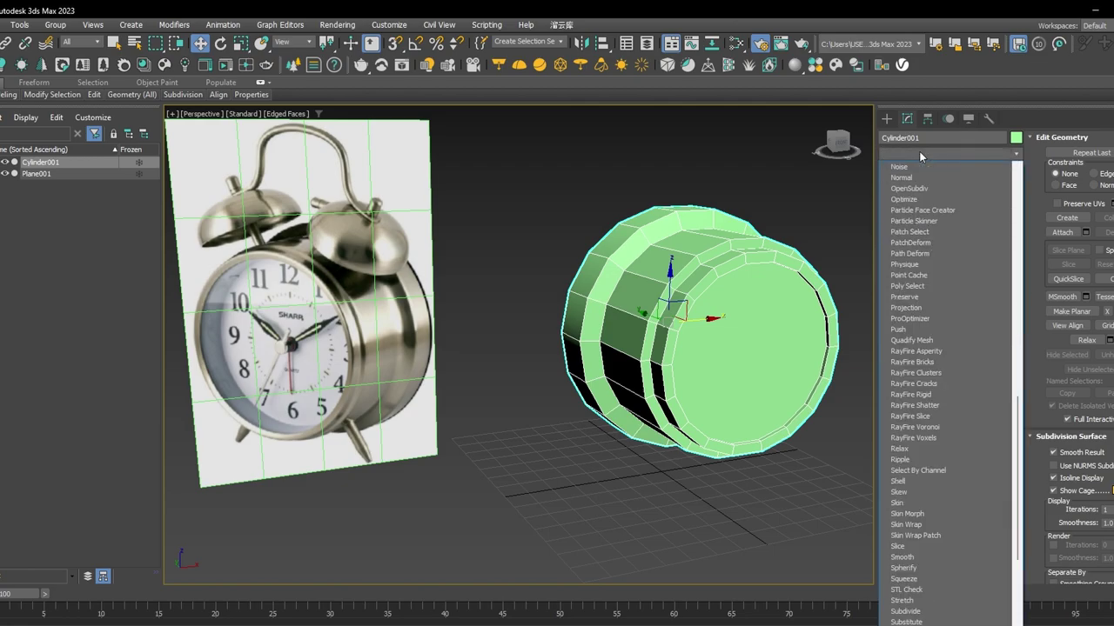
{"action": "key", "text": "Return"}
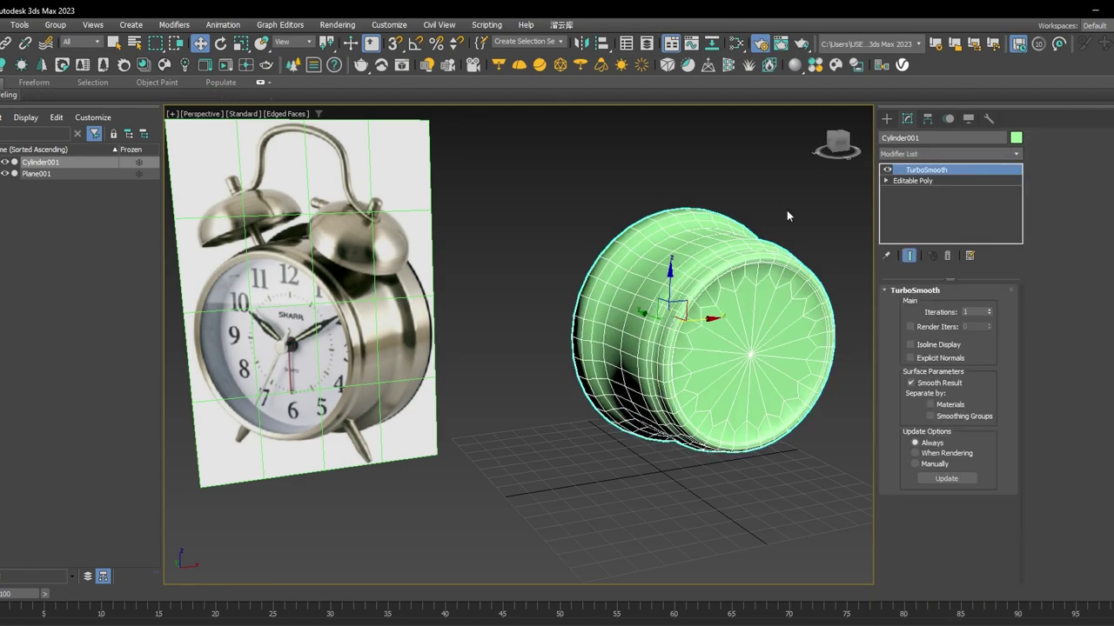
Examine the smoothed clock body's front and back shading with the edge display hidden, then restore the edges.
{"action": "middle_click_drag", "start_coordinate": [796, 198], "coordinate": [773, 195]}
{"action": "key", "text": "F4"}
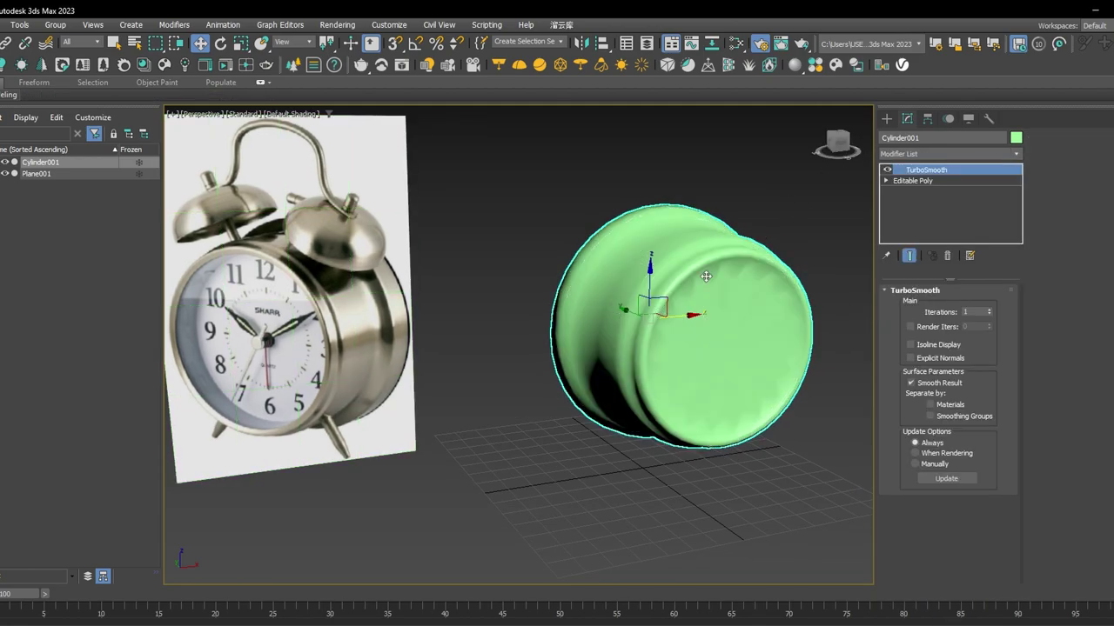
{"action": "middle_click_drag", "start_coordinate": [706, 276], "coordinate": [646, 237], "text": "alt"}
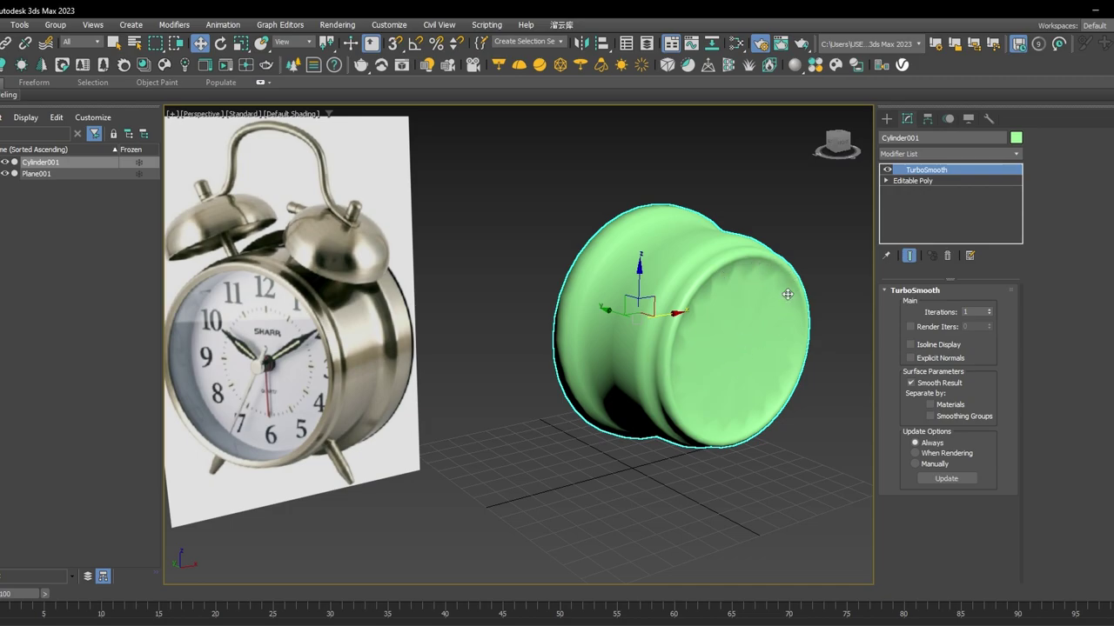
{"action": "scroll", "coordinate": [748, 270], "scroll_direction": "up", "scroll_amount": 5}
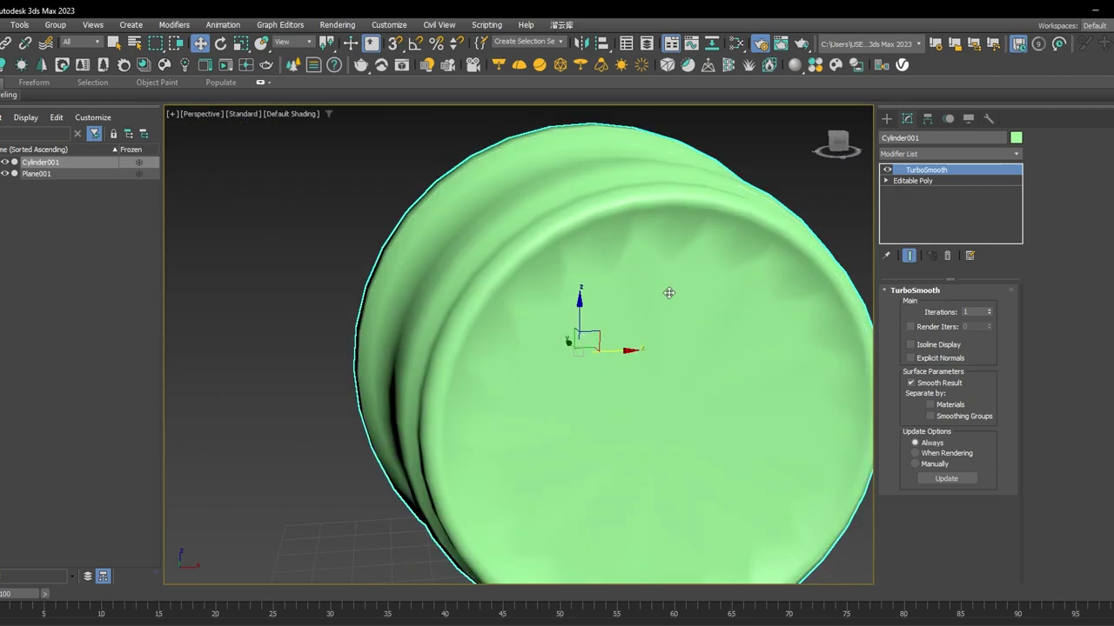
{"action": "scroll", "coordinate": [684, 277], "scroll_direction": "down", "scroll_amount": 5}
{"action": "middle_click_drag", "start_coordinate": [699, 295], "coordinate": [845, 306], "text": "alt"}
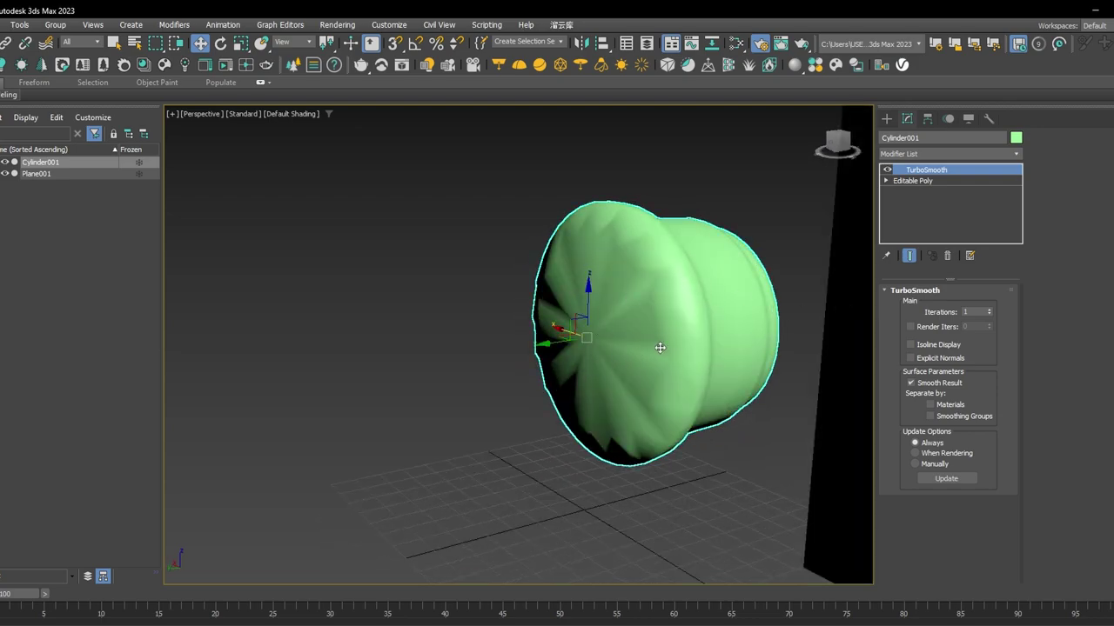
{"action": "mouse_move", "coordinate": [660, 348]}
{"action": "middle_mouse_down", "text": "alt"}
{"action": "mouse_move", "coordinate": [723, 345]}
{"action": "mouse_move", "coordinate": [509, 343]}
{"action": "mouse_move", "coordinate": [609, 334]}
{"action": "middle_mouse_up", "text": "alt"}
{"action": "key", "text": "F4"}
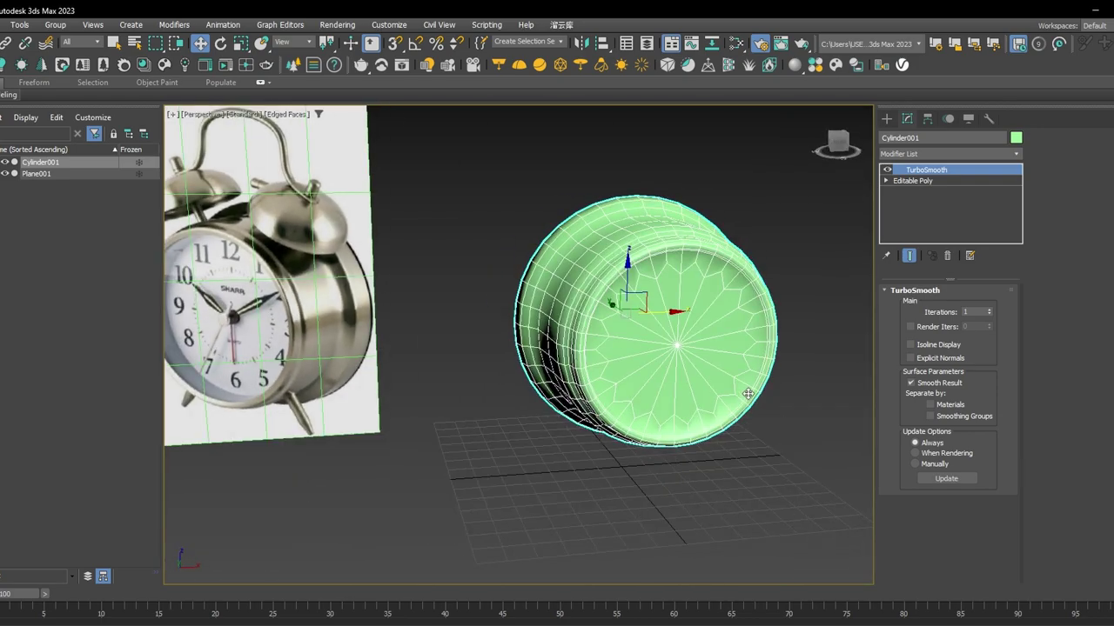
{"action": "middle_click_drag", "start_coordinate": [749, 394], "coordinate": [761, 389]}
Disable TurboSmooth's effect in the modifier stack and examine the low-poly front rim and recessed face.
{"action": "left_click", "coordinate": [887, 171]}
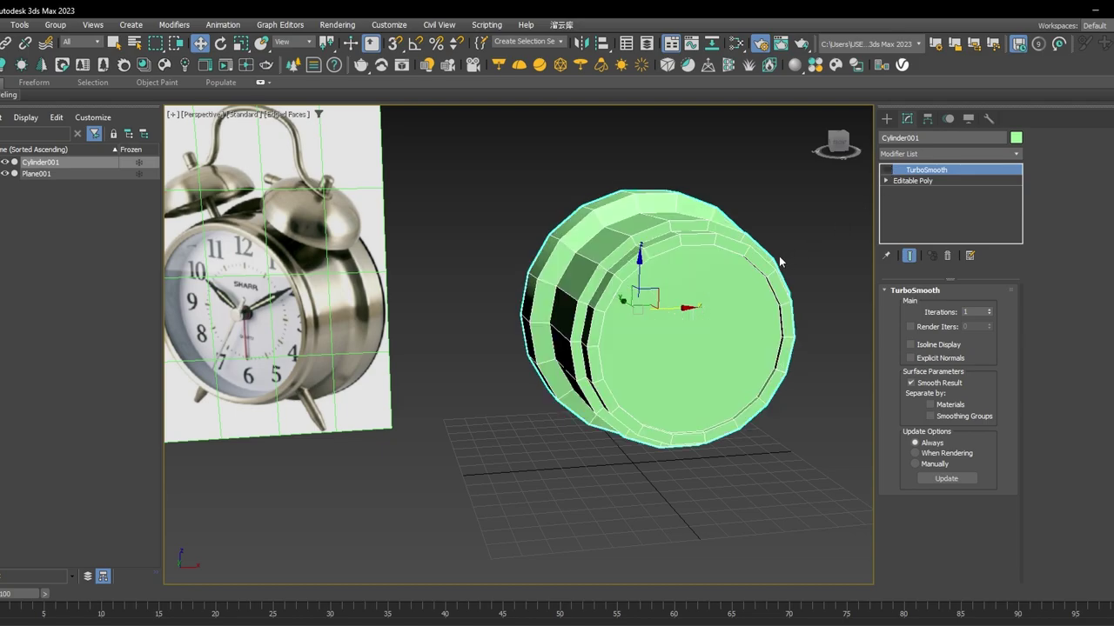
{"action": "middle_click_drag", "start_coordinate": [780, 264], "coordinate": [574, 218], "text": "alt"}
{"action": "scroll", "coordinate": [656, 242], "scroll_direction": "up", "scroll_amount": 3}
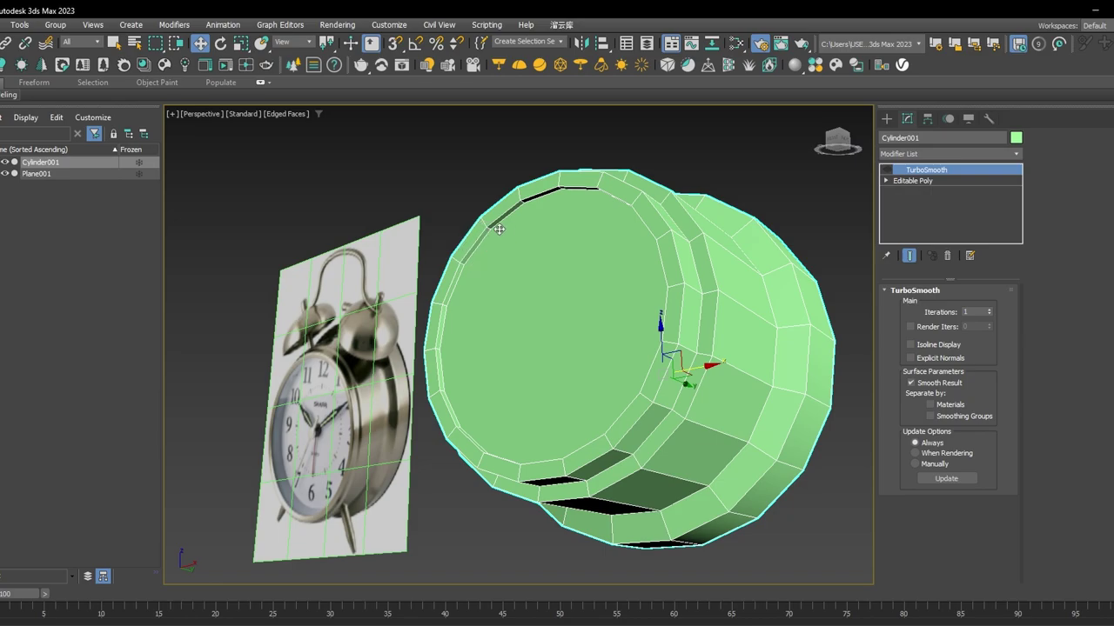
{"action": "middle_click_drag", "start_coordinate": [538, 262], "coordinate": [529, 229], "text": "alt"}
{"action": "left_click", "coordinate": [547, 241]}
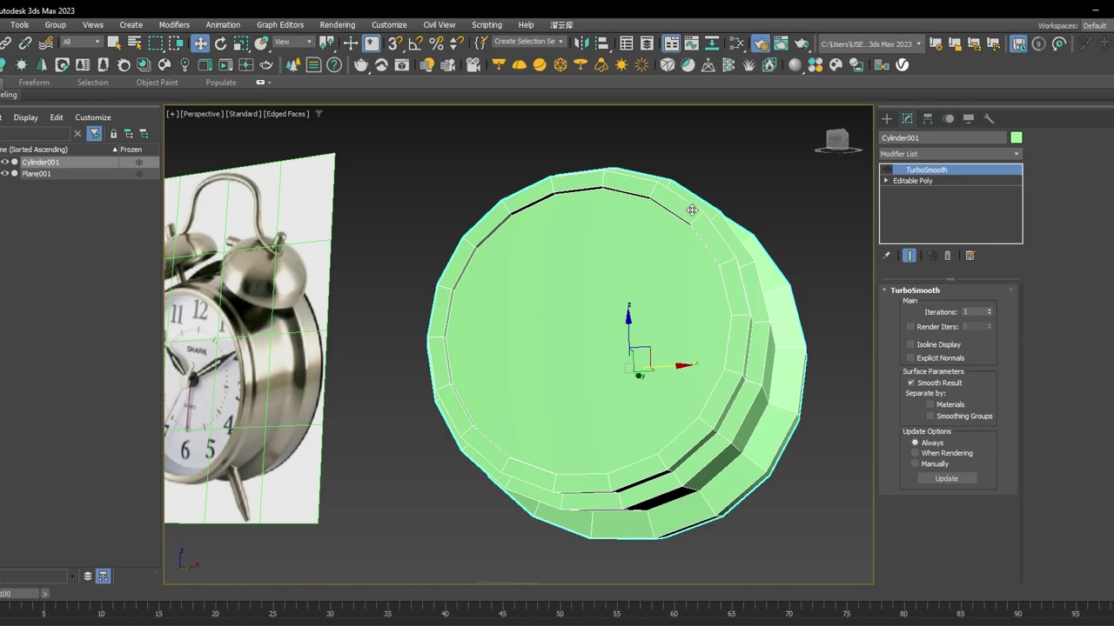
{"action": "middle_click_drag", "start_coordinate": [616, 205], "coordinate": [585, 214], "text": "alt"}
{"action": "middle_click_drag", "start_coordinate": [594, 269], "coordinate": [808, 155], "text": "alt"}
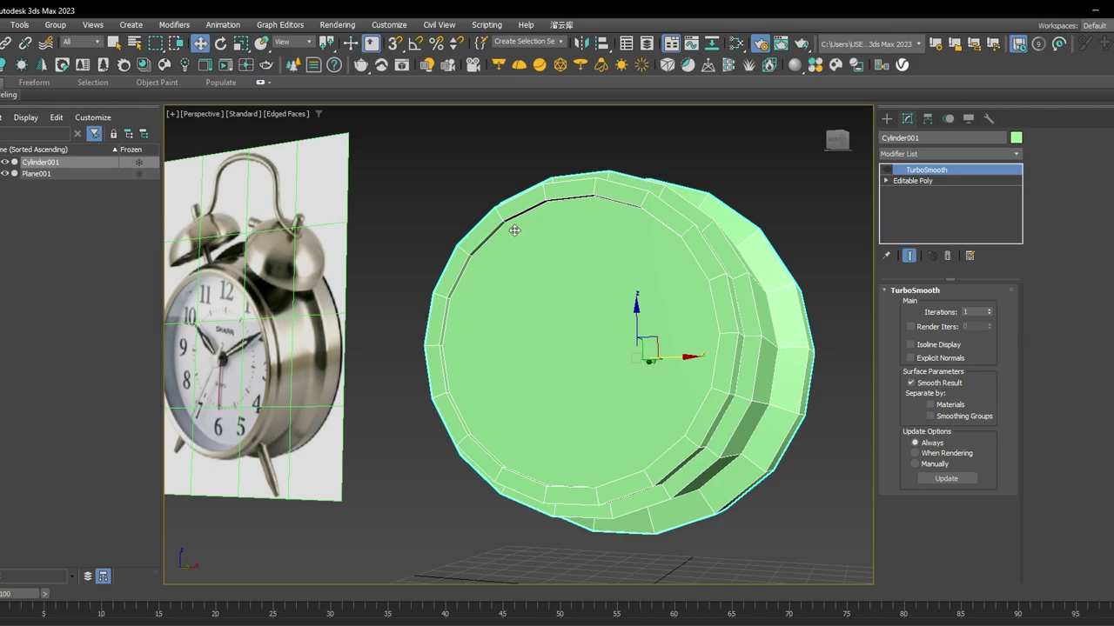
{"action": "middle_click_drag", "start_coordinate": [515, 226], "coordinate": [451, 291], "text": "alt"}
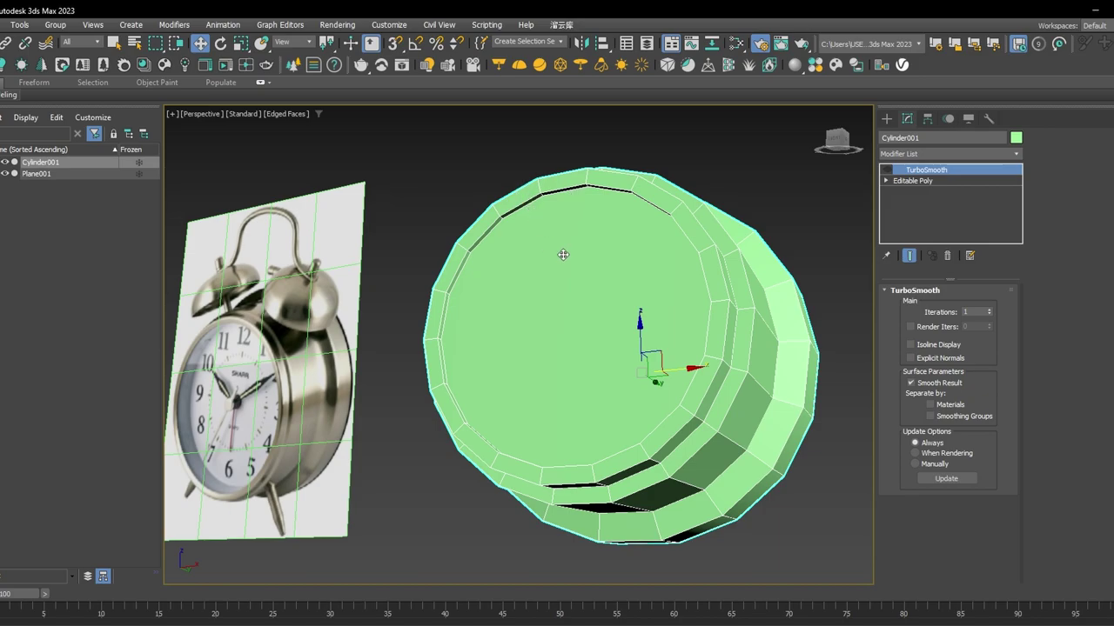
{"action": "middle_click_drag", "start_coordinate": [588, 226], "coordinate": [562, 244], "text": "alt"}
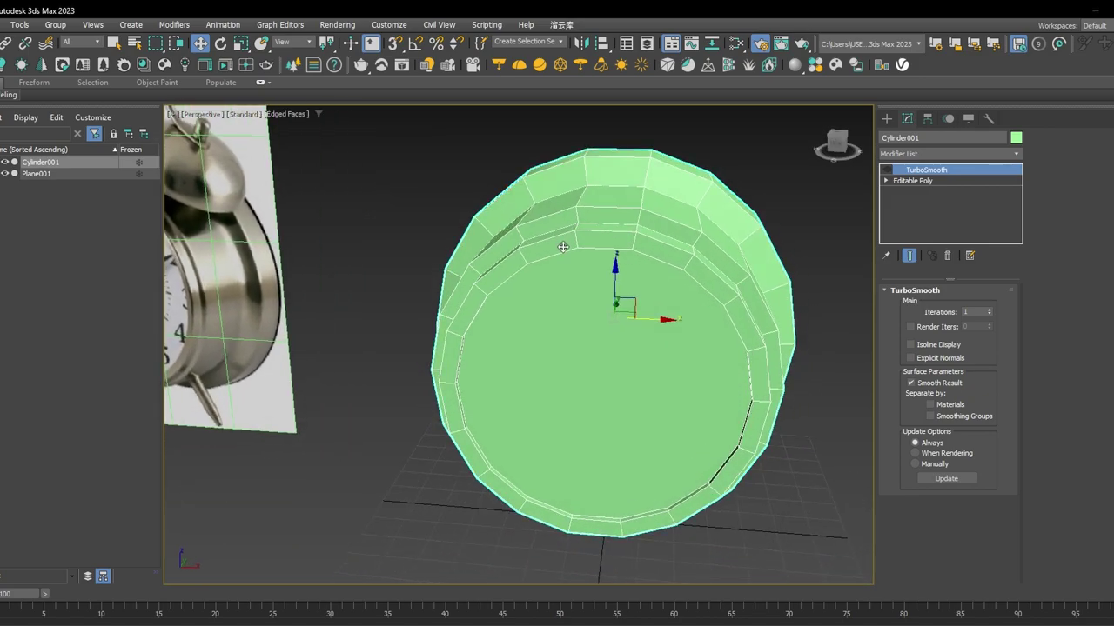
{"action": "middle_click_drag", "start_coordinate": [602, 292], "coordinate": [635, 203], "text": "alt"}
{"action": "middle_click_drag", "start_coordinate": [658, 264], "coordinate": [530, 184], "text": "alt"}
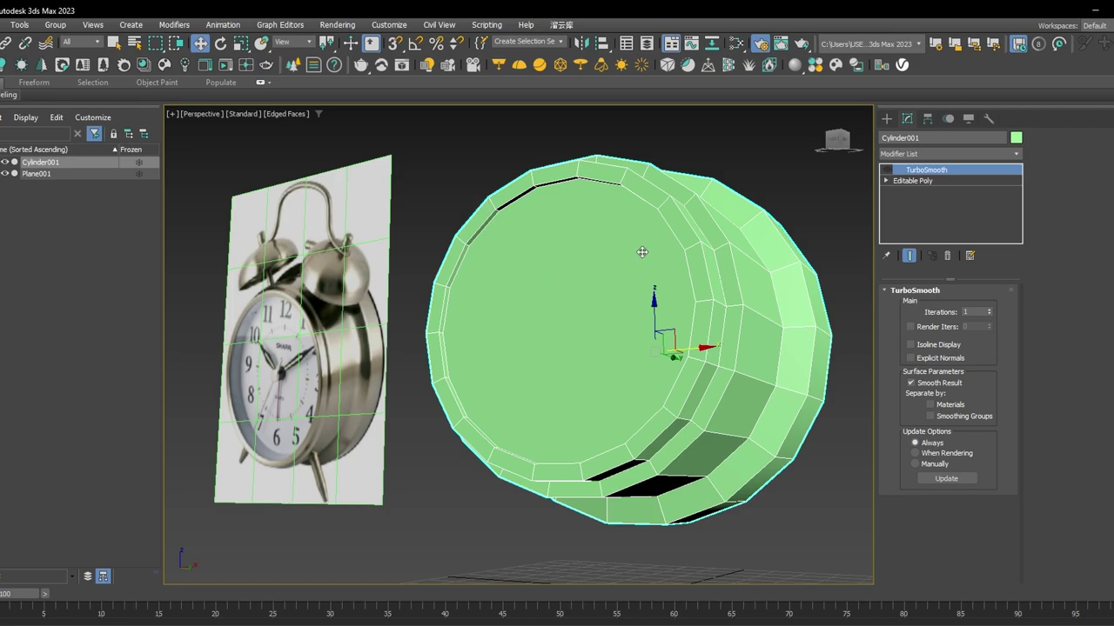
Select the recessed front polygon of the editable poly and inset it slightly by scaling a copy inward.
{"action": "left_click", "coordinate": [912, 180]}
{"action": "left_click", "coordinate": [961, 305]}
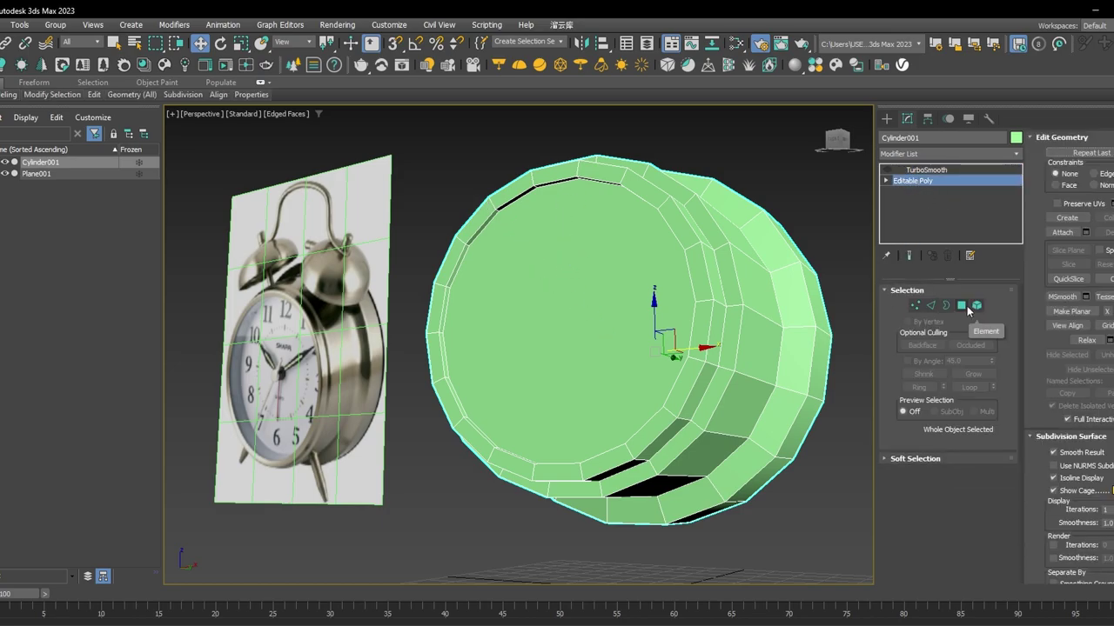
{"action": "left_click", "coordinate": [554, 329]}
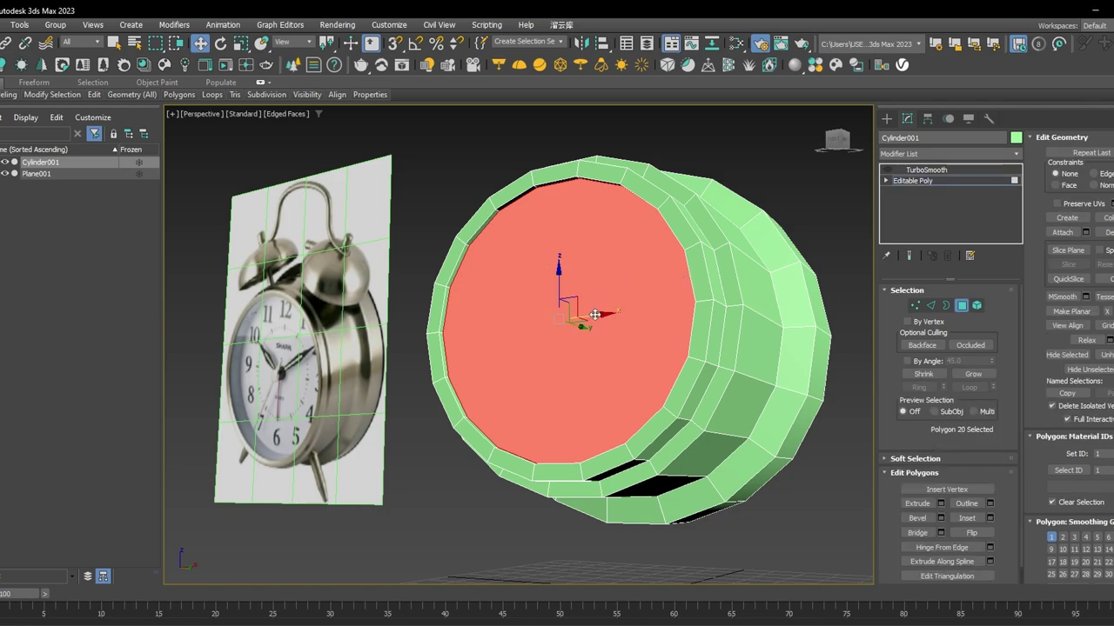
{"action": "key", "text": "r"}
{"action": "left_click_drag", "start_coordinate": [562, 325], "coordinate": [559, 332]}
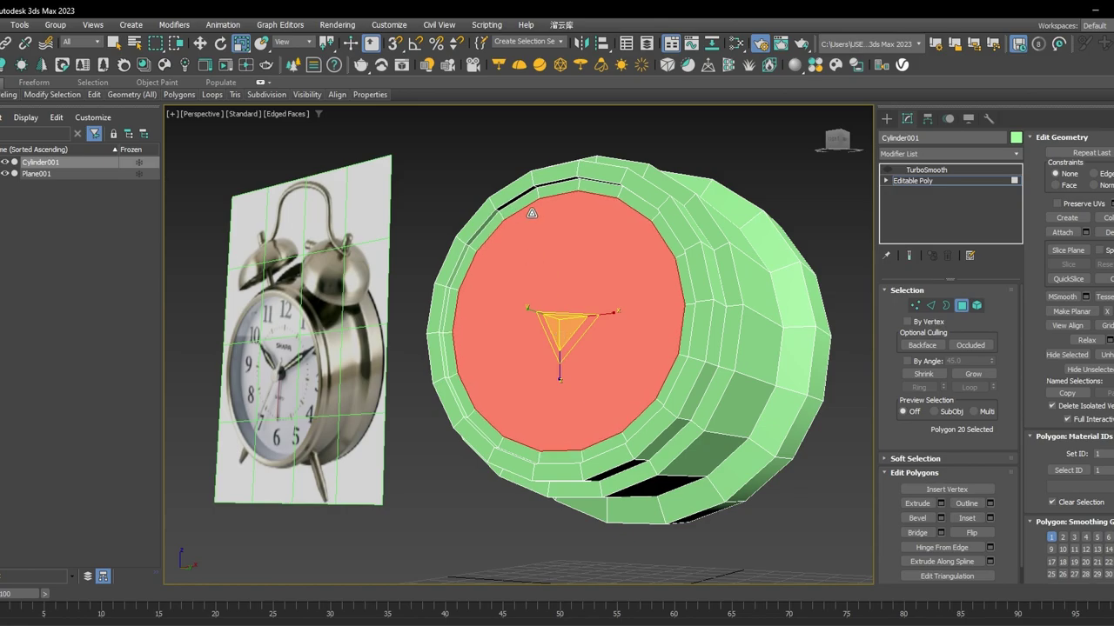
Inset the front polygon twice more toward its centre and collapse the tiny innermost polygon to a single point.
{"action": "middle_click_drag", "start_coordinate": [585, 289], "coordinate": [614, 299], "text": "alt"}
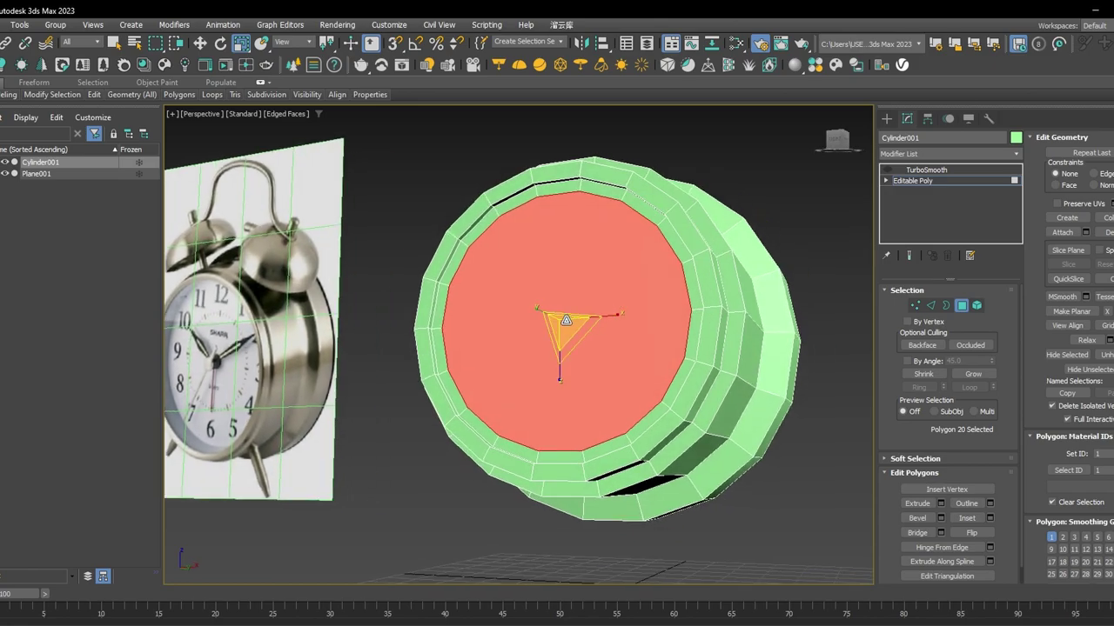
{"action": "left_click_drag", "start_coordinate": [566, 320], "coordinate": [516, 435], "text": "shift"}
{"action": "left_click_drag", "start_coordinate": [566, 318], "coordinate": [546, 459]}
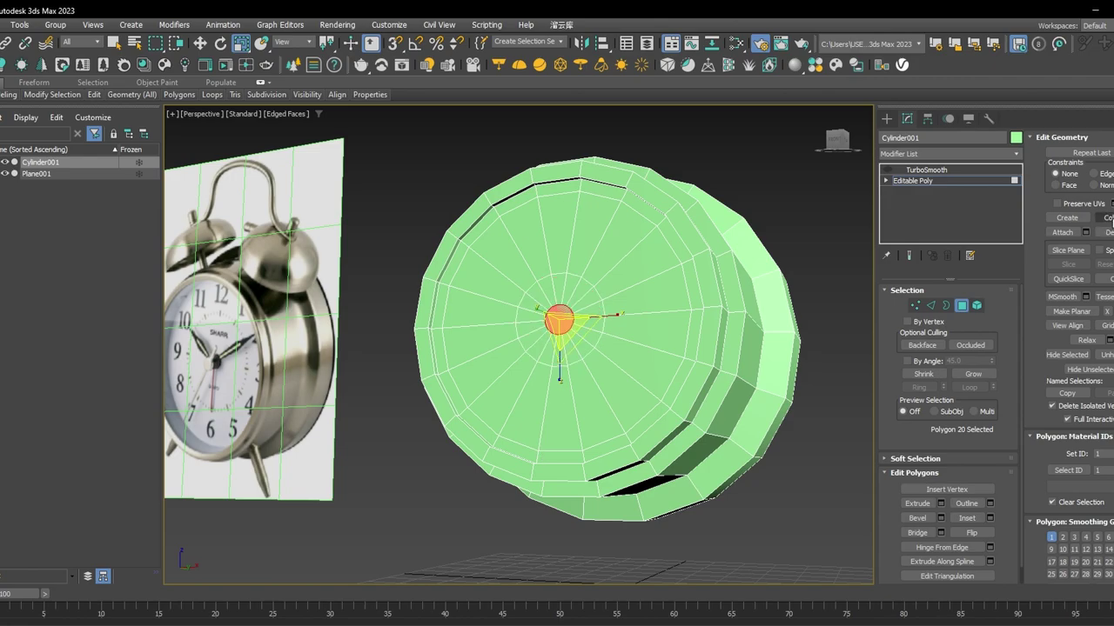
{"action": "left_click", "coordinate": [1109, 218]}
{"action": "middle_click_drag", "start_coordinate": [656, 286], "coordinate": [673, 311]}
{"action": "middle_click_drag", "start_coordinate": [550, 243], "coordinate": [579, 249]}
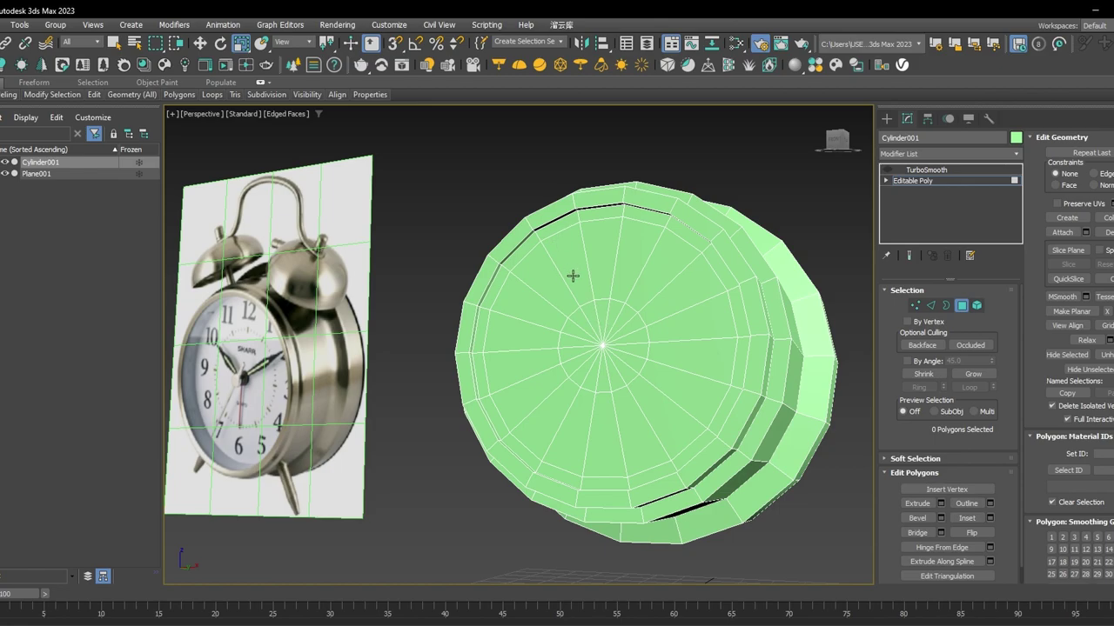
{"action": "middle_click_drag", "start_coordinate": [569, 228], "coordinate": [581, 279], "text": "alt"}
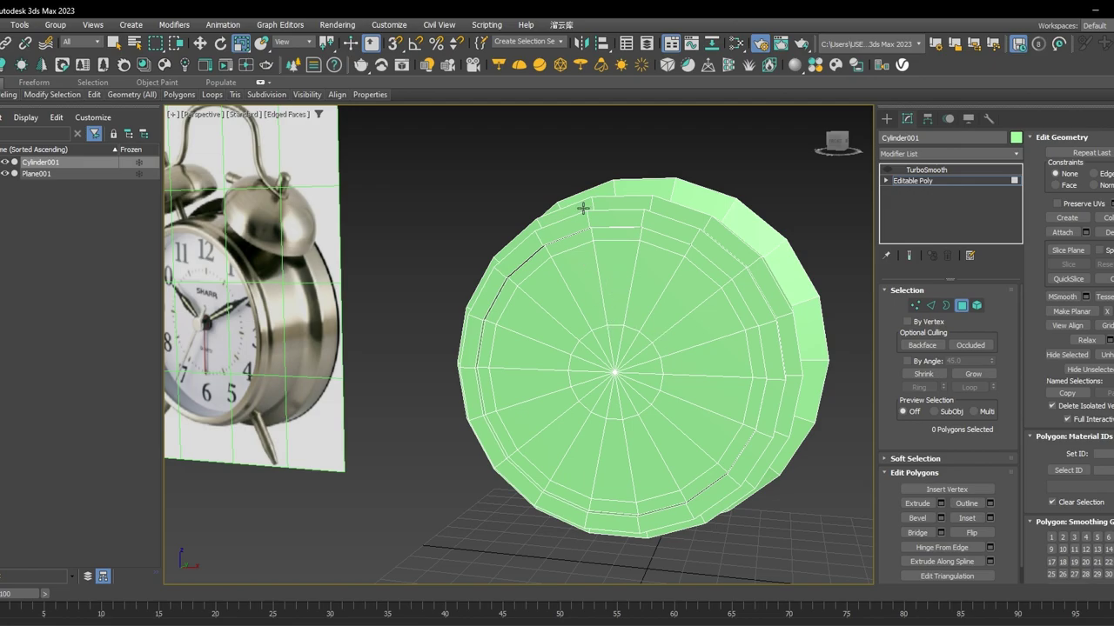
Leave polygon editing, re-enable TurboSmooth and check the front face's smooth shading without edges.
{"action": "left_click", "coordinate": [931, 182]}
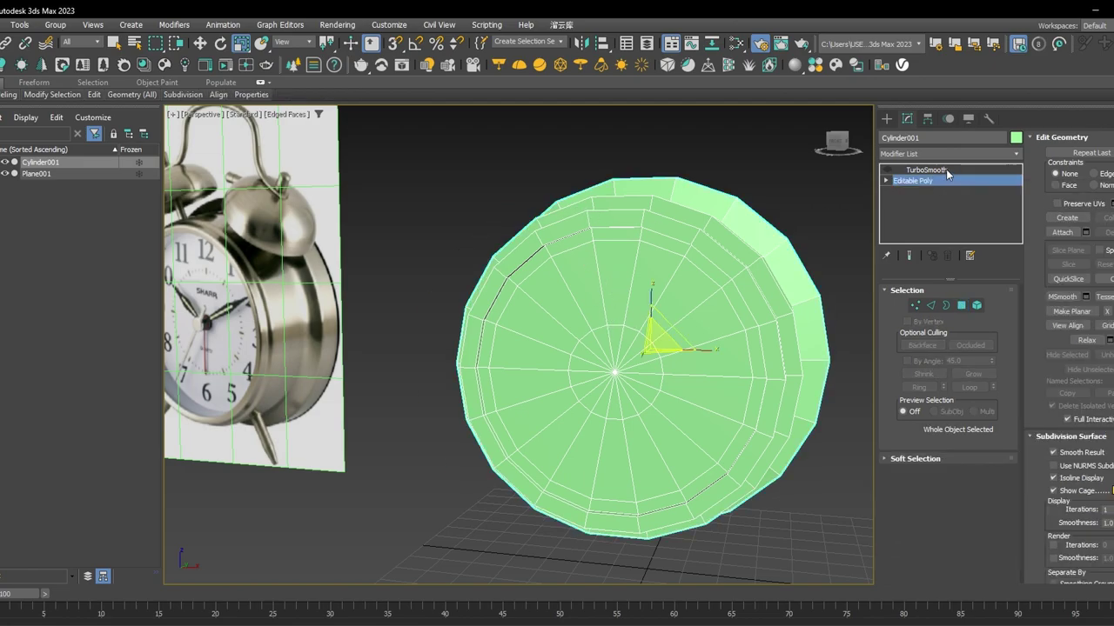
{"action": "left_click", "coordinate": [946, 170]}
{"action": "left_click", "coordinate": [888, 170]}
{"action": "key", "text": "F4"}
{"action": "scroll", "coordinate": [707, 230], "scroll_direction": "down", "scroll_amount": 2}
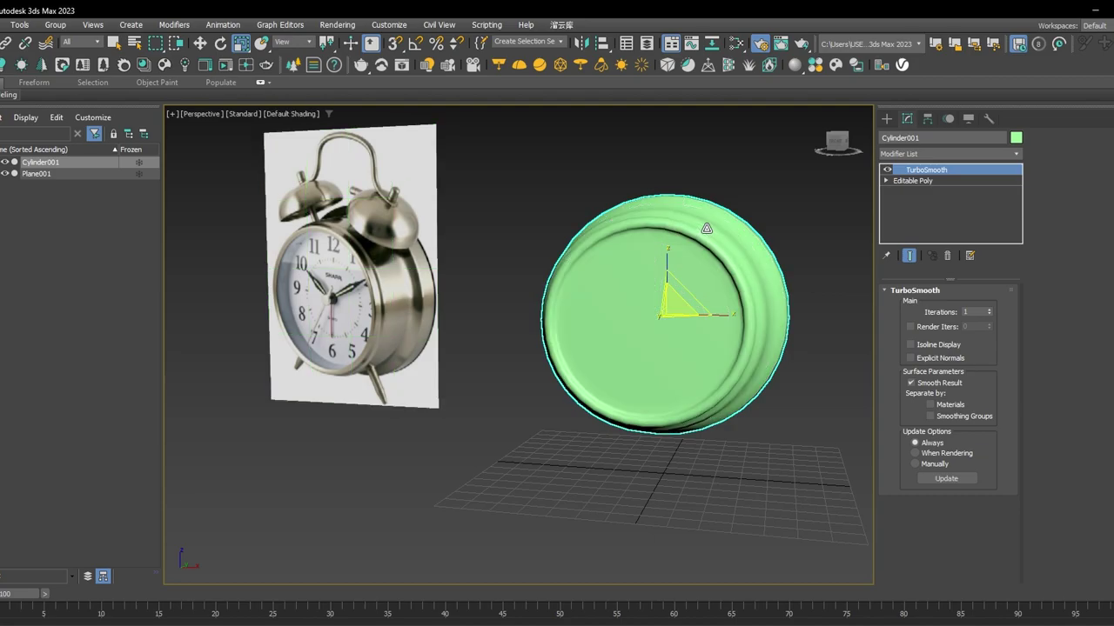
{"action": "middle_click_drag", "start_coordinate": [665, 323], "coordinate": [749, 327], "text": "alt"}
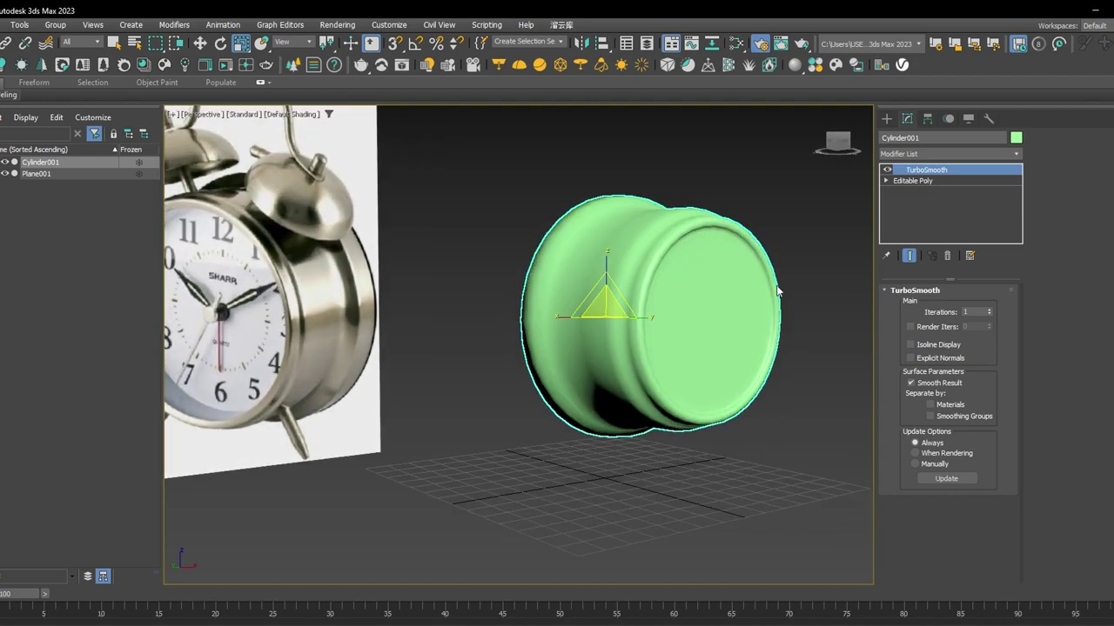
Show the edges, disable TurboSmooth and inset the clock's large back polygon by a narrow margin.
{"action": "key", "text": "F4"}
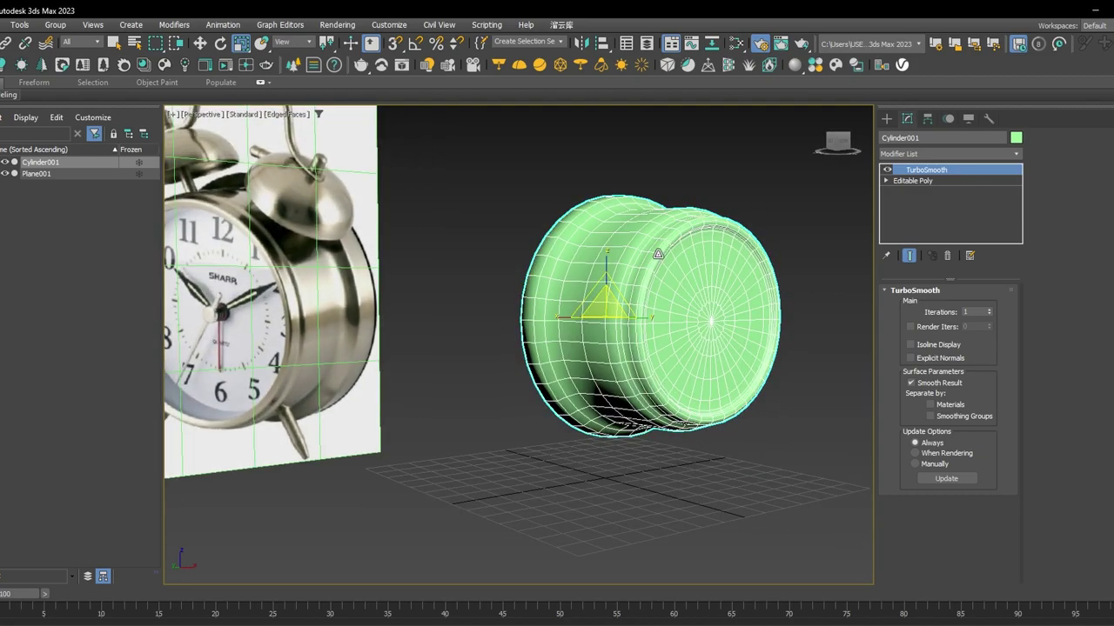
{"action": "left_click", "coordinate": [888, 169]}
{"action": "middle_click_drag", "start_coordinate": [574, 301], "coordinate": [764, 307], "text": "alt"}
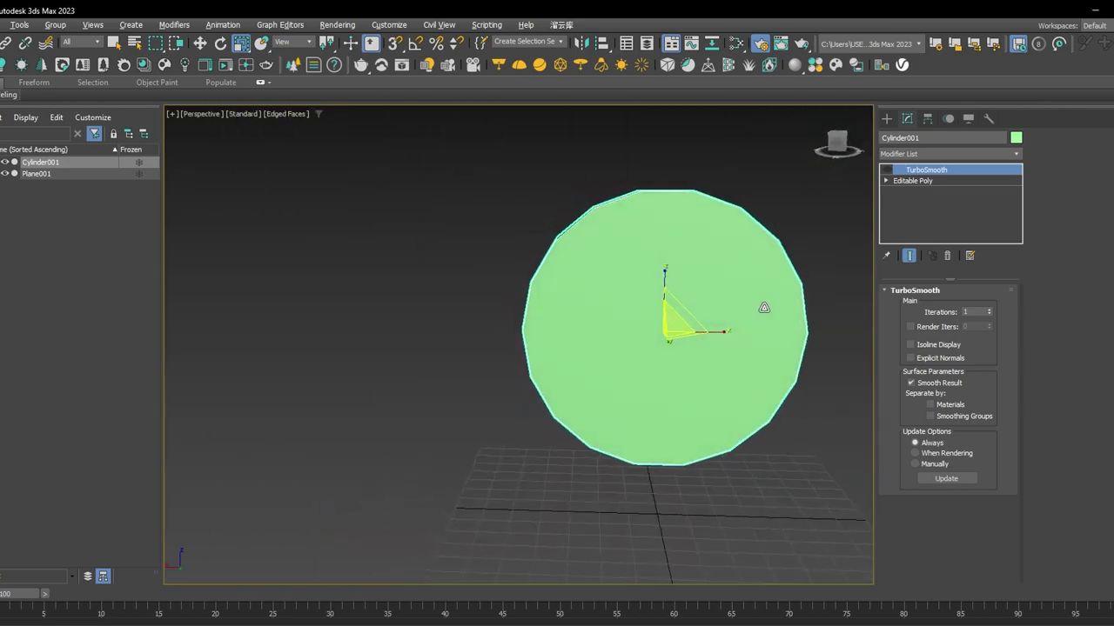
{"action": "left_click", "coordinate": [943, 182]}
{"action": "key", "text": "4"}
{"action": "left_click", "coordinate": [734, 344]}
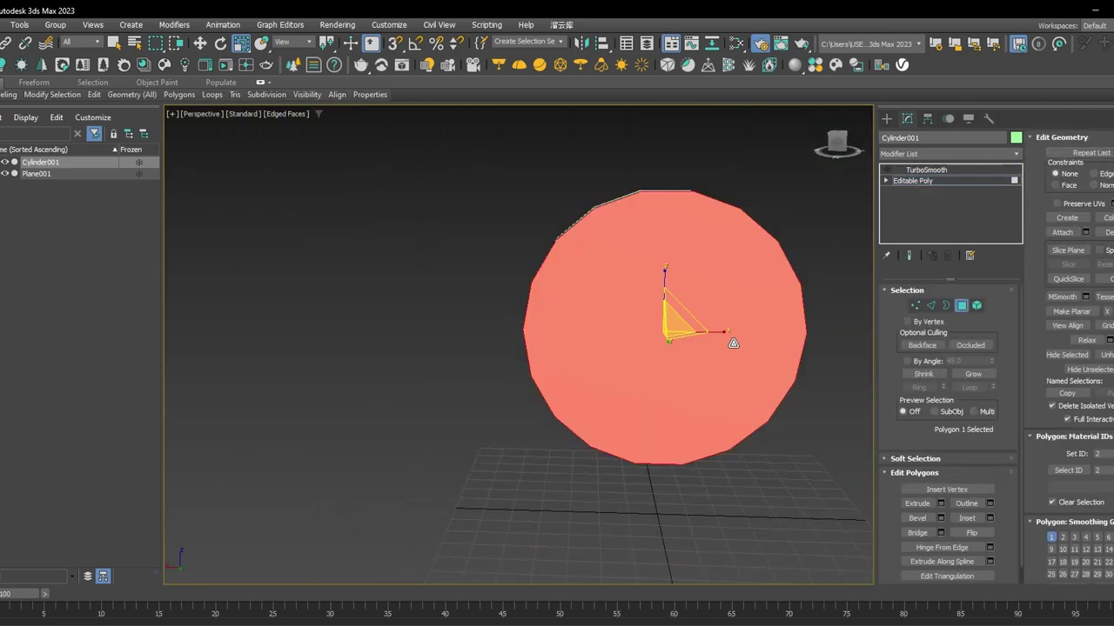
{"action": "middle_click_drag", "start_coordinate": [734, 343], "coordinate": [666, 355], "text": "alt"}
{"action": "scroll", "coordinate": [662, 344], "scroll_direction": "up", "scroll_amount": 3}
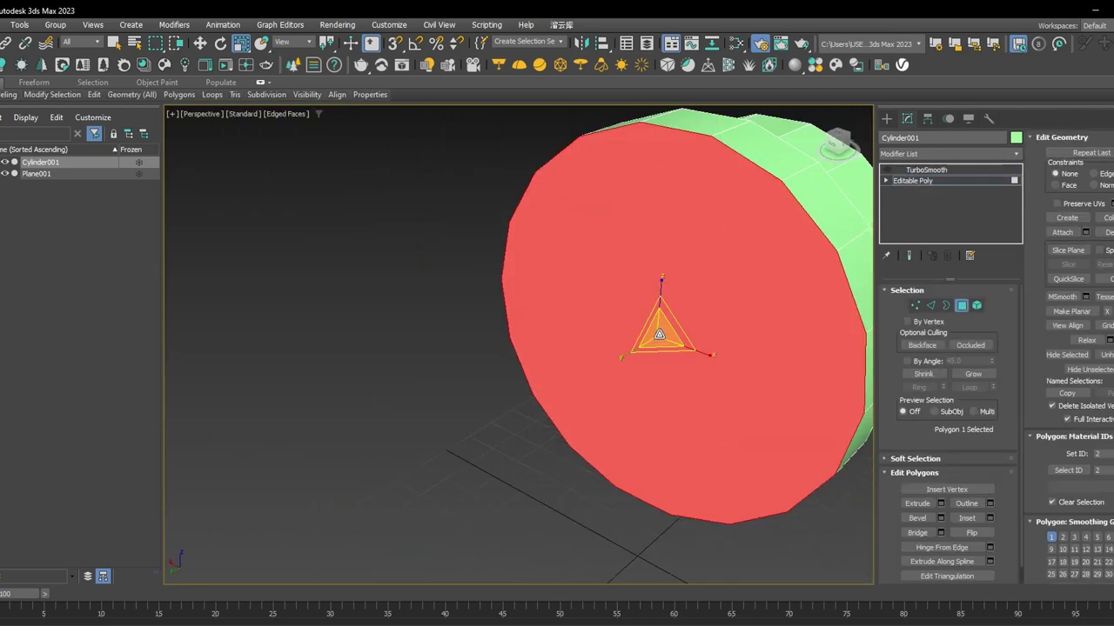
{"action": "left_click_drag", "start_coordinate": [657, 334], "coordinate": [656, 333], "text": "shift"}
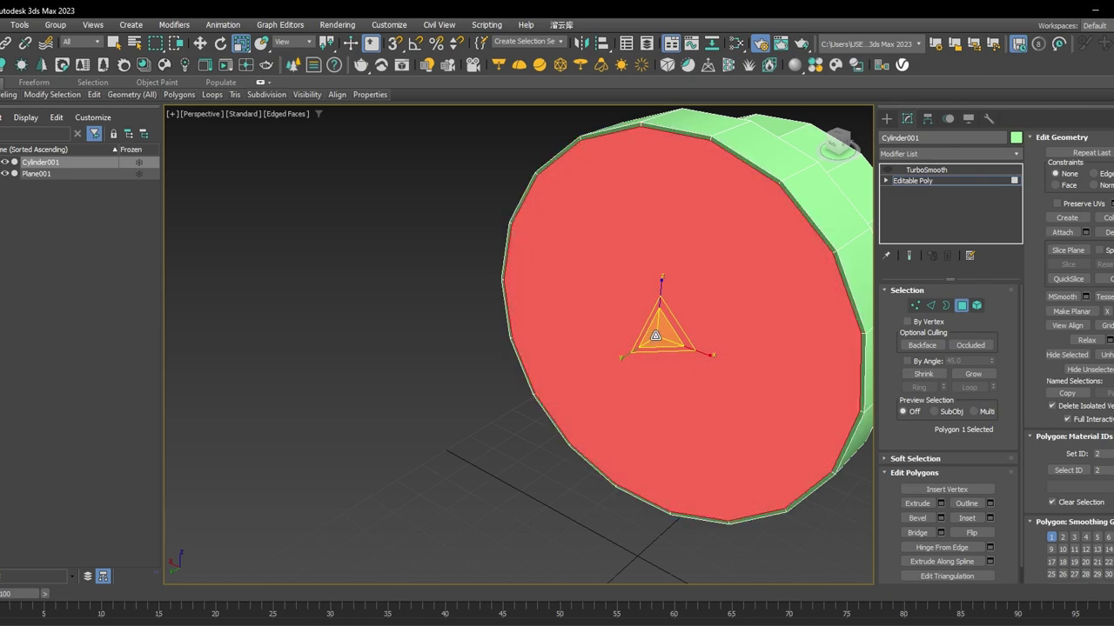
Compare the clock body's front, side and back with the reference image.
{"action": "scroll", "coordinate": [673, 365], "scroll_direction": "down", "scroll_amount": 3}
{"action": "middle_click_drag", "start_coordinate": [674, 365], "coordinate": [532, 367]}
{"action": "scroll", "coordinate": [587, 310], "scroll_direction": "down", "scroll_amount": 4}
{"action": "middle_click_drag", "start_coordinate": [587, 310], "coordinate": [496, 329], "text": "alt"}
{"action": "scroll", "coordinate": [452, 279], "scroll_direction": "up", "scroll_amount": 5}
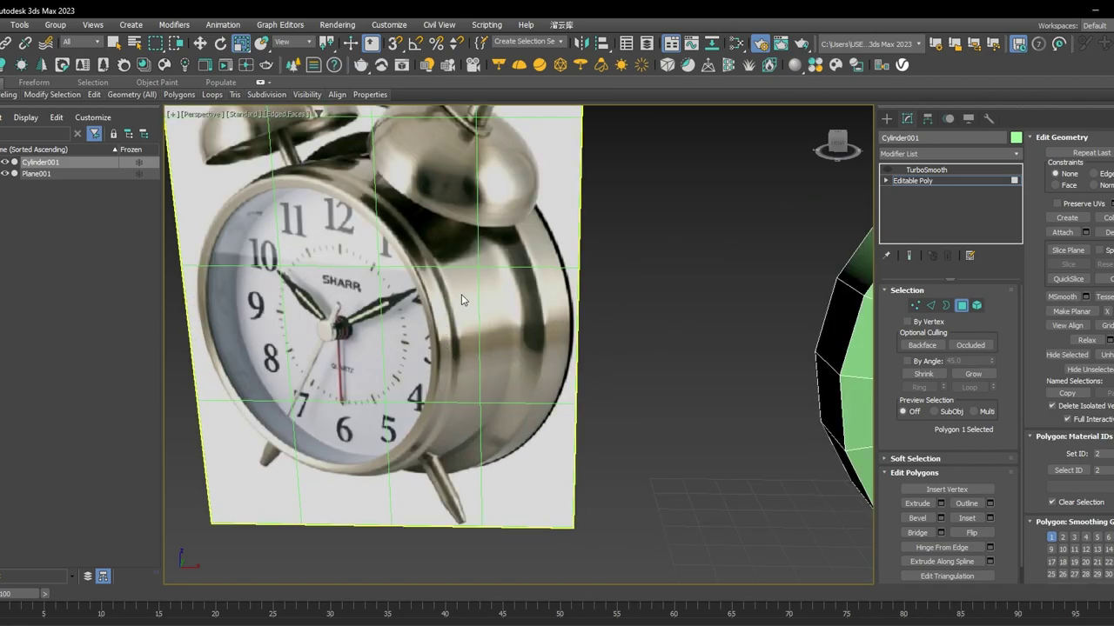
{"action": "scroll", "coordinate": [509, 288], "scroll_direction": "down", "scroll_amount": 3}
{"action": "middle_click_drag", "start_coordinate": [509, 287], "coordinate": [399, 261], "text": "alt"}
{"action": "scroll", "coordinate": [435, 261], "scroll_direction": "down", "scroll_amount": 3}
{"action": "middle_click_drag", "start_coordinate": [580, 280], "coordinate": [382, 283], "text": "alt"}
{"action": "middle_click_drag", "start_coordinate": [381, 282], "coordinate": [298, 322]}
{"action": "scroll", "coordinate": [321, 289], "scroll_direction": "up", "scroll_amount": 3}
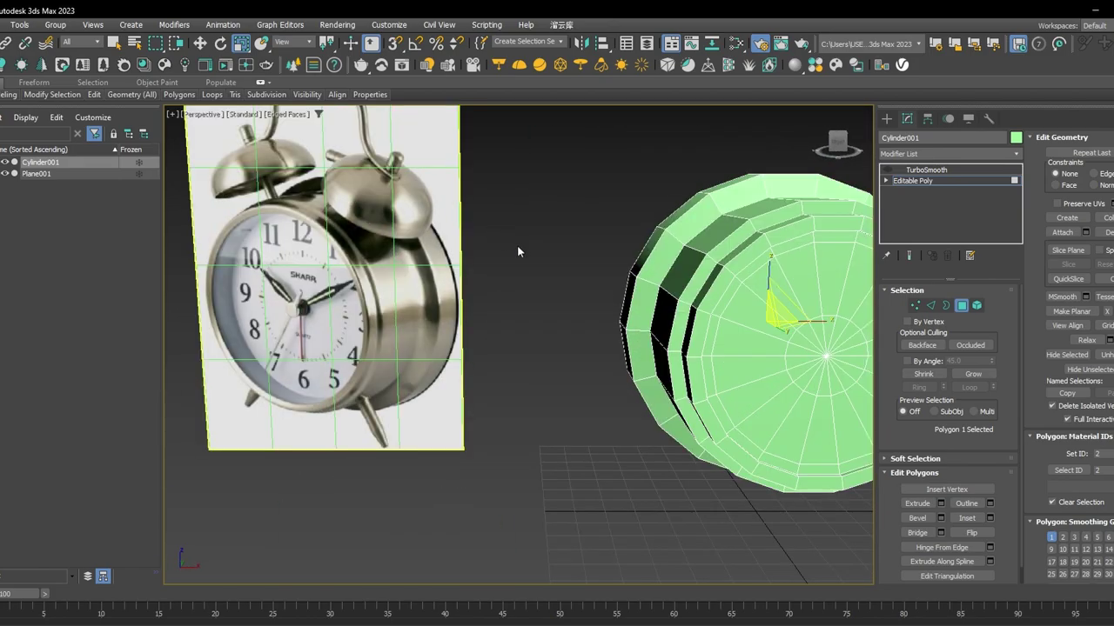
{"action": "middle_click_drag", "start_coordinate": [579, 233], "coordinate": [629, 241], "text": "alt"}
{"action": "scroll", "coordinate": [790, 233], "scroll_direction": "down", "scroll_amount": 1}
{"action": "scroll", "coordinate": [629, 286], "scroll_direction": "up", "scroll_amount": 3}
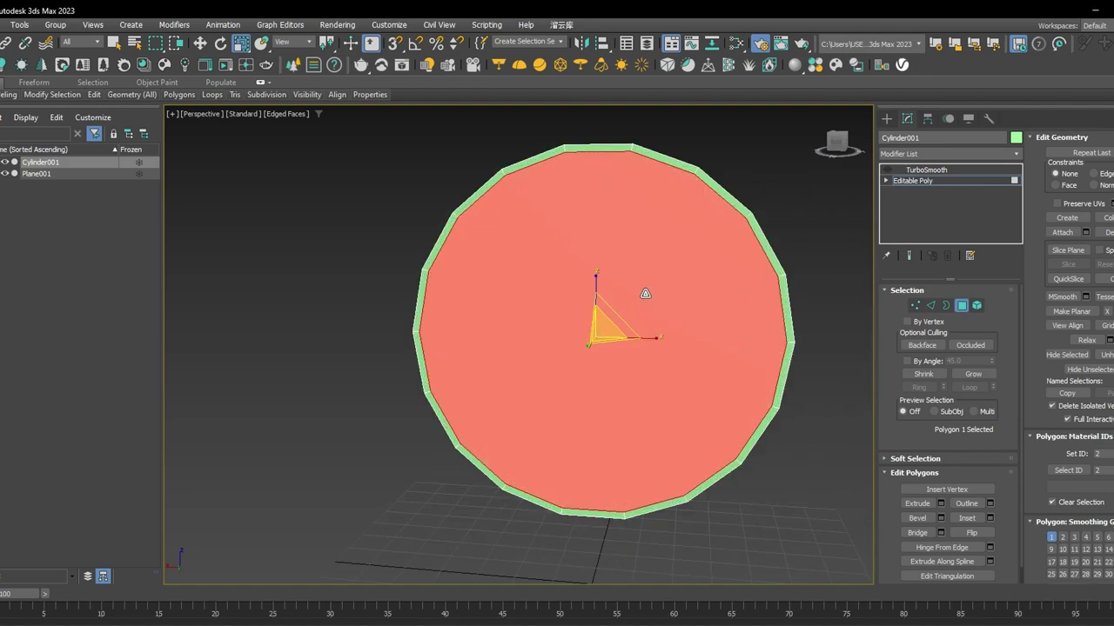
Move the inset back polygon slightly inward along Y to recess the rear face inside its rim.
{"action": "middle_click_drag", "start_coordinate": [644, 293], "coordinate": [576, 379], "text": "alt"}
{"action": "scroll", "coordinate": [585, 308], "scroll_direction": "up", "scroll_amount": 2}
{"action": "key", "text": "w"}
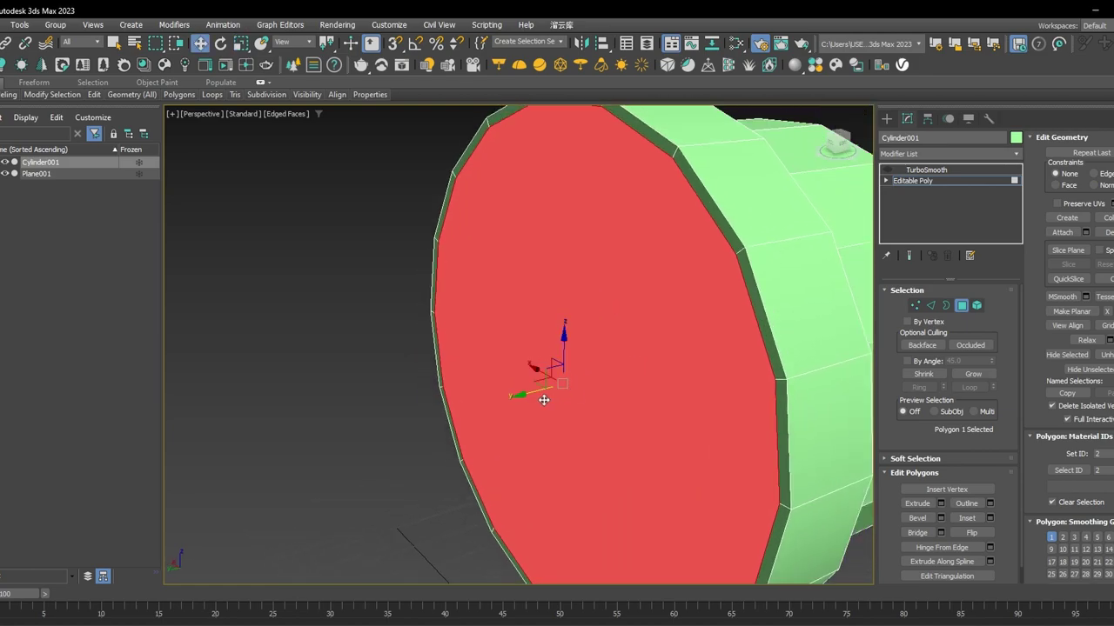
{"action": "left_click_drag", "start_coordinate": [531, 392], "coordinate": [555, 445]}
Inset the recessed back polygon repeatedly toward its centre and collapse the innermost polygon to a single point.
{"action": "key", "text": "r"}
{"action": "left_click", "coordinate": [566, 391], "text": "shift"}
{"action": "left_click_drag", "start_coordinate": [569, 374], "coordinate": [537, 573]}
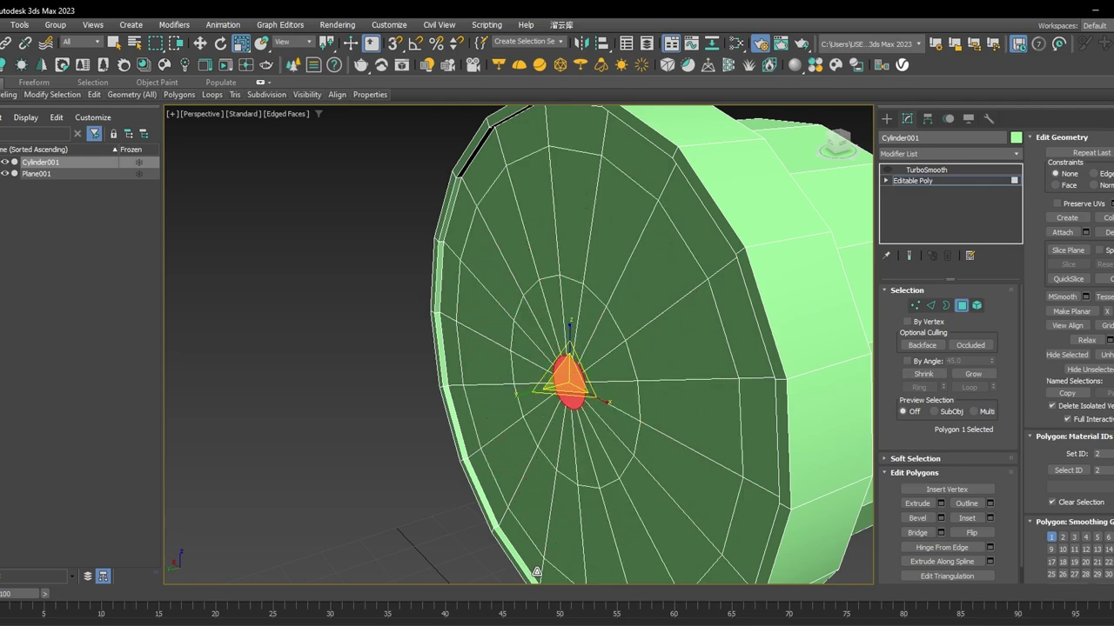
{"action": "left_click", "coordinate": [1104, 218]}
{"action": "scroll", "coordinate": [510, 333], "scroll_direction": "down", "scroll_amount": 6}
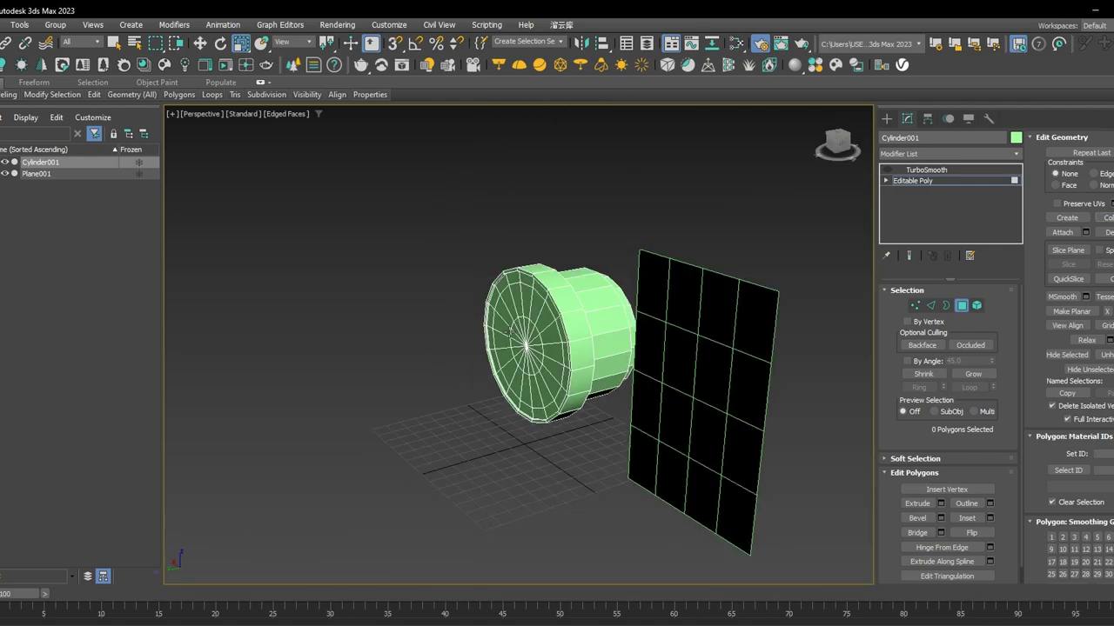
{"action": "middle_click_drag", "start_coordinate": [566, 360], "coordinate": [478, 364], "text": "alt"}
{"action": "scroll", "coordinate": [514, 310], "scroll_direction": "up", "scroll_amount": 5}
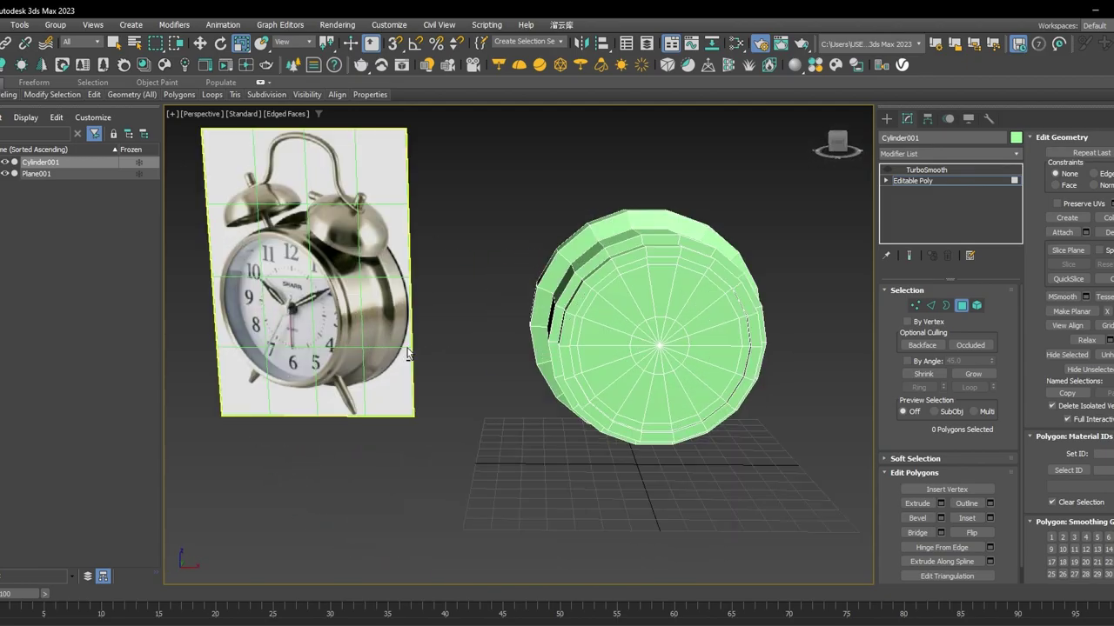
{"action": "middle_click_drag", "start_coordinate": [534, 292], "coordinate": [496, 334], "text": "alt"}
{"action": "scroll", "coordinate": [719, 314], "scroll_direction": "down", "scroll_amount": 3}
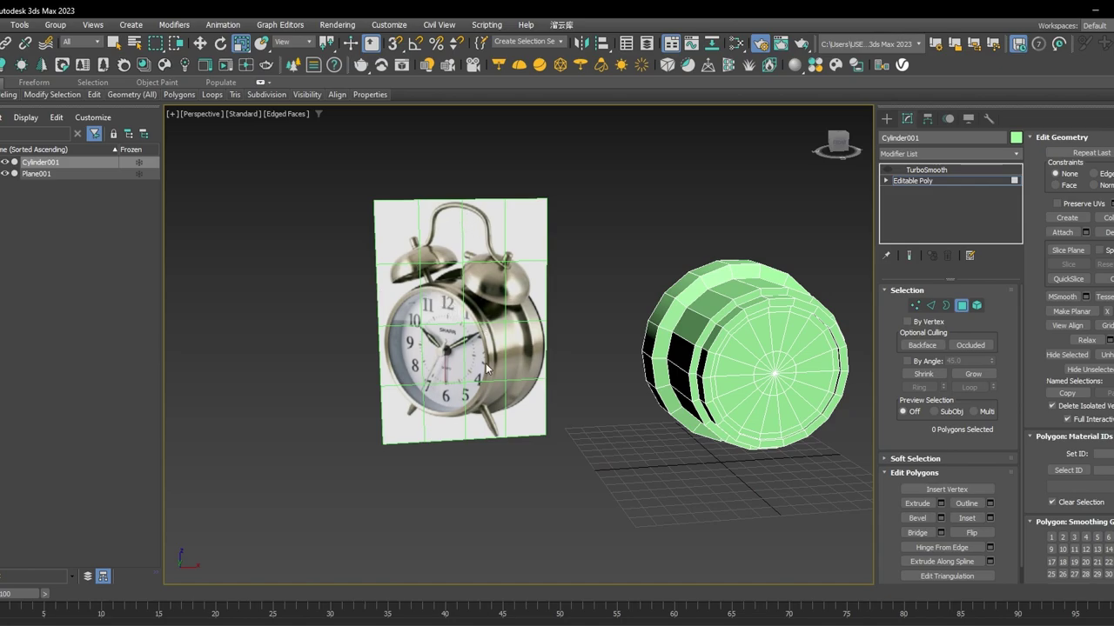
Leave polygon editing, enable TurboSmooth with the edges hidden, and compare the smoothed clock body's side profile with the reference image.
{"action": "scroll", "coordinate": [485, 363], "scroll_direction": "up", "scroll_amount": 3}
{"action": "middle_click_drag", "start_coordinate": [493, 302], "coordinate": [794, 294], "text": "alt"}
{"action": "scroll", "coordinate": [486, 365], "scroll_direction": "down", "scroll_amount": 2}
{"action": "left_click", "coordinate": [913, 172]}
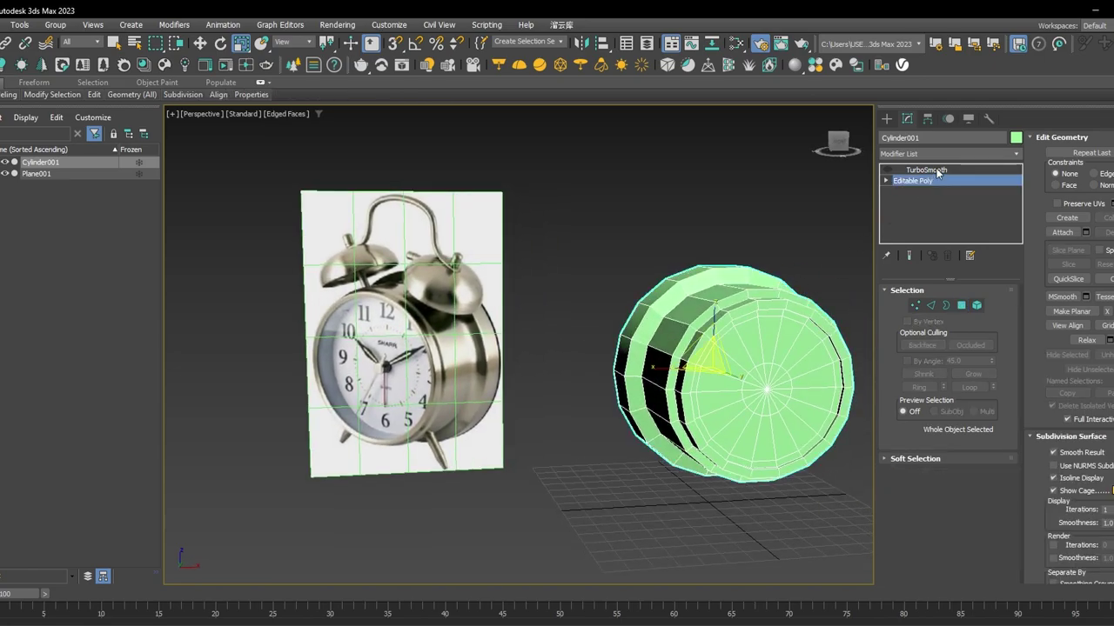
{"action": "left_click", "coordinate": [889, 171]}
{"action": "key", "text": "F4"}
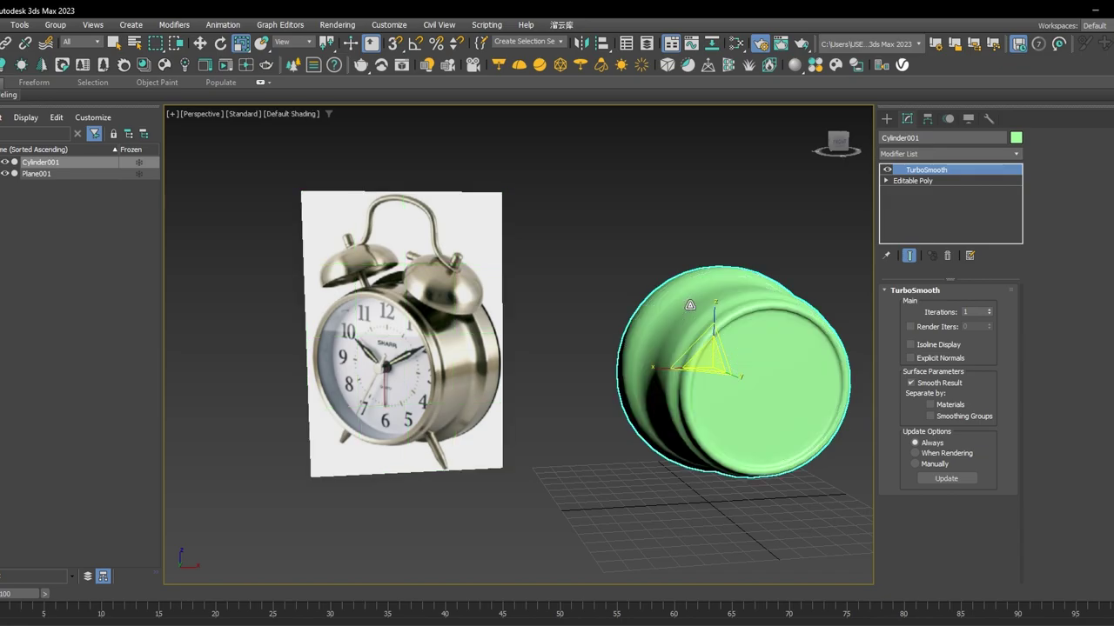
{"action": "middle_click_drag", "start_coordinate": [714, 365], "coordinate": [604, 306], "text": "alt"}
{"action": "scroll", "coordinate": [590, 286], "scroll_direction": "up", "scroll_amount": 5}
{"action": "scroll", "coordinate": [587, 357], "scroll_direction": "down", "scroll_amount": 2}
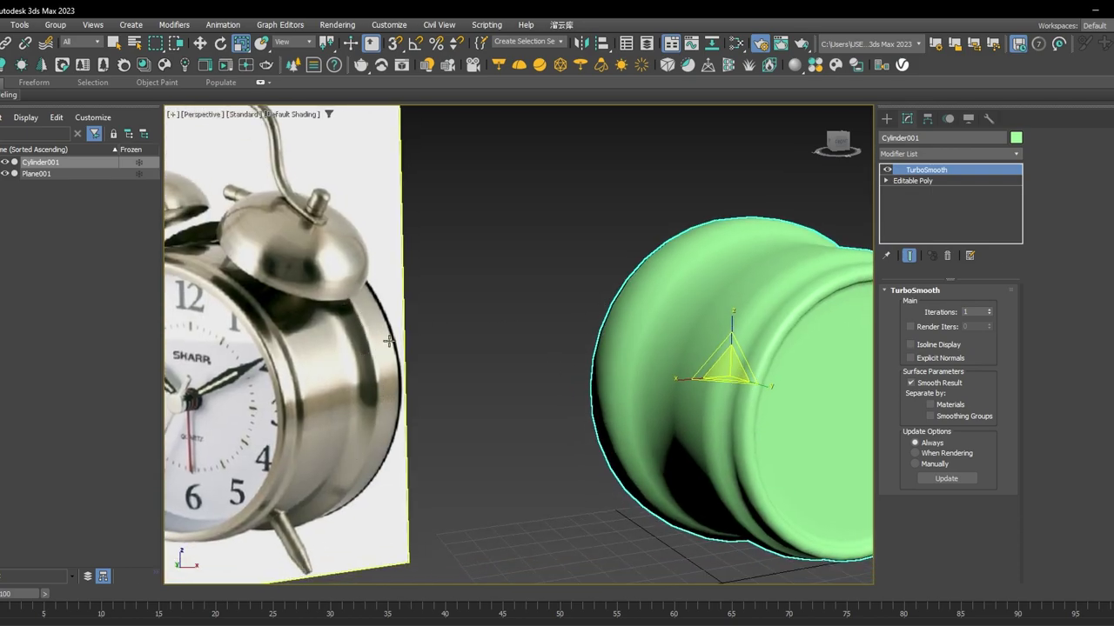
{"action": "middle_click_drag", "start_coordinate": [803, 323], "coordinate": [694, 294], "text": "alt"}
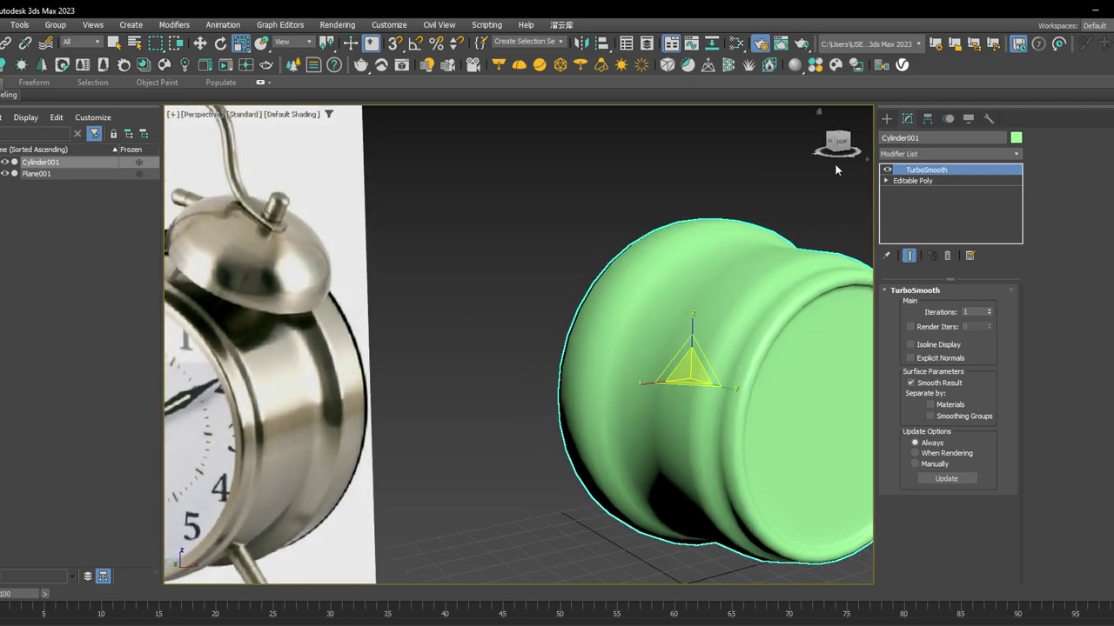
Disable TurboSmooth on the clock body and display its low-poly edges.
{"action": "left_click", "coordinate": [886, 171]}
{"action": "key", "text": "F4"}
{"action": "middle_click_drag", "start_coordinate": [856, 202], "coordinate": [707, 262], "text": "alt"}
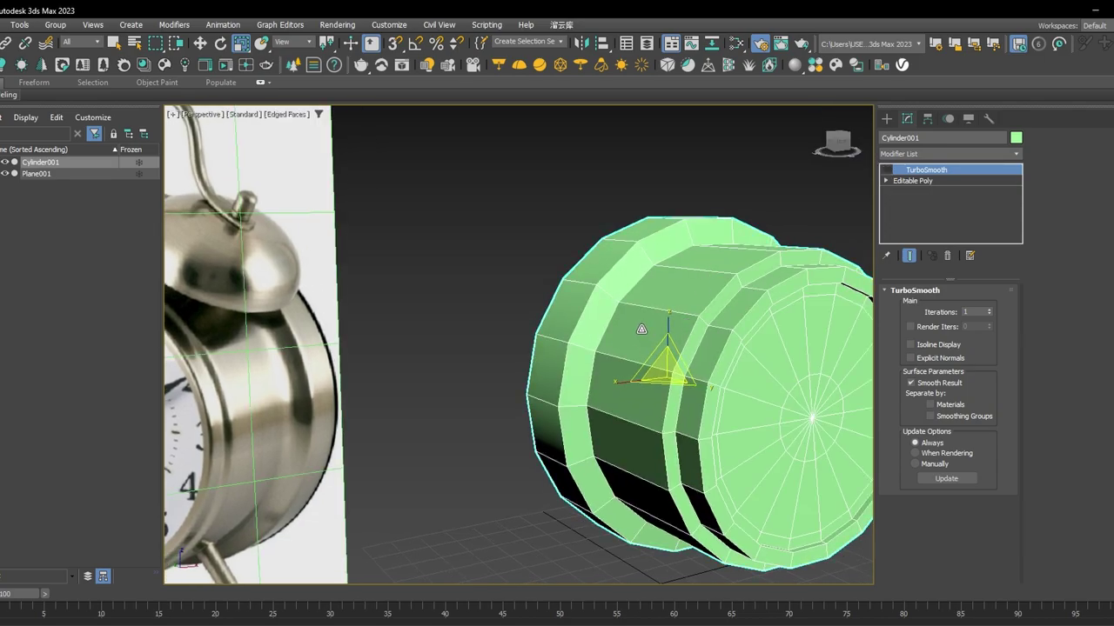
{"action": "scroll", "coordinate": [683, 304], "scroll_direction": "down", "scroll_amount": 5}
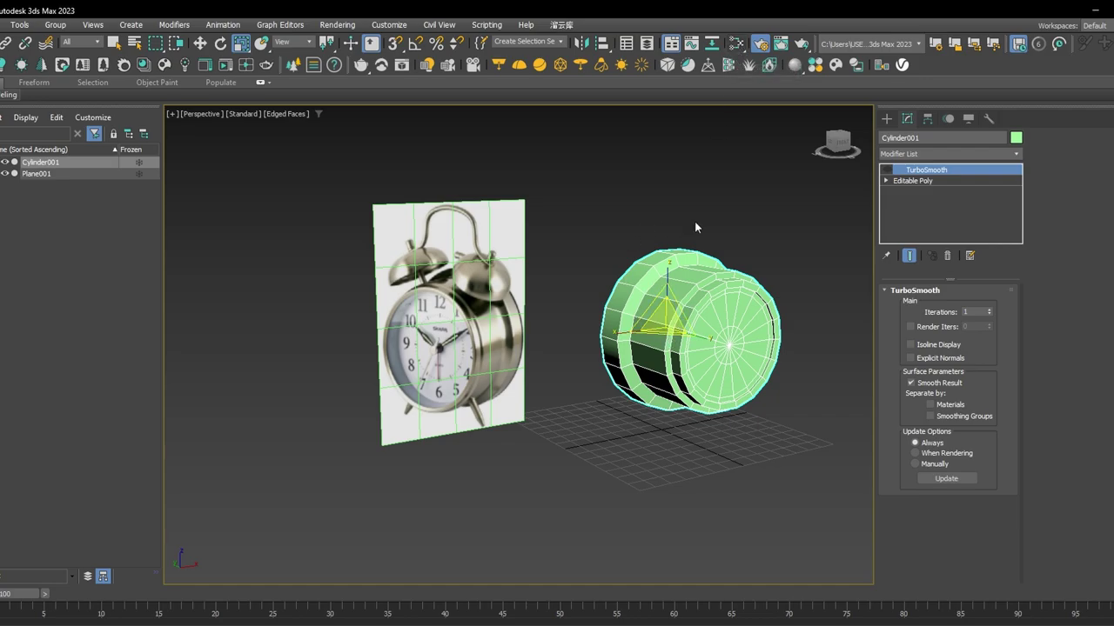
Create a Standard (Legacy) material in the Slate Material Editor and assign it to the clock body.
{"action": "left_click", "coordinate": [735, 43]}
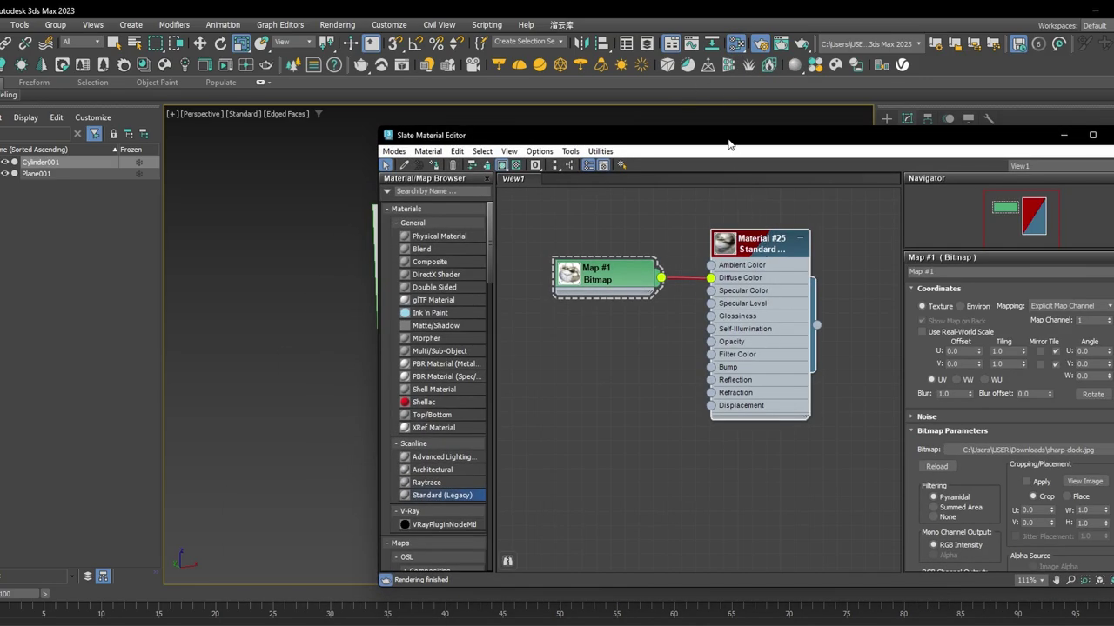
{"action": "left_click_drag", "start_coordinate": [729, 144], "coordinate": [868, 191]}
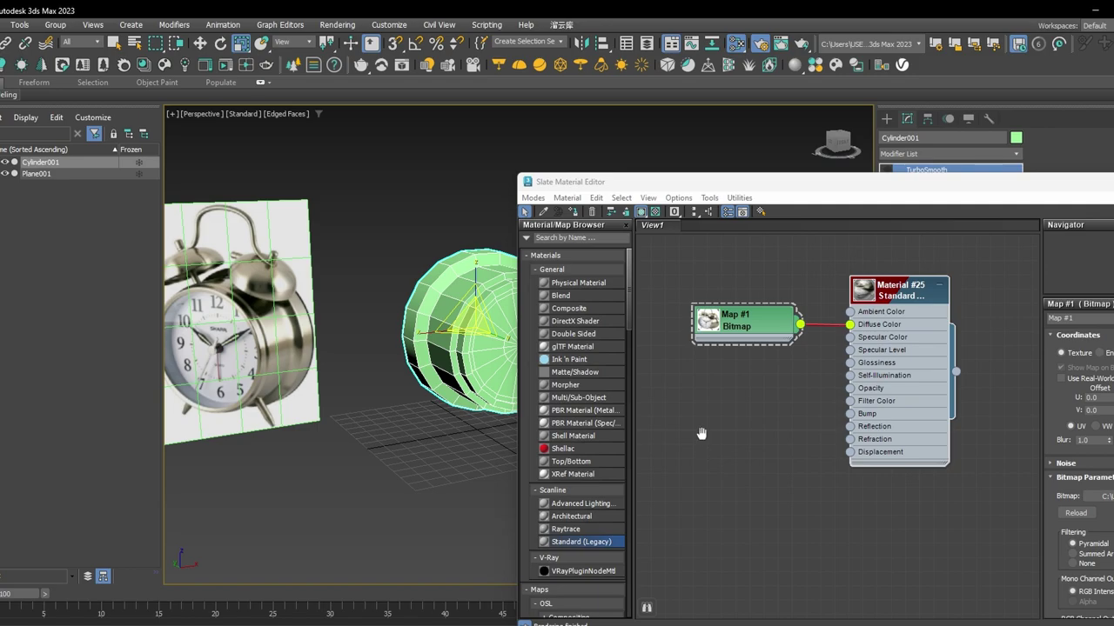
{"action": "middle_click_drag", "start_coordinate": [702, 434], "coordinate": [675, 375]}
{"action": "left_click_drag", "start_coordinate": [581, 541], "coordinate": [699, 367]}
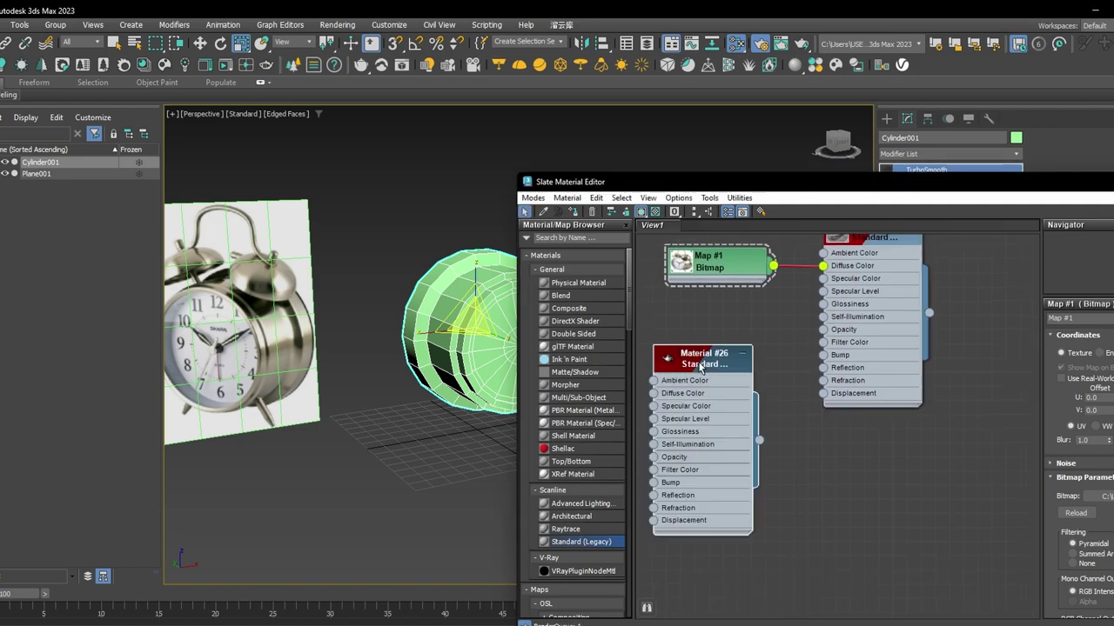
{"action": "double_click", "coordinate": [699, 366]}
{"action": "left_click_drag", "start_coordinate": [737, 413], "coordinate": [438, 302]}
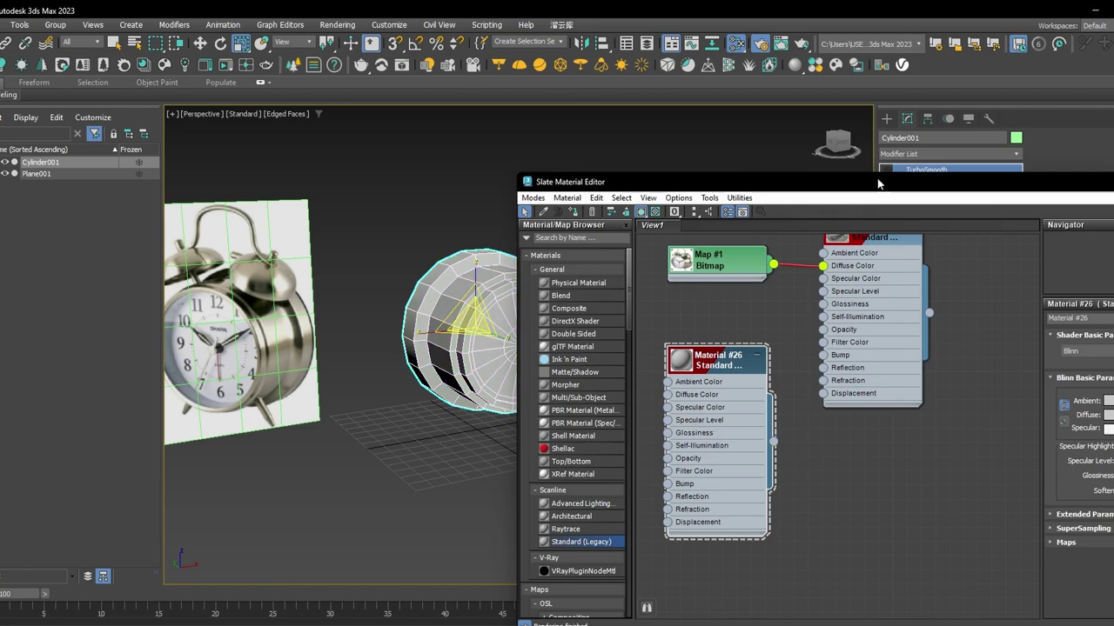
{"action": "left_click_drag", "start_coordinate": [878, 183], "coordinate": [730, 361]}
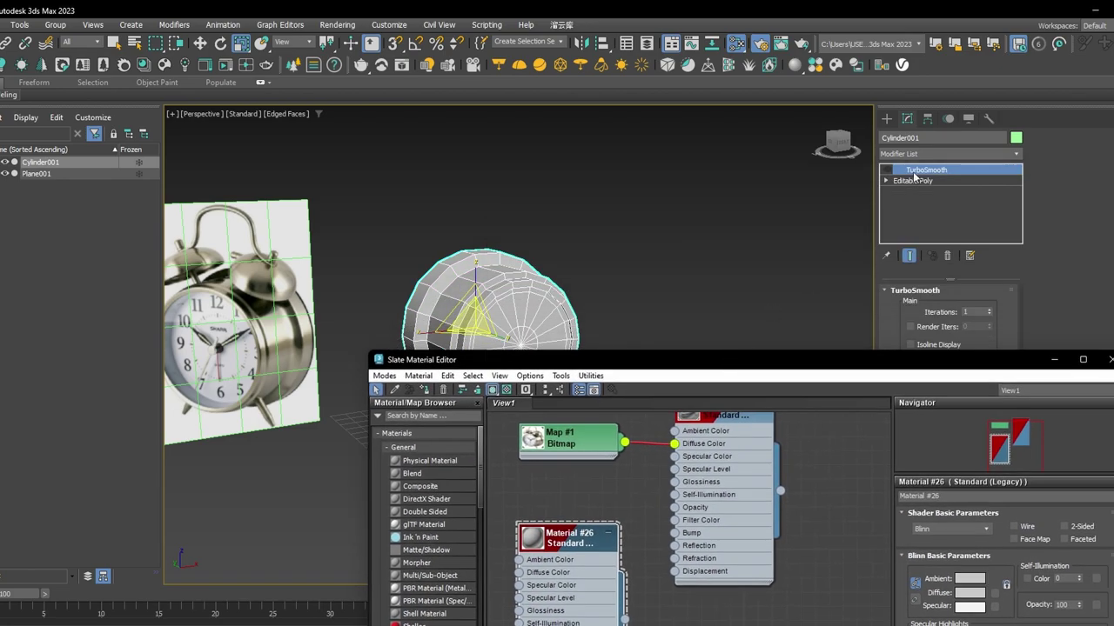
Set the clock body's object colour to black, deselect it to check the wireframe, and minimise the Slate Material Editor.
{"action": "left_click", "coordinate": [1016, 139]}
{"action": "left_click", "coordinate": [656, 368]}
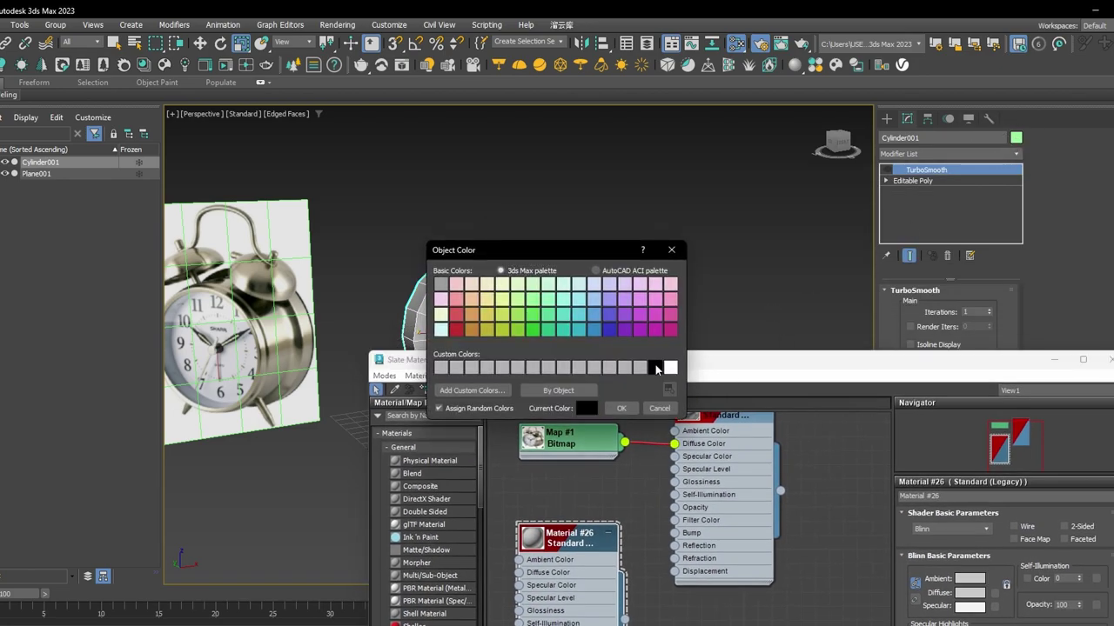
{"action": "left_click", "coordinate": [629, 406]}
{"action": "left_click_drag", "start_coordinate": [662, 367], "coordinate": [636, 446]}
{"action": "left_click", "coordinate": [636, 268]}
{"action": "middle_click_drag", "start_coordinate": [612, 272], "coordinate": [645, 250]}
{"action": "scroll", "coordinate": [569, 268], "scroll_direction": "up", "scroll_amount": 4}
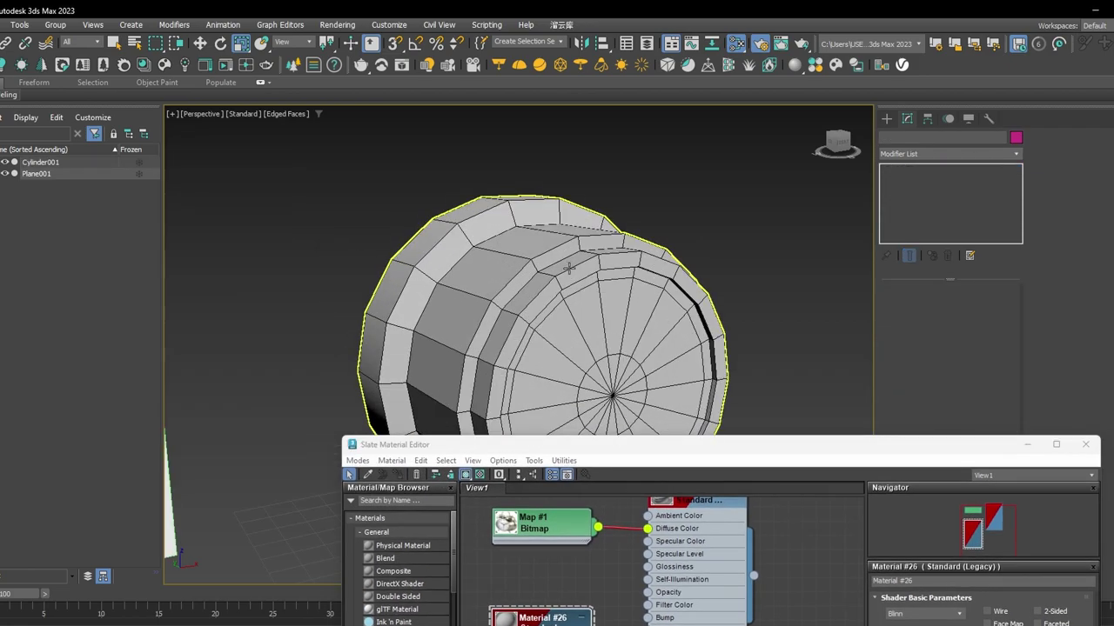
{"action": "middle_click_drag", "start_coordinate": [569, 268], "coordinate": [564, 249], "text": "alt"}
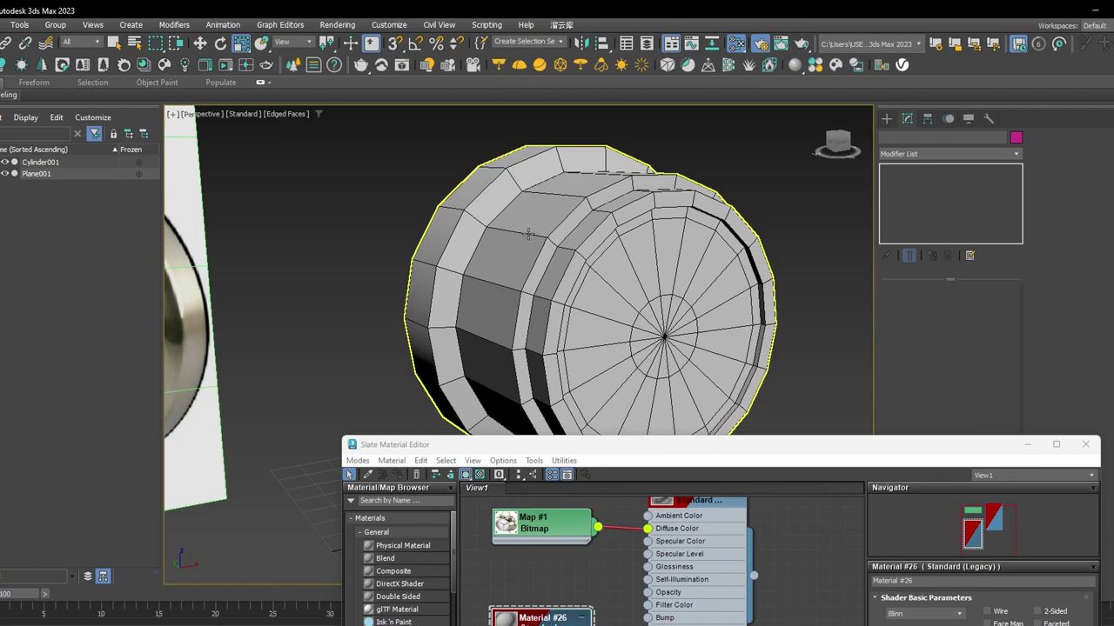
{"action": "left_click", "coordinate": [1026, 445]}
Select the clock body and examine the edges around its wide front rim against the reference image.
{"action": "scroll", "coordinate": [626, 296], "scroll_direction": "down", "scroll_amount": 5}
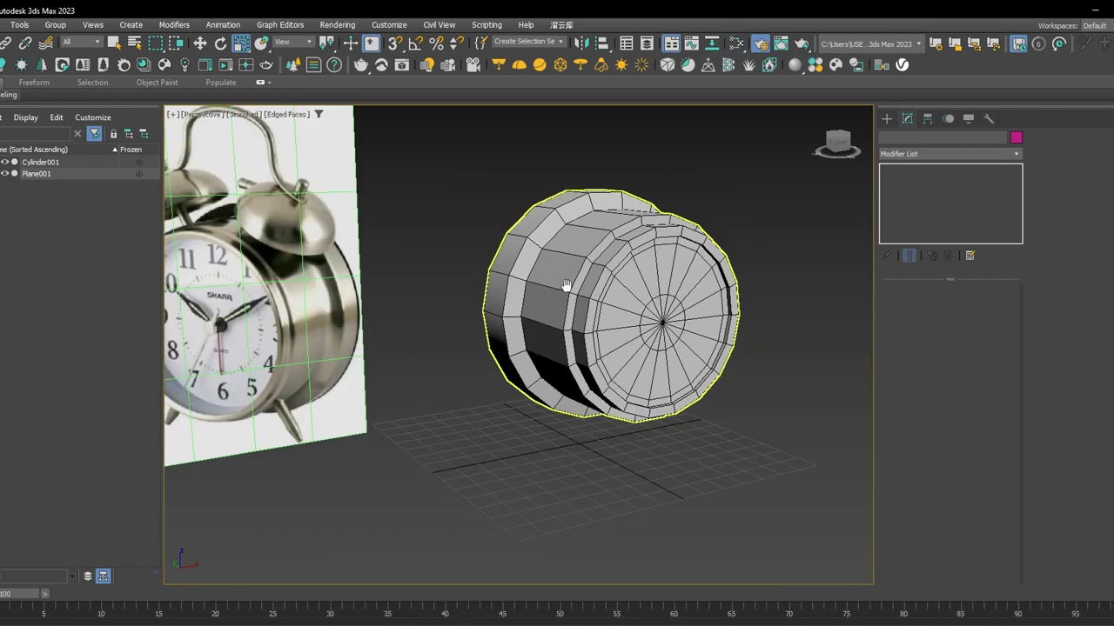
{"action": "scroll", "coordinate": [642, 311], "scroll_direction": "up", "scroll_amount": 3}
{"action": "left_click", "coordinate": [641, 310]}
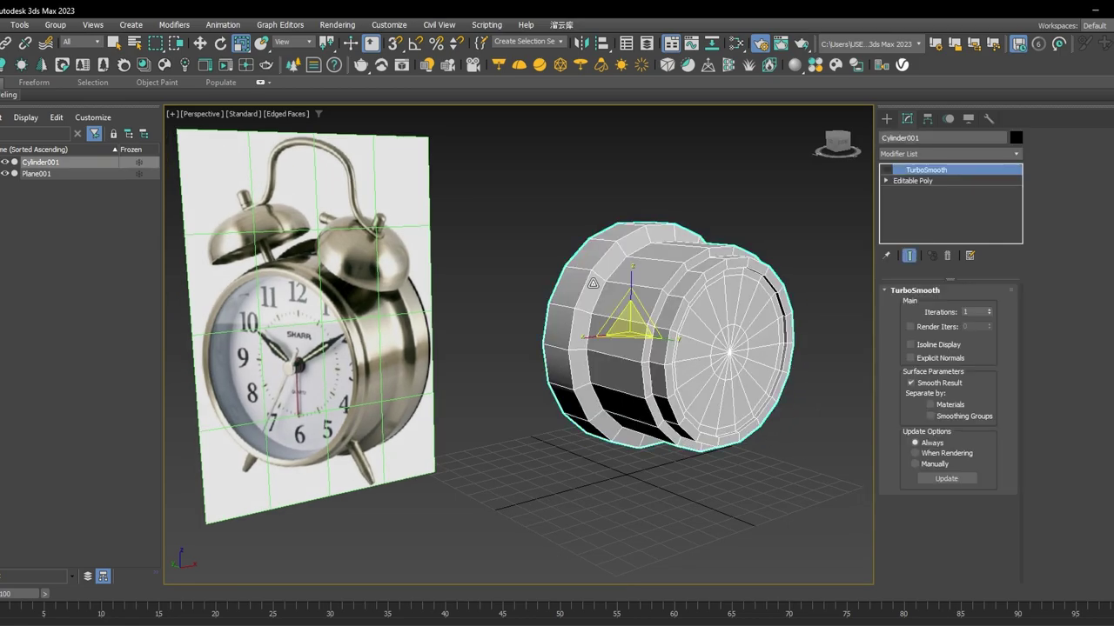
{"action": "scroll", "coordinate": [568, 257], "scroll_direction": "up", "scroll_amount": 5}
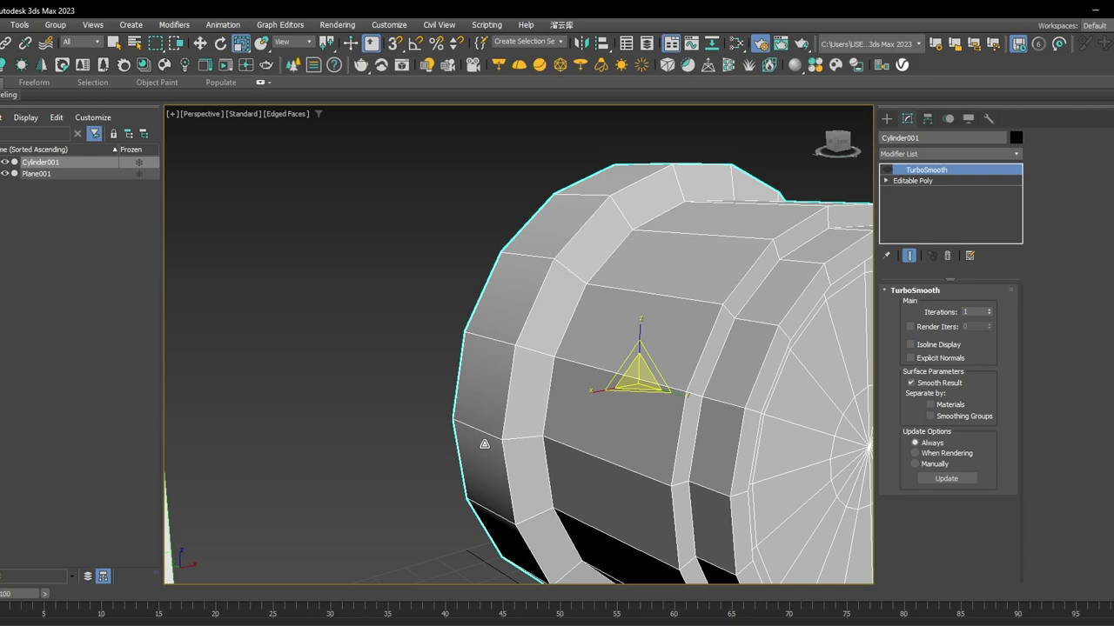
{"action": "scroll", "coordinate": [494, 310], "scroll_direction": "down", "scroll_amount": 5}
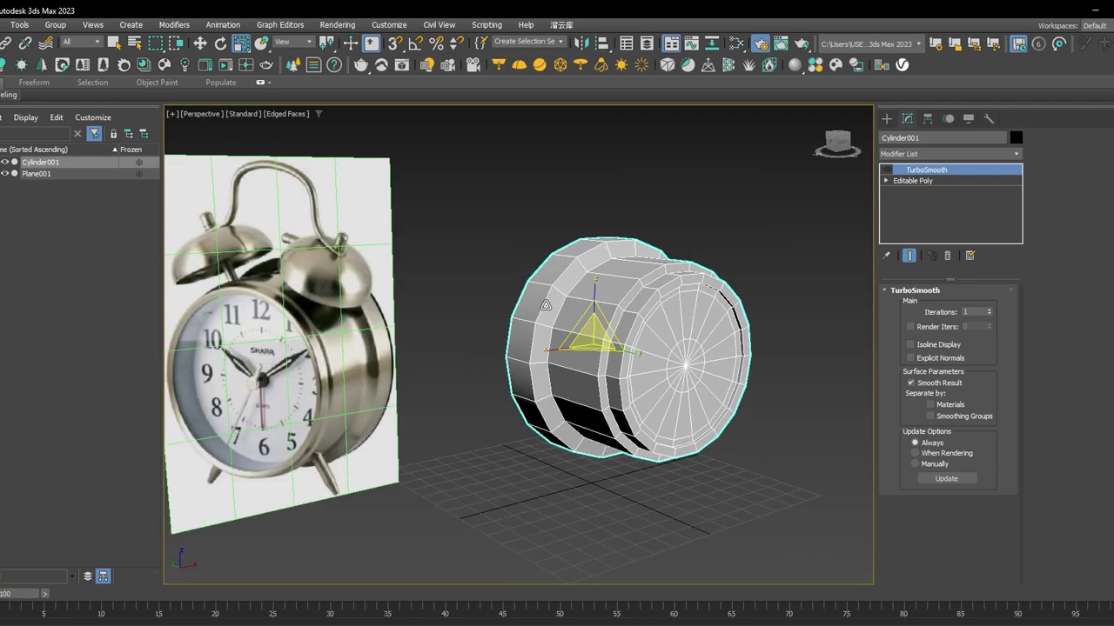
{"action": "scroll", "coordinate": [584, 275], "scroll_direction": "up", "scroll_amount": 3}
{"action": "scroll", "coordinate": [582, 265], "scroll_direction": "up", "scroll_amount": 3}
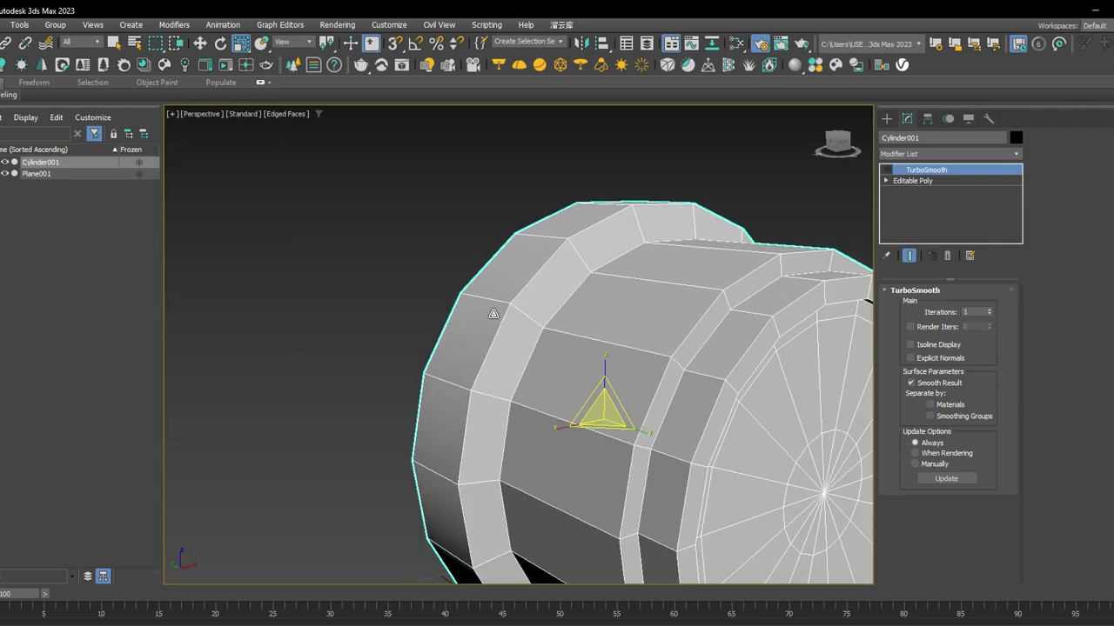
{"action": "scroll", "coordinate": [493, 313], "scroll_direction": "up", "scroll_amount": 3}
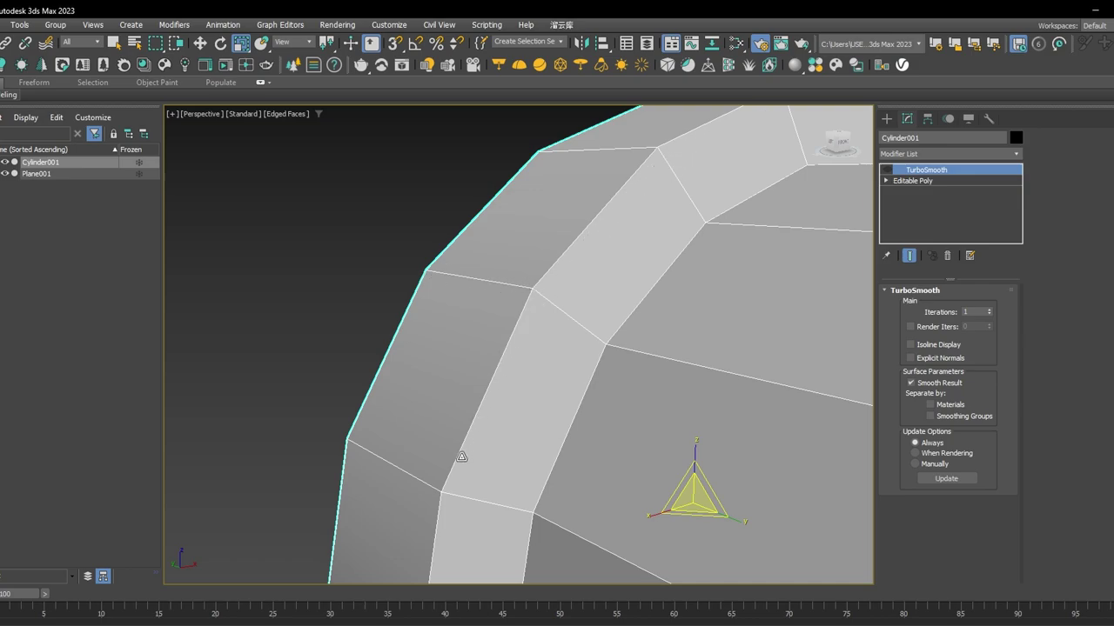
{"action": "scroll", "coordinate": [545, 293], "scroll_direction": "down", "scroll_amount": 5}
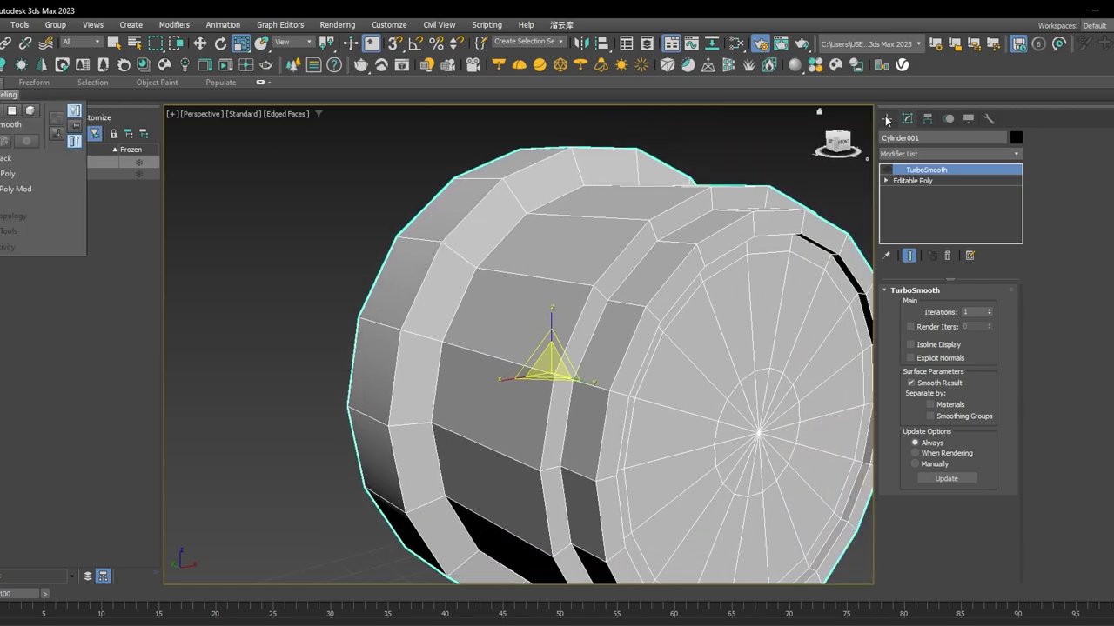
Insert a SwiftLoop edge loop on the sloped face behind the clock body's wide front rim, close to the rim's outer edge.
{"action": "left_click", "coordinate": [901, 181]}
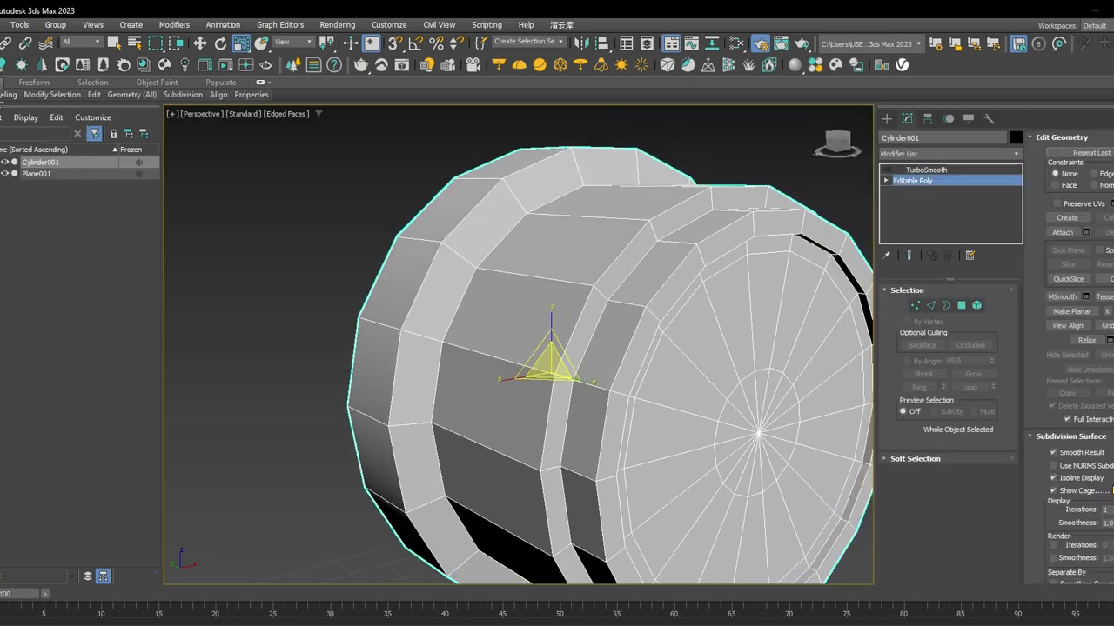
{"action": "mouse_move", "coordinate": [92, 96]}
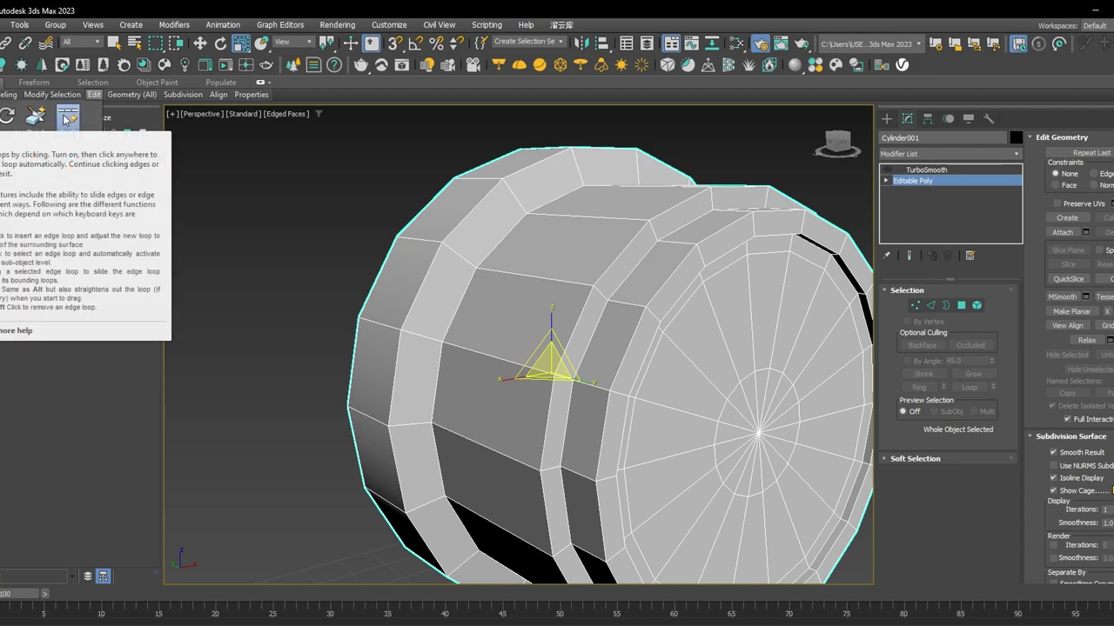
{"action": "left_click", "coordinate": [67, 119]}
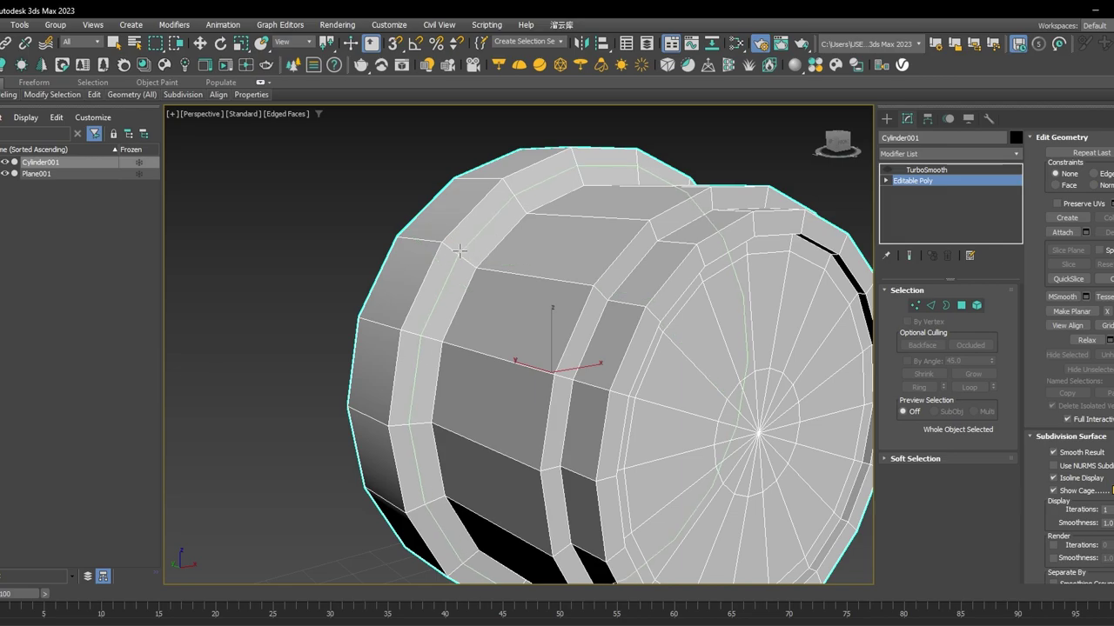
{"action": "middle_click_drag", "start_coordinate": [479, 254], "coordinate": [514, 209], "text": "alt"}
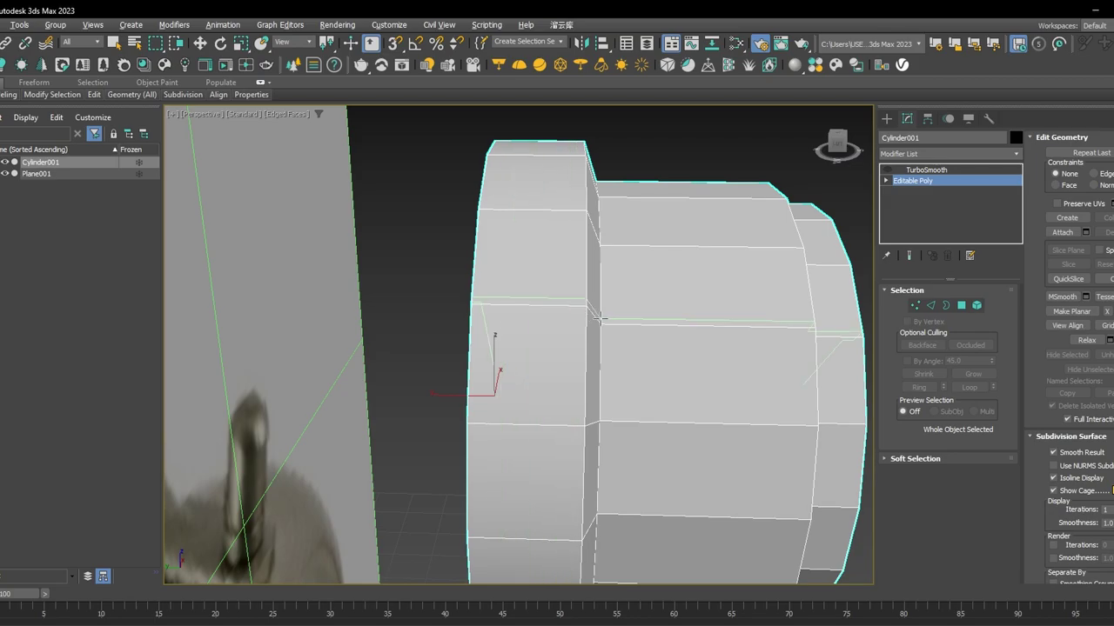
{"action": "middle_click_drag", "start_coordinate": [565, 313], "coordinate": [449, 287], "text": "alt"}
{"action": "scroll", "coordinate": [449, 287], "scroll_direction": "up", "scroll_amount": 2}
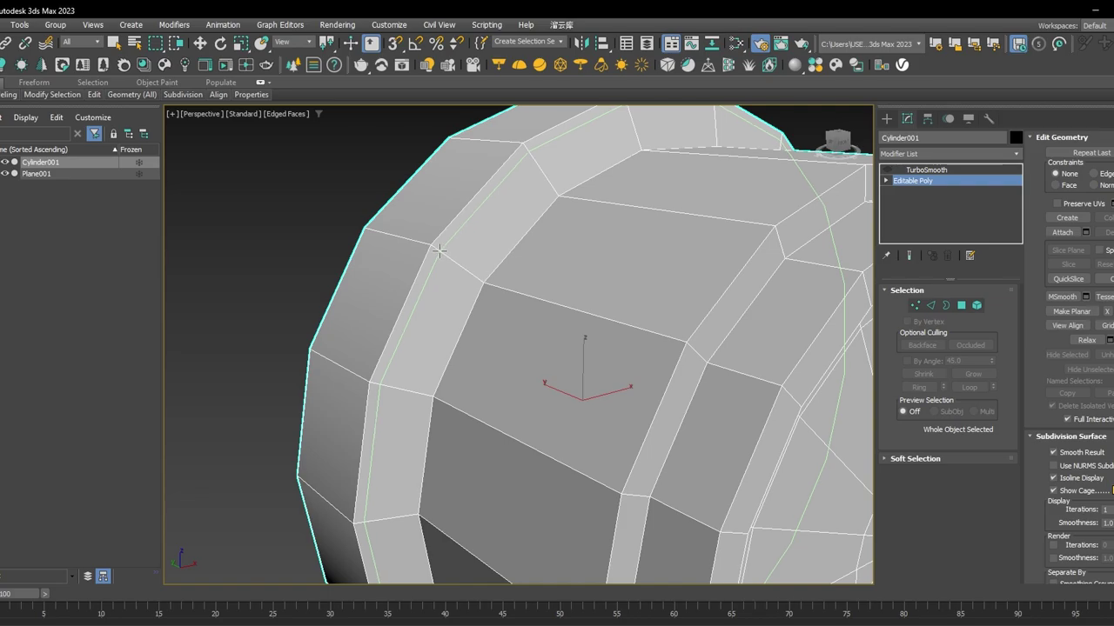
{"action": "scroll", "coordinate": [443, 257], "scroll_direction": "down", "scroll_amount": 4}
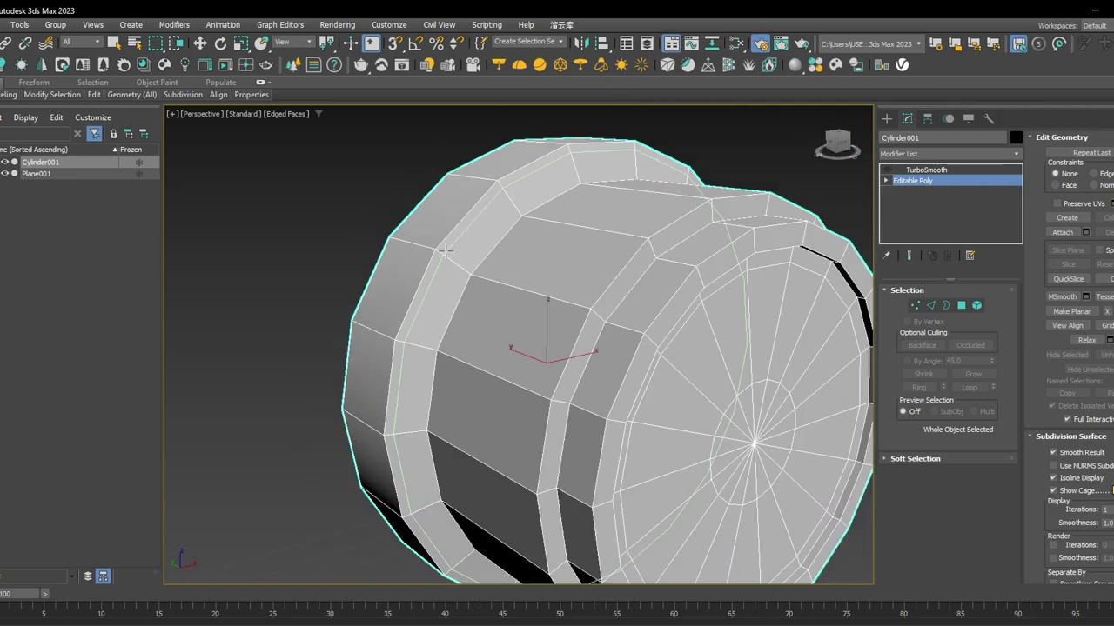
{"action": "middle_click_drag", "start_coordinate": [444, 256], "coordinate": [459, 257], "text": "alt"}
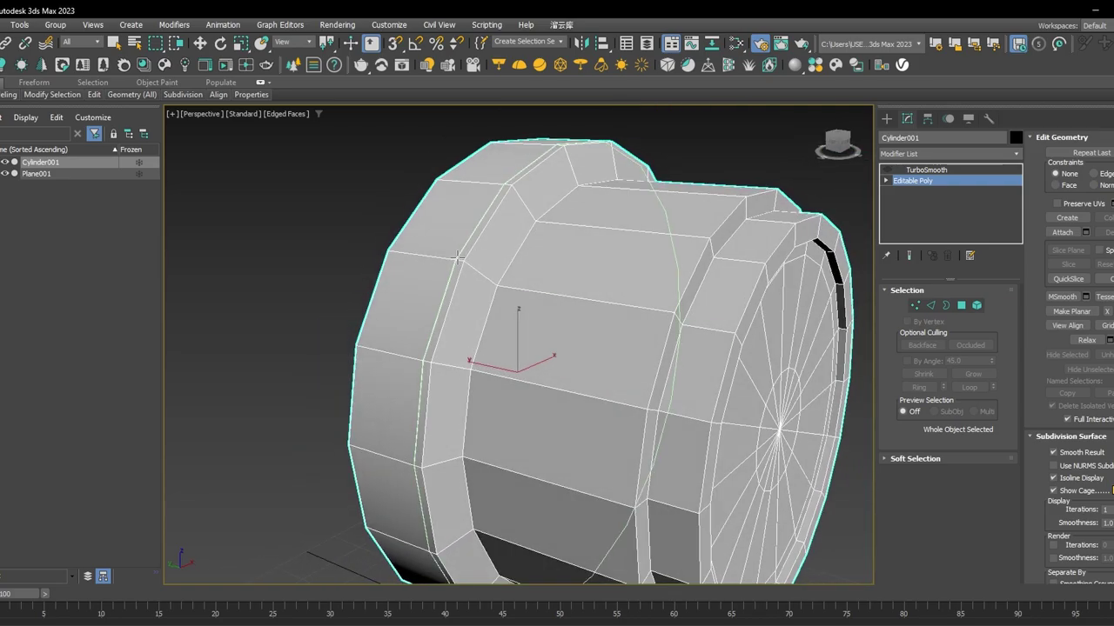
{"action": "left_click", "coordinate": [464, 261]}
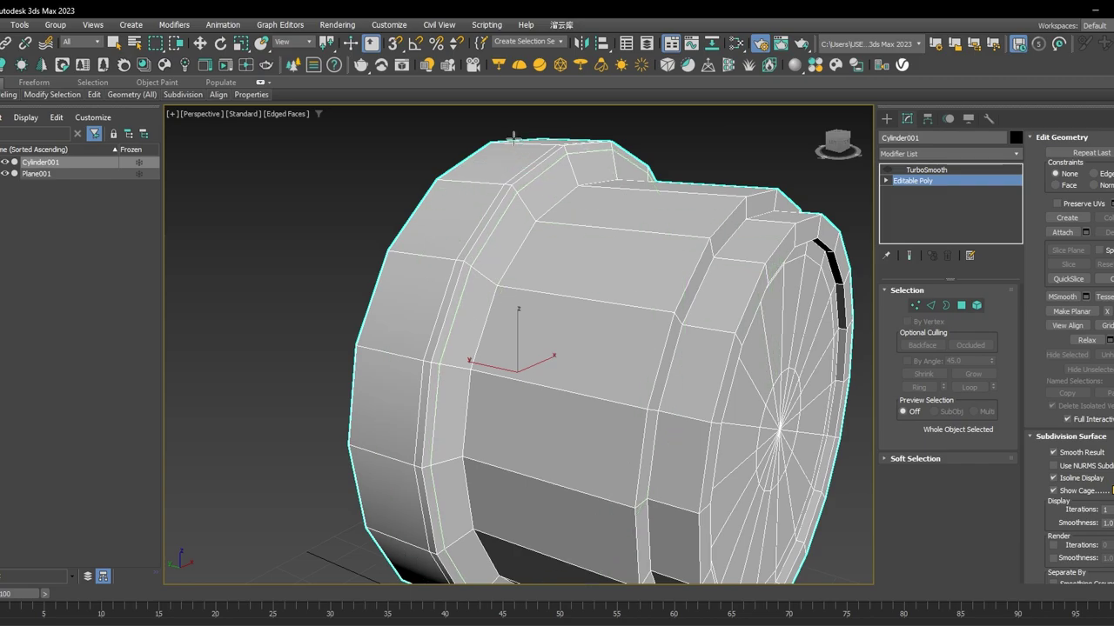
{"action": "key", "text": "w"}
Enable TurboSmooth with the edges hidden and compare the sharpened rim with the clock in the reference image.
{"action": "left_click", "coordinate": [962, 170]}
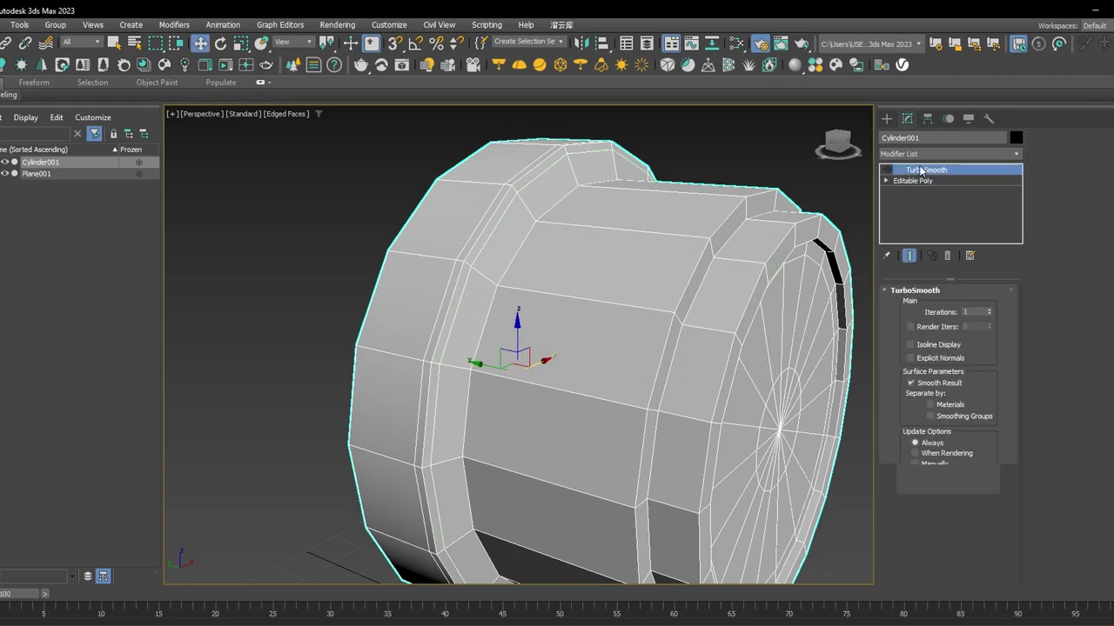
{"action": "left_click", "coordinate": [887, 171]}
{"action": "key", "text": "F4"}
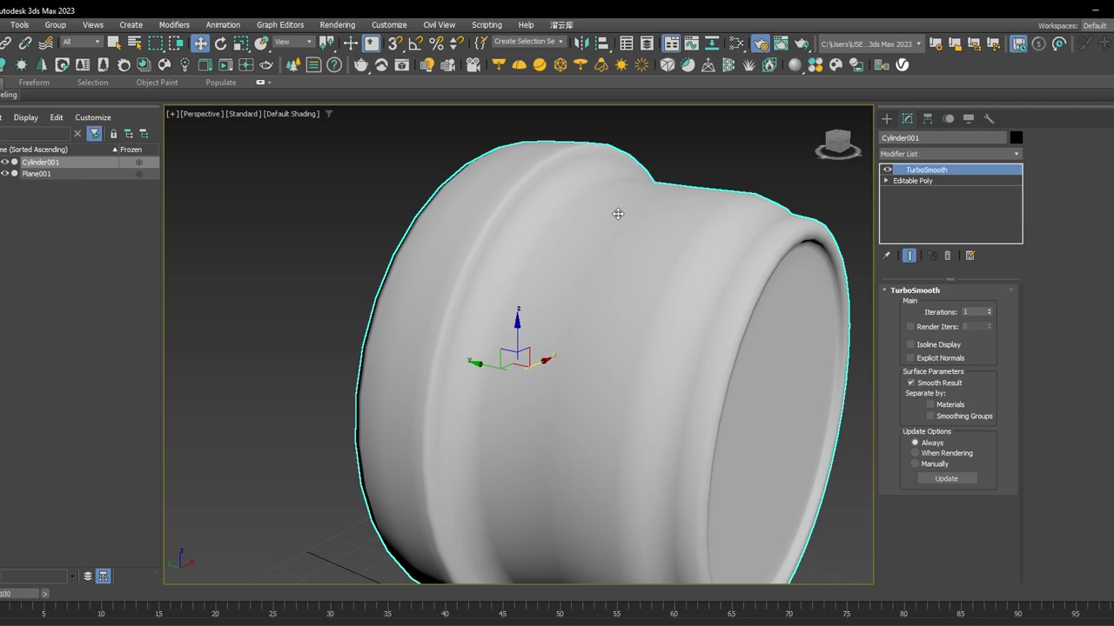
{"action": "scroll", "coordinate": [618, 214], "scroll_direction": "down", "scroll_amount": 5}
{"action": "scroll", "coordinate": [532, 223], "scroll_direction": "up", "scroll_amount": 5}
{"action": "scroll", "coordinate": [532, 223], "scroll_direction": "down", "scroll_amount": 5}
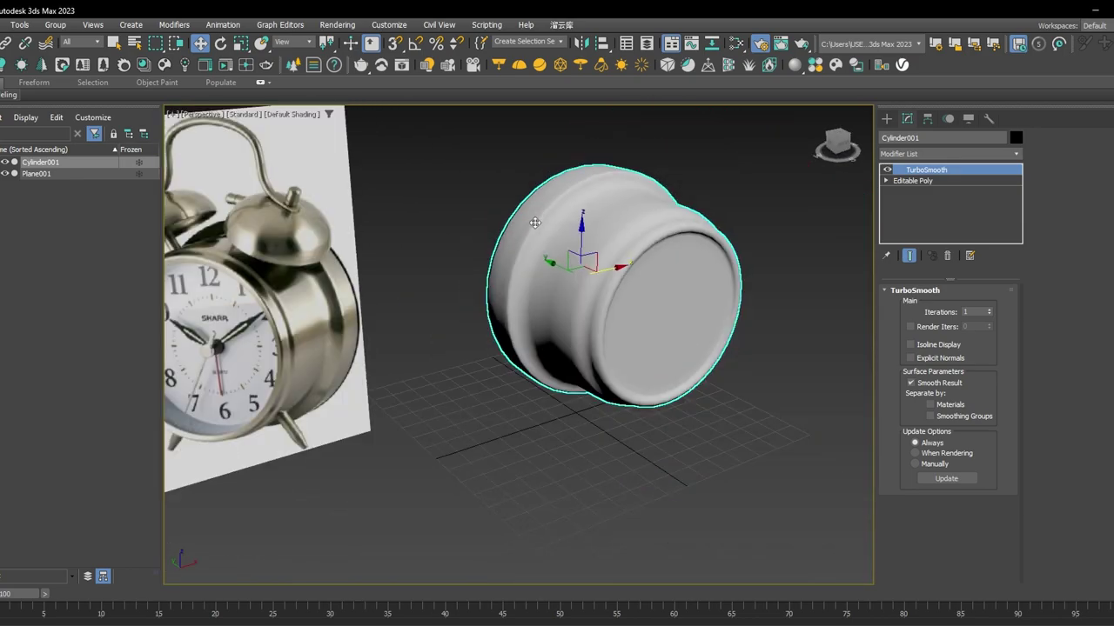
{"action": "middle_click_drag", "start_coordinate": [536, 223], "coordinate": [566, 202], "text": "alt"}
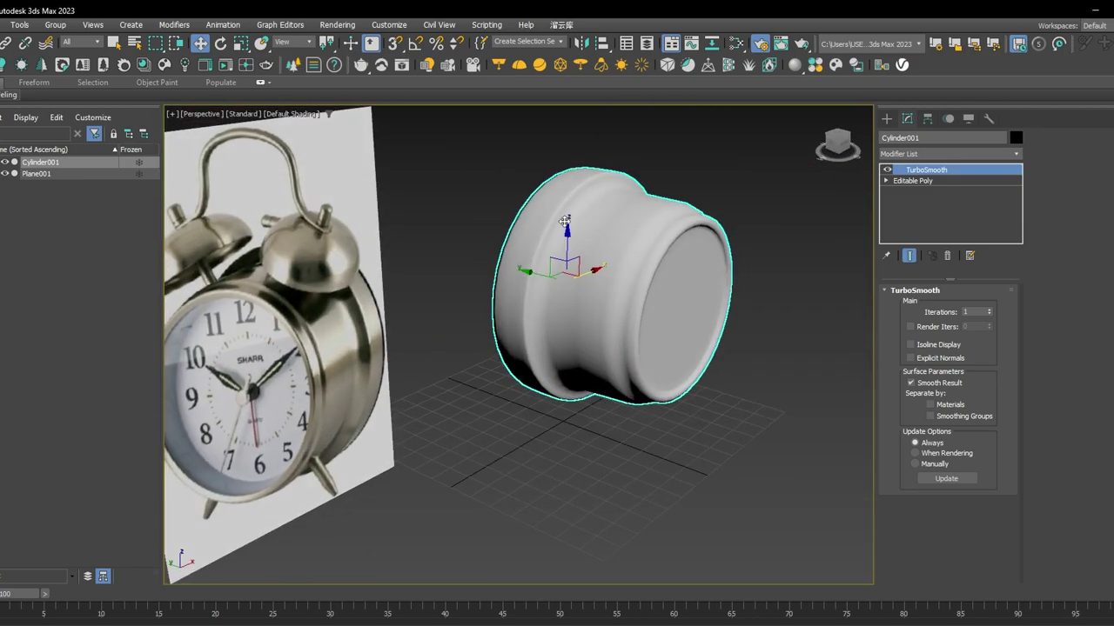
{"action": "middle_click_drag", "start_coordinate": [571, 269], "coordinate": [322, 302], "text": "alt"}
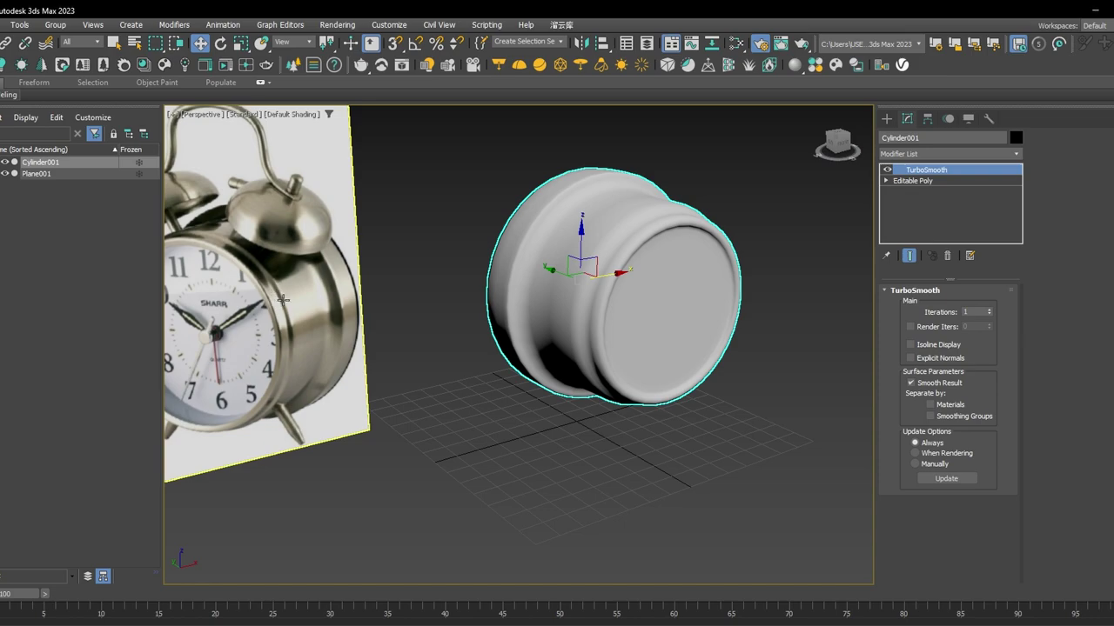
Turn off TurboSmooth and insert SwiftLoop edge loops on both sides of the step between the clock body's barrel and its narrow end ring.
{"action": "left_click", "coordinate": [886, 170]}
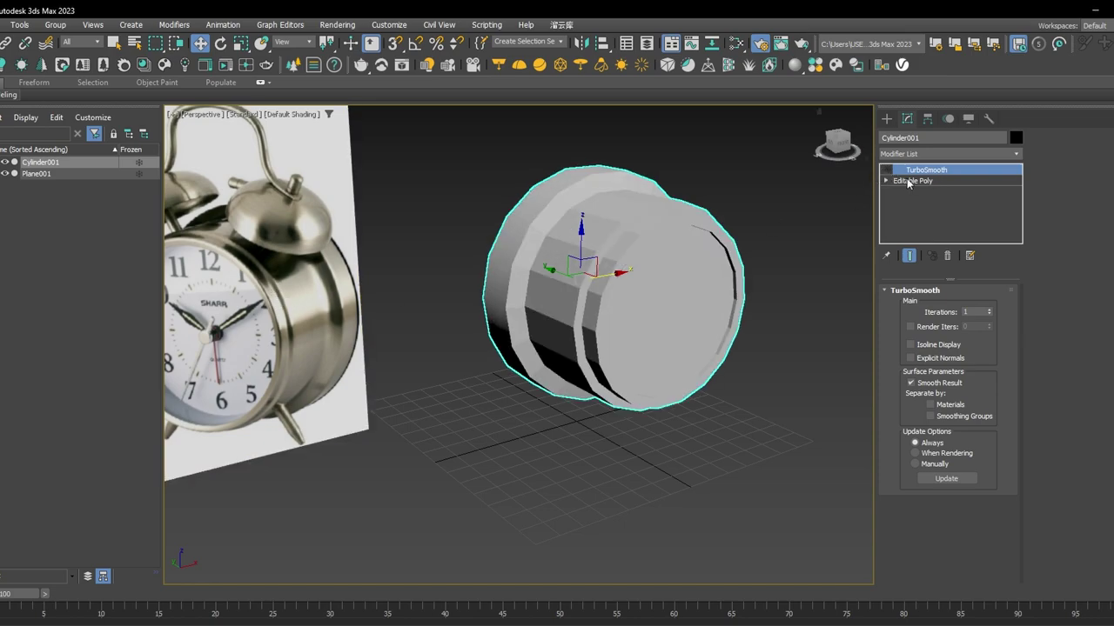
{"action": "left_click", "coordinate": [907, 181]}
{"action": "key", "text": "F4"}
{"action": "mouse_move", "coordinate": [101, 95]}
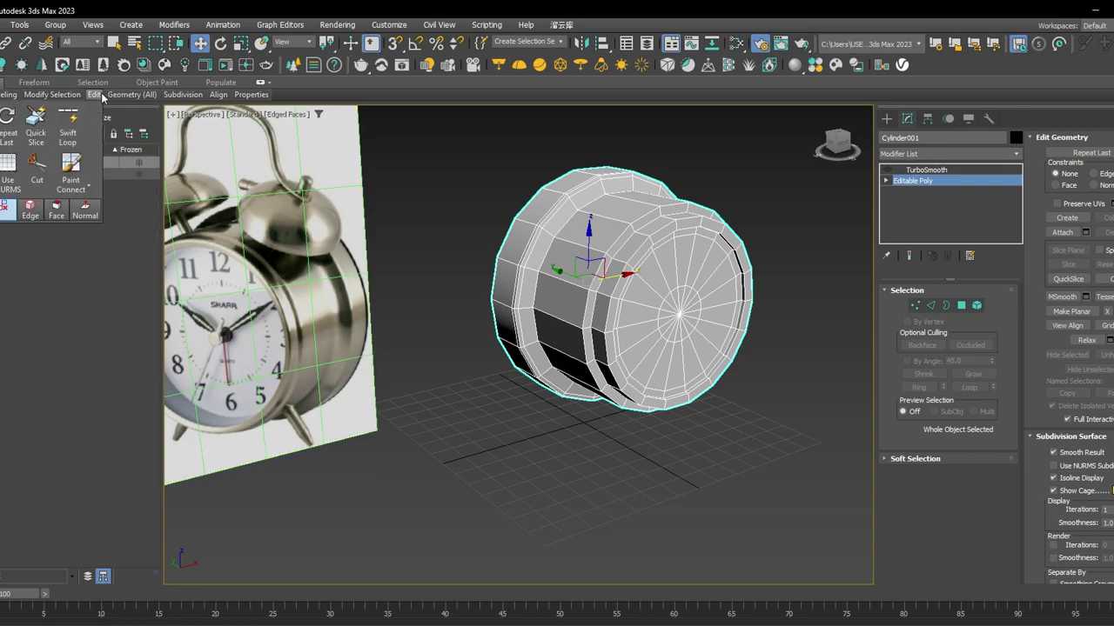
{"action": "left_click", "coordinate": [74, 127]}
{"action": "scroll", "coordinate": [636, 230], "scroll_direction": "up", "scroll_amount": 3}
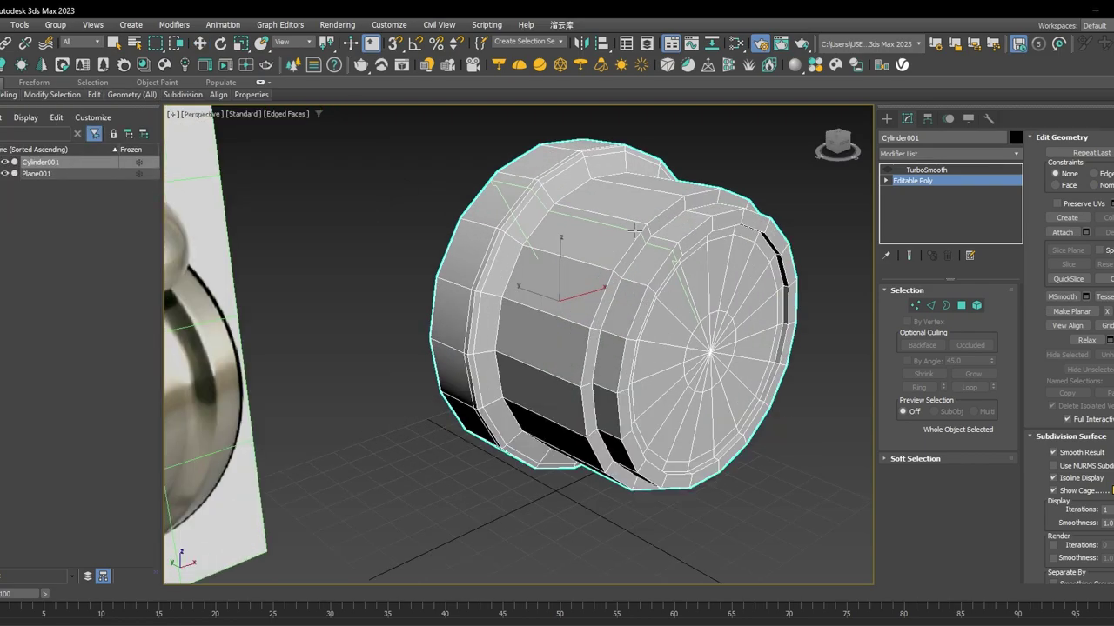
{"action": "scroll", "coordinate": [637, 230], "scroll_direction": "up", "scroll_amount": 2}
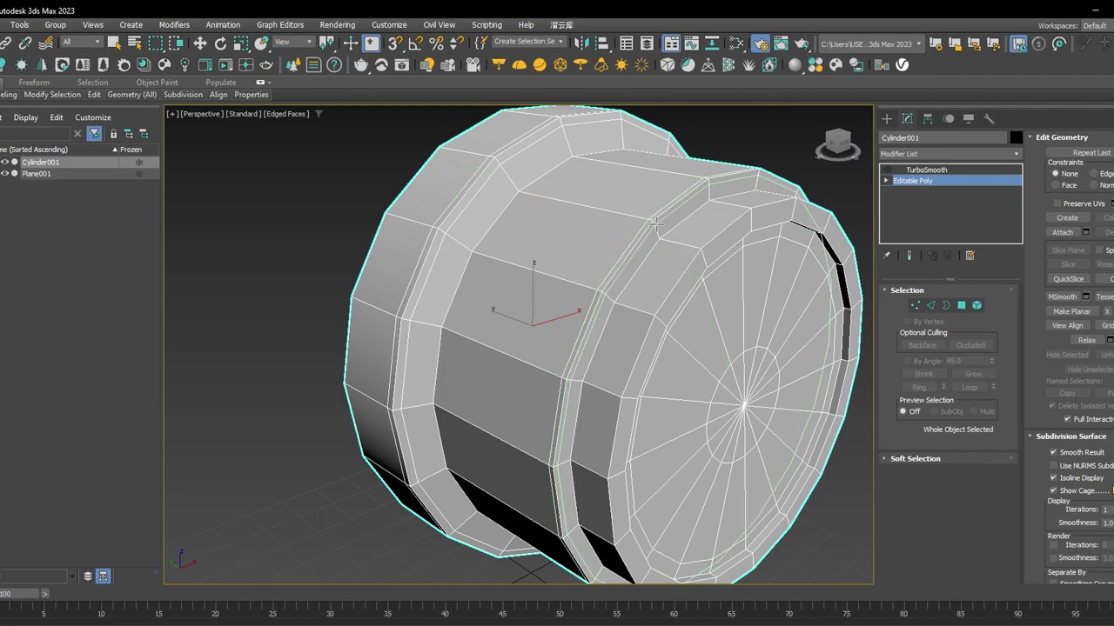
{"action": "left_click", "coordinate": [658, 229]}
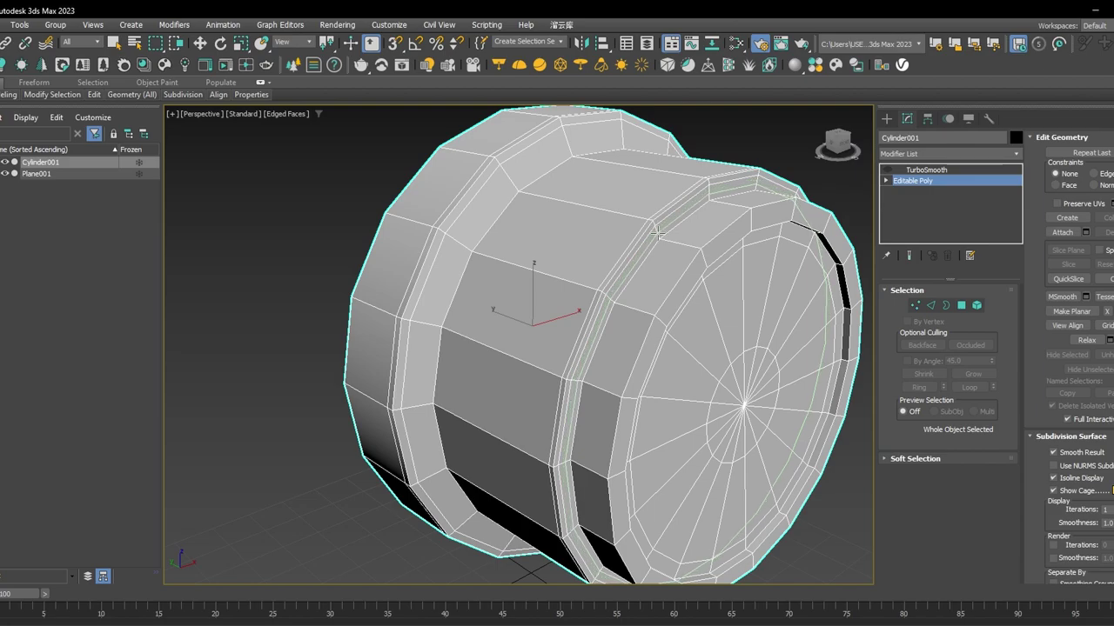
{"action": "left_click", "coordinate": [664, 237]}
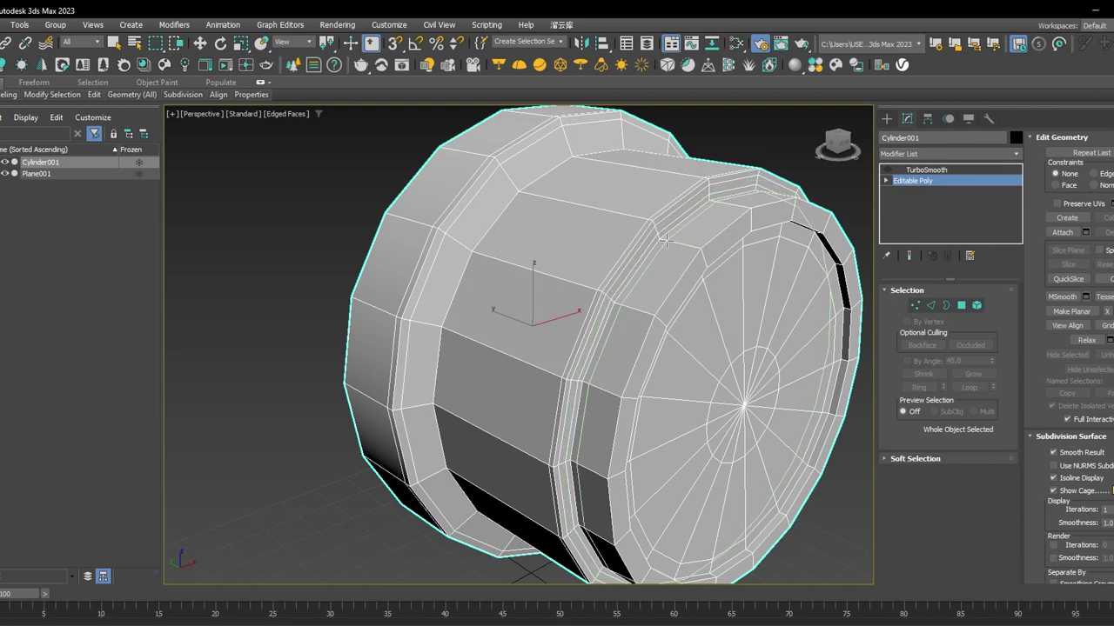
Insert SwiftLoop supporting loops along the narrow ring's outer edge and the recessed end face's rim, and finish the tool.
{"action": "left_click", "coordinate": [688, 244]}
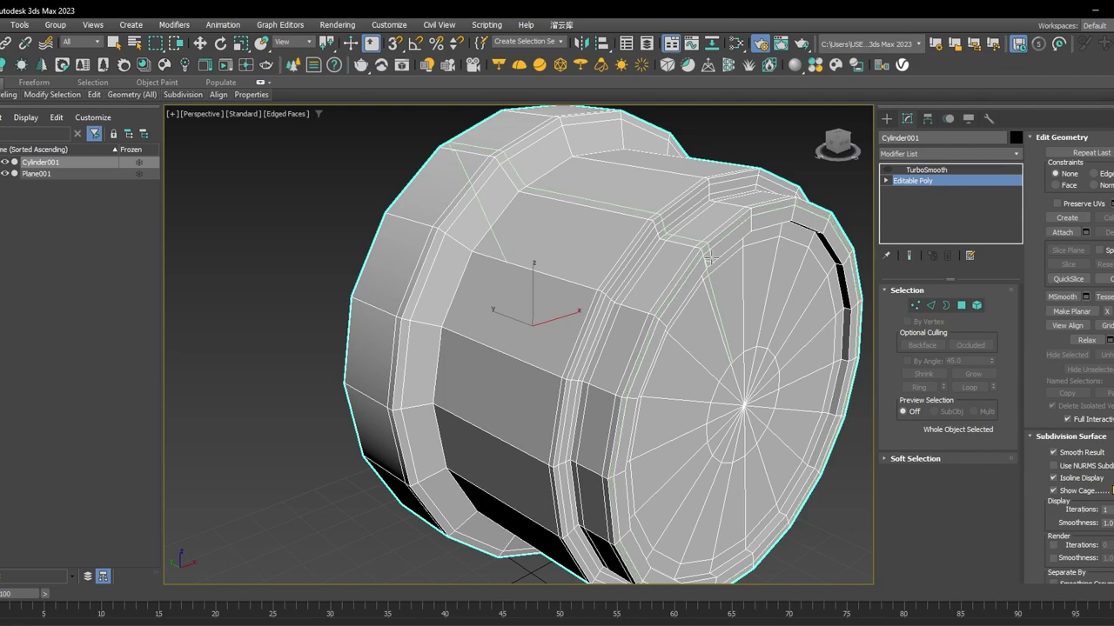
{"action": "left_click", "coordinate": [706, 259]}
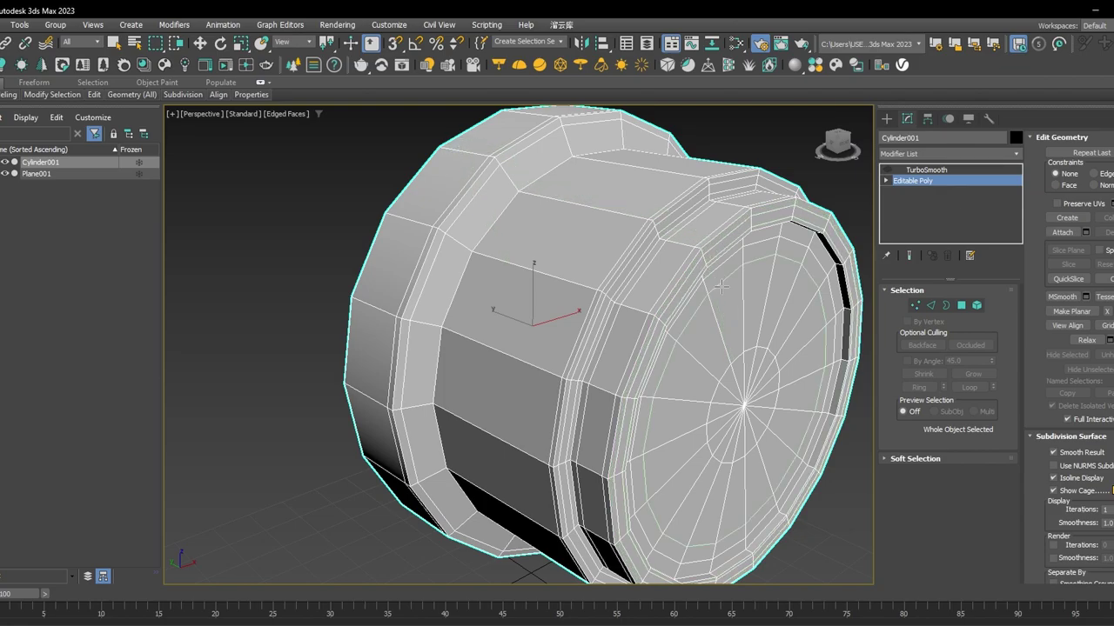
{"action": "middle_click_drag", "start_coordinate": [706, 261], "coordinate": [643, 153], "text": "alt"}
{"action": "scroll", "coordinate": [643, 153], "scroll_direction": "up", "scroll_amount": 5}
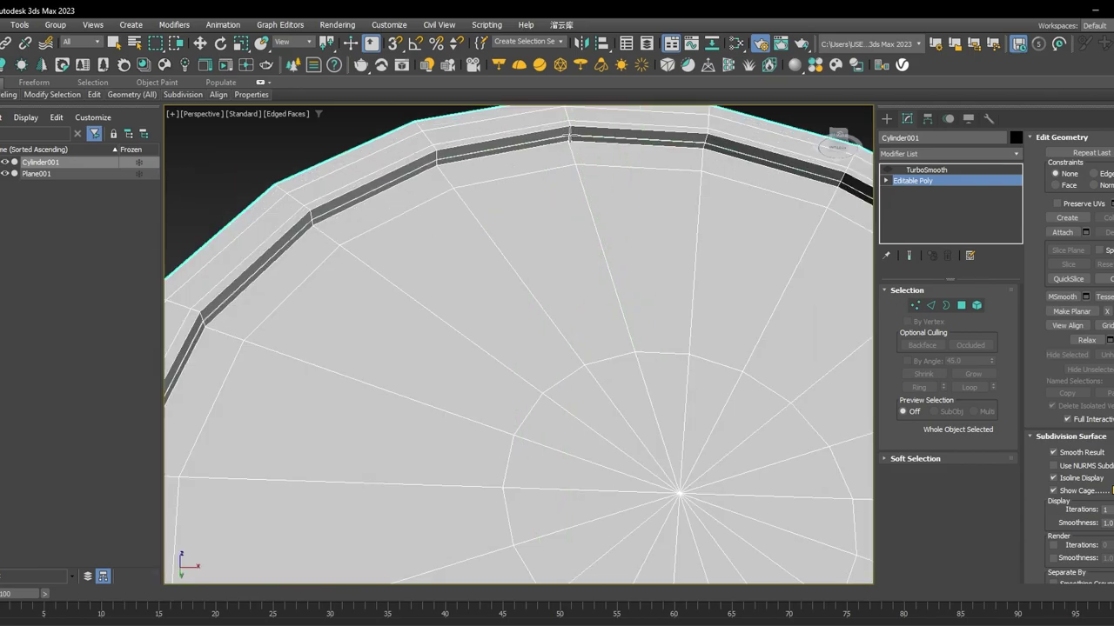
{"action": "right_click", "coordinate": [592, 221]}
{"action": "scroll", "coordinate": [591, 221], "scroll_direction": "down", "scroll_amount": 5}
{"action": "middle_click_drag", "start_coordinate": [593, 244], "coordinate": [657, 313], "text": "alt"}
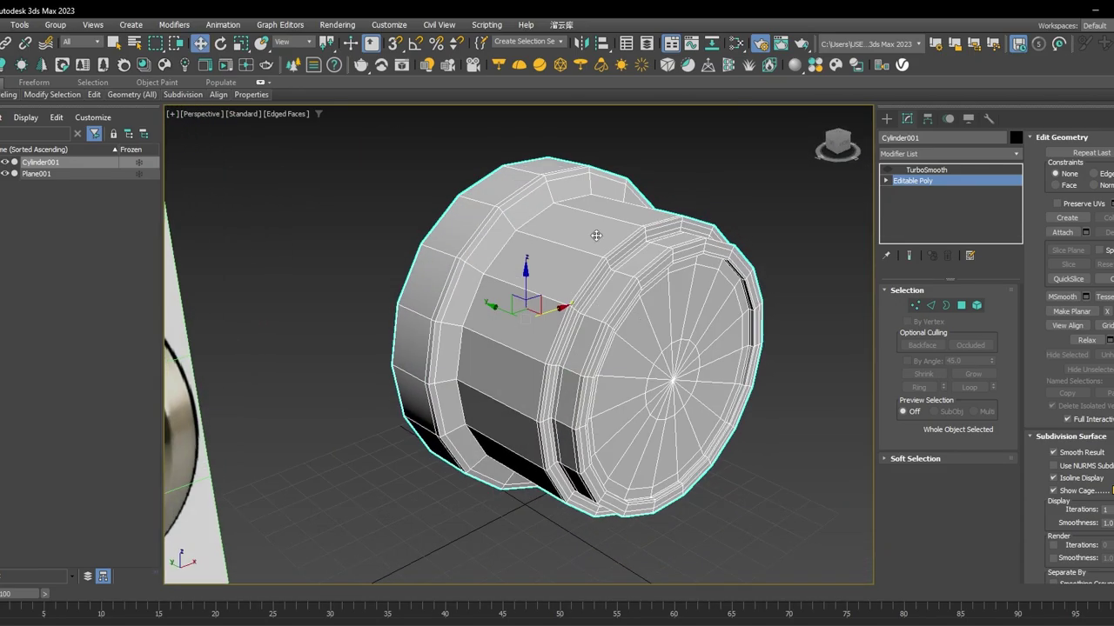
Select three parallel edges at the step beside the narrow ring and examine the spacing of the supporting loops.
{"action": "scroll", "coordinate": [681, 269], "scroll_direction": "up", "scroll_amount": 6}
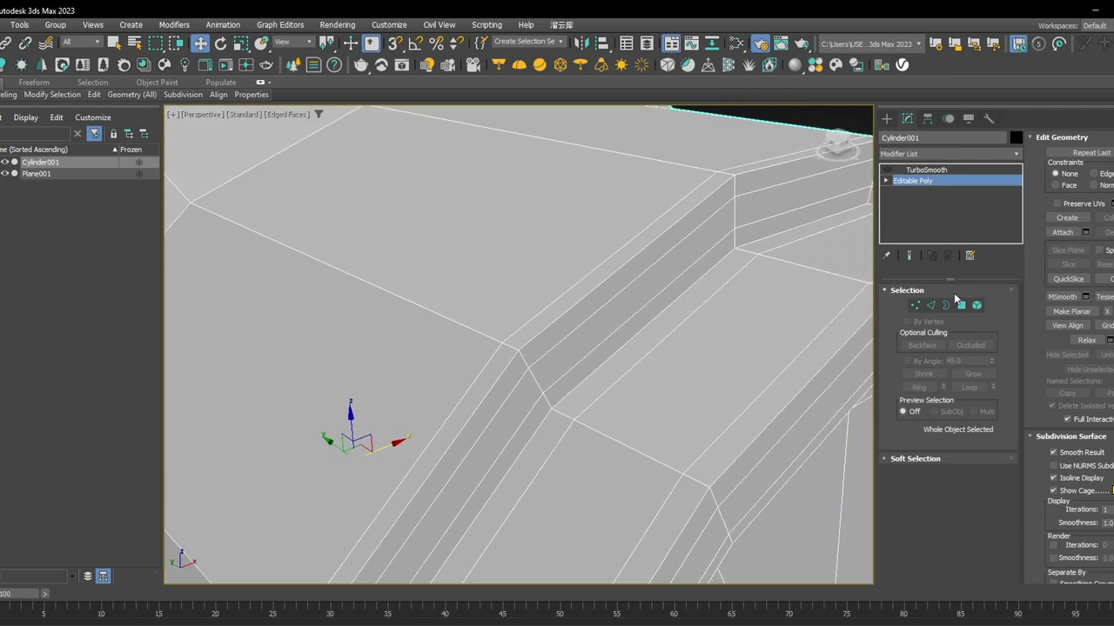
{"action": "left_click", "coordinate": [930, 307]}
{"action": "left_click", "coordinate": [624, 248]}
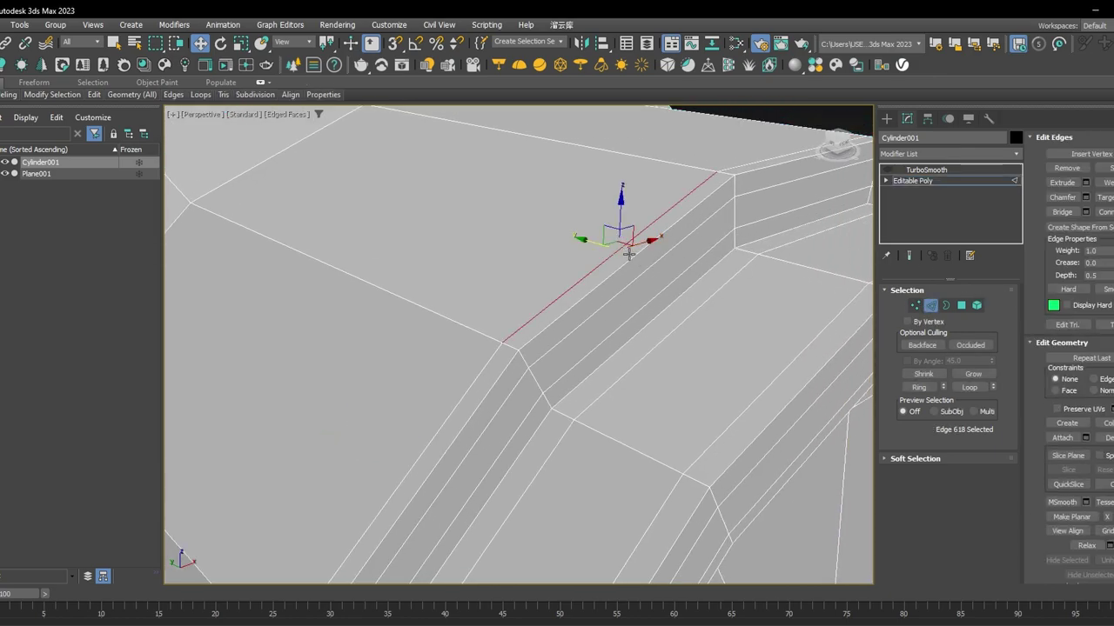
{"action": "left_click", "coordinate": [630, 259], "text": "ctrl"}
{"action": "left_click", "coordinate": [632, 281], "text": "ctrl"}
{"action": "scroll", "coordinate": [632, 281], "scroll_direction": "down", "scroll_amount": 5}
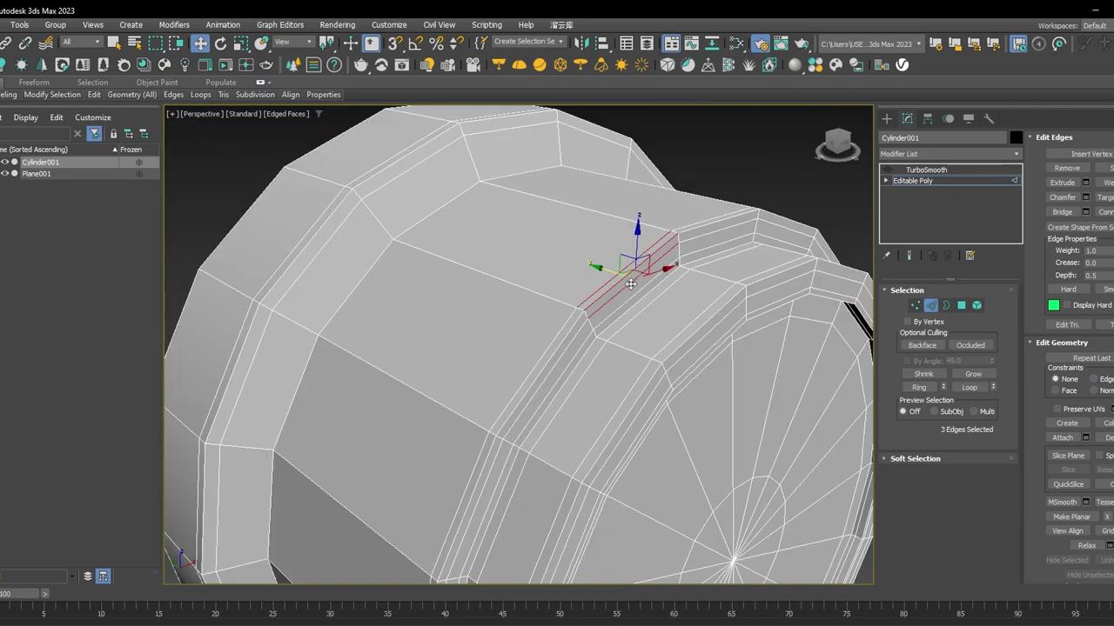
{"action": "middle_click_drag", "start_coordinate": [631, 296], "coordinate": [615, 261], "text": "alt"}
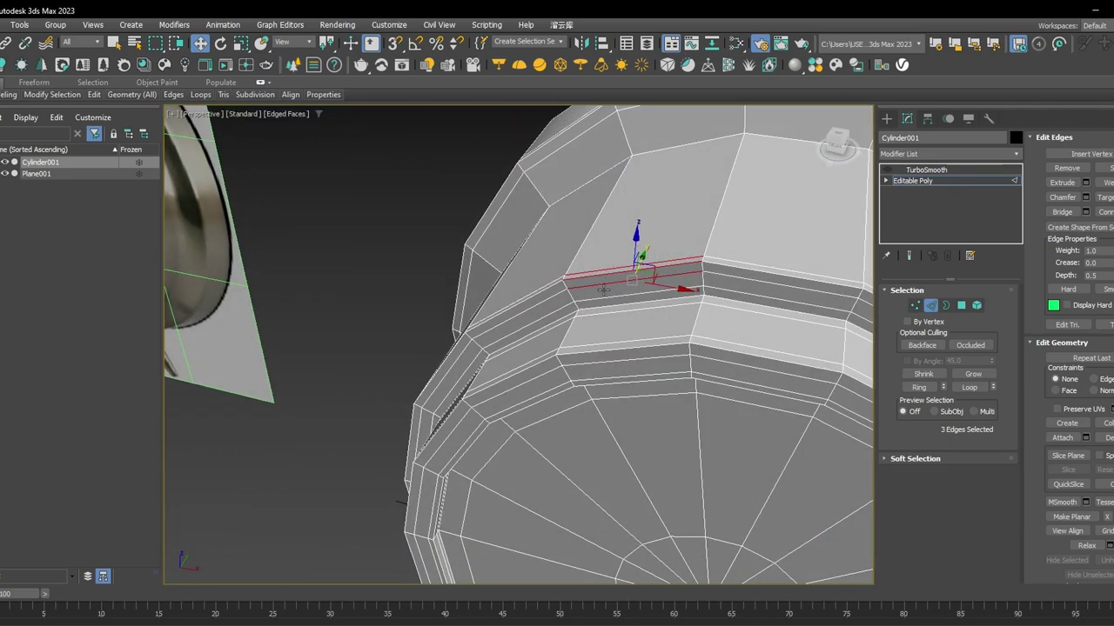
{"action": "scroll", "coordinate": [602, 283], "scroll_direction": "down", "scroll_amount": 5}
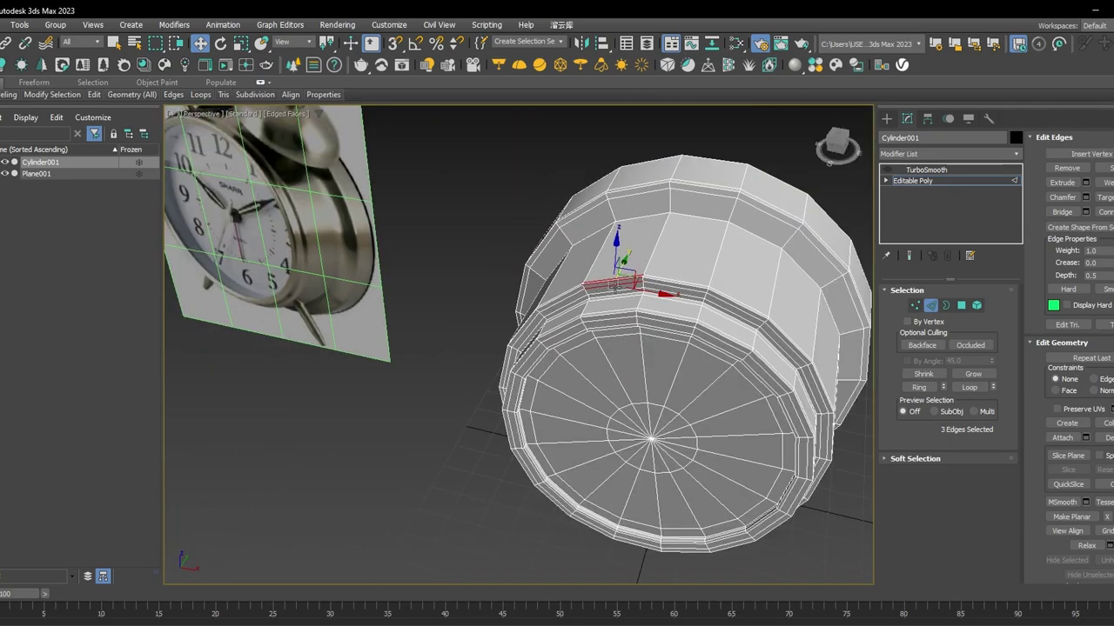
{"action": "middle_click_drag", "start_coordinate": [601, 283], "coordinate": [585, 227], "text": "alt"}
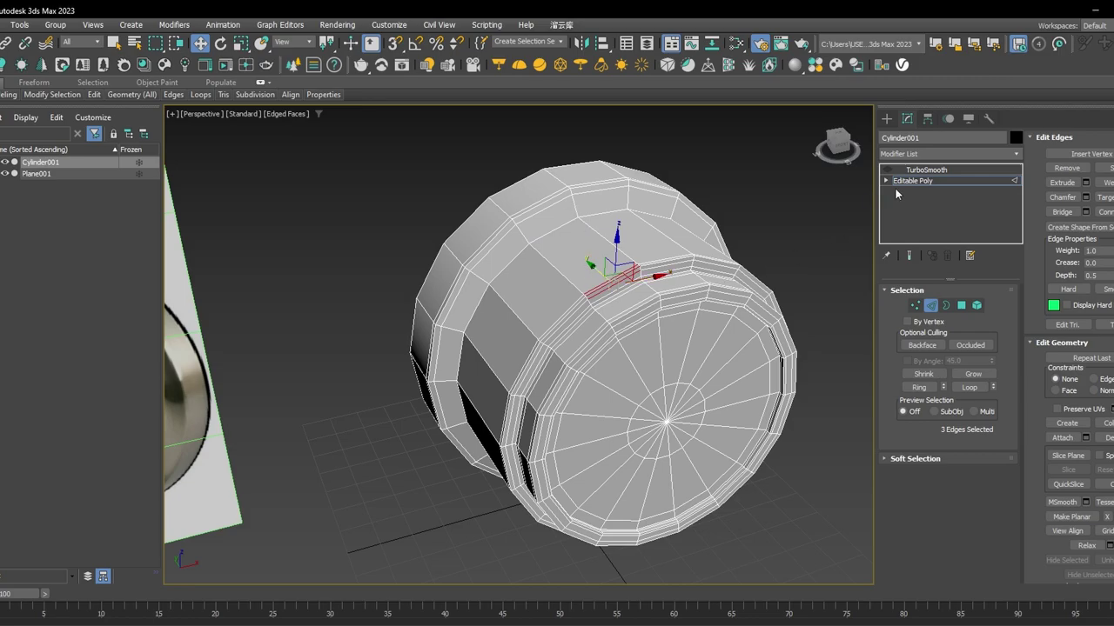
Turn TurboSmooth back on, hide the edges and compare the smoothed body with the clock in the reference image.
{"action": "left_click", "coordinate": [926, 170]}
{"action": "left_click", "coordinate": [887, 170]}
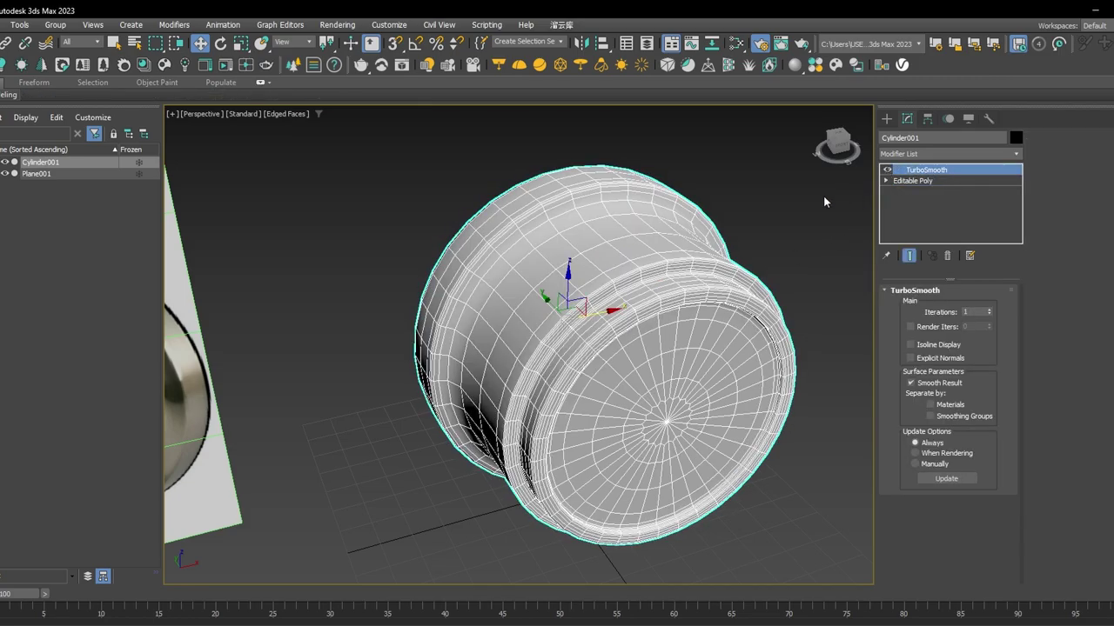
{"action": "key", "text": "F4"}
{"action": "scroll", "coordinate": [701, 215], "scroll_direction": "down", "scroll_amount": 3}
{"action": "middle_click_drag", "start_coordinate": [701, 215], "coordinate": [722, 198], "text": "alt"}
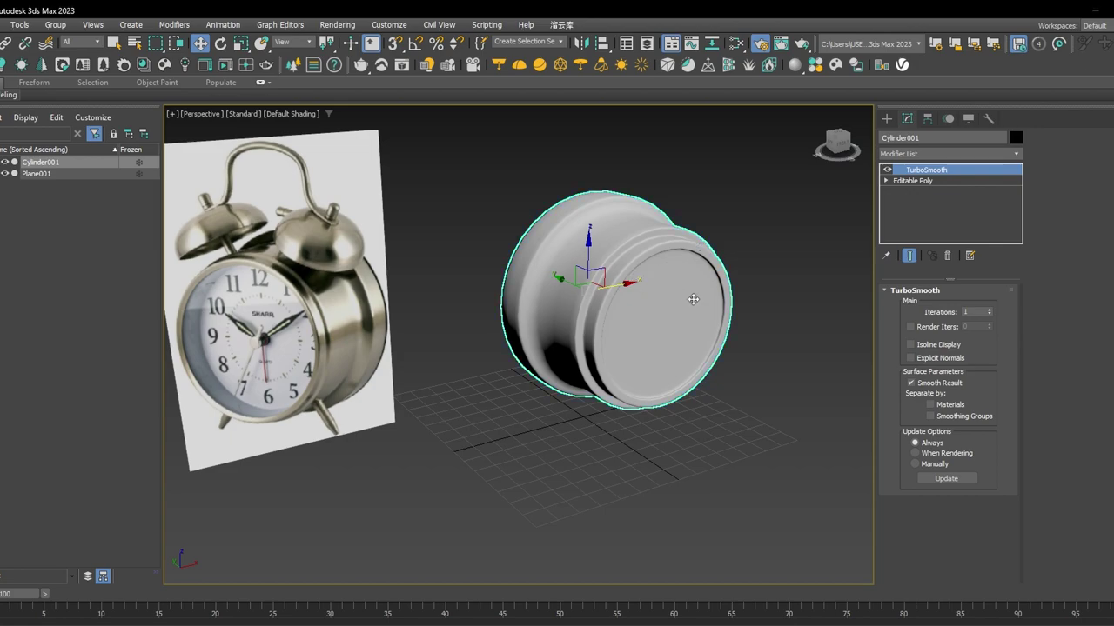
{"action": "middle_click_drag", "start_coordinate": [681, 306], "coordinate": [728, 352], "text": "alt"}
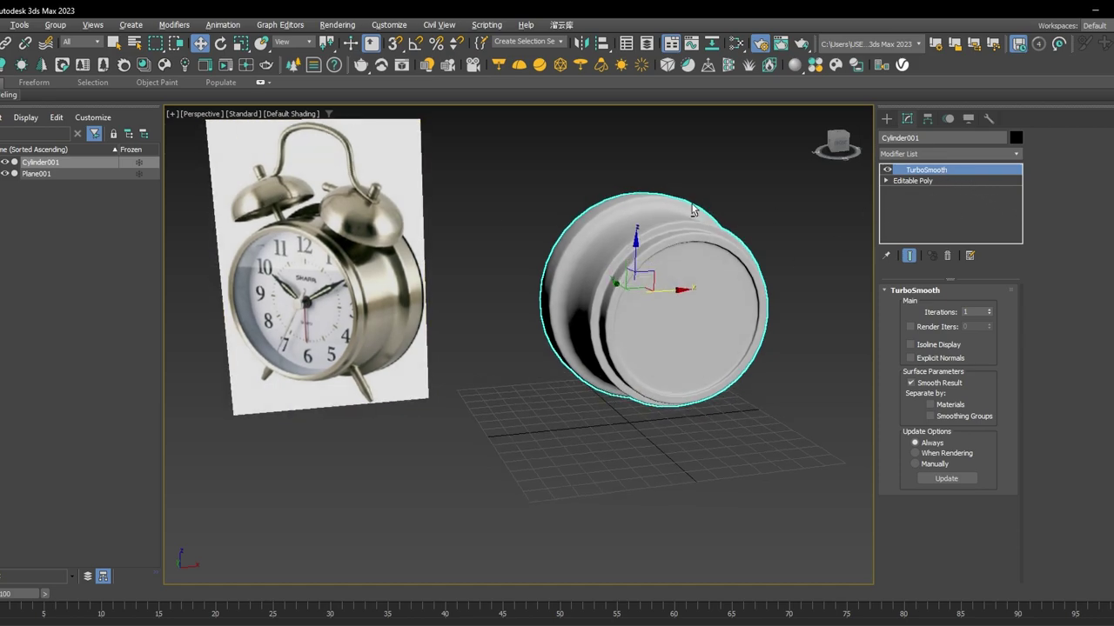
{"action": "middle_click_drag", "start_coordinate": [266, 197], "coordinate": [339, 197]}
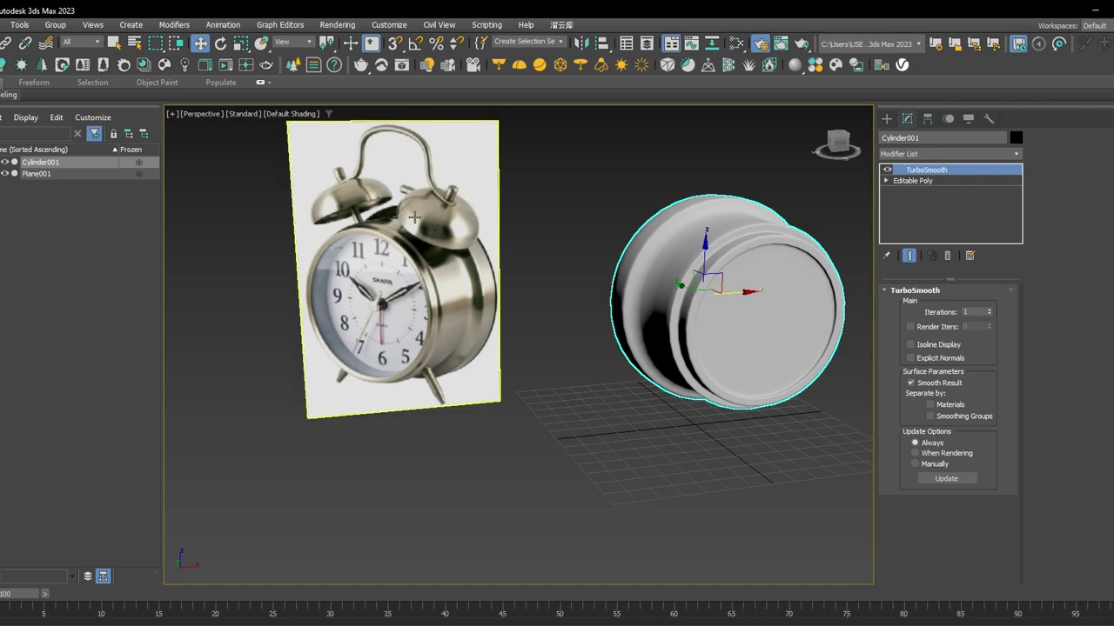
Create a sphere with a radius of about 22 in Top view, over the left part of the clock body.
{"action": "left_click", "coordinate": [883, 120]}
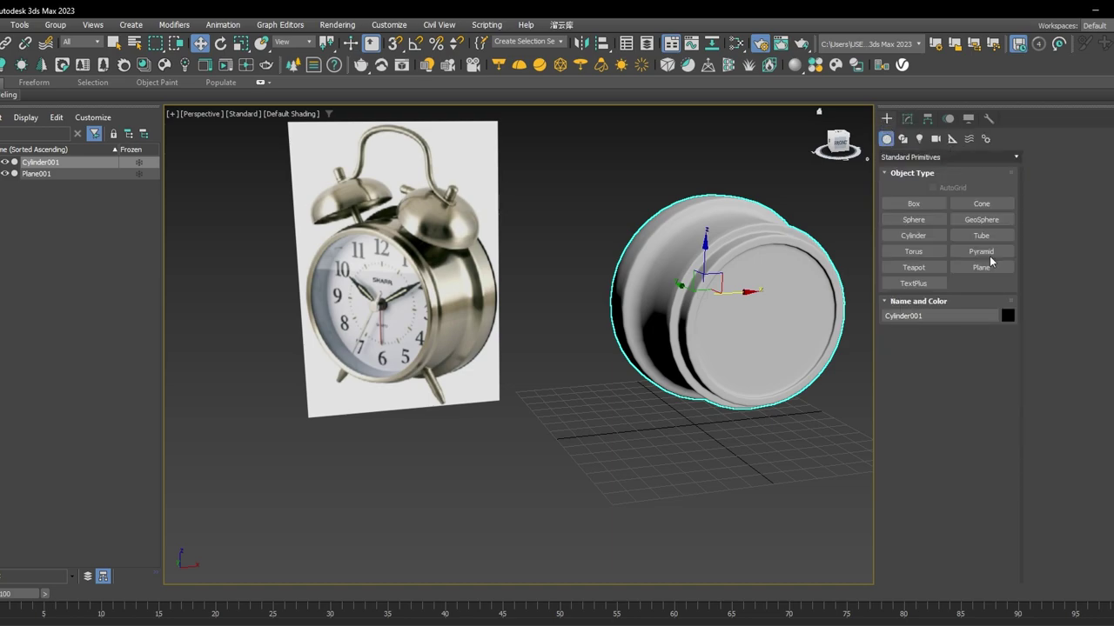
{"action": "left_click", "coordinate": [913, 220]}
{"action": "middle_click_drag", "start_coordinate": [671, 304], "coordinate": [602, 394], "text": "alt"}
{"action": "key", "text": "t"}
{"action": "key", "text": "z"}
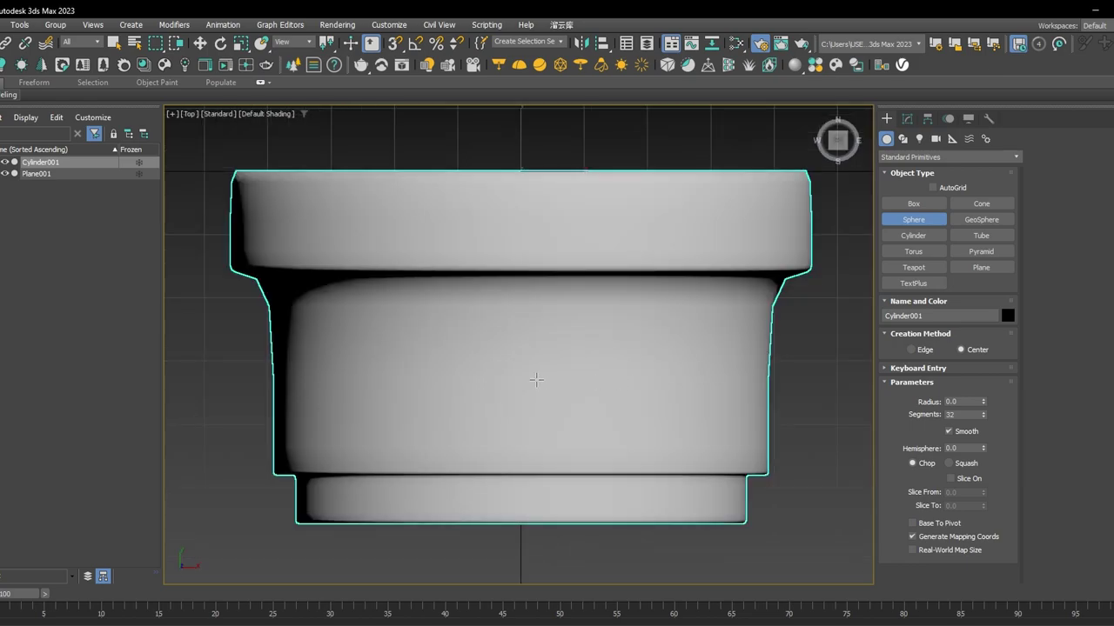
{"action": "middle_click_drag", "start_coordinate": [469, 382], "coordinate": [603, 382]}
{"action": "scroll", "coordinate": [603, 382], "scroll_direction": "down", "scroll_amount": 2}
{"action": "middle_click_drag", "start_coordinate": [396, 348], "coordinate": [480, 354]}
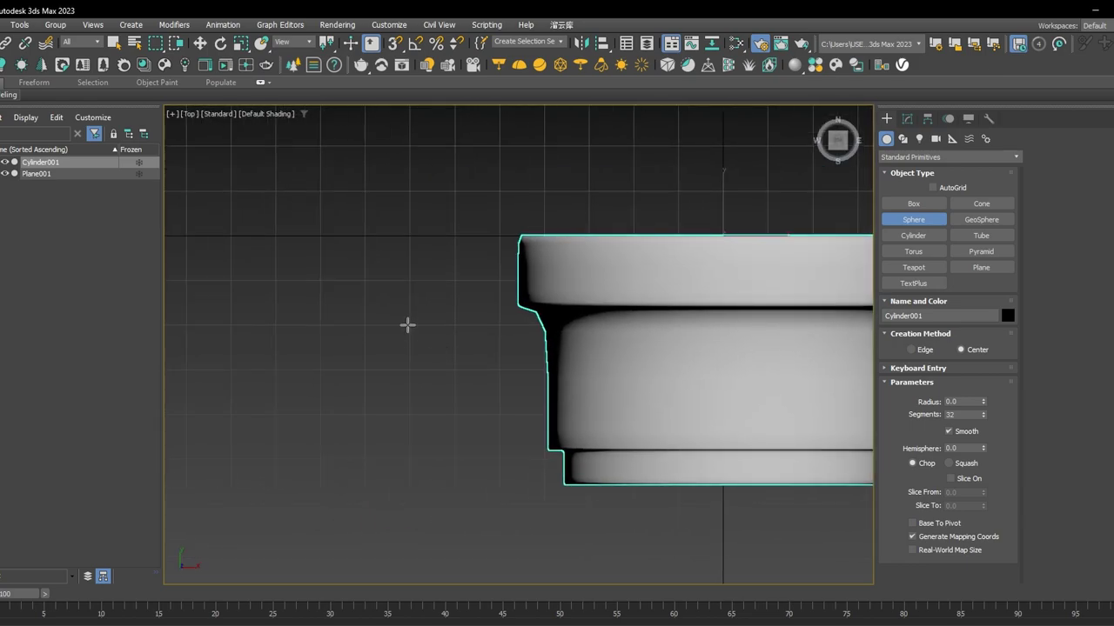
{"action": "left_click_drag", "start_coordinate": [391, 266], "coordinate": [581, 296]}
{"action": "key", "text": "w"}
Raise the sphere in Front view until it overlaps the upper left of the clock body as a bell.
{"action": "scroll", "coordinate": [482, 233], "scroll_direction": "down", "scroll_amount": 5}
{"action": "middle_click_drag", "start_coordinate": [581, 296], "coordinate": [619, 251], "text": "alt"}
{"action": "key", "text": "f"}
{"action": "key", "text": "z"}
{"action": "scroll", "coordinate": [617, 281], "scroll_direction": "down", "scroll_amount": 6}
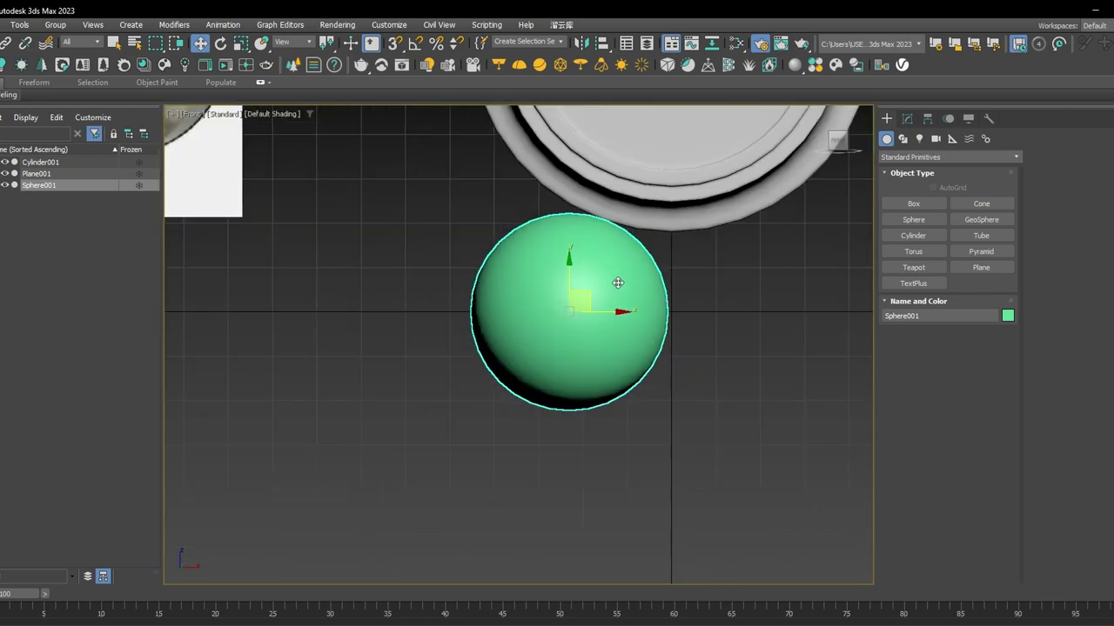
{"action": "middle_click_drag", "start_coordinate": [600, 159], "coordinate": [562, 311]}
{"action": "middle_click_drag", "start_coordinate": [567, 383], "coordinate": [567, 432]}
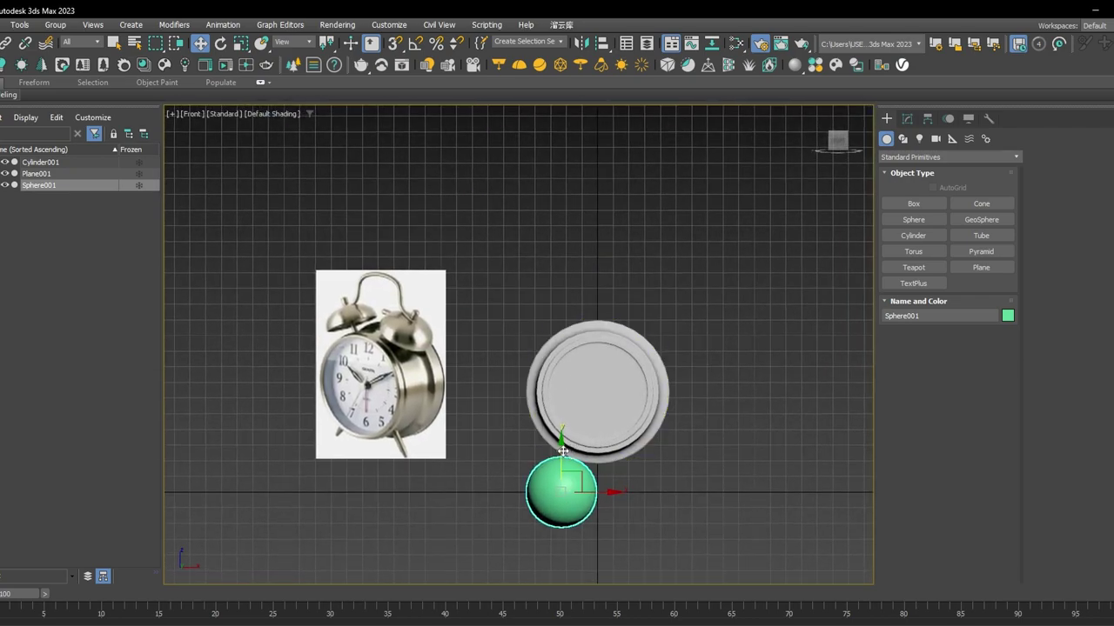
{"action": "left_click_drag", "start_coordinate": [563, 448], "coordinate": [554, 275]}
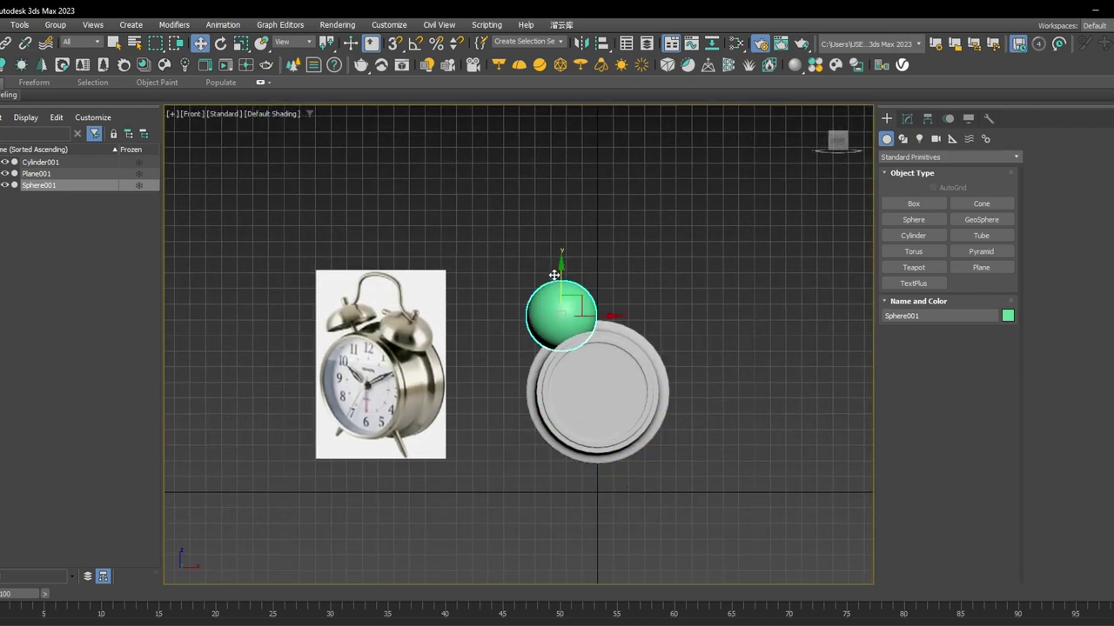
{"action": "scroll", "coordinate": [548, 305], "scroll_direction": "up", "scroll_amount": 4}
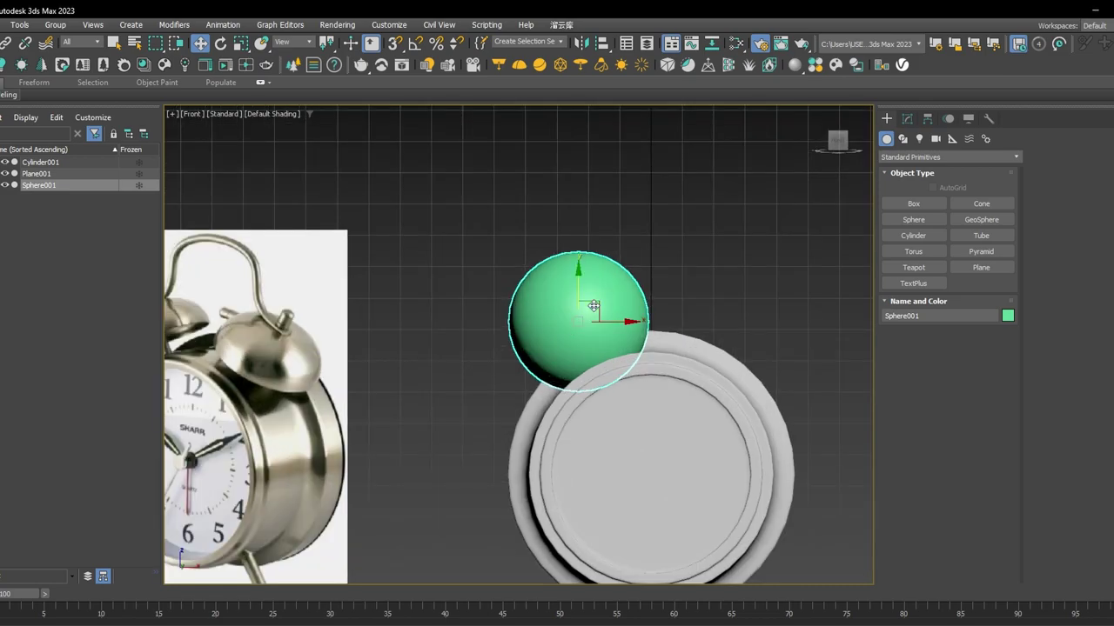
Display edged faces and uniformly scale the sphere down slightly in Top view, comparing its size with the reference bell in Front view.
{"action": "key", "text": "F4"}
{"action": "middle_click_drag", "start_coordinate": [593, 305], "coordinate": [664, 283]}
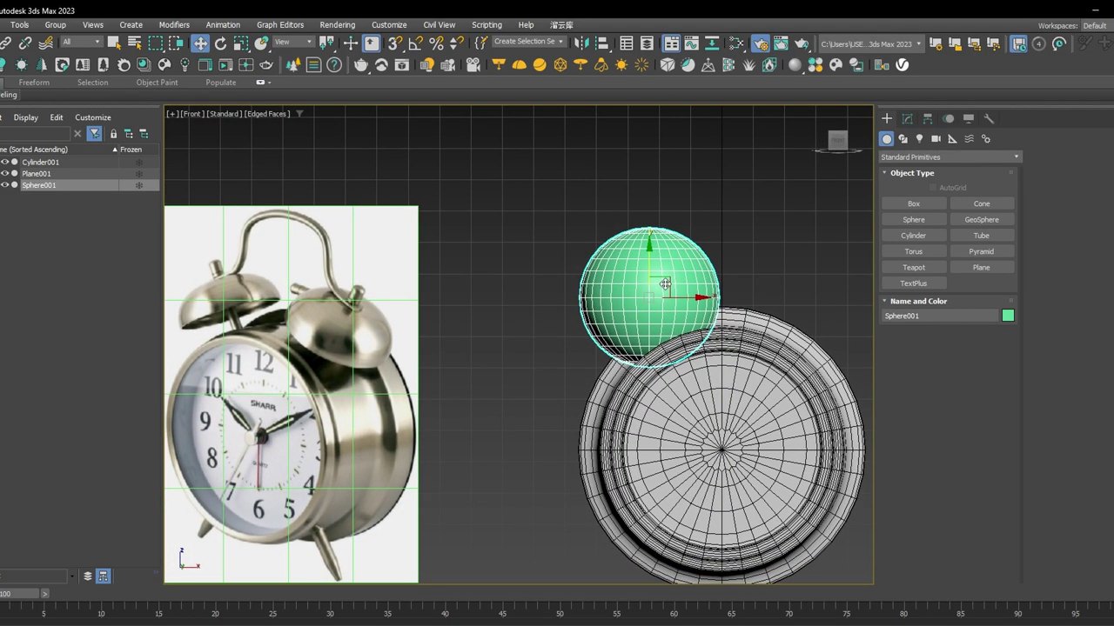
{"action": "middle_click_drag", "start_coordinate": [683, 279], "coordinate": [685, 360], "text": "alt"}
{"action": "key", "text": "t"}
{"action": "key", "text": "z"}
{"action": "scroll", "coordinate": [658, 346], "scroll_direction": "down", "scroll_amount": 2}
{"action": "key", "text": "r"}
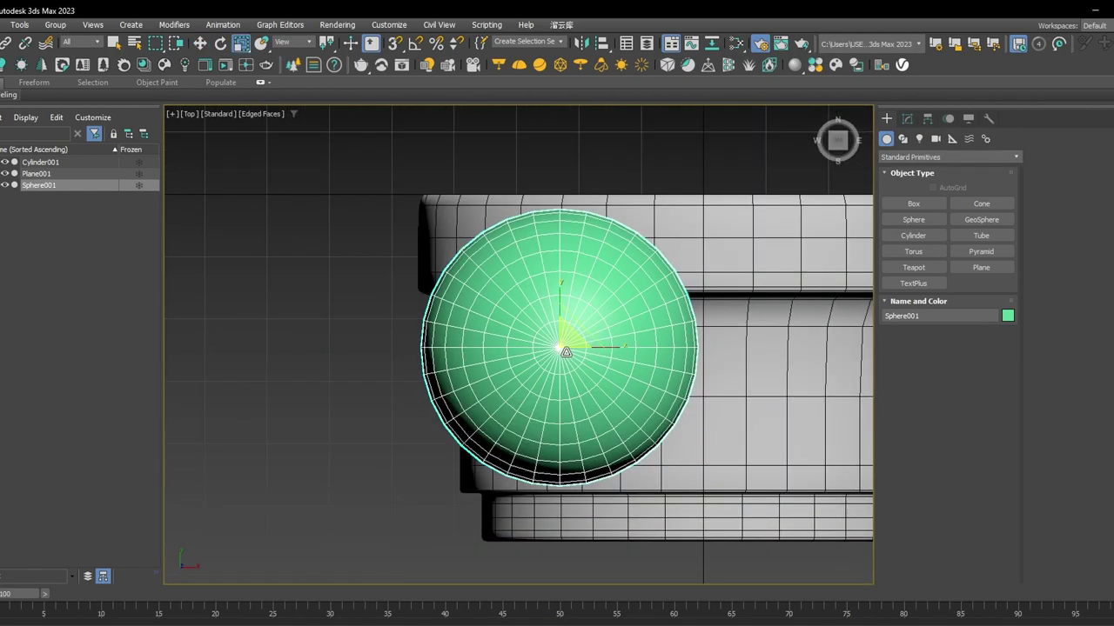
{"action": "left_click_drag", "start_coordinate": [564, 345], "coordinate": [565, 353]}
{"action": "key", "text": "f"}
{"action": "key", "text": "z"}
{"action": "scroll", "coordinate": [577, 360], "scroll_direction": "down", "scroll_amount": 5}
{"action": "scroll", "coordinate": [575, 353], "scroll_direction": "down", "scroll_amount": 2}
{"action": "middle_click_drag", "start_coordinate": [615, 357], "coordinate": [631, 346]}
Convert the sphere to an Editable Poly.
{"action": "left_click", "coordinate": [907, 119]}
{"action": "middle_click_drag", "start_coordinate": [790, 302], "coordinate": [759, 306]}
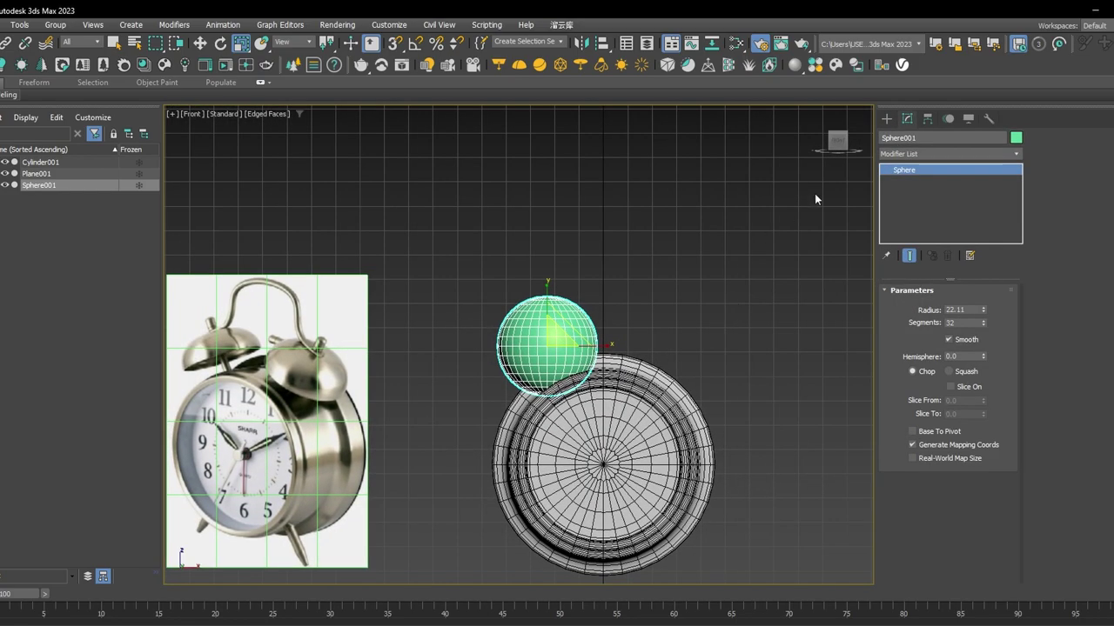
{"action": "right_click", "coordinate": [896, 172]}
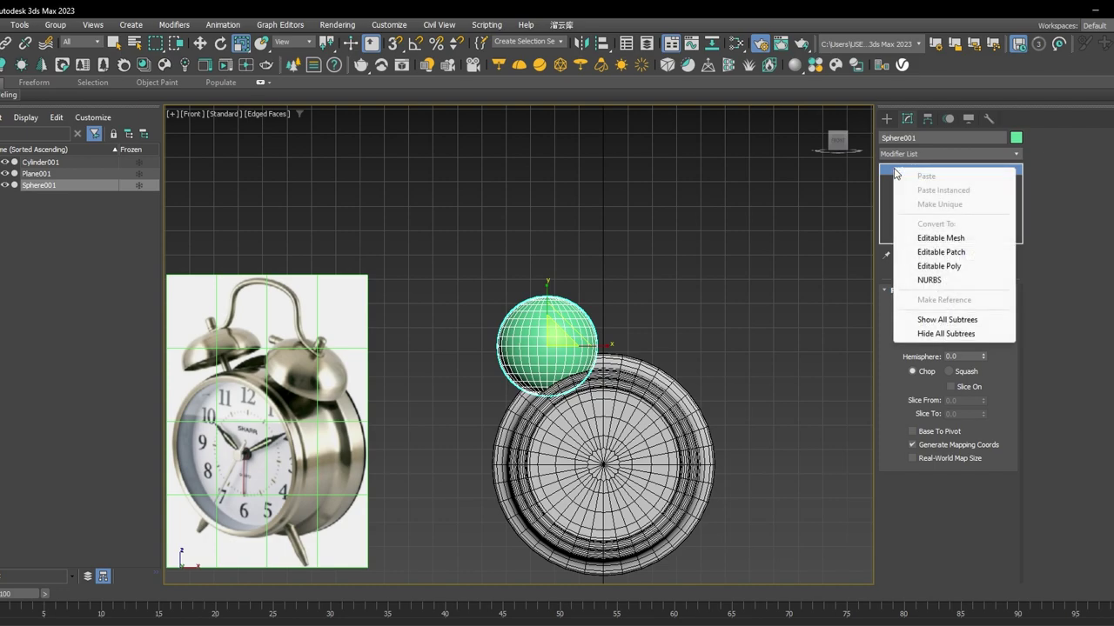
{"action": "left_click", "coordinate": [939, 266]}
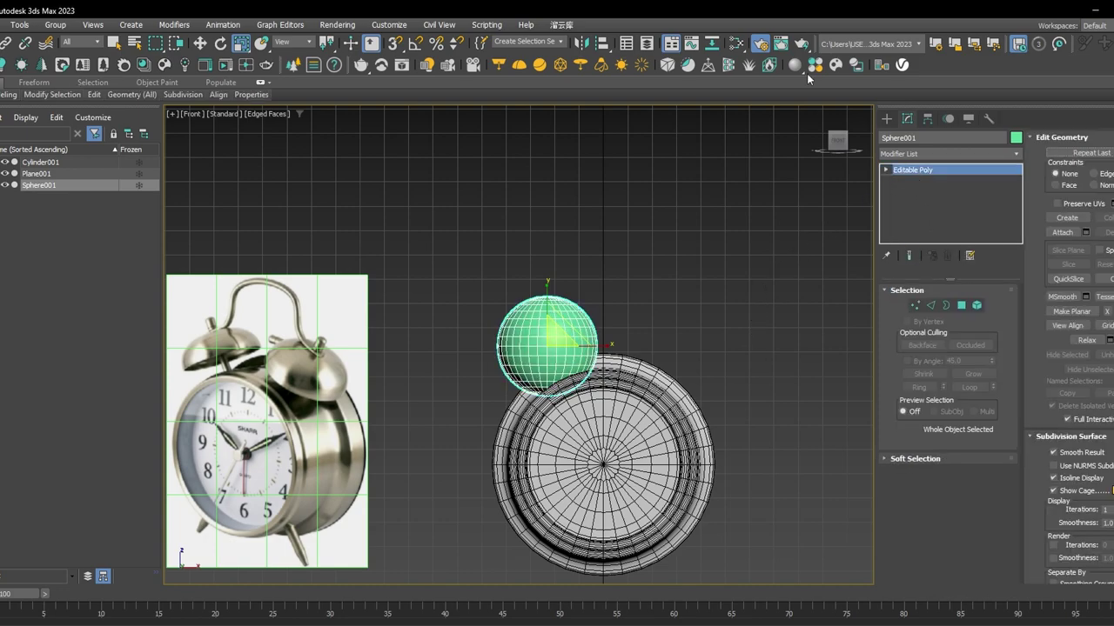
Assign the grey Material #26 to the sphere in the Slate Material Editor.
{"action": "left_click", "coordinate": [736, 41]}
{"action": "left_click_drag", "start_coordinate": [726, 444], "coordinate": [1005, 114]}
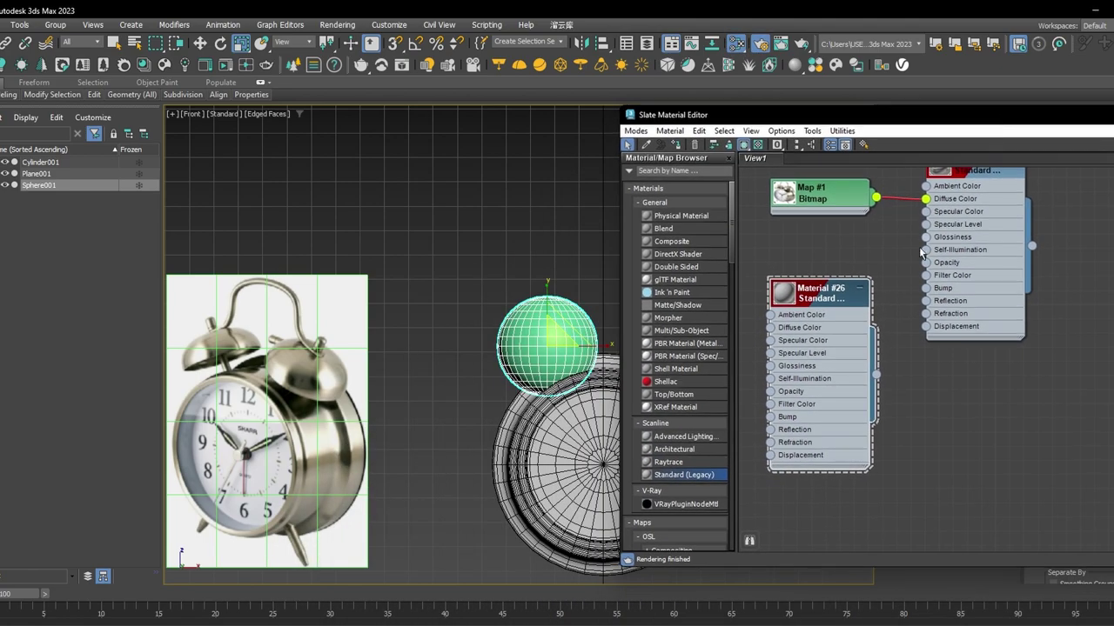
{"action": "right_click", "coordinate": [816, 297]}
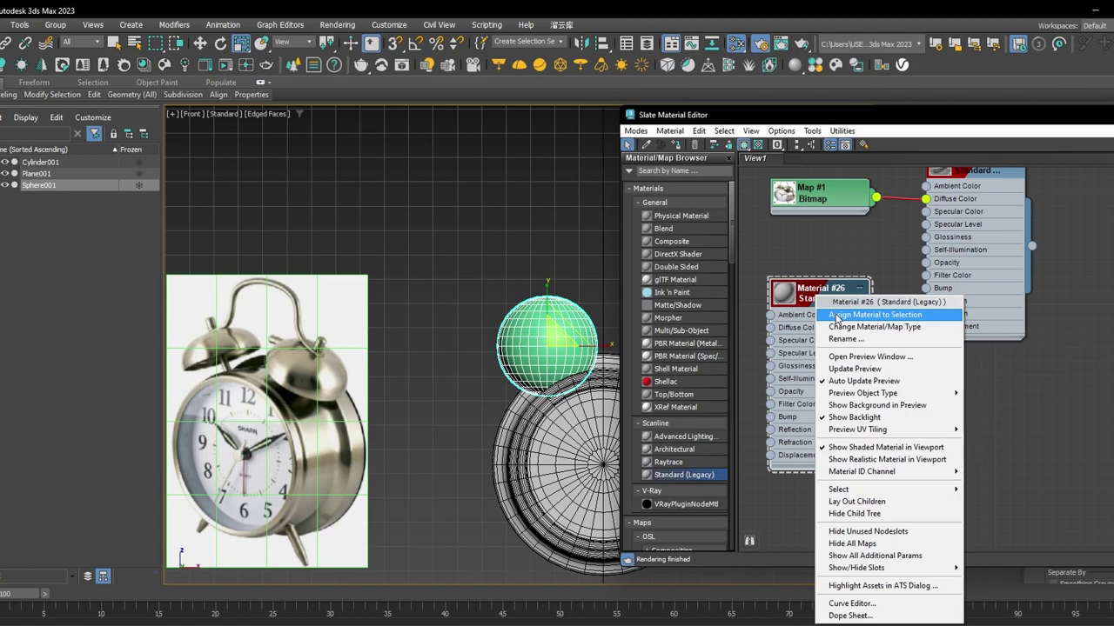
{"action": "left_click", "coordinate": [837, 315]}
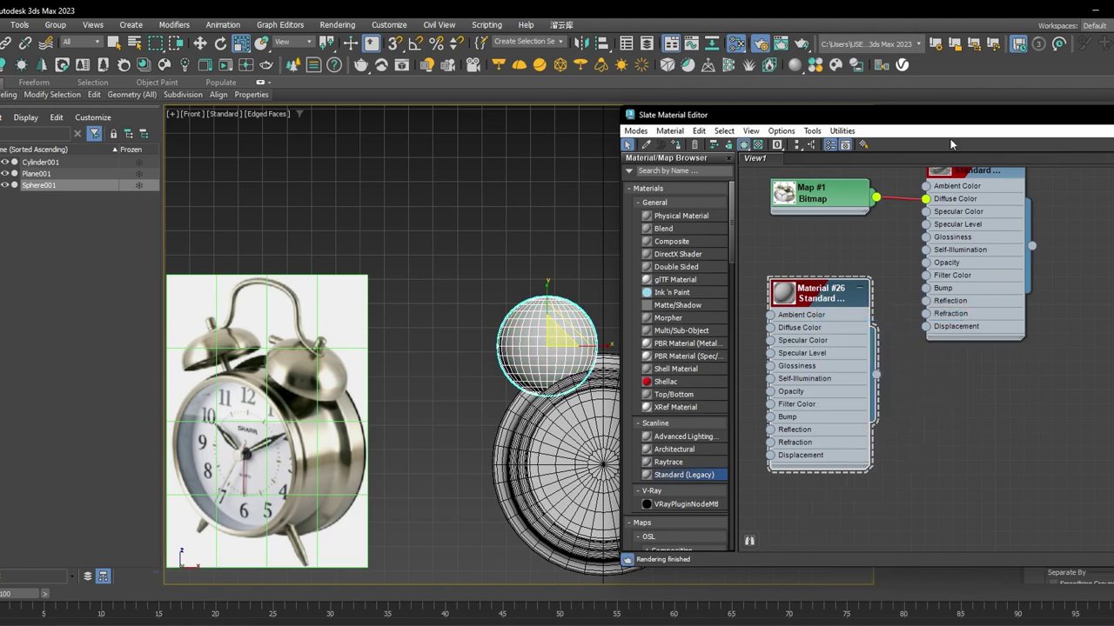
Close the Slate Material Editor and set the sphere's object color to black.
{"action": "left_click_drag", "start_coordinate": [960, 121], "coordinate": [610, 208]}
{"action": "left_click", "coordinate": [1012, 201]}
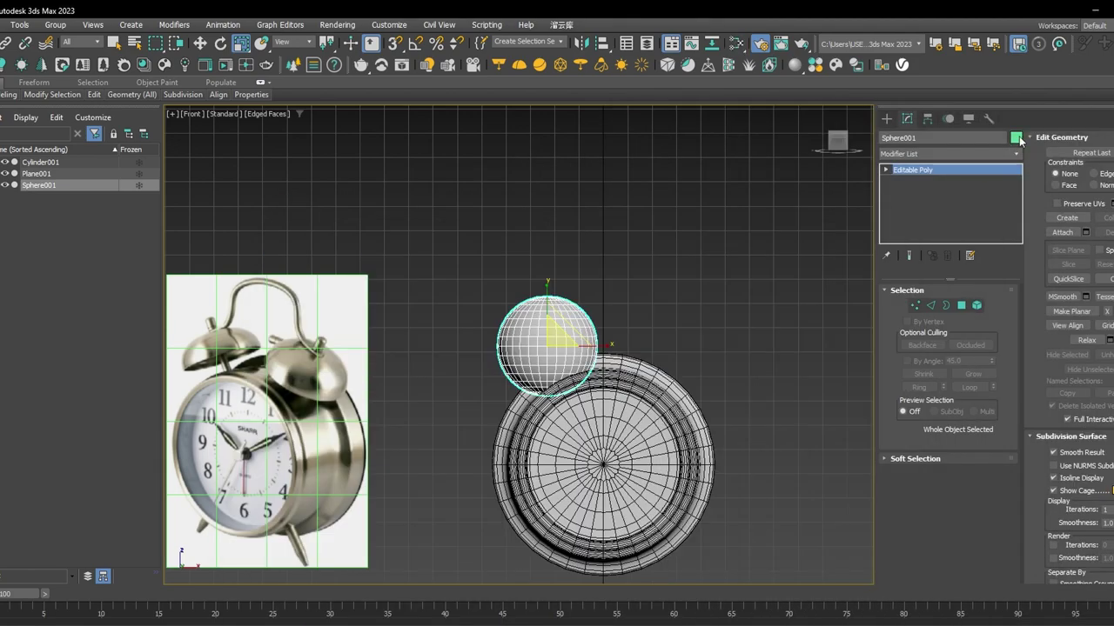
{"action": "left_click", "coordinate": [1015, 138]}
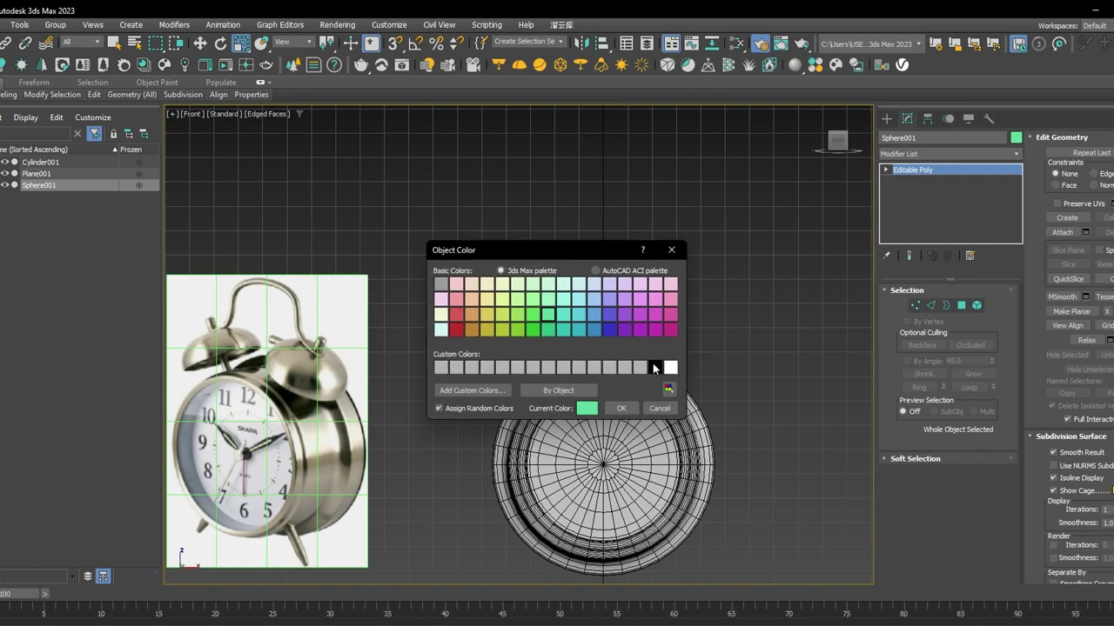
{"action": "left_click", "coordinate": [654, 367]}
{"action": "left_click", "coordinate": [621, 408]}
{"action": "left_click", "coordinate": [625, 244]}
{"action": "scroll", "coordinate": [550, 347], "scroll_direction": "up", "scroll_amount": 3}
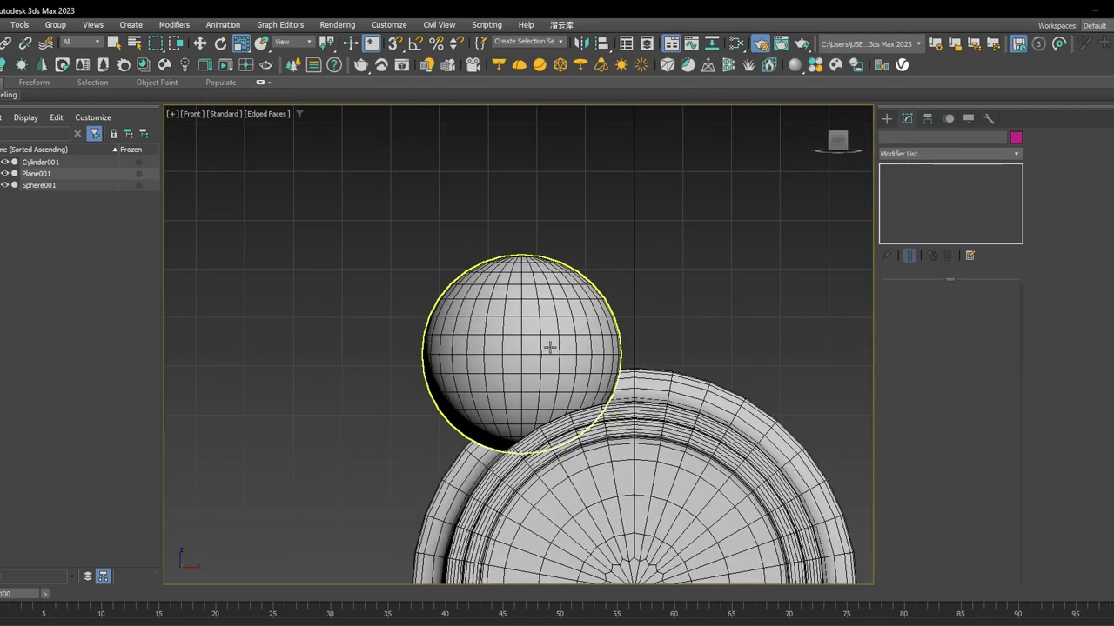
Delete all polygons in the lower half of the sphere, leaving an open dome.
{"action": "left_click", "coordinate": [626, 309]}
{"action": "scroll", "coordinate": [557, 287], "scroll_direction": "down", "scroll_amount": 2}
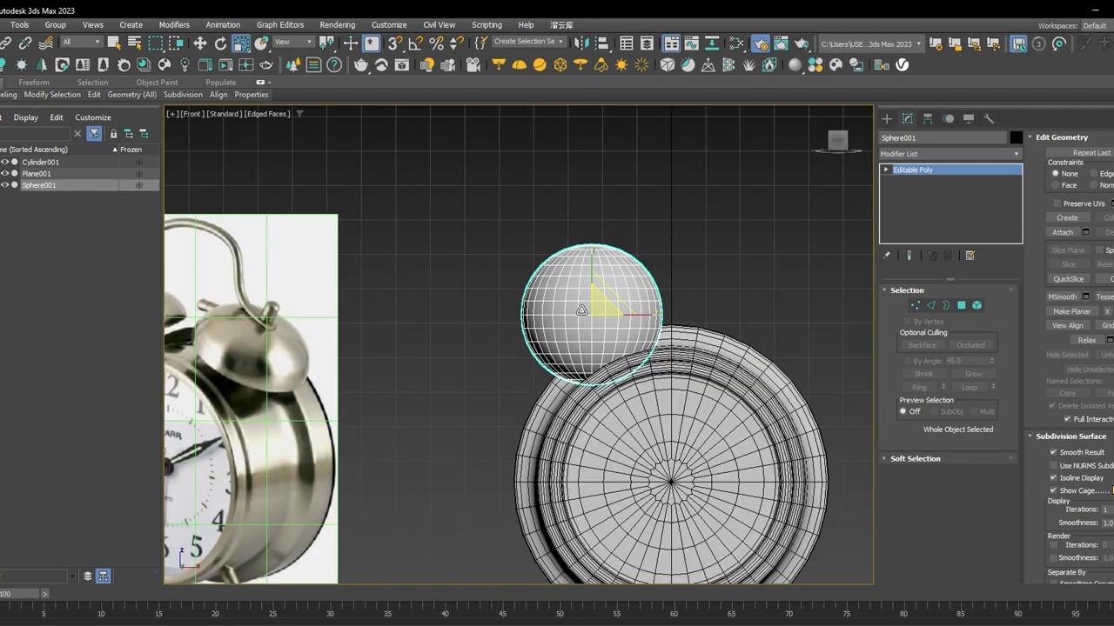
{"action": "middle_click_drag", "start_coordinate": [581, 310], "coordinate": [771, 278]}
{"action": "key", "text": "4"}
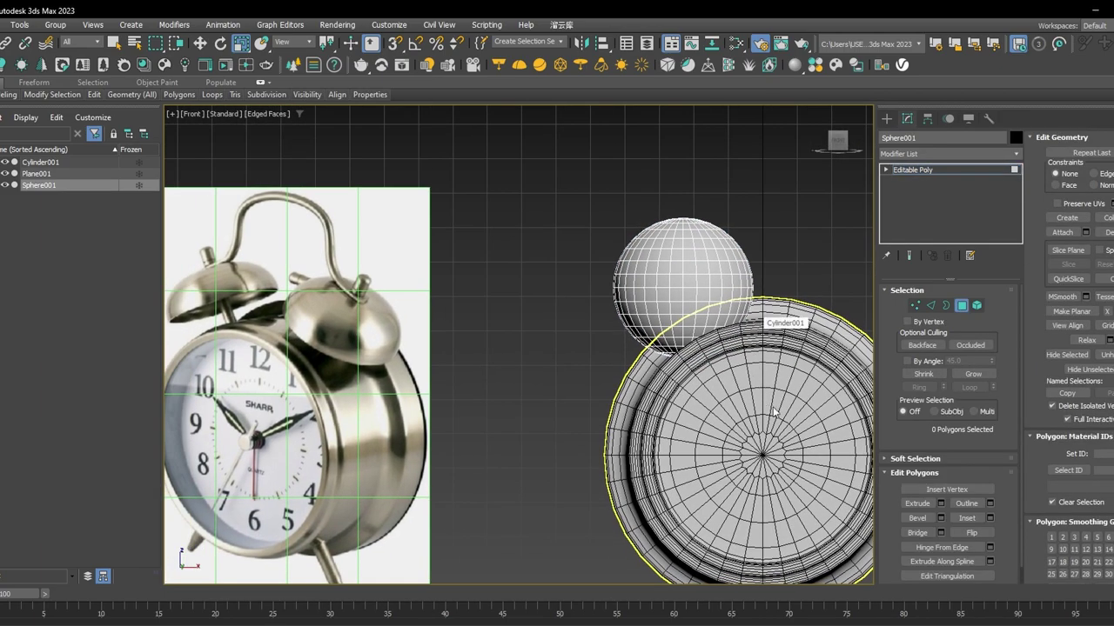
{"action": "left_click_drag", "start_coordinate": [815, 435], "coordinate": [586, 290]}
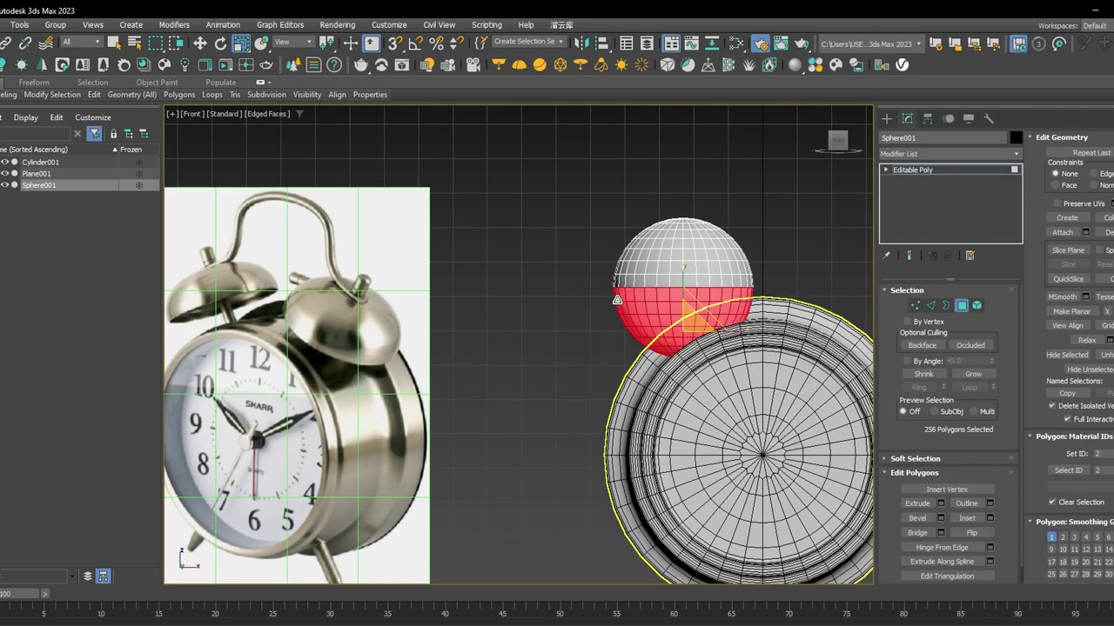
{"action": "key", "text": "Delete"}
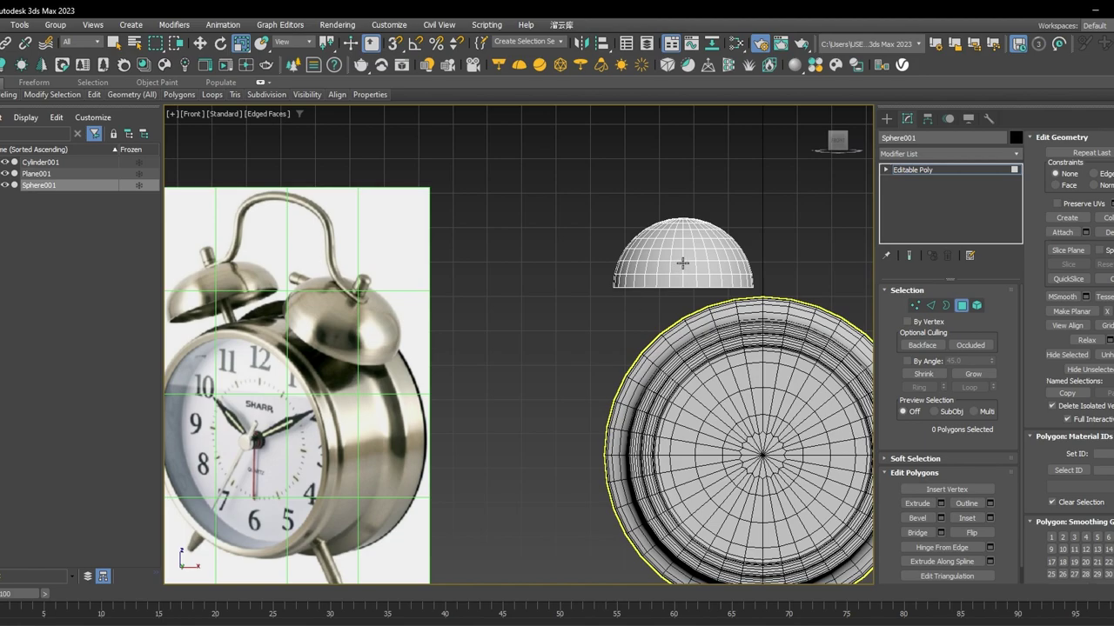
{"action": "middle_click_drag", "start_coordinate": [683, 263], "coordinate": [706, 259]}
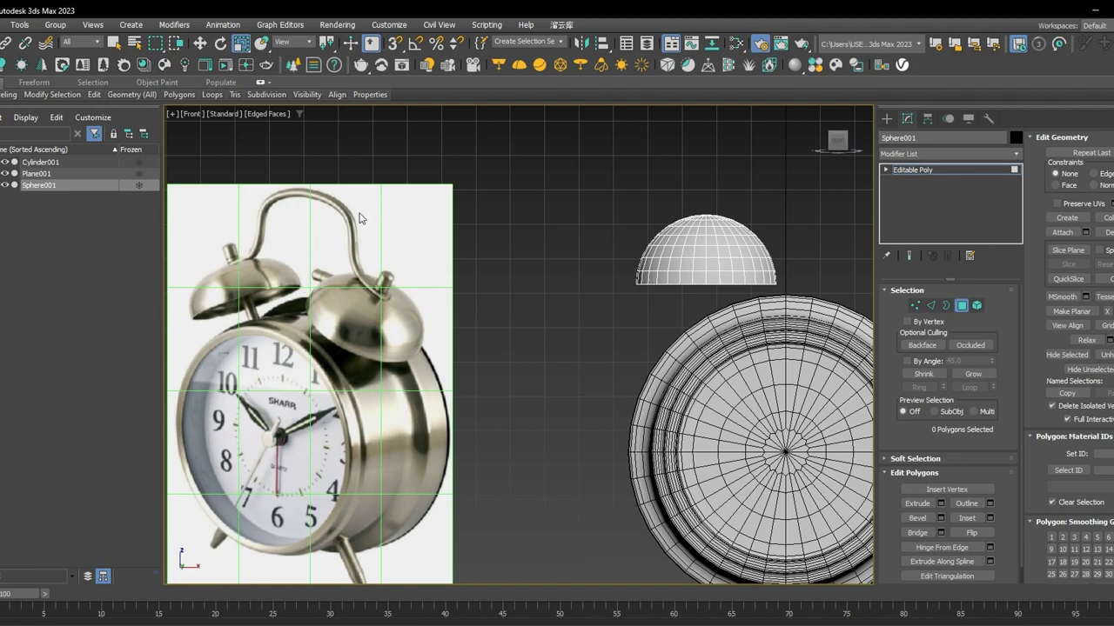
{"action": "middle_click_drag", "start_coordinate": [753, 201], "coordinate": [750, 213]}
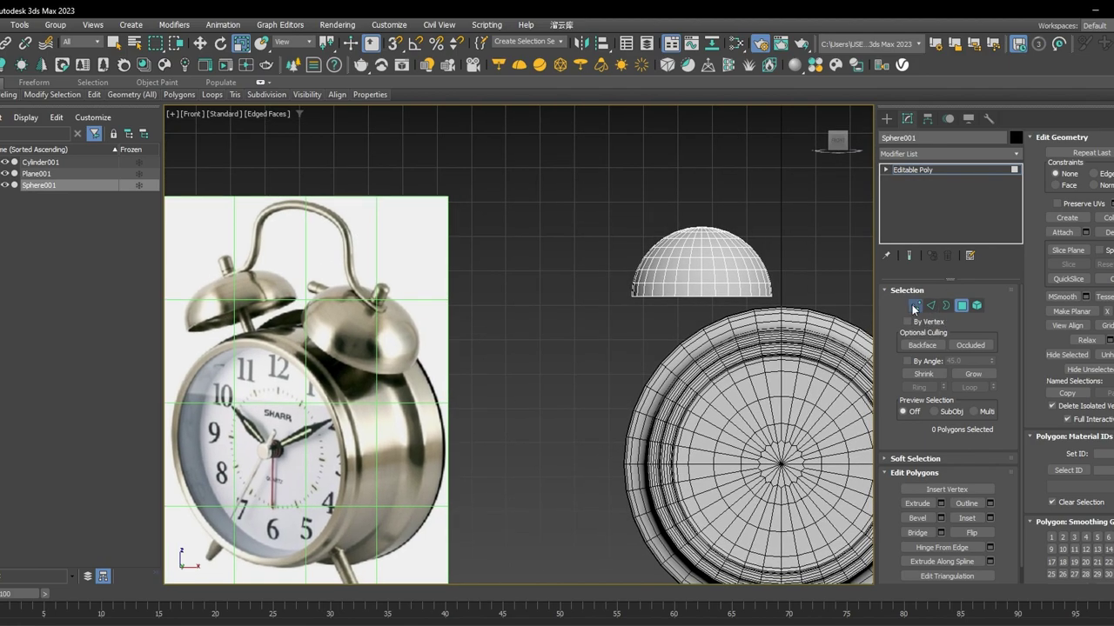
{"action": "left_click", "coordinate": [915, 306]}
{"action": "scroll", "coordinate": [691, 209], "scroll_direction": "up", "scroll_amount": 6}
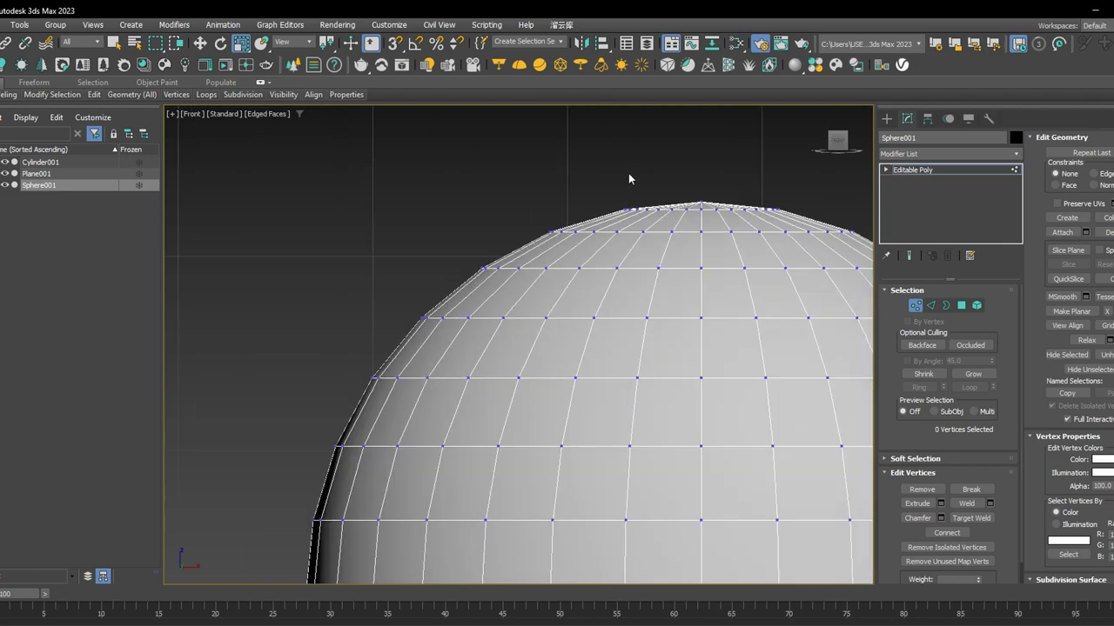
{"action": "scroll", "coordinate": [628, 178], "scroll_direction": "down", "scroll_amount": 5}
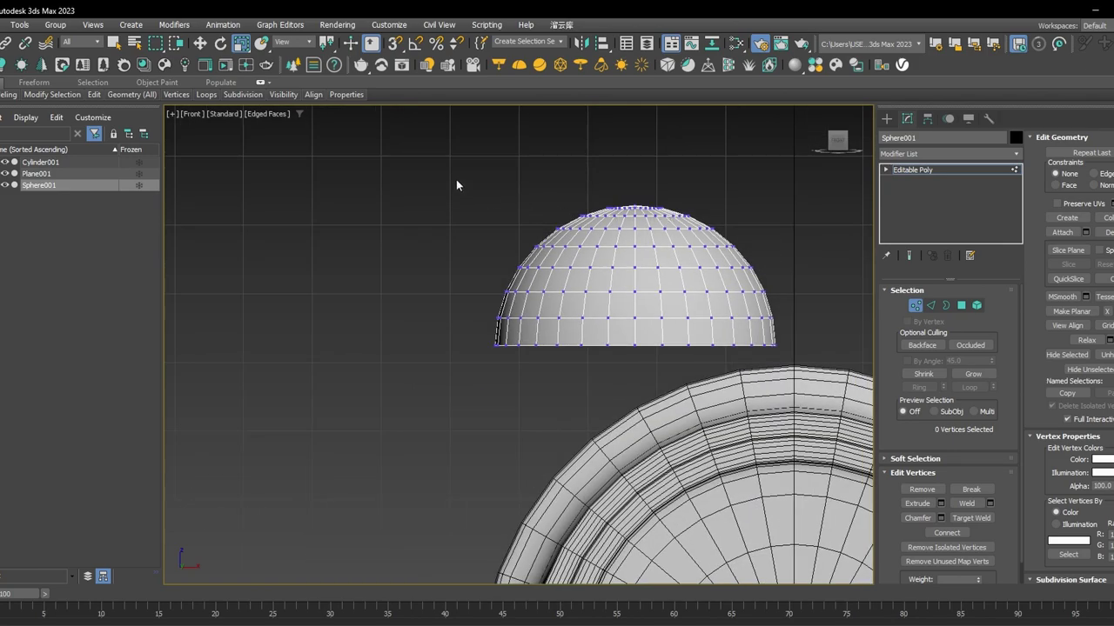
{"action": "left_click_drag", "start_coordinate": [455, 180], "coordinate": [847, 309]}
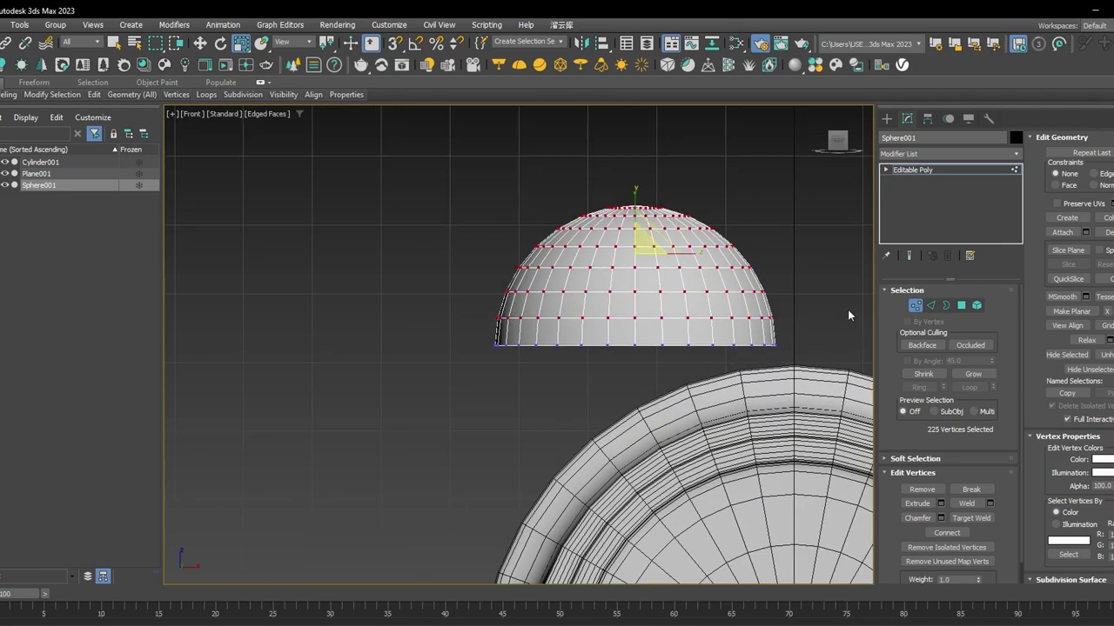
{"action": "left_click", "coordinate": [923, 171]}
Scale the whole dome down vertically in Front view to about half its height and compare it with the reference bell.
{"action": "left_click_drag", "start_coordinate": [636, 283], "coordinate": [631, 343]}
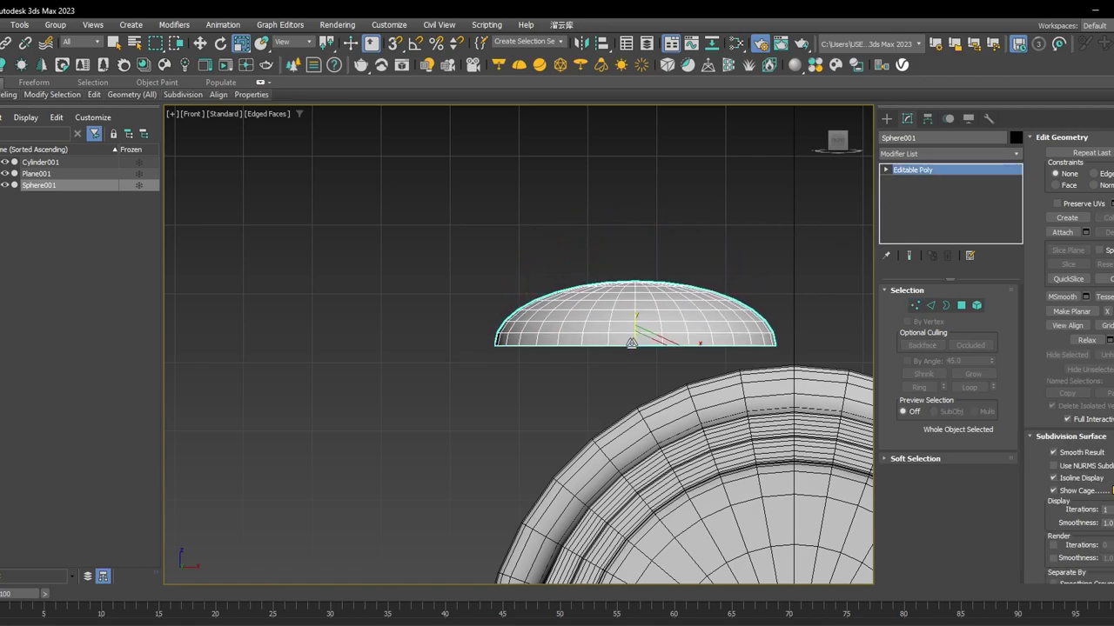
{"action": "scroll", "coordinate": [640, 277], "scroll_direction": "down", "scroll_amount": 3}
{"action": "scroll", "coordinate": [636, 294], "scroll_direction": "up", "scroll_amount": 1}
{"action": "scroll", "coordinate": [668, 297], "scroll_direction": "up", "scroll_amount": 2}
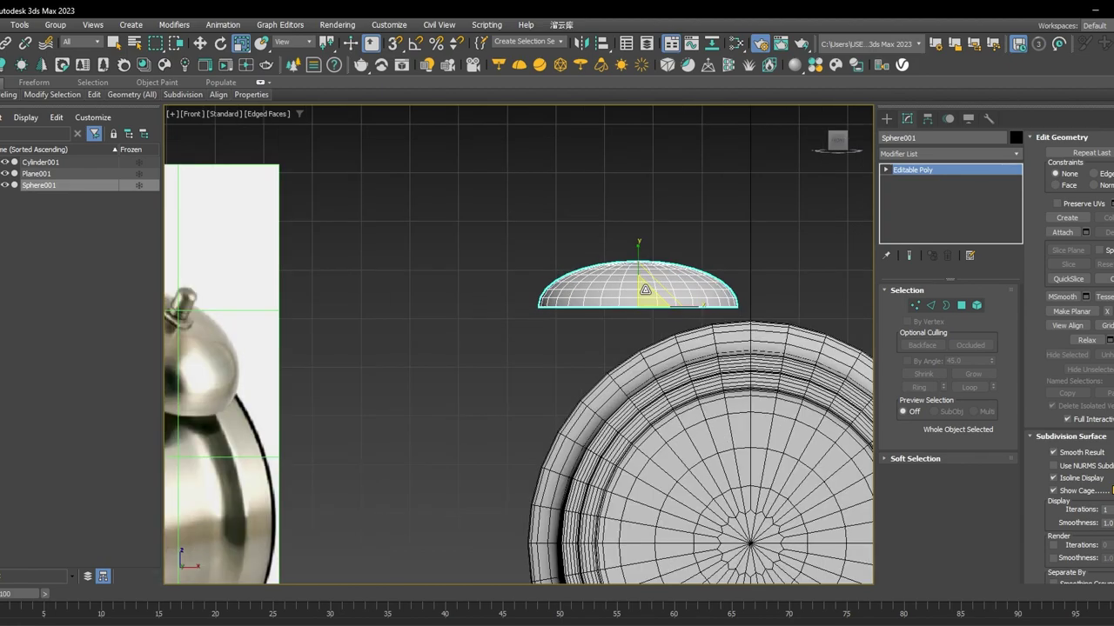
{"action": "middle_click_drag", "start_coordinate": [644, 288], "coordinate": [771, 273]}
{"action": "scroll", "coordinate": [698, 274], "scroll_direction": "down", "scroll_amount": 2}
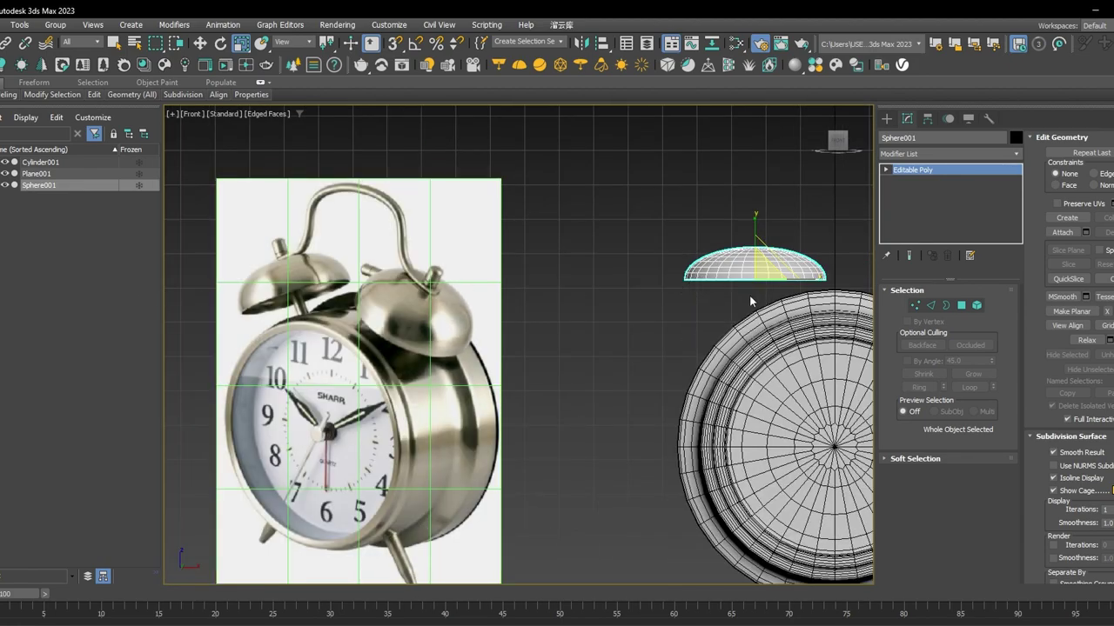
{"action": "middle_click_drag", "start_coordinate": [750, 301], "coordinate": [684, 297]}
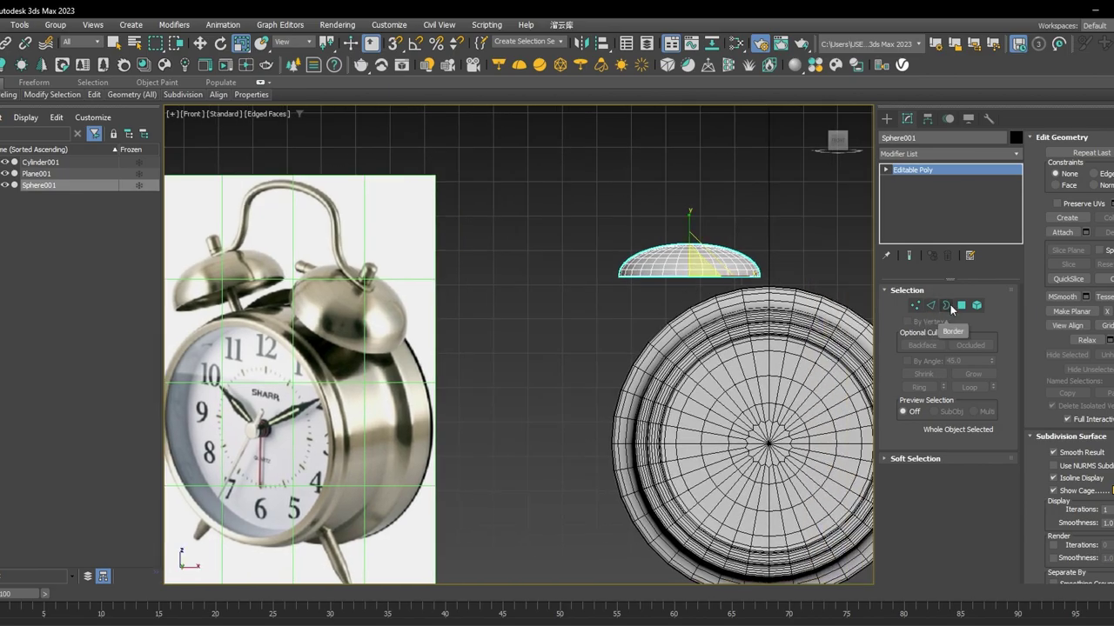
Select the dome's open bottom border and extrude it downward in Front view as a straight side wall.
{"action": "left_click", "coordinate": [945, 306]}
{"action": "scroll", "coordinate": [733, 277], "scroll_direction": "up", "scroll_amount": 2}
{"action": "left_click", "coordinate": [678, 274]}
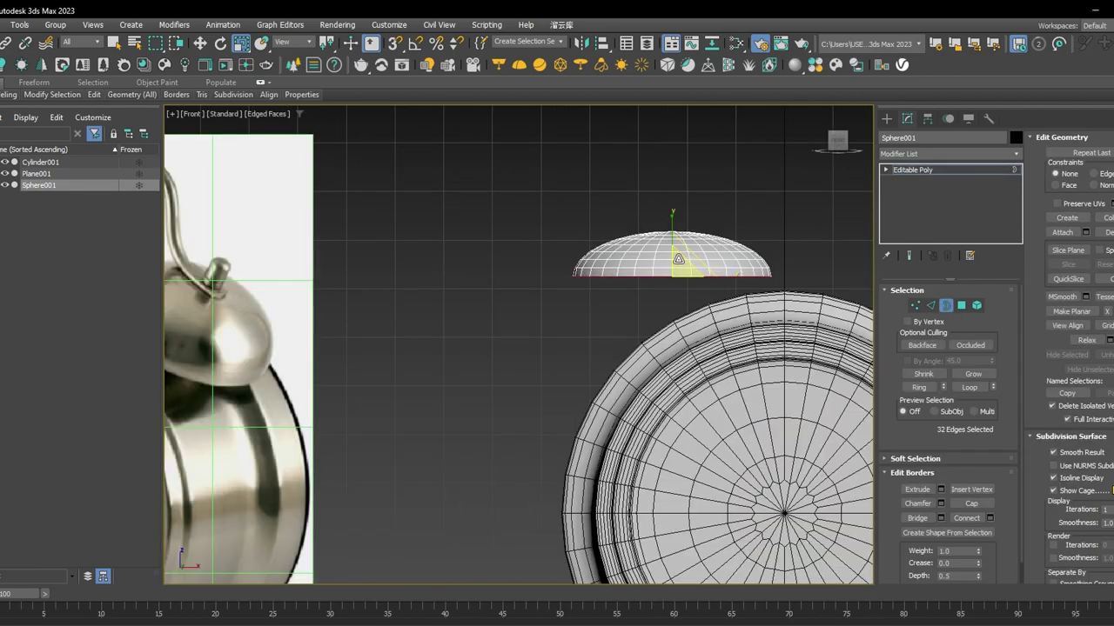
{"action": "middle_click_drag", "start_coordinate": [678, 283], "coordinate": [693, 259]}
{"action": "key", "text": "f"}
{"action": "key", "text": "z"}
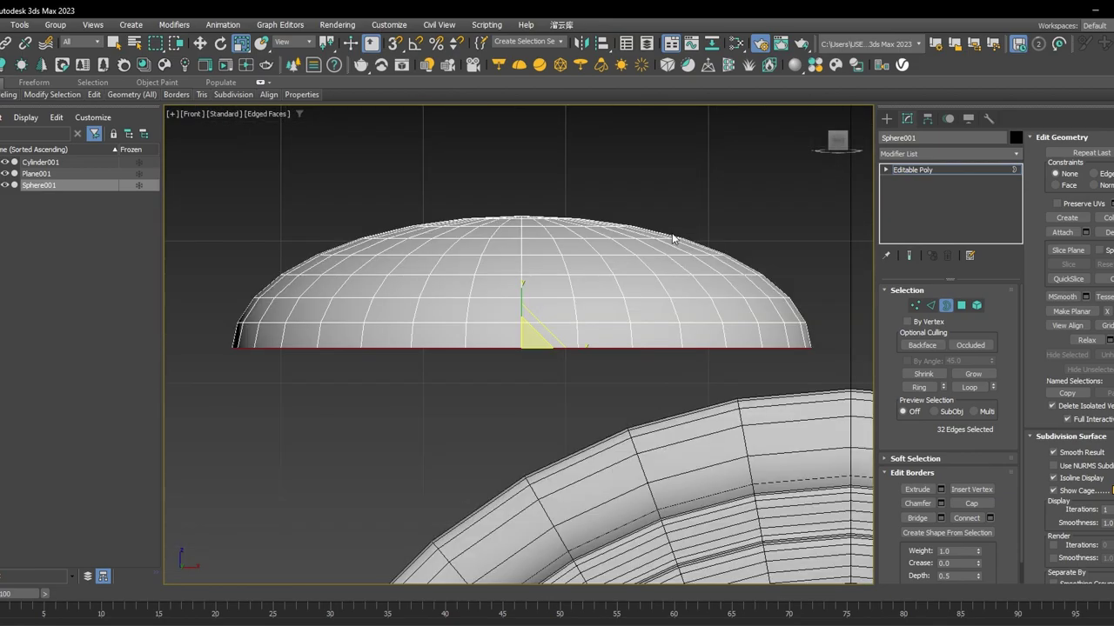
{"action": "scroll", "coordinate": [673, 238], "scroll_direction": "down", "scroll_amount": 4}
{"action": "scroll", "coordinate": [716, 266], "scroll_direction": "up", "scroll_amount": 2}
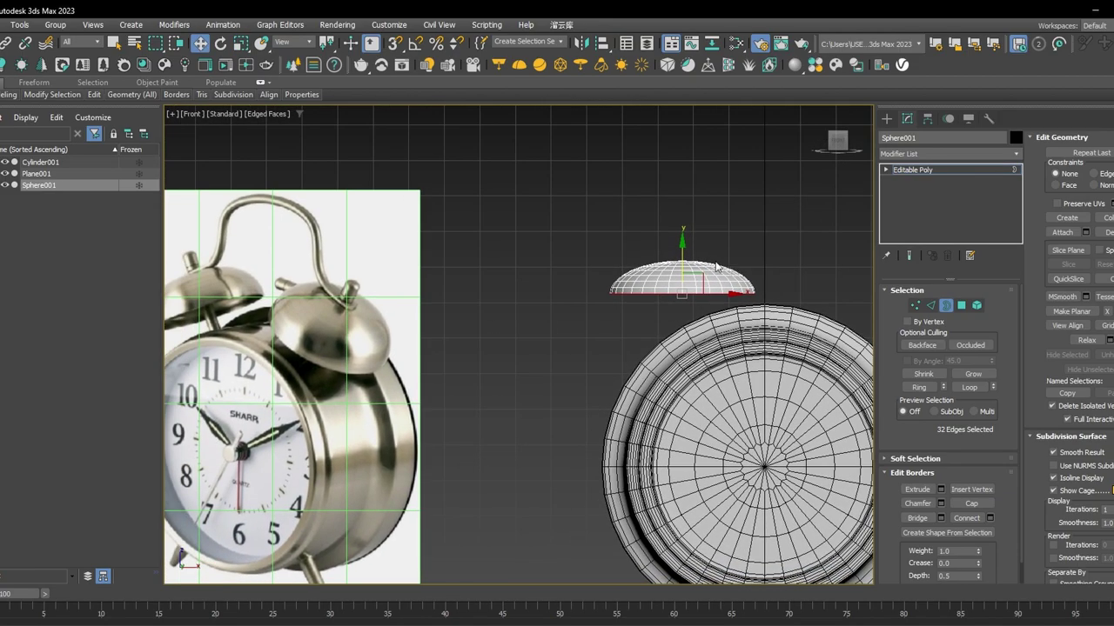
{"action": "left_click_drag", "start_coordinate": [683, 240], "coordinate": [677, 264]}
{"action": "scroll", "coordinate": [667, 275], "scroll_direction": "up", "scroll_amount": 3}
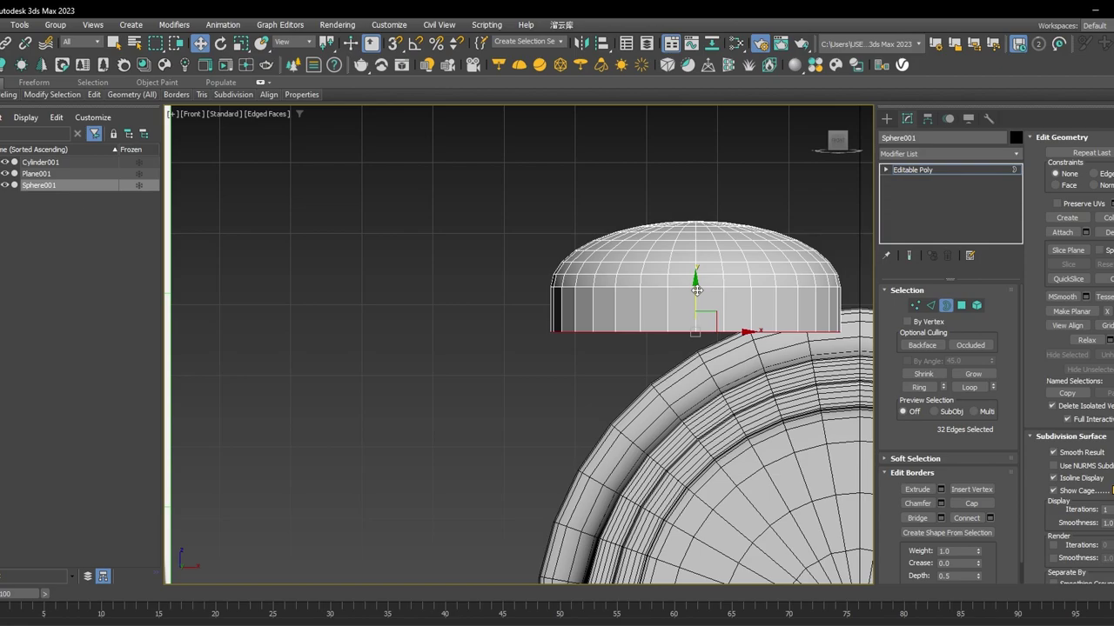
Try extruding a second narrow band below the dome's side wall, then undo it.
{"action": "left_click_drag", "start_coordinate": [696, 290], "coordinate": [697, 299]}
{"action": "scroll", "coordinate": [700, 287], "scroll_direction": "down", "scroll_amount": 5}
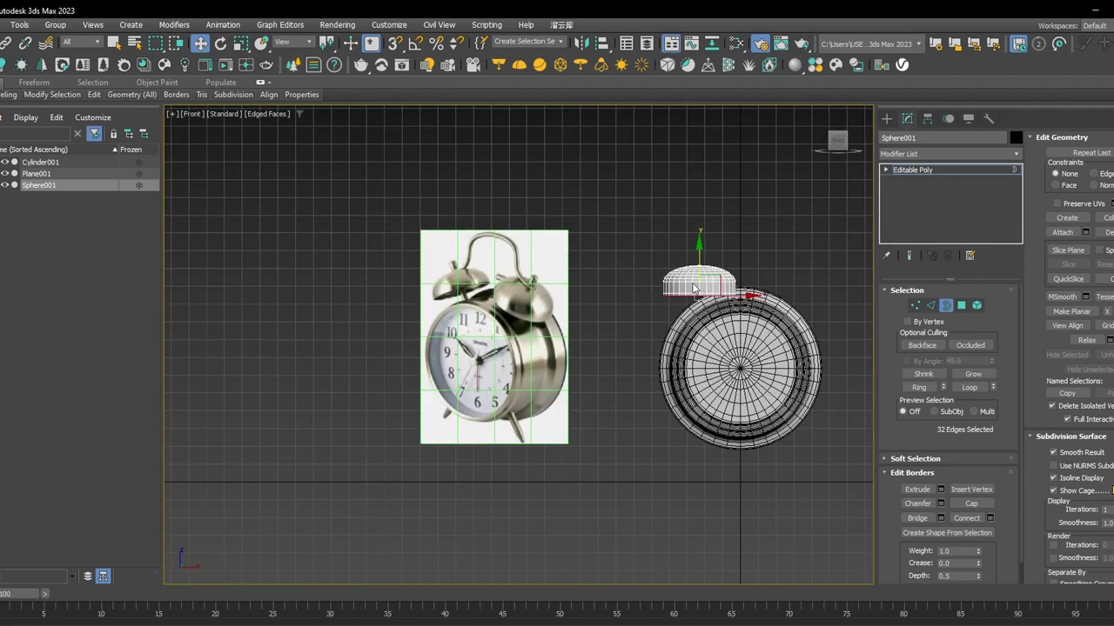
{"action": "scroll", "coordinate": [693, 287], "scroll_direction": "up", "scroll_amount": 3}
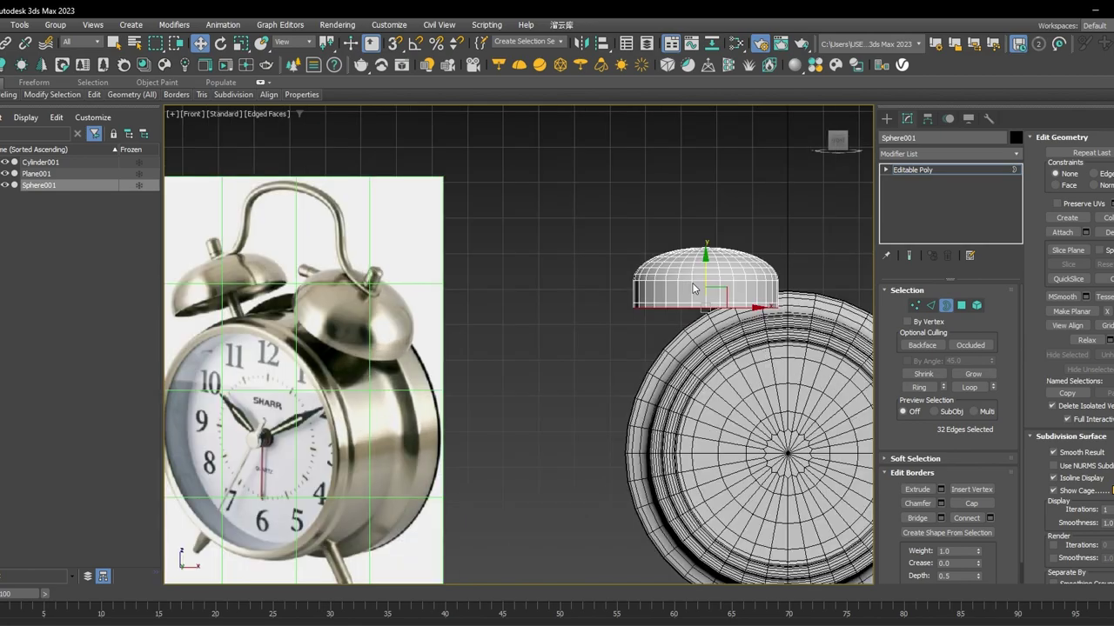
{"action": "scroll", "coordinate": [693, 288], "scroll_direction": "up", "scroll_amount": 5}
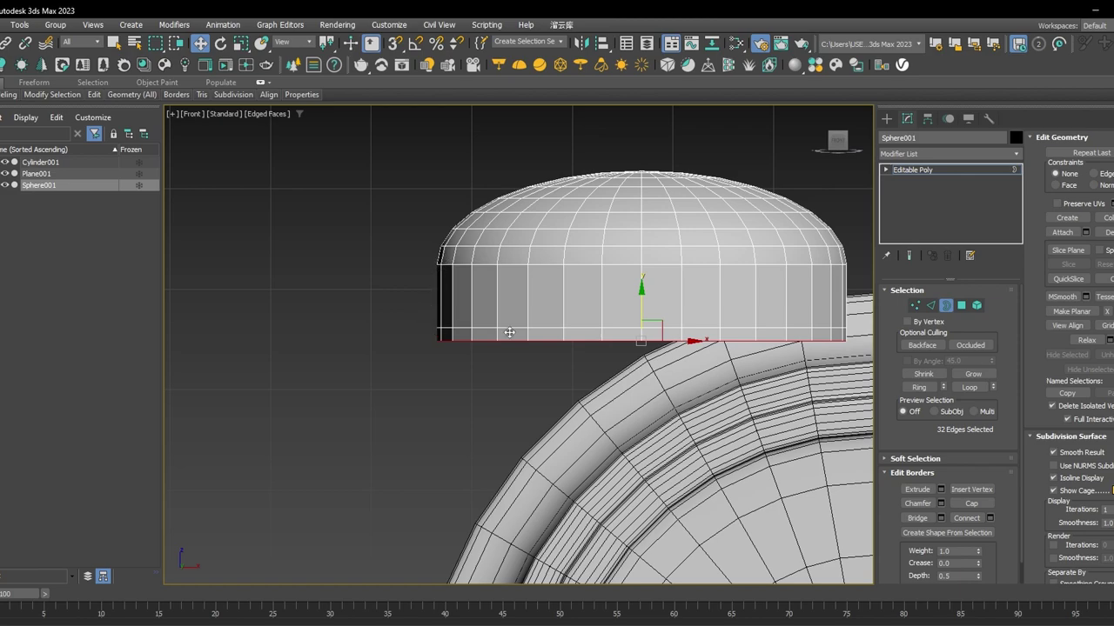
{"action": "left_click_drag", "start_coordinate": [509, 332], "coordinate": [510, 320]}
Scale the bottom border slightly outward and move it down to flare and lengthen the bell's side wall.
{"action": "key", "text": "r"}
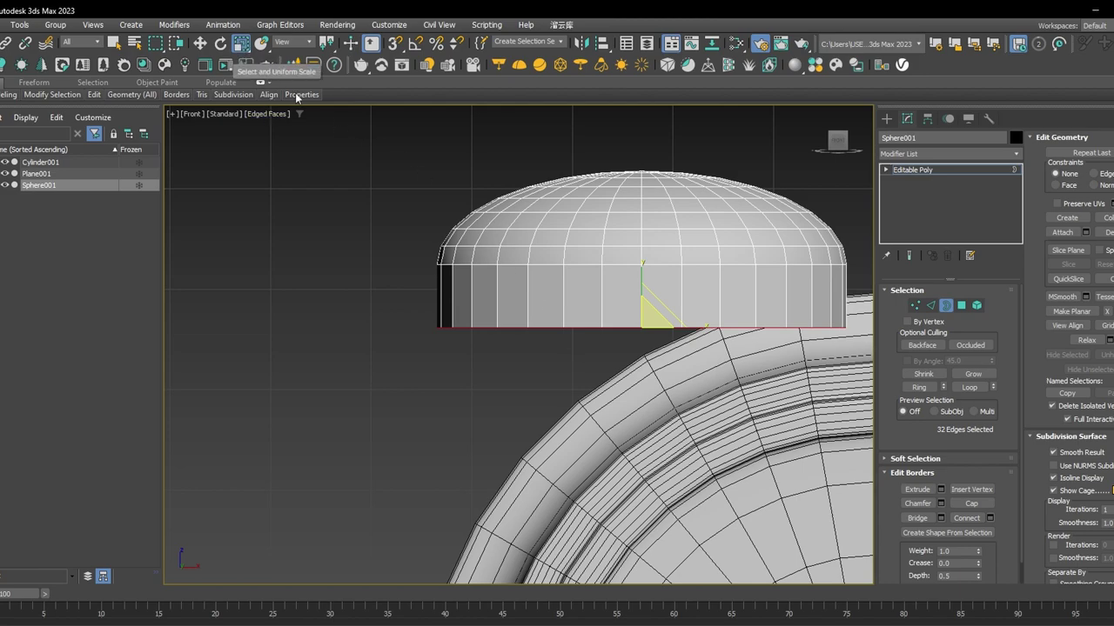
{"action": "left_click_drag", "start_coordinate": [651, 315], "coordinate": [658, 313]}
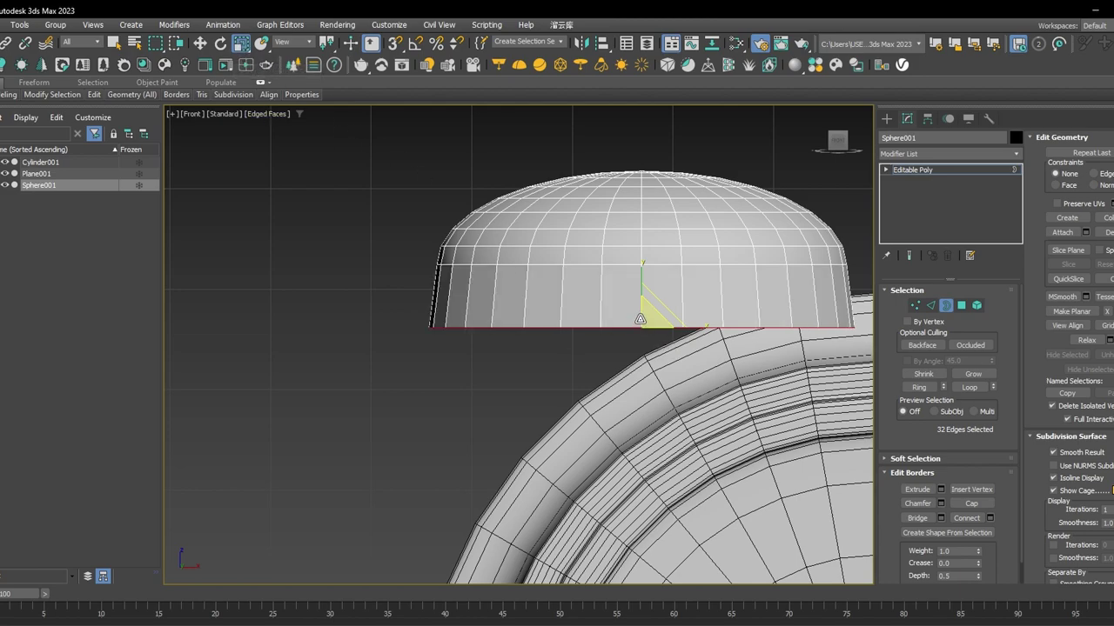
{"action": "key", "text": "w"}
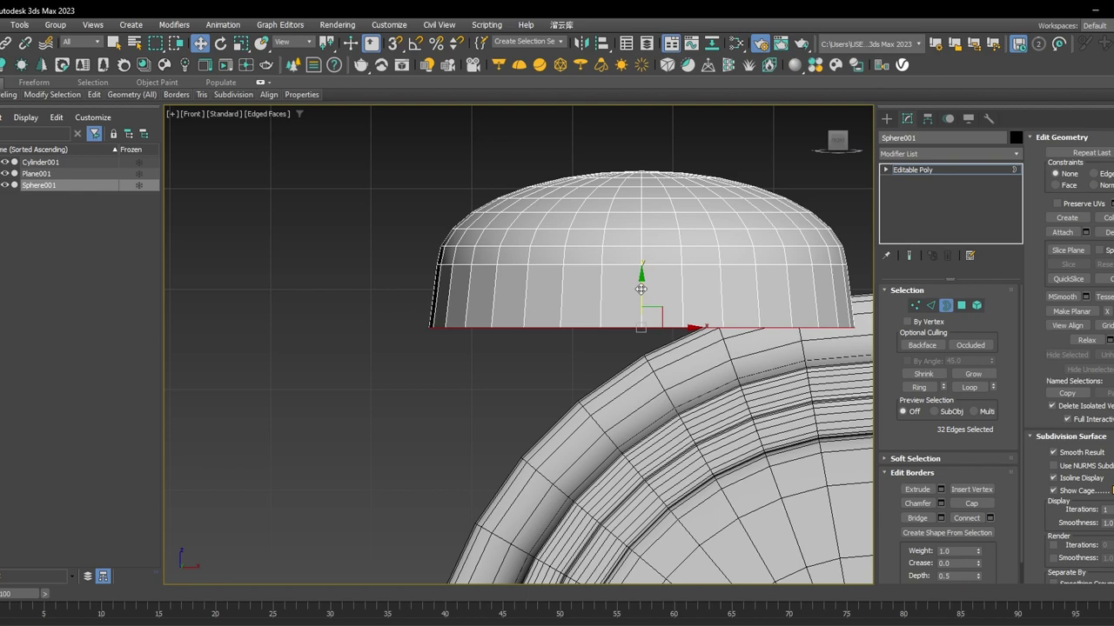
{"action": "left_click_drag", "start_coordinate": [640, 289], "coordinate": [639, 317]}
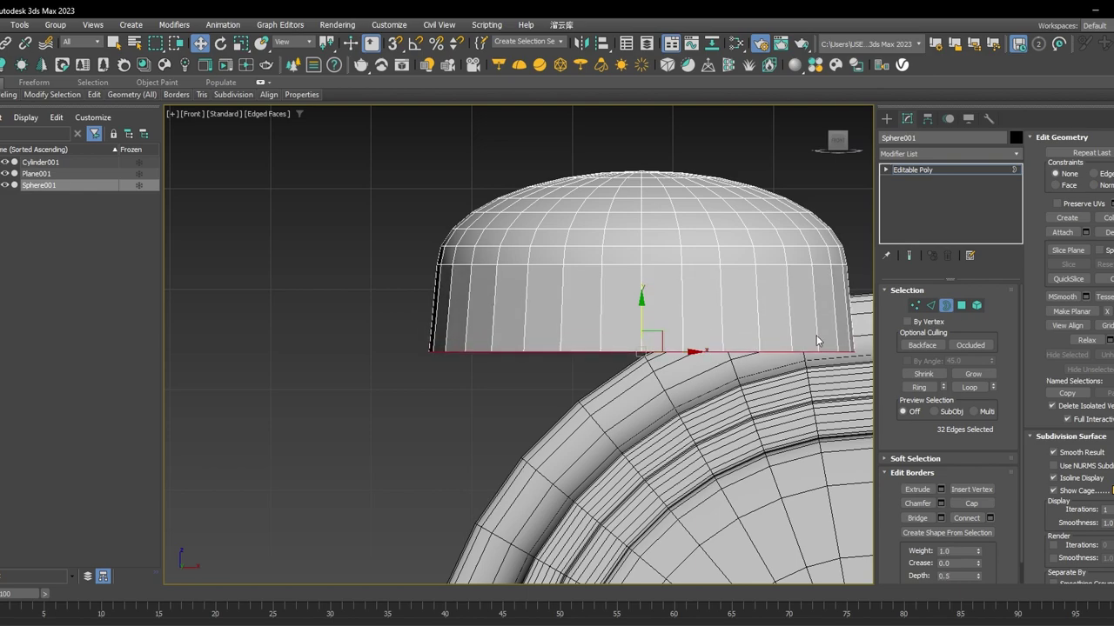
{"action": "left_click", "coordinate": [945, 305]}
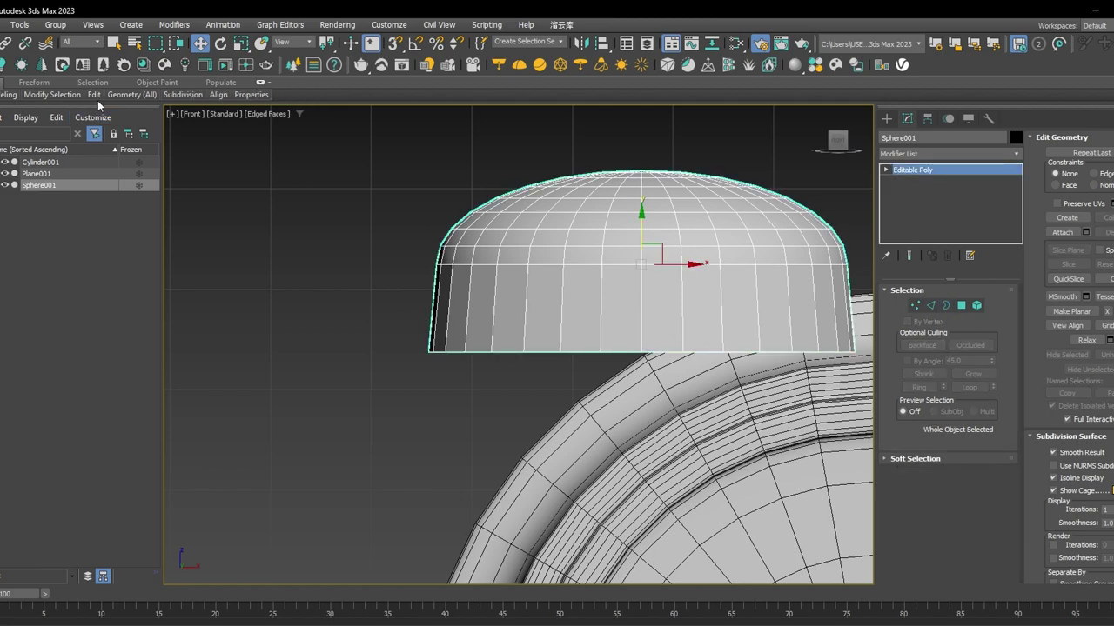
Insert a SwiftLoop edge loop just above the bell's open rim.
{"action": "mouse_move", "coordinate": [95, 98]}
{"action": "left_click", "coordinate": [68, 122]}
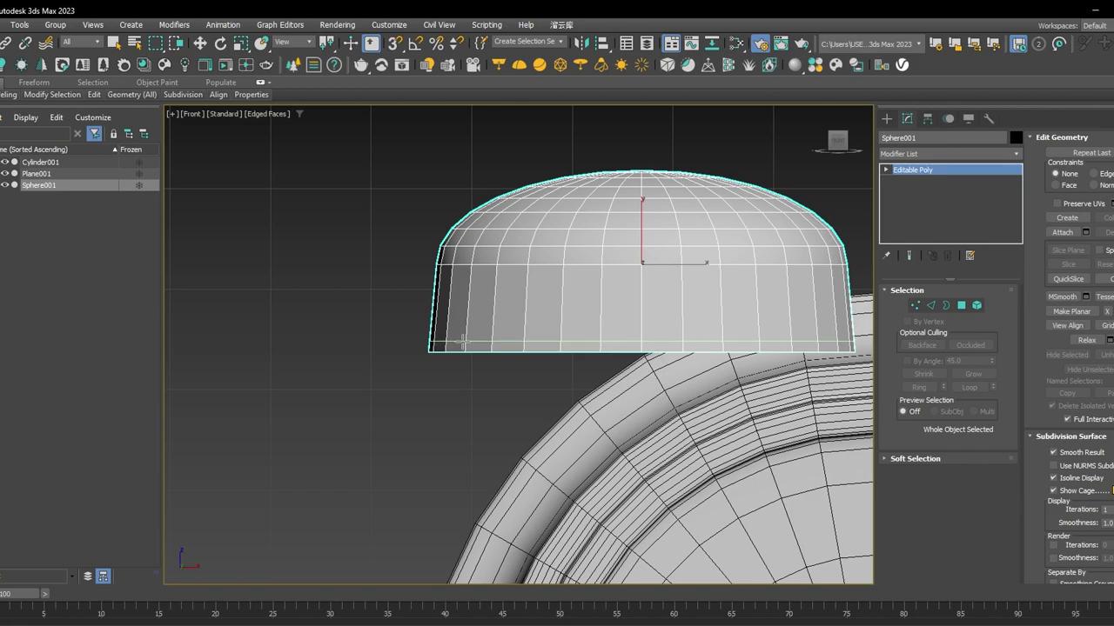
{"action": "key", "text": "w"}
Compare the bell's proportions and placement on the clock body with the reference image in Front view.
{"action": "scroll", "coordinate": [555, 234], "scroll_direction": "down", "scroll_amount": 5}
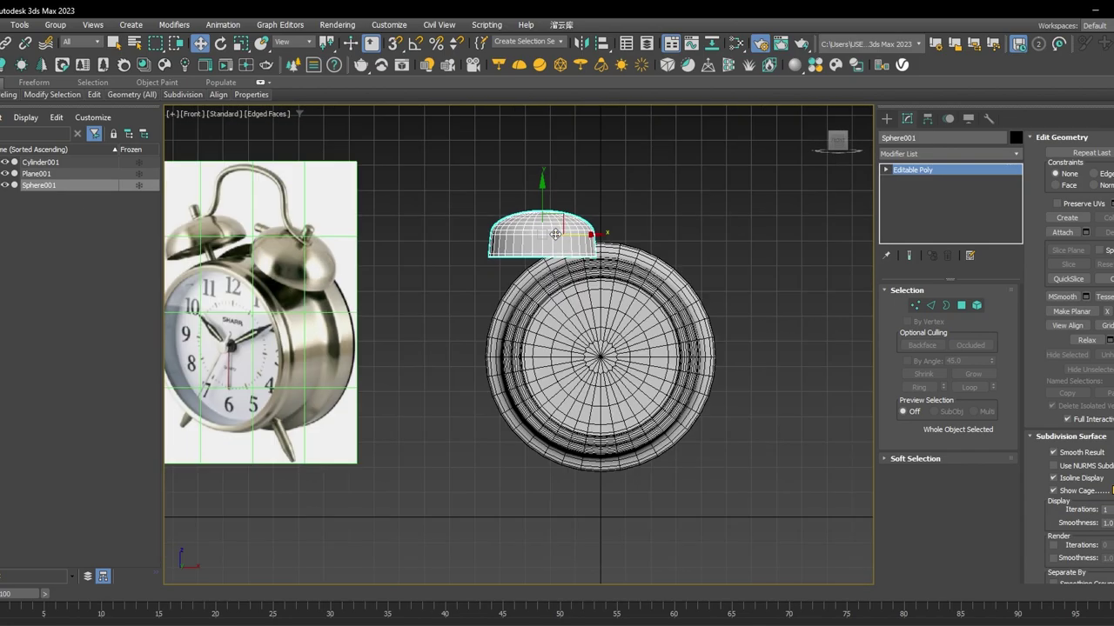
{"action": "scroll", "coordinate": [556, 237], "scroll_direction": "down", "scroll_amount": 3}
{"action": "scroll", "coordinate": [561, 239], "scroll_direction": "up", "scroll_amount": 6}
{"action": "scroll", "coordinate": [585, 280], "scroll_direction": "down", "scroll_amount": 6}
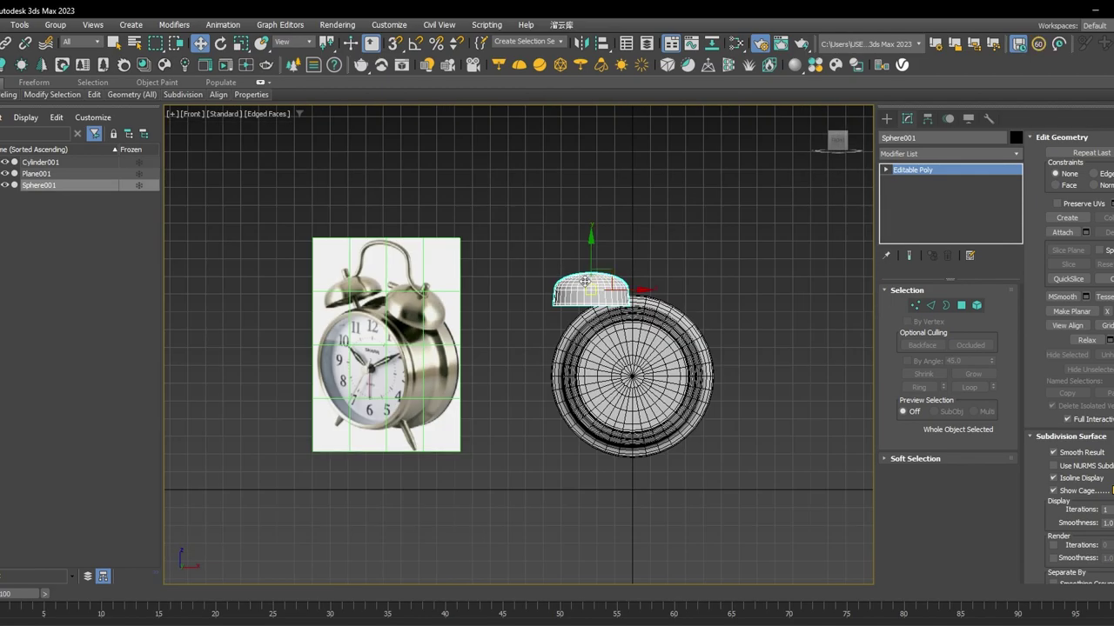
{"action": "middle_click_drag", "start_coordinate": [585, 281], "coordinate": [616, 288]}
{"action": "scroll", "coordinate": [621, 289], "scroll_direction": "up", "scroll_amount": 2}
{"action": "mouse_move", "coordinate": [682, 353]}
{"action": "middle_mouse_down", "text": "alt"}
{"action": "mouse_move", "coordinate": [621, 395]}
{"action": "mouse_move", "coordinate": [623, 435]}
{"action": "mouse_move", "coordinate": [695, 461]}
{"action": "mouse_move", "coordinate": [740, 343]}
{"action": "mouse_move", "coordinate": [683, 351]}
{"action": "middle_mouse_up", "text": "alt"}
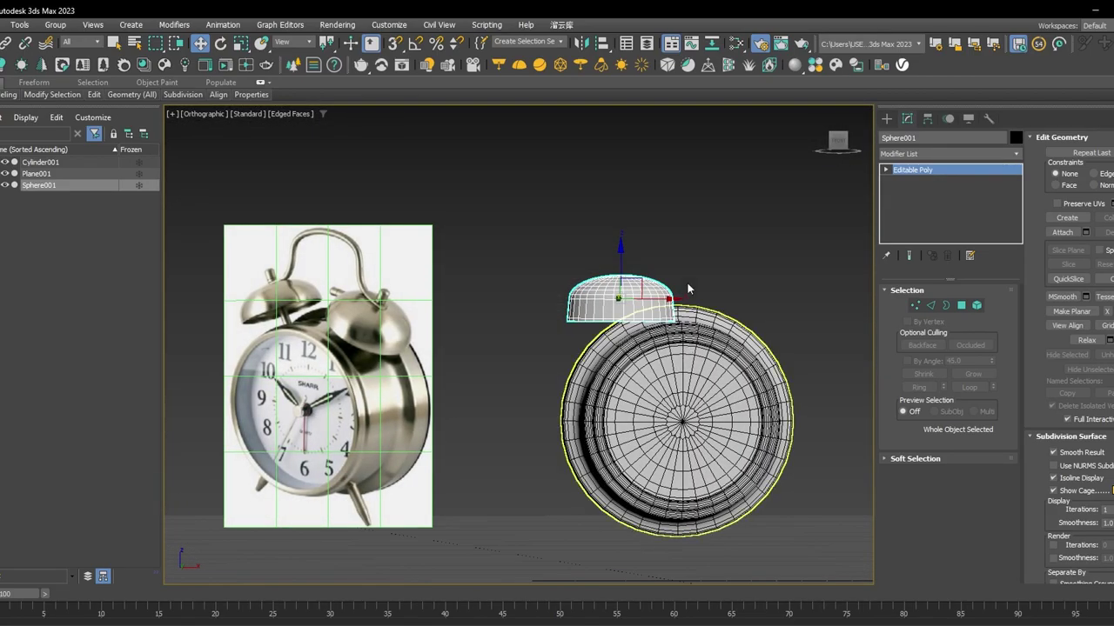
{"action": "key", "text": "f"}
{"action": "key", "text": "z"}
{"action": "scroll", "coordinate": [674, 265], "scroll_direction": "down", "scroll_amount": 5}
{"action": "middle_click_drag", "start_coordinate": [534, 328], "coordinate": [538, 303]}
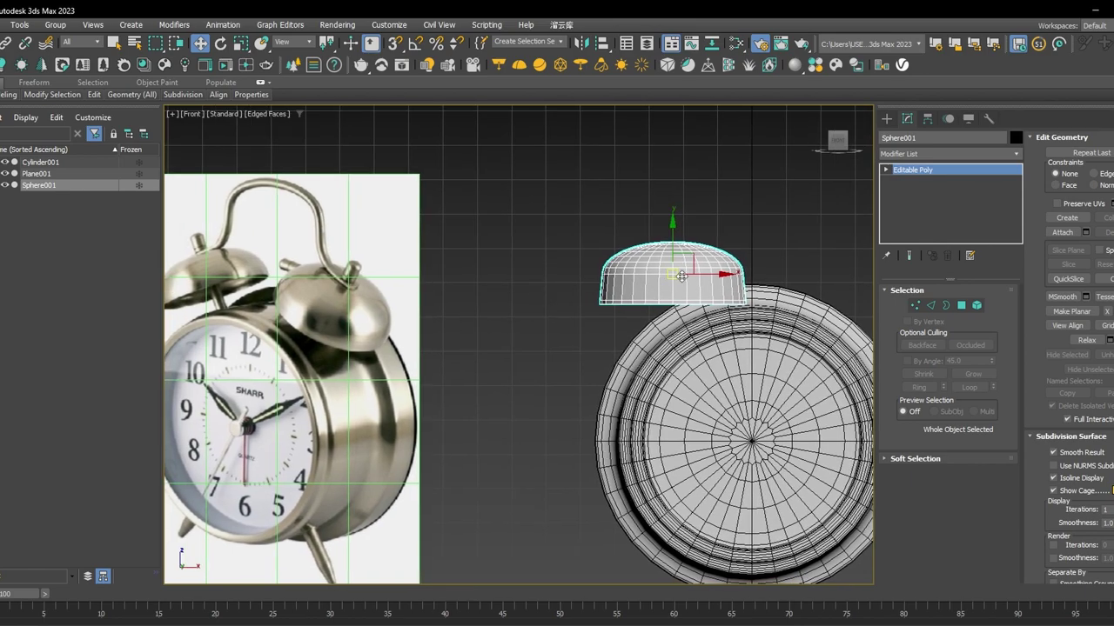
Try tilting the bell in Front view, undo the rotation, and examine the angle and stem of the reference bells.
{"action": "key", "text": "e"}
{"action": "left_click_drag", "start_coordinate": [702, 240], "coordinate": [674, 221]}
{"action": "key", "text": "ctrl+z"}
{"action": "middle_click_drag", "start_coordinate": [550, 313], "coordinate": [676, 319]}
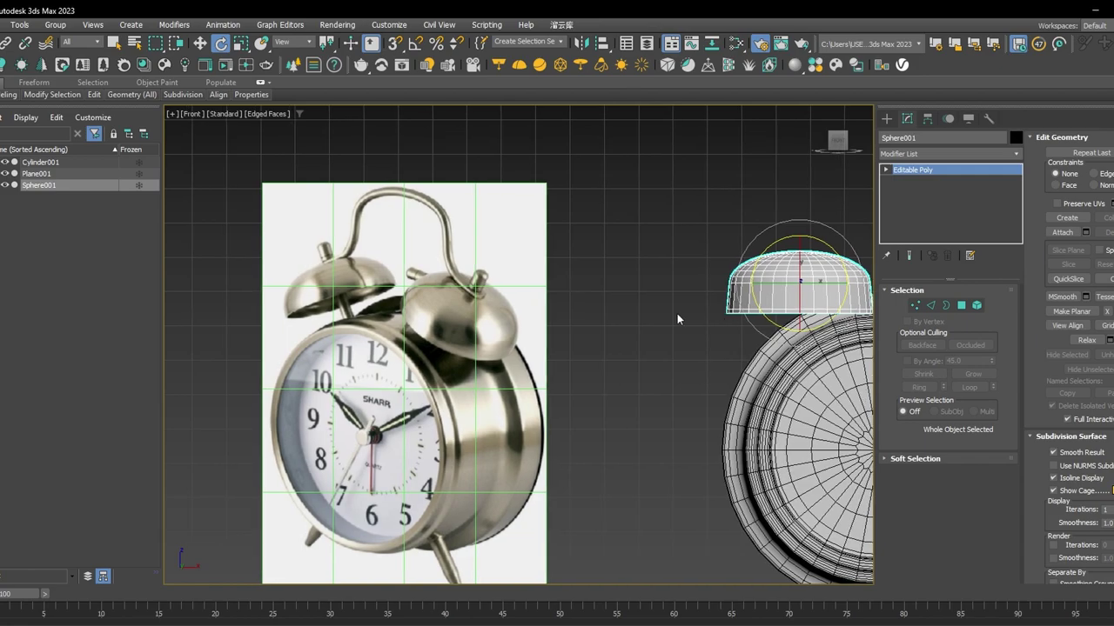
{"action": "scroll", "coordinate": [326, 294], "scroll_direction": "up", "scroll_amount": 3}
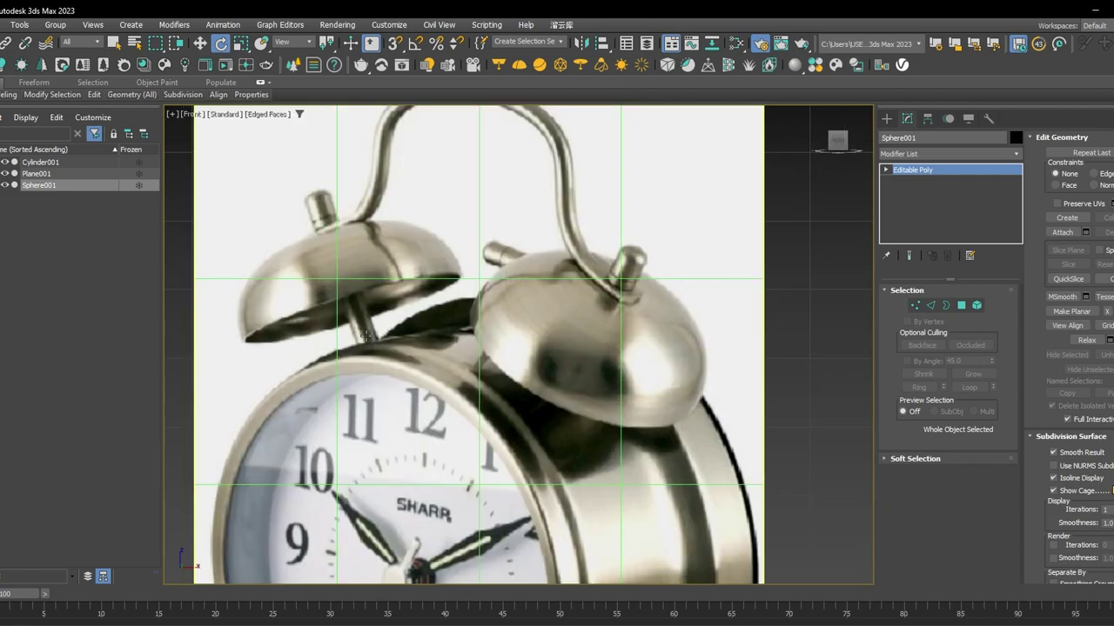
Create a cylinder of radius about 2.49 and height about 15.84 centred on the bell in Top view for the bell's stem.
{"action": "scroll", "coordinate": [672, 317], "scroll_direction": "down", "scroll_amount": 8}
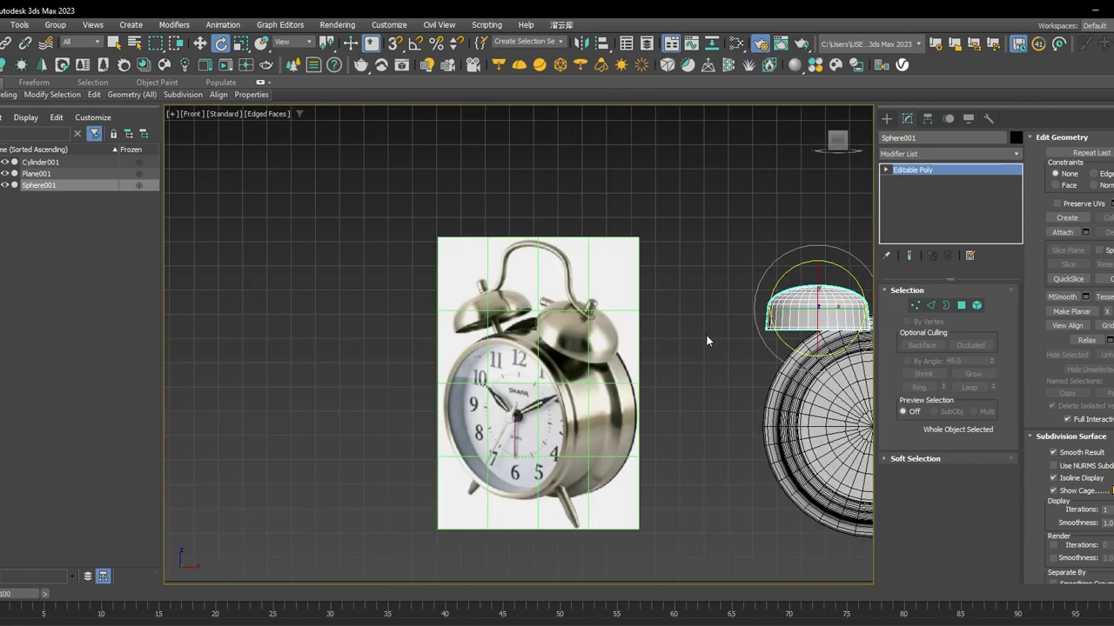
{"action": "scroll", "coordinate": [668, 315], "scroll_direction": "down", "scroll_amount": 1}
{"action": "scroll", "coordinate": [717, 296], "scroll_direction": "up", "scroll_amount": 4}
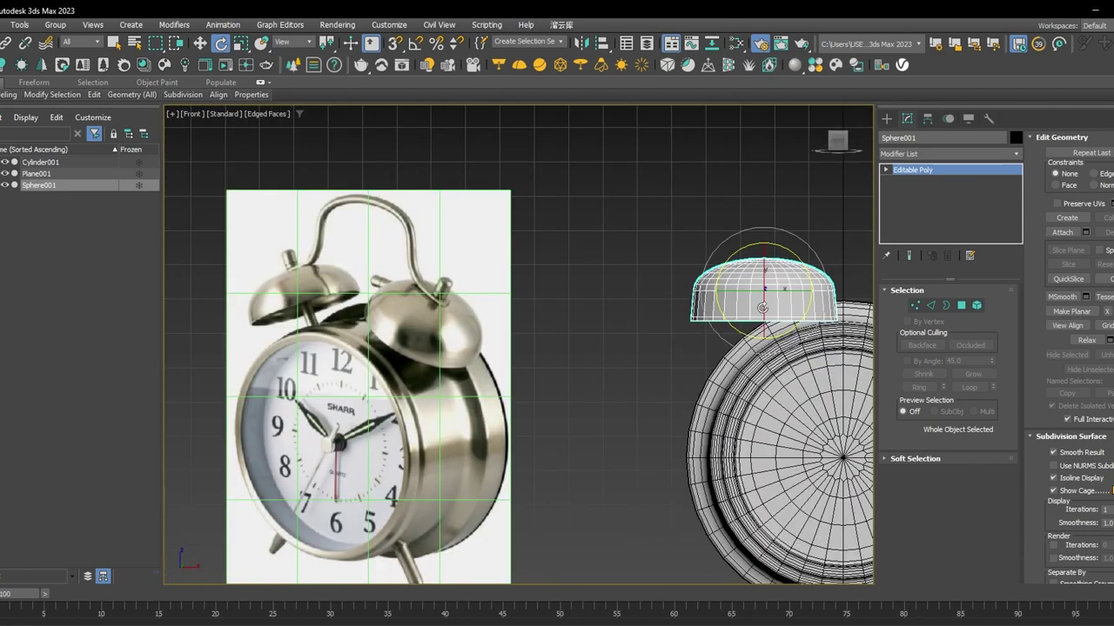
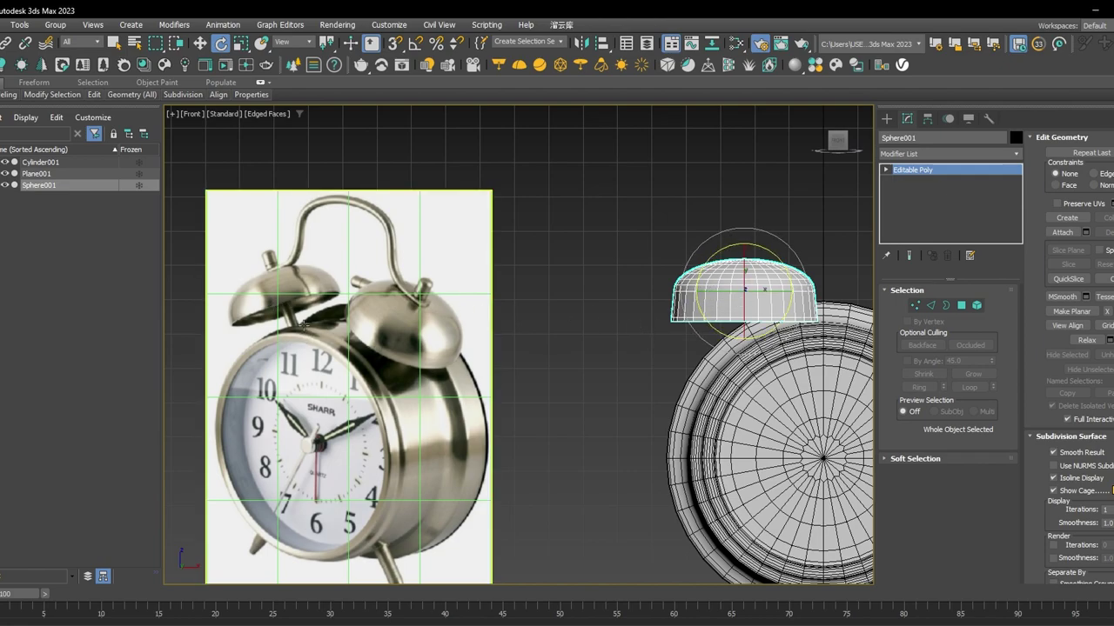
{"action": "middle_click_drag", "start_coordinate": [695, 254], "coordinate": [638, 253]}
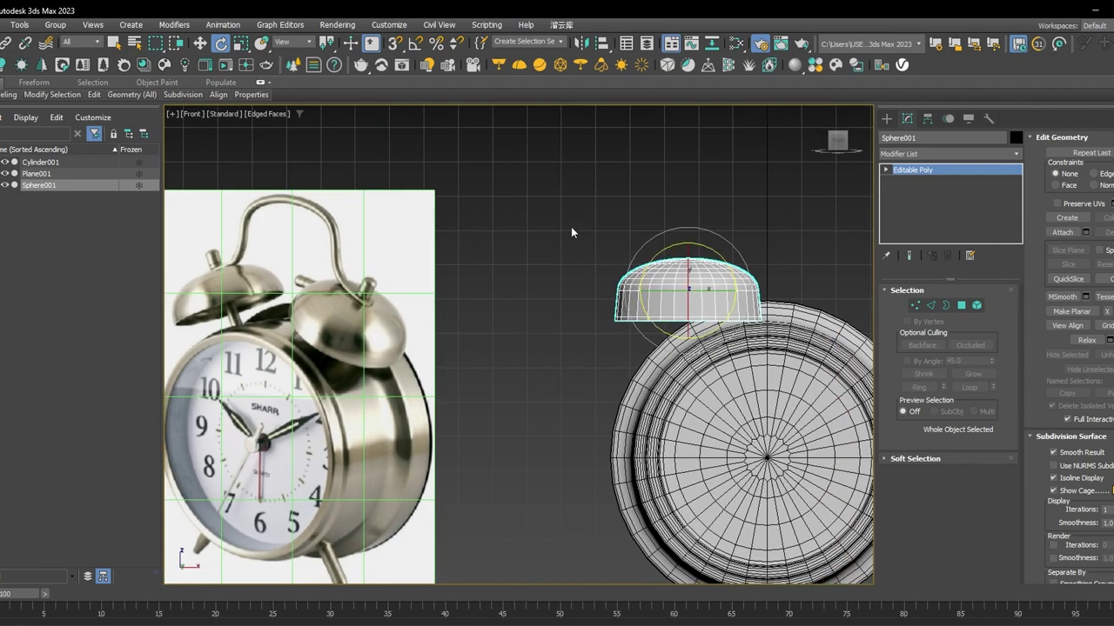
{"action": "key", "text": "t"}
{"action": "key", "text": "z"}
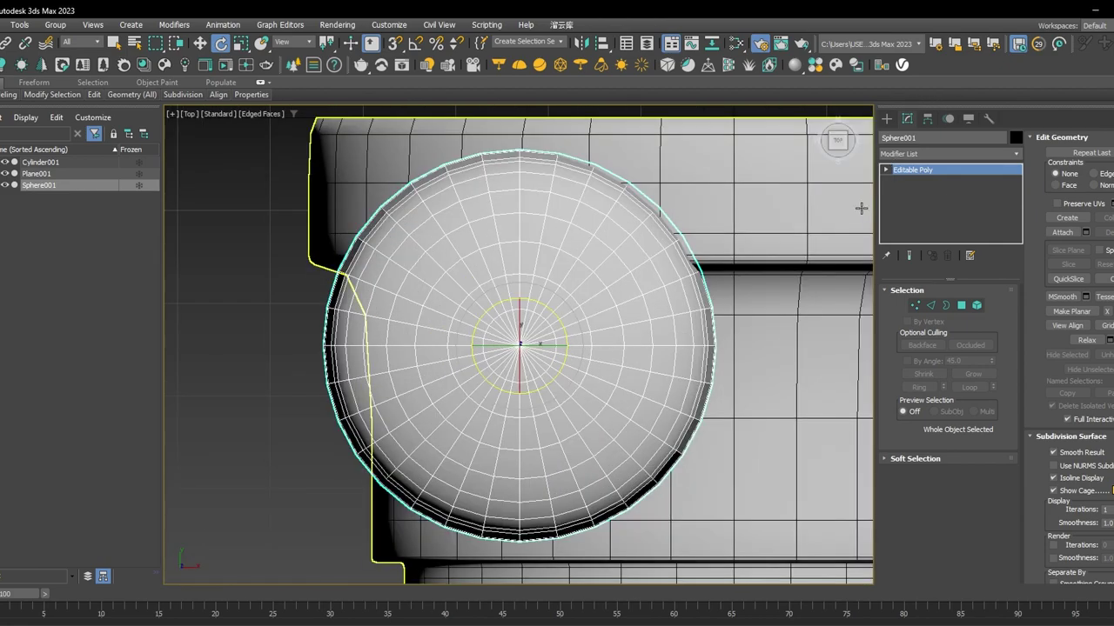
{"action": "left_click", "coordinate": [887, 118]}
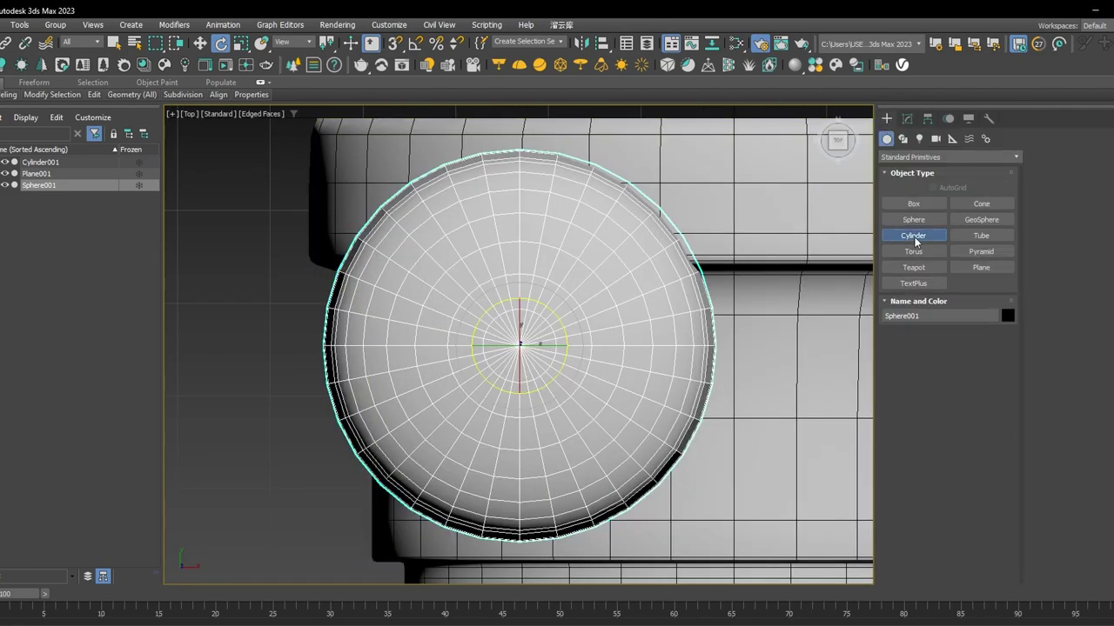
{"action": "left_click", "coordinate": [913, 235]}
{"action": "key", "text": "f"}
{"action": "scroll", "coordinate": [696, 287], "scroll_direction": "up", "scroll_amount": 5}
{"action": "scroll", "coordinate": [304, 378], "scroll_direction": "down", "scroll_amount": 4}
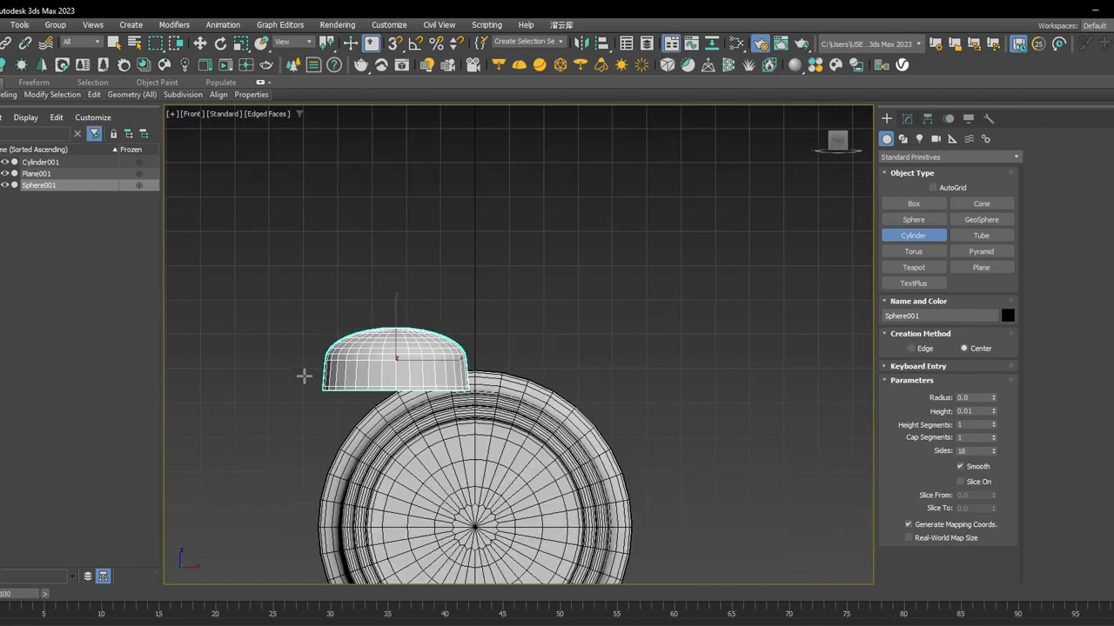
{"action": "middle_click_drag", "start_coordinate": [303, 378], "coordinate": [726, 308]}
{"action": "scroll", "coordinate": [348, 314], "scroll_direction": "up", "scroll_amount": 3}
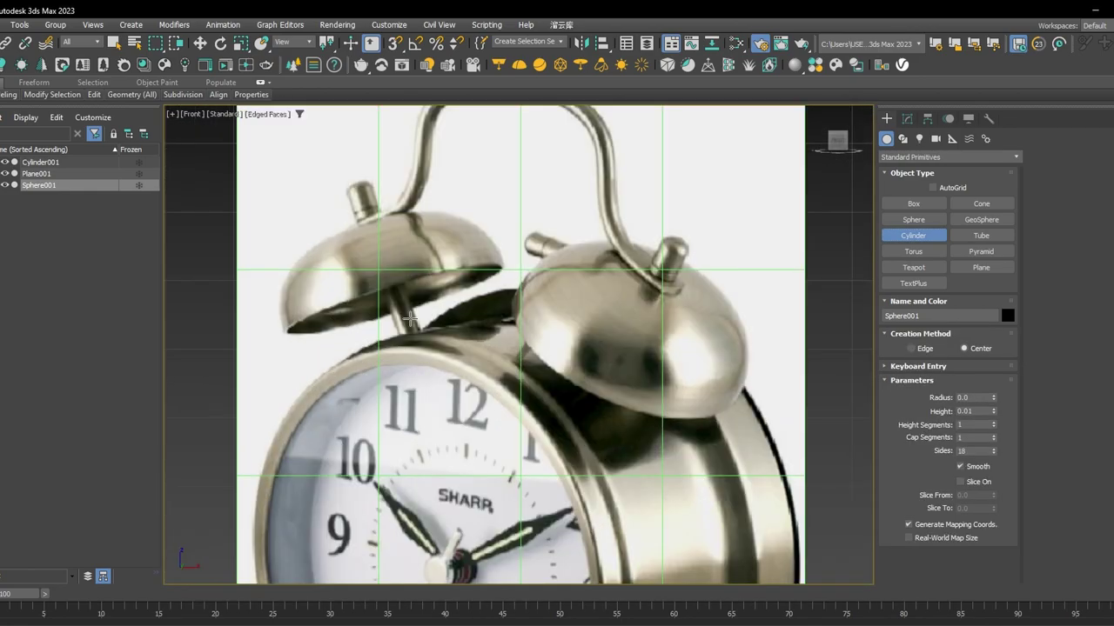
{"action": "scroll", "coordinate": [623, 271], "scroll_direction": "down", "scroll_amount": 2}
{"action": "scroll", "coordinate": [550, 290], "scroll_direction": "down", "scroll_amount": 4}
{"action": "key", "text": "t"}
{"action": "key", "text": "z"}
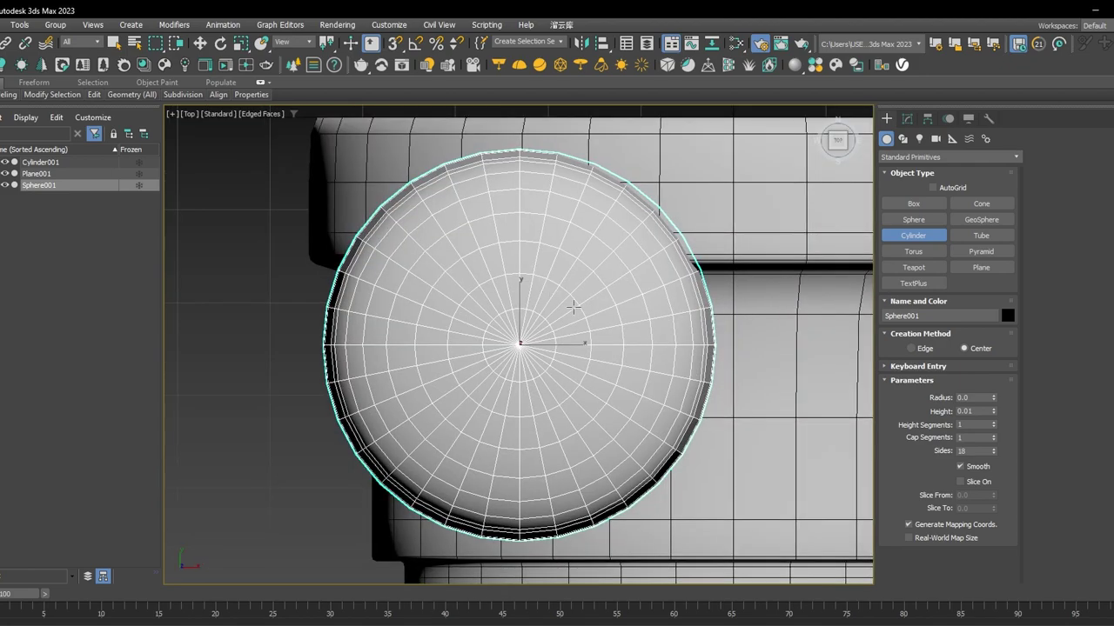
{"action": "scroll", "coordinate": [542, 348], "scroll_direction": "up", "scroll_amount": 2}
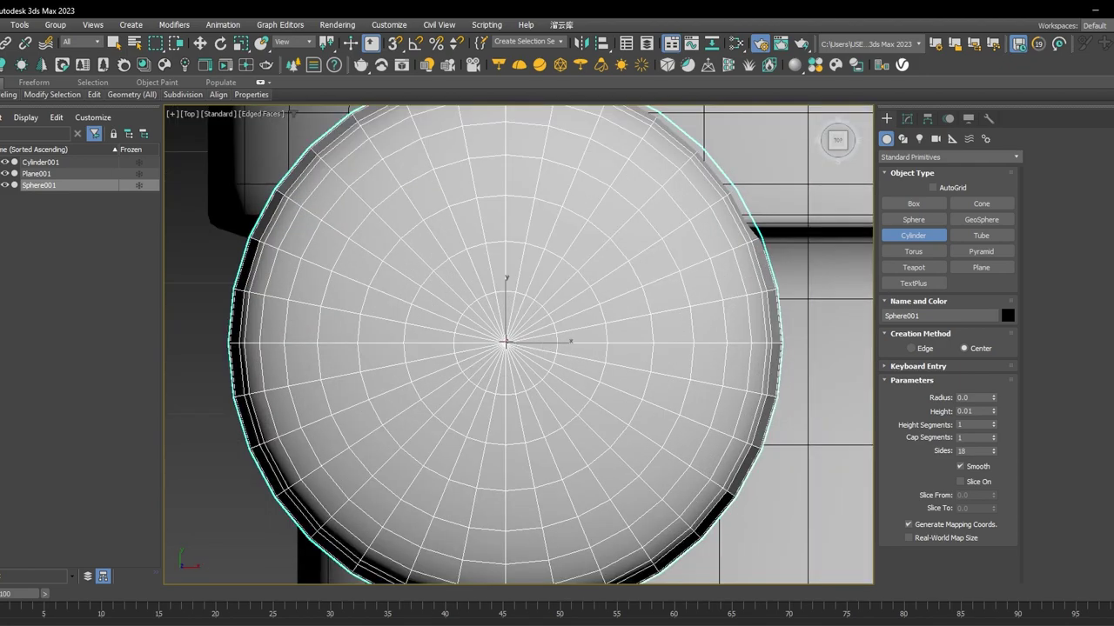
{"action": "key", "text": "F3"}
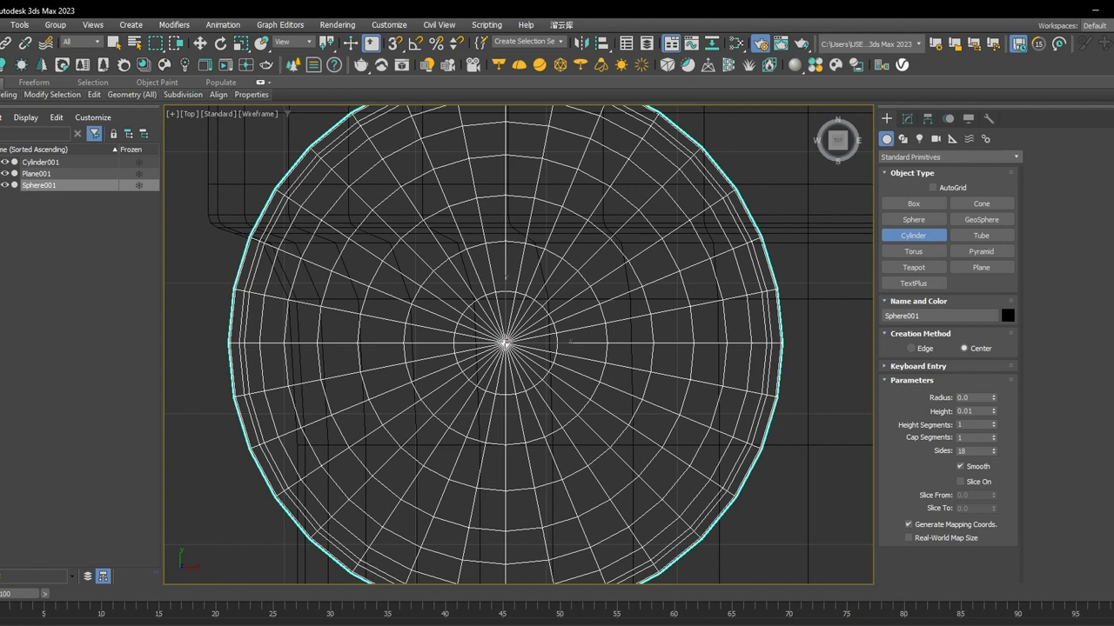
{"action": "left_click_drag", "start_coordinate": [504, 342], "coordinate": [528, 320]}
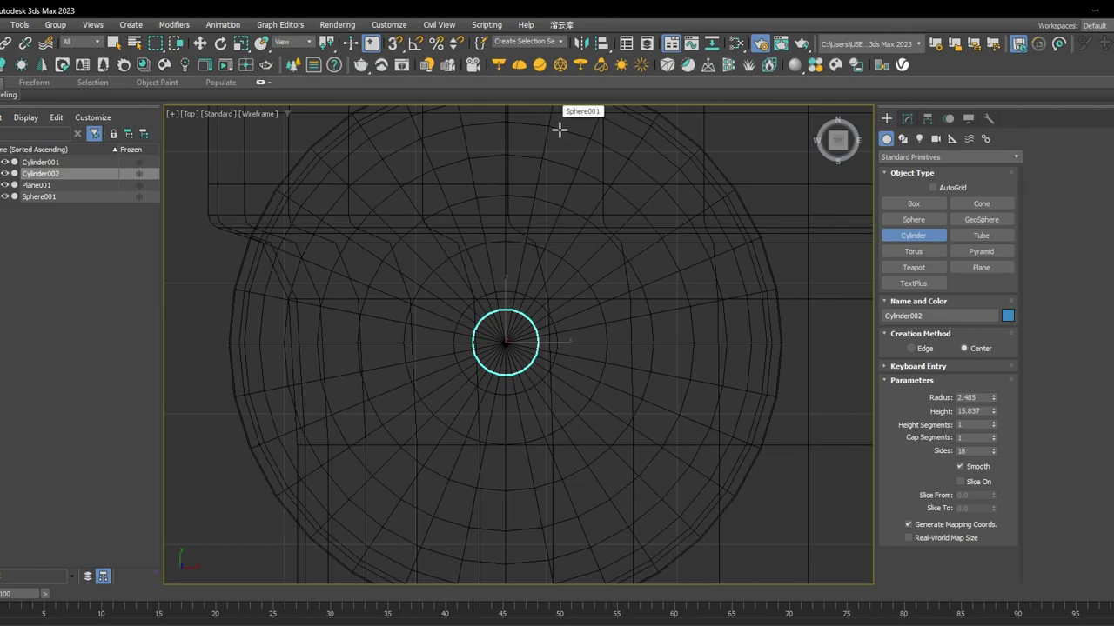
Move the stem cylinder up in Perspective view so it joins the underside of the bell to the clock body.
{"action": "key", "text": "e"}
{"action": "scroll", "coordinate": [572, 177], "scroll_direction": "down", "scroll_amount": 8}
{"action": "mouse_move", "coordinate": [619, 243]}
{"action": "middle_mouse_down"}
{"action": "mouse_move", "coordinate": [618, 357]}
{"action": "mouse_move", "coordinate": [632, 306]}
{"action": "mouse_move", "coordinate": [624, 286]}
{"action": "mouse_move", "coordinate": [669, 360]}
{"action": "mouse_move", "coordinate": [646, 343]}
{"action": "mouse_move", "coordinate": [647, 396]}
{"action": "mouse_move", "coordinate": [636, 392]}
{"action": "middle_mouse_up"}
{"action": "key", "text": "p"}
{"action": "key", "text": "F3"}
{"action": "scroll", "coordinate": [607, 291], "scroll_direction": "down", "scroll_amount": 4}
{"action": "scroll", "coordinate": [624, 287], "scroll_direction": "down", "scroll_amount": 8}
{"action": "scroll", "coordinate": [647, 344], "scroll_direction": "down", "scroll_amount": 2}
{"action": "key", "text": "w"}
{"action": "left_click_drag", "start_coordinate": [619, 409], "coordinate": [619, 247]}
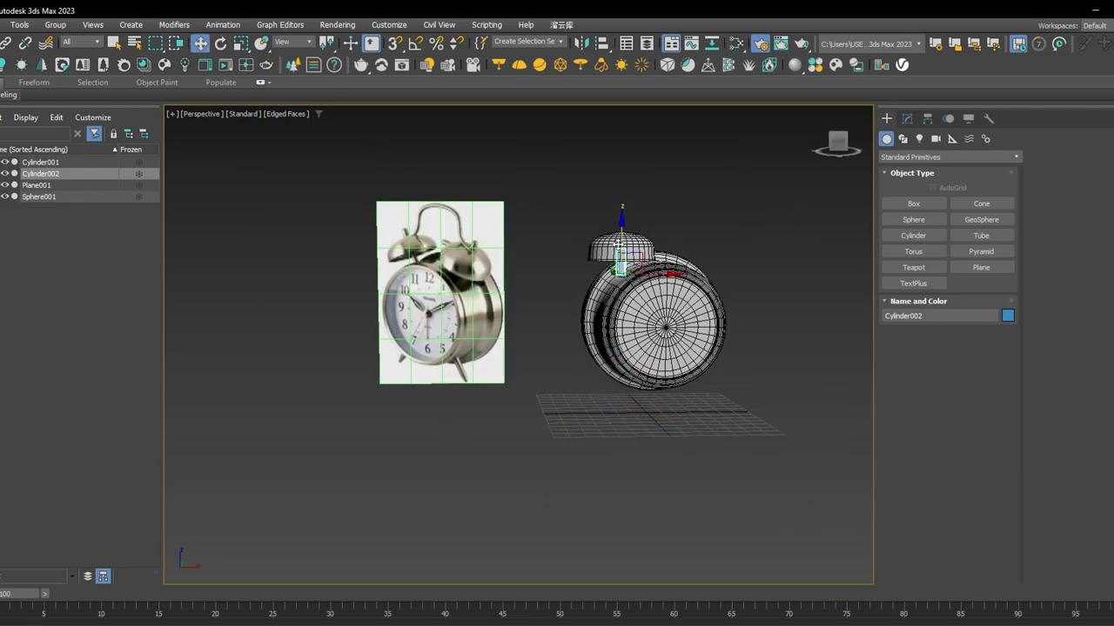
Set the stem cylinder's radius to 1.64 and its height to about 32.465 so it passes through the bell.
{"action": "scroll", "coordinate": [619, 247], "scroll_direction": "up", "scroll_amount": 6}
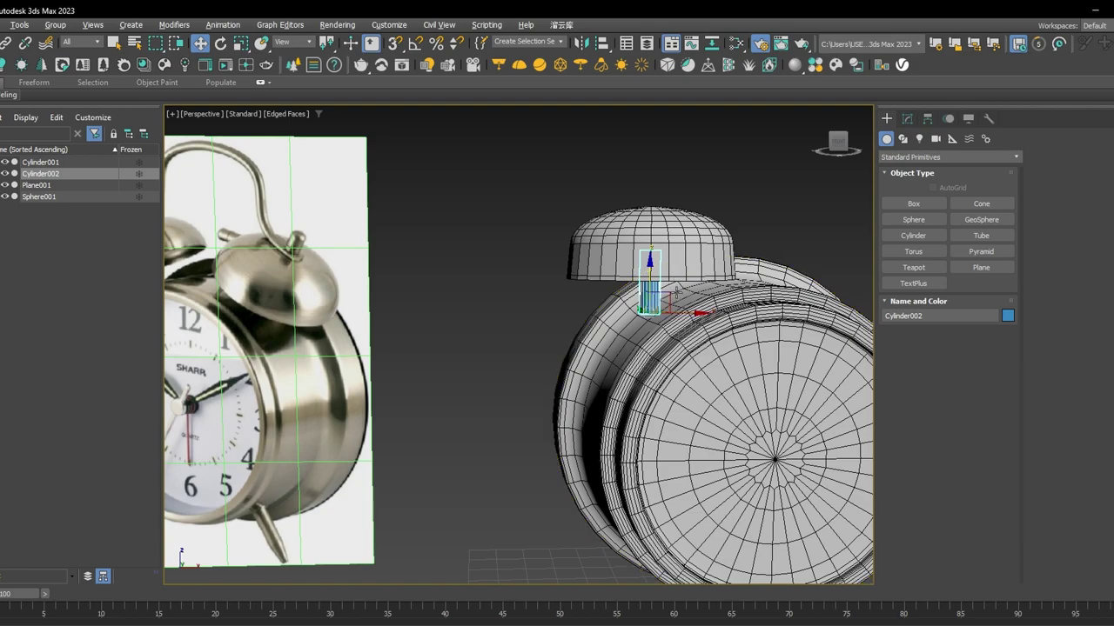
{"action": "middle_click_drag", "start_coordinate": [676, 292], "coordinate": [678, 271], "text": "alt"}
{"action": "left_click", "coordinate": [906, 119]}
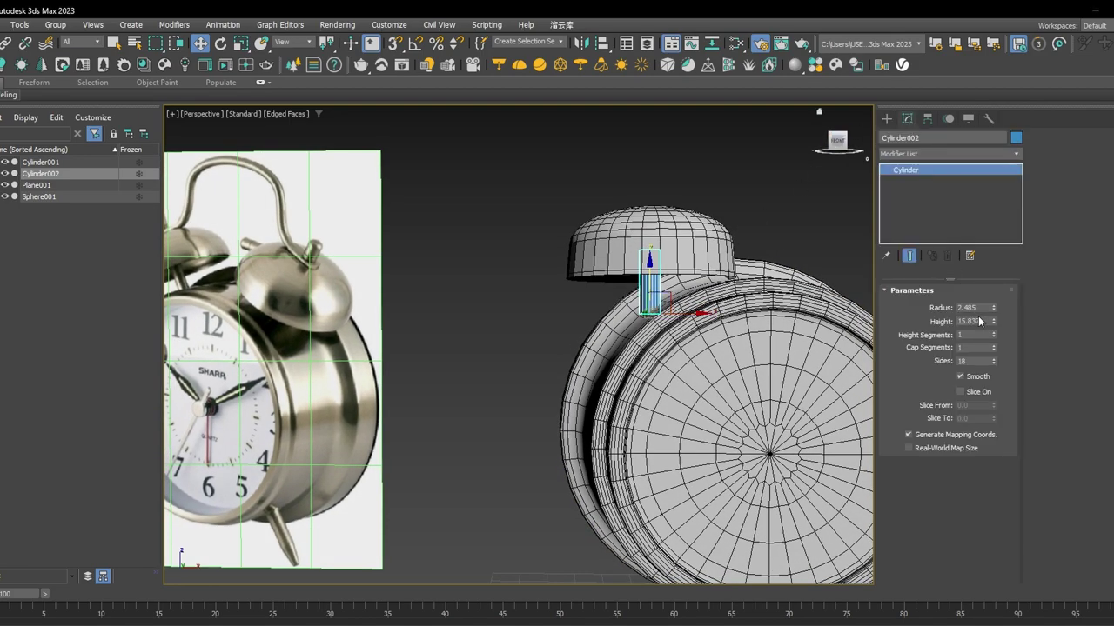
{"action": "left_click_drag", "start_coordinate": [995, 313], "coordinate": [991, 327]}
{"action": "middle_click_drag", "start_coordinate": [589, 345], "coordinate": [665, 375]}
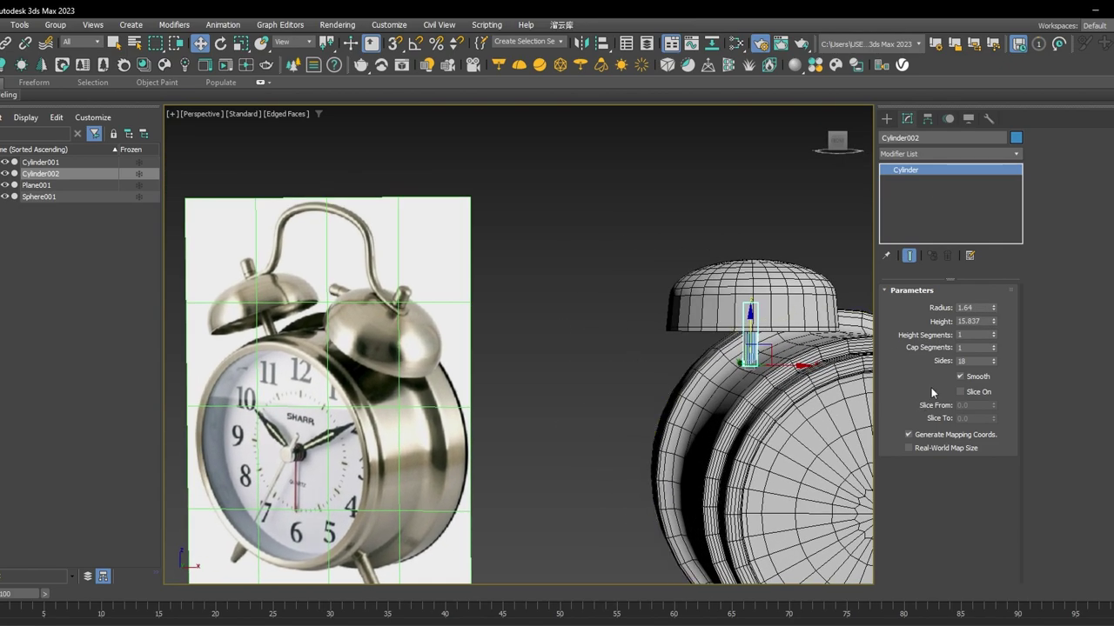
{"action": "left_click_drag", "start_coordinate": [994, 322], "coordinate": [984, 254]}
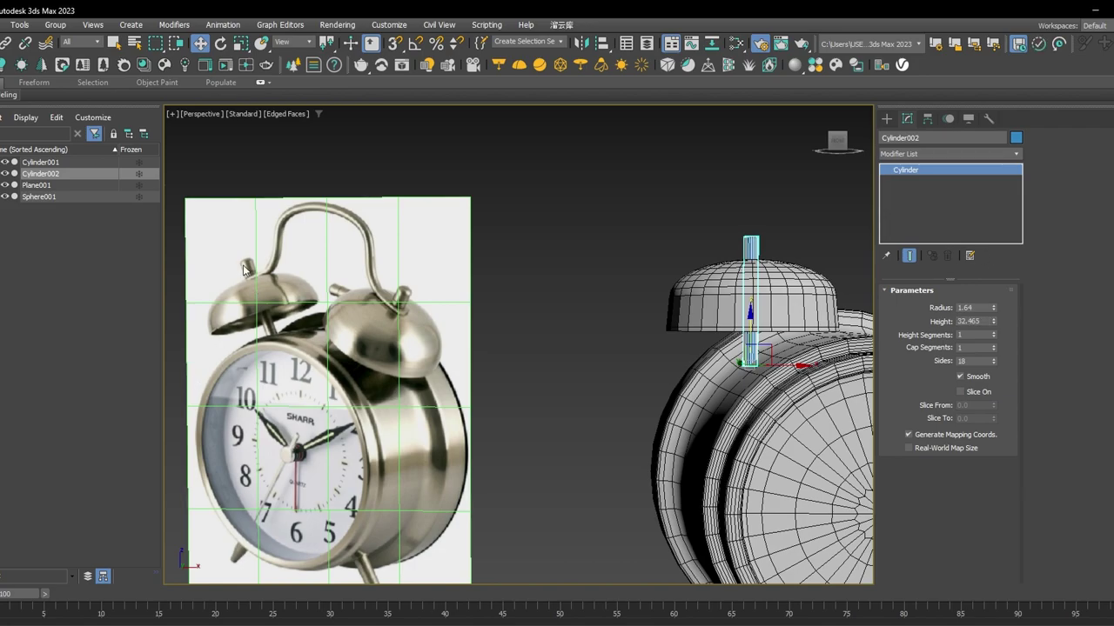
Examine the rounded stem ends protruding above both bells in the reference image.
{"action": "scroll", "coordinate": [244, 270], "scroll_direction": "up", "scroll_amount": 5}
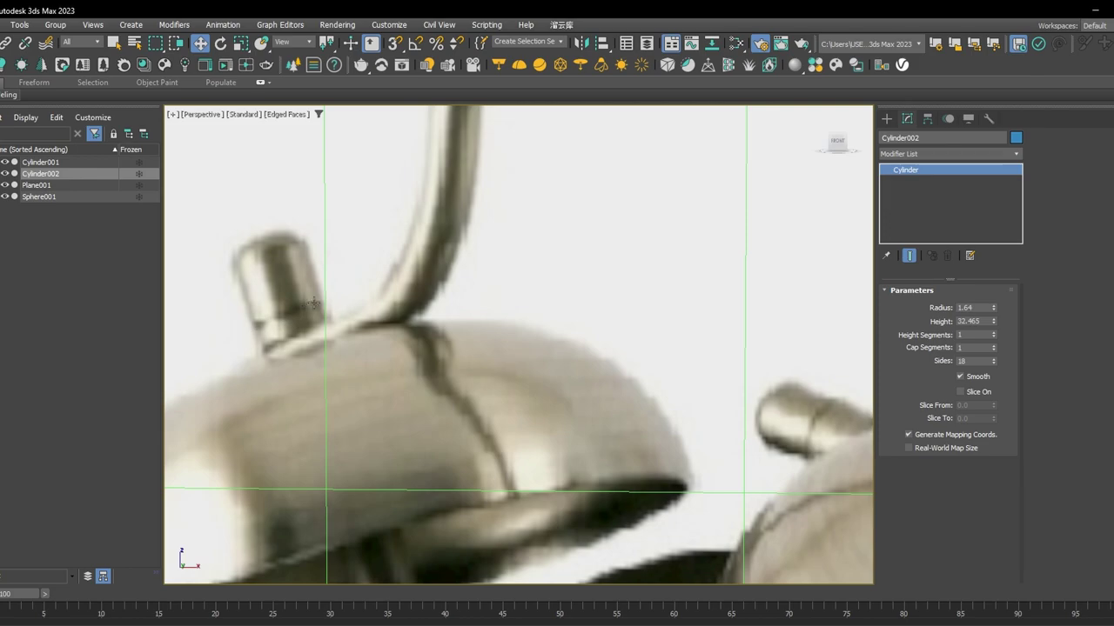
{"action": "scroll", "coordinate": [318, 301], "scroll_direction": "down", "scroll_amount": 7}
{"action": "middle_click_drag", "start_coordinate": [614, 293], "coordinate": [526, 287]}
{"action": "scroll", "coordinate": [426, 322], "scroll_direction": "up", "scroll_amount": 4}
{"action": "scroll", "coordinate": [435, 283], "scroll_direction": "up", "scroll_amount": 2}
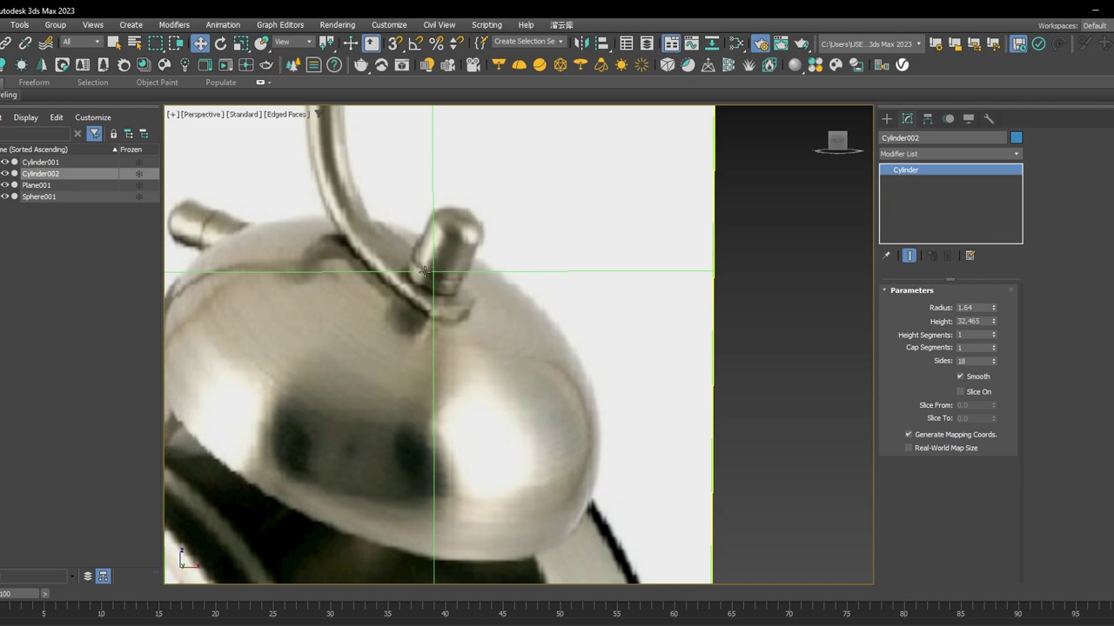
{"action": "scroll", "coordinate": [468, 262], "scroll_direction": "down", "scroll_amount": 4}
{"action": "scroll", "coordinate": [513, 366], "scroll_direction": "down", "scroll_amount": 2}
{"action": "middle_click_drag", "start_coordinate": [694, 290], "coordinate": [605, 308]}
{"action": "scroll", "coordinate": [710, 238], "scroll_direction": "up", "scroll_amount": 4}
{"action": "scroll", "coordinate": [606, 308], "scroll_direction": "down", "scroll_amount": 2}
{"action": "scroll", "coordinate": [548, 346], "scroll_direction": "down", "scroll_amount": 2}
{"action": "middle_click_drag", "start_coordinate": [548, 346], "coordinate": [843, 293]}
{"action": "scroll", "coordinate": [433, 362], "scroll_direction": "up", "scroll_amount": 6}
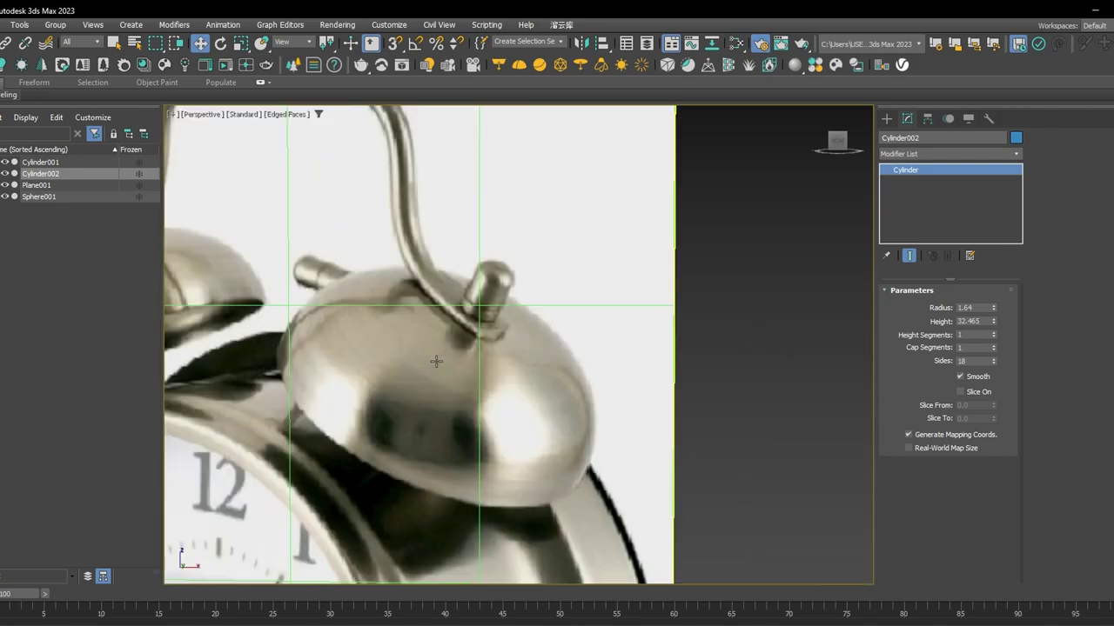
{"action": "scroll", "coordinate": [515, 272], "scroll_direction": "down", "scroll_amount": 3}
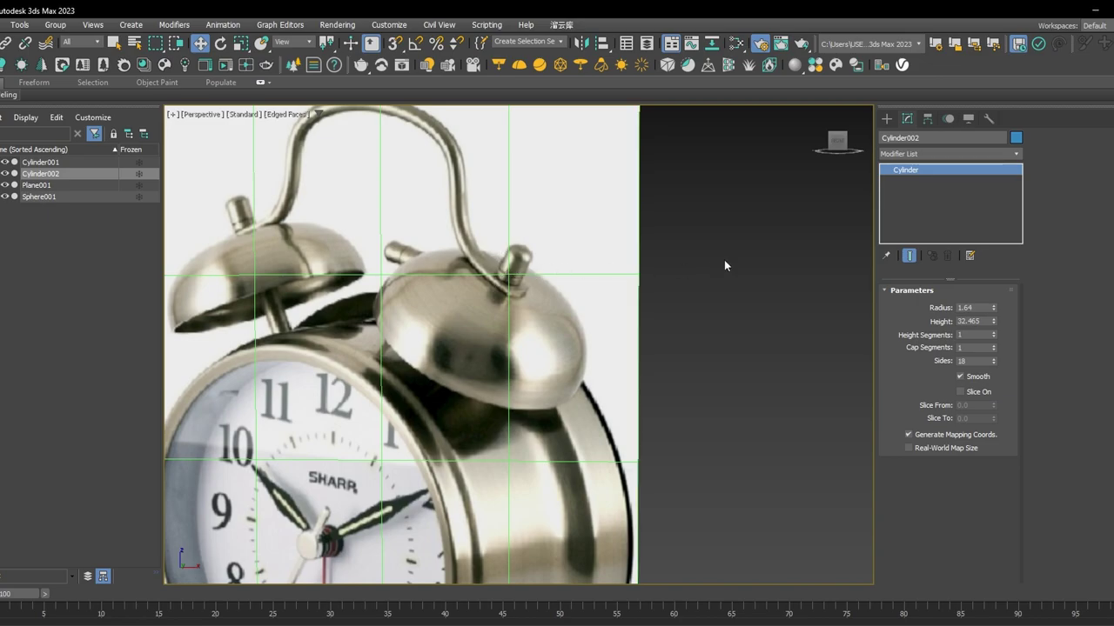
{"action": "scroll", "coordinate": [724, 259], "scroll_direction": "down", "scroll_amount": 3}
Lower the stem cylinder slightly and set its height to about 34.738.
{"action": "middle_click_drag", "start_coordinate": [724, 259], "coordinate": [559, 301]}
{"action": "scroll", "coordinate": [857, 238], "scroll_direction": "up", "scroll_amount": 3}
{"action": "middle_click_drag", "start_coordinate": [857, 238], "coordinate": [649, 255]}
{"action": "scroll", "coordinate": [703, 285], "scroll_direction": "down", "scroll_amount": 2}
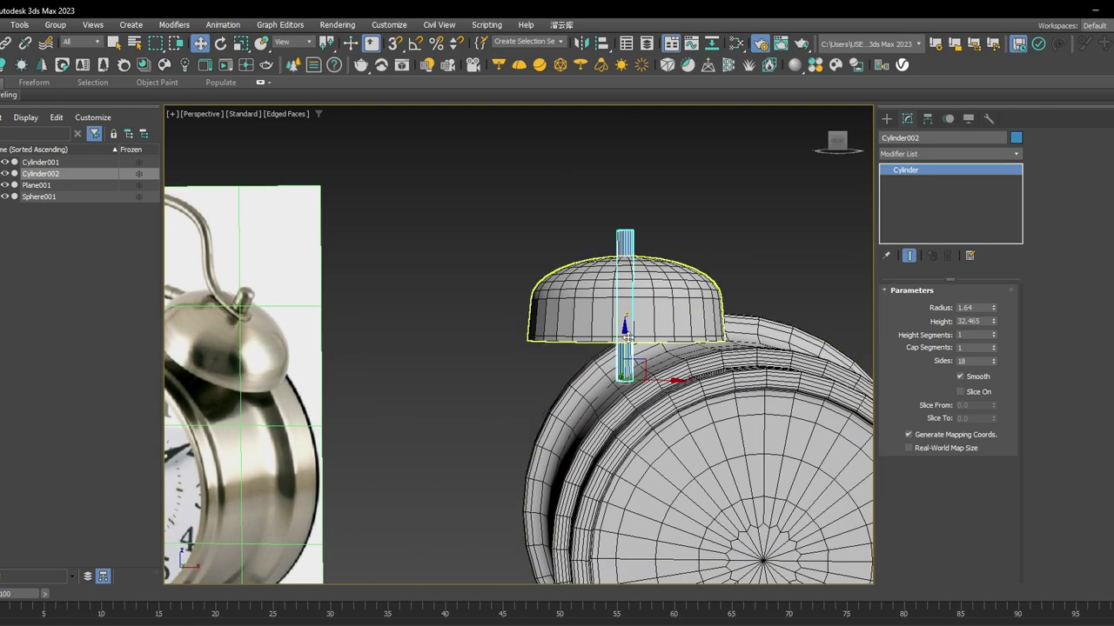
{"action": "left_click_drag", "start_coordinate": [625, 332], "coordinate": [625, 344]}
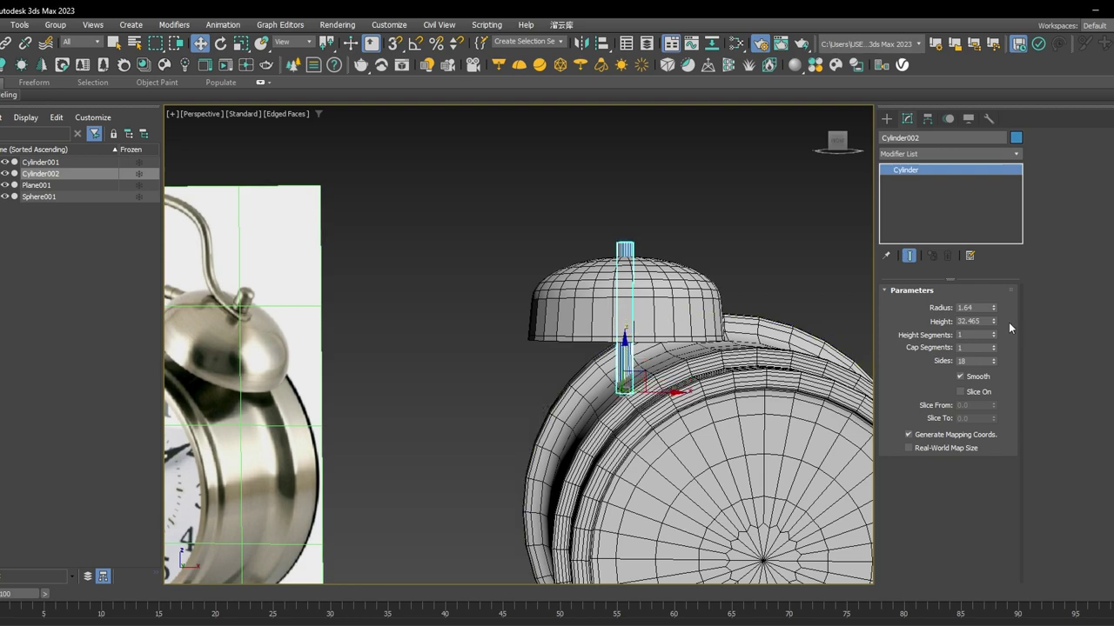
{"action": "left_click_drag", "start_coordinate": [993, 322], "coordinate": [994, 319]}
Convert the stem cylinder to Editable Poly and select its top cap polygon.
{"action": "right_click", "coordinate": [939, 166]}
{"action": "left_click", "coordinate": [966, 259]}
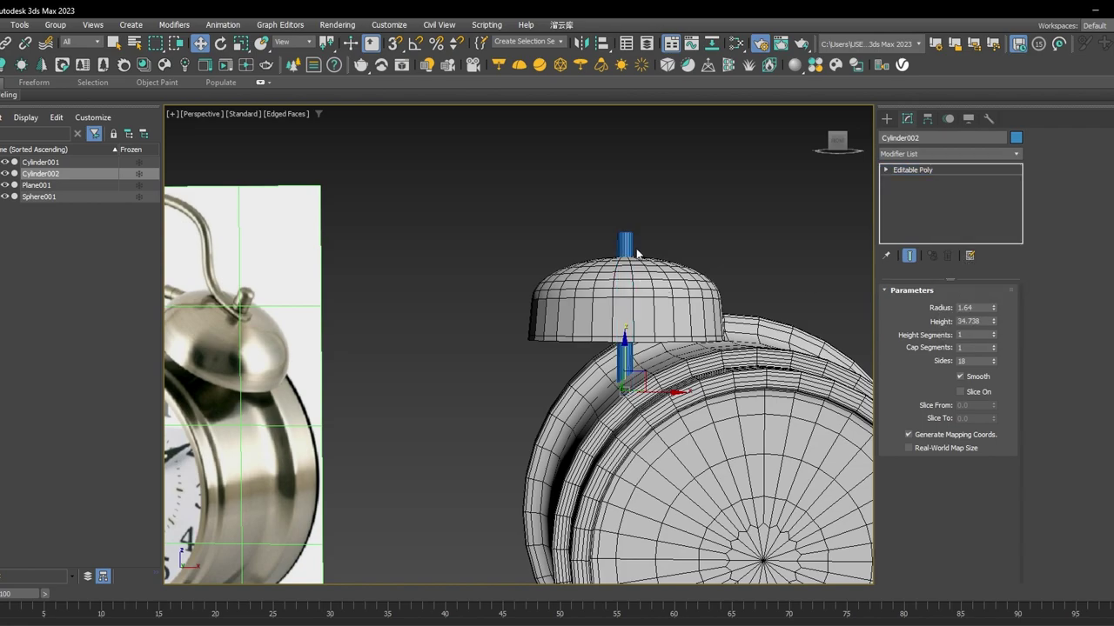
{"action": "scroll", "coordinate": [630, 239], "scroll_direction": "up", "scroll_amount": 5}
{"action": "middle_click_drag", "start_coordinate": [621, 226], "coordinate": [615, 247], "text": "alt"}
{"action": "key", "text": "4"}
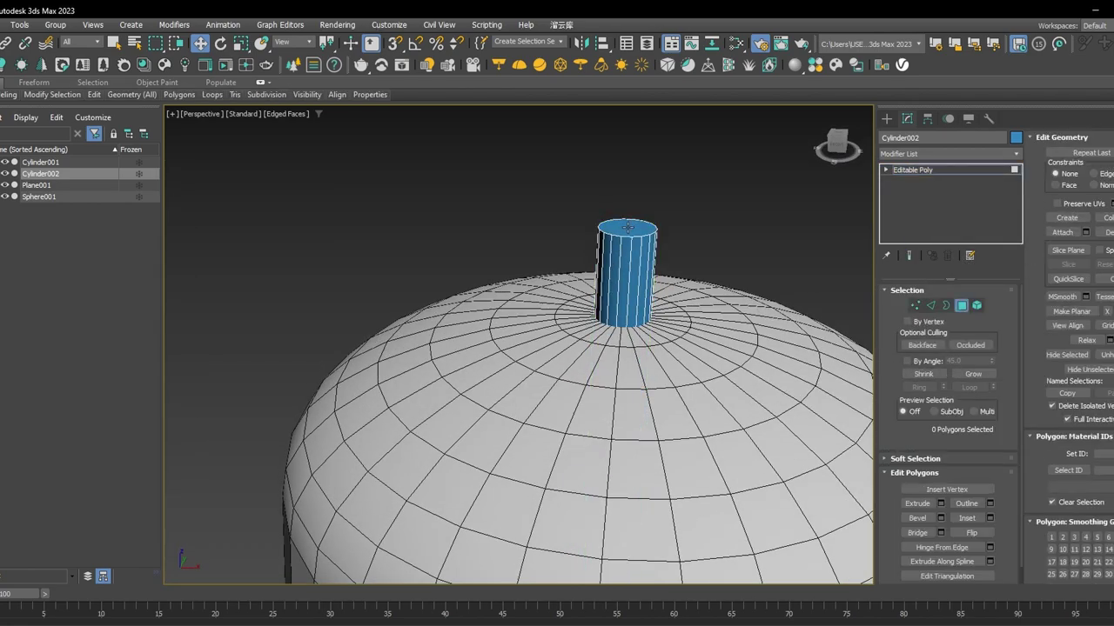
{"action": "left_click", "coordinate": [627, 228]}
{"action": "scroll", "coordinate": [627, 228], "scroll_direction": "down", "scroll_amount": 5}
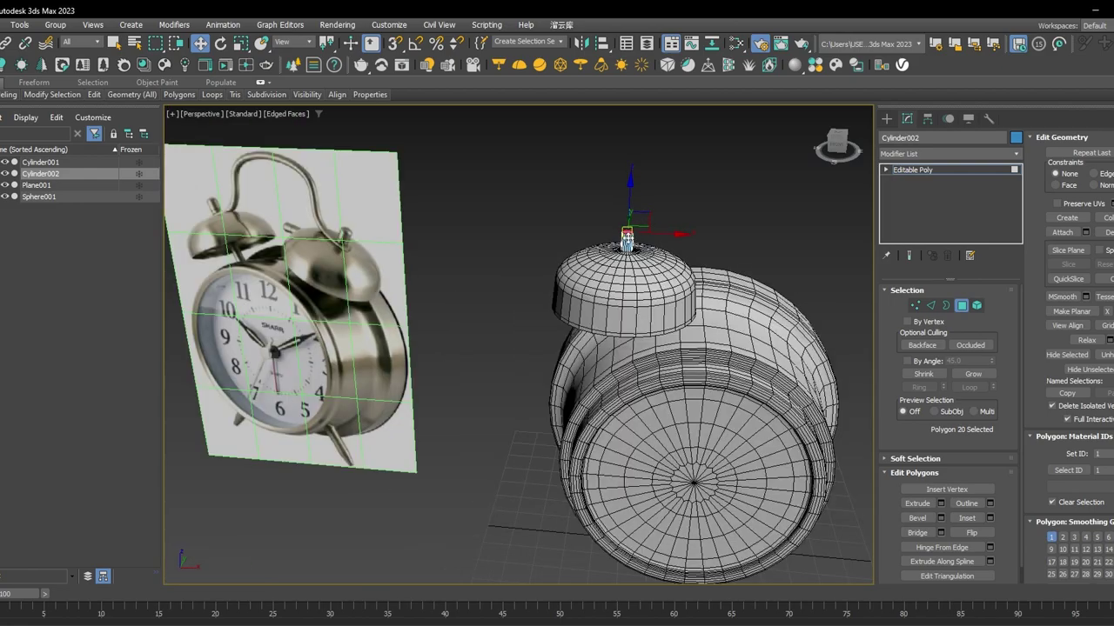
{"action": "middle_click_drag", "start_coordinate": [627, 241], "coordinate": [660, 302]}
{"action": "scroll", "coordinate": [649, 273], "scroll_direction": "up", "scroll_amount": 4}
{"action": "scroll", "coordinate": [660, 302], "scroll_direction": "up", "scroll_amount": 4}
Inset the stem's top polygon by scaling it inward and move it upward to begin a rounded tip.
{"action": "key", "text": "r"}
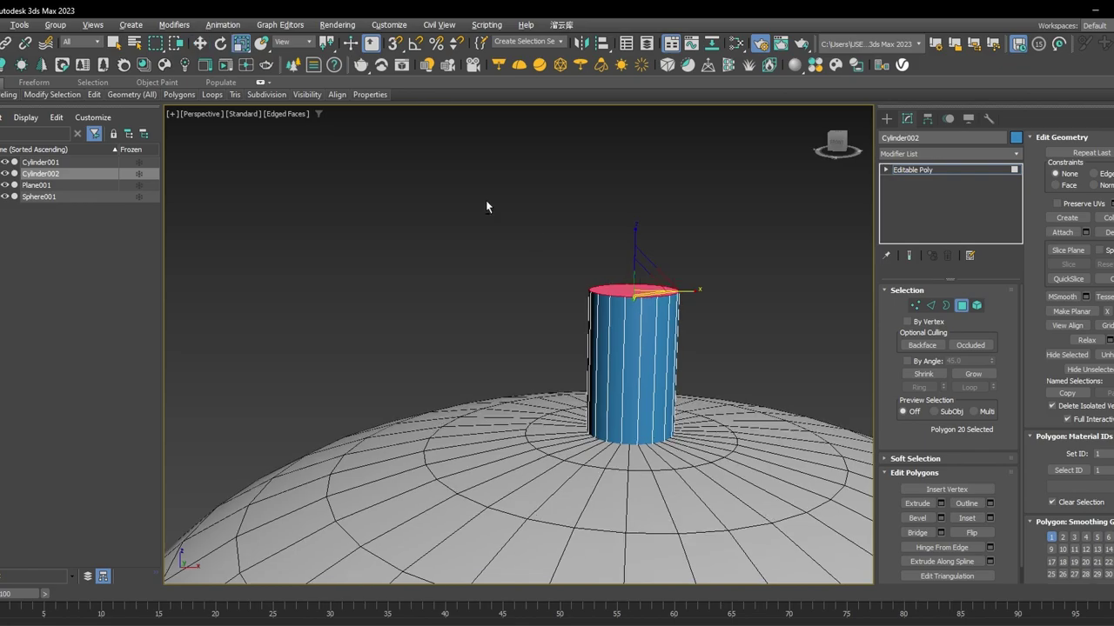
{"action": "middle_click_drag", "start_coordinate": [668, 295], "coordinate": [649, 307], "text": "alt"}
{"action": "scroll", "coordinate": [641, 289], "scroll_direction": "up", "scroll_amount": 3}
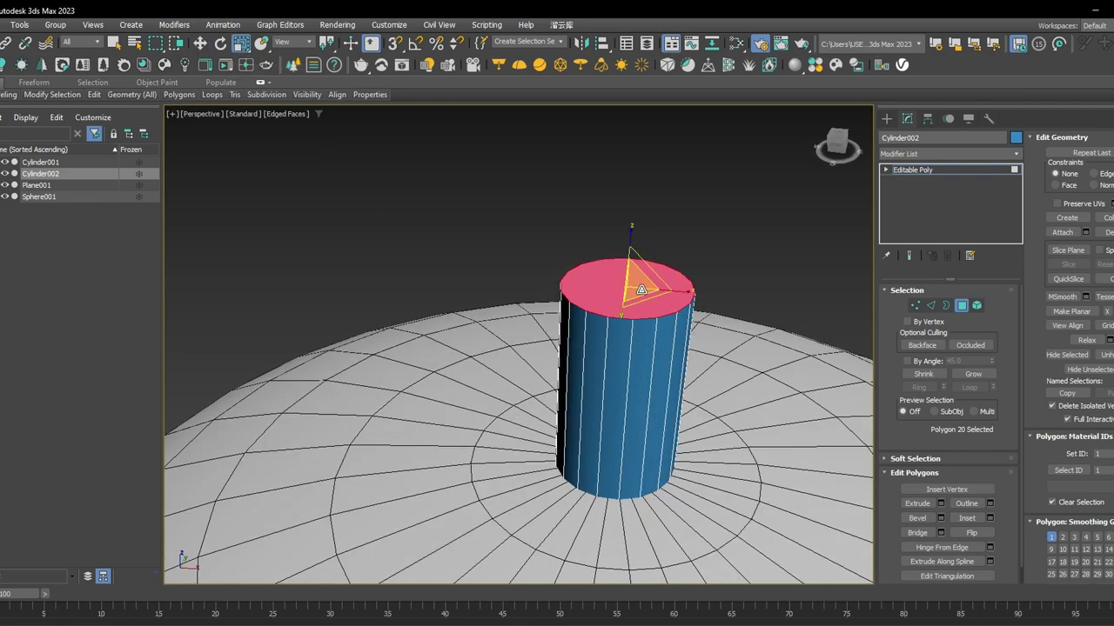
{"action": "left_click_drag", "start_coordinate": [636, 283], "coordinate": [632, 308]}
{"action": "middle_click_drag", "start_coordinate": [631, 308], "coordinate": [628, 251], "text": "alt"}
{"action": "key", "text": "w"}
{"action": "left_click_drag", "start_coordinate": [628, 248], "coordinate": [633, 294]}
Inset the tip's top polygon once more to a small face and raise it slightly to finish the dome.
{"action": "key", "text": "r"}
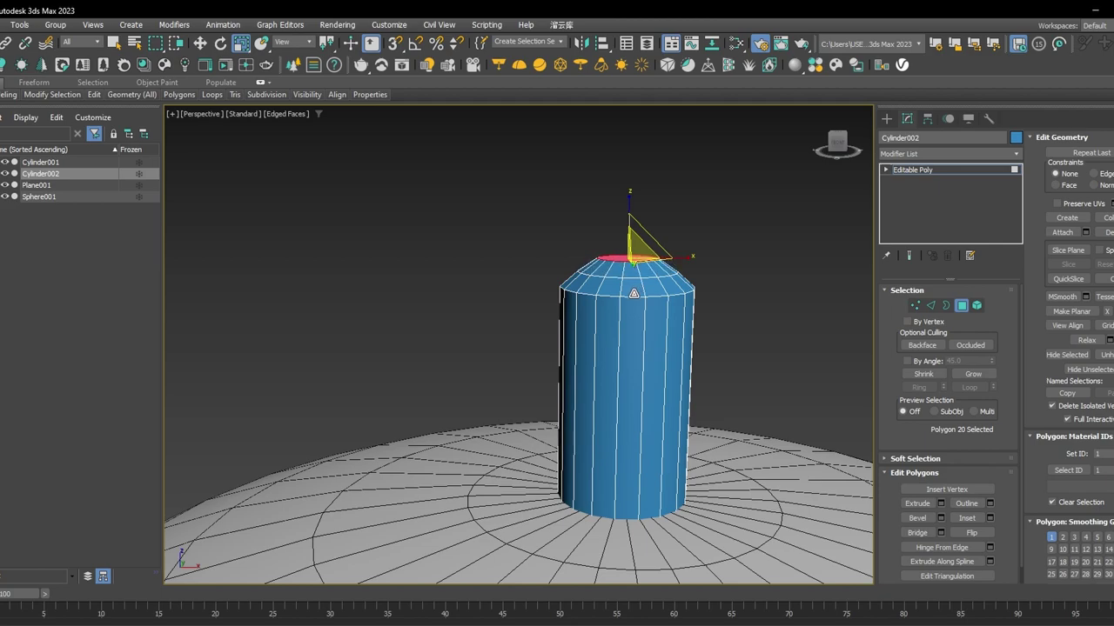
{"action": "left_click_drag", "start_coordinate": [642, 247], "coordinate": [624, 326]}
{"action": "key", "text": "w"}
{"action": "left_click_drag", "start_coordinate": [627, 215], "coordinate": [627, 212]}
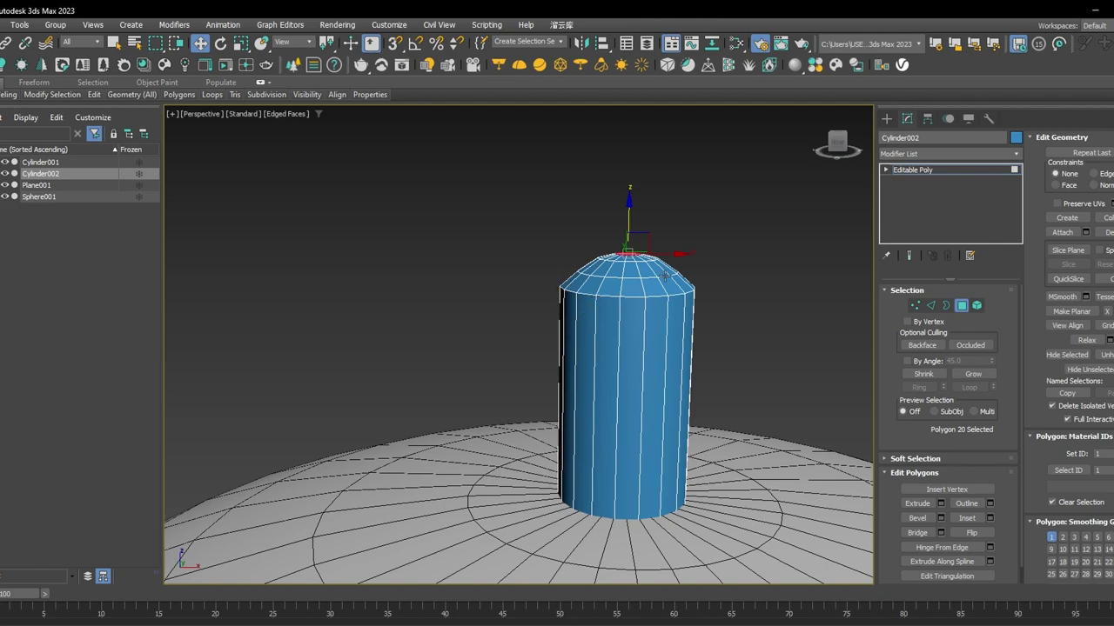
Compare the stem's domed tip with the stem ends above the bells in the reference image.
{"action": "scroll", "coordinate": [591, 298], "scroll_direction": "up", "scroll_amount": 4}
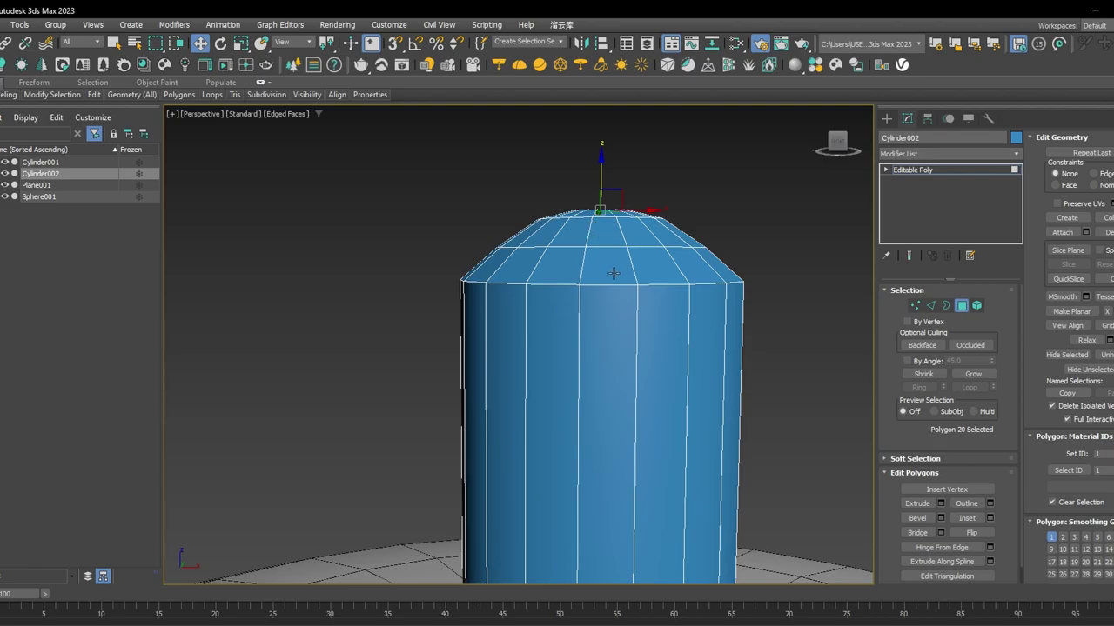
{"action": "scroll", "coordinate": [614, 273], "scroll_direction": "down", "scroll_amount": 5}
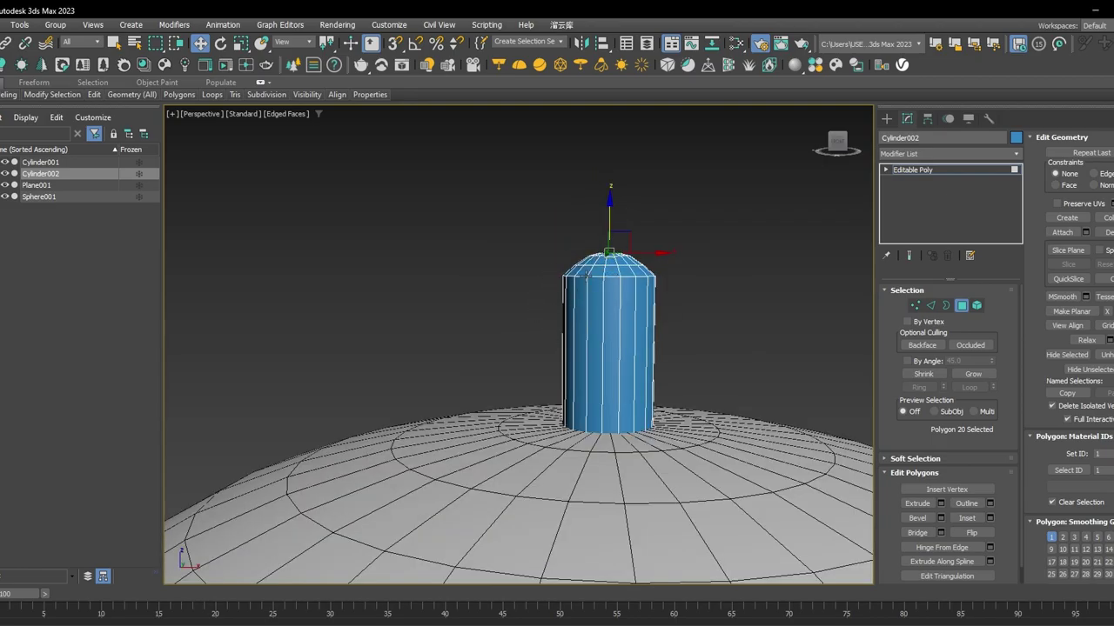
{"action": "mouse_move", "coordinate": [665, 306]}
{"action": "middle_mouse_down", "text": "alt"}
{"action": "mouse_move", "coordinate": [612, 313]}
{"action": "mouse_move", "coordinate": [650, 336]}
{"action": "mouse_move", "coordinate": [653, 316]}
{"action": "middle_mouse_up", "text": "alt"}
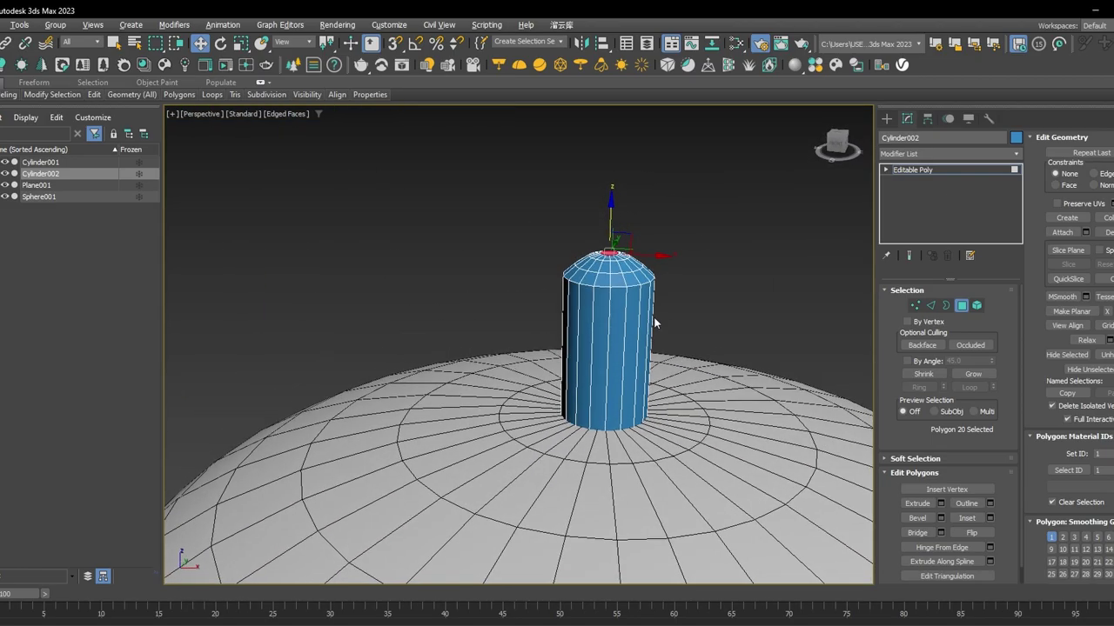
{"action": "scroll", "coordinate": [576, 330], "scroll_direction": "down", "scroll_amount": 3}
{"action": "middle_click_drag", "start_coordinate": [577, 324], "coordinate": [675, 315]}
{"action": "scroll", "coordinate": [322, 256], "scroll_direction": "up", "scroll_amount": 5}
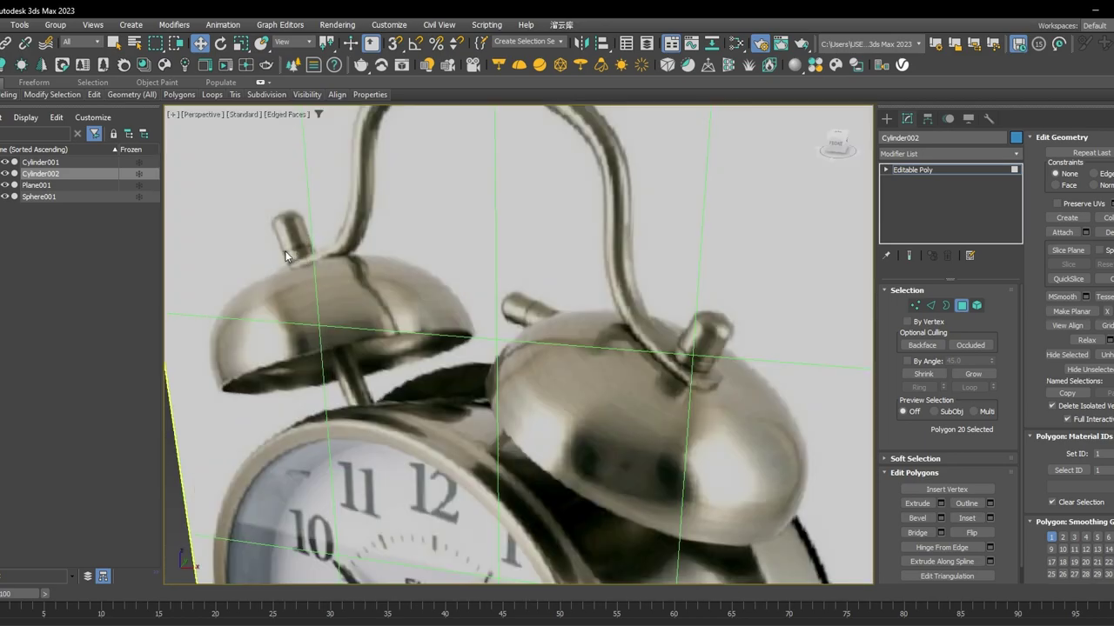
{"action": "scroll", "coordinate": [572, 286], "scroll_direction": "down", "scroll_amount": 5}
{"action": "middle_click_drag", "start_coordinate": [682, 316], "coordinate": [564, 318]}
{"action": "scroll", "coordinate": [470, 317], "scroll_direction": "up", "scroll_amount": 5}
{"action": "scroll", "coordinate": [500, 293], "scroll_direction": "up", "scroll_amount": 3}
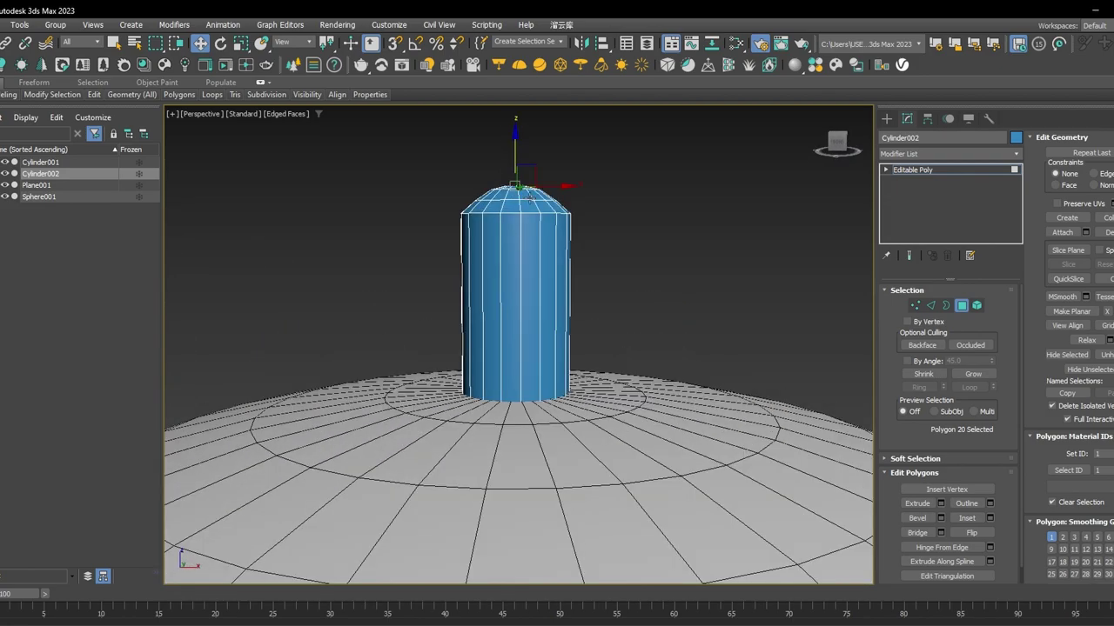
Select the vertical side edges of the bell stem and connect them with one new edge loop.
{"action": "key", "text": "2"}
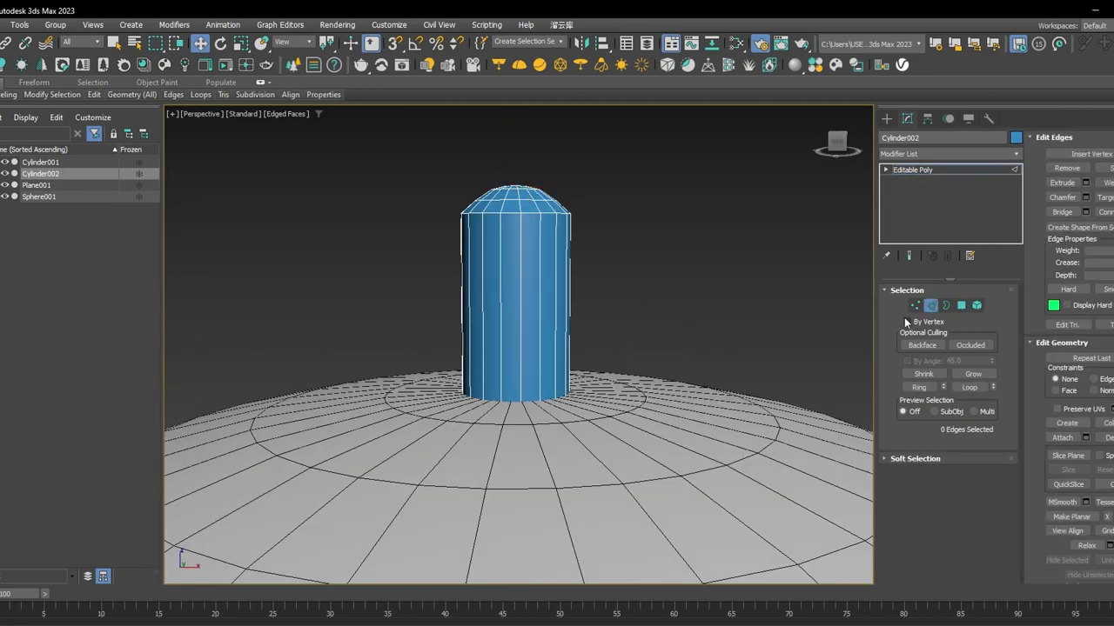
{"action": "left_click_drag", "start_coordinate": [428, 270], "coordinate": [690, 301]}
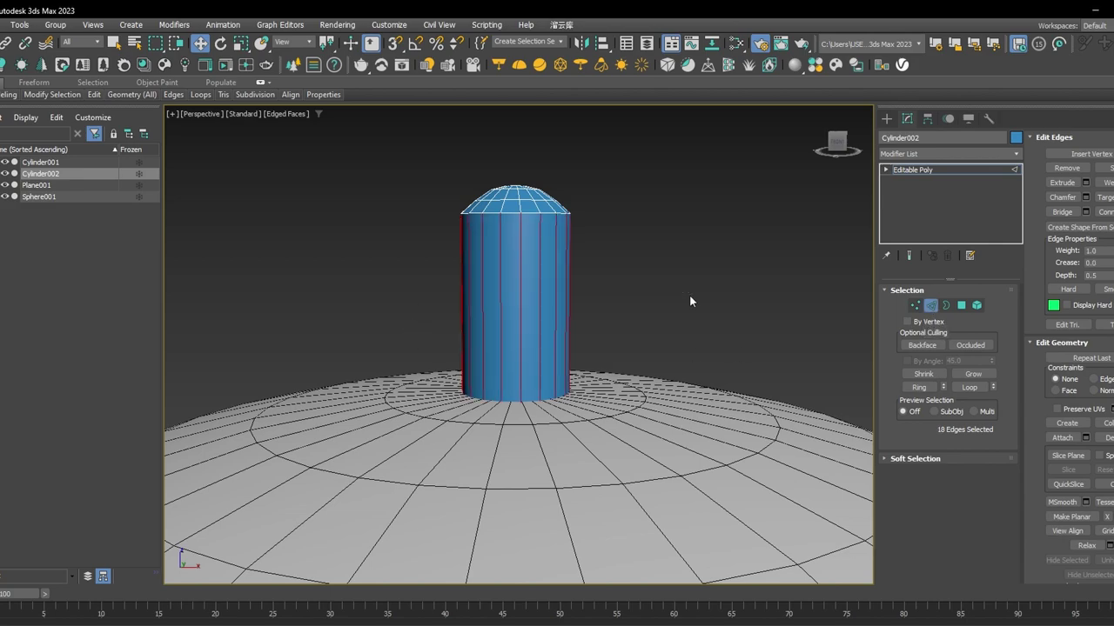
{"action": "left_click", "coordinate": [1103, 211]}
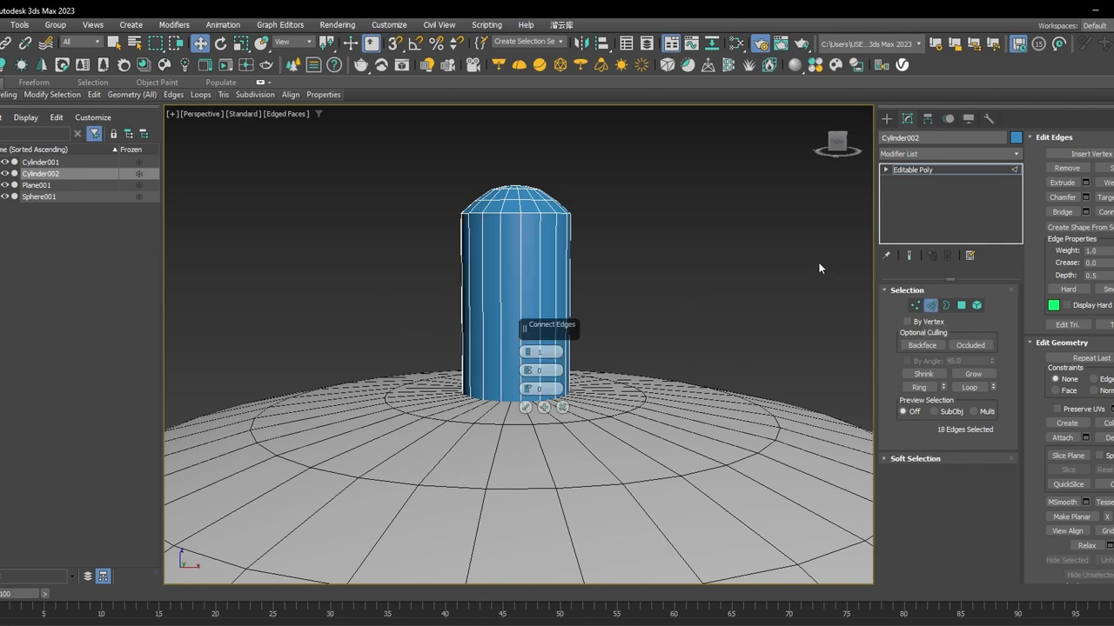
{"action": "key", "text": "F3"}
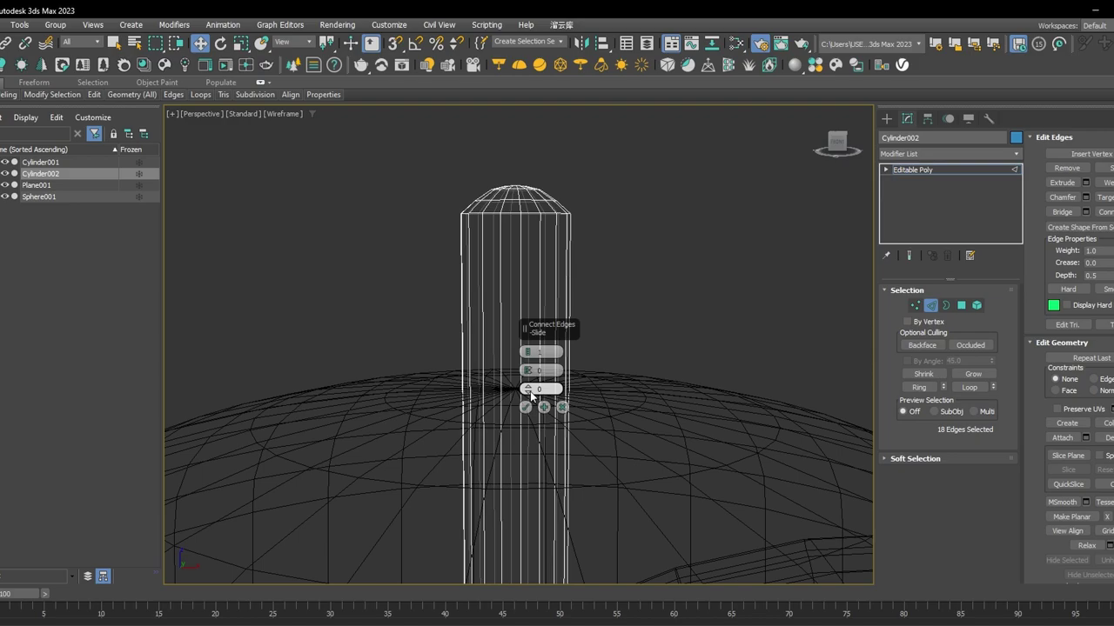
{"action": "left_click_drag", "start_coordinate": [528, 375], "coordinate": [517, 160]}
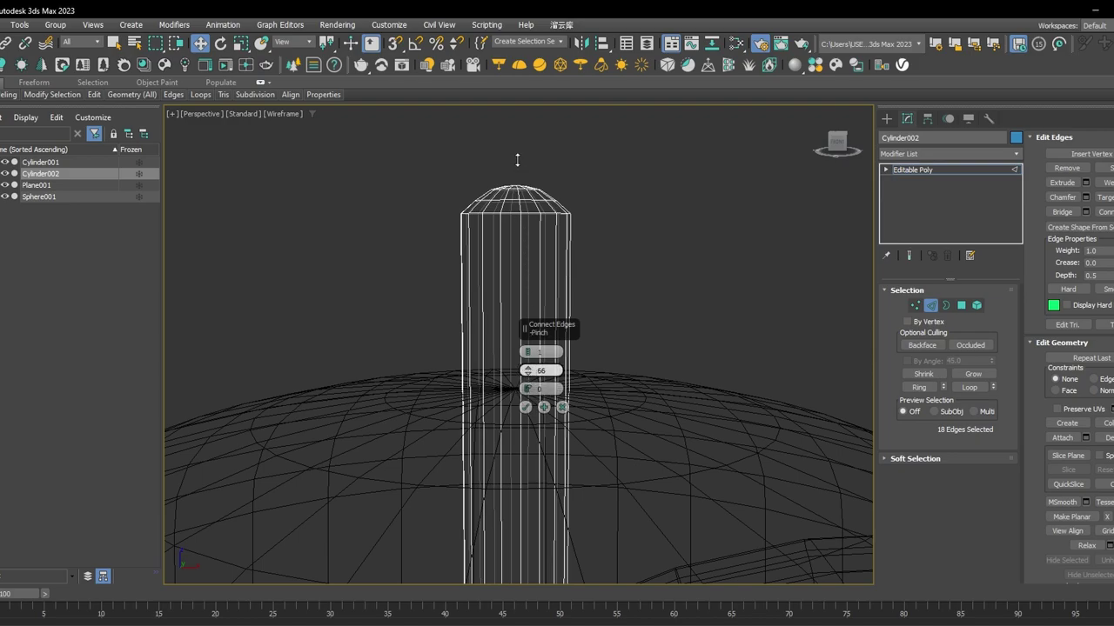
{"action": "left_click_drag", "start_coordinate": [546, 590], "coordinate": [545, 625]}
{"action": "scroll", "coordinate": [442, 444], "scroll_direction": "down", "scroll_amount": 5}
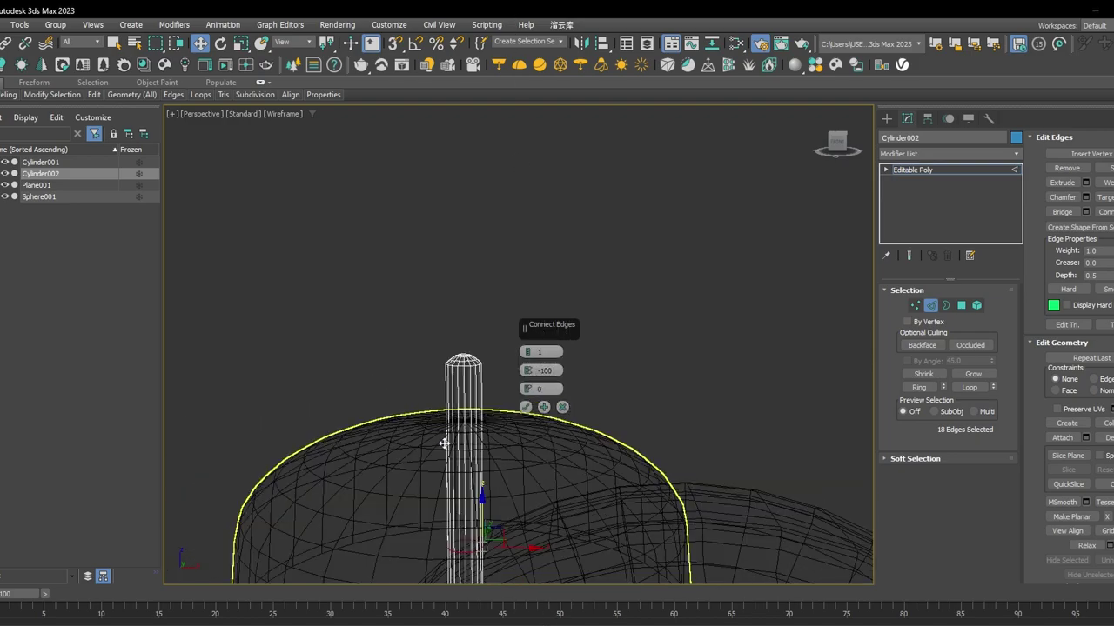
{"action": "middle_click_drag", "start_coordinate": [444, 442], "coordinate": [477, 320]}
{"action": "right_click", "coordinate": [528, 371]}
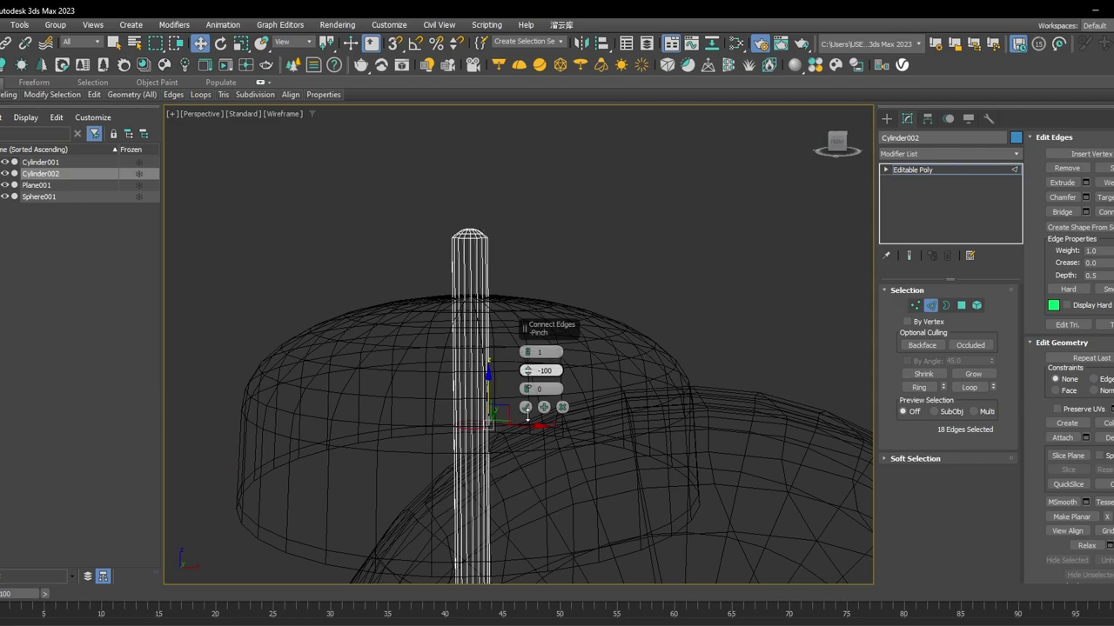
Set the connected loop's slide to -78 so it sits on the stem just above the bell, and apply it.
{"action": "left_click_drag", "start_coordinate": [533, 388], "coordinate": [527, 328]}
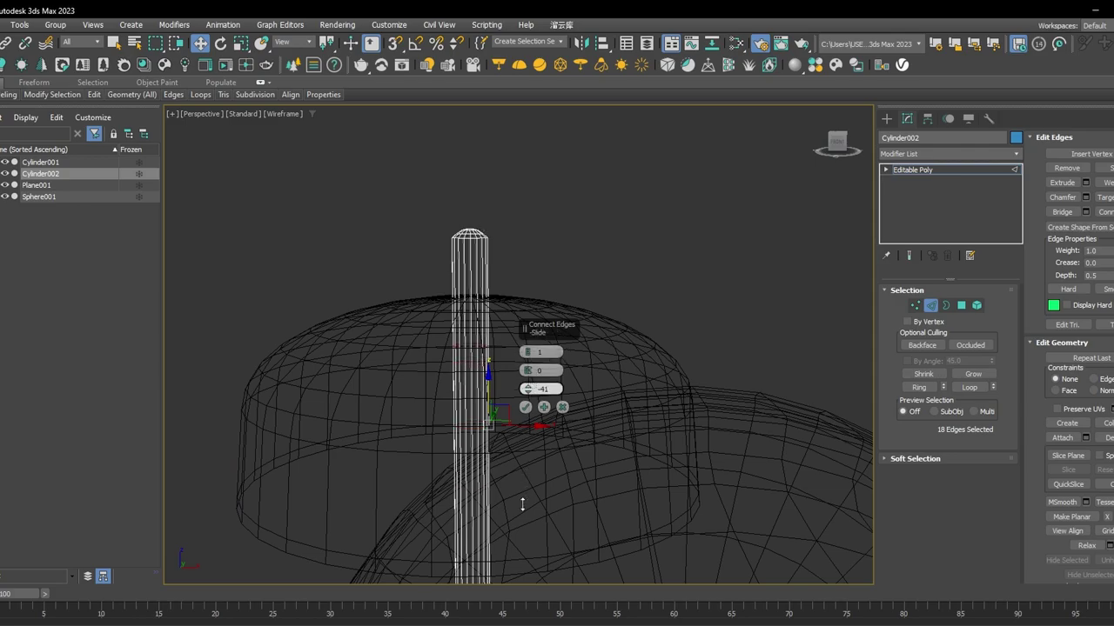
{"action": "key", "text": "F3"}
{"action": "scroll", "coordinate": [482, 267], "scroll_direction": "up", "scroll_amount": 4}
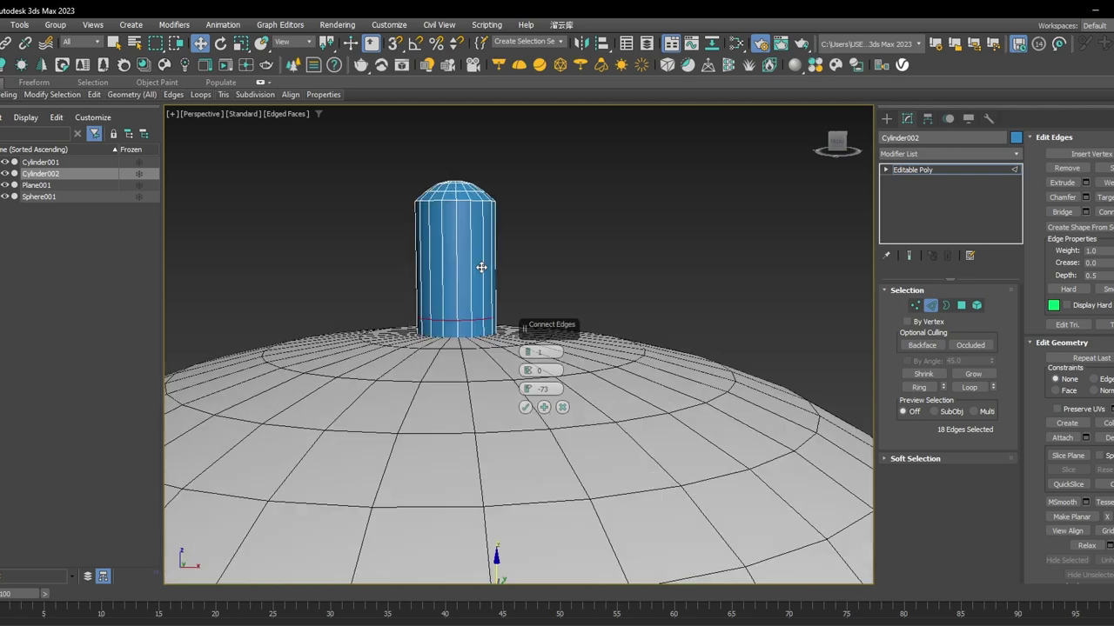
{"action": "mouse_move", "coordinate": [178, 94]}
{"action": "mouse_move", "coordinate": [98, 97]}
{"action": "mouse_move", "coordinate": [528, 391]}
{"action": "left_mouse_down"}
{"action": "mouse_move", "coordinate": [532, 367]}
{"action": "mouse_move", "coordinate": [519, 400]}
{"action": "left_mouse_up"}
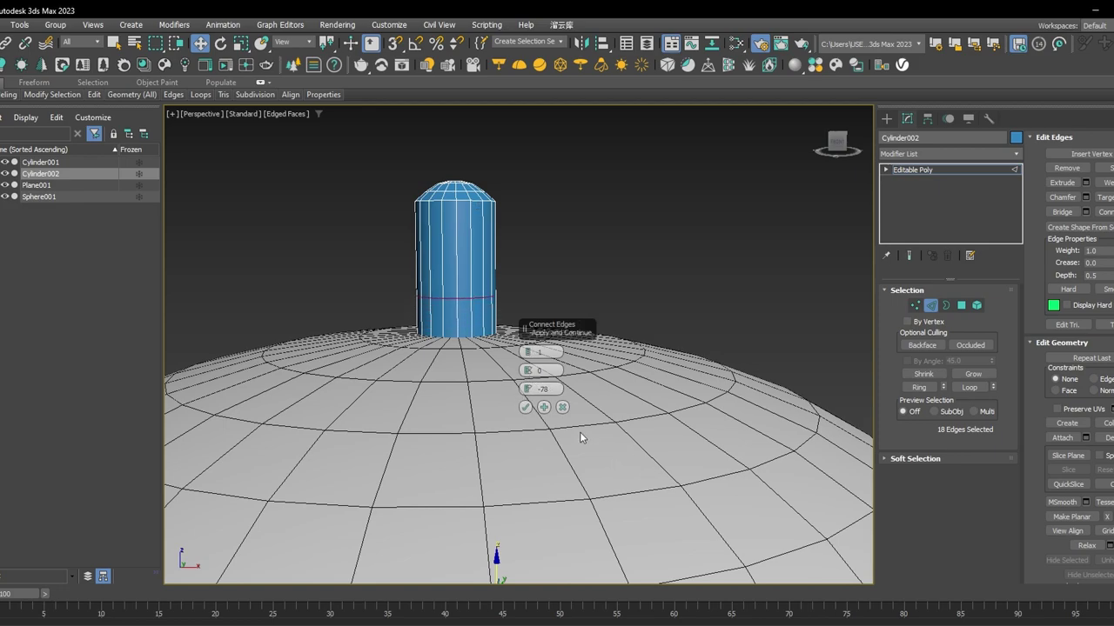
{"action": "left_click", "coordinate": [526, 407]}
Compare the stem above the bell and its new edge loop with the stem ends in the reference image.
{"action": "scroll", "coordinate": [487, 299], "scroll_direction": "down", "scroll_amount": 4}
{"action": "scroll", "coordinate": [357, 267], "scroll_direction": "down", "scroll_amount": 2}
{"action": "middle_click_drag", "start_coordinate": [474, 264], "coordinate": [681, 250]}
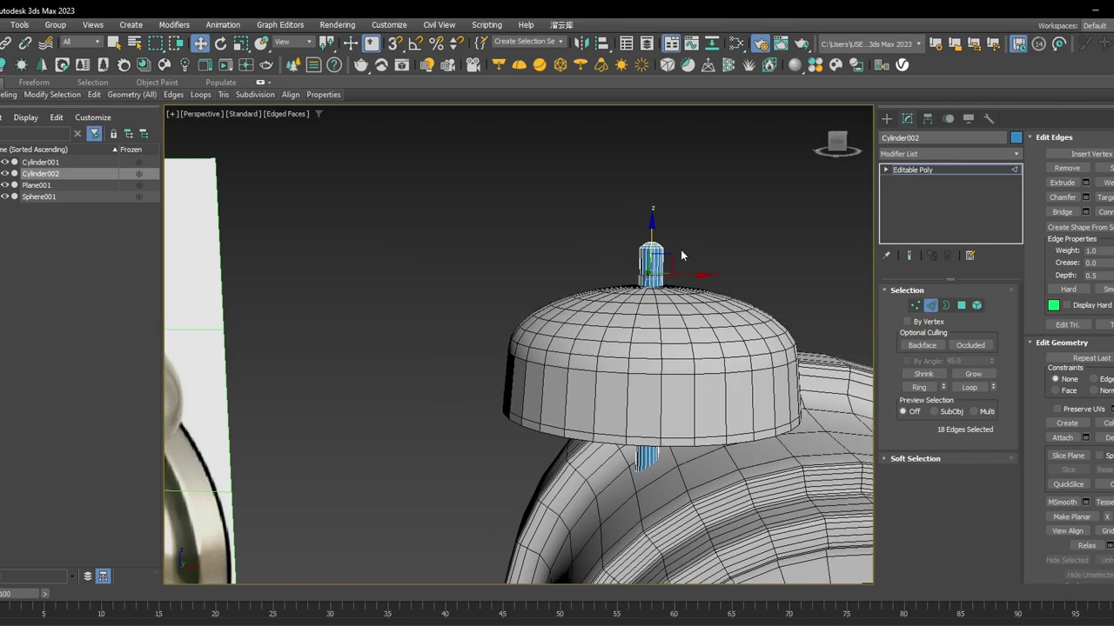
{"action": "scroll", "coordinate": [680, 249], "scroll_direction": "down", "scroll_amount": 2}
{"action": "middle_click_drag", "start_coordinate": [338, 258], "coordinate": [509, 249]}
{"action": "scroll", "coordinate": [426, 313], "scroll_direction": "up", "scroll_amount": 5}
{"action": "scroll", "coordinate": [585, 274], "scroll_direction": "down", "scroll_amount": 5}
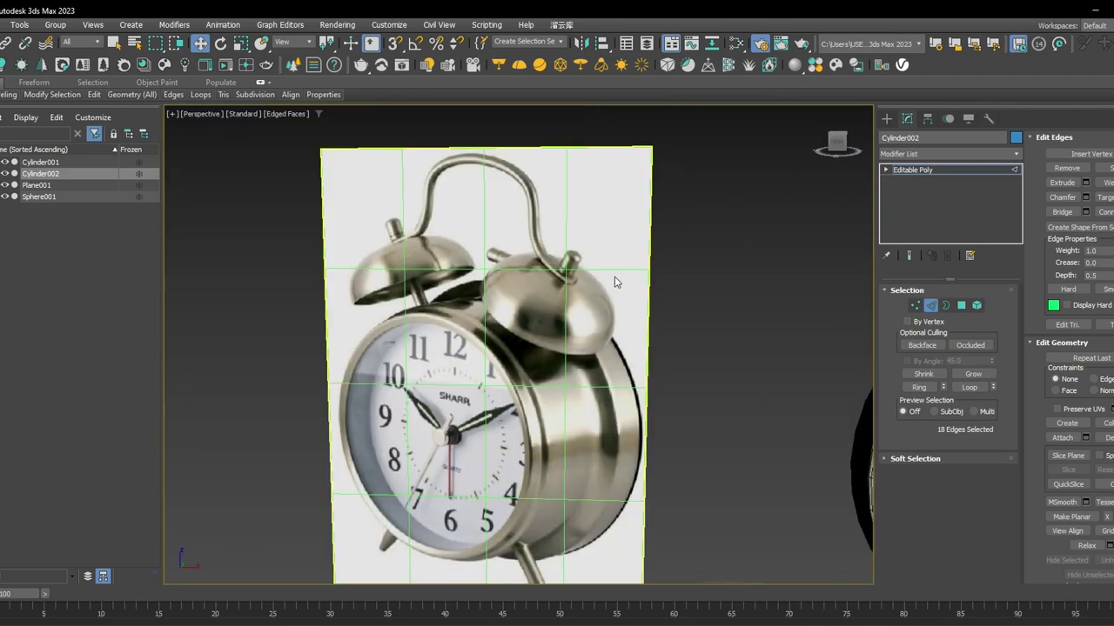
Extrude the stem's new edge loop inward with a height of -0.14.
{"action": "middle_click_drag", "start_coordinate": [852, 276], "coordinate": [554, 314]}
{"action": "scroll", "coordinate": [654, 254], "scroll_direction": "up", "scroll_amount": 10}
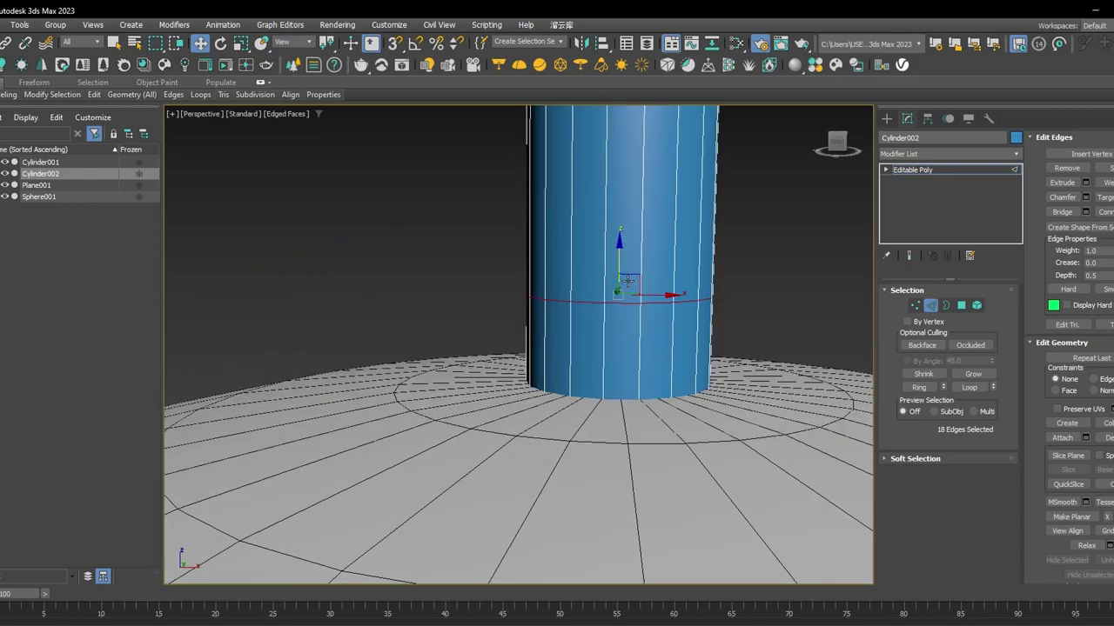
{"action": "left_click", "coordinate": [1086, 183]}
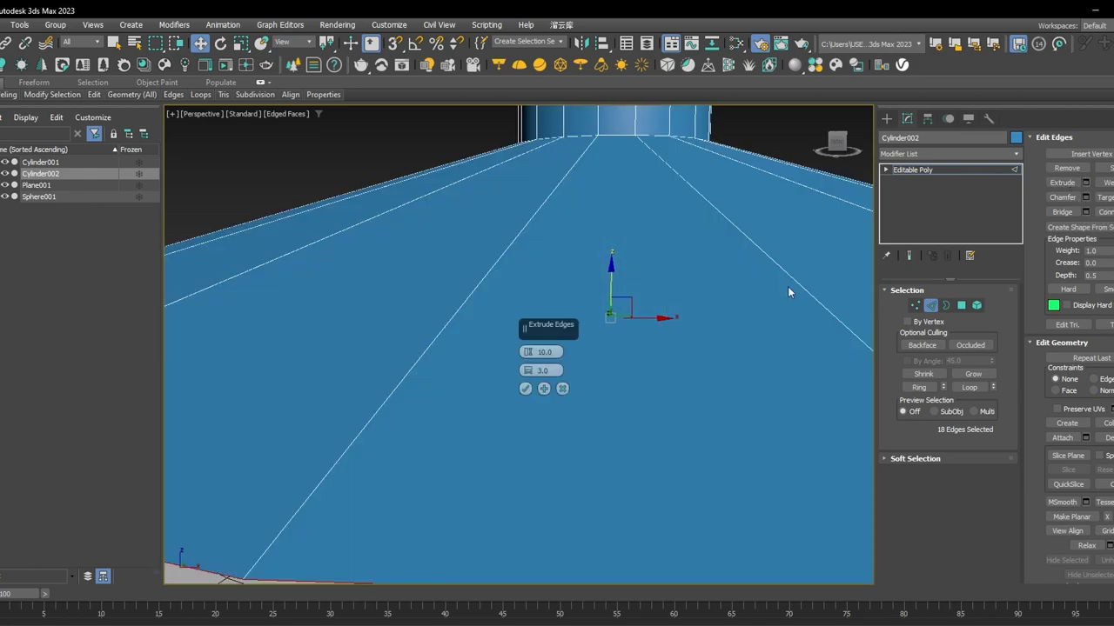
{"action": "right_click", "coordinate": [528, 352]}
{"action": "right_click", "coordinate": [528, 371]}
{"action": "left_click", "coordinate": [528, 355]}
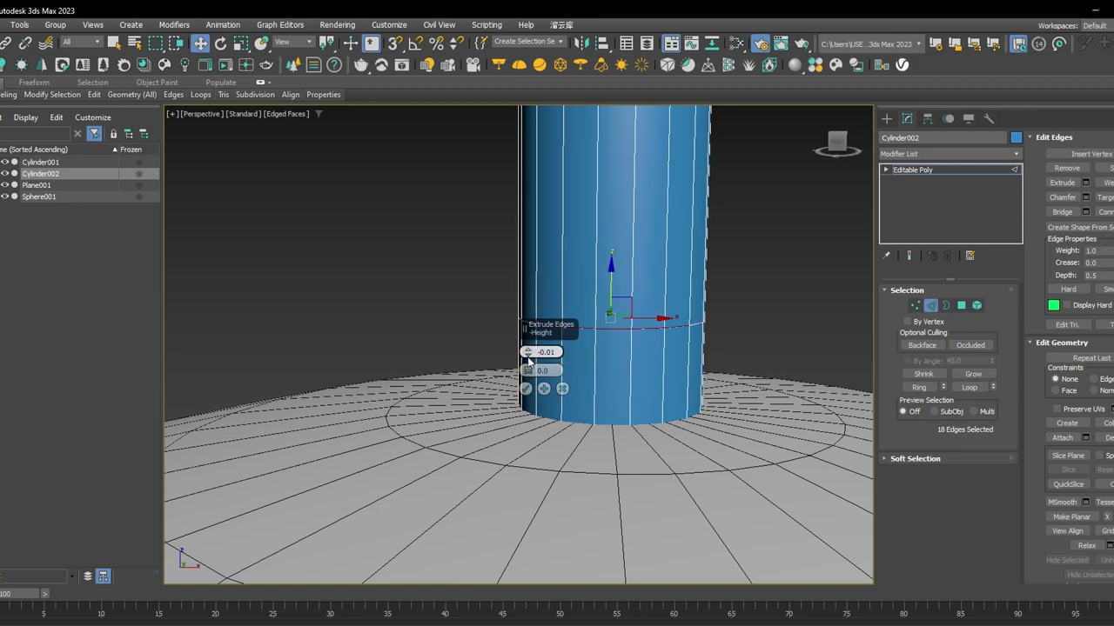
{"action": "left_click", "coordinate": [528, 357]}
{"action": "key", "text": "F3"}
{"action": "middle_click_drag", "start_coordinate": [473, 287], "coordinate": [470, 327], "text": "alt"}
{"action": "scroll", "coordinate": [470, 327], "scroll_direction": "up", "scroll_amount": 2}
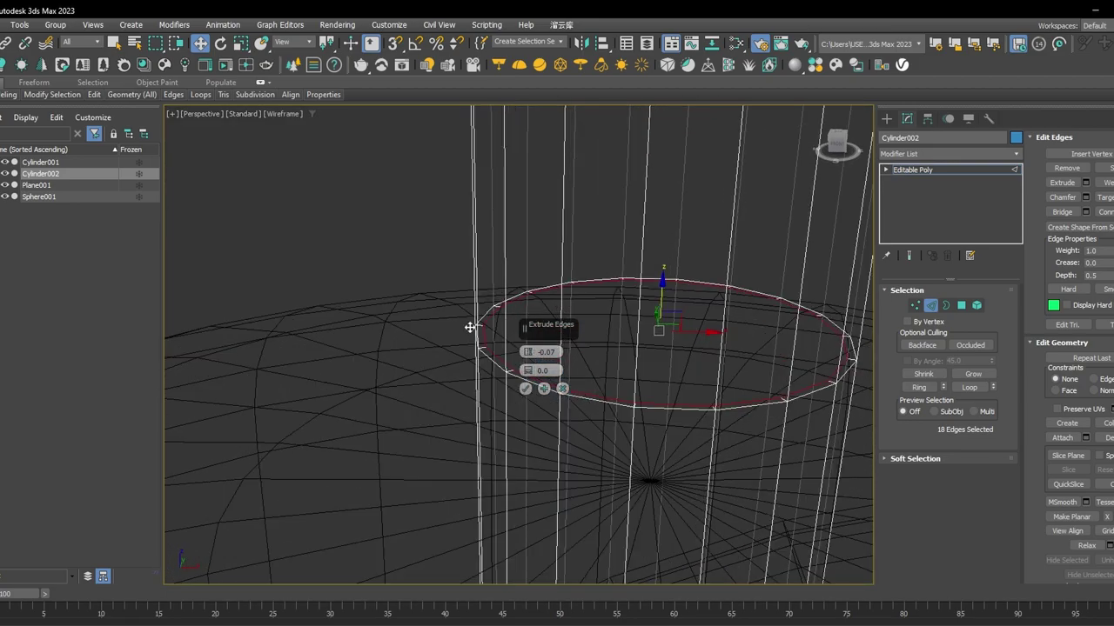
{"action": "left_click", "coordinate": [527, 355]}
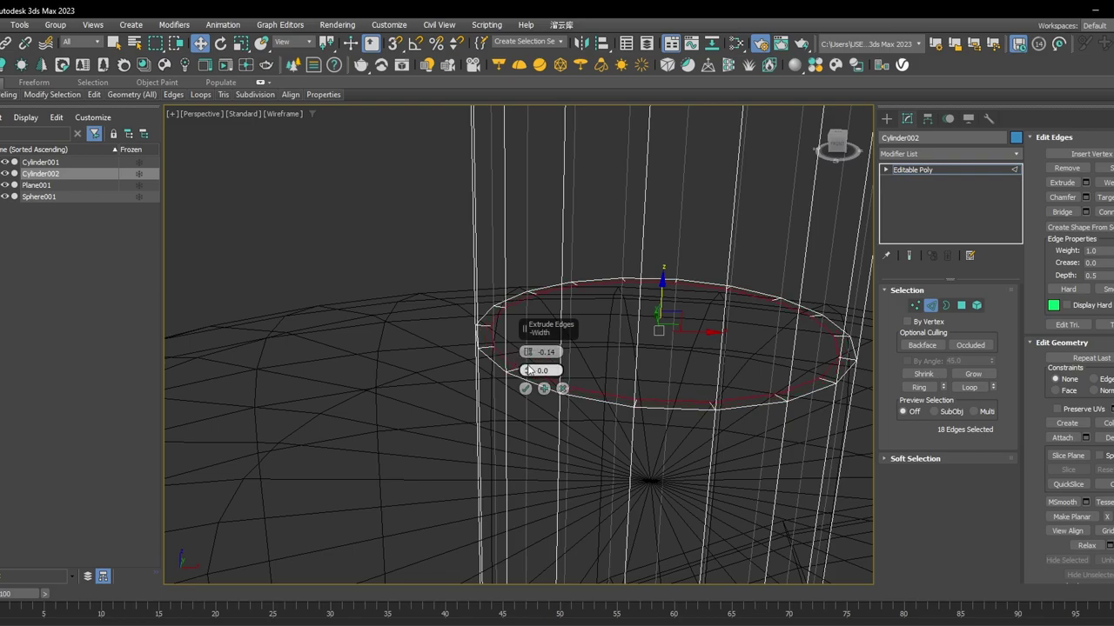
Set the edge extrusion width to 0.1 and apply it to form a V-shaped groove around the stem.
{"action": "left_click", "coordinate": [528, 368]}
{"action": "left_click", "coordinate": [528, 368]}
{"action": "left_click", "coordinate": [528, 368]}
{"action": "left_click", "coordinate": [528, 368]}
{"action": "key", "text": "F3"}
{"action": "left_click", "coordinate": [527, 368]}
{"action": "left_click", "coordinate": [528, 368]}
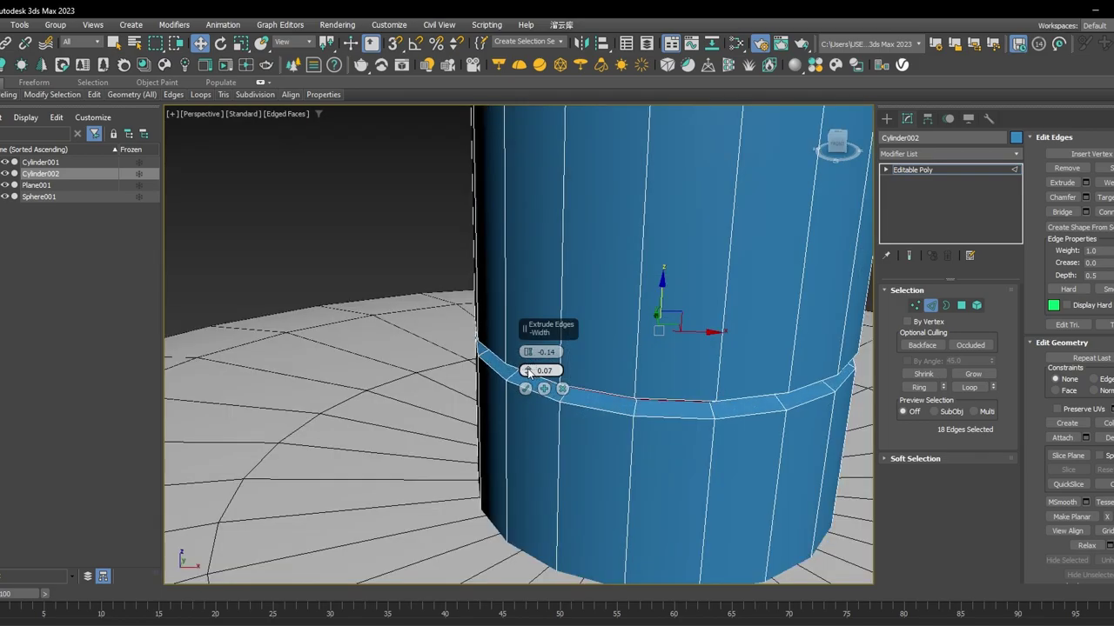
{"action": "left_click", "coordinate": [527, 368]}
{"action": "left_click", "coordinate": [527, 368]}
{"action": "left_click", "coordinate": [527, 368]}
{"action": "middle_click_drag", "start_coordinate": [709, 383], "coordinate": [609, 386], "text": "alt"}
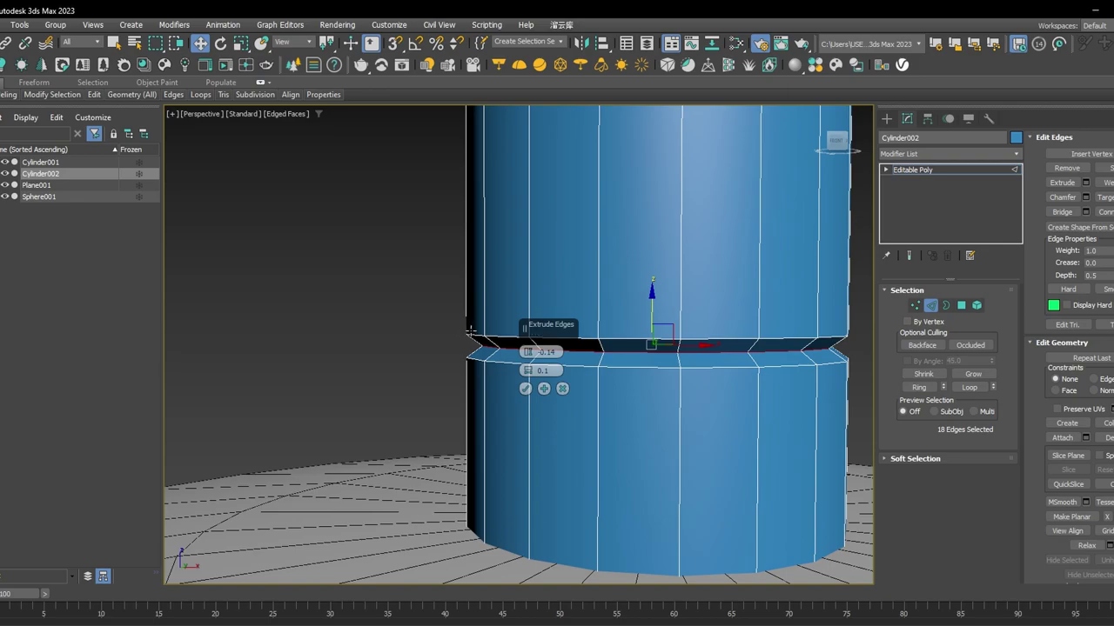
{"action": "left_click", "coordinate": [525, 389]}
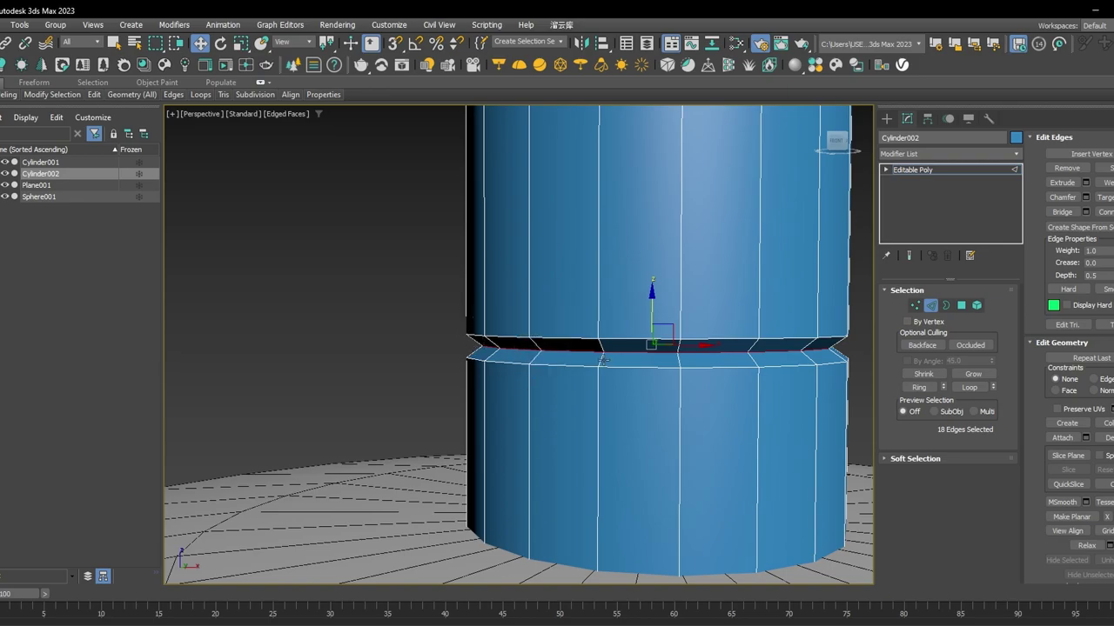
Chamfer the groove's innermost edge loop by 0.11.
{"action": "scroll", "coordinate": [467, 346], "scroll_direction": "up", "scroll_amount": 5}
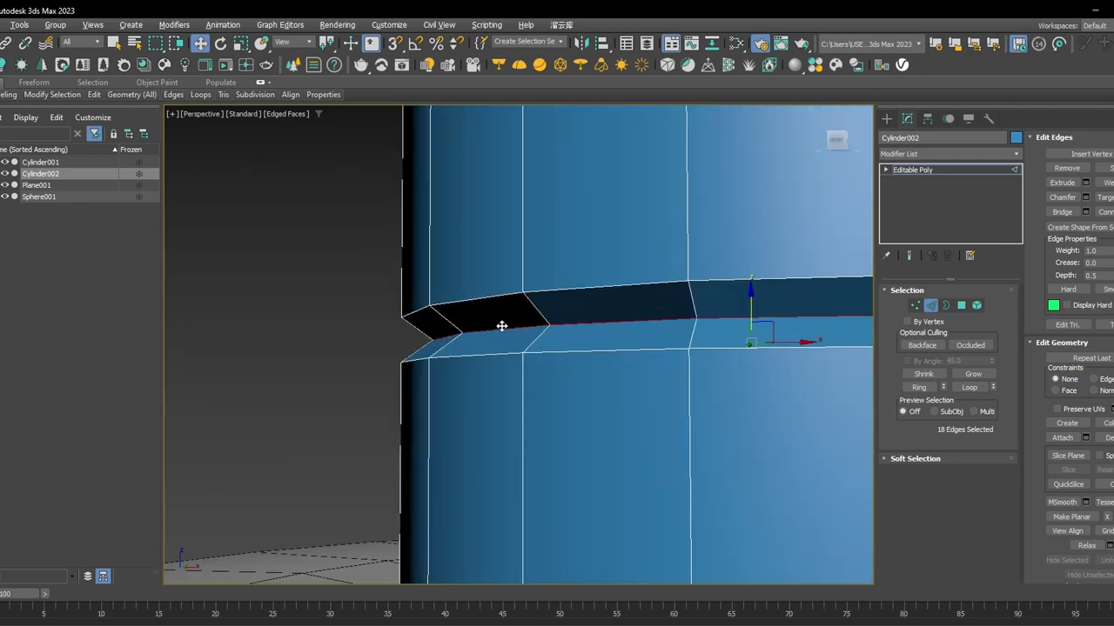
{"action": "middle_click_drag", "start_coordinate": [731, 333], "coordinate": [681, 336]}
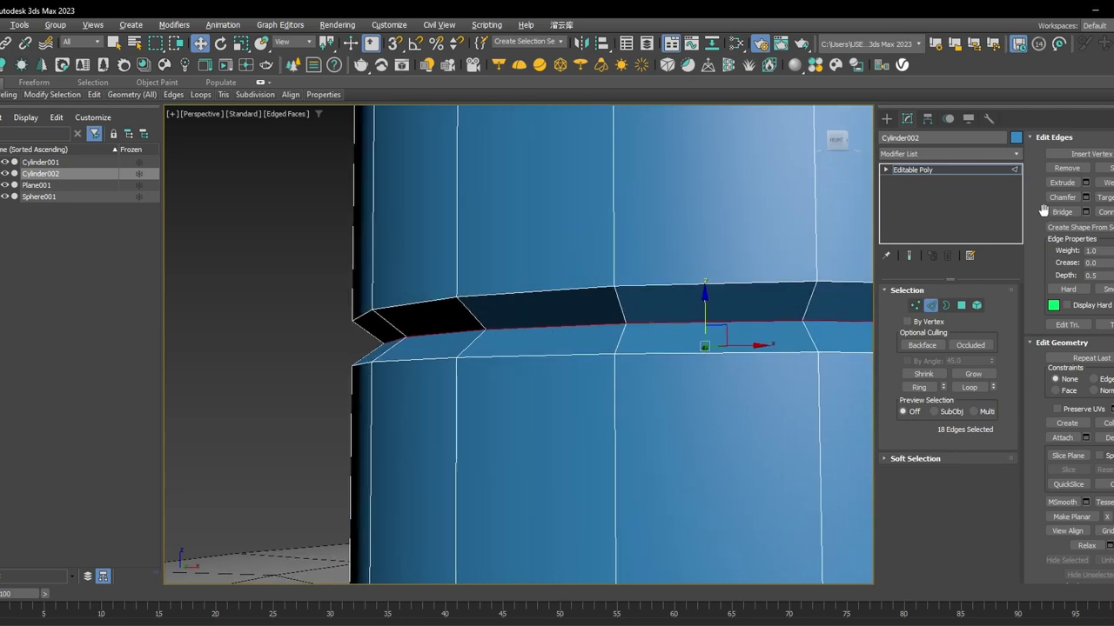
{"action": "left_click", "coordinate": [1086, 197]}
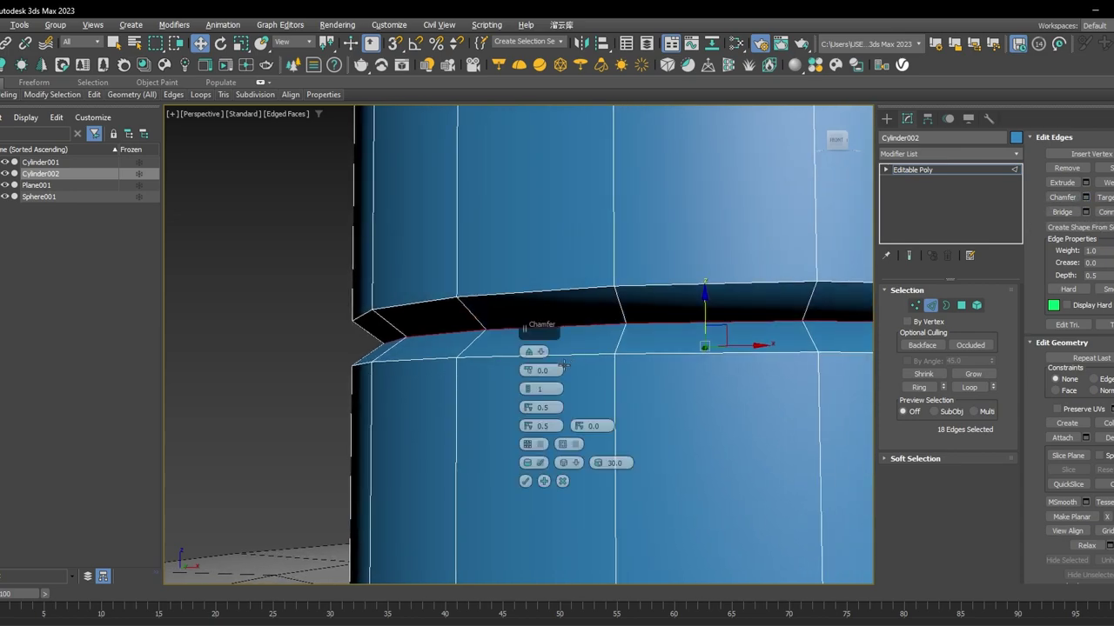
{"action": "left_click_drag", "start_coordinate": [529, 372], "coordinate": [531, 371]}
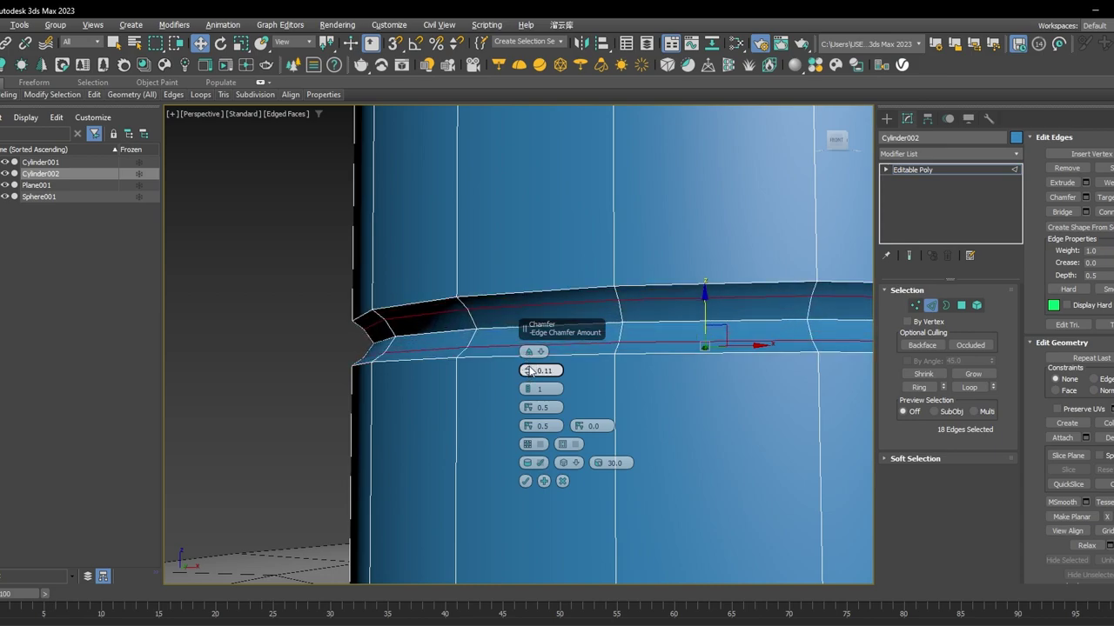
{"action": "left_click", "coordinate": [525, 481]}
Turn off the edged faces display, leave the stem's edge editing and deselect the stem.
{"action": "scroll", "coordinate": [648, 357], "scroll_direction": "down", "scroll_amount": 5}
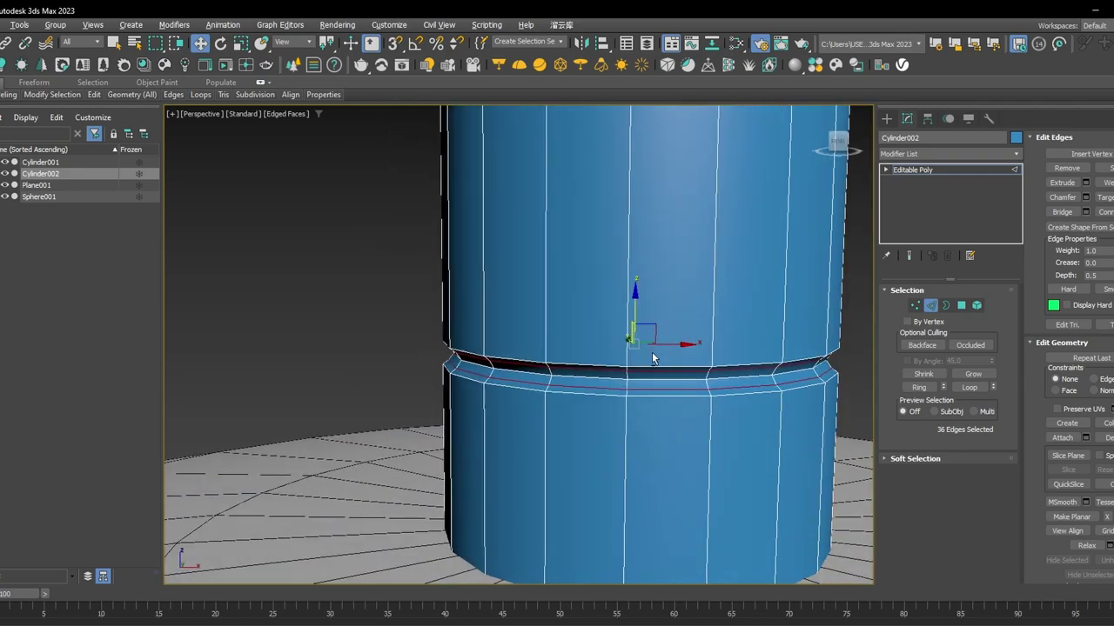
{"action": "middle_click_drag", "start_coordinate": [652, 356], "coordinate": [597, 345]}
{"action": "key", "text": "F4"}
{"action": "scroll", "coordinate": [642, 321], "scroll_direction": "down", "scroll_amount": 5}
{"action": "scroll", "coordinate": [727, 299], "scroll_direction": "down", "scroll_amount": 6}
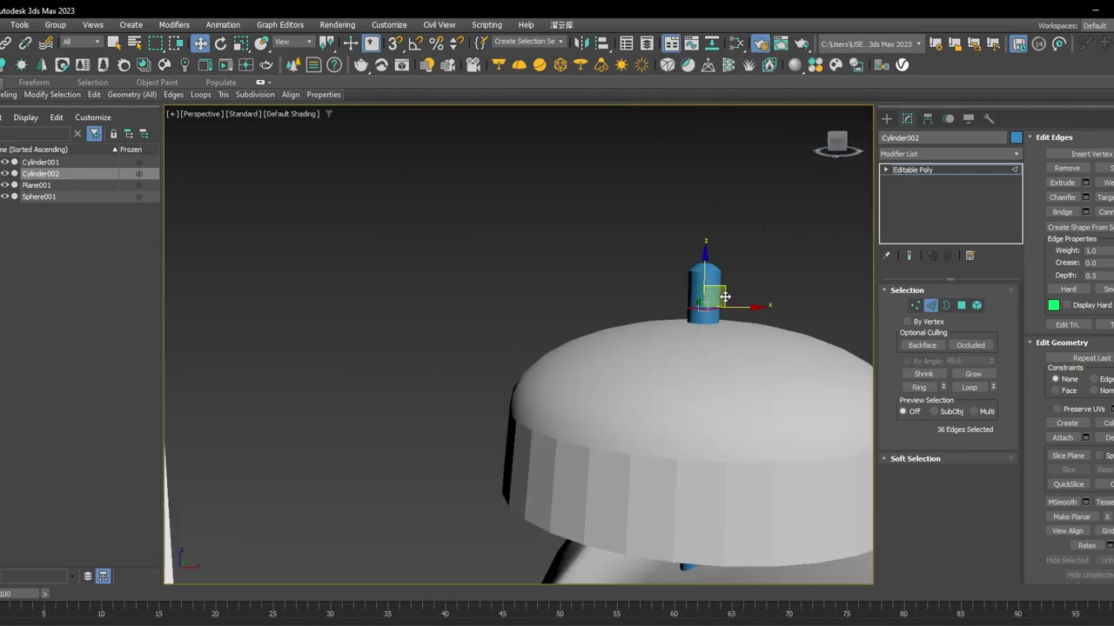
{"action": "middle_click_drag", "start_coordinate": [725, 297], "coordinate": [705, 323], "text": "alt"}
{"action": "left_click", "coordinate": [938, 170]}
{"action": "left_click", "coordinate": [770, 193]}
Select the whole bell element, apply Auto Smooth to its polygons, and leave element editing.
{"action": "scroll", "coordinate": [734, 292], "scroll_direction": "up", "scroll_amount": 5}
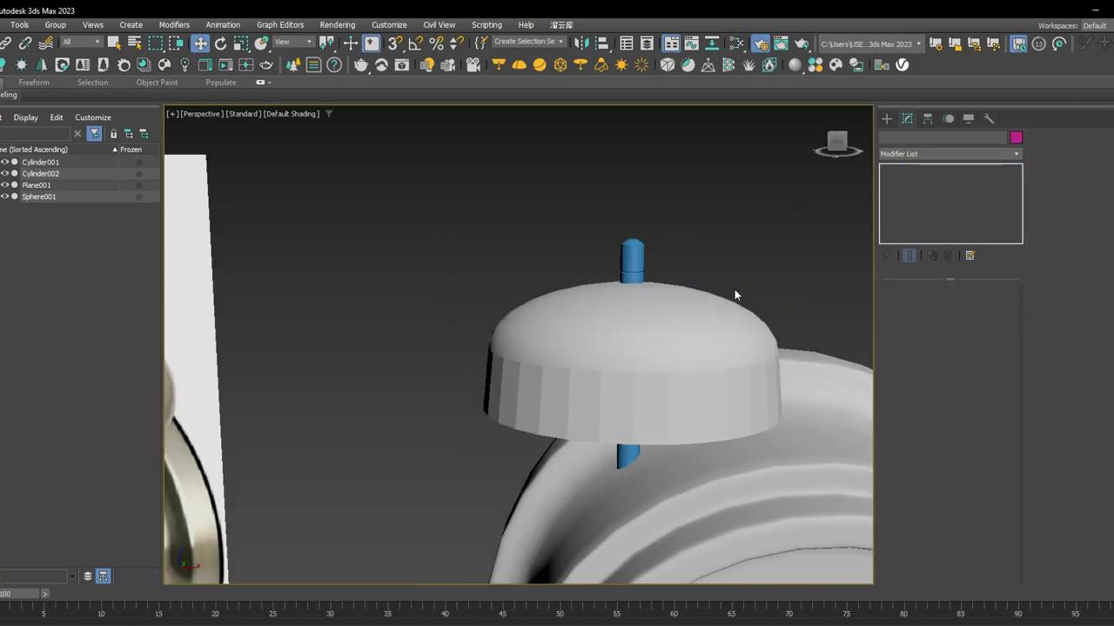
{"action": "scroll", "coordinate": [734, 294], "scroll_direction": "up", "scroll_amount": 3}
{"action": "left_click", "coordinate": [646, 403]}
{"action": "scroll", "coordinate": [578, 357], "scroll_direction": "down", "scroll_amount": 5}
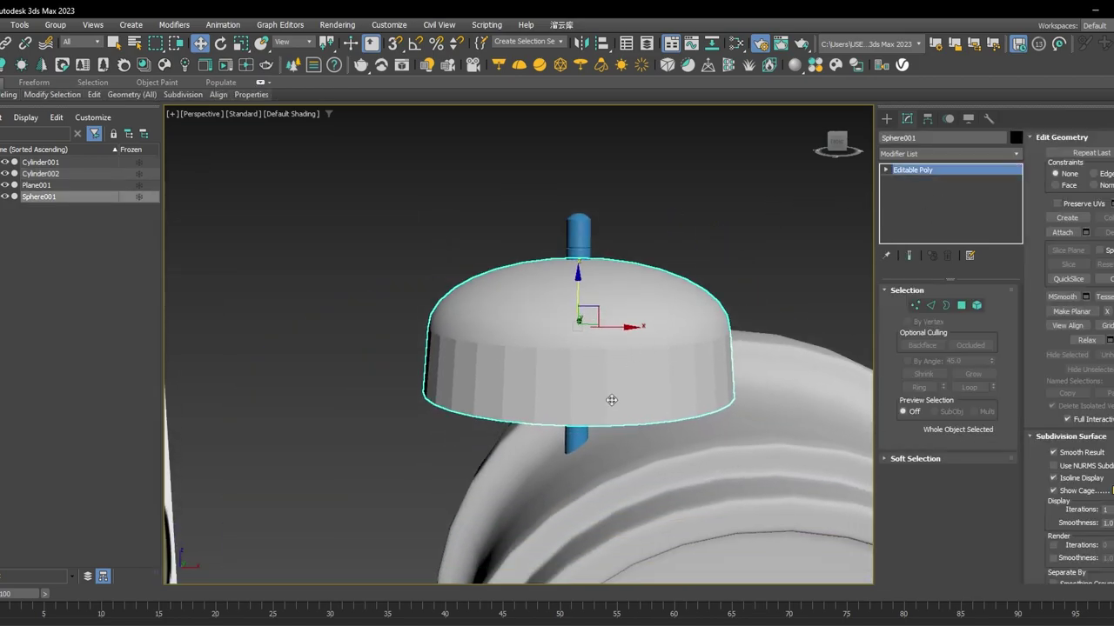
{"action": "middle_click_drag", "start_coordinate": [612, 401], "coordinate": [458, 315], "text": "alt"}
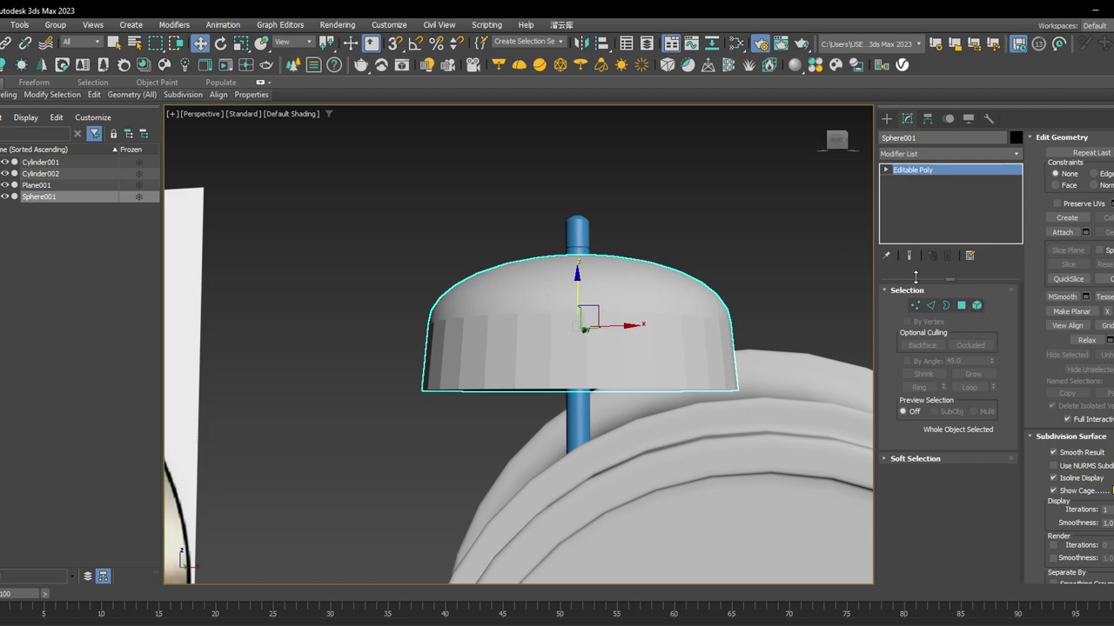
{"action": "left_click", "coordinate": [977, 307]}
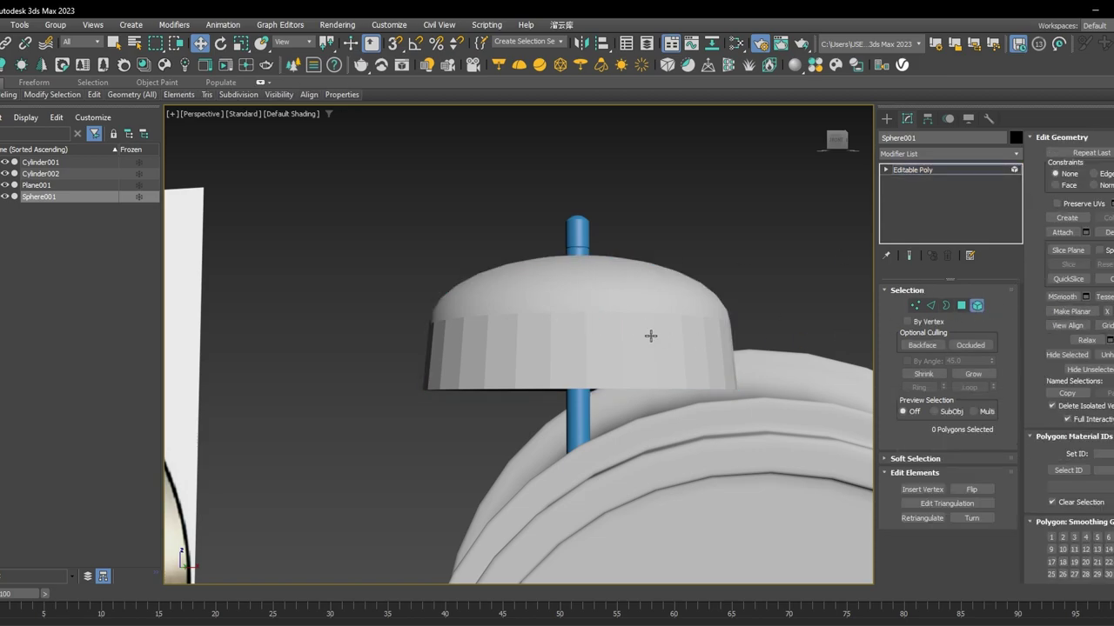
{"action": "left_click", "coordinate": [623, 303]}
{"action": "scroll", "coordinate": [1067, 435], "scroll_direction": "down", "scroll_amount": 5}
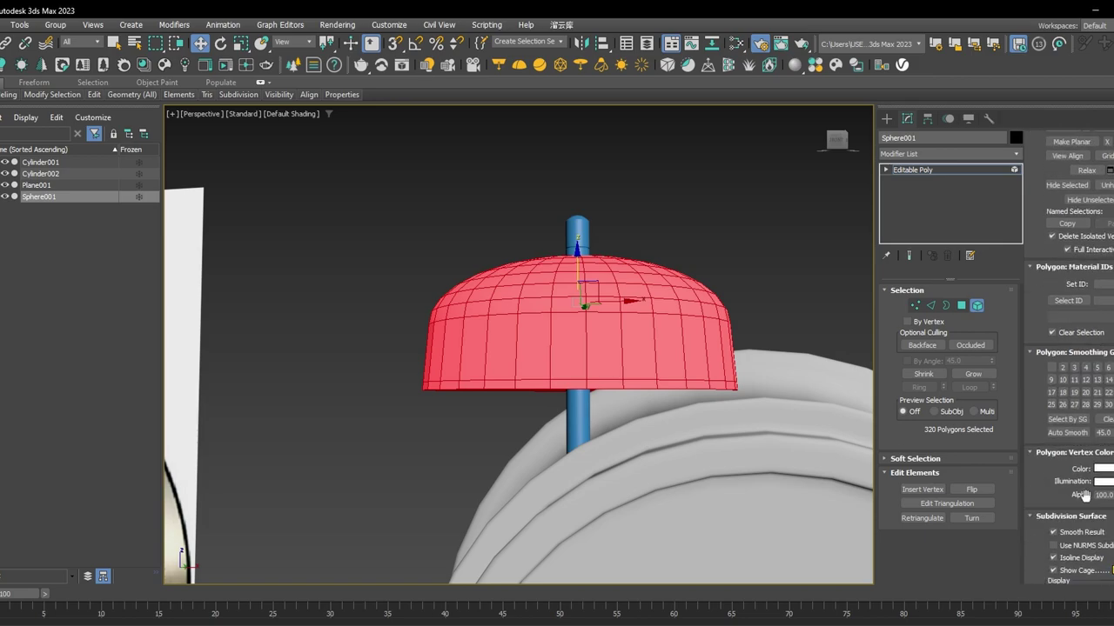
{"action": "left_click", "coordinate": [1066, 434]}
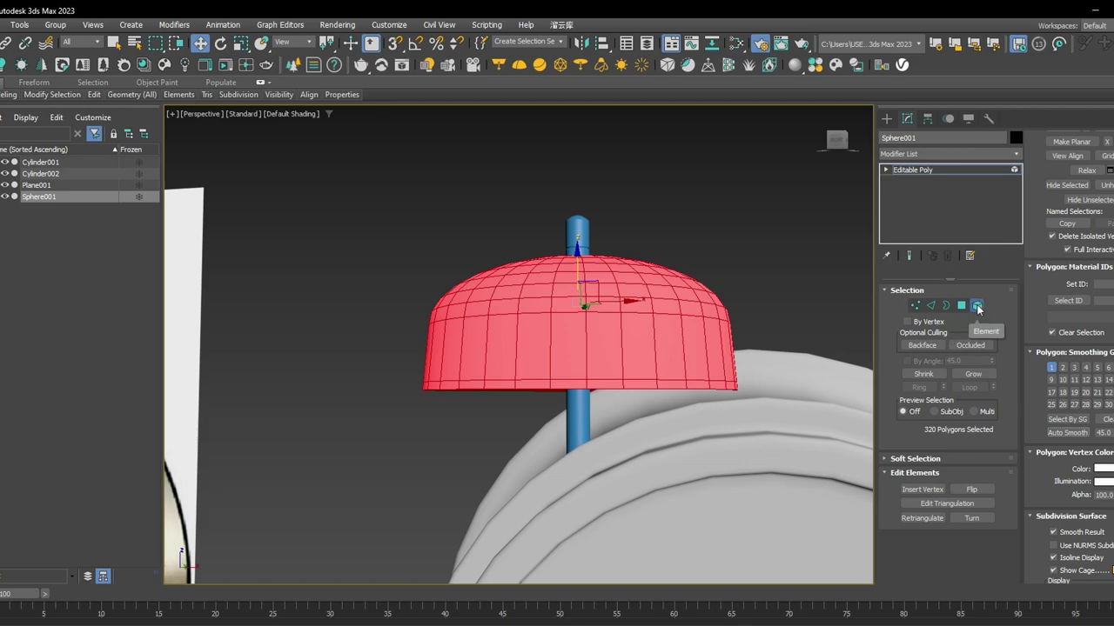
{"action": "left_click", "coordinate": [977, 307]}
{"action": "left_click", "coordinate": [756, 264]}
Select the bell and its stem together and assign Material #26 to both.
{"action": "scroll", "coordinate": [755, 264], "scroll_direction": "down", "scroll_amount": 3}
{"action": "left_click_drag", "start_coordinate": [618, 196], "coordinate": [687, 284]}
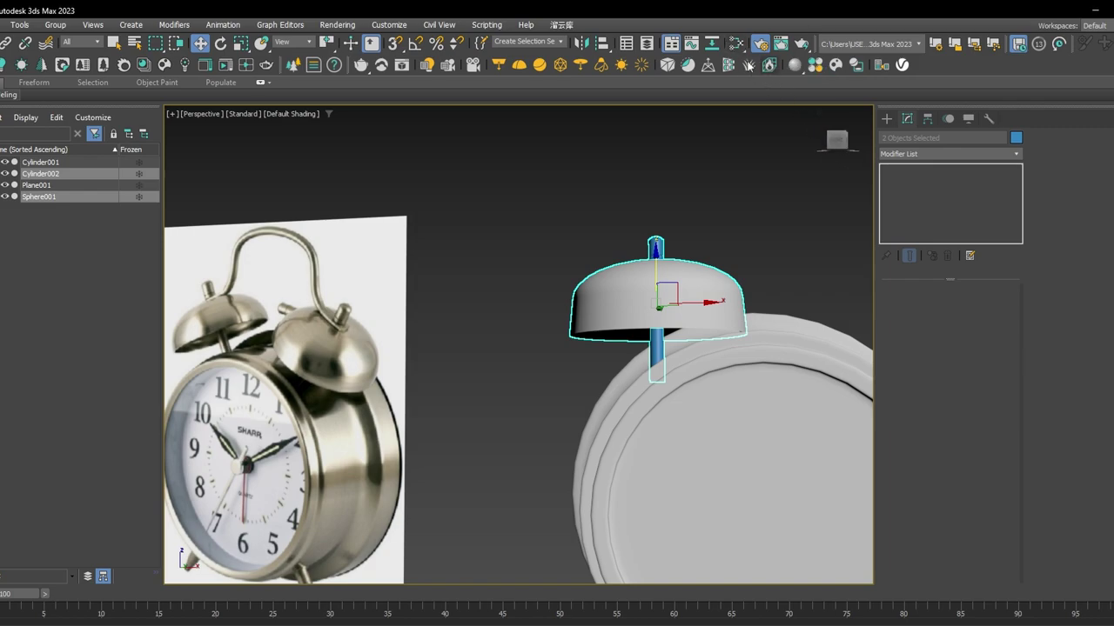
{"action": "left_click", "coordinate": [736, 48]}
{"action": "right_click", "coordinate": [478, 375]}
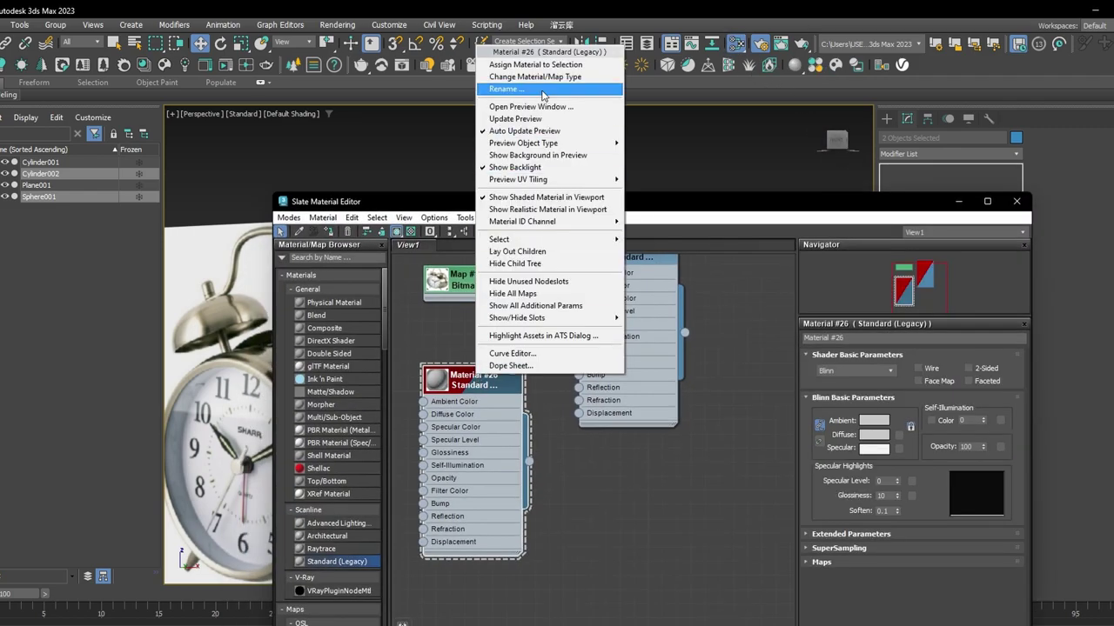
{"action": "left_click", "coordinate": [540, 64]}
{"action": "left_click", "coordinate": [955, 202]}
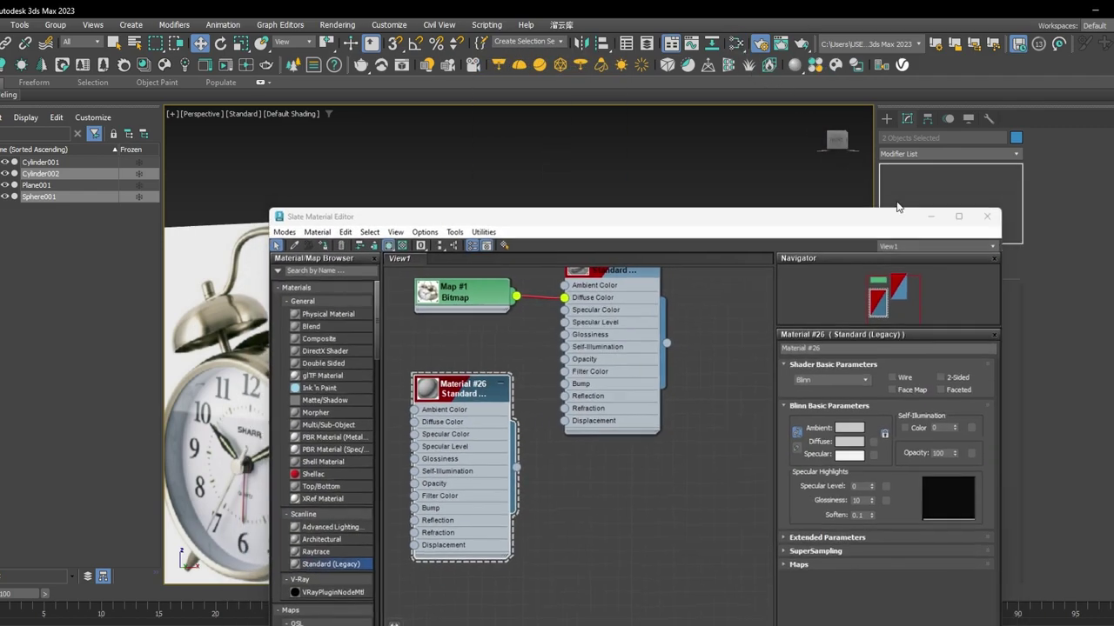
Close the material editor and, in Front view with angle snap on, rotate the bell and its stem 25 degrees outward.
{"action": "left_click", "coordinate": [706, 228]}
{"action": "left_click_drag", "start_coordinate": [608, 218], "coordinate": [675, 296]}
{"action": "middle_click_drag", "start_coordinate": [723, 275], "coordinate": [643, 263]}
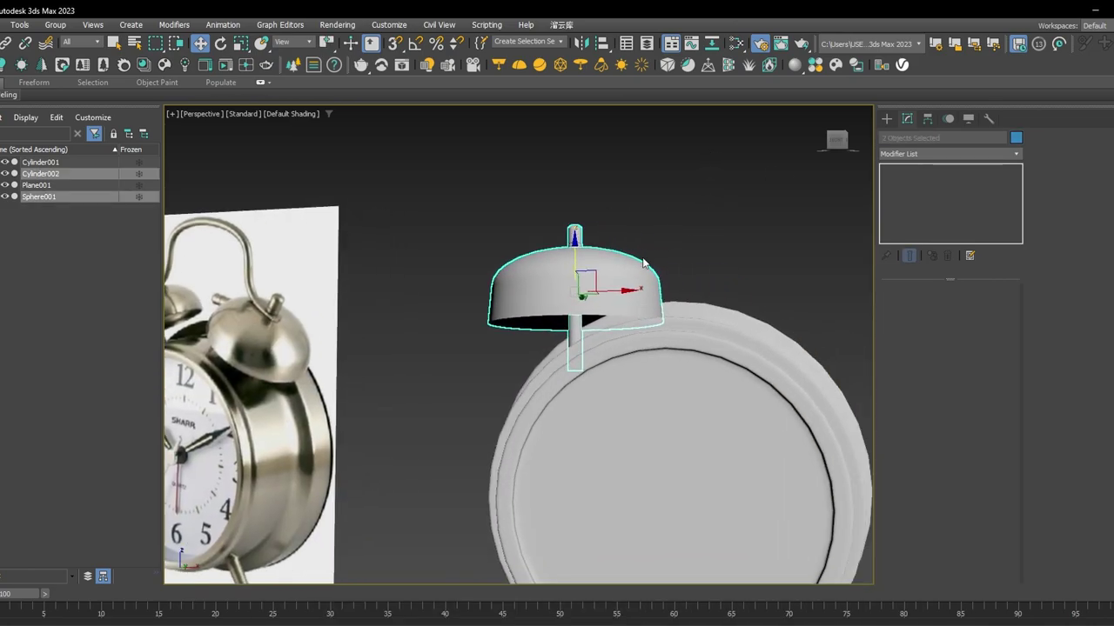
{"action": "key", "text": "f"}
{"action": "scroll", "coordinate": [641, 257], "scroll_direction": "down", "scroll_amount": 5}
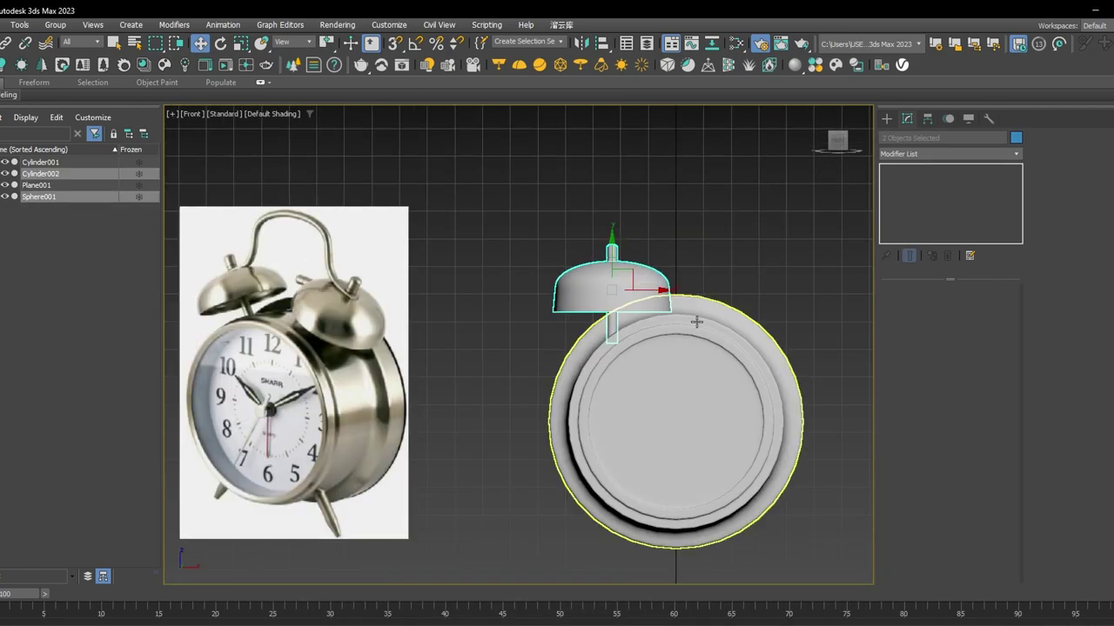
{"action": "key", "text": "e"}
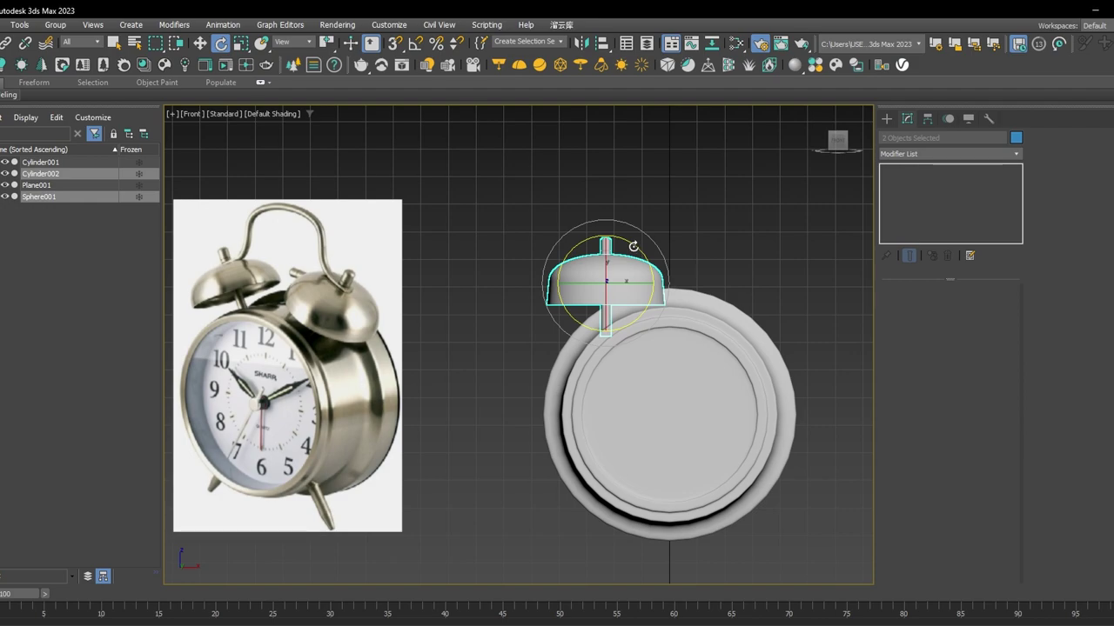
{"action": "left_click", "coordinate": [415, 44]}
{"action": "left_click_drag", "start_coordinate": [636, 241], "coordinate": [620, 235]}
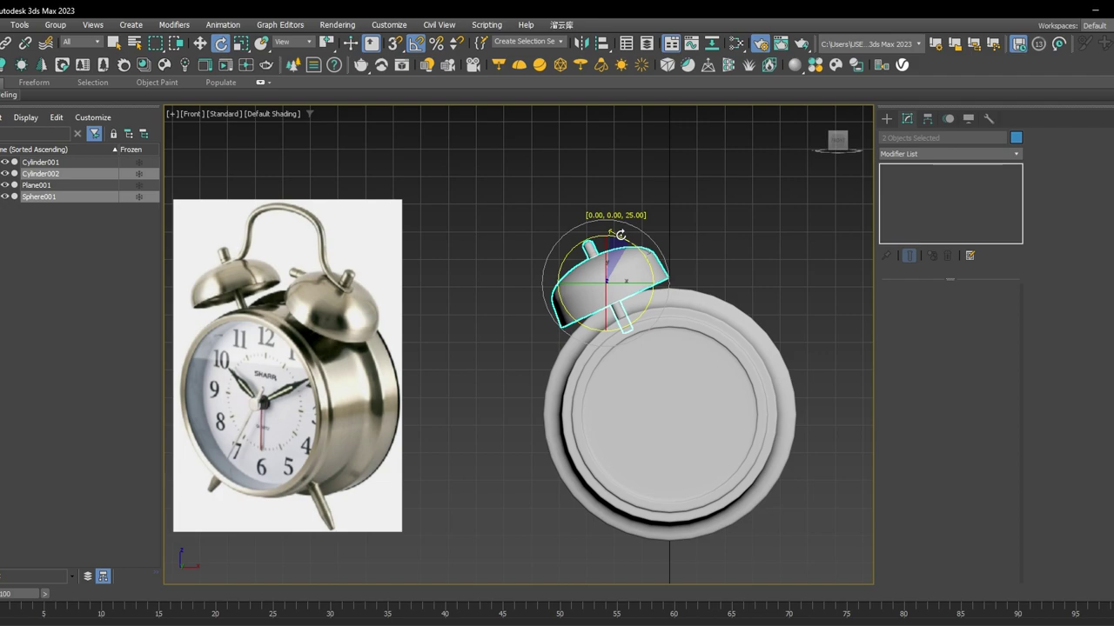
Move the tilted bell and stem outward along the clock body so the stem's lower end meets the rim.
{"action": "key", "text": "w"}
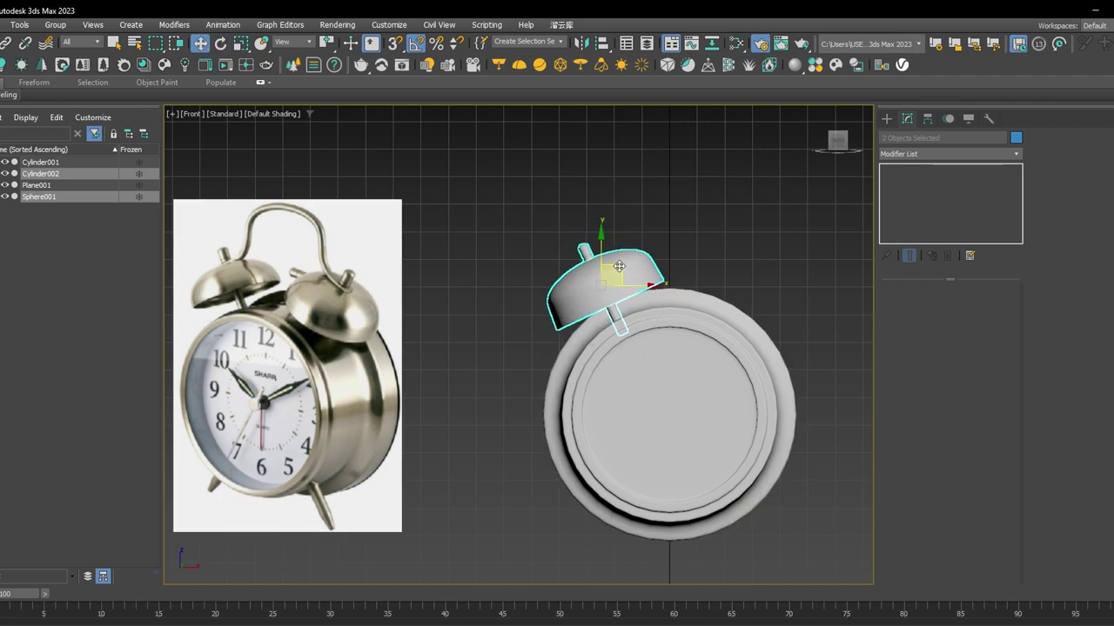
{"action": "left_click_drag", "start_coordinate": [618, 266], "coordinate": [600, 271]}
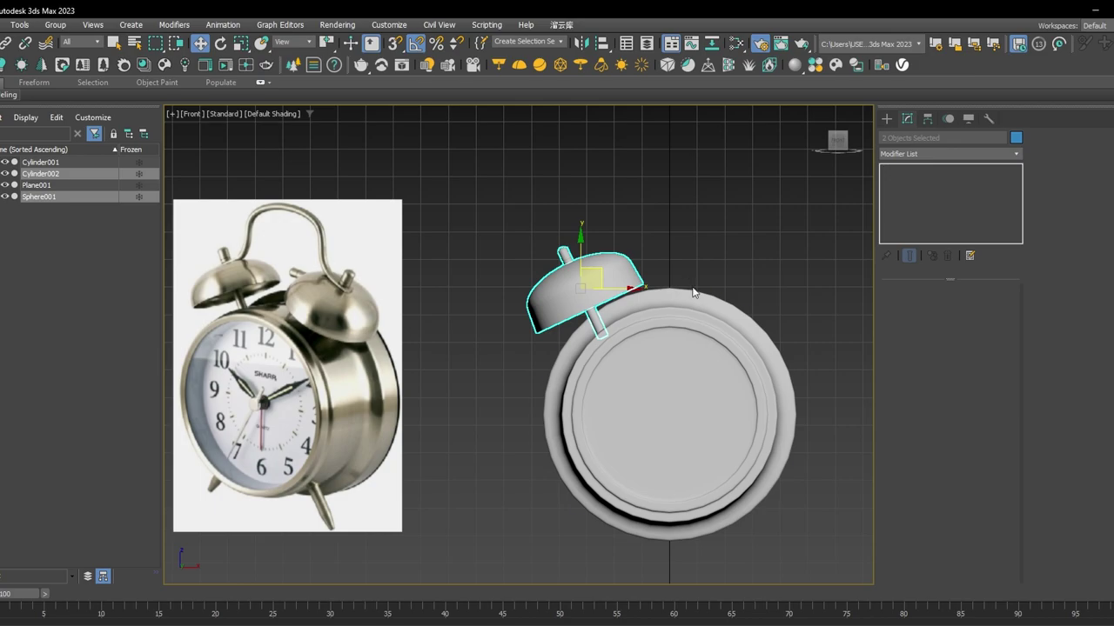
{"action": "middle_click_drag", "start_coordinate": [703, 313], "coordinate": [629, 329], "text": "alt"}
{"action": "key", "text": "f"}
{"action": "scroll", "coordinate": [676, 326], "scroll_direction": "down", "scroll_amount": 5}
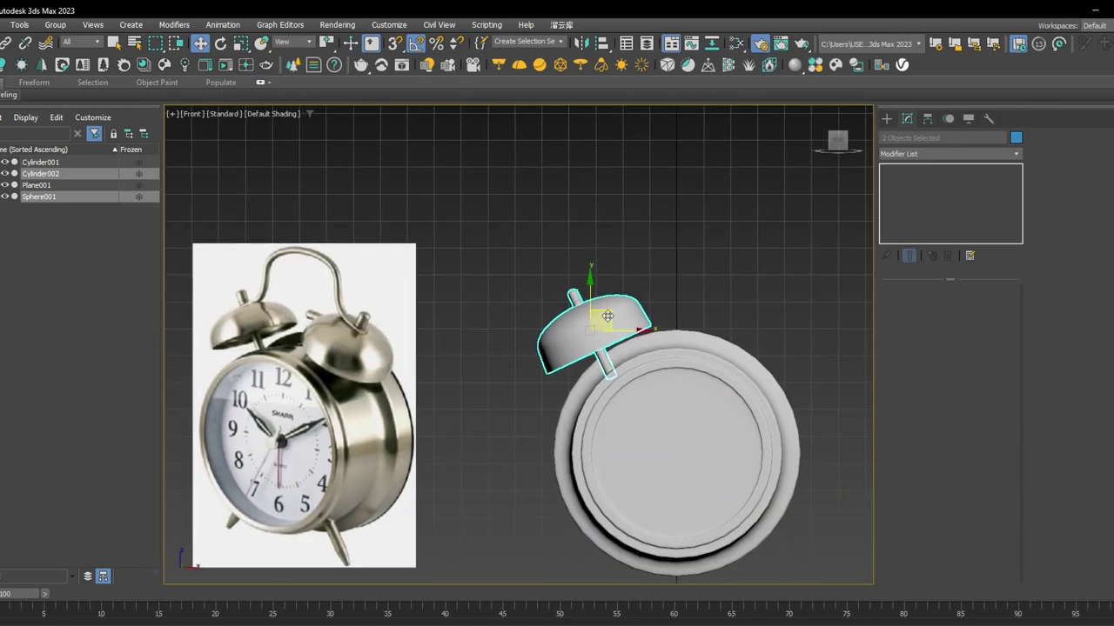
{"action": "left_click_drag", "start_coordinate": [607, 316], "coordinate": [614, 312]}
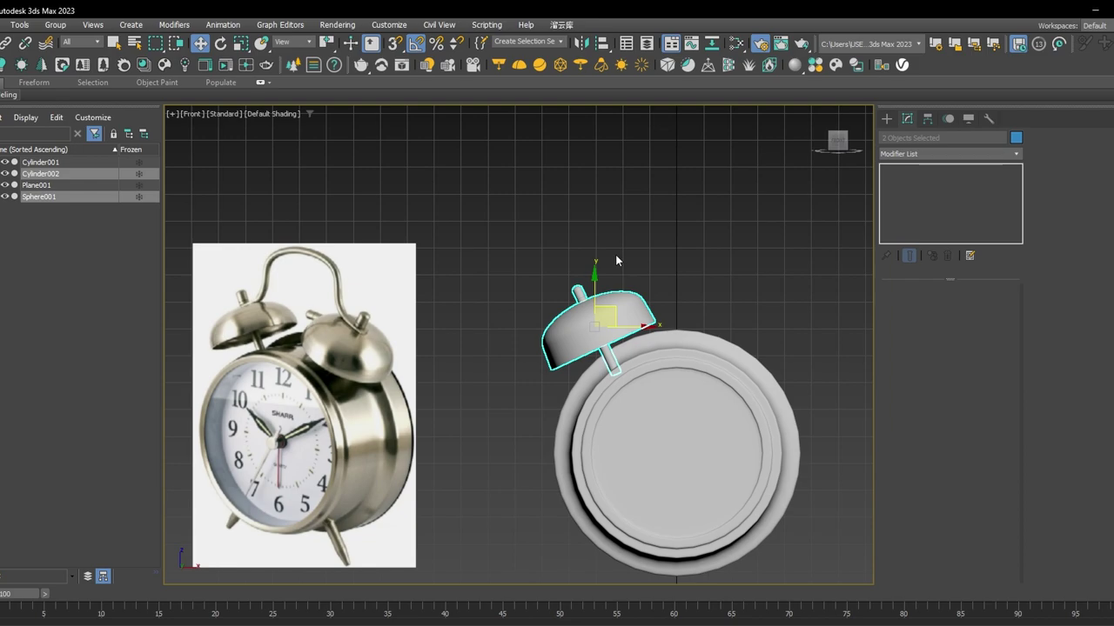
Rotate the bell and its stem slightly further outward to refine their tilt on the clock body.
{"action": "key", "text": "e"}
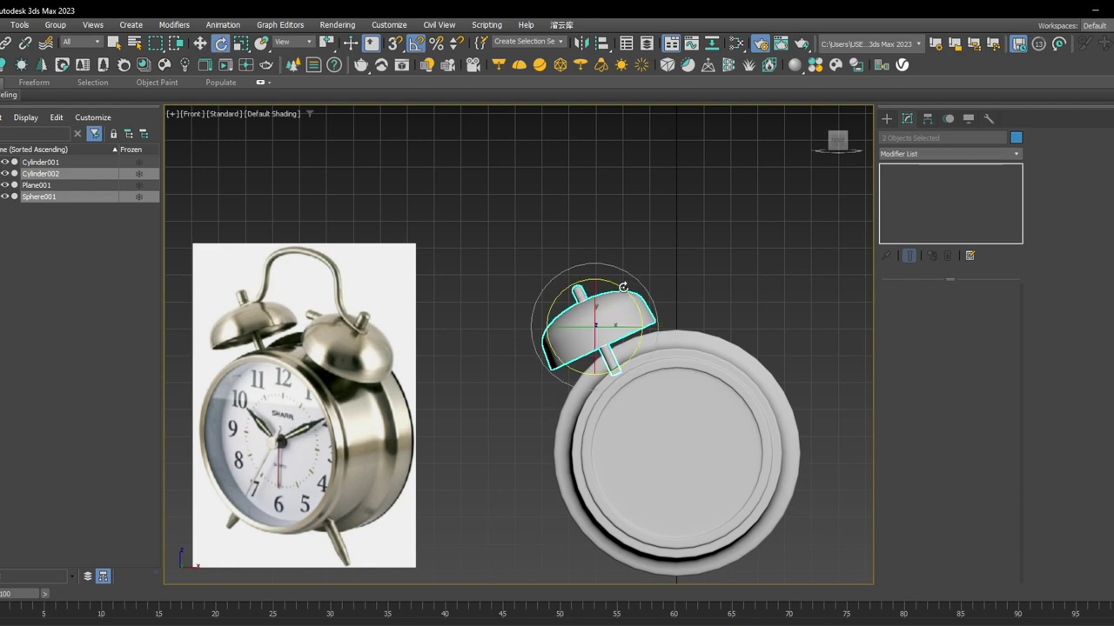
{"action": "left_click_drag", "start_coordinate": [623, 287], "coordinate": [592, 293]}
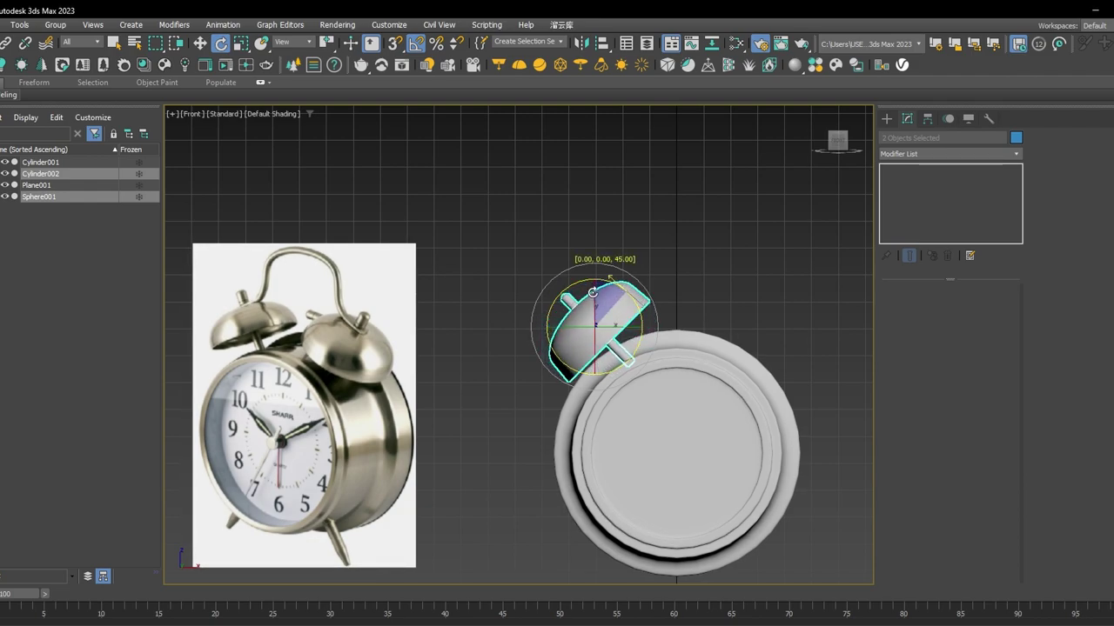
{"action": "left_click_drag", "start_coordinate": [593, 293], "coordinate": [607, 287]}
{"action": "key", "text": "w"}
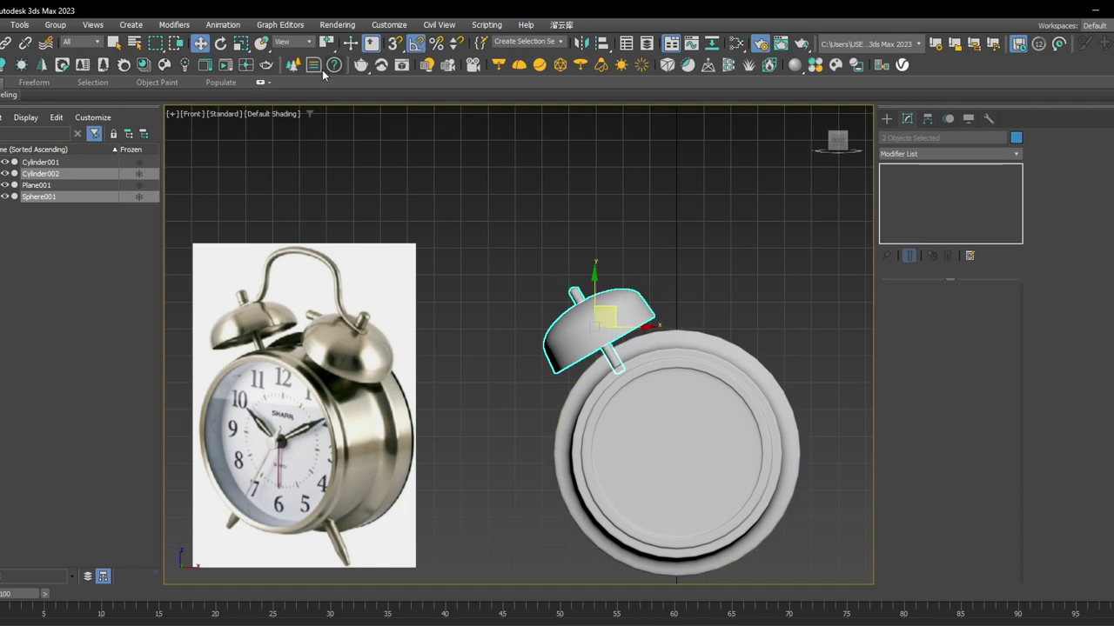
Group the tilted bell and its stem under the default group name.
{"action": "left_click", "coordinate": [55, 25]}
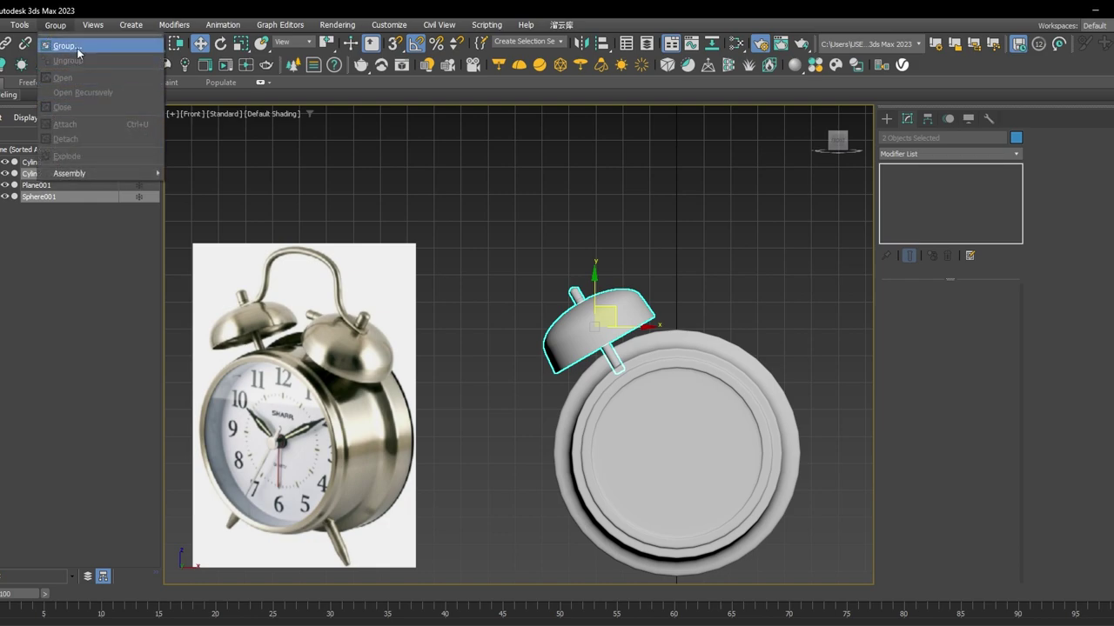
{"action": "left_click", "coordinate": [77, 48]}
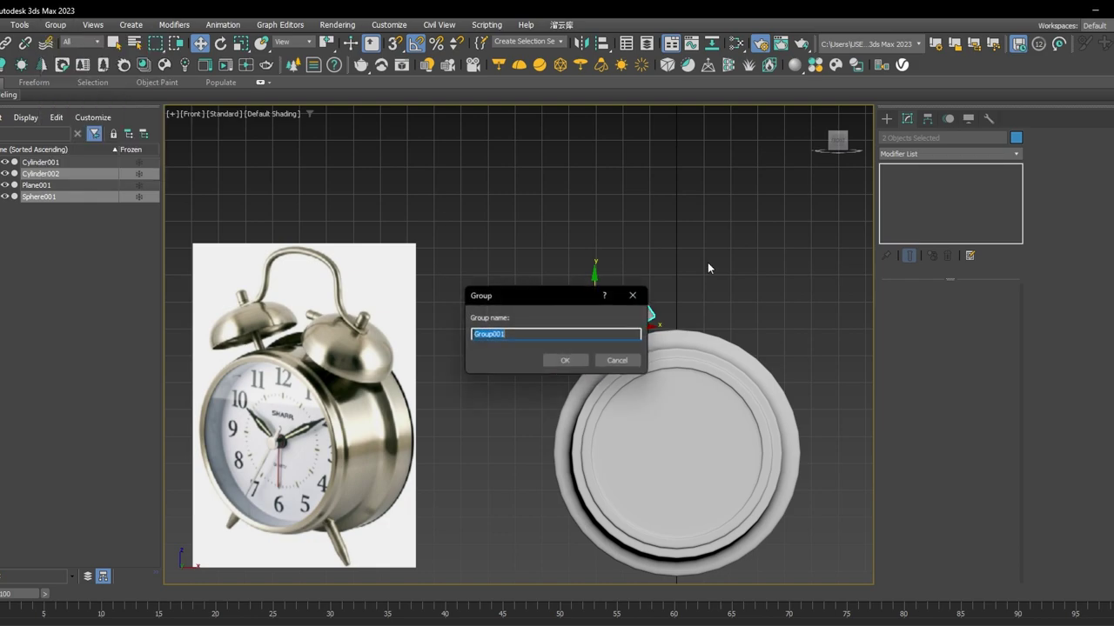
{"action": "left_click", "coordinate": [566, 361]}
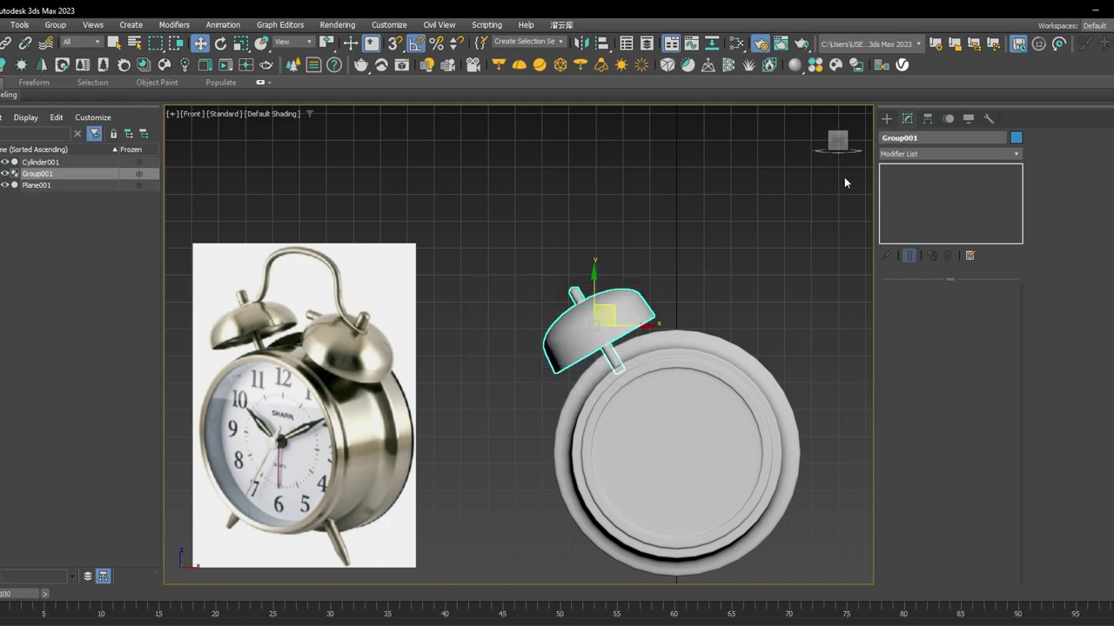
Move only the bell group's pivot along X to the clock's vertical centre line, and leave pivot editing.
{"action": "left_click", "coordinate": [925, 120]}
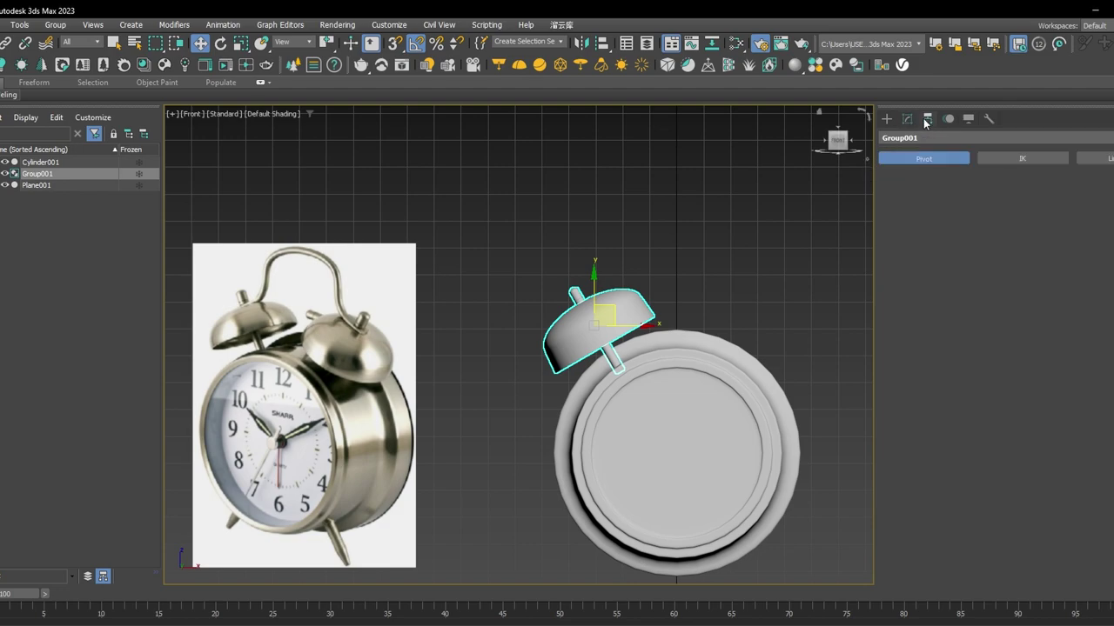
{"action": "left_click", "coordinate": [950, 206]}
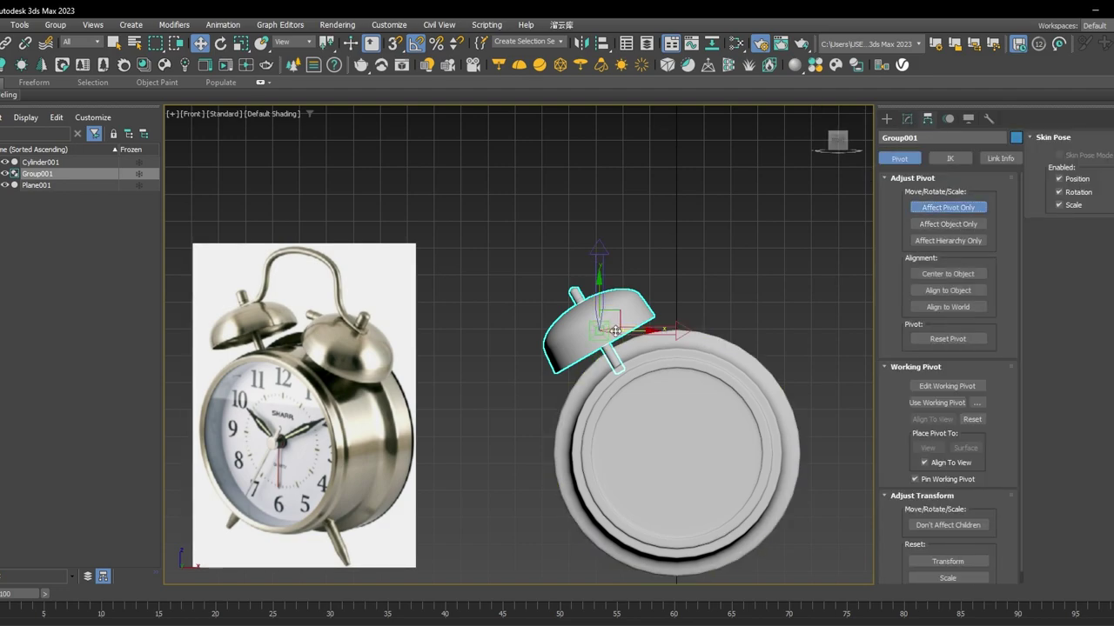
{"action": "middle_click_drag", "start_coordinate": [678, 415], "coordinate": [627, 370]}
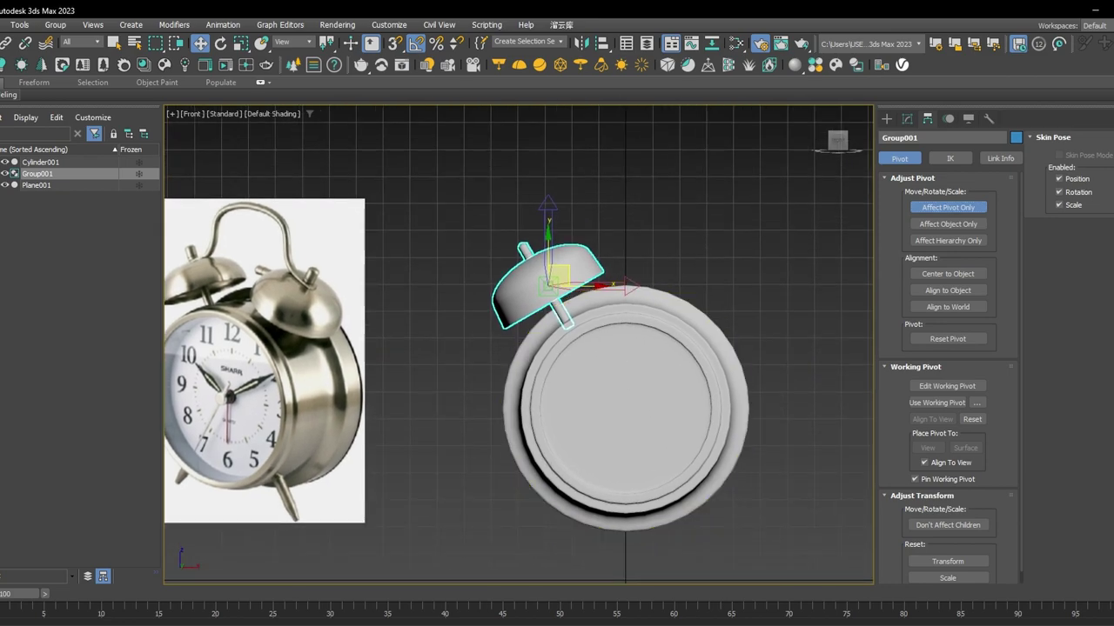
{"action": "left_click_drag", "start_coordinate": [600, 284], "coordinate": [677, 323]}
{"action": "left_click", "coordinate": [927, 207]}
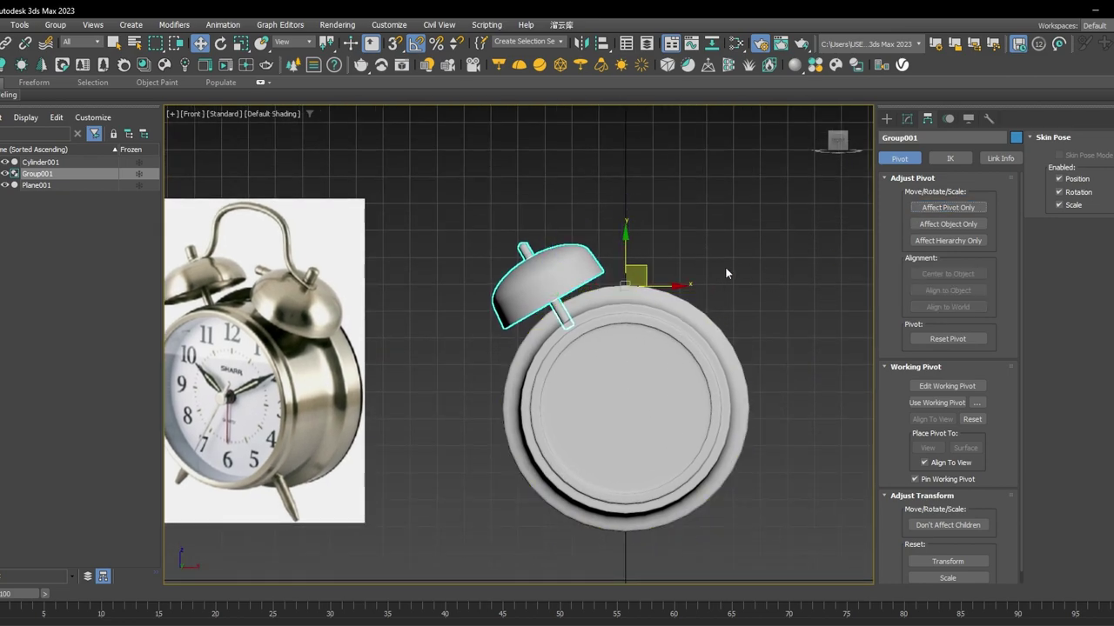
Mirror the bell group across the X axis as an instance on the clock's opposite side, and deselect it.
{"action": "middle_click_drag", "start_coordinate": [749, 330], "coordinate": [728, 339]}
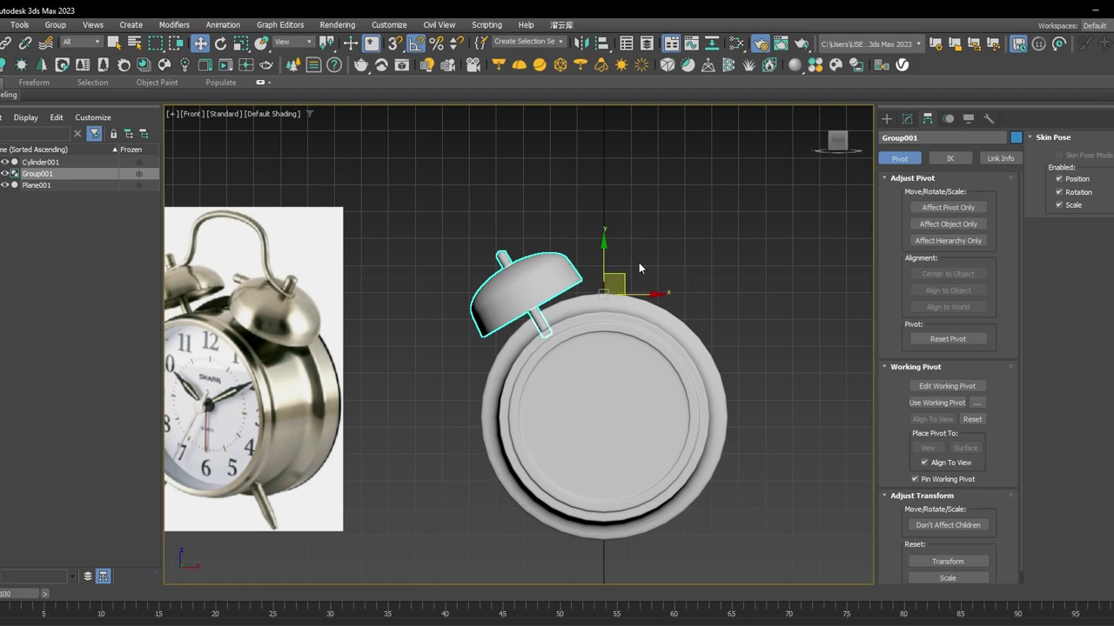
{"action": "left_click", "coordinate": [581, 46]}
{"action": "left_click_drag", "start_coordinate": [555, 228], "coordinate": [860, 179]}
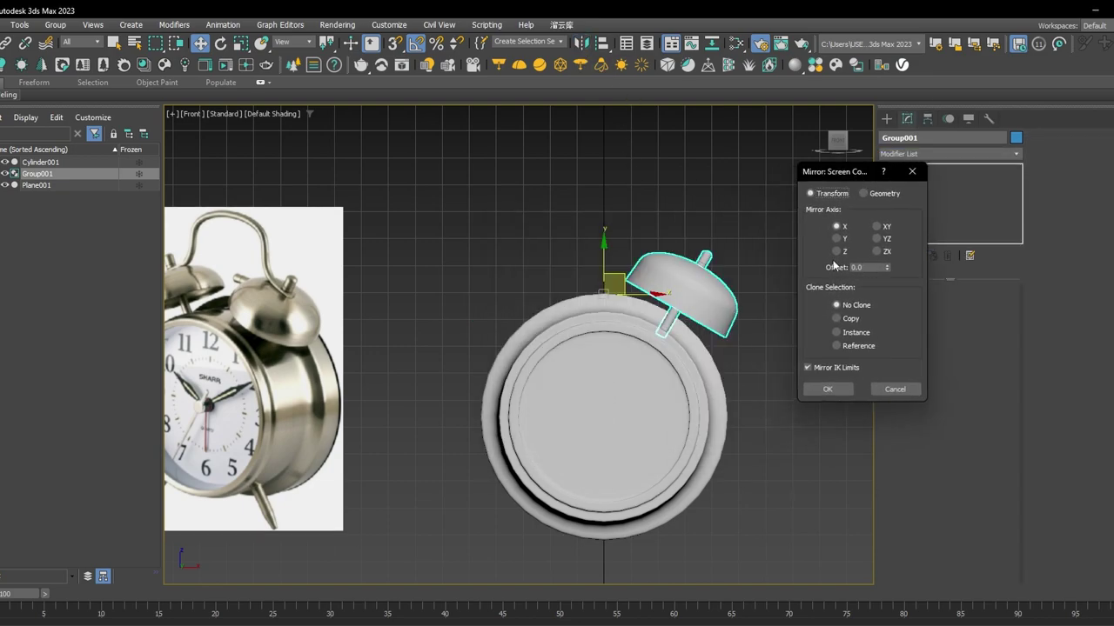
{"action": "left_click", "coordinate": [836, 333]}
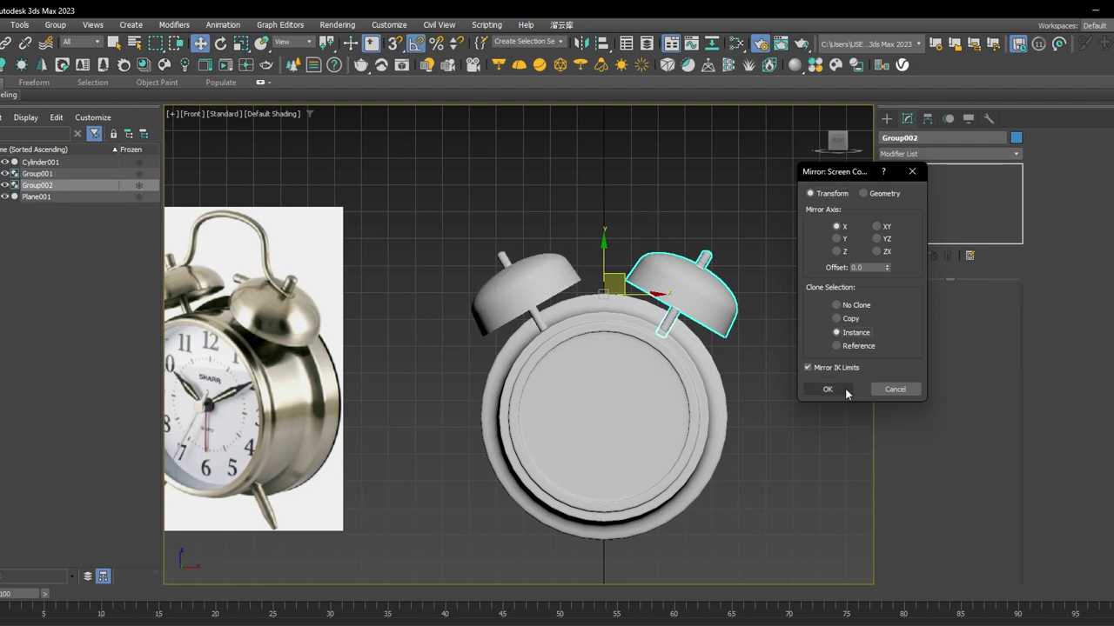
{"action": "left_click", "coordinate": [827, 388]}
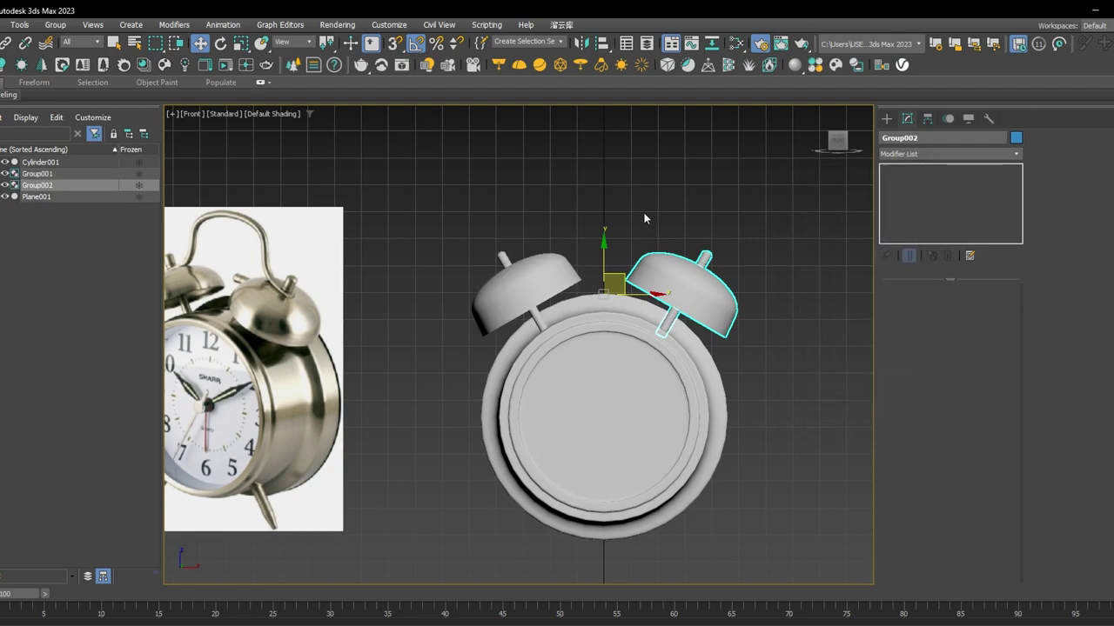
{"action": "left_click", "coordinate": [643, 211]}
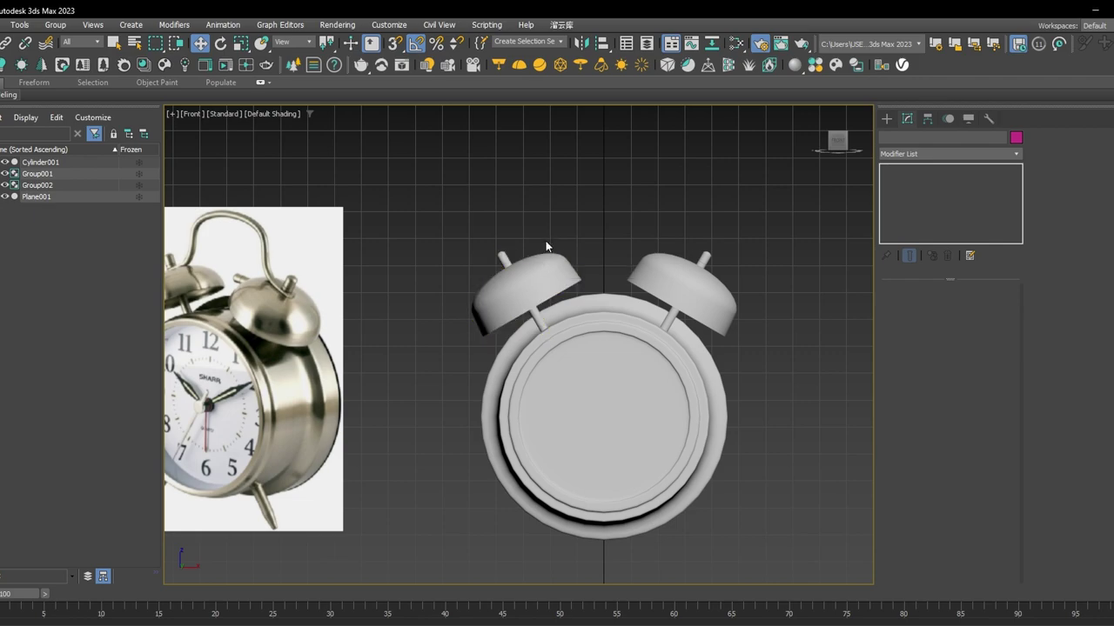
Compare the two bells and the missing handle with the reference photo in Perspective and Front views.
{"action": "middle_click_drag", "start_coordinate": [691, 293], "coordinate": [730, 355], "text": "alt"}
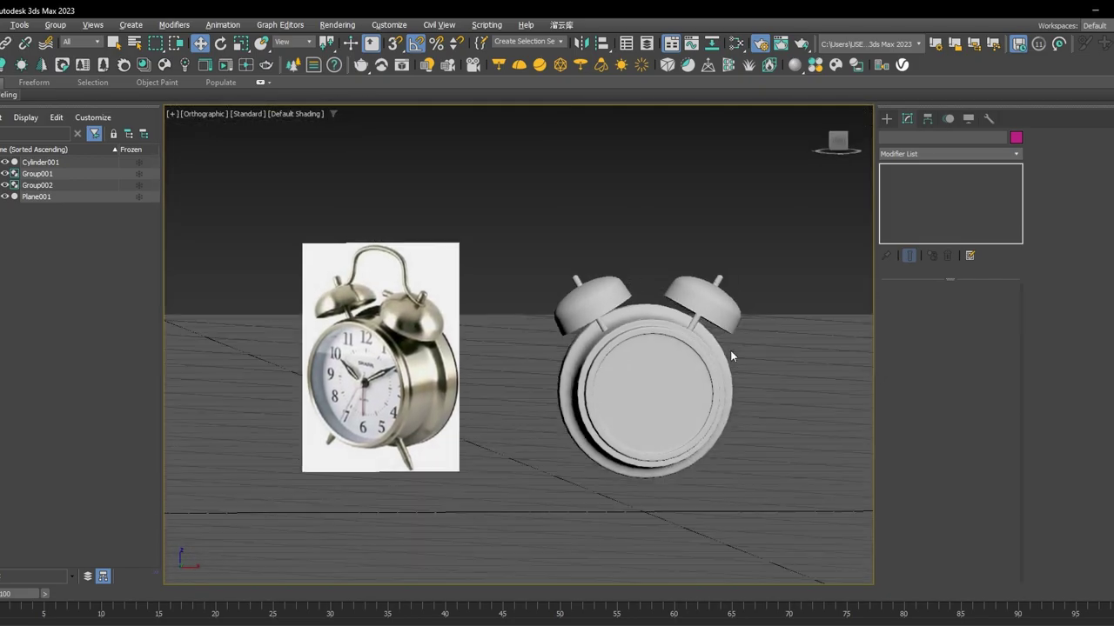
{"action": "key", "text": "p"}
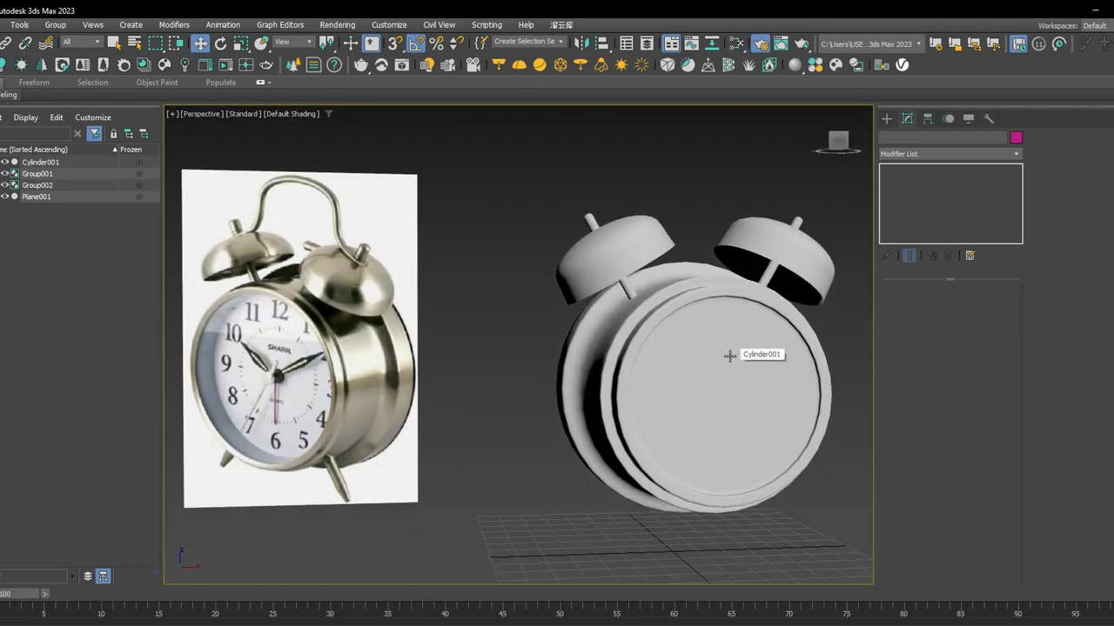
{"action": "middle_click_drag", "start_coordinate": [726, 362], "coordinate": [608, 362], "text": "alt"}
{"action": "left_click", "coordinate": [721, 356]}
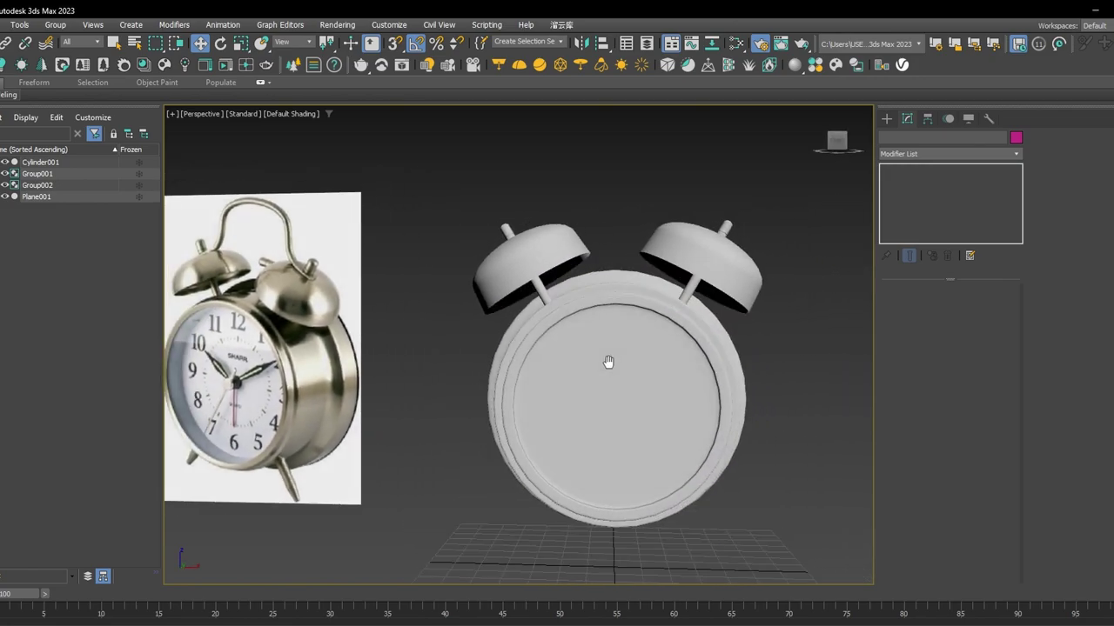
{"action": "key", "text": "f"}
{"action": "left_click", "coordinate": [516, 319]}
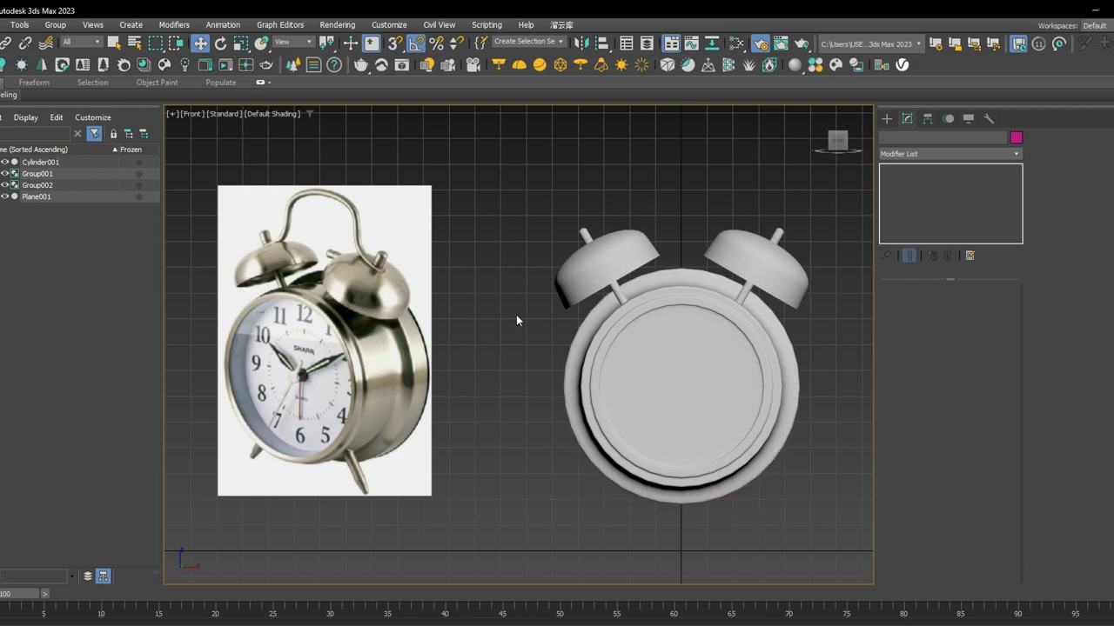
{"action": "left_click", "coordinate": [635, 384]}
{"action": "left_click", "coordinate": [390, 257]}
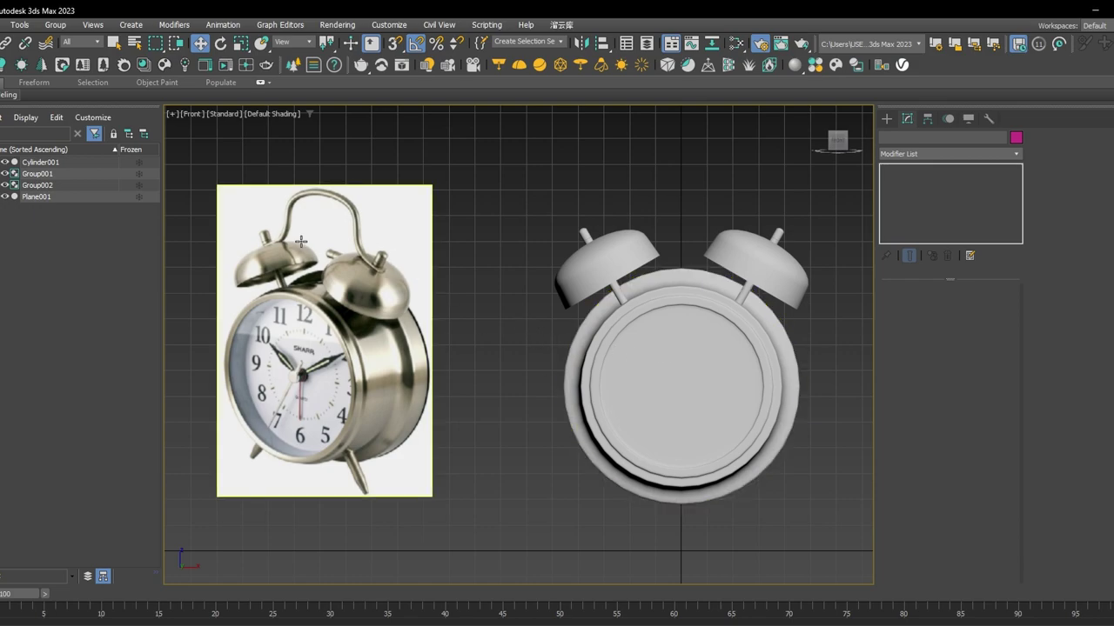
{"action": "middle_click_drag", "start_coordinate": [667, 224], "coordinate": [616, 270]}
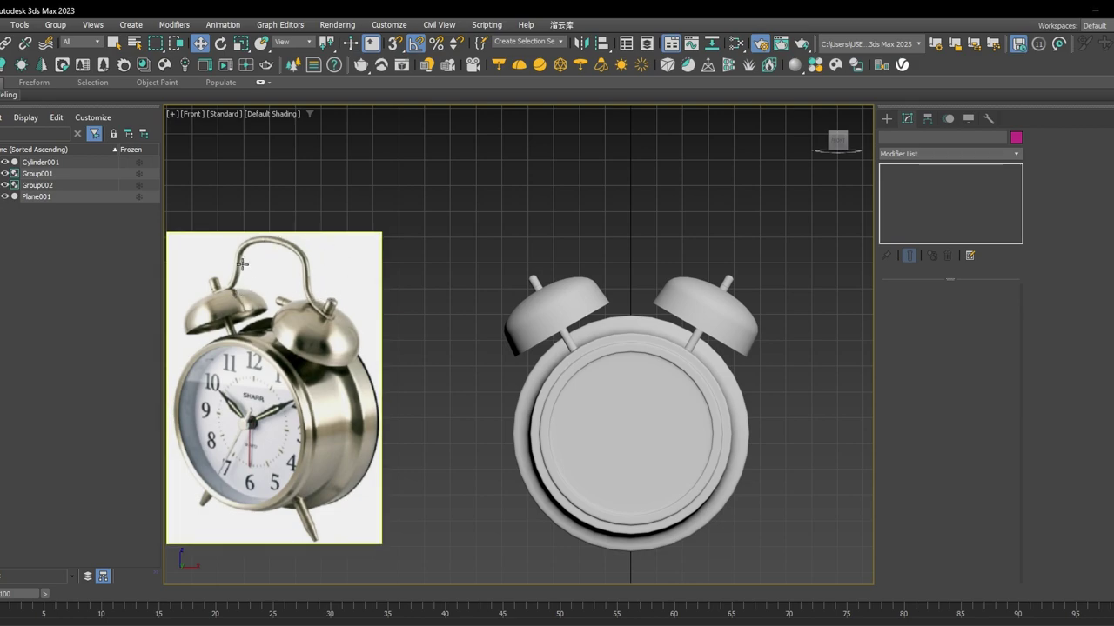
{"action": "left_click", "coordinate": [383, 264]}
Start a Line spline in the Front view with 3D snapping turned on and angle snap turned off.
{"action": "left_click", "coordinate": [886, 119]}
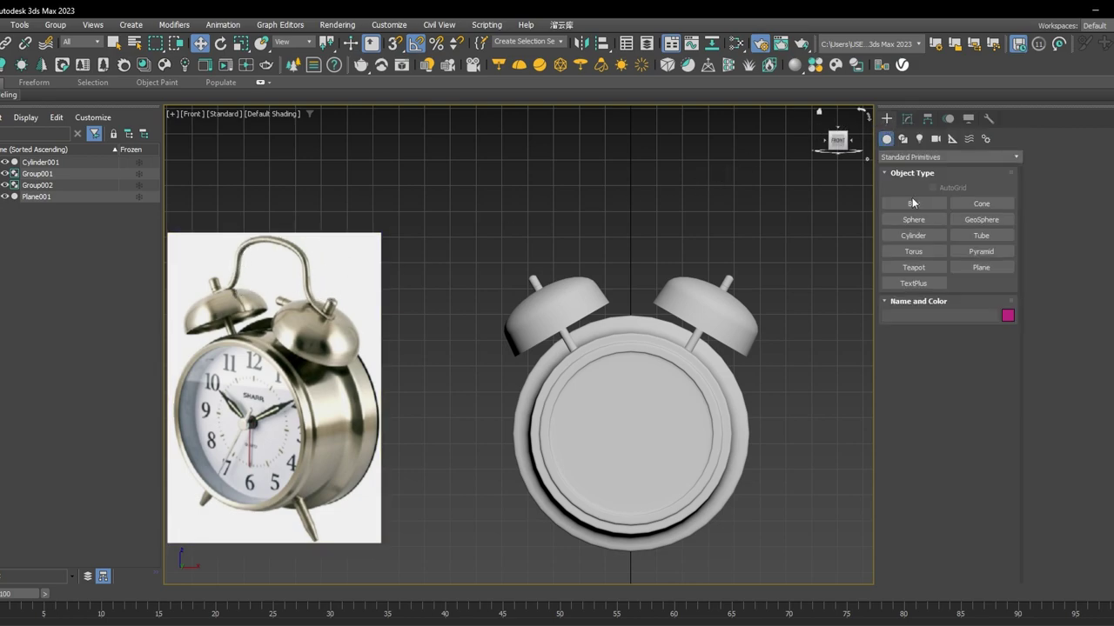
{"action": "left_click", "coordinate": [904, 138]}
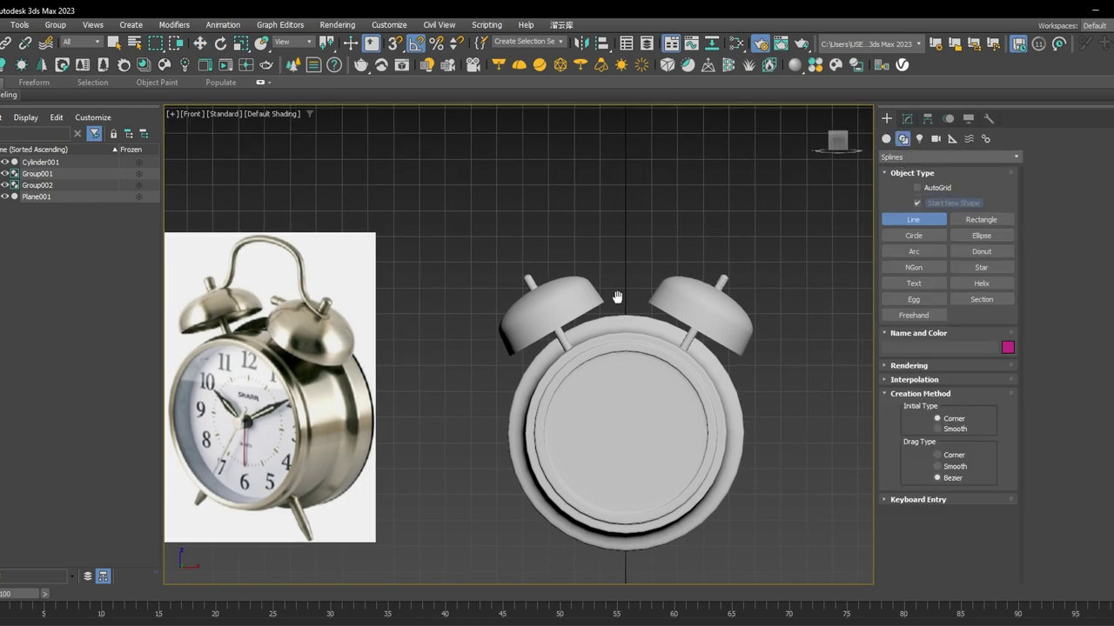
{"action": "scroll", "coordinate": [470, 326], "scroll_direction": "up", "scroll_amount": 5}
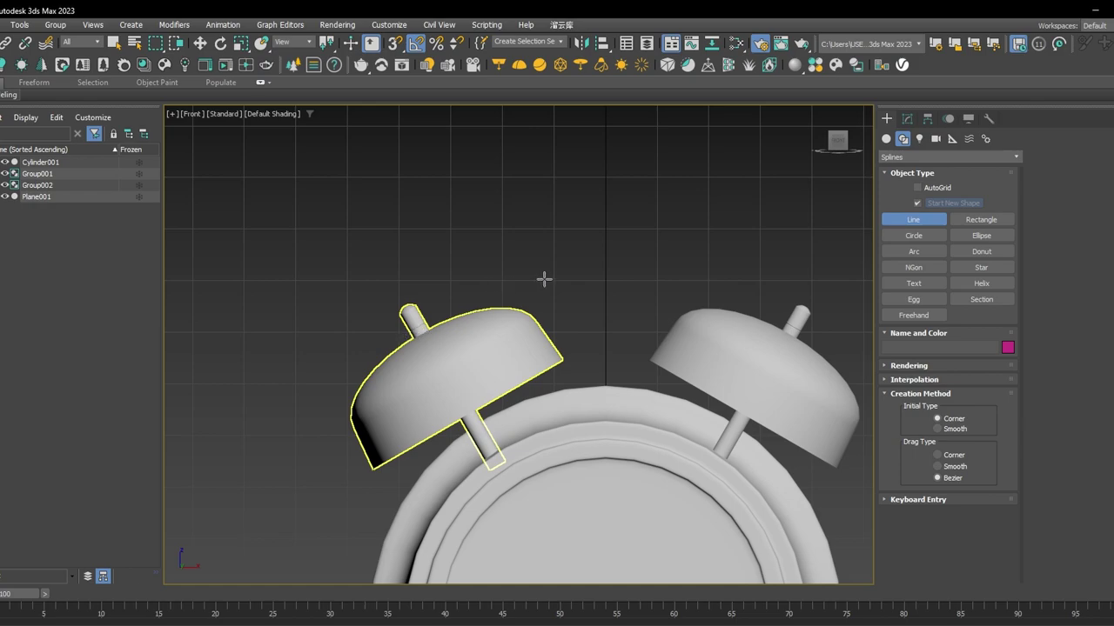
{"action": "scroll", "coordinate": [539, 287], "scroll_direction": "down", "scroll_amount": 3}
{"action": "middle_click_drag", "start_coordinate": [435, 298], "coordinate": [423, 318]}
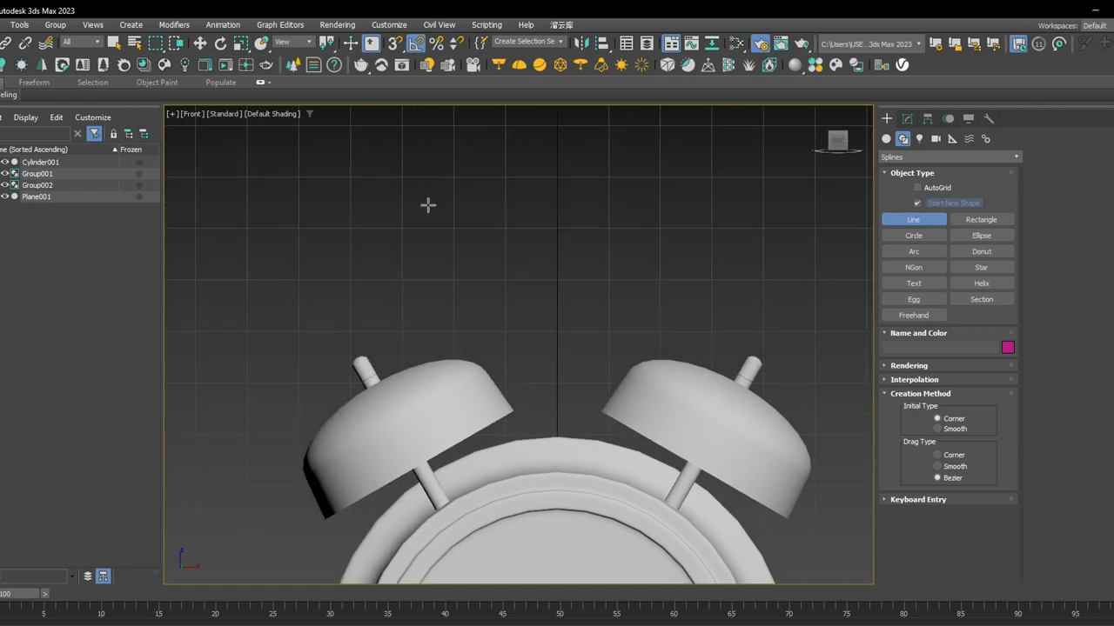
{"action": "left_click", "coordinate": [396, 44]}
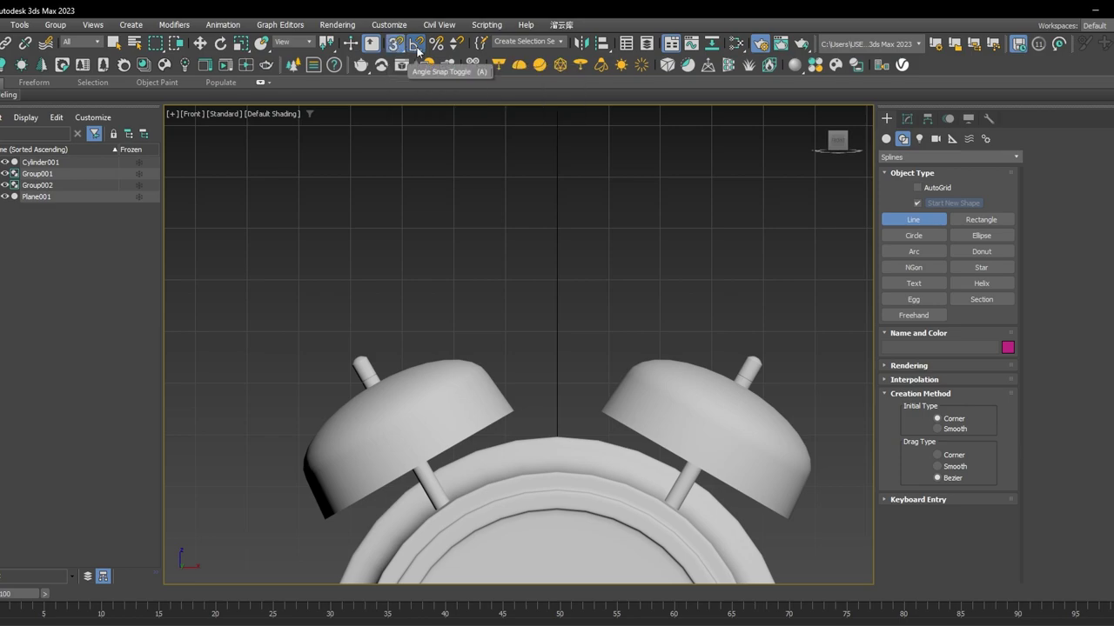
{"action": "right_click", "coordinate": [396, 45]}
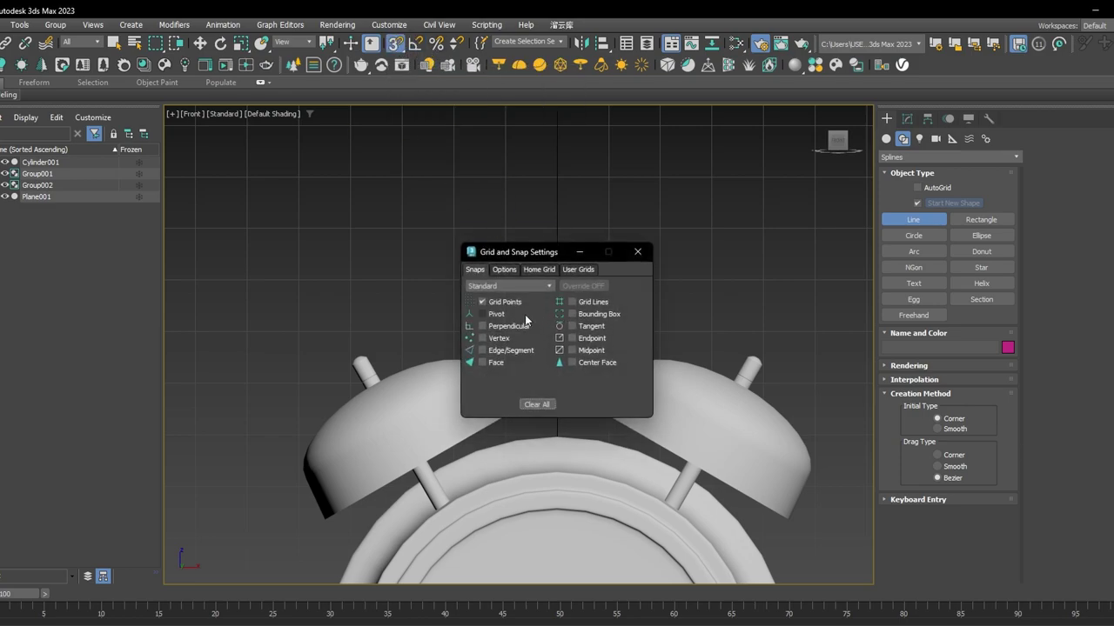
{"action": "left_click", "coordinate": [638, 254]}
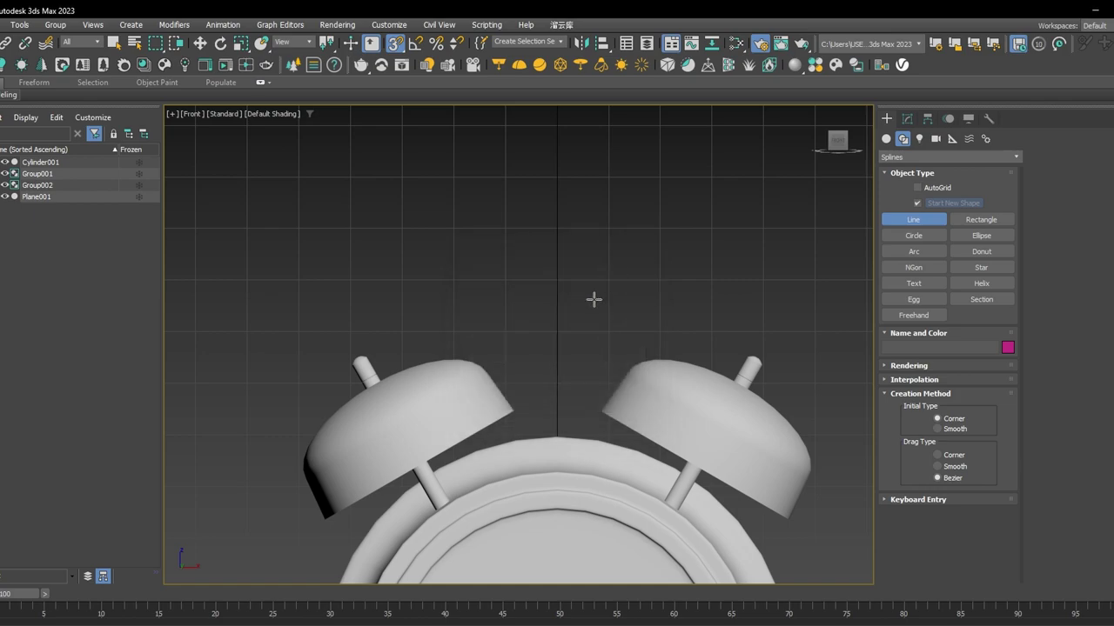
{"action": "middle_click_drag", "start_coordinate": [593, 298], "coordinate": [568, 319]}
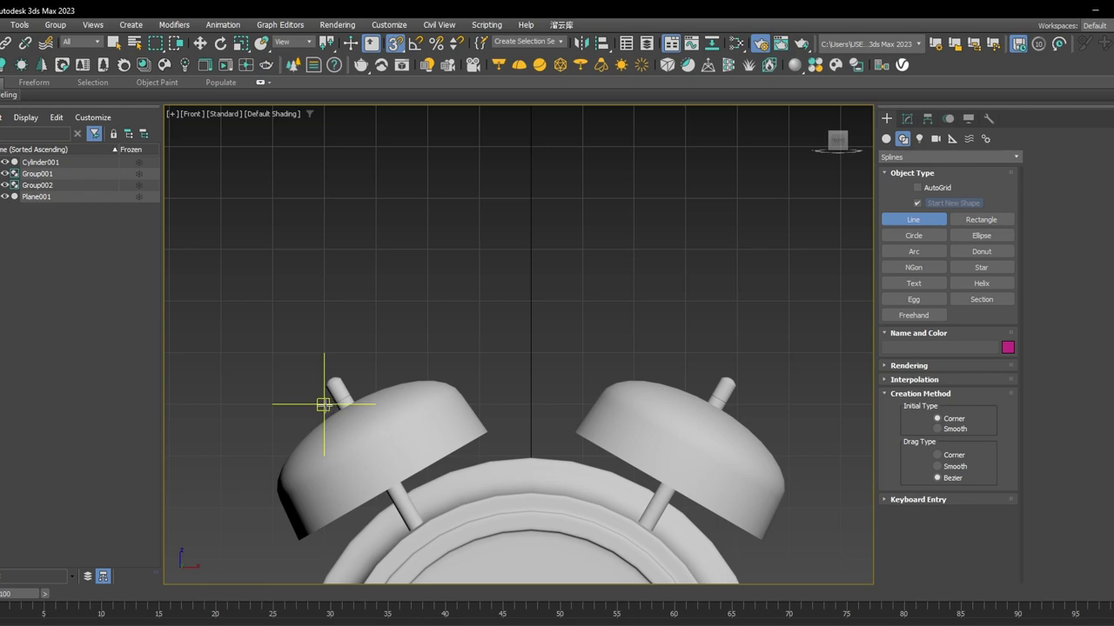
Draw half of the handle as a curved Bezier line from the left bell's top stem up to the clock's vertical centre line, with snapping off.
{"action": "left_click", "coordinate": [324, 404]}
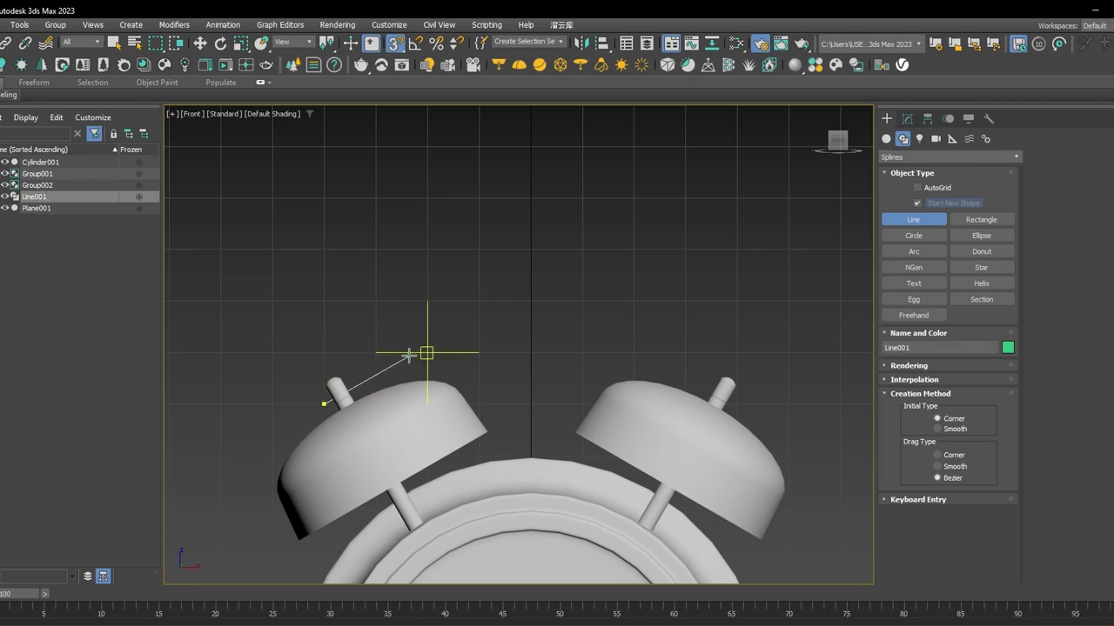
{"action": "scroll", "coordinate": [417, 354], "scroll_direction": "down", "scroll_amount": 5}
{"action": "middle_click_drag", "start_coordinate": [416, 353], "coordinate": [435, 353]}
{"action": "scroll", "coordinate": [435, 353], "scroll_direction": "up", "scroll_amount": 4}
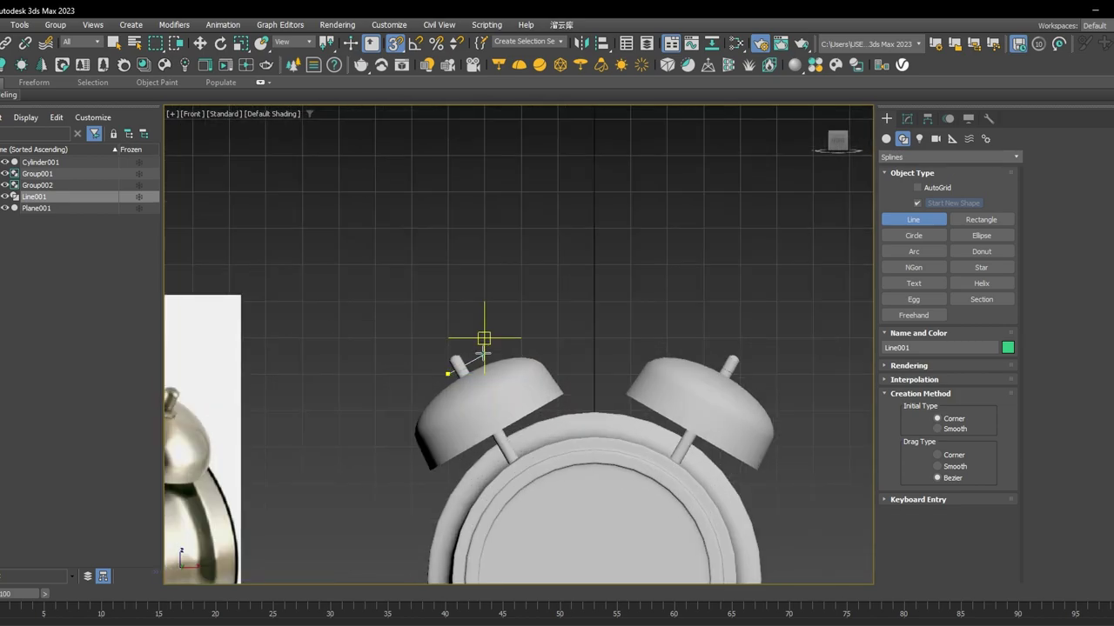
{"action": "scroll", "coordinate": [487, 345], "scroll_direction": "up", "scroll_amount": 2}
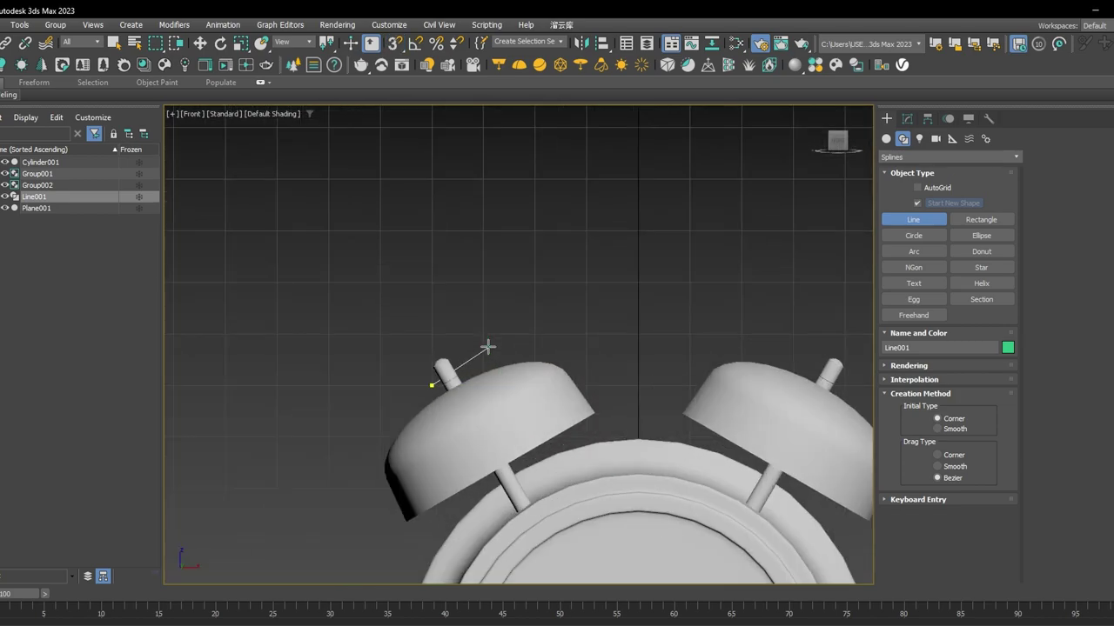
{"action": "left_click_drag", "start_coordinate": [502, 340], "coordinate": [509, 320]}
{"action": "scroll", "coordinate": [531, 268], "scroll_direction": "down", "scroll_amount": 4}
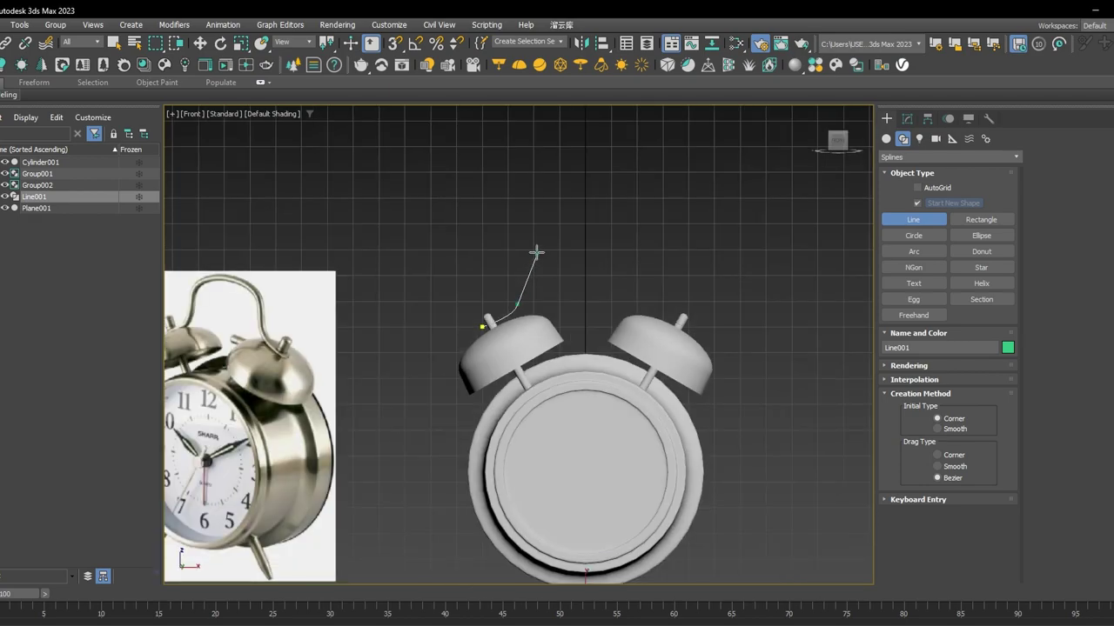
{"action": "left_click_drag", "start_coordinate": [540, 249], "coordinate": [549, 242]}
{"action": "scroll", "coordinate": [580, 245], "scroll_direction": "up", "scroll_amount": 3}
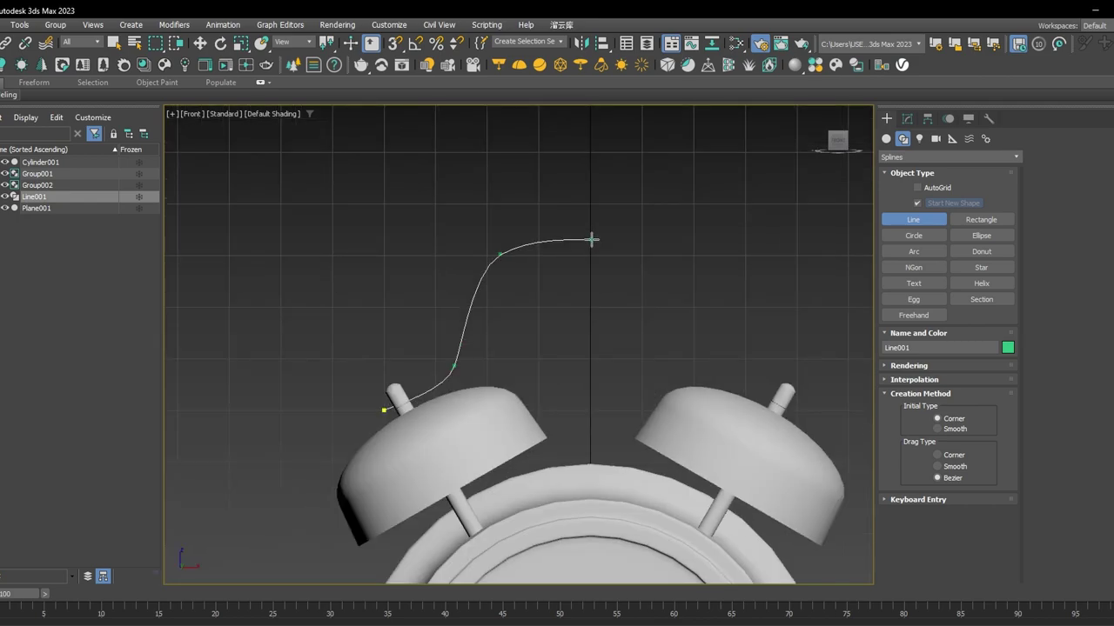
{"action": "scroll", "coordinate": [591, 239], "scroll_direction": "up", "scroll_amount": 5}
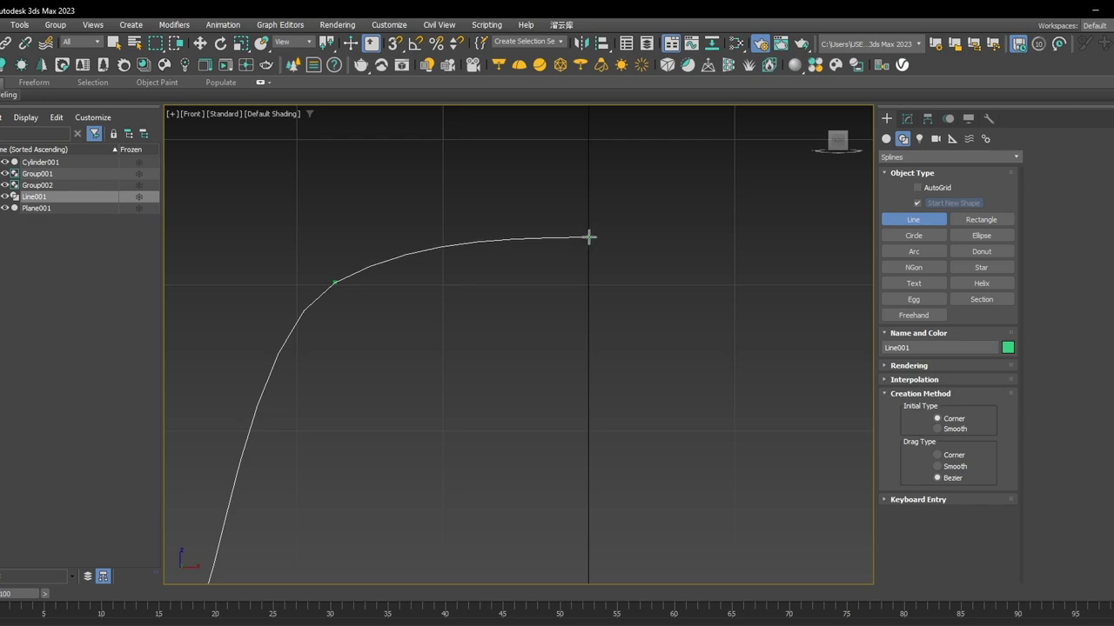
{"action": "left_click", "coordinate": [589, 236]}
{"action": "right_click", "coordinate": [626, 213]}
{"action": "scroll", "coordinate": [627, 226], "scroll_direction": "down", "scroll_amount": 8}
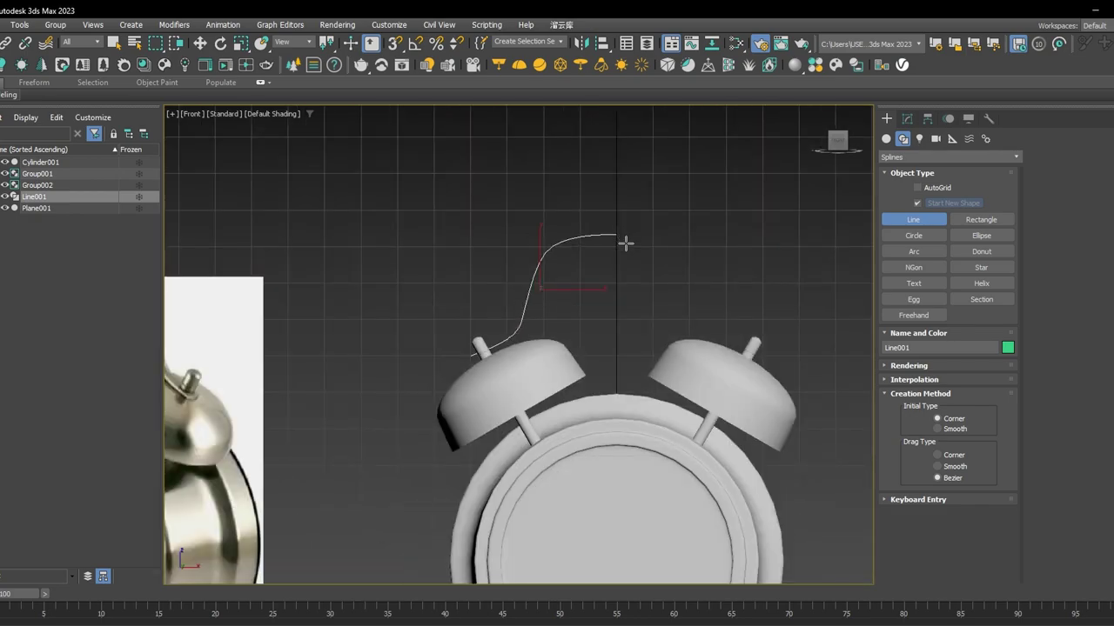
{"action": "right_click", "coordinate": [625, 255]}
Move the handle spline's lower end vertex down and inwards to the base of the left bell's top stem.
{"action": "middle_click_drag", "start_coordinate": [607, 334], "coordinate": [590, 338]}
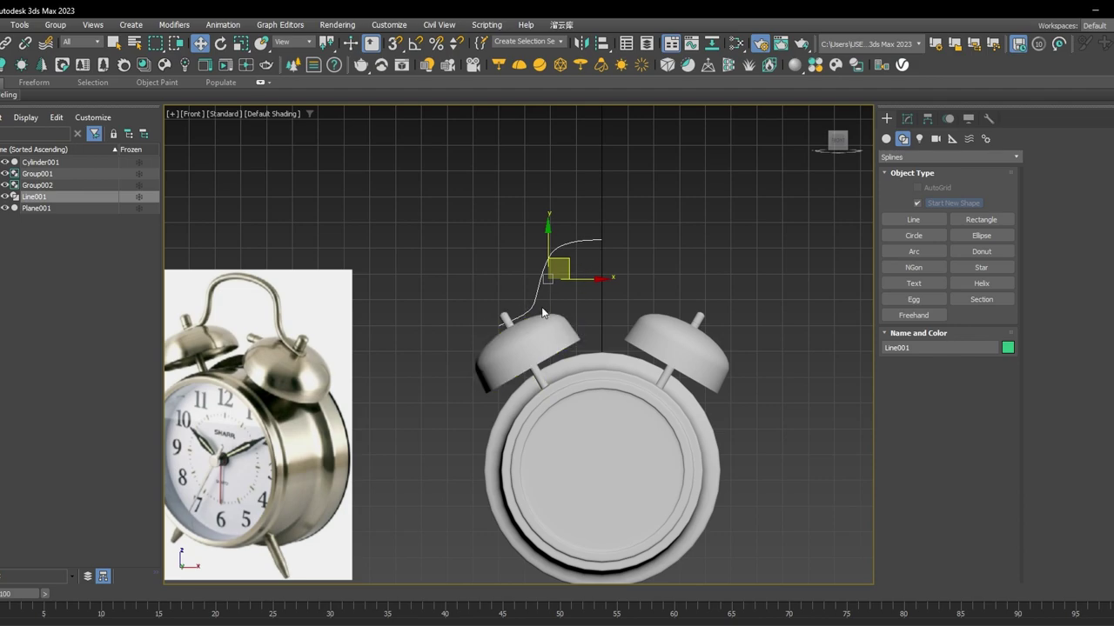
{"action": "scroll", "coordinate": [540, 307], "scroll_direction": "up", "scroll_amount": 3}
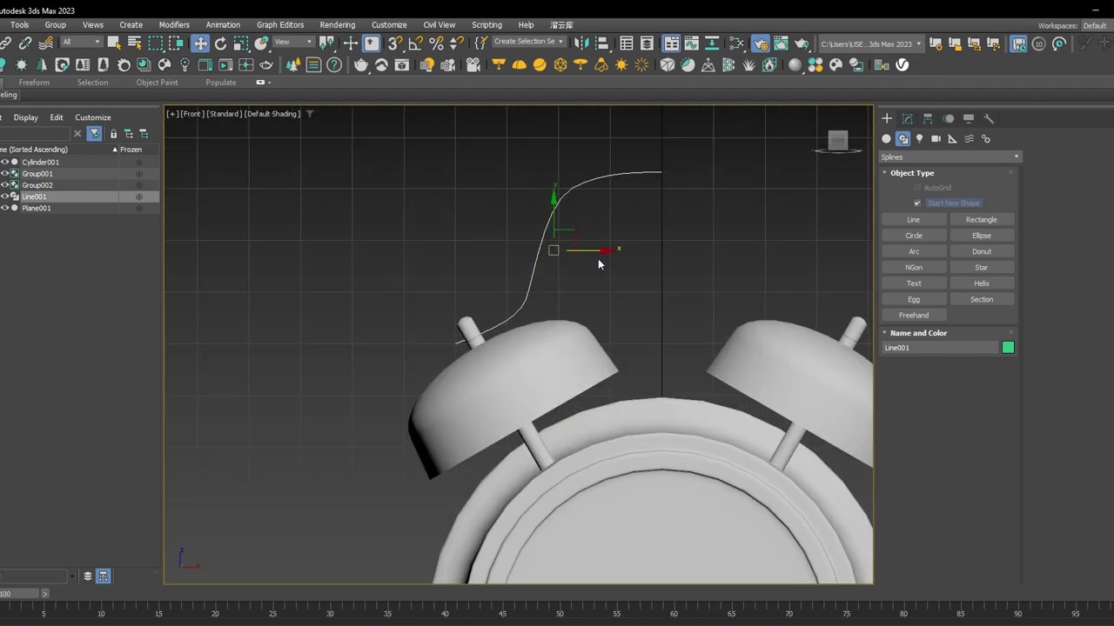
{"action": "key", "text": "1"}
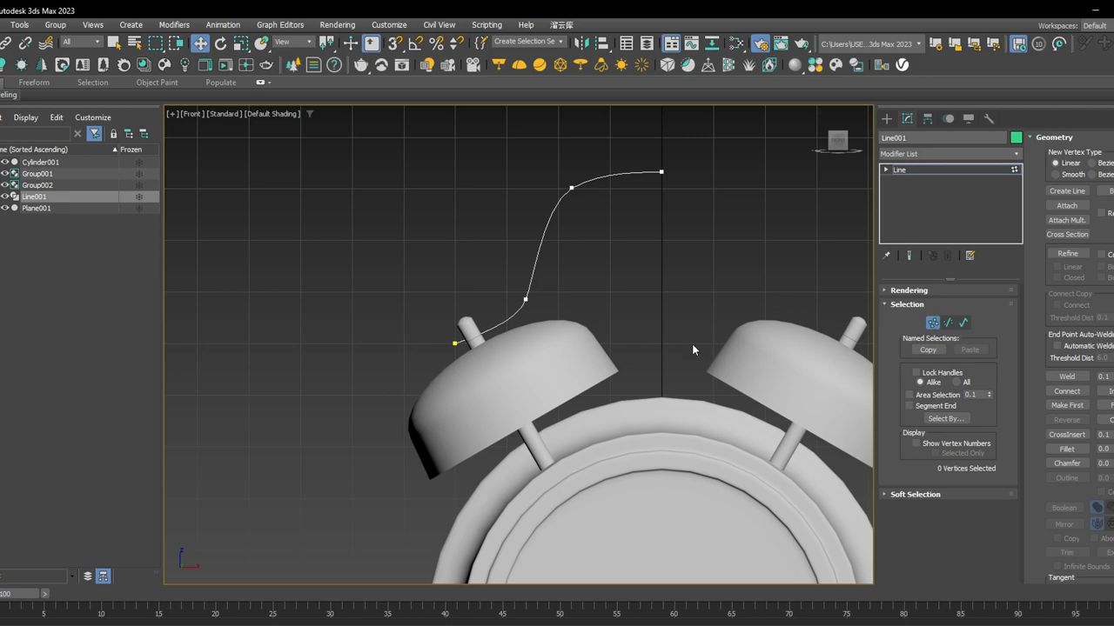
{"action": "left_click", "coordinate": [454, 342]}
{"action": "scroll", "coordinate": [473, 323], "scroll_direction": "up", "scroll_amount": 3}
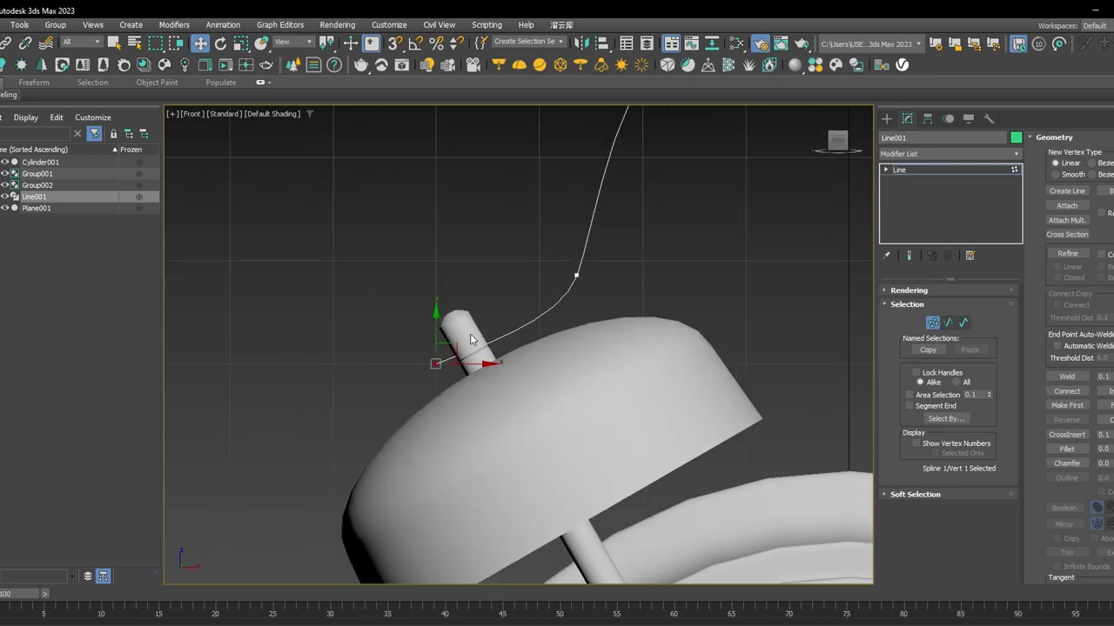
{"action": "left_click_drag", "start_coordinate": [456, 345], "coordinate": [474, 358]}
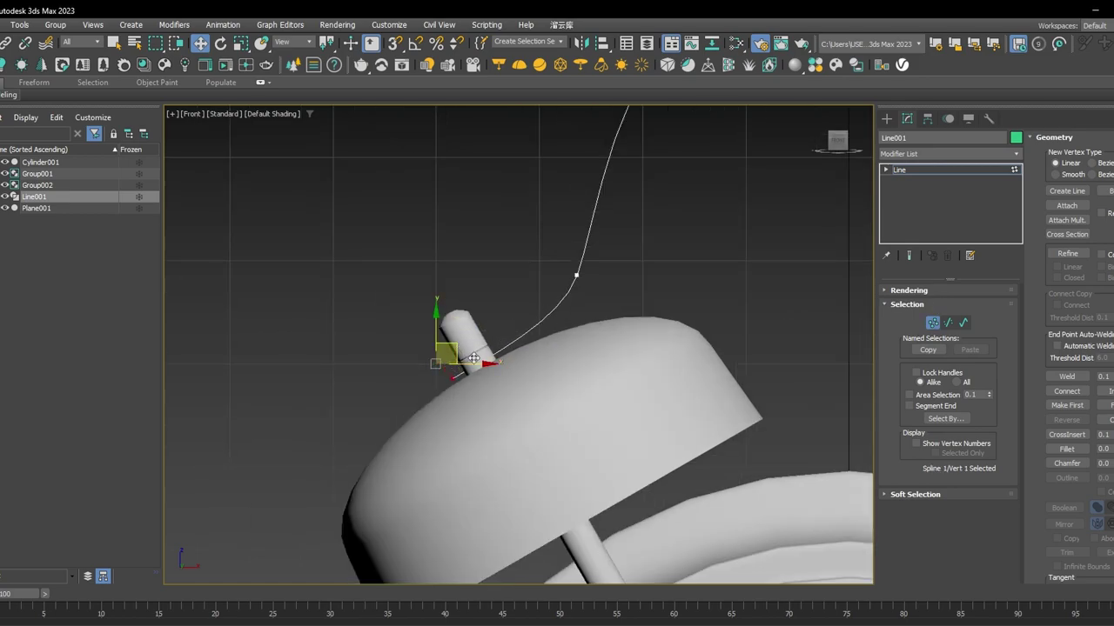
{"action": "scroll", "coordinate": [667, 206], "scroll_direction": "down", "scroll_amount": 5}
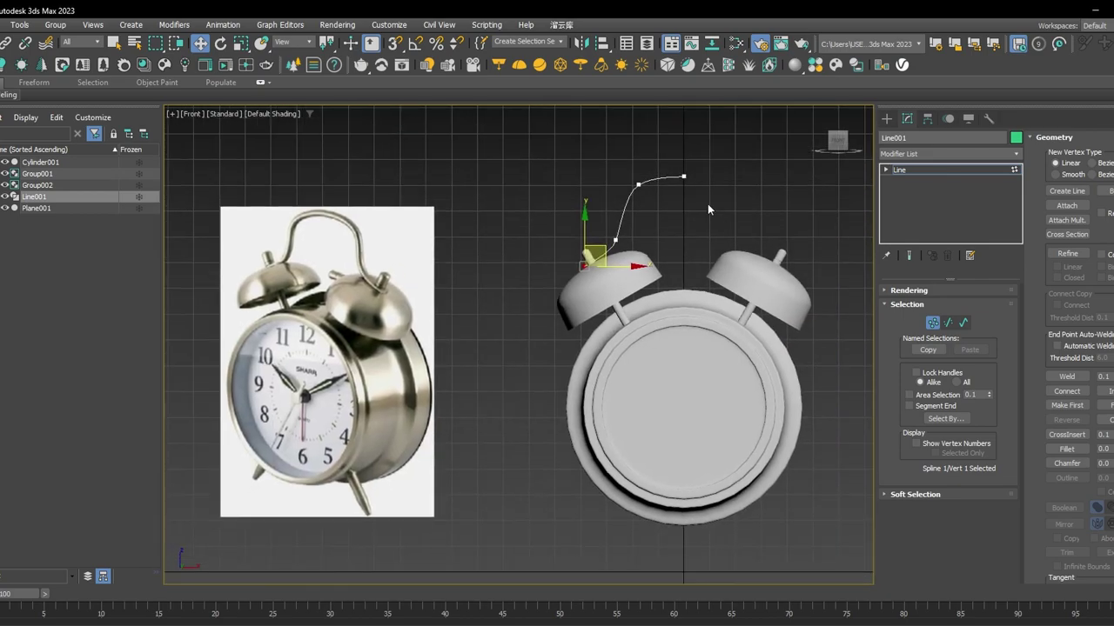
Leave vertex editing and move the whole handle spline along Y in the Top view to line up with the bells' stems.
{"action": "key", "text": "t"}
{"action": "middle_click_drag", "start_coordinate": [647, 212], "coordinate": [626, 279]}
{"action": "left_click", "coordinate": [929, 321]}
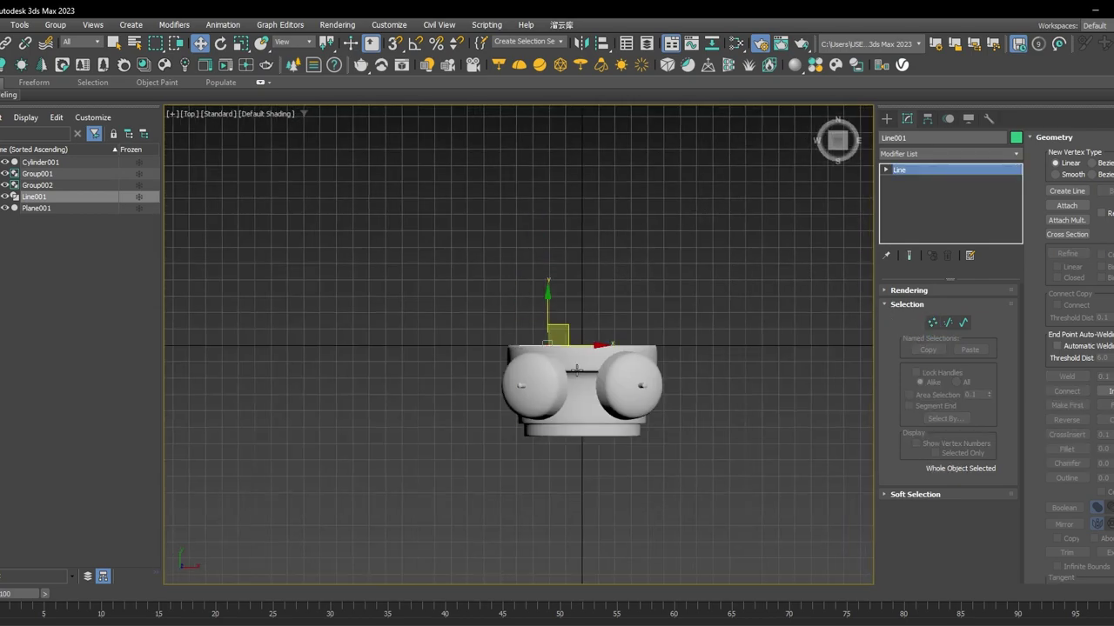
{"action": "scroll", "coordinate": [522, 335], "scroll_direction": "up", "scroll_amount": 5}
{"action": "left_click_drag", "start_coordinate": [519, 328], "coordinate": [513, 379]}
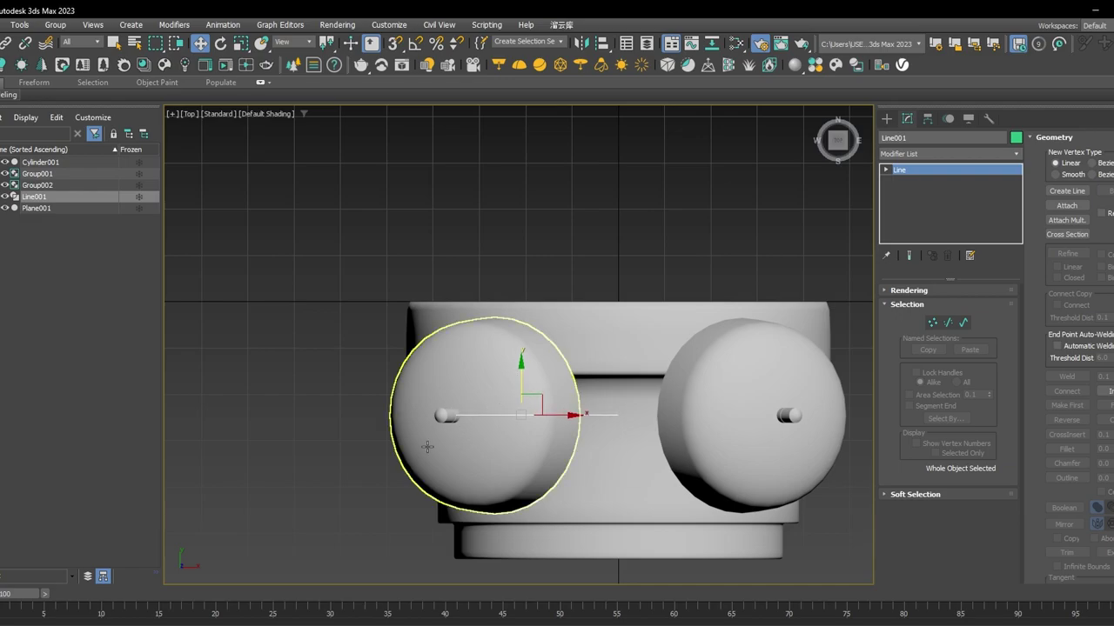
{"action": "scroll", "coordinate": [514, 380], "scroll_direction": "up", "scroll_amount": 5}
{"action": "scroll", "coordinate": [500, 380], "scroll_direction": "down", "scroll_amount": 3}
{"action": "middle_click_drag", "start_coordinate": [511, 407], "coordinate": [529, 303], "text": "alt"}
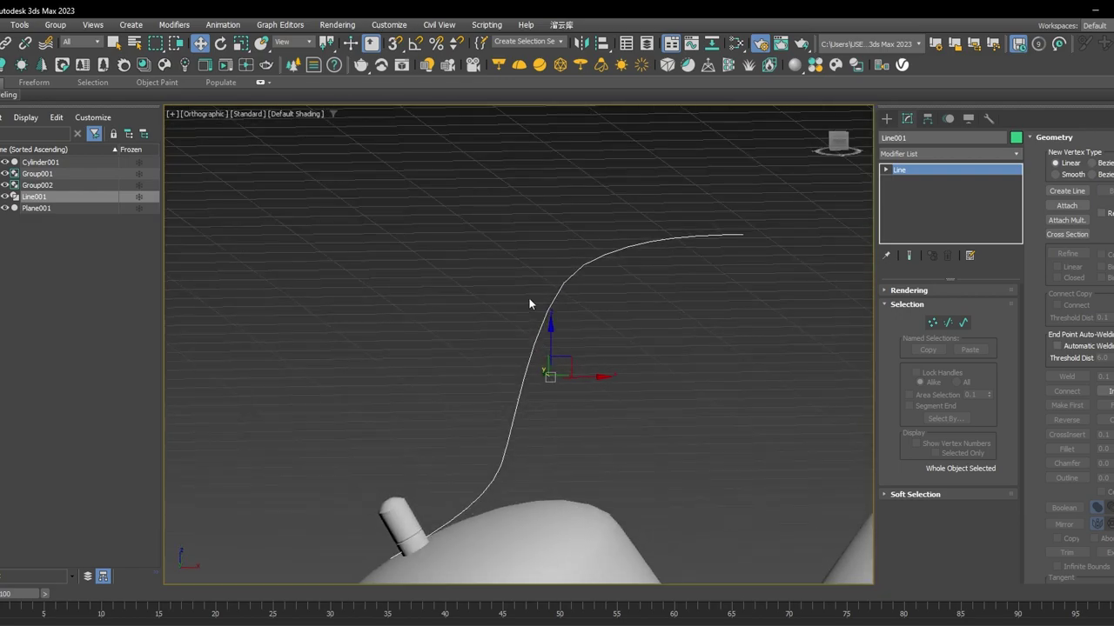
Move only the handle spline's pivot along X to the clock's vertical centre line in the Front view, and leave pivot editing.
{"action": "key", "text": "f"}
{"action": "scroll", "coordinate": [530, 299], "scroll_direction": "down", "scroll_amount": 3}
{"action": "scroll", "coordinate": [576, 292], "scroll_direction": "up", "scroll_amount": 3}
{"action": "scroll", "coordinate": [576, 292], "scroll_direction": "up", "scroll_amount": 2}
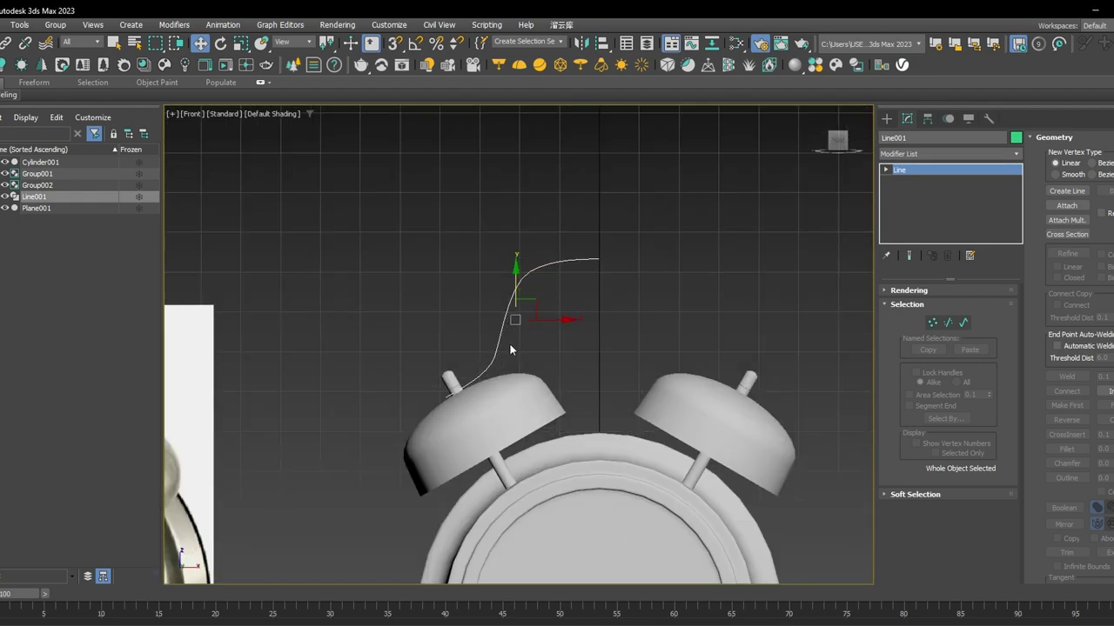
{"action": "middle_click_drag", "start_coordinate": [512, 346], "coordinate": [636, 296]}
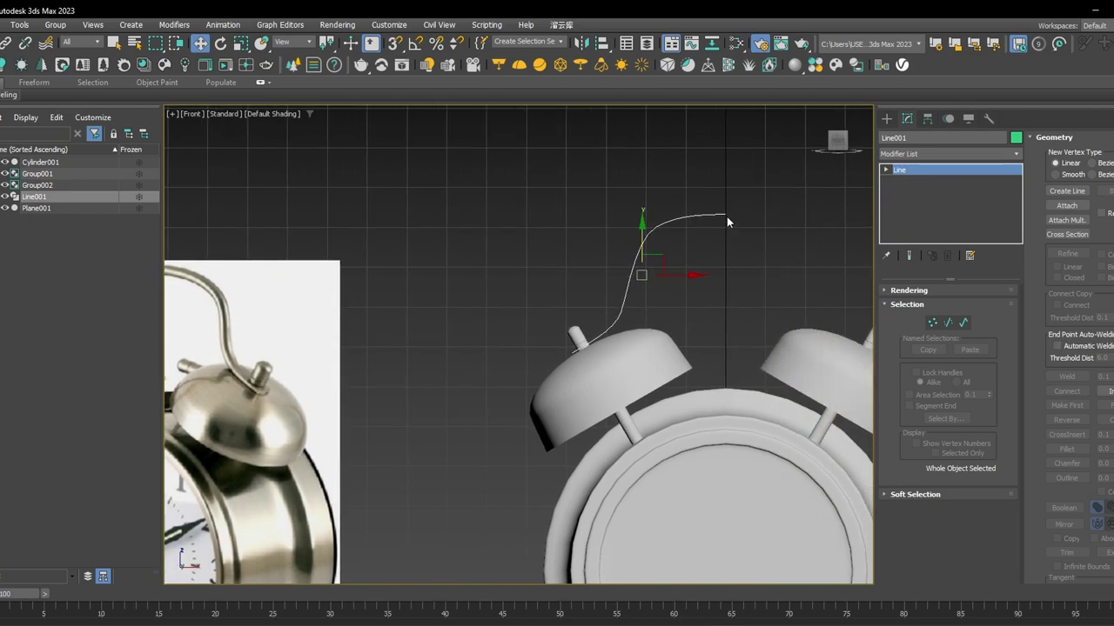
{"action": "left_click", "coordinate": [928, 118]}
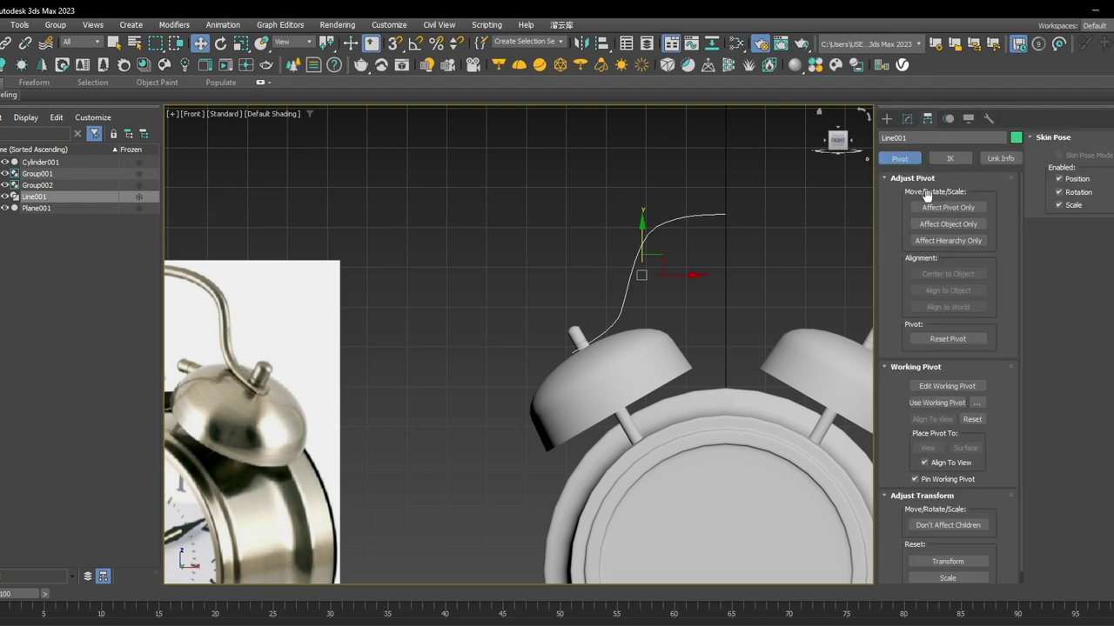
{"action": "left_click", "coordinate": [947, 207]}
{"action": "middle_click_drag", "start_coordinate": [794, 295], "coordinate": [758, 299]}
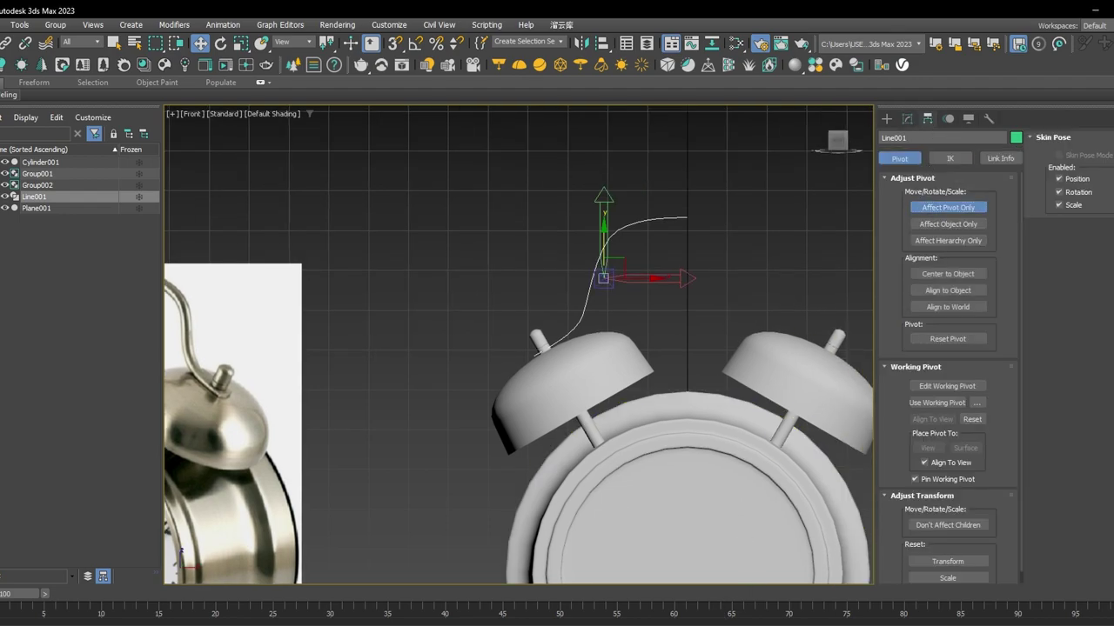
{"action": "left_click_drag", "start_coordinate": [603, 279], "coordinate": [686, 276]}
{"action": "left_click", "coordinate": [948, 207]}
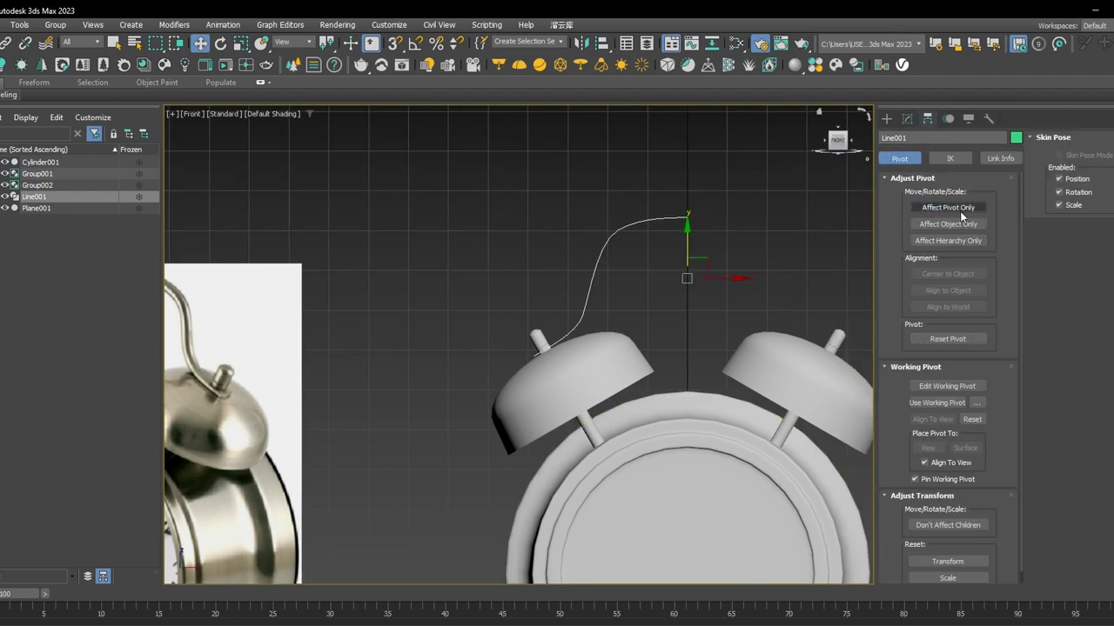
Mirror the half handle across the X axis as an instance, and deselect it.
{"action": "middle_click_drag", "start_coordinate": [828, 201], "coordinate": [756, 212]}
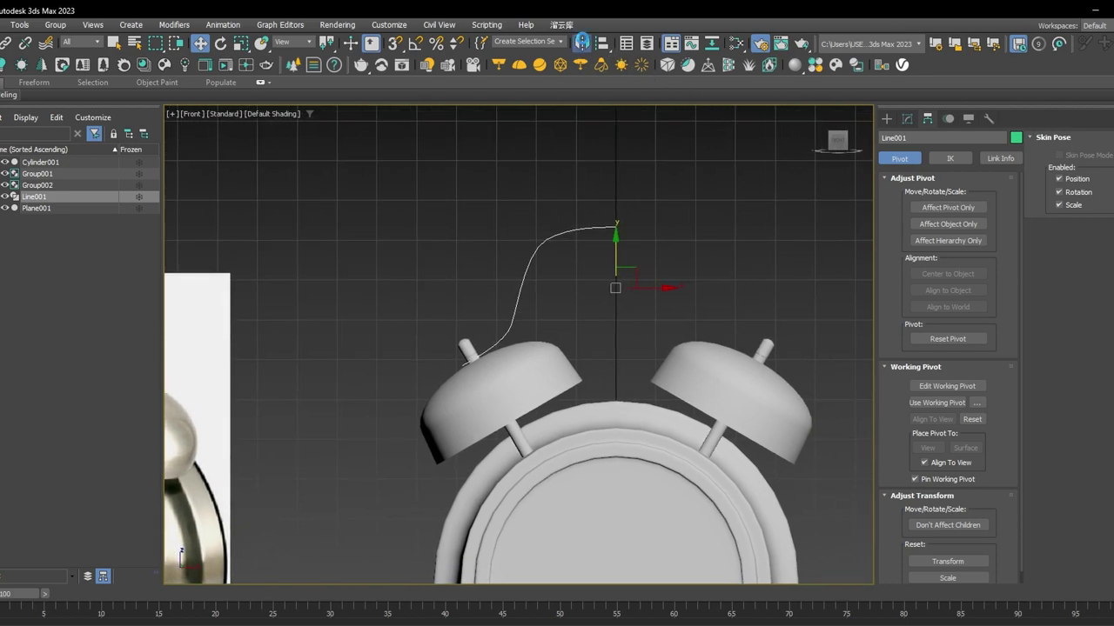
{"action": "left_click", "coordinate": [583, 43]}
{"action": "left_click_drag", "start_coordinate": [542, 219], "coordinate": [848, 152]}
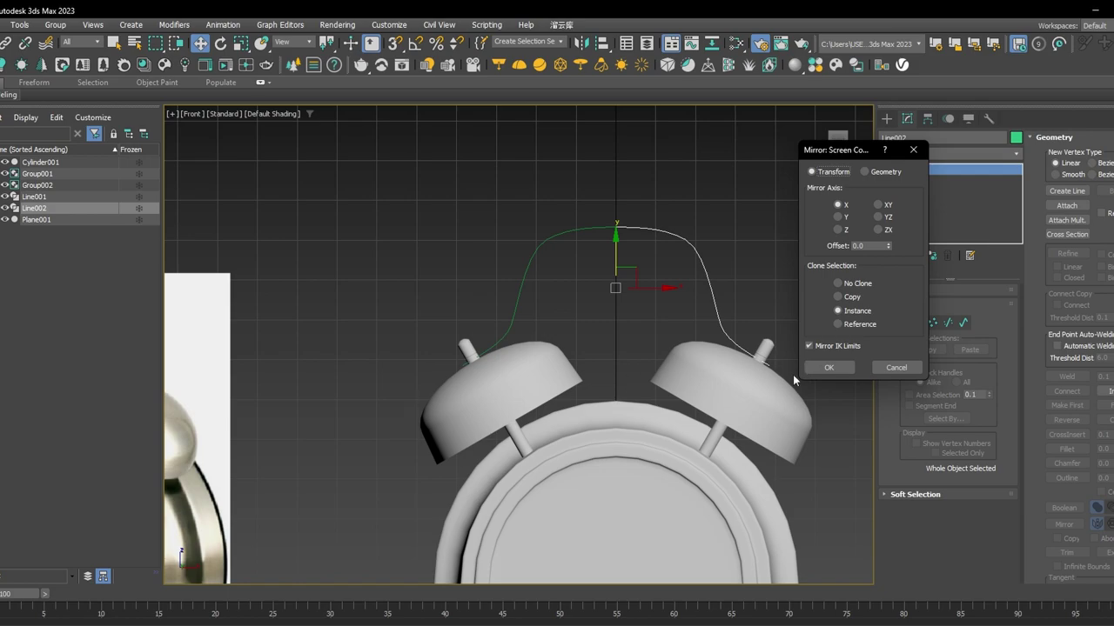
{"action": "left_click", "coordinate": [832, 367]}
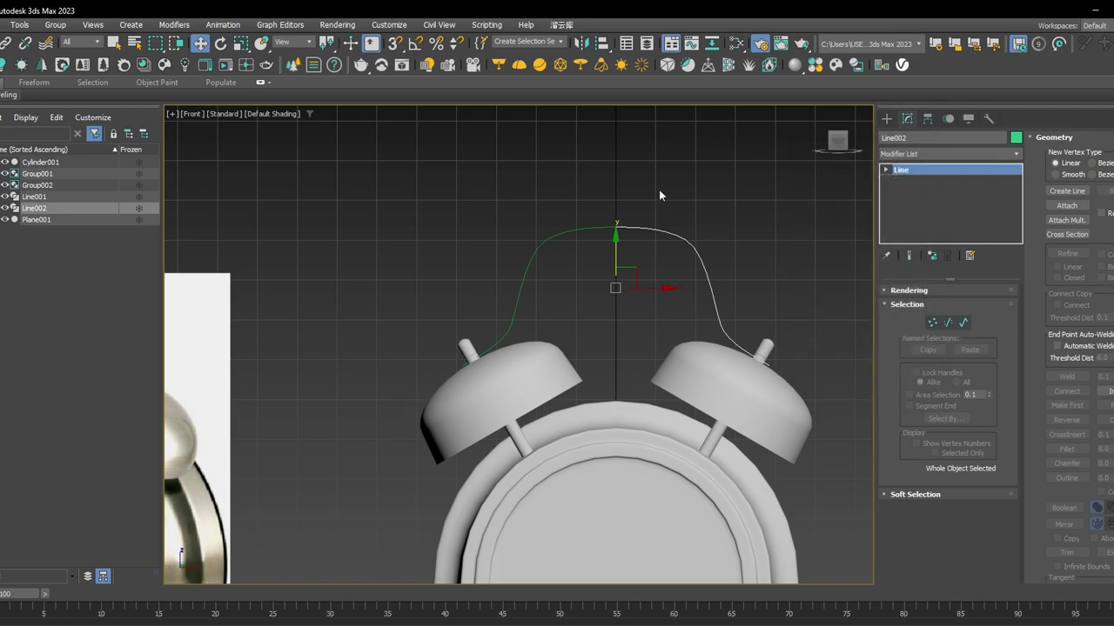
{"action": "left_click", "coordinate": [659, 192]}
Ungroup the two bell groups into separate bells and stems.
{"action": "left_click", "coordinate": [597, 230]}
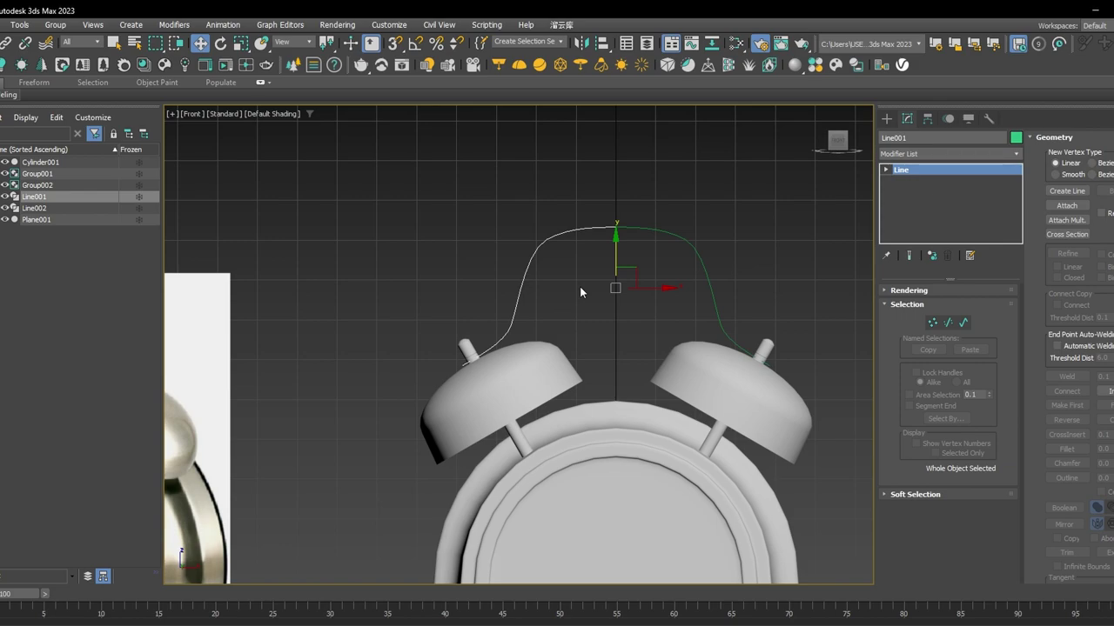
{"action": "left_click", "coordinate": [557, 361]}
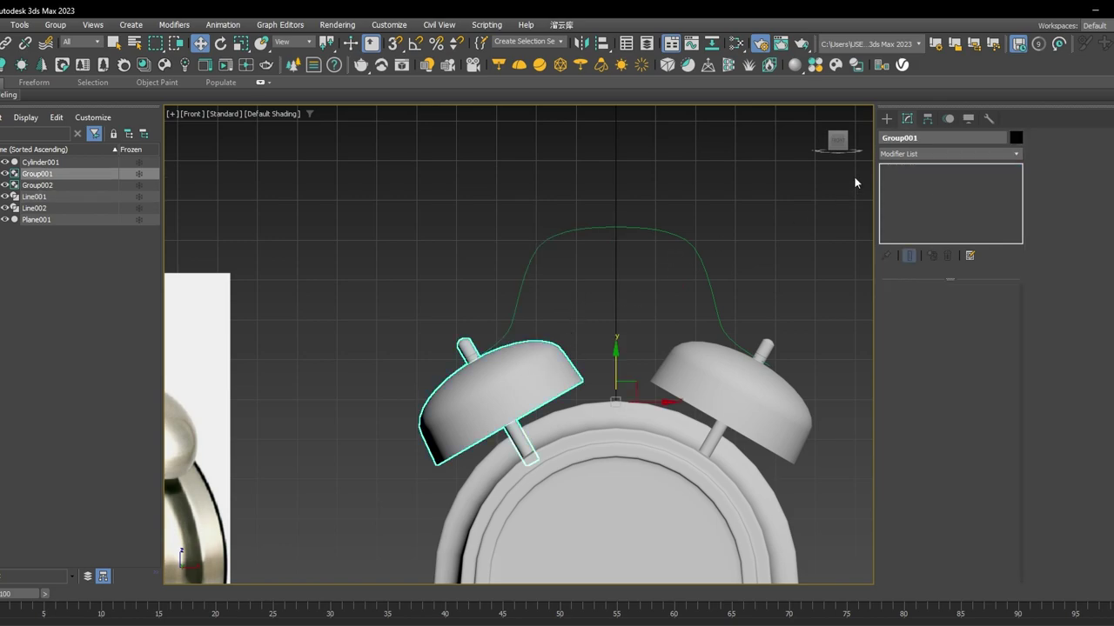
{"action": "left_click", "coordinate": [55, 25]}
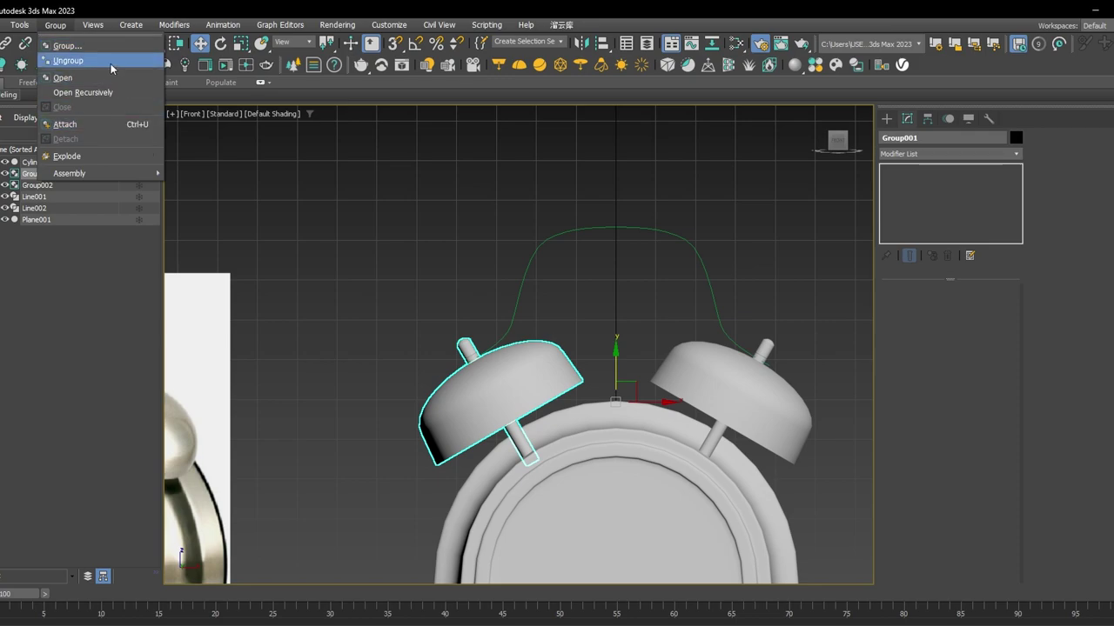
{"action": "left_click", "coordinate": [111, 63]}
{"action": "left_click", "coordinate": [703, 365]}
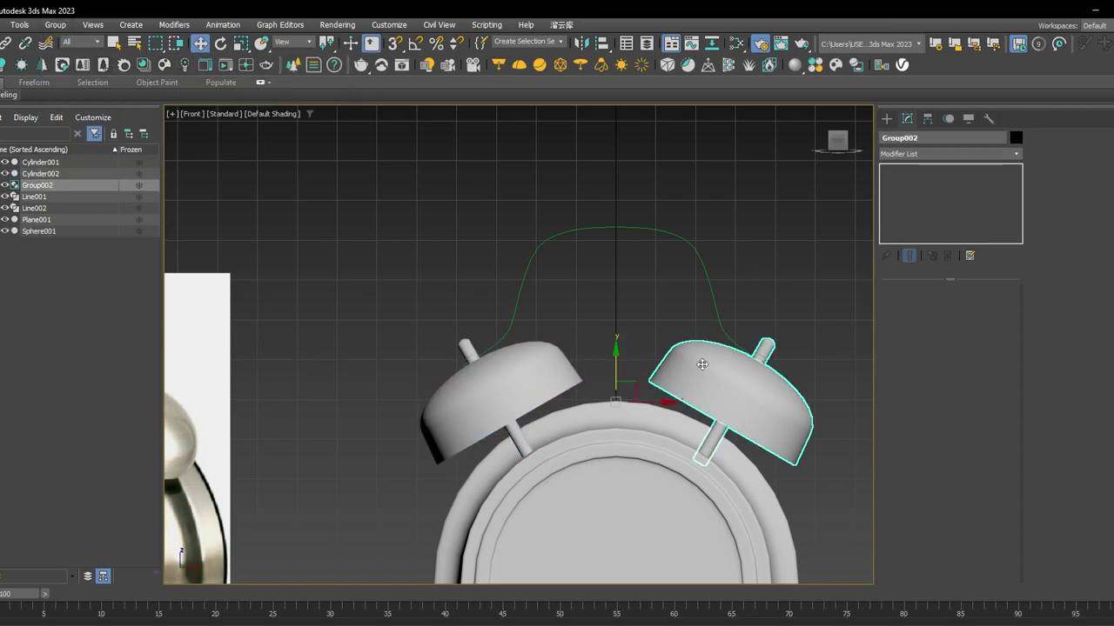
{"action": "left_click", "coordinate": [55, 24]}
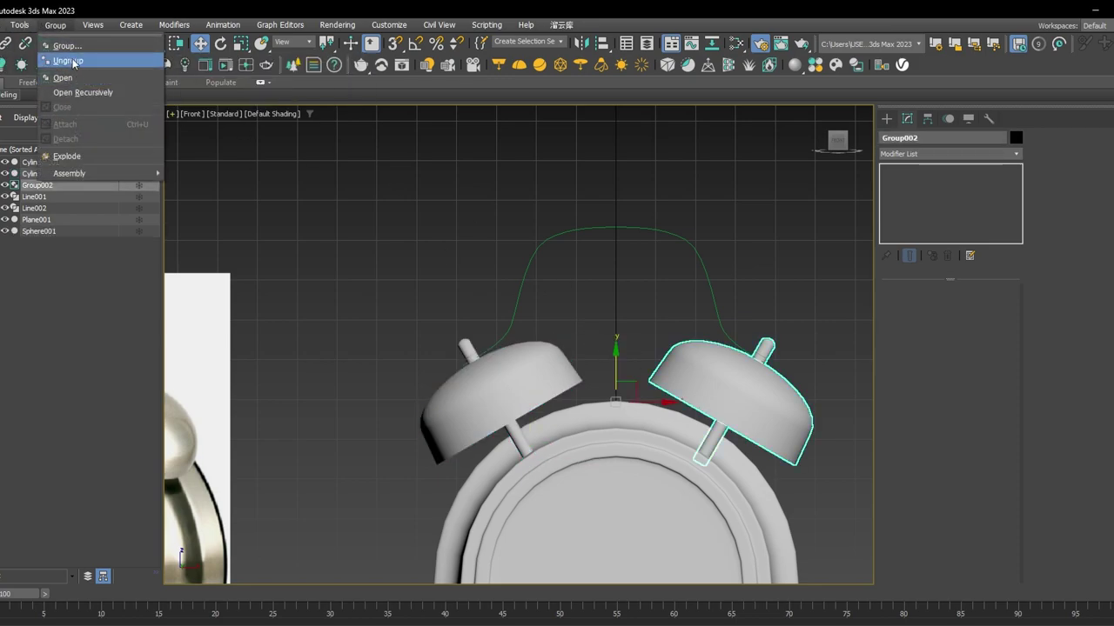
{"action": "left_click", "coordinate": [74, 60]}
Move the vertices at the top of the left bell outwards, up along its stem.
{"action": "left_click", "coordinate": [507, 361]}
{"action": "left_click", "coordinate": [915, 305]}
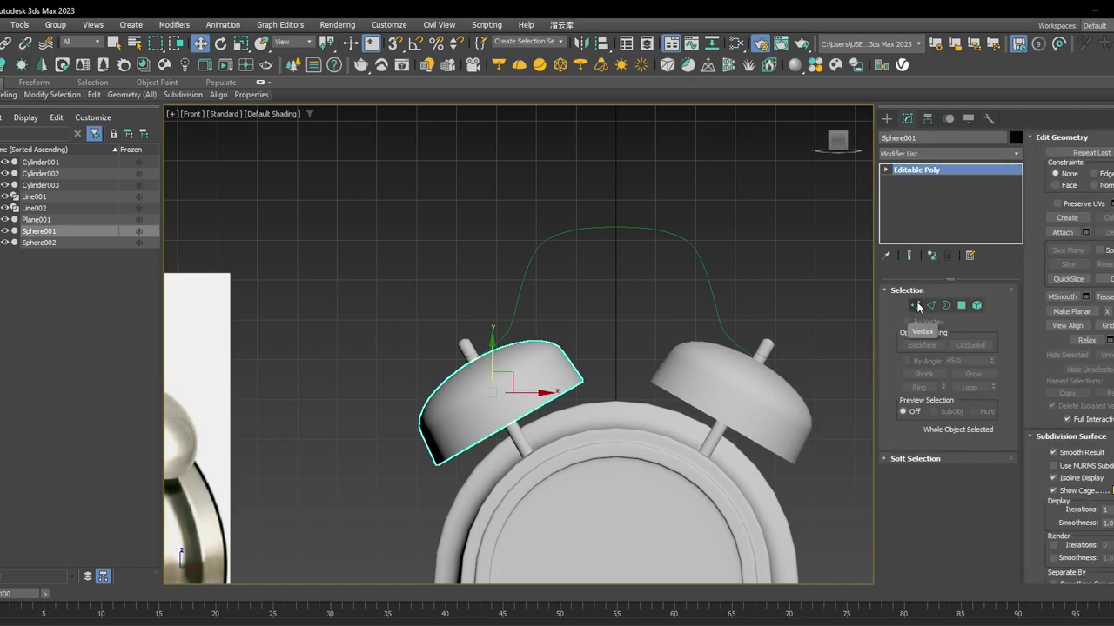
{"action": "left_click_drag", "start_coordinate": [447, 311], "coordinate": [540, 365]}
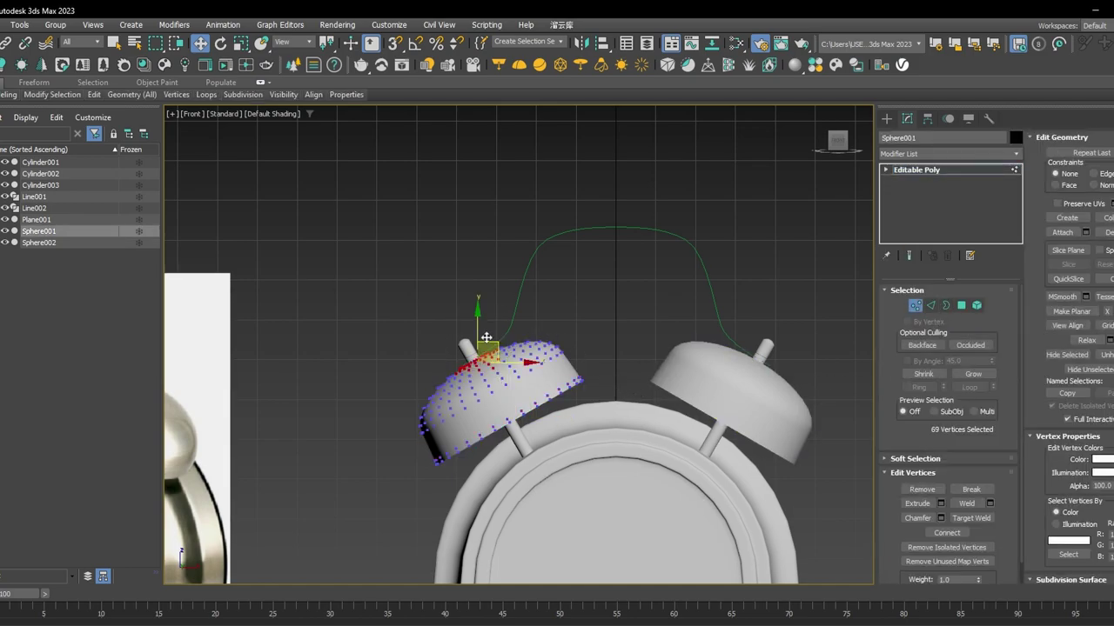
{"action": "left_click_drag", "start_coordinate": [478, 324], "coordinate": [466, 304]}
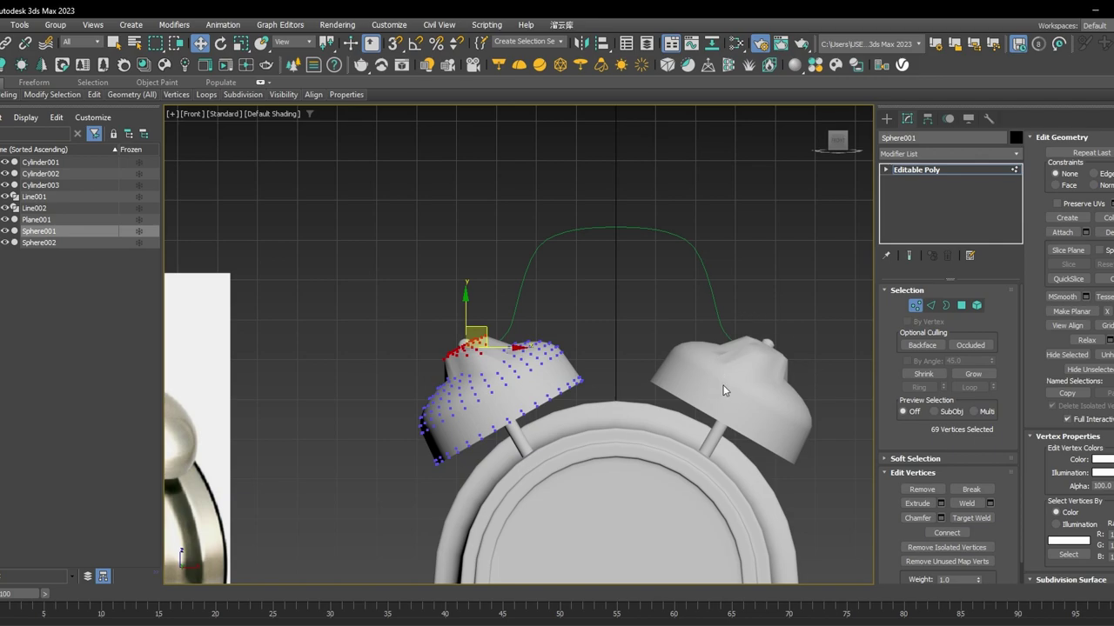
Undo the last vertex move on the left bell and exit vertex editing.
{"action": "key", "text": "ctrl+z"}
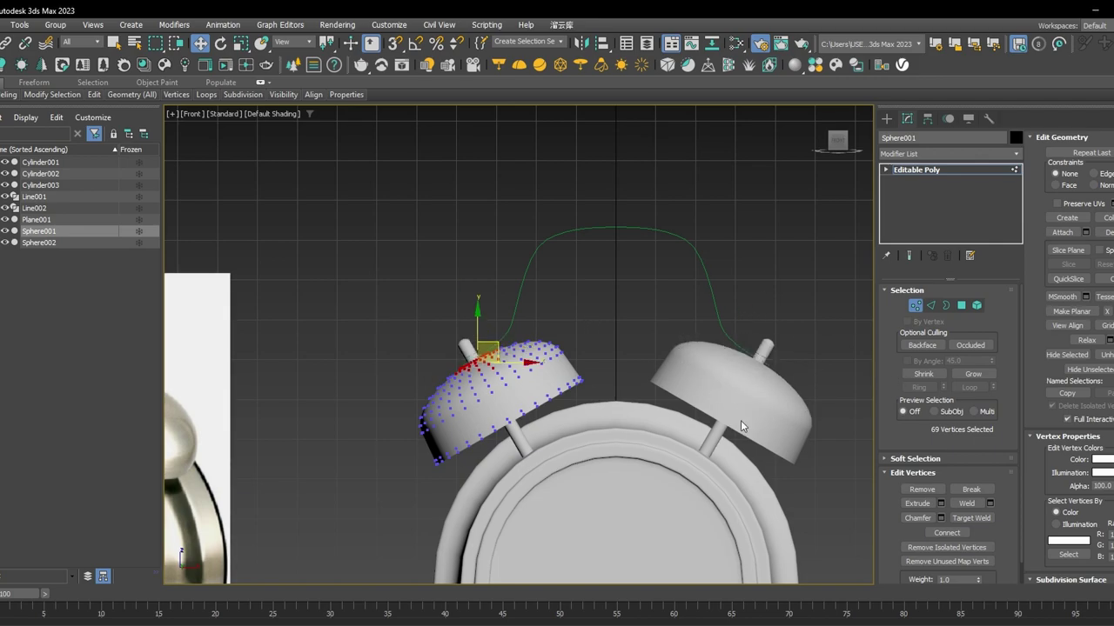
{"action": "scroll", "coordinate": [559, 376], "scroll_direction": "up", "scroll_amount": 3}
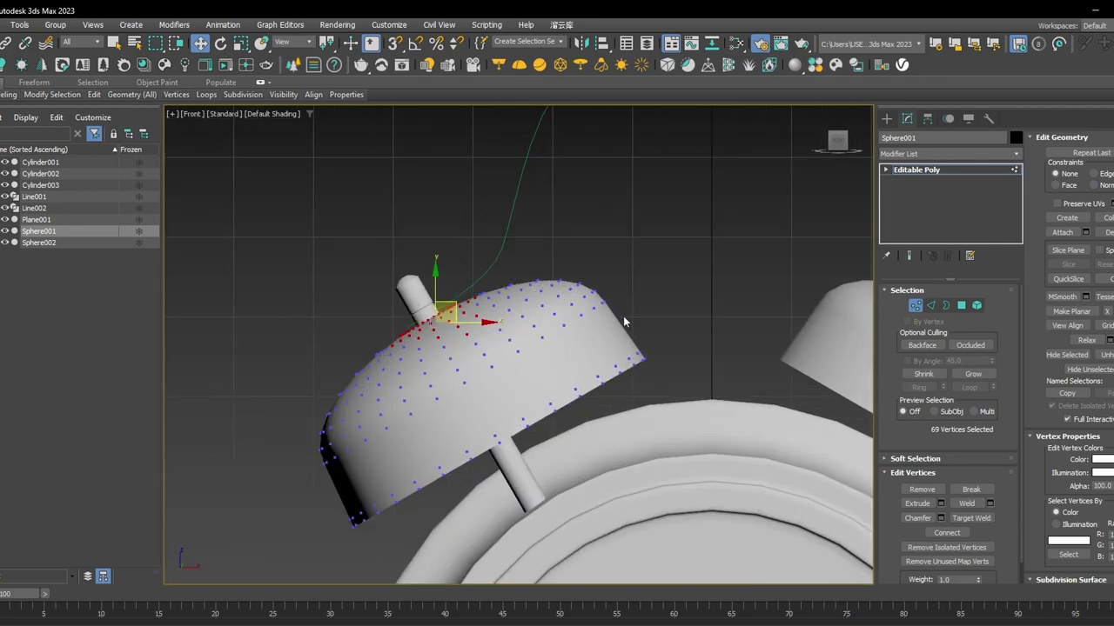
{"action": "scroll", "coordinate": [683, 348], "scroll_direction": "down", "scroll_amount": 3}
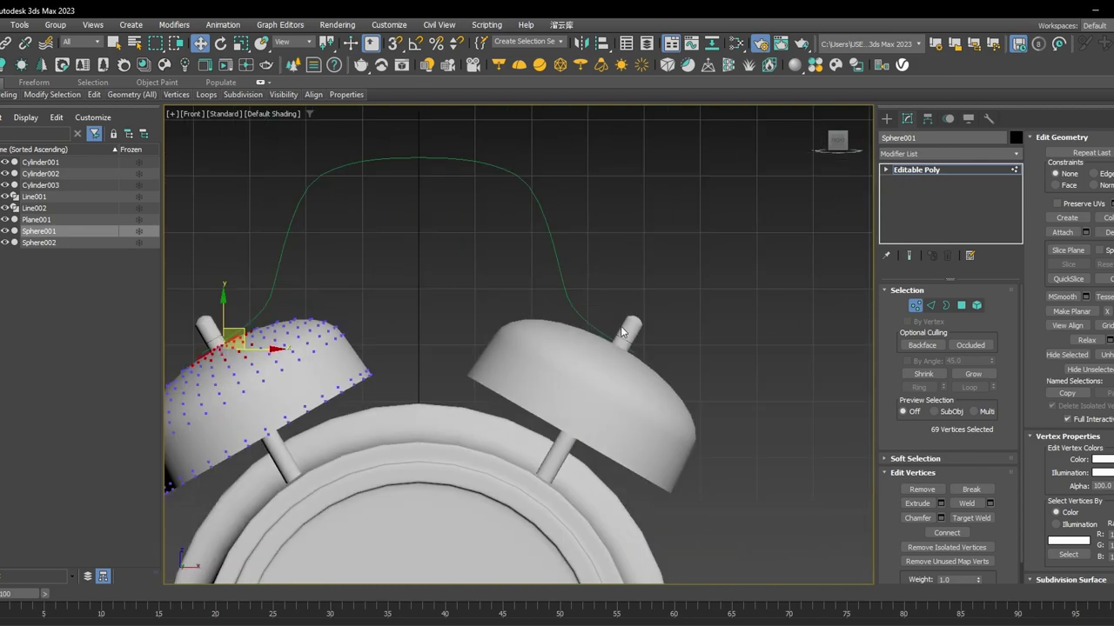
{"action": "middle_click_drag", "start_coordinate": [242, 328], "coordinate": [572, 303]}
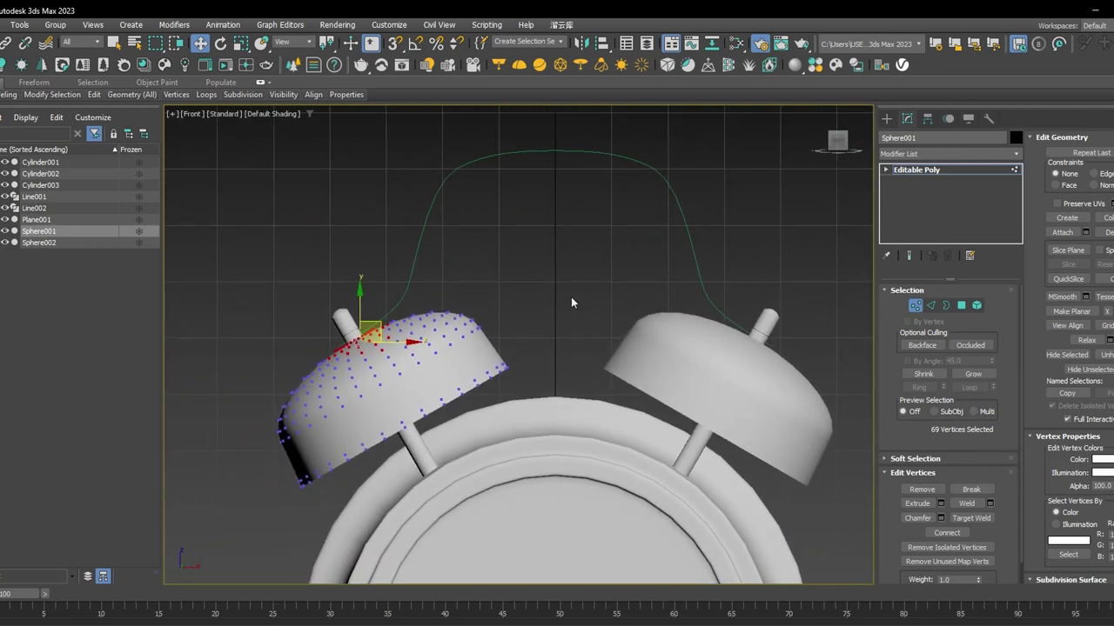
{"action": "left_click", "coordinate": [948, 170]}
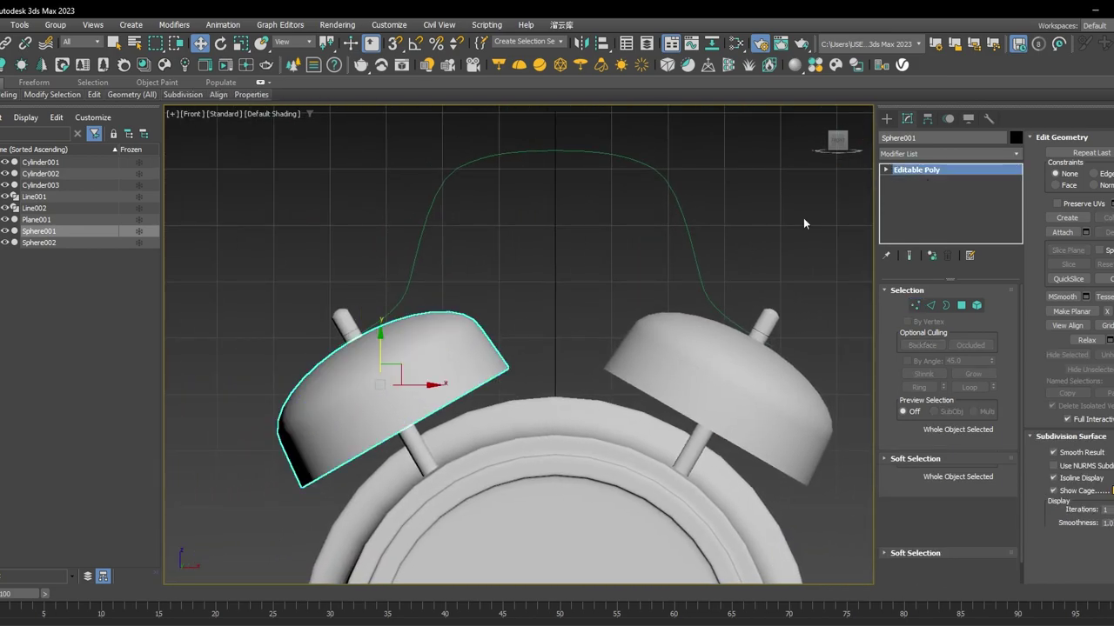
Try to attach the right half of the handle curve to the left half.
{"action": "left_click", "coordinate": [465, 199]}
{"action": "left_click", "coordinate": [484, 155]}
{"action": "middle_click_drag", "start_coordinate": [600, 204], "coordinate": [532, 213]}
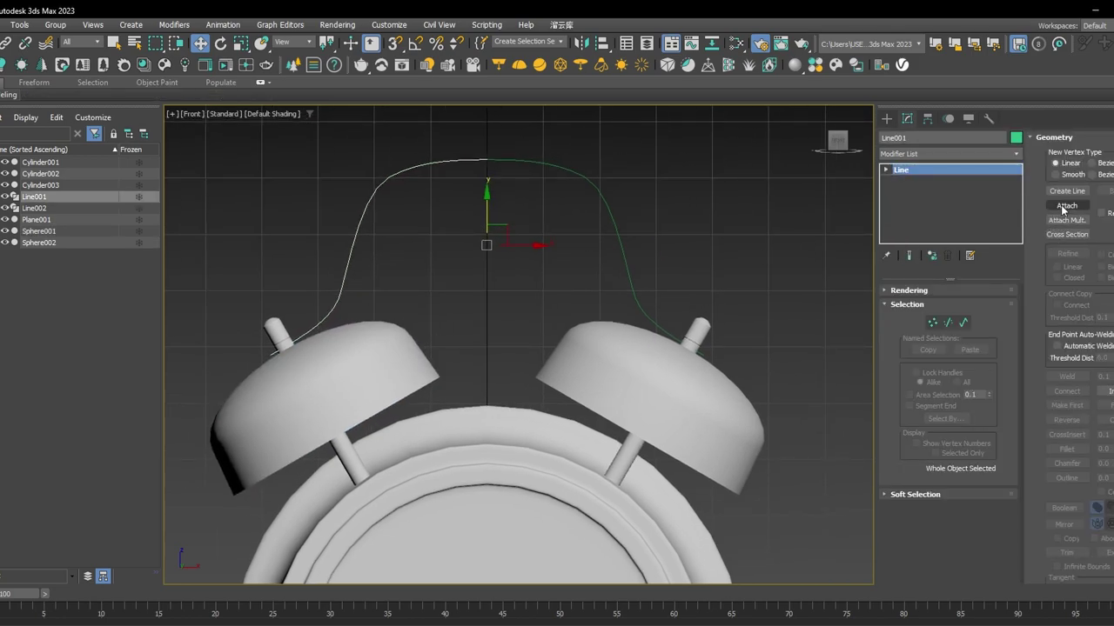
{"action": "left_click", "coordinate": [1066, 207]}
{"action": "left_click", "coordinate": [560, 164]}
Make the right half of the handle curve unique so it is no longer an instance of the left half.
{"action": "left_click", "coordinate": [575, 171]}
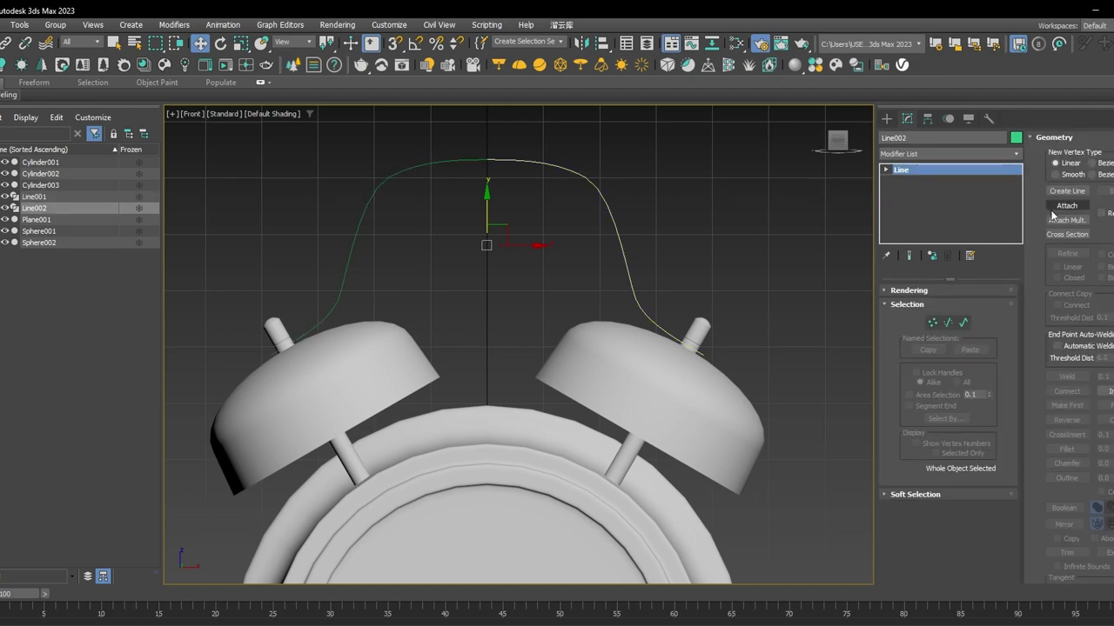
{"action": "right_click", "coordinate": [903, 168]}
{"action": "left_click", "coordinate": [945, 203]}
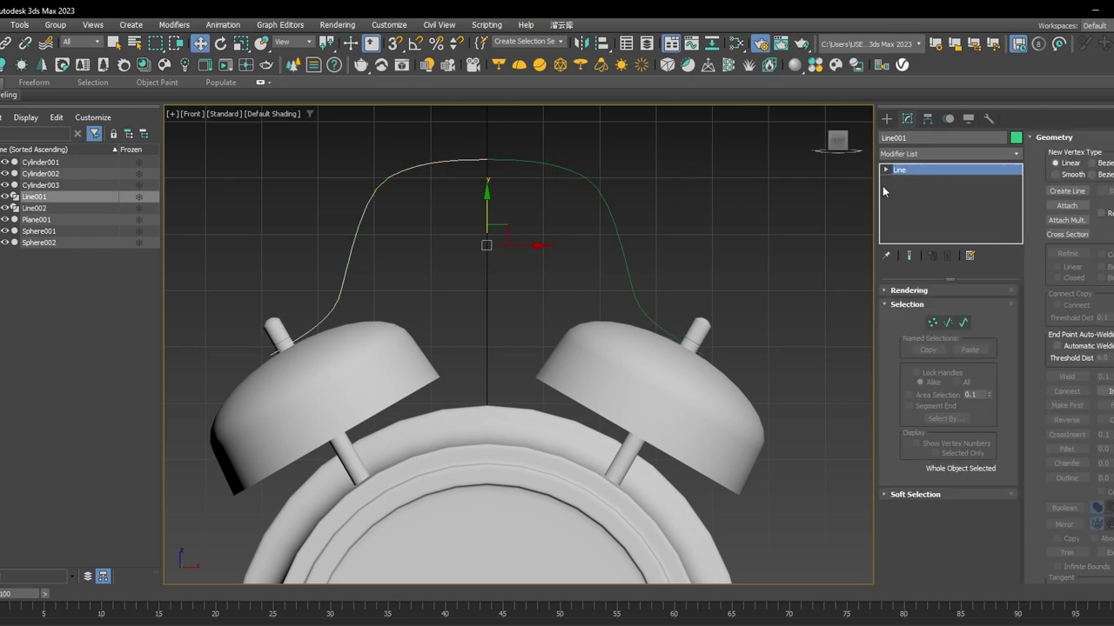
{"action": "left_click", "coordinate": [696, 398]}
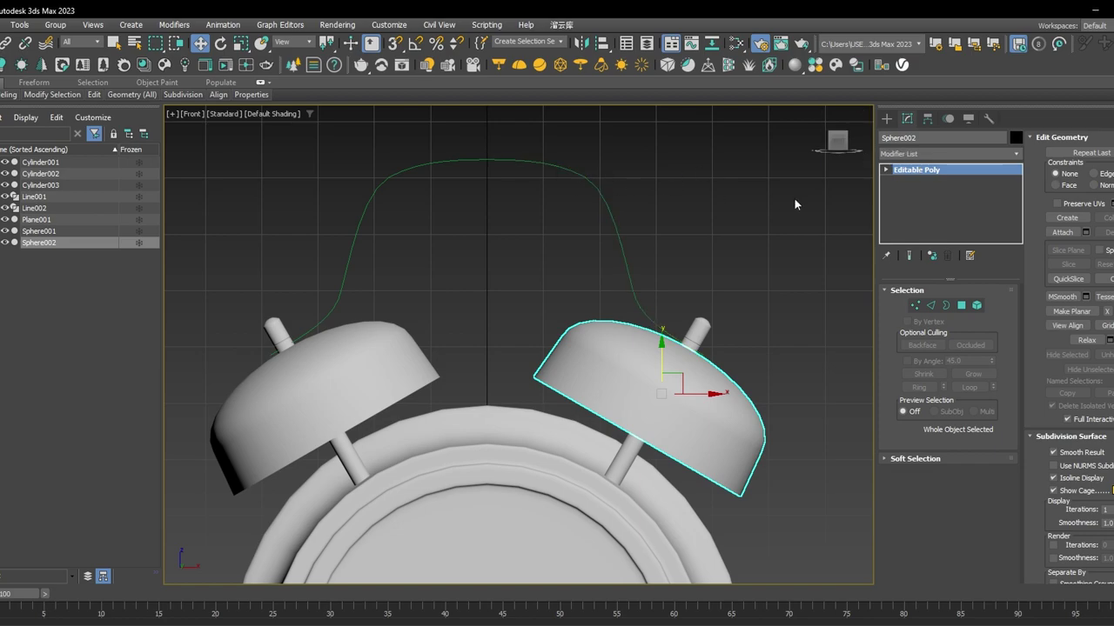
{"action": "left_click_drag", "start_coordinate": [609, 140], "coordinate": [557, 217]}
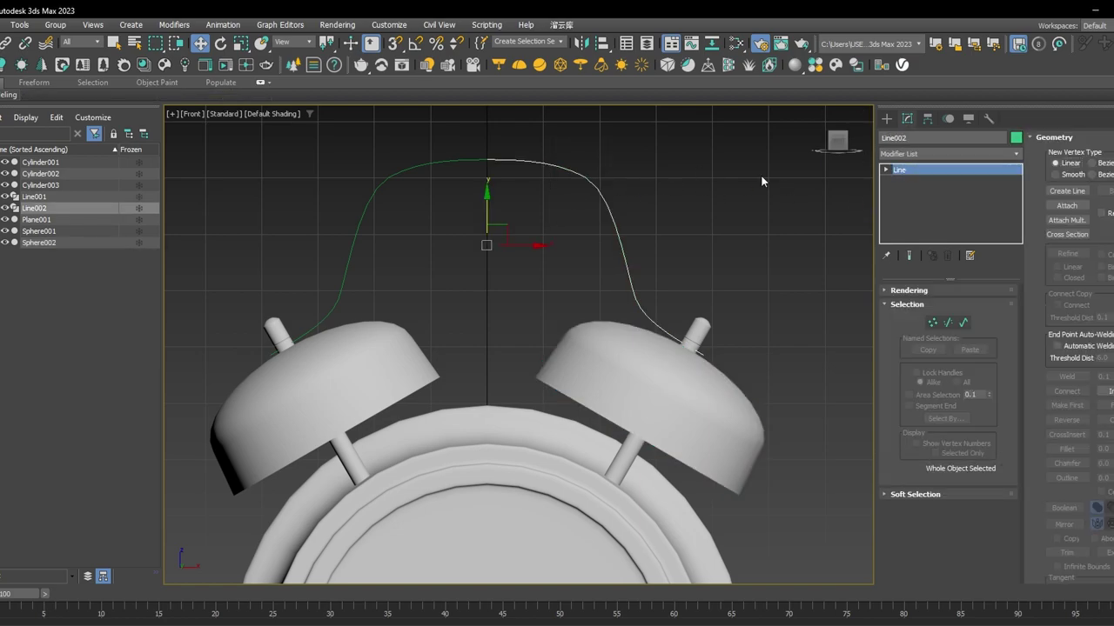
{"action": "right_click", "coordinate": [905, 171]}
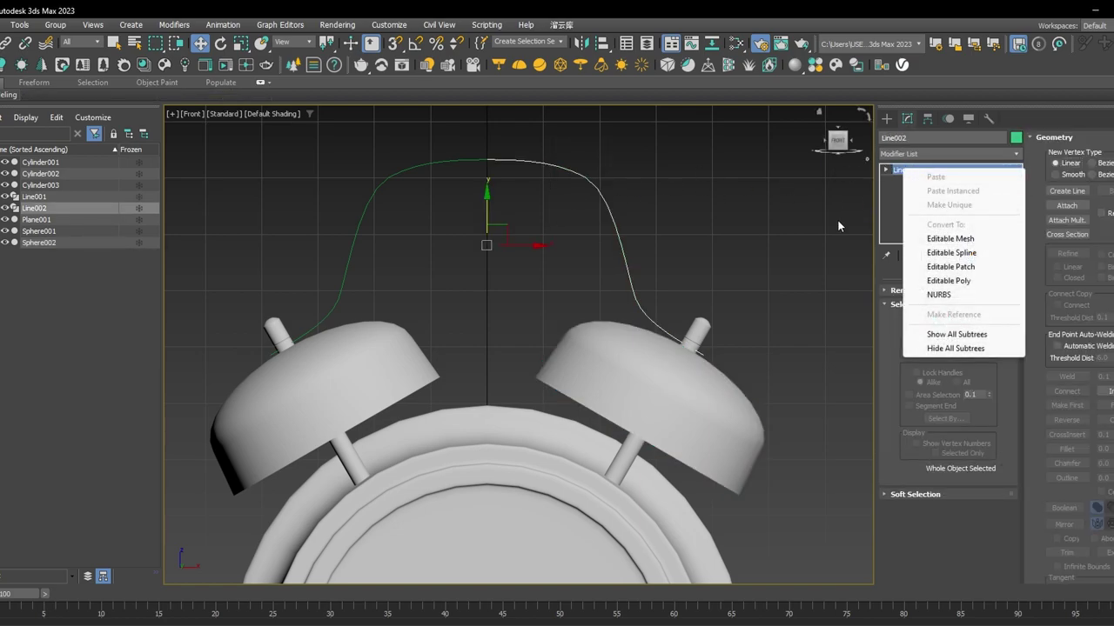
{"action": "left_click", "coordinate": [687, 129]}
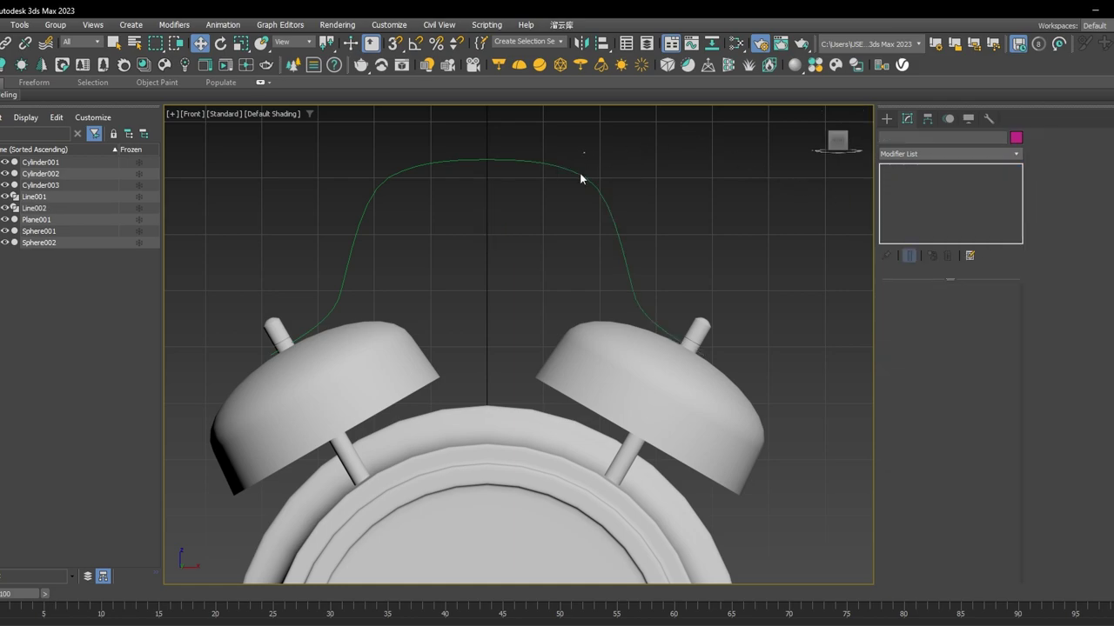
Attach the left half of the handle curve to the right half as one line object.
{"action": "left_click", "coordinate": [582, 177]}
{"action": "left_click", "coordinate": [1068, 220]}
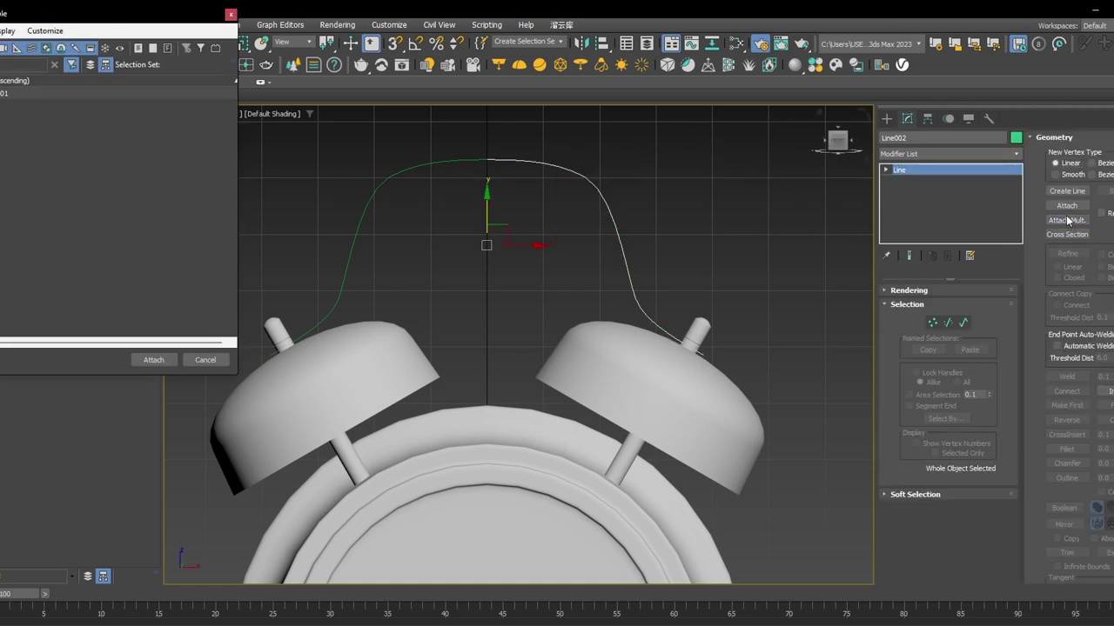
{"action": "left_click", "coordinate": [206, 360]}
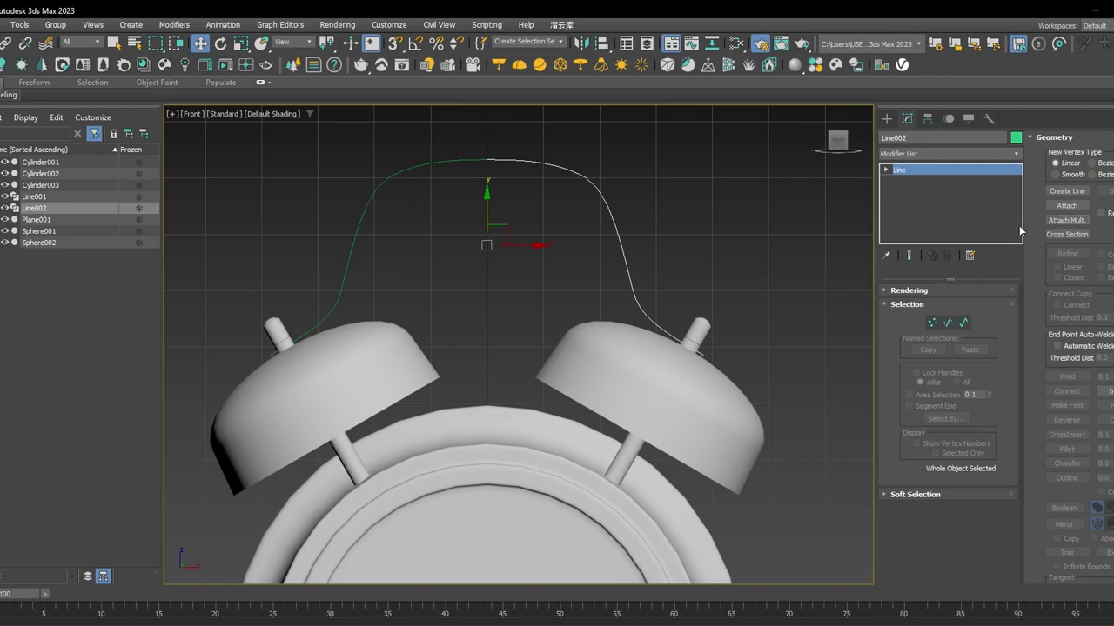
{"action": "left_click", "coordinate": [1066, 205]}
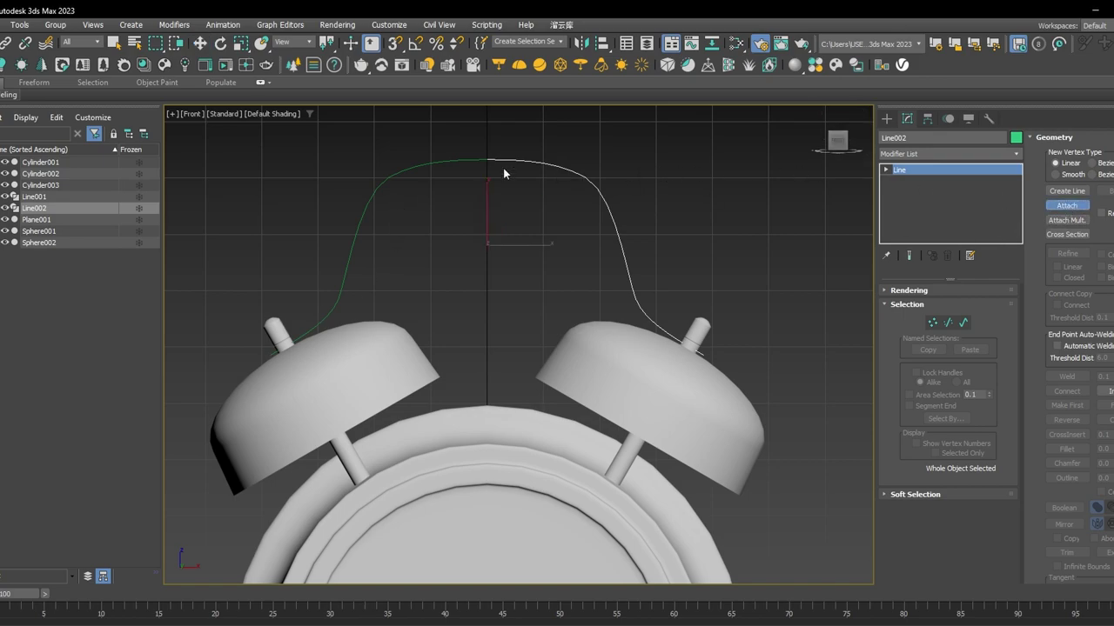
{"action": "left_click", "coordinate": [455, 160]}
{"action": "right_click", "coordinate": [593, 138]}
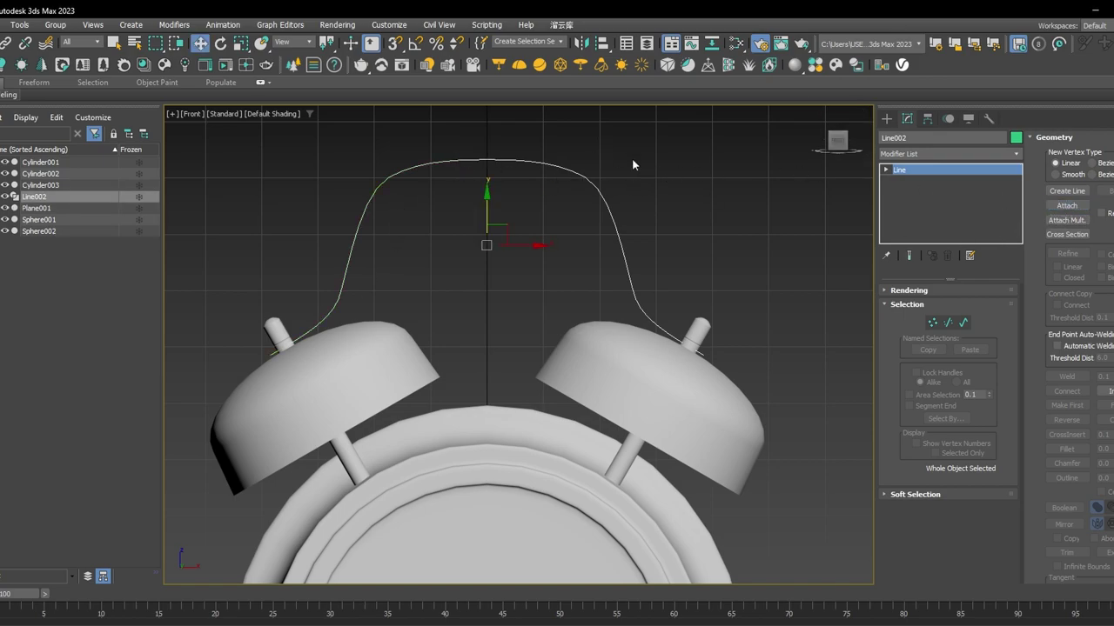
Enter vertex editing on the joined handle curve.
{"action": "key", "text": "1"}
{"action": "middle_click_drag", "start_coordinate": [513, 171], "coordinate": [498, 234]}
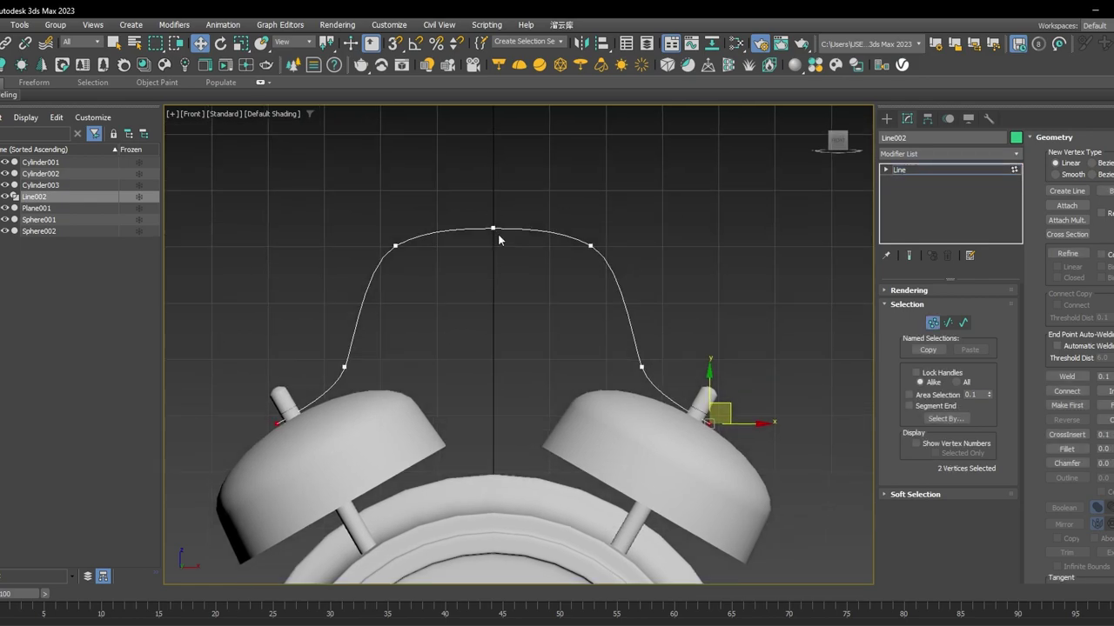
{"action": "scroll", "coordinate": [497, 239], "scroll_direction": "up", "scroll_amount": 3}
Try to move one of the overlapping top-centre vertices of the handle curve upward, and undo the move.
{"action": "left_click", "coordinate": [490, 223]}
{"action": "left_click_drag", "start_coordinate": [525, 223], "coordinate": [524, 190]}
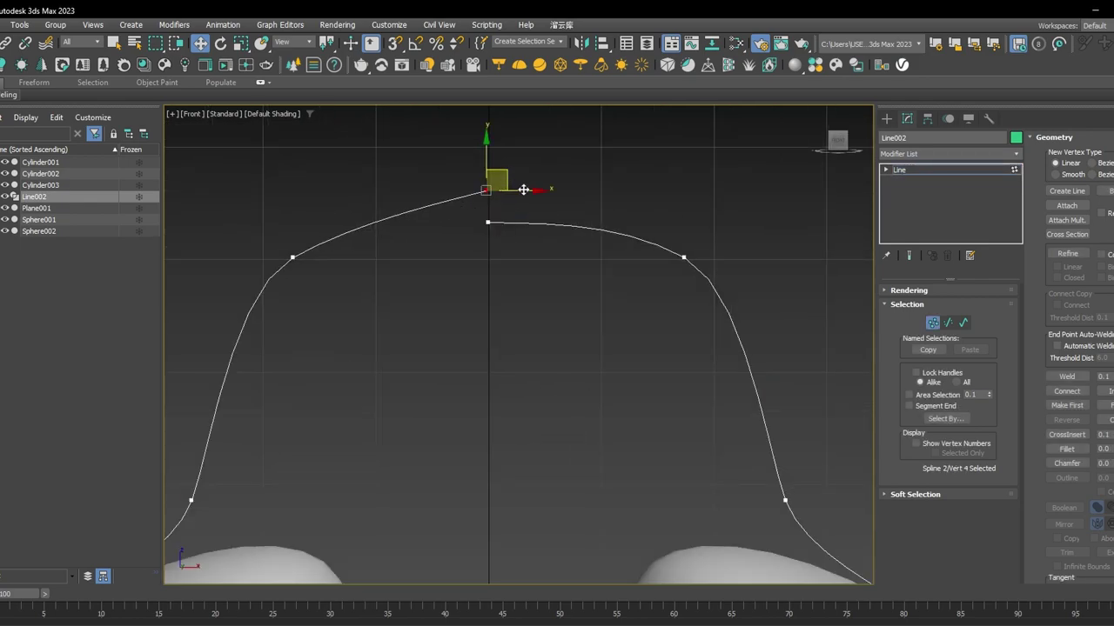
{"action": "key", "text": "ctrl+z"}
Weld the two overlapping vertices at the top centre of the handle curve and exit vertex editing.
{"action": "left_click_drag", "start_coordinate": [553, 261], "coordinate": [436, 201]}
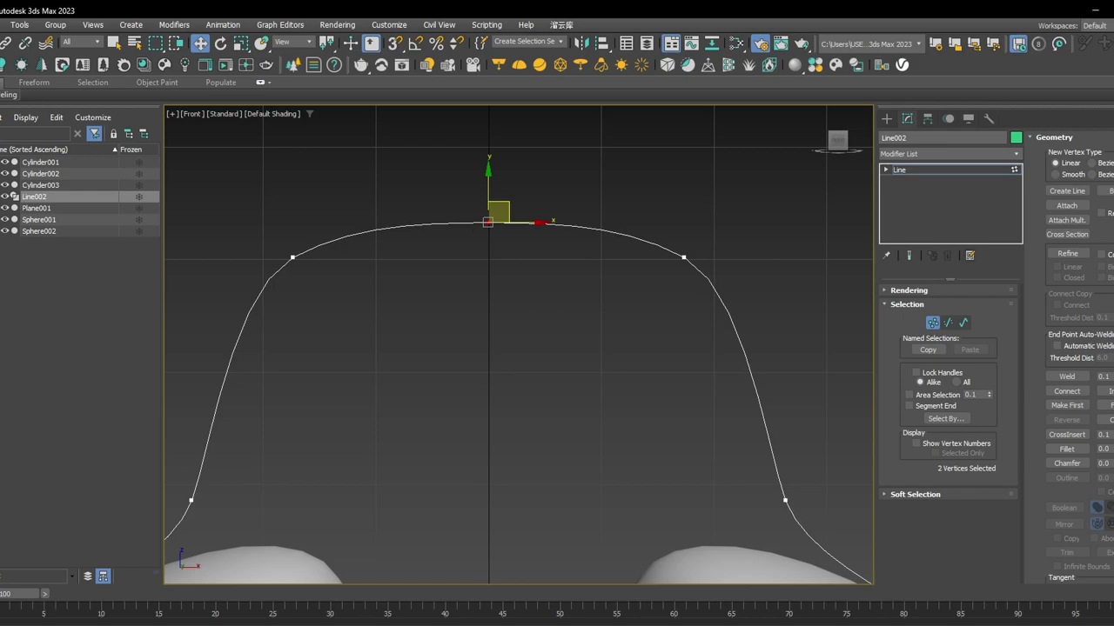
{"action": "left_click", "coordinate": [1067, 376]}
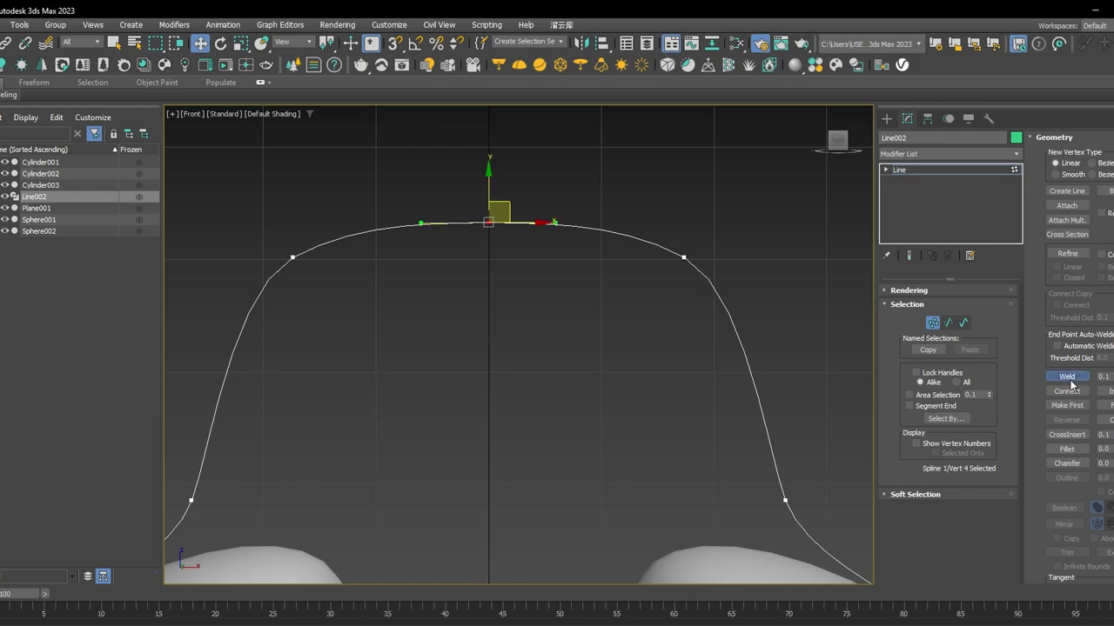
{"action": "middle_click_drag", "start_coordinate": [620, 293], "coordinate": [659, 256]}
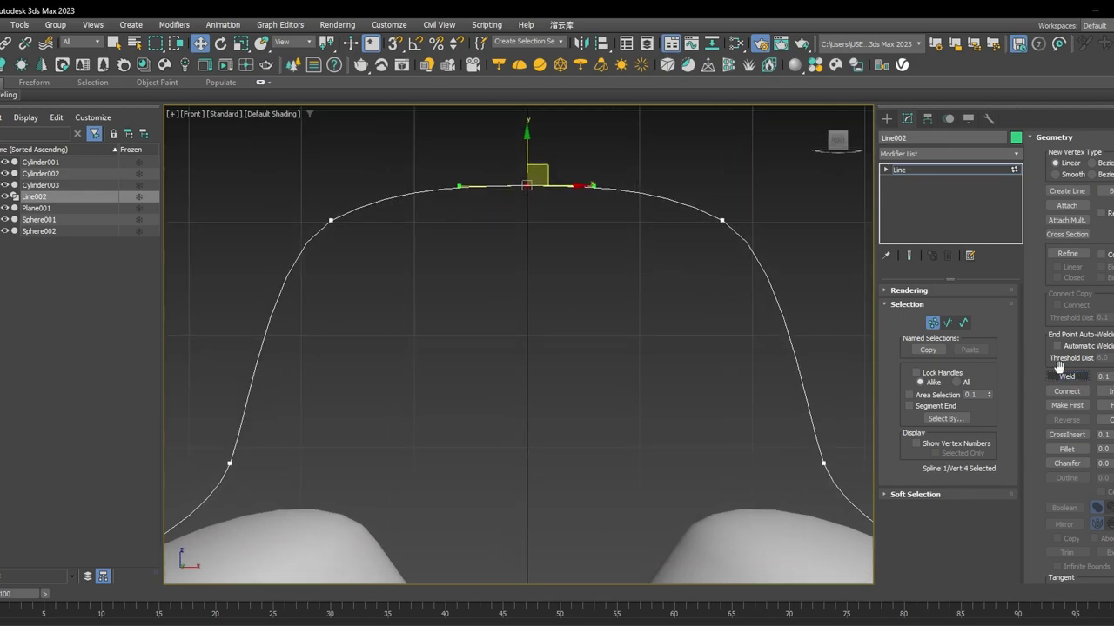
{"action": "scroll", "coordinate": [757, 345], "scroll_direction": "down", "scroll_amount": 4}
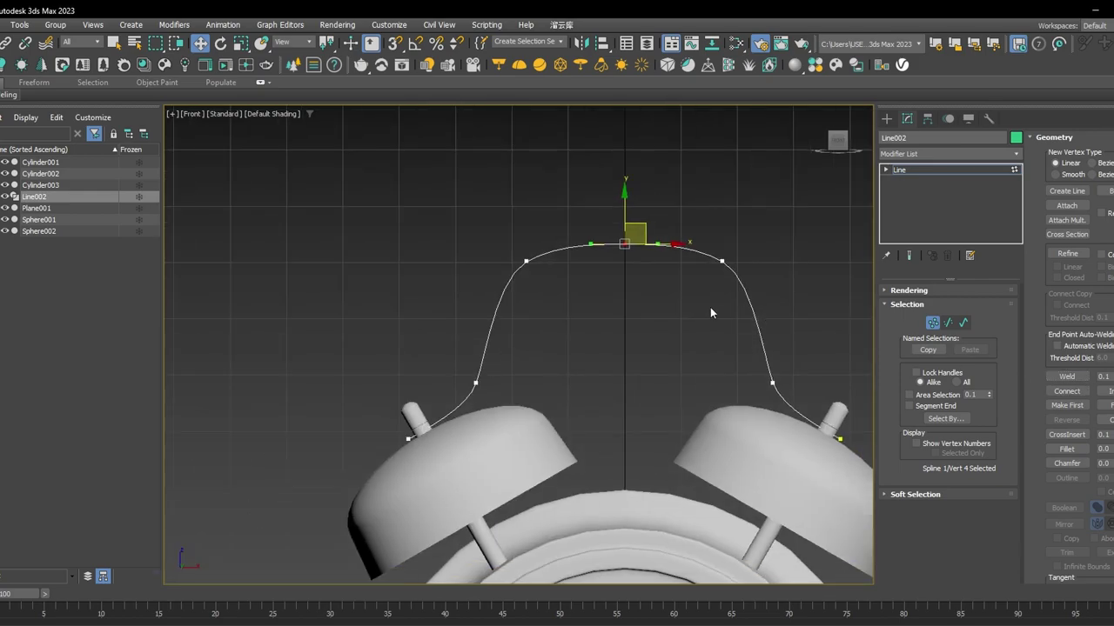
{"action": "left_click", "coordinate": [932, 322]}
Enable the handle curve in the renderer and the viewport, and set its radial thickness to 2.0.
{"action": "left_click", "coordinate": [899, 292]}
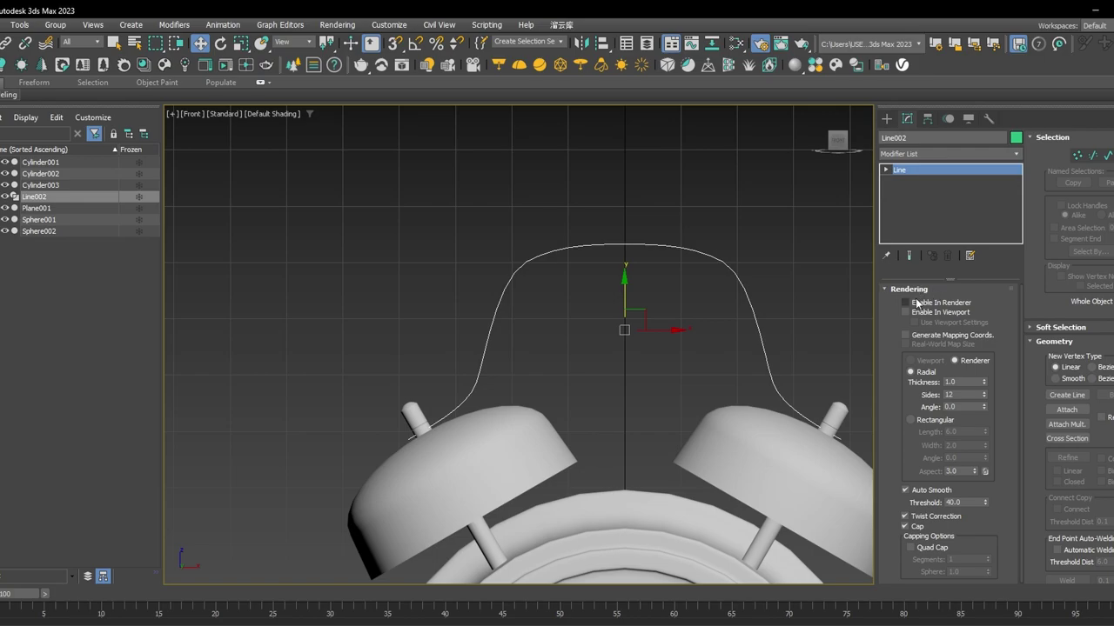
{"action": "left_click", "coordinate": [906, 312]}
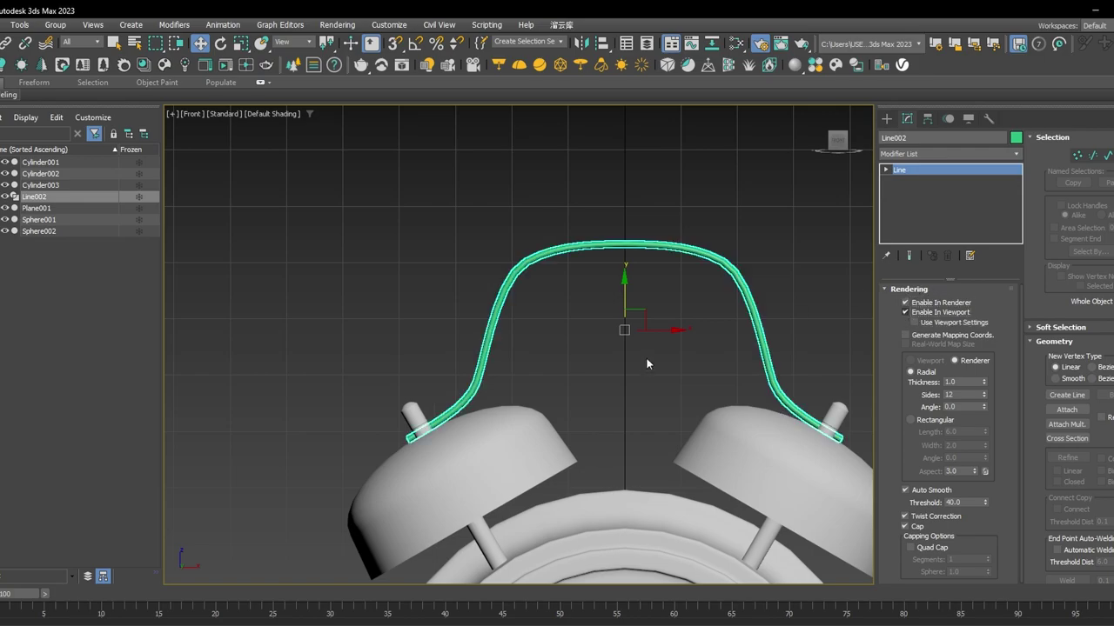
{"action": "middle_click_drag", "start_coordinate": [645, 357], "coordinate": [660, 307], "text": "alt"}
{"action": "middle_click_drag", "start_coordinate": [741, 290], "coordinate": [727, 289]}
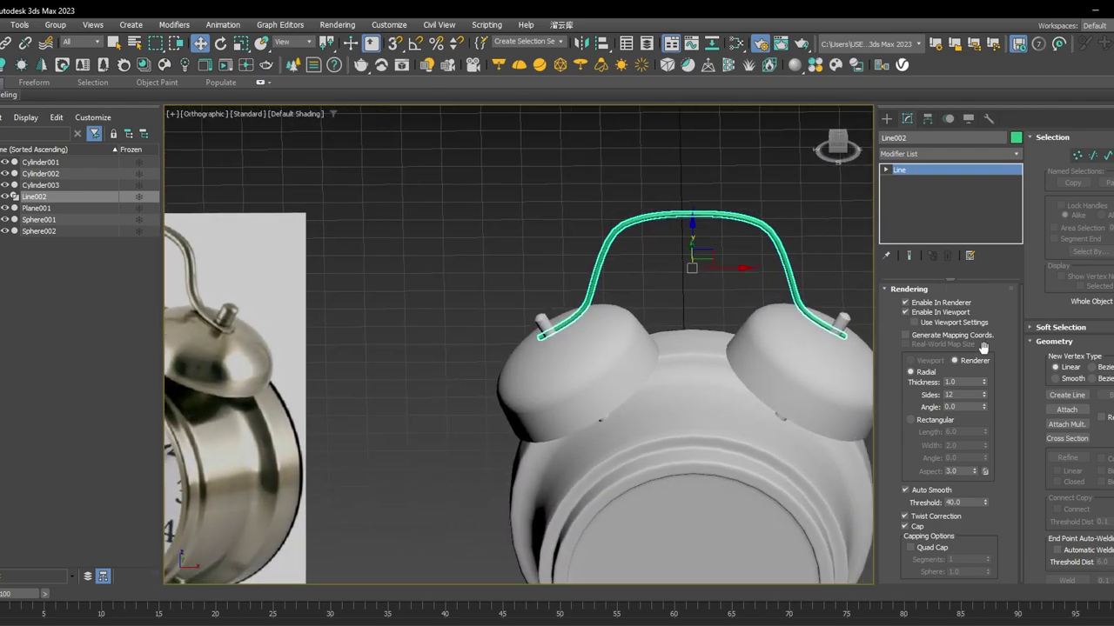
{"action": "scroll", "coordinate": [728, 224], "scroll_direction": "up", "scroll_amount": 3}
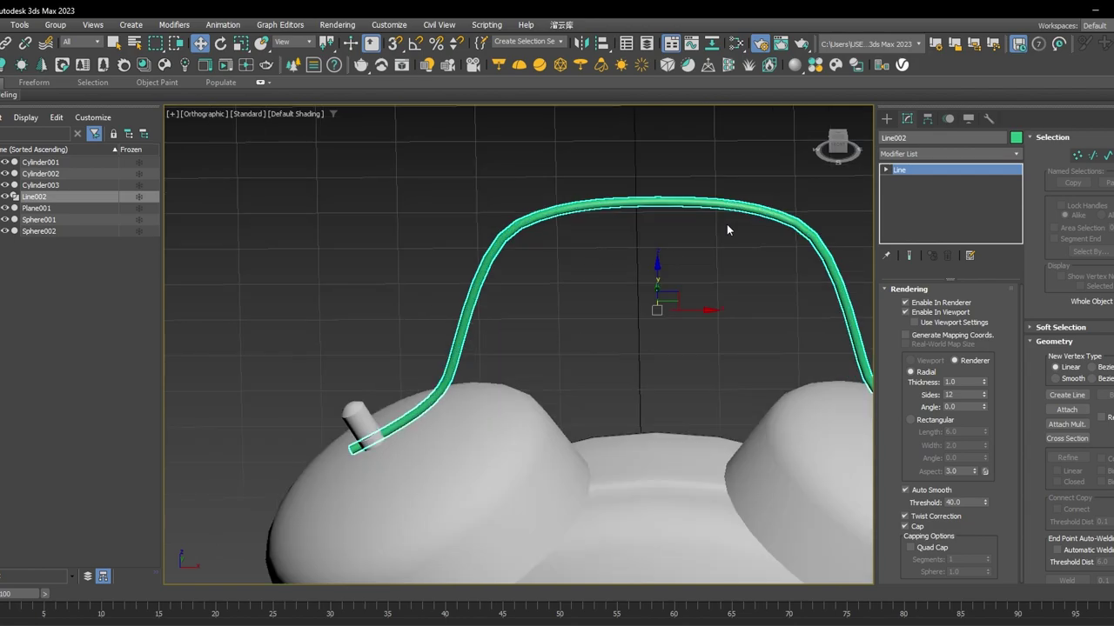
{"action": "scroll", "coordinate": [726, 224], "scroll_direction": "down", "scroll_amount": 3}
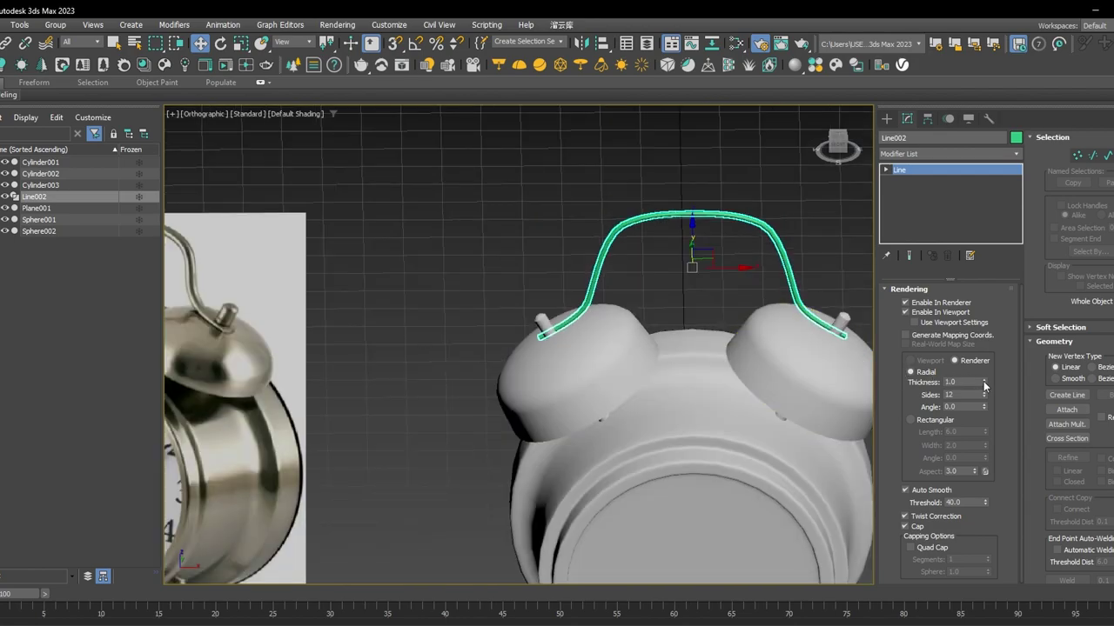
{"action": "left_click_drag", "start_coordinate": [984, 385], "coordinate": [975, 304]}
{"action": "double_click", "coordinate": [966, 381]}
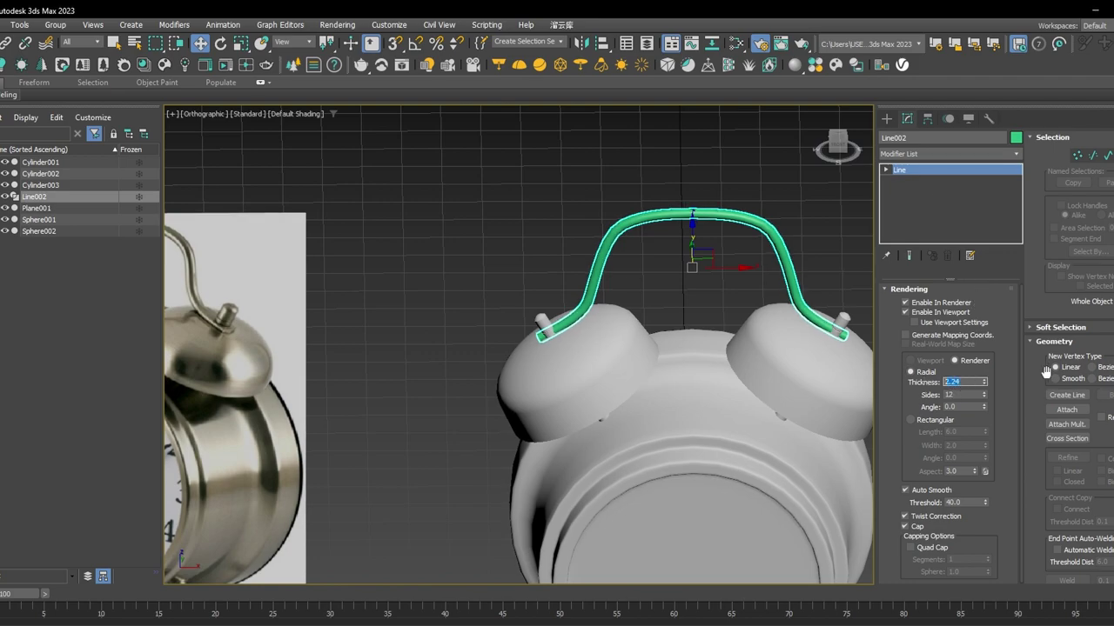
{"action": "type", "text": "2.1"}
{"action": "key", "text": "Return"}
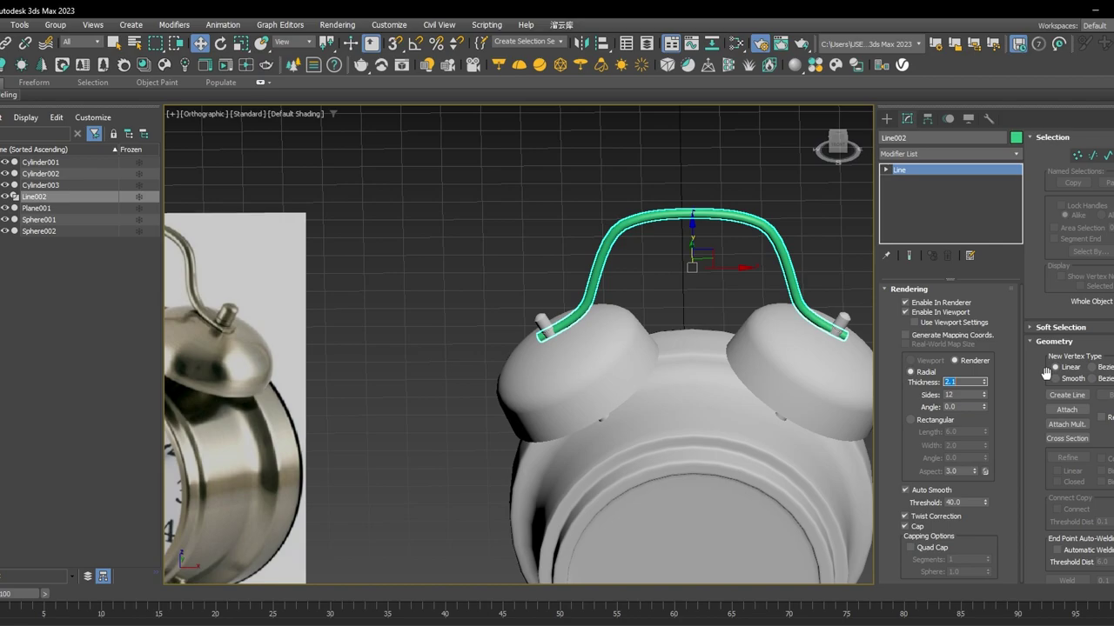
{"action": "type", "text": "0"}
{"action": "key", "text": "Return"}
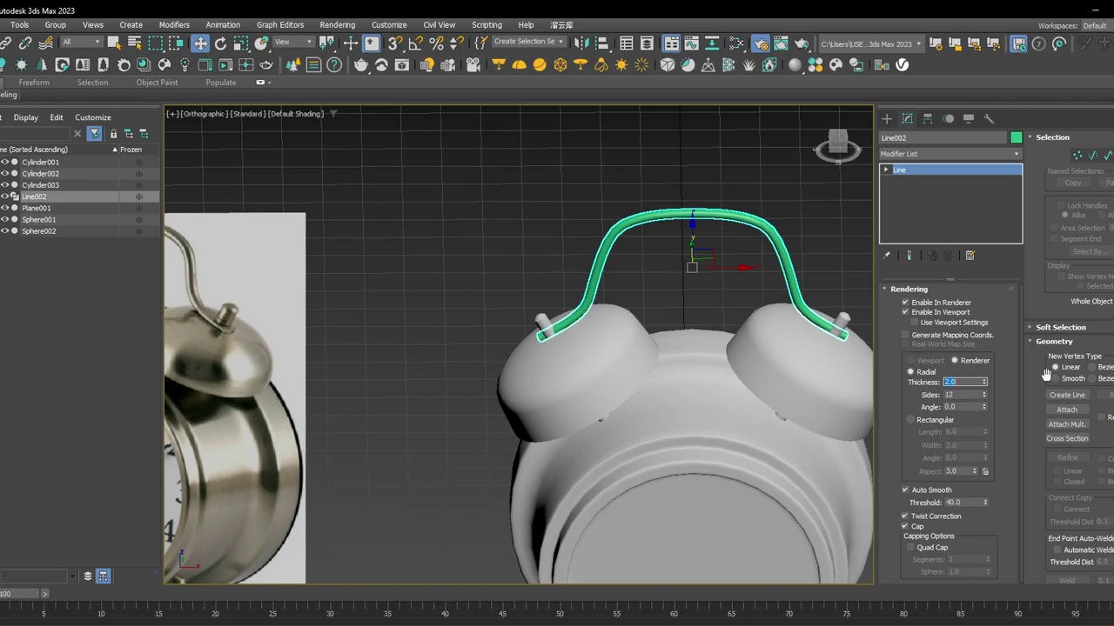
Show edged faces and examine how the handle's end meets the left bell and its pin, compared with the reference image.
{"action": "middle_click_drag", "start_coordinate": [780, 354], "coordinate": [794, 356]}
{"action": "key", "text": "F4"}
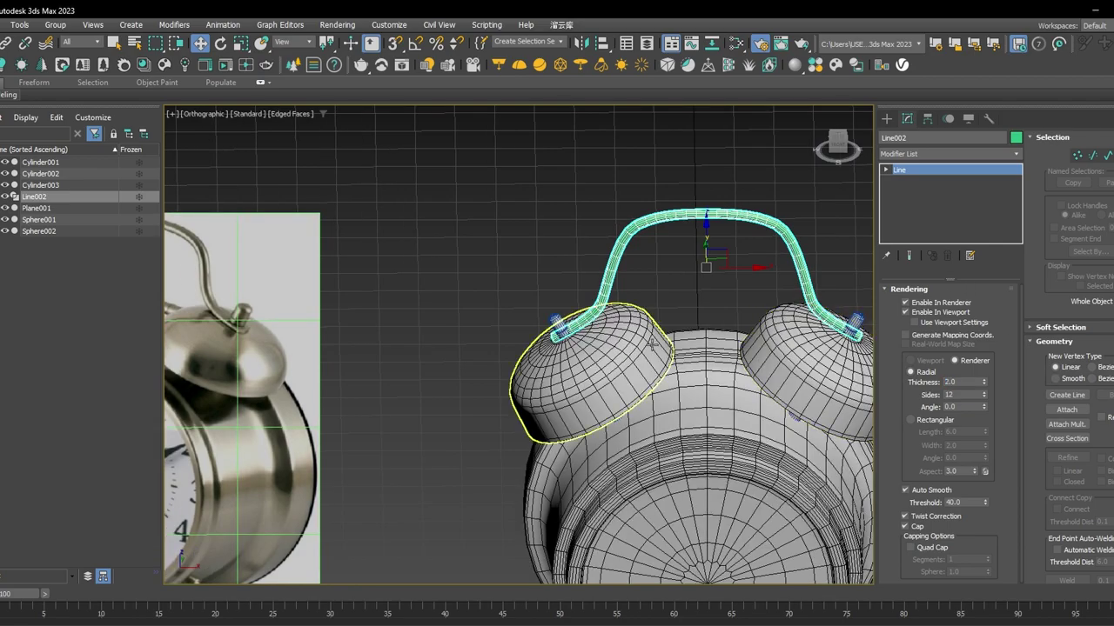
{"action": "middle_click_drag", "start_coordinate": [620, 357], "coordinate": [581, 342], "text": "alt"}
{"action": "scroll", "coordinate": [582, 342], "scroll_direction": "up", "scroll_amount": 5}
{"action": "key", "text": "F3"}
{"action": "key", "text": "F3"}
{"action": "key", "text": "F3"}
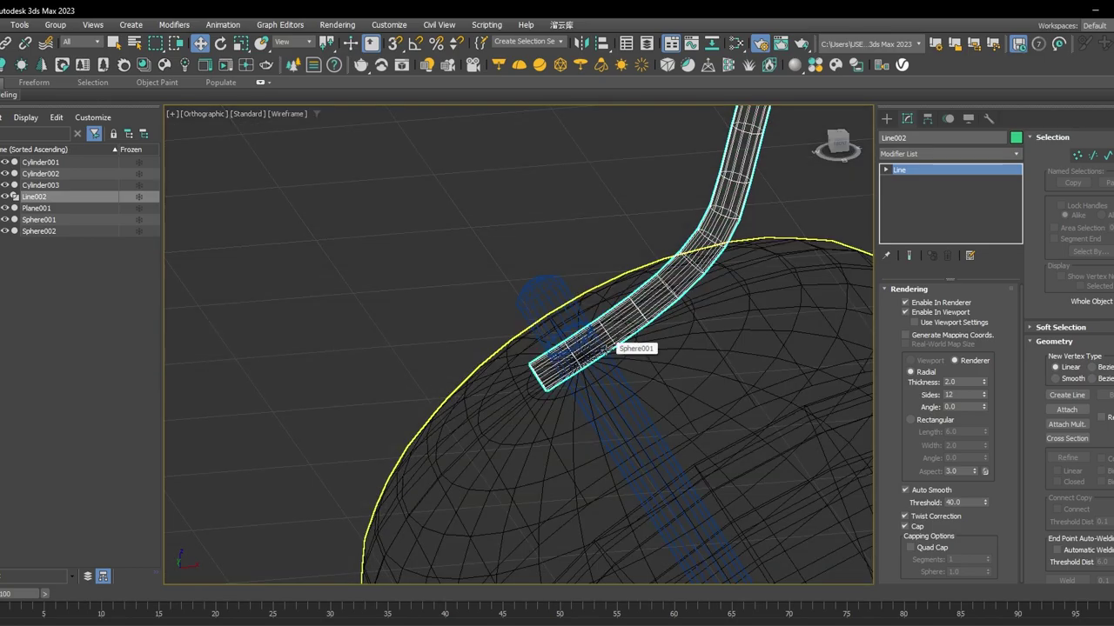
{"action": "key", "text": "F3"}
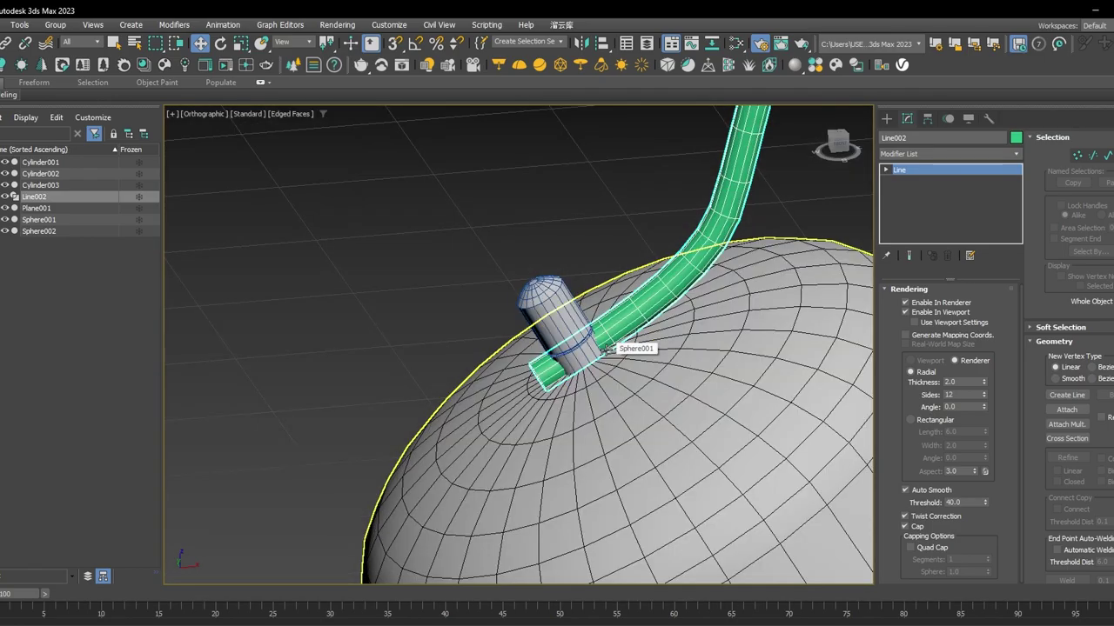
{"action": "scroll", "coordinate": [607, 346], "scroll_direction": "down", "scroll_amount": 8}
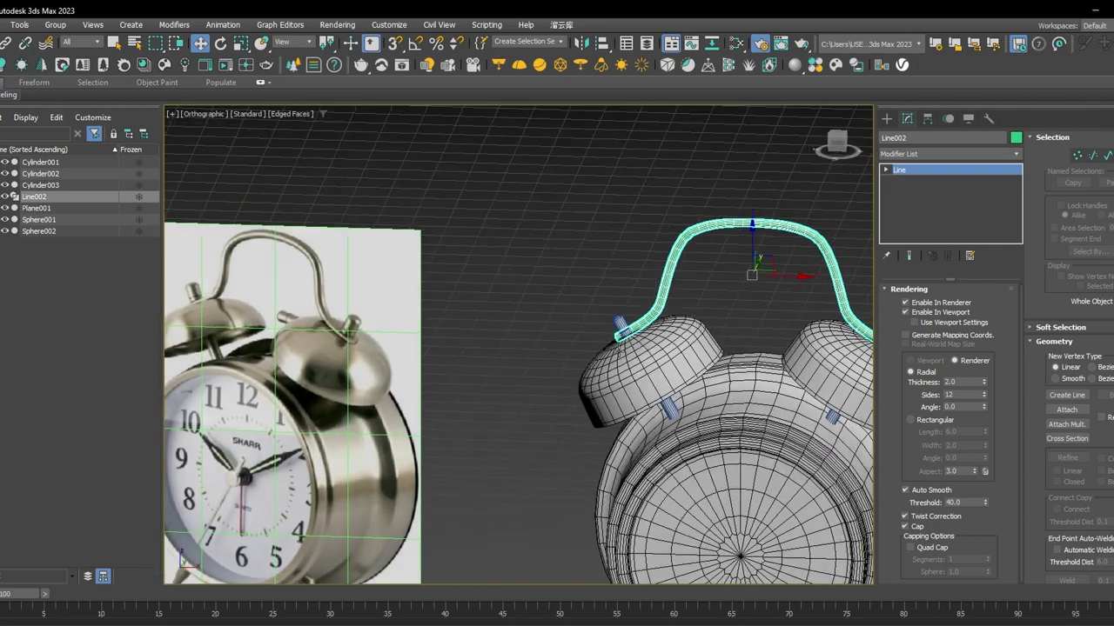
{"action": "scroll", "coordinate": [600, 324], "scroll_direction": "up", "scroll_amount": 8}
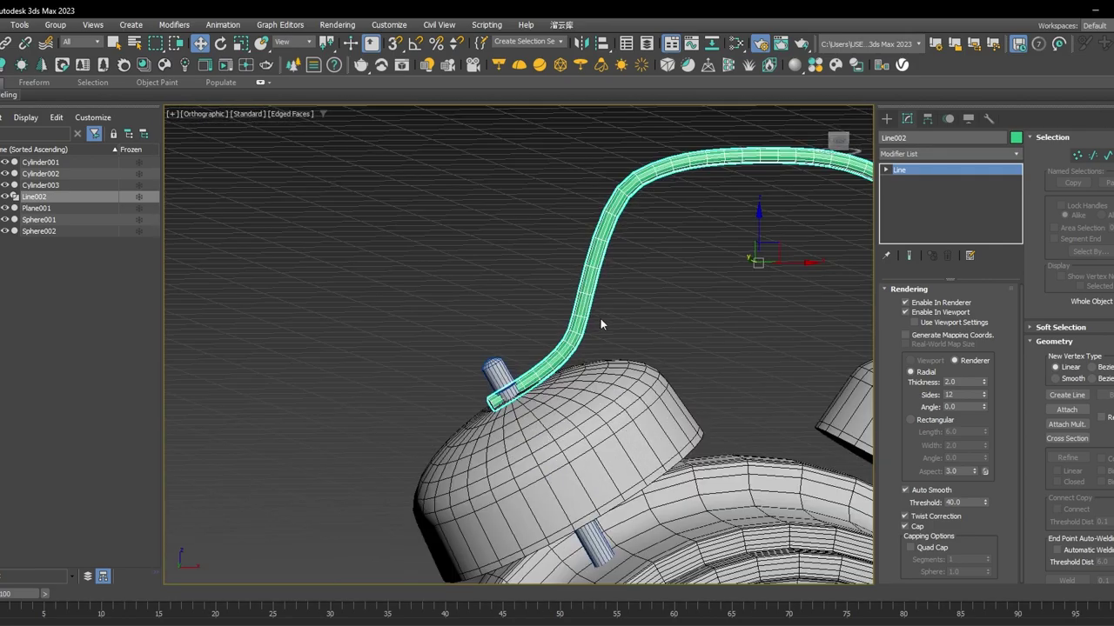
Examine how the handle sits on both bells in perspective, from several angles and alongside the reference image.
{"action": "key", "text": "p"}
{"action": "key", "text": "z"}
{"action": "middle_click_drag", "start_coordinate": [246, 448], "coordinate": [536, 395]}
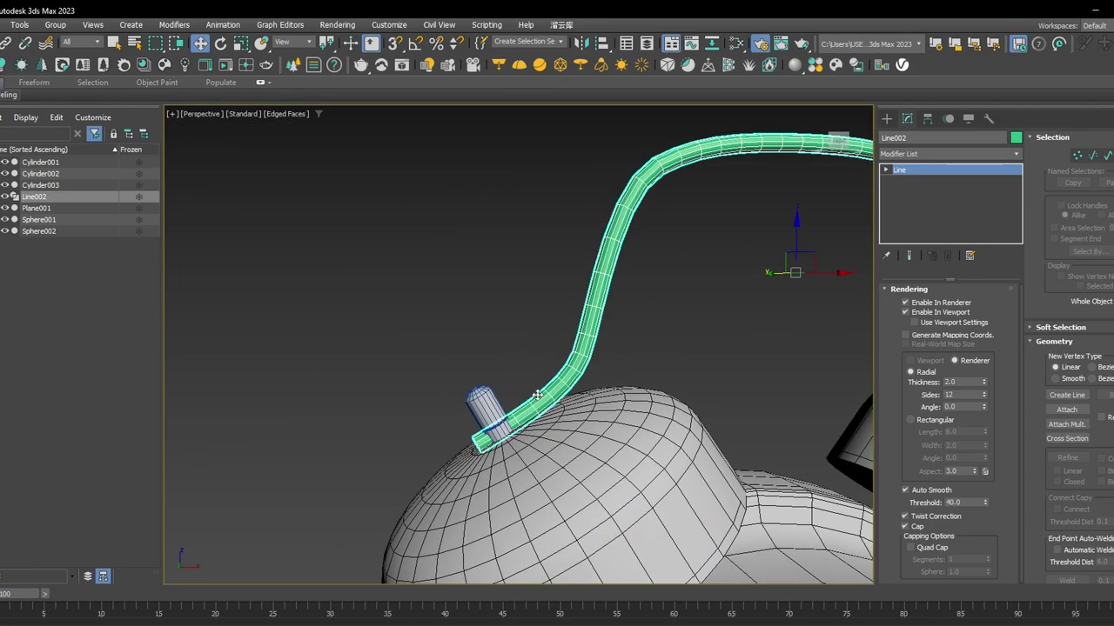
{"action": "scroll", "coordinate": [537, 394], "scroll_direction": "up", "scroll_amount": 2}
{"action": "scroll", "coordinate": [462, 363], "scroll_direction": "down", "scroll_amount": 6}
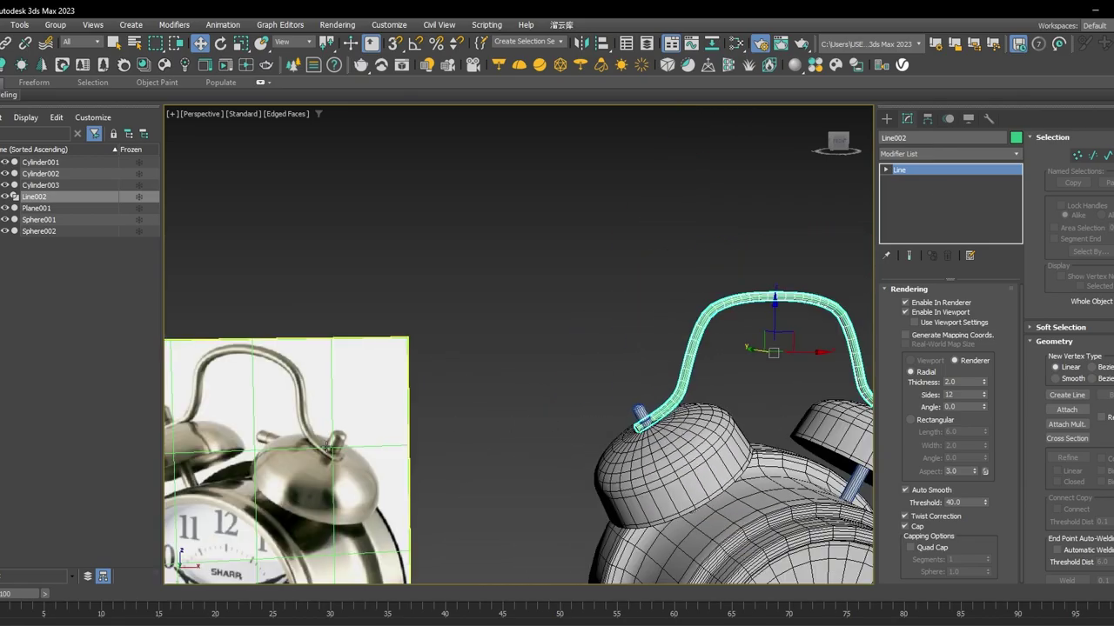
{"action": "middle_click_drag", "start_coordinate": [327, 447], "coordinate": [346, 442]}
{"action": "scroll", "coordinate": [550, 418], "scroll_direction": "up", "scroll_amount": 3}
{"action": "middle_click_drag", "start_coordinate": [753, 433], "coordinate": [808, 417], "text": "alt"}
{"action": "middle_click_drag", "start_coordinate": [808, 417], "coordinate": [628, 331]}
{"action": "scroll", "coordinate": [649, 406], "scroll_direction": "down", "scroll_amount": 3}
{"action": "middle_click_drag", "start_coordinate": [649, 405], "coordinate": [588, 362]}
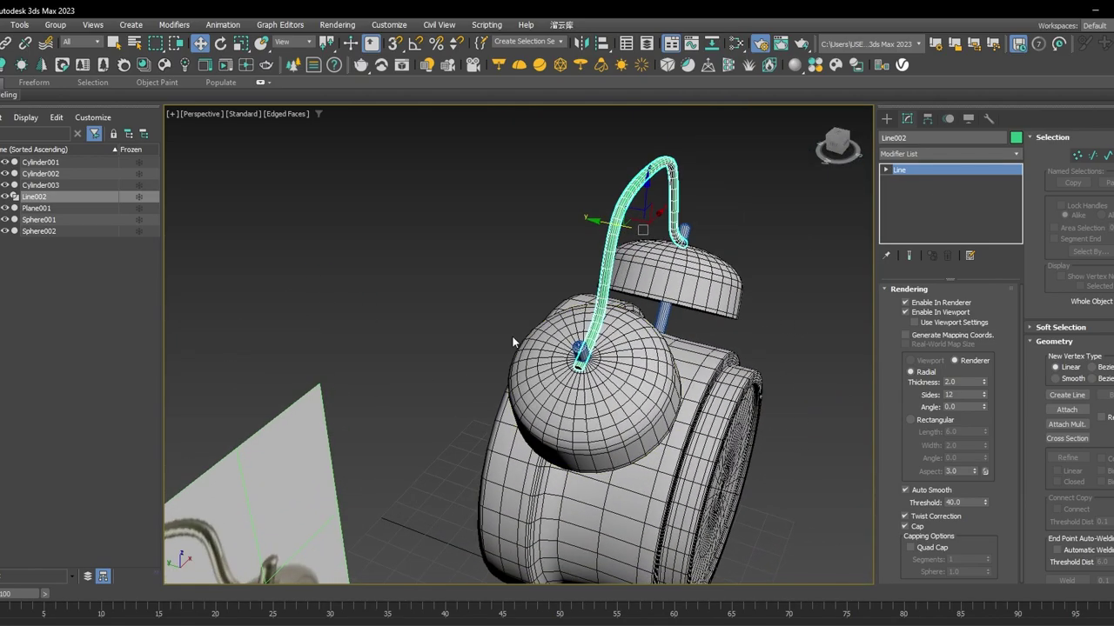
{"action": "middle_click_drag", "start_coordinate": [723, 287], "coordinate": [624, 266], "text": "alt"}
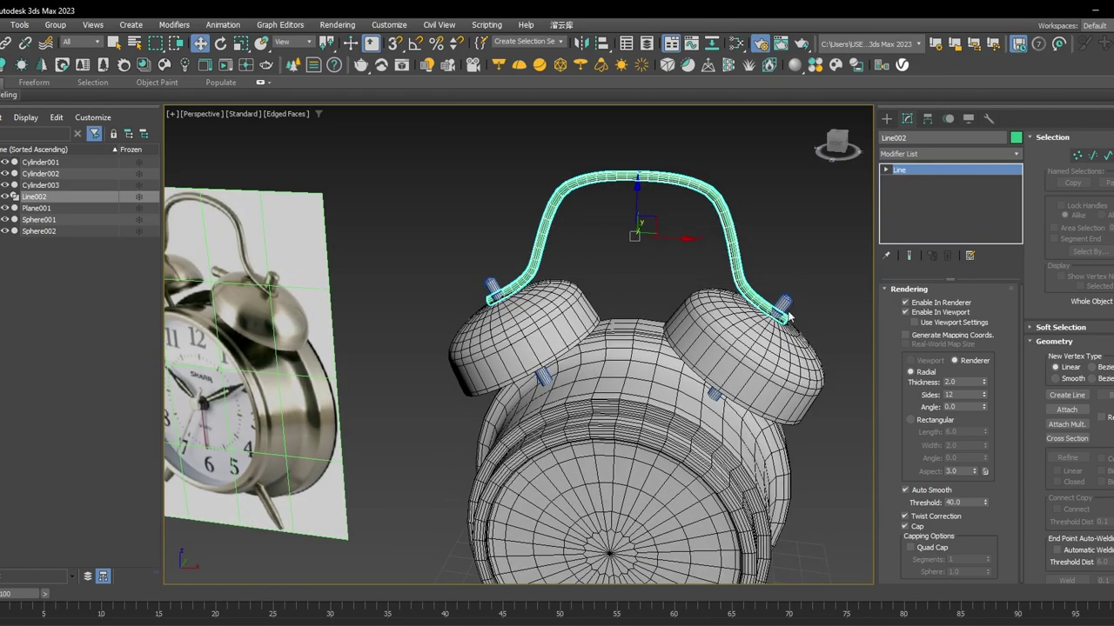
{"action": "middle_click_drag", "start_coordinate": [789, 316], "coordinate": [746, 291], "text": "alt"}
{"action": "middle_click_drag", "start_coordinate": [565, 311], "coordinate": [694, 239], "text": "alt"}
{"action": "scroll", "coordinate": [670, 183], "scroll_direction": "up", "scroll_amount": 4}
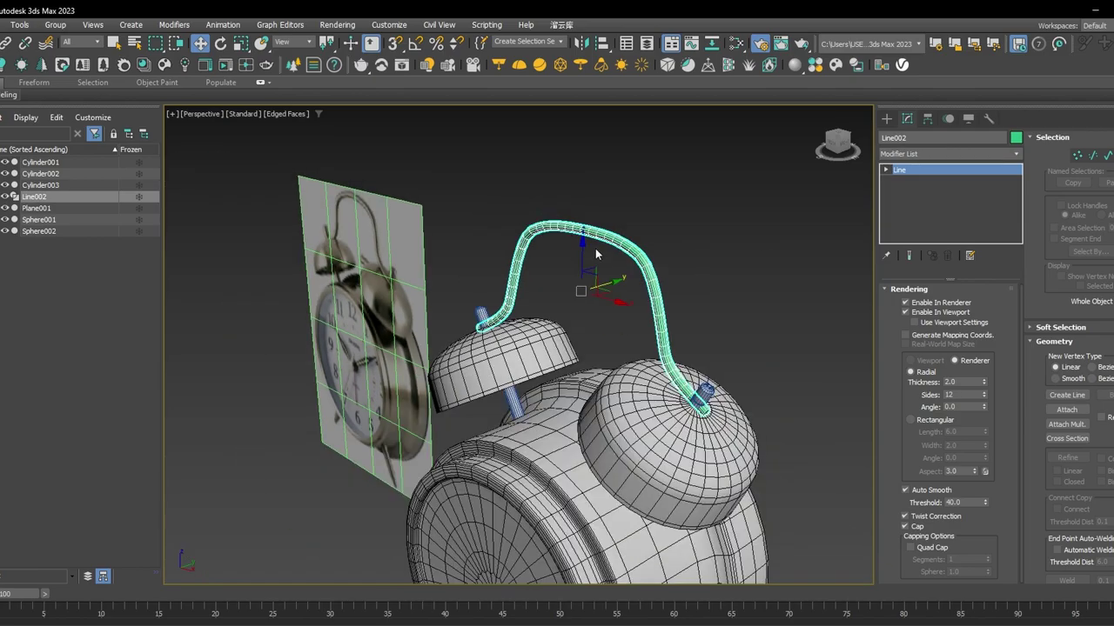
{"action": "middle_click_drag", "start_coordinate": [595, 248], "coordinate": [525, 235], "text": "alt"}
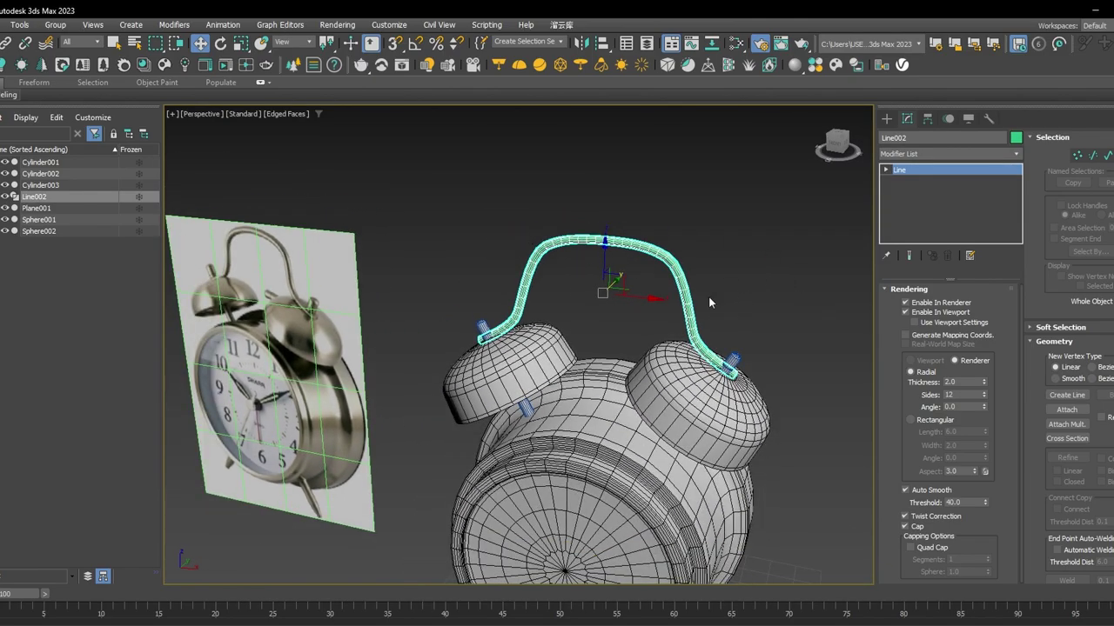
{"action": "middle_click_drag", "start_coordinate": [708, 296], "coordinate": [691, 320], "text": "alt"}
{"action": "scroll", "coordinate": [703, 327], "scroll_direction": "down", "scroll_amount": 3}
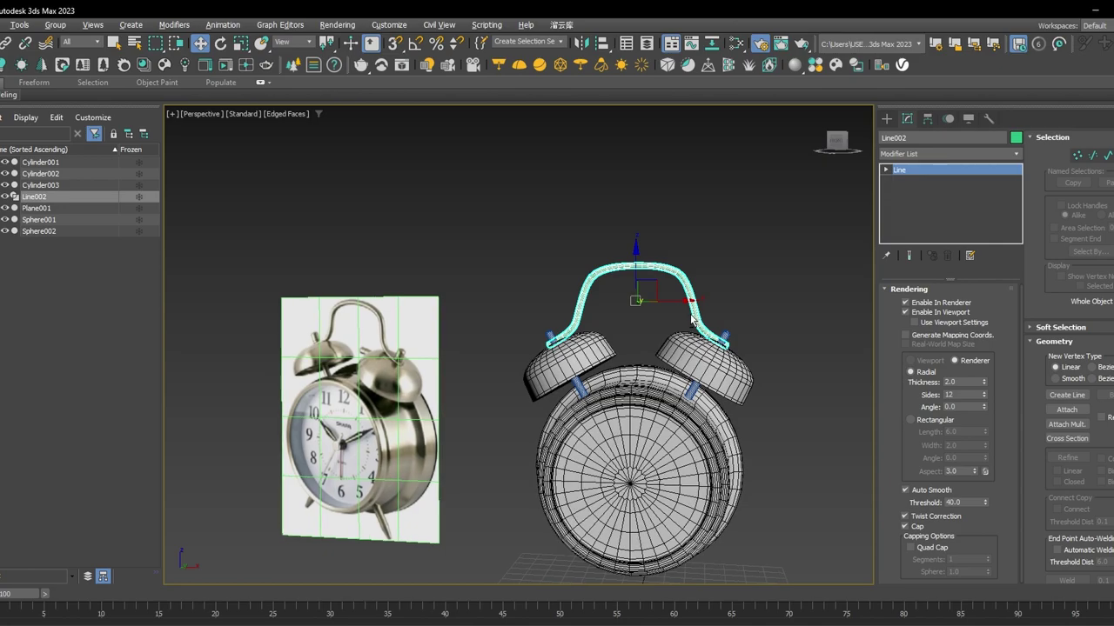
{"action": "scroll", "coordinate": [692, 320], "scroll_direction": "up", "scroll_amount": 2}
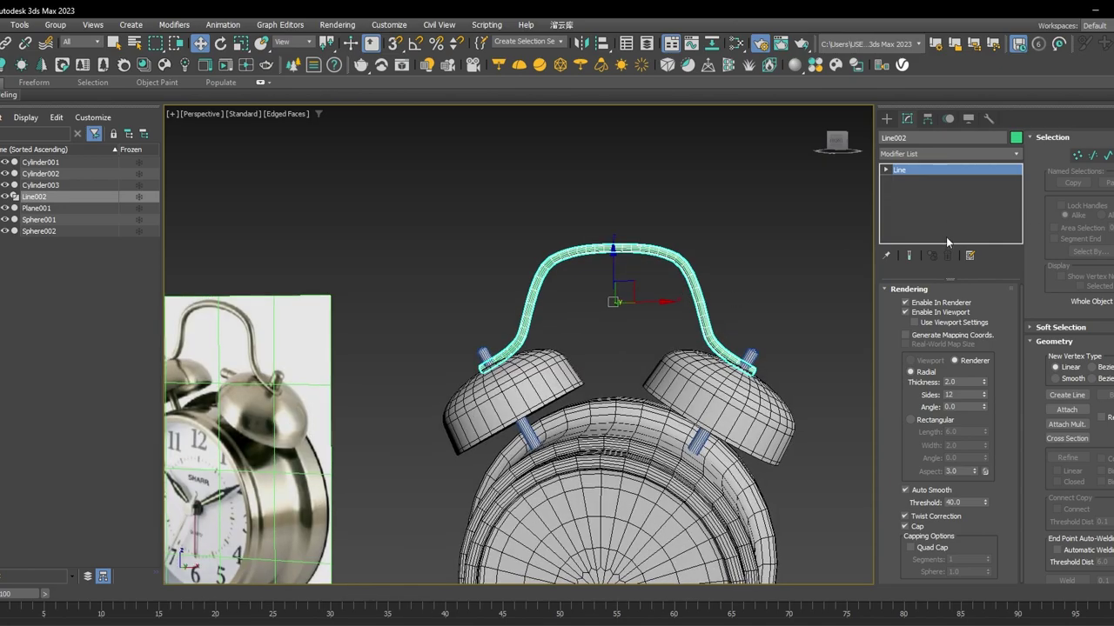
Convert the handle to an Editable Poly and delete the polygons of its right half.
{"action": "right_click", "coordinate": [944, 166]}
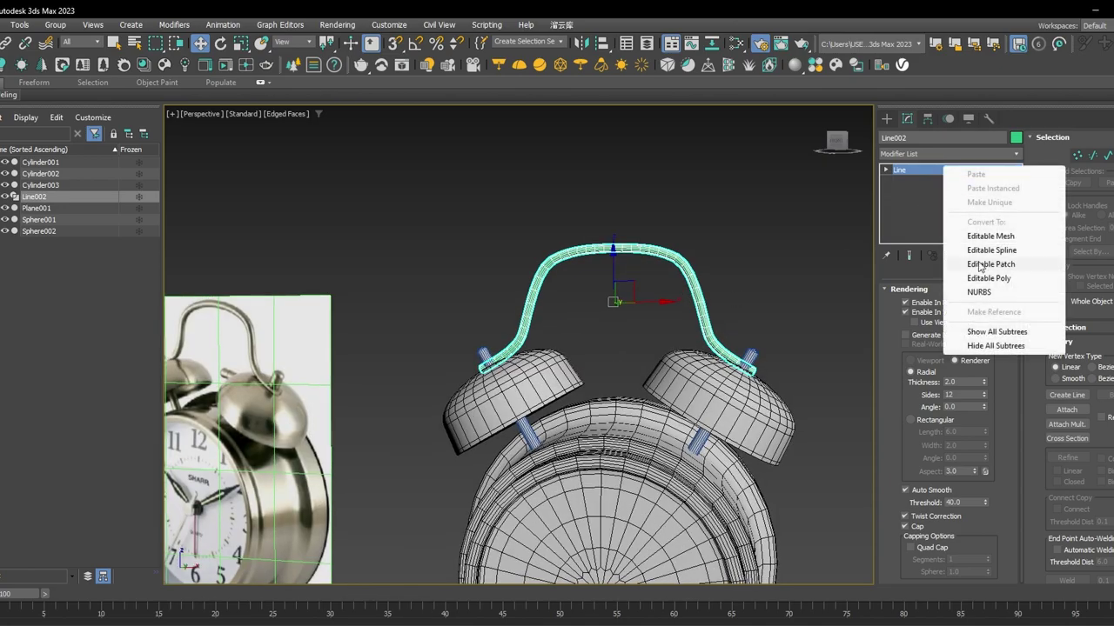
{"action": "left_click", "coordinate": [985, 277]}
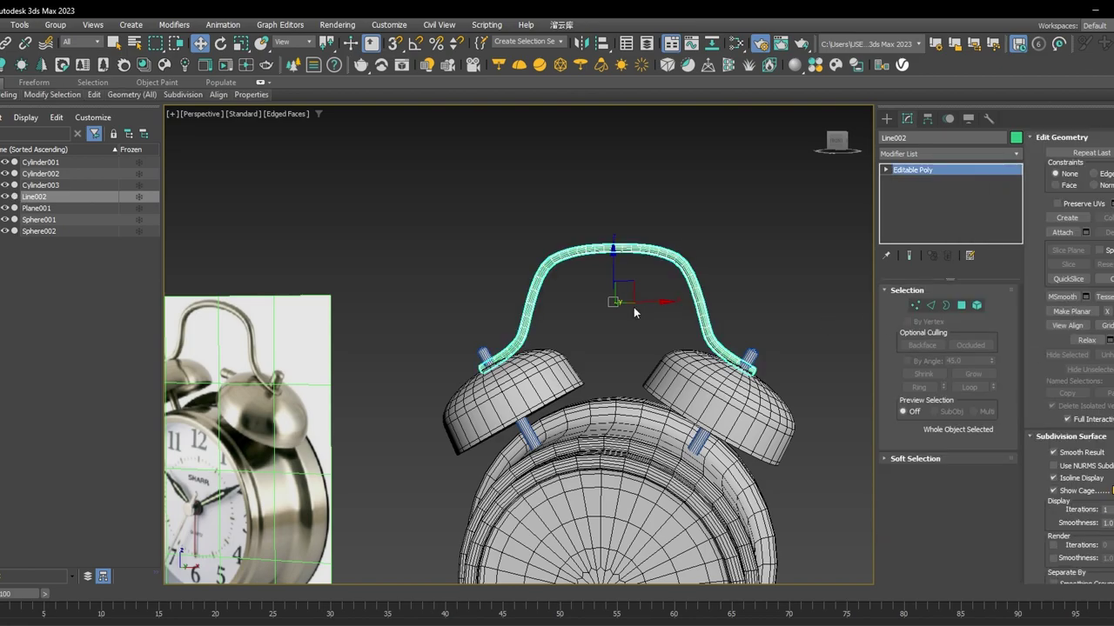
{"action": "key", "text": "f"}
{"action": "key", "text": "4"}
{"action": "left_click_drag", "start_coordinate": [805, 190], "coordinate": [582, 424]}
{"action": "key", "text": "Delete"}
Select the polygons at the handle's end on the left bell, and remove the edge loop crossing under the pin.
{"action": "scroll", "coordinate": [381, 377], "scroll_direction": "up", "scroll_amount": 5}
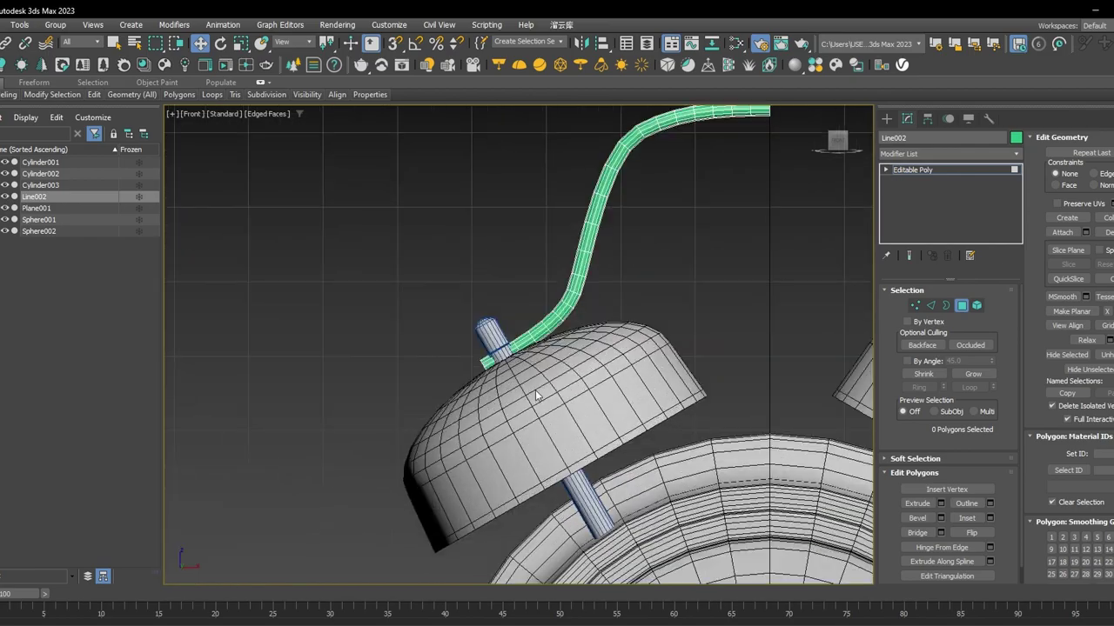
{"action": "middle_click_drag", "start_coordinate": [825, 334], "coordinate": [607, 464], "text": "alt"}
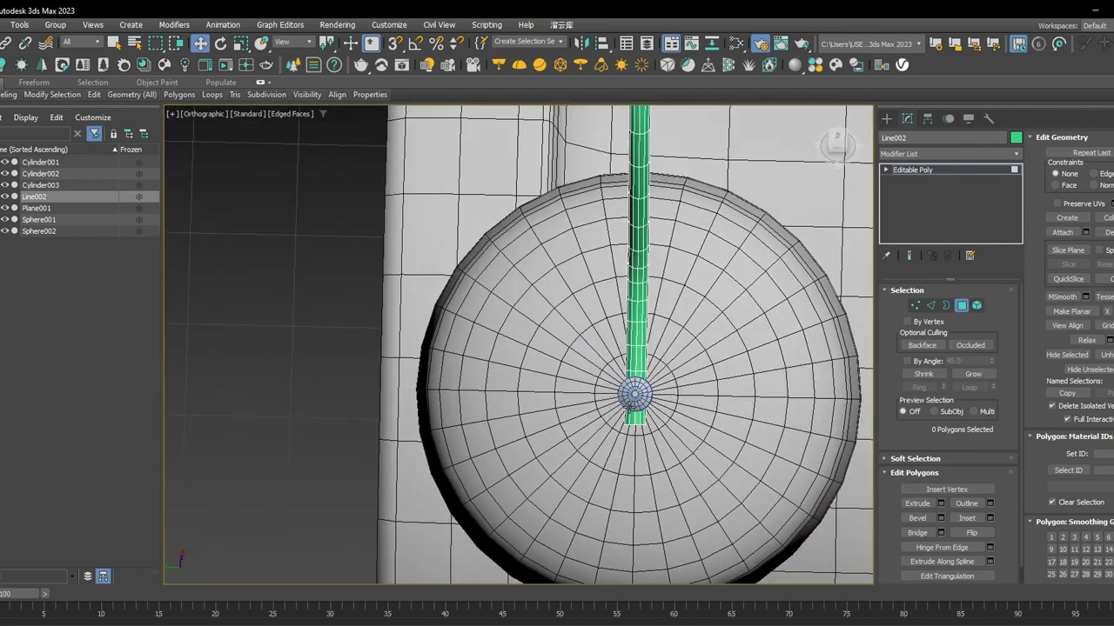
{"action": "key", "text": "4"}
{"action": "key", "text": "4"}
{"action": "left_click_drag", "start_coordinate": [674, 445], "coordinate": [579, 402]}
{"action": "middle_click_drag", "start_coordinate": [730, 427], "coordinate": [646, 388], "text": "alt"}
{"action": "key", "text": "F3"}
{"action": "scroll", "coordinate": [653, 392], "scroll_direction": "up", "scroll_amount": 4}
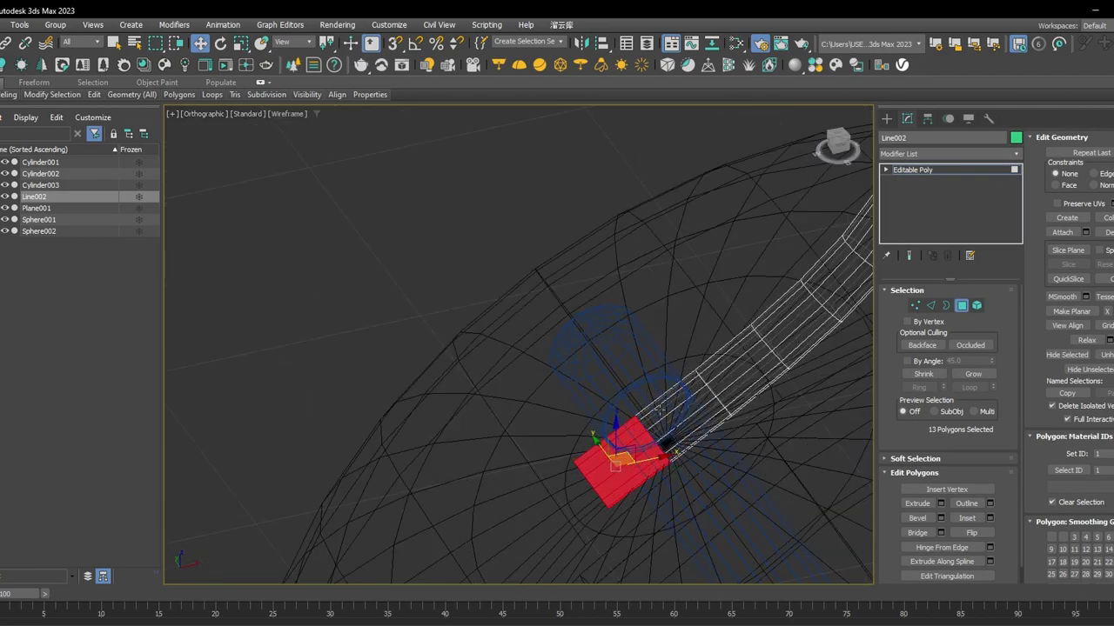
{"action": "key", "text": "2"}
{"action": "scroll", "coordinate": [658, 414], "scroll_direction": "up", "scroll_amount": 3}
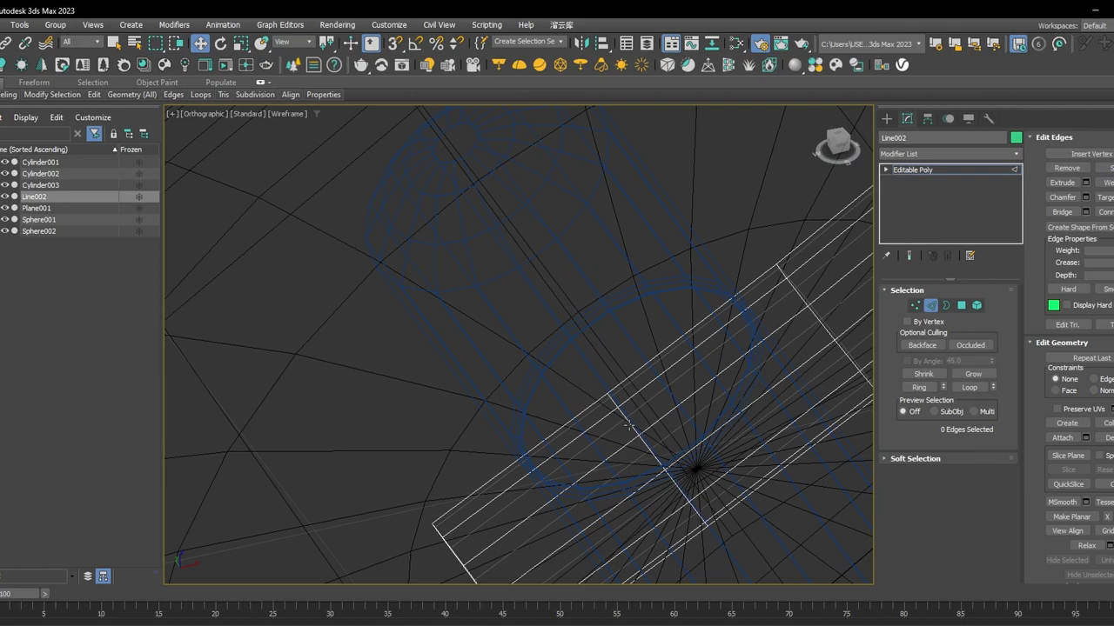
{"action": "double_click", "coordinate": [628, 426]}
{"action": "middle_click_drag", "start_coordinate": [629, 426], "coordinate": [677, 450], "text": "alt"}
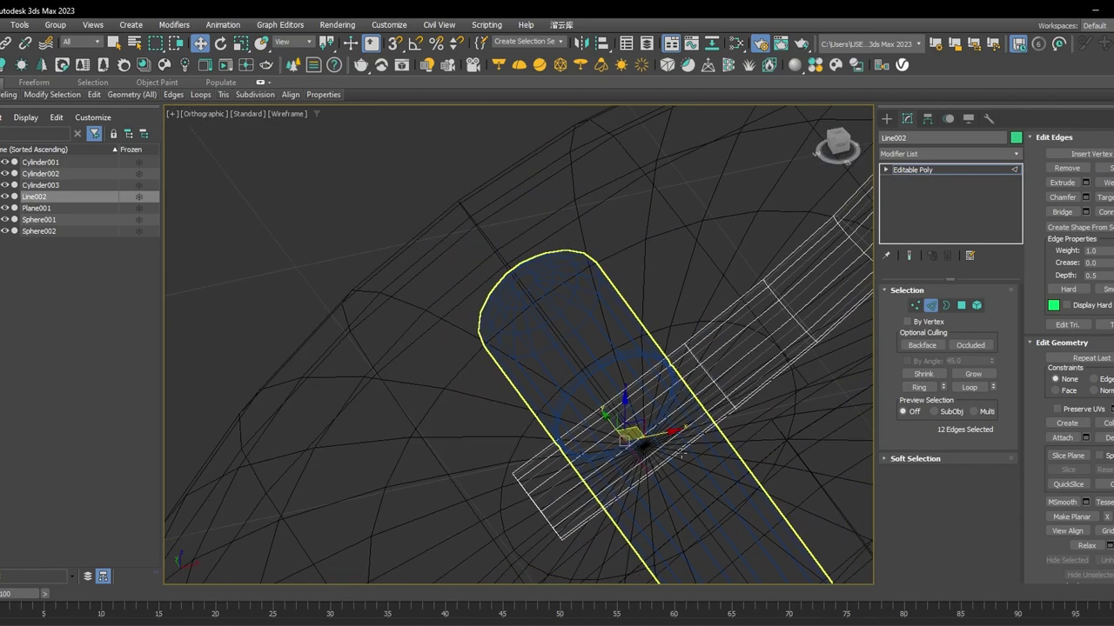
{"action": "key", "text": "ctrl+BackSpace"}
{"action": "mouse_move", "coordinate": [670, 405]}
{"action": "middle_mouse_down", "text": "alt"}
{"action": "mouse_move", "coordinate": [722, 428]}
{"action": "mouse_move", "coordinate": [675, 383]}
{"action": "middle_mouse_up", "text": "alt"}
{"action": "scroll", "coordinate": [722, 431], "scroll_direction": "down", "scroll_amount": 3}
Scale the handle's end polygons sideways along one axis so they form a tab wider than the bell's pin.
{"action": "key", "text": "4"}
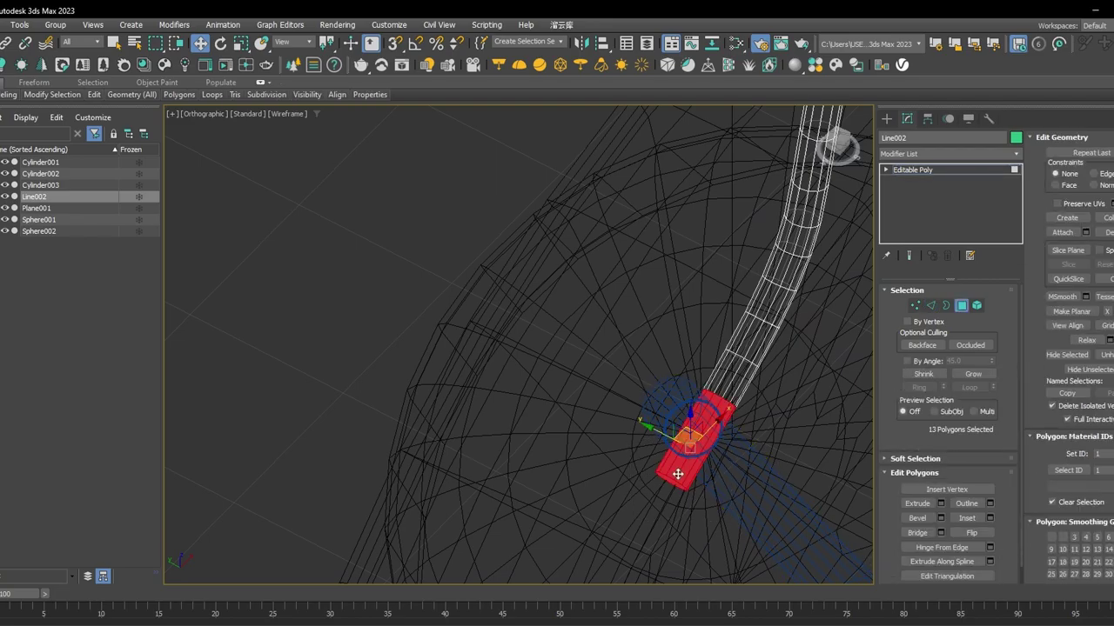
{"action": "mouse_move", "coordinate": [677, 474]}
{"action": "middle_mouse_down", "text": "alt"}
{"action": "mouse_move", "coordinate": [723, 430]}
{"action": "mouse_move", "coordinate": [726, 371]}
{"action": "mouse_move", "coordinate": [716, 373]}
{"action": "mouse_move", "coordinate": [721, 405]}
{"action": "middle_mouse_up", "text": "alt"}
{"action": "key", "text": "F3"}
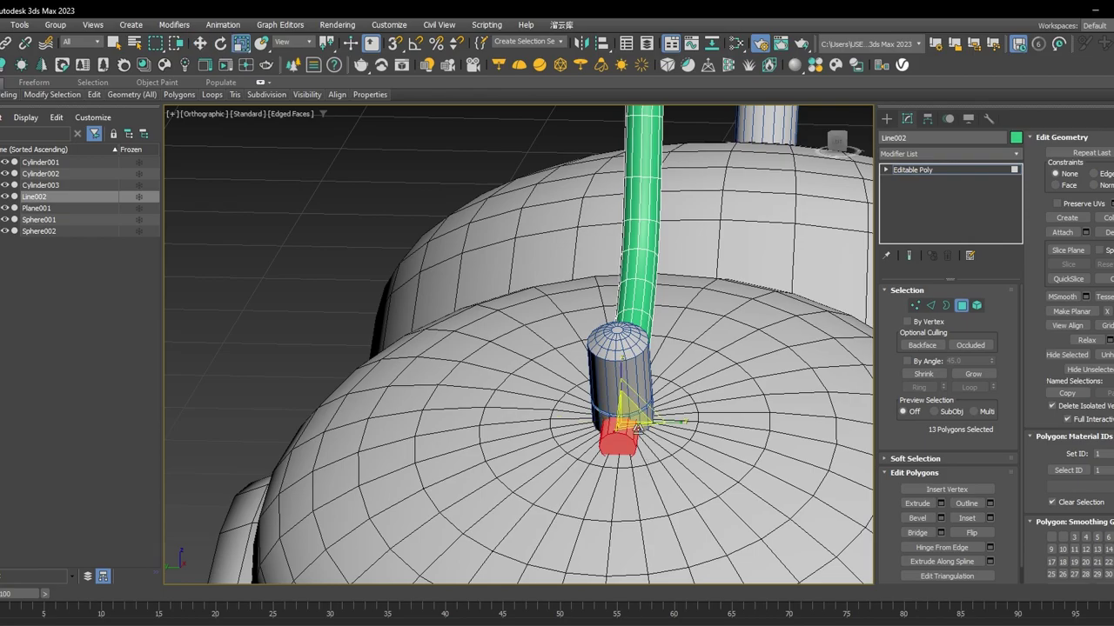
{"action": "middle_click_drag", "start_coordinate": [639, 429], "coordinate": [578, 425], "text": "alt"}
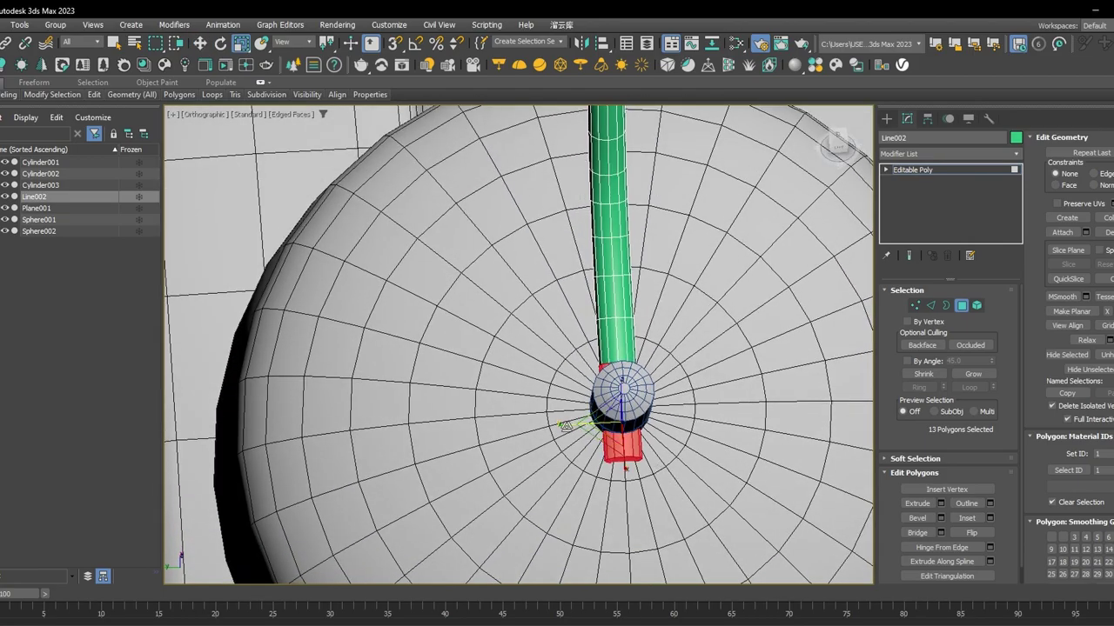
{"action": "left_click_drag", "start_coordinate": [565, 425], "coordinate": [523, 428]}
{"action": "middle_click_drag", "start_coordinate": [751, 392], "coordinate": [631, 322], "text": "alt"}
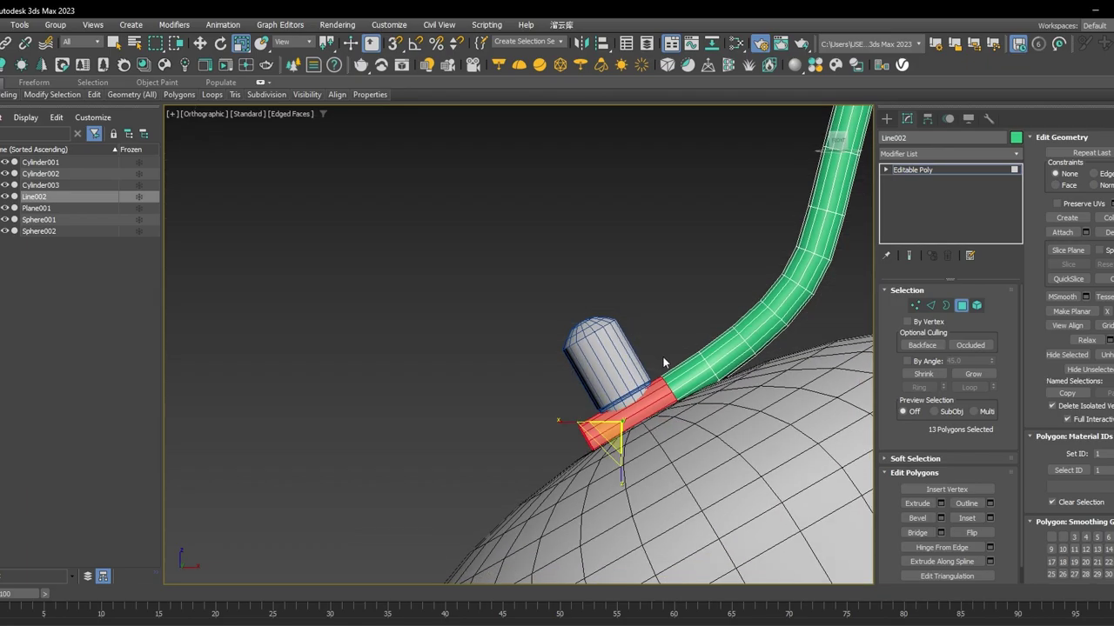
{"action": "middle_click_drag", "start_coordinate": [663, 357], "coordinate": [733, 440], "text": "alt"}
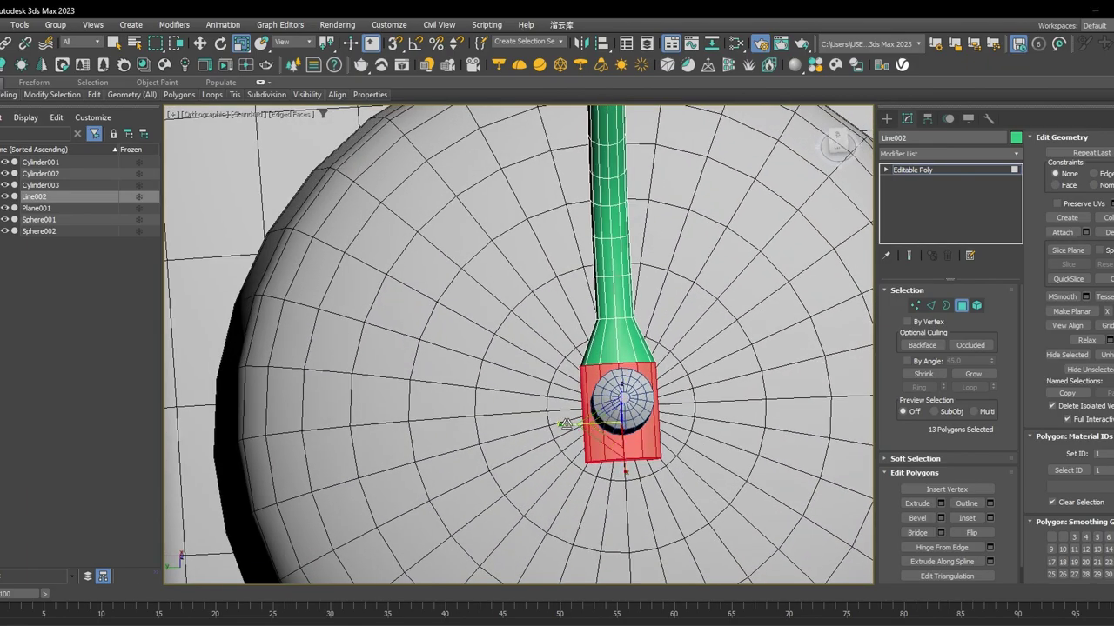
{"action": "left_click_drag", "start_coordinate": [567, 424], "coordinate": [562, 424]}
Compare the widened handle end with the handle's attachment under the pin in the reference image.
{"action": "scroll", "coordinate": [631, 355], "scroll_direction": "down", "scroll_amount": 7}
{"action": "middle_click_drag", "start_coordinate": [670, 405], "coordinate": [545, 372], "text": "alt"}
{"action": "scroll", "coordinate": [545, 373], "scroll_direction": "down", "scroll_amount": 1}
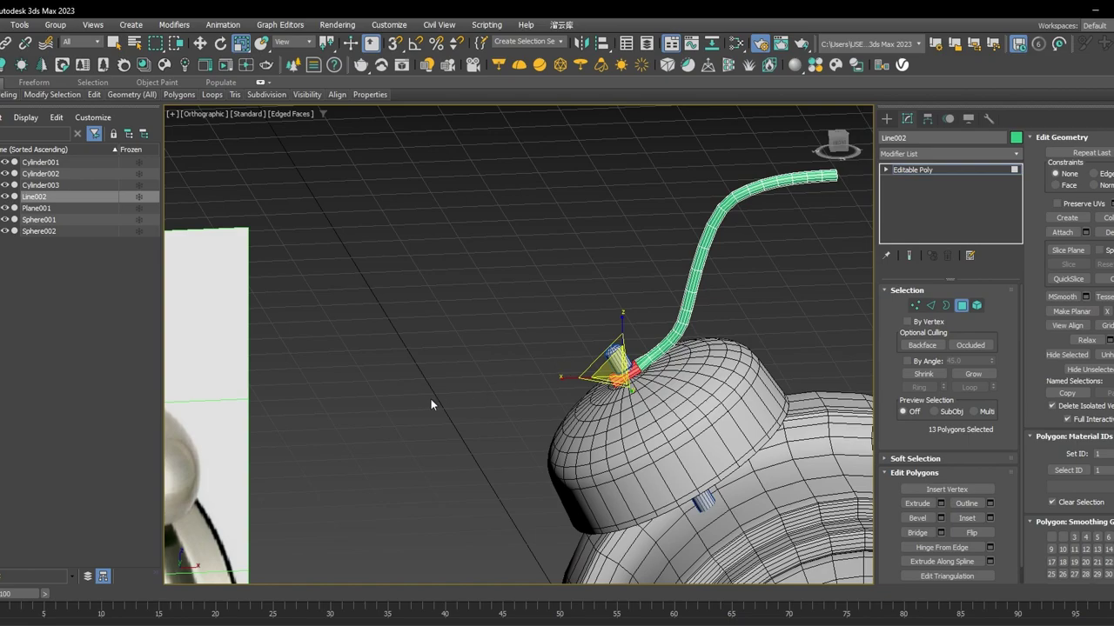
{"action": "middle_click_drag", "start_coordinate": [352, 441], "coordinate": [792, 322]}
{"action": "scroll", "coordinate": [791, 322], "scroll_direction": "down", "scroll_amount": 1}
{"action": "scroll", "coordinate": [629, 330], "scroll_direction": "up", "scroll_amount": 3}
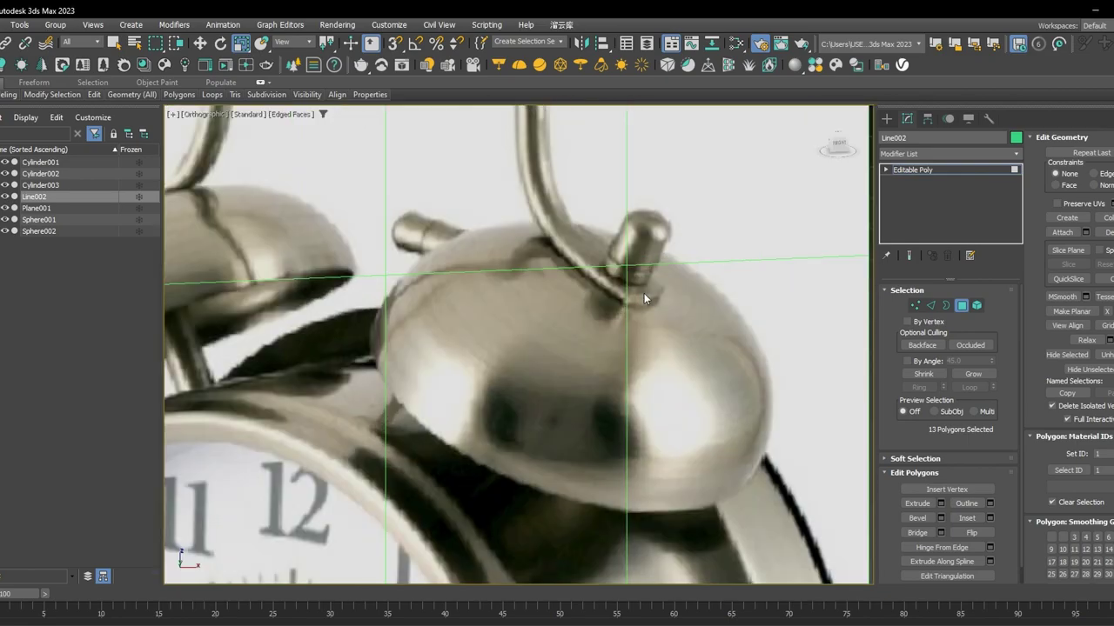
{"action": "scroll", "coordinate": [636, 306], "scroll_direction": "down", "scroll_amount": 6}
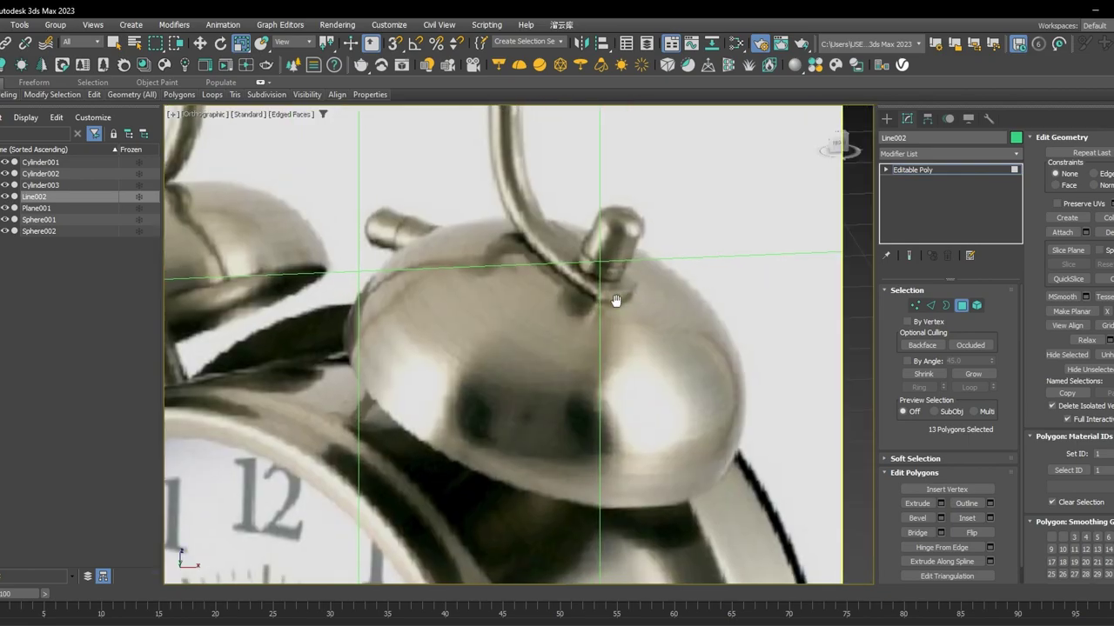
{"action": "middle_click_drag", "start_coordinate": [639, 316], "coordinate": [541, 337], "text": "alt"}
{"action": "scroll", "coordinate": [679, 301], "scroll_direction": "up", "scroll_amount": 10}
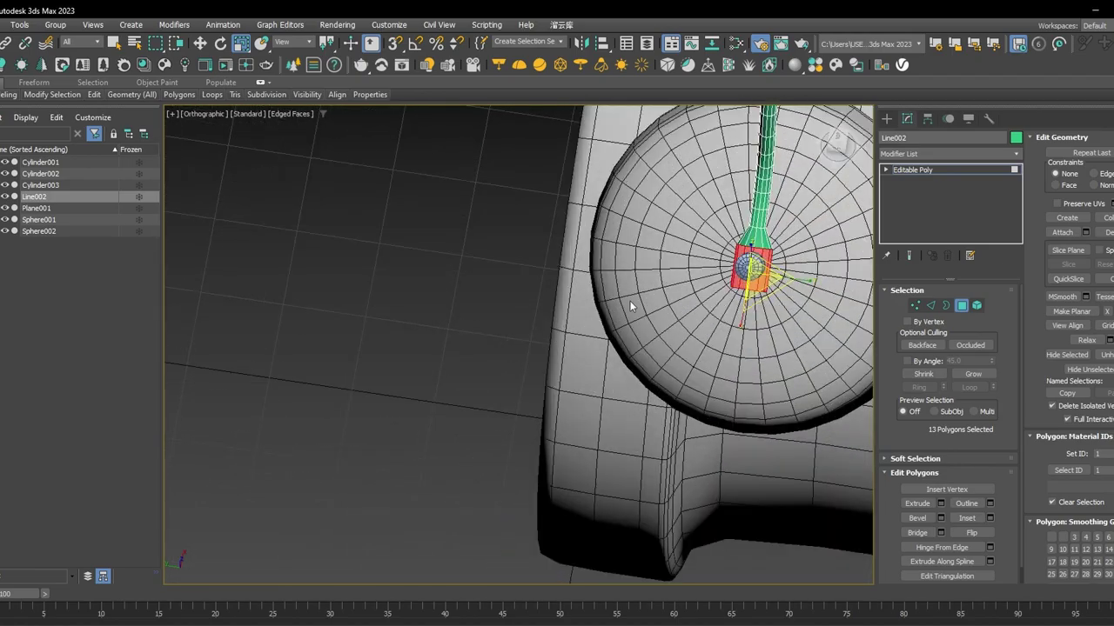
{"action": "scroll", "coordinate": [685, 285], "scroll_direction": "up", "scroll_amount": 5}
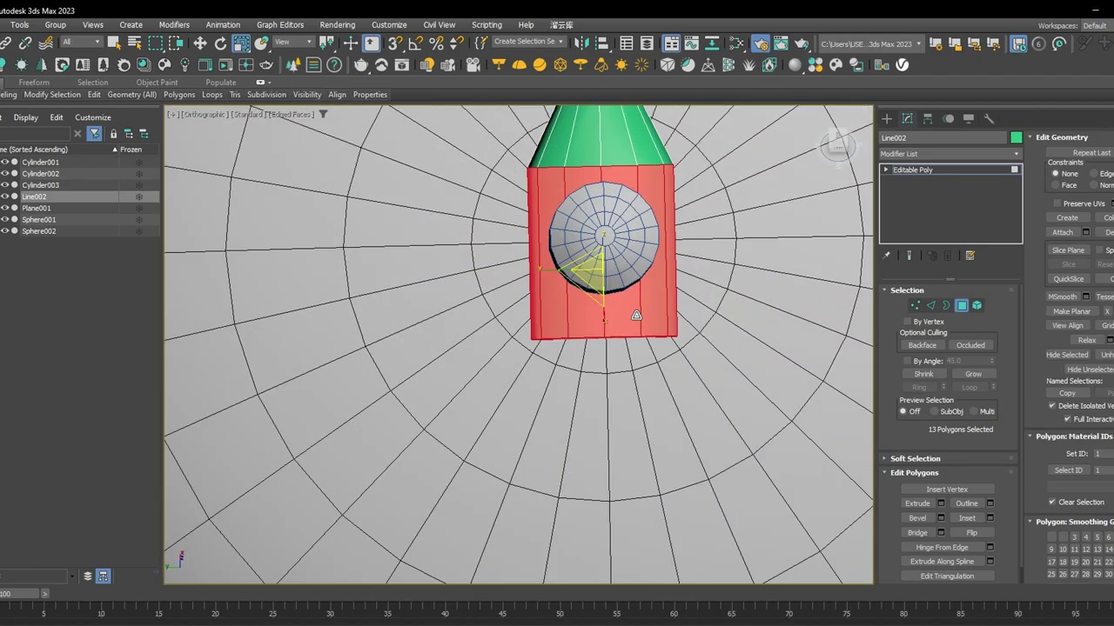
Move the two middle vertices of the handle's end outward along X in the top view to start rounding the tip.
{"action": "key", "text": "1"}
{"action": "key", "text": "F3"}
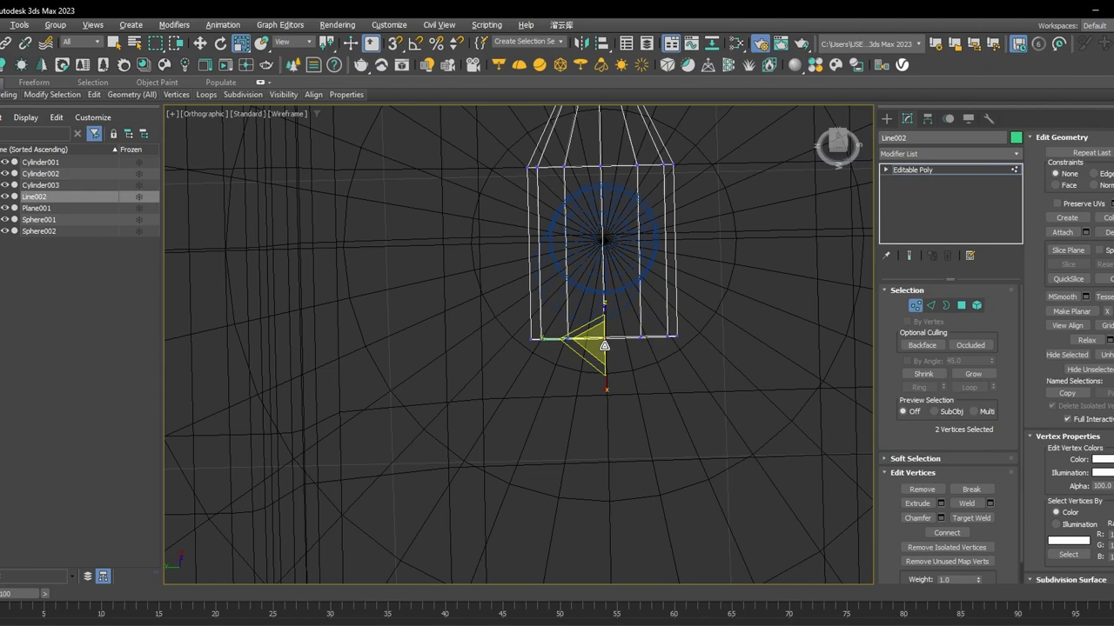
{"action": "middle_click_drag", "start_coordinate": [635, 383], "coordinate": [514, 320], "text": "alt"}
{"action": "key", "text": "w"}
{"action": "middle_click_drag", "start_coordinate": [617, 316], "coordinate": [614, 298], "text": "alt"}
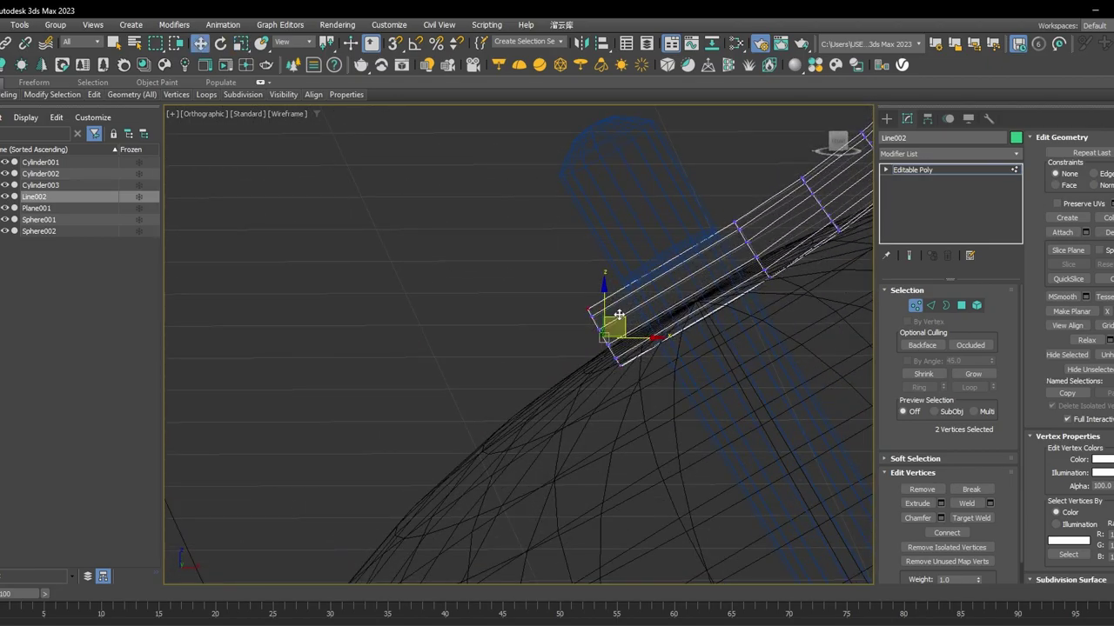
{"action": "key", "text": "t"}
{"action": "scroll", "coordinate": [582, 339], "scroll_direction": "down", "scroll_amount": 5}
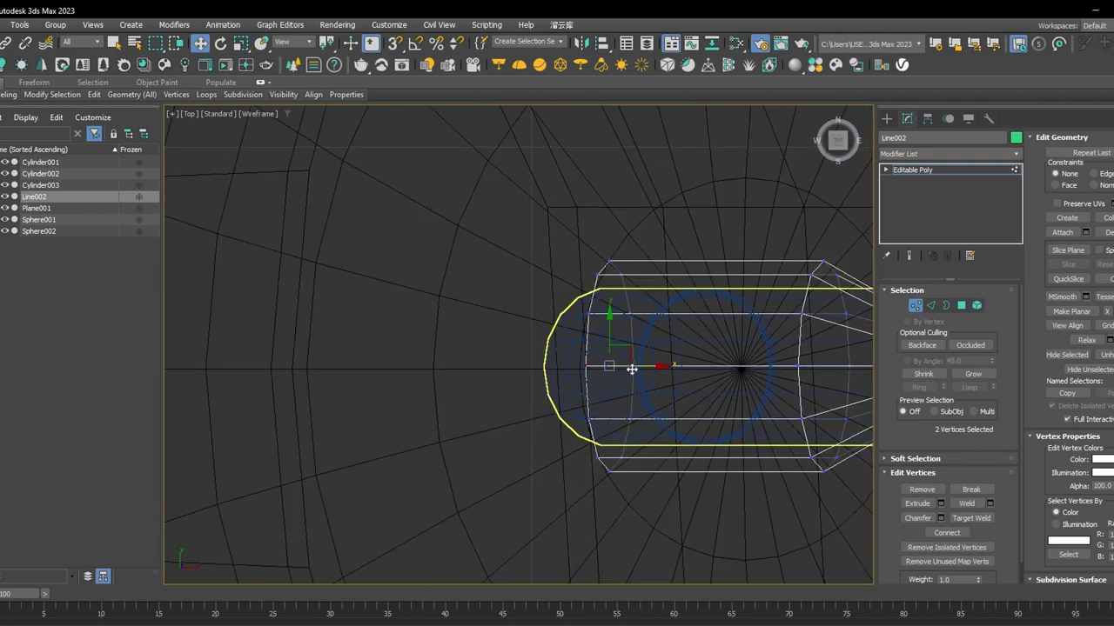
{"action": "left_click_drag", "start_coordinate": [624, 366], "coordinate": [594, 365]}
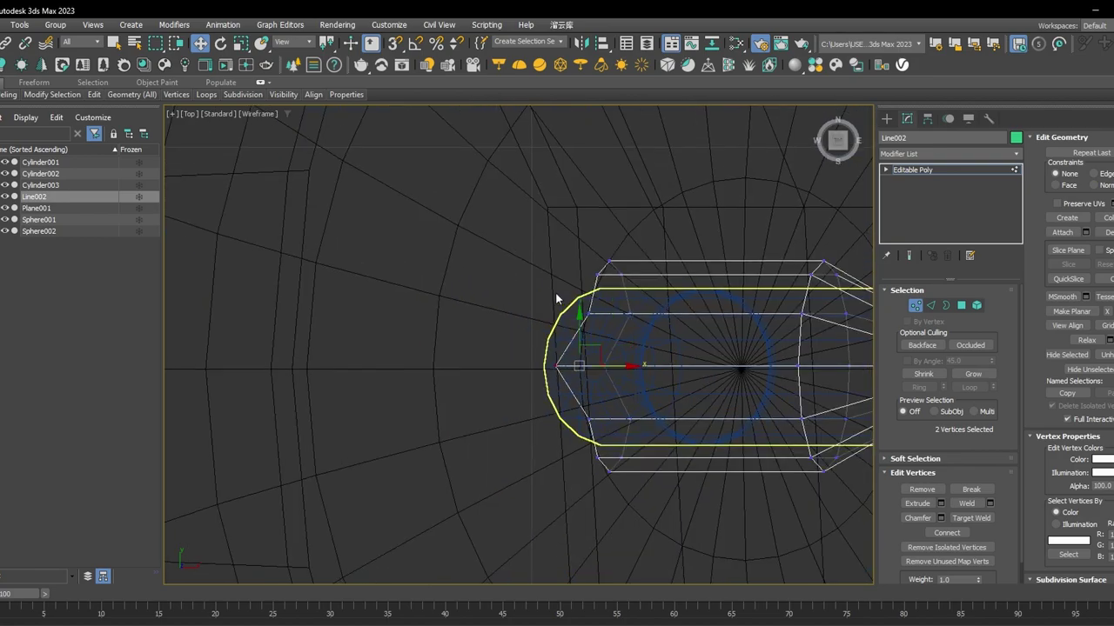
Move the four vertices flanking the tip's middle slightly outward along X to round off the handle's end.
{"action": "left_click_drag", "start_coordinate": [647, 327], "coordinate": [648, 328]}
{"action": "left_click", "coordinate": [626, 420], "text": "ctrl"}
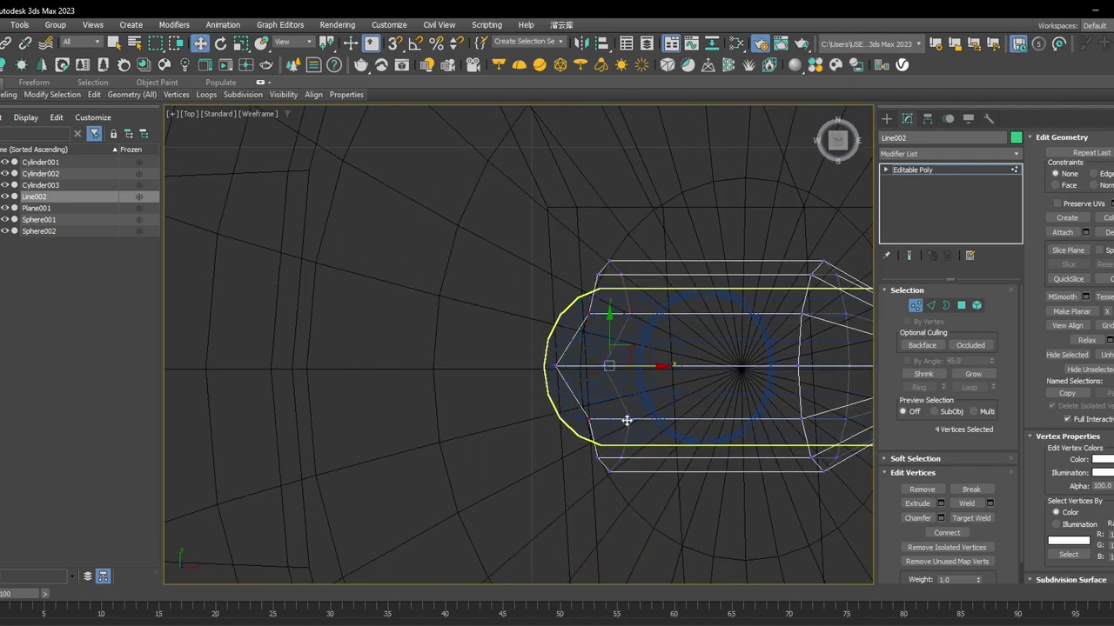
{"action": "left_click_drag", "start_coordinate": [654, 366], "coordinate": [640, 368]}
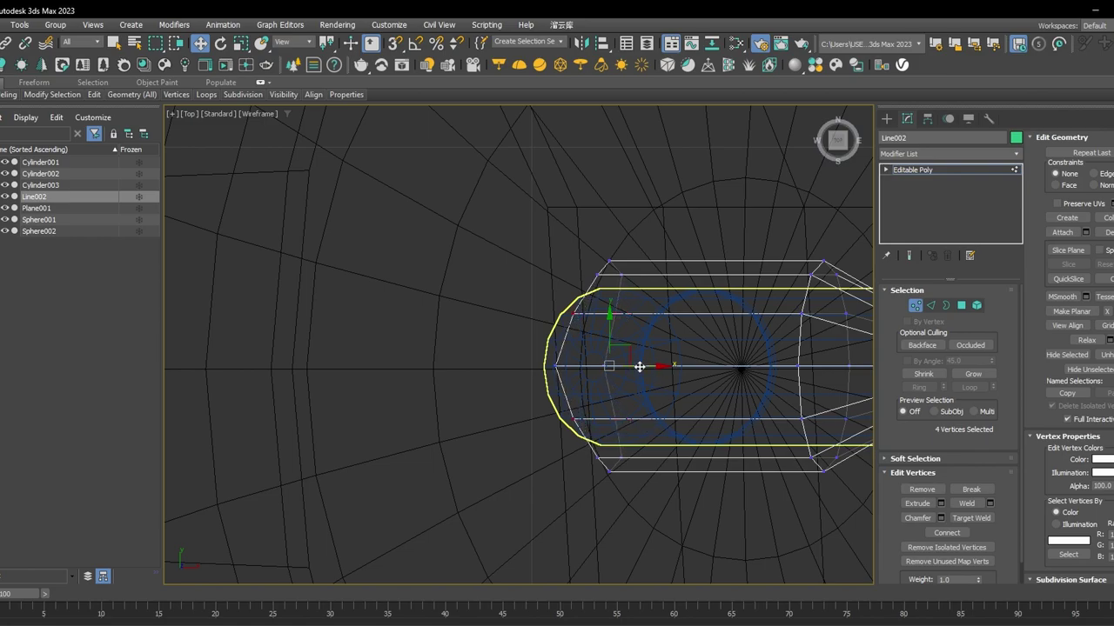
Apply a TurboSmooth modifier to the handle and check its flattened end around the pin with edged faces hidden.
{"action": "key", "text": "F3"}
{"action": "middle_click_drag", "start_coordinate": [712, 371], "coordinate": [569, 334], "text": "alt"}
{"action": "scroll", "coordinate": [659, 271], "scroll_direction": "down", "scroll_amount": 2}
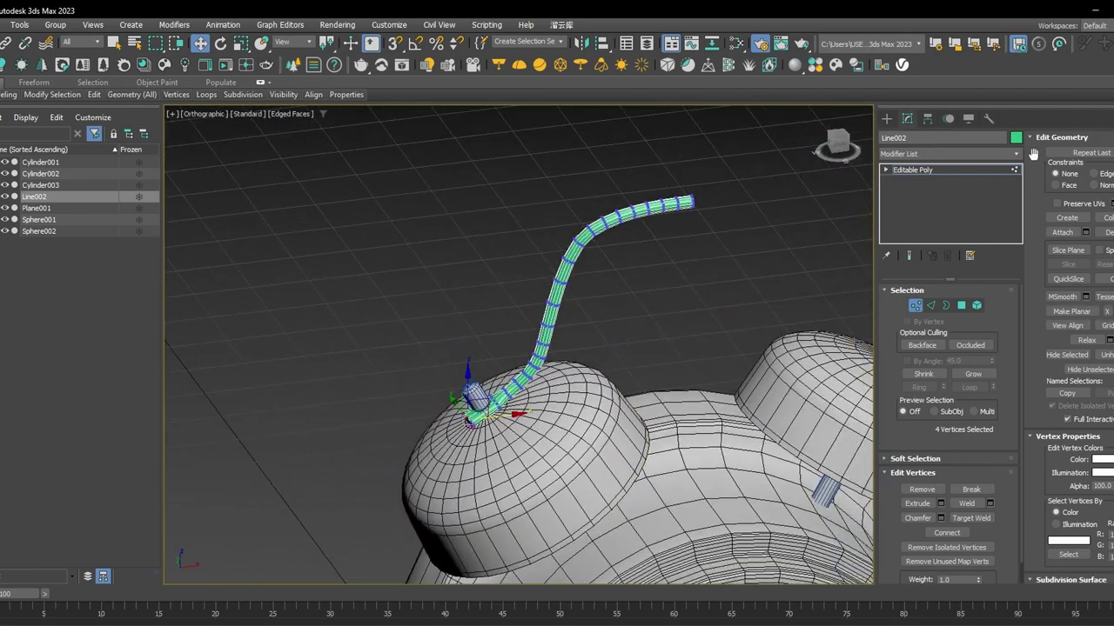
{"action": "left_click", "coordinate": [964, 170]}
{"action": "left_click", "coordinate": [964, 156]}
{"action": "type", "text": "tu"}
{"action": "key", "text": "Return"}
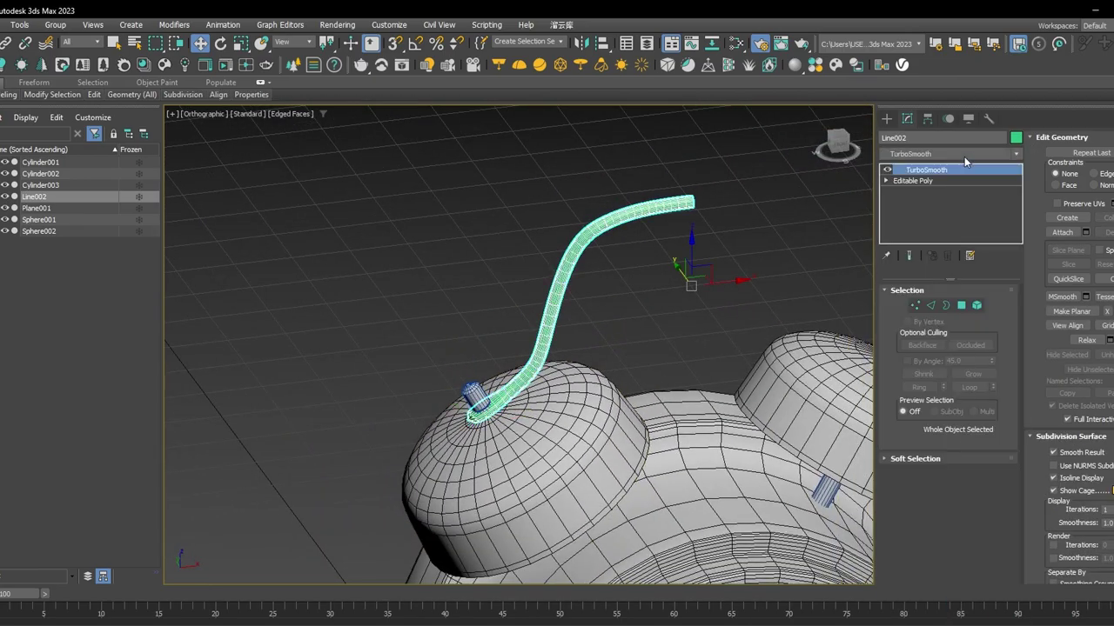
{"action": "key", "text": "F4"}
{"action": "mouse_move", "coordinate": [674, 351]}
{"action": "middle_mouse_down", "text": "alt"}
{"action": "mouse_move", "coordinate": [559, 427]}
{"action": "mouse_move", "coordinate": [522, 430]}
{"action": "middle_mouse_up", "text": "alt"}
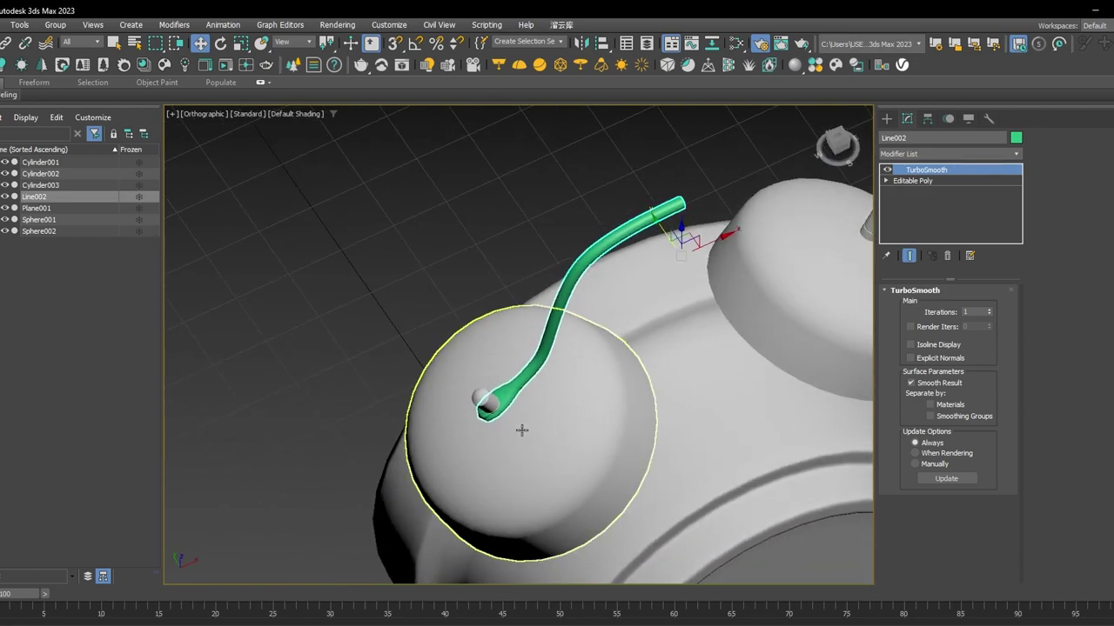
{"action": "scroll", "coordinate": [522, 430], "scroll_direction": "up", "scroll_amount": 3}
{"action": "middle_click_drag", "start_coordinate": [446, 401], "coordinate": [502, 377], "text": "alt"}
{"action": "scroll", "coordinate": [497, 380], "scroll_direction": "up", "scroll_amount": 1}
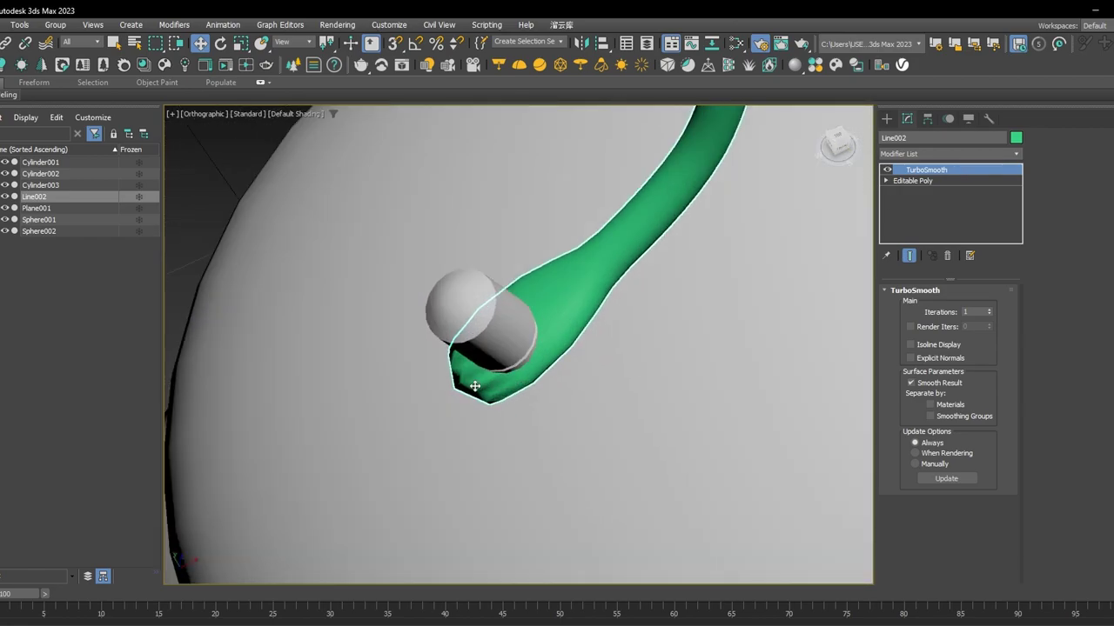
Show edged faces again and remove the TurboSmooth modifier from the handle to expose its uncut end cap.
{"action": "key", "text": "F4"}
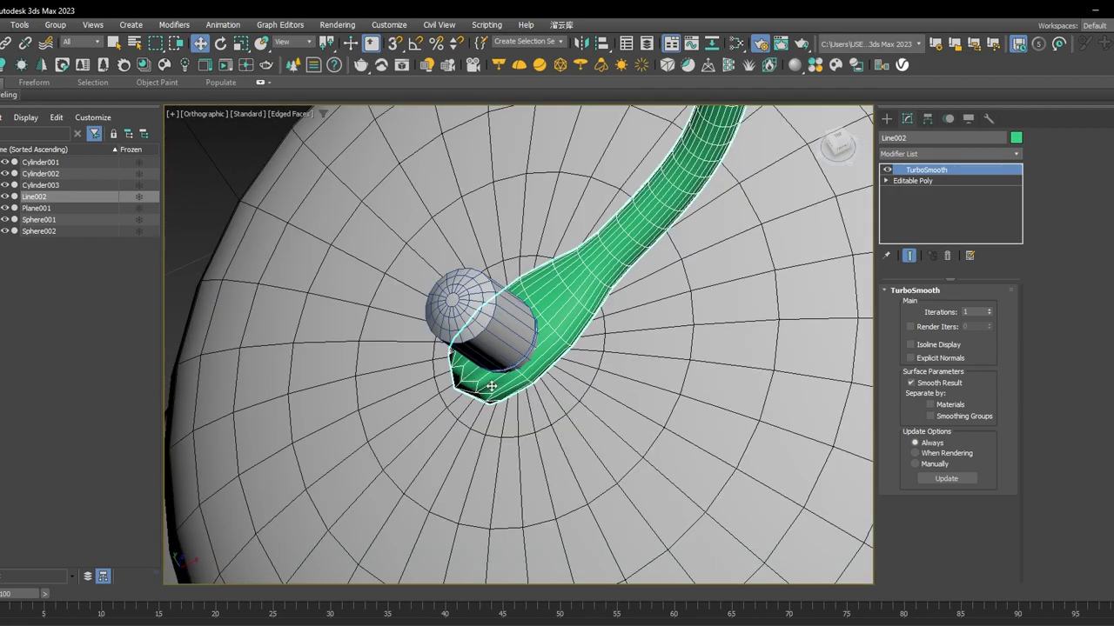
{"action": "left_click", "coordinate": [946, 256]}
{"action": "scroll", "coordinate": [514, 373], "scroll_direction": "down", "scroll_amount": 3}
{"action": "middle_click_drag", "start_coordinate": [514, 373], "coordinate": [562, 311], "text": "alt"}
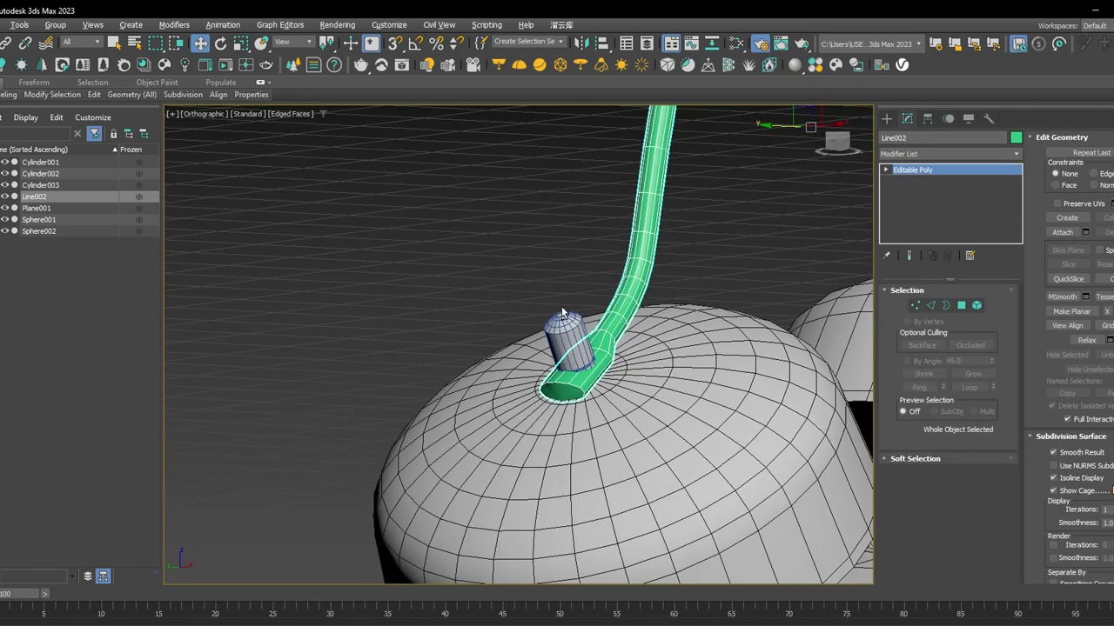
Connect the middle upper and lower vertices of the handle's end cap with an edge.
{"action": "scroll", "coordinate": [572, 383], "scroll_direction": "up", "scroll_amount": 5}
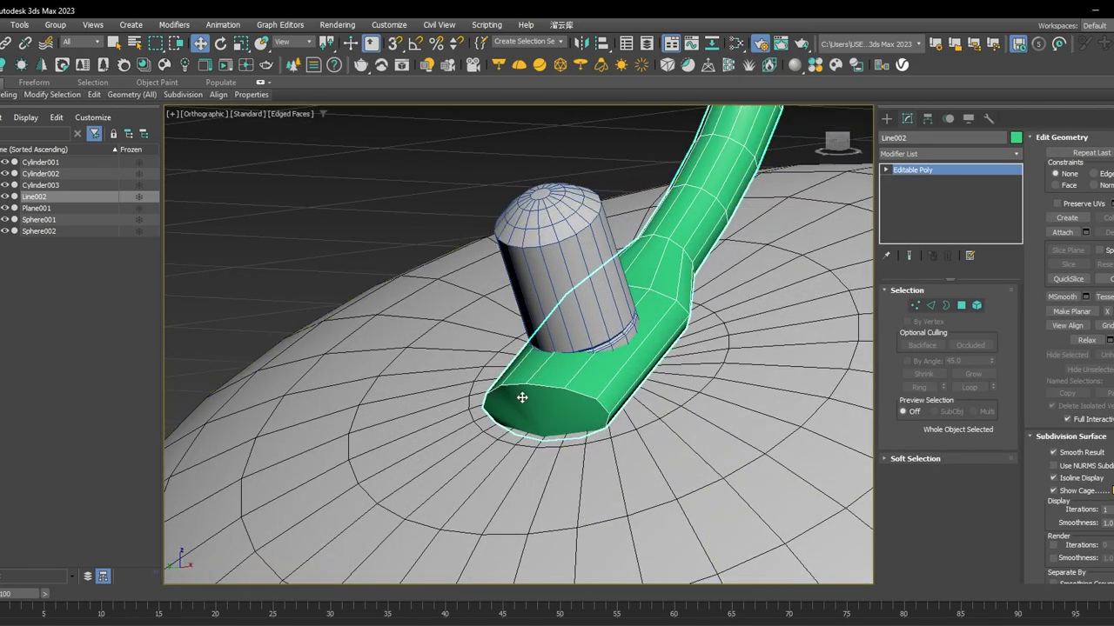
{"action": "key", "text": "4"}
{"action": "left_click", "coordinate": [526, 392]}
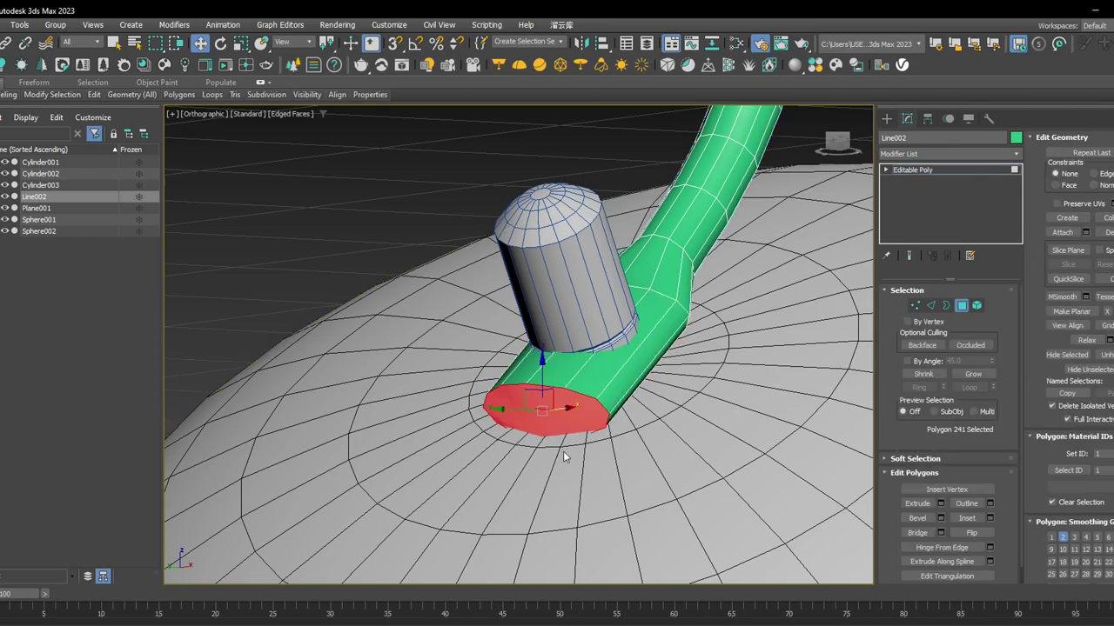
{"action": "middle_click_drag", "start_coordinate": [567, 455], "coordinate": [547, 440], "text": "alt"}
{"action": "key", "text": "1"}
{"action": "left_click", "coordinate": [532, 386]}
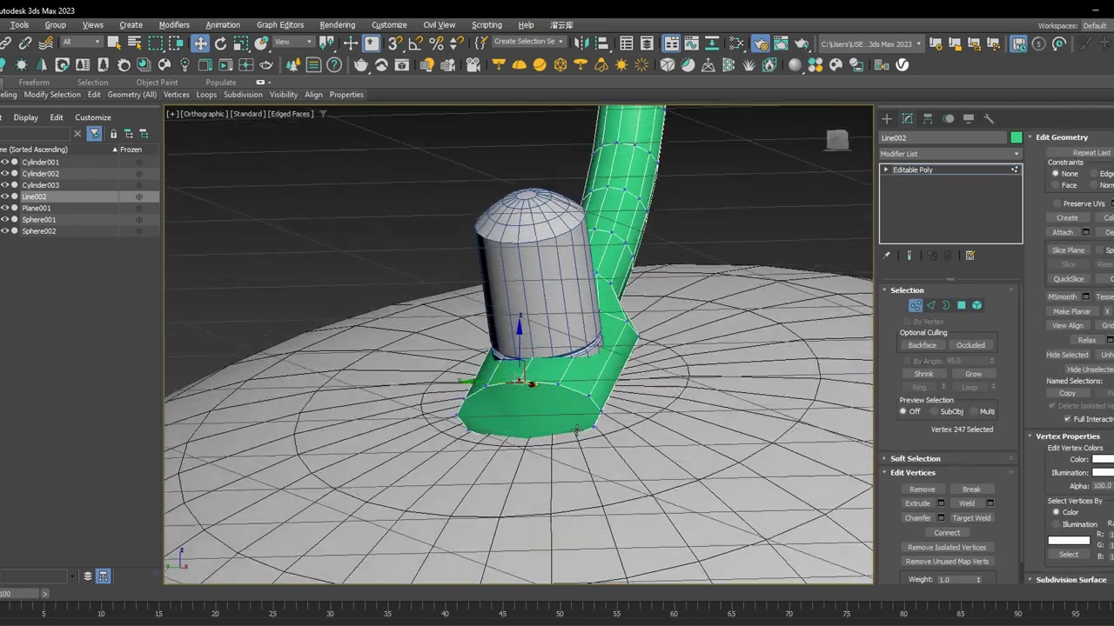
{"action": "scroll", "coordinate": [548, 444], "scroll_direction": "up", "scroll_amount": 4}
{"action": "key", "text": "F3"}
{"action": "left_click", "coordinate": [507, 446], "text": "ctrl"}
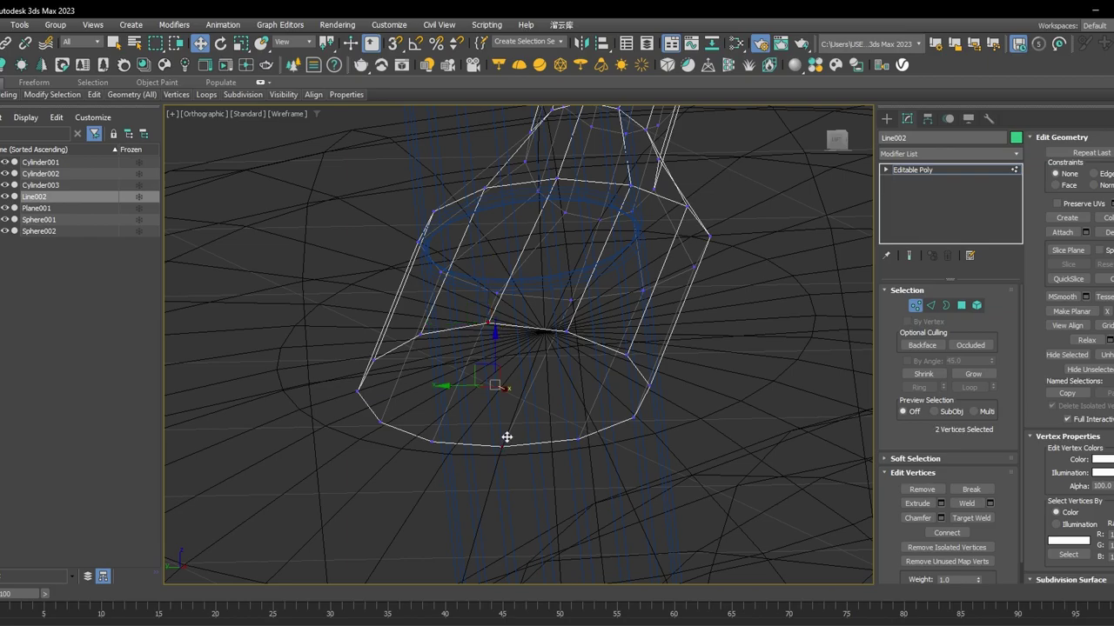
{"action": "middle_click_drag", "start_coordinate": [527, 358], "coordinate": [501, 380], "text": "alt"}
{"action": "key", "text": "F3"}
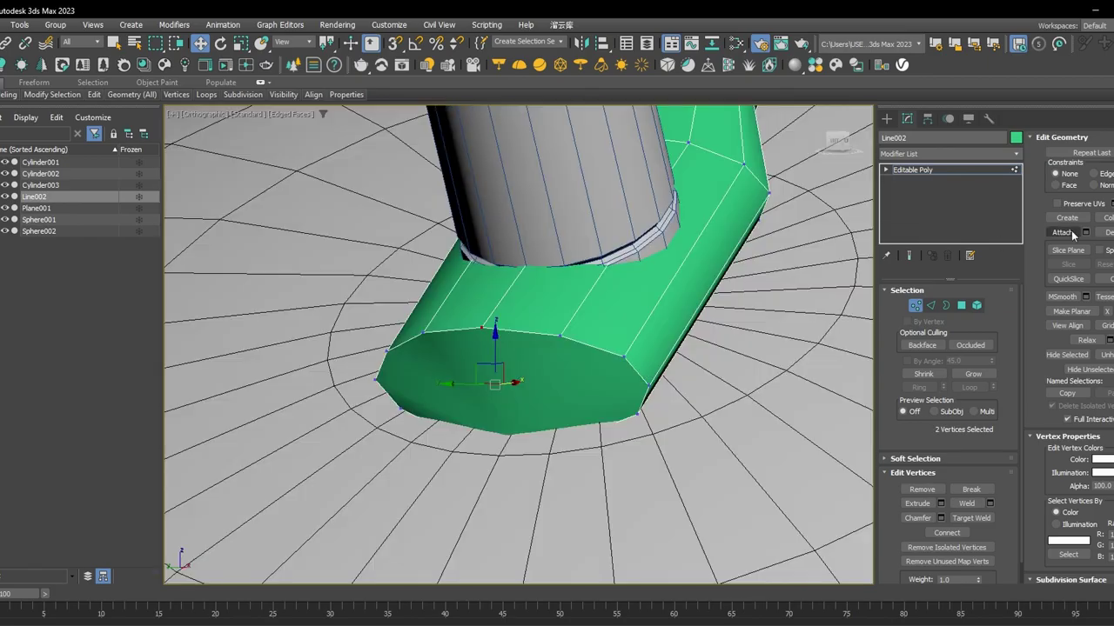
{"action": "left_click", "coordinate": [948, 534]}
Connect the upper and lower vertex pairs on both sides of the end cap's middle edge.
{"action": "mouse_move", "coordinate": [497, 380]}
{"action": "middle_mouse_down", "text": "alt"}
{"action": "mouse_move", "coordinate": [463, 376]}
{"action": "mouse_move", "coordinate": [557, 341]}
{"action": "mouse_move", "coordinate": [568, 323]}
{"action": "mouse_move", "coordinate": [515, 323]}
{"action": "middle_mouse_up", "text": "alt"}
{"action": "key", "text": "F3"}
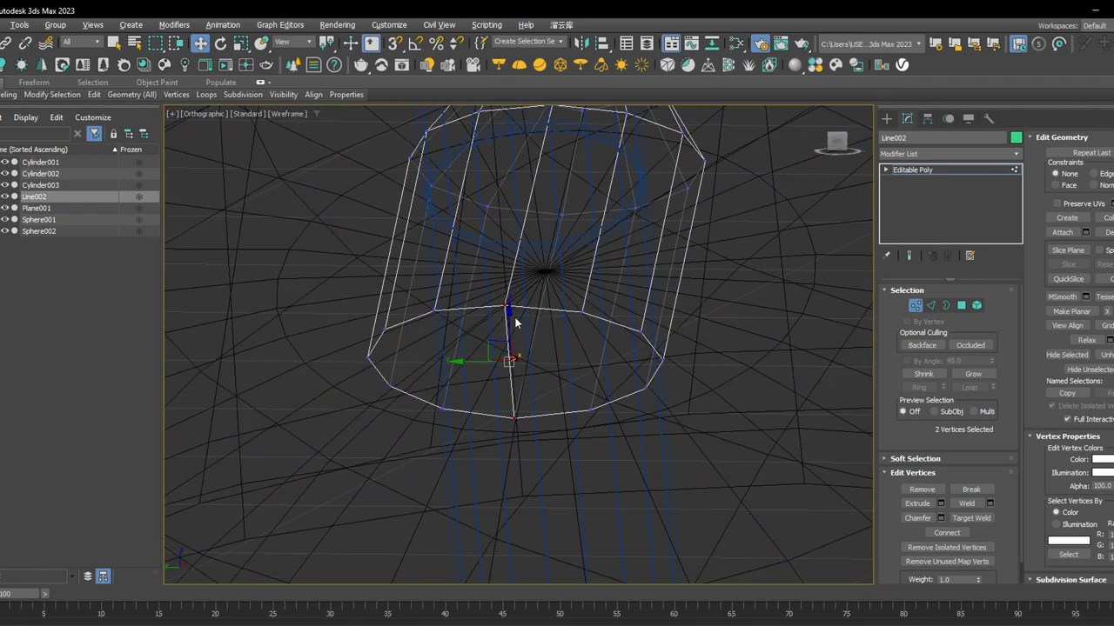
{"action": "left_click", "coordinate": [433, 312]}
{"action": "left_click", "coordinate": [442, 408], "text": "ctrl"}
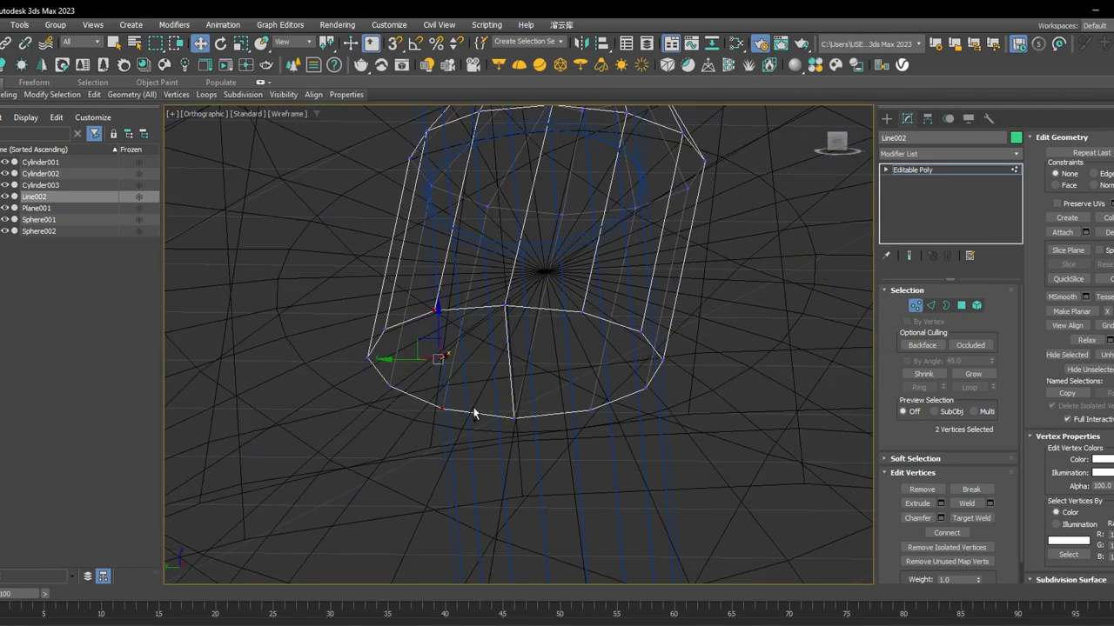
{"action": "left_click", "coordinate": [947, 532]}
{"action": "left_click", "coordinate": [580, 310]}
{"action": "left_click", "coordinate": [590, 409], "text": "ctrl"}
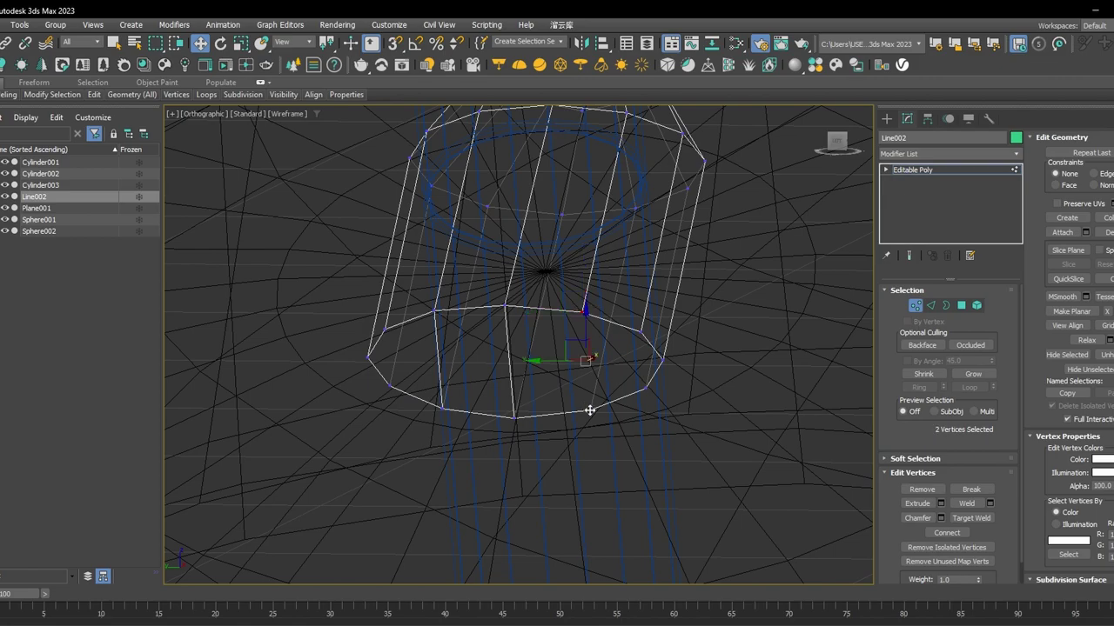
Cut a horizontal edge across the end cap between its two outermost side vertices and return to shaded display.
{"action": "left_click", "coordinate": [385, 329]}
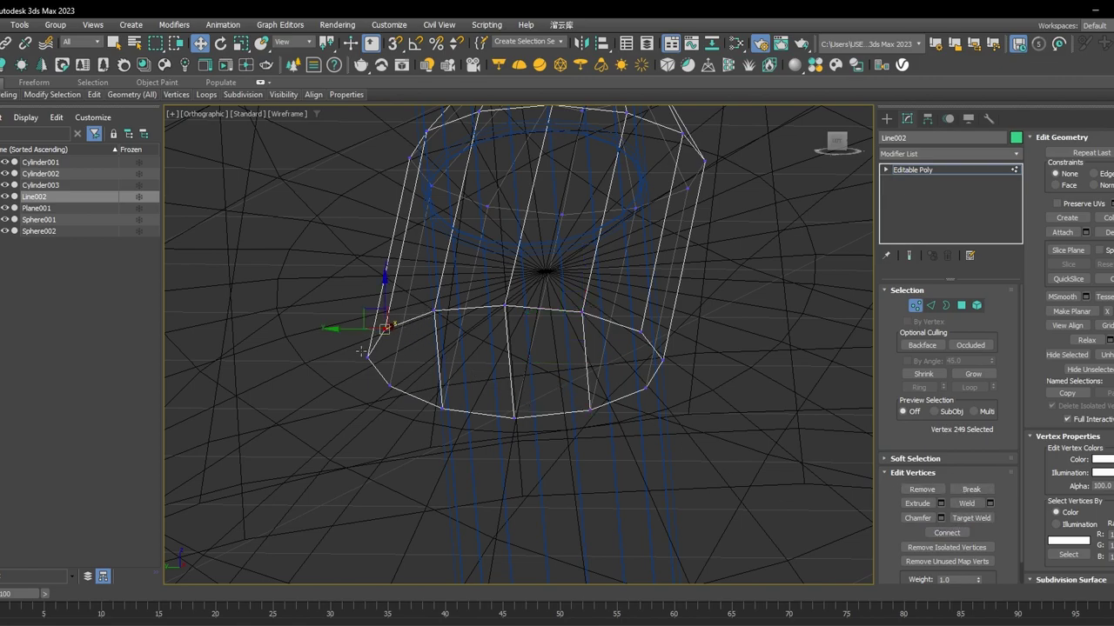
{"action": "key", "text": "alt+c"}
{"action": "left_click", "coordinate": [369, 357]}
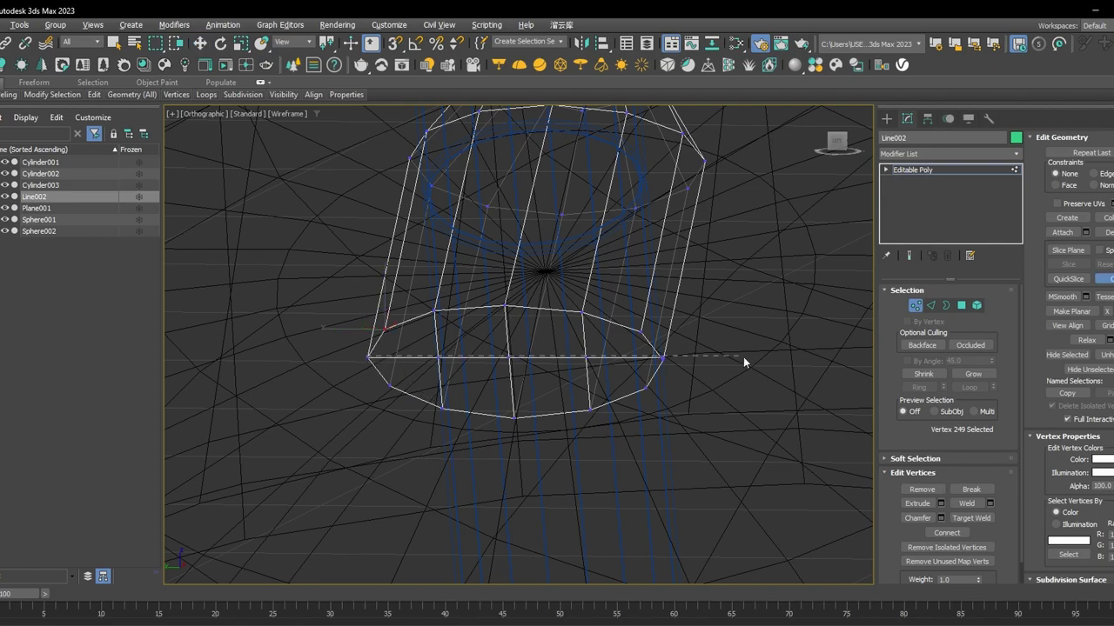
{"action": "left_click", "coordinate": [666, 358]}
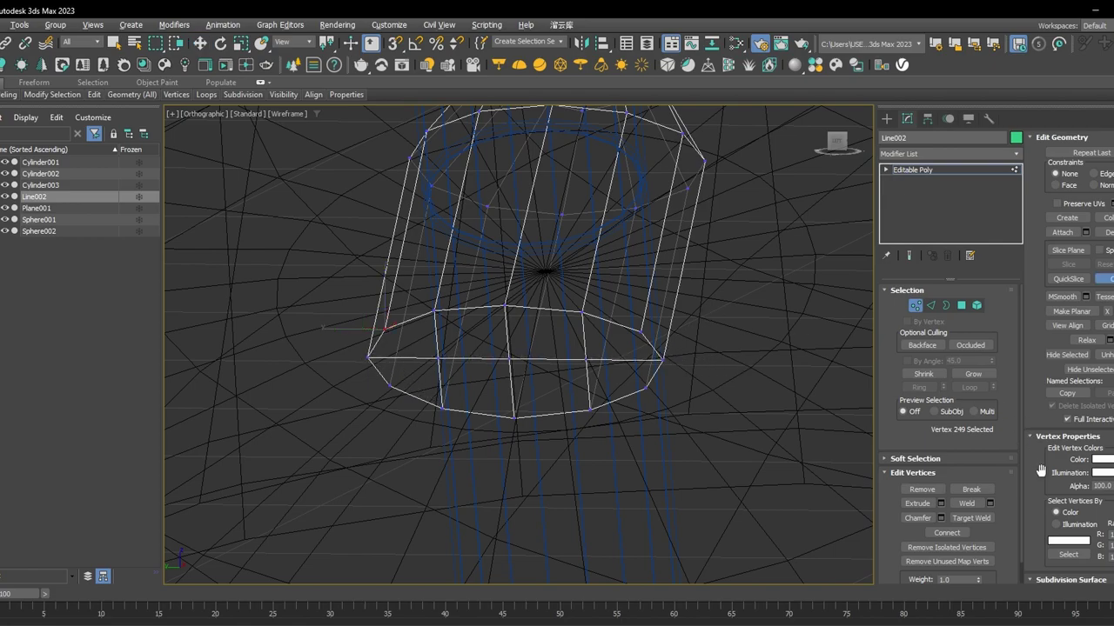
{"action": "key", "text": "w"}
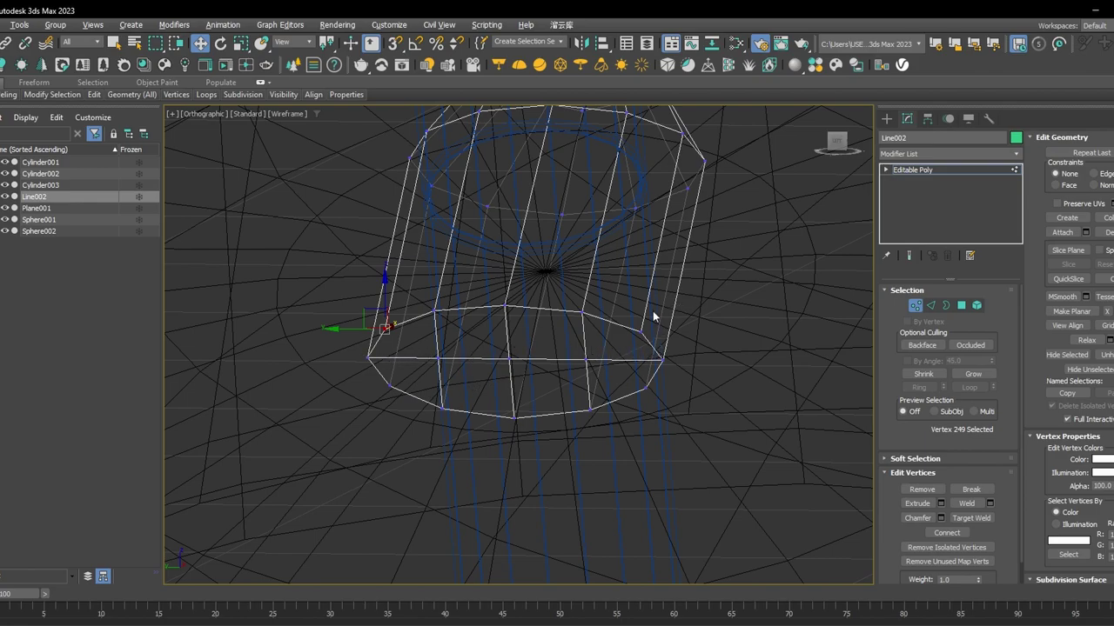
{"action": "key", "text": "F3"}
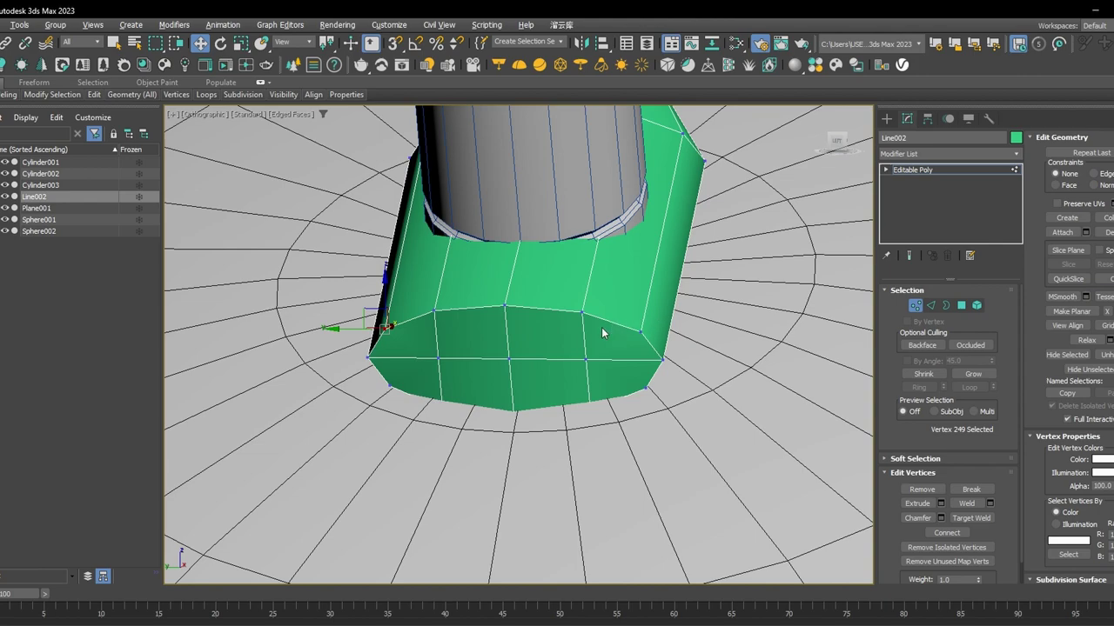
Apply a TurboSmooth modifier to the handle and inspect the smoothed end without edged faces.
{"action": "left_click", "coordinate": [932, 155]}
{"action": "type", "text": "tu"}
{"action": "key", "text": "Return"}
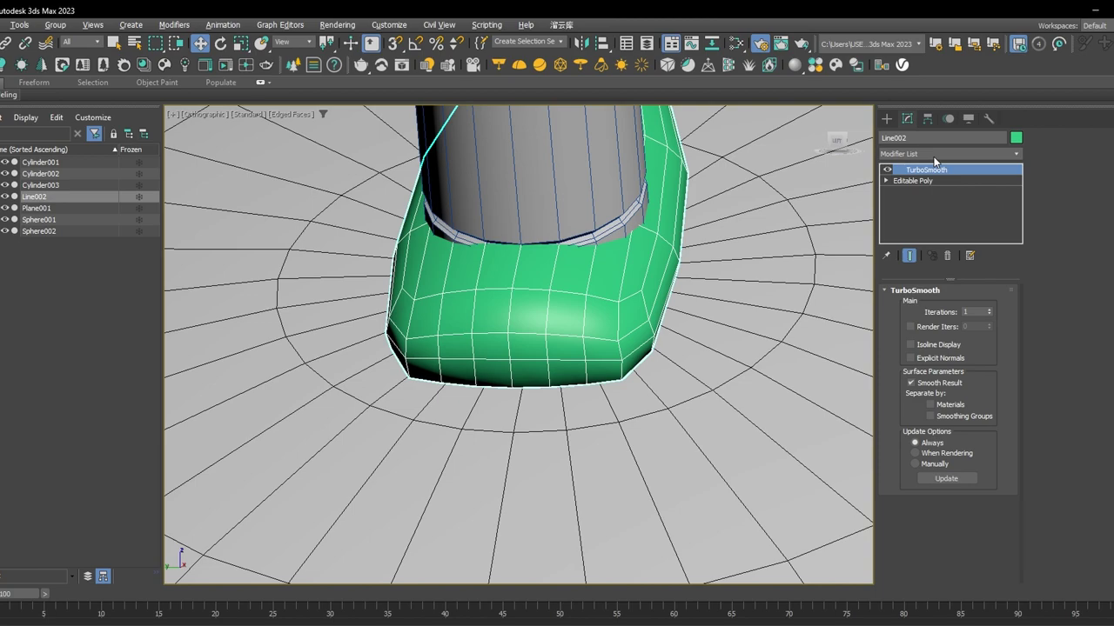
{"action": "key", "text": "F4"}
{"action": "scroll", "coordinate": [714, 311], "scroll_direction": "down", "scroll_amount": 5}
{"action": "mouse_move", "coordinate": [713, 311]}
{"action": "middle_mouse_down", "text": "alt"}
{"action": "mouse_move", "coordinate": [664, 340]}
{"action": "mouse_move", "coordinate": [447, 389]}
{"action": "middle_mouse_up", "text": "alt"}
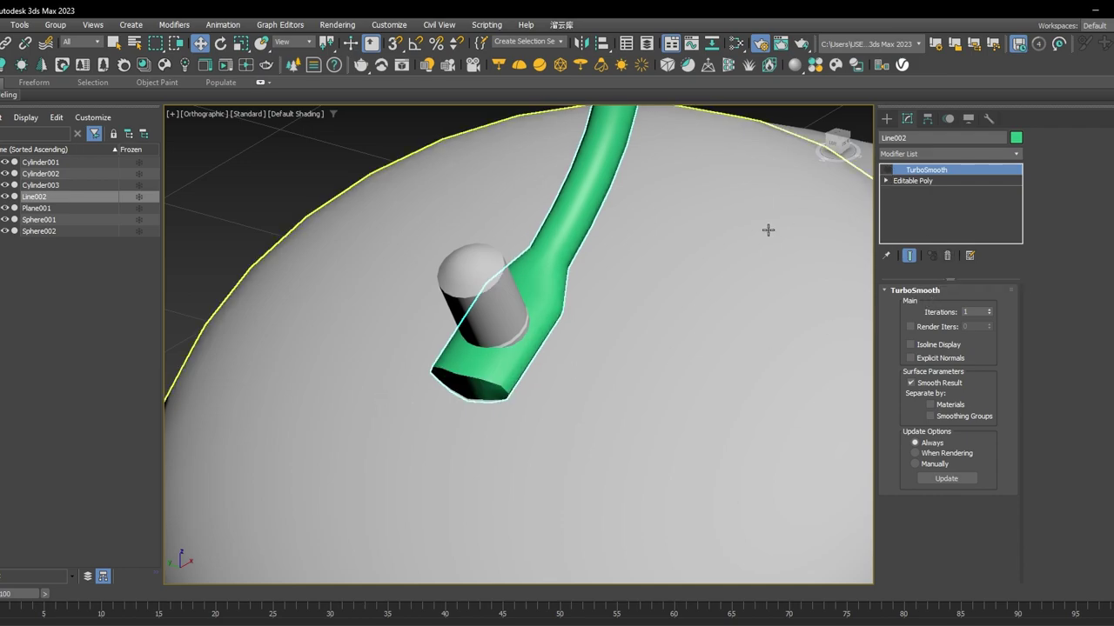
Turn off the TurboSmooth result, enter the handle's Vertex level and frame the handle end in the front view.
{"action": "key", "text": "F3"}
{"action": "left_click", "coordinate": [886, 180]}
{"action": "left_click", "coordinate": [908, 192]}
{"action": "key", "text": "F4"}
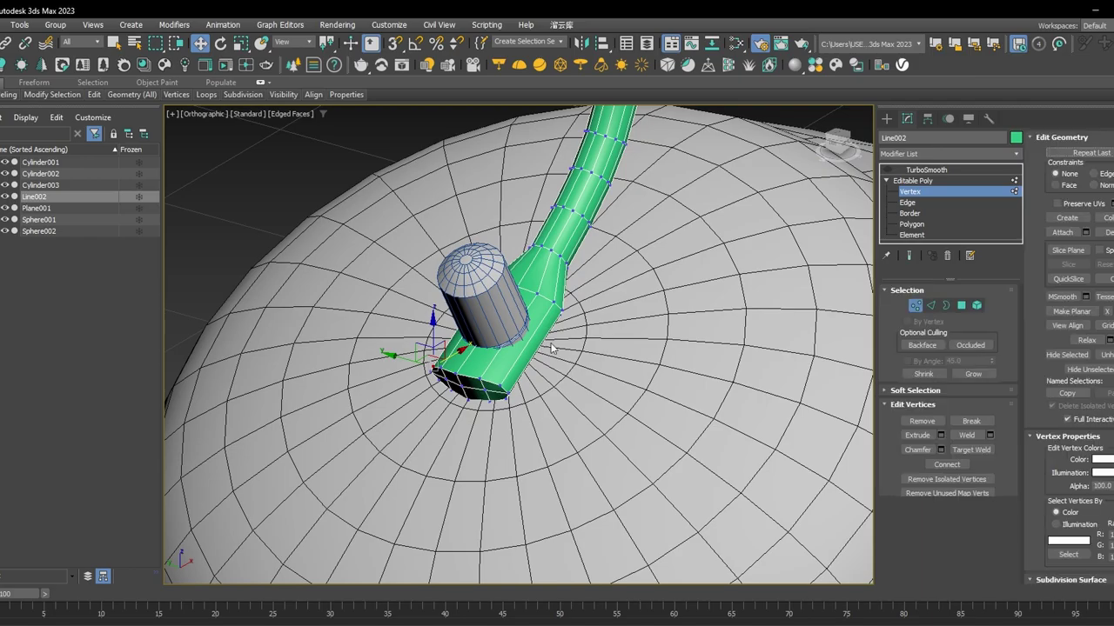
{"action": "middle_click_drag", "start_coordinate": [525, 361], "coordinate": [446, 335], "text": "alt"}
{"action": "scroll", "coordinate": [446, 335], "scroll_direction": "up", "scroll_amount": 2}
{"action": "left_click_drag", "start_coordinate": [397, 342], "coordinate": [477, 455]}
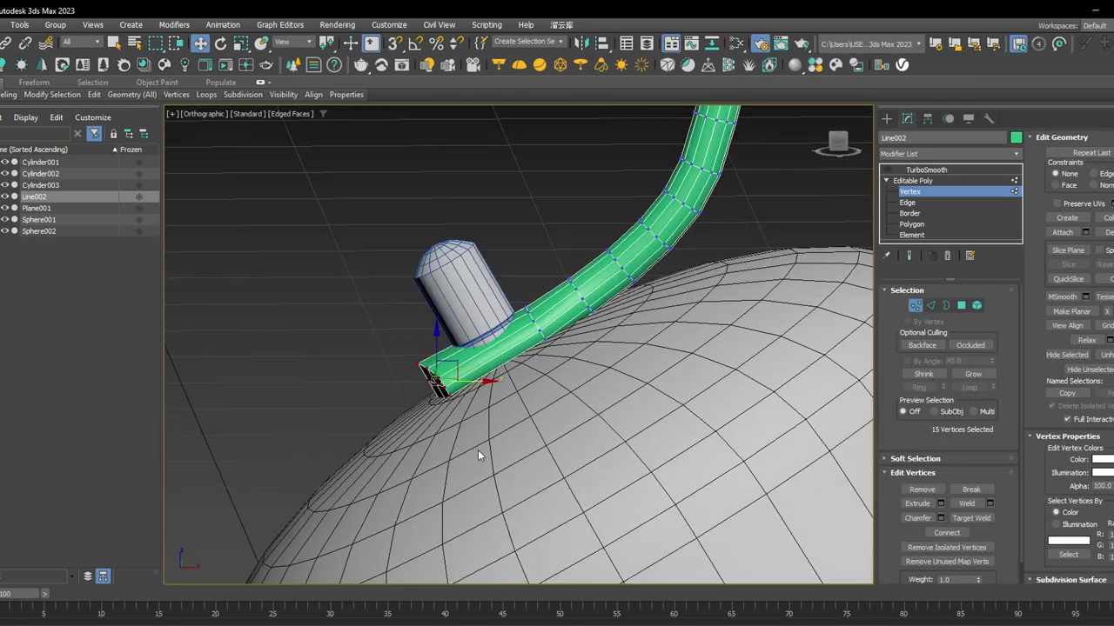
{"action": "middle_click_drag", "start_coordinate": [475, 366], "coordinate": [482, 373], "text": "alt"}
{"action": "key", "text": "f"}
{"action": "key", "text": "z"}
{"action": "scroll", "coordinate": [548, 383], "scroll_direction": "down", "scroll_amount": 8}
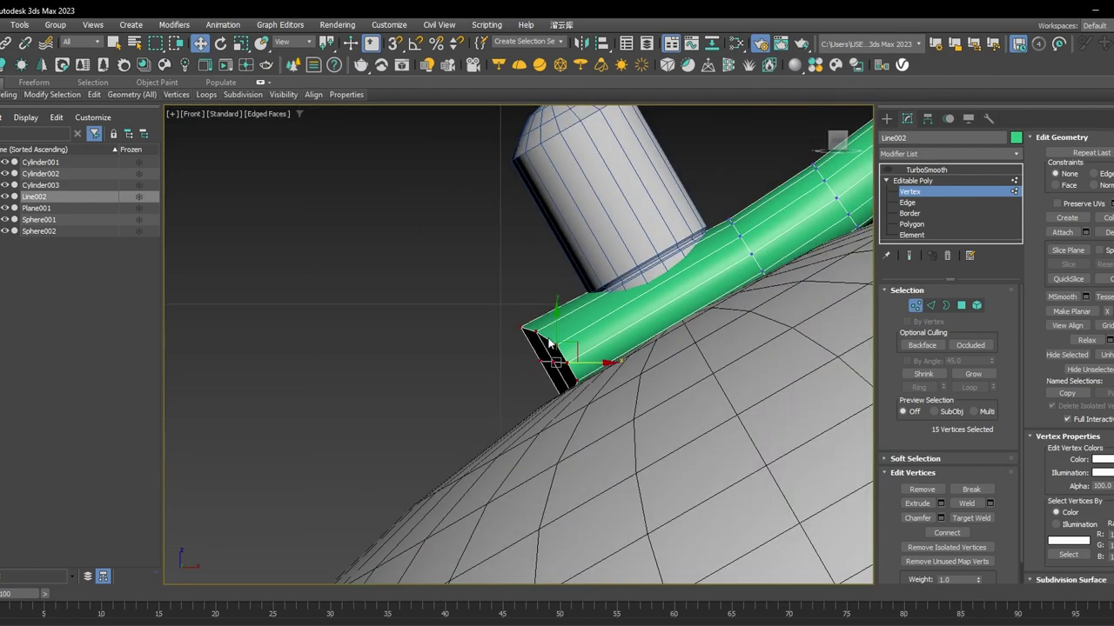
Lower the upper vertices at the handle's tip and at the ring beside the pin to thin the flattened end.
{"action": "middle_click_drag", "start_coordinate": [614, 287], "coordinate": [552, 355]}
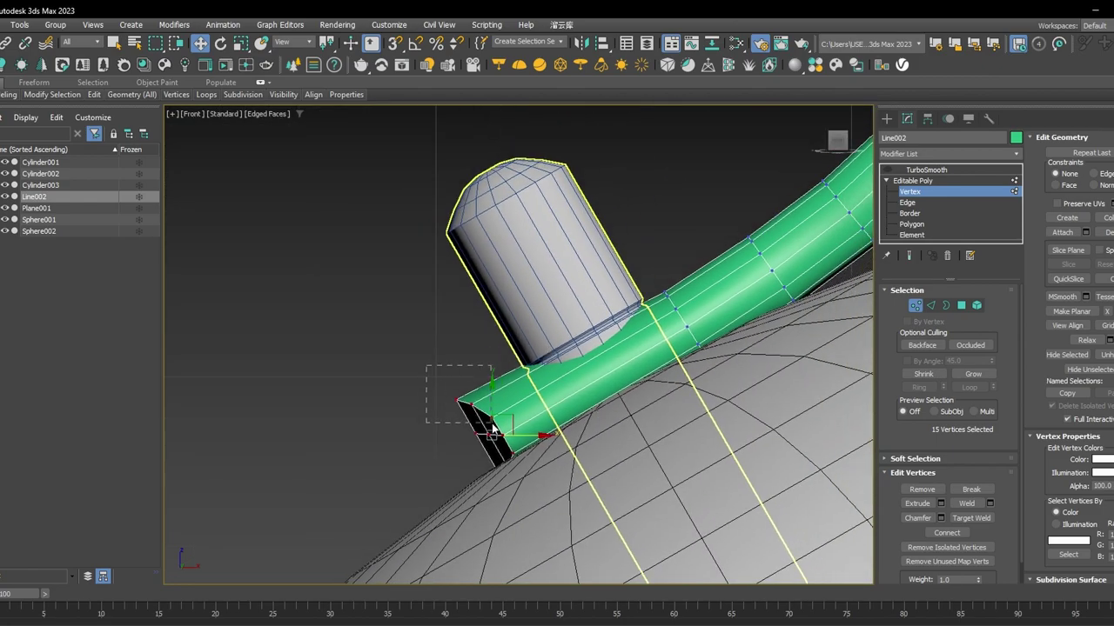
{"action": "left_click_drag", "start_coordinate": [493, 426], "coordinate": [492, 424]}
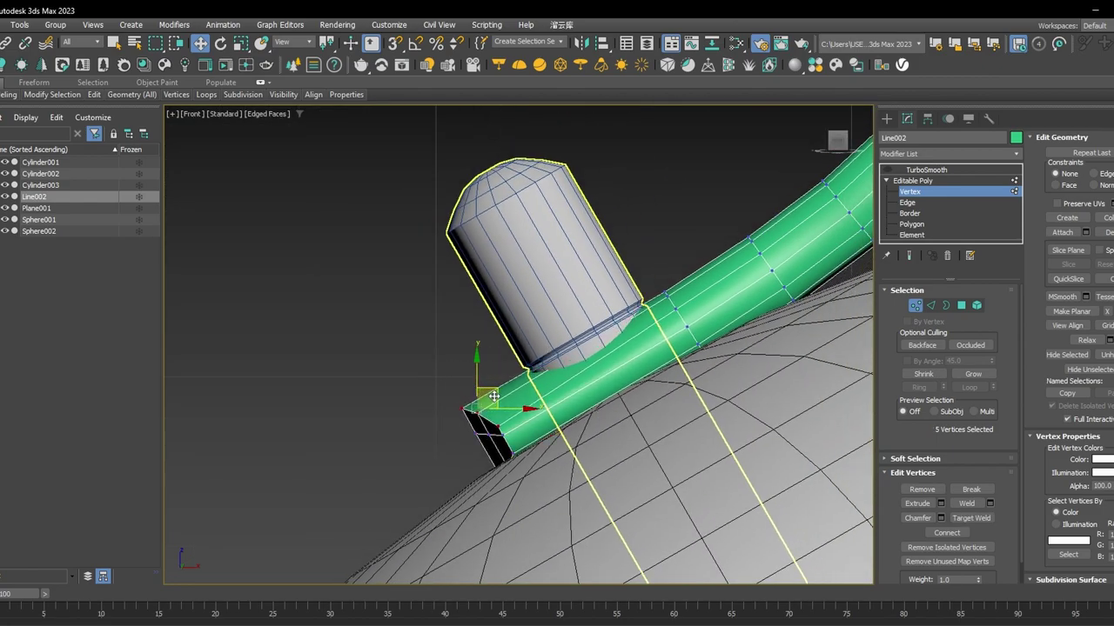
{"action": "key", "text": "ctrl+z"}
{"action": "mouse_move", "coordinate": [514, 442]}
{"action": "left_mouse_down"}
{"action": "mouse_move", "coordinate": [503, 410]}
{"action": "mouse_move", "coordinate": [512, 429]}
{"action": "left_mouse_up"}
{"action": "left_click_drag", "start_coordinate": [684, 318], "coordinate": [698, 297]}
{"action": "key", "text": "F3"}
{"action": "key", "text": "F3"}
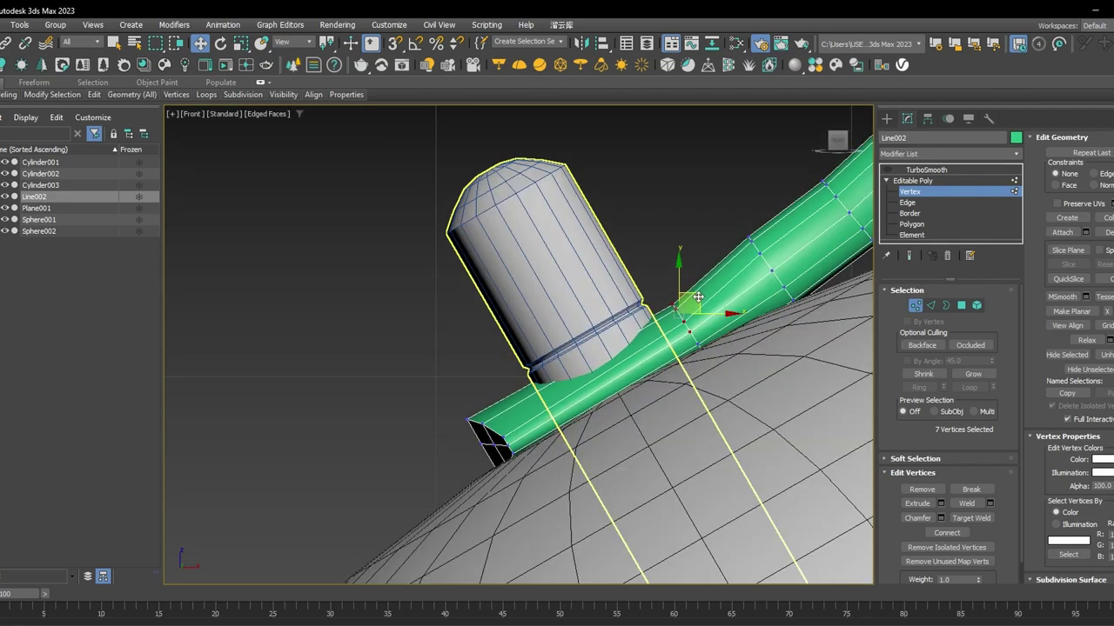
Leave the Vertex level, turn the TurboSmooth result back on and inspect the thinned handle end on the bell.
{"action": "key", "text": "F3"}
{"action": "left_click", "coordinate": [953, 192]}
{"action": "key", "text": "F3"}
{"action": "left_click", "coordinate": [924, 169]}
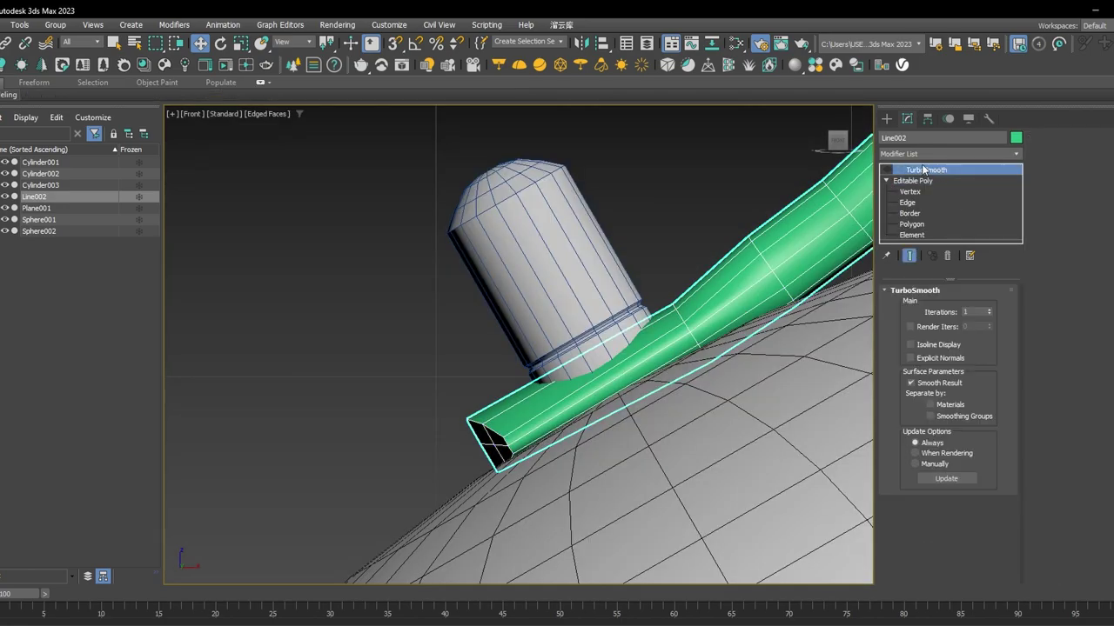
{"action": "left_click", "coordinate": [887, 170]}
{"action": "scroll", "coordinate": [658, 248], "scroll_direction": "down", "scroll_amount": 5}
{"action": "middle_click_drag", "start_coordinate": [658, 248], "coordinate": [707, 315], "text": "alt"}
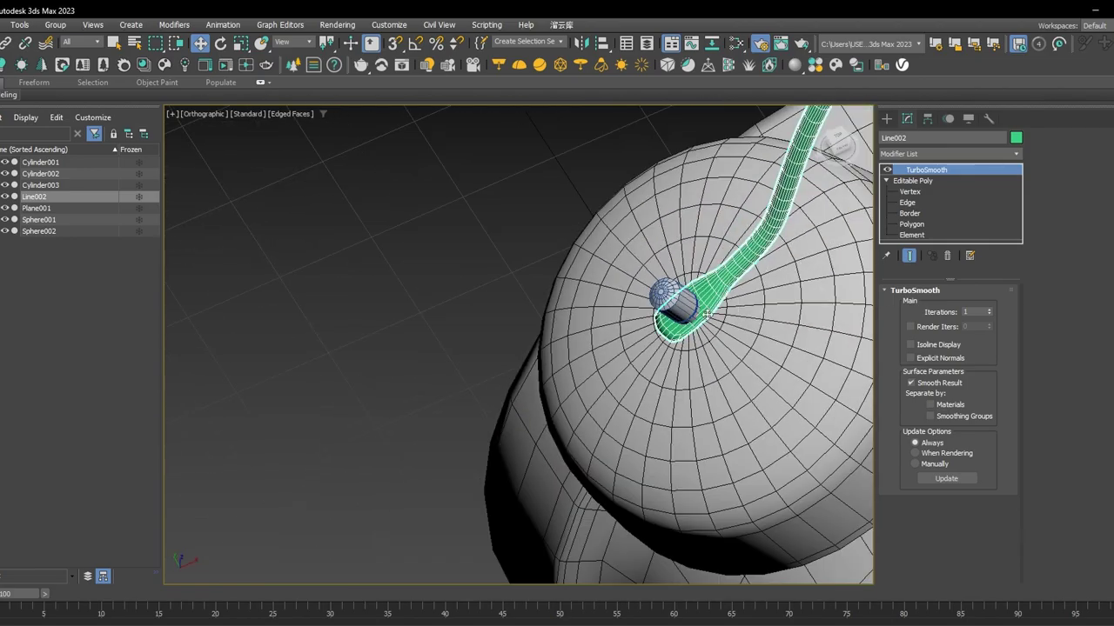
{"action": "middle_click_drag", "start_coordinate": [752, 266], "coordinate": [571, 335]}
{"action": "scroll", "coordinate": [607, 335], "scroll_direction": "down", "scroll_amount": 5}
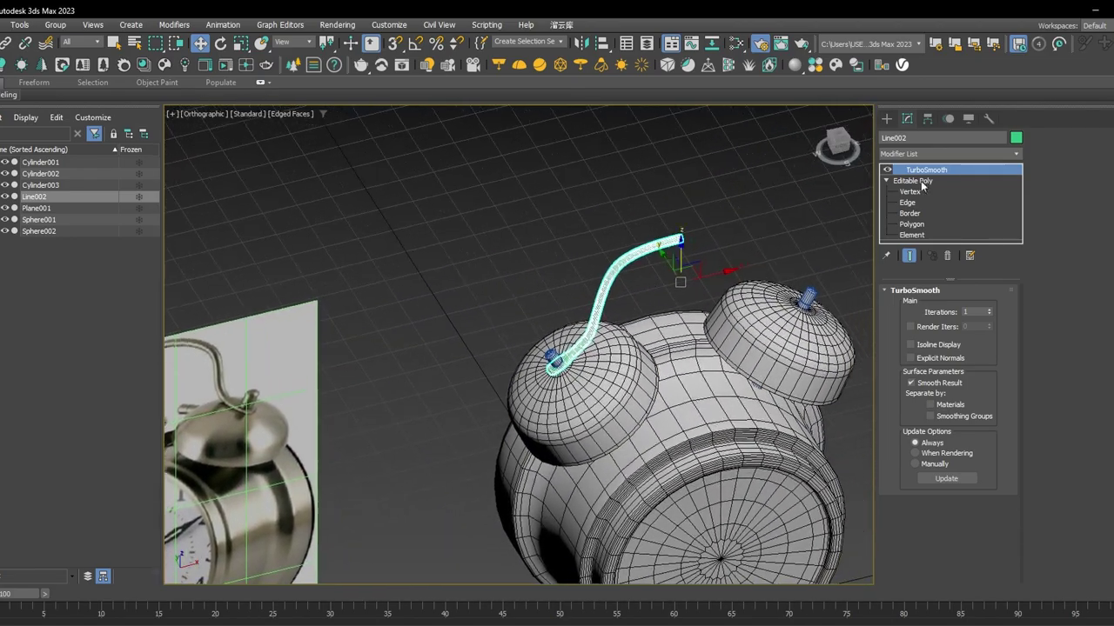
Remove the TurboSmooth modifier from the half handle and return to the front view of the clock.
{"action": "left_click", "coordinate": [949, 254]}
{"action": "key", "text": "f"}
{"action": "key", "text": "z"}
{"action": "scroll", "coordinate": [599, 277], "scroll_direction": "down", "scroll_amount": 5}
{"action": "middle_click_drag", "start_coordinate": [793, 288], "coordinate": [726, 285]}
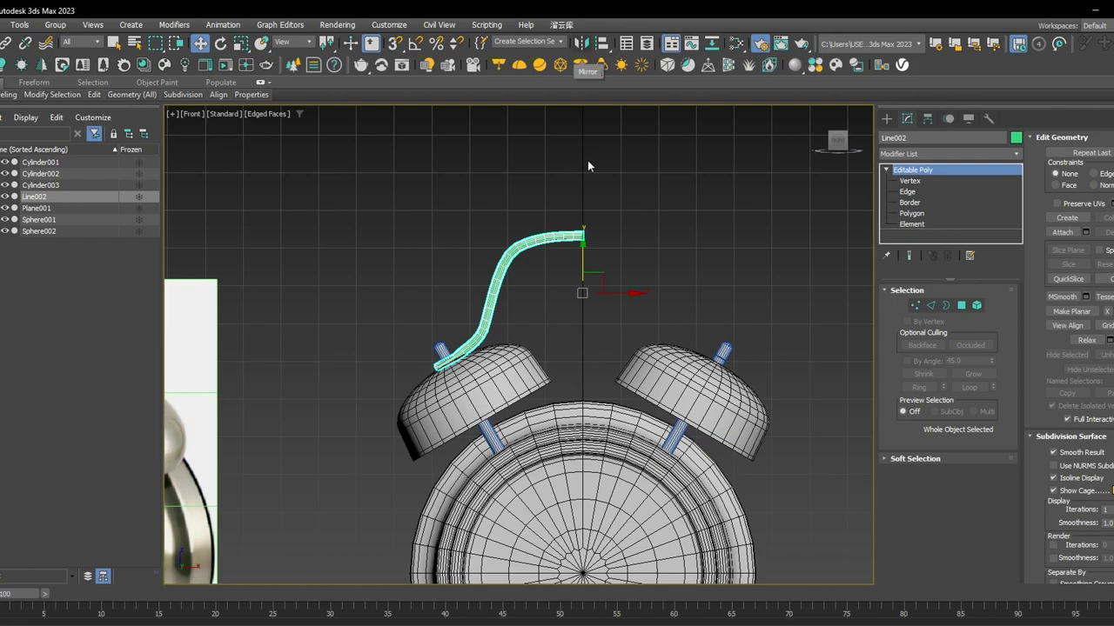
Apply a Symmetry modifier to the half handle with X as the mirror axis to complete the arch.
{"action": "scroll", "coordinate": [609, 226], "scroll_direction": "up", "scroll_amount": 3}
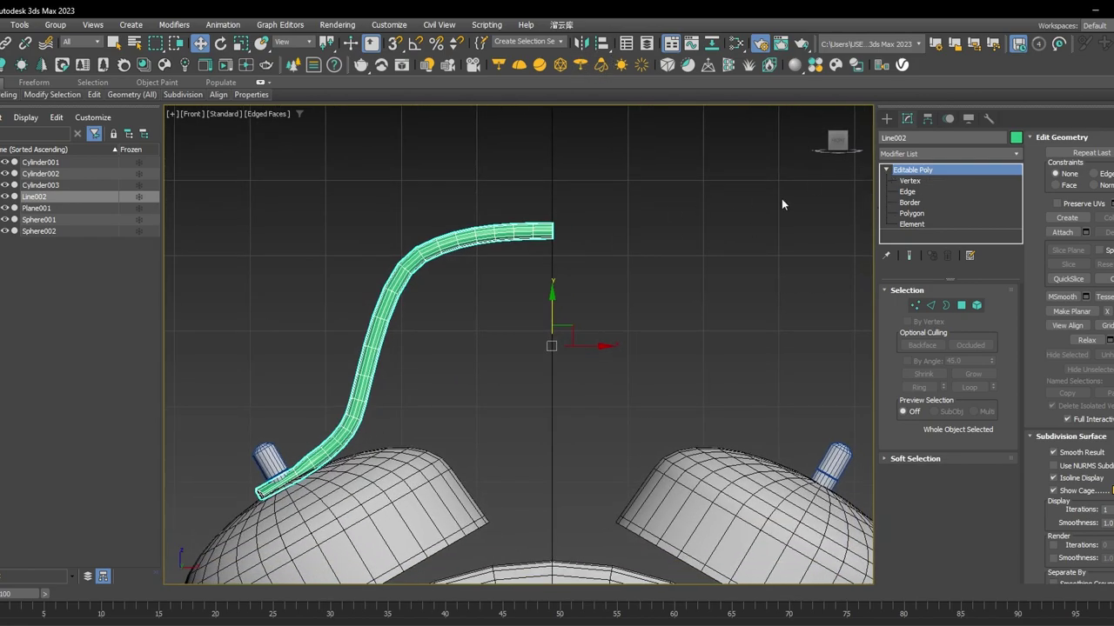
{"action": "left_click", "coordinate": [931, 149]}
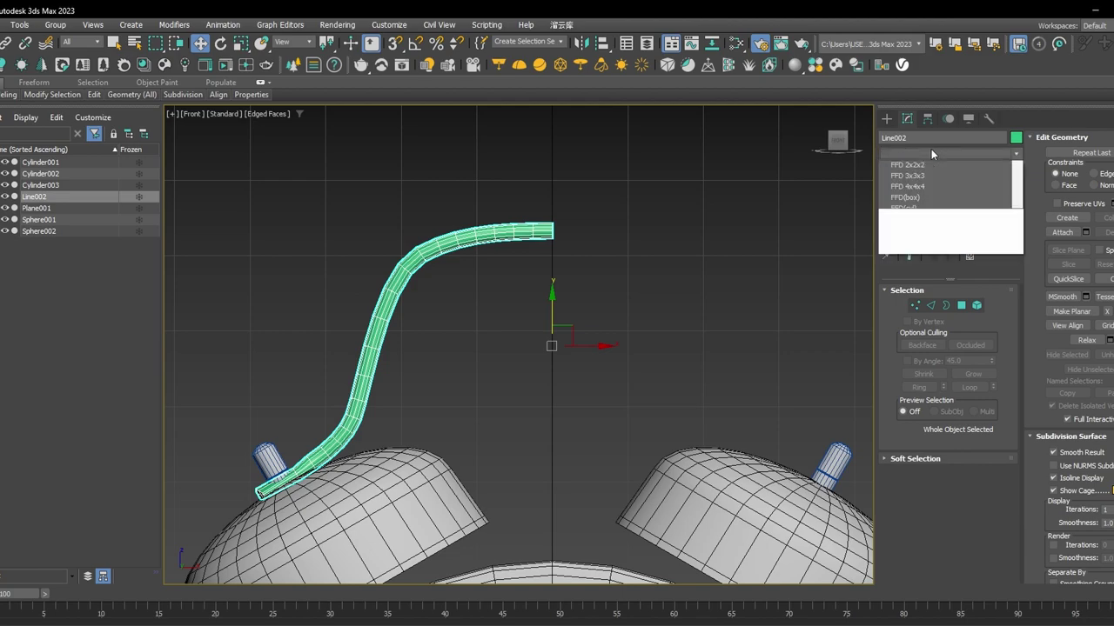
{"action": "type", "text": "sym"}
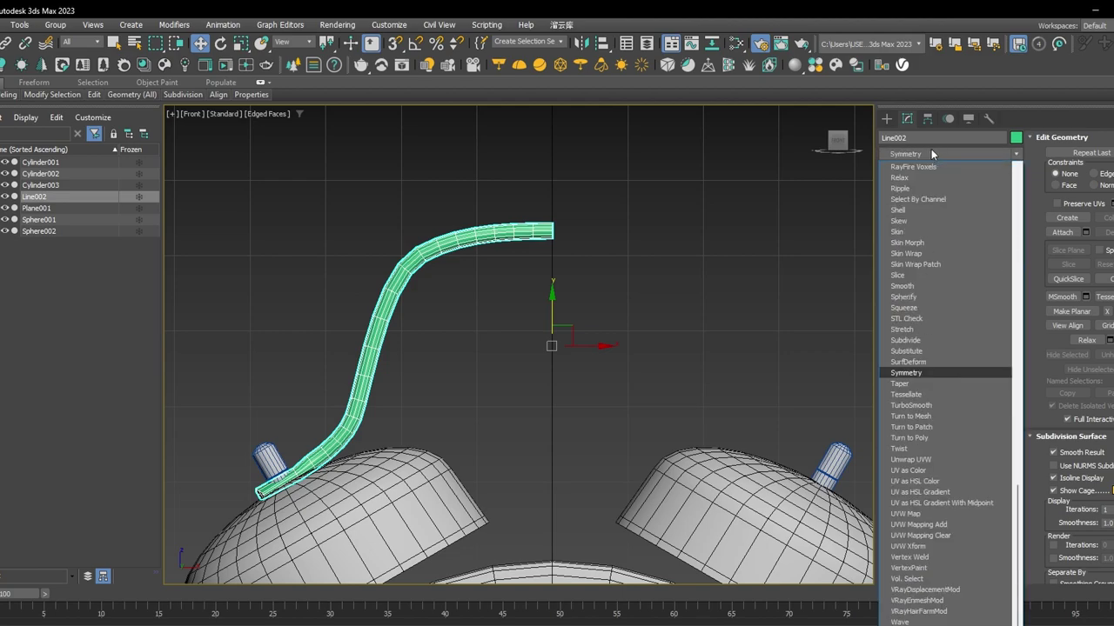
{"action": "key", "text": "Return"}
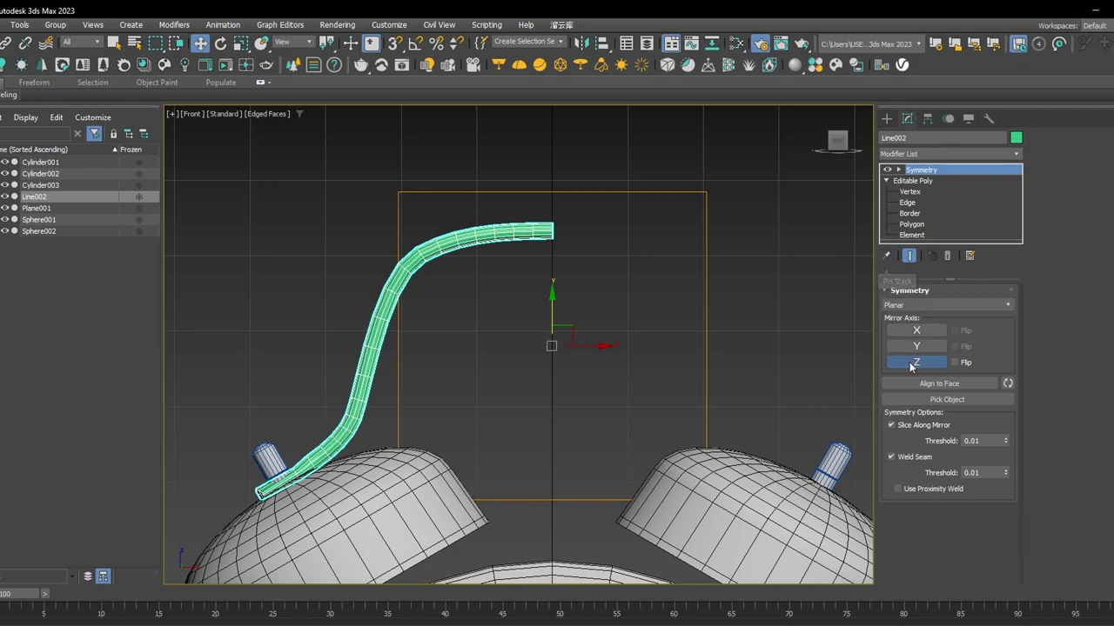
{"action": "left_click", "coordinate": [916, 331]}
{"action": "scroll", "coordinate": [579, 259], "scroll_direction": "down", "scroll_amount": 2}
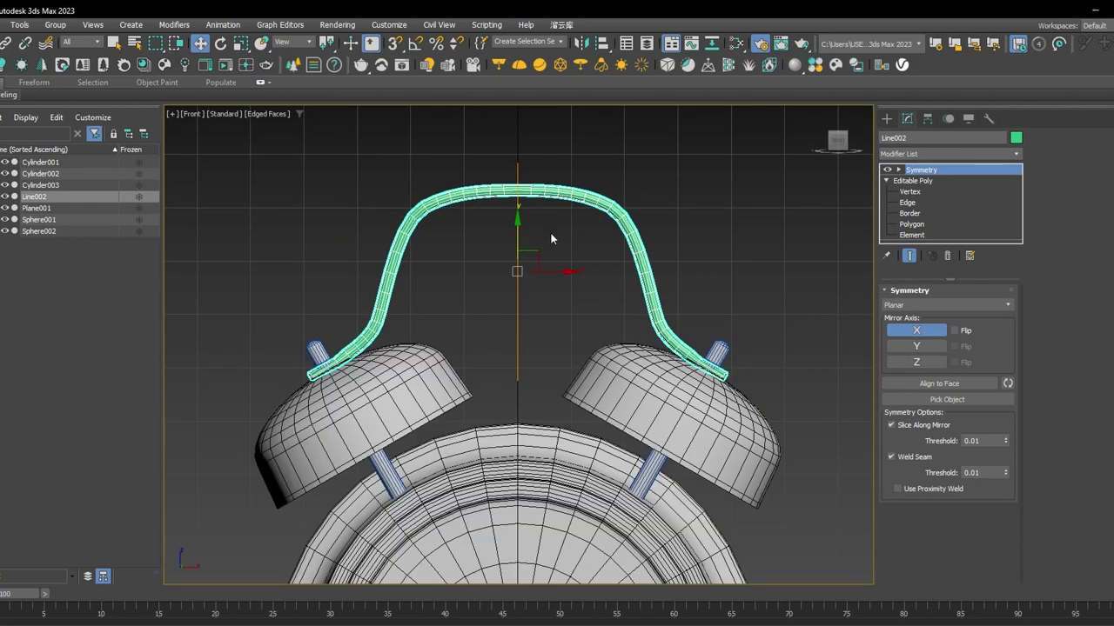
Examine the full handle in perspective and compare it with the handle, bells and pins in the reference photo.
{"action": "middle_click_drag", "start_coordinate": [557, 265], "coordinate": [631, 313], "text": "alt"}
{"action": "key", "text": "p"}
{"action": "scroll", "coordinate": [578, 318], "scroll_direction": "down", "scroll_amount": 5}
{"action": "middle_click_drag", "start_coordinate": [623, 369], "coordinate": [609, 343], "text": "alt"}
{"action": "scroll", "coordinate": [606, 343], "scroll_direction": "up", "scroll_amount": 3}
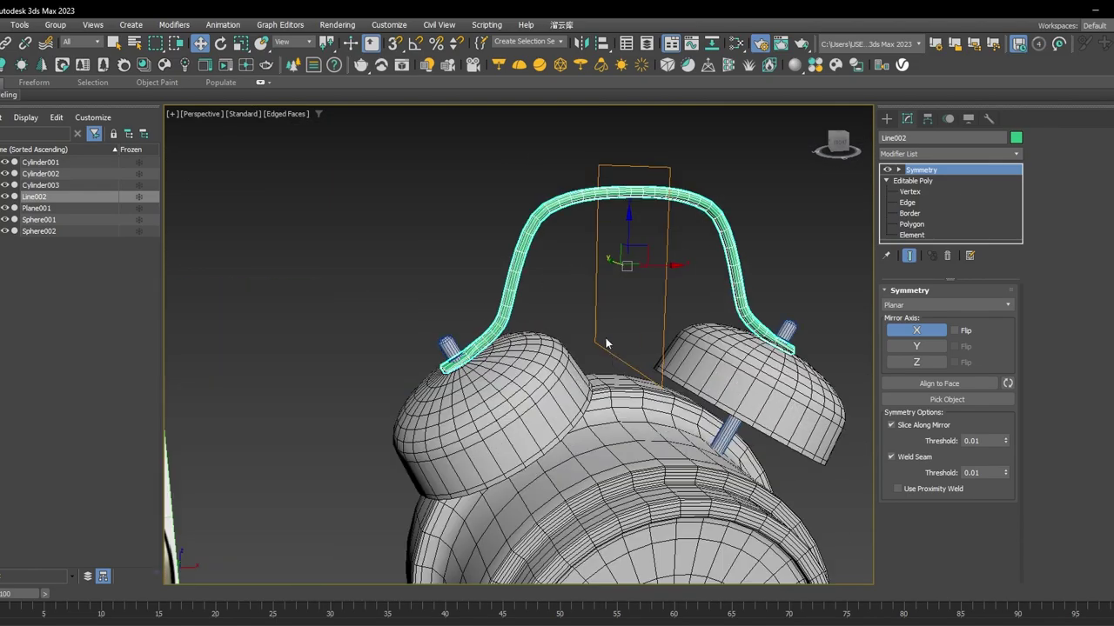
{"action": "middle_click_drag", "start_coordinate": [624, 401], "coordinate": [628, 263]}
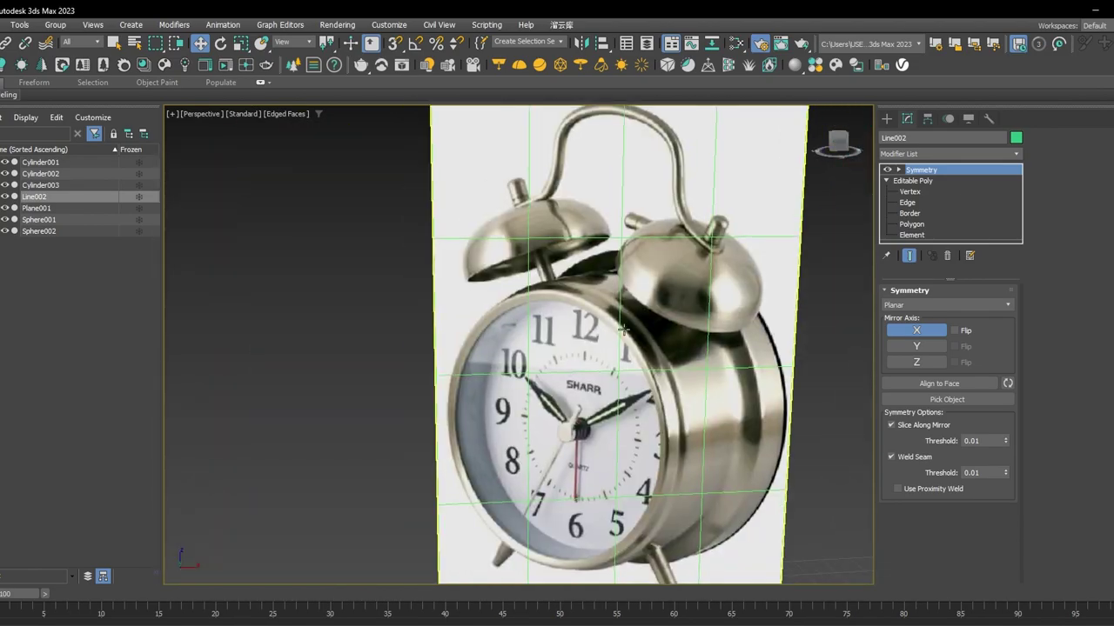
{"action": "scroll", "coordinate": [628, 263], "scroll_direction": "up", "scroll_amount": 3}
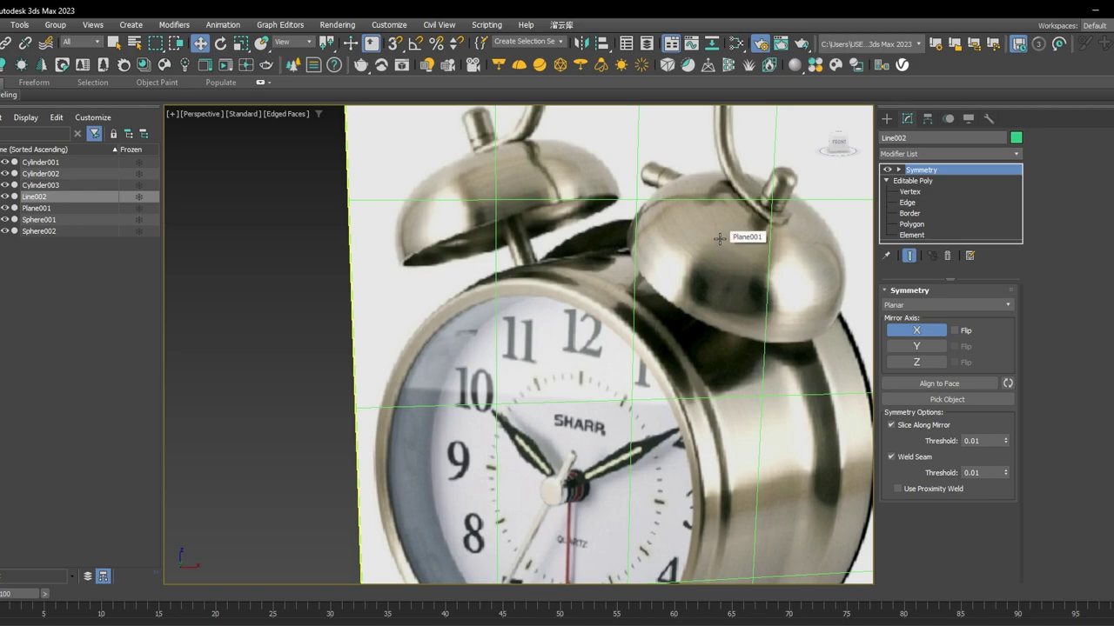
Examine the bells and the small part between them in the reference photo and compare them with the model.
{"action": "scroll", "coordinate": [722, 301], "scroll_direction": "down", "scroll_amount": 5}
{"action": "middle_click_drag", "start_coordinate": [727, 301], "coordinate": [634, 310], "text": "alt"}
{"action": "scroll", "coordinate": [484, 276], "scroll_direction": "up", "scroll_amount": 8}
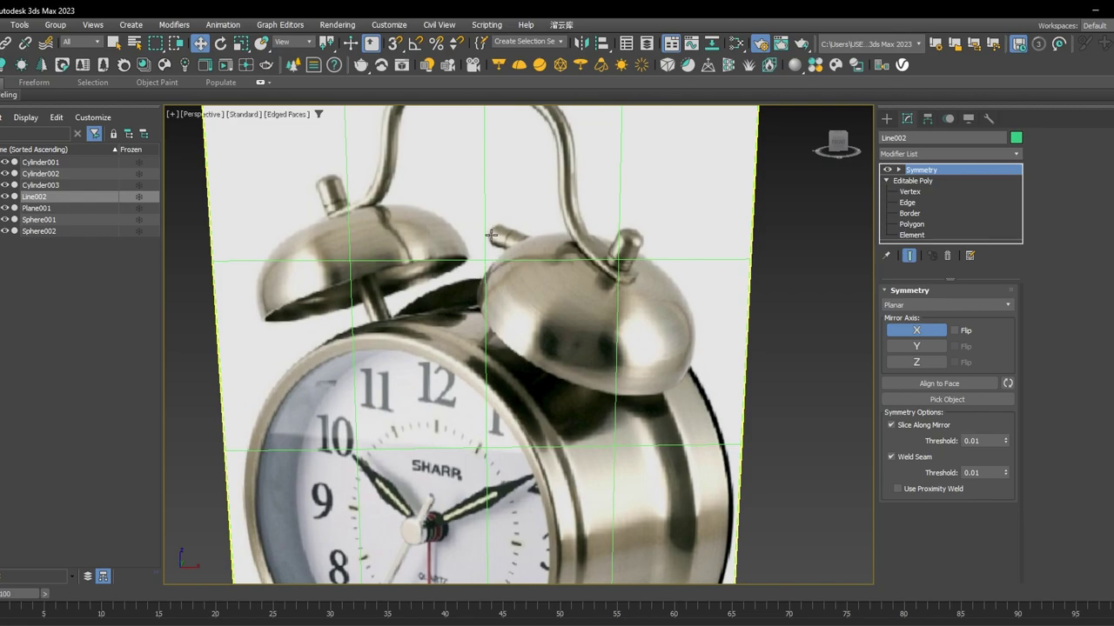
{"action": "scroll", "coordinate": [501, 237], "scroll_direction": "down", "scroll_amount": 6}
{"action": "middle_click_drag", "start_coordinate": [501, 237], "coordinate": [412, 321], "text": "alt"}
{"action": "scroll", "coordinate": [413, 321], "scroll_direction": "up", "scroll_amount": 5}
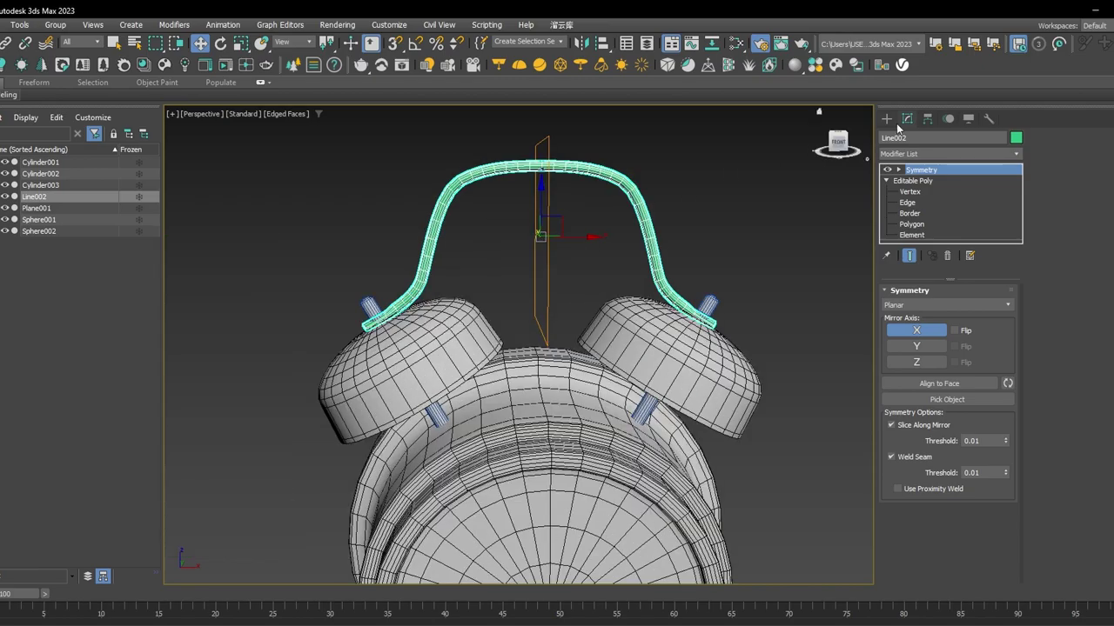
Create a cylinder about 1.78 in radius and 12.87 high in the top view, centred between the two bells.
{"action": "left_click", "coordinate": [888, 120]}
{"action": "left_click", "coordinate": [886, 139]}
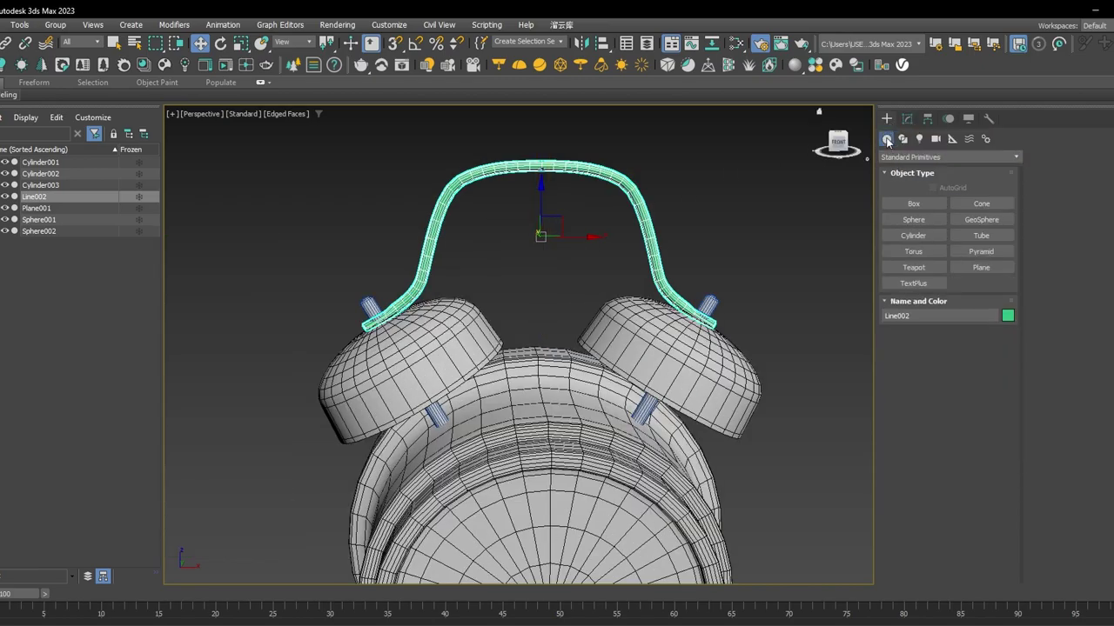
{"action": "left_click", "coordinate": [920, 236]}
{"action": "scroll", "coordinate": [704, 303], "scroll_direction": "up", "scroll_amount": 5}
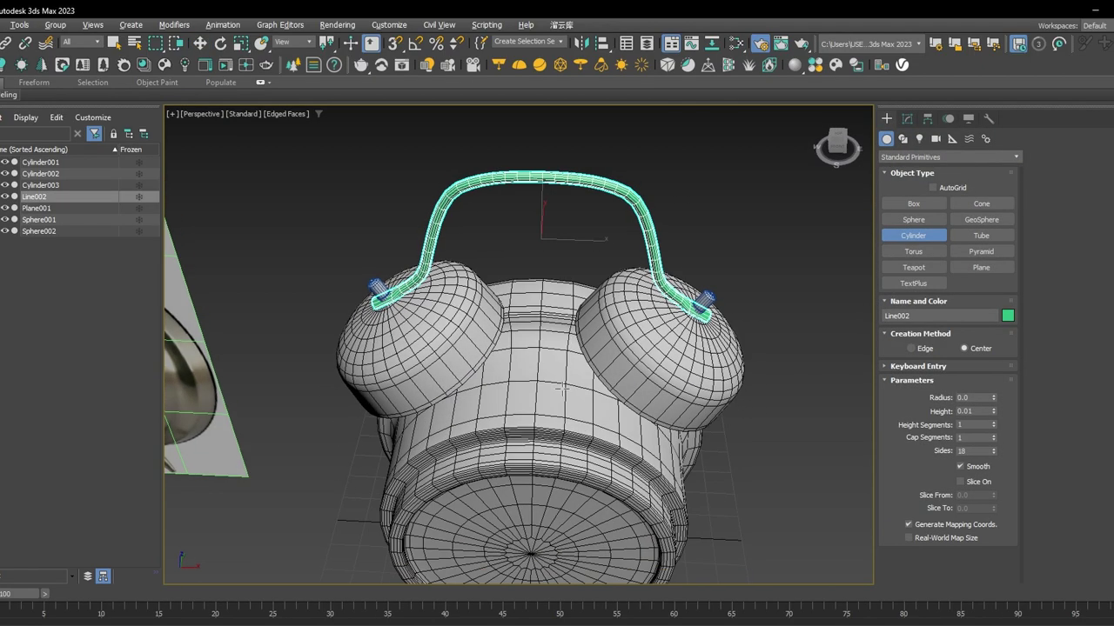
{"action": "key", "text": "t"}
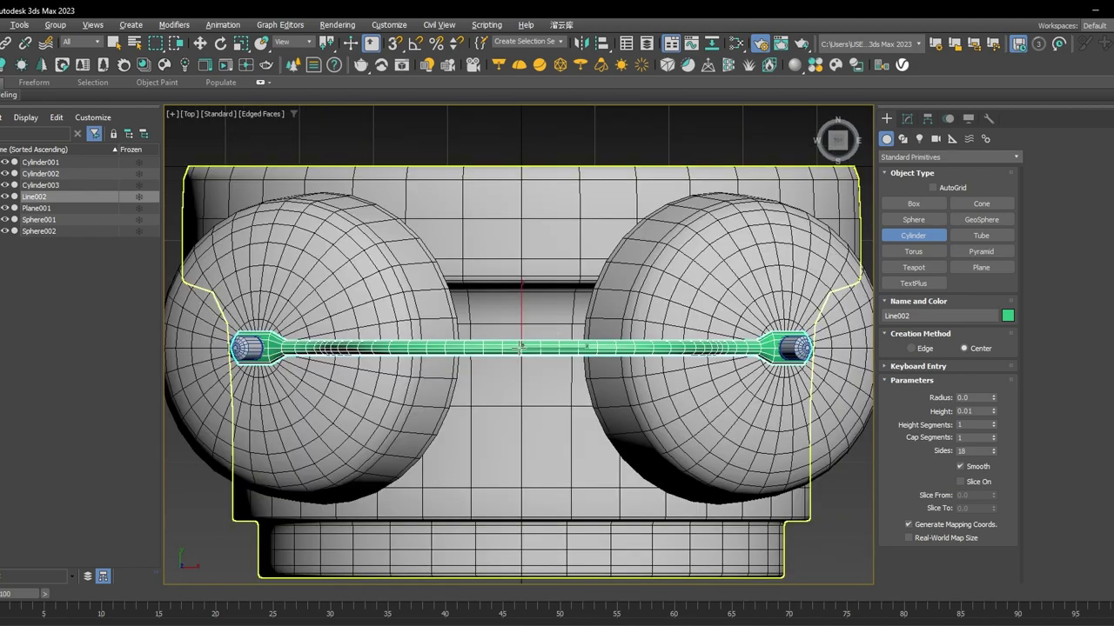
{"action": "left_click_drag", "start_coordinate": [522, 348], "coordinate": [531, 357]}
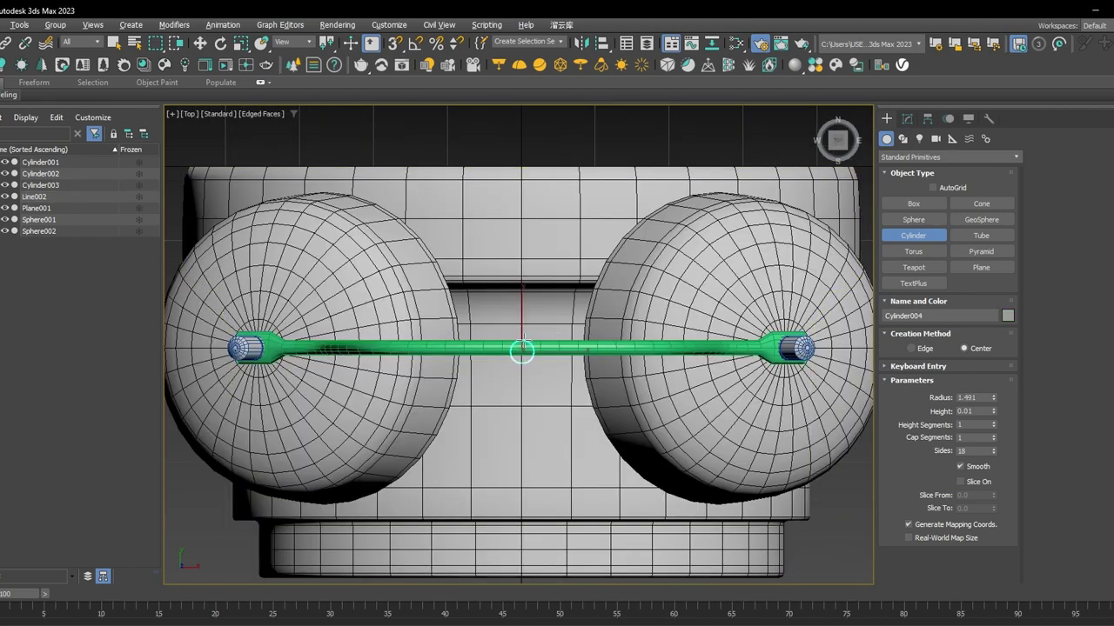
{"action": "left_click", "coordinate": [520, 251]}
Raise the new cylinder in the front view so it stands upright on top of the clock body between the bells.
{"action": "key", "text": "w"}
{"action": "key", "text": "f"}
{"action": "key", "text": "z"}
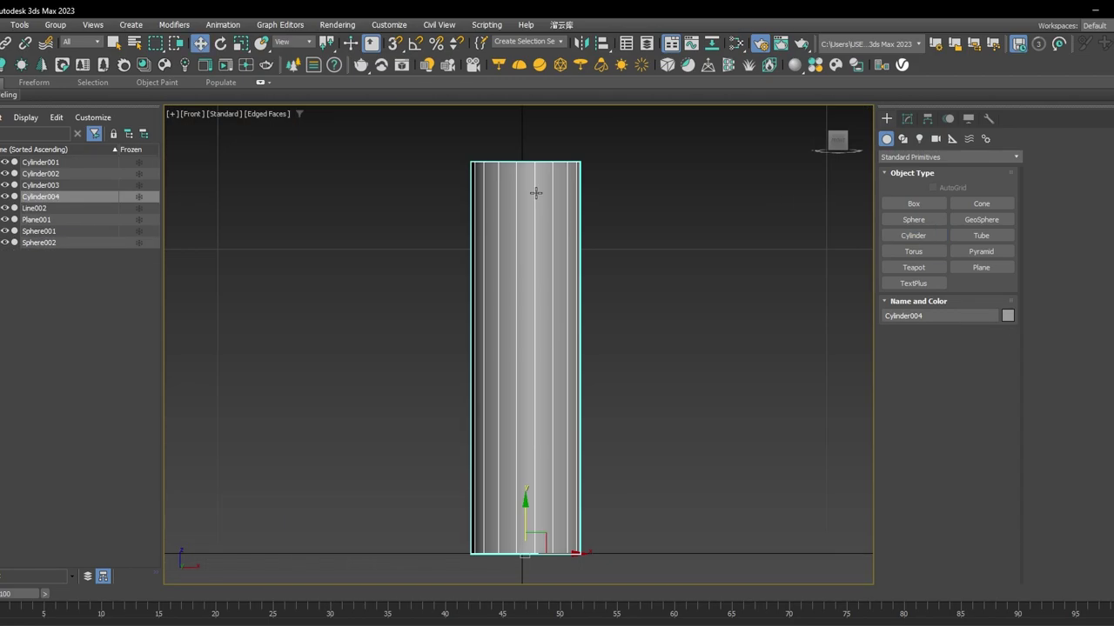
{"action": "scroll", "coordinate": [536, 193], "scroll_direction": "down", "scroll_amount": 12}
{"action": "middle_click_drag", "start_coordinate": [569, 204], "coordinate": [558, 469]}
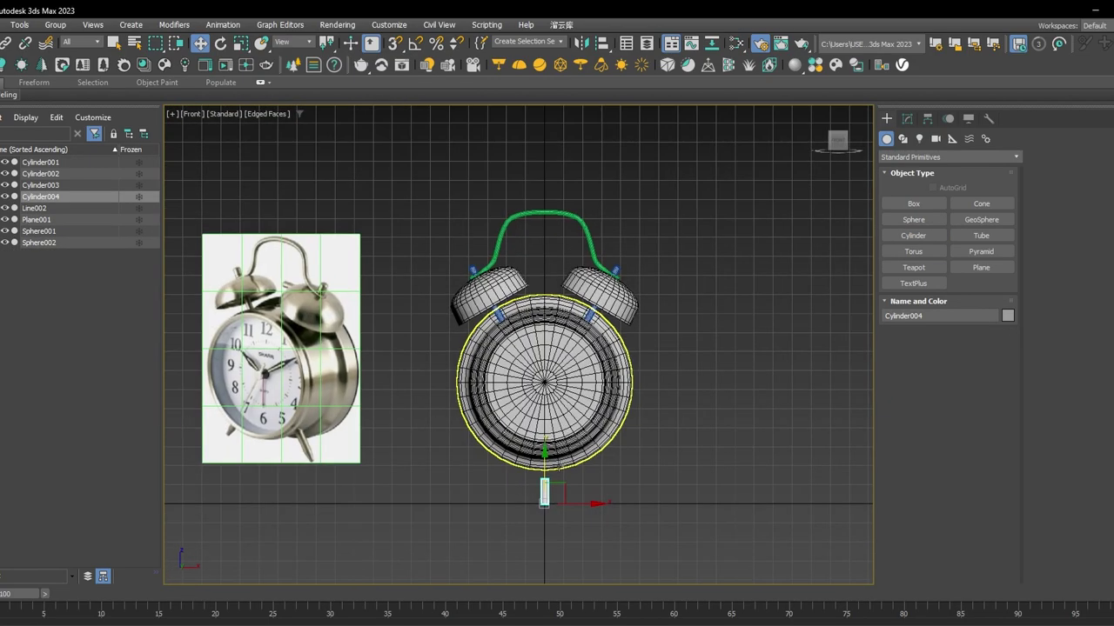
{"action": "left_click_drag", "start_coordinate": [544, 470], "coordinate": [542, 267]}
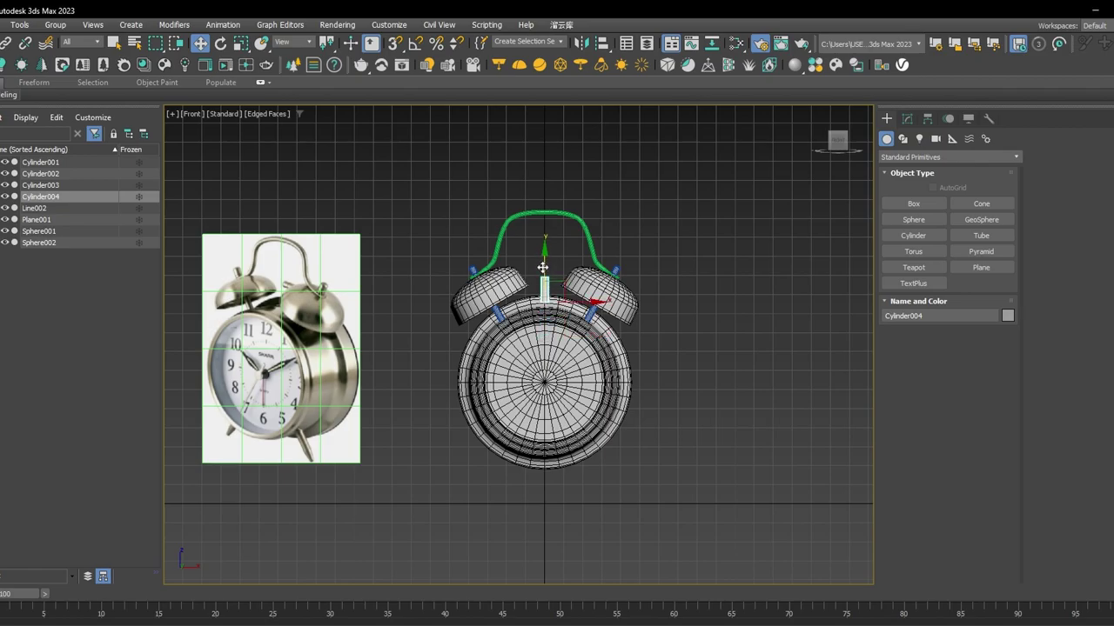
Inspect the upright cylinder's placement on the clock body in perspective, close up and from several angles.
{"action": "scroll", "coordinate": [542, 267], "scroll_direction": "up", "scroll_amount": 4}
{"action": "mouse_move", "coordinate": [566, 336]}
{"action": "middle_mouse_down", "text": "alt"}
{"action": "mouse_move", "coordinate": [552, 374]}
{"action": "mouse_move", "coordinate": [538, 357]}
{"action": "mouse_move", "coordinate": [502, 371]}
{"action": "mouse_move", "coordinate": [575, 328]}
{"action": "middle_mouse_up", "text": "alt"}
{"action": "scroll", "coordinate": [552, 374], "scroll_direction": "up", "scroll_amount": 3}
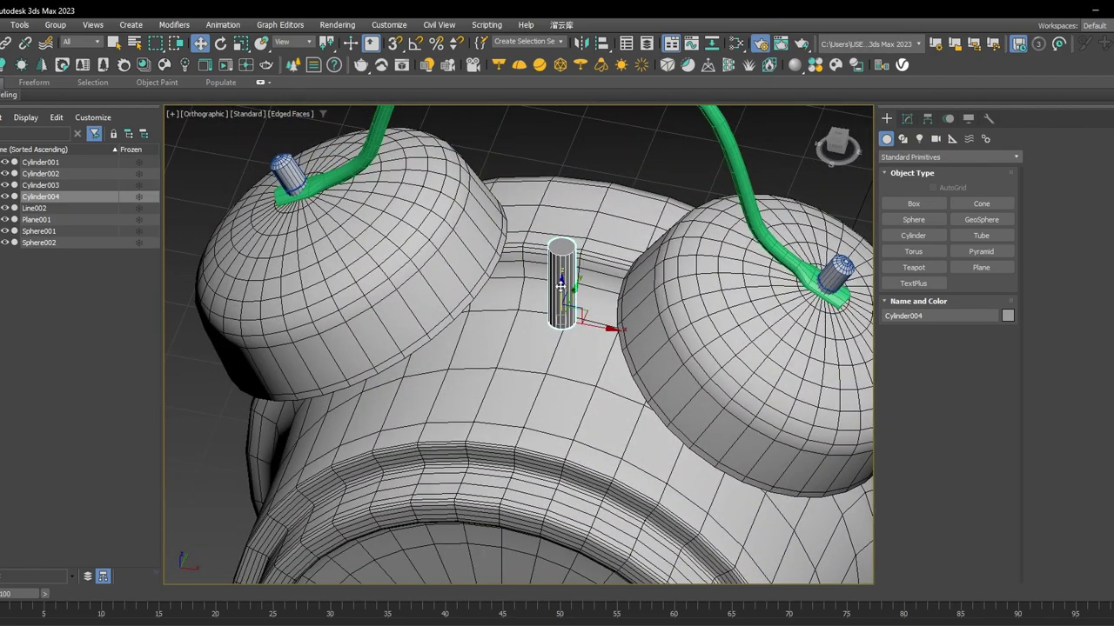
{"action": "middle_click_drag", "start_coordinate": [562, 284], "coordinate": [582, 304], "text": "alt"}
{"action": "key", "text": "p"}
{"action": "key", "text": "z"}
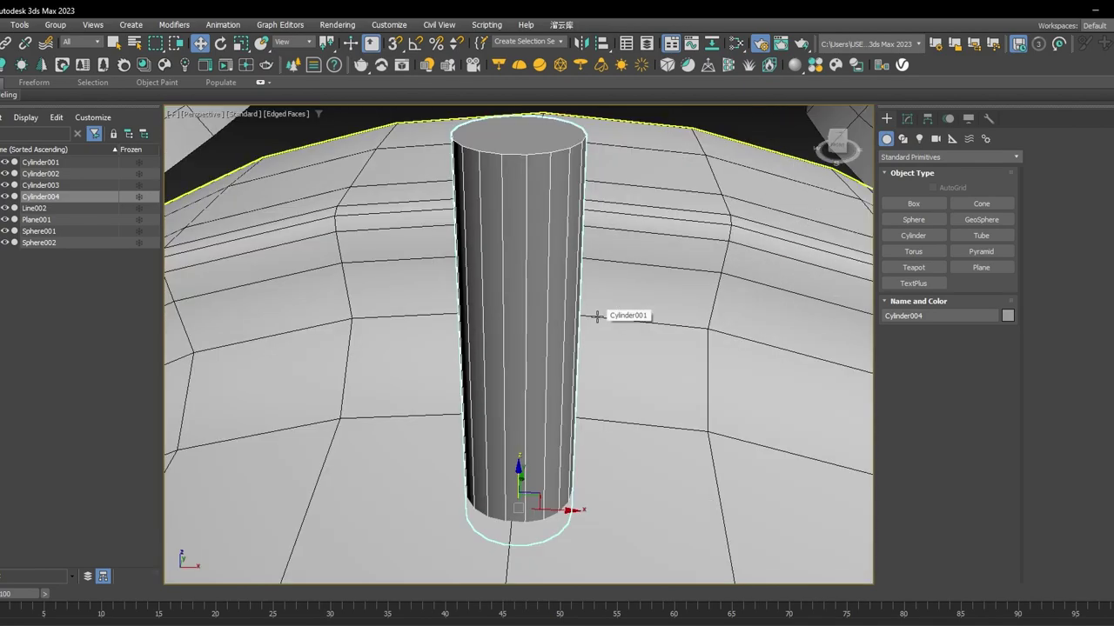
{"action": "scroll", "coordinate": [597, 316], "scroll_direction": "down", "scroll_amount": 6}
{"action": "middle_click_drag", "start_coordinate": [614, 388], "coordinate": [677, 378], "text": "alt"}
{"action": "scroll", "coordinate": [609, 381], "scroll_direction": "down", "scroll_amount": 3}
{"action": "scroll", "coordinate": [677, 376], "scroll_direction": "up", "scroll_amount": 4}
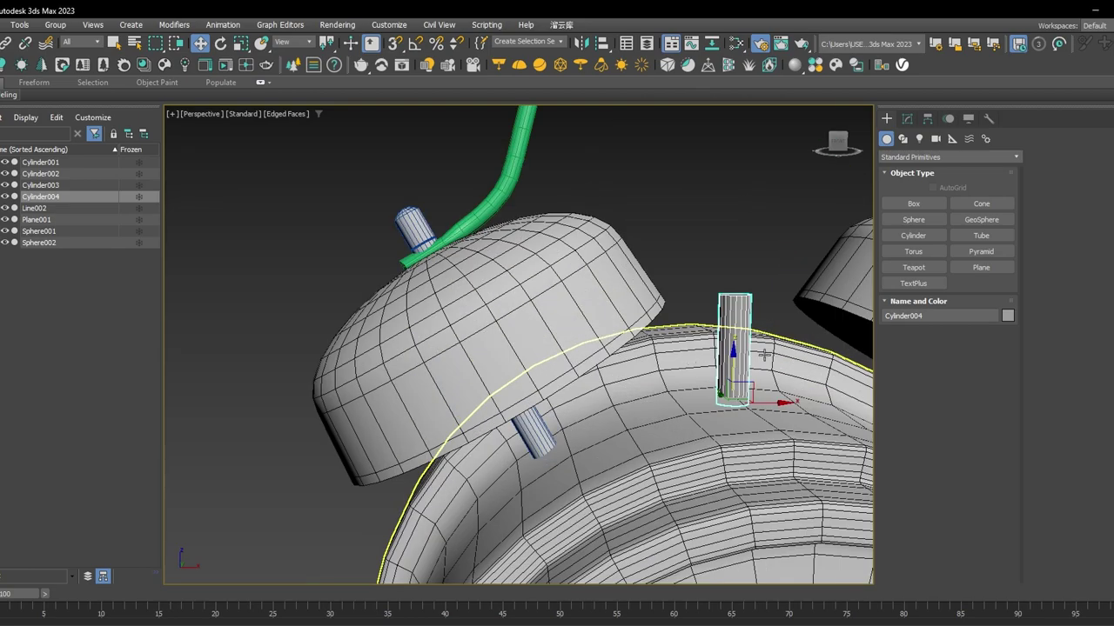
Clone the upright post once, straight up along the Z axis above the original.
{"action": "key", "text": "z"}
{"action": "scroll", "coordinate": [588, 411], "scroll_direction": "up", "scroll_amount": 1}
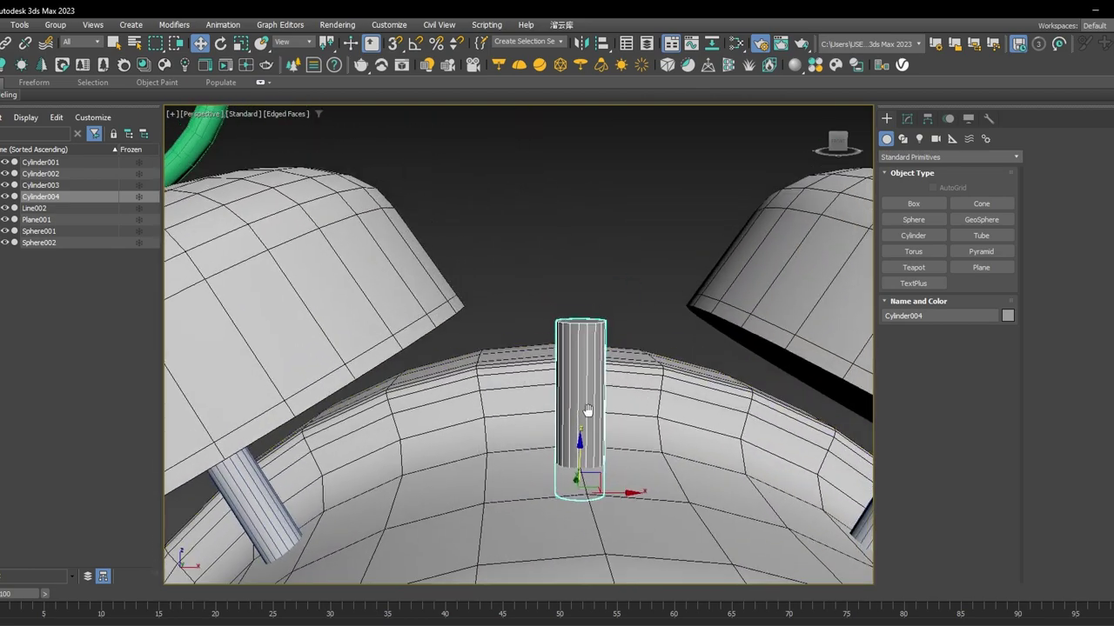
{"action": "middle_click_drag", "start_coordinate": [588, 410], "coordinate": [588, 414]}
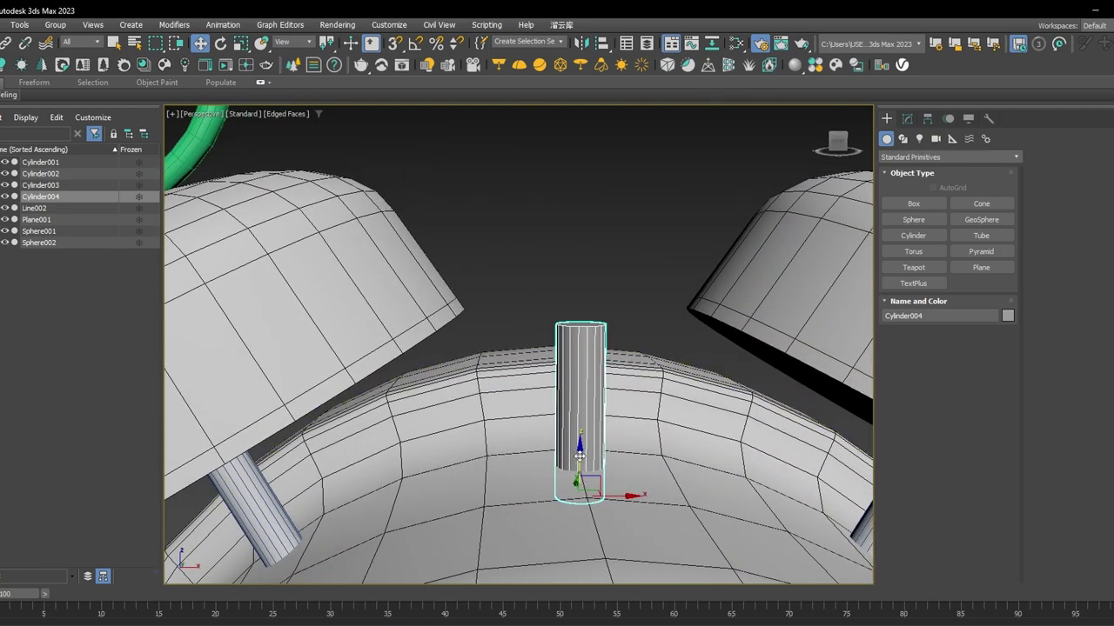
{"action": "left_click_drag", "start_coordinate": [580, 455], "coordinate": [560, 301], "text": "shift"}
{"action": "left_click_drag", "start_coordinate": [561, 297], "coordinate": [561, 297], "text": "shift"}
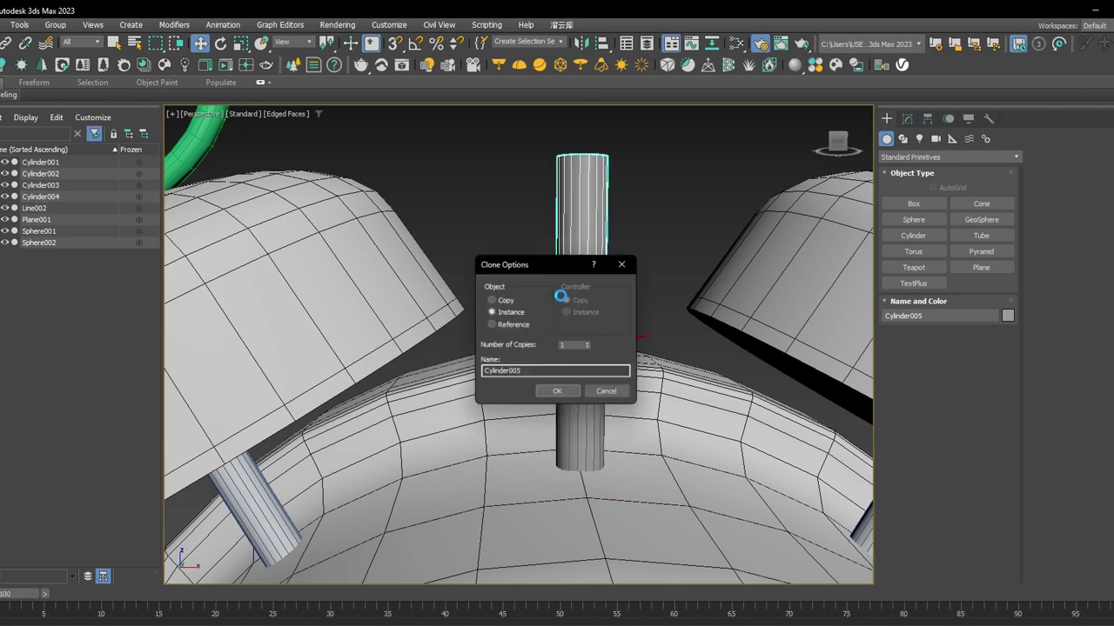
{"action": "left_click", "coordinate": [550, 396]}
Undo the free rotation of the cloned cylinder, then rotate it with angle snap so it lies horizontally.
{"action": "middle_click_drag", "start_coordinate": [601, 354], "coordinate": [596, 375]}
{"action": "key", "text": "e"}
{"action": "left_click_drag", "start_coordinate": [601, 314], "coordinate": [544, 276]}
{"action": "key", "text": "ctrl+z"}
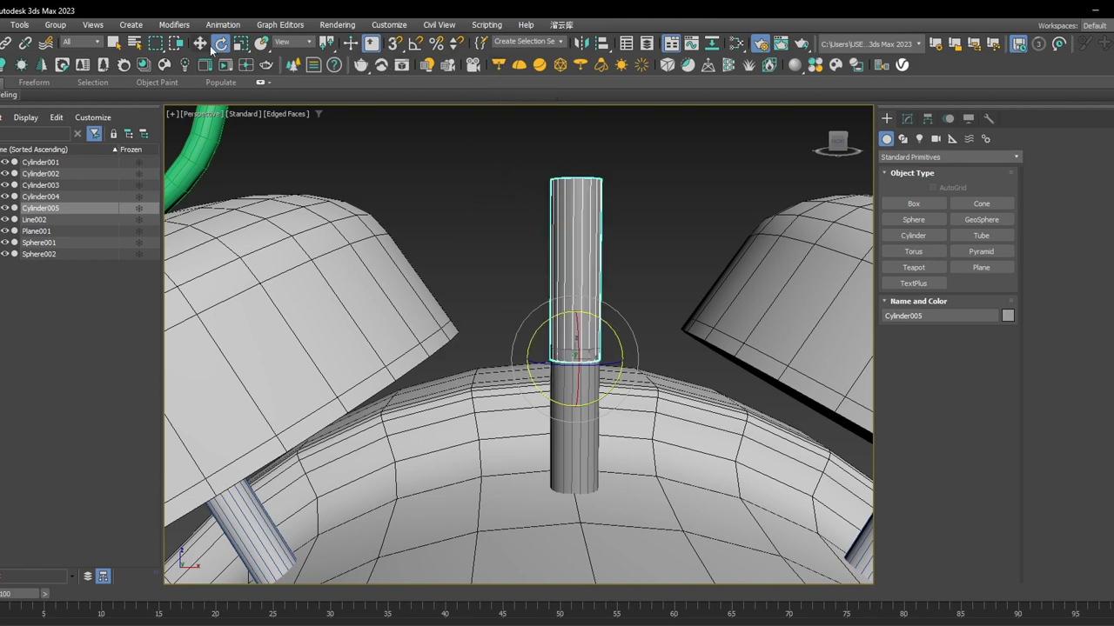
{"action": "left_click", "coordinate": [415, 45]}
{"action": "left_click_drag", "start_coordinate": [588, 317], "coordinate": [536, 301]}
{"action": "key", "text": "w"}
{"action": "middle_click_drag", "start_coordinate": [577, 367], "coordinate": [537, 364]}
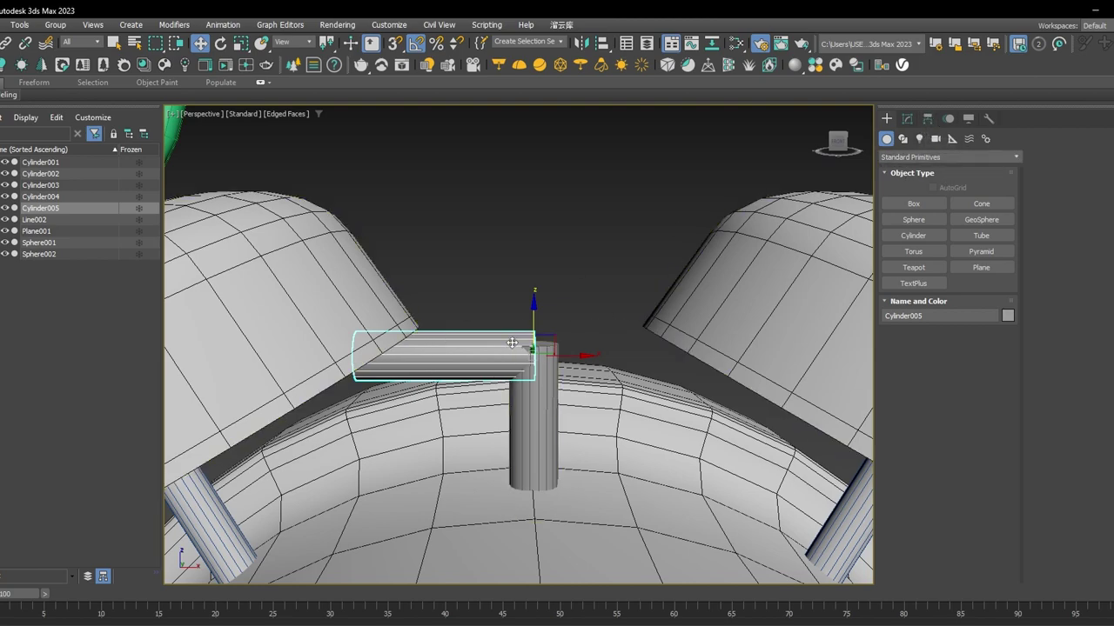
Centre the horizontal cylinder's pivot on the object and stop editing the pivot.
{"action": "left_click", "coordinate": [928, 120]}
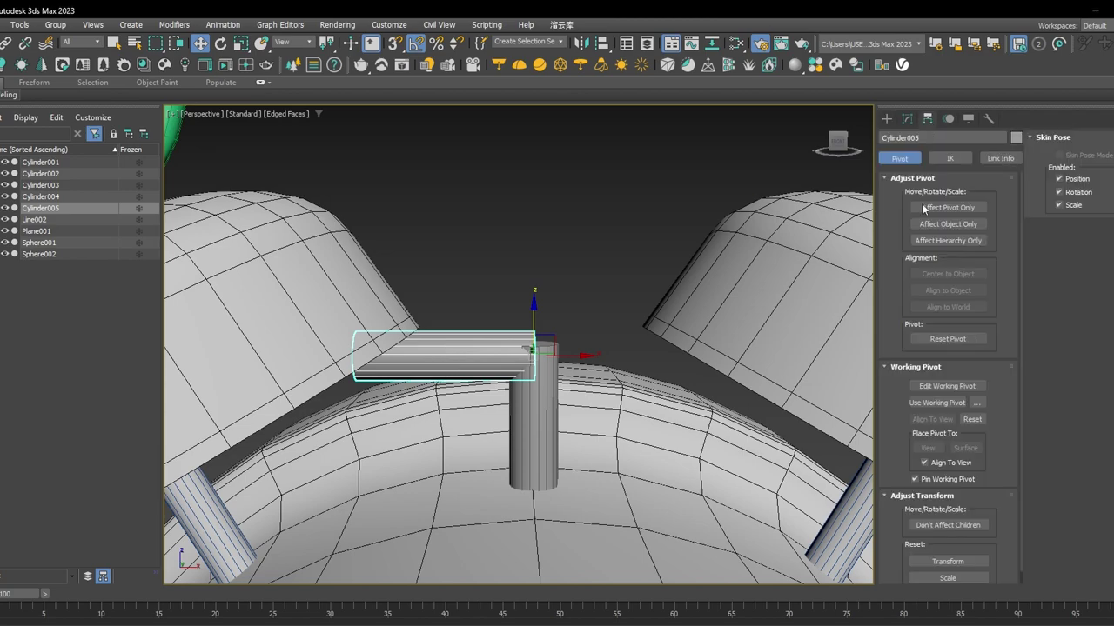
{"action": "left_click", "coordinate": [948, 207]}
{"action": "left_click", "coordinate": [945, 274]}
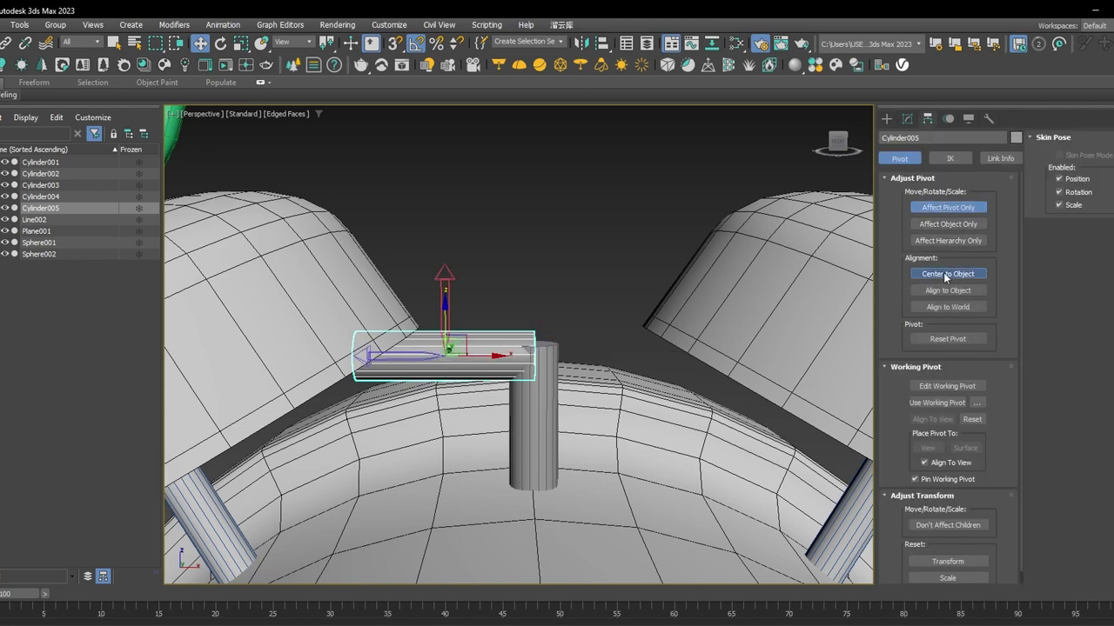
{"action": "left_click", "coordinate": [947, 209]}
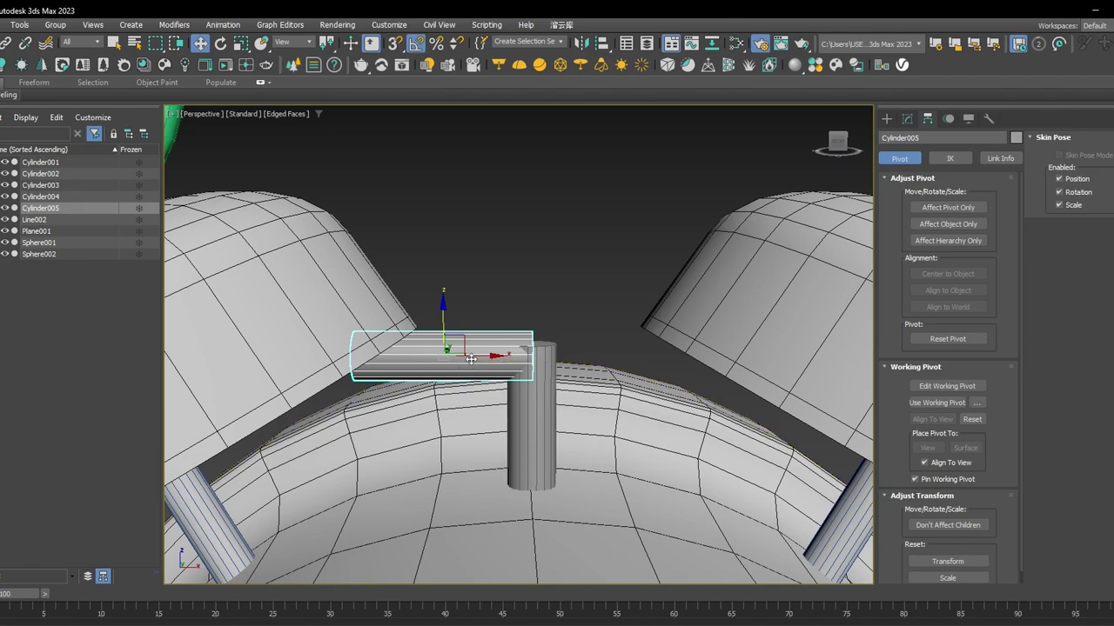
Move the horizontal cylinder along X to centre it over the upright post and adjust its height in the front view.
{"action": "left_click_drag", "start_coordinate": [473, 356], "coordinate": [584, 354]}
{"action": "key", "text": "f"}
{"action": "scroll", "coordinate": [581, 354], "scroll_direction": "down", "scroll_amount": 3}
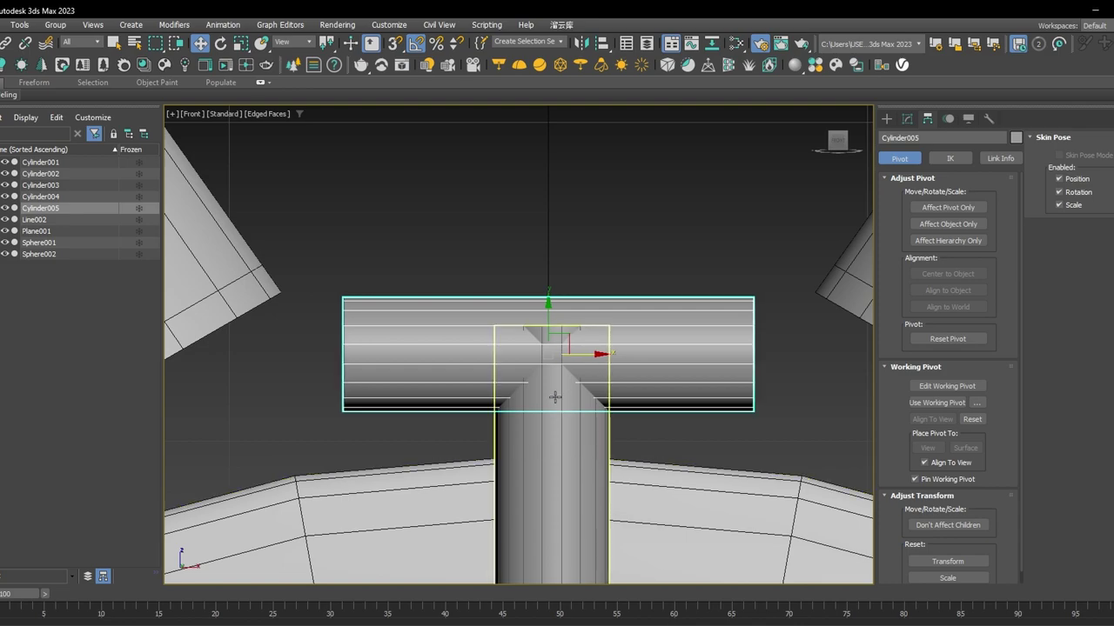
{"action": "mouse_move", "coordinate": [547, 319]}
{"action": "left_mouse_down"}
{"action": "mouse_move", "coordinate": [547, 305]}
{"action": "mouse_move", "coordinate": [554, 321]}
{"action": "left_mouse_up"}
{"action": "key", "text": "r"}
{"action": "scroll", "coordinate": [574, 348], "scroll_direction": "down", "scroll_amount": 6}
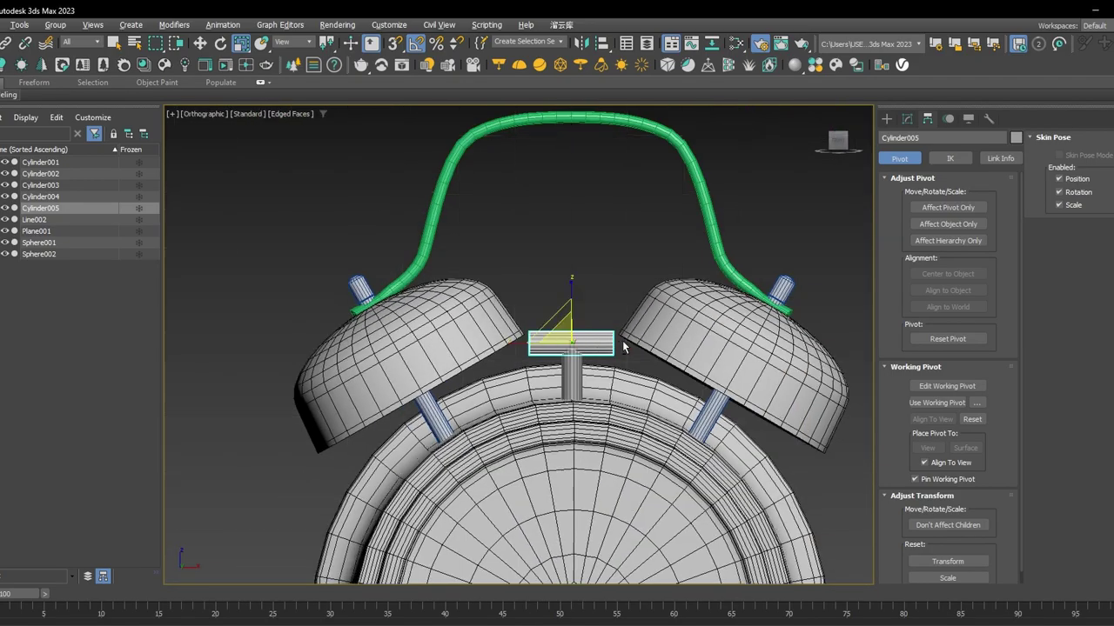
Increase the upright post's height and raise the horizontal cylinder onto the post's new top.
{"action": "middle_click_drag", "start_coordinate": [583, 357], "coordinate": [579, 400], "text": "alt"}
{"action": "key", "text": "p"}
{"action": "key", "text": "z"}
{"action": "scroll", "coordinate": [589, 388], "scroll_direction": "down", "scroll_amount": 5}
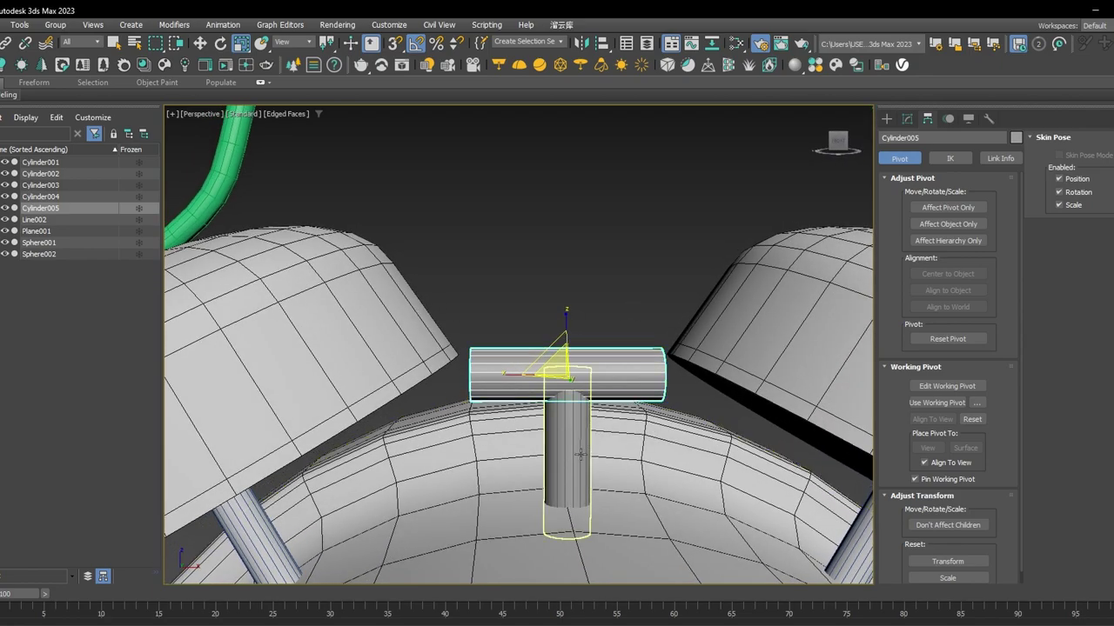
{"action": "left_click", "coordinate": [566, 415]}
{"action": "key", "text": "w"}
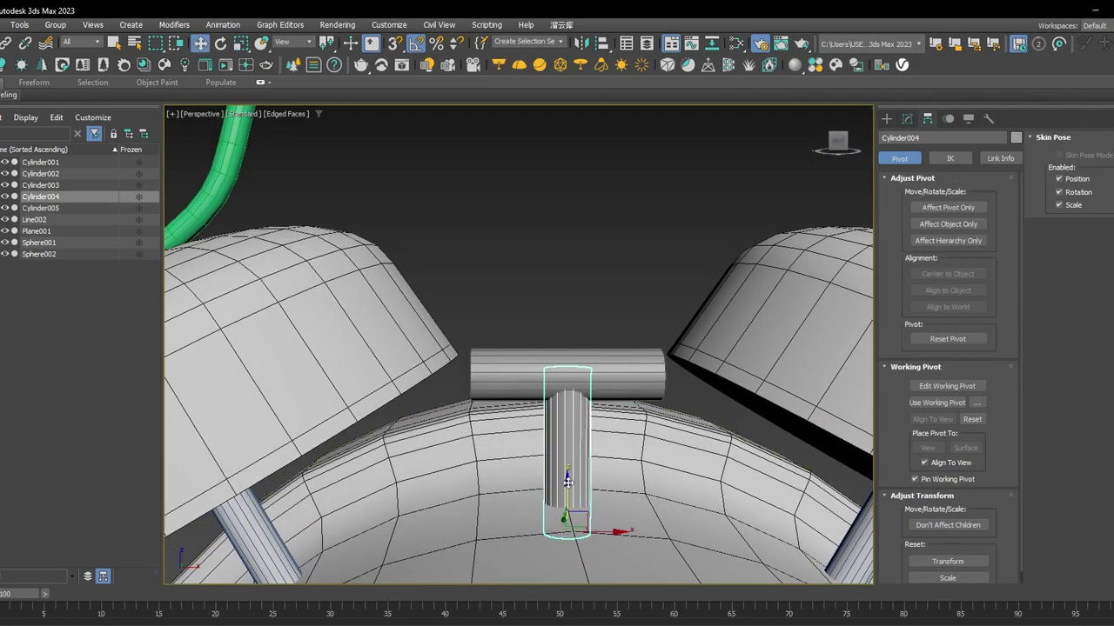
{"action": "left_click", "coordinate": [907, 118]}
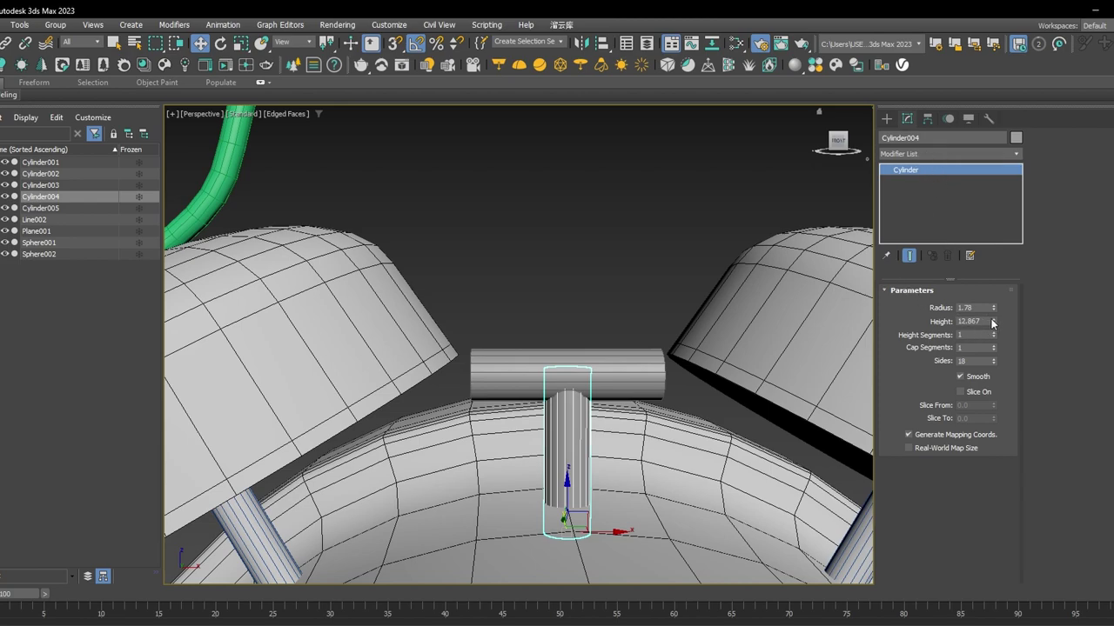
{"action": "left_click_drag", "start_coordinate": [992, 322], "coordinate": [992, 296]}
{"action": "left_click", "coordinate": [630, 368]}
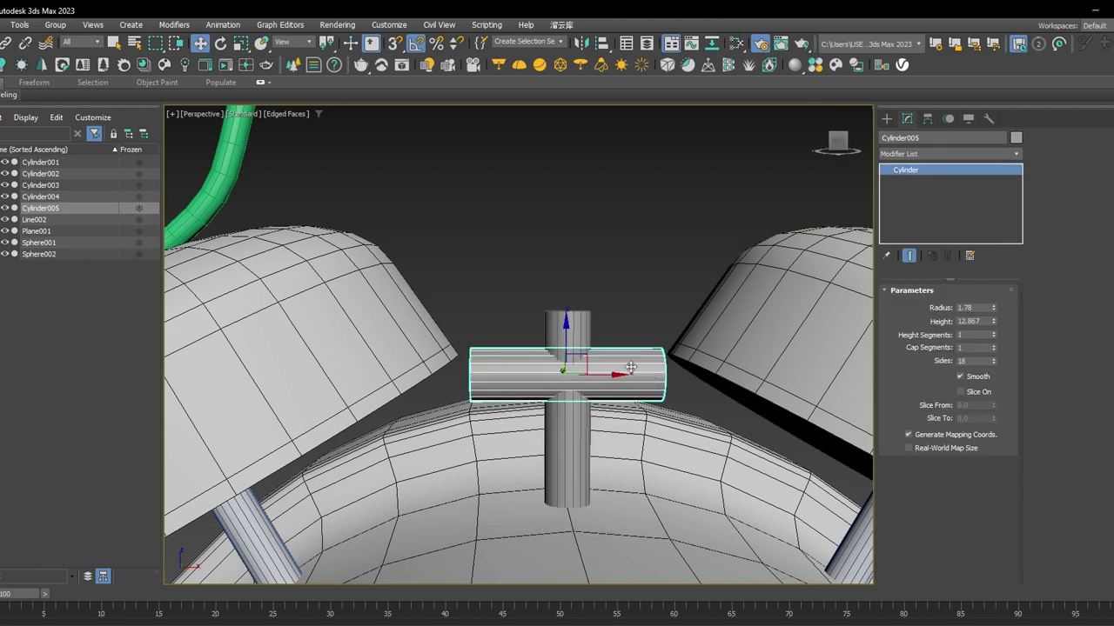
{"action": "left_click_drag", "start_coordinate": [568, 337], "coordinate": [573, 275]}
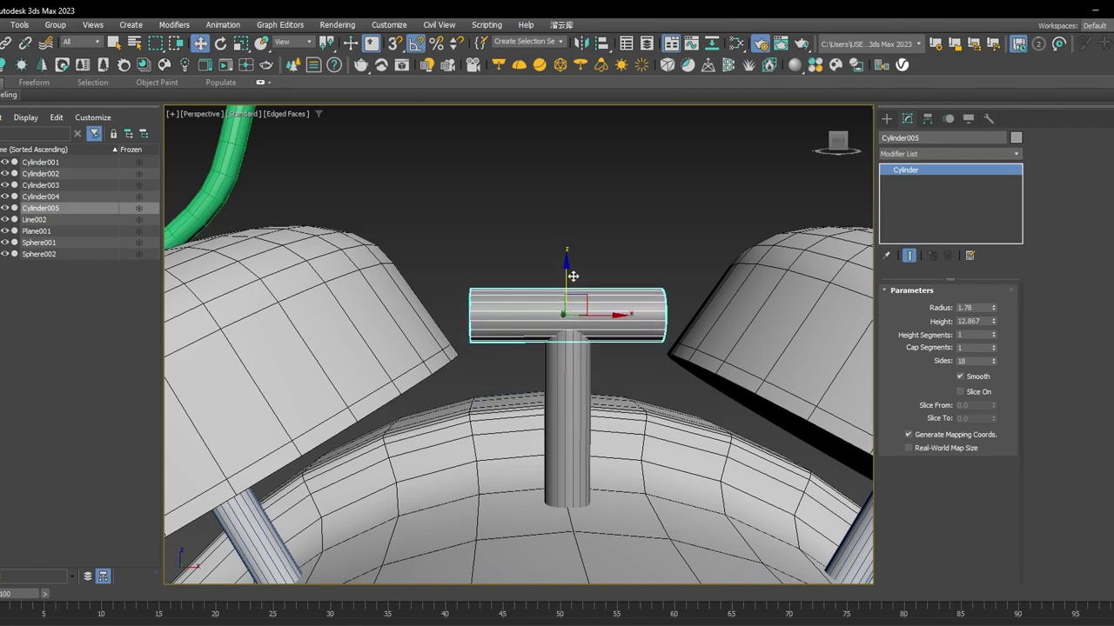
Examine the round-ended pins and handle in the reference photo and compare them with the modelled T-shaped striker.
{"action": "scroll", "coordinate": [573, 276], "scroll_direction": "down", "scroll_amount": 6}
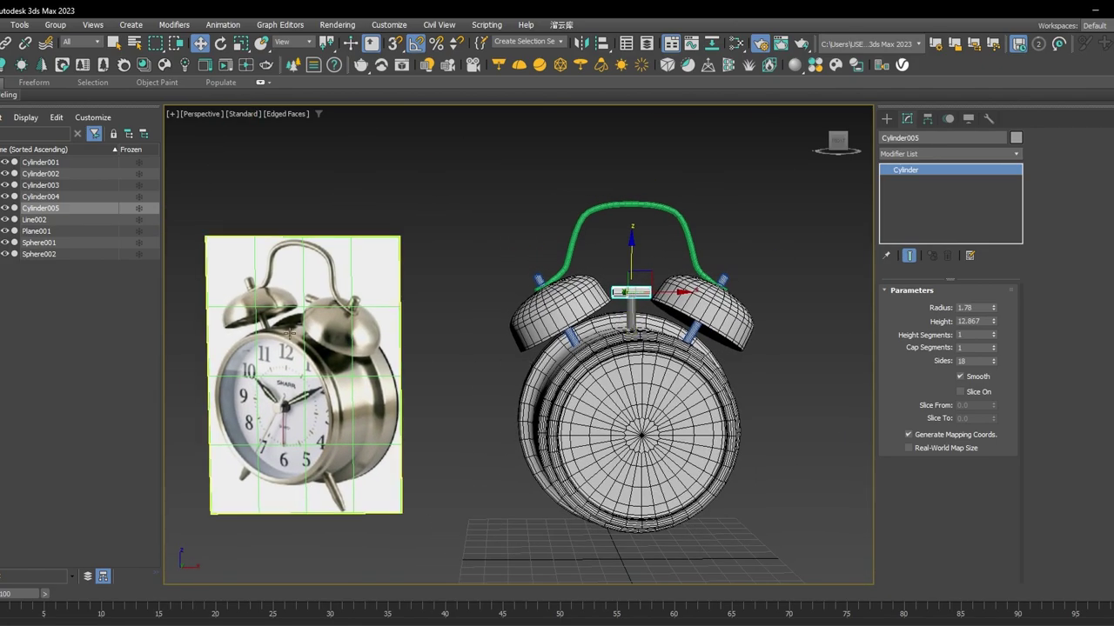
{"action": "scroll", "coordinate": [331, 308], "scroll_direction": "up", "scroll_amount": 8}
{"action": "scroll", "coordinate": [380, 305], "scroll_direction": "up", "scroll_amount": 3}
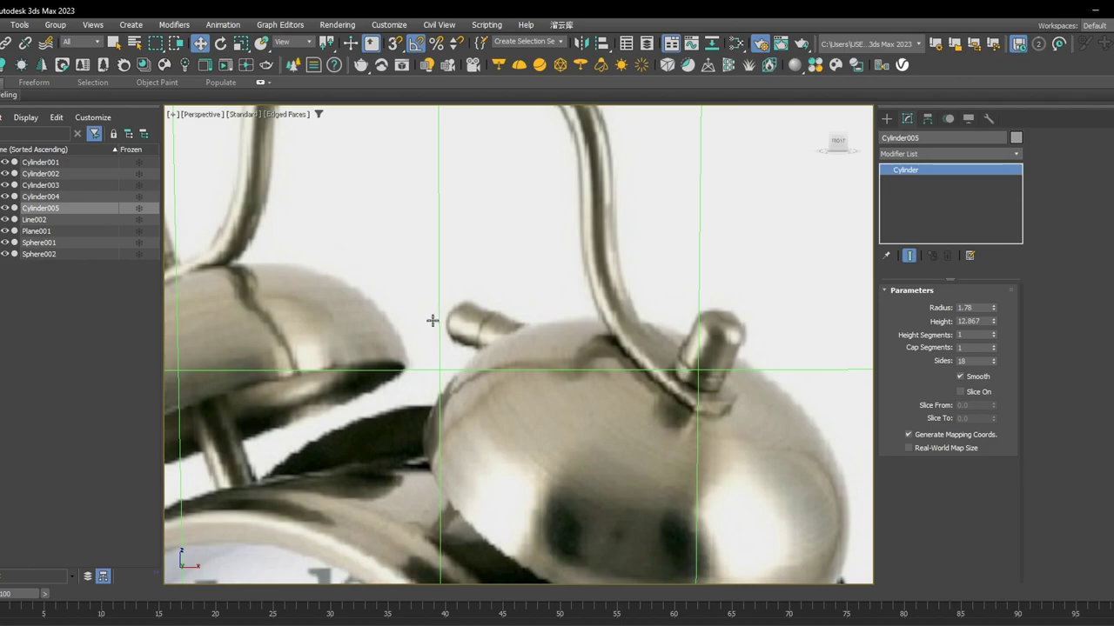
{"action": "scroll", "coordinate": [433, 321], "scroll_direction": "down", "scroll_amount": 2}
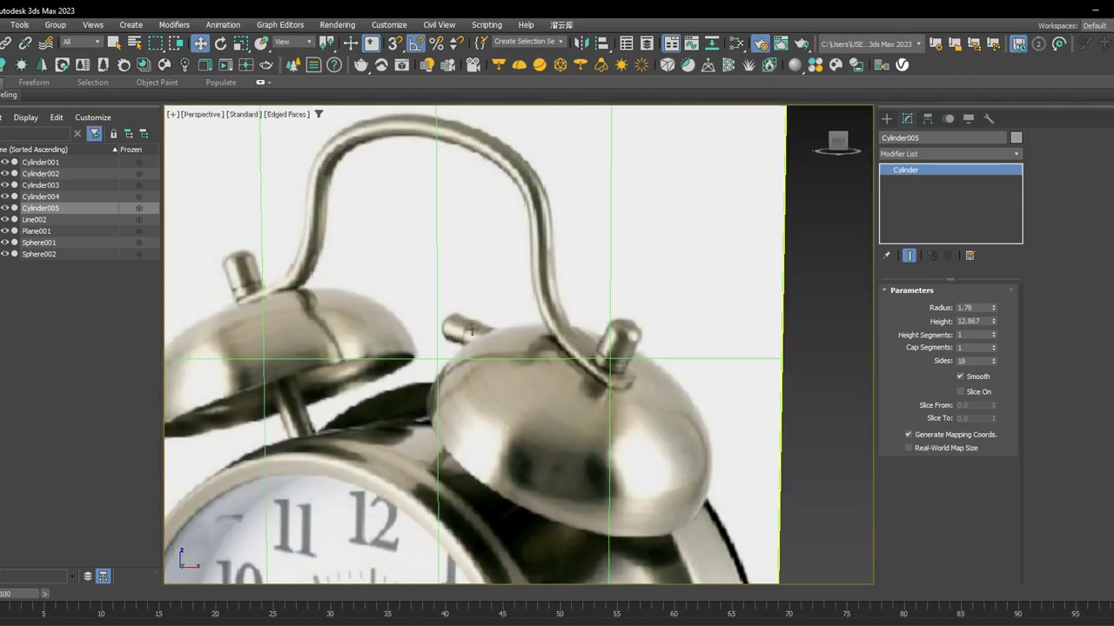
{"action": "scroll", "coordinate": [731, 294], "scroll_direction": "down", "scroll_amount": 5}
{"action": "middle_click_drag", "start_coordinate": [731, 295], "coordinate": [461, 306]}
{"action": "middle_click_drag", "start_coordinate": [799, 291], "coordinate": [486, 315]}
{"action": "scroll", "coordinate": [590, 338], "scroll_direction": "up", "scroll_amount": 5}
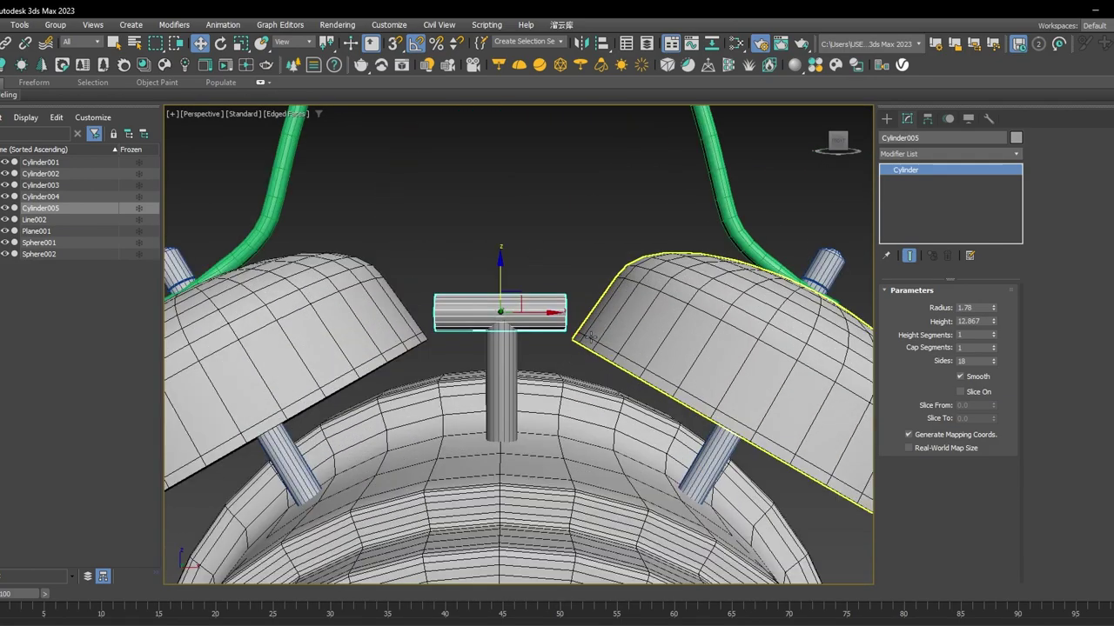
{"action": "scroll", "coordinate": [590, 337], "scroll_direction": "up", "scroll_amount": 3}
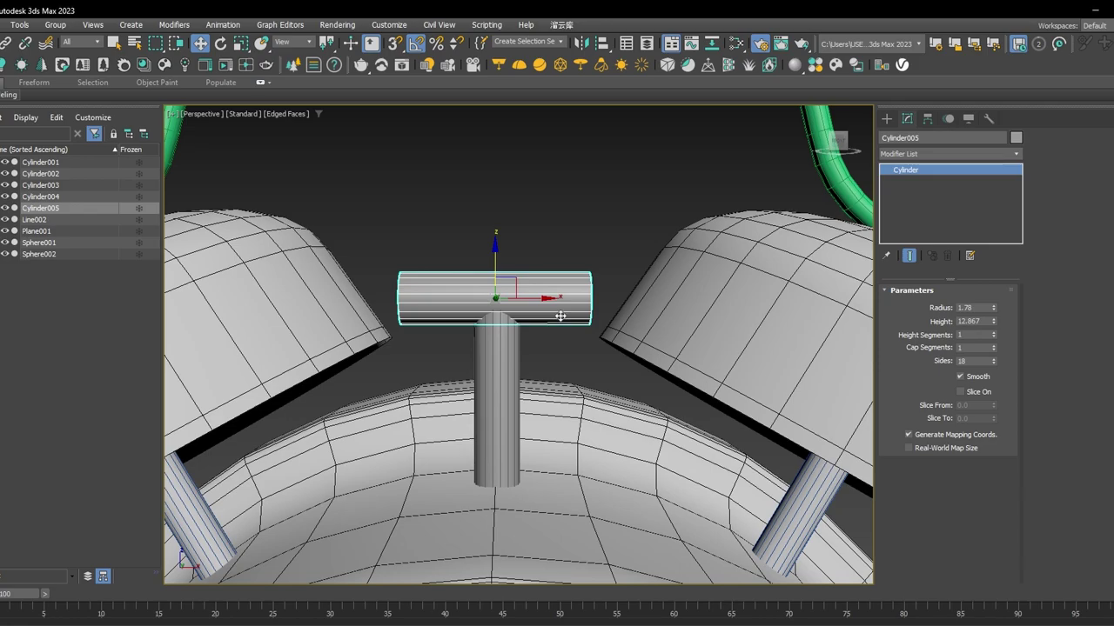
Delete the horizontal cylinder above the upright post and choose an OilTank from the extended primitives as its replacement.
{"action": "mouse_move", "coordinate": [468, 309]}
{"action": "middle_mouse_down"}
{"action": "mouse_move", "coordinate": [510, 304]}
{"action": "mouse_move", "coordinate": [450, 303]}
{"action": "middle_mouse_up"}
{"action": "key", "text": "Delete"}
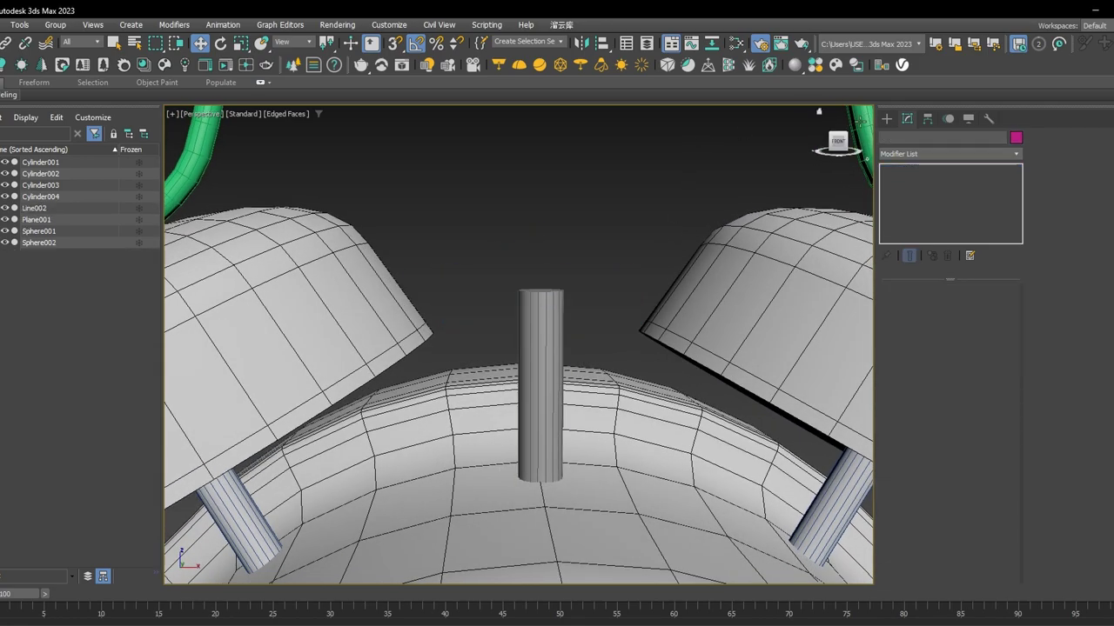
{"action": "left_click", "coordinate": [889, 119]}
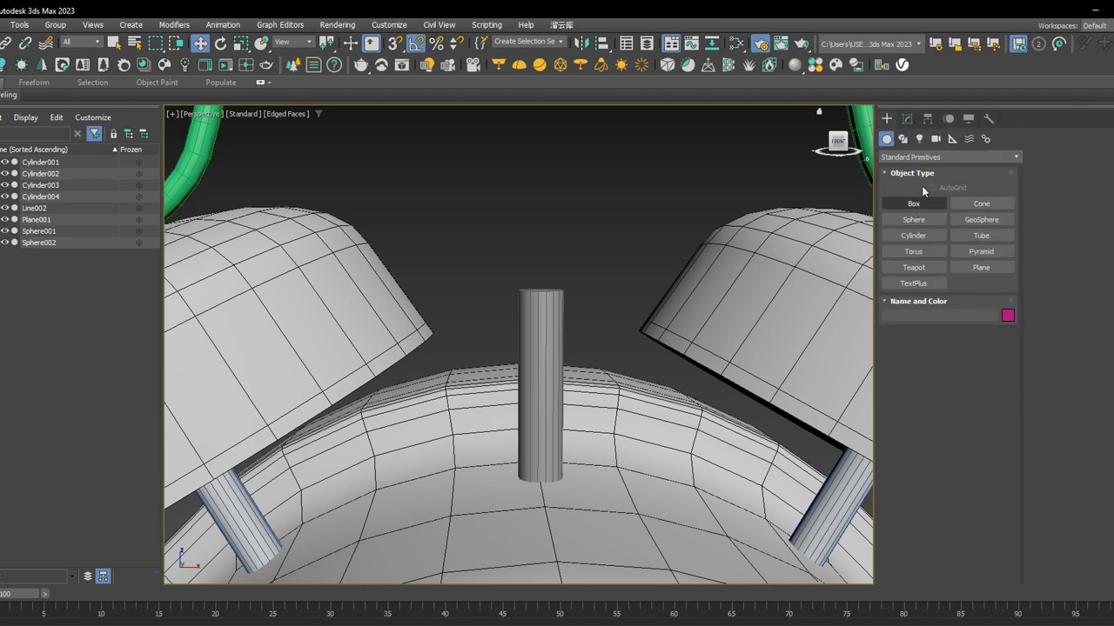
{"action": "left_click", "coordinate": [912, 155]}
{"action": "left_click", "coordinate": [920, 170]}
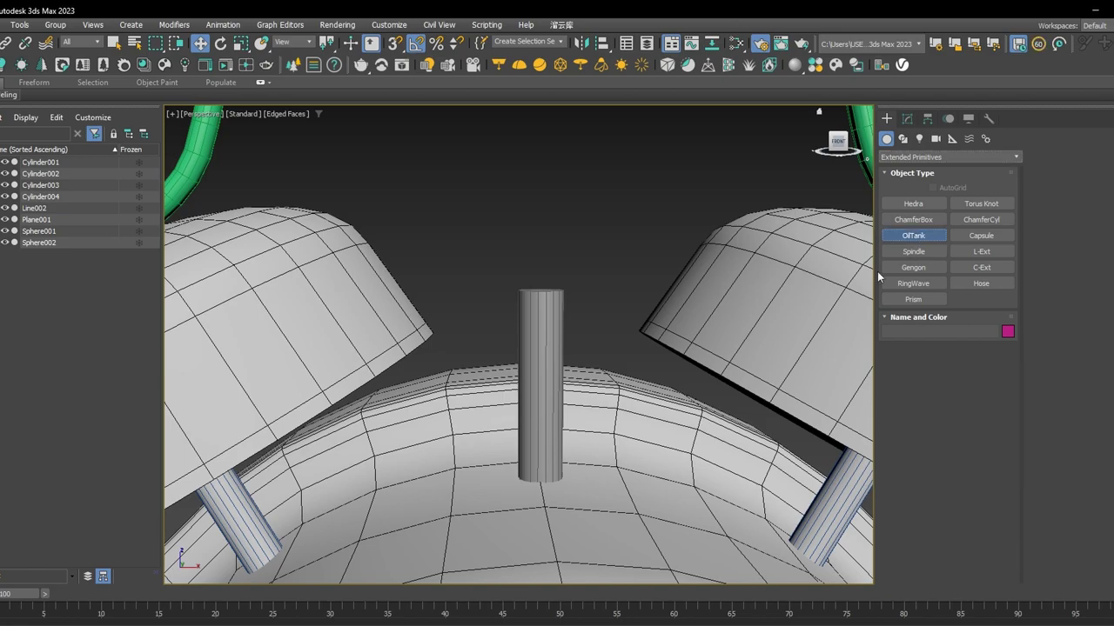
{"action": "middle_click_drag", "start_coordinate": [625, 330], "coordinate": [650, 323]}
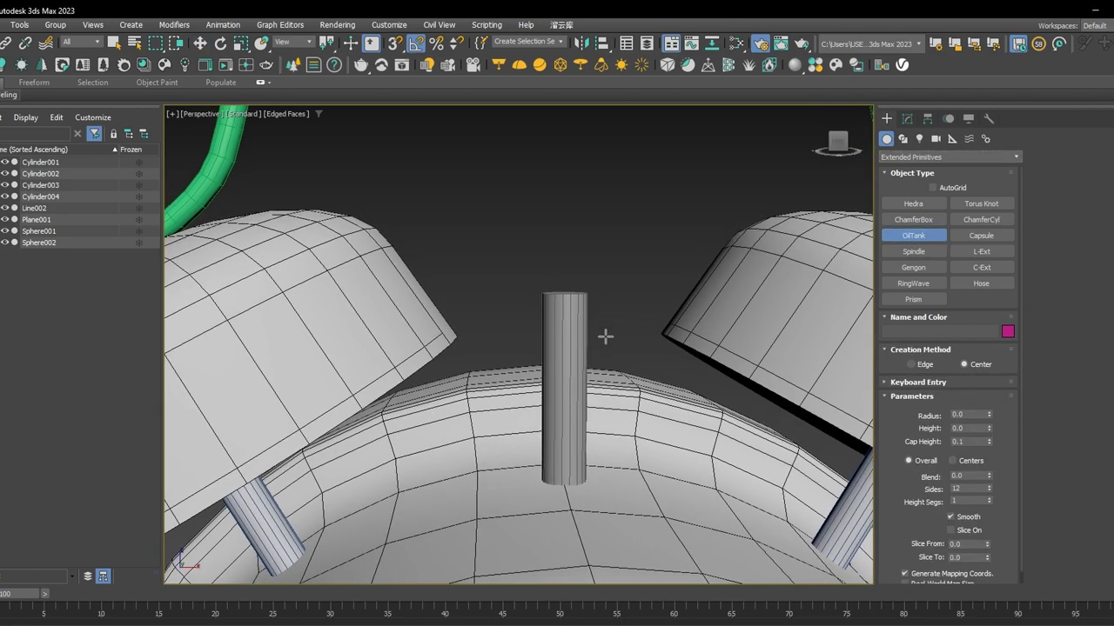
Create an OilTank between the bells in the top view, about 3.87 in radius and 26.1 high.
{"action": "key", "text": "t"}
{"action": "scroll", "coordinate": [609, 322], "scroll_direction": "up", "scroll_amount": 6}
{"action": "scroll", "coordinate": [684, 325], "scroll_direction": "up", "scroll_amount": 2}
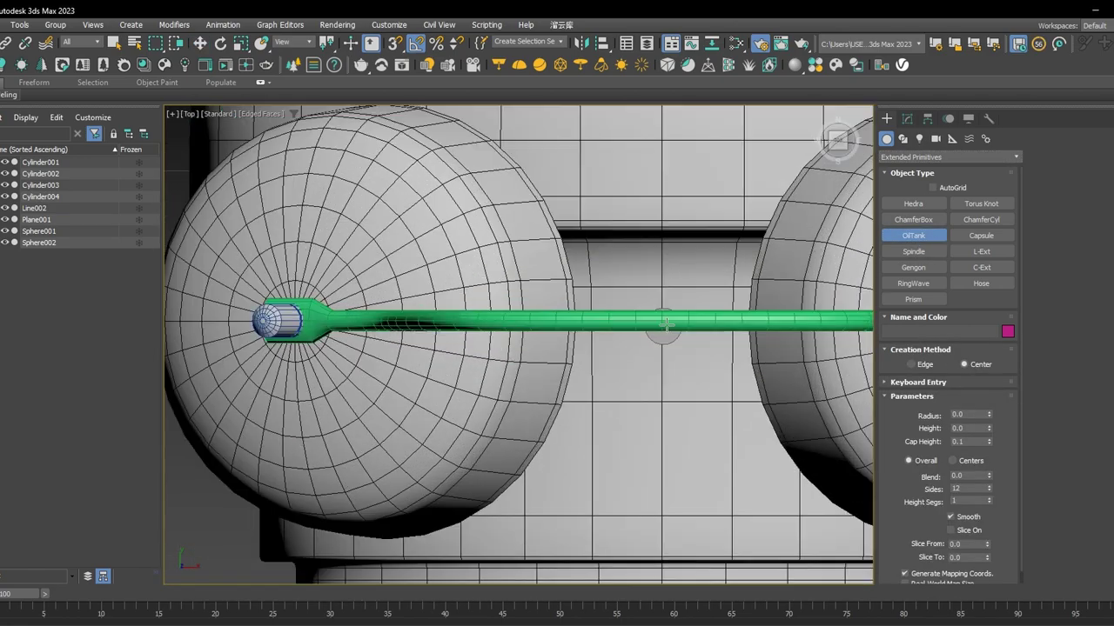
{"action": "left_click_drag", "start_coordinate": [662, 325], "coordinate": [664, 300]}
{"action": "right_click", "coordinate": [674, 195]}
{"action": "scroll", "coordinate": [674, 274], "scroll_direction": "down", "scroll_amount": 4}
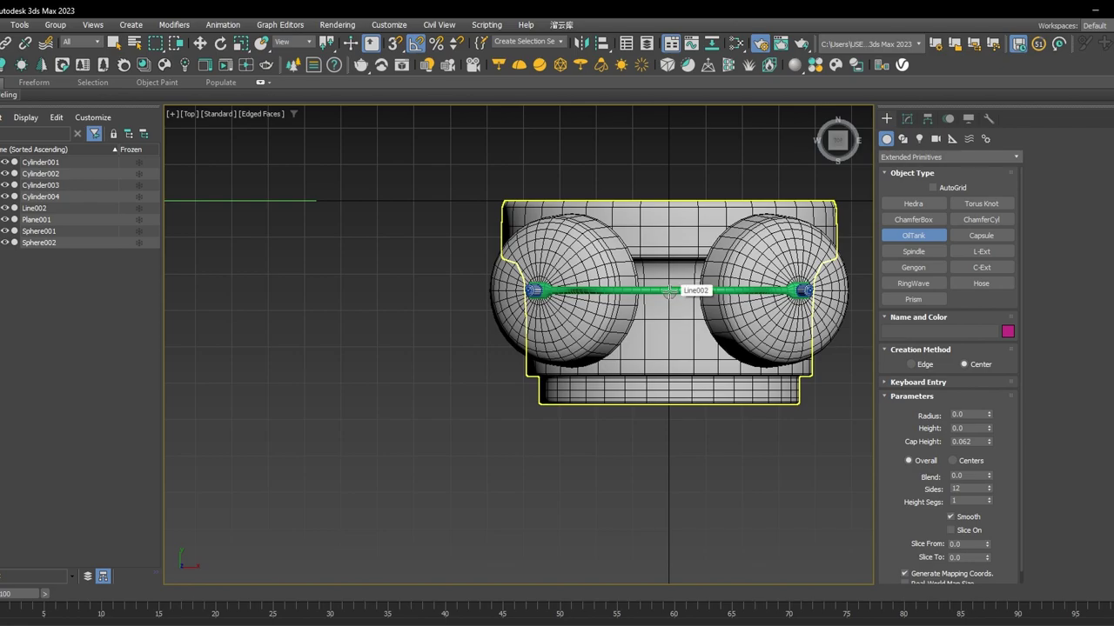
{"action": "left_click_drag", "start_coordinate": [669, 292], "coordinate": [669, 293]}
{"action": "left_click", "coordinate": [678, 190]}
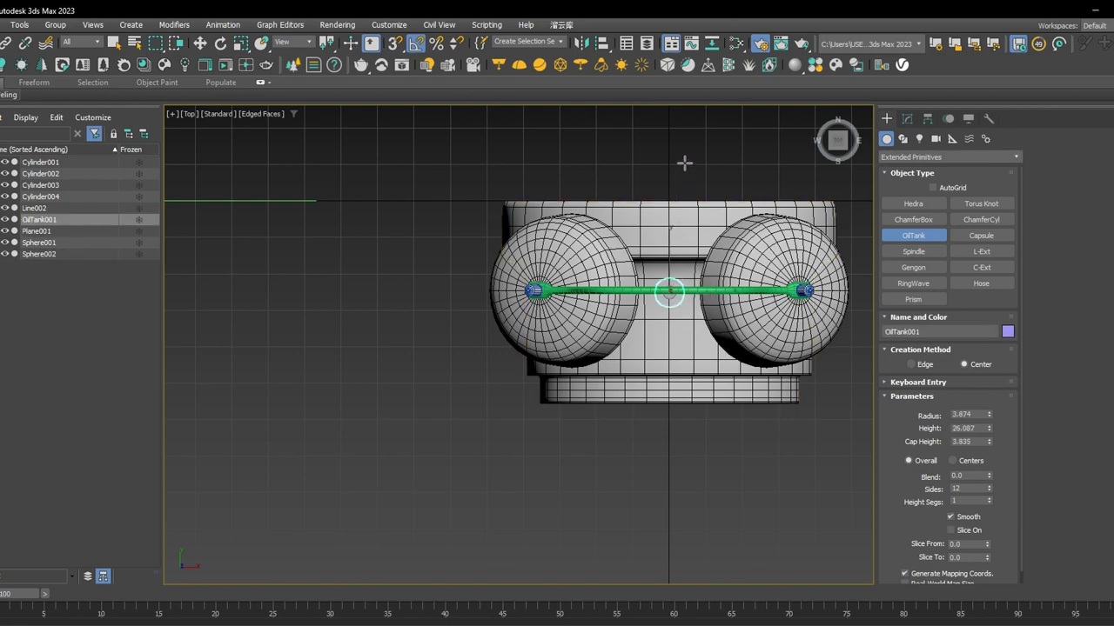
{"action": "right_click", "coordinate": [684, 163]}
Try raising the OilTank from the grid to the upright post between the bells, and delete it.
{"action": "middle_click_drag", "start_coordinate": [685, 366], "coordinate": [656, 415], "text": "alt"}
{"action": "scroll", "coordinate": [654, 363], "scroll_direction": "down", "scroll_amount": 4}
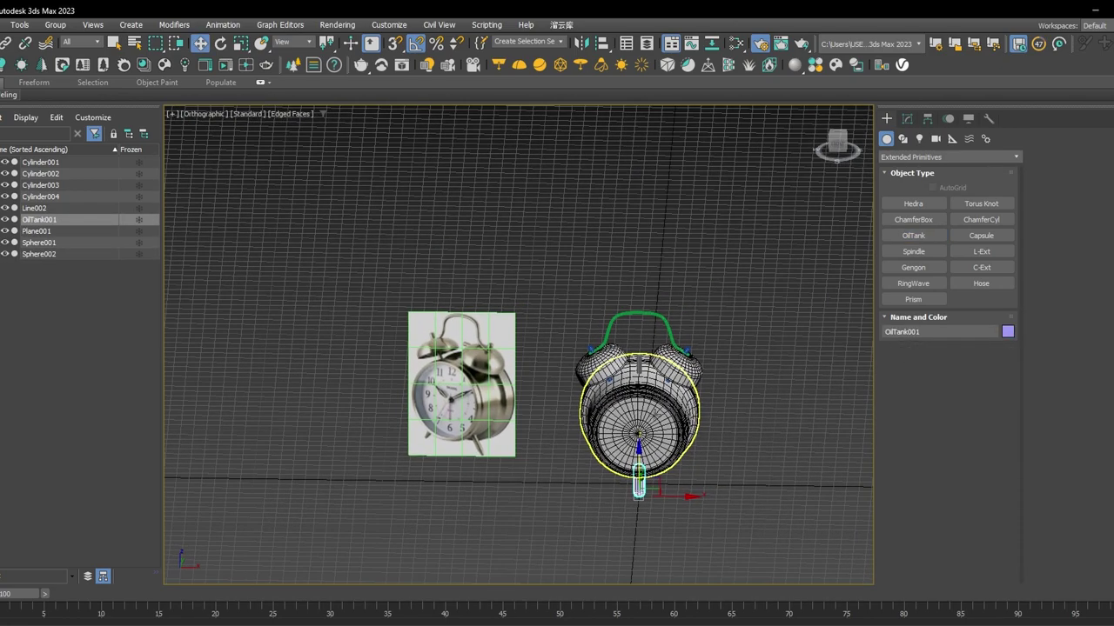
{"action": "key", "text": "p"}
{"action": "key", "text": "z"}
{"action": "scroll", "coordinate": [641, 296], "scroll_direction": "down", "scroll_amount": 10}
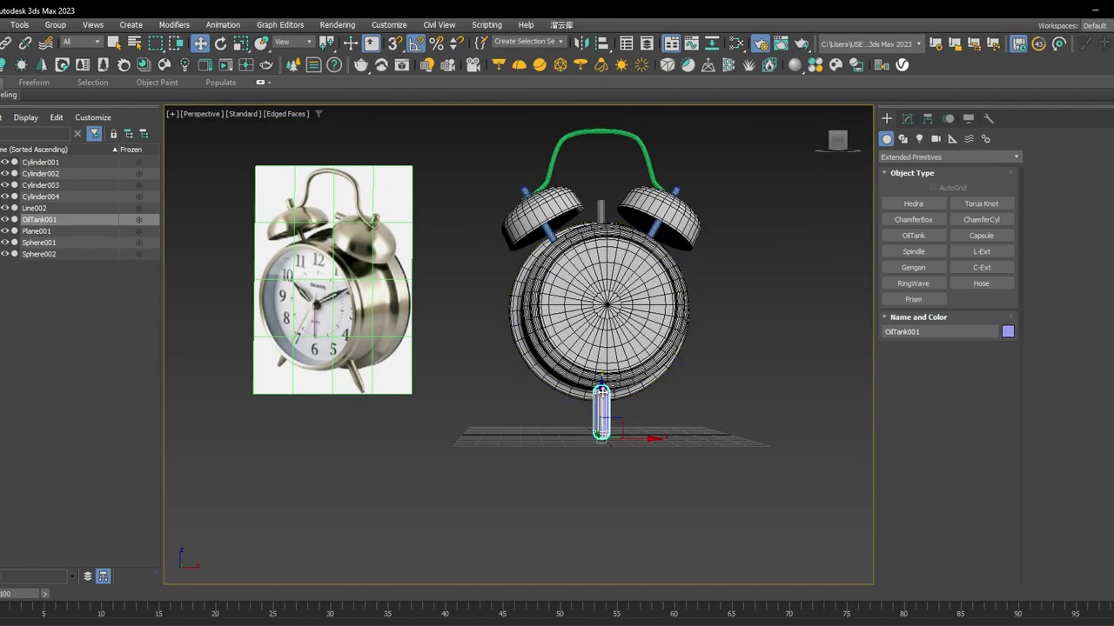
{"action": "left_click_drag", "start_coordinate": [601, 391], "coordinate": [601, 177]}
{"action": "key", "text": "z"}
{"action": "scroll", "coordinate": [661, 332], "scroll_direction": "down", "scroll_amount": 2}
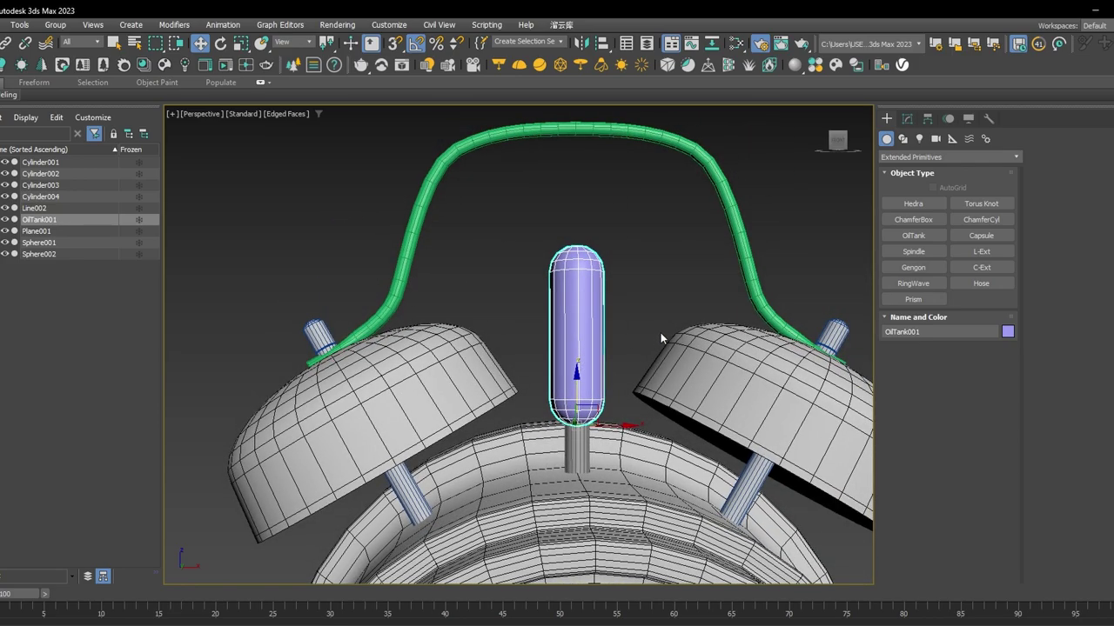
{"action": "scroll", "coordinate": [663, 366], "scroll_direction": "down", "scroll_amount": 6}
{"action": "key", "text": "Delete"}
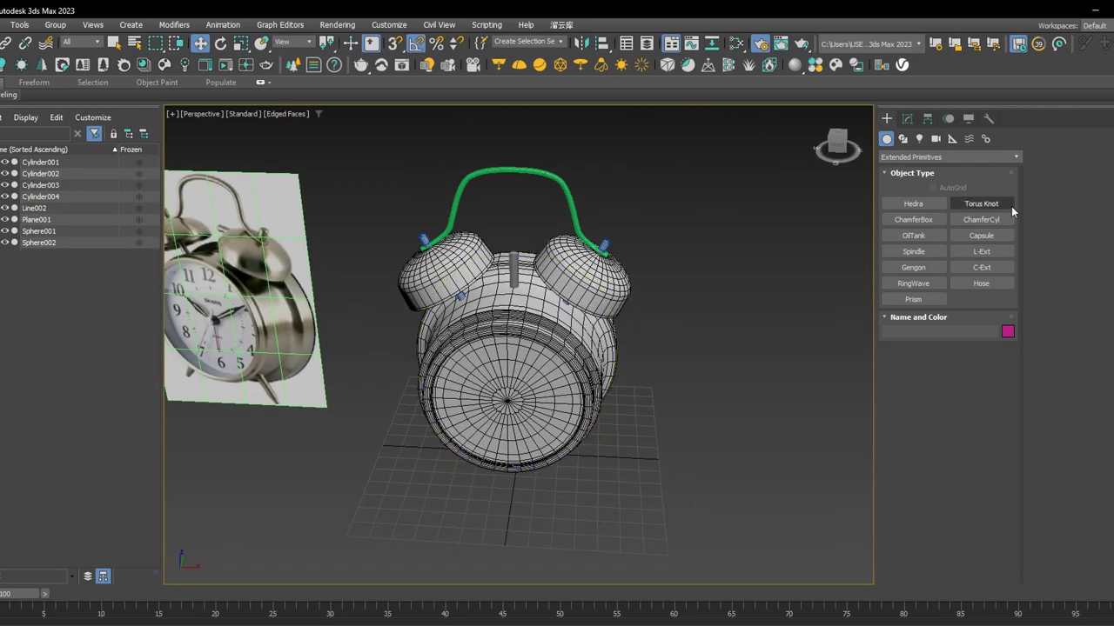
Draw an OilTank on the grid in front of the clock, about 4.2 in radius, 20.5 high, with a 4.16 cap height.
{"action": "left_click", "coordinate": [913, 235]}
{"action": "scroll", "coordinate": [539, 468], "scroll_direction": "up", "scroll_amount": 5}
{"action": "scroll", "coordinate": [550, 397], "scroll_direction": "down", "scroll_amount": 2}
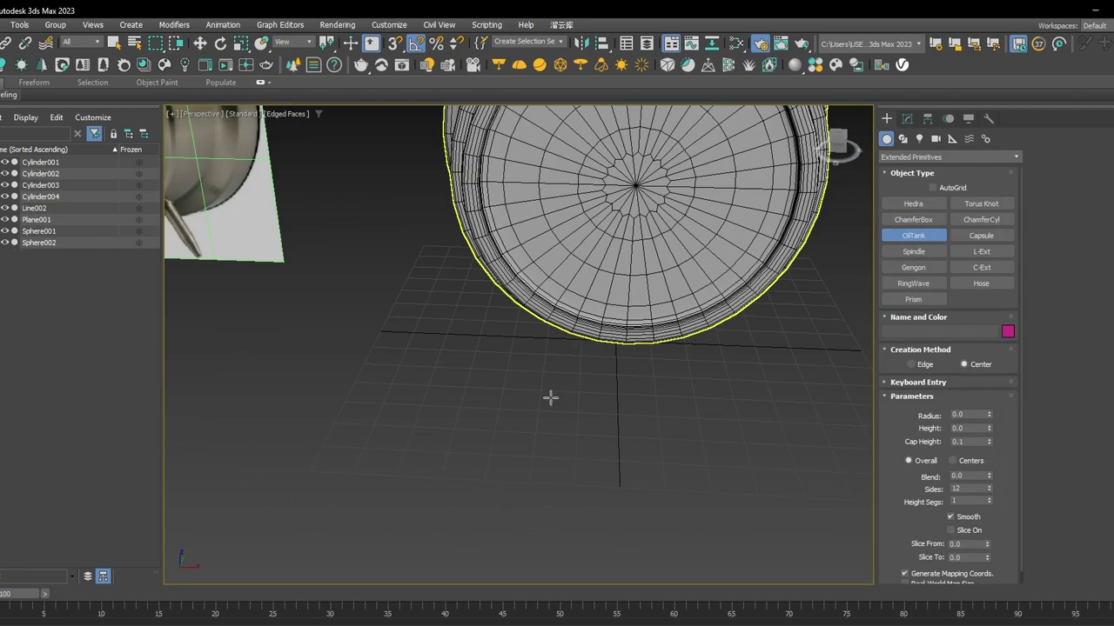
{"action": "left_click_drag", "start_coordinate": [456, 427], "coordinate": [475, 429]}
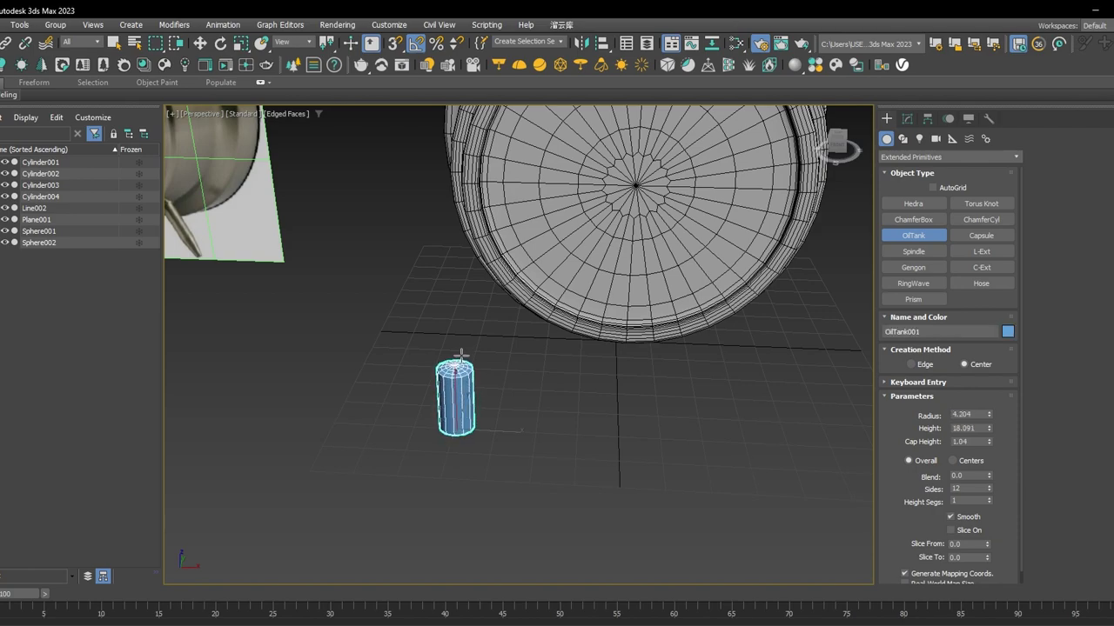
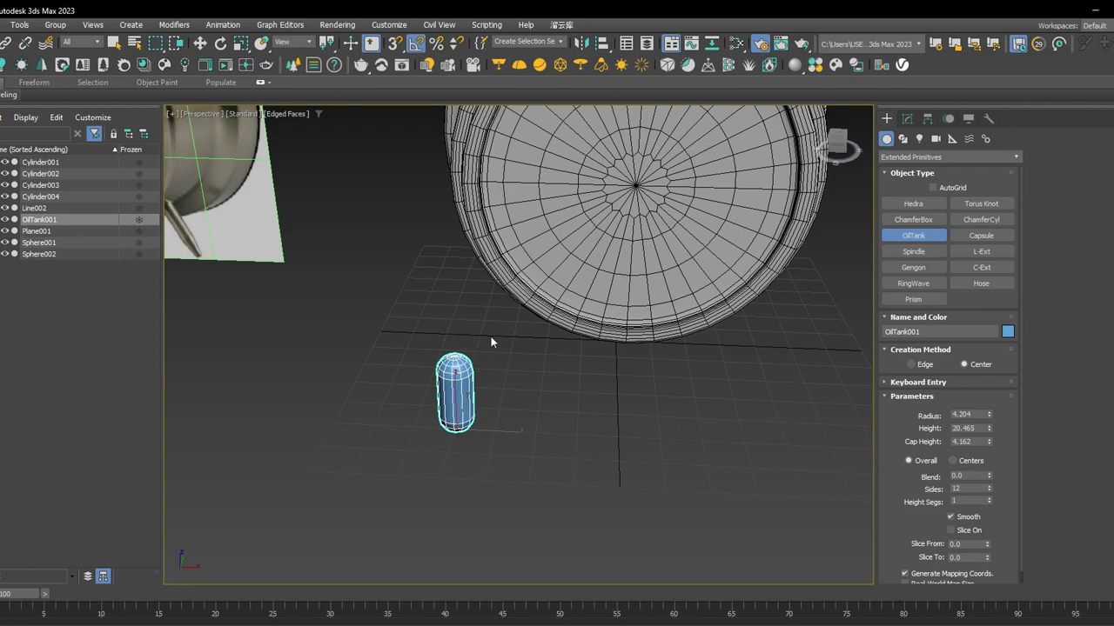
{"action": "right_click", "coordinate": [490, 335]}
Centre the OilTank's pivot on the object and move the tank up between the two bells.
{"action": "scroll", "coordinate": [490, 334], "scroll_direction": "down", "scroll_amount": 4}
{"action": "middle_click_drag", "start_coordinate": [493, 344], "coordinate": [527, 370], "text": "alt"}
{"action": "scroll", "coordinate": [487, 450], "scroll_direction": "up", "scroll_amount": 4}
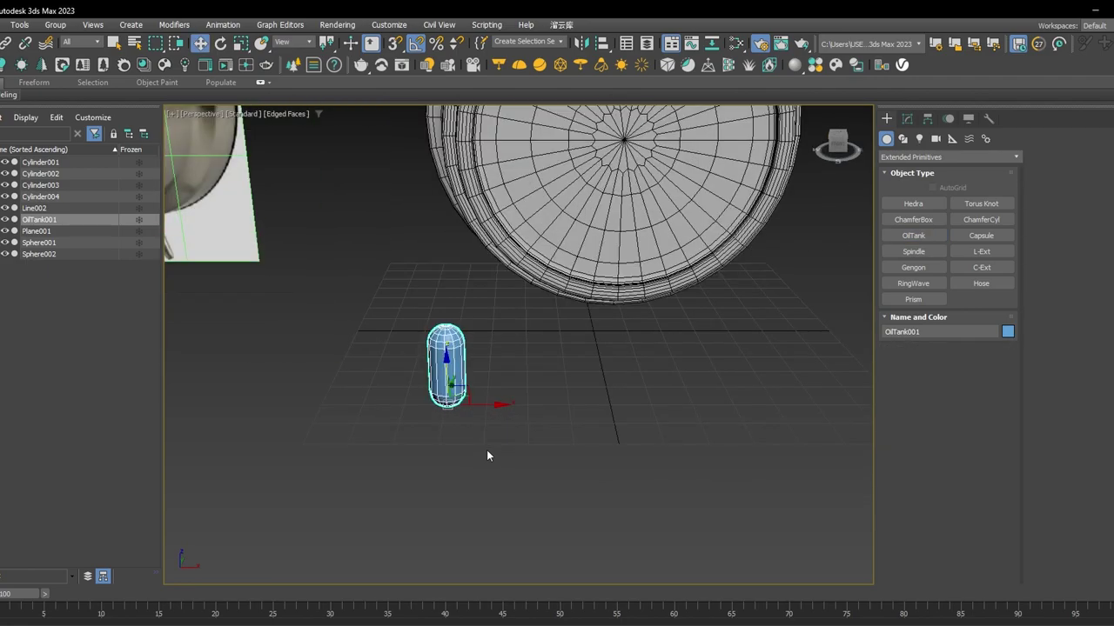
{"action": "scroll", "coordinate": [487, 450], "scroll_direction": "up", "scroll_amount": 3}
{"action": "middle_click_drag", "start_coordinate": [479, 331], "coordinate": [507, 377], "text": "alt"}
{"action": "scroll", "coordinate": [497, 308], "scroll_direction": "down", "scroll_amount": 4}
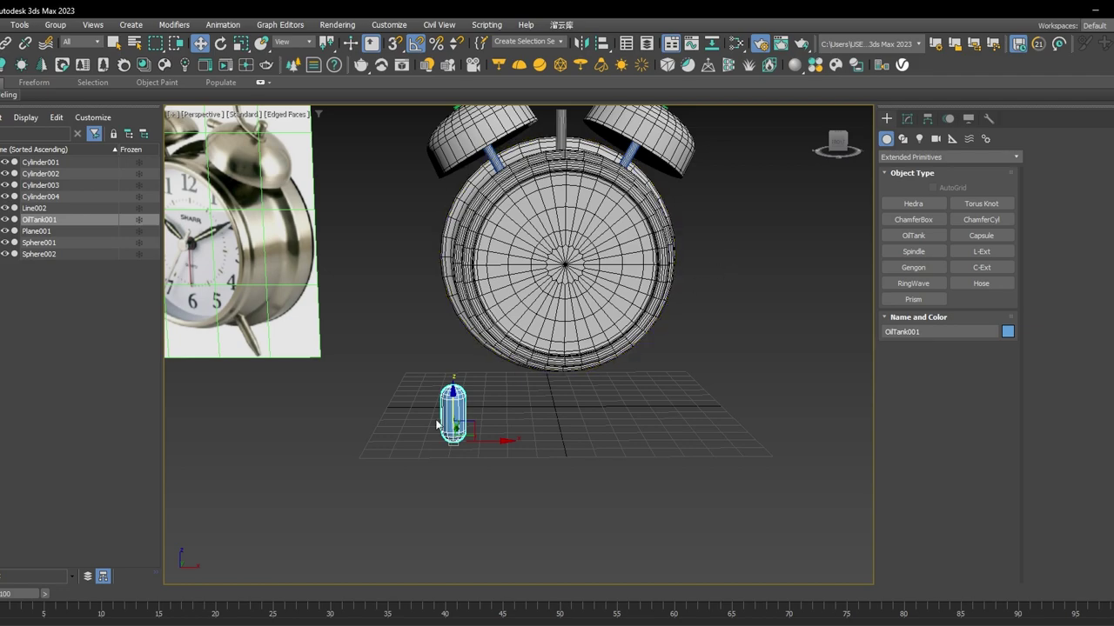
{"action": "left_click", "coordinate": [927, 120]}
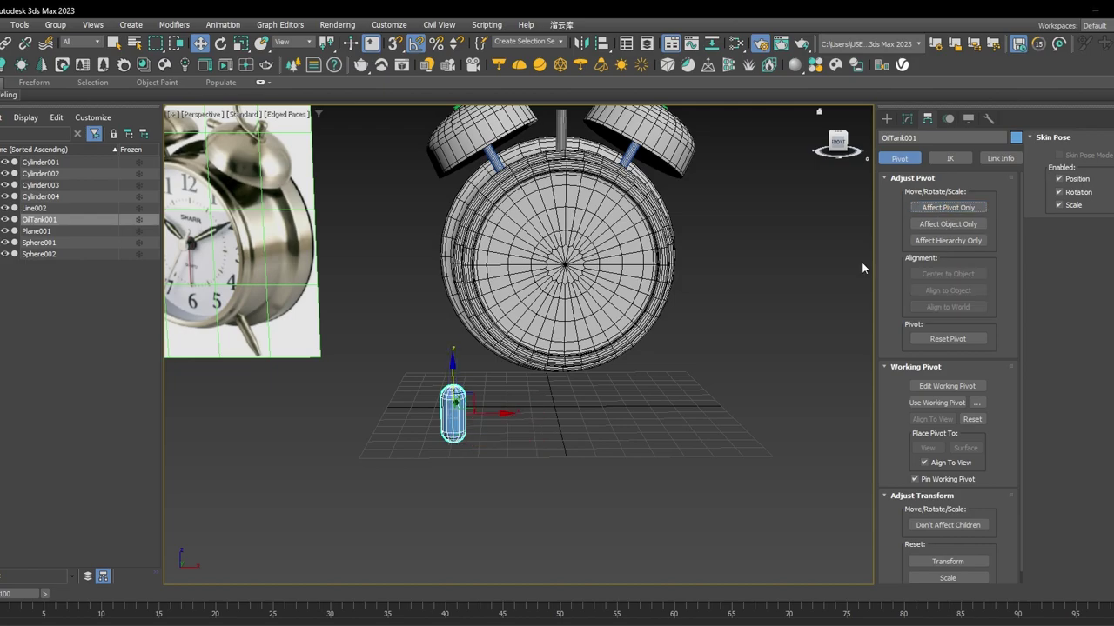
{"action": "scroll", "coordinate": [636, 300], "scroll_direction": "down", "scroll_amount": 3}
{"action": "middle_click_drag", "start_coordinate": [572, 352], "coordinate": [524, 461]}
{"action": "left_click_drag", "start_coordinate": [494, 468], "coordinate": [572, 261]}
{"action": "scroll", "coordinate": [574, 259], "scroll_direction": "up", "scroll_amount": 5}
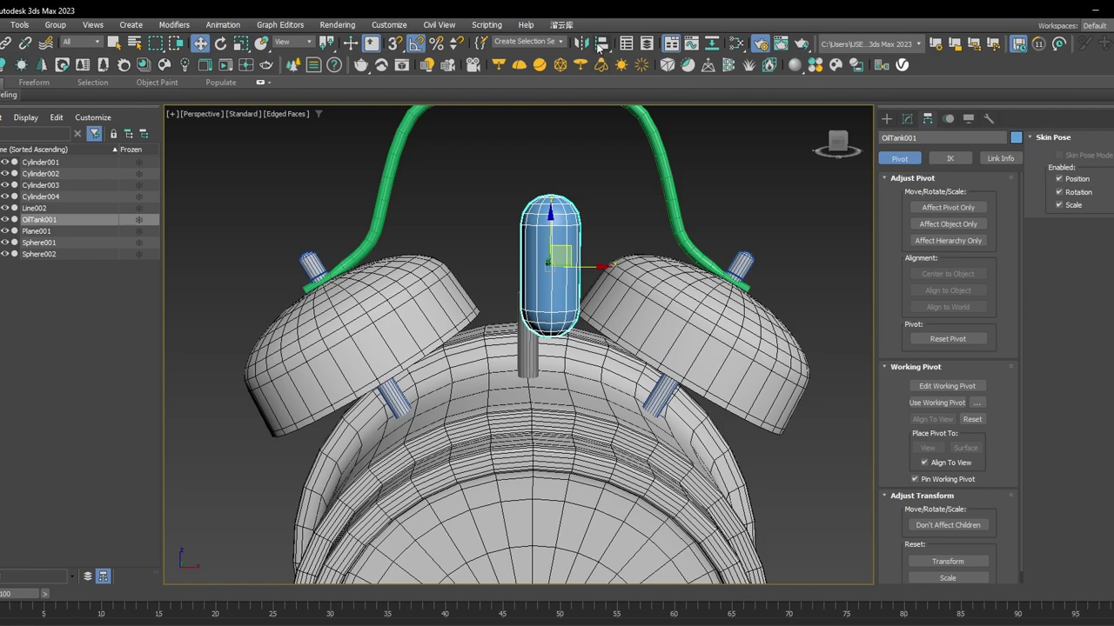
Align the OilTank to the upright post on X, Y and Z by pivot points, and raise it over the post's top.
{"action": "left_click", "coordinate": [601, 45]}
{"action": "middle_click_drag", "start_coordinate": [556, 330], "coordinate": [496, 321], "text": "alt"}
{"action": "left_click", "coordinate": [481, 325]}
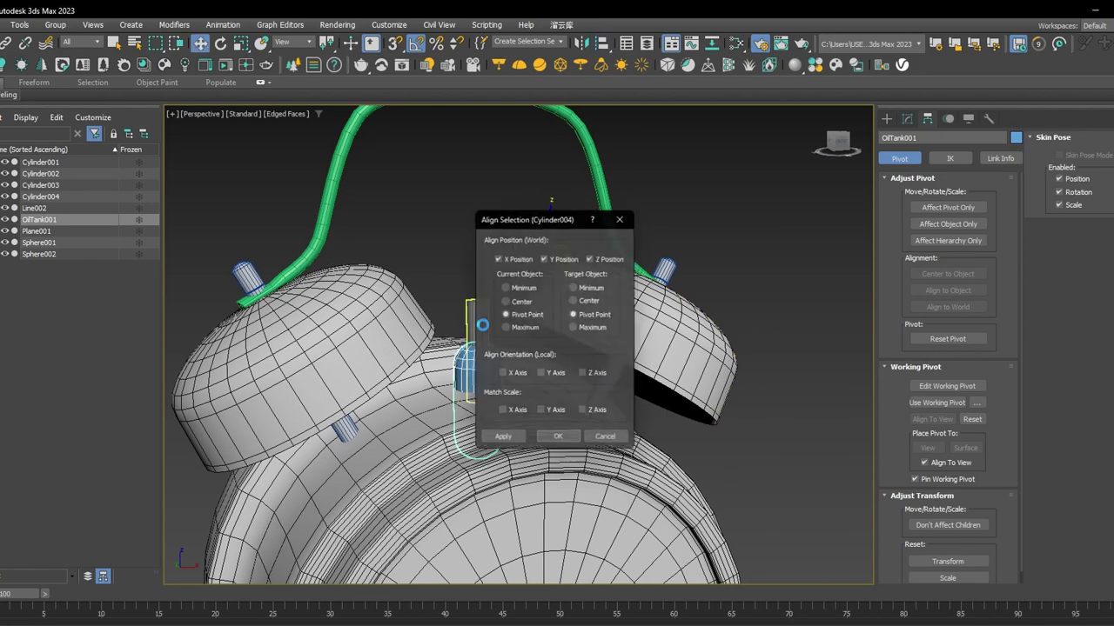
{"action": "left_click_drag", "start_coordinate": [539, 215], "coordinate": [664, 173]}
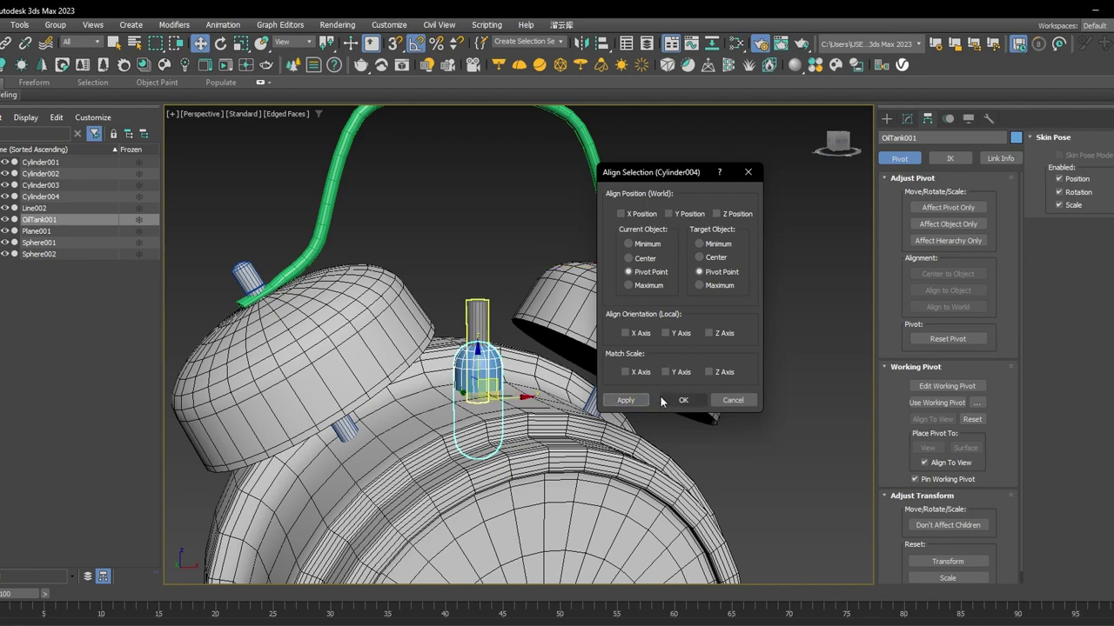
{"action": "left_click", "coordinate": [683, 399]}
{"action": "middle_click_drag", "start_coordinate": [609, 391], "coordinate": [466, 374], "text": "alt"}
{"action": "left_click_drag", "start_coordinate": [467, 374], "coordinate": [466, 271]}
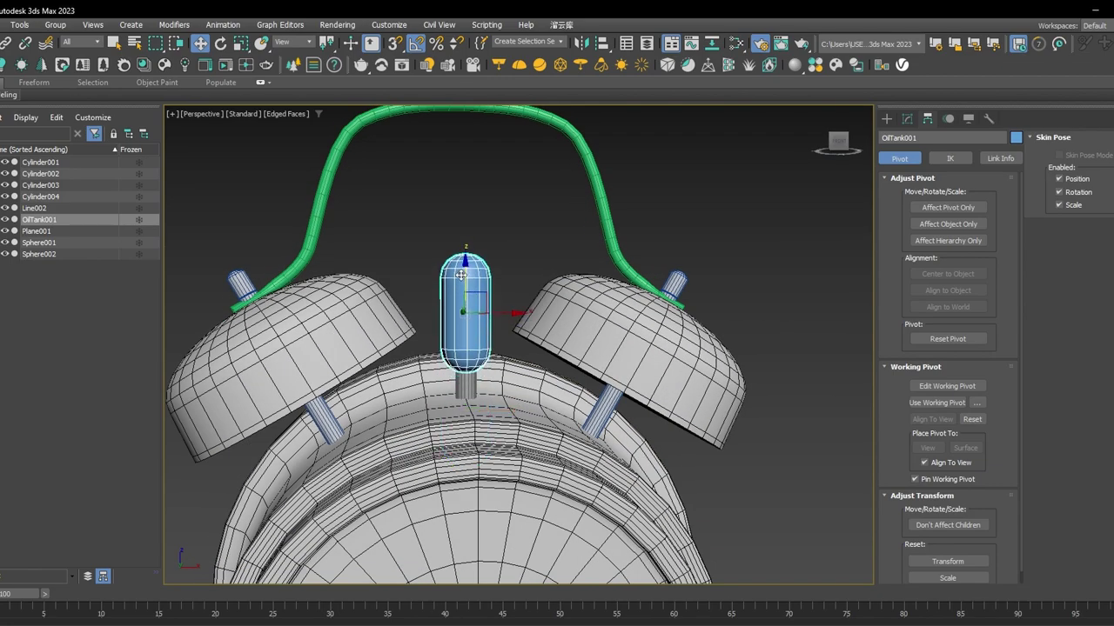
Rotate the OilTank to lie horizontally between the bells and raise it slightly to rest on the post.
{"action": "key", "text": "e"}
{"action": "left_click", "coordinate": [416, 43]}
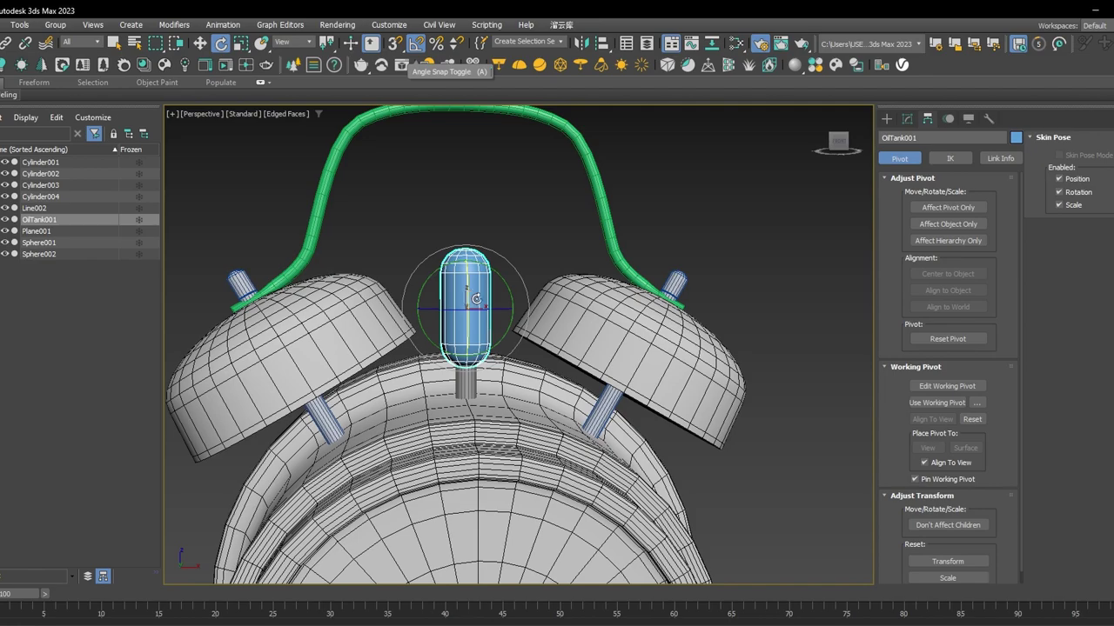
{"action": "left_click_drag", "start_coordinate": [500, 279], "coordinate": [461, 313]}
{"action": "key", "text": "r"}
{"action": "key", "text": "w"}
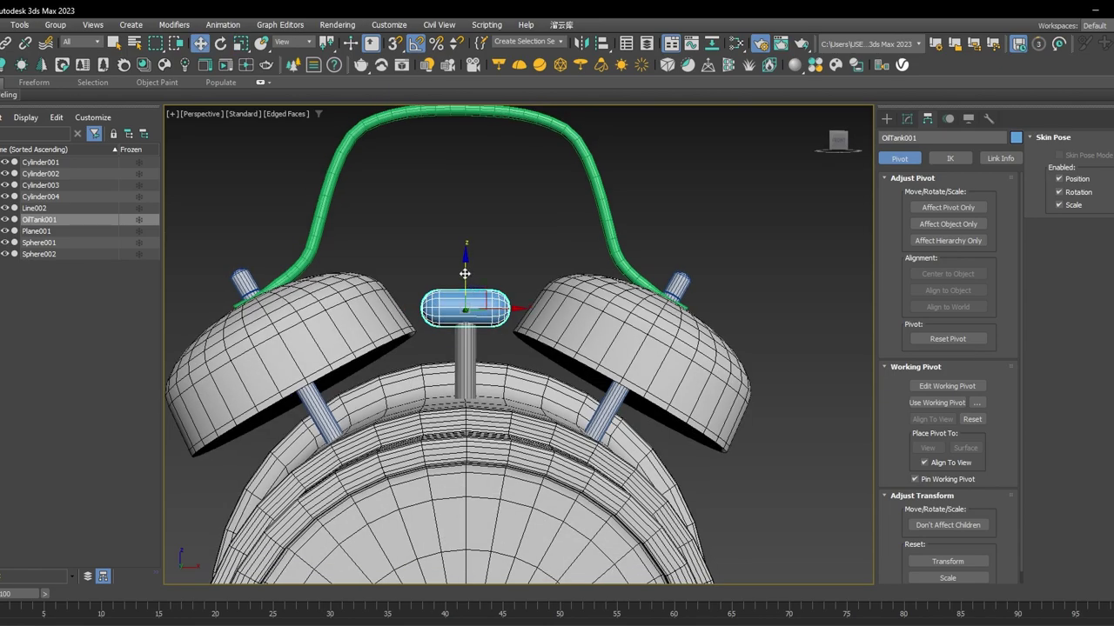
{"action": "left_click_drag", "start_coordinate": [464, 273], "coordinate": [467, 268]}
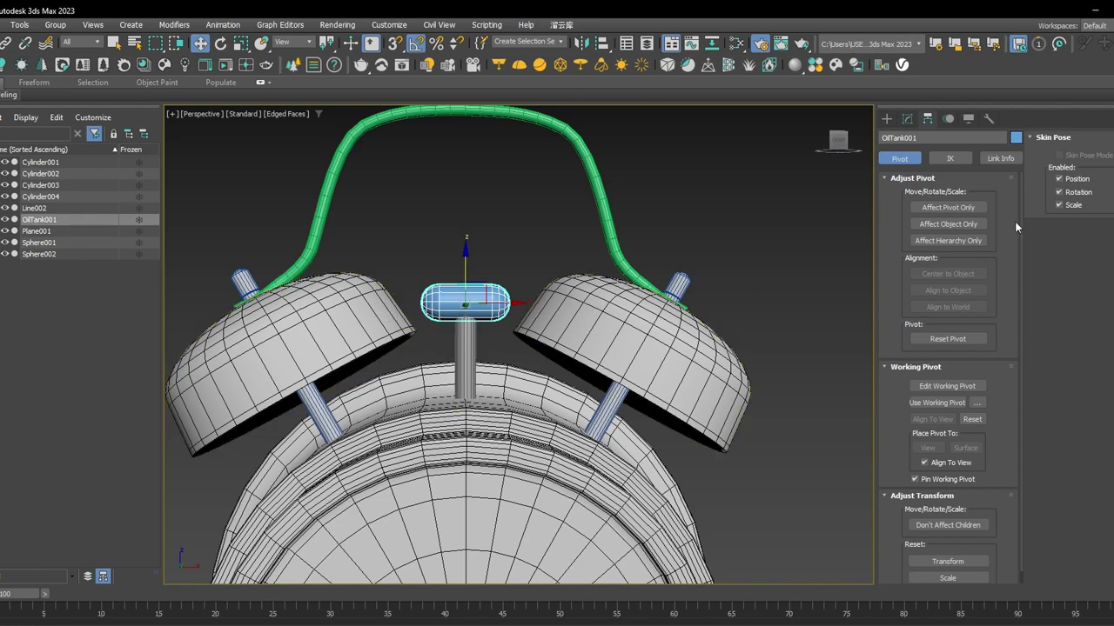
Slim the horizontal OilTank to a radius of about 3.39.
{"action": "left_click", "coordinate": [909, 120]}
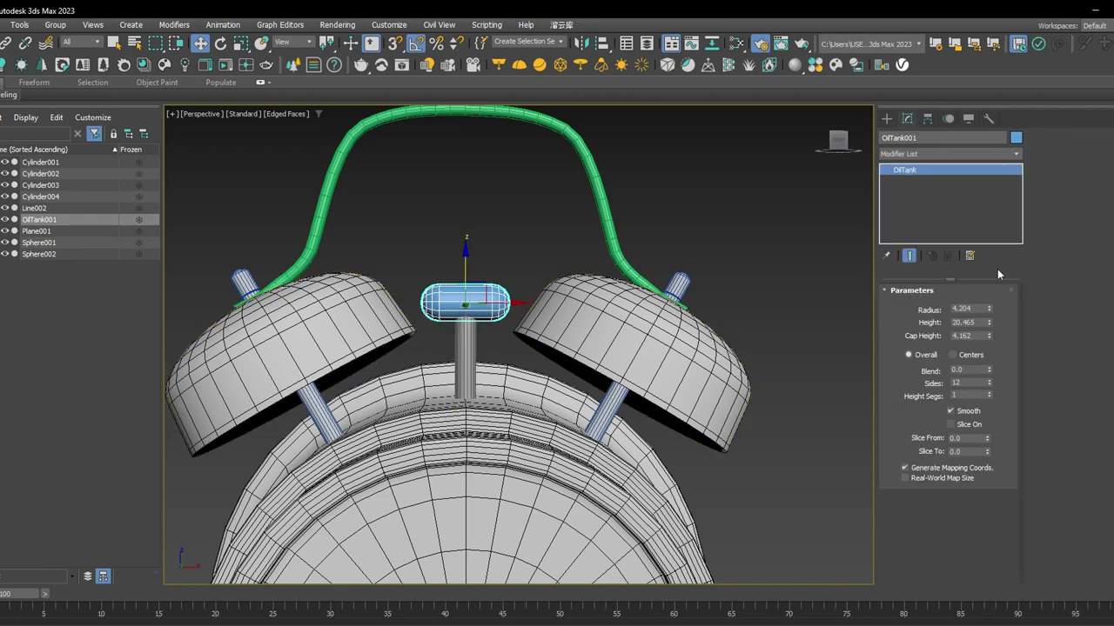
{"action": "left_click_drag", "start_coordinate": [989, 310], "coordinate": [984, 328]}
{"action": "scroll", "coordinate": [477, 253], "scroll_direction": "up", "scroll_amount": 10}
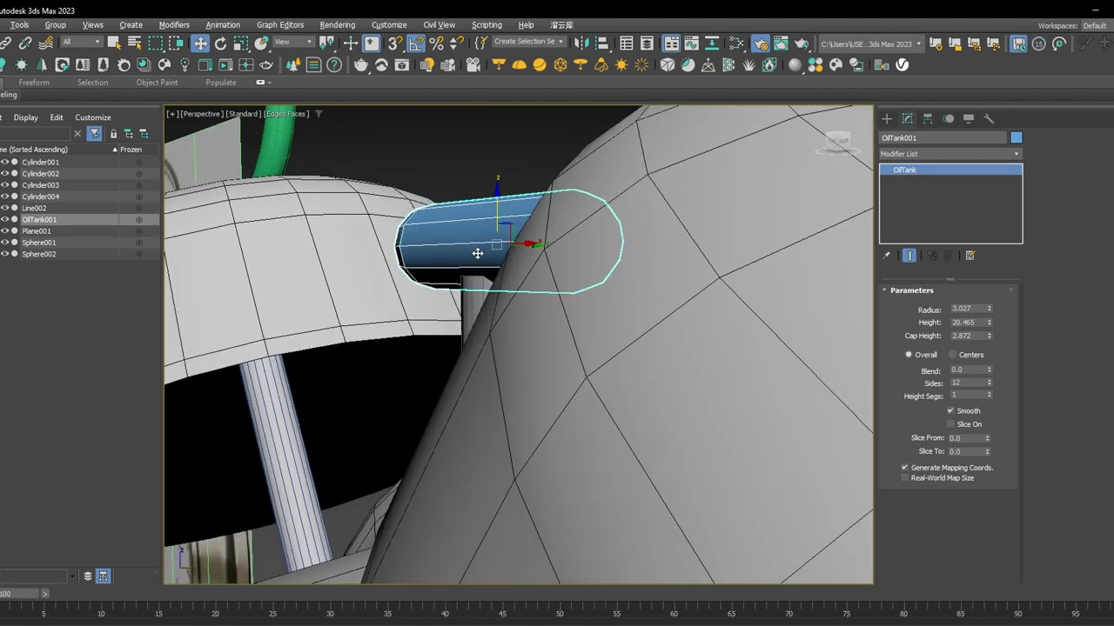
{"action": "middle_click_drag", "start_coordinate": [477, 253], "coordinate": [688, 313], "text": "alt"}
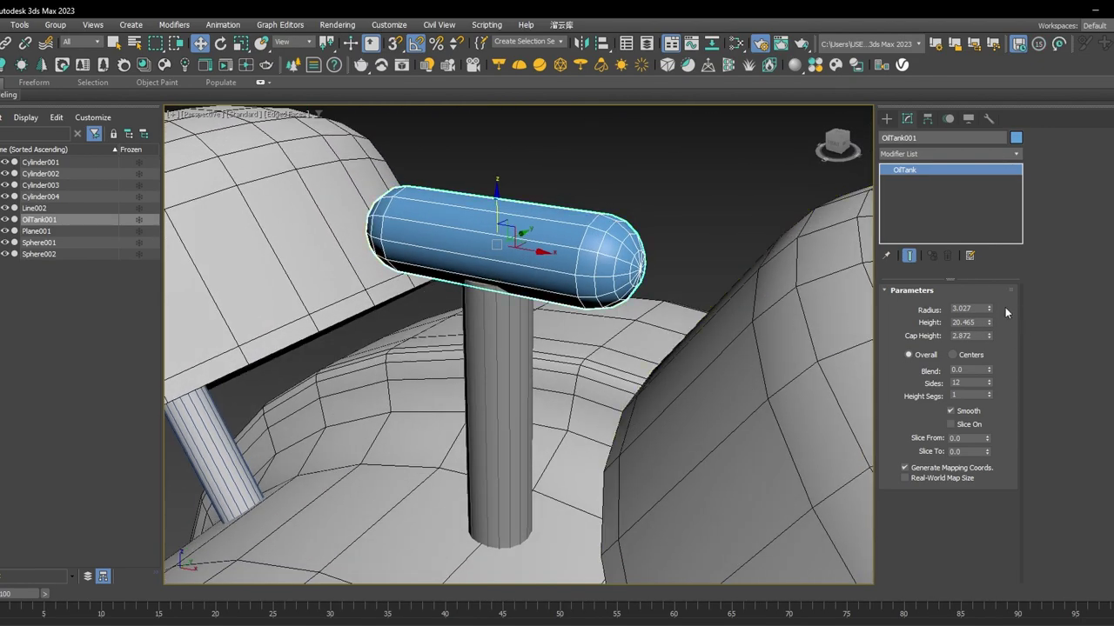
{"action": "left_click_drag", "start_coordinate": [989, 310], "coordinate": [989, 296]}
{"action": "scroll", "coordinate": [496, 287], "scroll_direction": "down", "scroll_amount": 6}
{"action": "middle_click_drag", "start_coordinate": [469, 289], "coordinate": [507, 285], "text": "alt"}
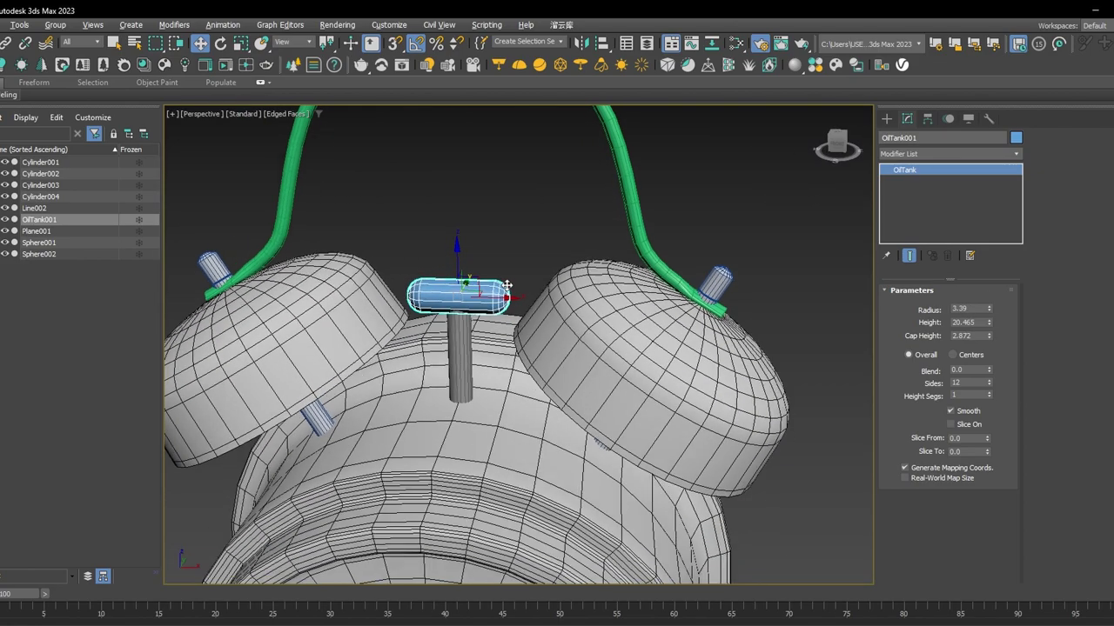
Try two height segments on the OilTank and return the value to 1.
{"action": "scroll", "coordinate": [507, 285], "scroll_direction": "up", "scroll_amount": 10}
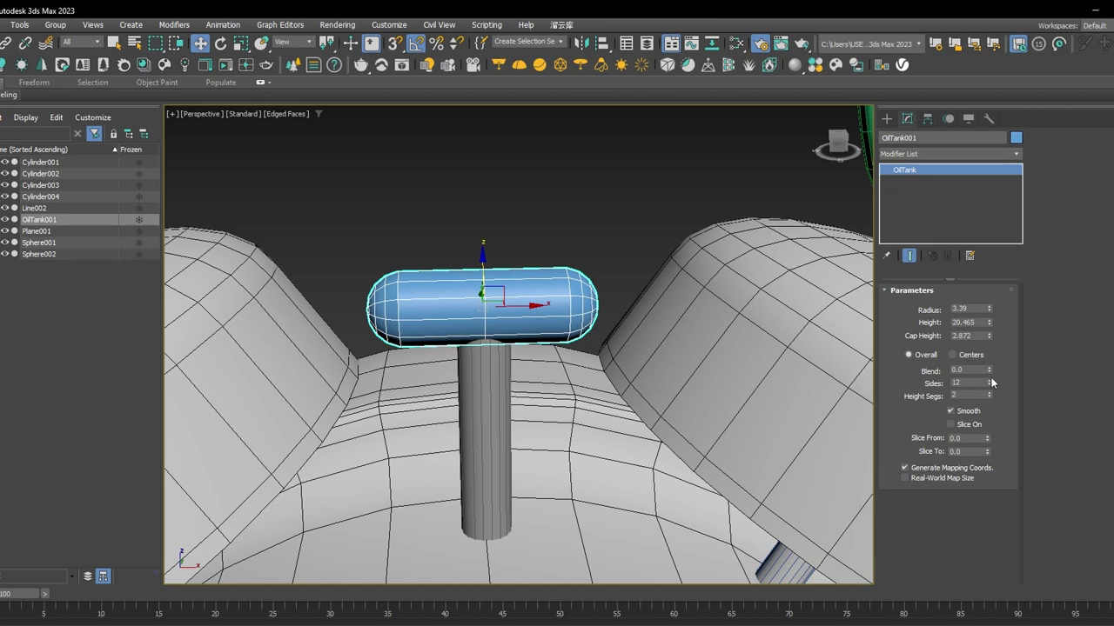
{"action": "left_click", "coordinate": [989, 393]}
{"action": "left_click", "coordinate": [989, 398]}
{"action": "left_click", "coordinate": [989, 398]}
Convert the OilTank to an Editable Poly and connect its lengthwise edges with 2 segments and a pinch of about 71.
{"action": "right_click", "coordinate": [943, 171]}
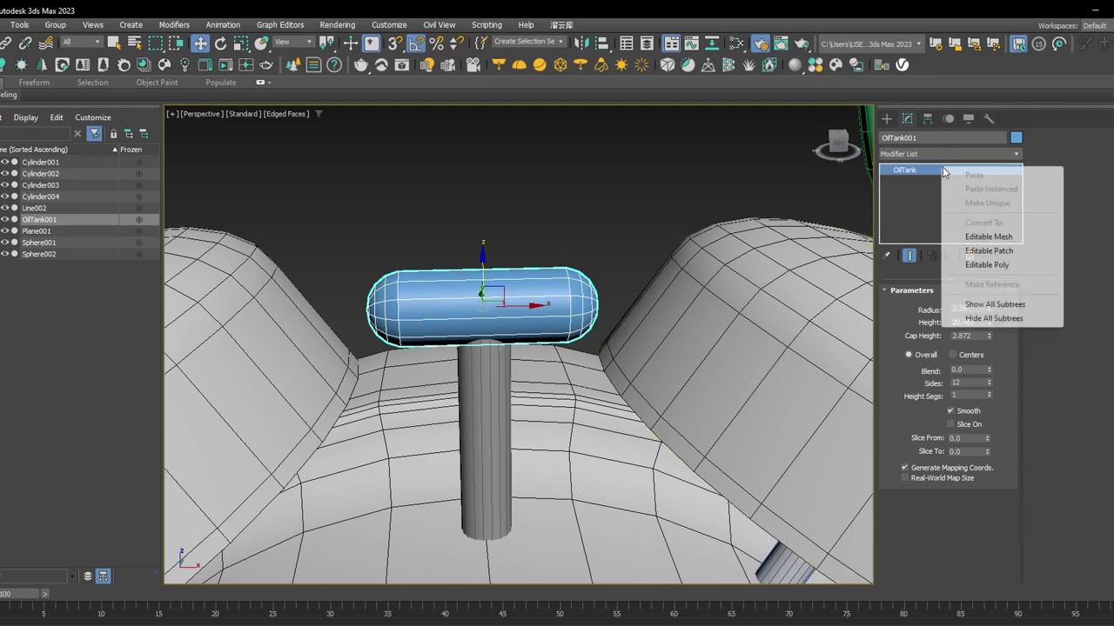
{"action": "left_click", "coordinate": [984, 265]}
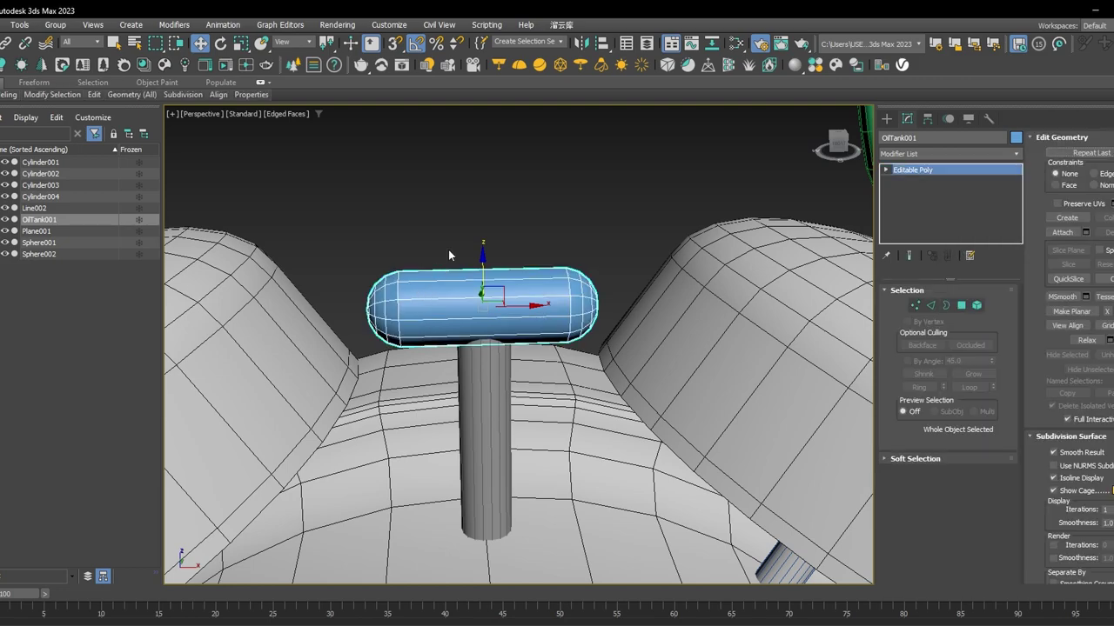
{"action": "middle_click_drag", "start_coordinate": [557, 261], "coordinate": [567, 254]}
{"action": "key", "text": "2"}
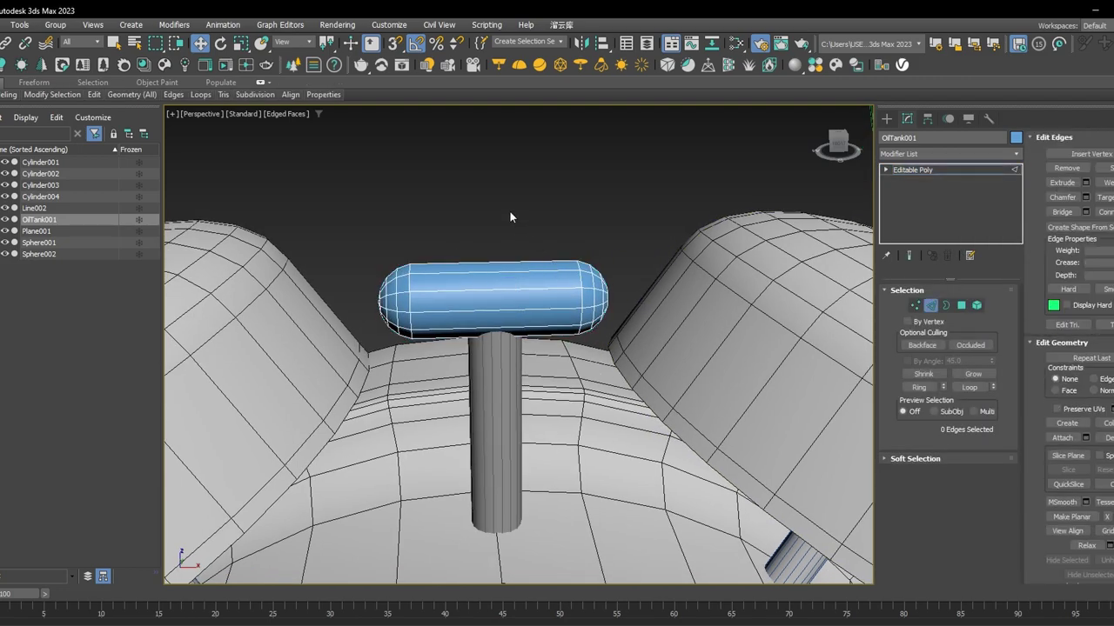
{"action": "left_click", "coordinate": [479, 261]}
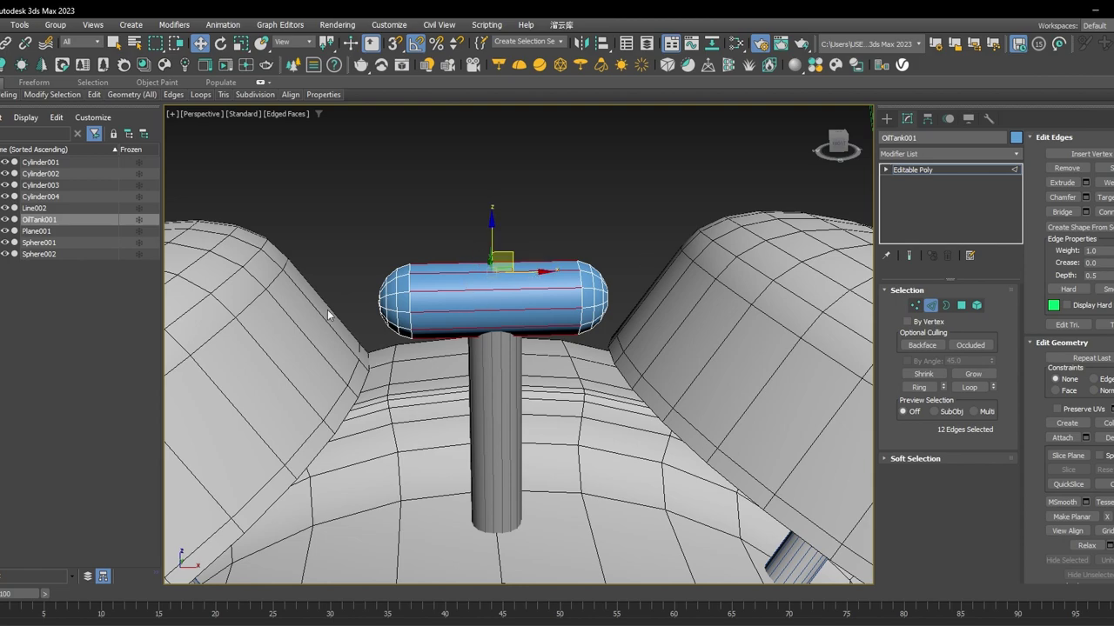
{"action": "key", "text": "ctrl+shift+e"}
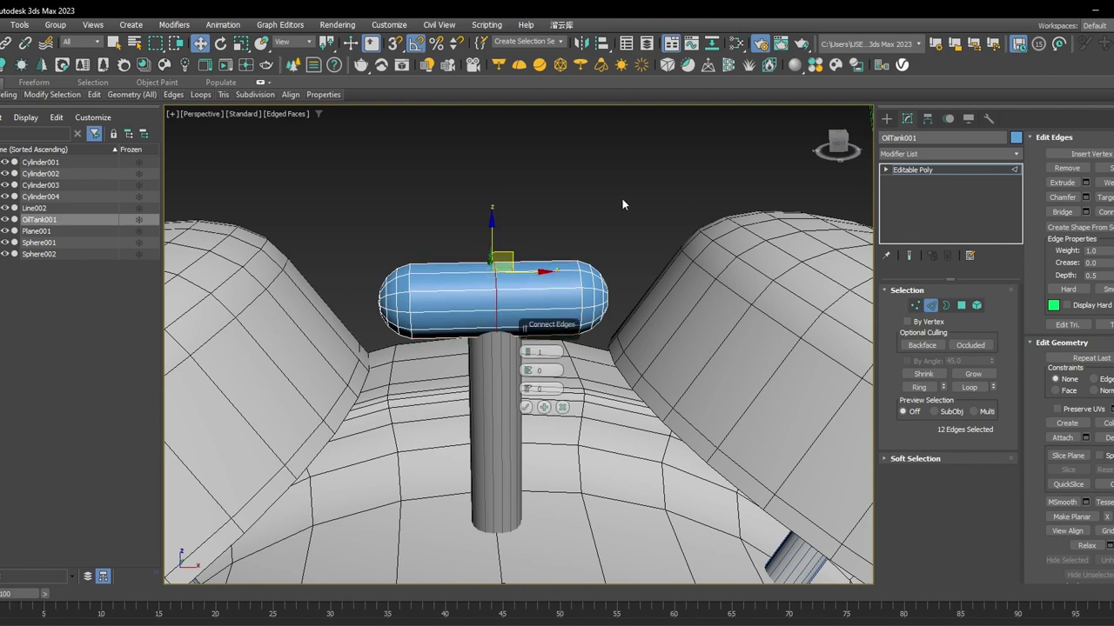
{"action": "left_click_drag", "start_coordinate": [537, 331], "coordinate": [696, 171]}
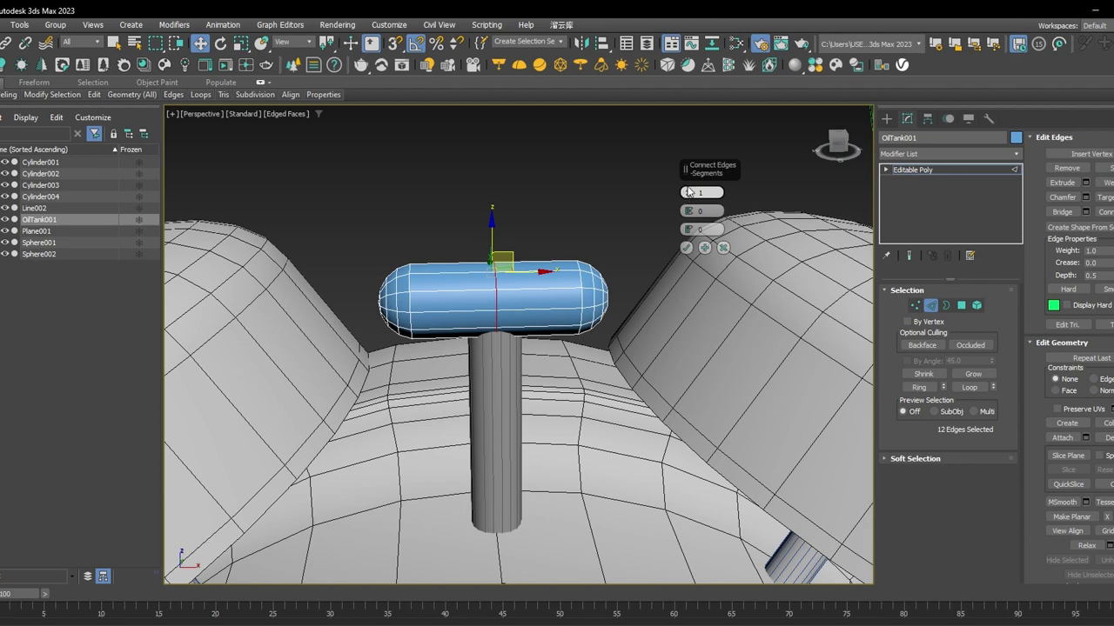
{"action": "left_click", "coordinate": [687, 189]}
{"action": "left_click_drag", "start_coordinate": [691, 212], "coordinate": [700, 31]}
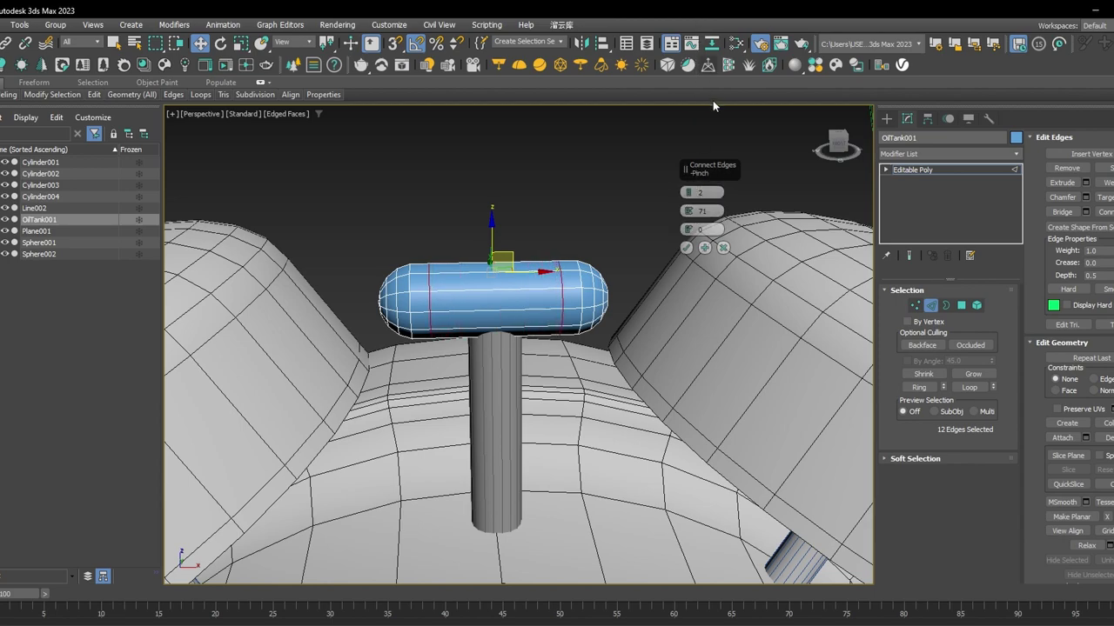
{"action": "left_click", "coordinate": [687, 248]}
Chamfer the two new edge loops on the OilTank by 0.14 with 0 segments.
{"action": "key", "text": "z"}
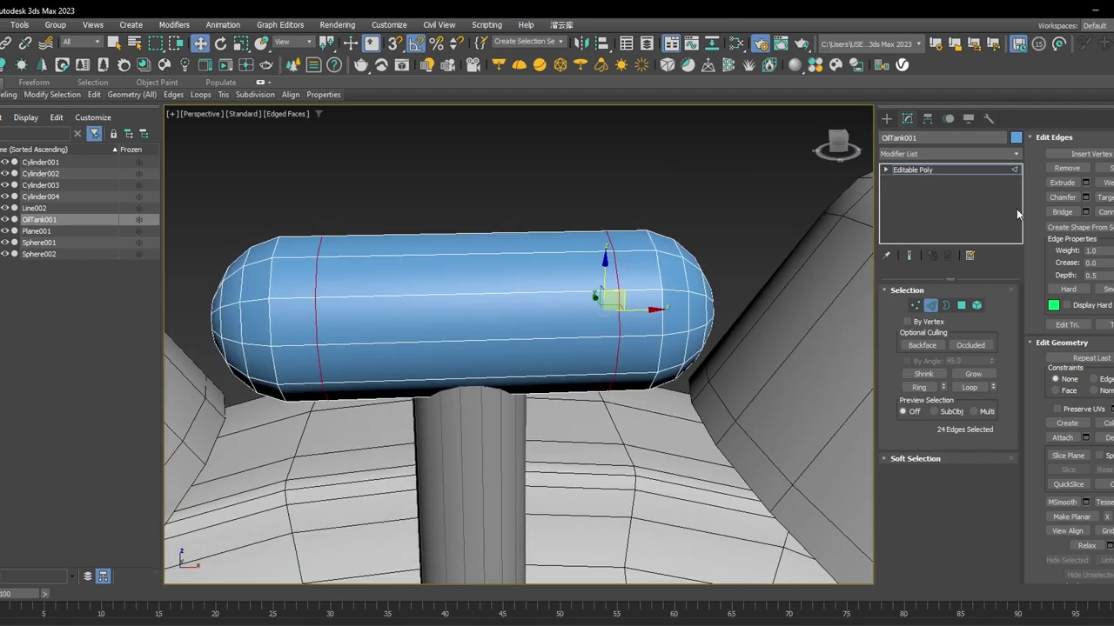
{"action": "left_click", "coordinate": [1085, 198]}
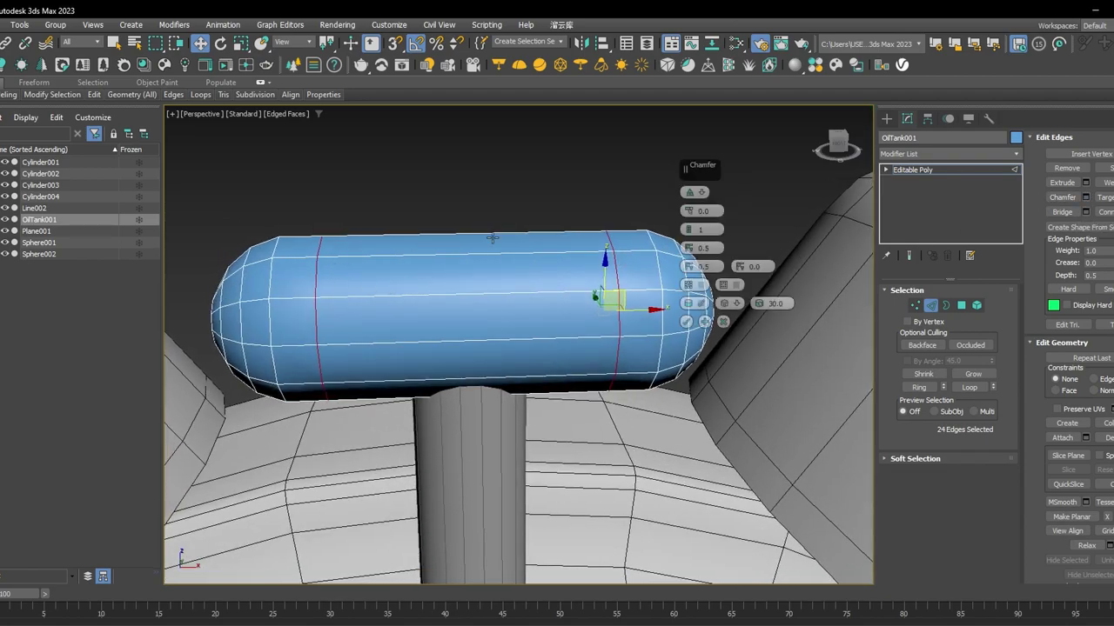
{"action": "left_click_drag", "start_coordinate": [687, 212], "coordinate": [687, 209]}
{"action": "left_click", "coordinate": [690, 235]}
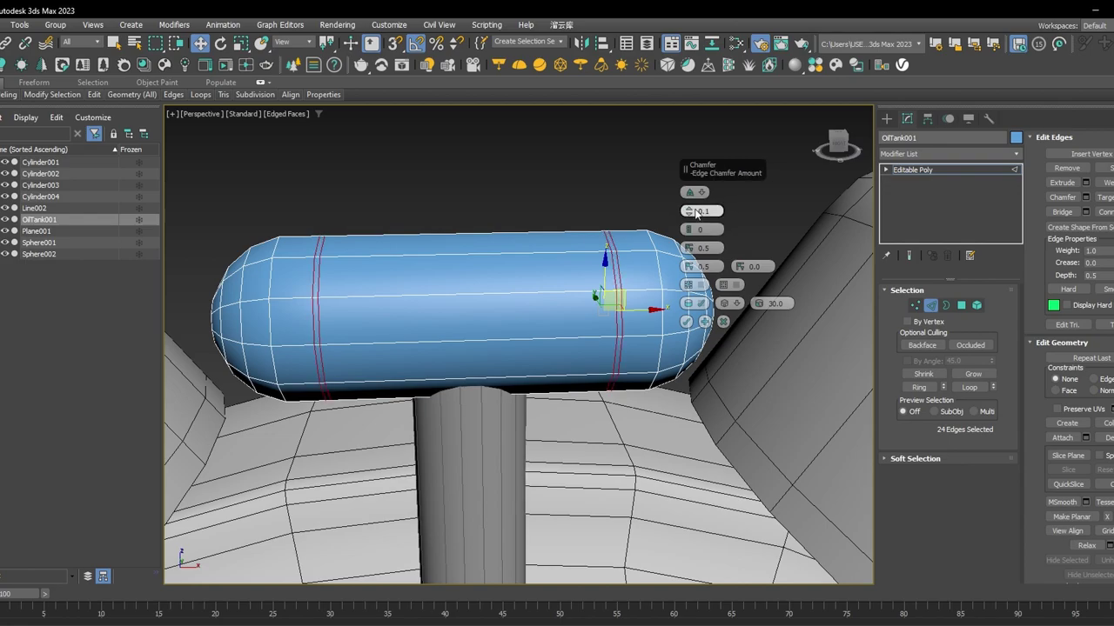
{"action": "left_click_drag", "start_coordinate": [689, 212], "coordinate": [689, 210]}
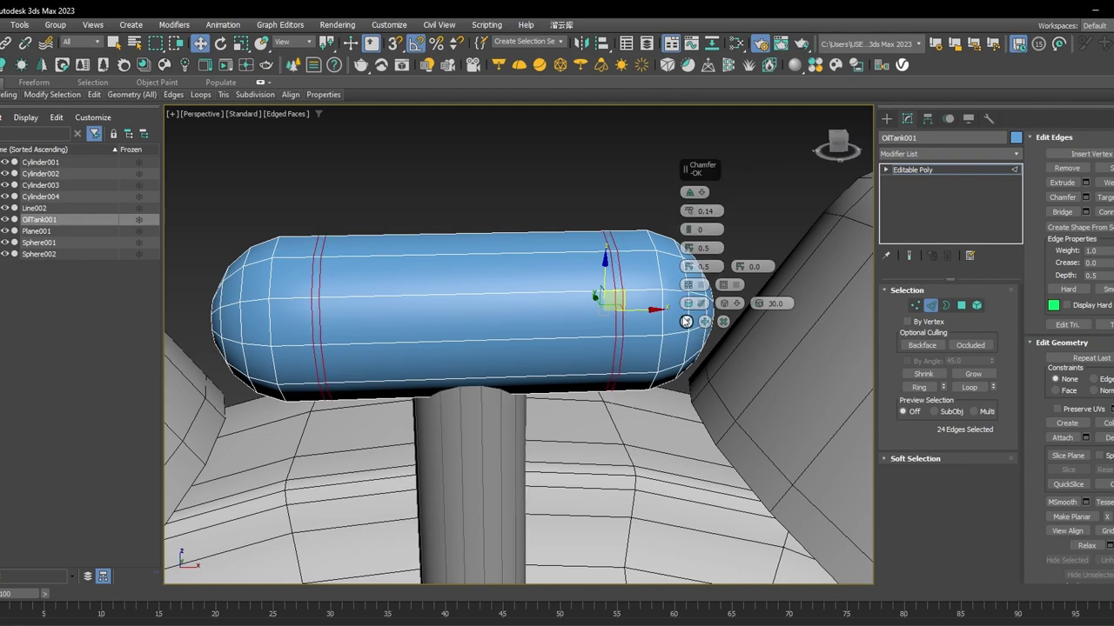
{"action": "left_click", "coordinate": [687, 322]}
Select both narrow polygon bands around the OilTank and start extruding them with the Local Normal option.
{"action": "middle_click_drag", "start_coordinate": [500, 291], "coordinate": [541, 289]}
{"action": "left_click", "coordinate": [962, 306]}
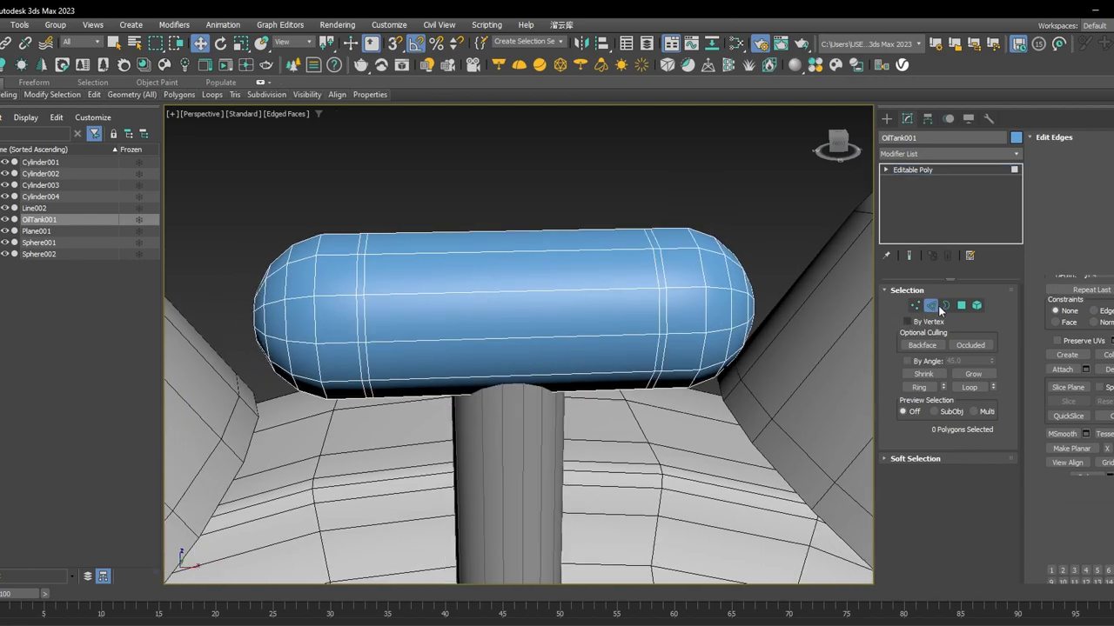
{"action": "middle_click_drag", "start_coordinate": [513, 329], "coordinate": [373, 301], "text": "alt"}
{"action": "left_click", "coordinate": [364, 290]}
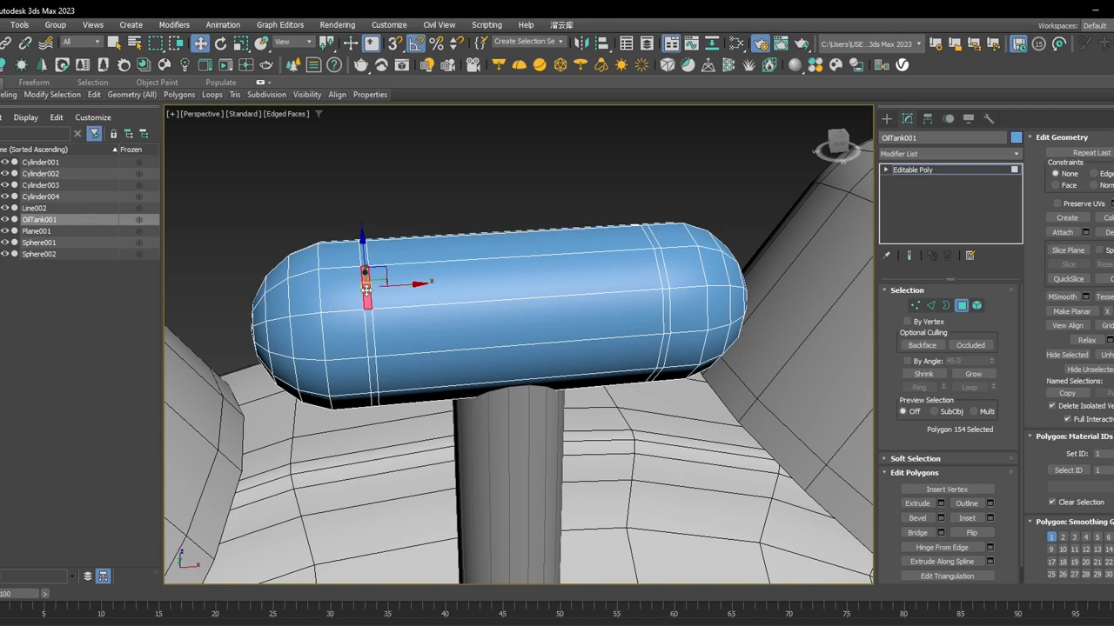
{"action": "left_click", "coordinate": [371, 323], "text": "ctrl"}
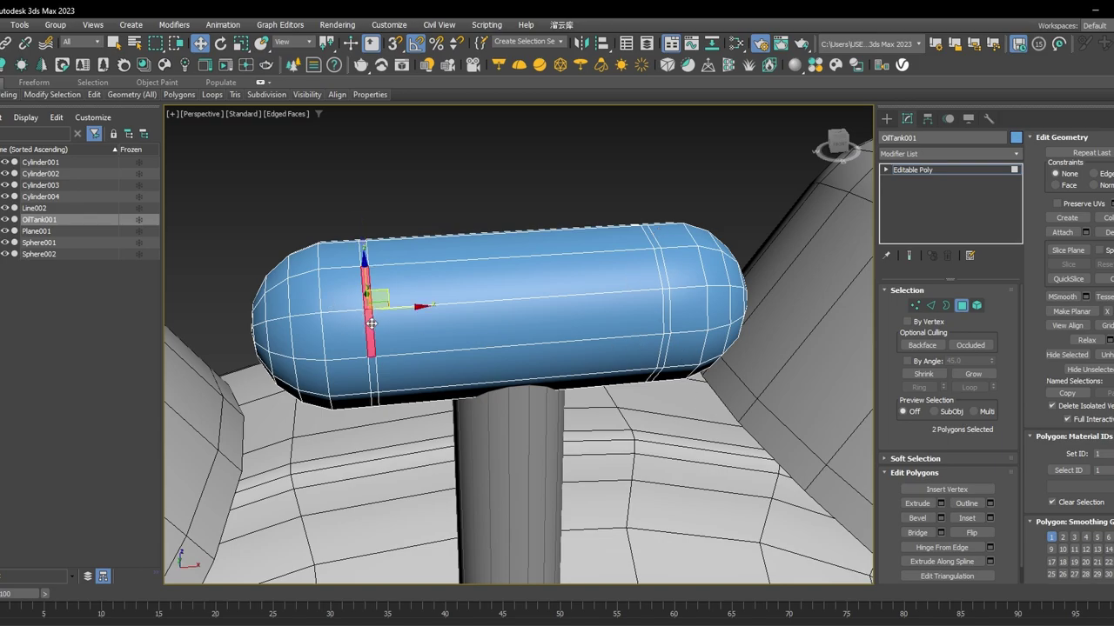
{"action": "left_click", "coordinate": [664, 274], "text": "ctrl"}
{"action": "left_click", "coordinate": [665, 302], "text": "shift"}
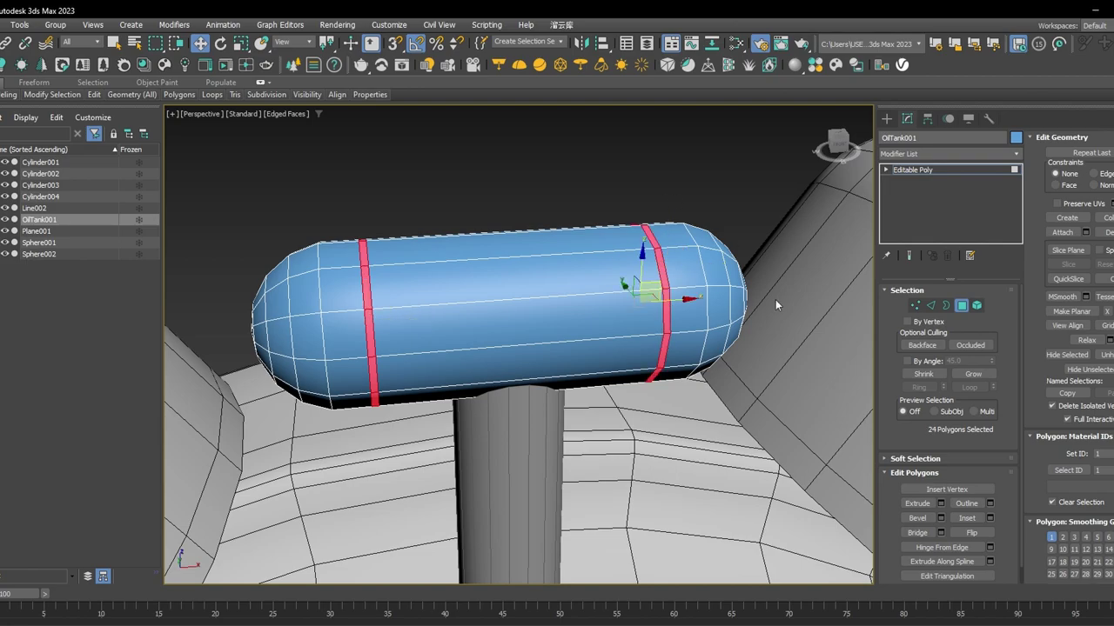
{"action": "scroll", "coordinate": [666, 296], "scroll_direction": "up", "scroll_amount": 3}
{"action": "middle_click_drag", "start_coordinate": [451, 329], "coordinate": [510, 339]}
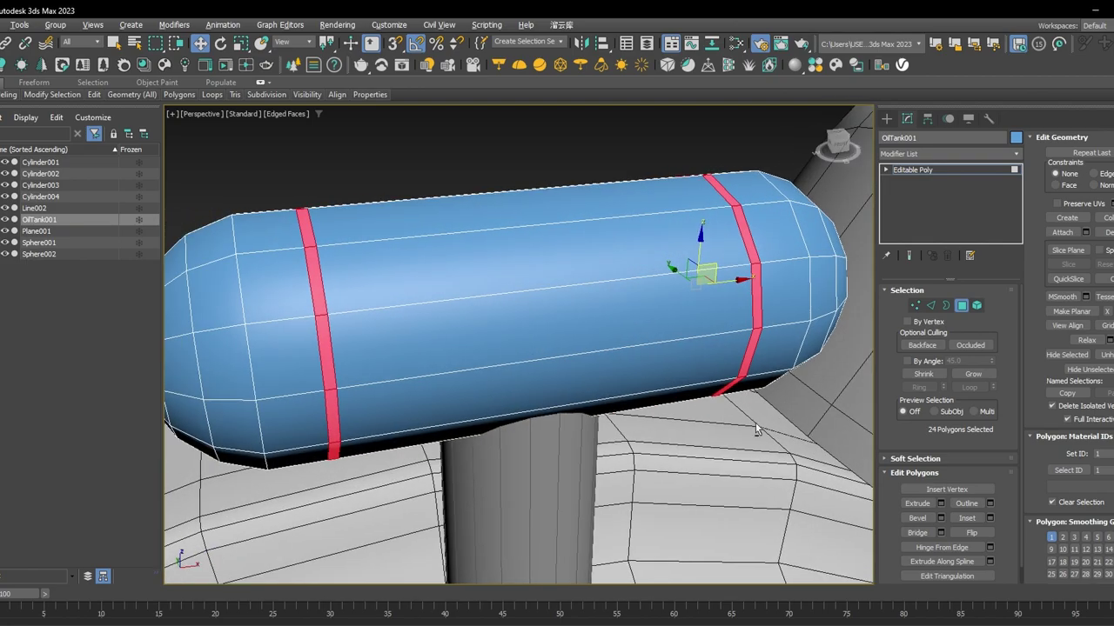
{"action": "left_click", "coordinate": [941, 504]}
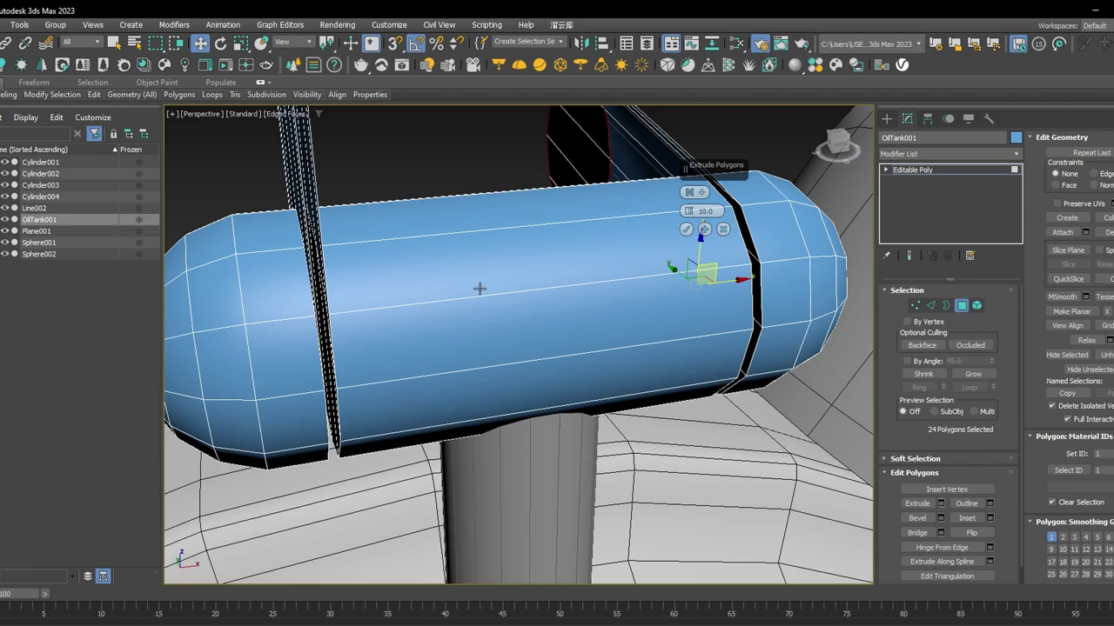
{"action": "middle_click_drag", "start_coordinate": [479, 288], "coordinate": [490, 341], "text": "alt"}
{"action": "middle_click_drag", "start_coordinate": [598, 343], "coordinate": [440, 321], "text": "alt"}
{"action": "scroll", "coordinate": [418, 321], "scroll_direction": "down", "scroll_amount": 3}
{"action": "left_click", "coordinate": [696, 192]}
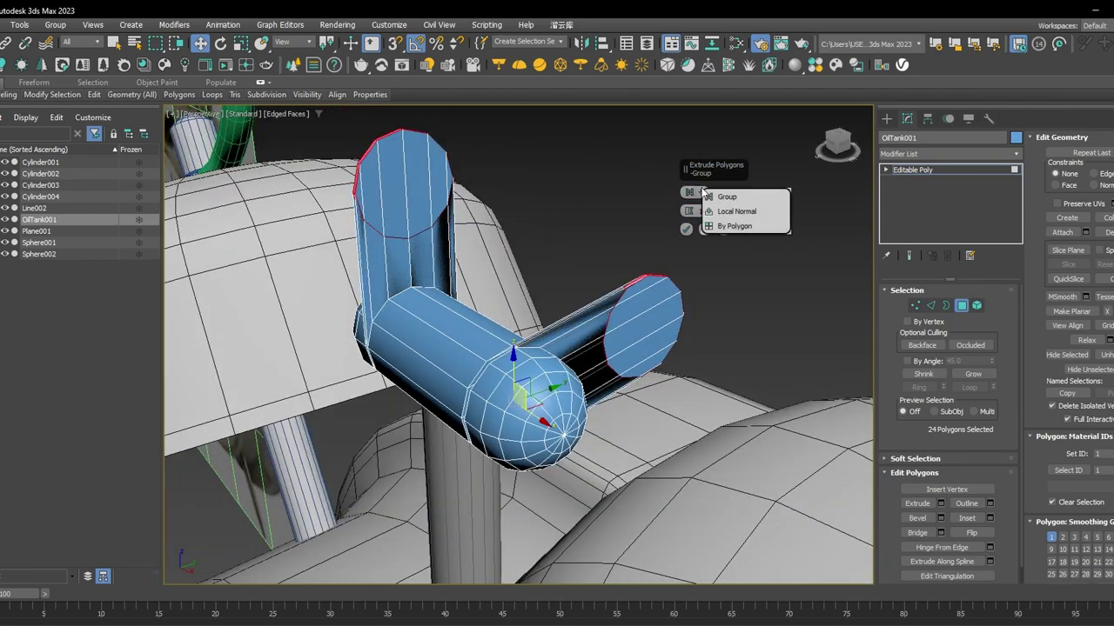
{"action": "left_click", "coordinate": [749, 213]}
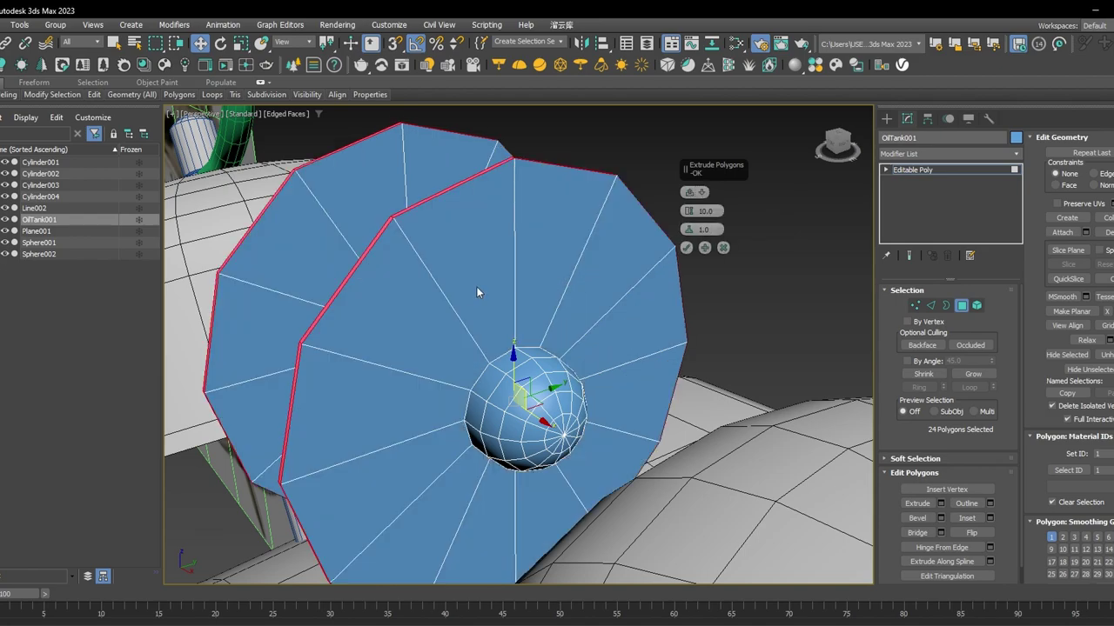
Set the extrusion height of the two bands to -0.329 to cut grooves, then finish editing and deselect the OilTank.
{"action": "middle_click_drag", "start_coordinate": [477, 287], "coordinate": [531, 287], "text": "alt"}
{"action": "middle_click_drag", "start_coordinate": [458, 316], "coordinate": [506, 323], "text": "alt"}
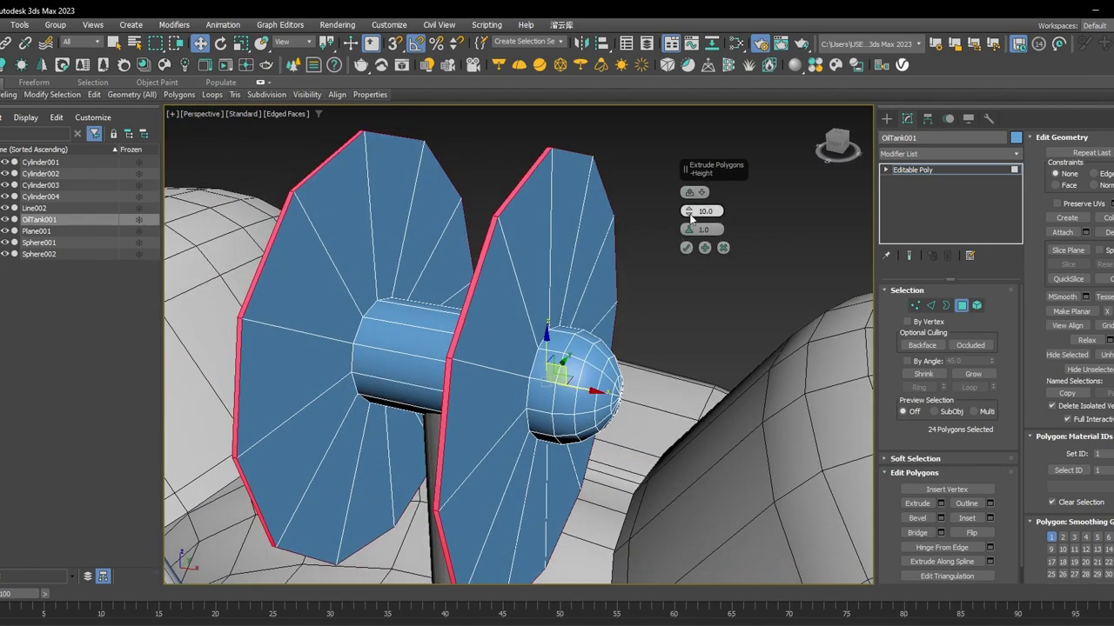
{"action": "left_click_drag", "start_coordinate": [688, 210], "coordinate": [665, 265]}
{"action": "middle_click_drag", "start_coordinate": [463, 327], "coordinate": [493, 312], "text": "alt"}
{"action": "scroll", "coordinate": [494, 311], "scroll_direction": "up", "scroll_amount": 5}
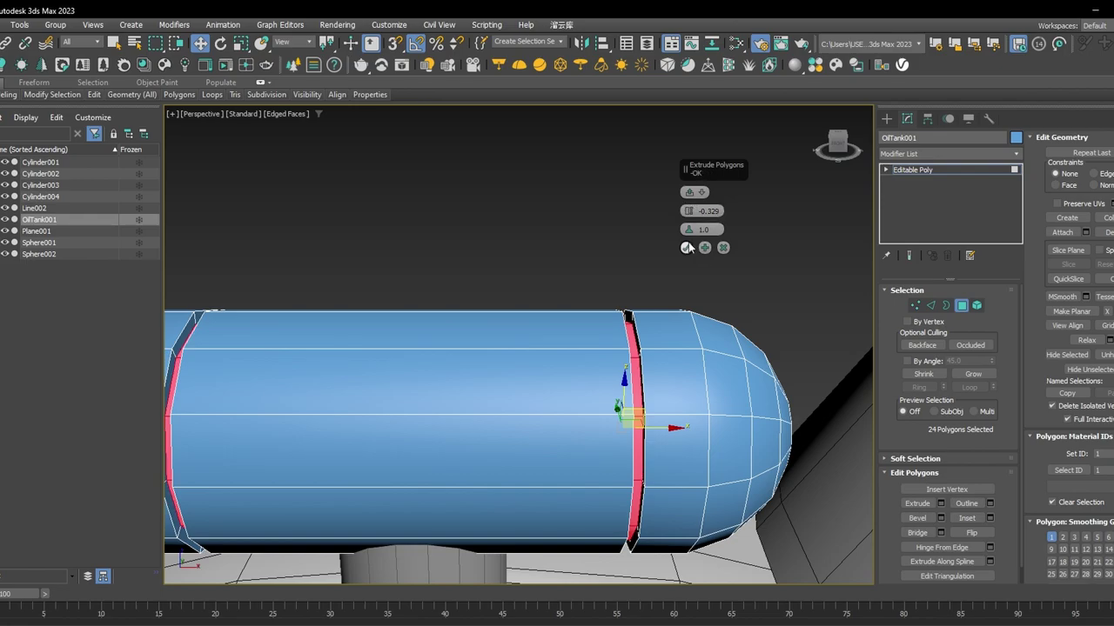
{"action": "left_click", "coordinate": [686, 247]}
{"action": "scroll", "coordinate": [685, 248], "scroll_direction": "down", "scroll_amount": 8}
{"action": "left_click", "coordinate": [918, 169]}
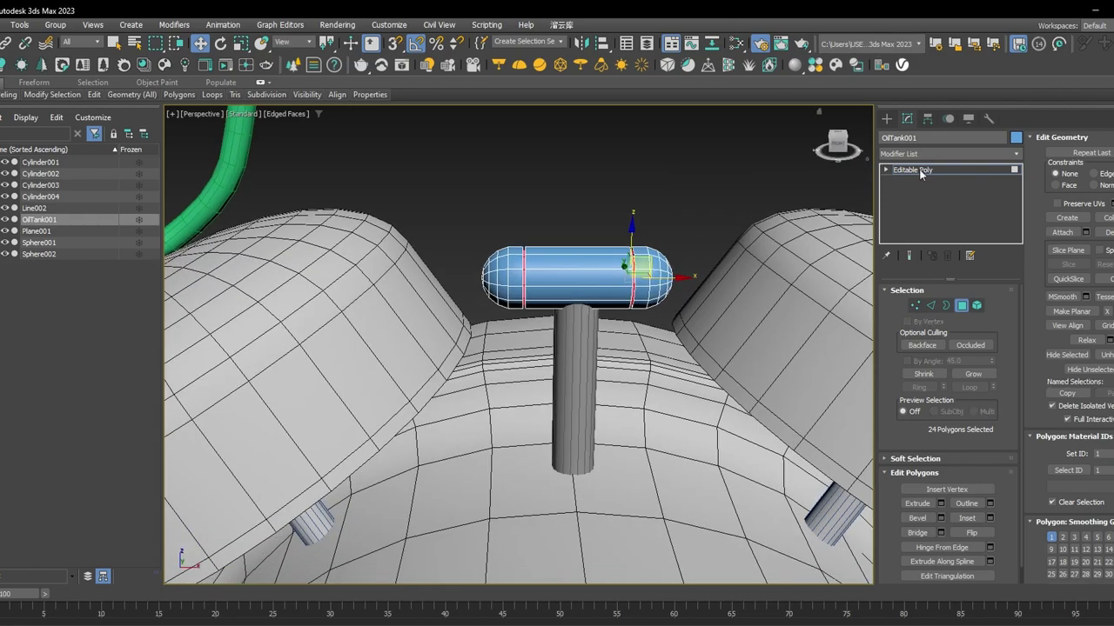
{"action": "left_click", "coordinate": [713, 173]}
Turn off the edged-faces display and compare the clock model with the reference photo, including the shape of its feet.
{"action": "scroll", "coordinate": [674, 192], "scroll_direction": "down", "scroll_amount": 7}
{"action": "middle_click_drag", "start_coordinate": [667, 252], "coordinate": [632, 287]}
{"action": "key", "text": "F4"}
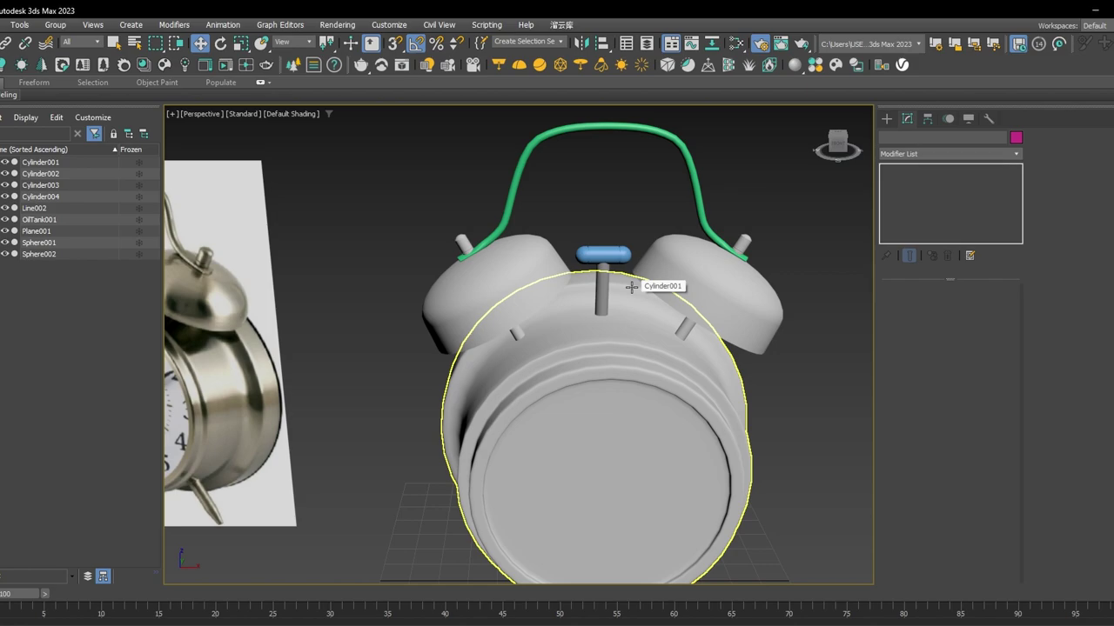
{"action": "scroll", "coordinate": [631, 287], "scroll_direction": "down", "scroll_amount": 4}
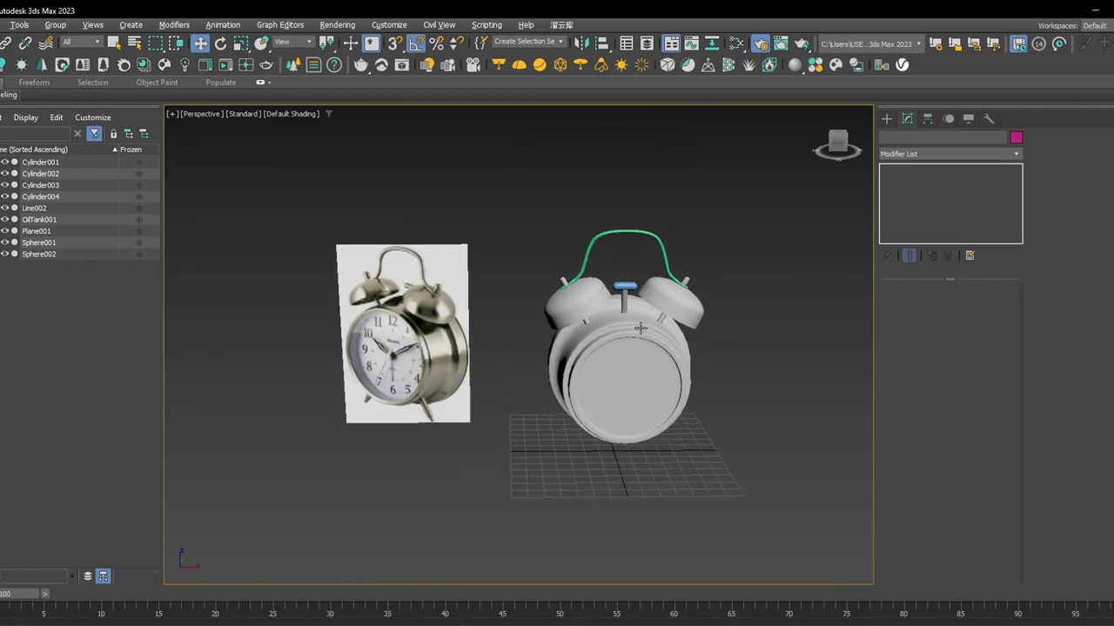
{"action": "middle_click_drag", "start_coordinate": [639, 326], "coordinate": [607, 274], "text": "alt"}
{"action": "scroll", "coordinate": [606, 275], "scroll_direction": "up", "scroll_amount": 2}
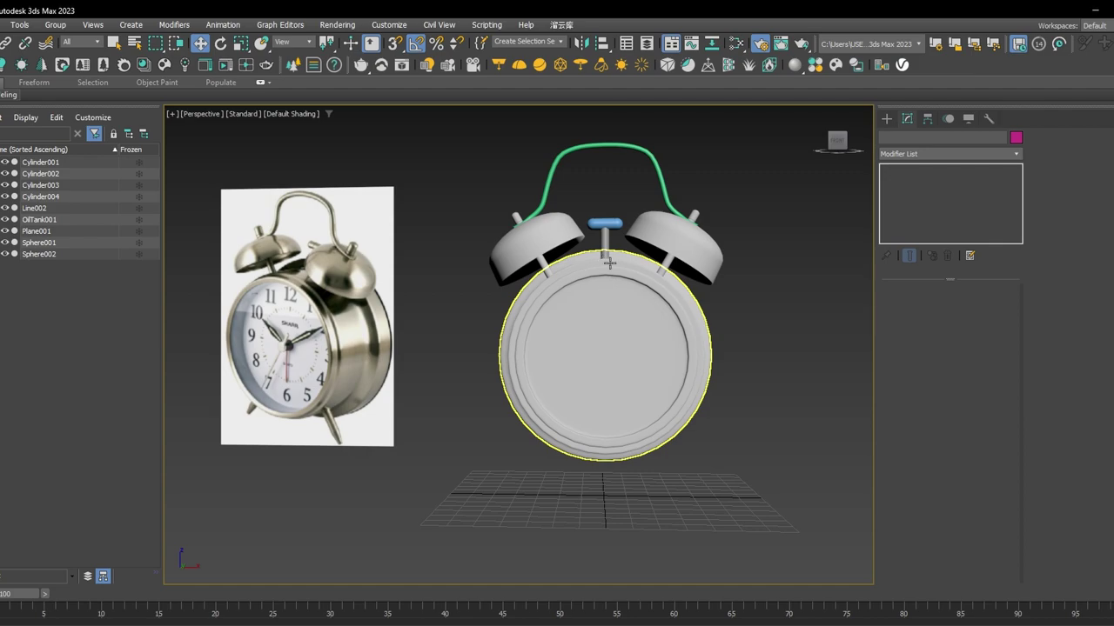
{"action": "middle_click_drag", "start_coordinate": [641, 346], "coordinate": [641, 333]}
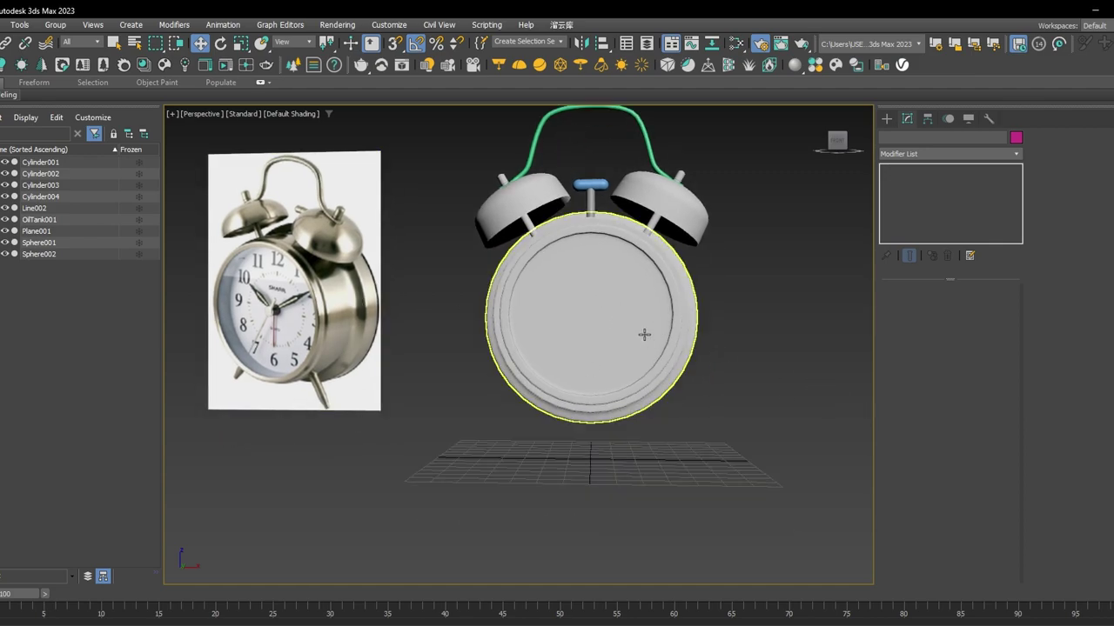
{"action": "middle_click_drag", "start_coordinate": [491, 350], "coordinate": [481, 346], "text": "alt"}
{"action": "scroll", "coordinate": [493, 340], "scroll_direction": "up", "scroll_amount": 4}
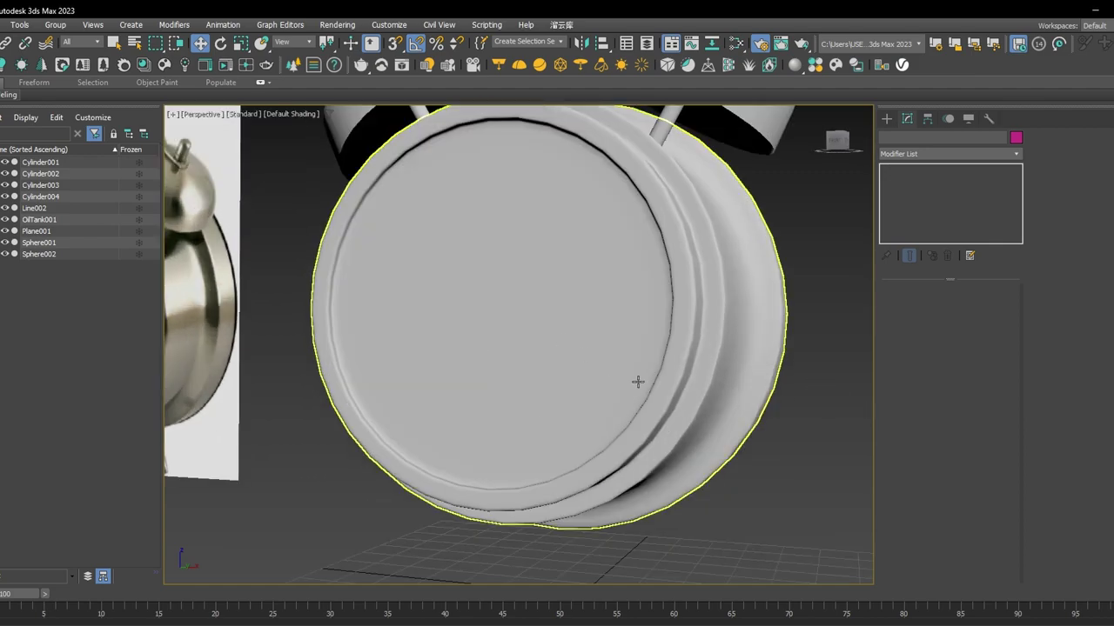
{"action": "scroll", "coordinate": [635, 357], "scroll_direction": "down", "scroll_amount": 4}
{"action": "middle_click_drag", "start_coordinate": [635, 336], "coordinate": [651, 311], "text": "alt"}
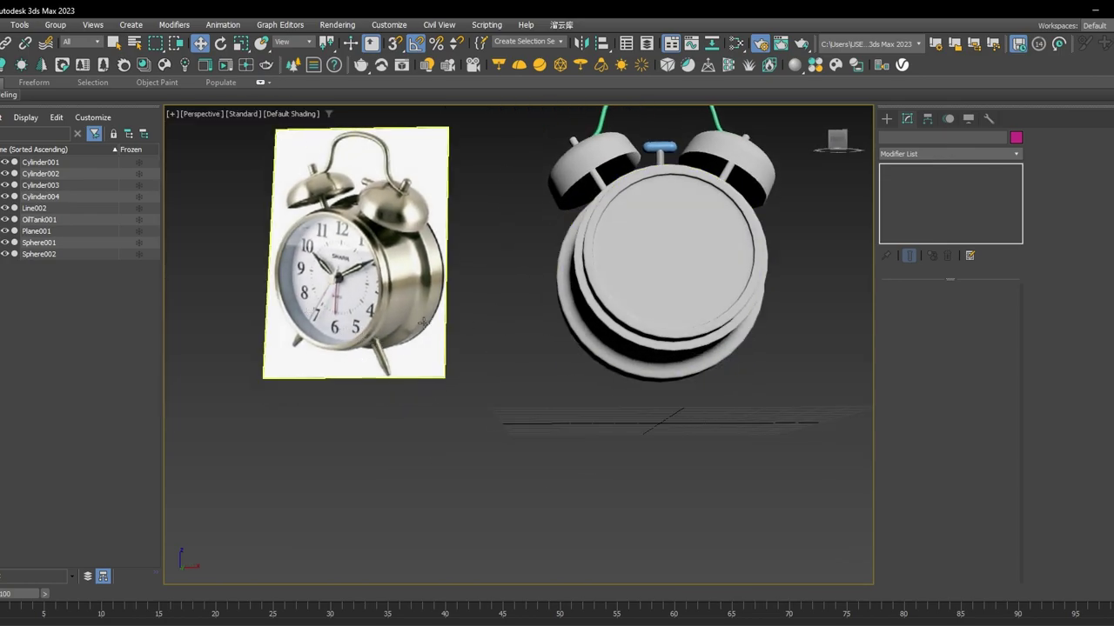
{"action": "scroll", "coordinate": [423, 322], "scroll_direction": "up", "scroll_amount": 5}
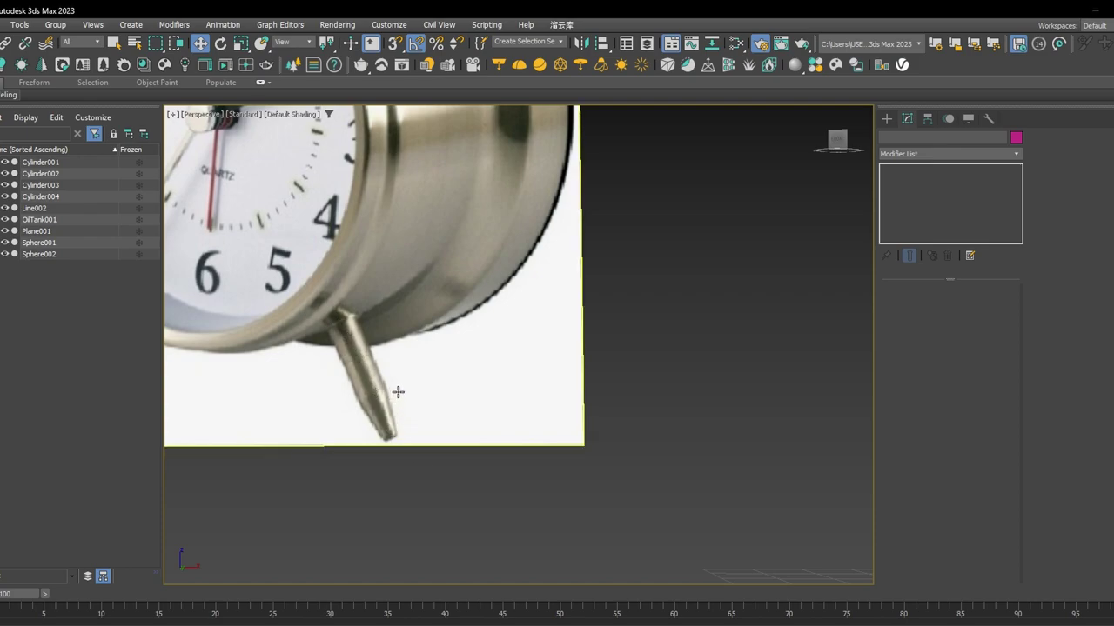
{"action": "scroll", "coordinate": [398, 392], "scroll_direction": "down", "scroll_amount": 5}
{"action": "middle_click_drag", "start_coordinate": [398, 392], "coordinate": [279, 353], "text": "alt"}
{"action": "scroll", "coordinate": [346, 386], "scroll_direction": "down", "scroll_amount": 3}
{"action": "middle_click_drag", "start_coordinate": [487, 363], "coordinate": [402, 371]}
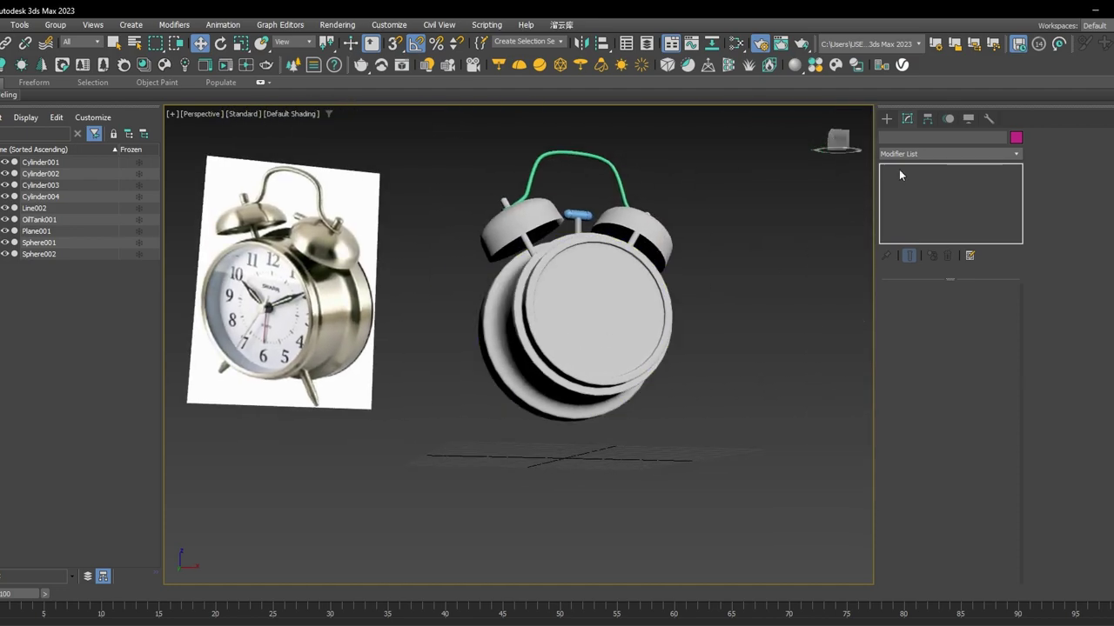
Create a standard cylinder about 2.5 in radius and 16.3 high on the grid near the clock body's lower edge.
{"action": "left_click", "coordinate": [885, 119]}
{"action": "left_click", "coordinate": [901, 158]}
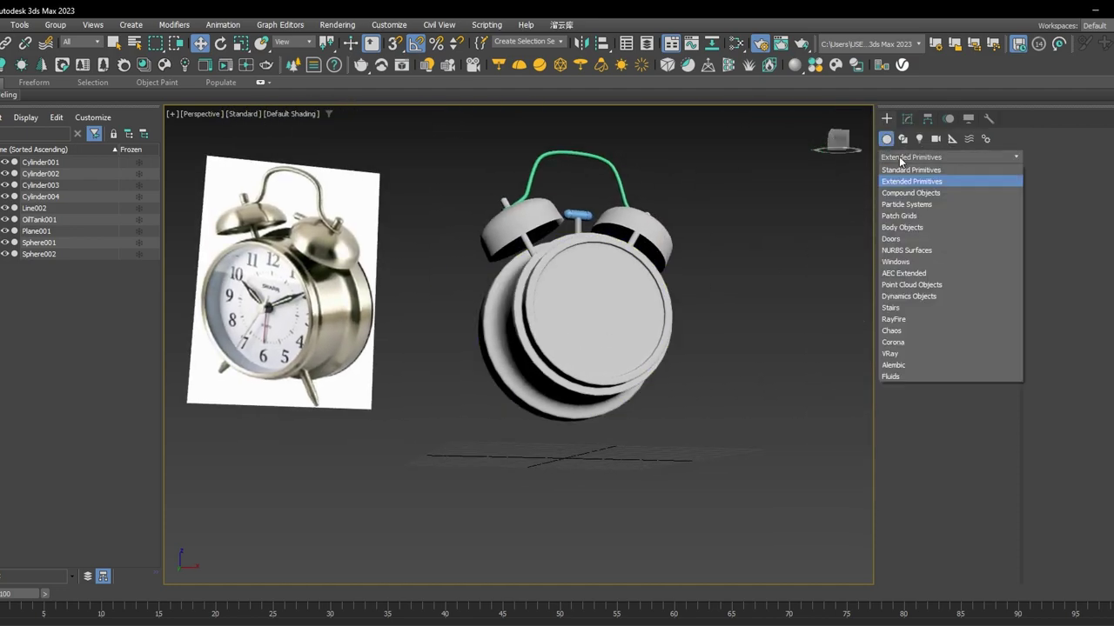
{"action": "left_click", "coordinate": [901, 170]}
{"action": "left_click", "coordinate": [913, 235]}
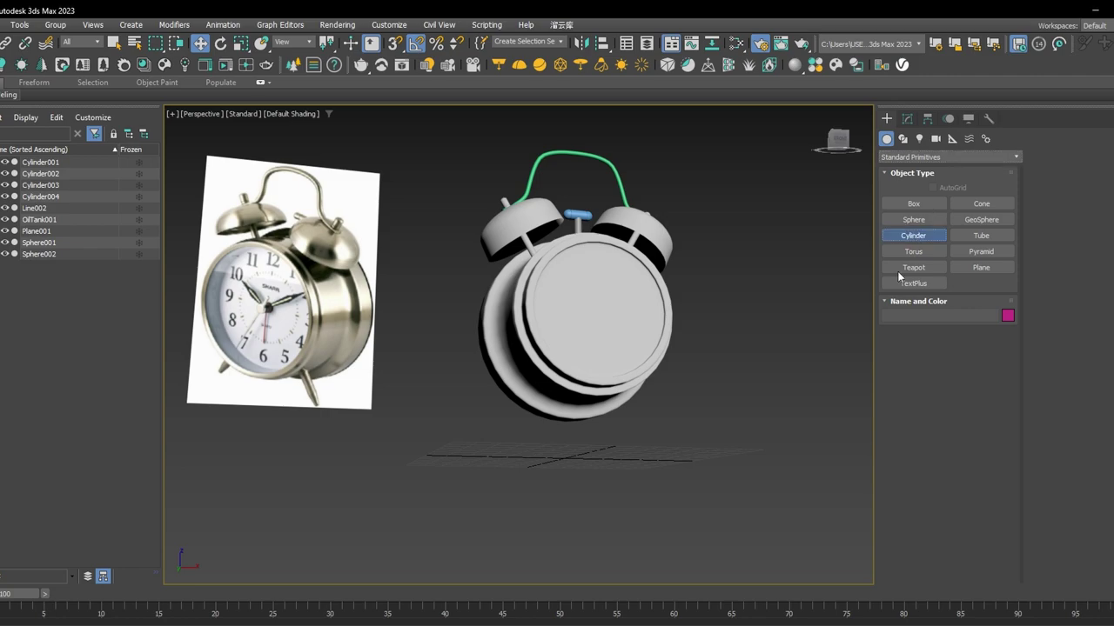
{"action": "middle_click_drag", "start_coordinate": [549, 444], "coordinate": [540, 481], "text": "alt"}
{"action": "scroll", "coordinate": [474, 485], "scroll_direction": "up", "scroll_amount": 5}
{"action": "left_click_drag", "start_coordinate": [473, 485], "coordinate": [485, 485]}
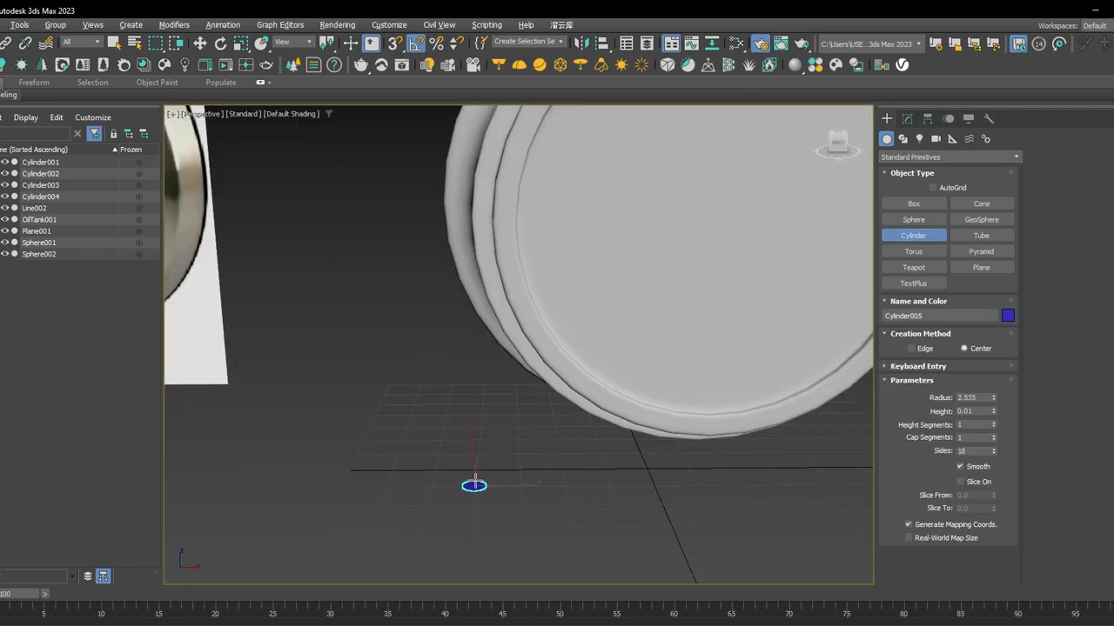
{"action": "left_click", "coordinate": [472, 407]}
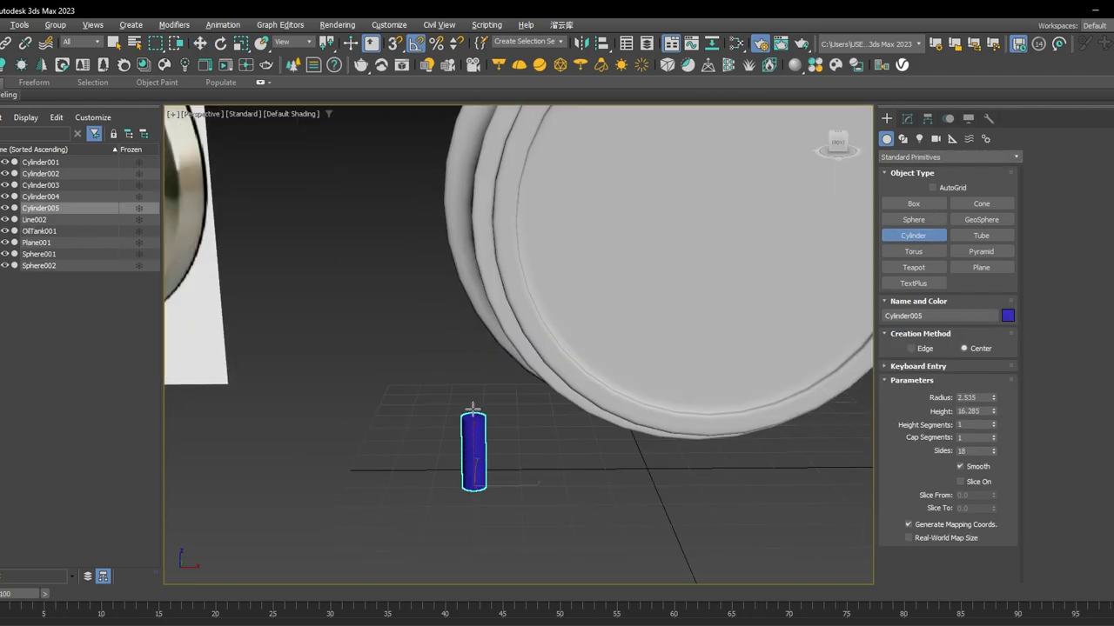
{"action": "right_click", "coordinate": [469, 367]}
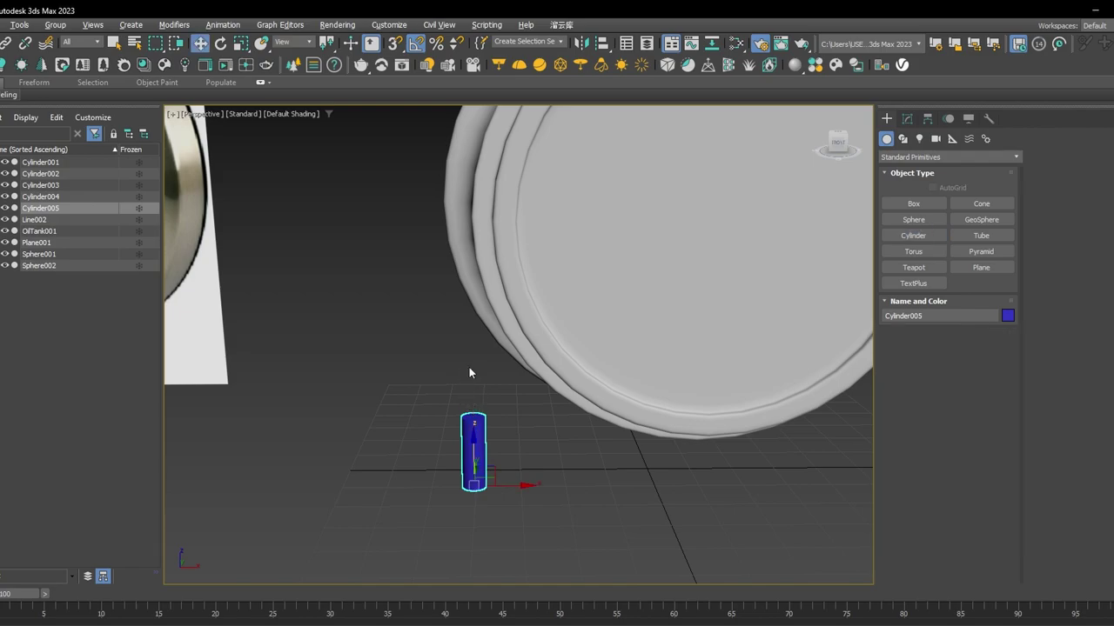
Turn the edged-faces display back on and convert the new foot cylinder to an Editable Poly.
{"action": "key", "text": "F4"}
{"action": "middle_click_drag", "start_coordinate": [554, 429], "coordinate": [568, 423]}
{"action": "middle_click_drag", "start_coordinate": [558, 368], "coordinate": [586, 357]}
{"action": "scroll", "coordinate": [564, 365], "scroll_direction": "down", "scroll_amount": 3}
{"action": "left_click", "coordinate": [907, 119]}
{"action": "middle_click_drag", "start_coordinate": [708, 300], "coordinate": [701, 299]}
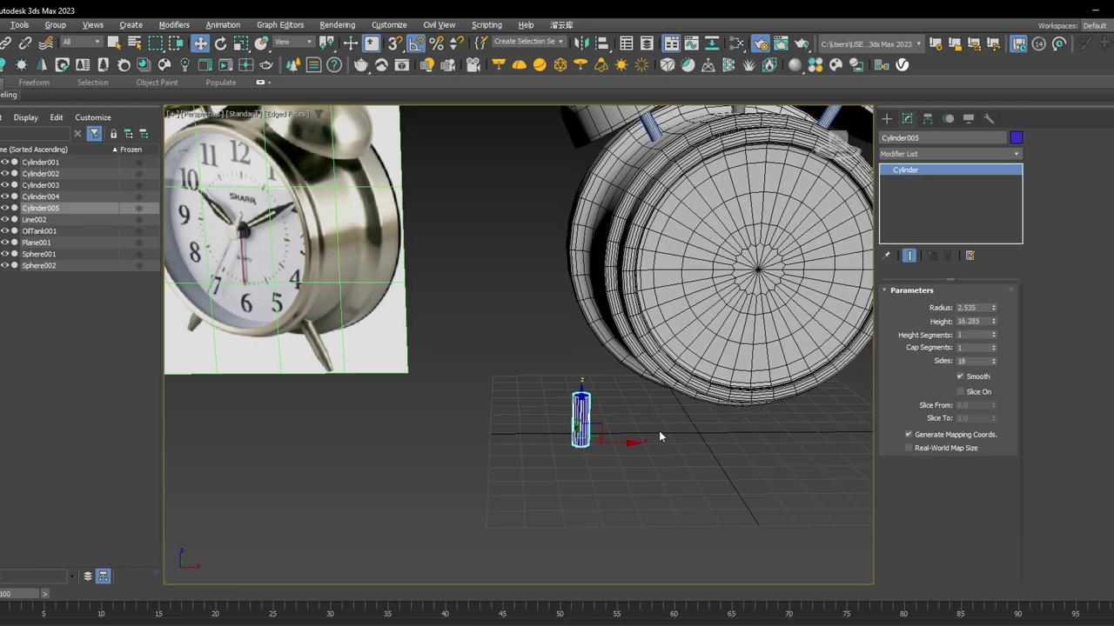
{"action": "middle_click_drag", "start_coordinate": [659, 431], "coordinate": [660, 396], "text": "alt"}
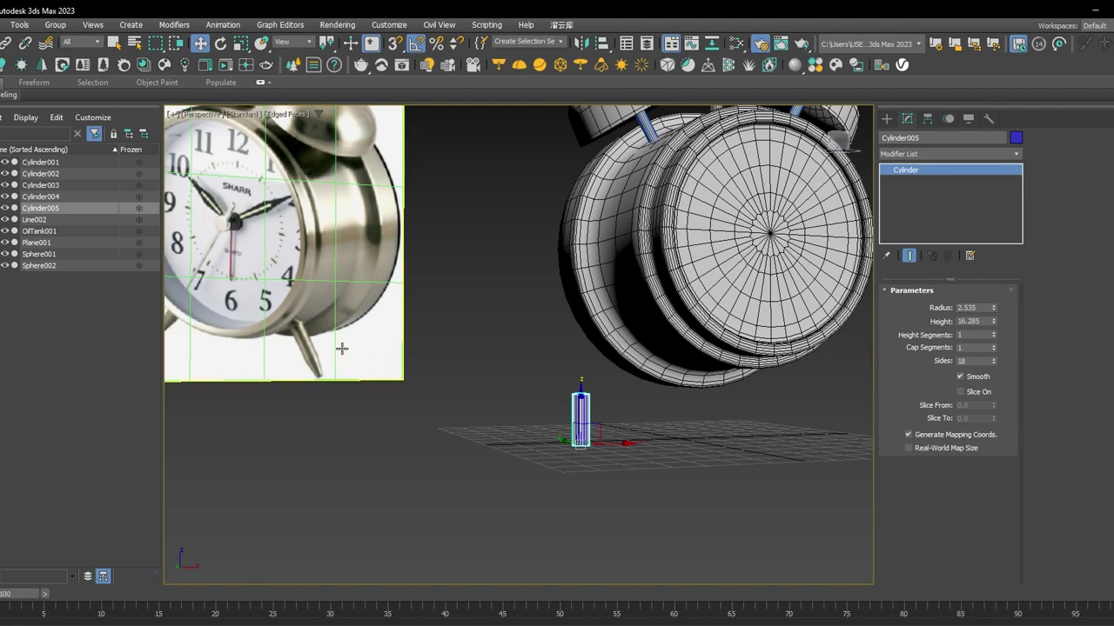
{"action": "scroll", "coordinate": [557, 416], "scroll_direction": "up", "scroll_amount": 5}
{"action": "middle_click_drag", "start_coordinate": [641, 397], "coordinate": [636, 401]}
{"action": "right_click", "coordinate": [905, 171]}
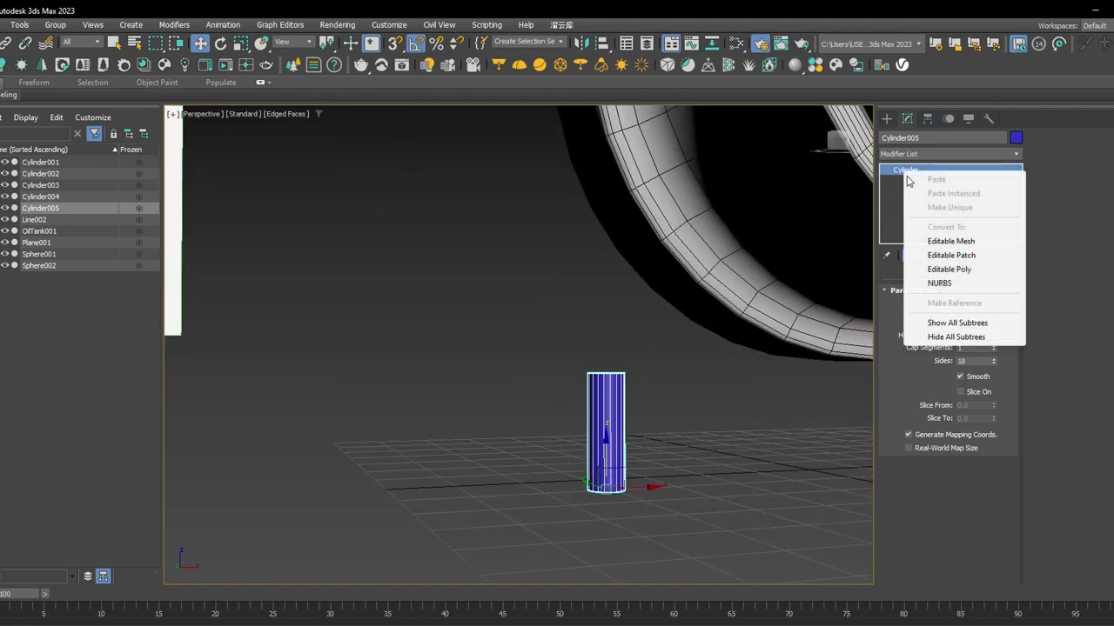
{"action": "left_click", "coordinate": [950, 270]}
Select the foot cylinder's top polygon, raise it slightly, and extend it upward as a second segment.
{"action": "scroll", "coordinate": [548, 360], "scroll_direction": "down", "scroll_amount": 4}
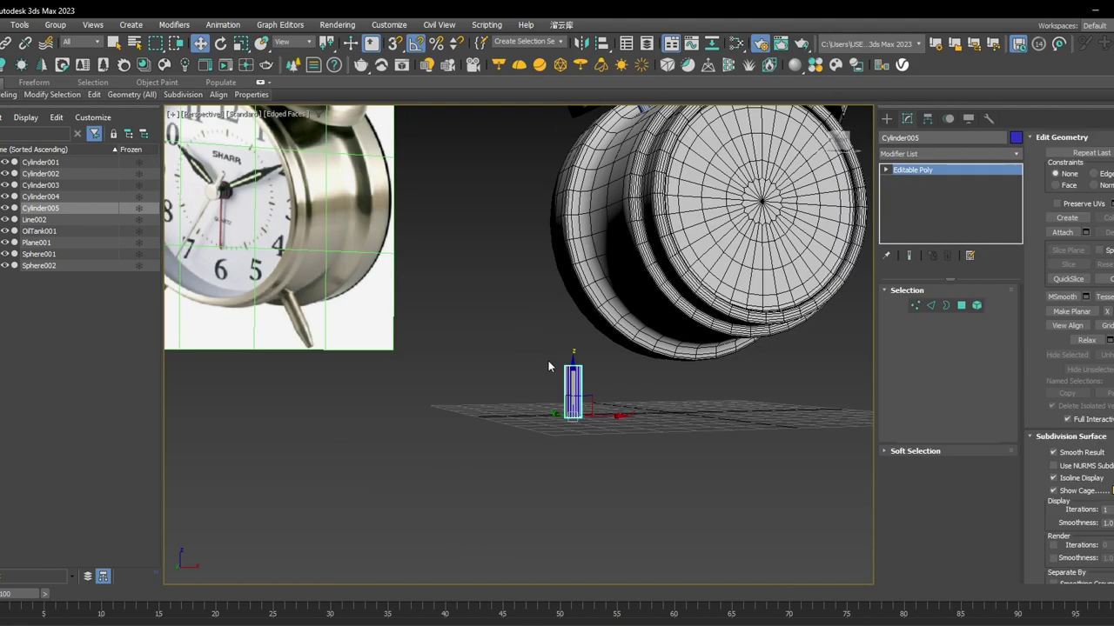
{"action": "scroll", "coordinate": [557, 357], "scroll_direction": "up", "scroll_amount": 3}
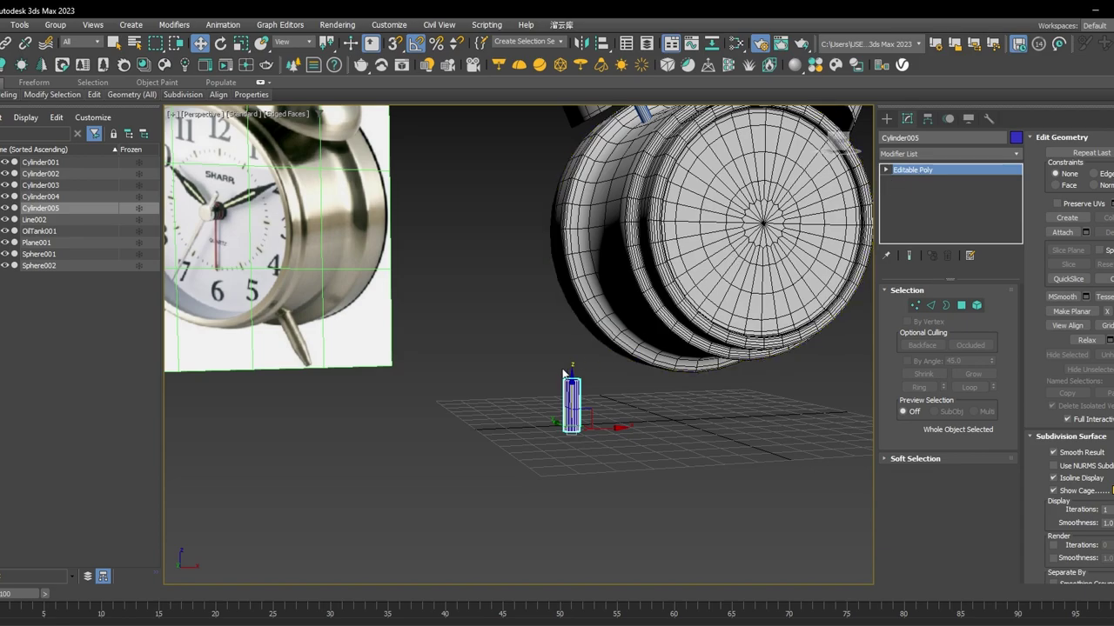
{"action": "scroll", "coordinate": [564, 374], "scroll_direction": "up", "scroll_amount": 3}
{"action": "key", "text": "4"}
{"action": "scroll", "coordinate": [622, 379], "scroll_direction": "up", "scroll_amount": 2}
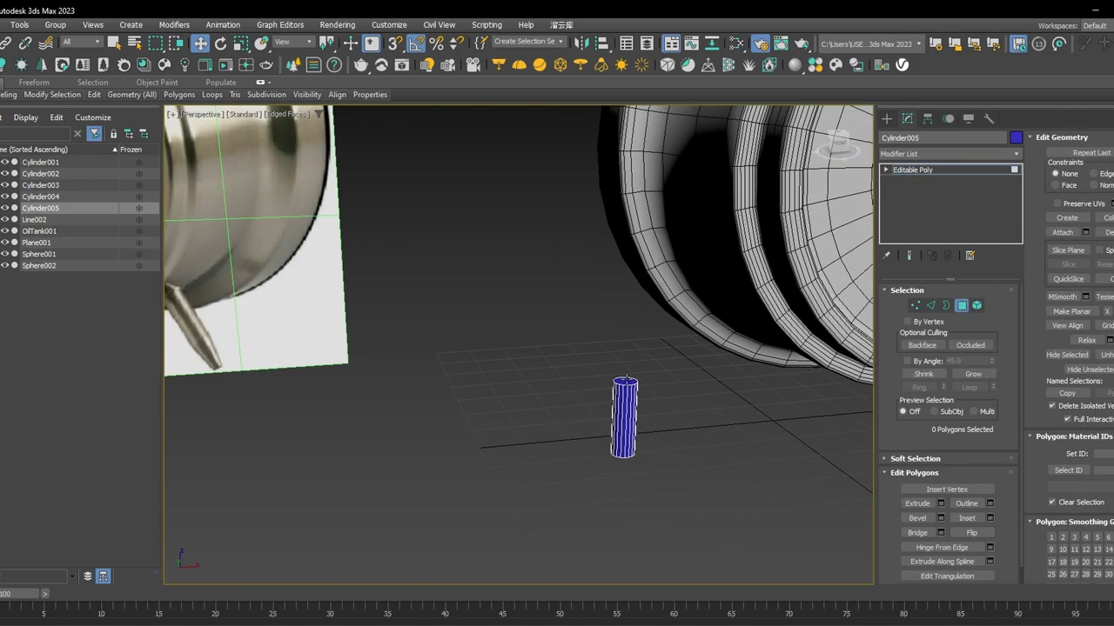
{"action": "left_click", "coordinate": [625, 379]}
{"action": "middle_click_drag", "start_coordinate": [624, 379], "coordinate": [654, 363], "text": "alt"}
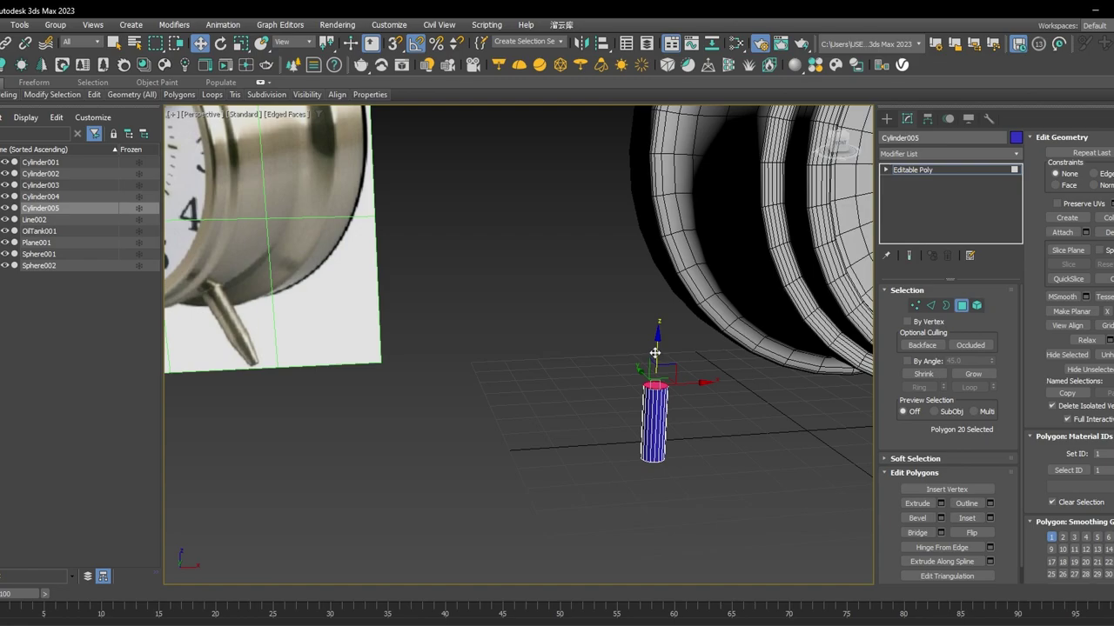
{"action": "left_click_drag", "start_coordinate": [654, 352], "coordinate": [655, 346]}
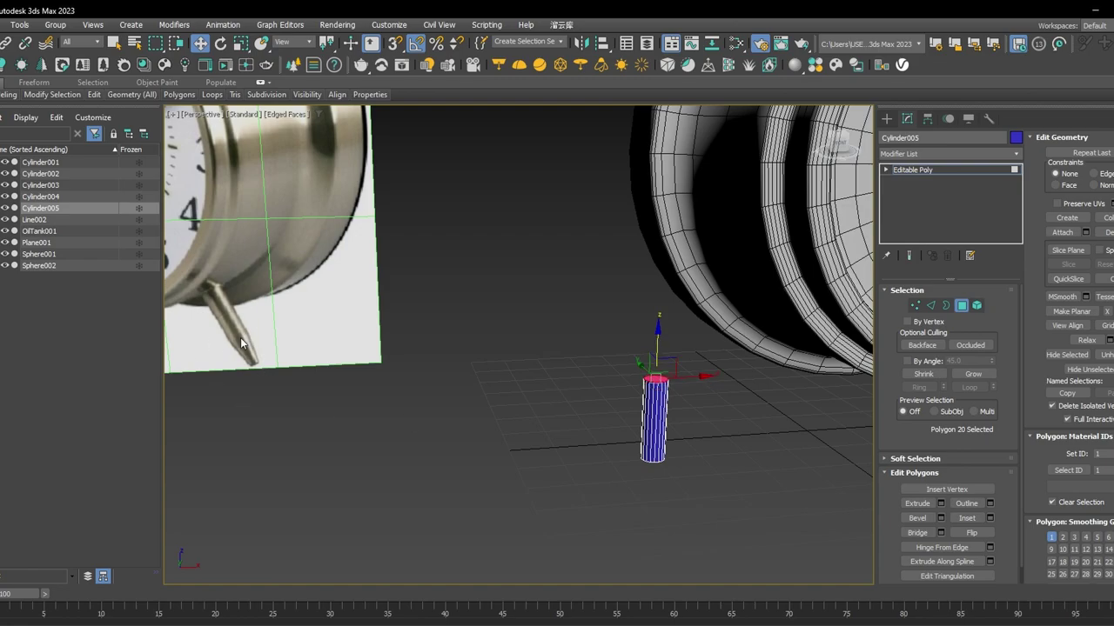
{"action": "middle_click_drag", "start_coordinate": [587, 385], "coordinate": [589, 421]}
{"action": "left_click_drag", "start_coordinate": [653, 381], "coordinate": [655, 338]}
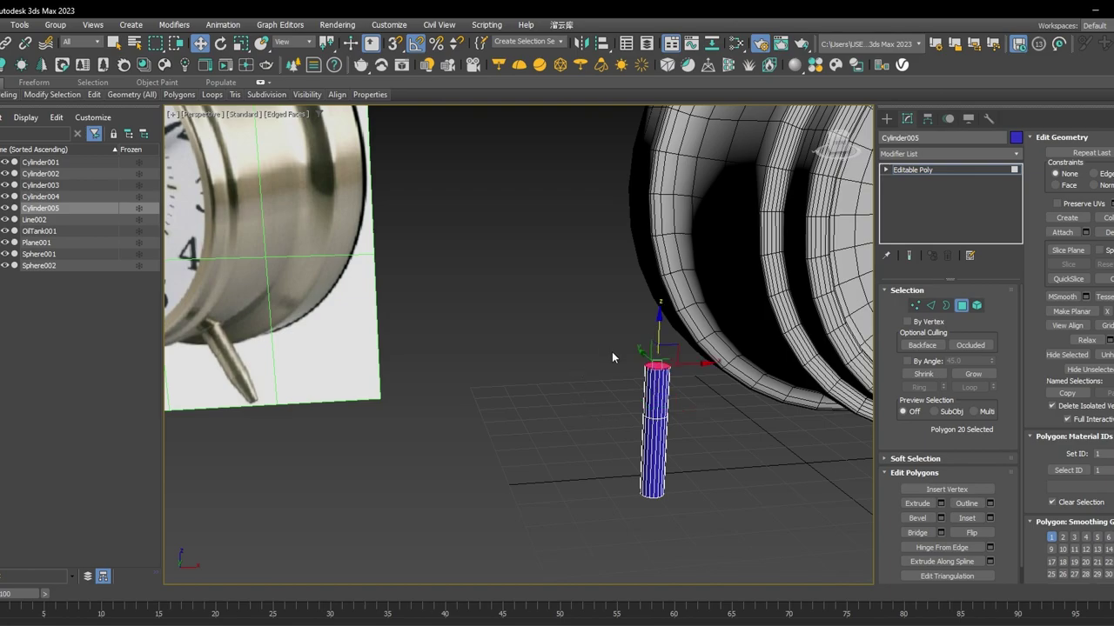
Scale down the top polygon to taper the upper segment into a narrow tip, then finish polygon editing.
{"action": "key", "text": "r"}
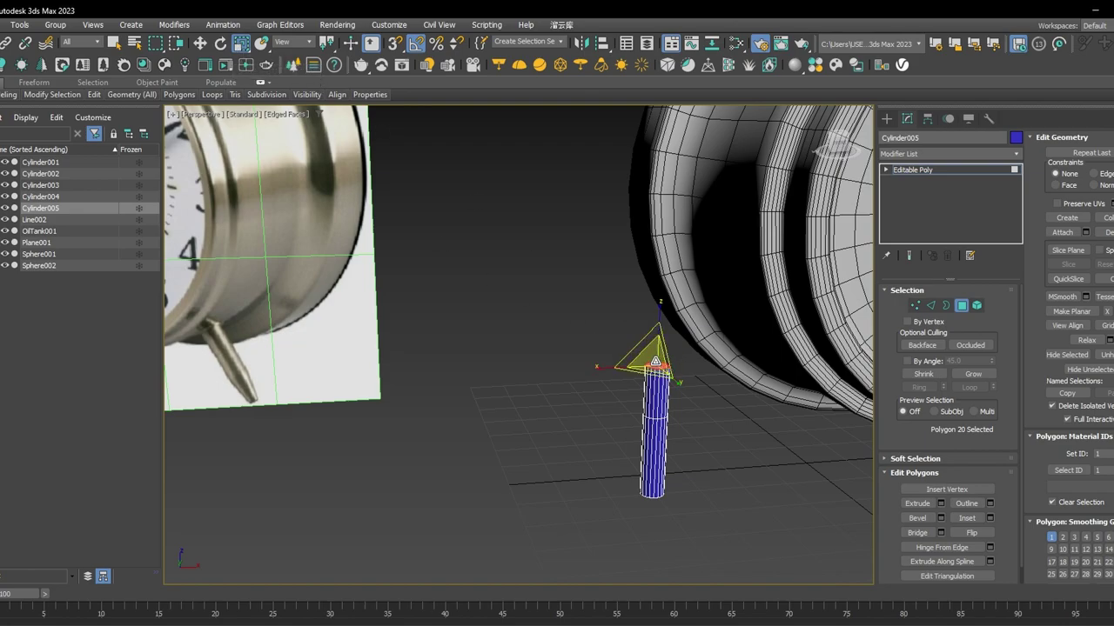
{"action": "left_click_drag", "start_coordinate": [656, 360], "coordinate": [657, 430]}
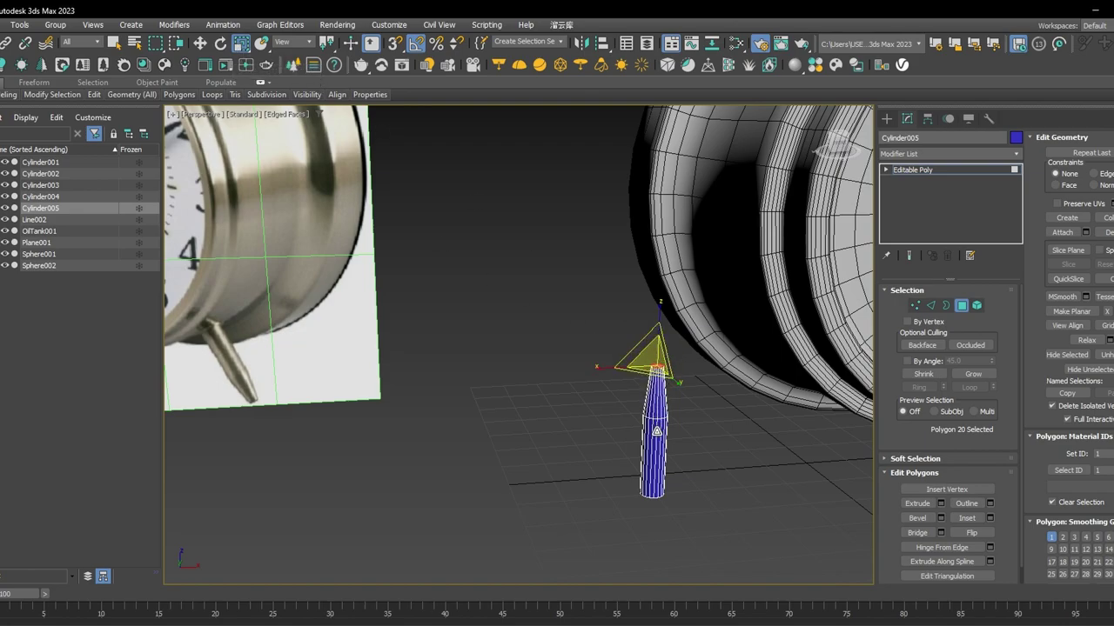
{"action": "scroll", "coordinate": [657, 431], "scroll_direction": "up", "scroll_amount": 4}
{"action": "left_click_drag", "start_coordinate": [686, 385], "coordinate": [679, 426]}
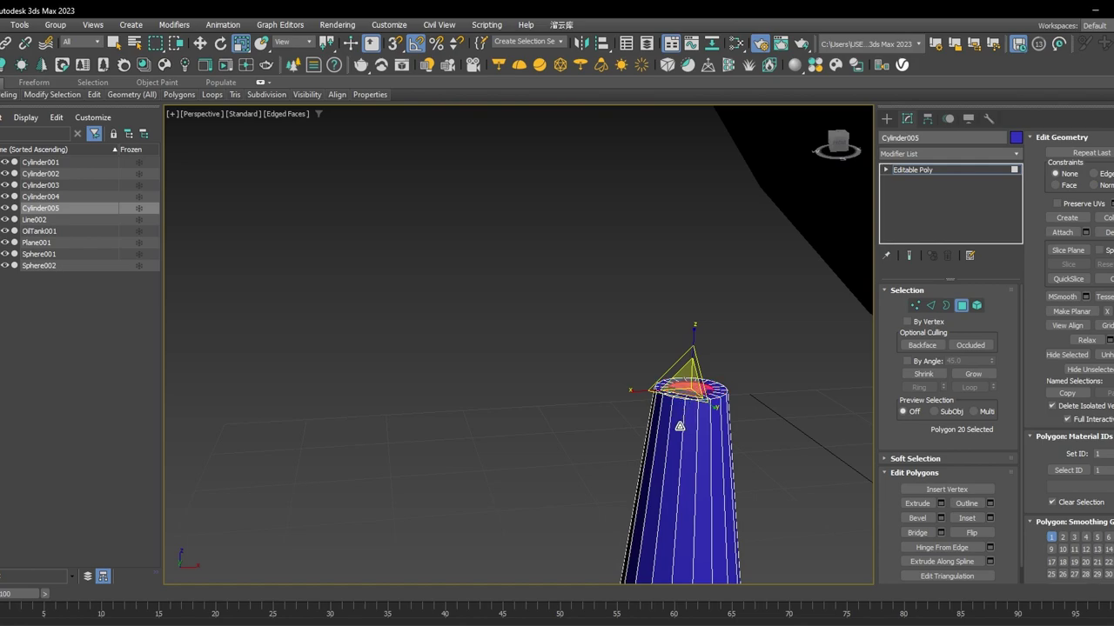
{"action": "scroll", "coordinate": [559, 303], "scroll_direction": "down", "scroll_amount": 5}
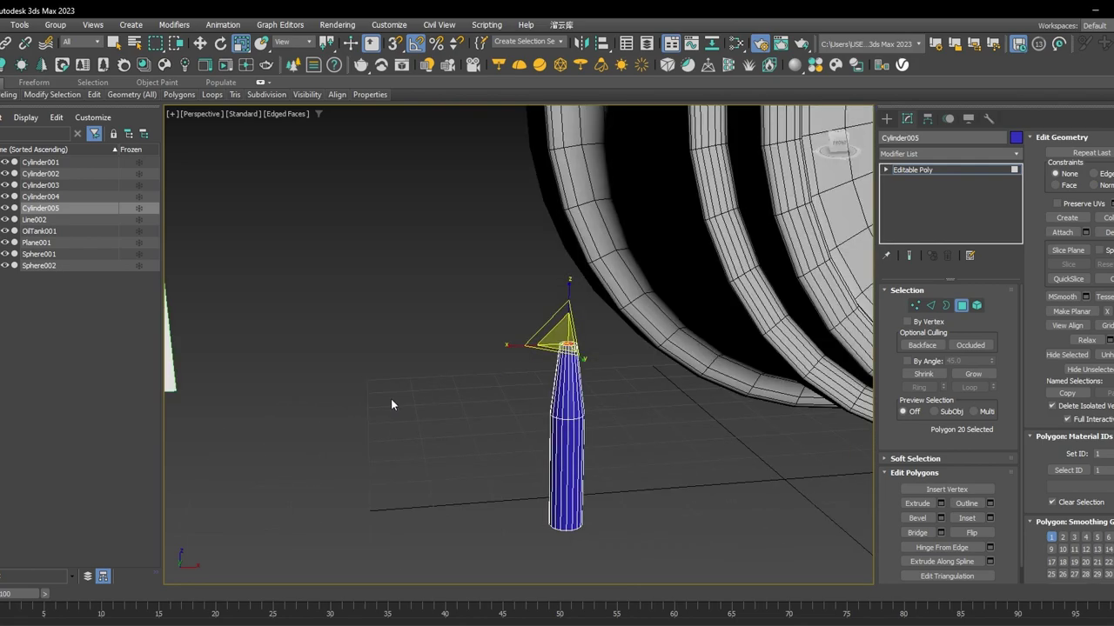
{"action": "middle_click_drag", "start_coordinate": [390, 398], "coordinate": [433, 348]}
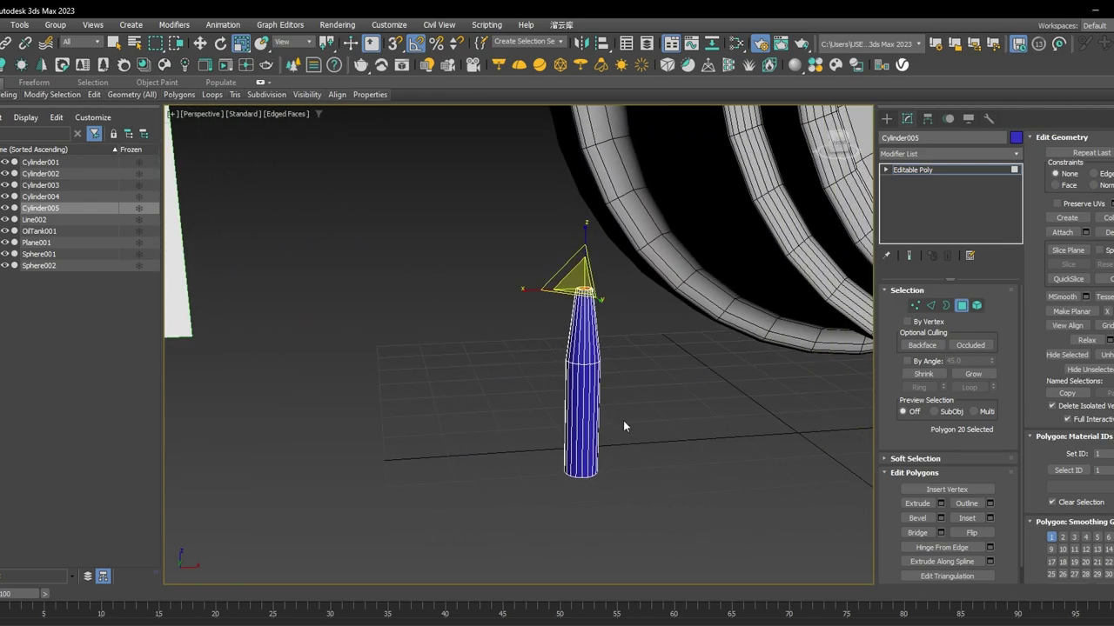
{"action": "scroll", "coordinate": [624, 426], "scroll_direction": "down", "scroll_amount": 3}
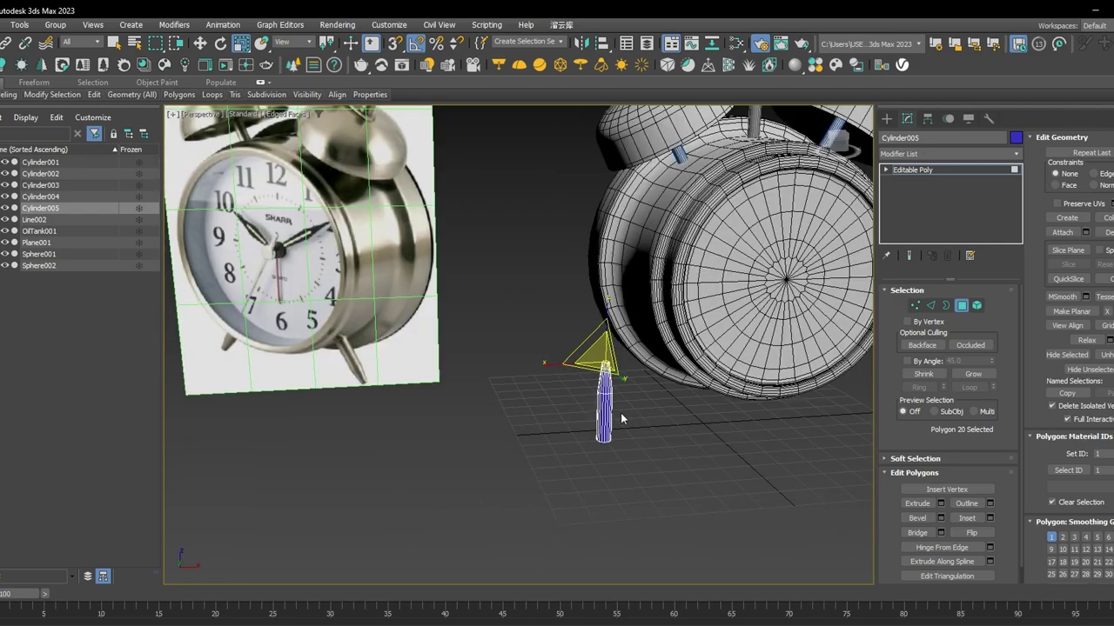
{"action": "left_click", "coordinate": [928, 171]}
In the front view, move the tapered foot along X away from the clock body toward the reference photo.
{"action": "key", "text": "e"}
{"action": "key", "text": "f"}
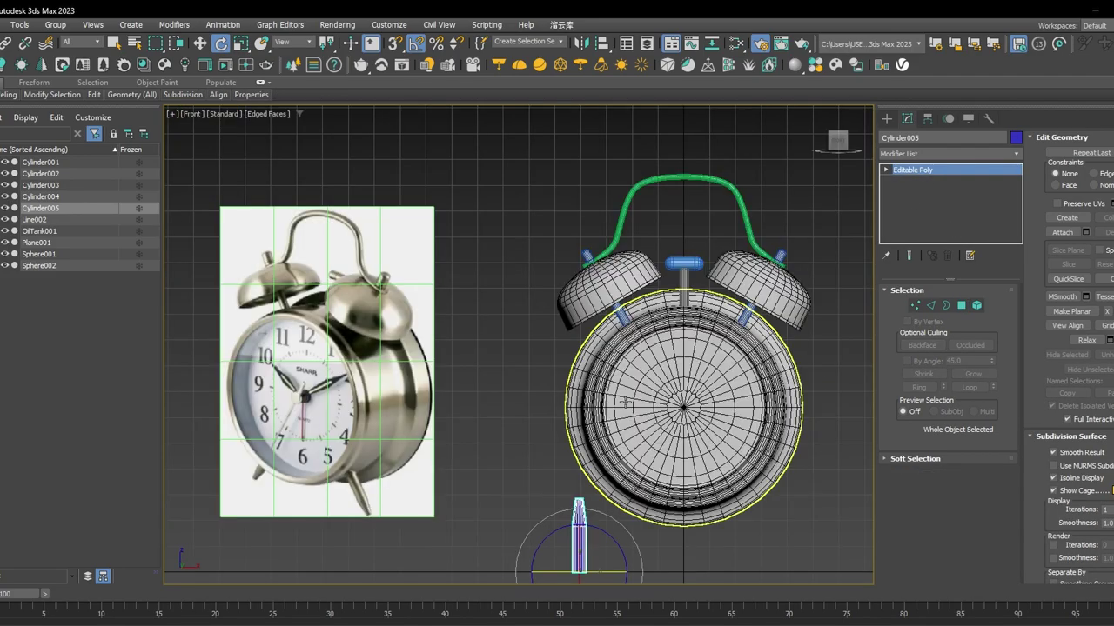
{"action": "scroll", "coordinate": [625, 402], "scroll_direction": "up", "scroll_amount": 4}
{"action": "scroll", "coordinate": [674, 371], "scroll_direction": "down", "scroll_amount": 8}
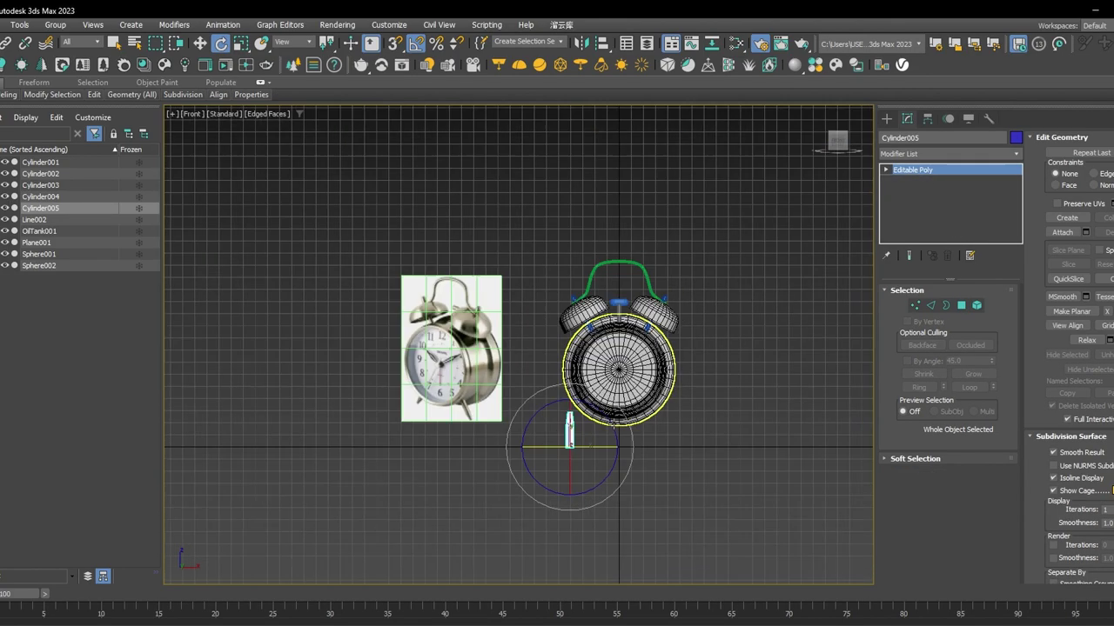
{"action": "key", "text": "w"}
{"action": "scroll", "coordinate": [599, 396], "scroll_direction": "up", "scroll_amount": 4}
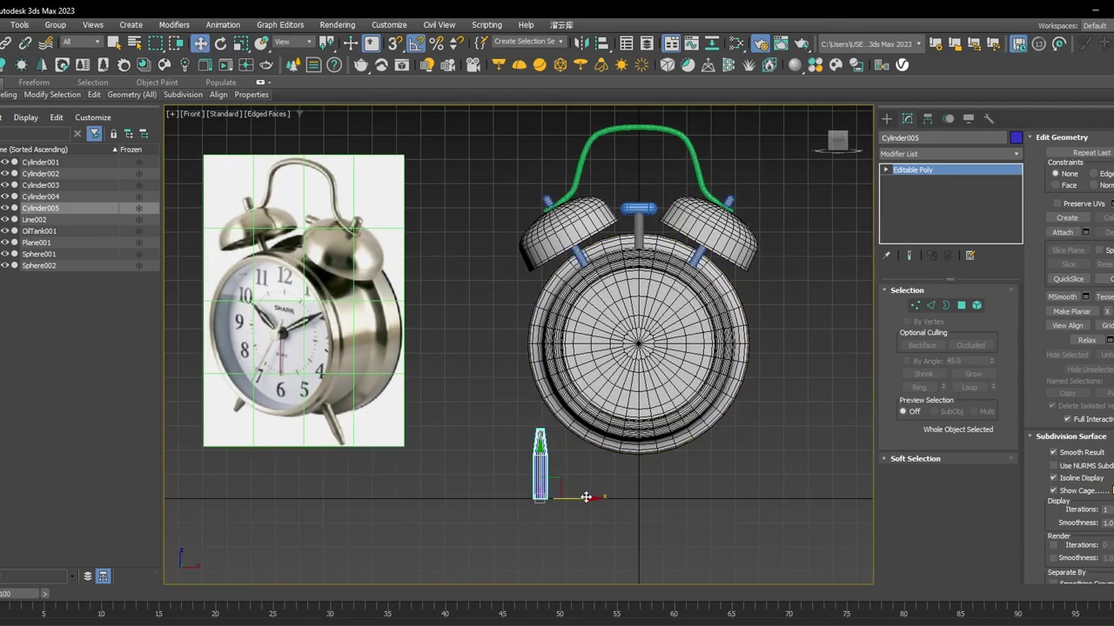
{"action": "left_click_drag", "start_coordinate": [585, 497], "coordinate": [491, 497]}
Select all the clock parts without the foot and lower them until the body rests on the ground line.
{"action": "left_click_drag", "start_coordinate": [559, 335], "coordinate": [510, 462]}
{"action": "middle_click_drag", "start_coordinate": [659, 319], "coordinate": [664, 310]}
{"action": "left_click_drag", "start_coordinate": [643, 286], "coordinate": [641, 328]}
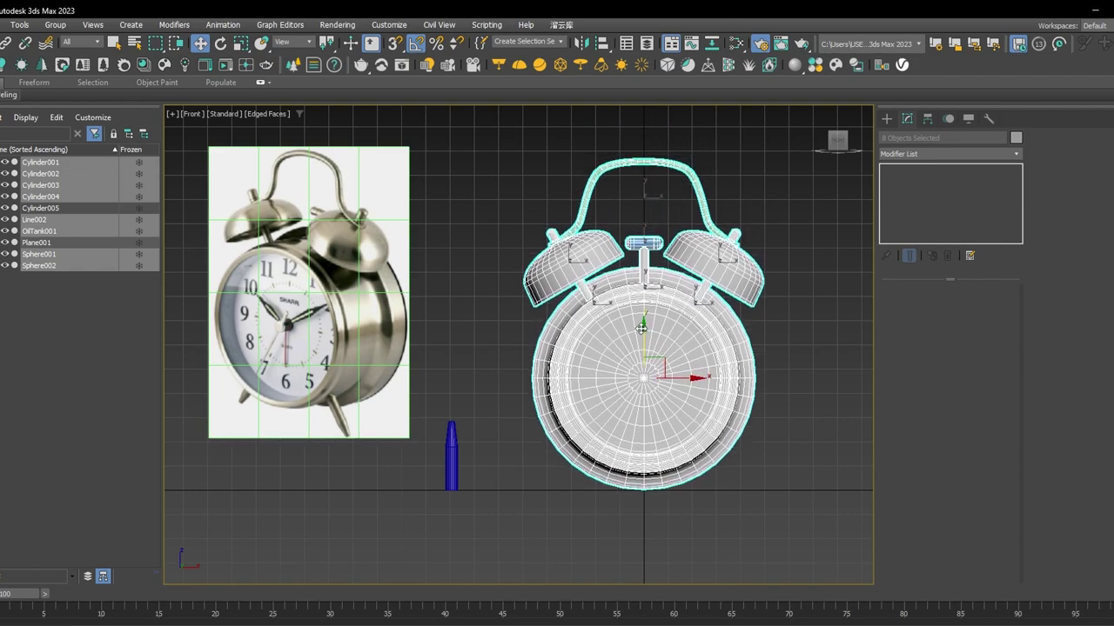
{"action": "middle_click_drag", "start_coordinate": [641, 328], "coordinate": [685, 411], "text": "alt"}
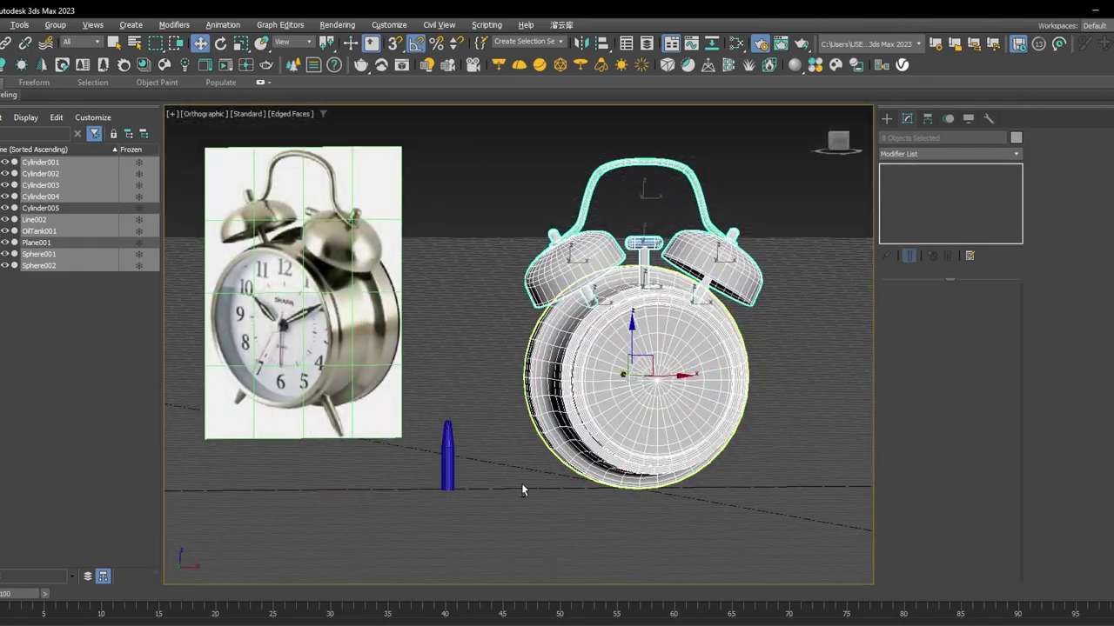
Move the foot over the lower-left part of the clock body and shift it along Y to mid-depth.
{"action": "left_click", "coordinate": [447, 461]}
{"action": "middle_click_drag", "start_coordinate": [447, 461], "coordinate": [549, 485], "text": "alt"}
{"action": "key", "text": "f"}
{"action": "scroll", "coordinate": [591, 405], "scroll_direction": "up", "scroll_amount": 4}
{"action": "middle_click_drag", "start_coordinate": [496, 543], "coordinate": [514, 394]}
{"action": "scroll", "coordinate": [590, 405], "scroll_direction": "down", "scroll_amount": 3}
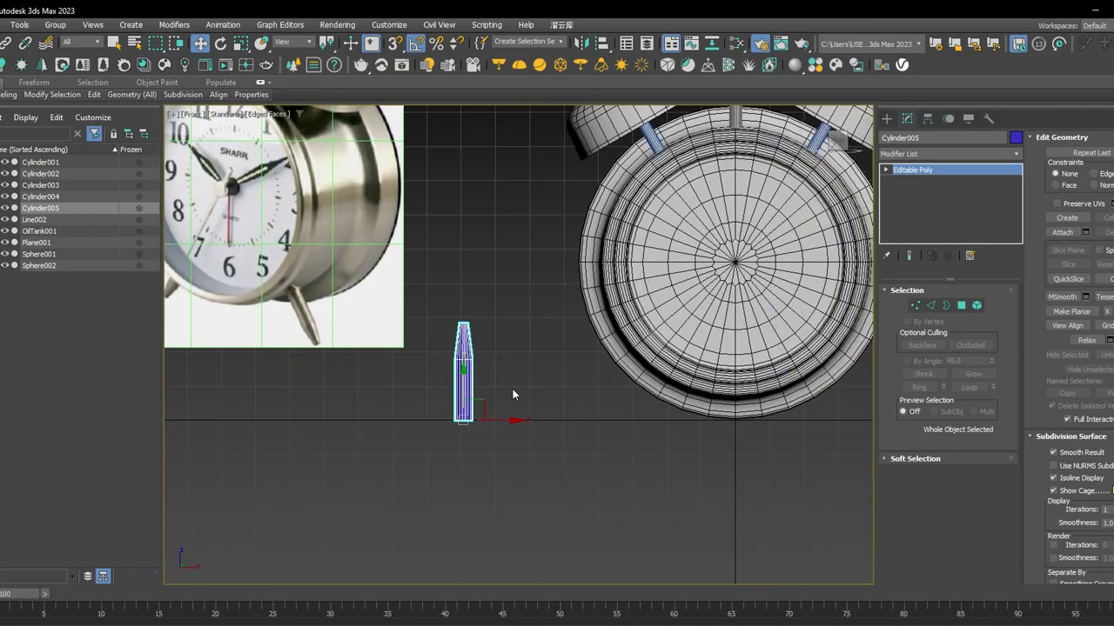
{"action": "left_click_drag", "start_coordinate": [481, 397], "coordinate": [678, 337]}
{"action": "middle_click_drag", "start_coordinate": [678, 337], "coordinate": [644, 349], "text": "alt"}
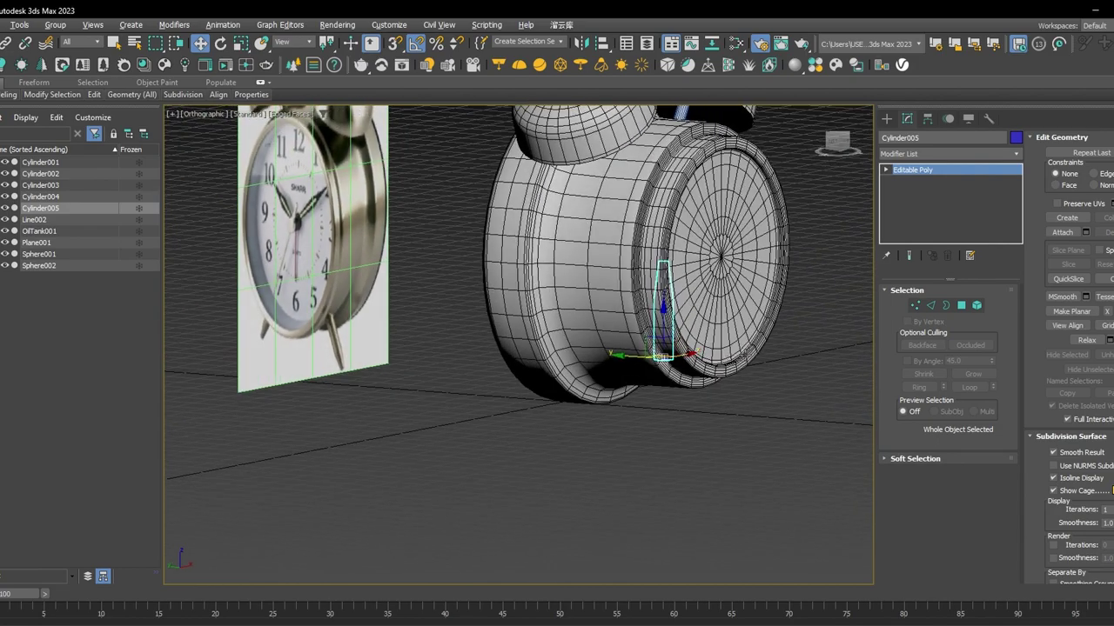
{"action": "left_click_drag", "start_coordinate": [636, 357], "coordinate": [585, 353]}
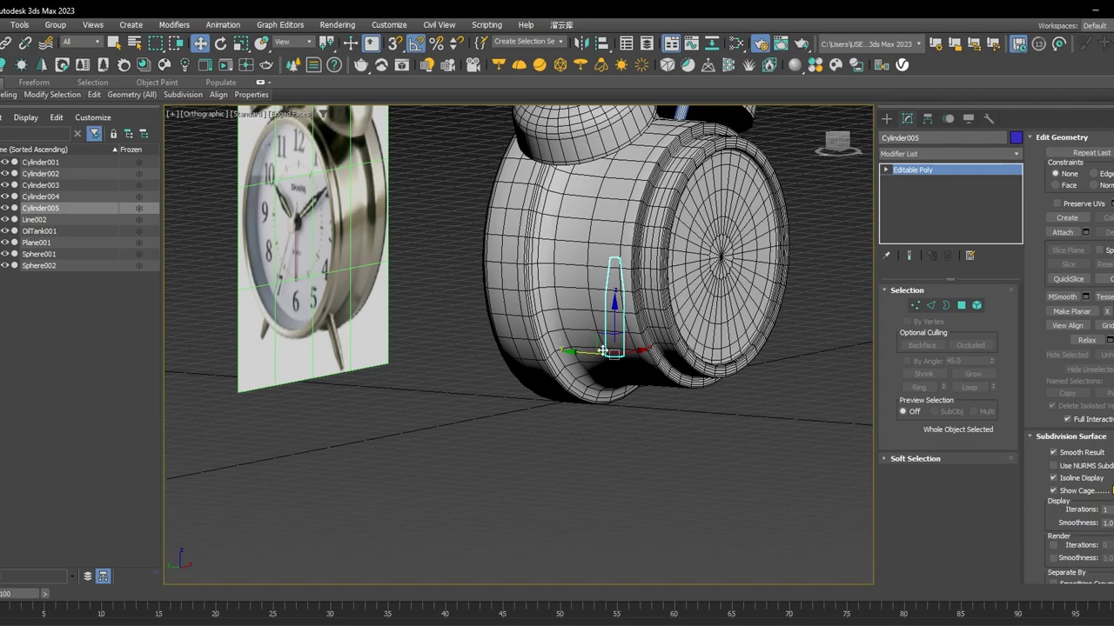
Rotate the foot in the front view so its narrow tip points down and outward from the clock's lower left.
{"action": "middle_click_drag", "start_coordinate": [584, 352], "coordinate": [605, 336], "text": "alt"}
{"action": "key", "text": "f"}
{"action": "scroll", "coordinate": [602, 334], "scroll_direction": "down", "scroll_amount": 5}
{"action": "scroll", "coordinate": [567, 390], "scroll_direction": "up", "scroll_amount": 2}
{"action": "key", "text": "e"}
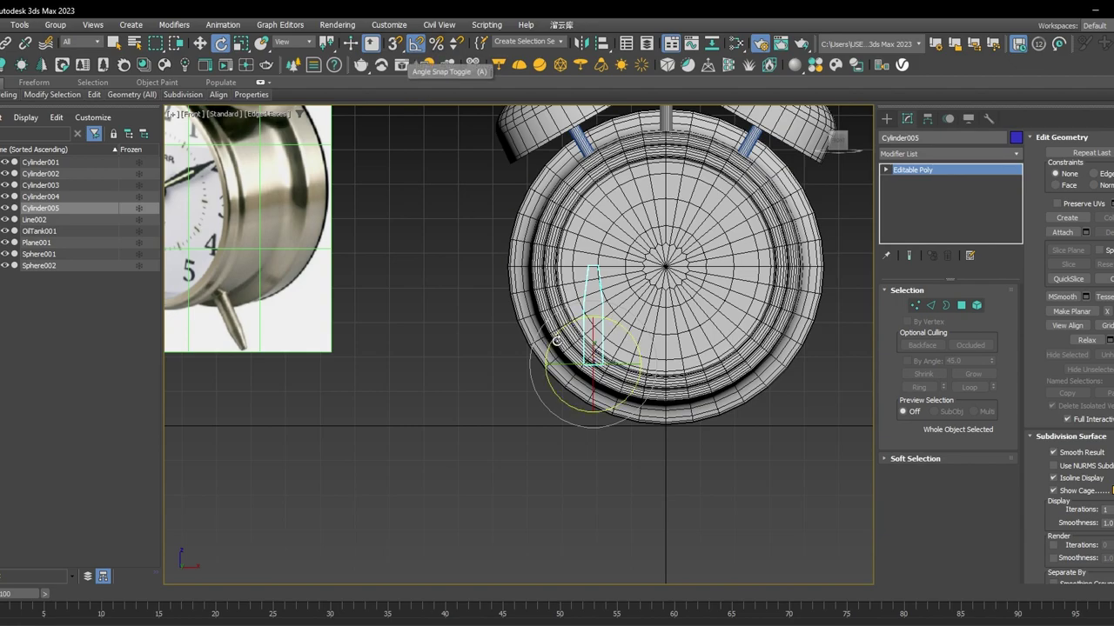
{"action": "middle_click_drag", "start_coordinate": [623, 325], "coordinate": [650, 321]}
{"action": "left_click_drag", "start_coordinate": [651, 322], "coordinate": [510, 359]}
{"action": "key", "text": "w"}
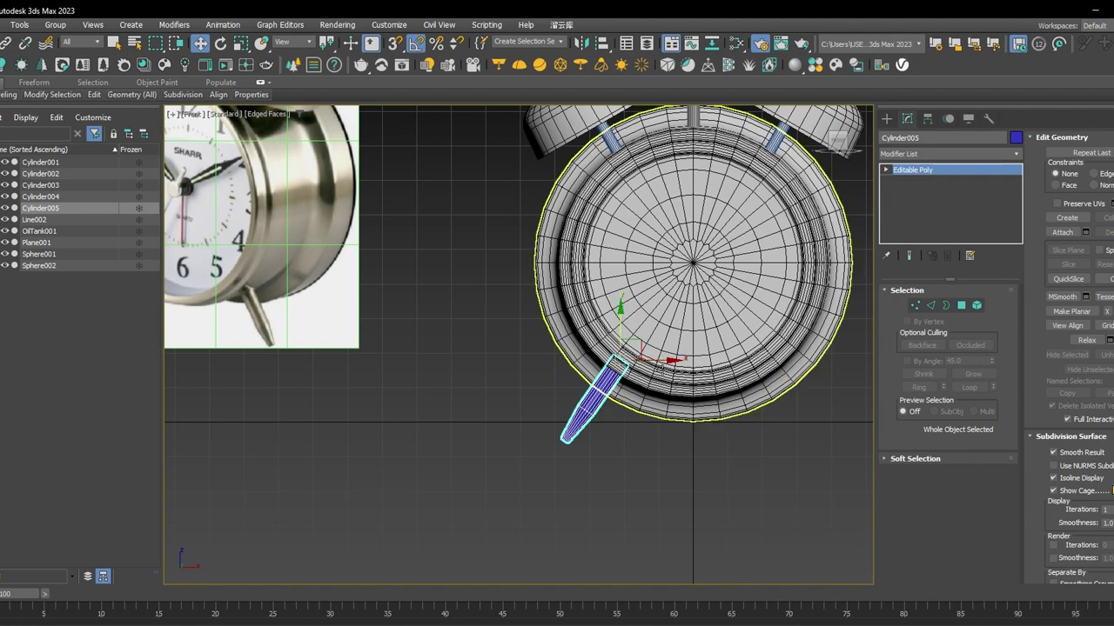
Switch the reference coordinate system to Local and slide the foot along its axis until its tip meets the ground line.
{"action": "left_click", "coordinate": [281, 44]}
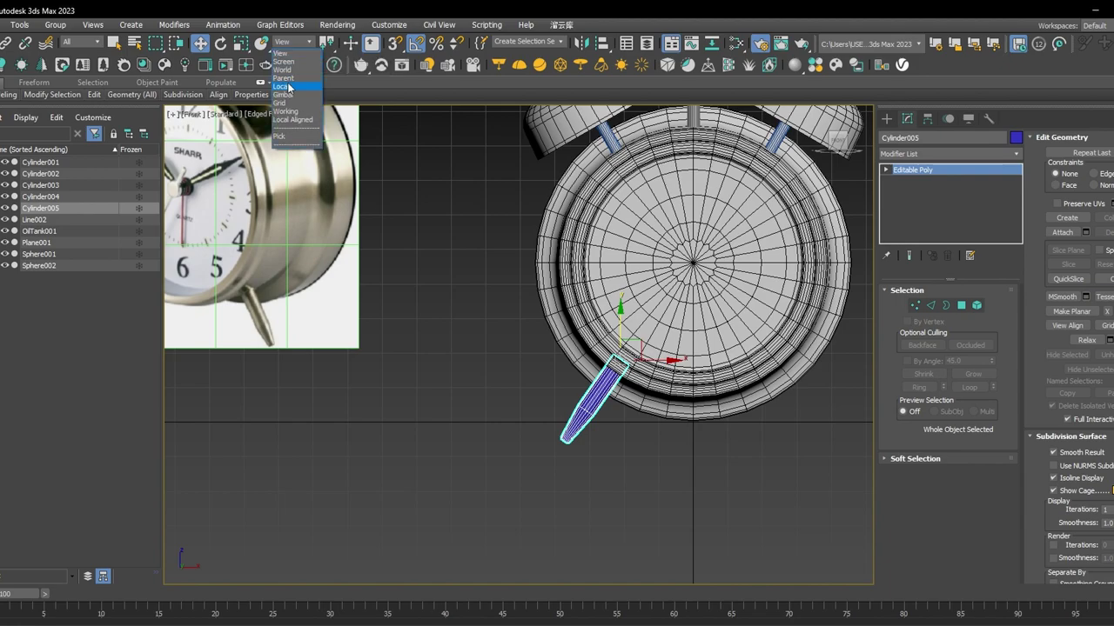
{"action": "left_click", "coordinate": [289, 87]}
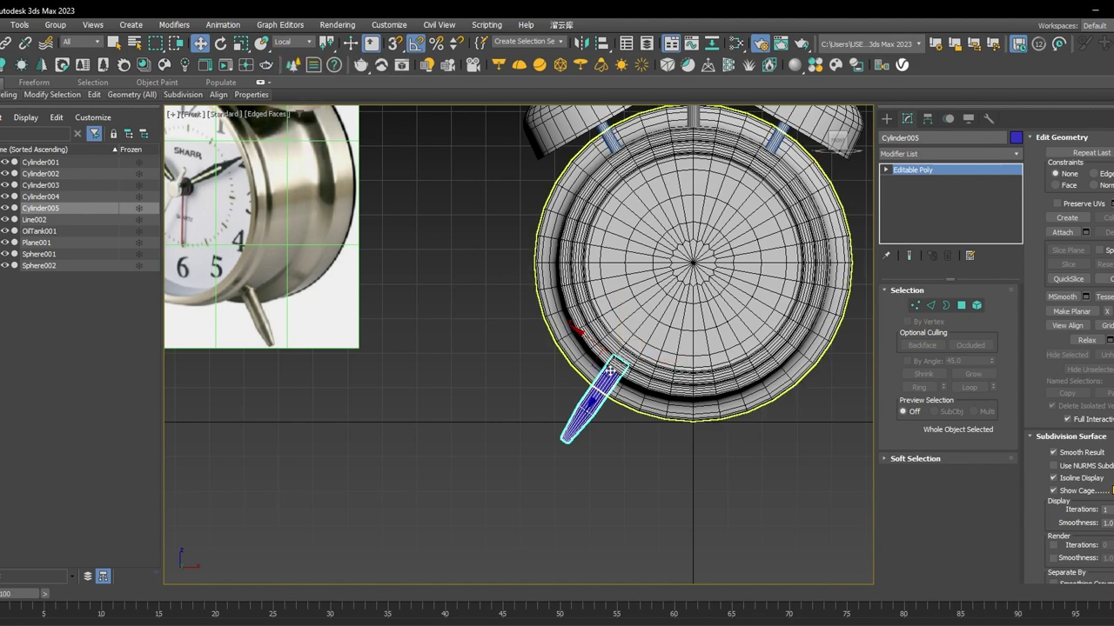
{"action": "scroll", "coordinate": [611, 369], "scroll_direction": "up", "scroll_amount": 3}
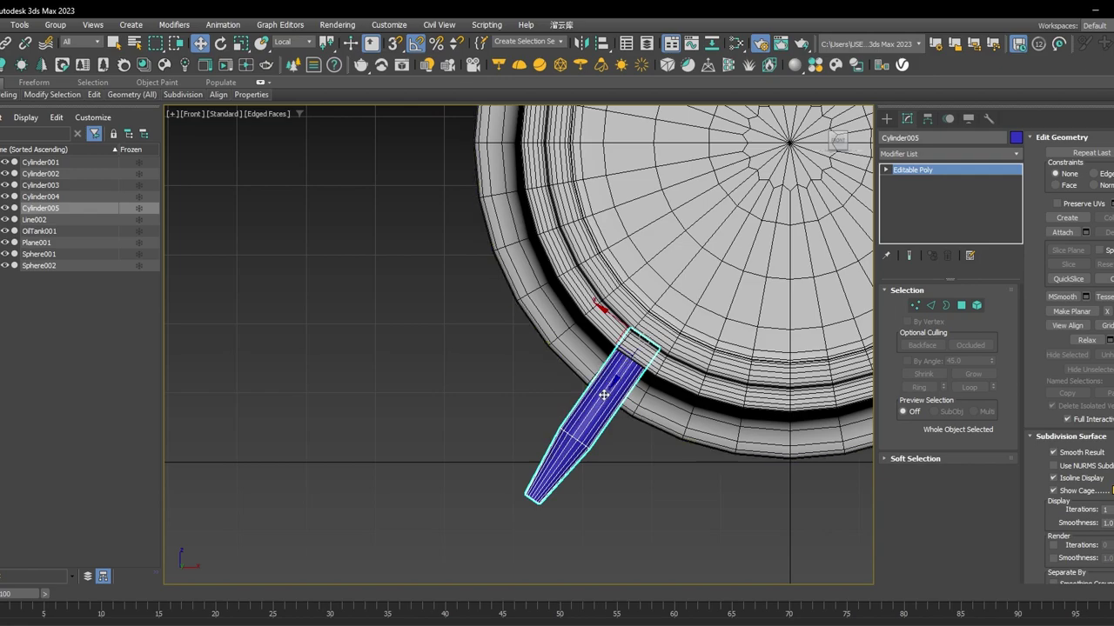
{"action": "scroll", "coordinate": [603, 395], "scroll_direction": "down", "scroll_amount": 3}
{"action": "left_click_drag", "start_coordinate": [598, 407], "coordinate": [612, 388]}
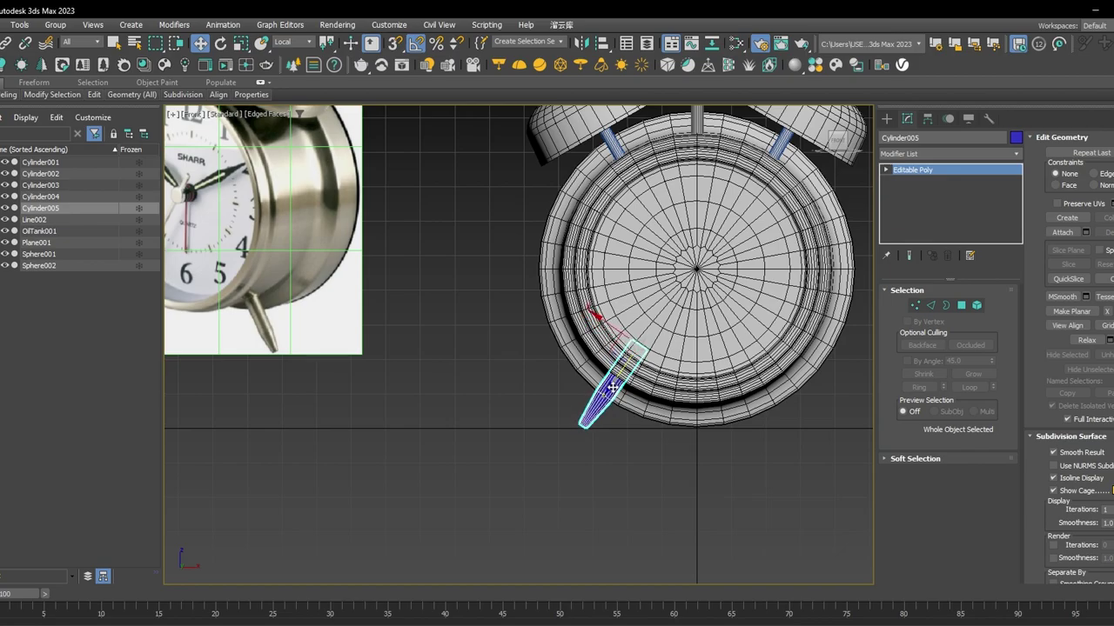
{"action": "scroll", "coordinate": [603, 400], "scroll_direction": "down", "scroll_amount": 3}
{"action": "middle_click_drag", "start_coordinate": [603, 400], "coordinate": [630, 374], "text": "alt"}
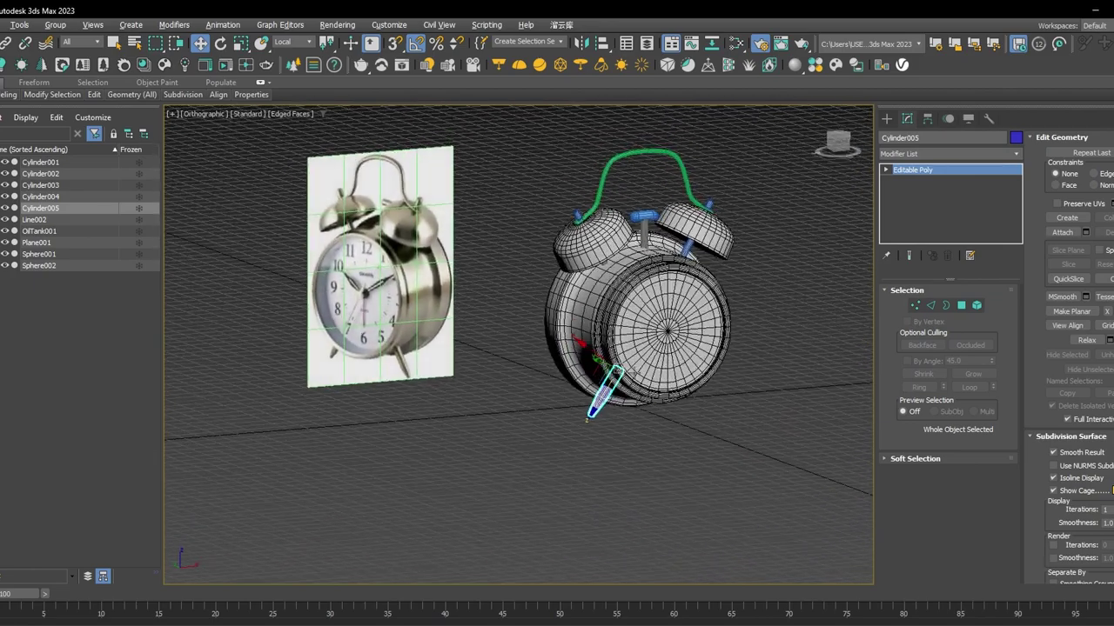
Select the foot's inner end vertices and pull them toward the body's rim to shorten the embedded part, then finish vertex editing.
{"action": "scroll", "coordinate": [628, 375], "scroll_direction": "up", "scroll_amount": 5}
{"action": "key", "text": "f"}
{"action": "scroll", "coordinate": [625, 377], "scroll_direction": "down", "scroll_amount": 3}
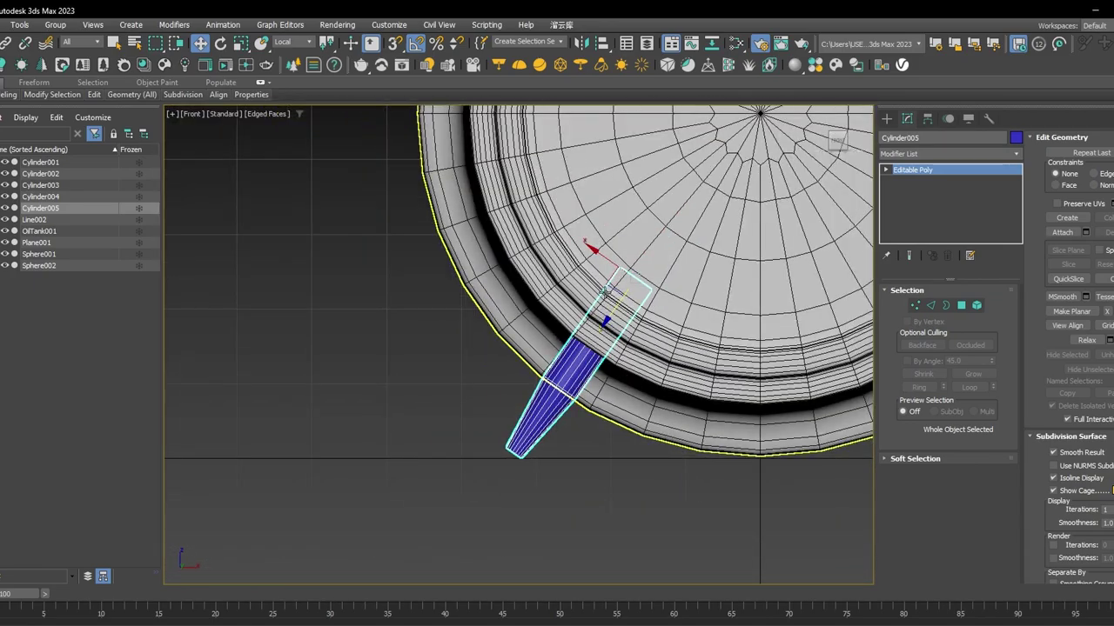
{"action": "key", "text": "1"}
{"action": "key", "text": "F3"}
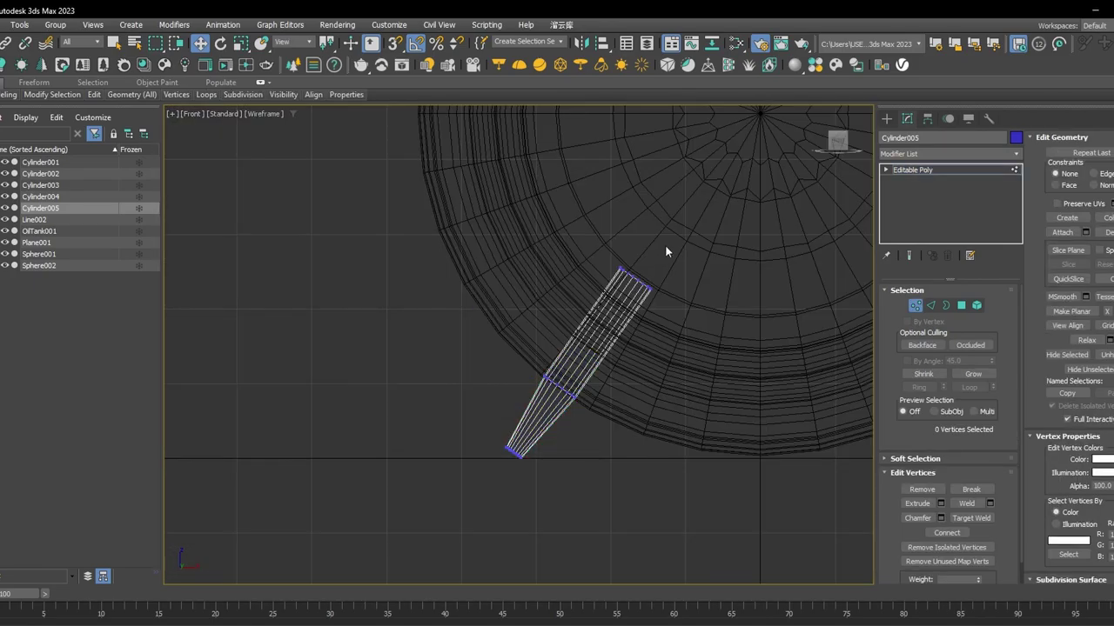
{"action": "left_click_drag", "start_coordinate": [596, 326], "coordinate": [596, 324]}
{"action": "left_click_drag", "start_coordinate": [642, 272], "coordinate": [630, 293]}
{"action": "key", "text": "F3"}
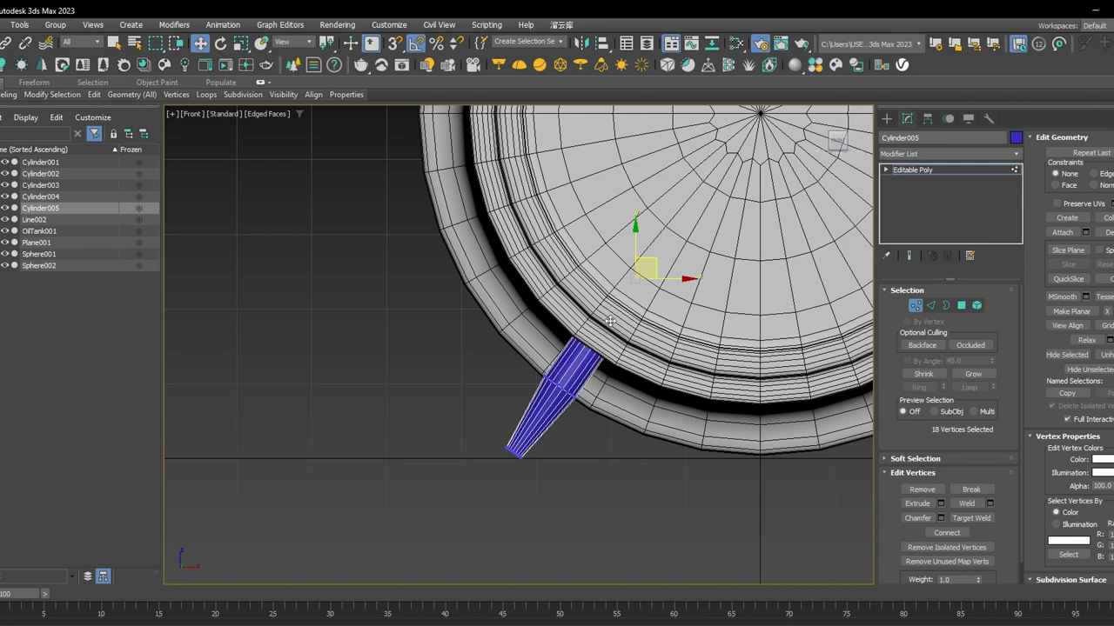
{"action": "key", "text": "F3"}
{"action": "key", "text": "F3"}
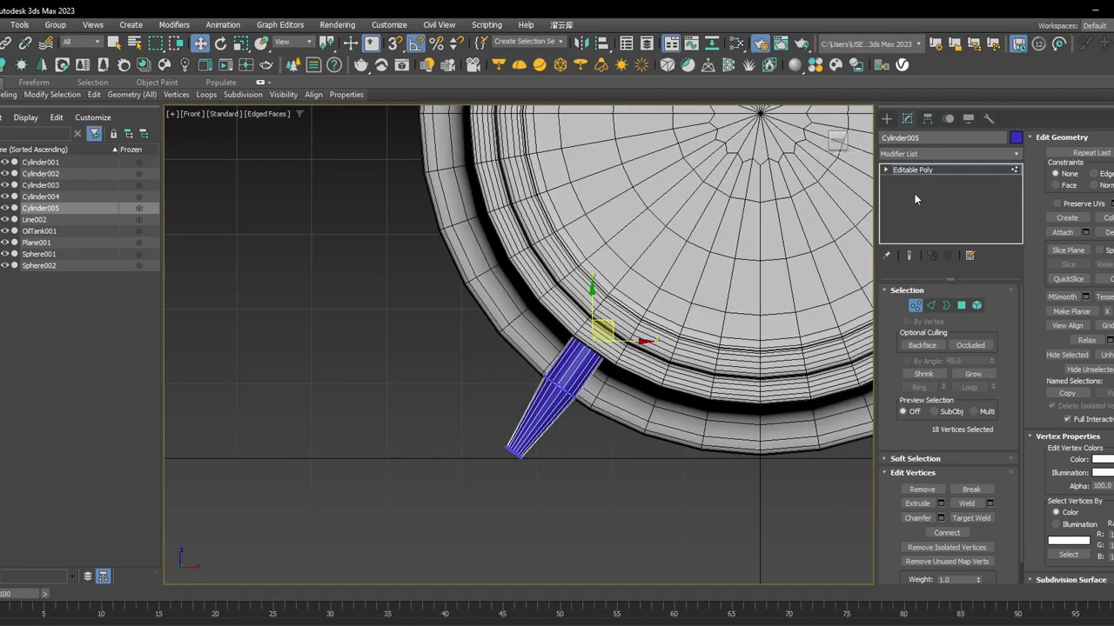
{"action": "left_click", "coordinate": [926, 169]}
{"action": "scroll", "coordinate": [481, 275], "scroll_direction": "down", "scroll_amount": 5}
{"action": "middle_click_drag", "start_coordinate": [554, 280], "coordinate": [565, 279]}
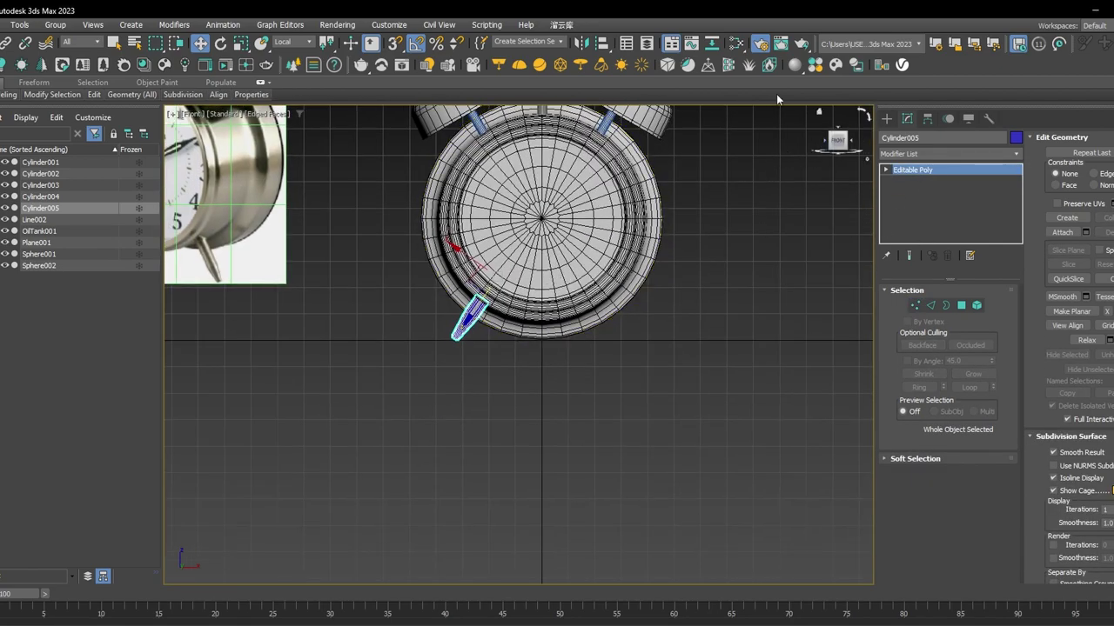
Set the reference coordinate system to View, center the pivot on the foot, and shift it along X to the clock's vertical centerline.
{"action": "left_click", "coordinate": [294, 46]}
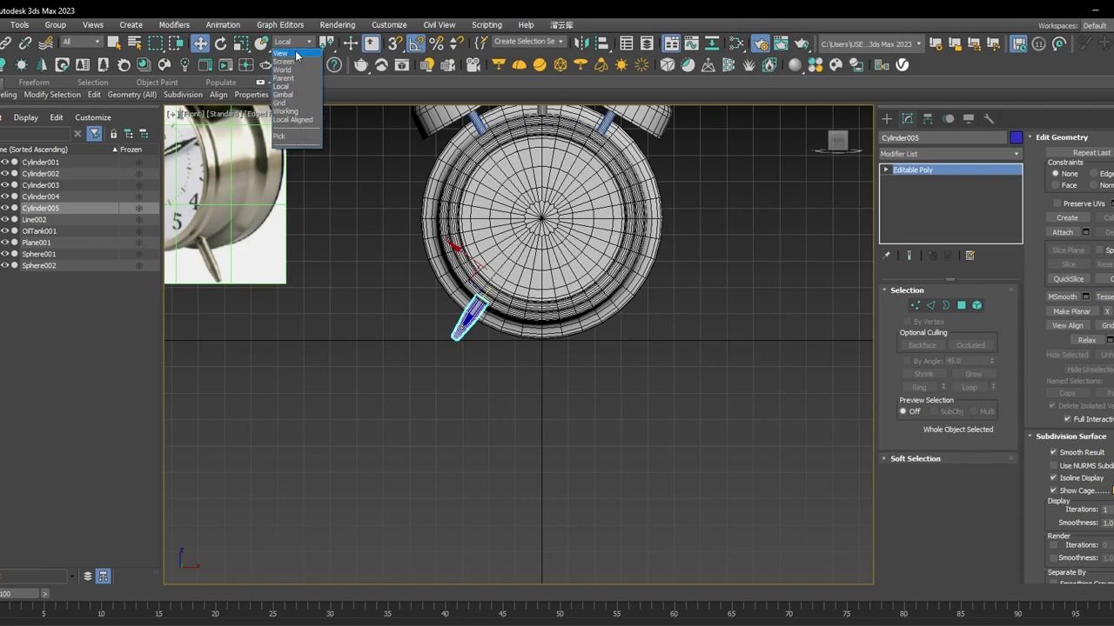
{"action": "left_click", "coordinate": [301, 55]}
{"action": "left_click", "coordinate": [929, 119]}
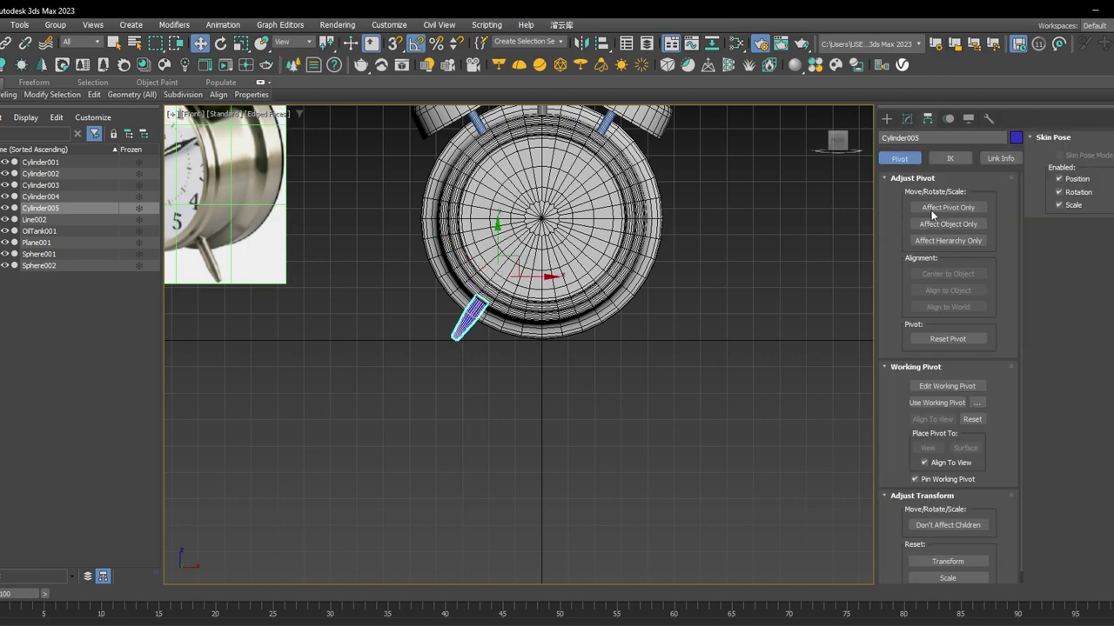
{"action": "left_click", "coordinate": [947, 207]}
{"action": "left_click", "coordinate": [953, 277]}
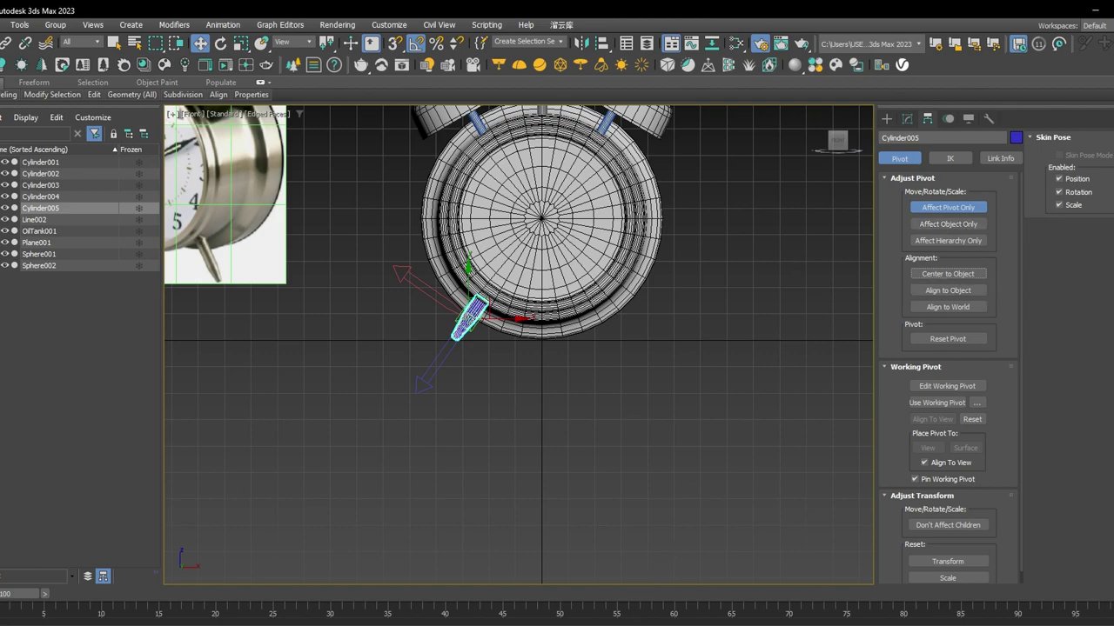
{"action": "key", "text": "Return"}
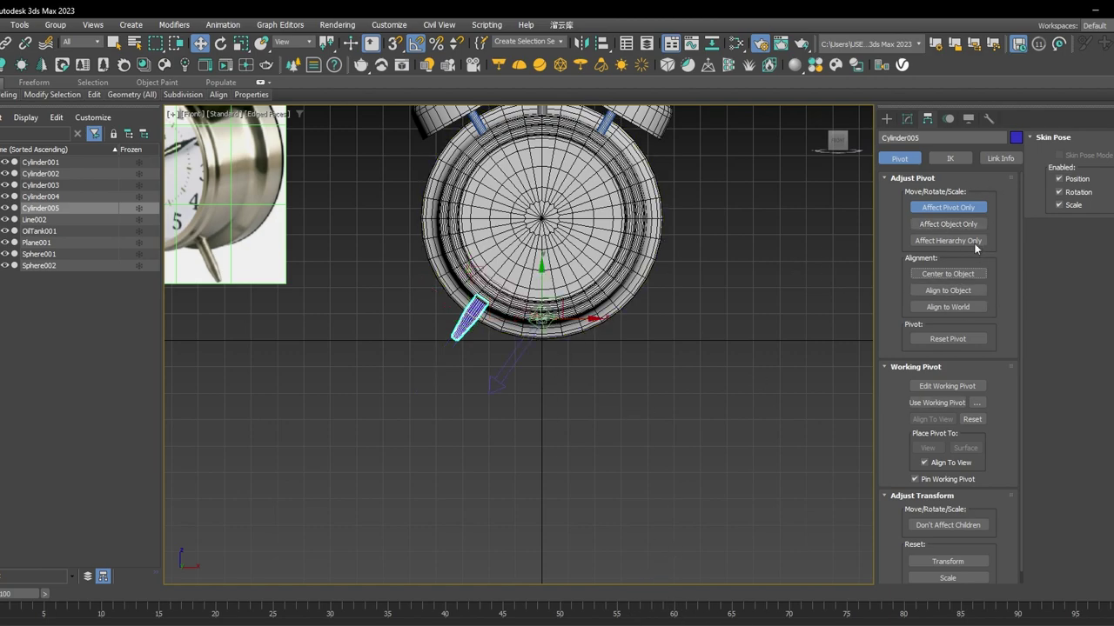
{"action": "left_click", "coordinate": [943, 179]}
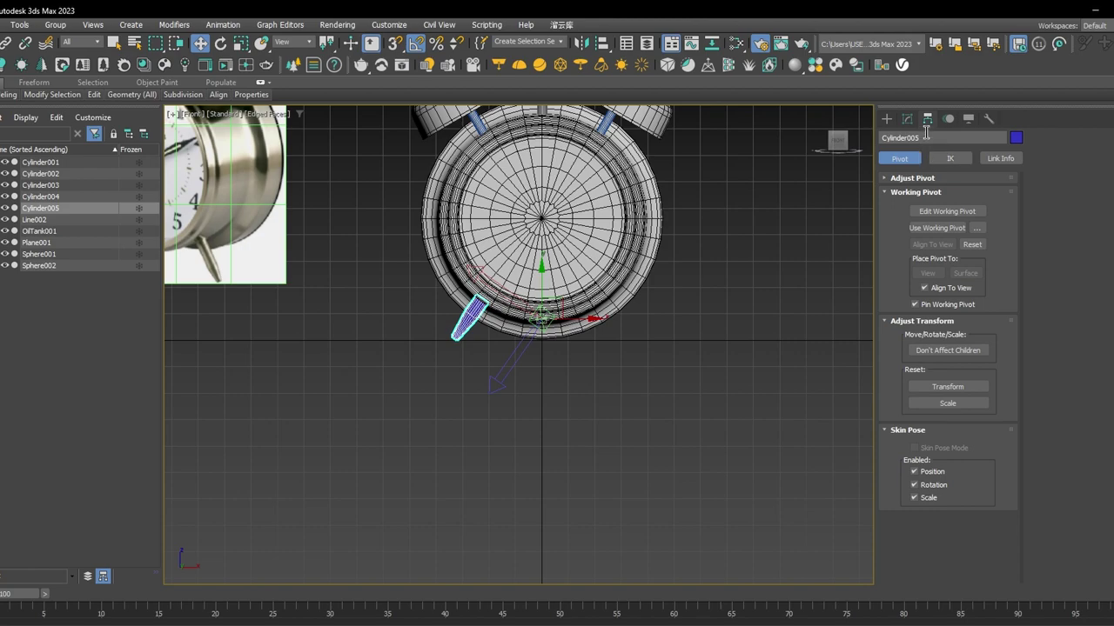
{"action": "left_click", "coordinate": [949, 159]}
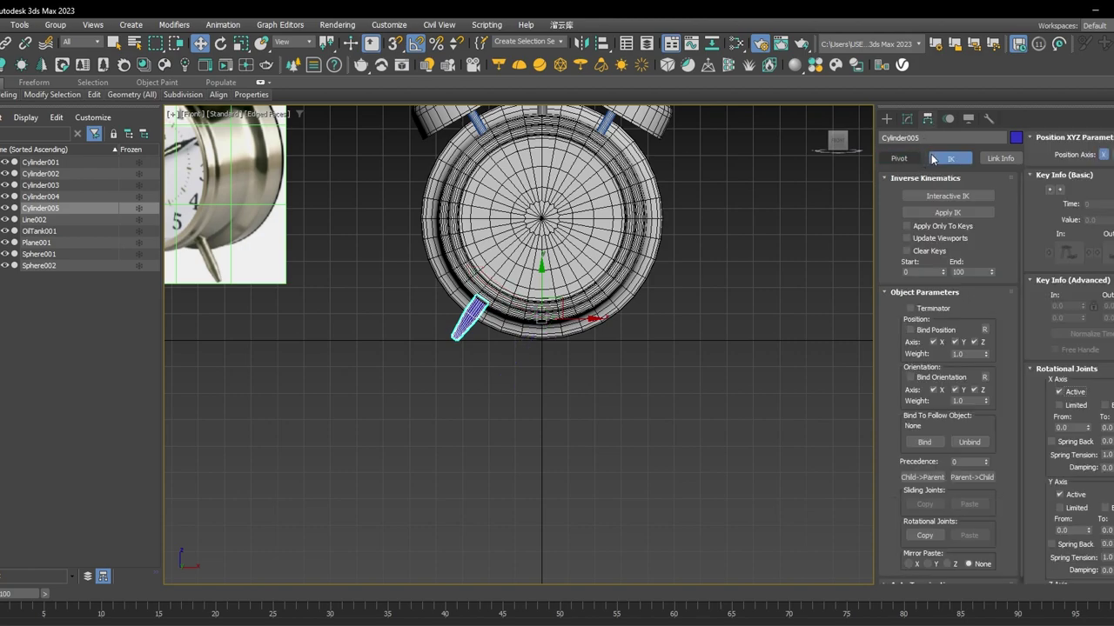
{"action": "left_click", "coordinate": [998, 160]}
{"action": "left_click", "coordinate": [898, 158]}
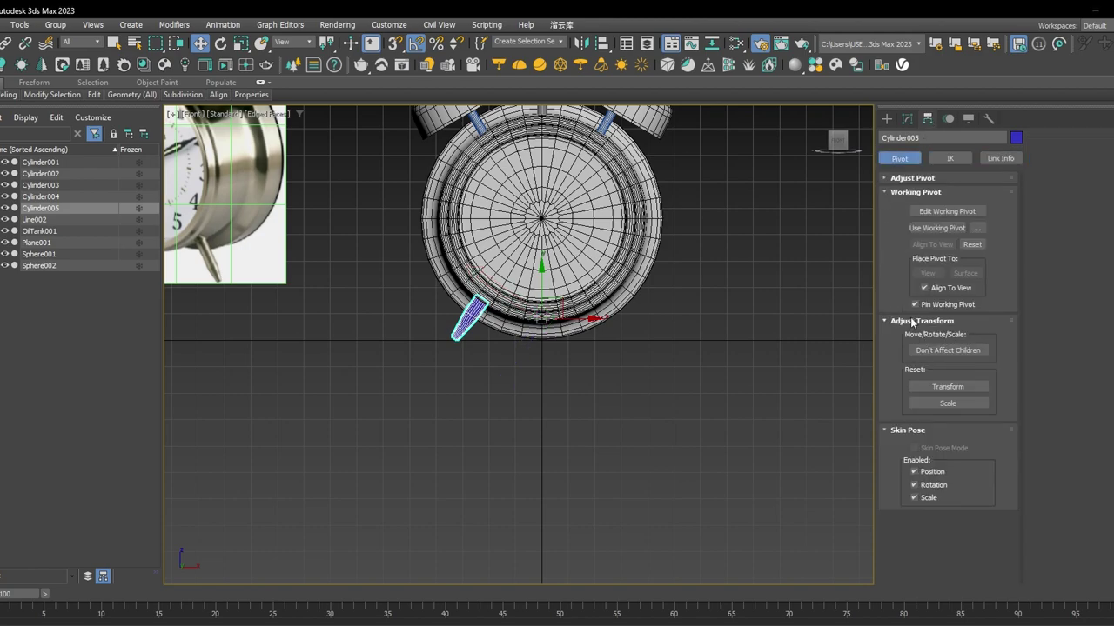
{"action": "left_click", "coordinate": [904, 178]}
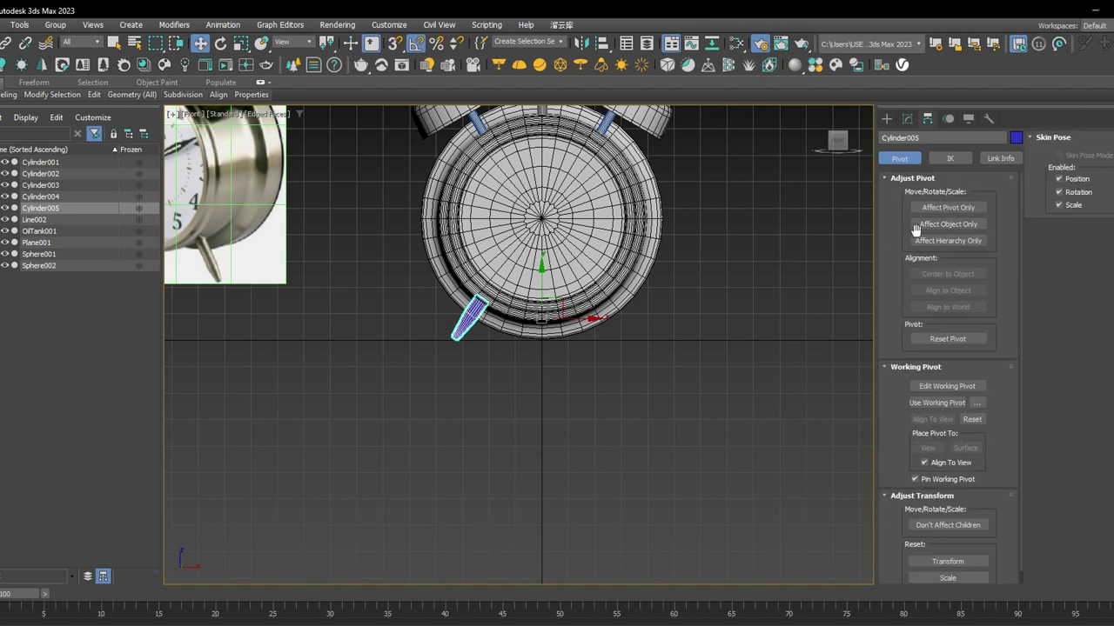
Mirror the foot across the X axis as an instance to create the matching foot on the clock's other side.
{"action": "middle_click_drag", "start_coordinate": [721, 241], "coordinate": [700, 271]}
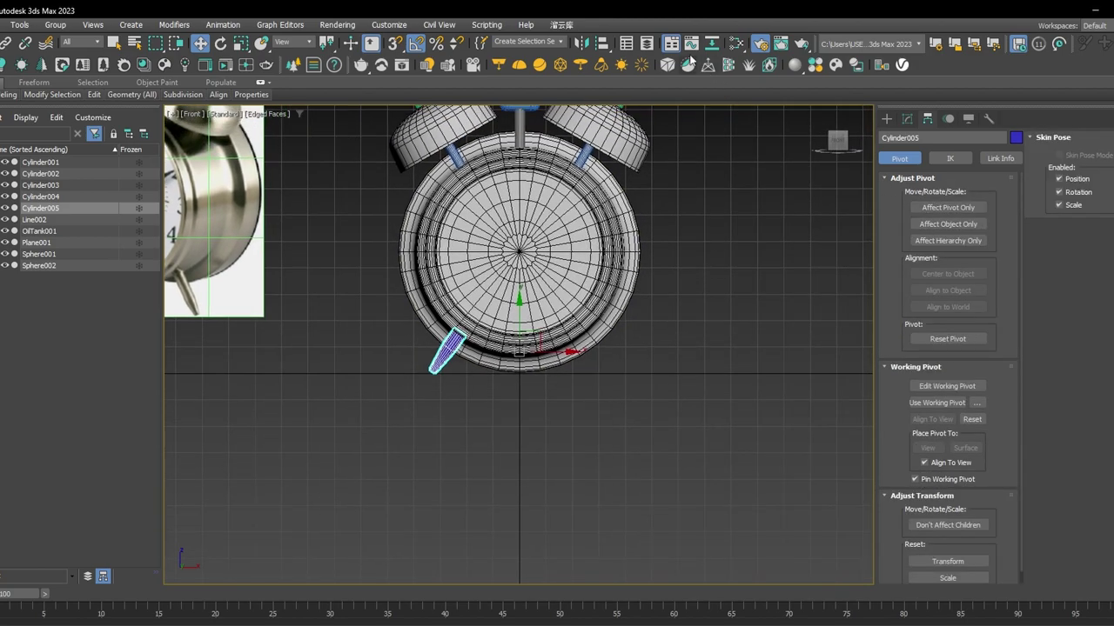
{"action": "left_click", "coordinate": [580, 42]}
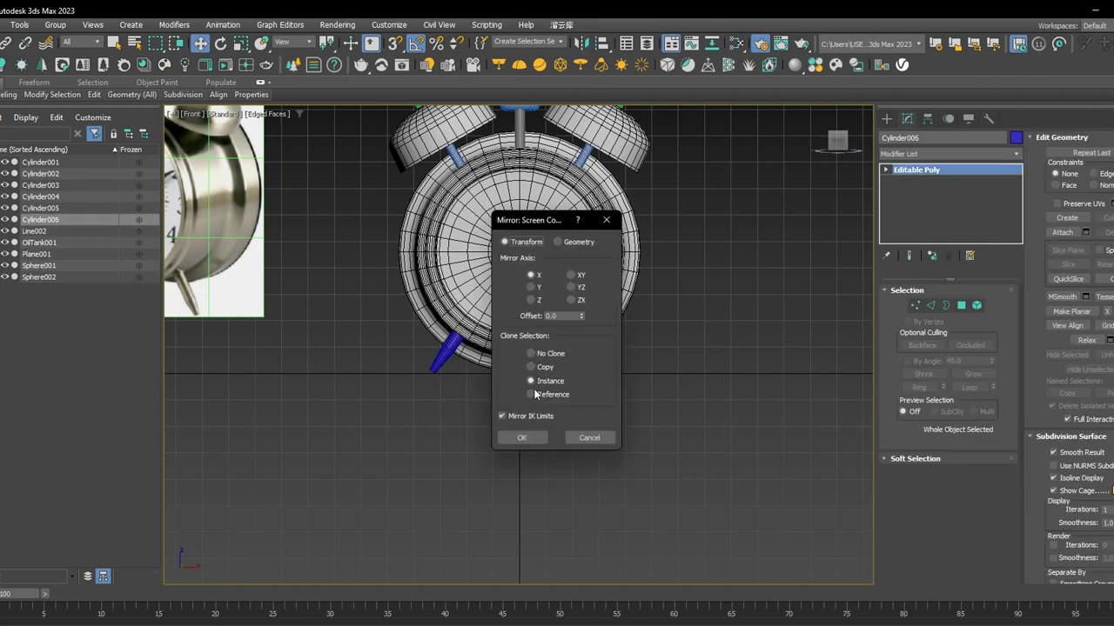
{"action": "left_click_drag", "start_coordinate": [530, 220], "coordinate": [754, 171]}
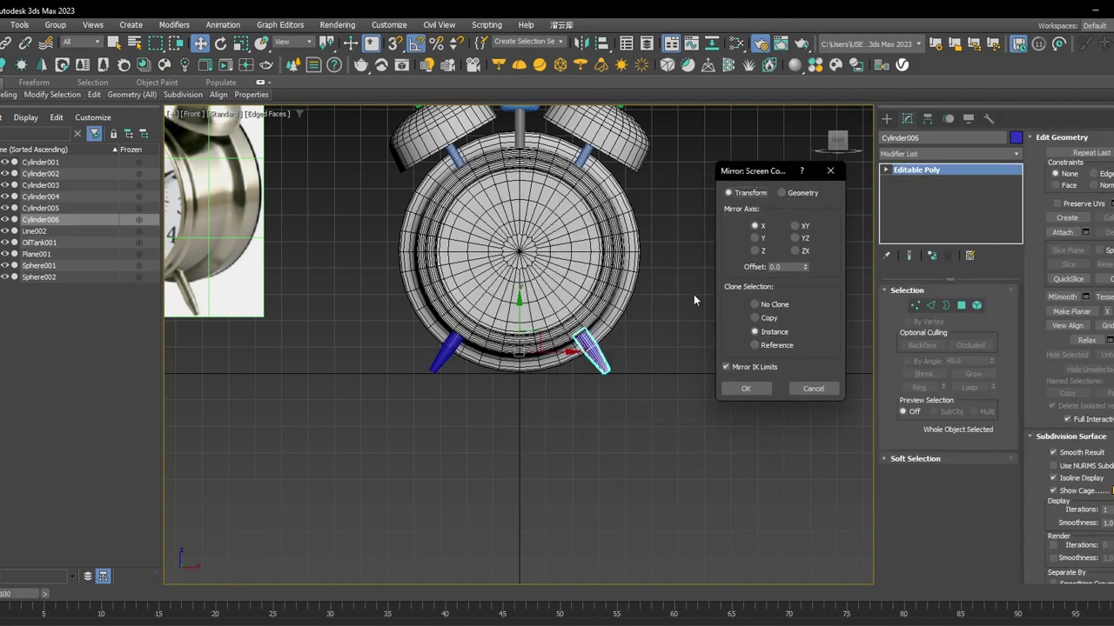
{"action": "left_click", "coordinate": [746, 388]}
{"action": "left_click", "coordinate": [607, 392]}
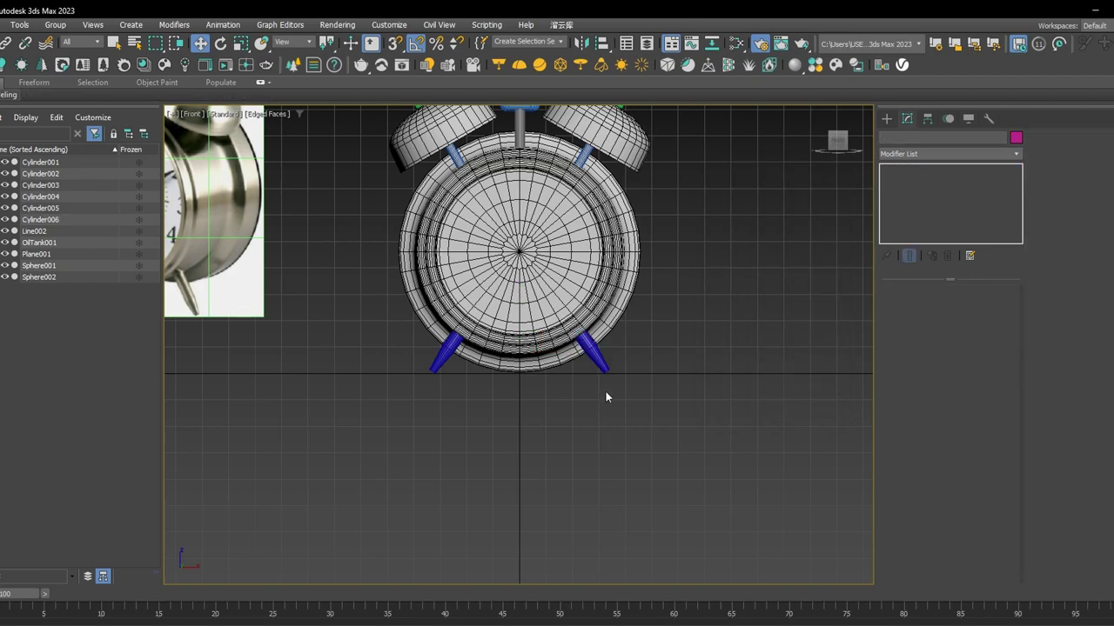
Examine the pair of feet against the alarm clock in the reference photo.
{"action": "middle_click_drag", "start_coordinate": [511, 385], "coordinate": [542, 385]}
{"action": "scroll", "coordinate": [510, 360], "scroll_direction": "up", "scroll_amount": 5}
{"action": "middle_click_drag", "start_coordinate": [448, 352], "coordinate": [558, 392]}
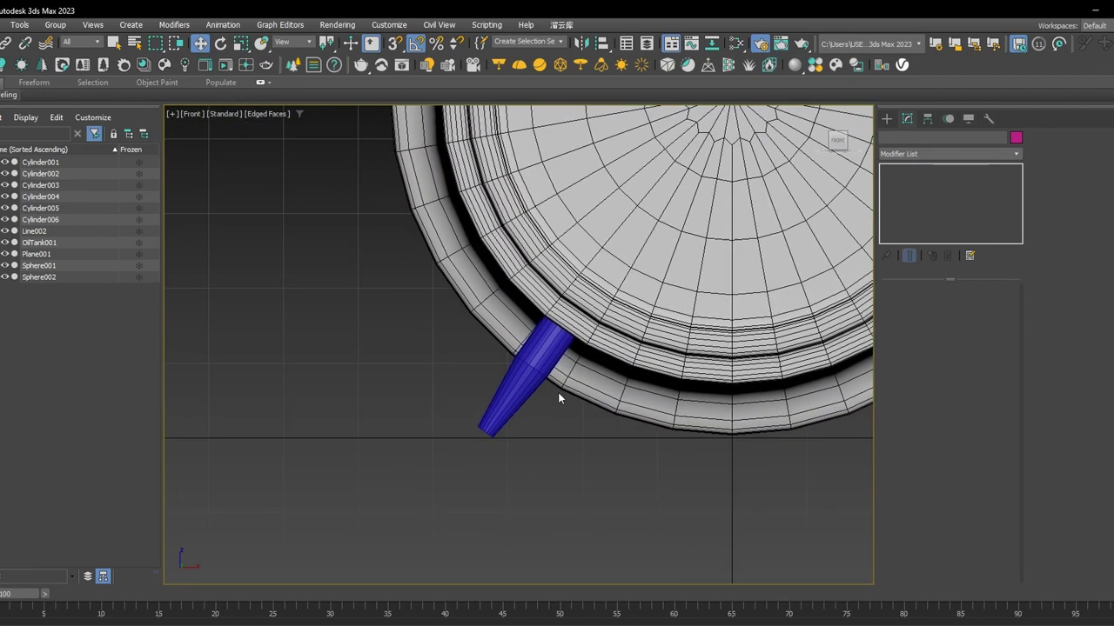
{"action": "scroll", "coordinate": [539, 383], "scroll_direction": "down", "scroll_amount": 5}
{"action": "middle_click_drag", "start_coordinate": [382, 244], "coordinate": [554, 461]}
{"action": "scroll", "coordinate": [363, 276], "scroll_direction": "up", "scroll_amount": 8}
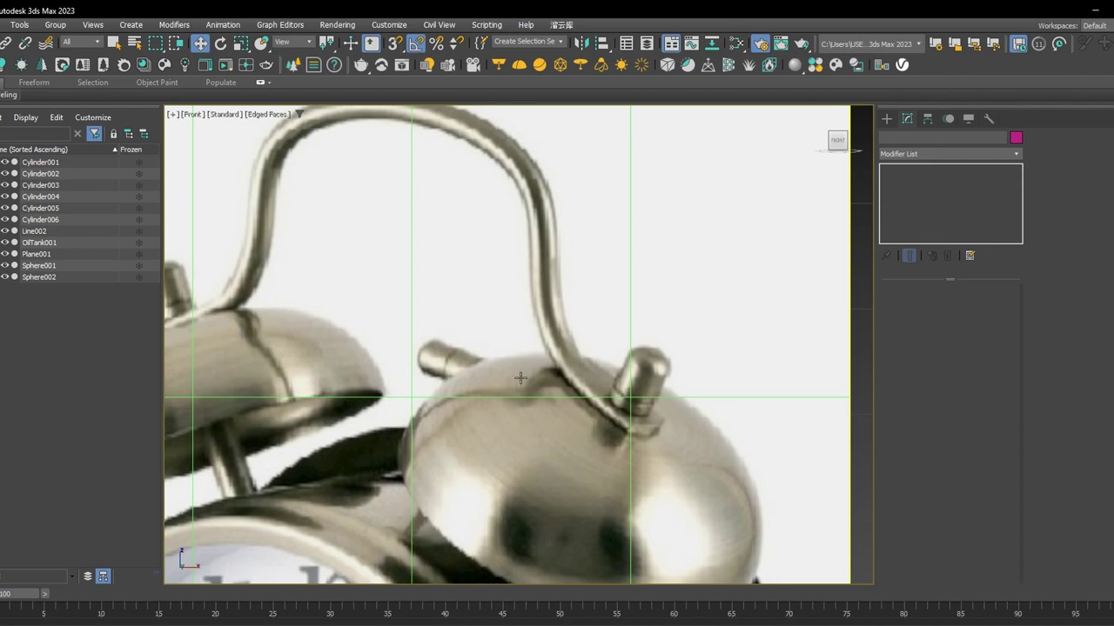
{"action": "scroll", "coordinate": [447, 358], "scroll_direction": "down", "scroll_amount": 10}
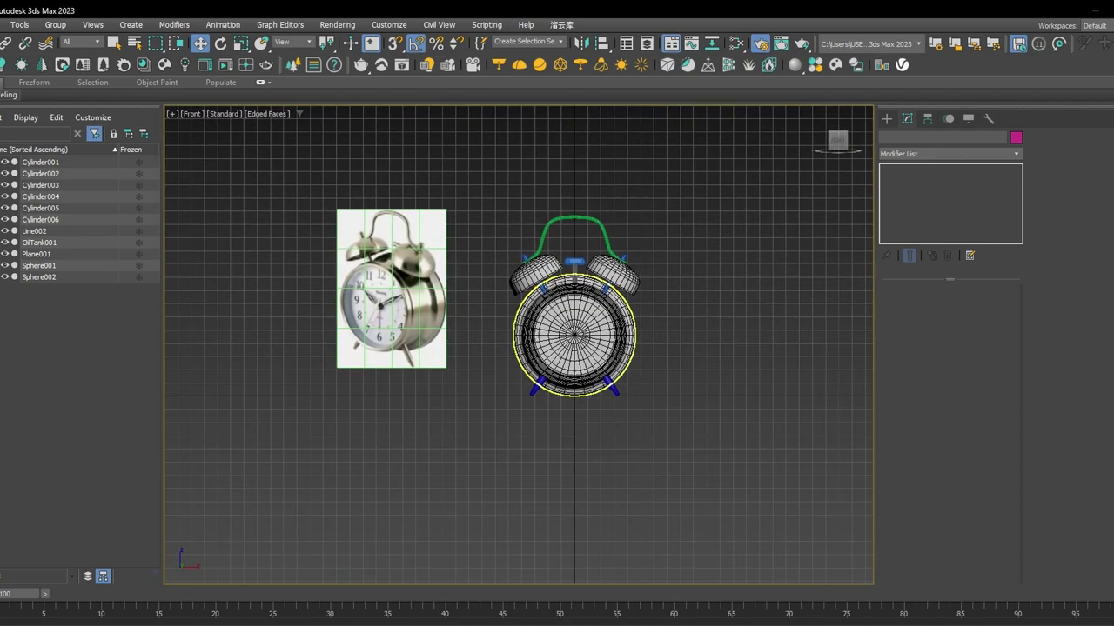
{"action": "scroll", "coordinate": [502, 418], "scroll_direction": "up", "scroll_amount": 8}
Chamfer the edge loop around the middle of the original foot by 0.211 with 1 segment.
{"action": "left_click", "coordinate": [299, 347]}
{"action": "scroll", "coordinate": [453, 355], "scroll_direction": "down", "scroll_amount": 6}
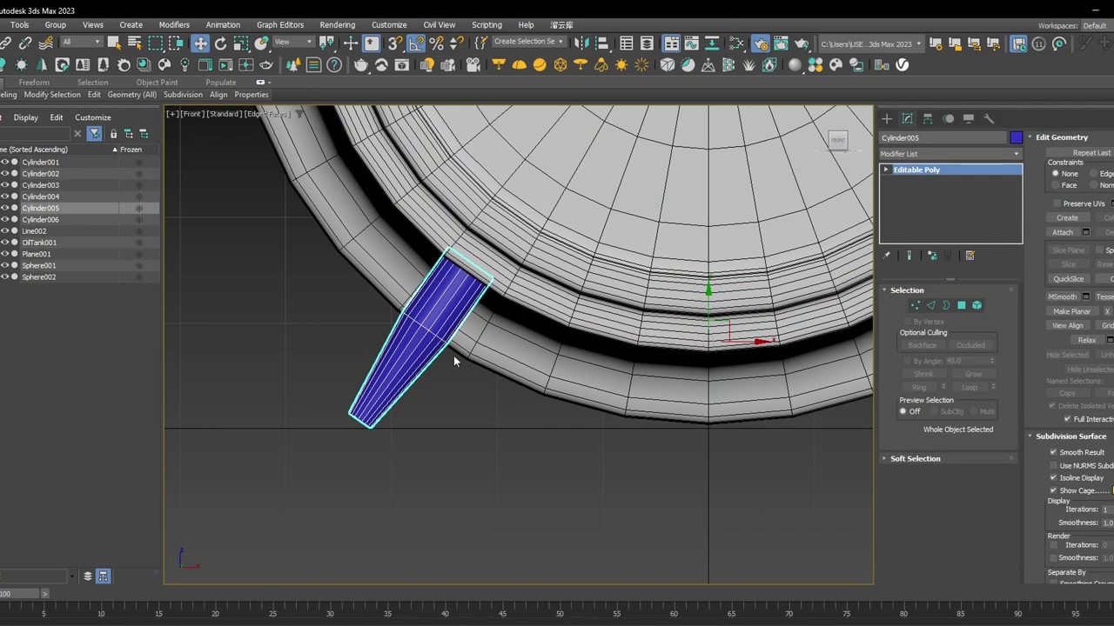
{"action": "scroll", "coordinate": [448, 356], "scroll_direction": "up", "scroll_amount": 2}
{"action": "middle_click_drag", "start_coordinate": [448, 356], "coordinate": [549, 333]}
{"action": "scroll", "coordinate": [544, 331], "scroll_direction": "up", "scroll_amount": 4}
{"action": "scroll", "coordinate": [548, 373], "scroll_direction": "up", "scroll_amount": 4}
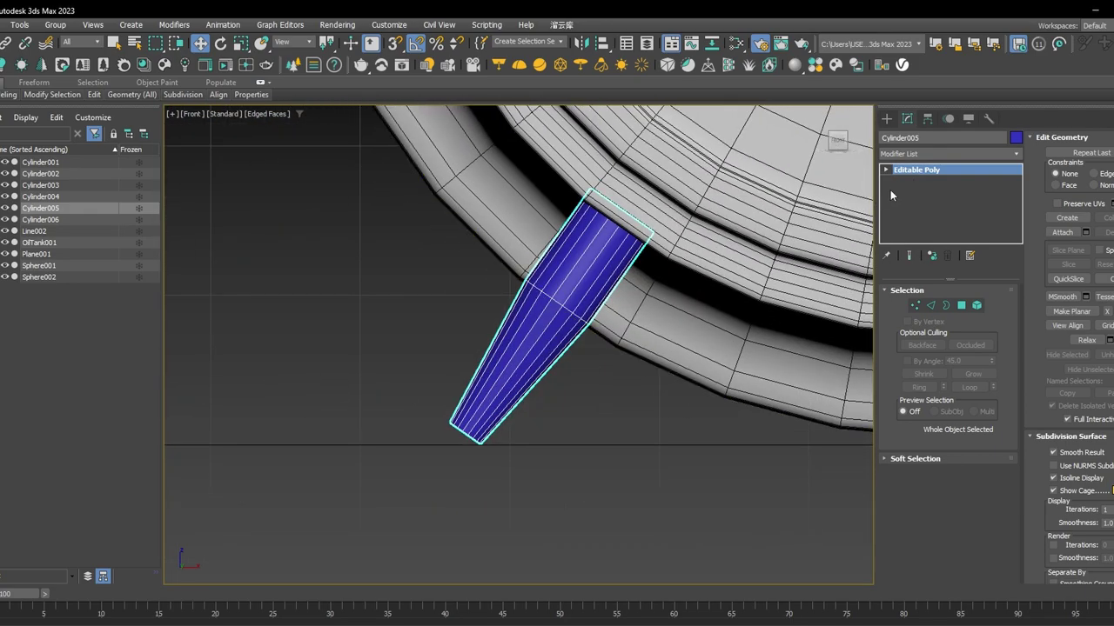
{"action": "left_click", "coordinate": [931, 305]}
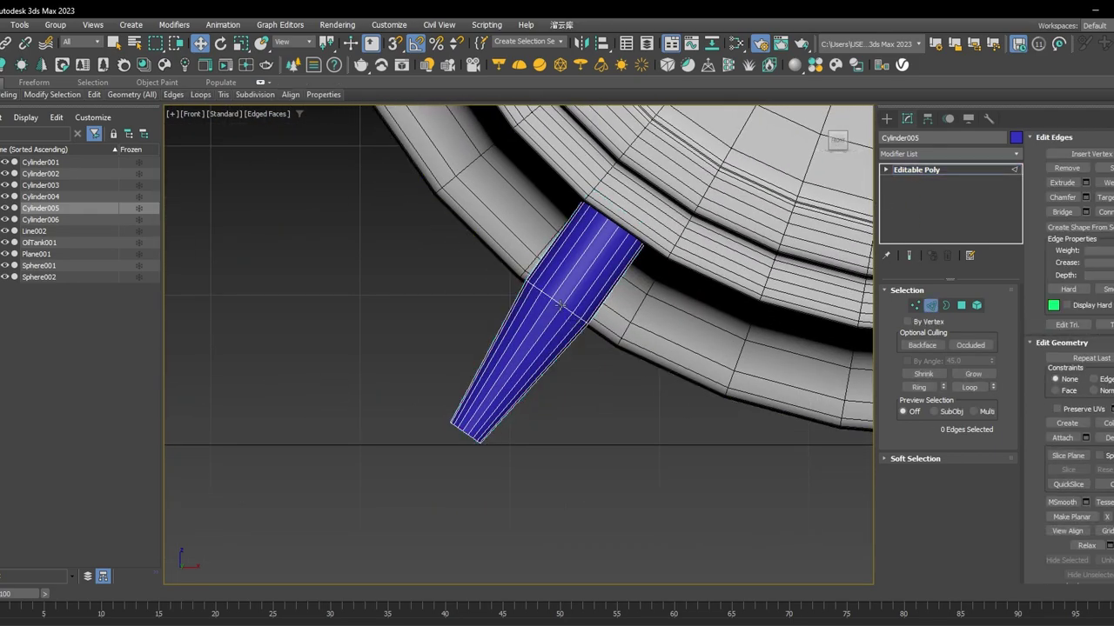
{"action": "scroll", "coordinate": [548, 297], "scroll_direction": "up", "scroll_amount": 5}
{"action": "double_click", "coordinate": [548, 298]}
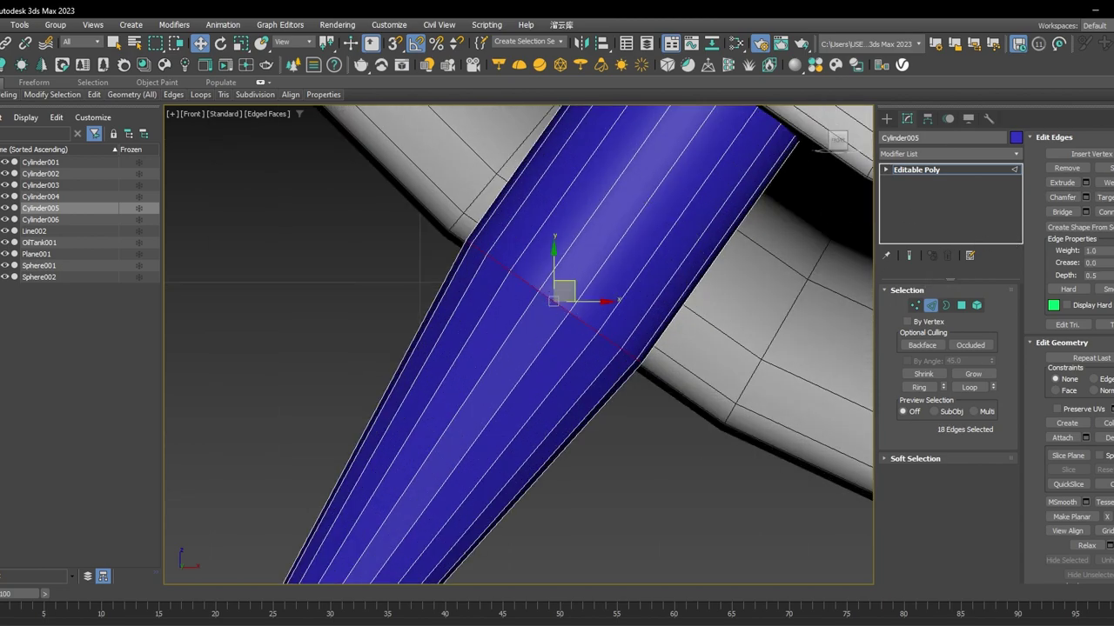
{"action": "left_click", "coordinate": [1086, 197]}
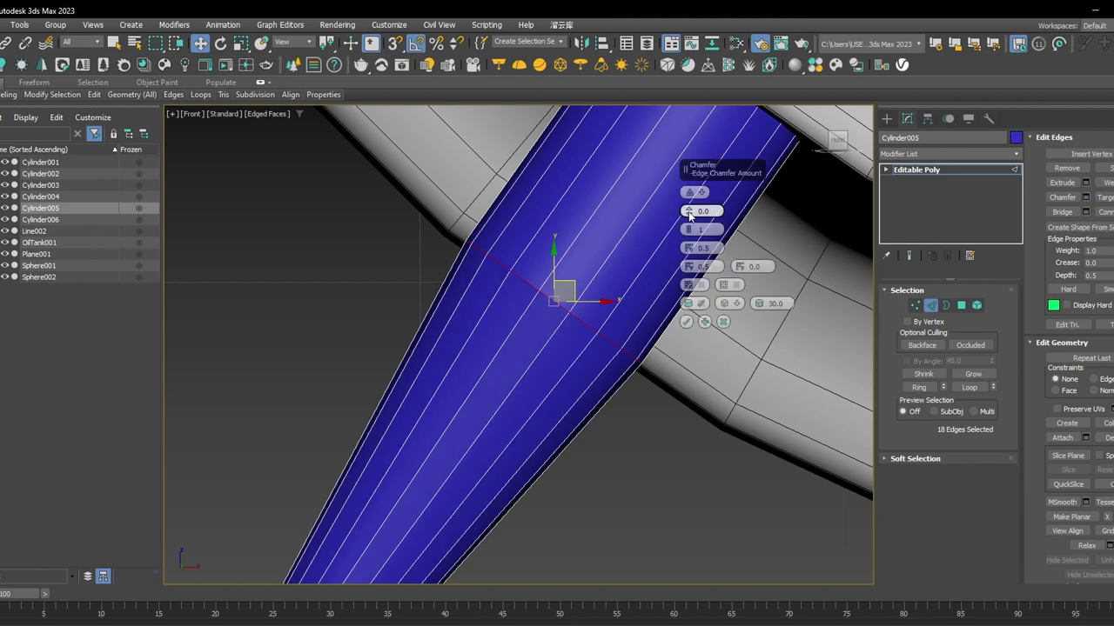
{"action": "left_click_drag", "start_coordinate": [690, 211], "coordinate": [689, 200]}
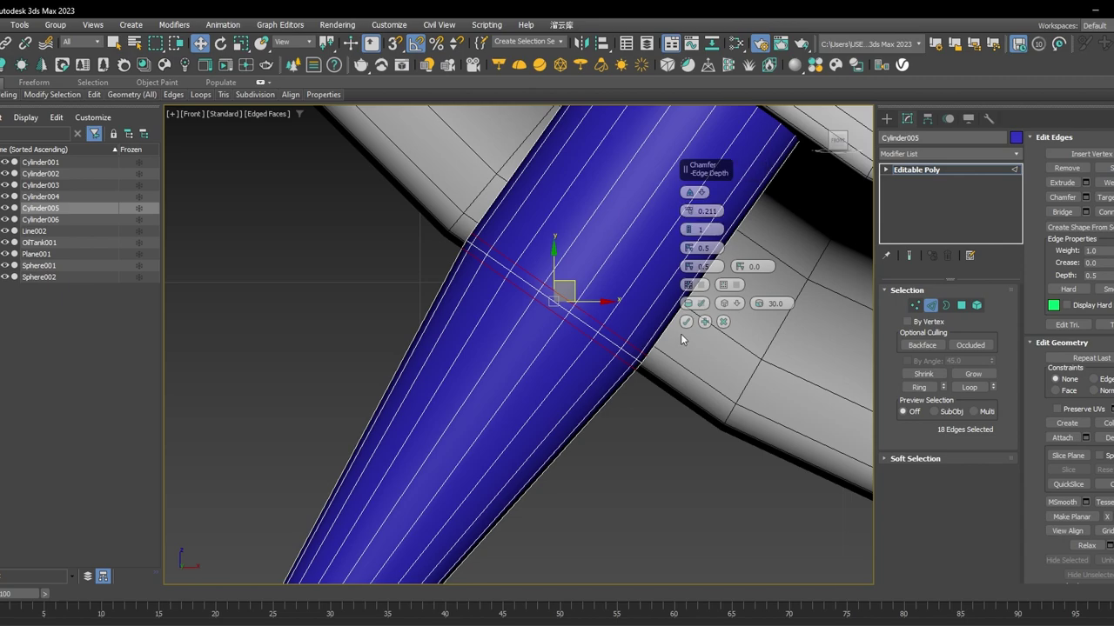
{"action": "left_click", "coordinate": [690, 233]}
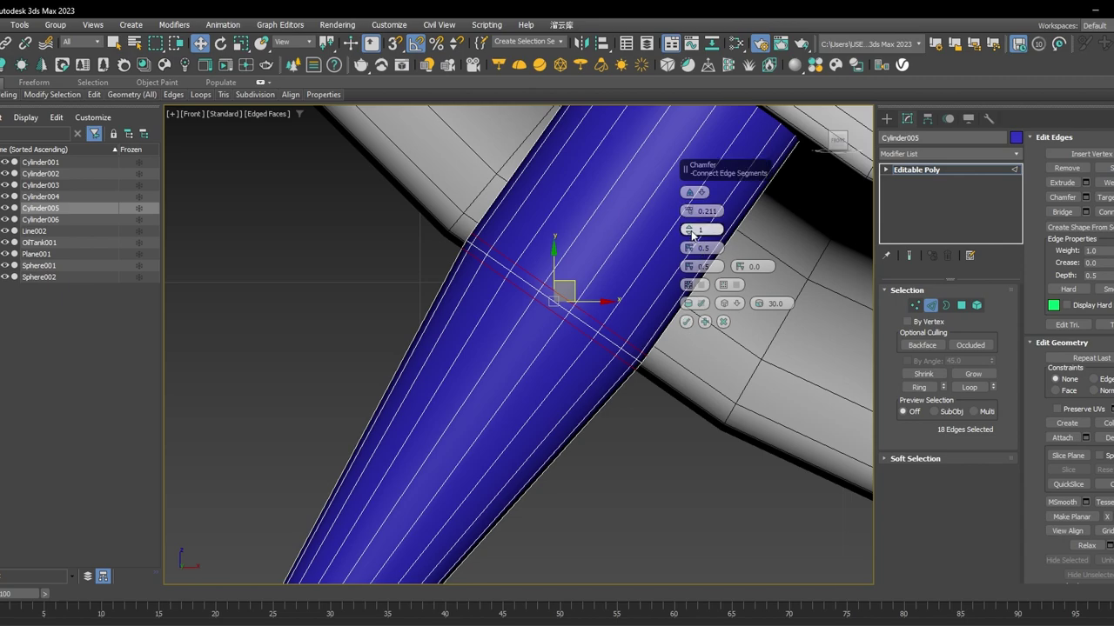
{"action": "left_click", "coordinate": [685, 321]}
Select the narrow polygon ring between the chamfered edges and extrude it by Local Normal with a height of about -0.19.
{"action": "key", "text": "4"}
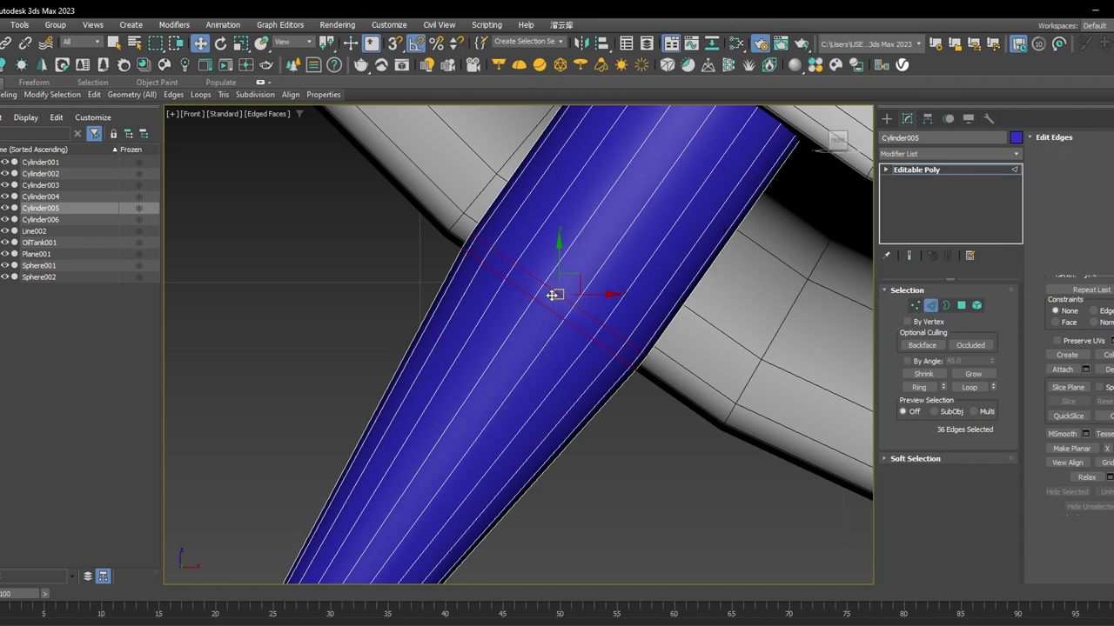
{"action": "left_click", "coordinate": [550, 302]}
{"action": "left_click", "coordinate": [524, 281], "text": "shift"}
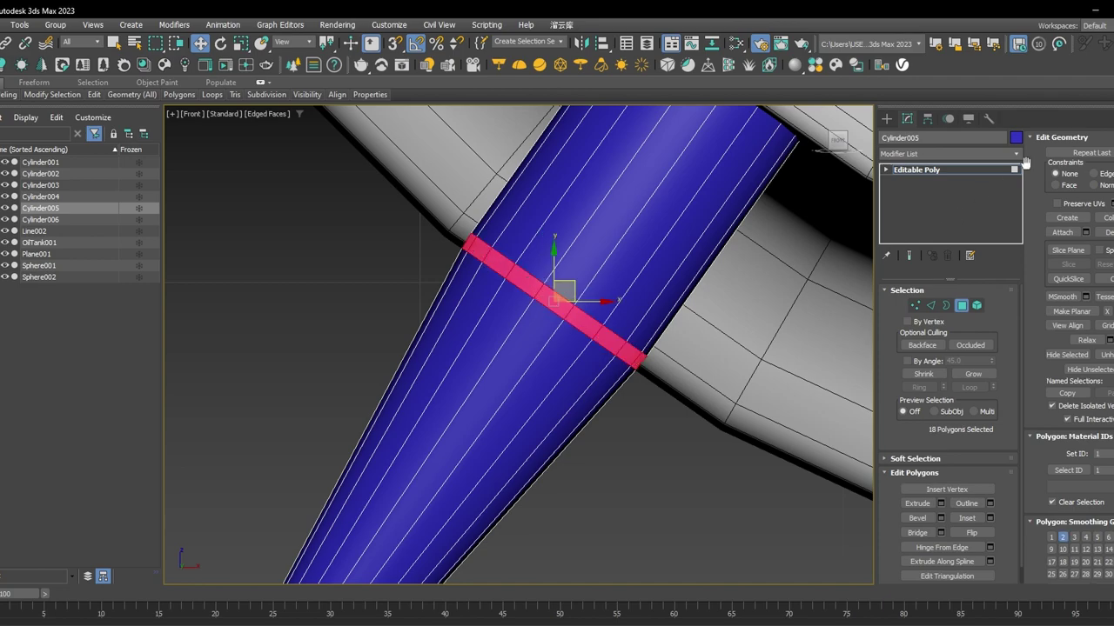
{"action": "left_click", "coordinate": [940, 503]}
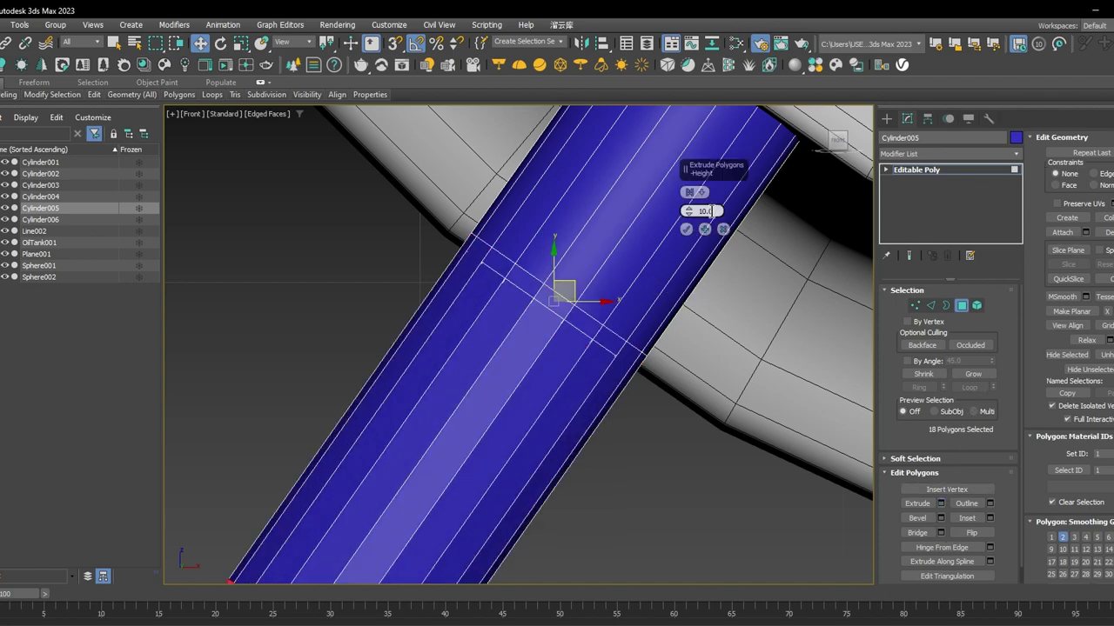
{"action": "right_click", "coordinate": [691, 211]}
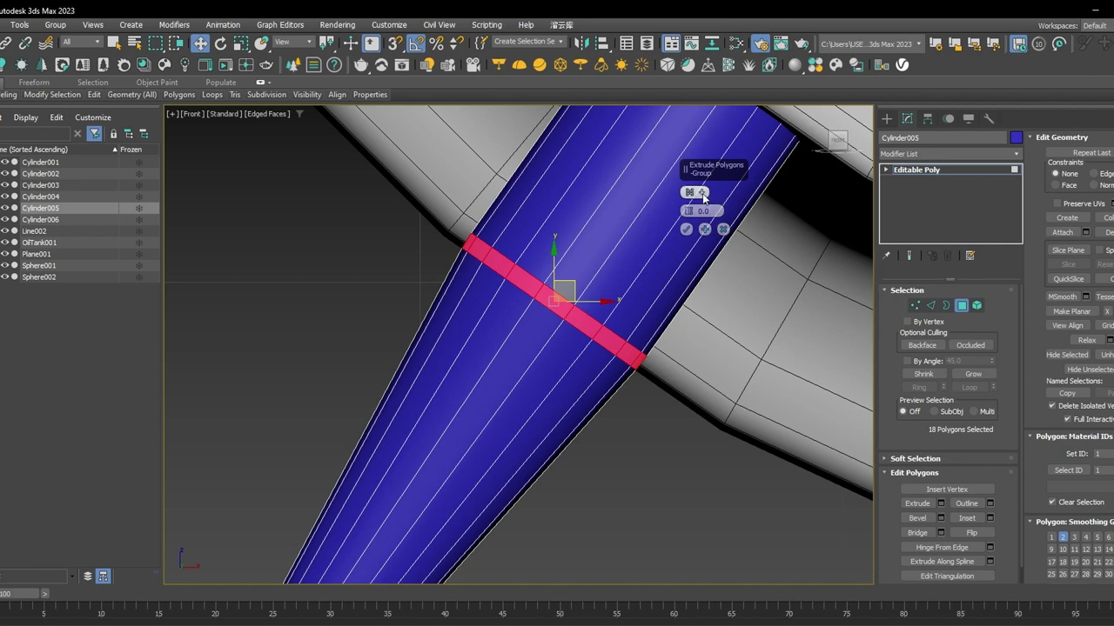
{"action": "left_click", "coordinate": [702, 193]}
{"action": "left_click", "coordinate": [730, 215]}
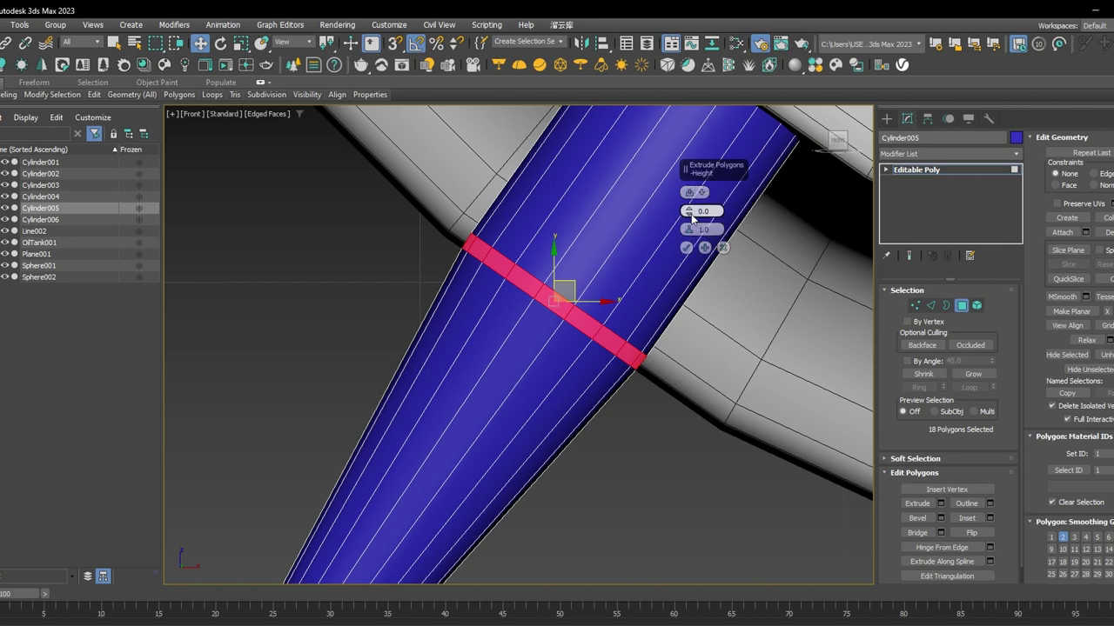
{"action": "left_click", "coordinate": [691, 215]}
{"action": "left_click", "coordinate": [691, 214]}
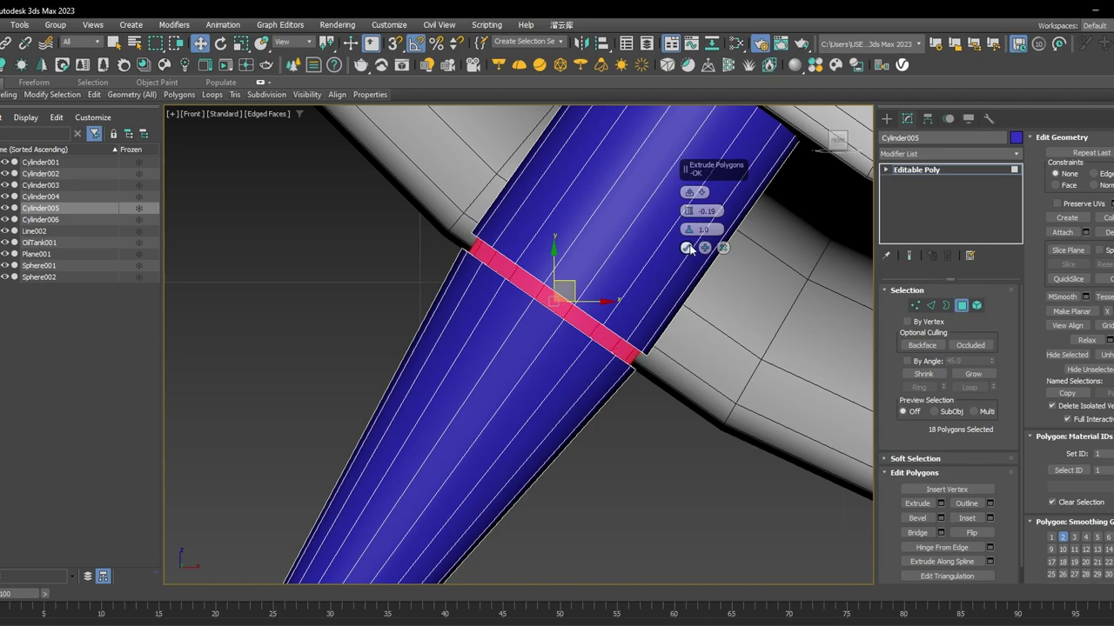
{"action": "left_click", "coordinate": [687, 248]}
Examine the recessed groove around the foot from an angled view, with and without edged faces.
{"action": "scroll", "coordinate": [635, 298], "scroll_direction": "down", "scroll_amount": 7}
{"action": "middle_click_drag", "start_coordinate": [626, 315], "coordinate": [738, 341], "text": "alt"}
{"action": "left_click", "coordinate": [738, 341]}
{"action": "scroll", "coordinate": [634, 299], "scroll_direction": "up", "scroll_amount": 6}
{"action": "key", "text": "F4"}
{"action": "key", "text": "F4"}
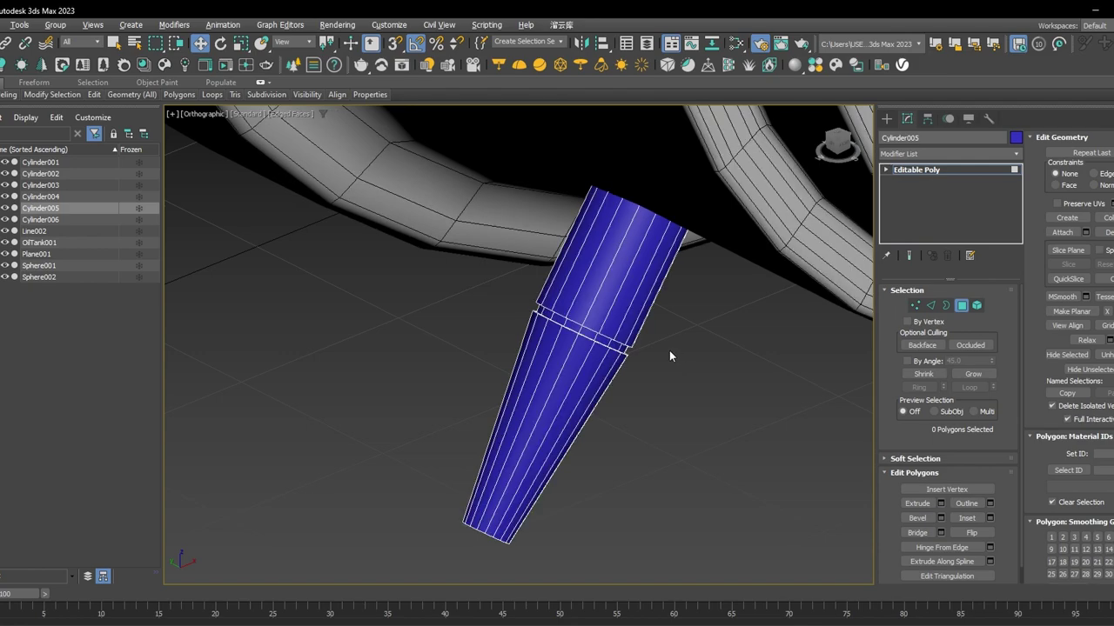
{"action": "key", "text": "F4"}
Try a TurboSmooth modifier with 2 iterations on the foot, check its shading and wireframe, and delete the modifier.
{"action": "left_click", "coordinate": [938, 169]}
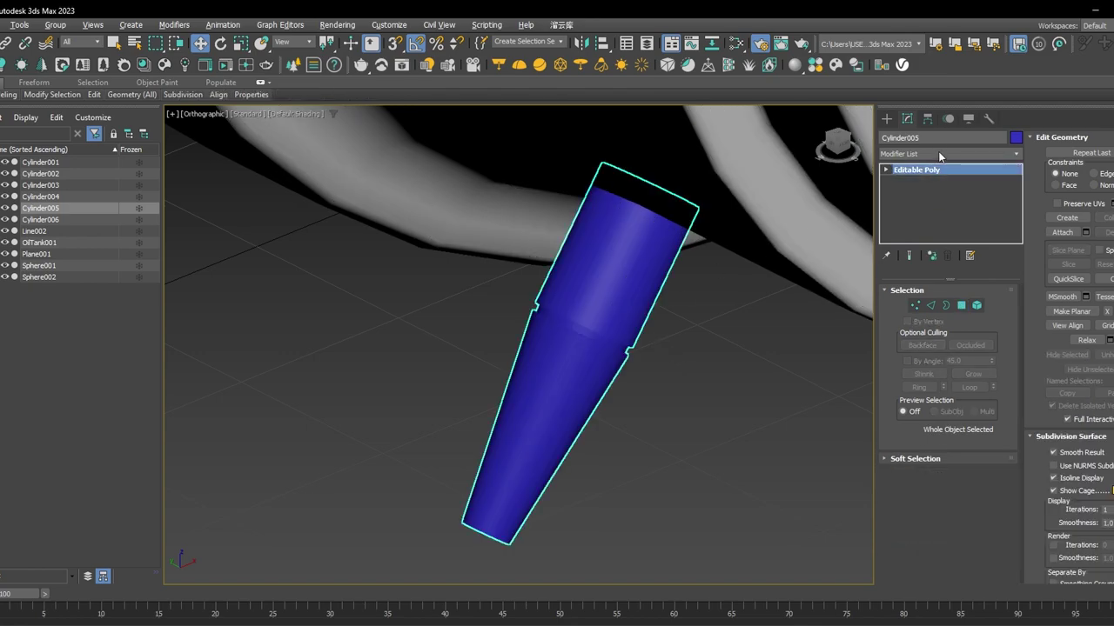
{"action": "left_click", "coordinate": [938, 153]}
{"action": "key", "text": "t"}
{"action": "key", "text": "t"}
{"action": "key", "text": "t"}
{"action": "key", "text": "Return"}
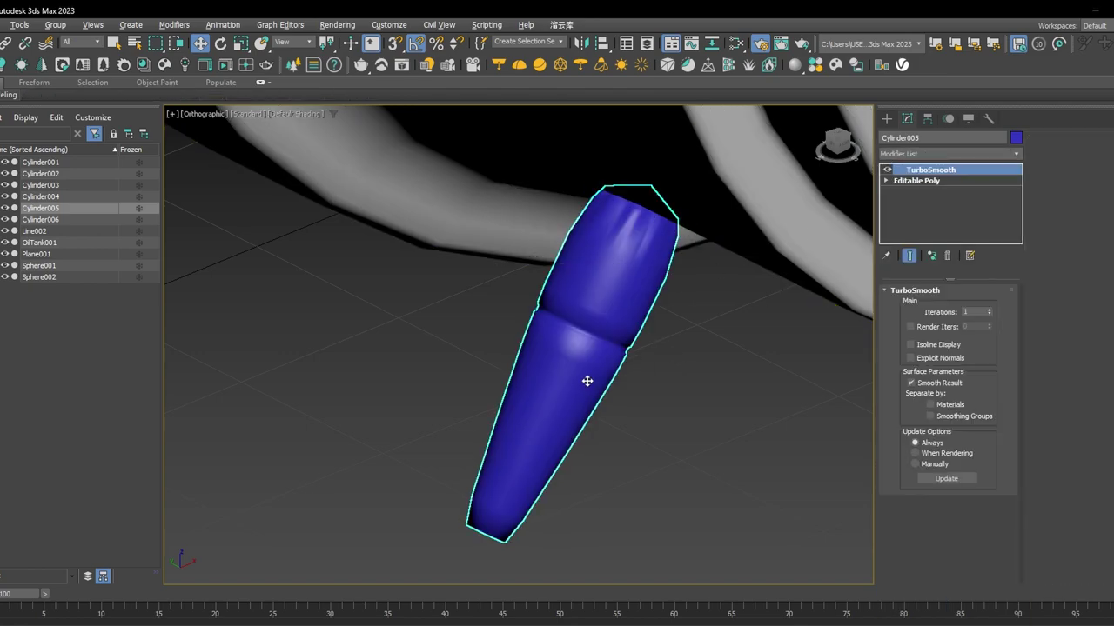
{"action": "key", "text": "F4"}
{"action": "key", "text": "F4"}
{"action": "left_click", "coordinate": [989, 308]}
{"action": "key", "text": "F4"}
{"action": "key", "text": "F4"}
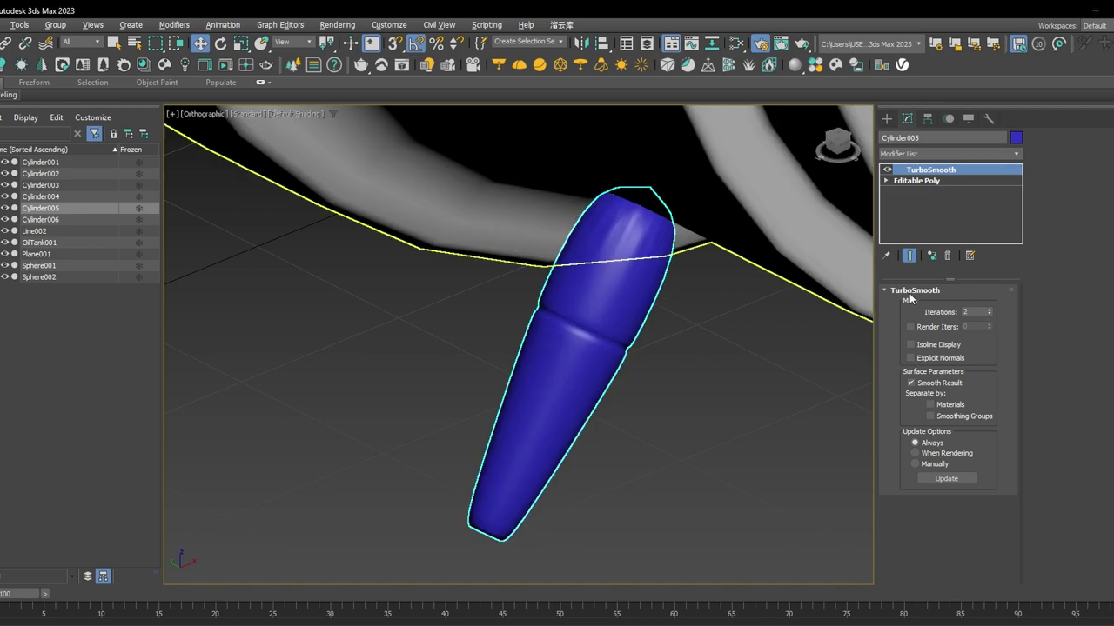
{"action": "key", "text": "F4"}
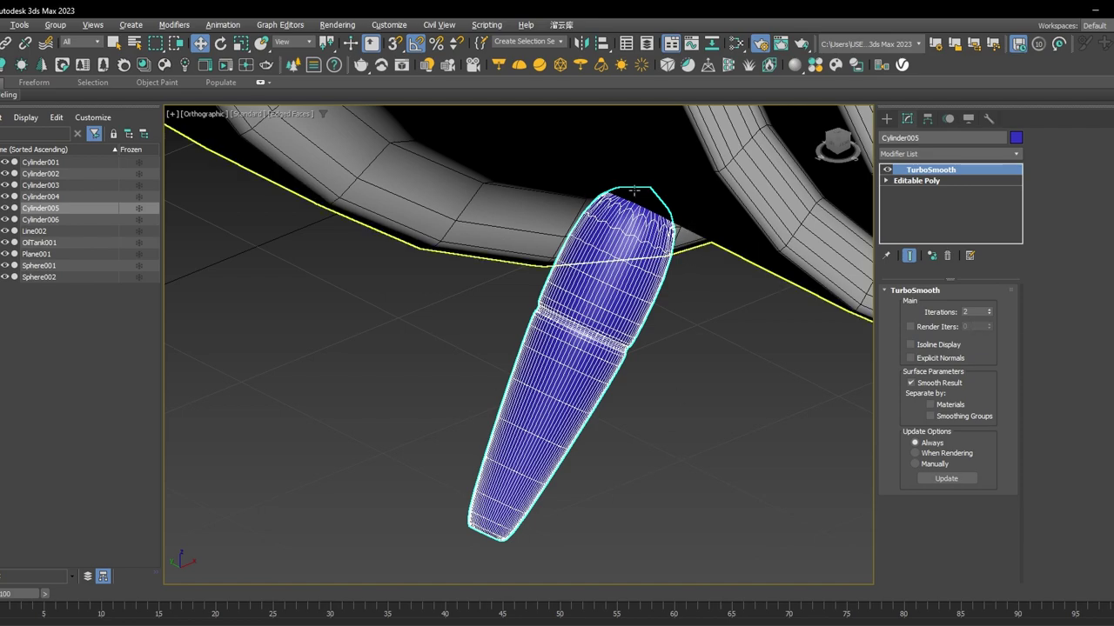
{"action": "left_click", "coordinate": [949, 256]}
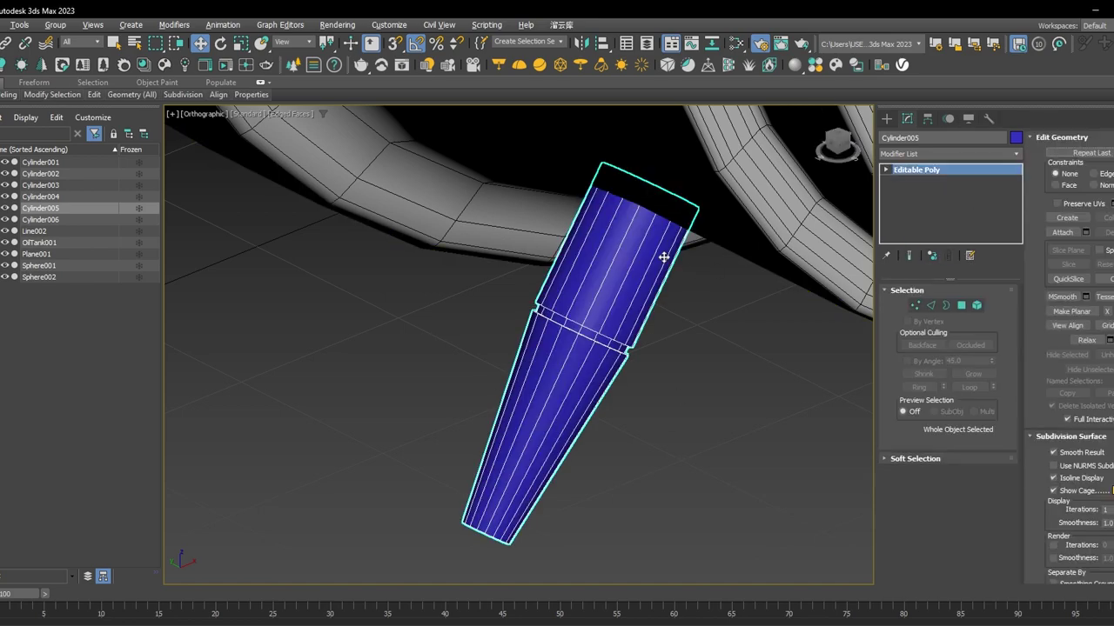
Inset the cap polygon at the foot's wide end twice by scaling copies inward, then collapse the inner polygon to a center point.
{"action": "middle_click_drag", "start_coordinate": [664, 256], "coordinate": [662, 291]}
{"action": "key", "text": "F3"}
{"action": "scroll", "coordinate": [731, 248], "scroll_direction": "up", "scroll_amount": 2}
{"action": "left_click", "coordinate": [961, 305]}
{"action": "left_click", "coordinate": [648, 291]}
{"action": "key", "text": "r"}
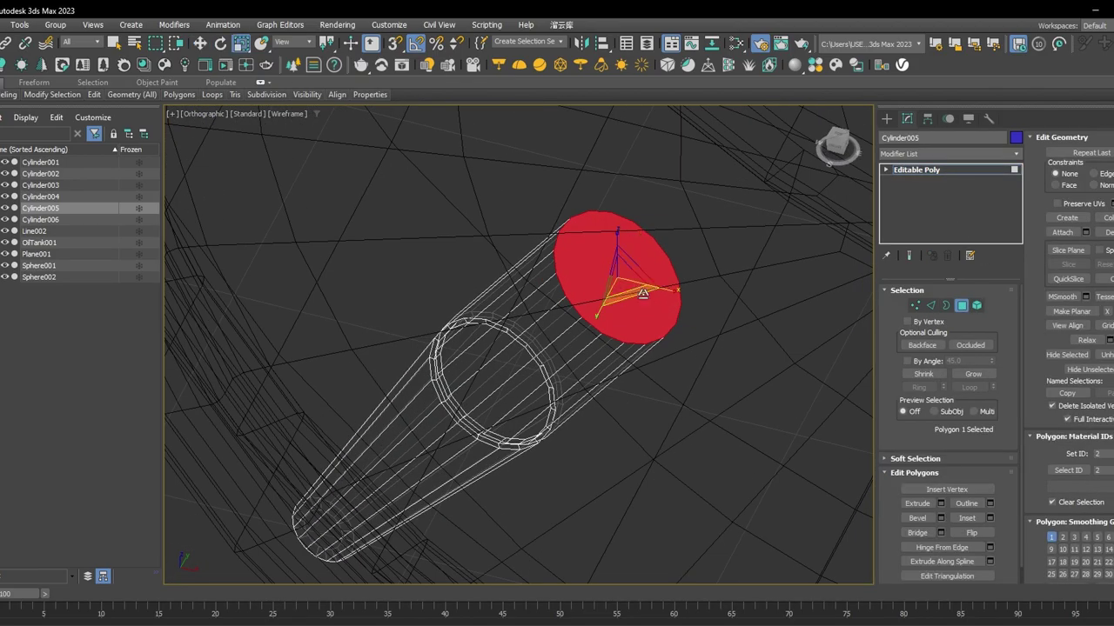
{"action": "left_click_drag", "start_coordinate": [623, 276], "coordinate": [615, 342], "text": "shift"}
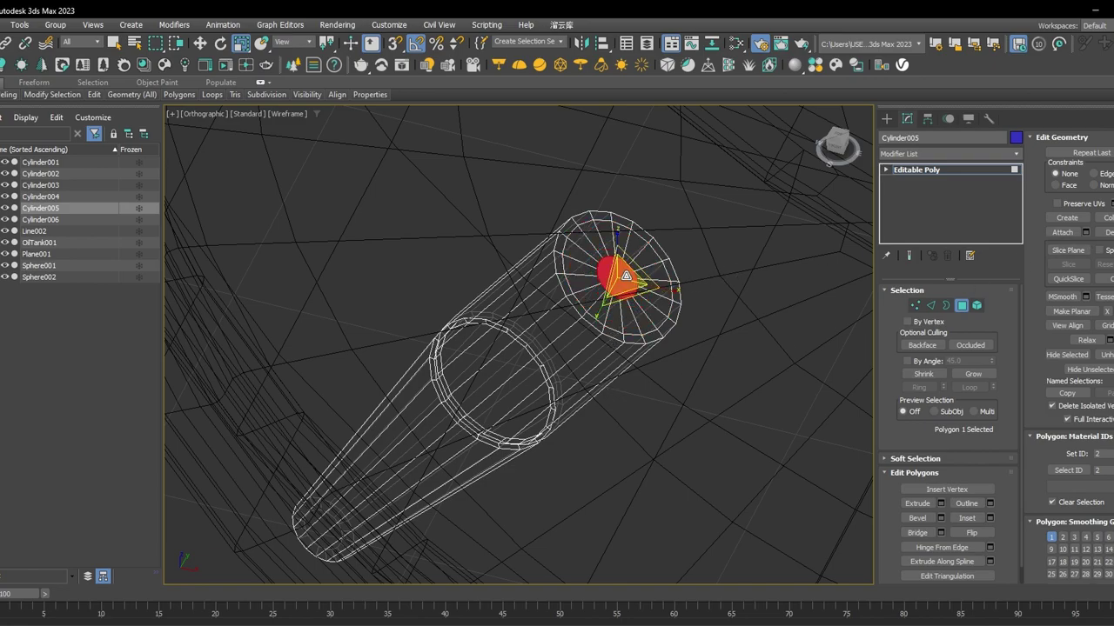
{"action": "left_click_drag", "start_coordinate": [623, 272], "coordinate": [615, 335], "text": "shift"}
{"action": "left_click", "coordinate": [1103, 218]}
{"action": "scroll", "coordinate": [611, 315], "scroll_direction": "down", "scroll_amount": 3}
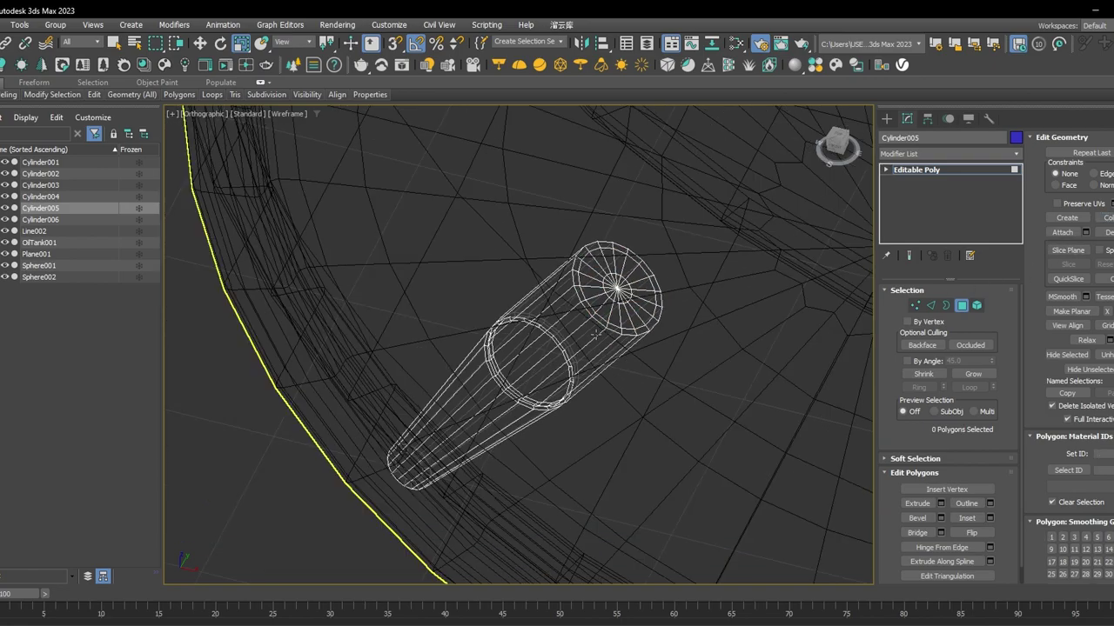
Check the foot's narrow end cap and add a TurboSmooth modifier to the whole foot.
{"action": "middle_click_drag", "start_coordinate": [611, 315], "coordinate": [463, 431], "text": "alt"}
{"action": "key", "text": "F3"}
{"action": "scroll", "coordinate": [524, 379], "scroll_direction": "up", "scroll_amount": 3}
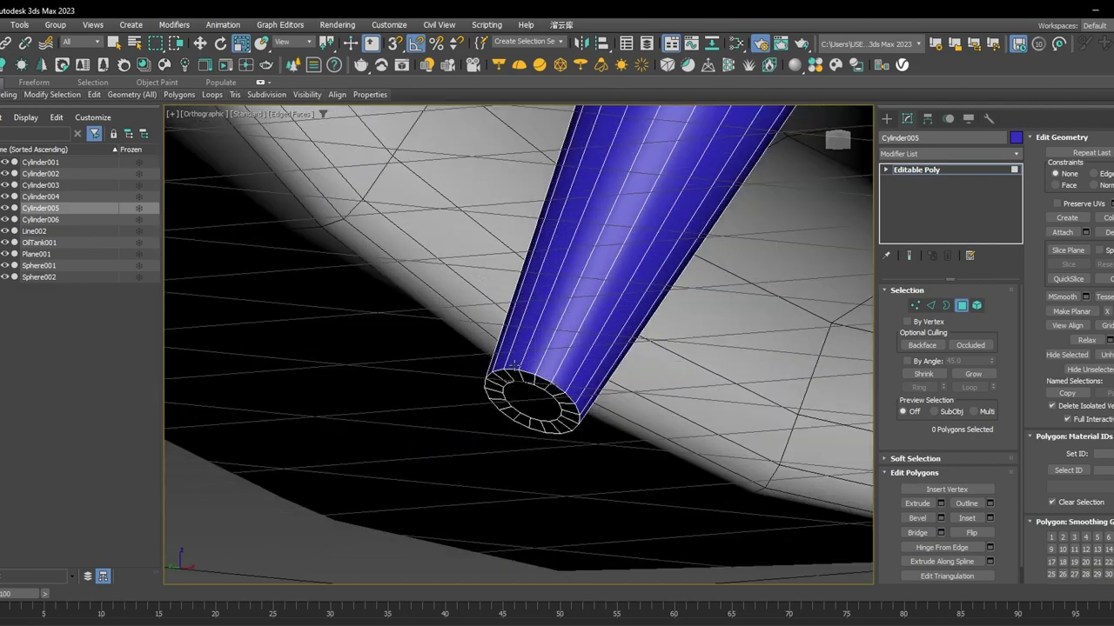
{"action": "scroll", "coordinate": [614, 363], "scroll_direction": "down", "scroll_amount": 7}
{"action": "middle_click_drag", "start_coordinate": [789, 292], "coordinate": [737, 304]}
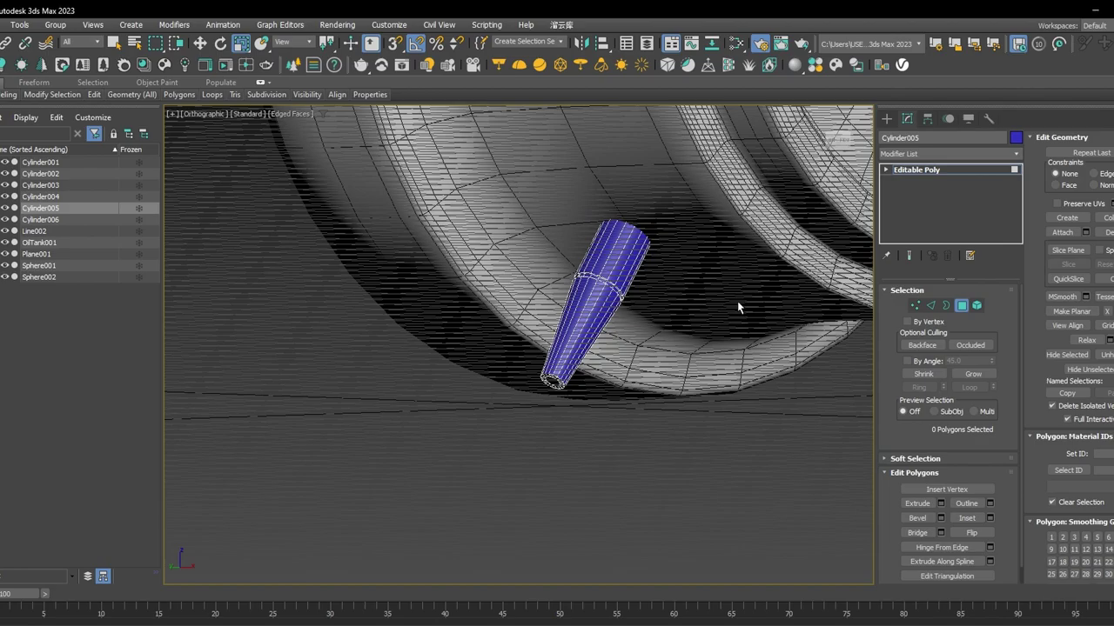
{"action": "key", "text": "p"}
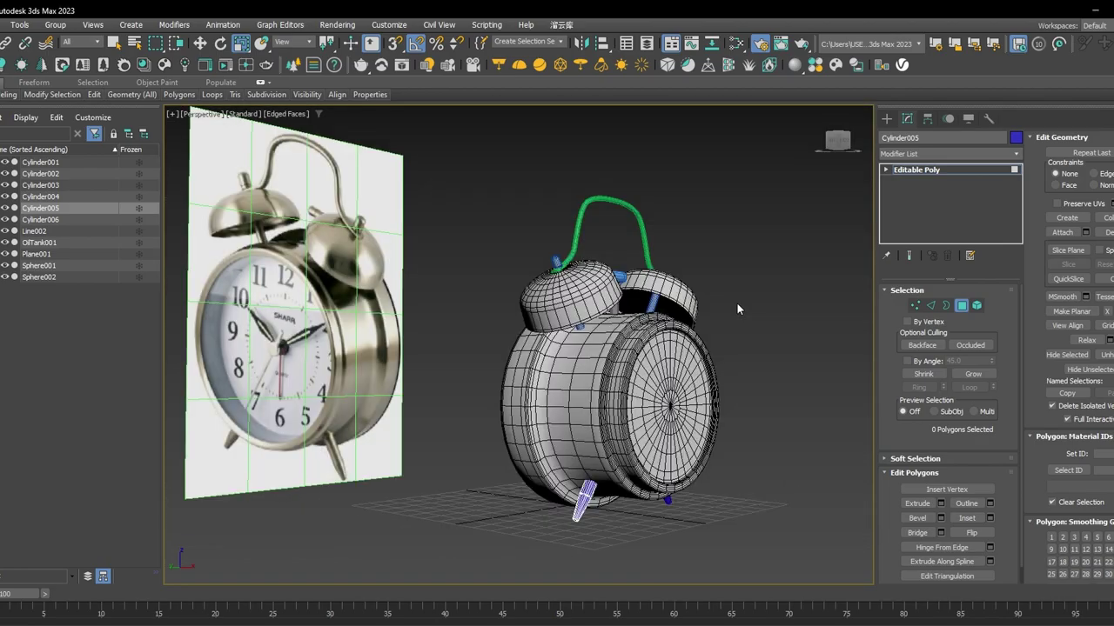
{"action": "left_click", "coordinate": [907, 172]}
{"action": "key", "text": "z"}
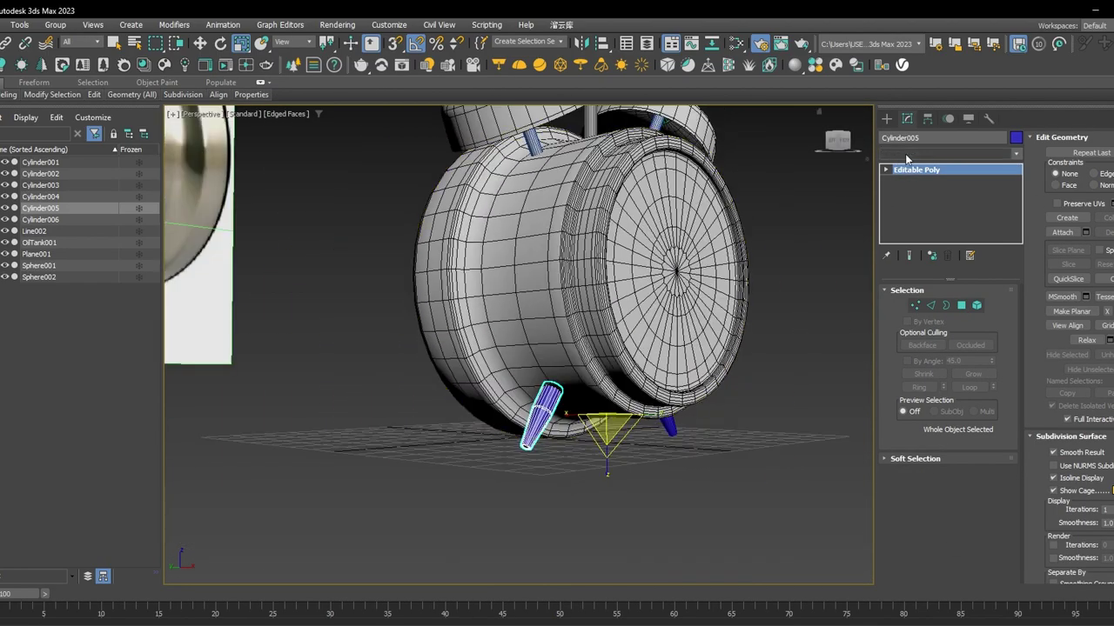
{"action": "left_click", "coordinate": [906, 155]}
{"action": "type", "text": "tu"}
{"action": "key", "text": "Return"}
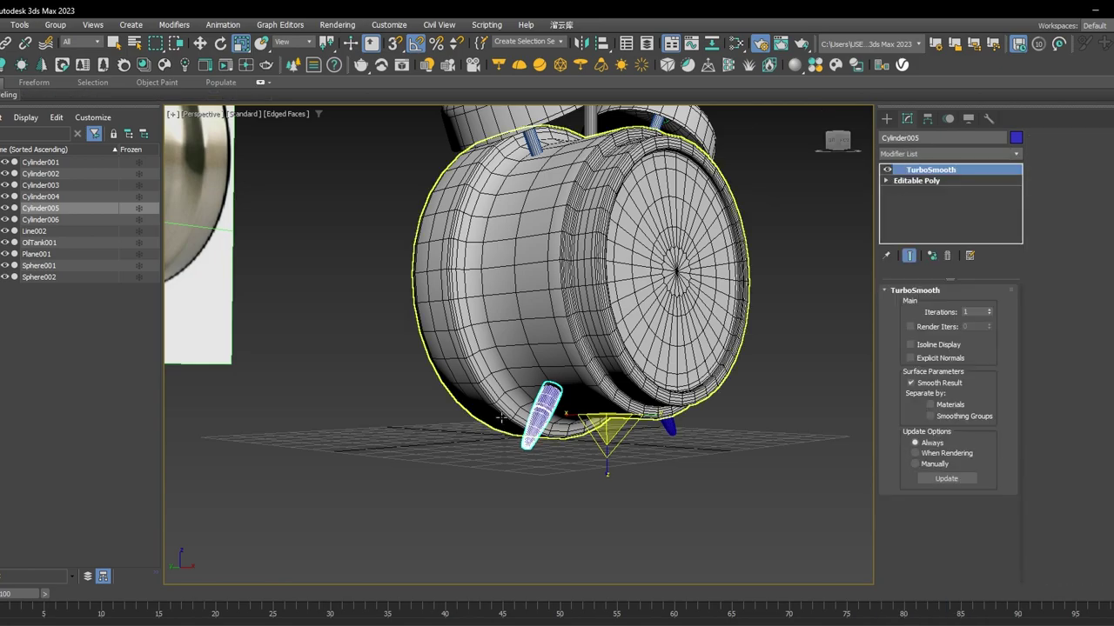
Inspect the smoothed foot without edged faces and set its TurboSmooth iterations to 2.
{"action": "scroll", "coordinate": [501, 418], "scroll_direction": "up", "scroll_amount": 4}
{"action": "key", "text": "F4"}
{"action": "mouse_move", "coordinate": [641, 409]}
{"action": "middle_mouse_down", "text": "alt"}
{"action": "mouse_move", "coordinate": [605, 412]}
{"action": "mouse_move", "coordinate": [695, 412]}
{"action": "middle_mouse_up", "text": "alt"}
{"action": "scroll", "coordinate": [604, 412], "scroll_direction": "up", "scroll_amount": 2}
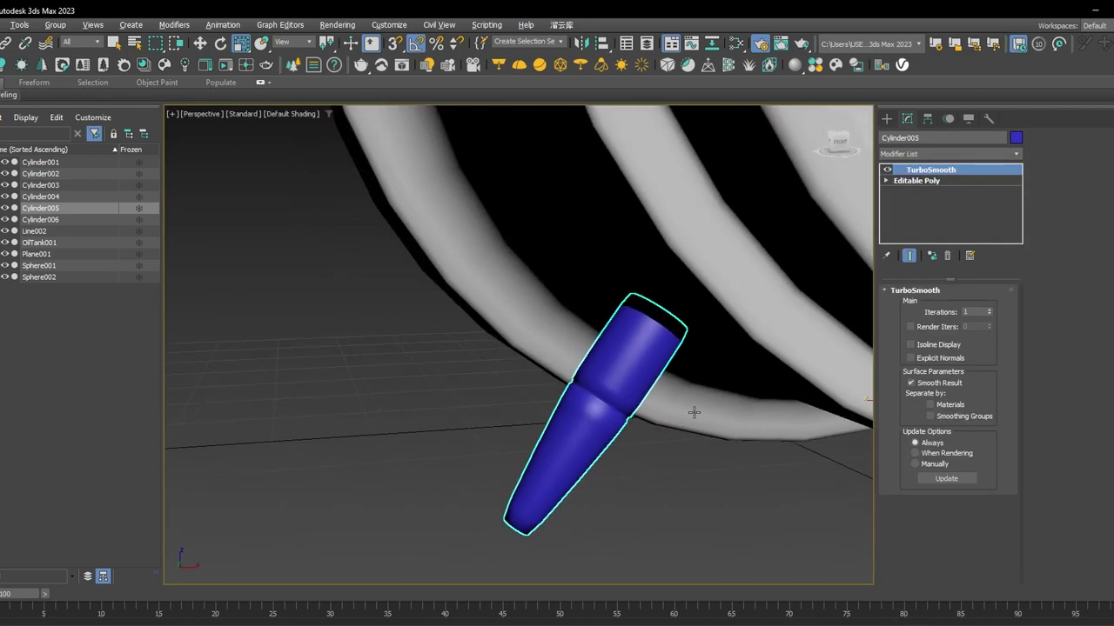
{"action": "left_click", "coordinate": [988, 309]}
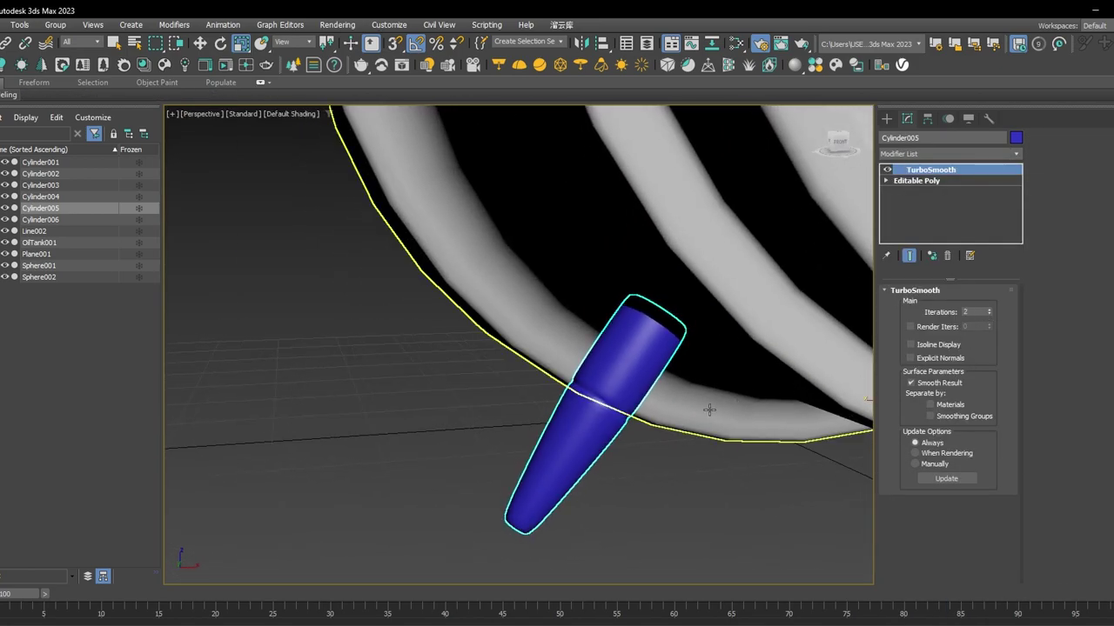
Set the vertical stem cylinder under the blue hammer head to 3 height segments and convert it to Editable Poly.
{"action": "scroll", "coordinate": [708, 405], "scroll_direction": "down", "scroll_amount": 5}
{"action": "scroll", "coordinate": [735, 432], "scroll_direction": "down", "scroll_amount": 5}
{"action": "middle_click_drag", "start_coordinate": [721, 415], "coordinate": [602, 395], "text": "alt"}
{"action": "scroll", "coordinate": [663, 252], "scroll_direction": "up", "scroll_amount": 7}
{"action": "middle_click_drag", "start_coordinate": [663, 252], "coordinate": [682, 244]}
{"action": "scroll", "coordinate": [681, 243], "scroll_direction": "down", "scroll_amount": 4}
{"action": "key", "text": "F4"}
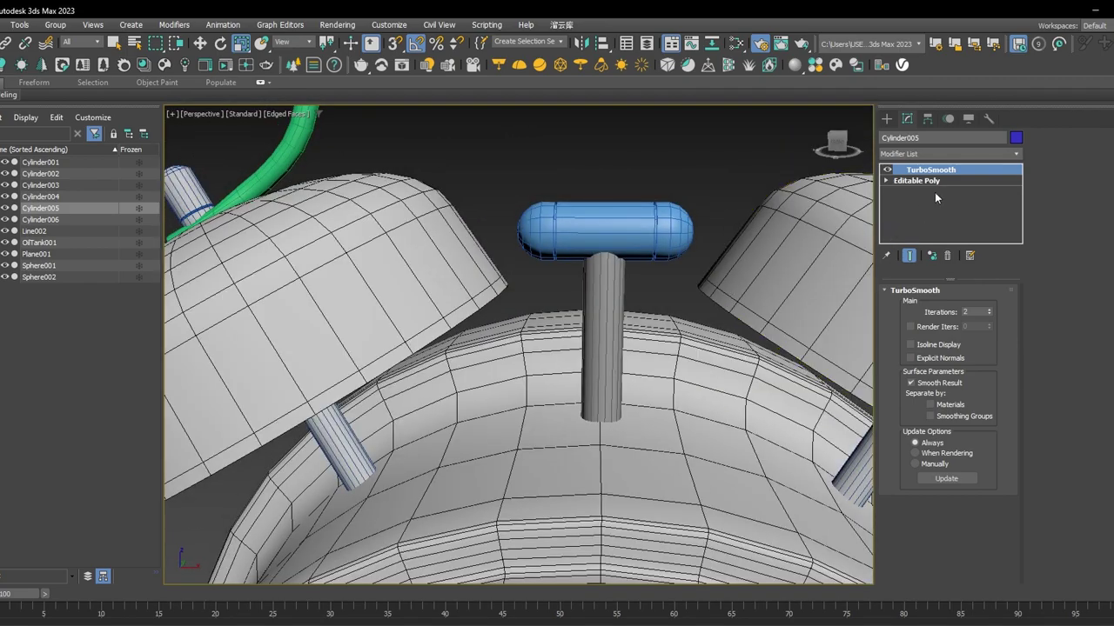
{"action": "left_click", "coordinate": [719, 149]}
{"action": "left_click", "coordinate": [600, 218]}
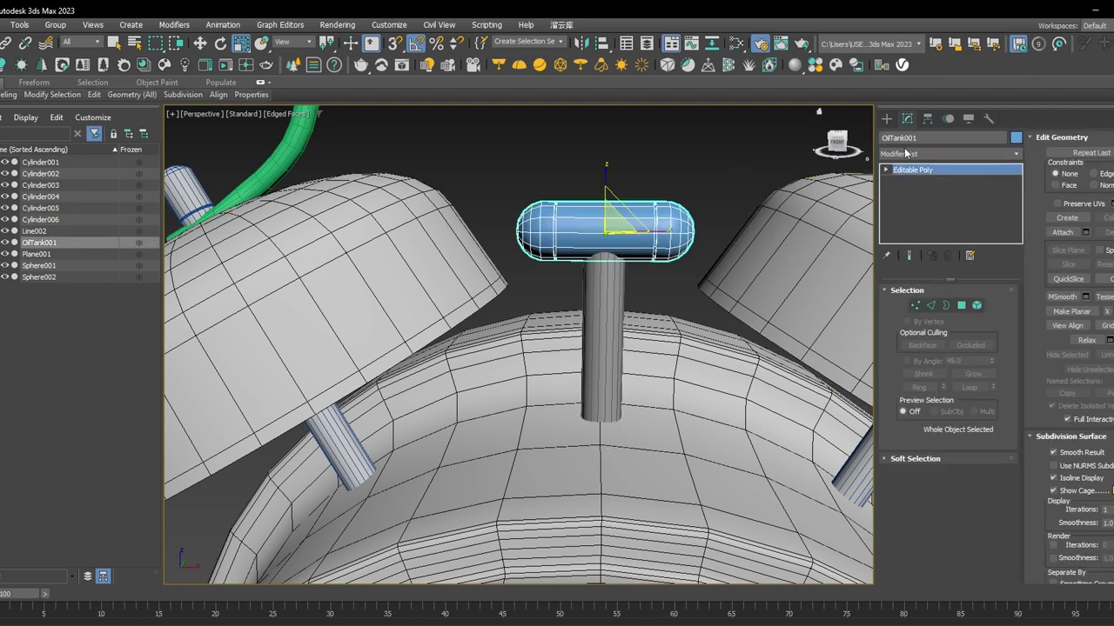
{"action": "left_click", "coordinate": [623, 308]}
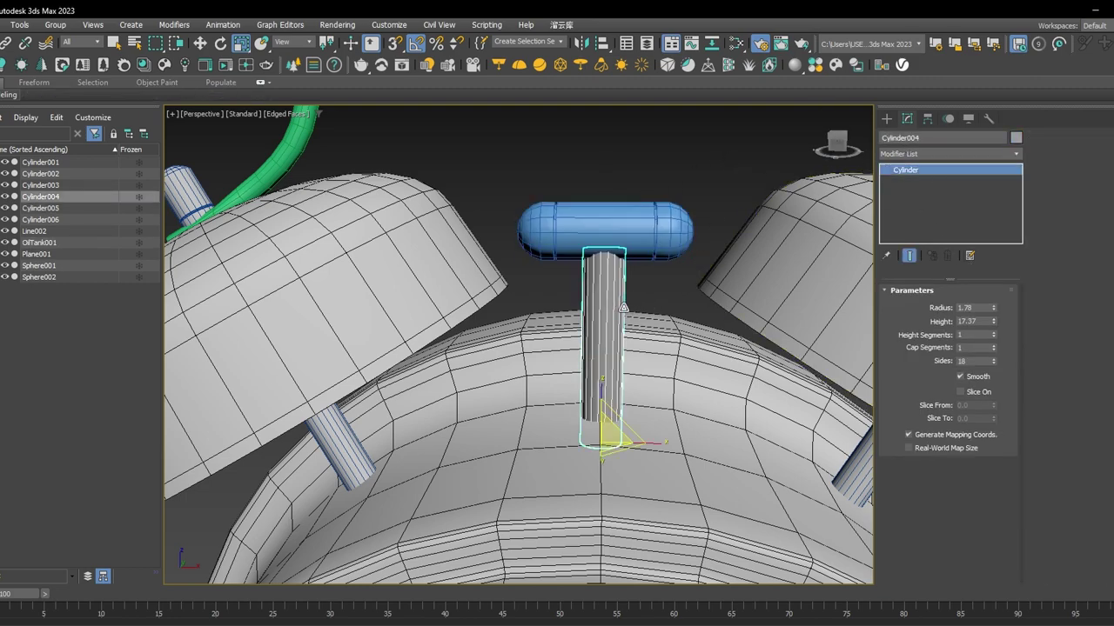
{"action": "left_click", "coordinate": [992, 334]}
{"action": "middle_click_drag", "start_coordinate": [670, 310], "coordinate": [678, 280]}
{"action": "right_click", "coordinate": [905, 170]}
{"action": "left_click", "coordinate": [959, 269]}
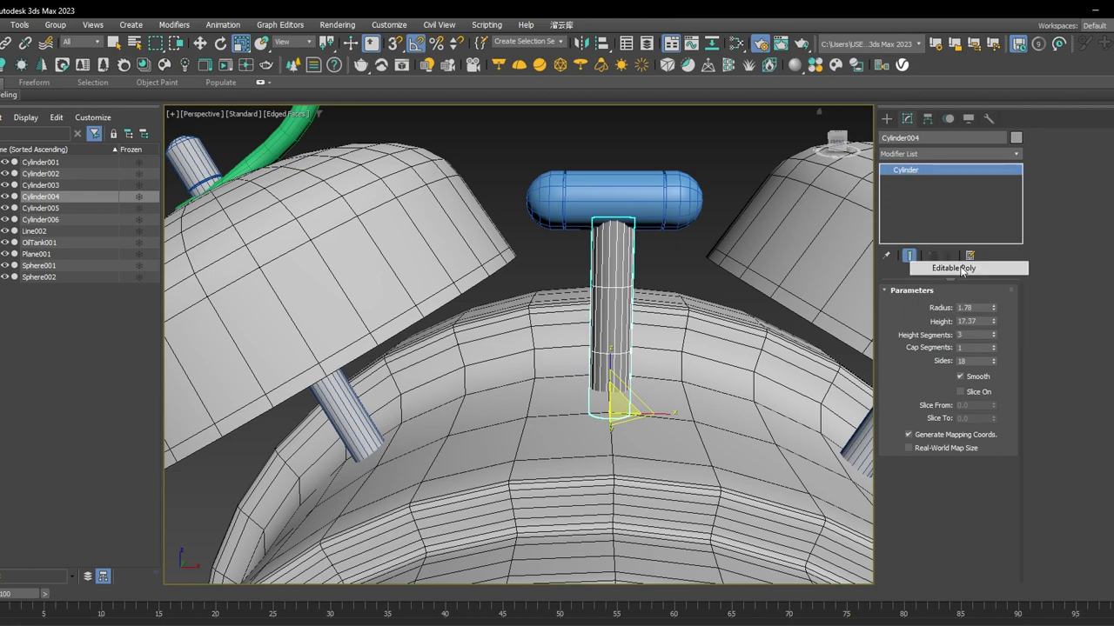
Chamfer the two horizontal edge loops around the hammer stem by 0.13 with 1 segment.
{"action": "key", "text": "2"}
{"action": "scroll", "coordinate": [627, 277], "scroll_direction": "up", "scroll_amount": 5}
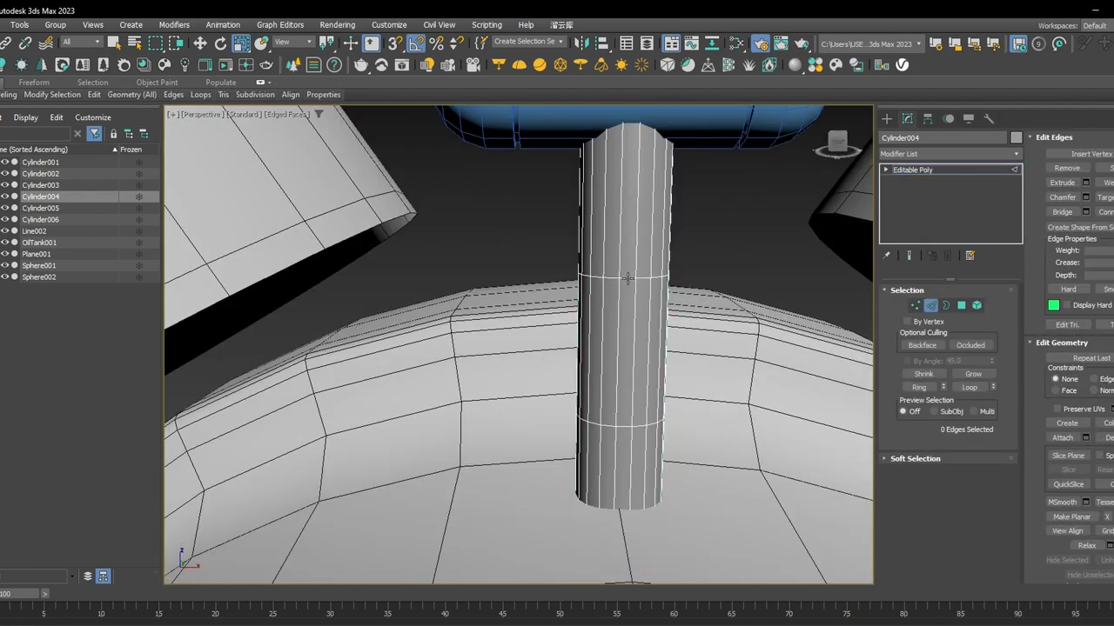
{"action": "double_click", "coordinate": [628, 277]}
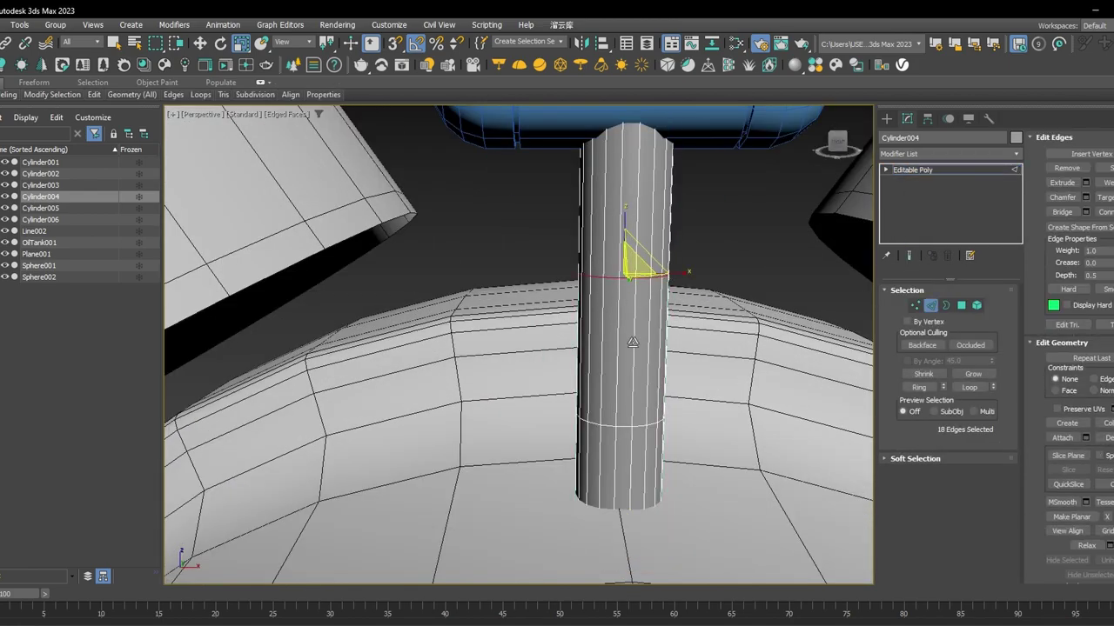
{"action": "double_click", "coordinate": [623, 427], "text": "ctrl"}
{"action": "left_click", "coordinate": [1084, 196]}
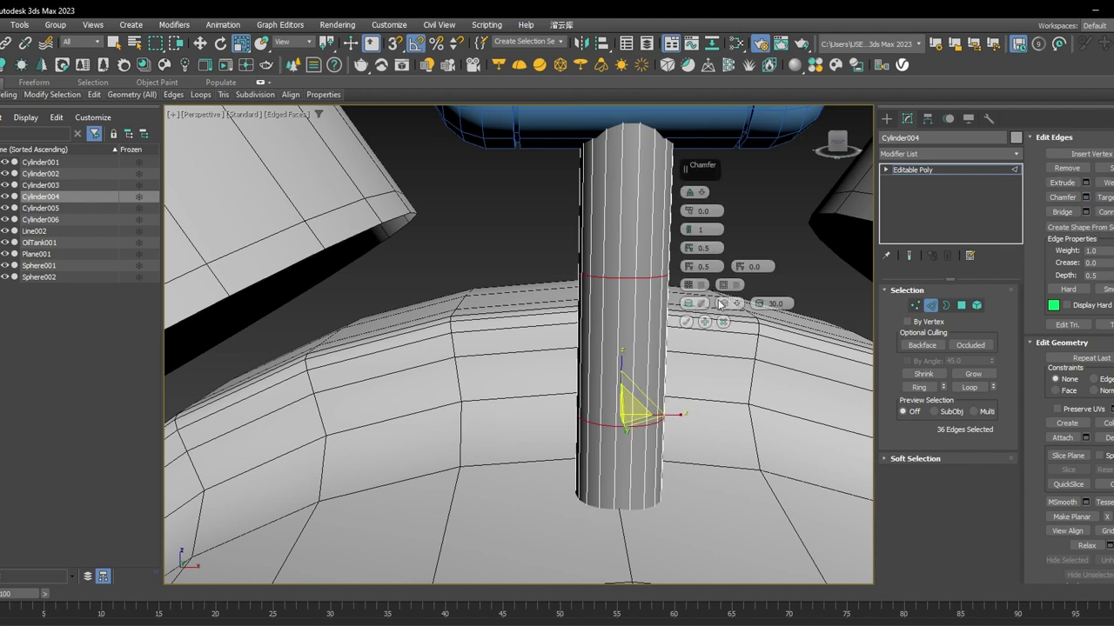
{"action": "left_click_drag", "start_coordinate": [688, 212], "coordinate": [689, 211]}
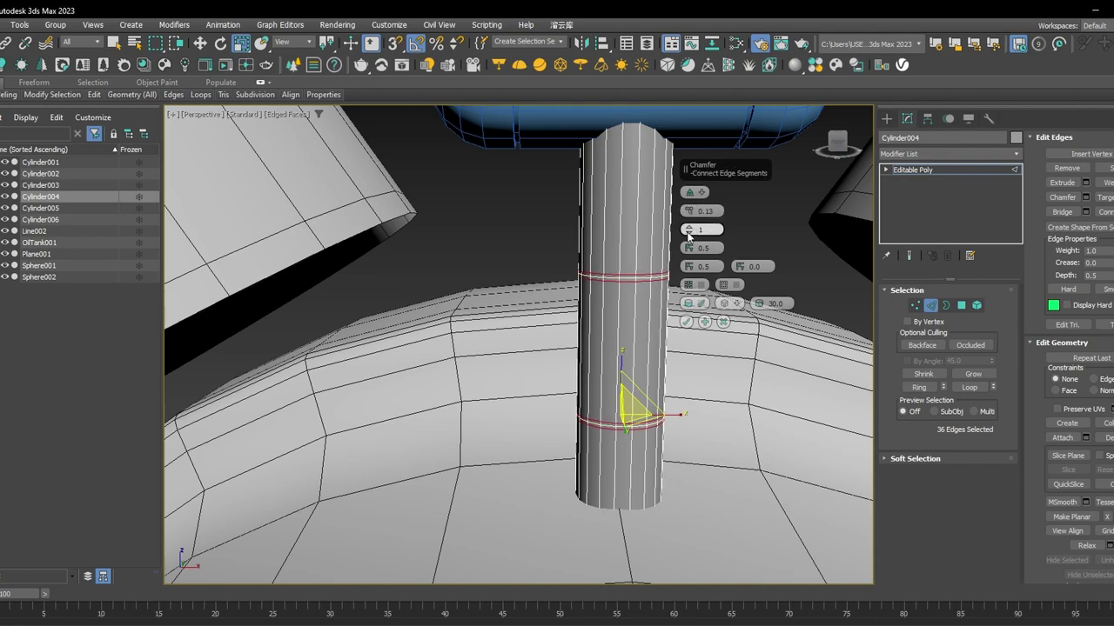
{"action": "left_click", "coordinate": [687, 321]}
Select both narrow polygon rings around the hammer stem and extrude them by Local Normal with a height of -0.15.
{"action": "scroll", "coordinate": [653, 293], "scroll_direction": "up", "scroll_amount": 5}
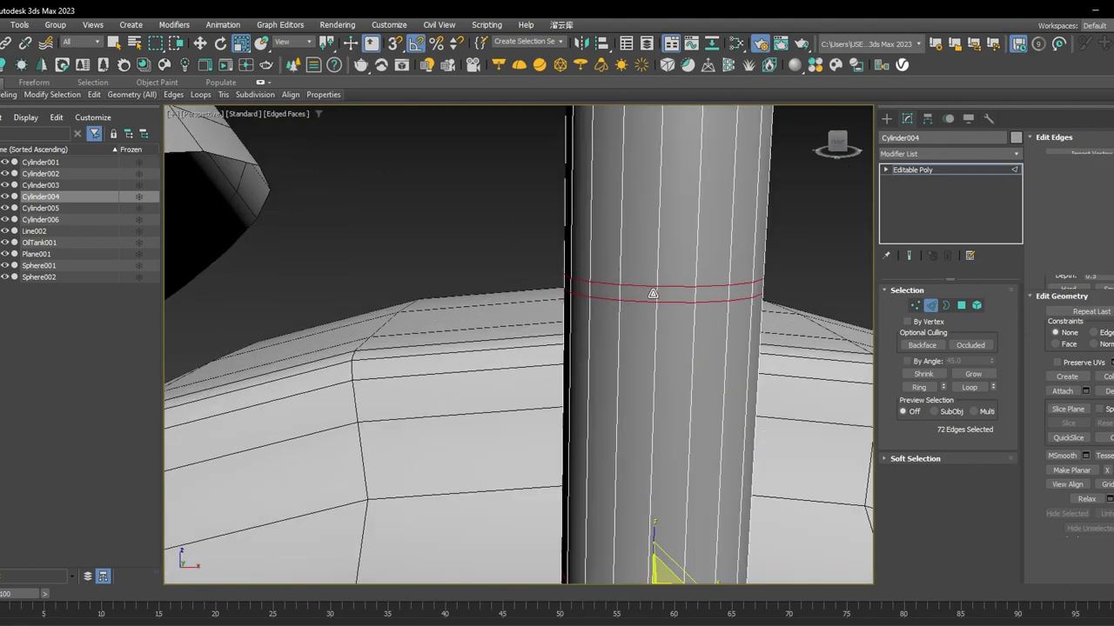
{"action": "key", "text": "4"}
{"action": "left_click", "coordinate": [651, 290]}
{"action": "left_click", "coordinate": [639, 291]}
{"action": "left_click", "coordinate": [662, 292], "text": "shift"}
{"action": "scroll", "coordinate": [663, 287], "scroll_direction": "down", "scroll_amount": 4}
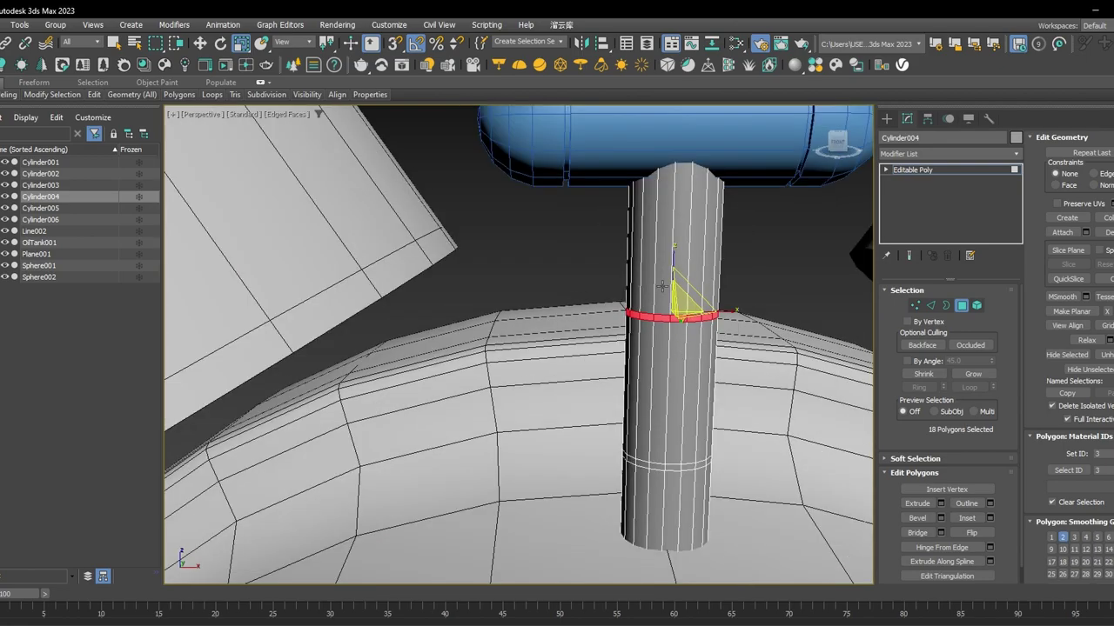
{"action": "scroll", "coordinate": [662, 287], "scroll_direction": "up", "scroll_amount": 3}
{"action": "middle_click_drag", "start_coordinate": [670, 296], "coordinate": [640, 155]}
{"action": "left_click", "coordinate": [625, 414], "text": "ctrl"}
{"action": "left_click", "coordinate": [645, 414], "text": "shift"}
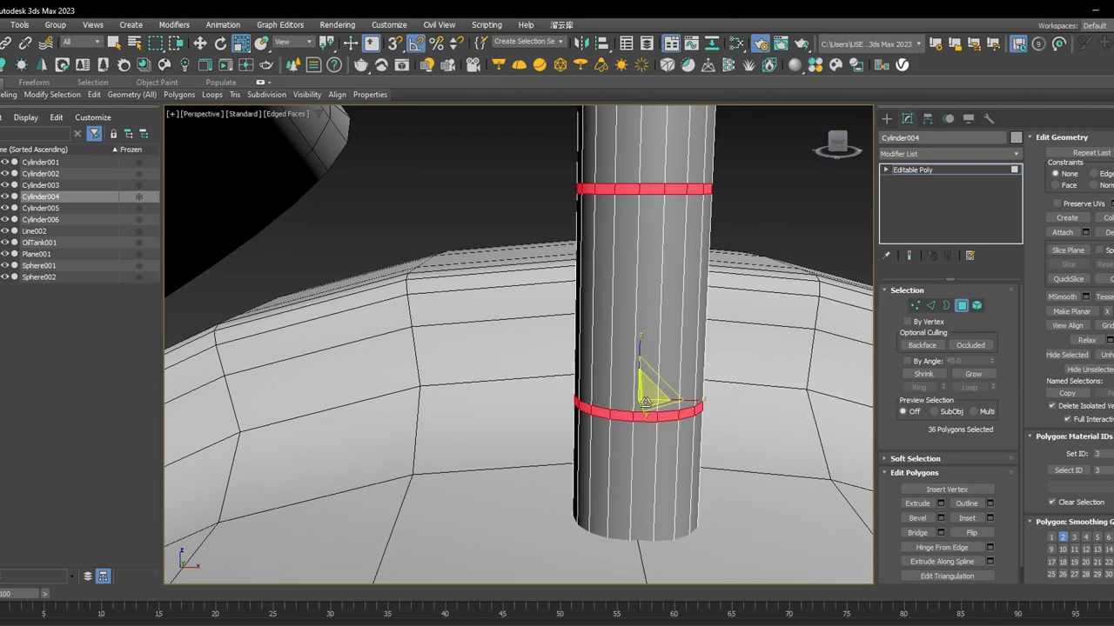
{"action": "scroll", "coordinate": [643, 271], "scroll_direction": "up", "scroll_amount": 3}
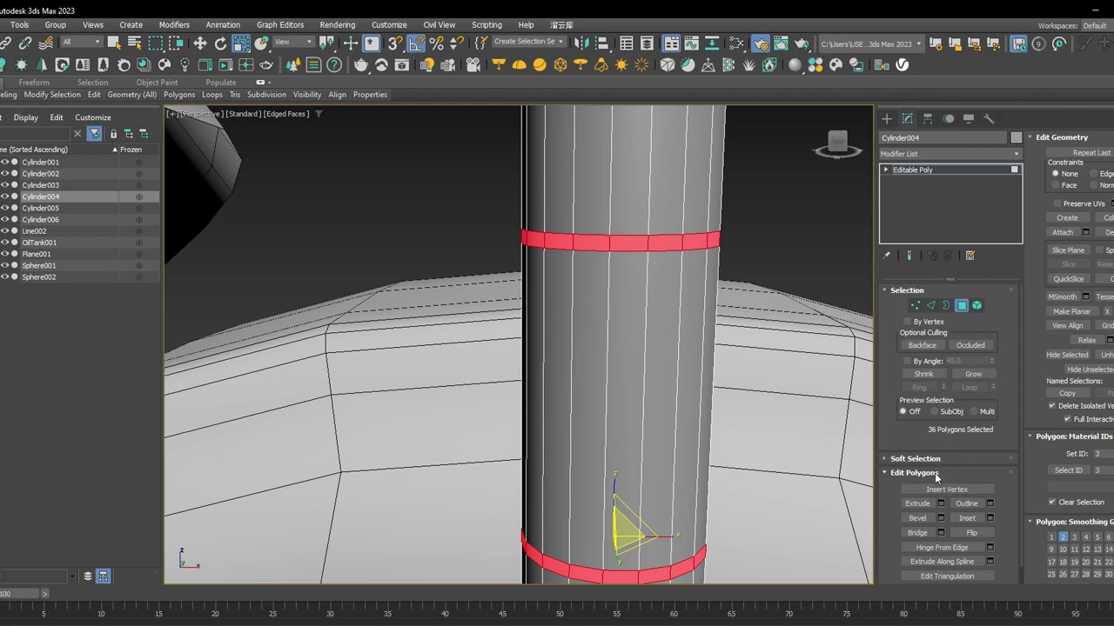
{"action": "left_click", "coordinate": [940, 503]}
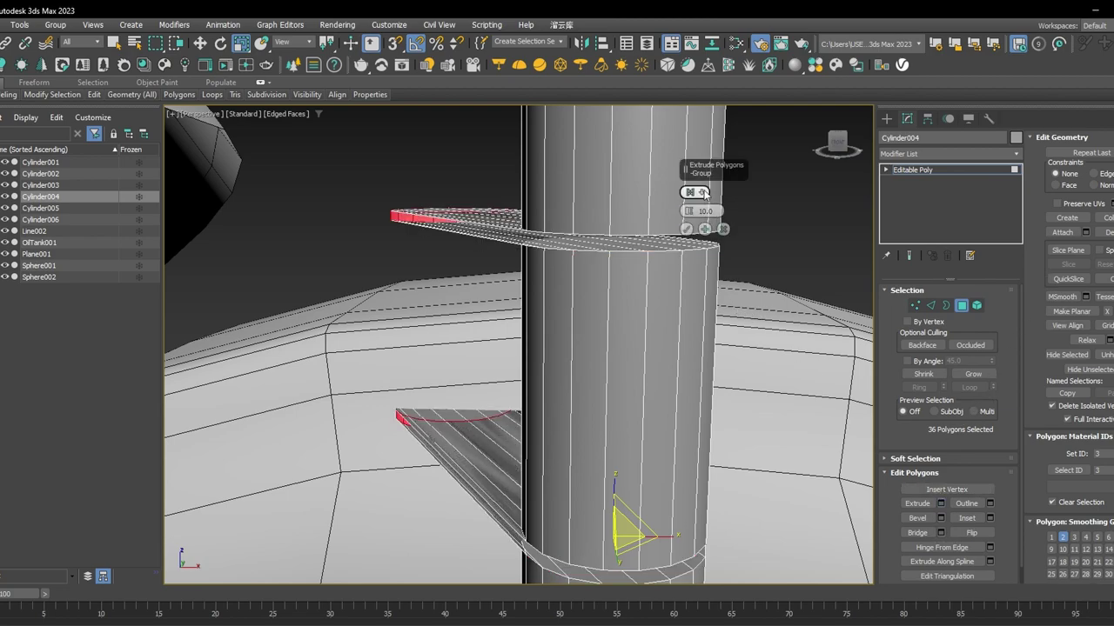
{"action": "left_click", "coordinate": [703, 193]}
{"action": "left_click", "coordinate": [721, 213]}
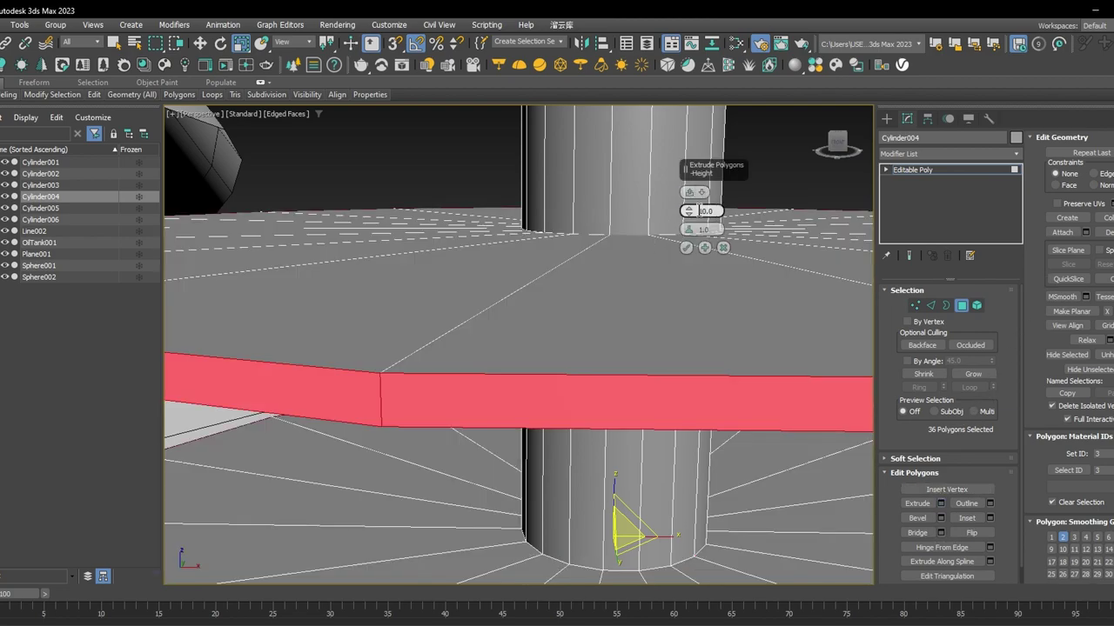
{"action": "right_click", "coordinate": [688, 214]}
{"action": "left_click", "coordinate": [688, 215]}
{"action": "left_click_drag", "start_coordinate": [689, 218], "coordinate": [689, 218]}
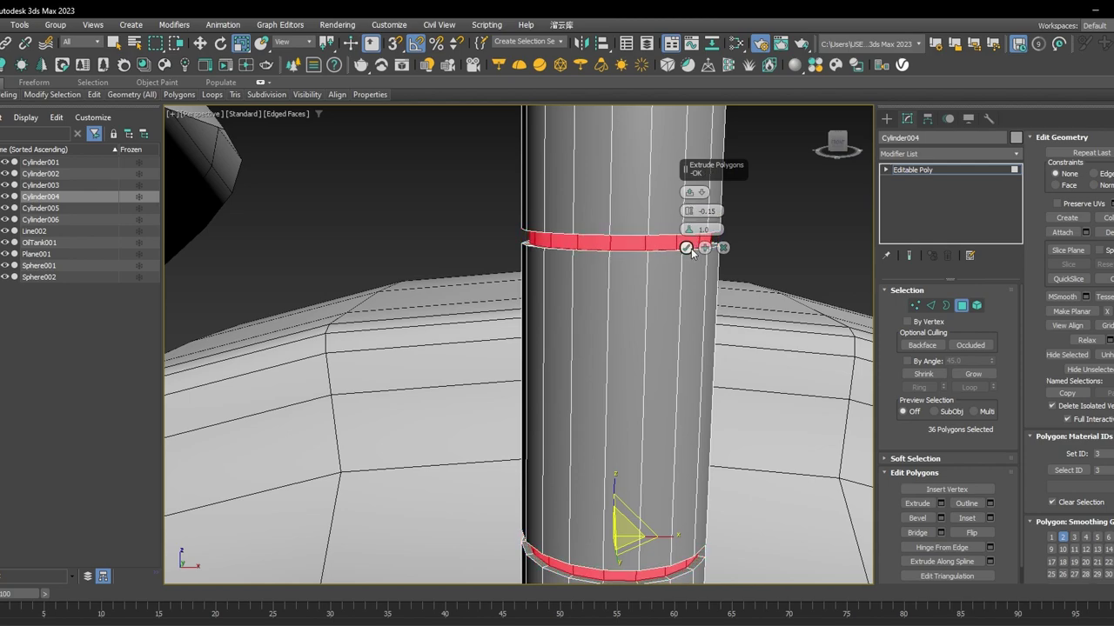
{"action": "left_click", "coordinate": [686, 247]}
Try a TurboSmooth modifier with 2 iterations on the grooved stem, check its shading and wireframe, and delete the modifier.
{"action": "left_click", "coordinate": [962, 169]}
{"action": "left_click", "coordinate": [951, 149]}
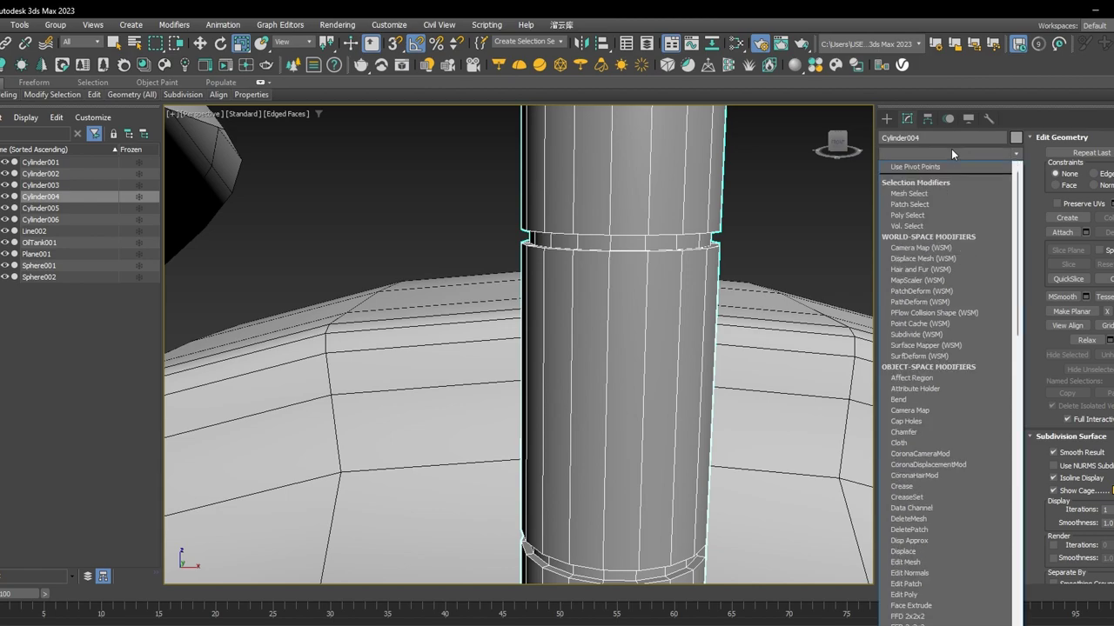
{"action": "type", "text": "turbo"}
{"action": "key", "text": "Return"}
{"action": "key", "text": "F4"}
{"action": "scroll", "coordinate": [735, 250], "scroll_direction": "down", "scroll_amount": 3}
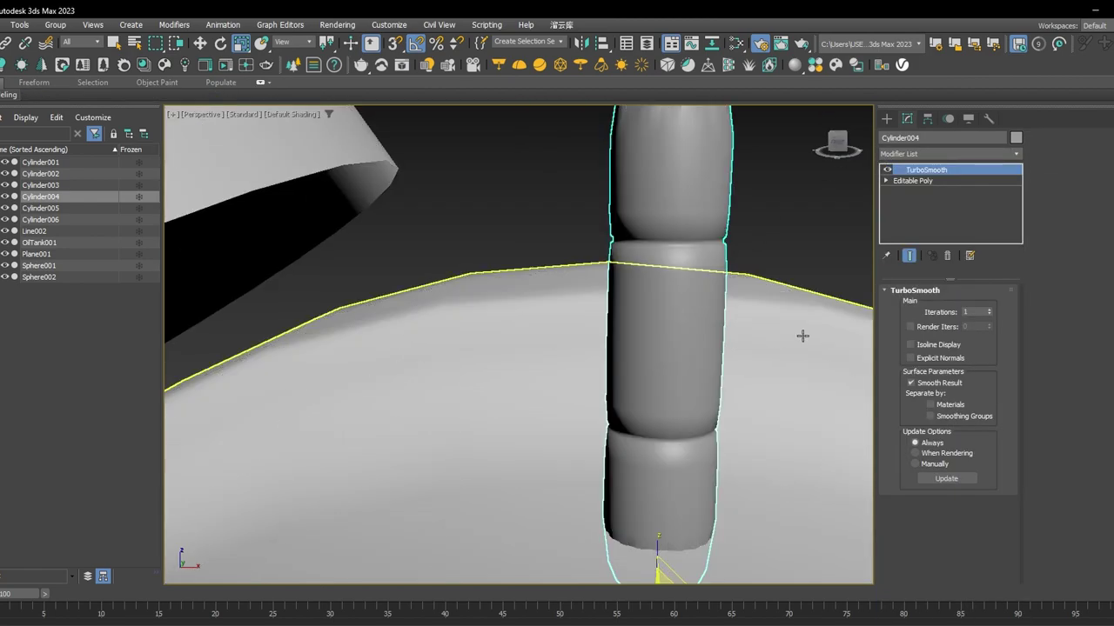
{"action": "left_click", "coordinate": [990, 309]}
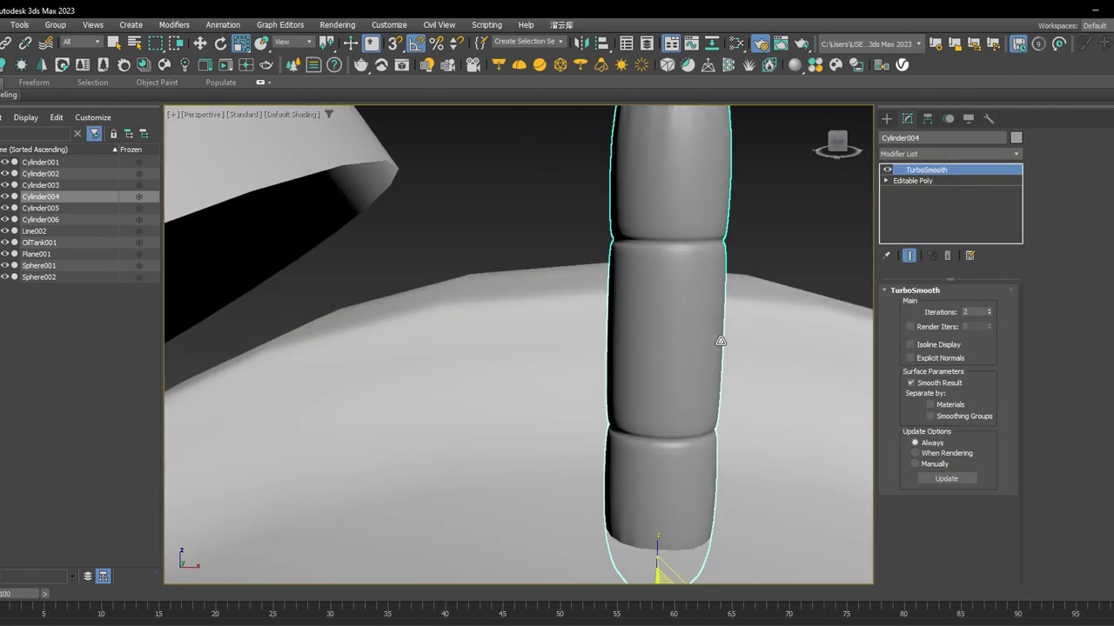
{"action": "scroll", "coordinate": [721, 340], "scroll_direction": "down", "scroll_amount": 3}
{"action": "key", "text": "F4"}
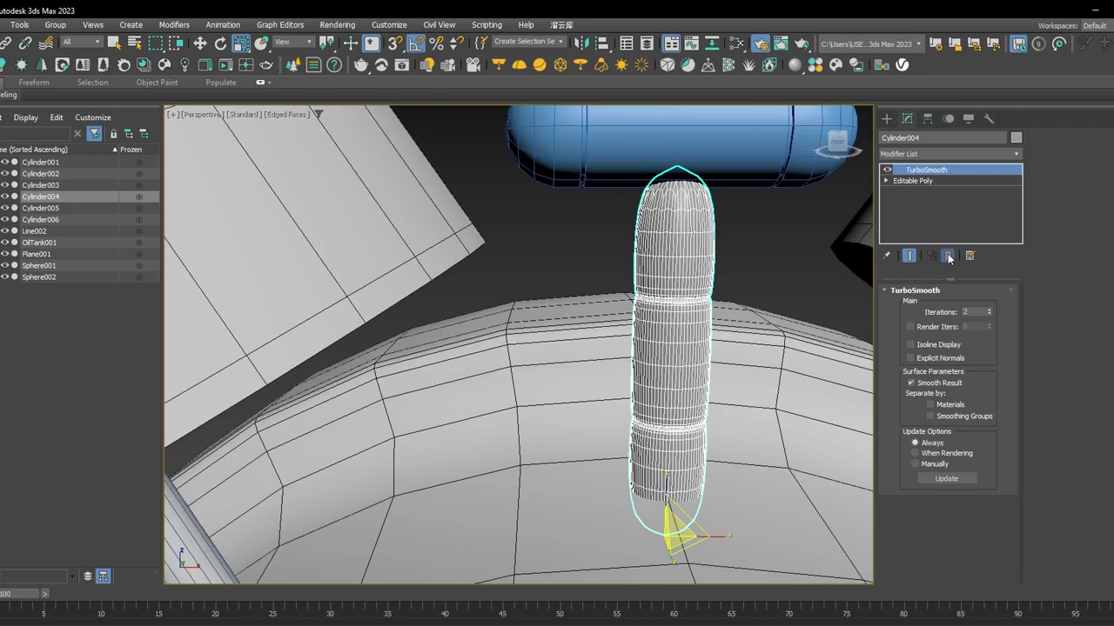
{"action": "left_click", "coordinate": [949, 259]}
Inset the stem's upper cap polygon by scaling copies inward and collapse the innermost polygon to a center point.
{"action": "mouse_move", "coordinate": [695, 217]}
{"action": "middle_mouse_down"}
{"action": "mouse_move", "coordinate": [662, 281]}
{"action": "mouse_move", "coordinate": [639, 278]}
{"action": "mouse_move", "coordinate": [642, 292]}
{"action": "middle_mouse_up"}
{"action": "key", "text": "F3"}
{"action": "key", "text": "4"}
{"action": "left_click", "coordinate": [646, 247]}
{"action": "scroll", "coordinate": [672, 262], "scroll_direction": "up", "scroll_amount": 2}
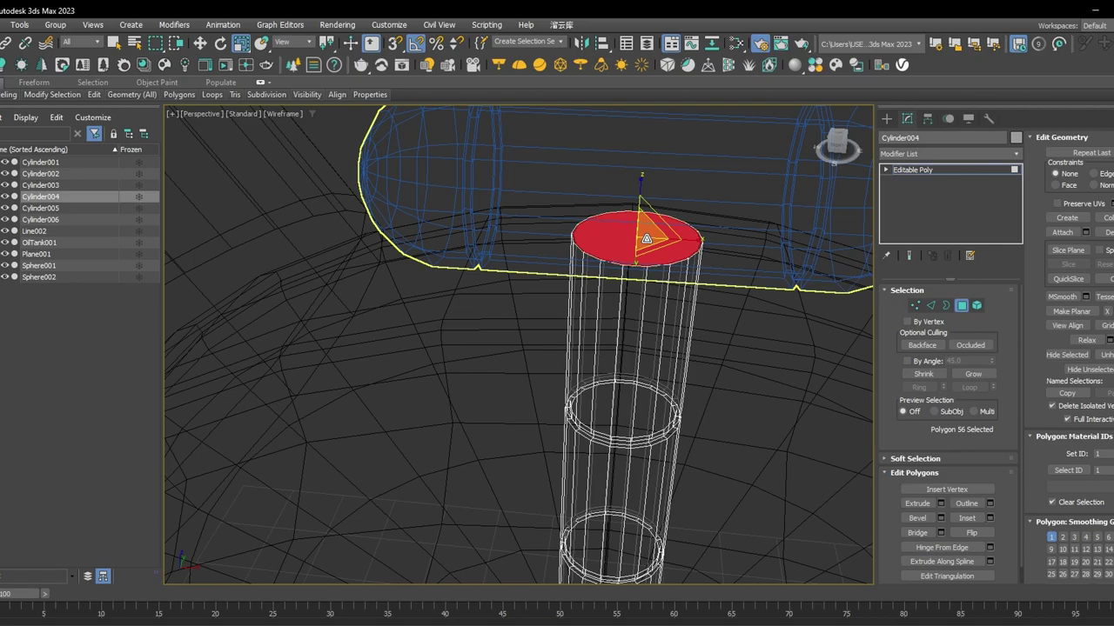
{"action": "left_click_drag", "start_coordinate": [647, 240], "coordinate": [651, 233]}
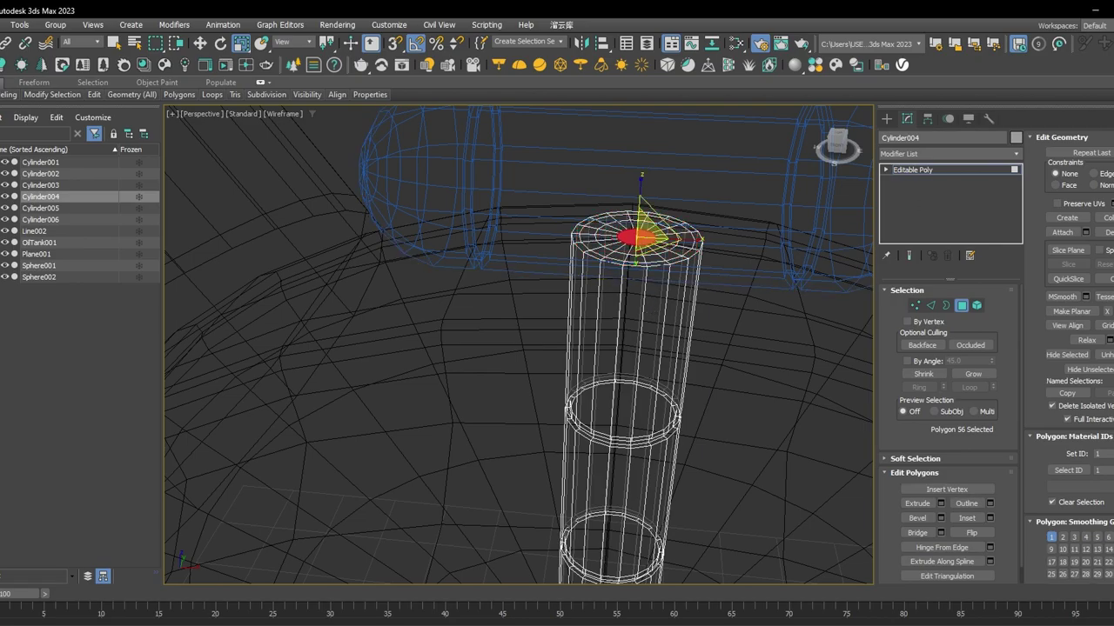
{"action": "left_click", "coordinate": [1109, 220]}
Add a TurboSmooth modifier with 2 iterations to the hammer stem.
{"action": "mouse_move", "coordinate": [661, 296]}
{"action": "middle_mouse_down", "text": "alt"}
{"action": "mouse_move", "coordinate": [631, 305]}
{"action": "mouse_move", "coordinate": [619, 246]}
{"action": "middle_mouse_up", "text": "alt"}
{"action": "key", "text": "F3"}
{"action": "left_click", "coordinate": [911, 172]}
{"action": "left_click", "coordinate": [928, 156]}
{"action": "type", "text": "tu"}
{"action": "key", "text": "Return"}
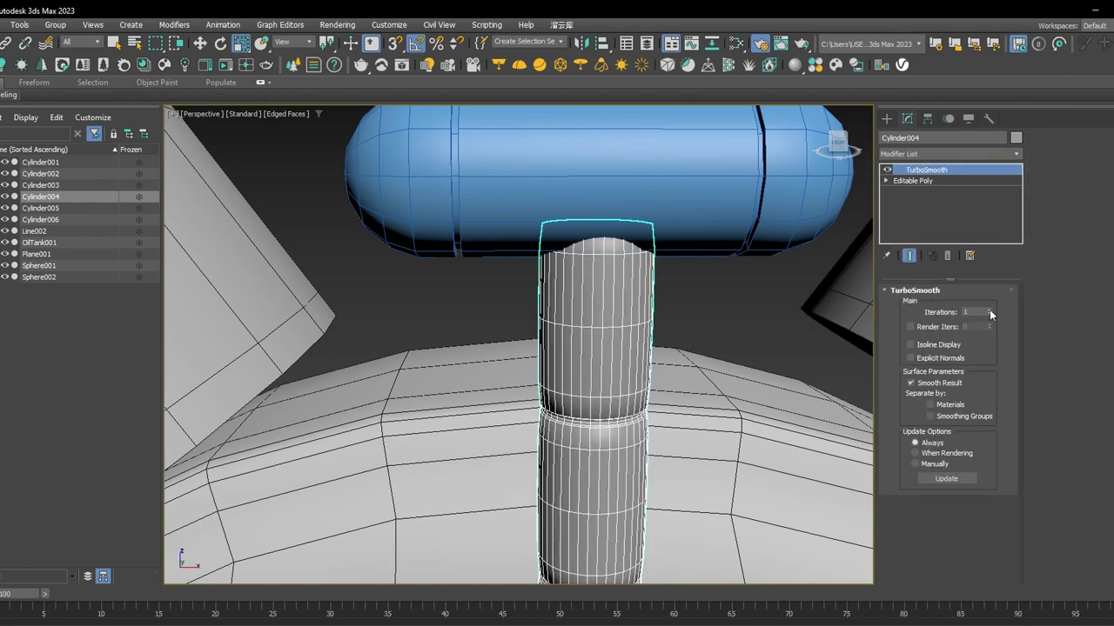
{"action": "left_click", "coordinate": [989, 310]}
Examine the smoothed hammer stem and its grooves without edged faces from several distances and angles.
{"action": "key", "text": "F4"}
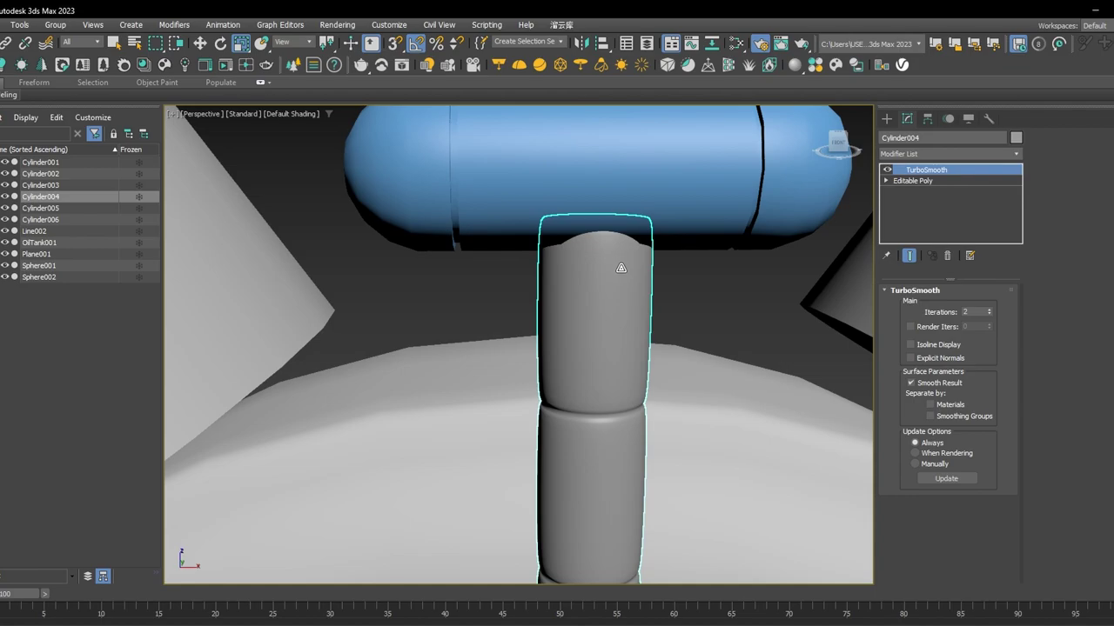
{"action": "scroll", "coordinate": [621, 268], "scroll_direction": "down", "scroll_amount": 3}
{"action": "middle_click_drag", "start_coordinate": [619, 286], "coordinate": [574, 350], "text": "alt"}
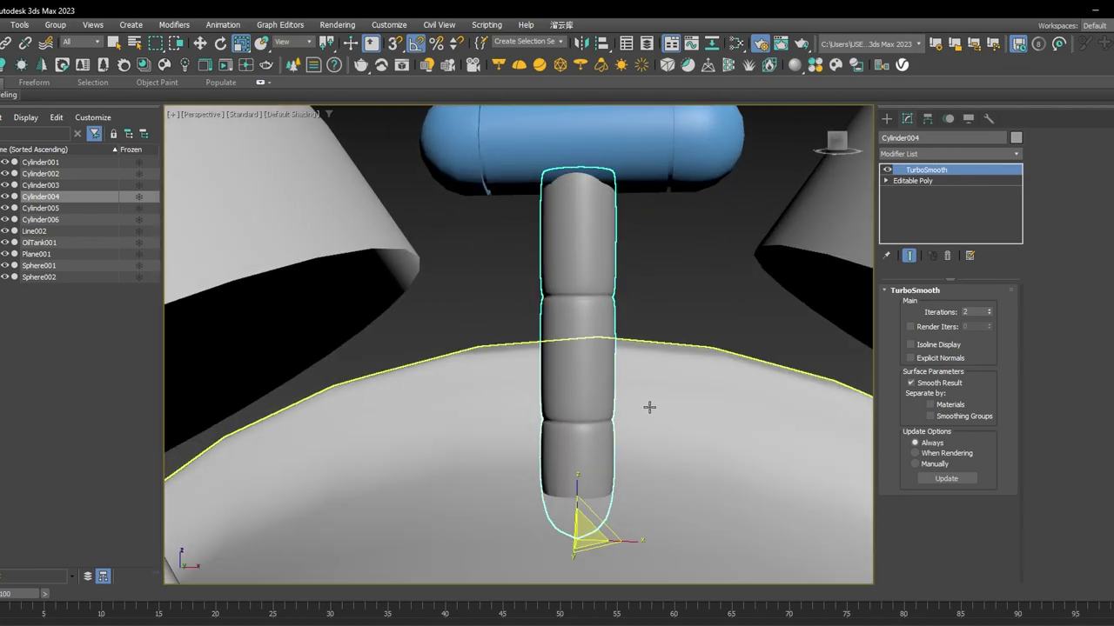
{"action": "scroll", "coordinate": [649, 407], "scroll_direction": "down", "scroll_amount": 3}
{"action": "middle_click_drag", "start_coordinate": [649, 407], "coordinate": [621, 346]}
{"action": "mouse_move", "coordinate": [716, 334]}
{"action": "middle_mouse_down", "text": "alt"}
{"action": "mouse_move", "coordinate": [644, 330]}
{"action": "mouse_move", "coordinate": [704, 328]}
{"action": "middle_mouse_up", "text": "alt"}
{"action": "key", "text": "shift+z"}
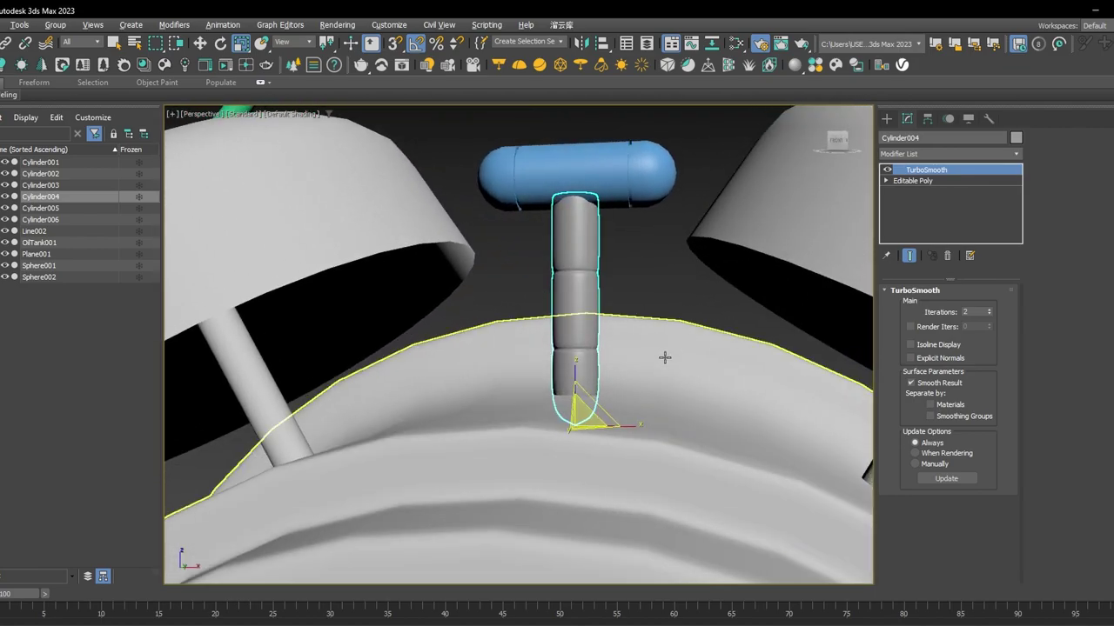
Check the smoothed hammer stem's shading and wireframe up close, and delete its TurboSmooth modifier.
{"action": "scroll", "coordinate": [636, 385], "scroll_direction": "up", "scroll_amount": 3}
{"action": "middle_click_drag", "start_coordinate": [548, 213], "coordinate": [608, 335]}
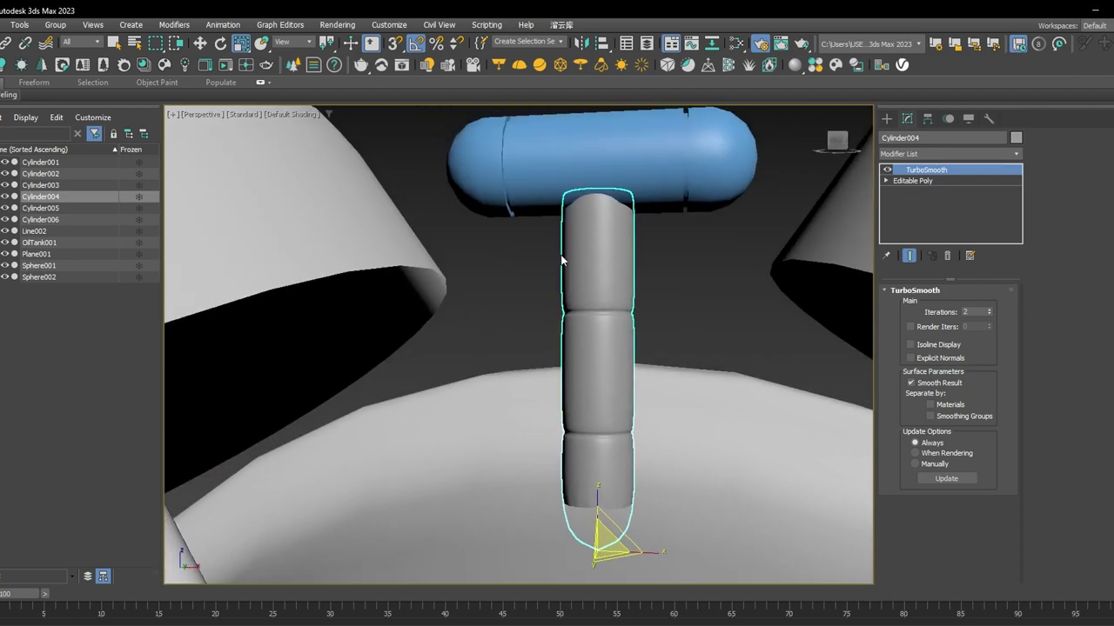
{"action": "scroll", "coordinate": [561, 259], "scroll_direction": "up", "scroll_amount": 2}
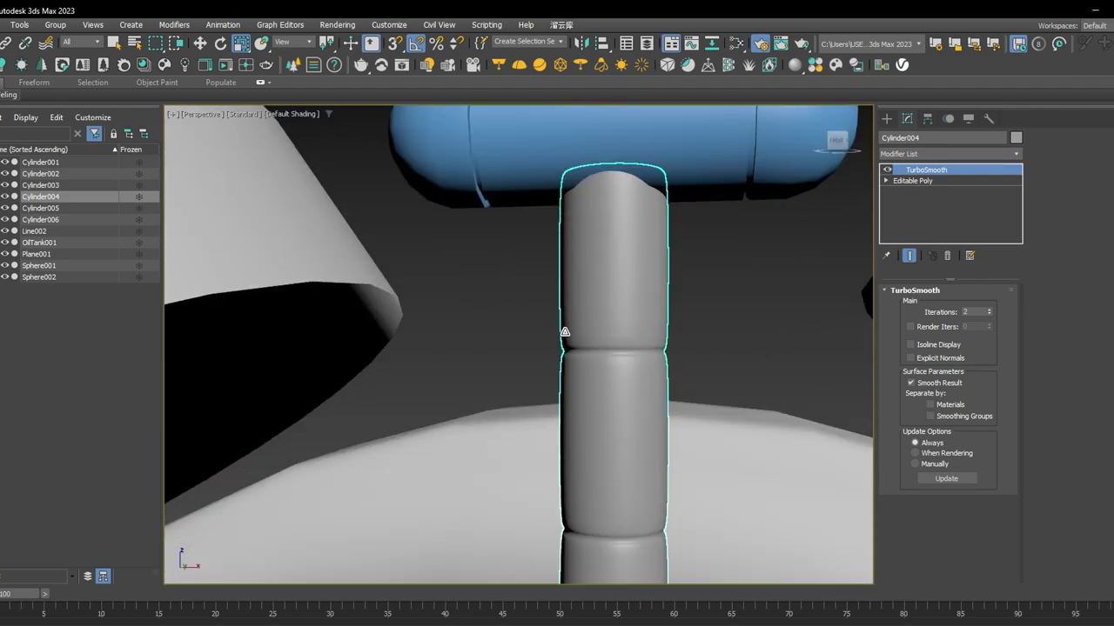
{"action": "middle_click_drag", "start_coordinate": [584, 518], "coordinate": [533, 439]}
{"action": "key", "text": "F4"}
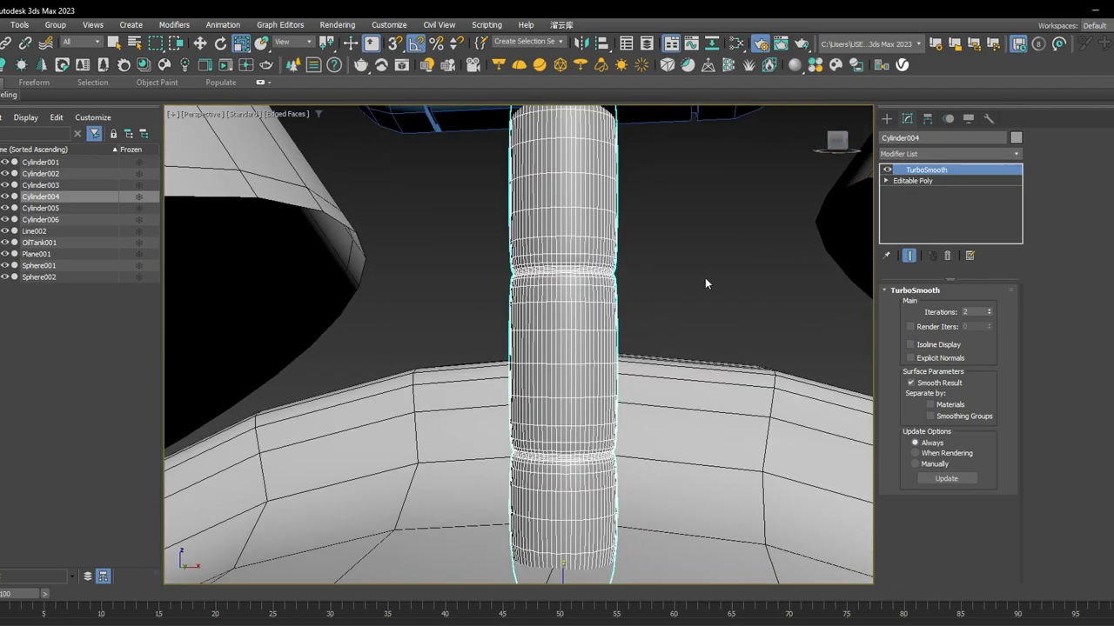
{"action": "left_click", "coordinate": [946, 255]}
Inset the stem's lower cap polygon by scaling copies inward and collapse the innermost polygon to a center point.
{"action": "middle_click_drag", "start_coordinate": [696, 333], "coordinate": [652, 269]}
{"action": "middle_click_drag", "start_coordinate": [576, 364], "coordinate": [584, 369], "text": "alt"}
{"action": "key", "text": "F3"}
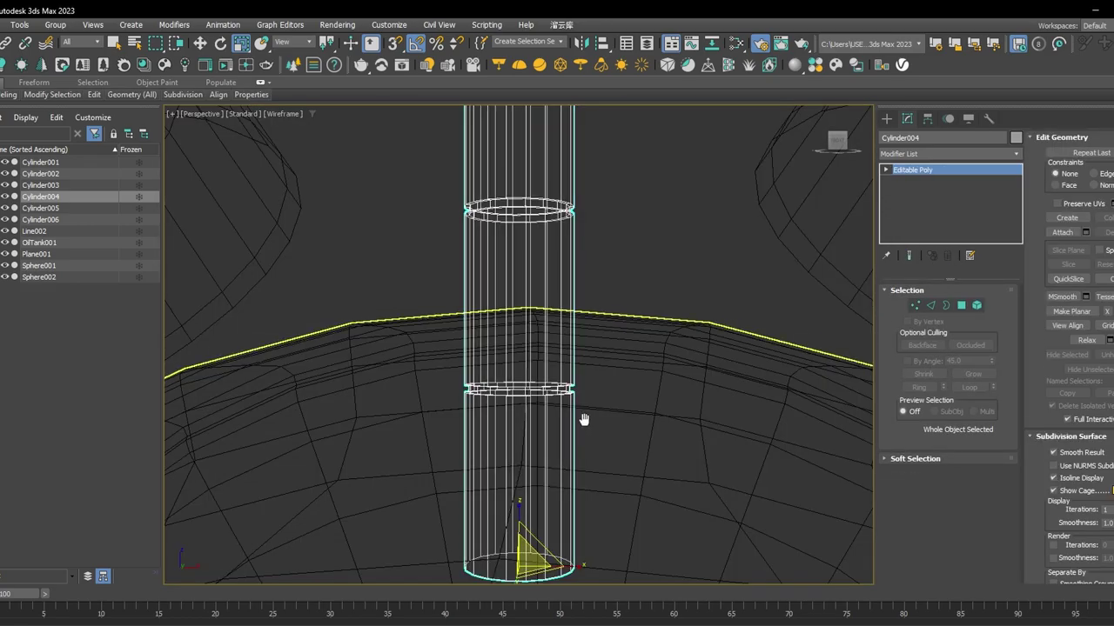
{"action": "middle_click_drag", "start_coordinate": [583, 420], "coordinate": [529, 362], "text": "alt"}
{"action": "key", "text": "4"}
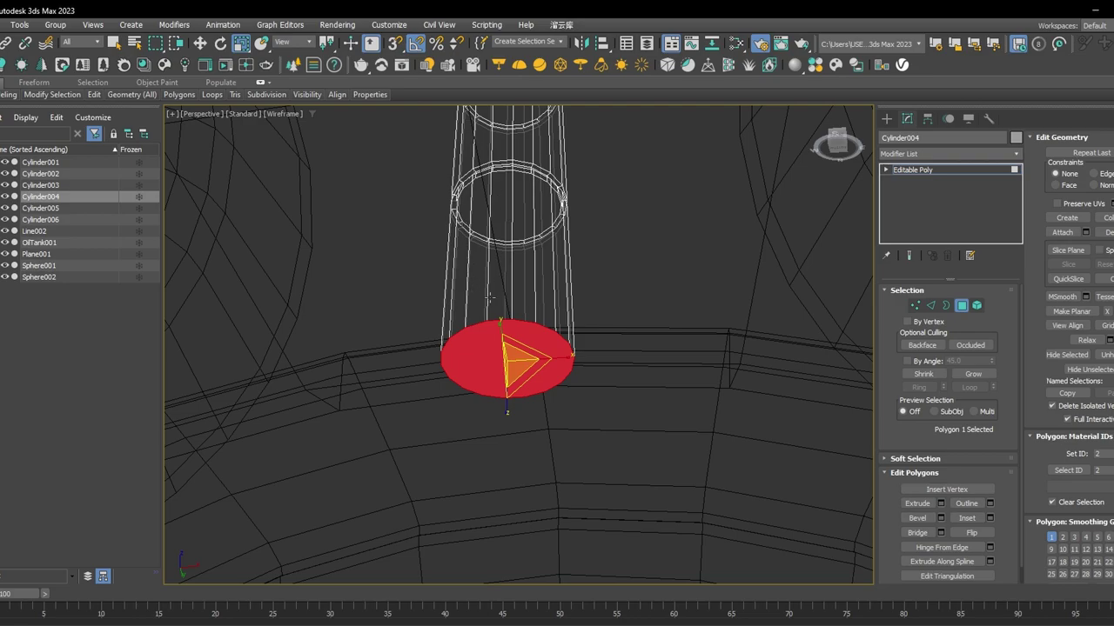
{"action": "middle_click_drag", "start_coordinate": [554, 332], "coordinate": [547, 315], "text": "alt"}
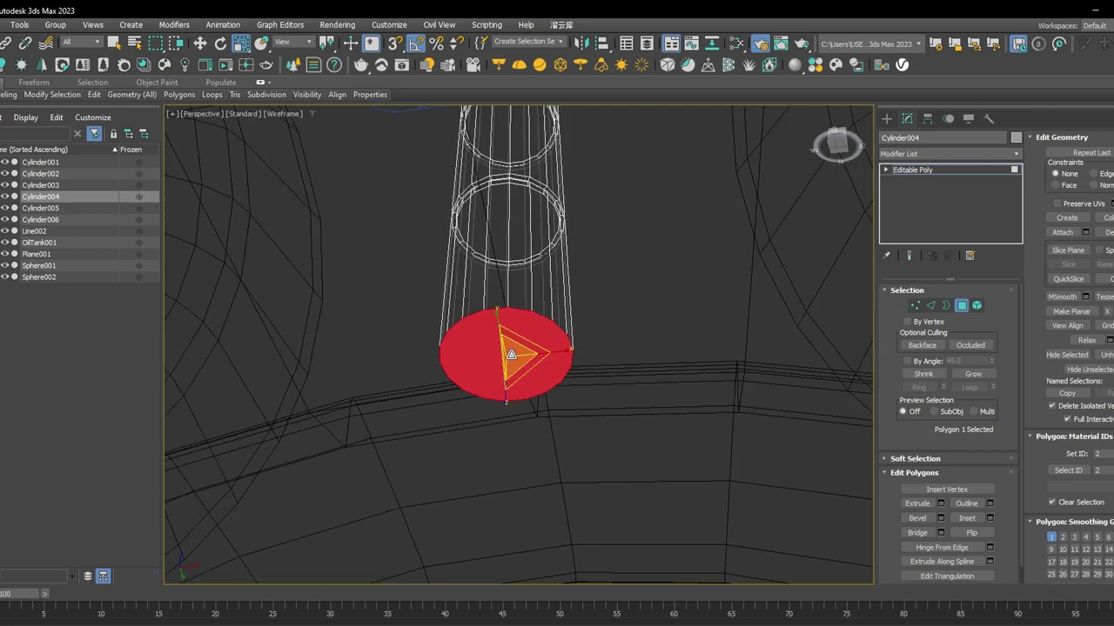
{"action": "left_click_drag", "start_coordinate": [511, 355], "coordinate": [526, 414], "text": "shift"}
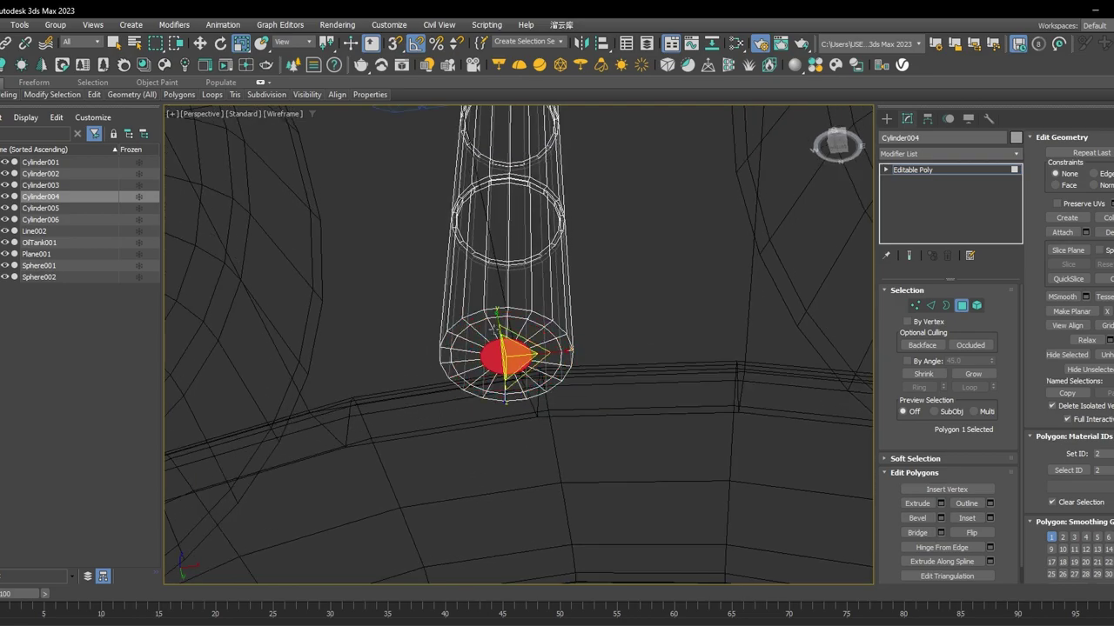
{"action": "left_click", "coordinate": [806, 295]}
{"action": "scroll", "coordinate": [687, 350], "scroll_direction": "up", "scroll_amount": 6}
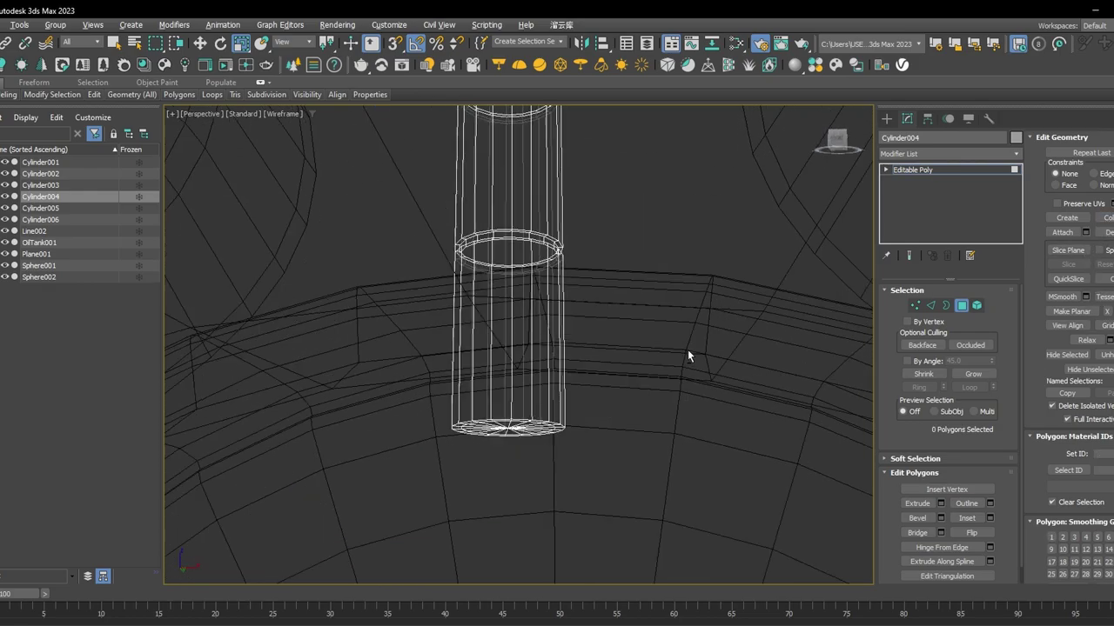
Connect the vertical edges of the stem's lowest section with 2 segments and a pinch of 92.
{"action": "key", "text": "F3"}
{"action": "mouse_move", "coordinate": [487, 299]}
{"action": "middle_mouse_down", "text": "alt"}
{"action": "mouse_move", "coordinate": [482, 319]}
{"action": "mouse_move", "coordinate": [497, 343]}
{"action": "mouse_move", "coordinate": [537, 306]}
{"action": "mouse_move", "coordinate": [589, 300]}
{"action": "middle_mouse_up", "text": "alt"}
{"action": "key", "text": "F3"}
{"action": "key", "text": "2"}
{"action": "left_click_drag", "start_coordinate": [440, 305], "coordinate": [669, 338]}
{"action": "middle_click_drag", "start_coordinate": [585, 335], "coordinate": [597, 325], "text": "alt"}
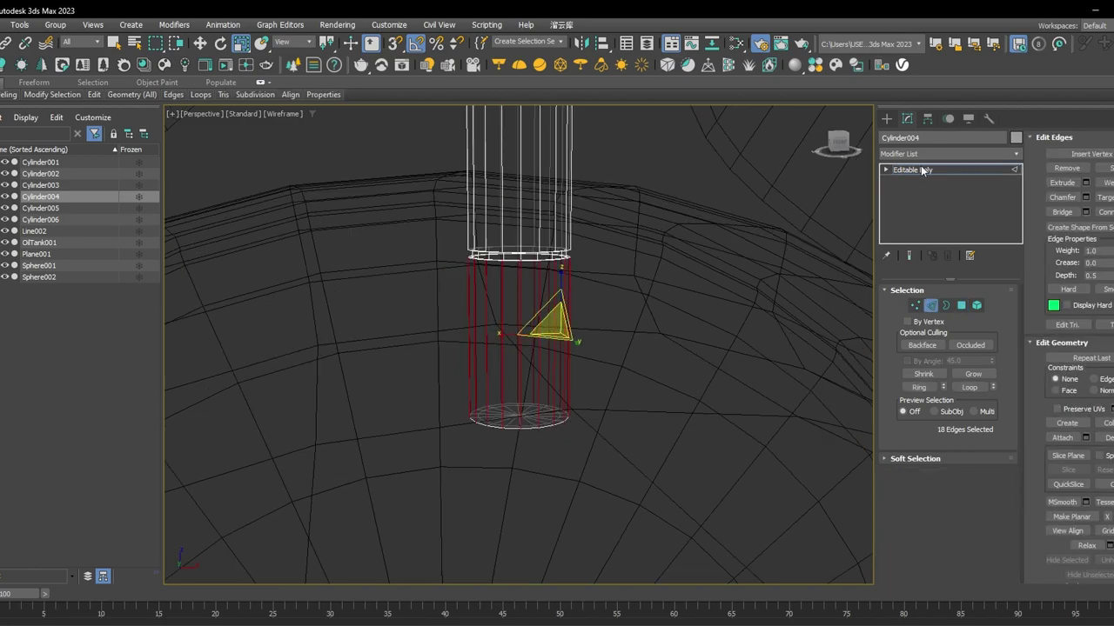
{"action": "middle_click_drag", "start_coordinate": [607, 204], "coordinate": [632, 354]}
{"action": "mouse_move", "coordinate": [95, 96]}
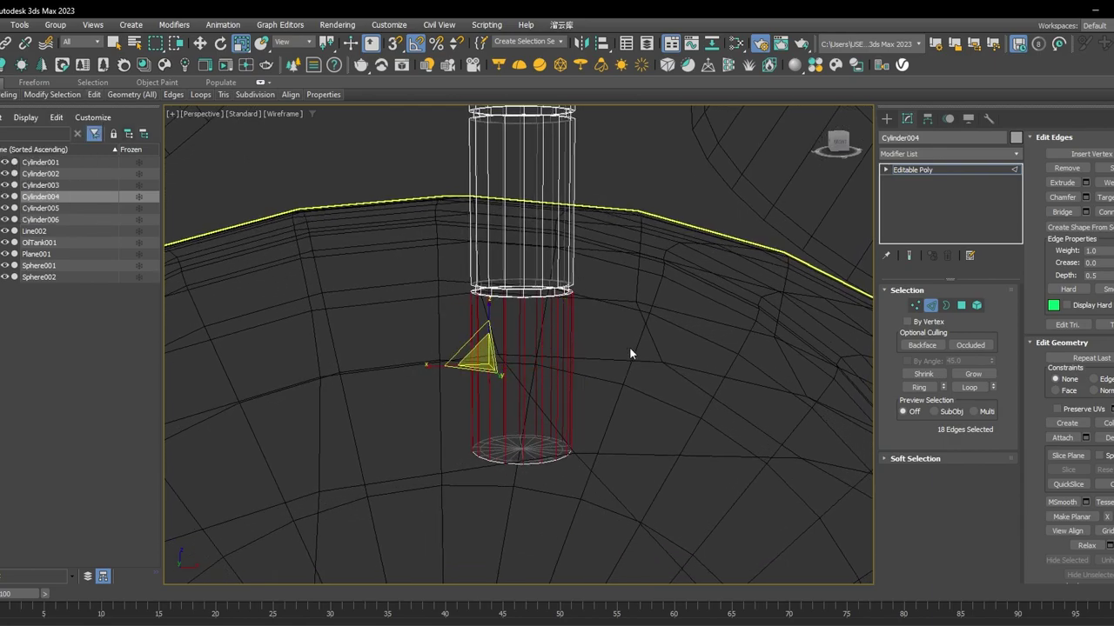
{"action": "left_click", "coordinate": [503, 348]}
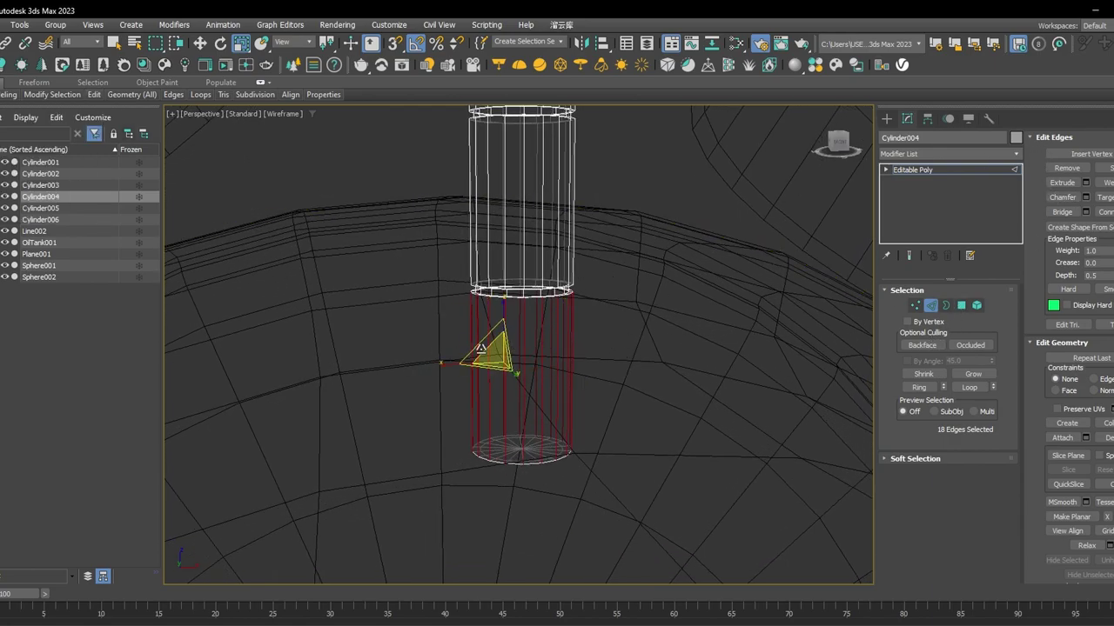
{"action": "key", "text": "ctrl+shift+e"}
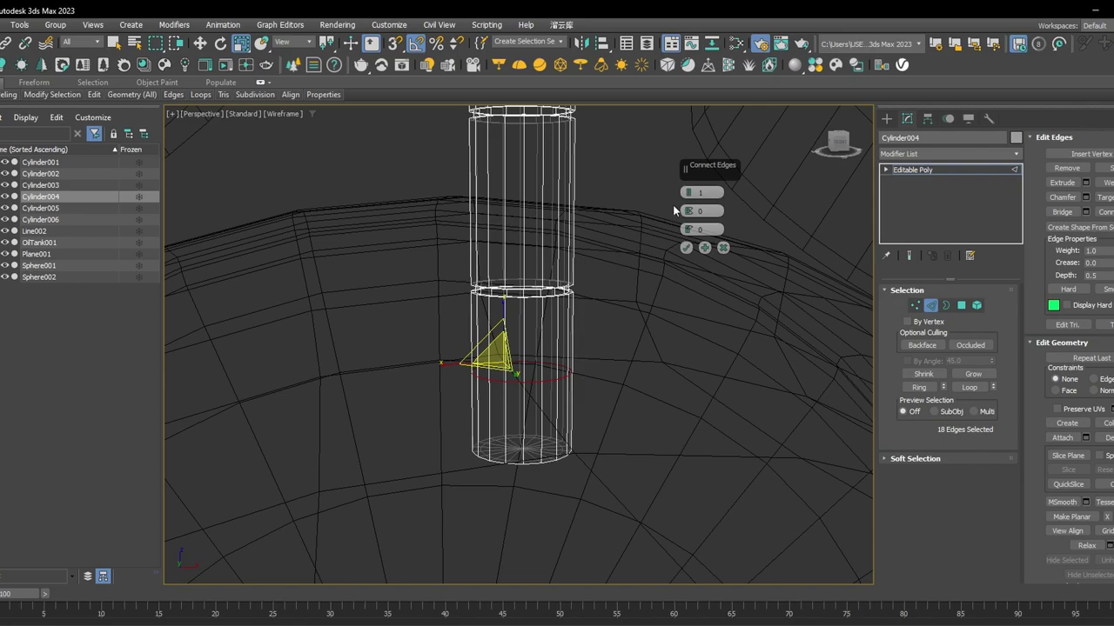
{"action": "left_click_drag", "start_coordinate": [696, 193], "coordinate": [696, 186]}
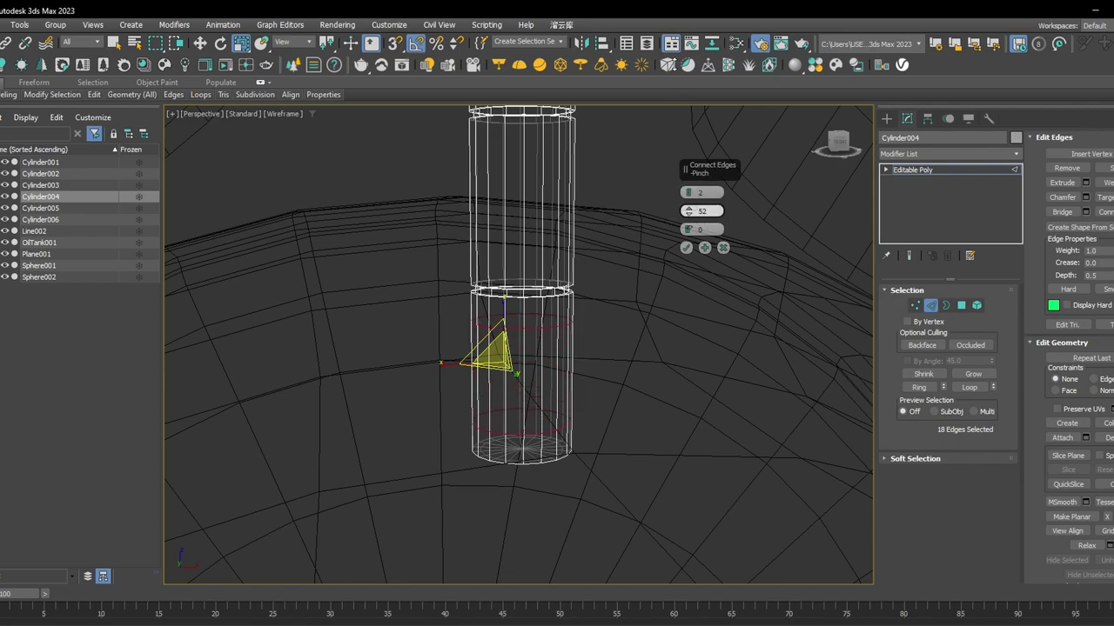
{"action": "left_click_drag", "start_coordinate": [674, 64], "coordinate": [674, 0]}
{"action": "left_click_drag", "start_coordinate": [688, 211], "coordinate": [689, 209]}
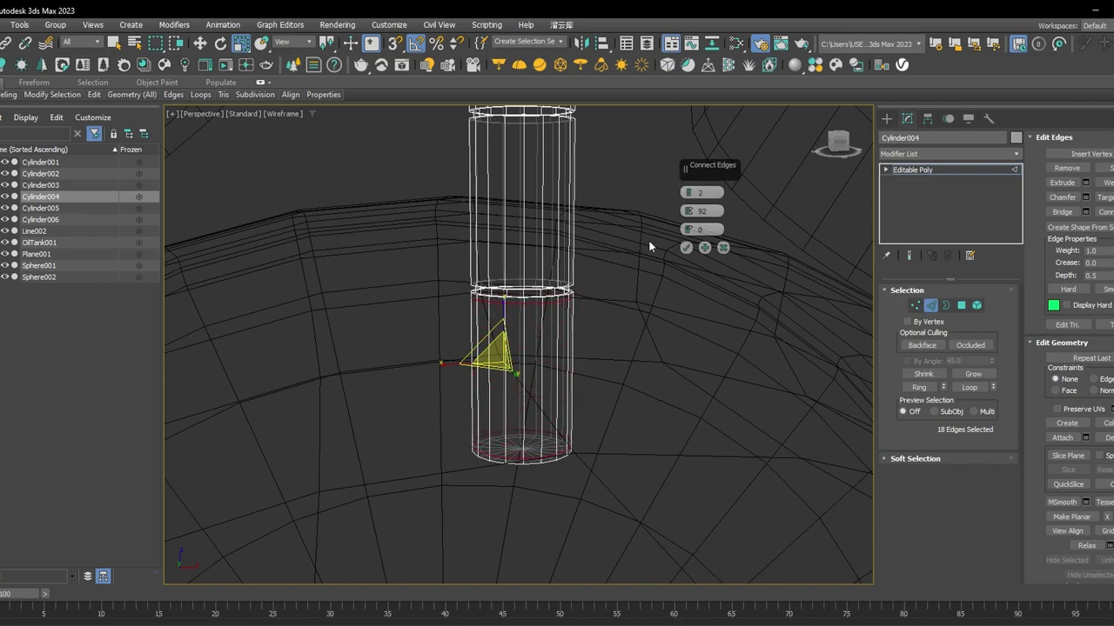
{"action": "left_click", "coordinate": [686, 248]}
Connect the vertical edges of the stem's middle section, between the two grooves, with 2 segments and a pinch of 92.
{"action": "middle_click_drag", "start_coordinate": [653, 214], "coordinate": [629, 362]}
{"action": "left_click", "coordinate": [499, 344]}
{"action": "key", "text": "alt+r"}
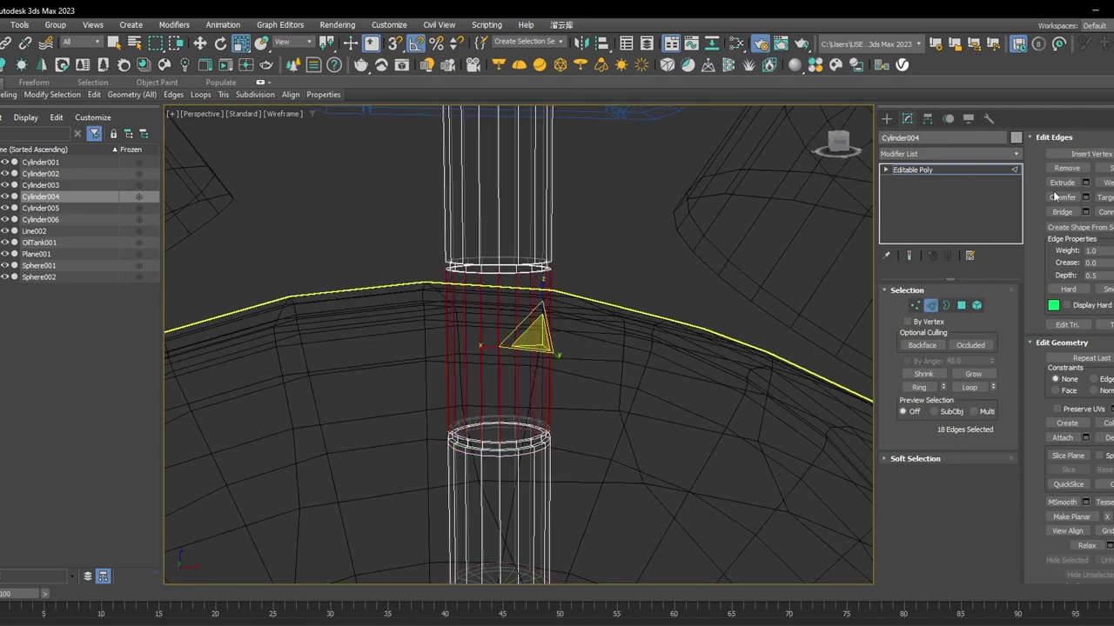
{"action": "left_click", "coordinate": [1113, 212]}
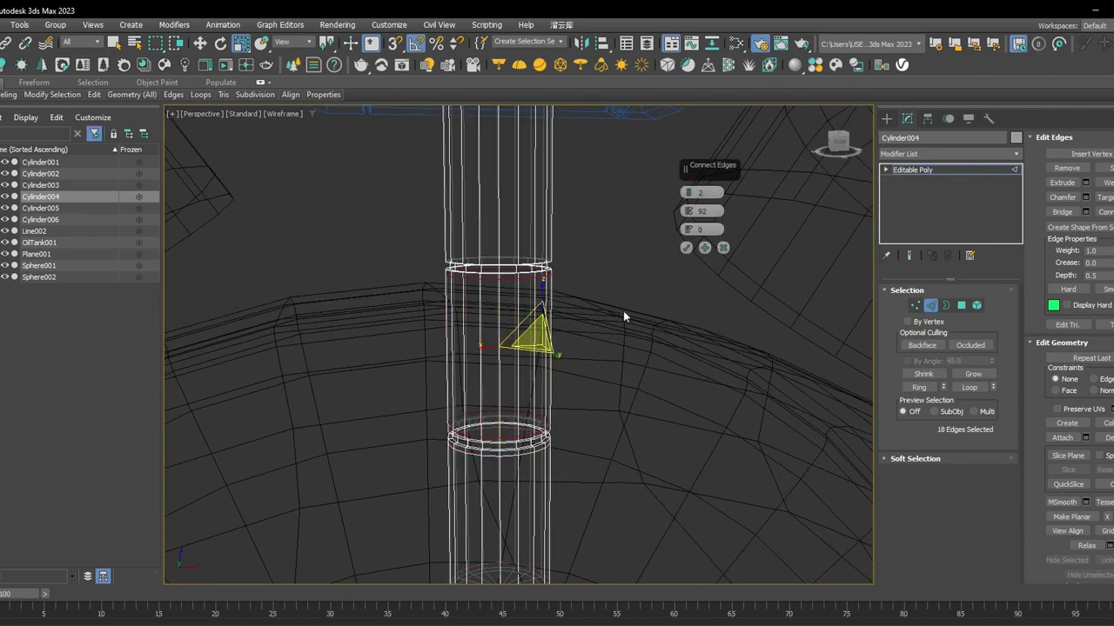
{"action": "left_click", "coordinate": [686, 248]}
Add the same pair of supporting edge loops to the stem's uppermost section and leave edge editing.
{"action": "middle_click_drag", "start_coordinate": [565, 228], "coordinate": [576, 293]}
{"action": "left_click_drag", "start_coordinate": [667, 223], "coordinate": [283, 241]}
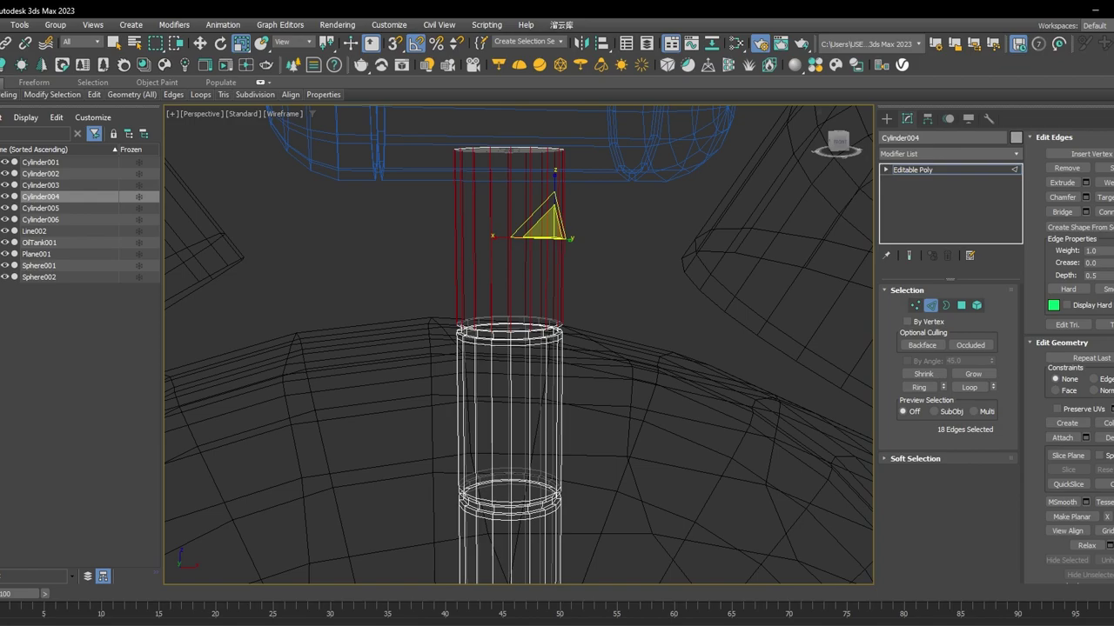
{"action": "left_click", "coordinate": [1113, 212]}
{"action": "left_click", "coordinate": [686, 248]}
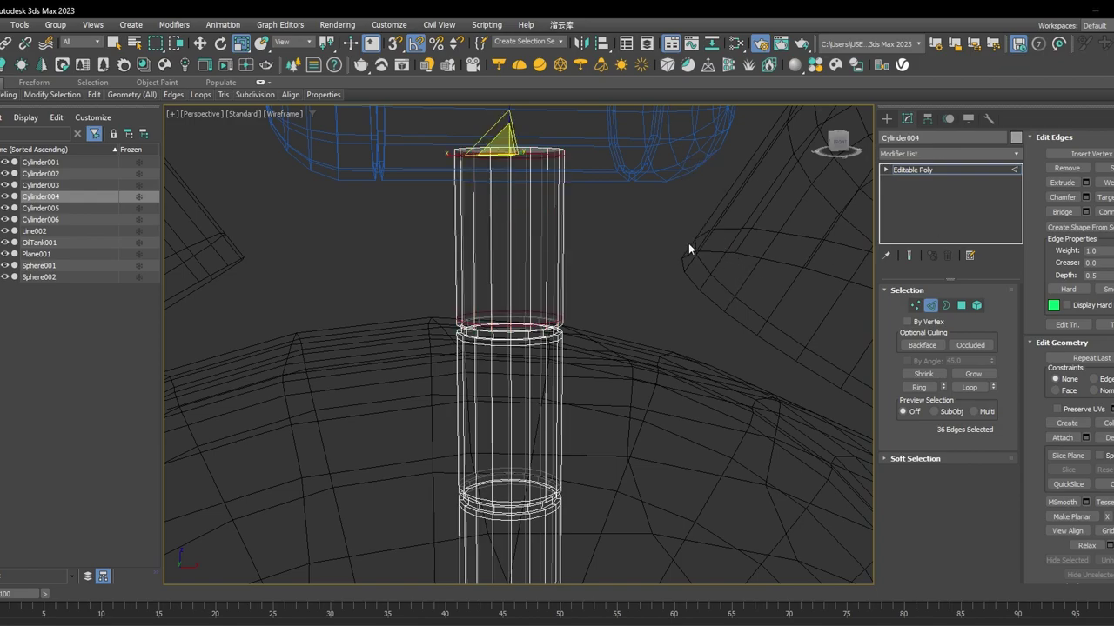
{"action": "left_click", "coordinate": [951, 170]}
Add a TurboSmooth modifier with 1 iteration to the hammer stem and check it without edged faces.
{"action": "middle_click_drag", "start_coordinate": [535, 341], "coordinate": [539, 330]}
{"action": "key", "text": "F3"}
{"action": "scroll", "coordinate": [539, 330], "scroll_direction": "down", "scroll_amount": 4}
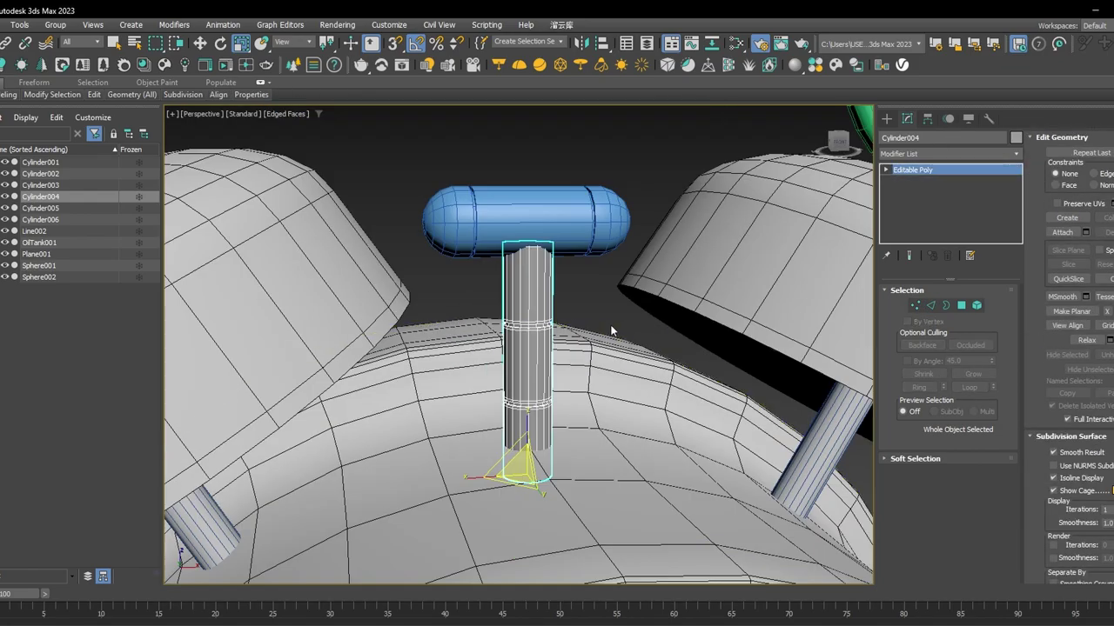
{"action": "left_click", "coordinate": [943, 158]}
{"action": "type", "text": "tu"}
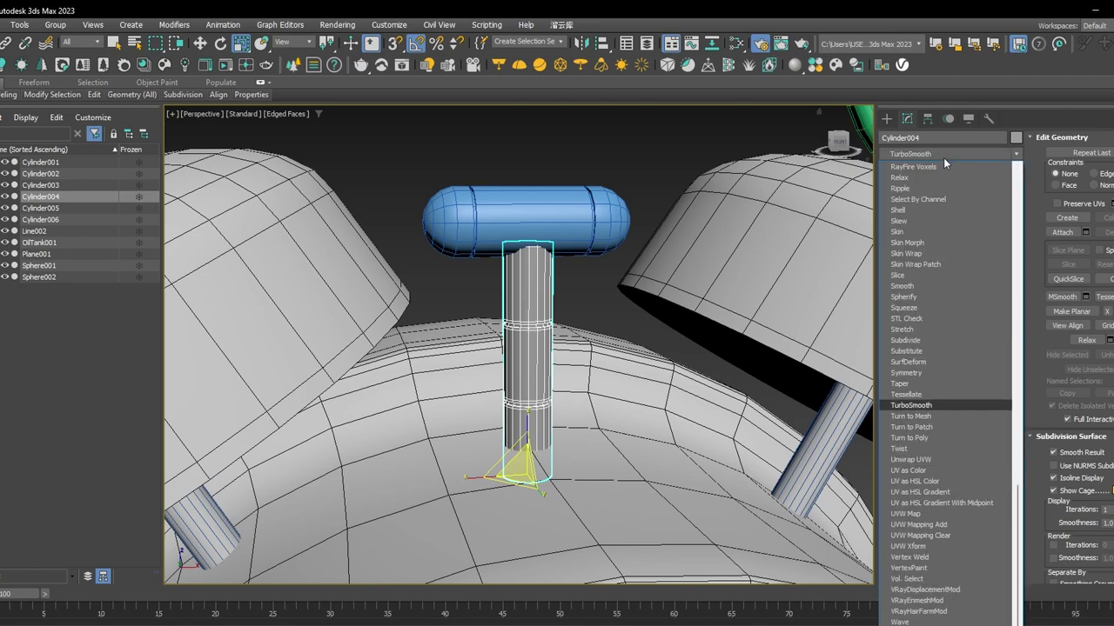
{"action": "key", "text": "Return"}
{"action": "middle_click_drag", "start_coordinate": [540, 345], "coordinate": [549, 334]}
{"action": "key", "text": "F4"}
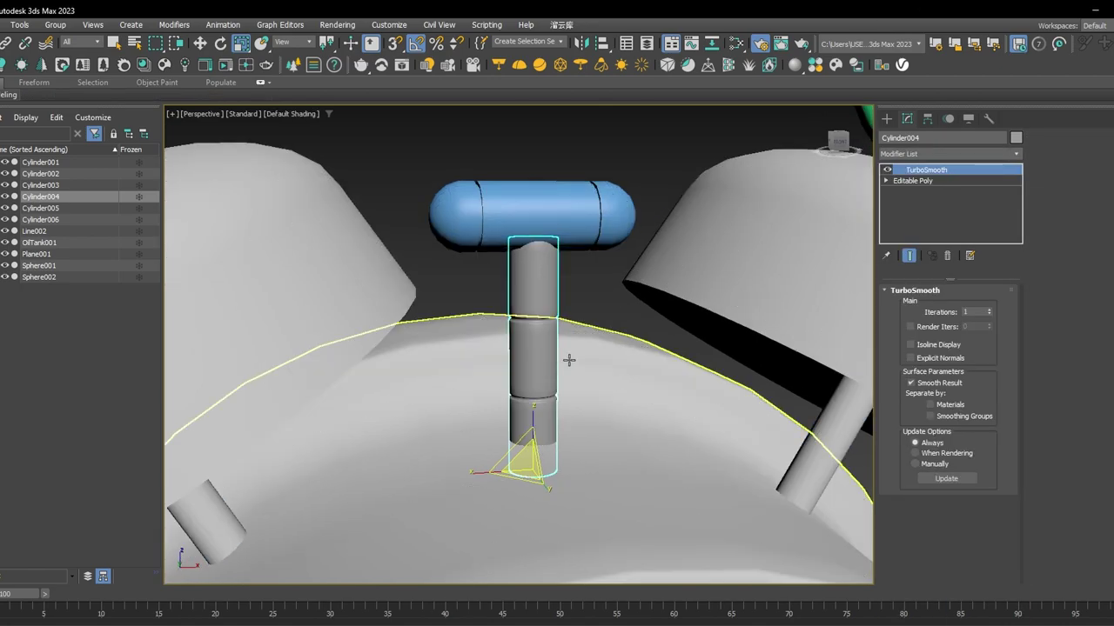
{"action": "scroll", "coordinate": [658, 352], "scroll_direction": "down", "scroll_amount": 3}
{"action": "middle_click_drag", "start_coordinate": [637, 361], "coordinate": [641, 353], "text": "alt"}
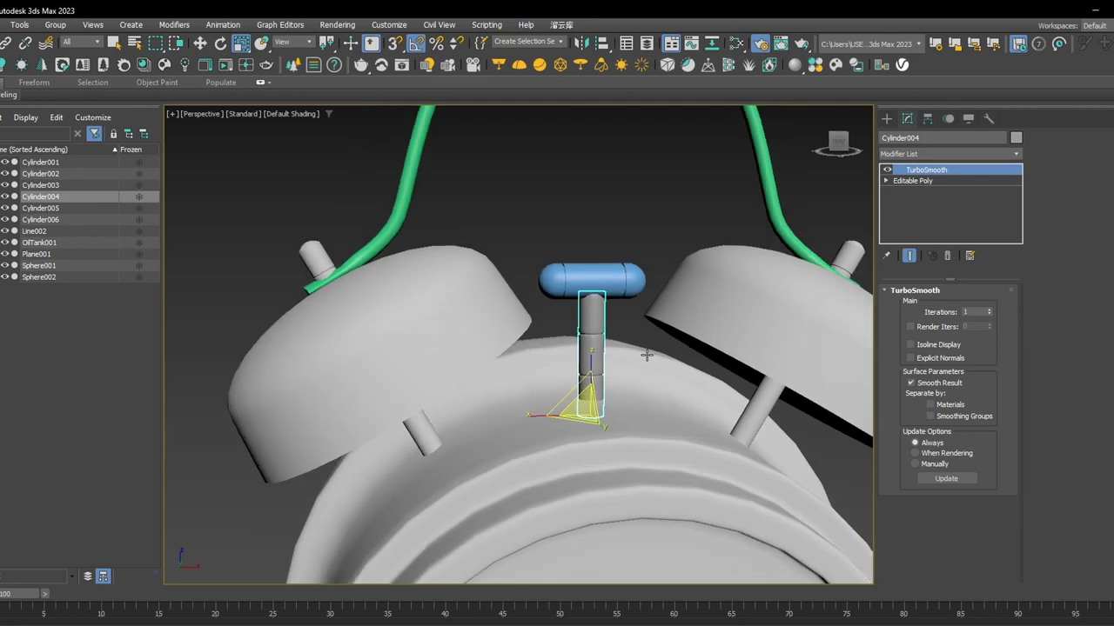
Add a TurboSmooth modifier with 2 iterations to the blue capsule-shaped hammer head and check its wireframe.
{"action": "left_click", "coordinate": [591, 285]}
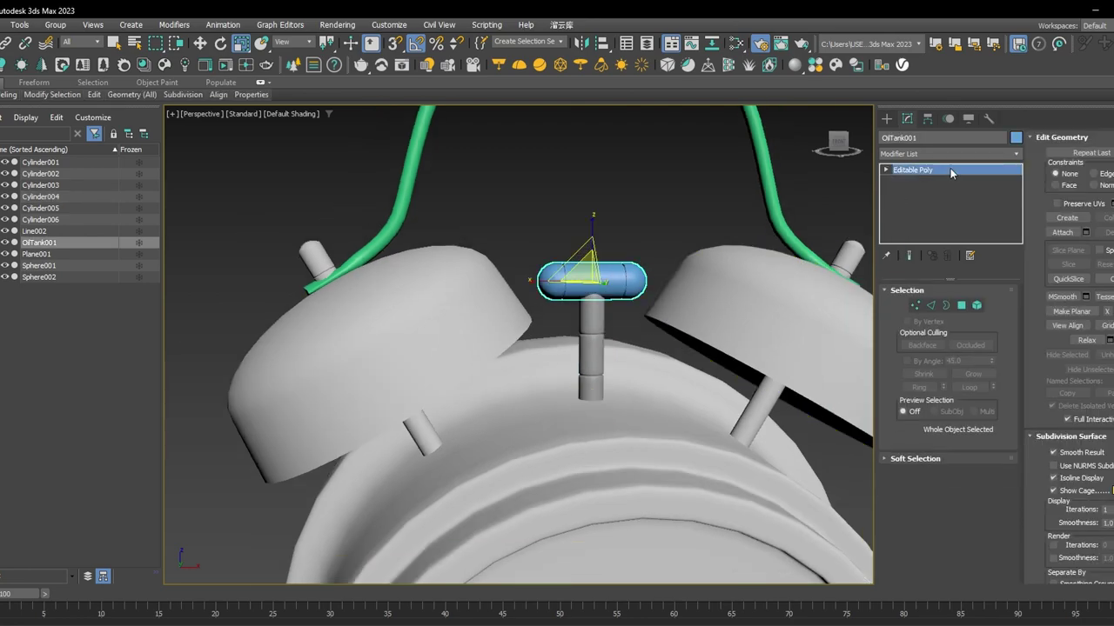
{"action": "left_click", "coordinate": [945, 155]}
{"action": "type", "text": "tu"}
{"action": "key", "text": "Return"}
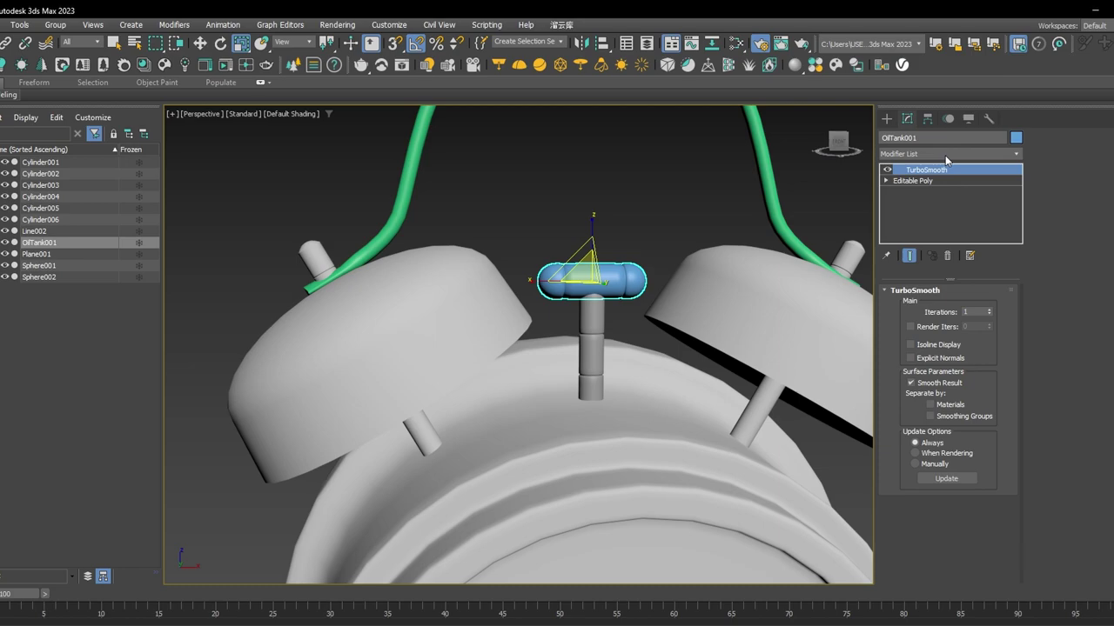
{"action": "scroll", "coordinate": [676, 237], "scroll_direction": "up", "scroll_amount": 3}
{"action": "middle_click_drag", "start_coordinate": [615, 312], "coordinate": [634, 305]}
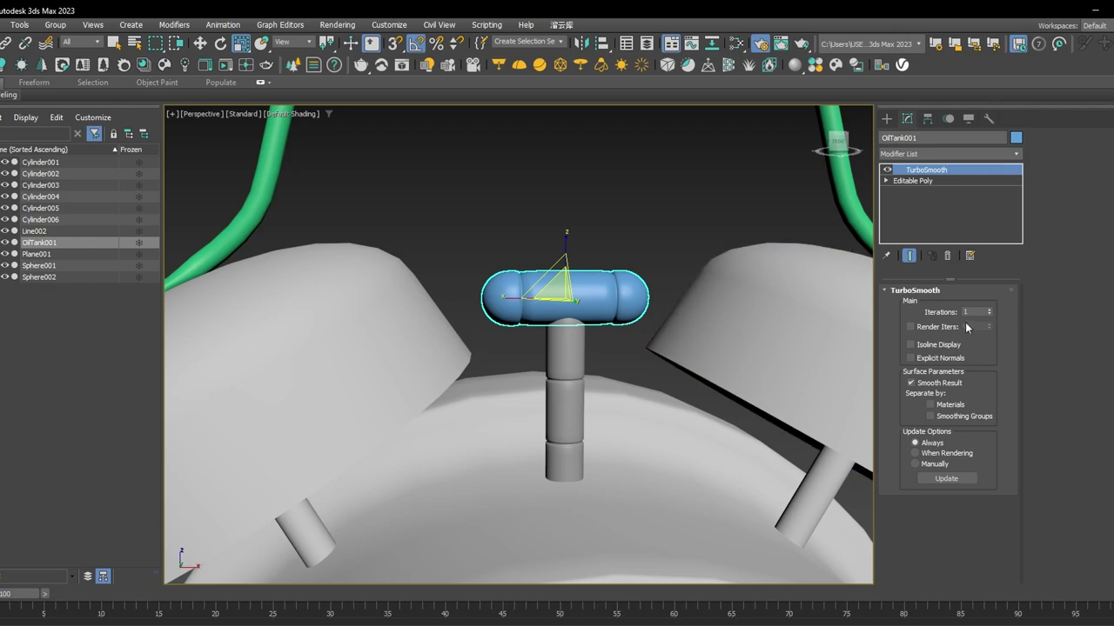
{"action": "left_click", "coordinate": [991, 309]}
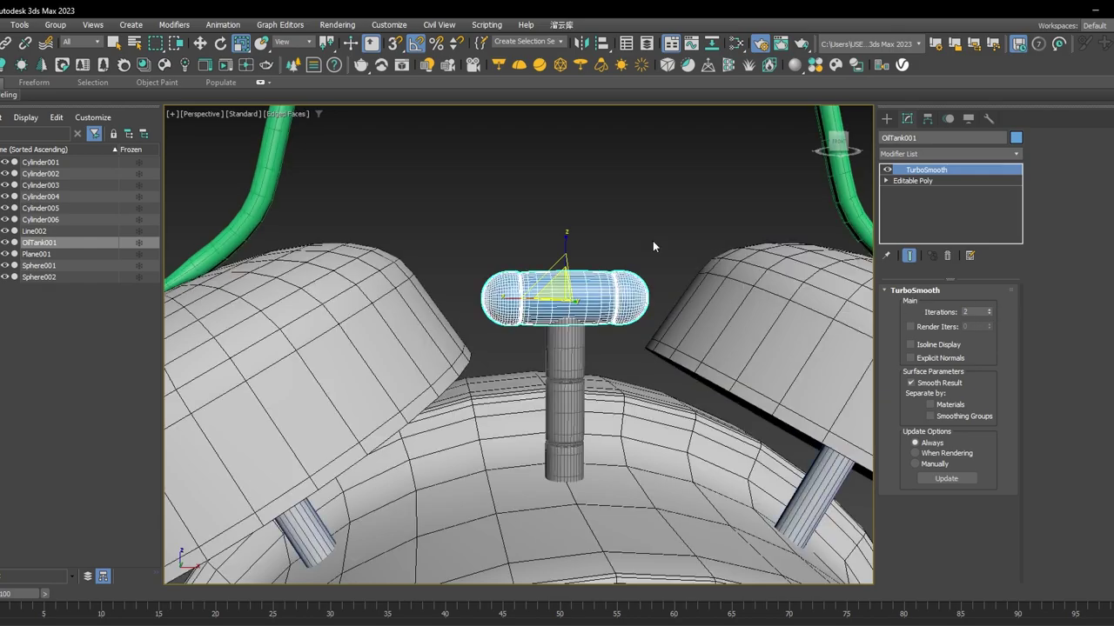
{"action": "scroll", "coordinate": [652, 240], "scroll_direction": "down", "scroll_amount": 3}
{"action": "mouse_move", "coordinate": [678, 283]}
{"action": "middle_mouse_down", "text": "alt"}
{"action": "mouse_move", "coordinate": [497, 330]}
{"action": "mouse_move", "coordinate": [398, 330]}
{"action": "mouse_move", "coordinate": [679, 298]}
{"action": "mouse_move", "coordinate": [653, 281]}
{"action": "middle_mouse_up", "text": "alt"}
{"action": "key", "text": "F4"}
{"action": "scroll", "coordinate": [624, 299], "scroll_direction": "up", "scroll_amount": 2}
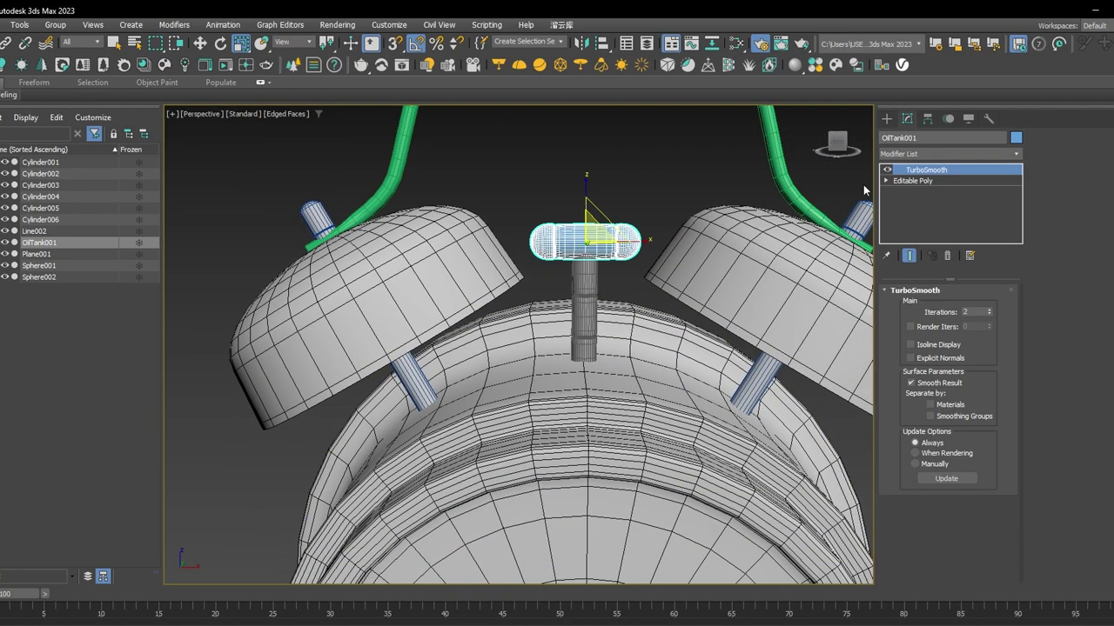
Select the left bell and examine its hollow inside and the rod passing through it.
{"action": "left_click", "coordinate": [417, 288]}
{"action": "middle_click_drag", "start_coordinate": [456, 327], "coordinate": [383, 222], "text": "alt"}
{"action": "scroll", "coordinate": [427, 235], "scroll_direction": "up", "scroll_amount": 4}
{"action": "scroll", "coordinate": [427, 235], "scroll_direction": "up", "scroll_amount": 2}
{"action": "scroll", "coordinate": [384, 222], "scroll_direction": "down", "scroll_amount": 3}
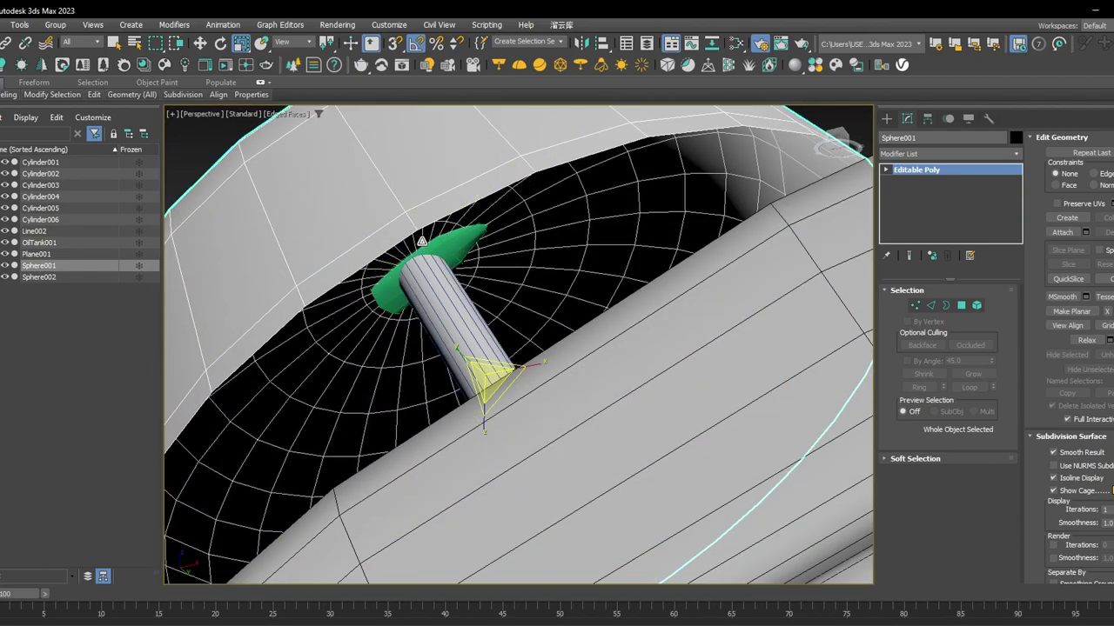
{"action": "scroll", "coordinate": [442, 246], "scroll_direction": "down", "scroll_amount": 2}
{"action": "mouse_move", "coordinate": [441, 246]}
{"action": "middle_mouse_down", "text": "alt"}
{"action": "mouse_move", "coordinate": [528, 319]}
{"action": "mouse_move", "coordinate": [398, 223]}
{"action": "mouse_move", "coordinate": [430, 261]}
{"action": "mouse_move", "coordinate": [435, 248]}
{"action": "middle_mouse_up", "text": "alt"}
{"action": "scroll", "coordinate": [554, 292], "scroll_direction": "down", "scroll_amount": 4}
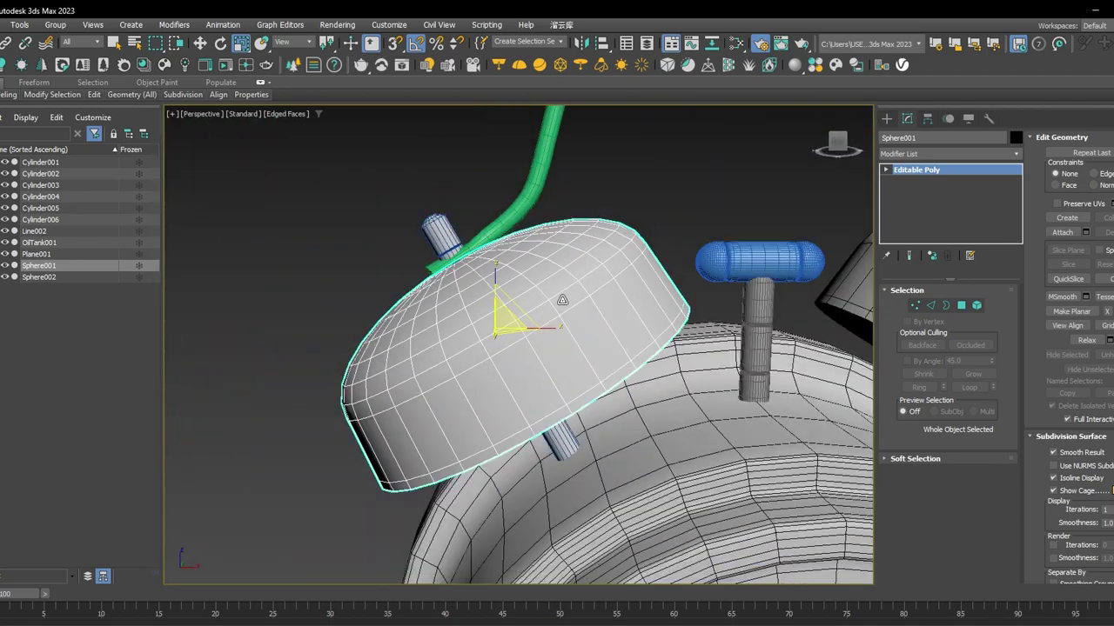
Add a Shell modifier with an outer amount of 1.0 to the left bell and view it from below.
{"action": "left_click", "coordinate": [941, 154]}
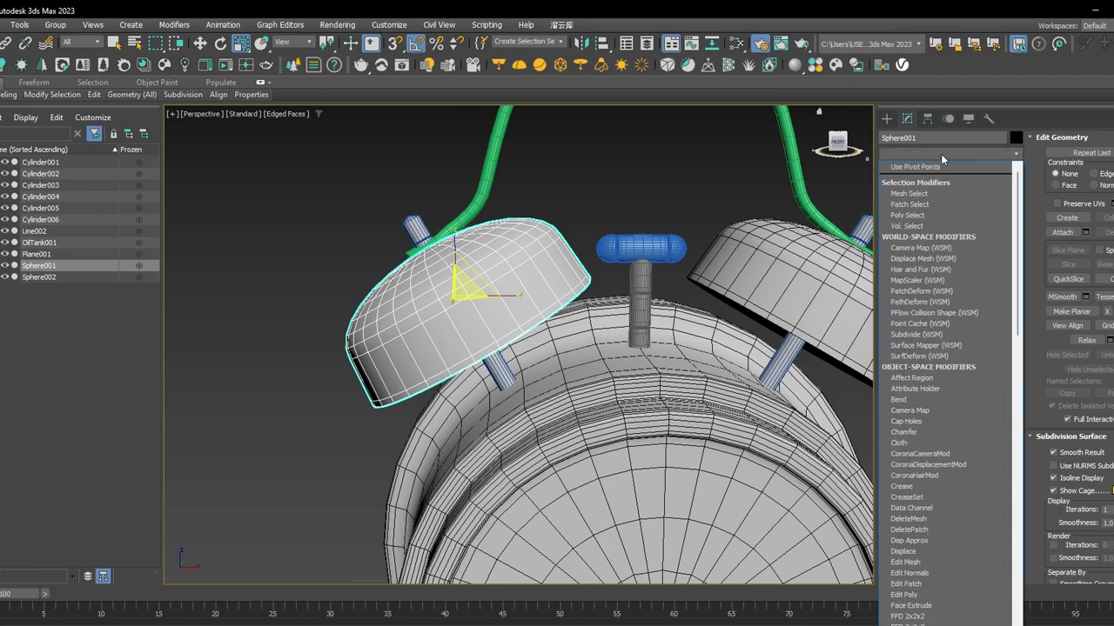
{"action": "type", "text": "sh"}
{"action": "key", "text": "Return"}
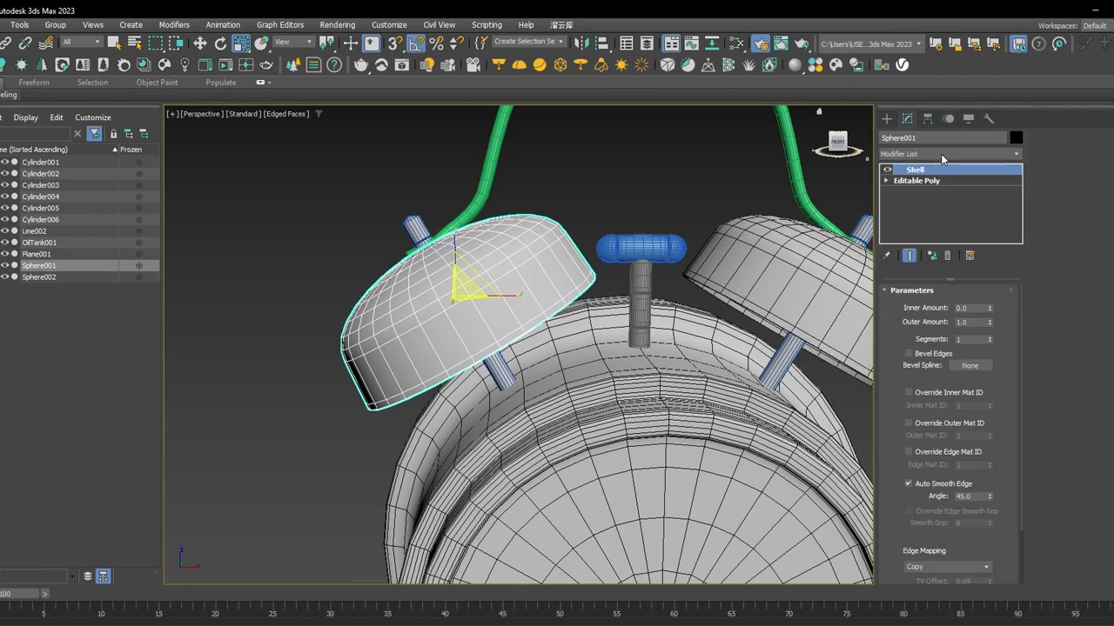
{"action": "middle_click_drag", "start_coordinate": [694, 299], "coordinate": [592, 245], "text": "alt"}
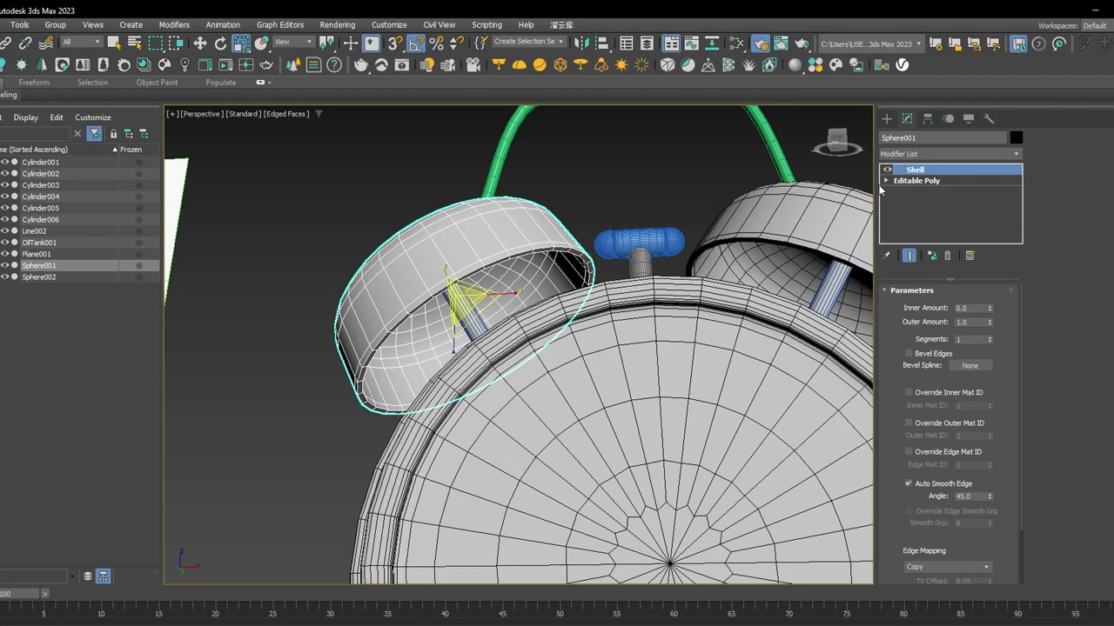
Turn the bell's Shell modifier off and back on to compare the bell with and without thickness.
{"action": "left_click", "coordinate": [887, 170]}
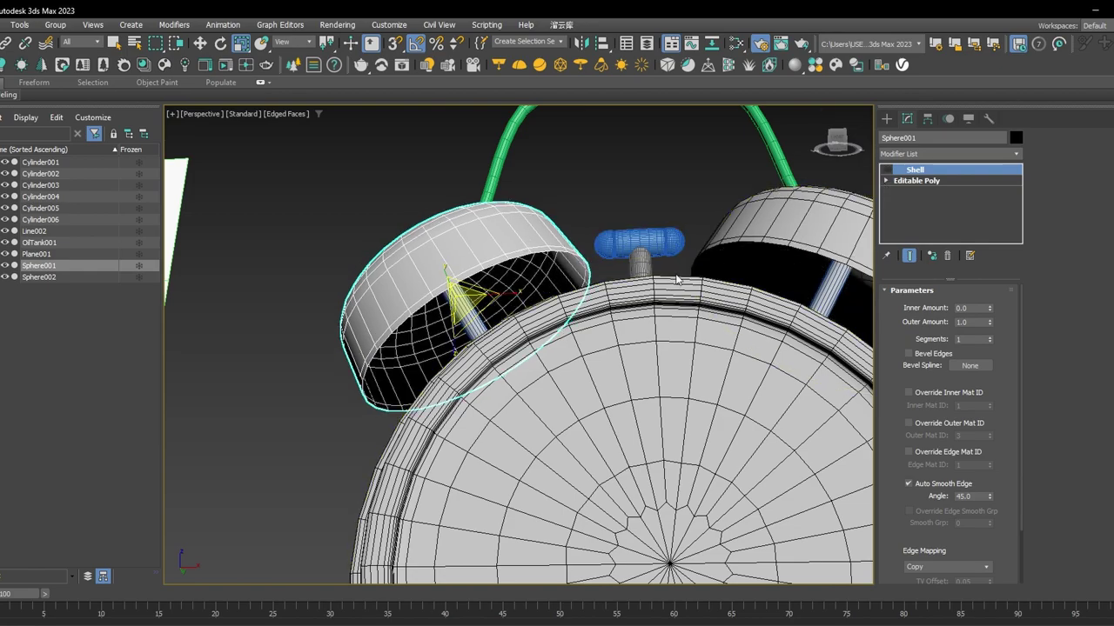
{"action": "middle_click_drag", "start_coordinate": [835, 219], "coordinate": [800, 219]}
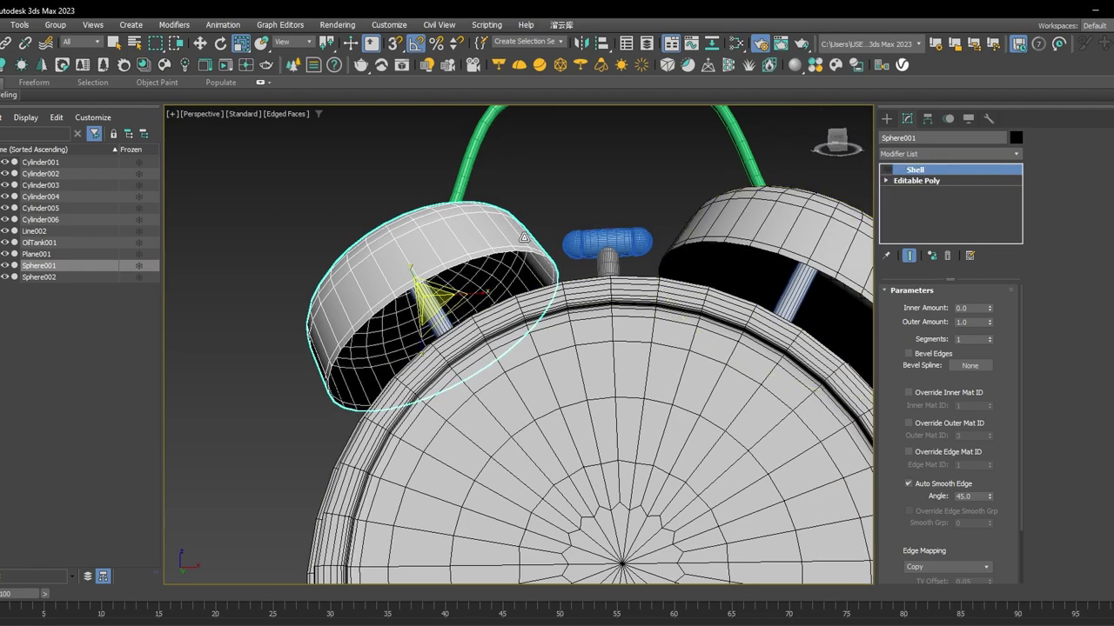
{"action": "left_click", "coordinate": [887, 171]}
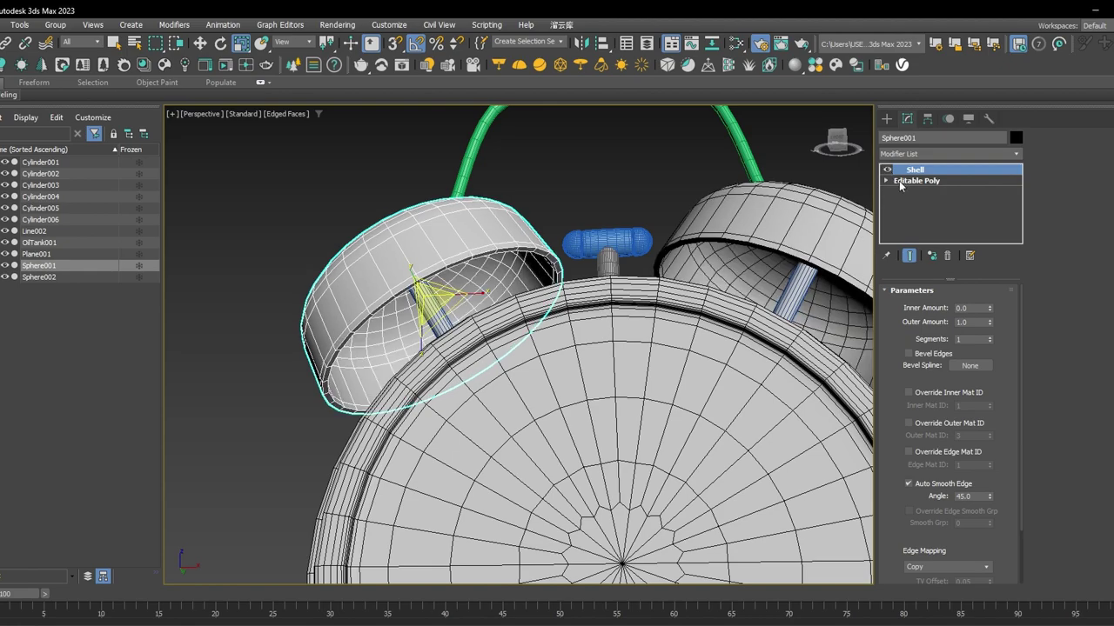
Set the left bell's Shell inner amount to 1.0 and its outer amount to 0.0.
{"action": "double_click", "coordinate": [978, 307]}
{"action": "type", "text": "1"}
{"action": "right_click", "coordinate": [990, 325]}
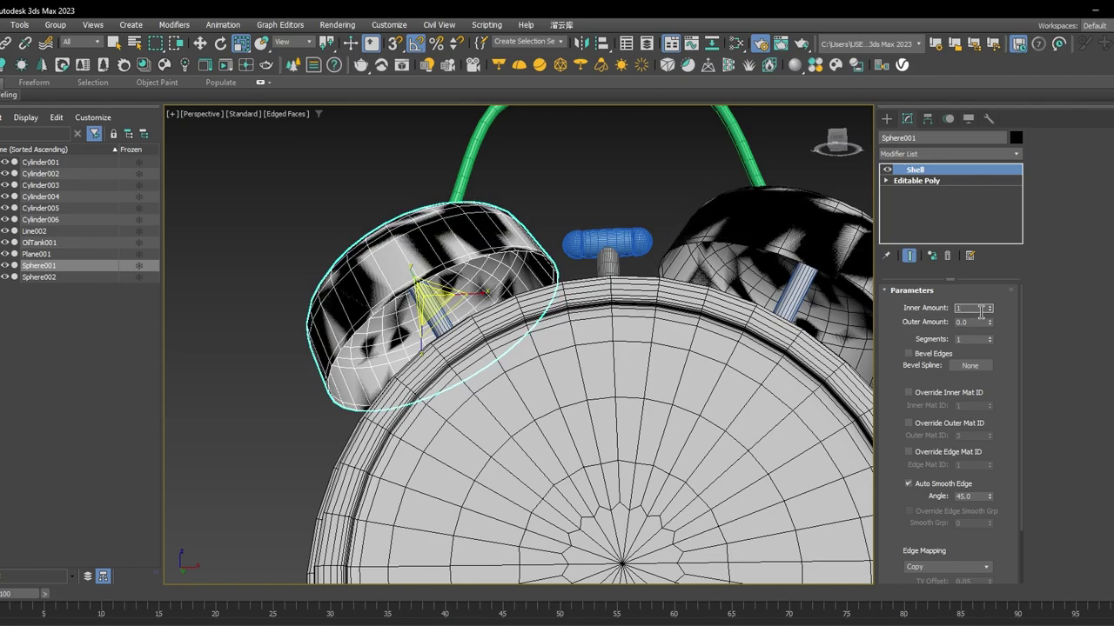
{"action": "key", "text": "Return"}
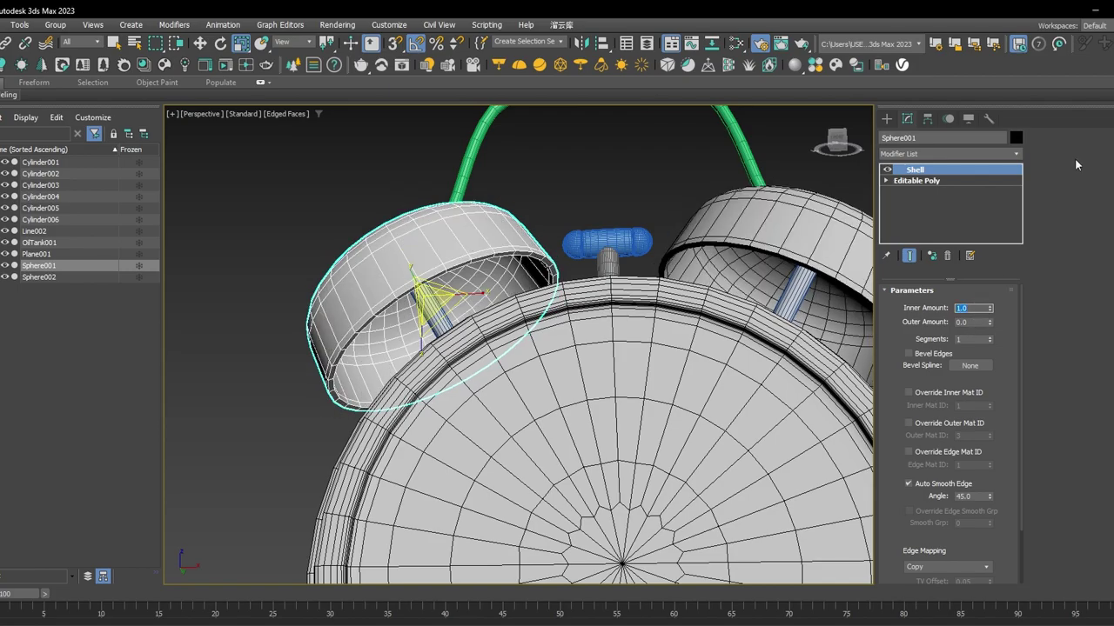
{"action": "scroll", "coordinate": [651, 254], "scroll_direction": "down", "scroll_amount": 8}
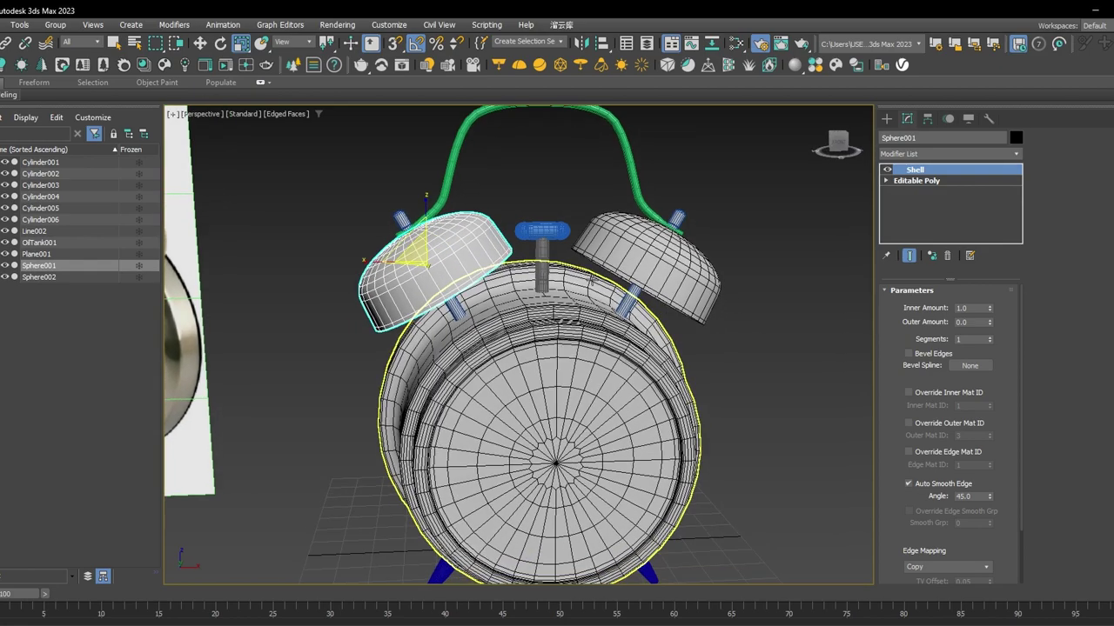
Examine the whole clock in plain shading without edges and compare its proportions with the reference photo.
{"action": "key", "text": "F4"}
{"action": "scroll", "coordinate": [585, 282], "scroll_direction": "down", "scroll_amount": 5}
{"action": "mouse_move", "coordinate": [617, 306]}
{"action": "middle_mouse_down", "text": "alt"}
{"action": "mouse_move", "coordinate": [557, 296]}
{"action": "mouse_move", "coordinate": [633, 281]}
{"action": "middle_mouse_up", "text": "alt"}
{"action": "key", "text": "F4"}
{"action": "key", "text": "F4"}
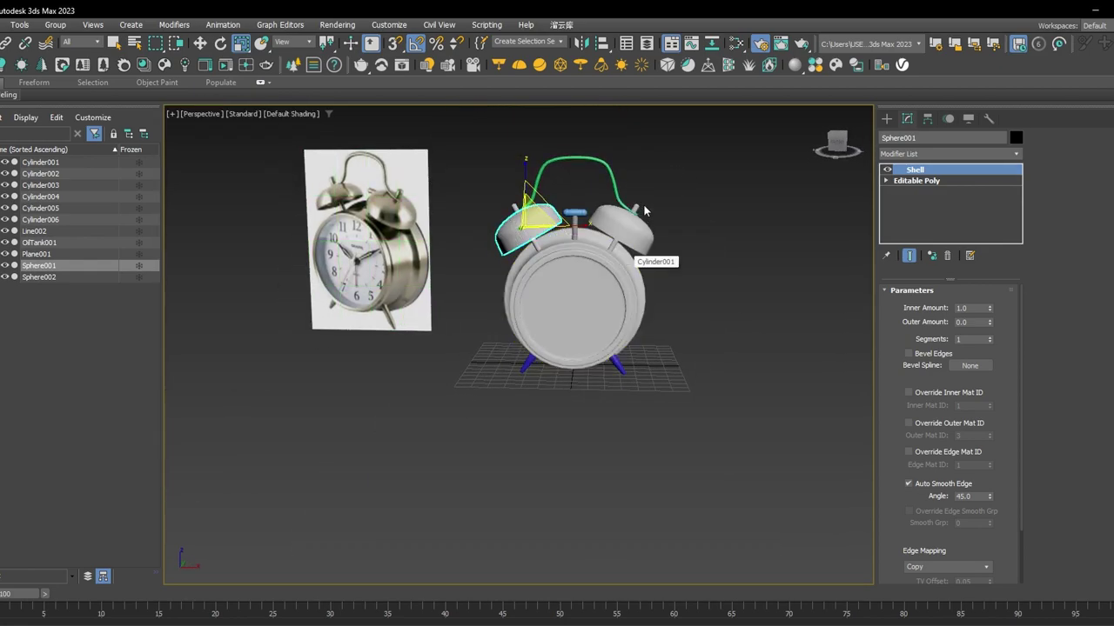
{"action": "scroll", "coordinate": [598, 158], "scroll_direction": "up", "scroll_amount": 5}
{"action": "scroll", "coordinate": [598, 159], "scroll_direction": "up", "scroll_amount": 1}
{"action": "scroll", "coordinate": [598, 166], "scroll_direction": "down", "scroll_amount": 8}
{"action": "middle_click_drag", "start_coordinate": [598, 165], "coordinate": [622, 194], "text": "alt"}
{"action": "scroll", "coordinate": [616, 194], "scroll_direction": "up", "scroll_amount": 3}
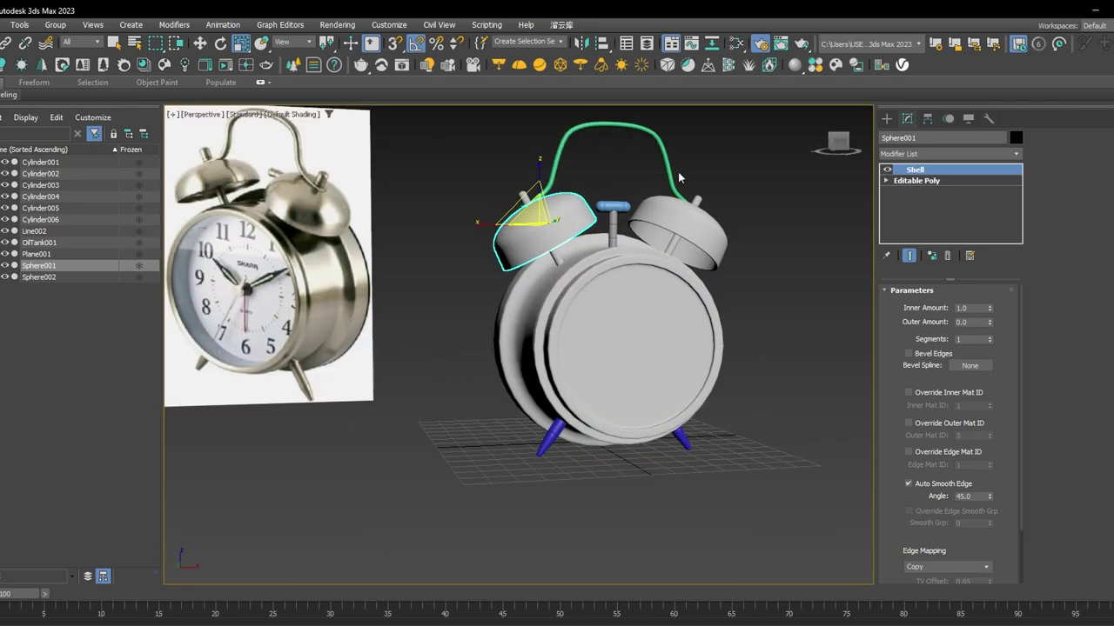
In the front view, select the vertices of the green handle's left half, leaving out its lower end on the bell.
{"action": "left_click", "coordinate": [616, 194]}
{"action": "key", "text": "f"}
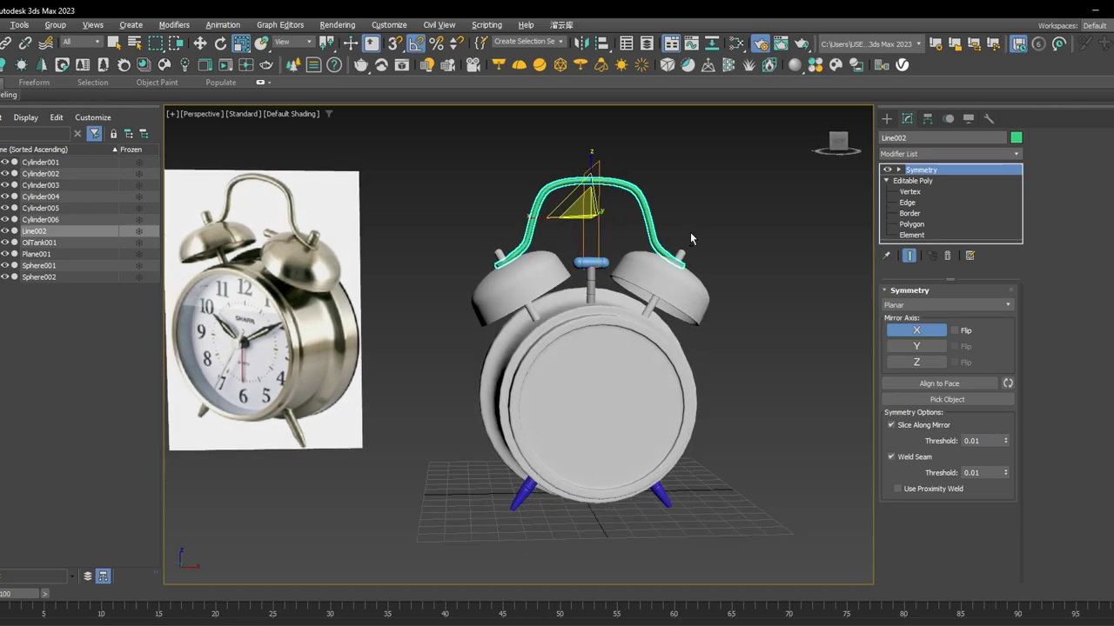
{"action": "key", "text": "z"}
{"action": "key", "text": "F3"}
{"action": "middle_click_drag", "start_coordinate": [634, 251], "coordinate": [659, 234]}
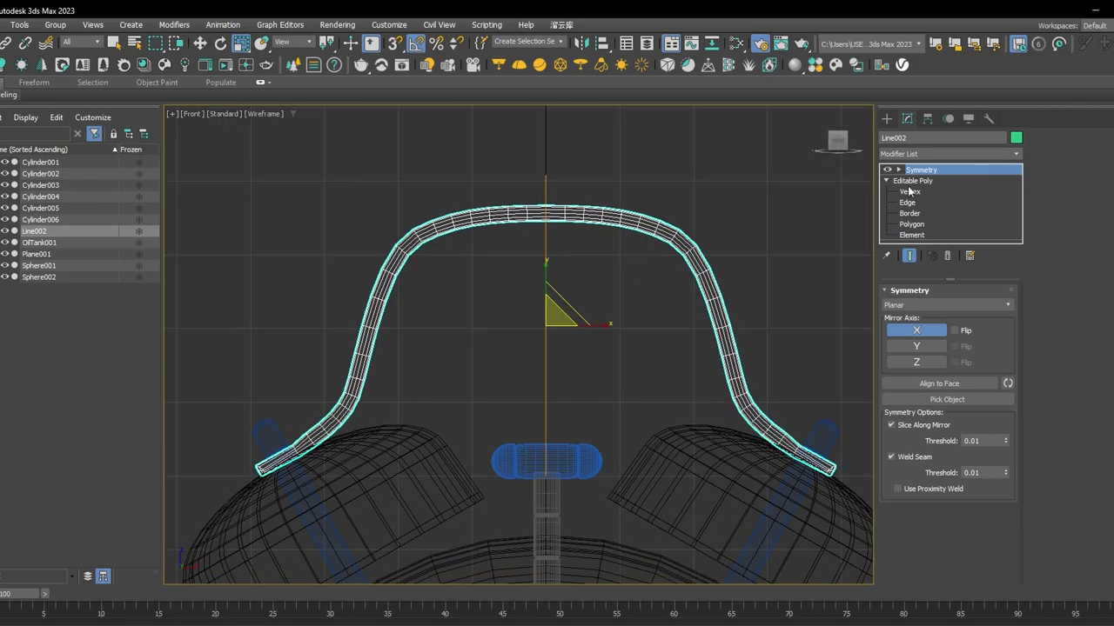
{"action": "left_click", "coordinate": [907, 191]}
{"action": "middle_click_drag", "start_coordinate": [373, 300], "coordinate": [421, 286]}
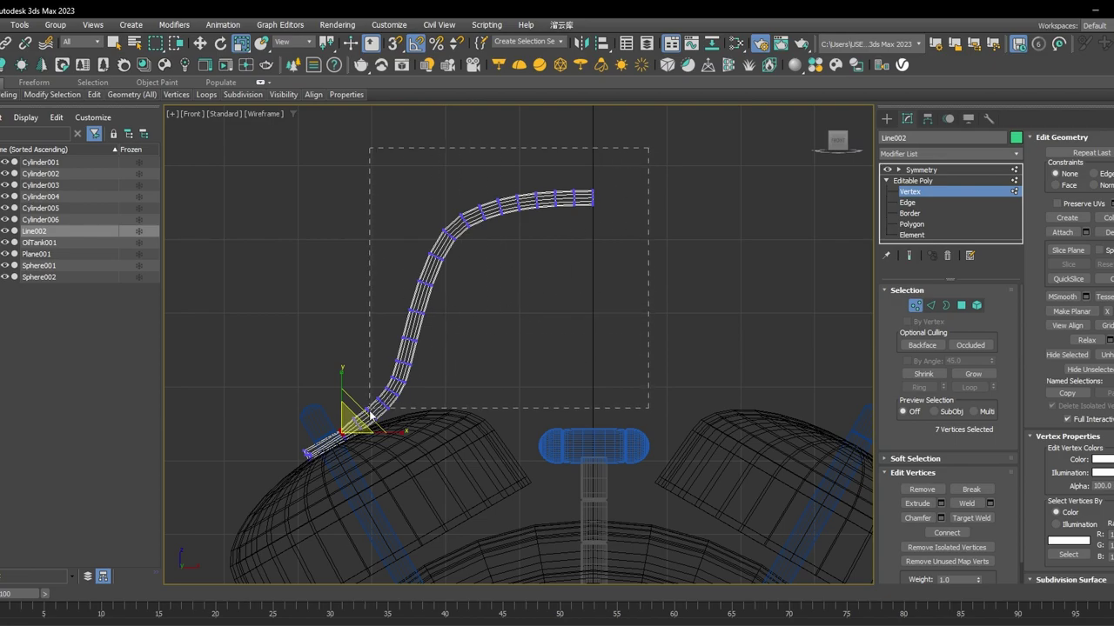
{"action": "left_click_drag", "start_coordinate": [371, 416], "coordinate": [349, 435]}
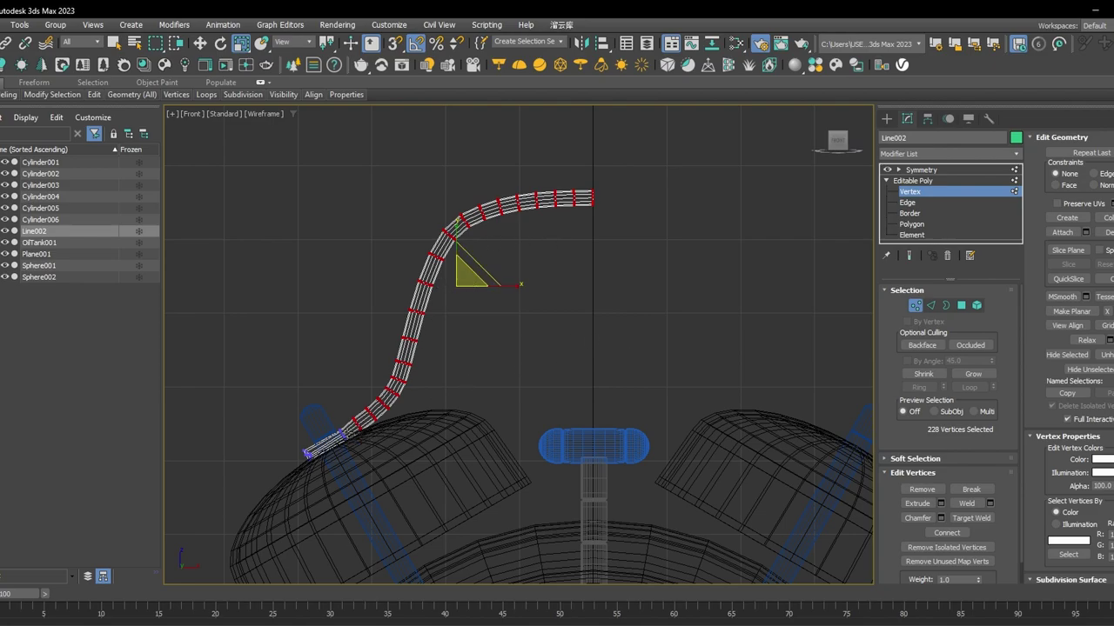
Add an FFD 2x2x2 modifier beneath Symmetry for the selected handle vertices and enter its control points.
{"action": "left_click", "coordinate": [922, 154]}
{"action": "left_click", "coordinate": [922, 154]}
{"action": "left_click", "coordinate": [922, 154]}
{"action": "key", "text": "f"}
{"action": "left_click", "coordinate": [927, 170]}
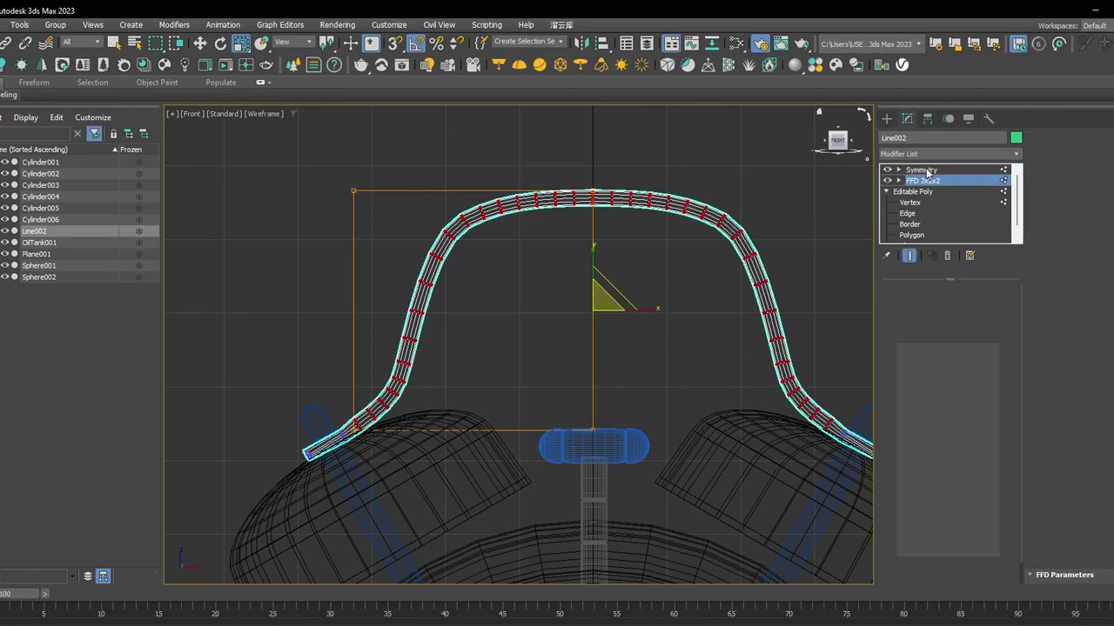
{"action": "left_click", "coordinate": [899, 180]}
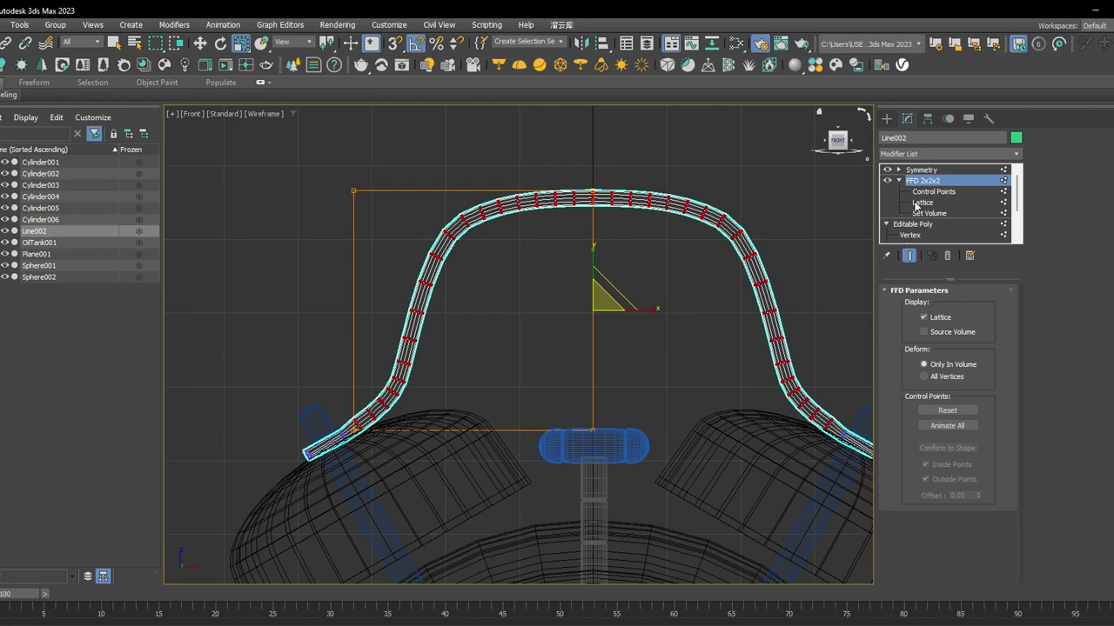
{"action": "left_click", "coordinate": [927, 192]}
Move the upper FFD control points down slightly to make the handle a little shorter.
{"action": "left_click_drag", "start_coordinate": [209, 317], "coordinate": [213, 313]}
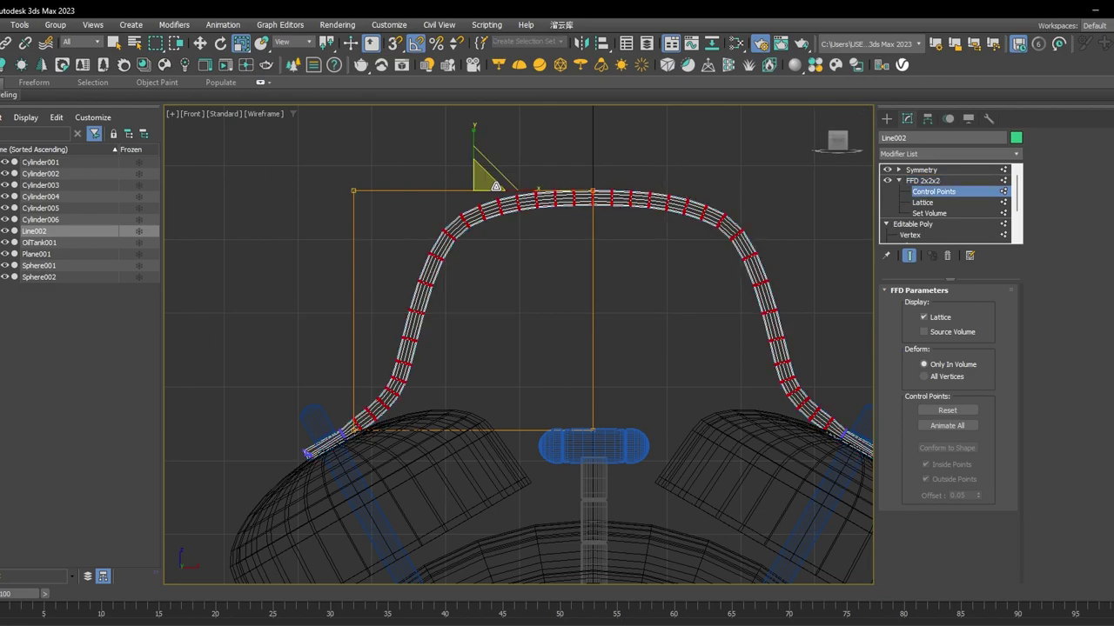
{"action": "key", "text": "w"}
{"action": "left_click_drag", "start_coordinate": [475, 155], "coordinate": [478, 231]}
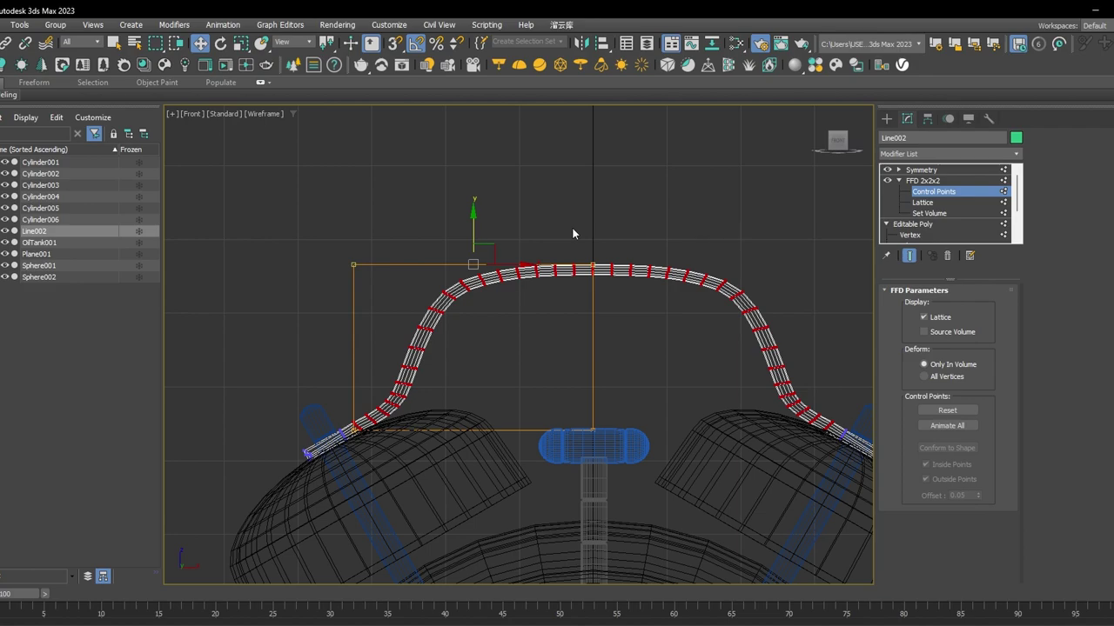
{"action": "key", "text": "ctrl+z"}
{"action": "left_click_drag", "start_coordinate": [476, 153], "coordinate": [476, 170]}
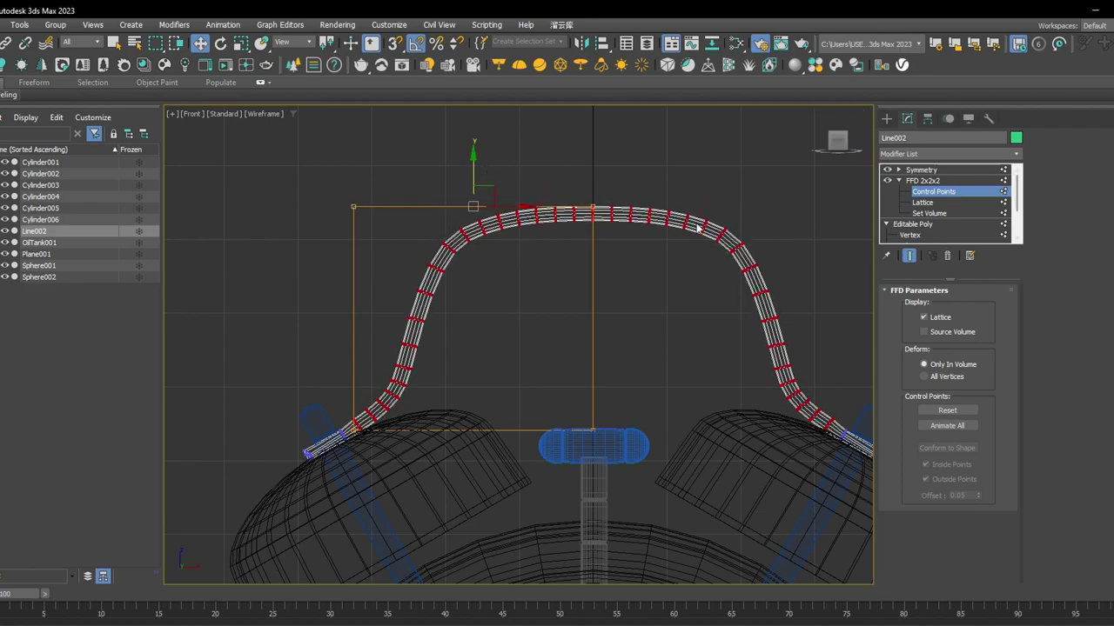
Leave the handle's vertex level so the FFD acts on the whole handle, return to Symmetry and view it in perspective.
{"action": "left_click", "coordinate": [937, 196]}
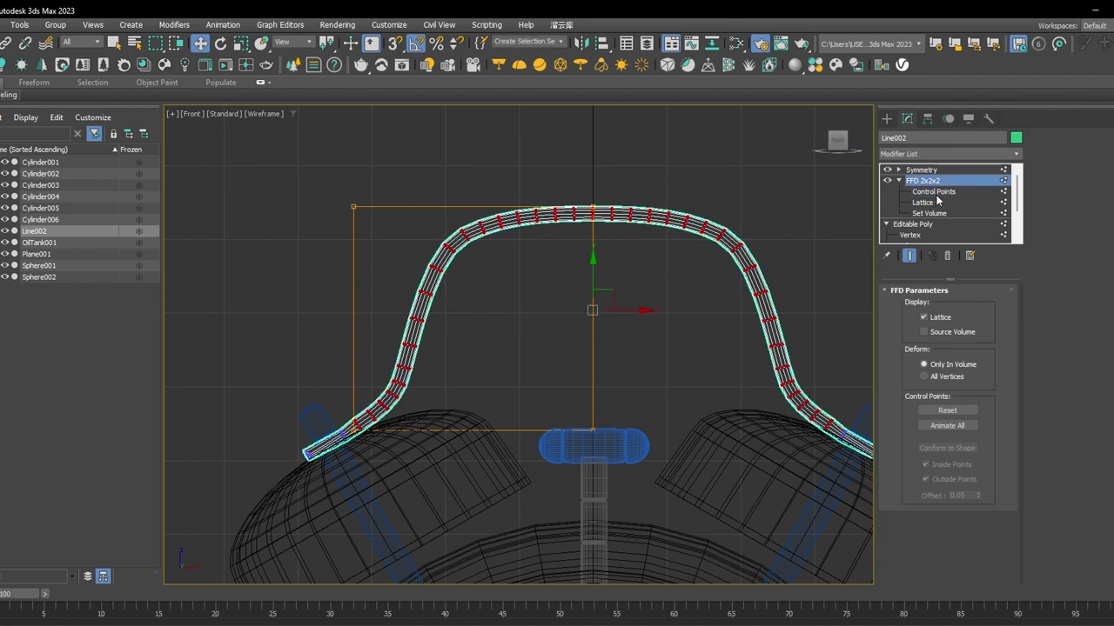
{"action": "left_click", "coordinate": [916, 234]}
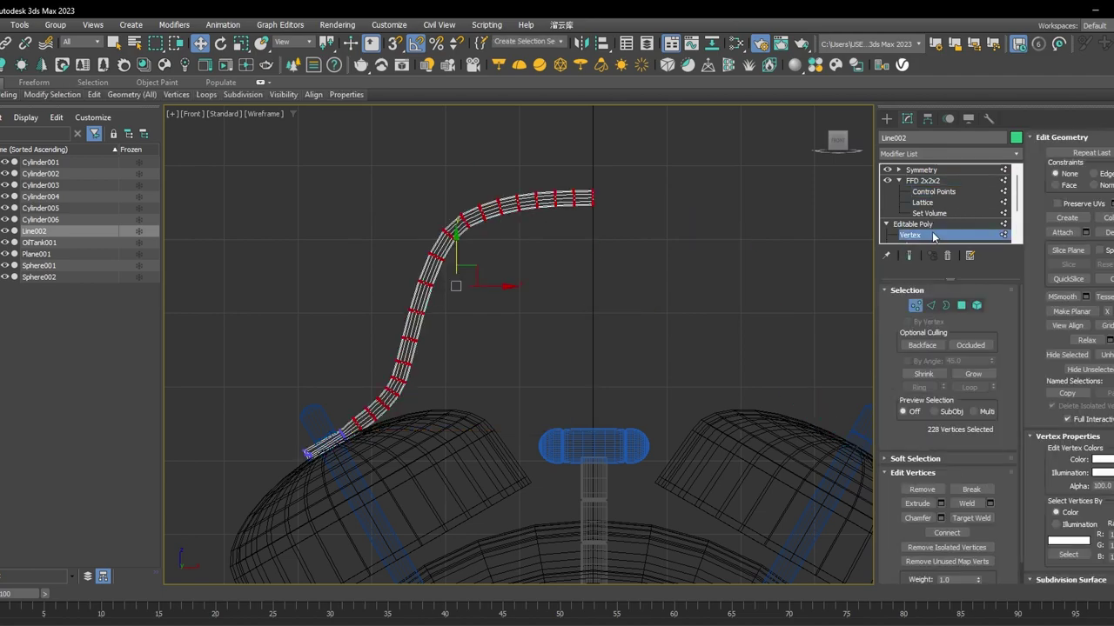
{"action": "left_click", "coordinate": [912, 224]}
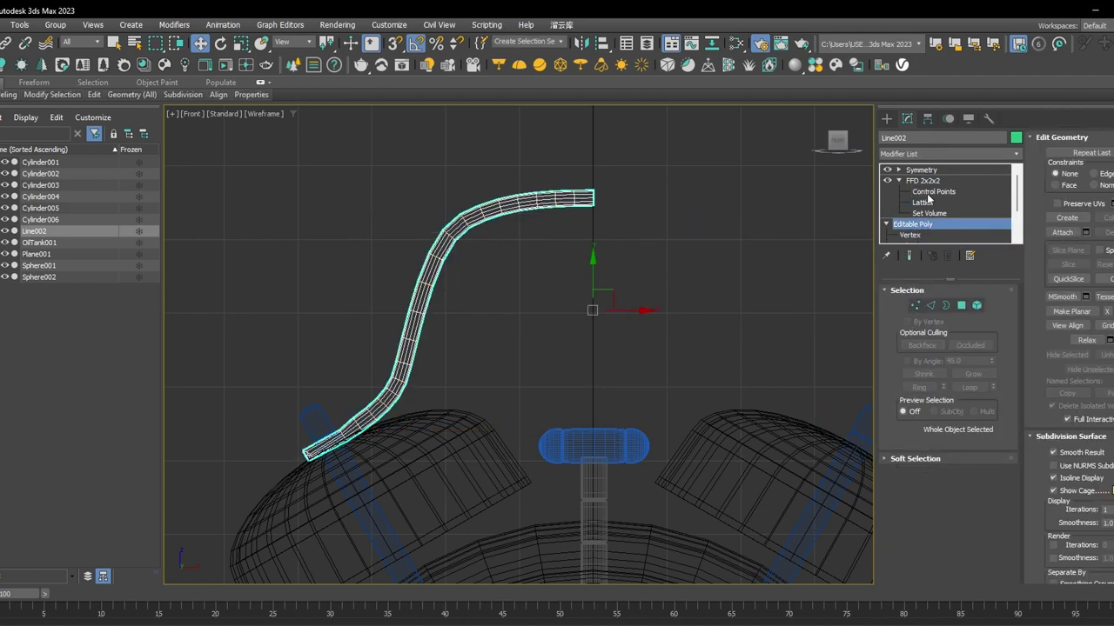
{"action": "left_click", "coordinate": [924, 180]}
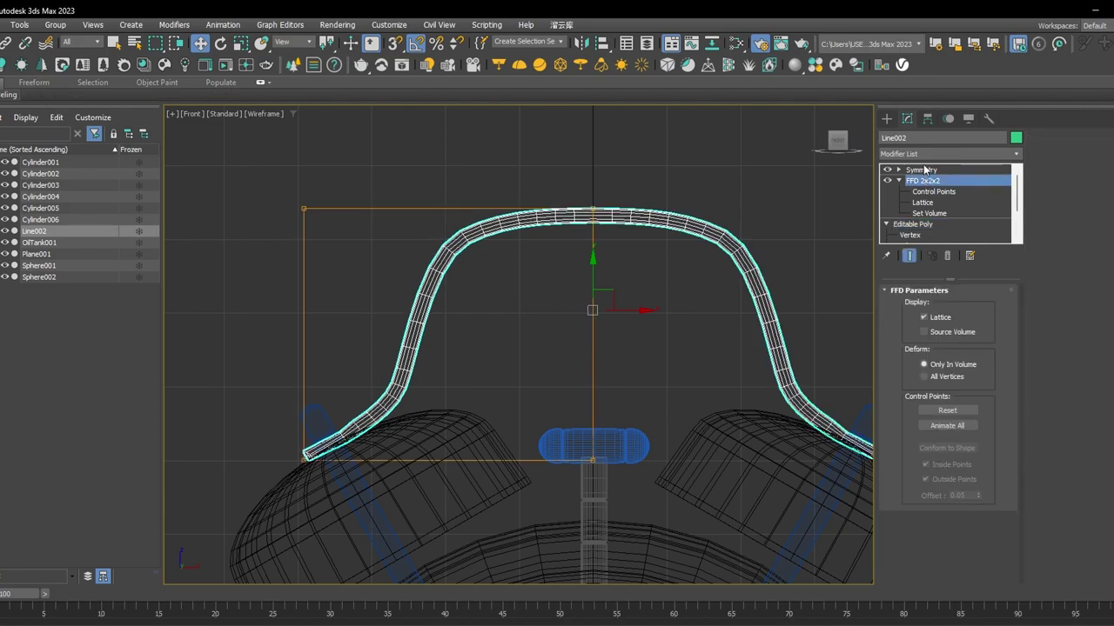
{"action": "left_click", "coordinate": [924, 170]}
{"action": "scroll", "coordinate": [701, 197], "scroll_direction": "down", "scroll_amount": 3}
{"action": "mouse_move", "coordinate": [702, 198]}
{"action": "middle_mouse_down", "text": "alt"}
{"action": "mouse_move", "coordinate": [756, 275]}
{"action": "mouse_move", "coordinate": [742, 253]}
{"action": "middle_mouse_up", "text": "alt"}
{"action": "key", "text": "F3"}
{"action": "key", "text": "p"}
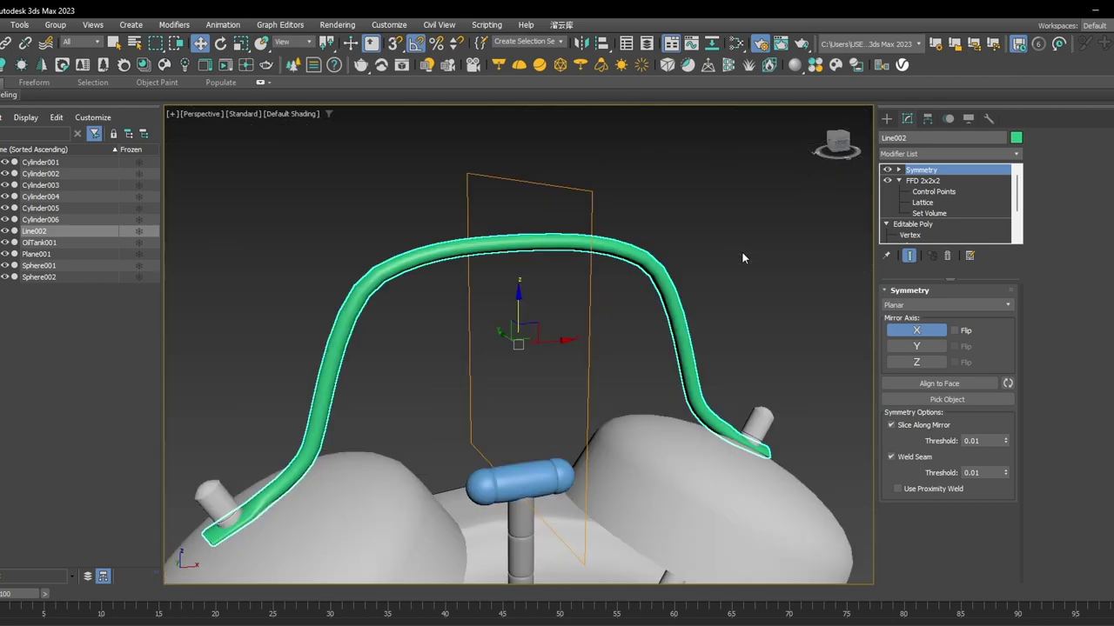
Select all clock parts except the reference plane, assign Material #26 to them and clear the selection.
{"action": "scroll", "coordinate": [741, 253], "scroll_direction": "down", "scroll_amount": 7}
{"action": "middle_click_drag", "start_coordinate": [798, 318], "coordinate": [660, 316]}
{"action": "left_click_drag", "start_coordinate": [505, 456], "coordinate": [504, 457]}
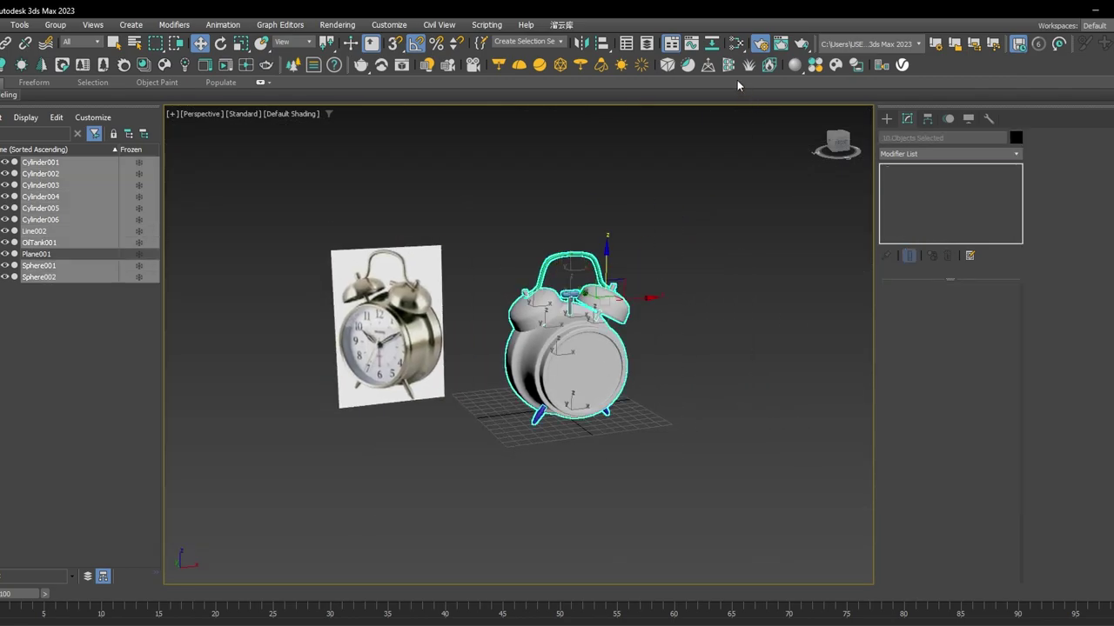
{"action": "key", "text": "m"}
{"action": "right_click", "coordinate": [462, 388]}
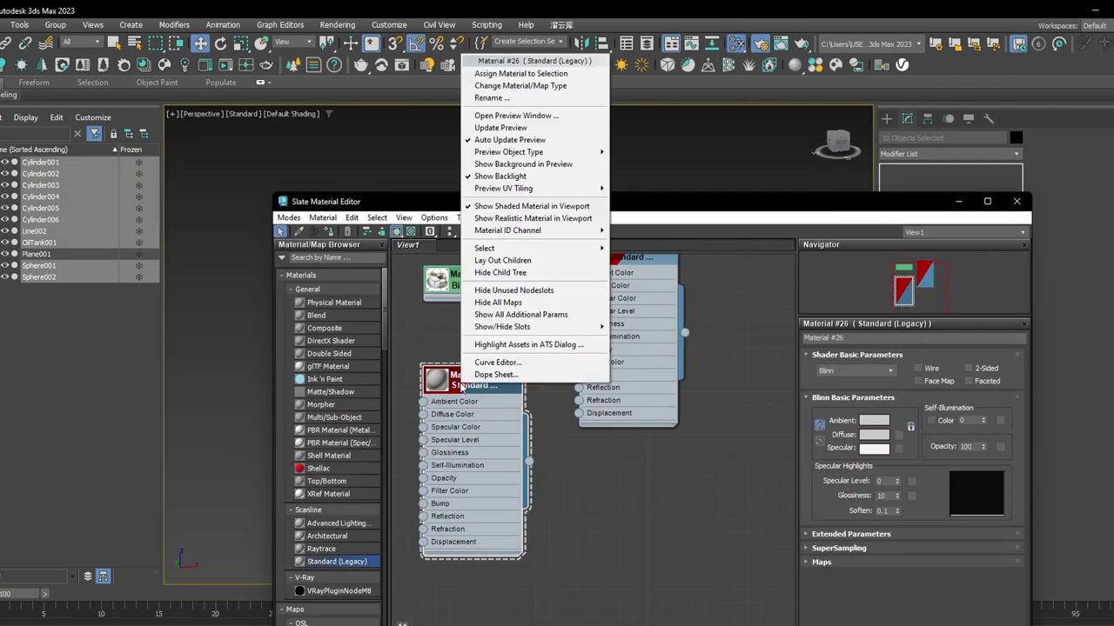
{"action": "left_click", "coordinate": [557, 74]}
{"action": "left_click", "coordinate": [960, 201]}
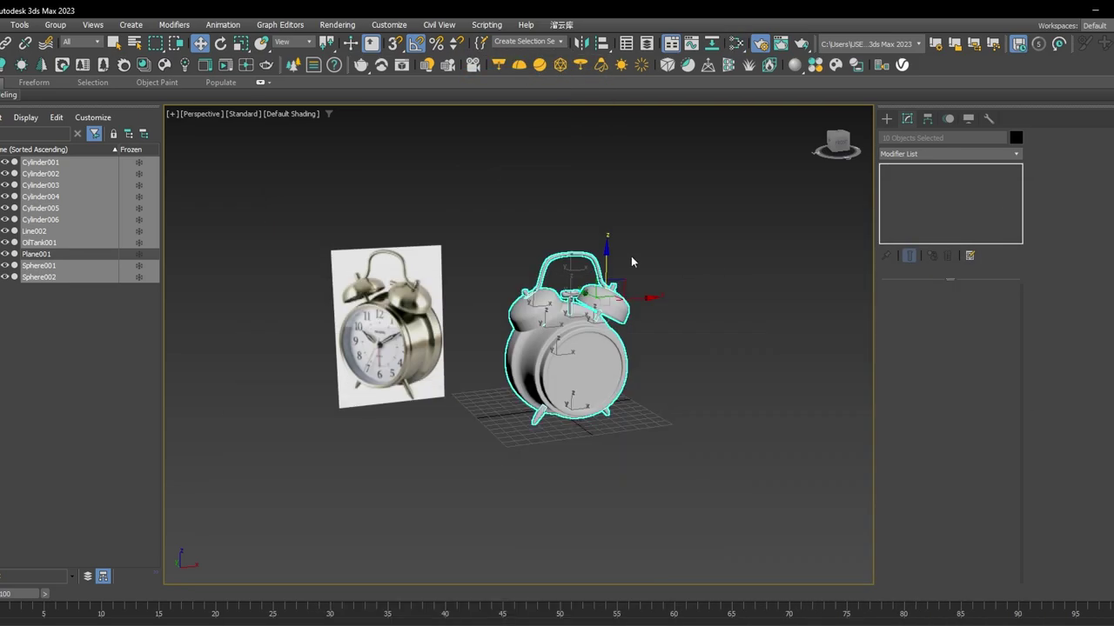
{"action": "left_click", "coordinate": [631, 257]}
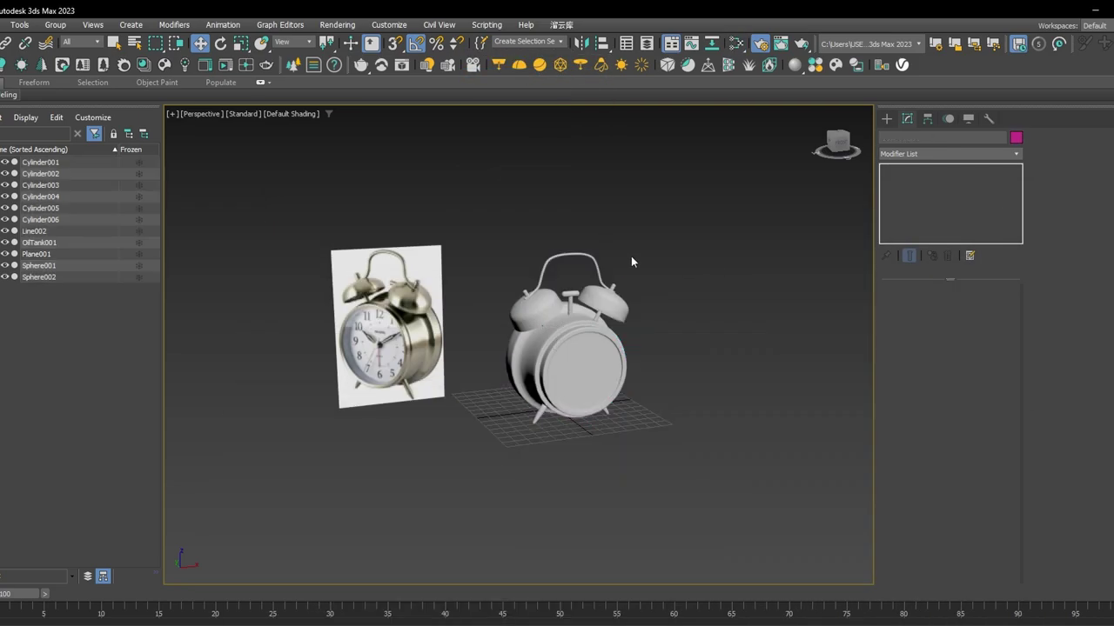
Show edged faces, select the clock body, turn off its TurboSmooth and enter polygon level of its Editable Poly.
{"action": "scroll", "coordinate": [572, 368], "scroll_direction": "up", "scroll_amount": 5}
{"action": "middle_click_drag", "start_coordinate": [662, 361], "coordinate": [566, 301], "text": "alt"}
{"action": "key", "text": "F4"}
{"action": "scroll", "coordinate": [654, 348], "scroll_direction": "down", "scroll_amount": 3}
{"action": "scroll", "coordinate": [308, 304], "scroll_direction": "up", "scroll_amount": 3}
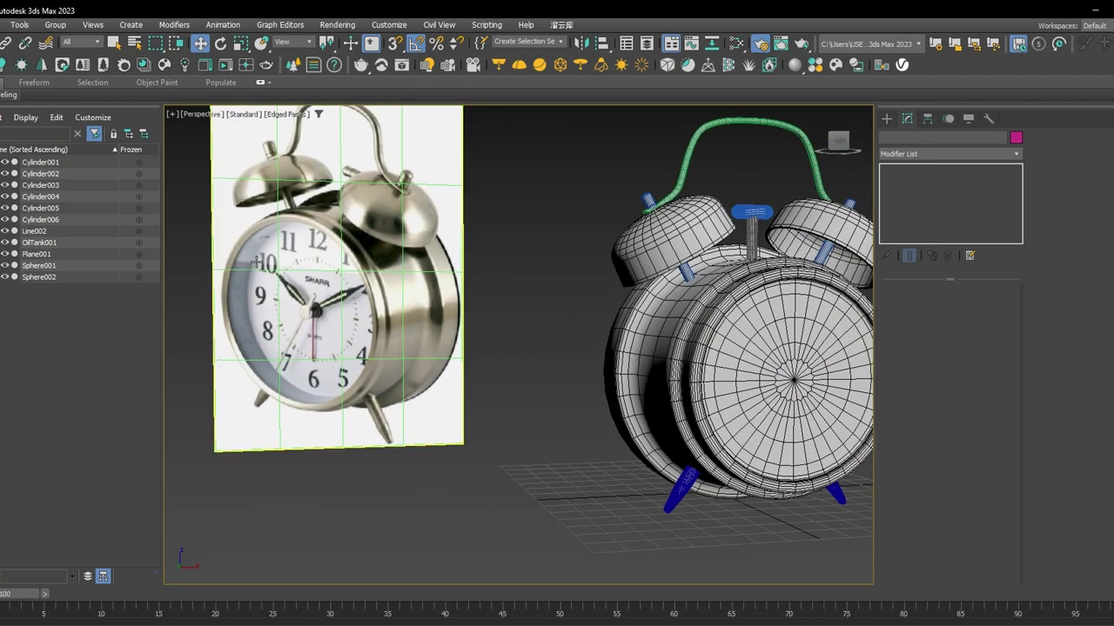
{"action": "left_click", "coordinate": [804, 275]}
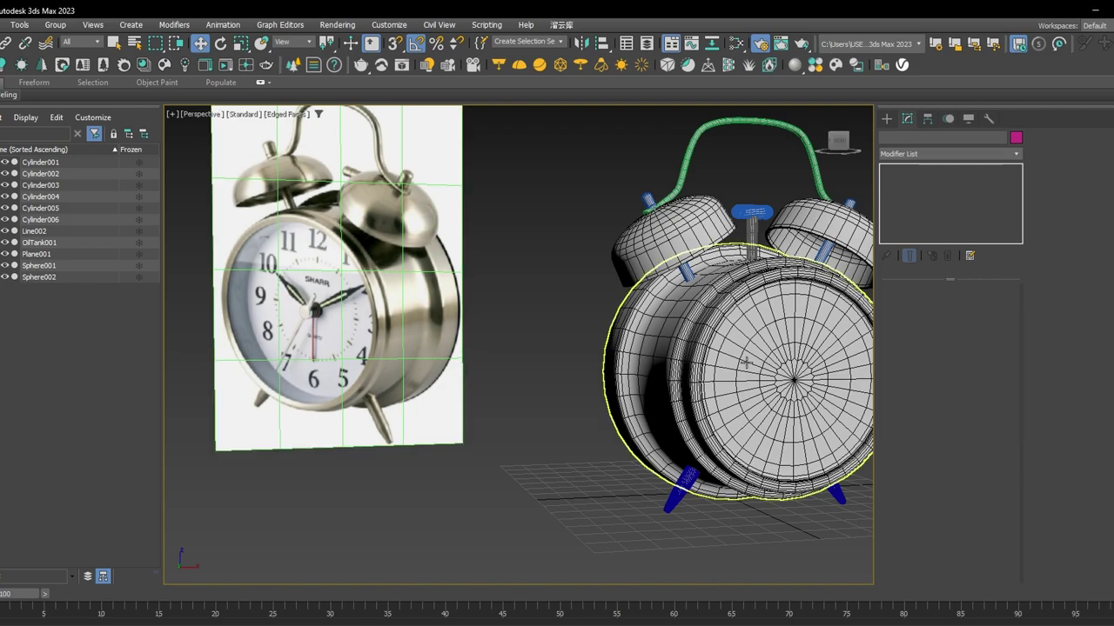
{"action": "key", "text": "z"}
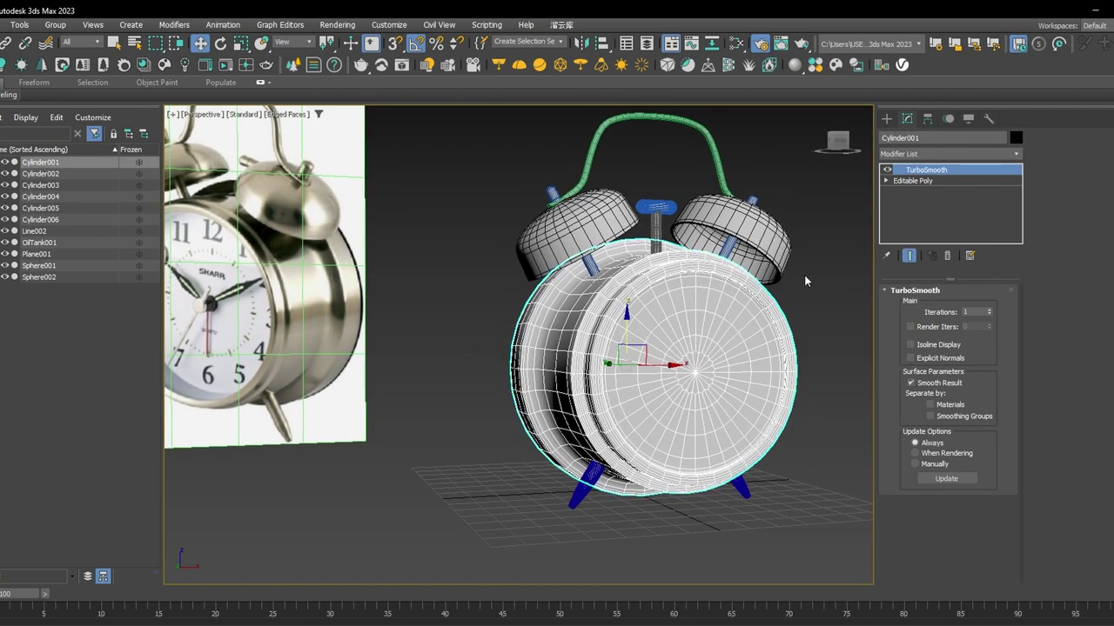
{"action": "left_click", "coordinate": [886, 170]}
{"action": "left_click", "coordinate": [905, 182]}
{"action": "middle_click_drag", "start_coordinate": [758, 343], "coordinate": [776, 334]}
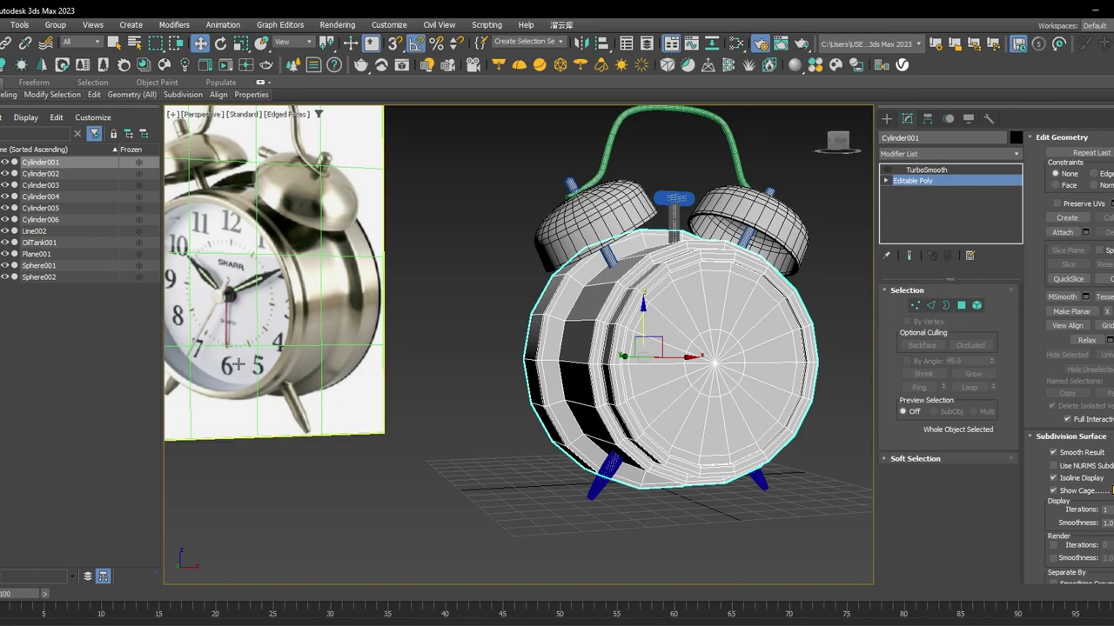
{"action": "left_click", "coordinate": [960, 306]}
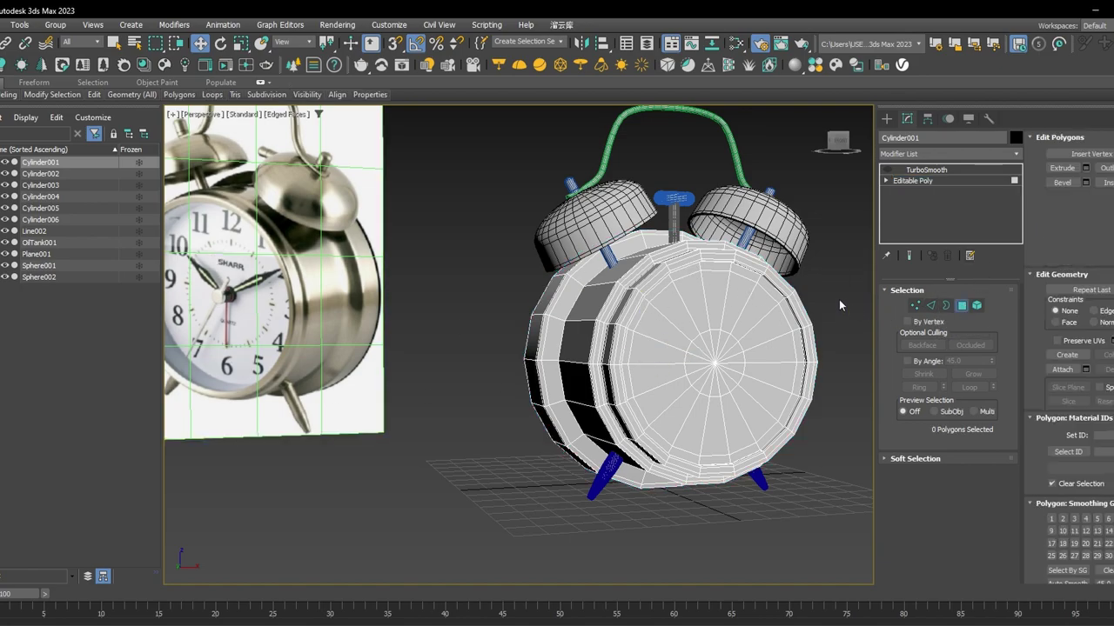
Select all polygons of the clock's front disc and grow the selection out to the inner rim.
{"action": "scroll", "coordinate": [746, 300], "scroll_direction": "up", "scroll_amount": 4}
{"action": "left_click", "coordinate": [681, 259]}
{"action": "middle_click_drag", "start_coordinate": [696, 357], "coordinate": [682, 325], "text": "alt"}
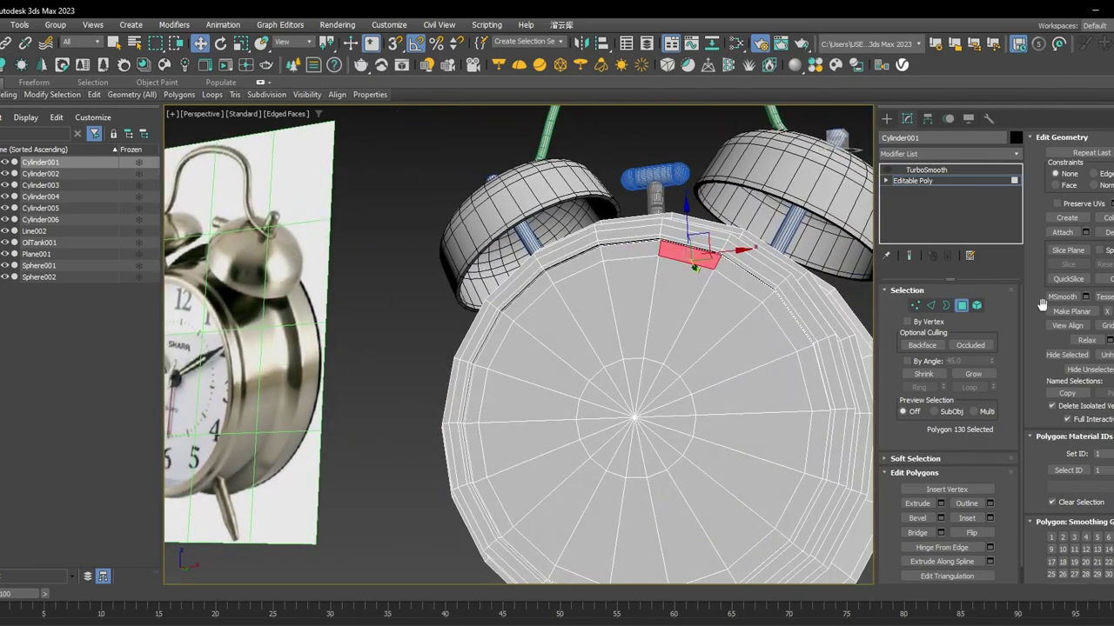
{"action": "left_click", "coordinate": [709, 329]}
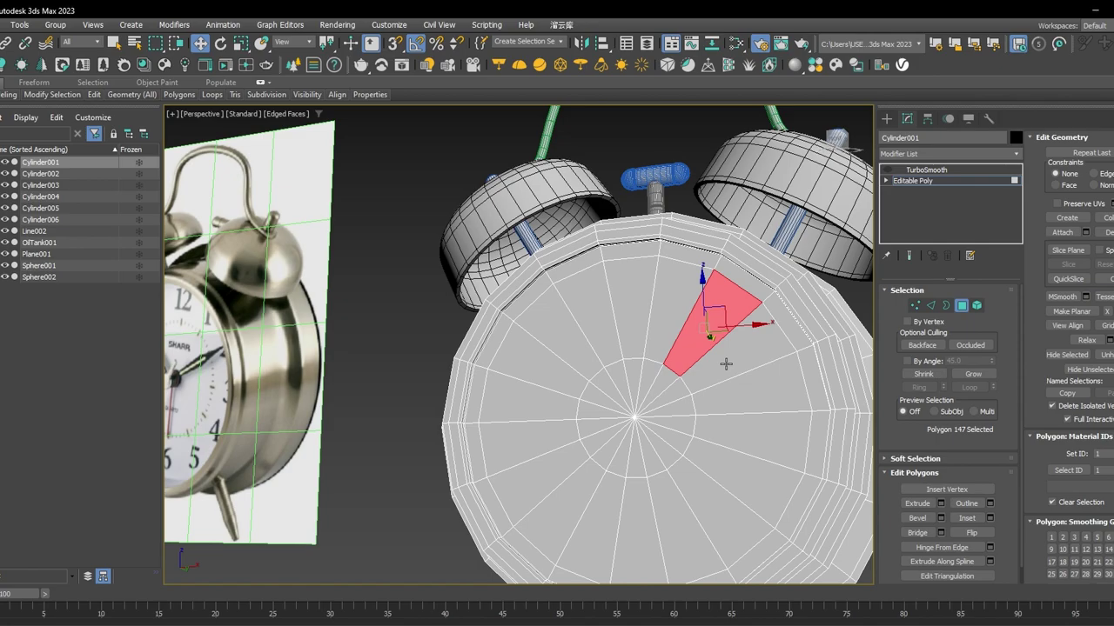
{"action": "left_click", "coordinate": [726, 364], "text": "shift"}
{"action": "left_click", "coordinate": [973, 374]}
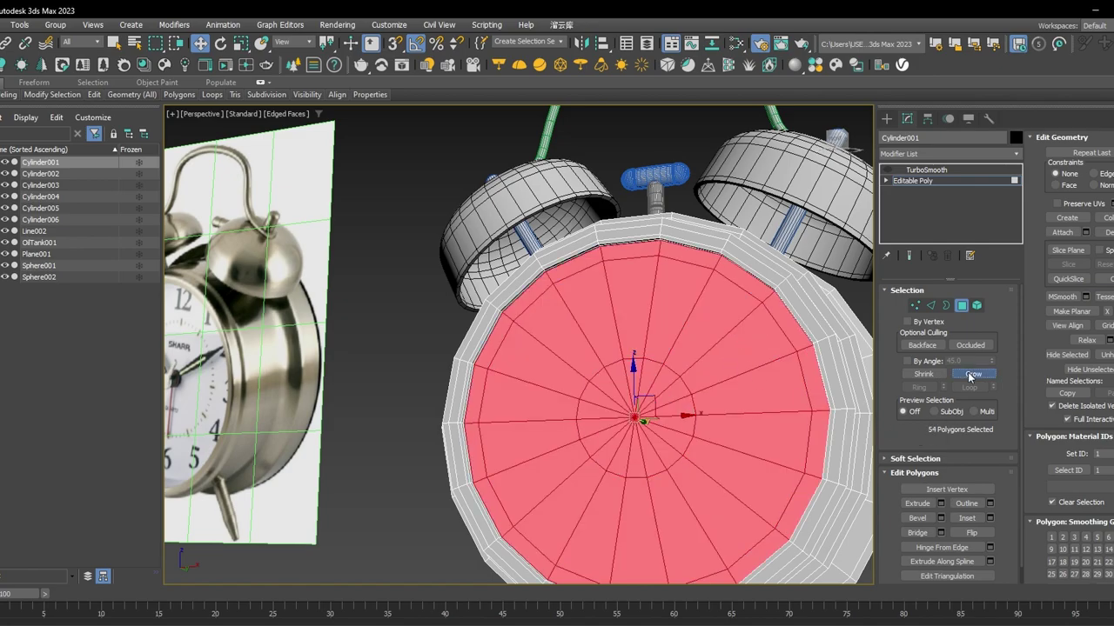
Detach the selected front disc polygons from the clock body as a separate object named "glass".
{"action": "scroll", "coordinate": [536, 269], "scroll_direction": "up", "scroll_amount": 2}
{"action": "scroll", "coordinate": [609, 280], "scroll_direction": "up", "scroll_amount": 3}
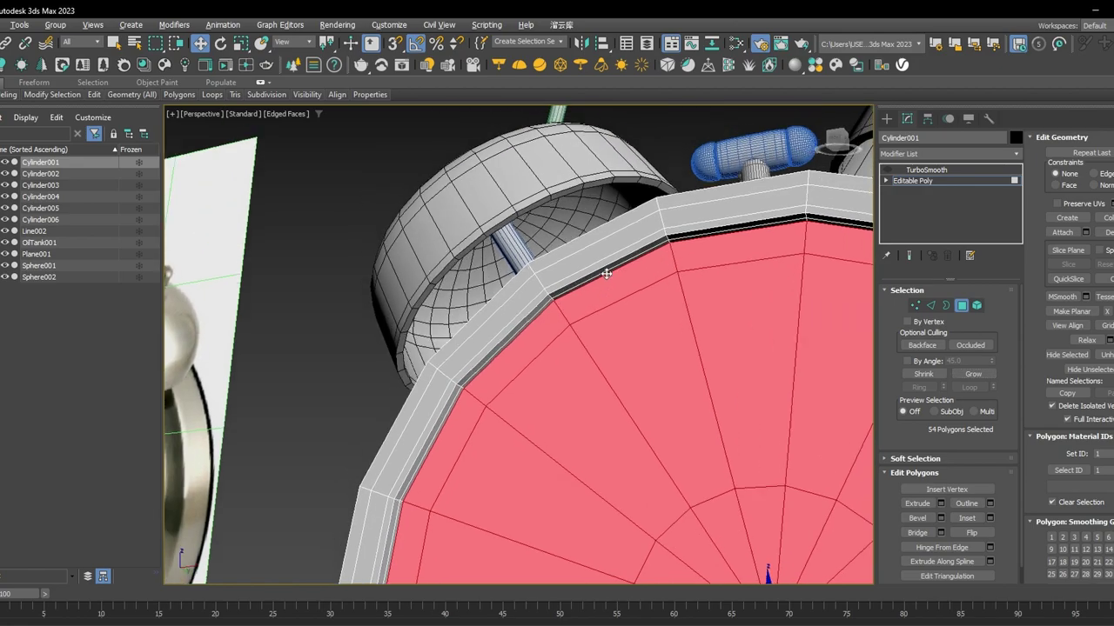
{"action": "scroll", "coordinate": [682, 265], "scroll_direction": "up", "scroll_amount": 2}
{"action": "scroll", "coordinate": [686, 264], "scroll_direction": "down", "scroll_amount": 8}
{"action": "middle_click_drag", "start_coordinate": [711, 323], "coordinate": [763, 365], "text": "alt"}
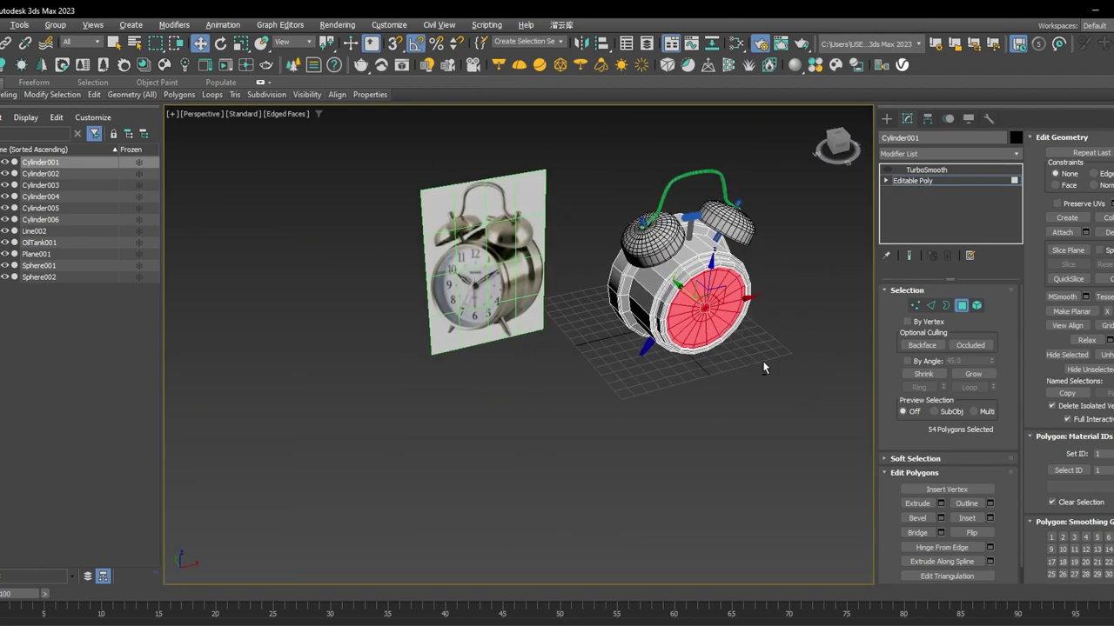
{"action": "scroll", "coordinate": [731, 299], "scroll_direction": "up", "scroll_amount": 4}
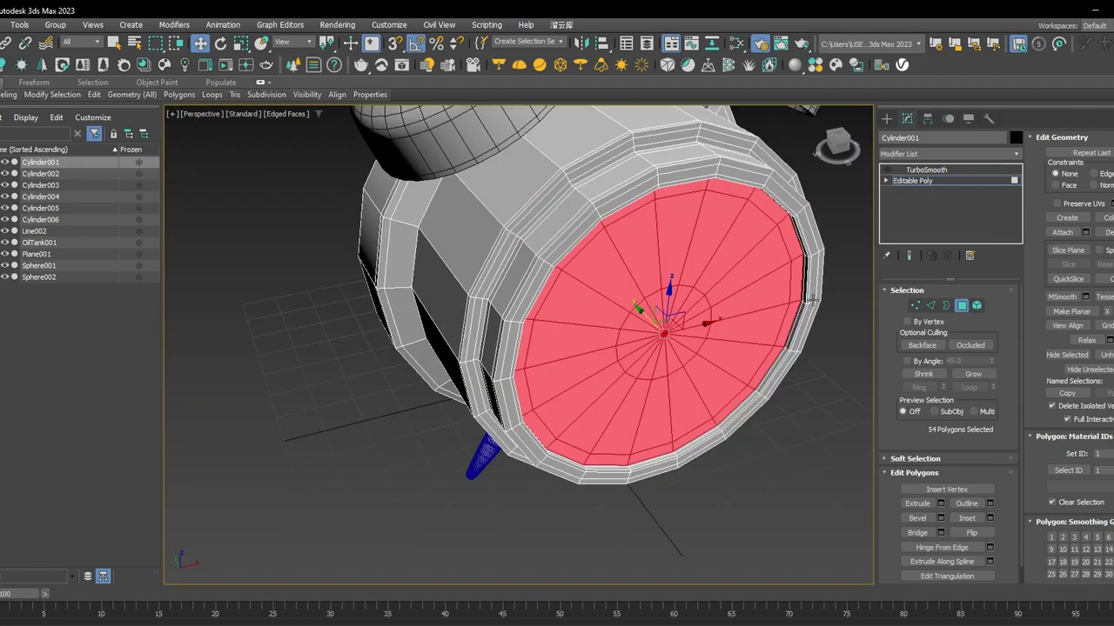
{"action": "left_click", "coordinate": [1109, 234]}
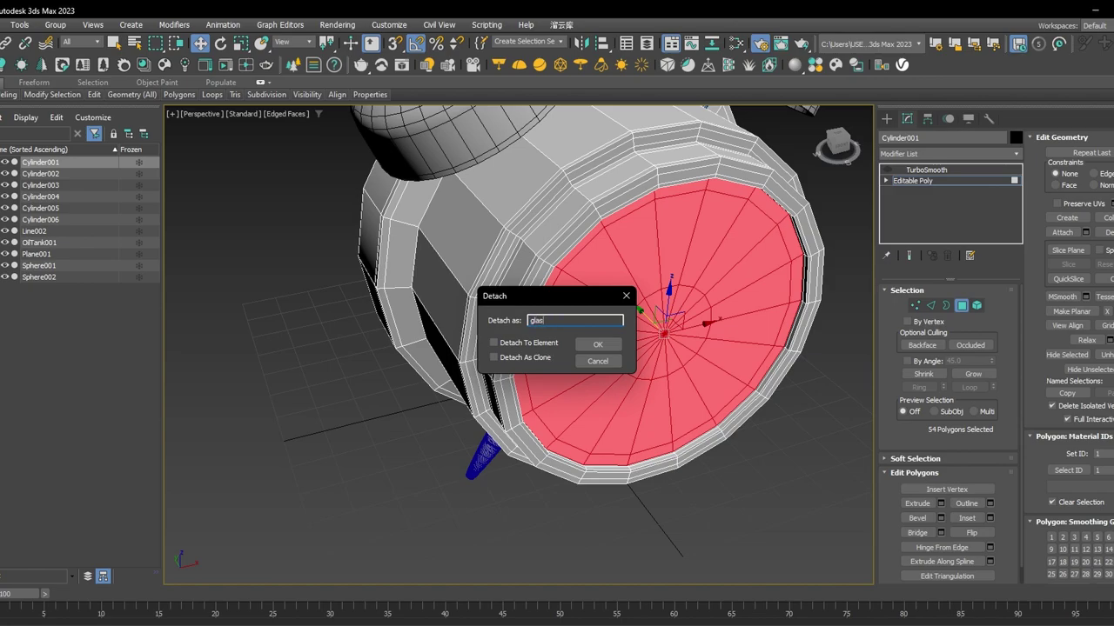
{"action": "type", "text": "s"}
{"action": "key", "text": "Return"}
{"action": "left_click", "coordinate": [924, 180]}
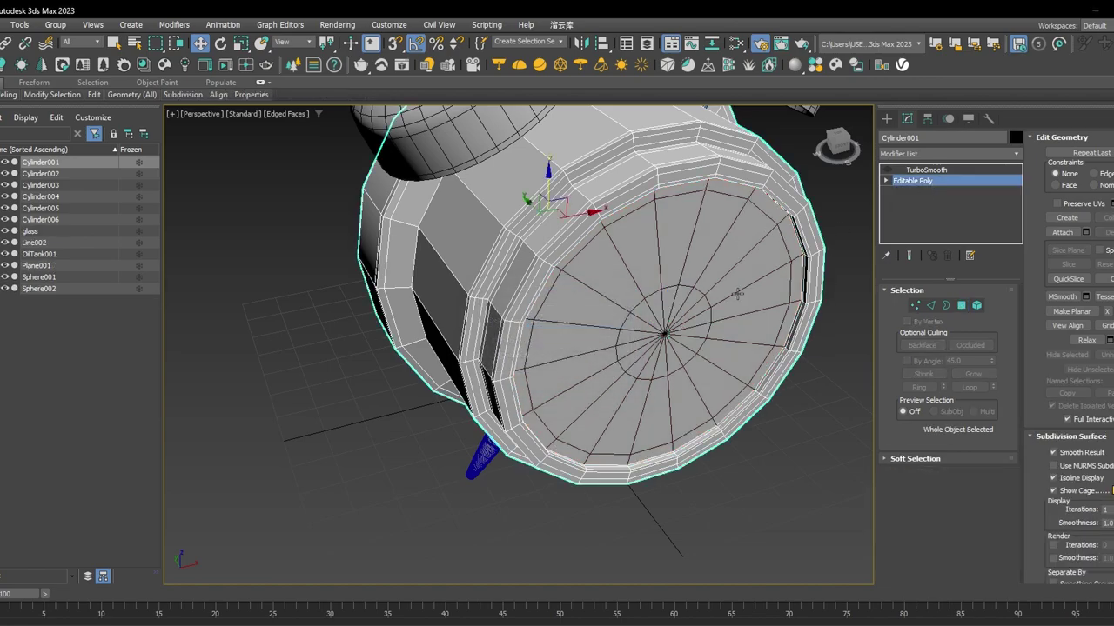
Select the glass disc and move it forward, clear of the clock body's front opening.
{"action": "left_click", "coordinate": [652, 321]}
{"action": "scroll", "coordinate": [653, 320], "scroll_direction": "down", "scroll_amount": 4}
{"action": "left_click_drag", "start_coordinate": [621, 263], "coordinate": [728, 365]}
{"action": "scroll", "coordinate": [652, 287], "scroll_direction": "up", "scroll_amount": 5}
Select the clock body and enter border level of its Editable Poly to work on the open front.
{"action": "left_click", "coordinate": [656, 268]}
{"action": "middle_click_drag", "start_coordinate": [717, 240], "coordinate": [917, 281]}
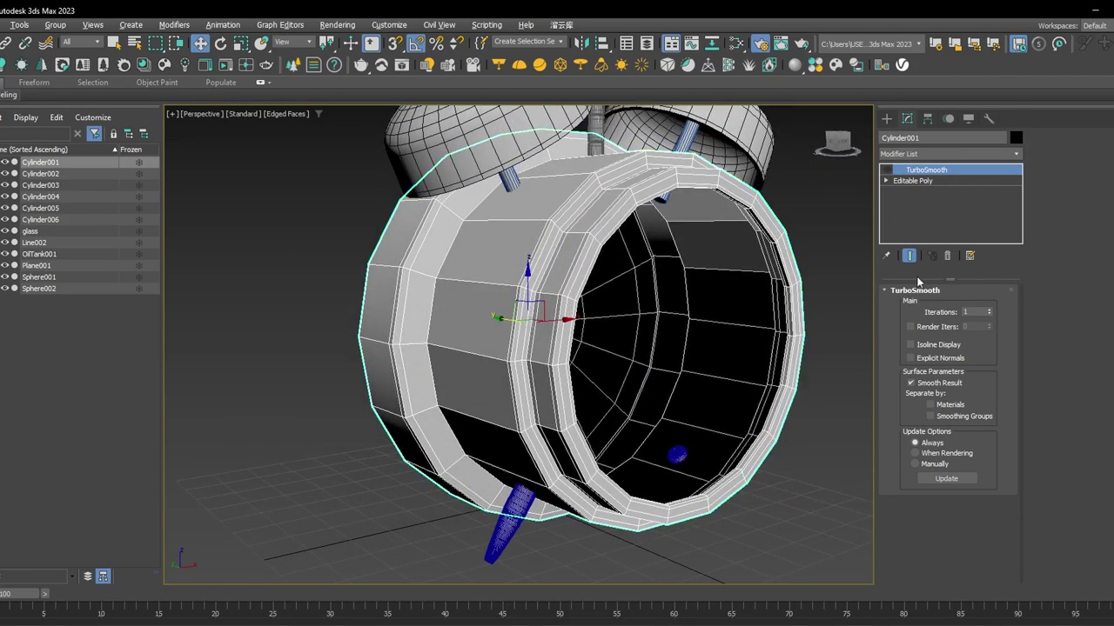
{"action": "left_click", "coordinate": [909, 180]}
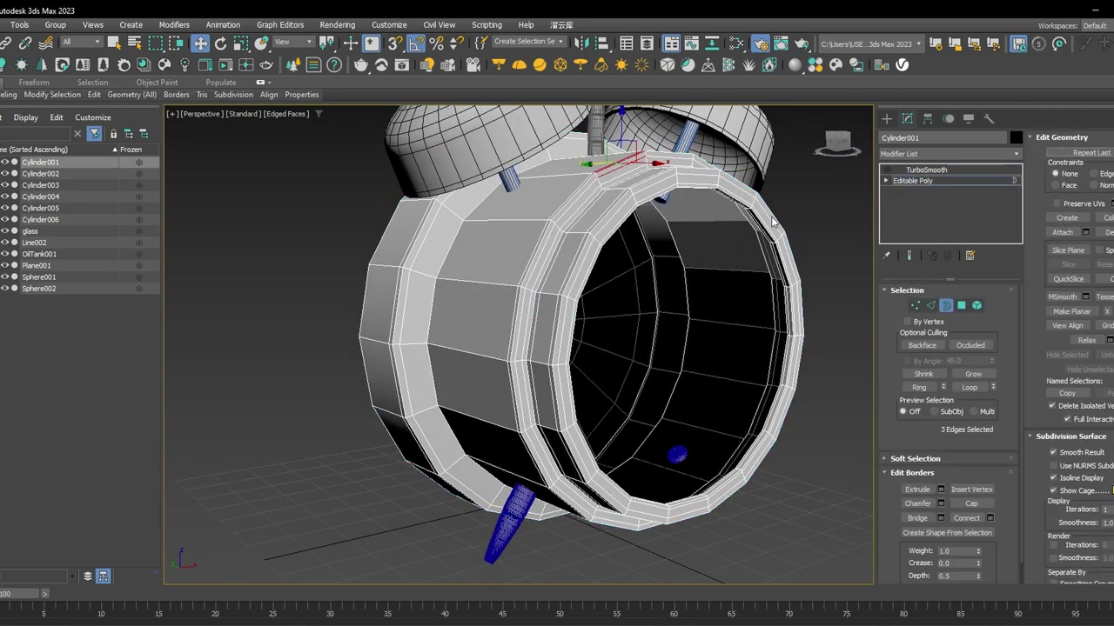
Select the open front border of the clock body and extrude it inward along the Y axis to form the rim's inner wall.
{"action": "left_click", "coordinate": [756, 234]}
{"action": "middle_click_drag", "start_coordinate": [778, 278], "coordinate": [680, 356], "text": "alt"}
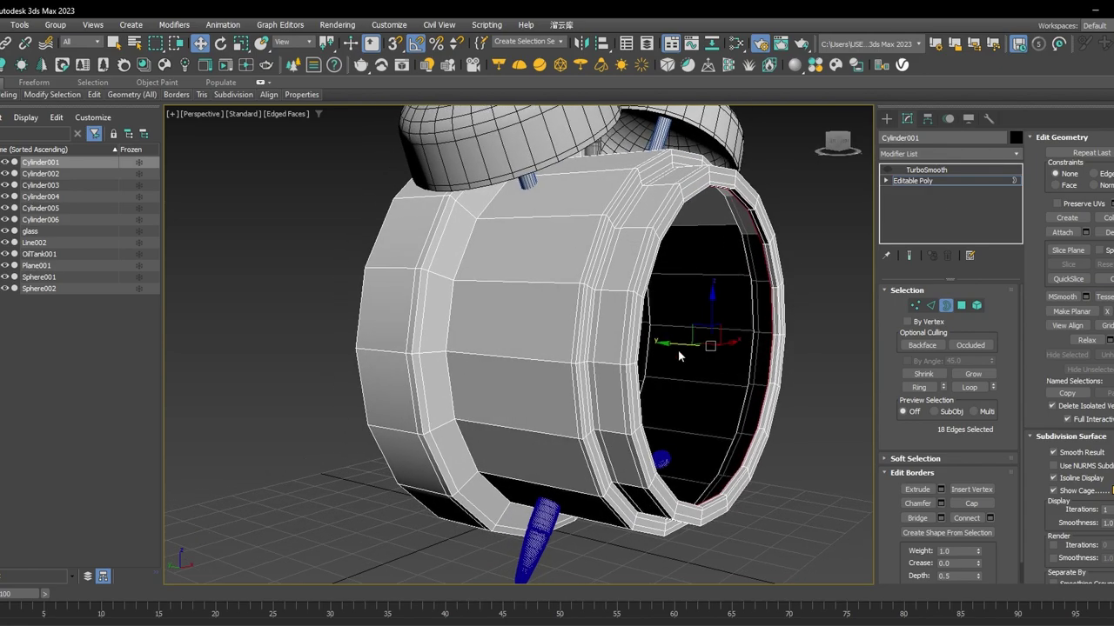
{"action": "left_click_drag", "start_coordinate": [676, 347], "coordinate": [616, 336], "text": "shift"}
{"action": "scroll", "coordinate": [644, 327], "scroll_direction": "down", "scroll_amount": 5}
{"action": "middle_click_drag", "start_coordinate": [701, 341], "coordinate": [652, 343], "text": "alt"}
{"action": "scroll", "coordinate": [666, 343], "scroll_direction": "up", "scroll_amount": 6}
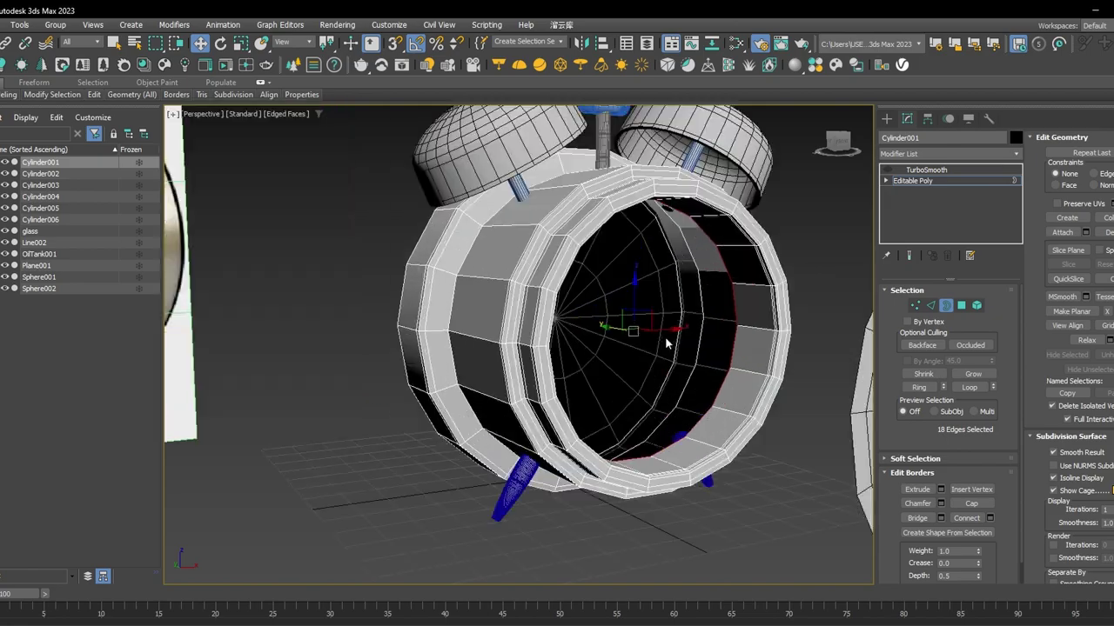
Scale a copy of the inner border slightly inward to create a narrow ring of faces at the back of the recess.
{"action": "middle_click_drag", "start_coordinate": [749, 331], "coordinate": [614, 298], "text": "alt"}
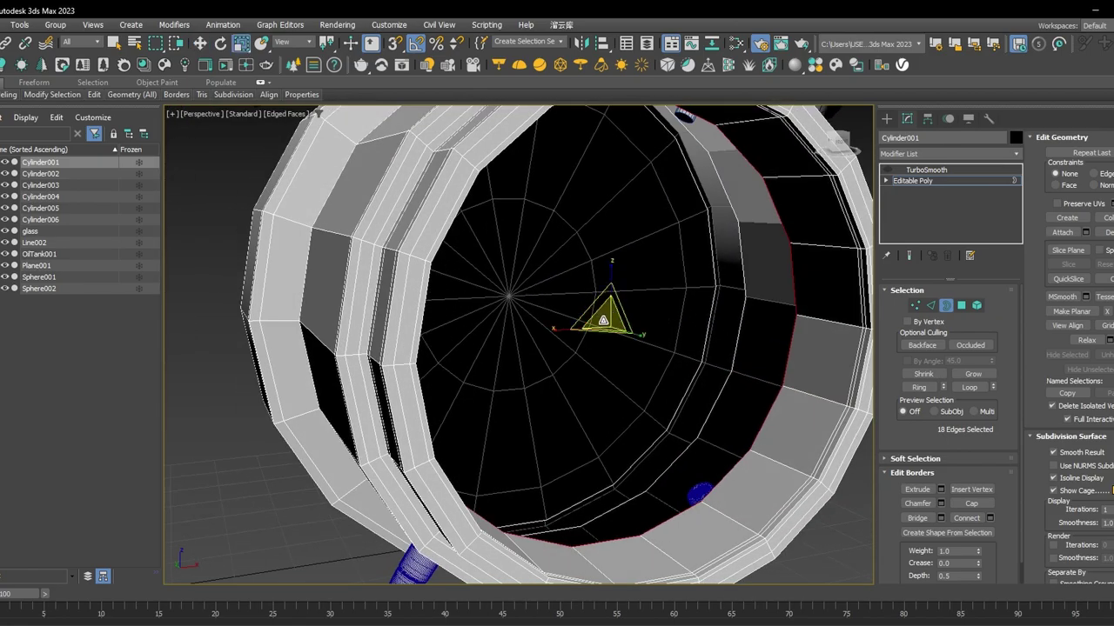
{"action": "key", "text": "r"}
{"action": "left_click_drag", "start_coordinate": [608, 318], "coordinate": [608, 322], "text": "shift"}
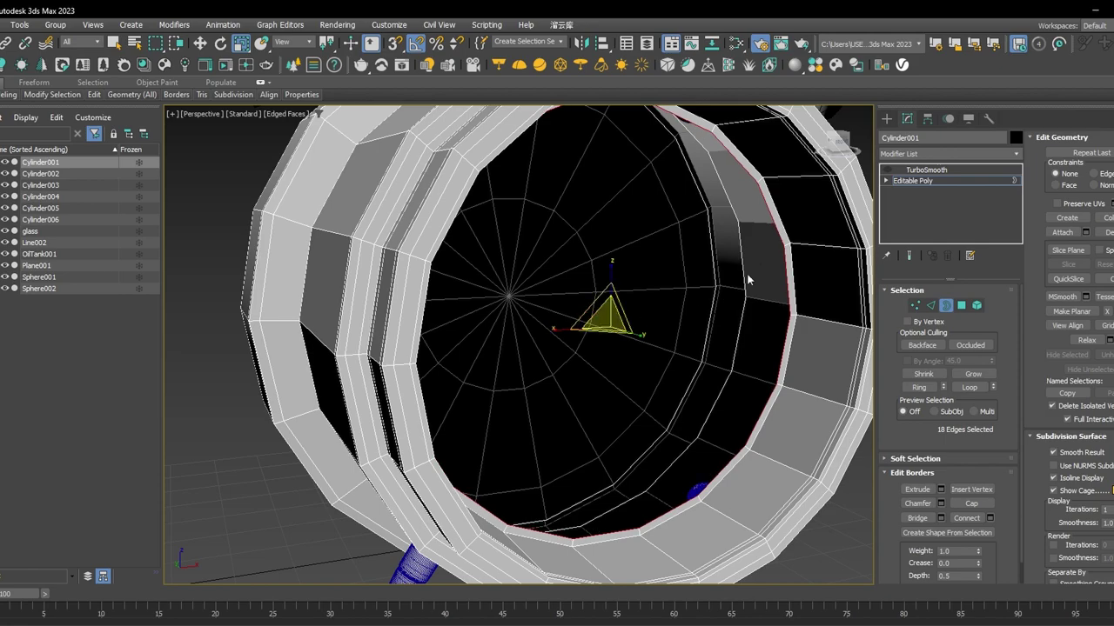
{"action": "scroll", "coordinate": [804, 257], "scroll_direction": "down", "scroll_amount": 5}
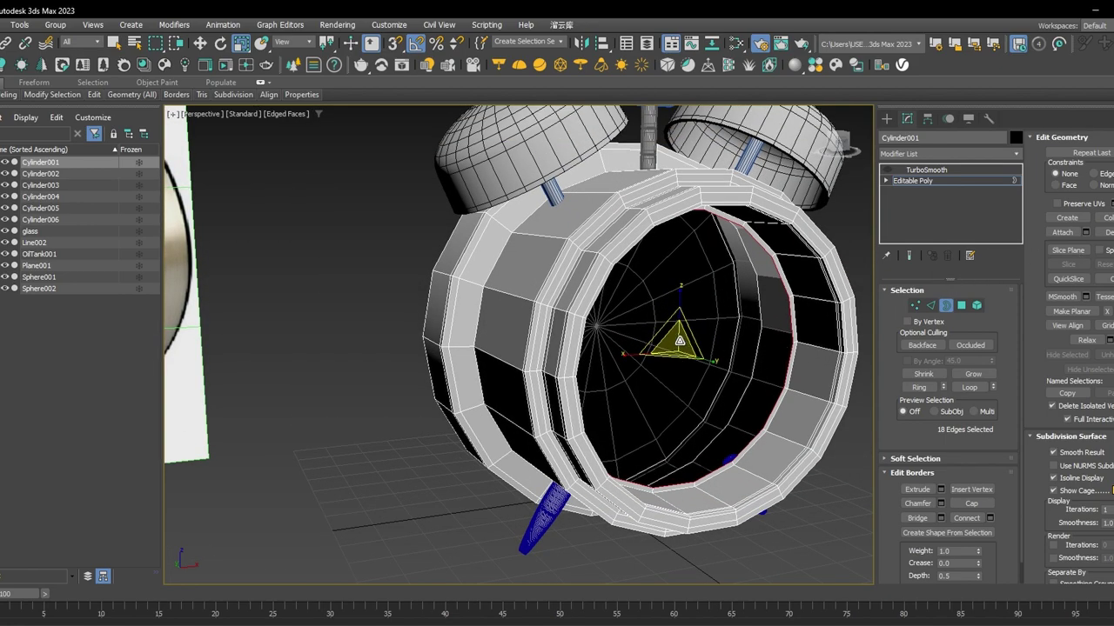
Extend the recessed border toward its centre and collapse it into a single point to close the dial face.
{"action": "left_click_drag", "start_coordinate": [679, 341], "coordinate": [665, 435]}
{"action": "left_click", "coordinate": [1104, 218]}
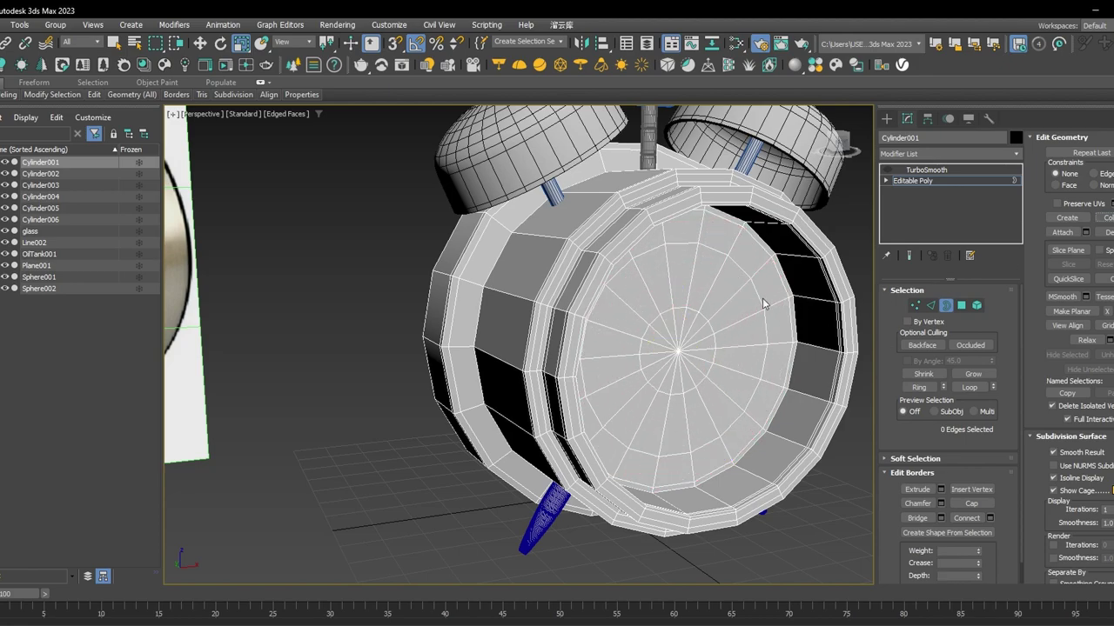
{"action": "scroll", "coordinate": [762, 300], "scroll_direction": "down", "scroll_amount": 4}
{"action": "middle_click_drag", "start_coordinate": [750, 315], "coordinate": [685, 310]}
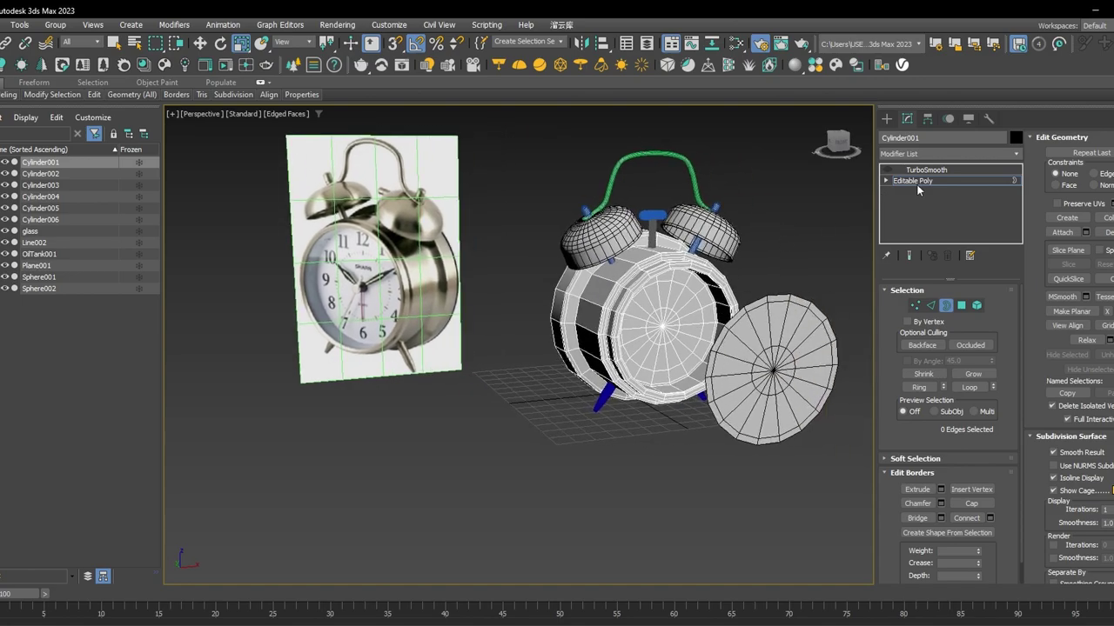
Leave border editing on the clock body and apply a Shell modifier to the separate glass disc.
{"action": "left_click", "coordinate": [920, 181]}
{"action": "left_click", "coordinate": [805, 342]}
{"action": "middle_click_drag", "start_coordinate": [778, 338], "coordinate": [803, 325], "text": "alt"}
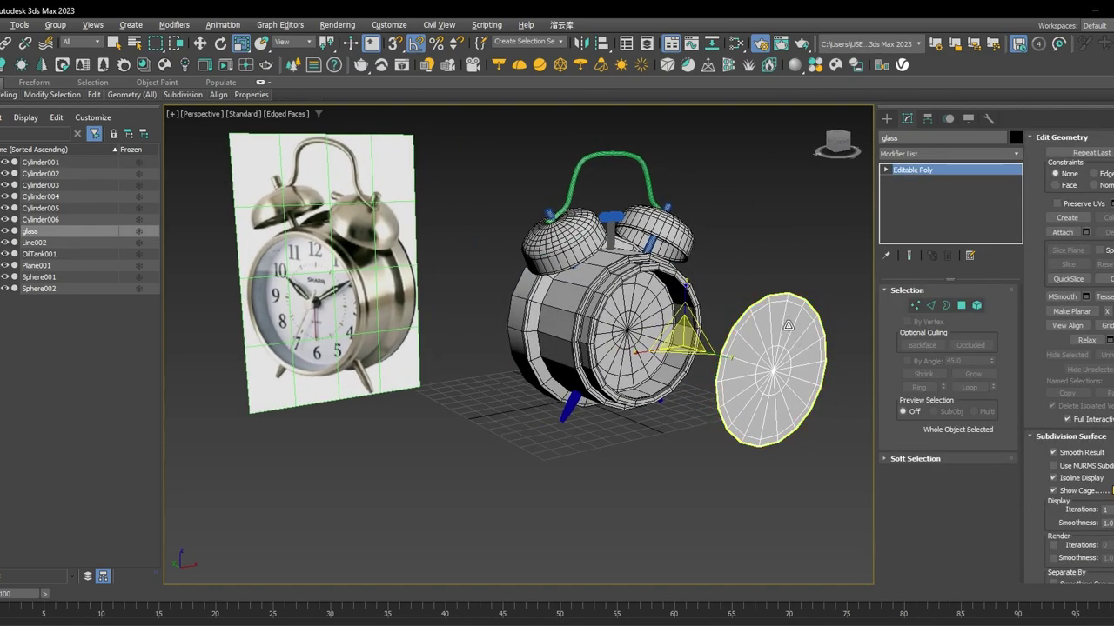
{"action": "scroll", "coordinate": [803, 326], "scroll_direction": "up", "scroll_amount": 4}
{"action": "key", "text": "w"}
{"action": "scroll", "coordinate": [803, 326], "scroll_direction": "down", "scroll_amount": 2}
{"action": "left_click", "coordinate": [988, 156]}
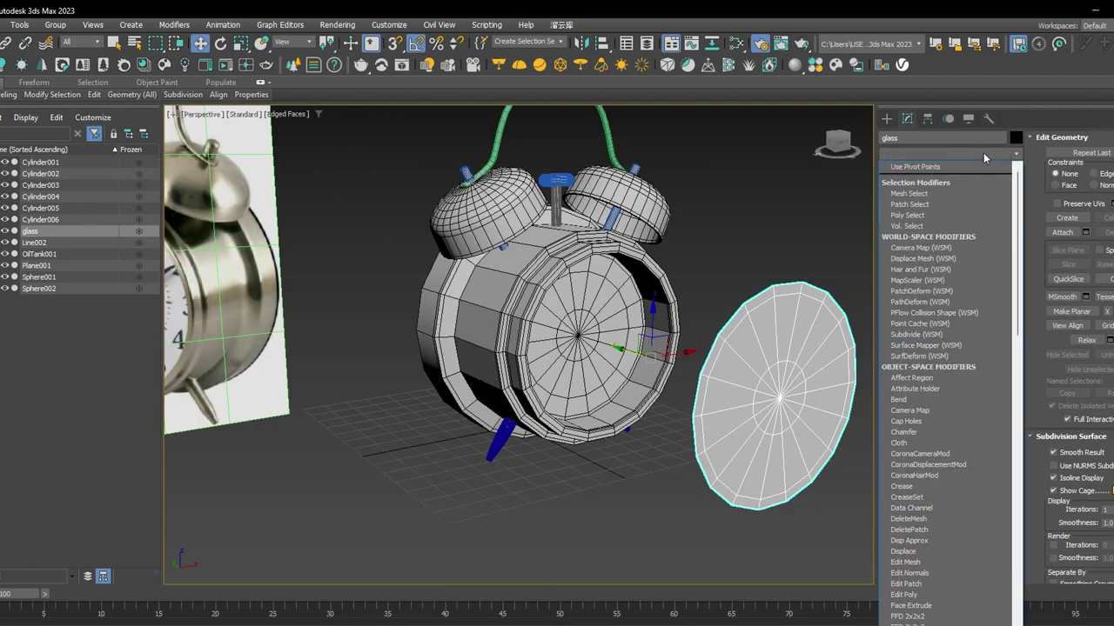
{"action": "type", "text": "sh"}
{"action": "key", "text": "Return"}
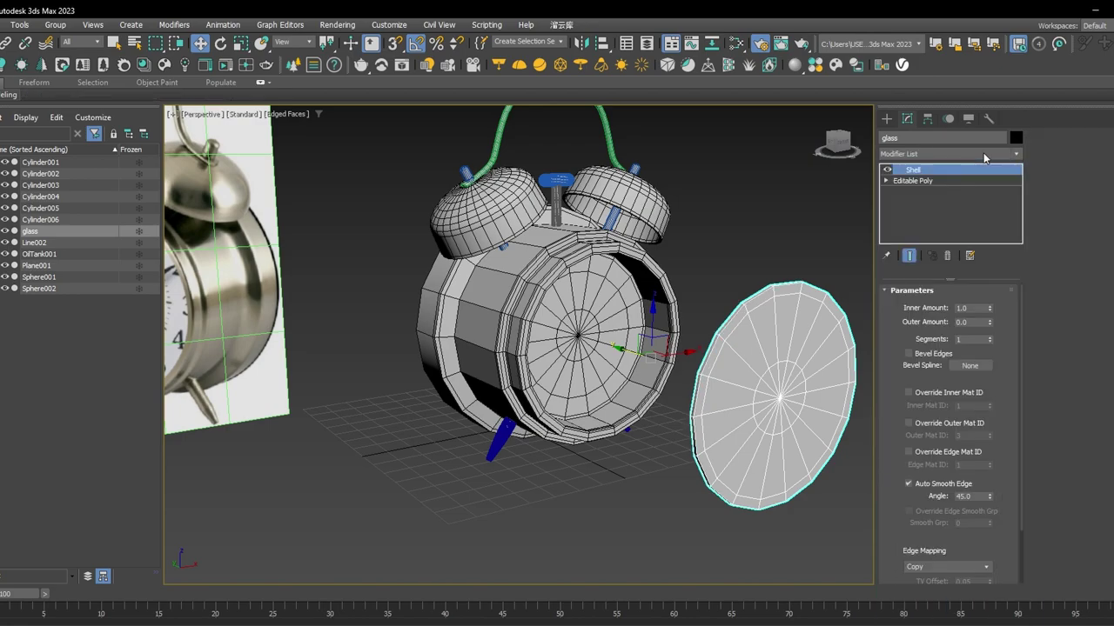
Set the inner amount of the glass disc's Shell to 0.5 and check the disc's thickness without edged faces.
{"action": "double_click", "coordinate": [966, 308]}
{"action": "type", "text": "0.5"}
{"action": "key", "text": "Return"}
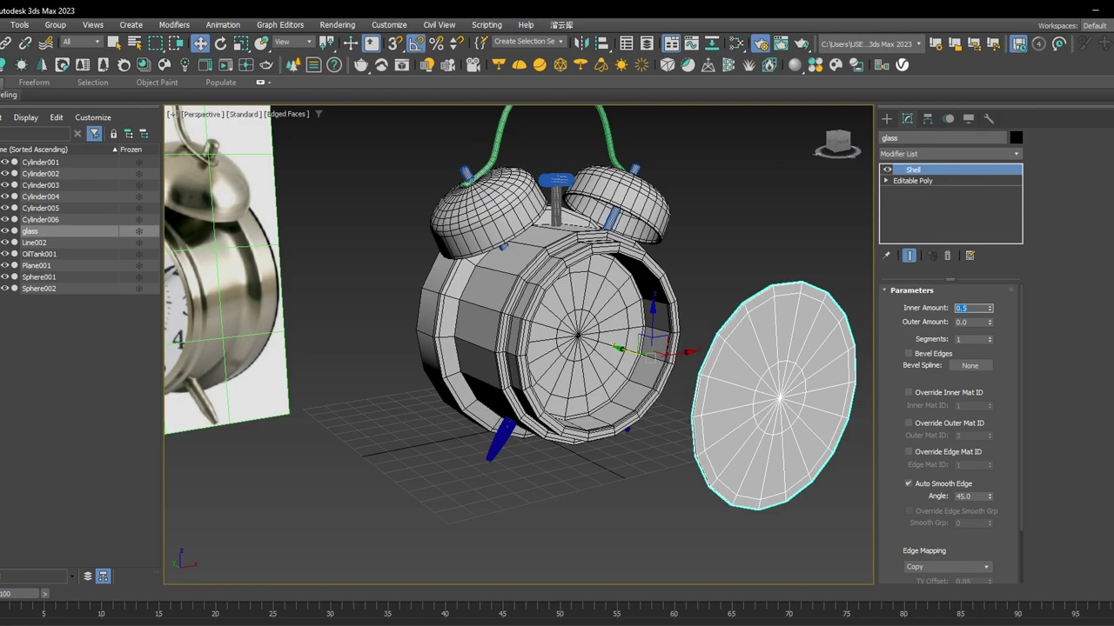
{"action": "scroll", "coordinate": [850, 306], "scroll_direction": "down", "scroll_amount": 5}
{"action": "key", "text": "F4"}
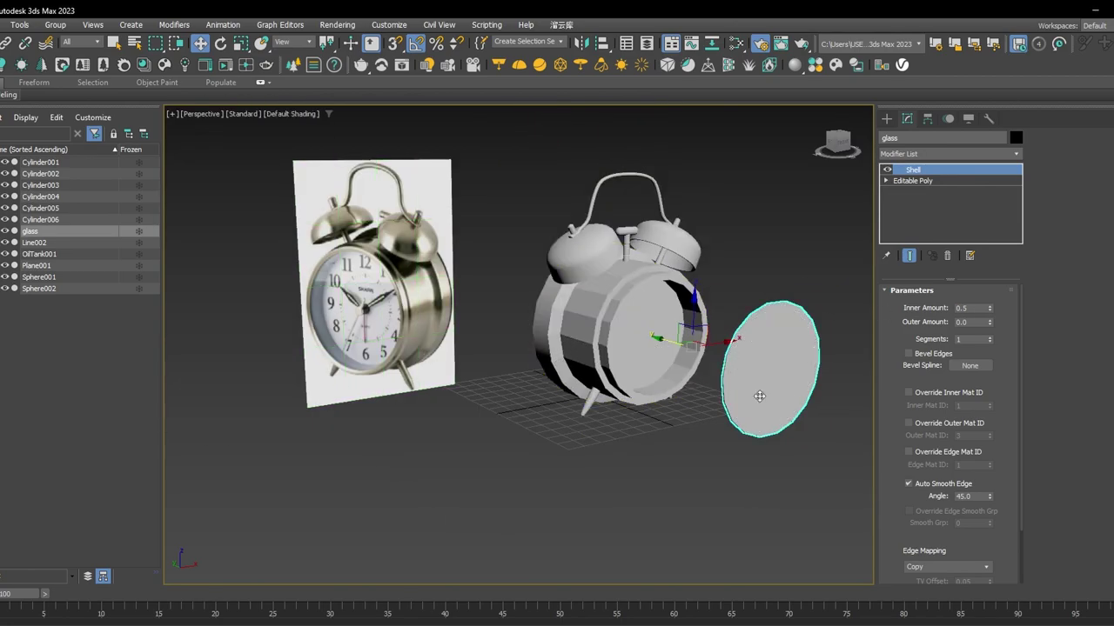
{"action": "key", "text": "F4"}
{"action": "scroll", "coordinate": [687, 348], "scroll_direction": "up", "scroll_amount": 2}
Preview the clock body with TurboSmooth enabled and examine the smoothed rim and dial edge without edged faces.
{"action": "left_click", "coordinate": [687, 348]}
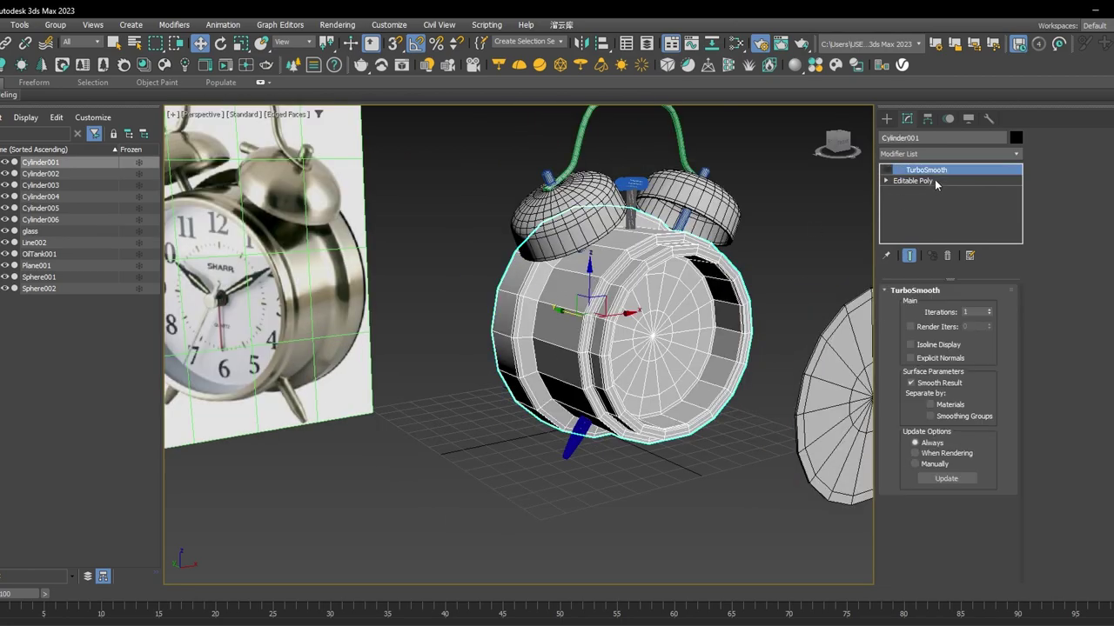
{"action": "left_click", "coordinate": [887, 169]}
{"action": "scroll", "coordinate": [775, 261], "scroll_direction": "up", "scroll_amount": 3}
{"action": "key", "text": "F4"}
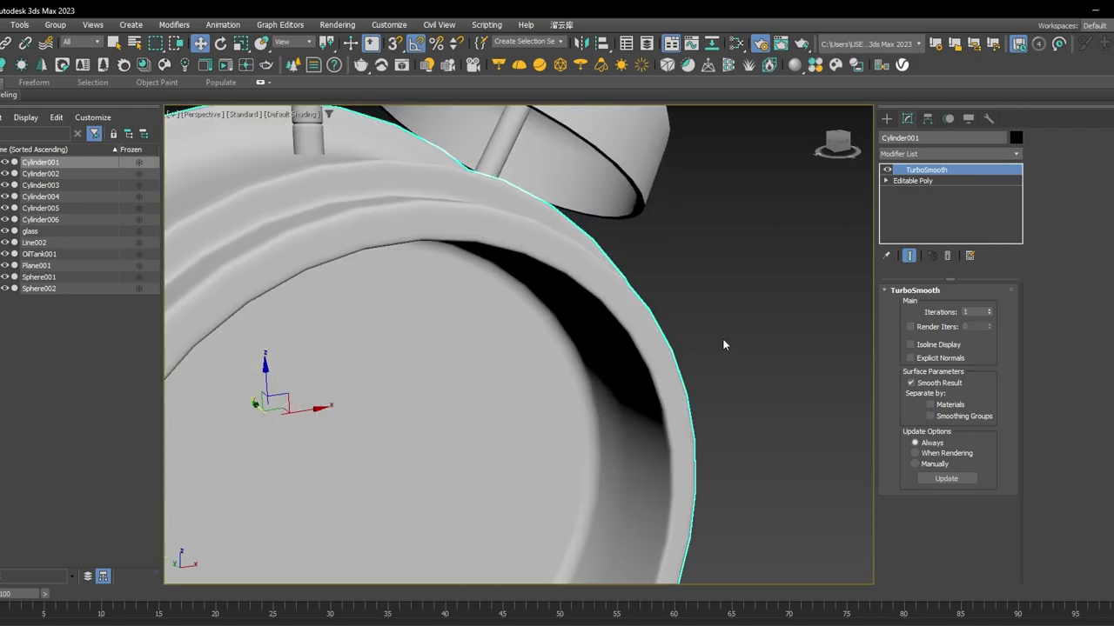
{"action": "scroll", "coordinate": [722, 338], "scroll_direction": "down", "scroll_amount": 3}
{"action": "middle_click_drag", "start_coordinate": [722, 380], "coordinate": [797, 359], "text": "alt"}
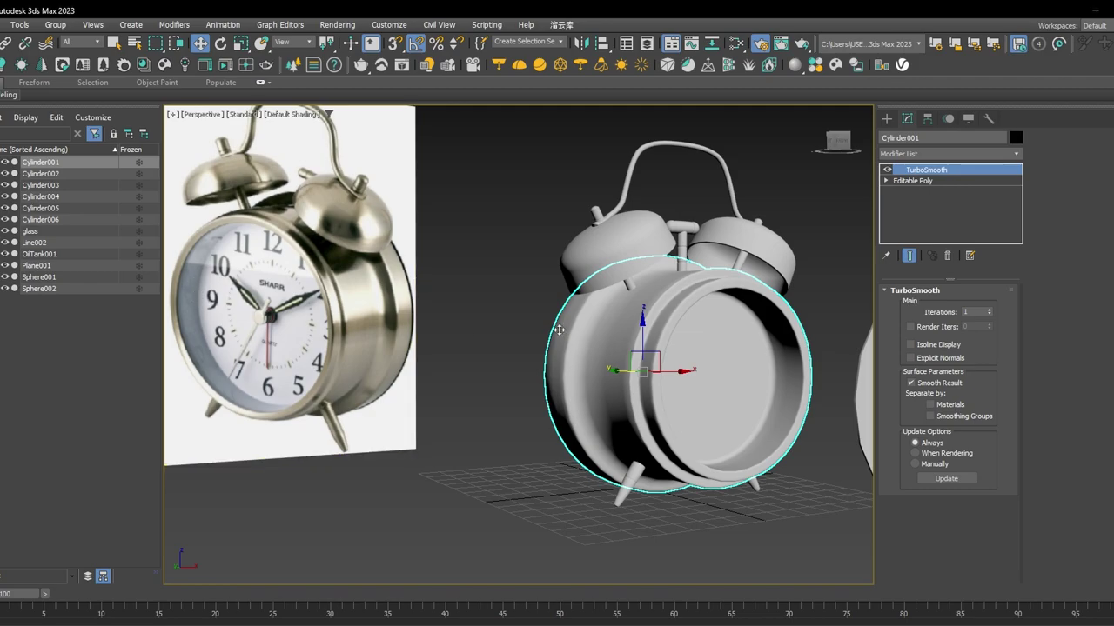
{"action": "scroll", "coordinate": [592, 308], "scroll_direction": "down", "scroll_amount": 2}
{"action": "scroll", "coordinate": [592, 308], "scroll_direction": "up", "scroll_amount": 5}
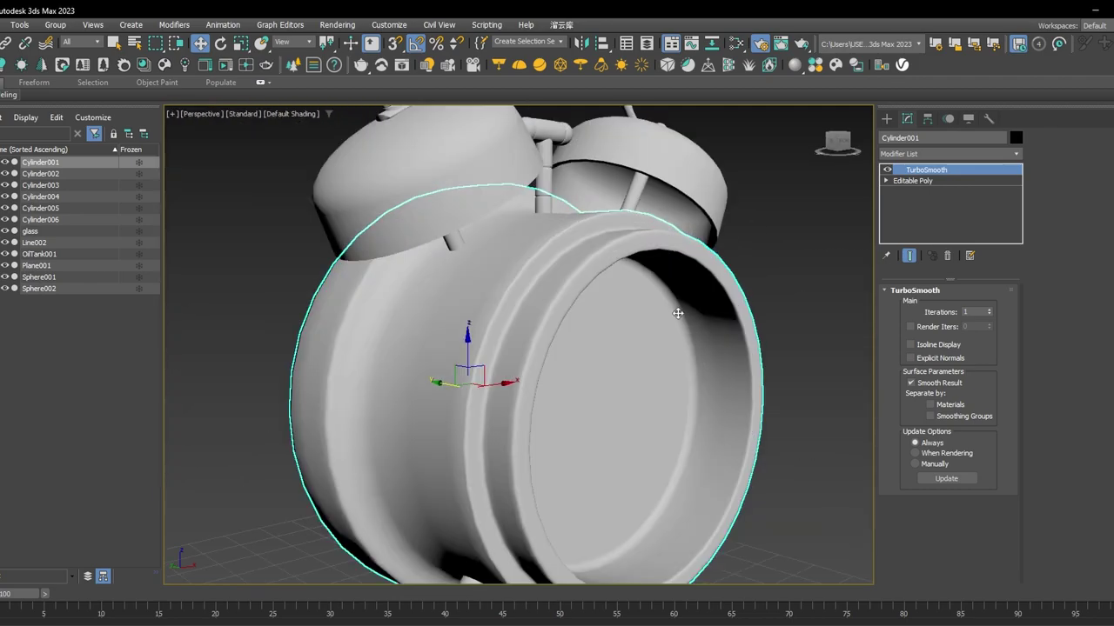
{"action": "key", "text": "F4"}
{"action": "left_click", "coordinate": [887, 169]}
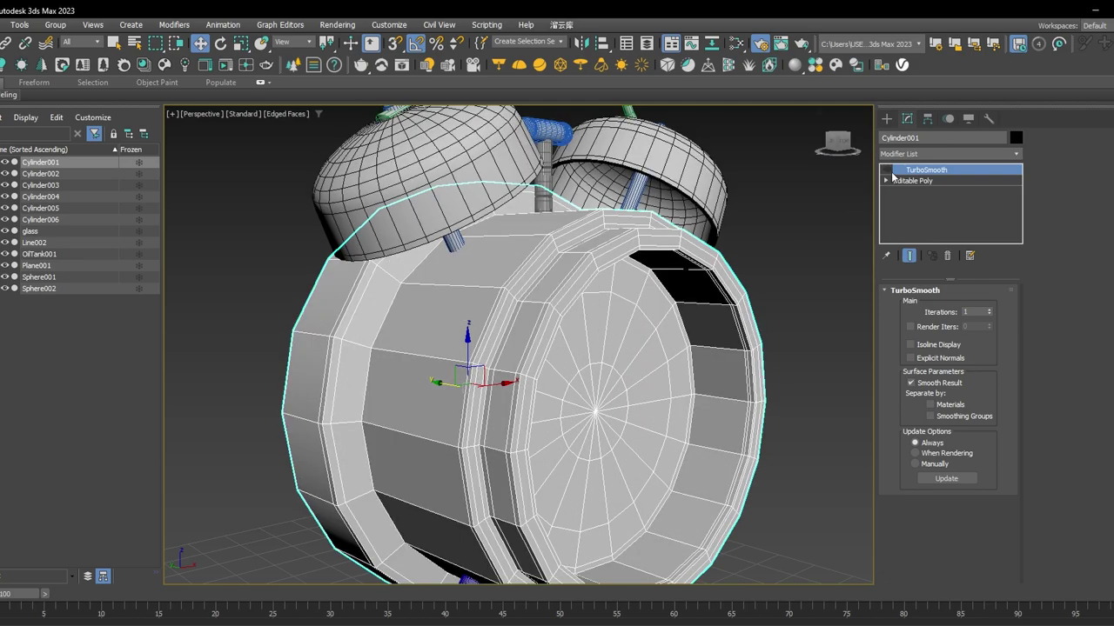
Add supporting edge loops around the outer edge of the clock body's recessed dial with SwiftLoop.
{"action": "left_click", "coordinate": [912, 181]}
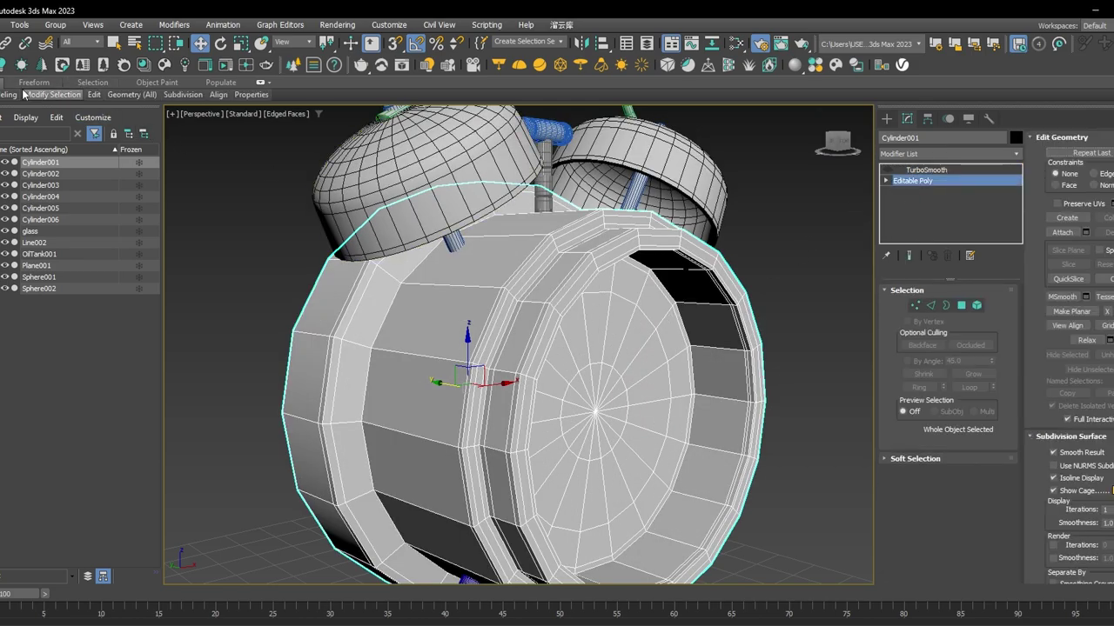
{"action": "left_click", "coordinate": [96, 95]}
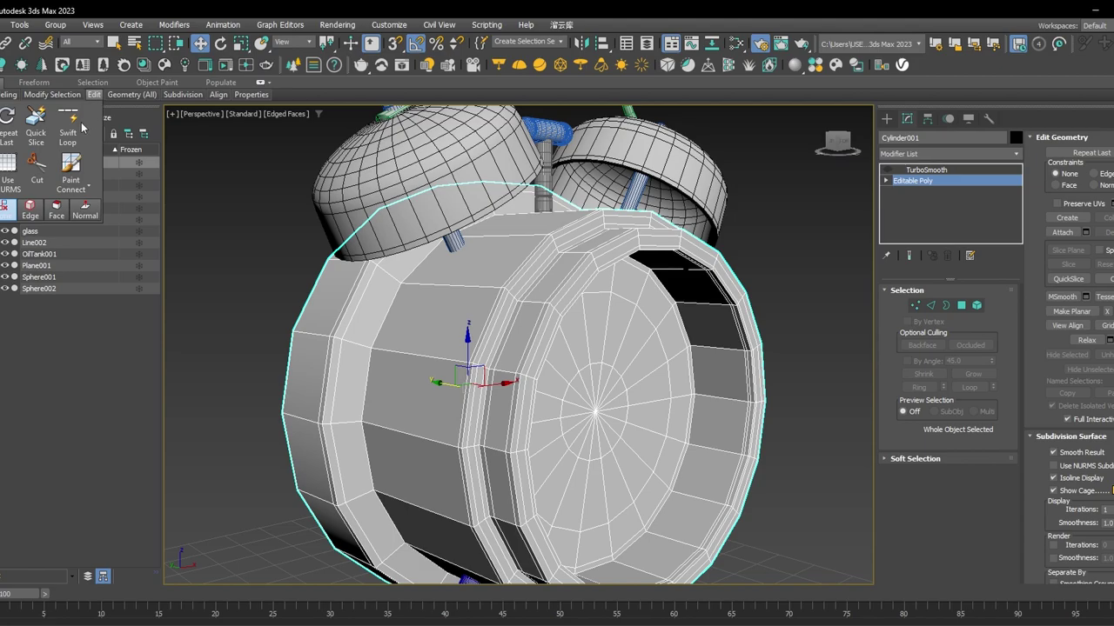
{"action": "left_click", "coordinate": [82, 128]}
{"action": "scroll", "coordinate": [683, 330], "scroll_direction": "up", "scroll_amount": 5}
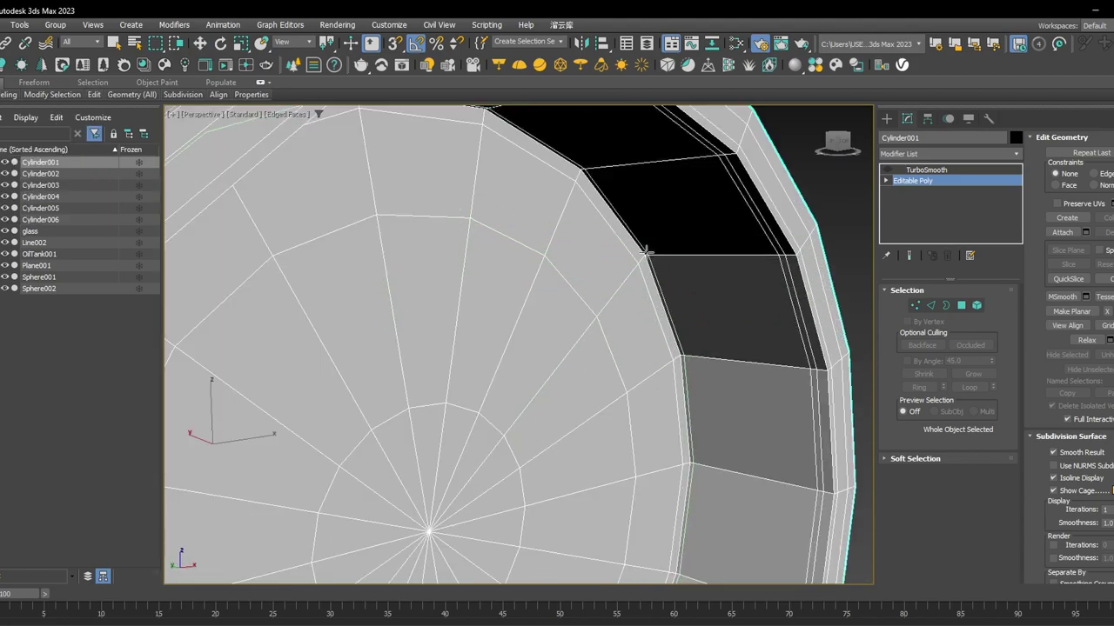
{"action": "key", "text": "w"}
{"action": "key", "text": "z"}
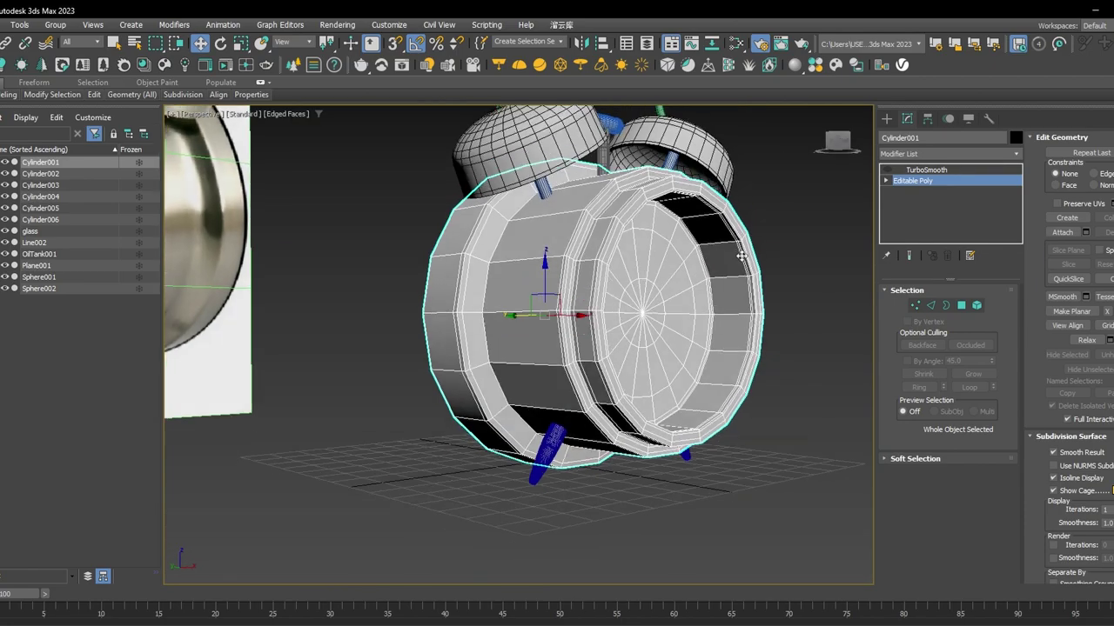
Remove the extra edge loop on the recess's inner wall close to the clock body's front rim.
{"action": "scroll", "coordinate": [733, 235], "scroll_direction": "up", "scroll_amount": 8}
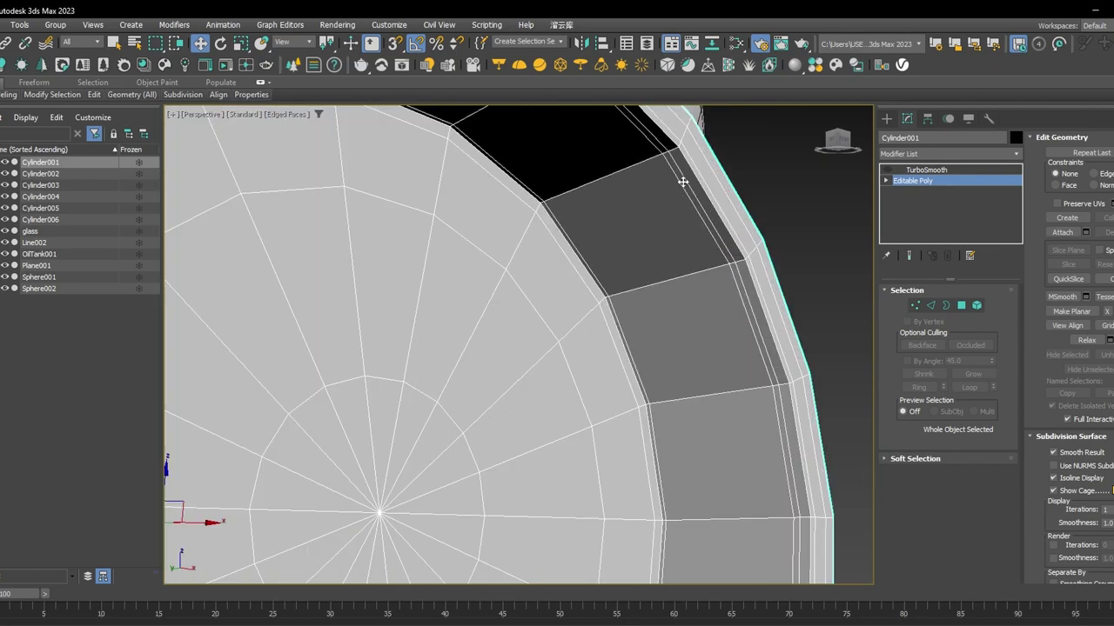
{"action": "scroll", "coordinate": [679, 177], "scroll_direction": "down", "scroll_amount": 10}
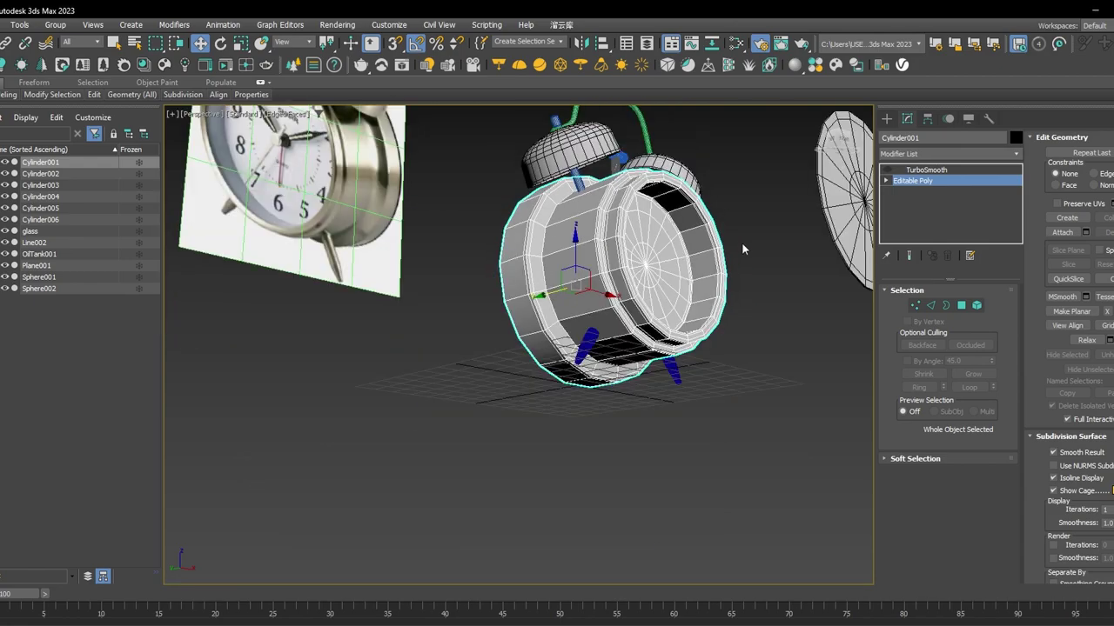
{"action": "scroll", "coordinate": [625, 257], "scroll_direction": "up", "scroll_amount": 8}
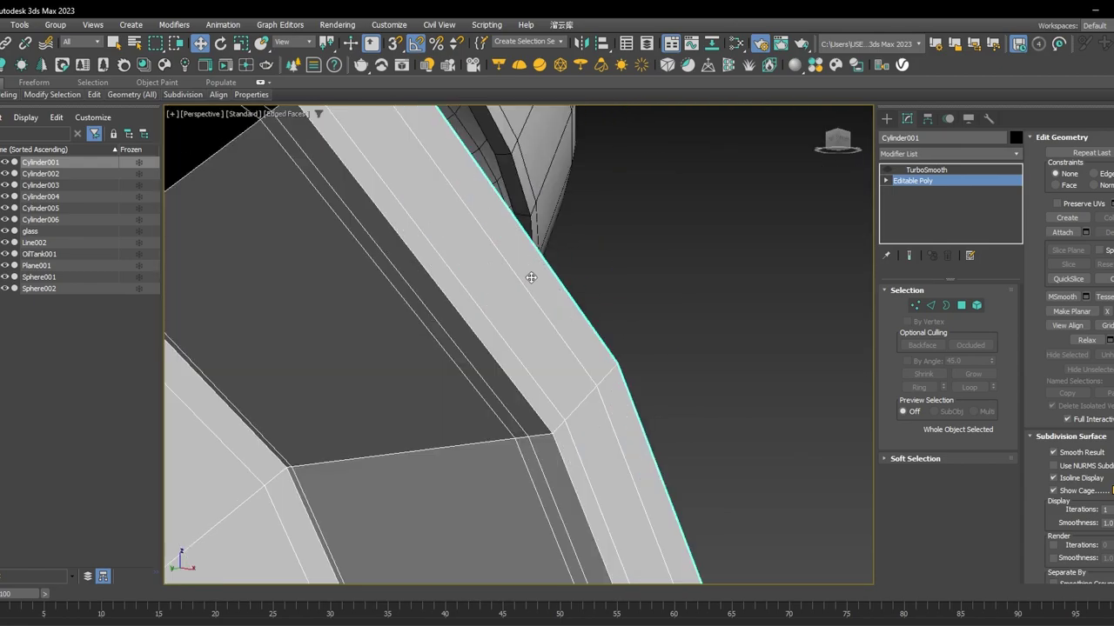
{"action": "scroll", "coordinate": [625, 258], "scroll_direction": "down", "scroll_amount": 3}
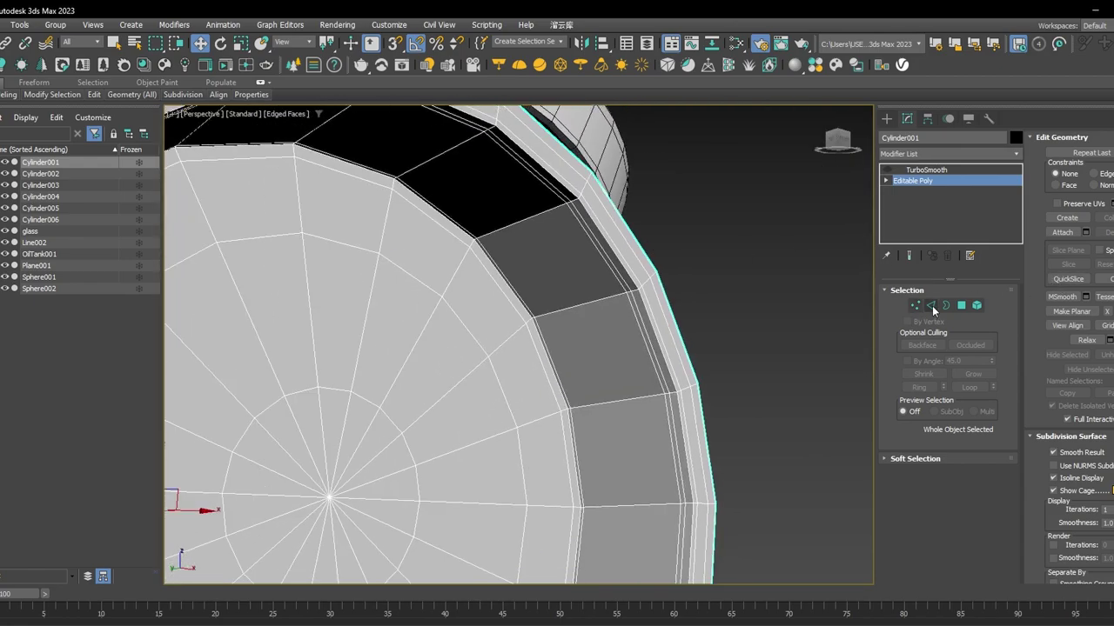
{"action": "left_click", "coordinate": [930, 306]}
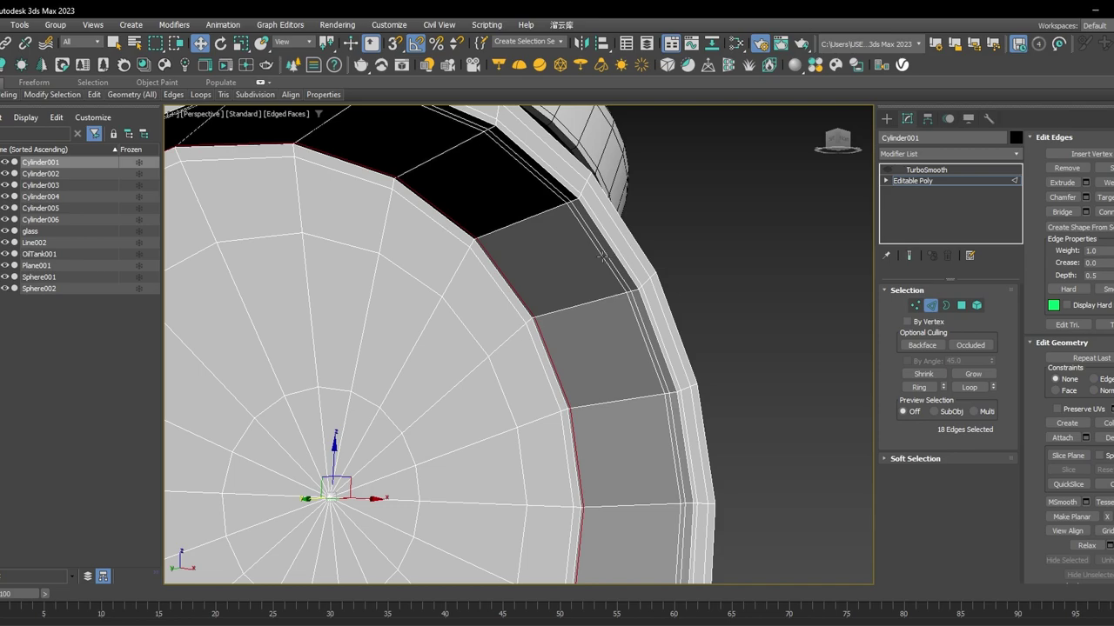
{"action": "double_click", "coordinate": [602, 257]}
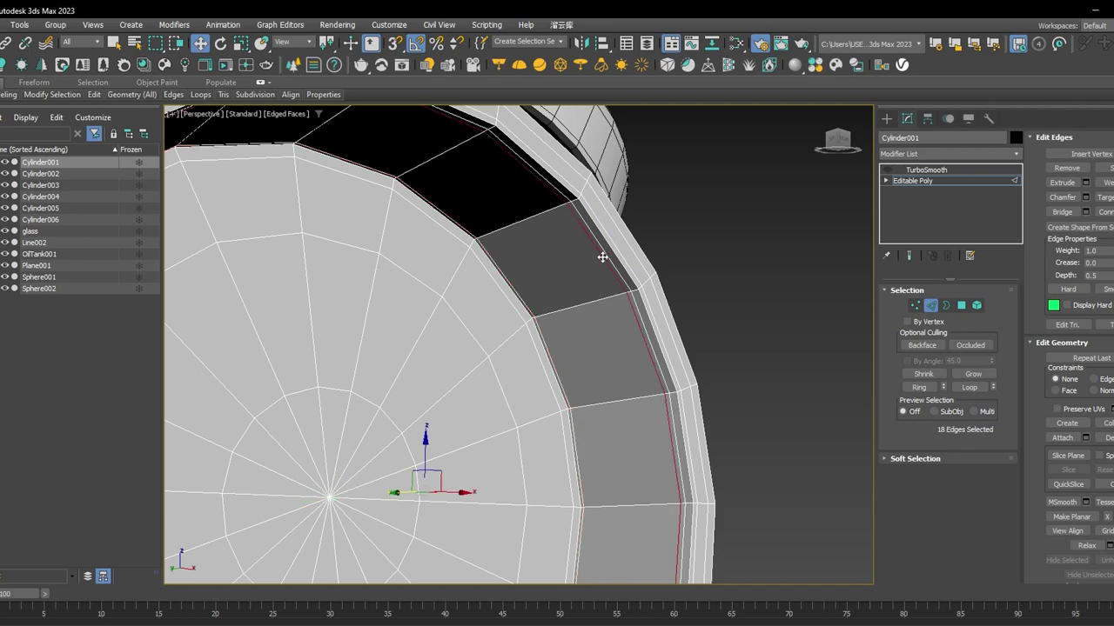
{"action": "key", "text": "ctrl+d"}
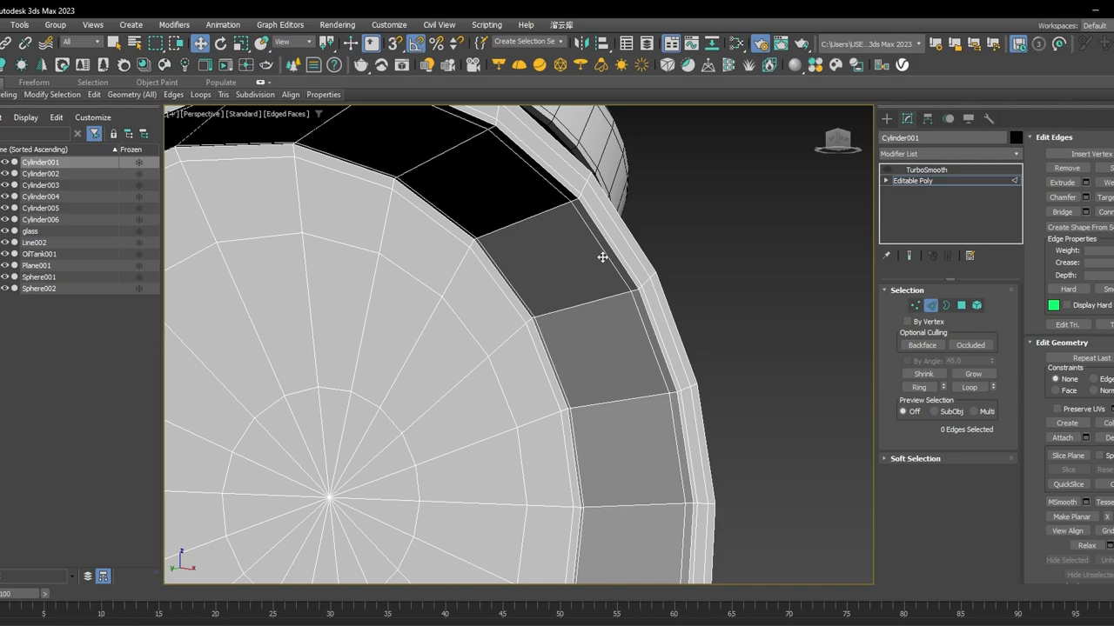
Return to the whole clock body mesh and use SwiftLoop to refine the edge loops inside the front rim.
{"action": "scroll", "coordinate": [602, 258], "scroll_direction": "down", "scroll_amount": 6}
{"action": "scroll", "coordinate": [548, 272], "scroll_direction": "up", "scroll_amount": 5}
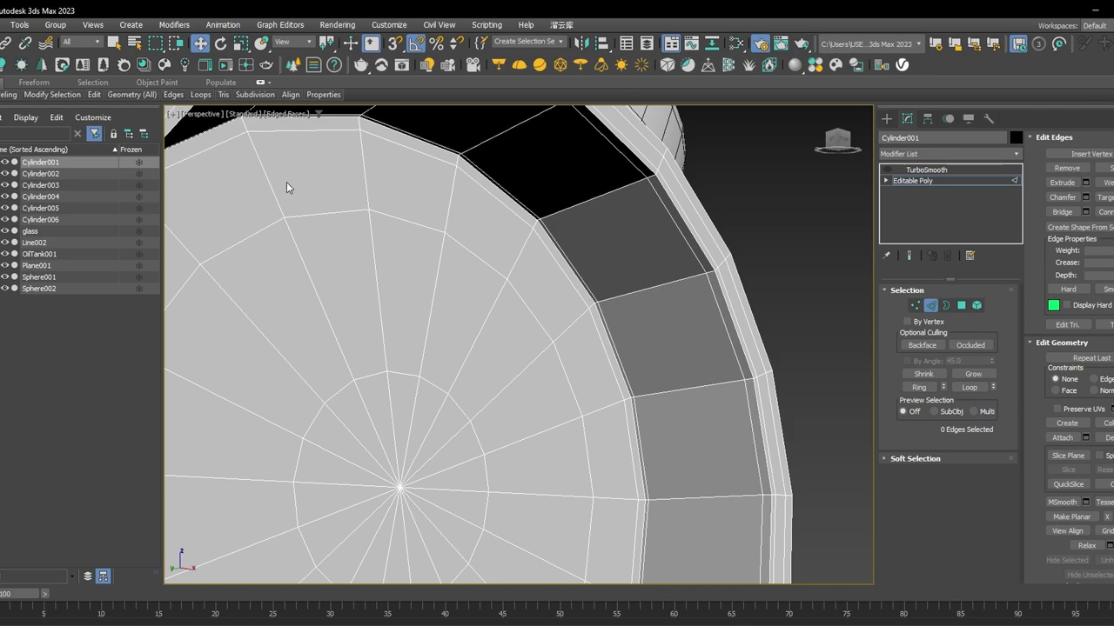
{"action": "left_click", "coordinate": [941, 179]}
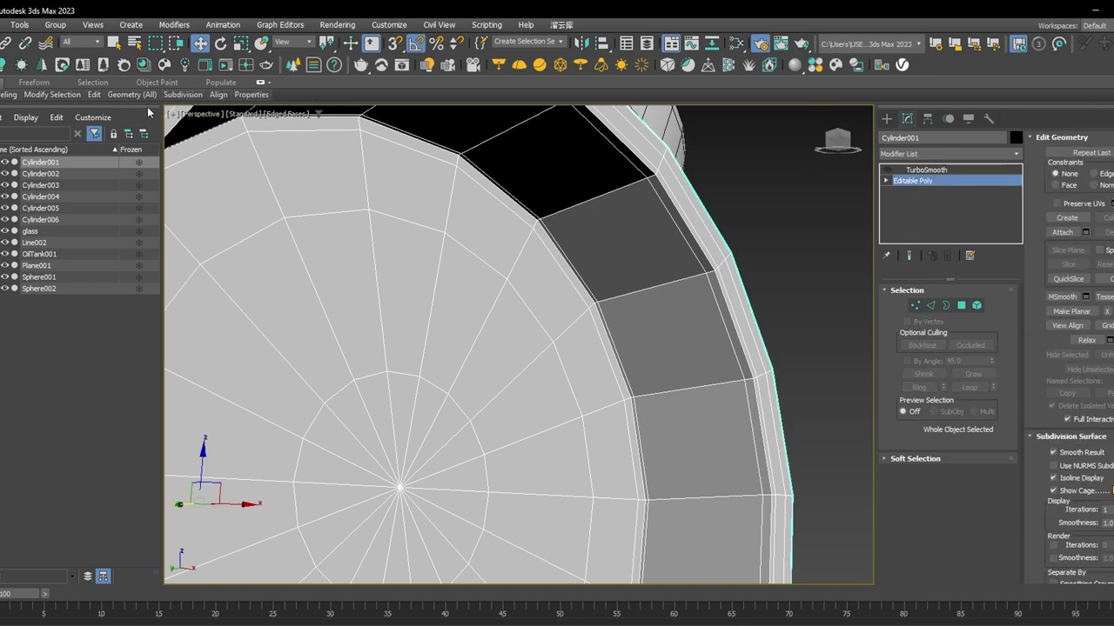
{"action": "mouse_move", "coordinate": [94, 94]}
{"action": "left_click", "coordinate": [72, 133]}
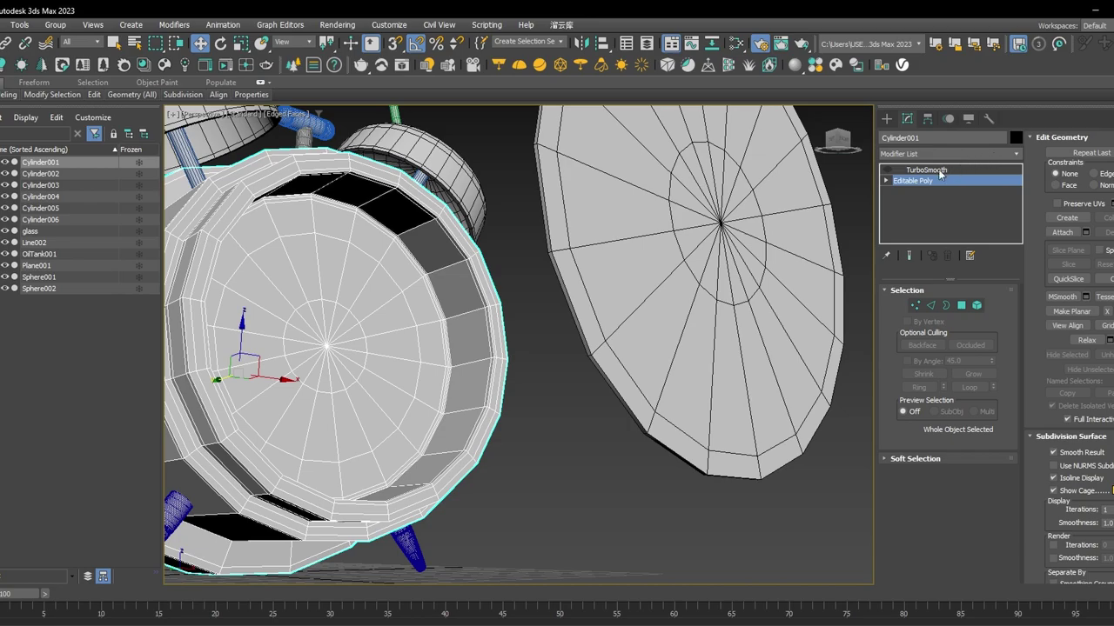
Preview the clock body with TurboSmooth enabled and edged faces hidden, inspecting the rim and dial from several angles.
{"action": "left_click", "coordinate": [939, 170]}
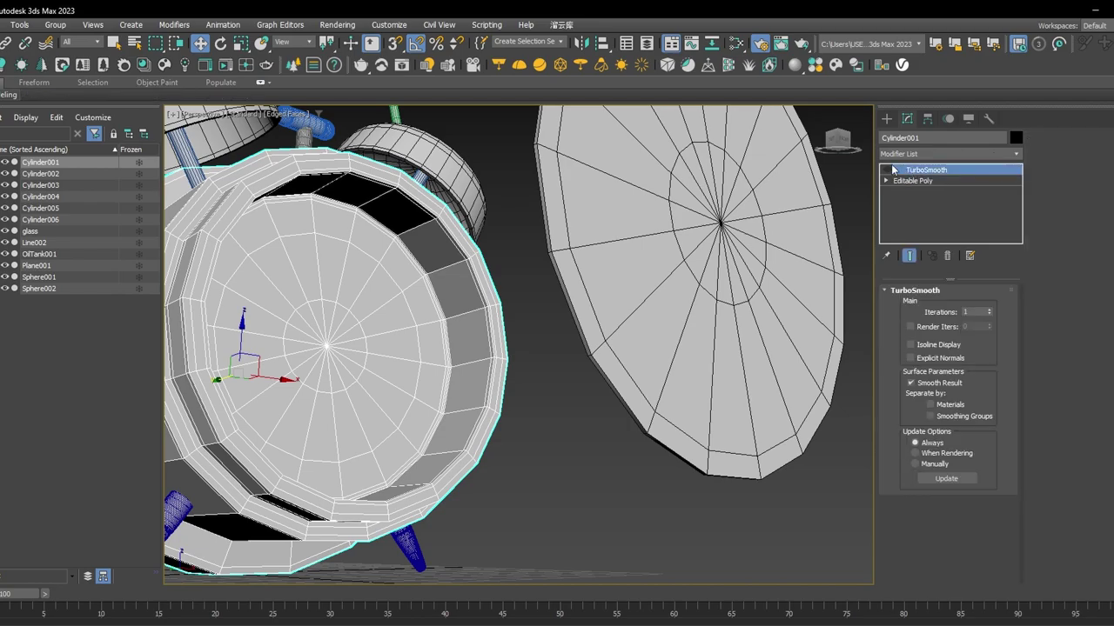
{"action": "left_click", "coordinate": [887, 170]}
{"action": "key", "text": "F4"}
{"action": "middle_click_drag", "start_coordinate": [522, 269], "coordinate": [462, 230], "text": "alt"}
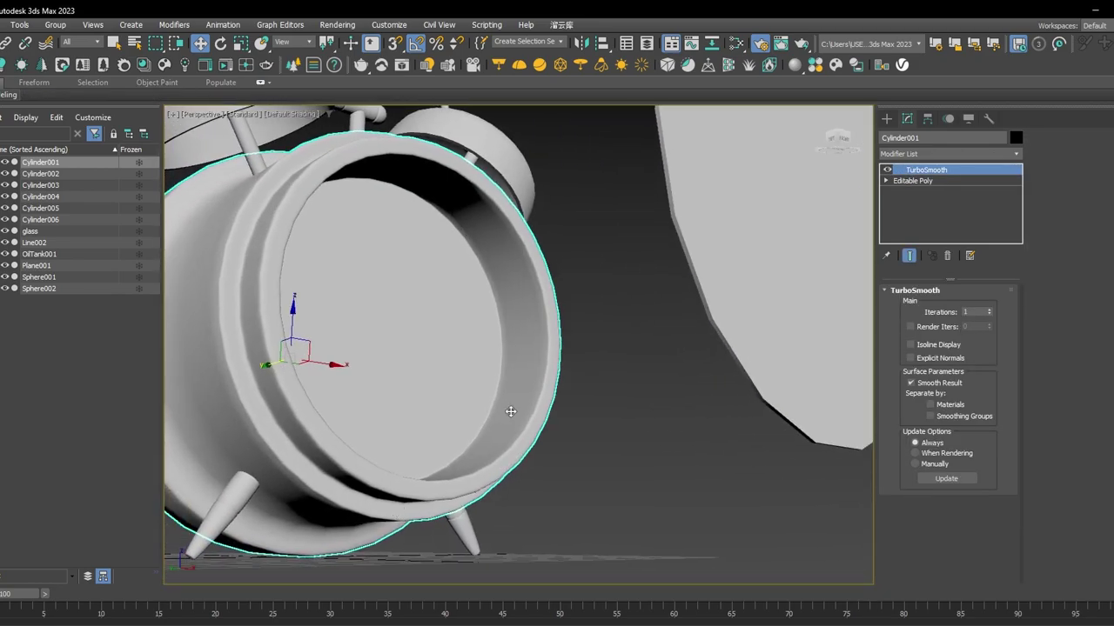
{"action": "scroll", "coordinate": [514, 413], "scroll_direction": "down", "scroll_amount": 10}
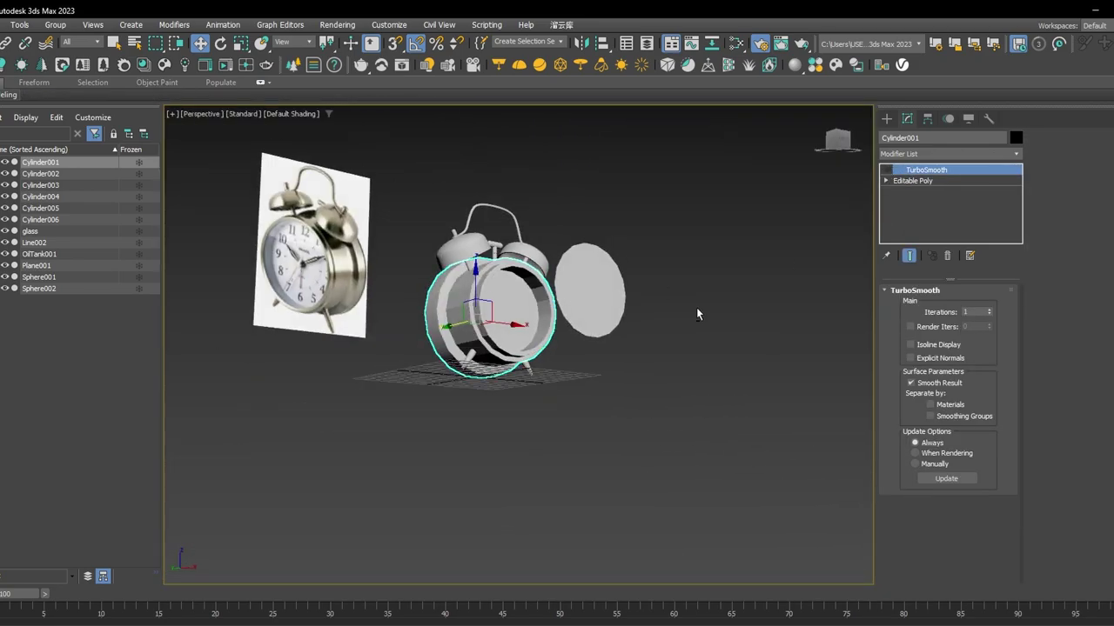
{"action": "middle_click_drag", "start_coordinate": [696, 313], "coordinate": [621, 294], "text": "alt"}
Save the alarm clock scene to a file.
{"action": "key", "text": "ctrl+s"}
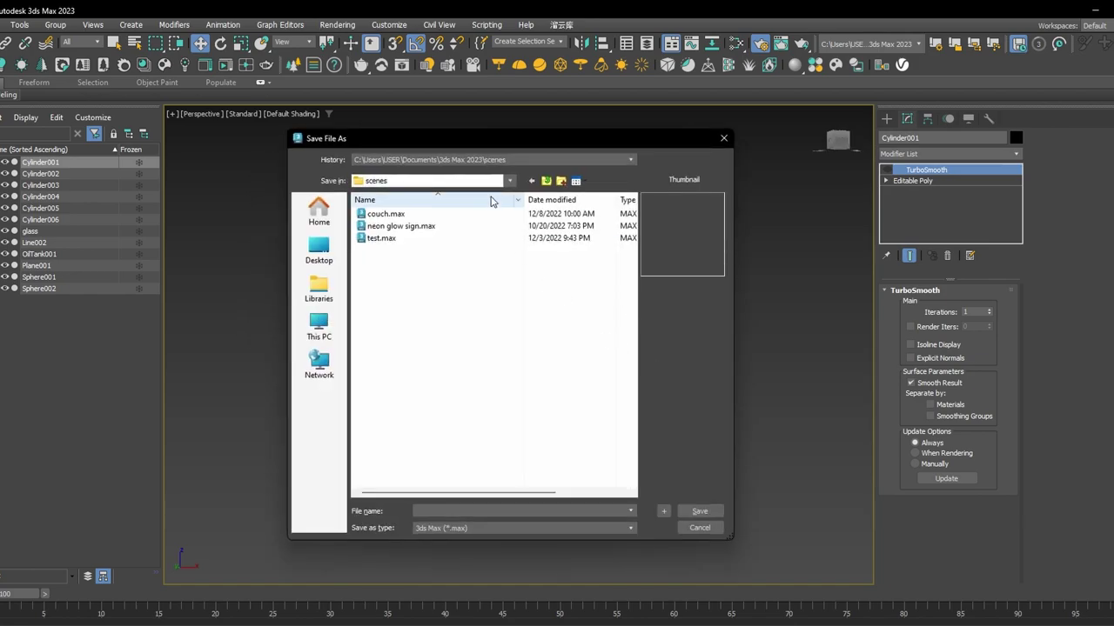
{"action": "key", "text": "Escape"}
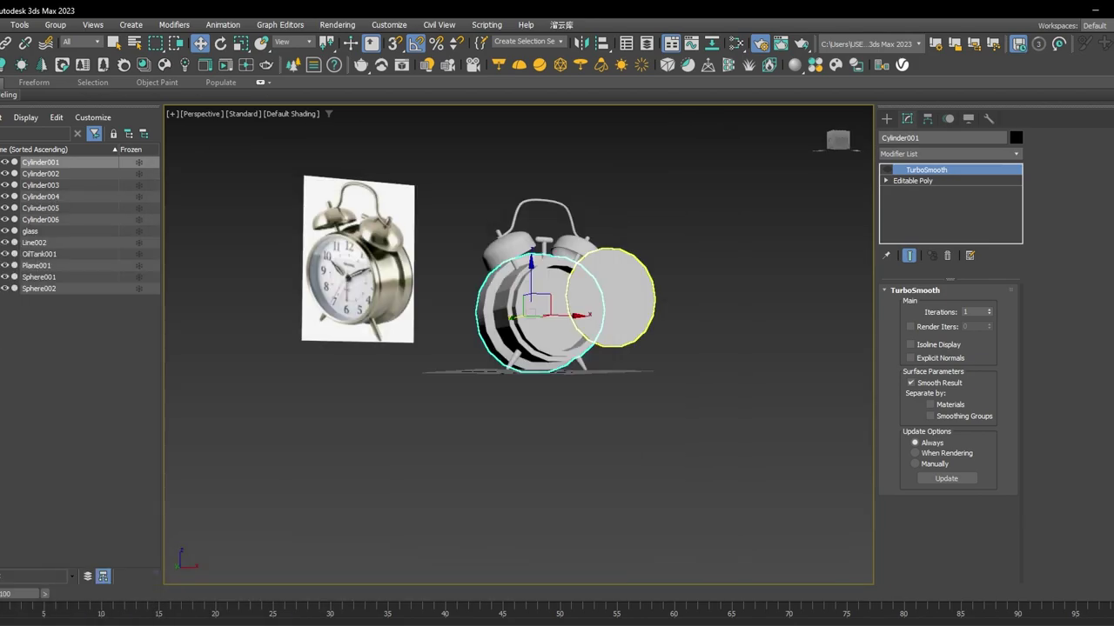
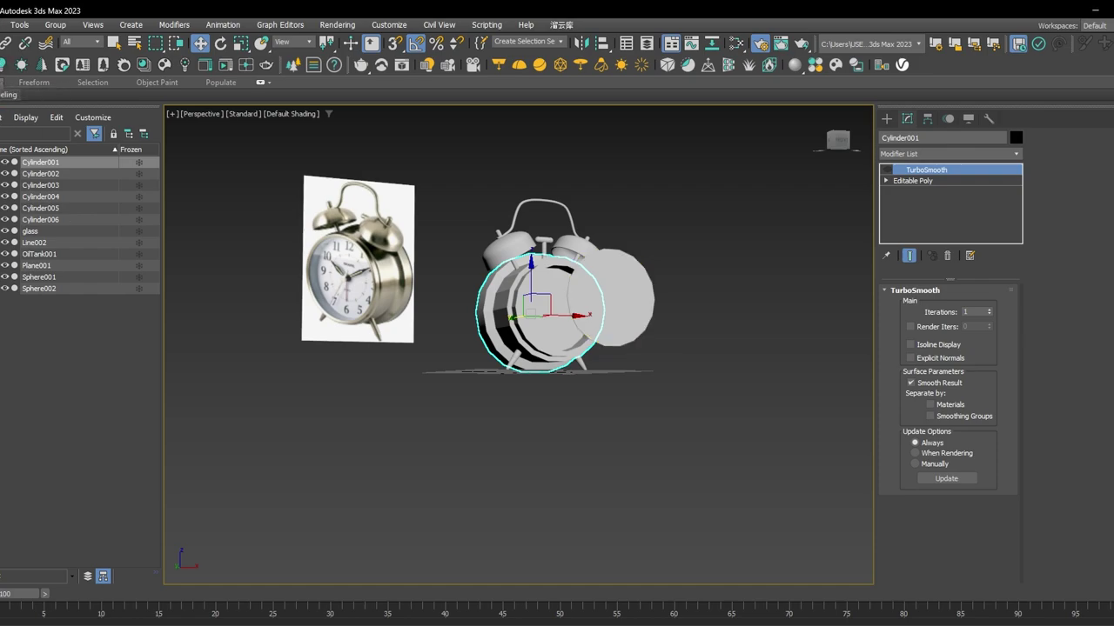
{"action": "left_click", "coordinate": [2, 24]}
{"action": "left_click", "coordinate": [47, 151]}
Check the reference's hands and create a small cylinder of about 3.2 radius and 1.04 height at the dial's center in the Front view.
{"action": "scroll", "coordinate": [294, 331], "scroll_direction": "up", "scroll_amount": 5}
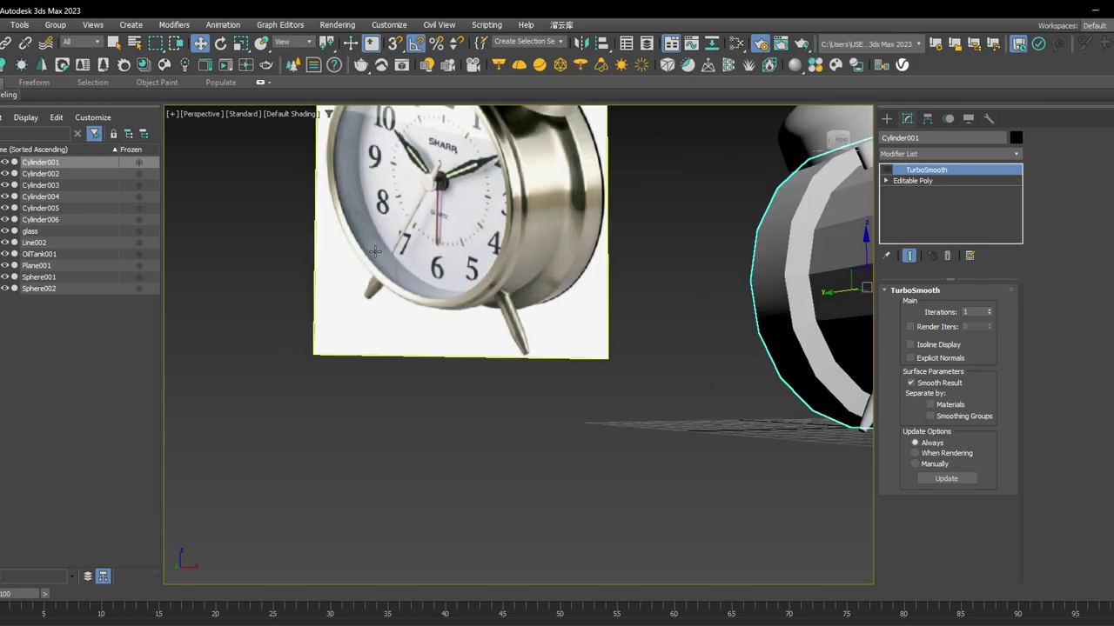
{"action": "mouse_move", "coordinate": [442, 209]}
{"action": "middle_mouse_down"}
{"action": "mouse_move", "coordinate": [433, 241]}
{"action": "mouse_move", "coordinate": [442, 211]}
{"action": "middle_mouse_up"}
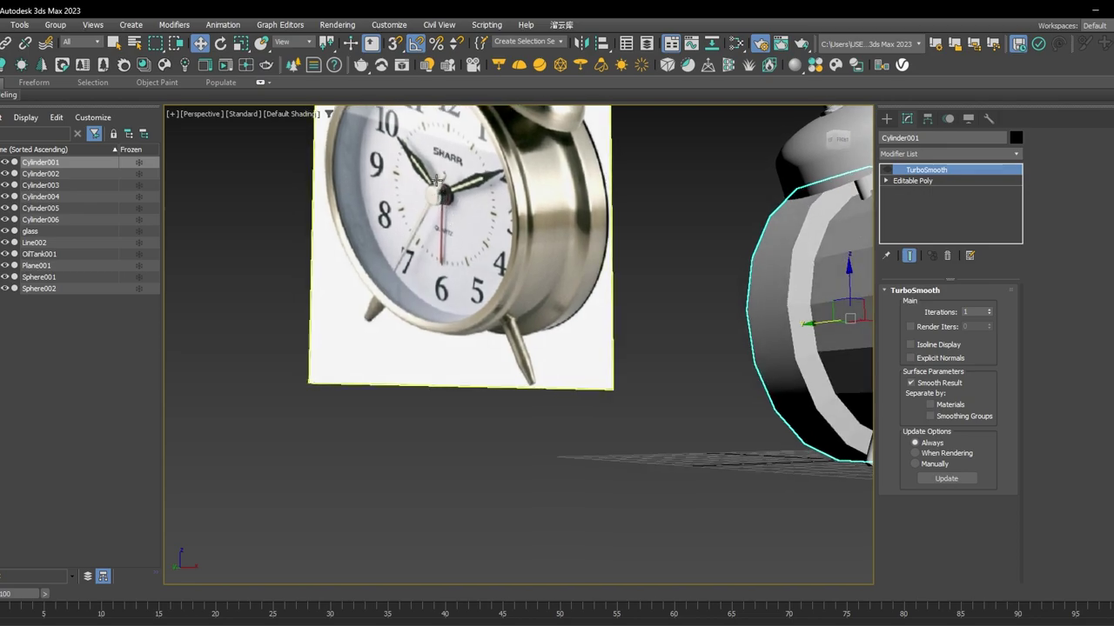
{"action": "middle_click_drag", "start_coordinate": [582, 265], "coordinate": [446, 277]}
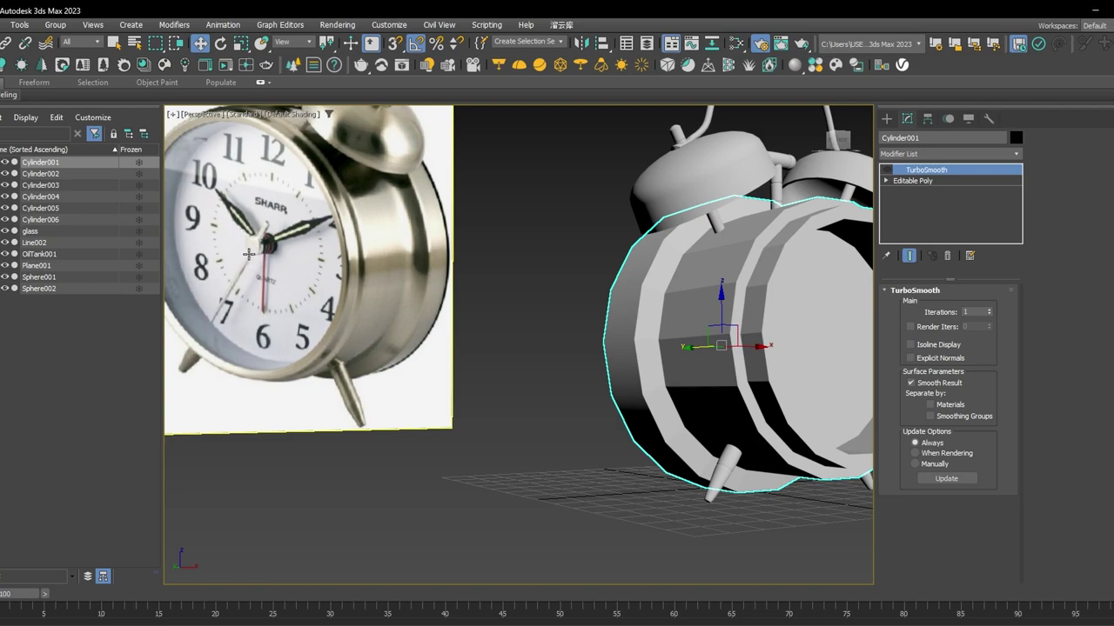
{"action": "left_click", "coordinate": [887, 118]}
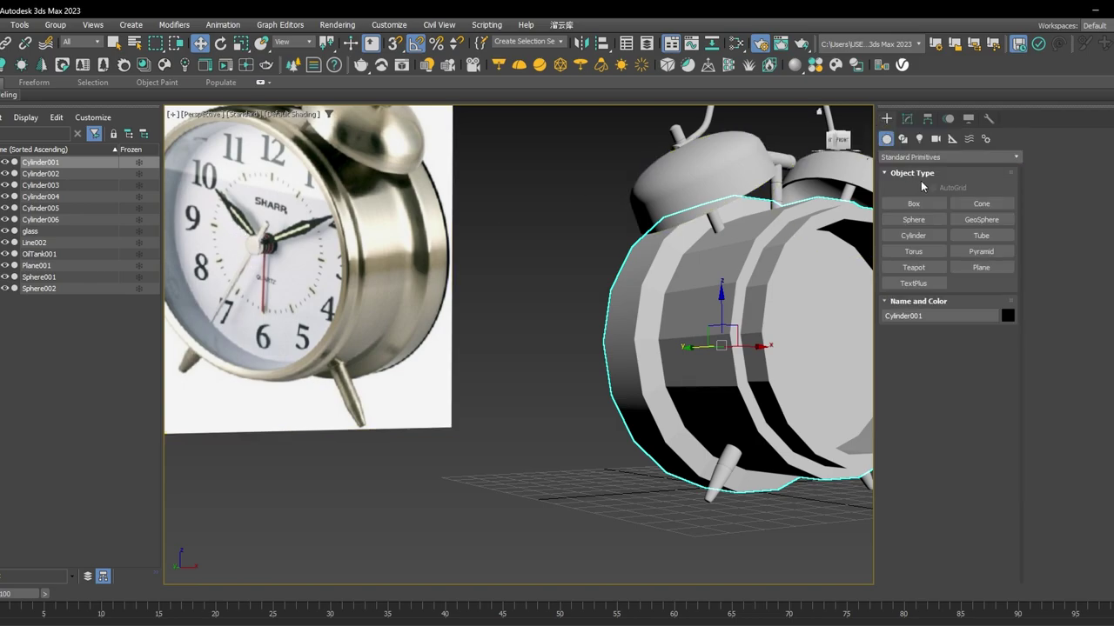
{"action": "left_click", "coordinate": [913, 236]}
{"action": "key", "text": "f"}
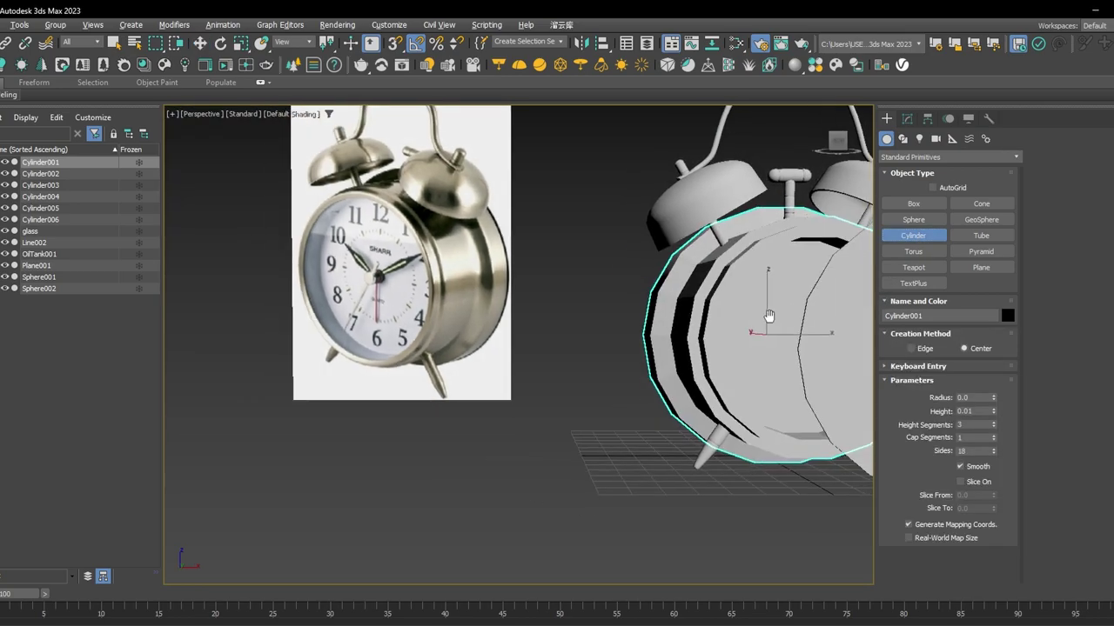
{"action": "key", "text": "F3"}
{"action": "scroll", "coordinate": [529, 348], "scroll_direction": "up", "scroll_amount": 5}
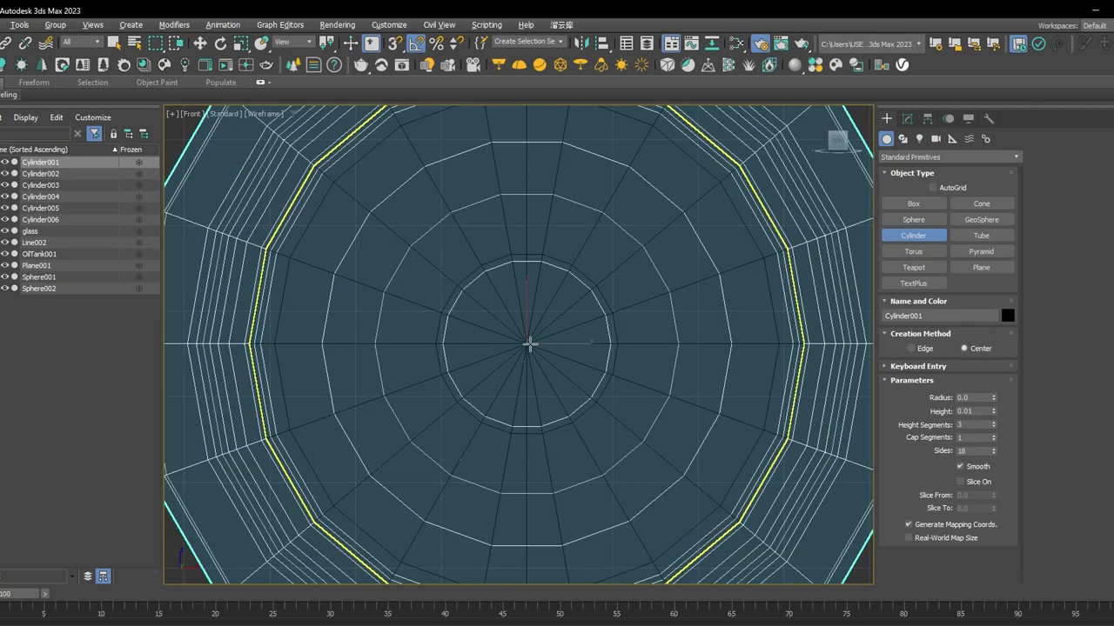
{"action": "left_click_drag", "start_coordinate": [526, 343], "coordinate": [551, 330]}
{"action": "left_click", "coordinate": [554, 323]}
{"action": "right_click", "coordinate": [554, 323]}
Move the small cylinder forward out of the clock body, in front of the glass cover, and show the scene shaded.
{"action": "scroll", "coordinate": [556, 304], "scroll_direction": "down", "scroll_amount": 5}
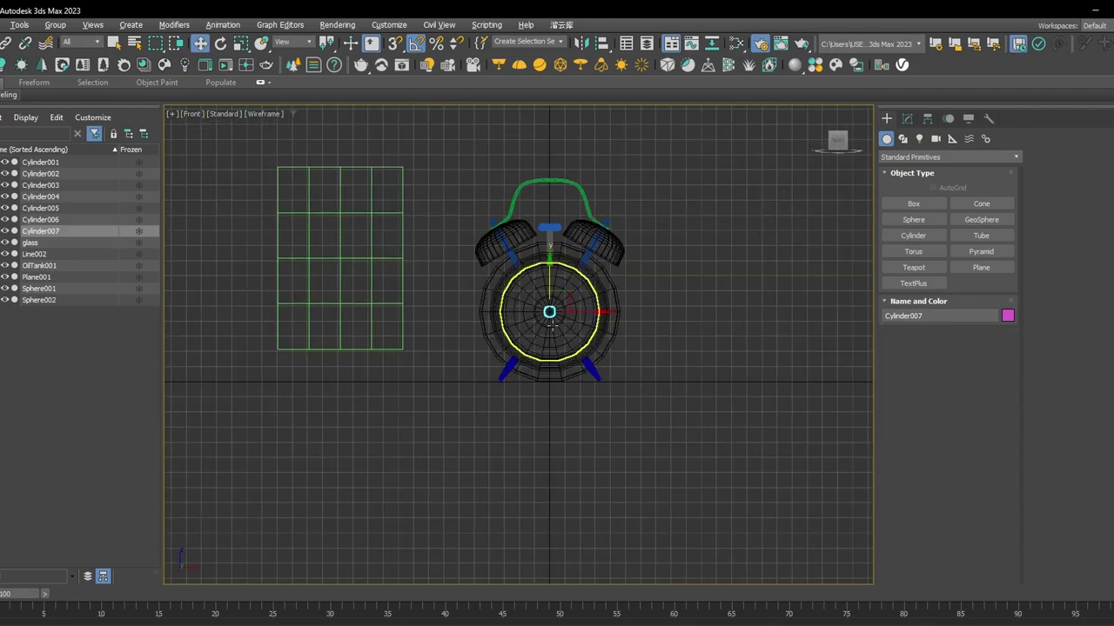
{"action": "middle_click_drag", "start_coordinate": [557, 306], "coordinate": [538, 306], "text": "alt"}
{"action": "left_click_drag", "start_coordinate": [535, 306], "coordinate": [740, 367]}
{"action": "key", "text": "F3"}
{"action": "middle_click_drag", "start_coordinate": [767, 395], "coordinate": [658, 384]}
{"action": "key", "text": "F3"}
{"action": "key", "text": "F3"}
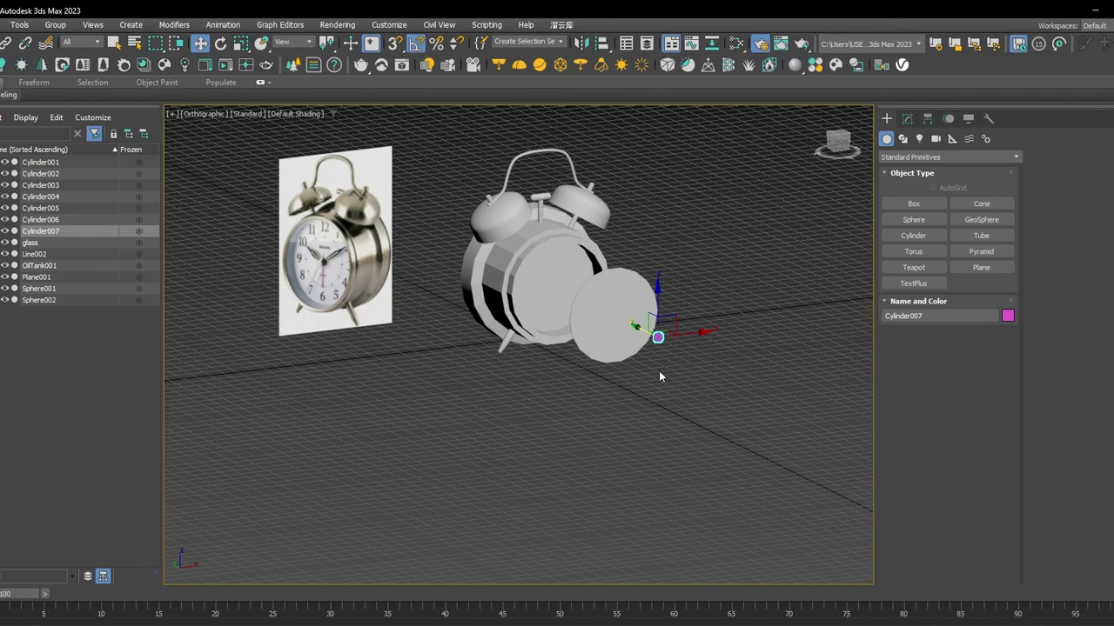
Show edged faces on the small cylinder in Perspective and set its height segments to 1.
{"action": "key", "text": "p"}
{"action": "key", "text": "z"}
{"action": "key", "text": "F4"}
{"action": "scroll", "coordinate": [676, 330], "scroll_direction": "down", "scroll_amount": 3}
{"action": "middle_click_drag", "start_coordinate": [566, 277], "coordinate": [629, 294], "text": "alt"}
{"action": "left_click", "coordinate": [907, 119]}
{"action": "scroll", "coordinate": [627, 250], "scroll_direction": "down", "scroll_amount": 2}
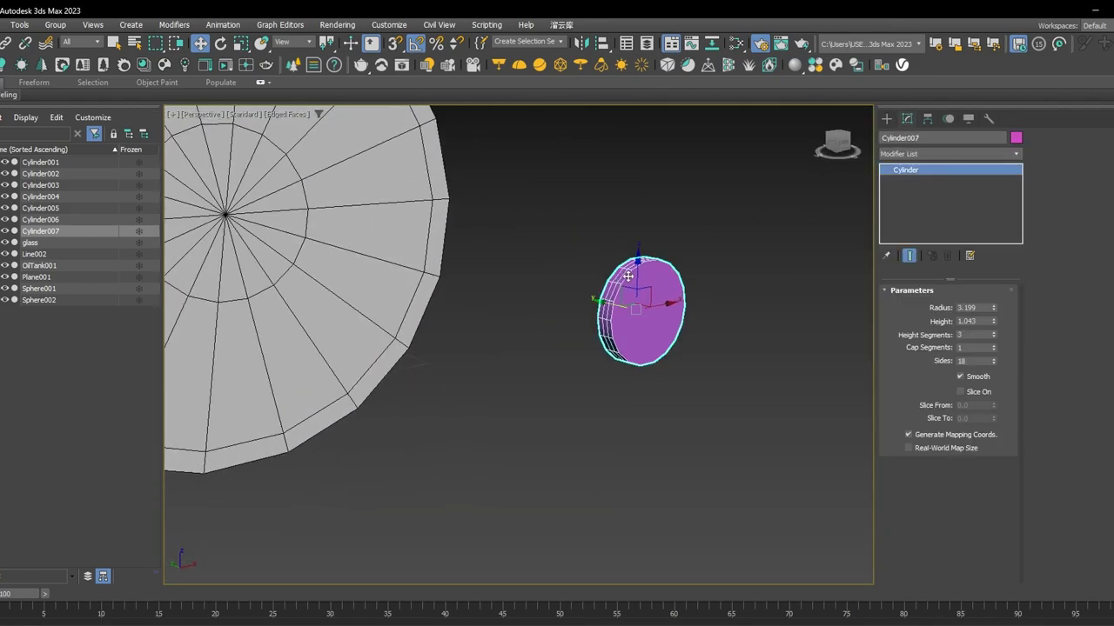
{"action": "right_click", "coordinate": [994, 335]}
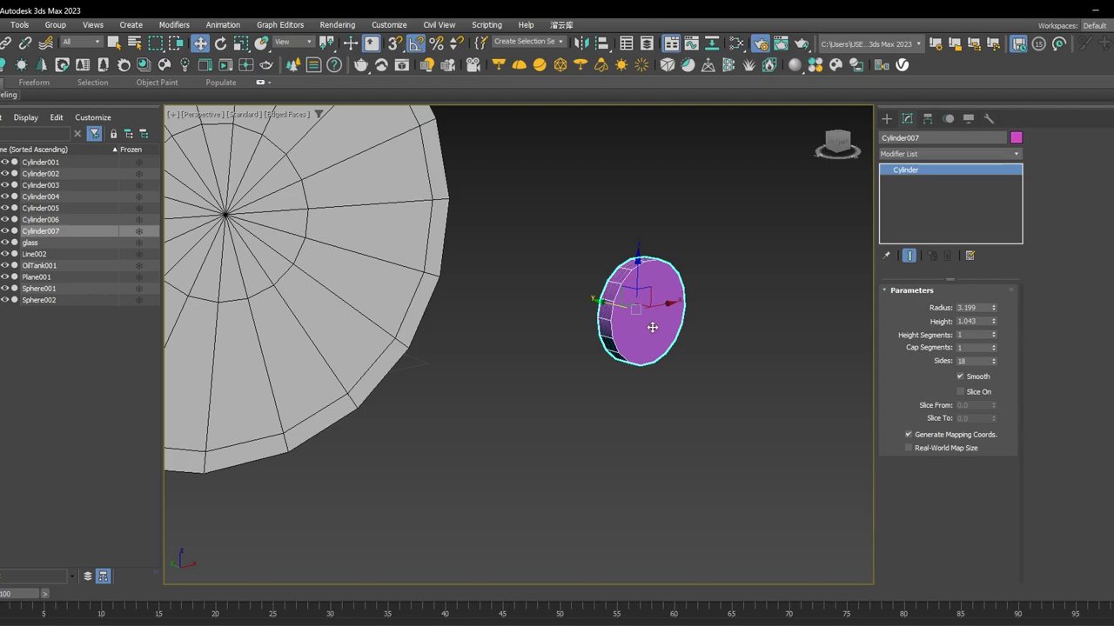
Compare the small cylinder with the center hub of the hands in the reference image.
{"action": "middle_click_drag", "start_coordinate": [676, 326], "coordinate": [845, 378], "text": "alt"}
{"action": "scroll", "coordinate": [609, 313], "scroll_direction": "down", "scroll_amount": 3}
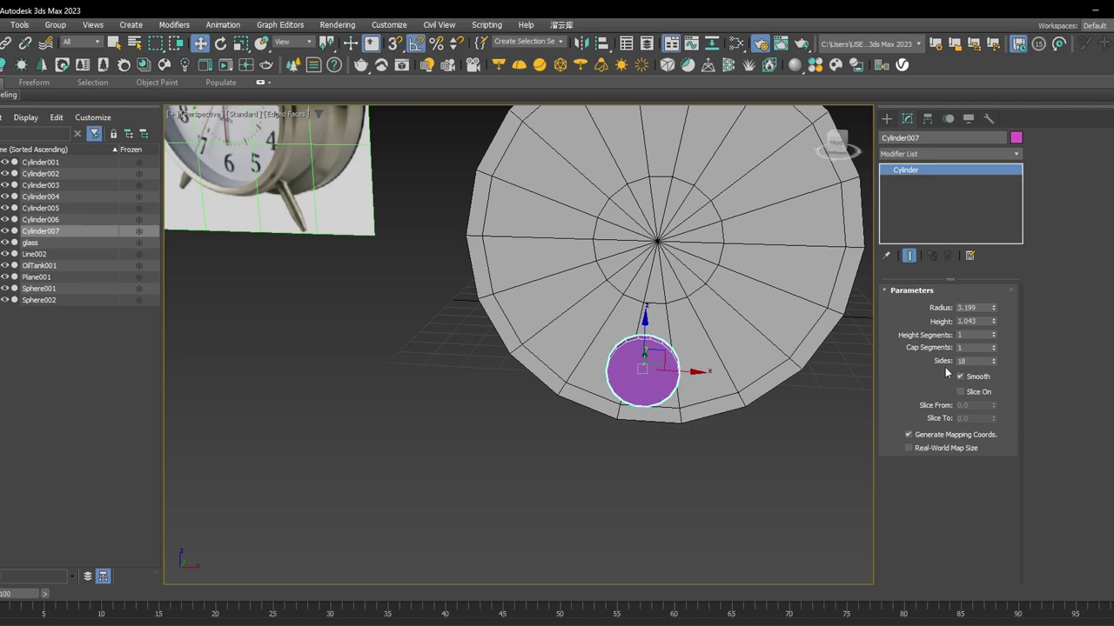
{"action": "middle_click_drag", "start_coordinate": [604, 372], "coordinate": [642, 376], "text": "alt"}
{"action": "scroll", "coordinate": [584, 350], "scroll_direction": "down", "scroll_amount": 4}
{"action": "scroll", "coordinate": [356, 202], "scroll_direction": "up", "scroll_amount": 3}
{"action": "scroll", "coordinate": [495, 211], "scroll_direction": "up", "scroll_amount": 4}
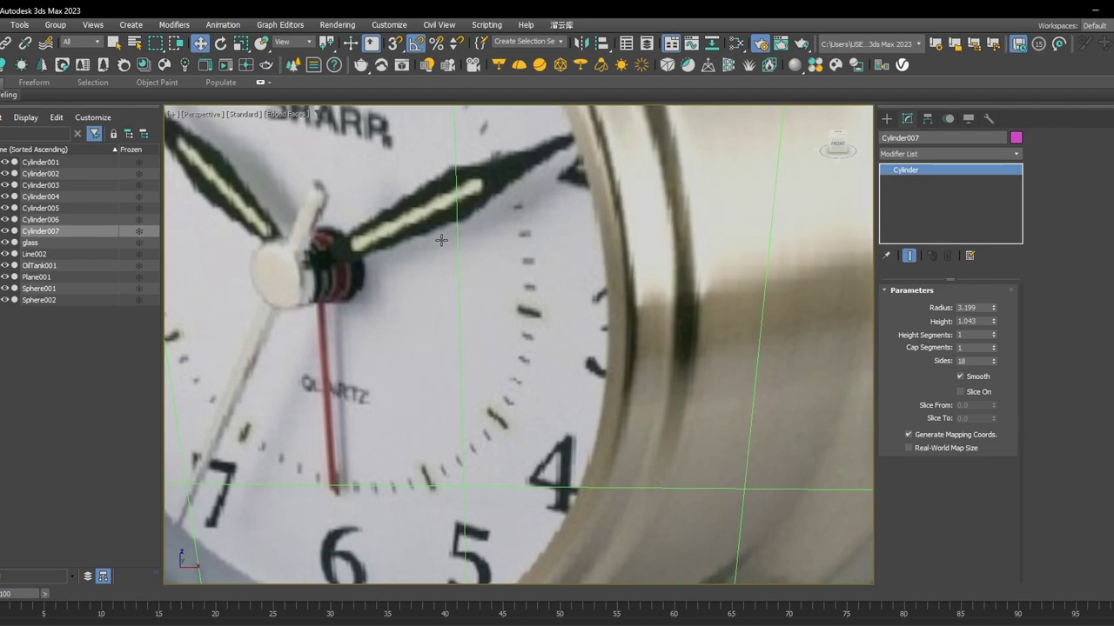
{"action": "scroll", "coordinate": [441, 240], "scroll_direction": "down", "scroll_amount": 6}
{"action": "middle_click_drag", "start_coordinate": [718, 341], "coordinate": [569, 286]}
{"action": "scroll", "coordinate": [659, 368], "scroll_direction": "up", "scroll_amount": 4}
{"action": "scroll", "coordinate": [658, 430], "scroll_direction": "up", "scroll_amount": 2}
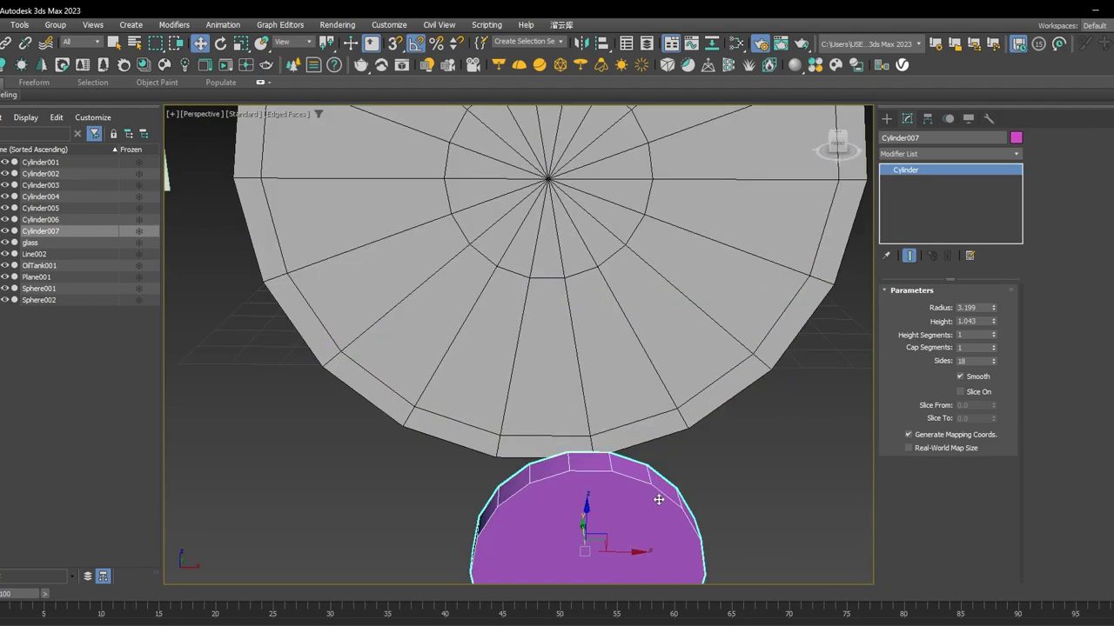
{"action": "middle_click_drag", "start_coordinate": [658, 499], "coordinate": [636, 440], "text": "alt"}
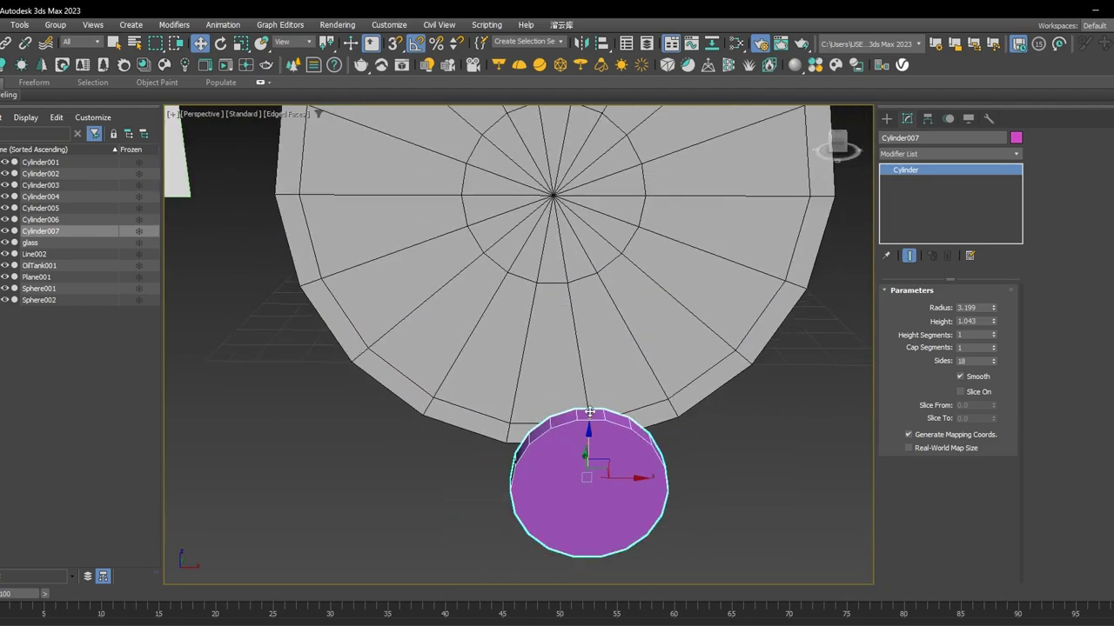
{"action": "middle_click_drag", "start_coordinate": [691, 439], "coordinate": [815, 304], "text": "alt"}
Convert the small cylinder to Editable Poly and make two independent copies stacked behind it along its axis.
{"action": "right_click", "coordinate": [906, 173]}
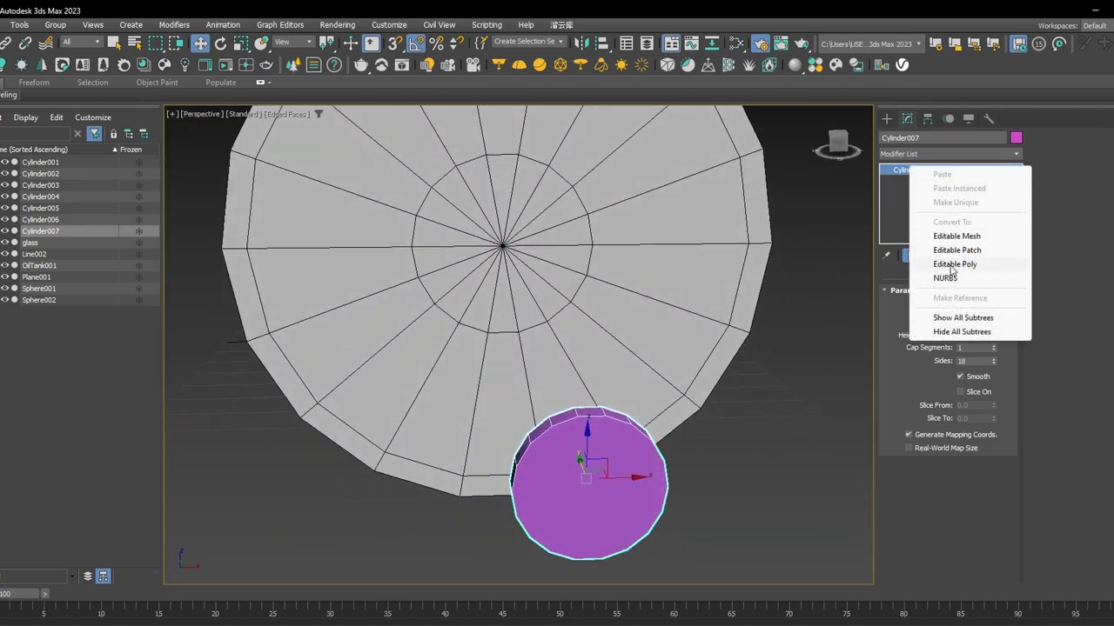
{"action": "left_click", "coordinate": [954, 269]}
{"action": "scroll", "coordinate": [601, 426], "scroll_direction": "down", "scroll_amount": 2}
{"action": "middle_click_drag", "start_coordinate": [601, 425], "coordinate": [639, 479], "text": "alt"}
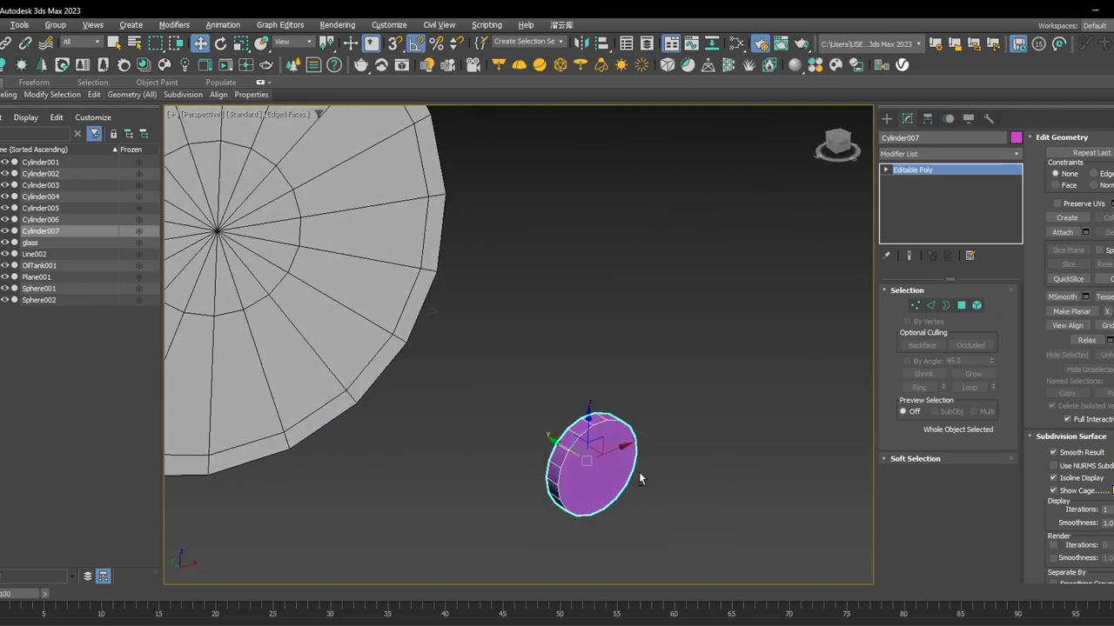
{"action": "left_click_drag", "start_coordinate": [566, 448], "coordinate": [545, 435], "text": "shift"}
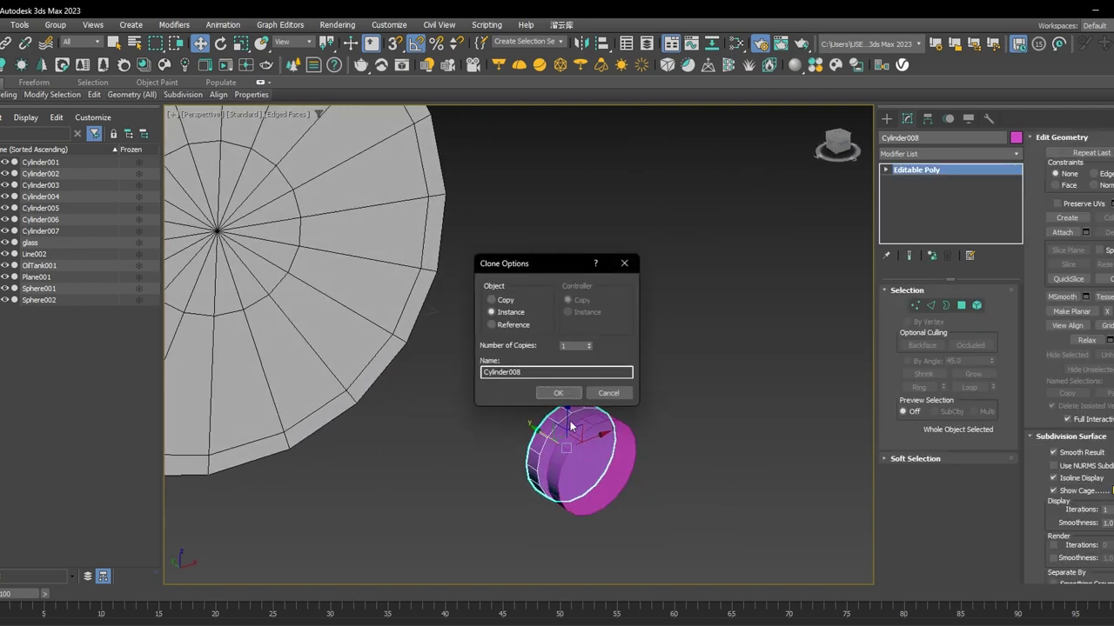
{"action": "left_click", "coordinate": [492, 299]}
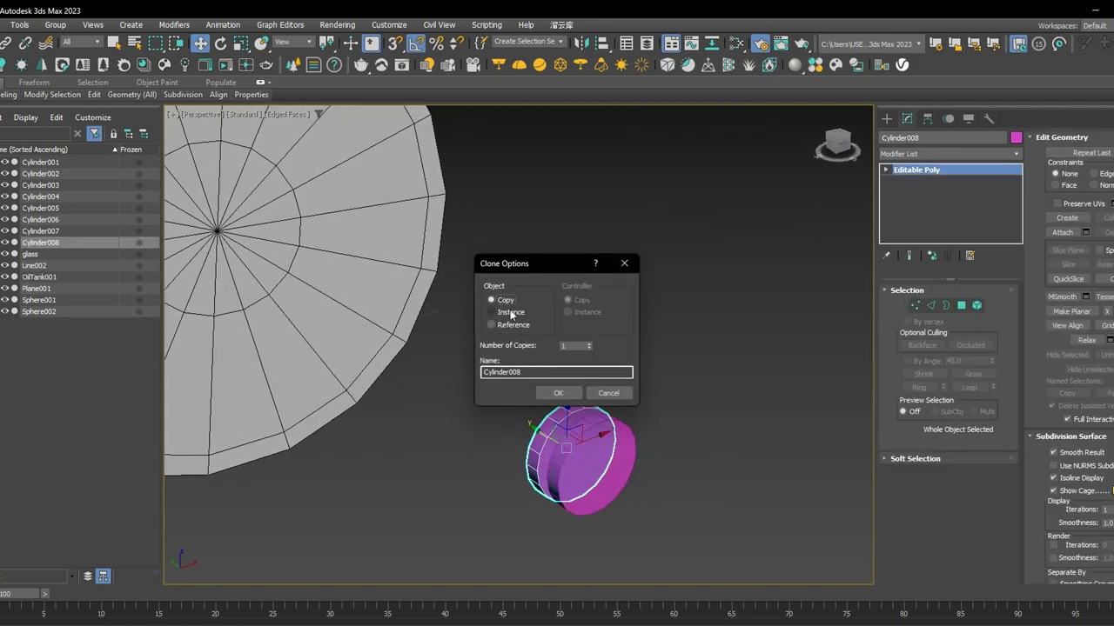
{"action": "left_click", "coordinate": [558, 392]}
Check the hand hub in the reference image and add one more copied disc behind the stack, for four in total.
{"action": "scroll", "coordinate": [483, 403], "scroll_direction": "down", "scroll_amount": 4}
{"action": "middle_click_drag", "start_coordinate": [361, 356], "coordinate": [545, 322]}
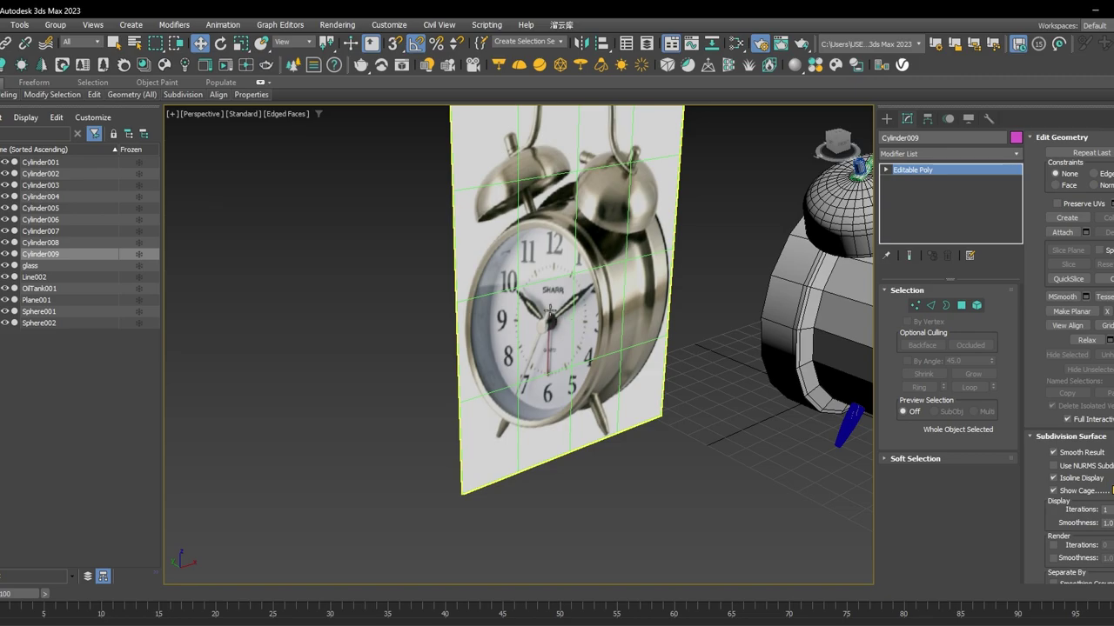
{"action": "scroll", "coordinate": [551, 311], "scroll_direction": "up", "scroll_amount": 4}
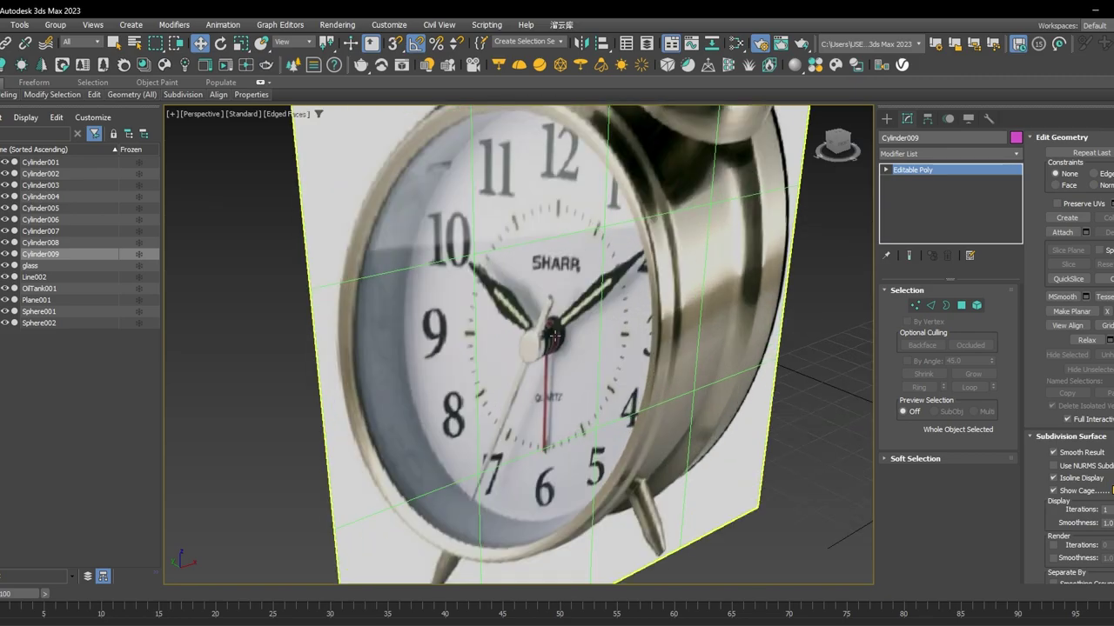
{"action": "scroll", "coordinate": [565, 410], "scroll_direction": "down", "scroll_amount": 5}
{"action": "middle_click_drag", "start_coordinate": [679, 393], "coordinate": [435, 320]}
{"action": "middle_click_drag", "start_coordinate": [777, 396], "coordinate": [565, 370]}
{"action": "scroll", "coordinate": [713, 400], "scroll_direction": "up", "scroll_amount": 2}
{"action": "middle_click_drag", "start_coordinate": [675, 460], "coordinate": [673, 411]}
{"action": "scroll", "coordinate": [673, 411], "scroll_direction": "up", "scroll_amount": 3}
{"action": "left_click_drag", "start_coordinate": [566, 432], "coordinate": [546, 421], "text": "shift"}
{"action": "left_click", "coordinate": [558, 392]}
{"action": "left_click", "coordinate": [653, 474]}
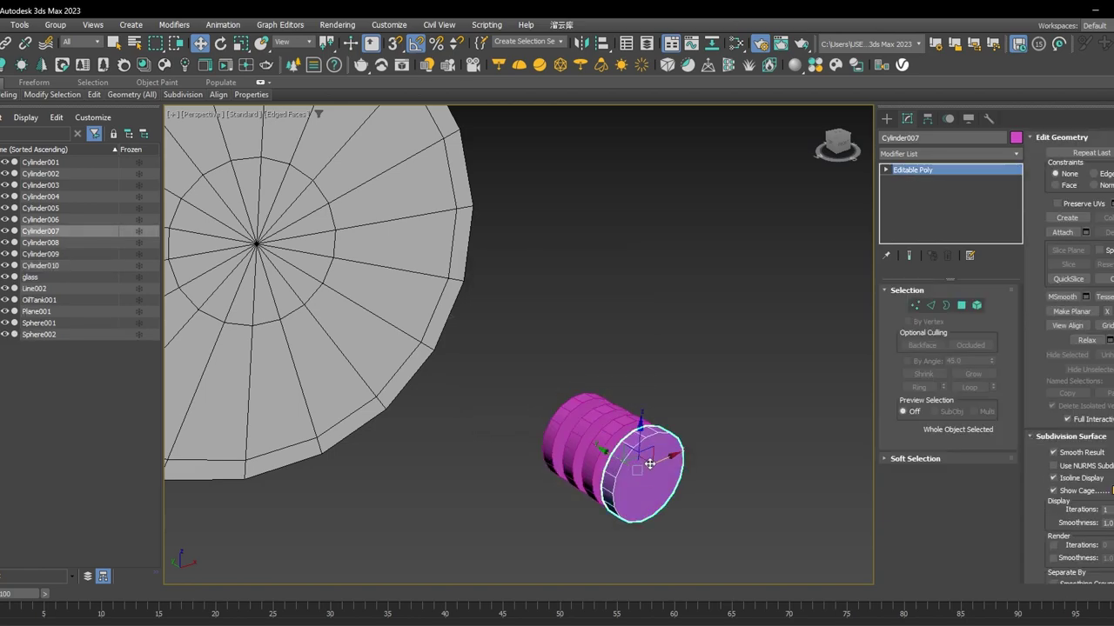
{"action": "key", "text": "4"}
{"action": "left_click", "coordinate": [648, 432]}
{"action": "middle_click_drag", "start_coordinate": [649, 462], "coordinate": [701, 482], "text": "alt"}
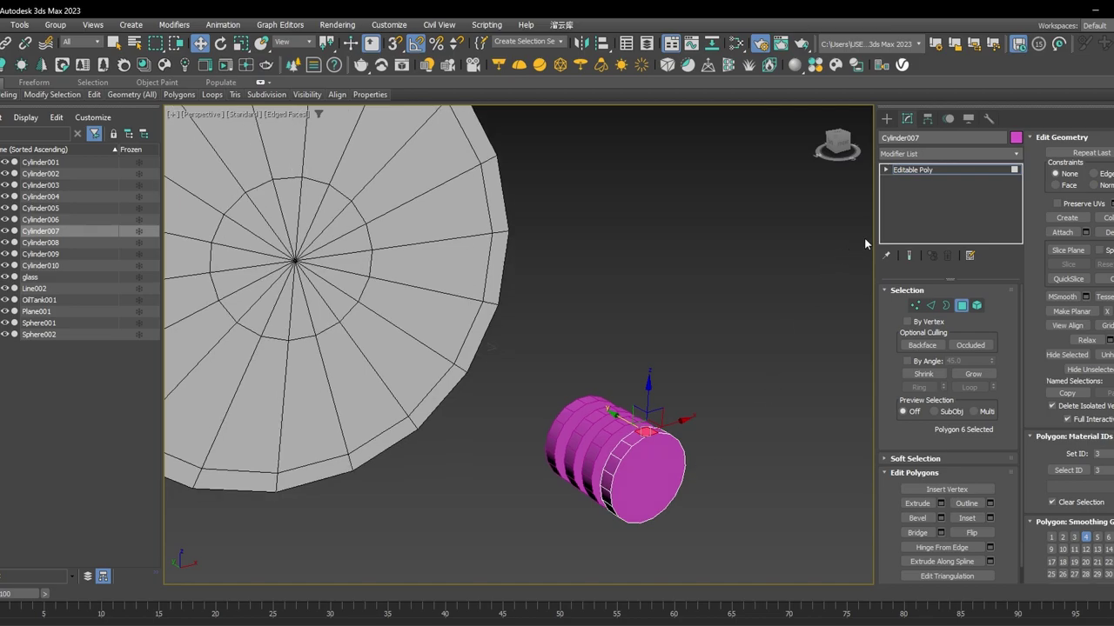
{"action": "left_click", "coordinate": [914, 170]}
Select all four hub cylinders, assign the standard gray Material #26 to them, and minimize the Slate Material Editor.
{"action": "left_click_drag", "start_coordinate": [702, 333], "coordinate": [541, 549]}
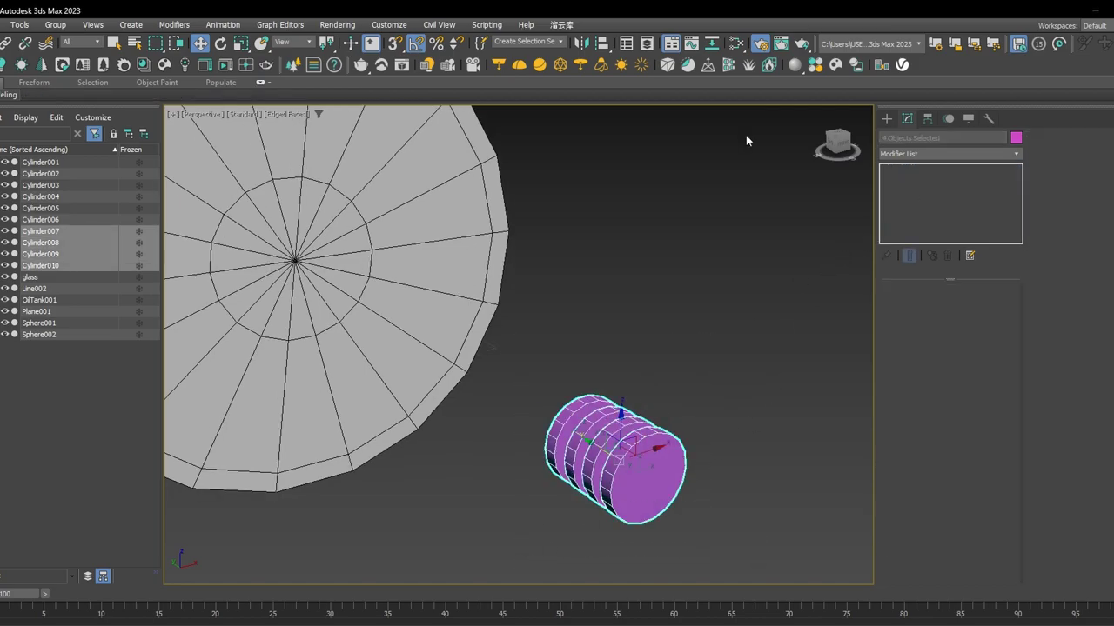
{"action": "key", "text": "m"}
{"action": "right_click", "coordinate": [451, 385]}
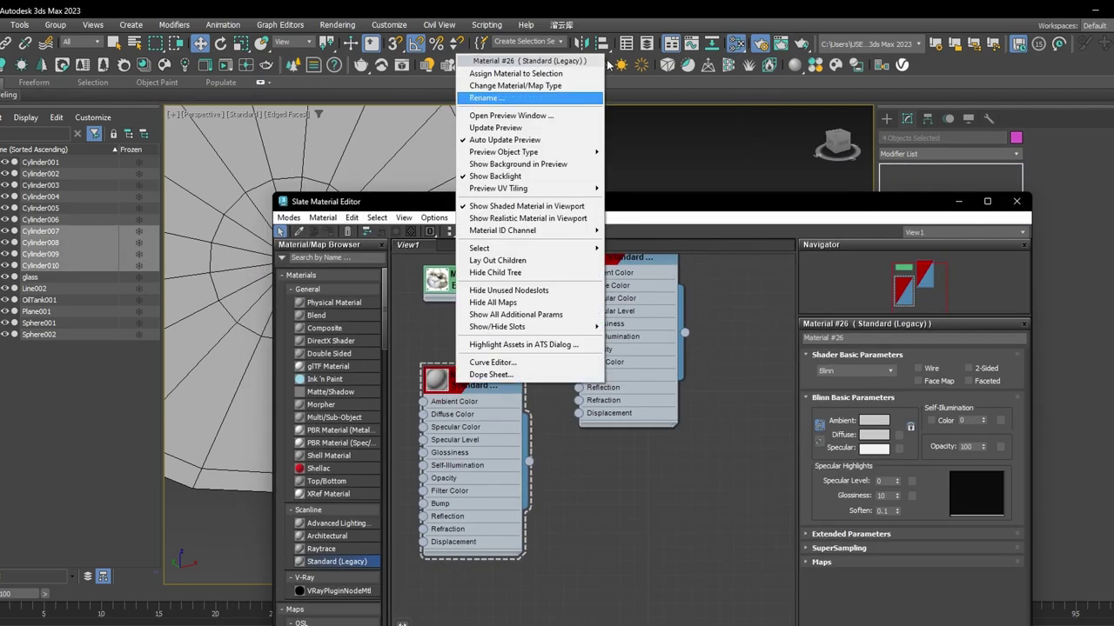
{"action": "left_click", "coordinate": [561, 74]}
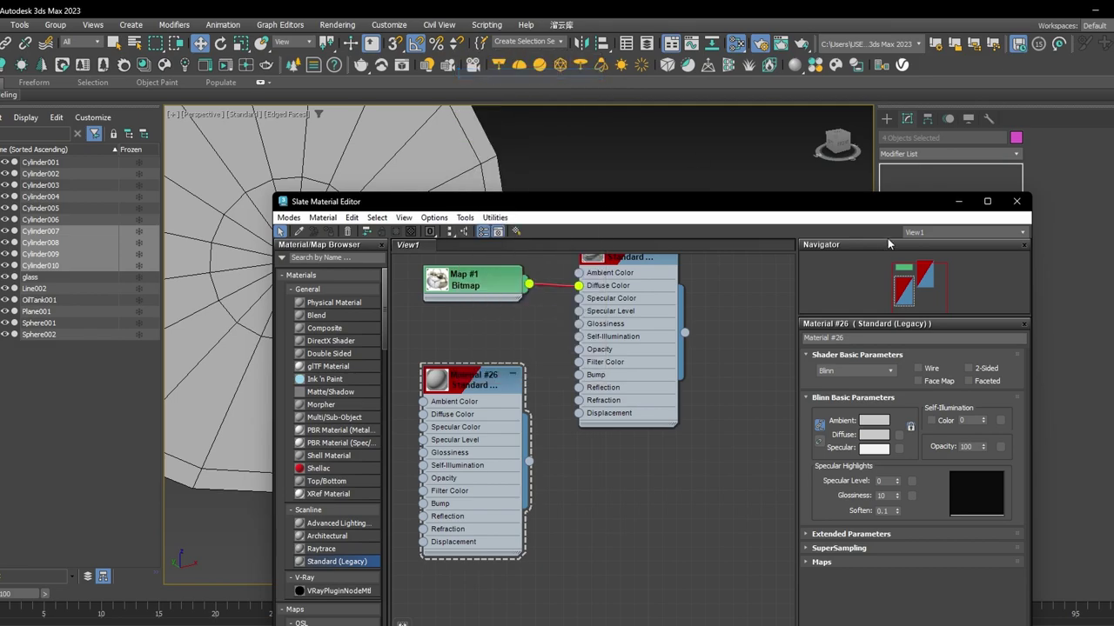
{"action": "left_click", "coordinate": [959, 202]}
Set the object color of the four hub cylinders to black.
{"action": "left_click", "coordinate": [1016, 139]}
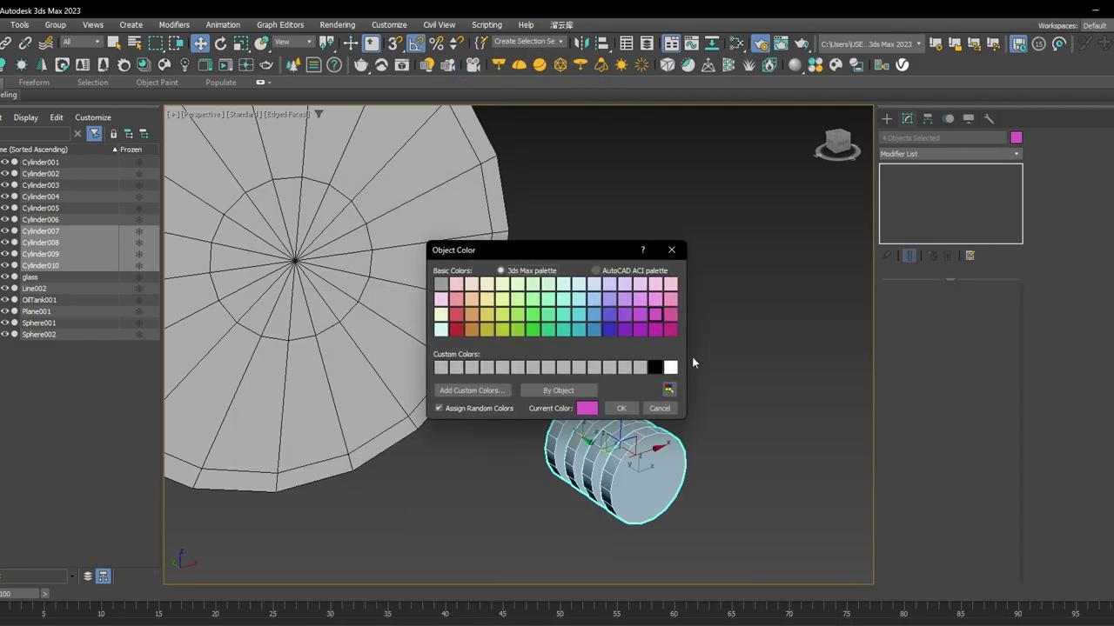
{"action": "left_click", "coordinate": [658, 370]}
{"action": "left_click", "coordinate": [632, 408]}
{"action": "left_click", "coordinate": [680, 410]}
Extrude the opposite top and bottom side polygons of the front hub cylinder by about 22.5 to form a clock hand.
{"action": "left_click", "coordinate": [652, 455]}
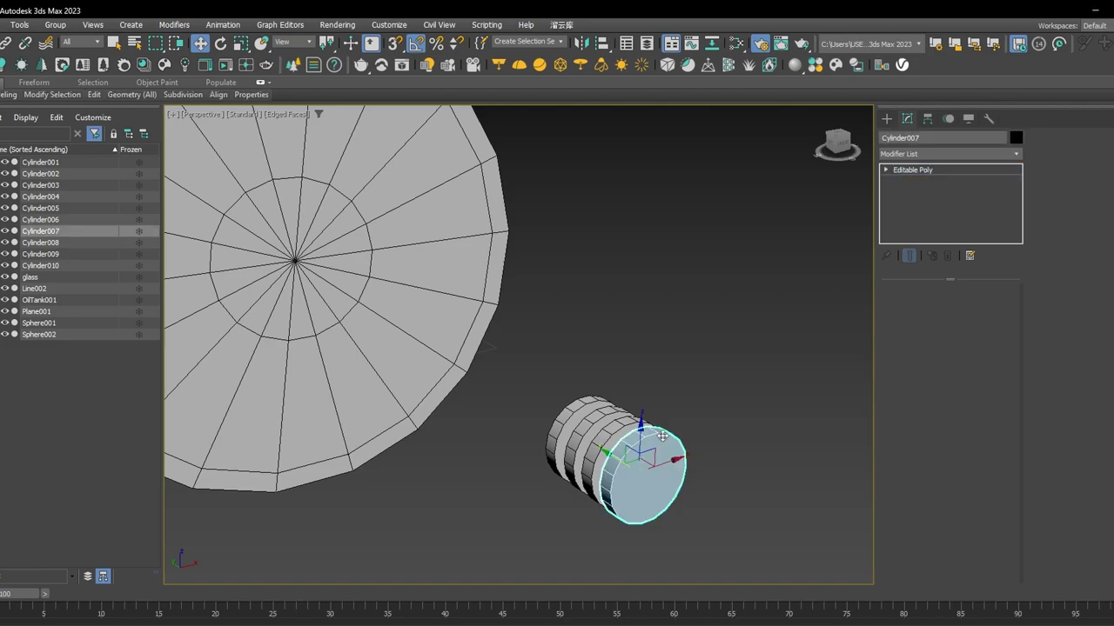
{"action": "key", "text": "4"}
{"action": "left_click", "coordinate": [654, 434]}
{"action": "middle_click_drag", "start_coordinate": [655, 433], "coordinate": [970, 255], "text": "alt"}
{"action": "left_click", "coordinate": [654, 517], "text": "ctrl"}
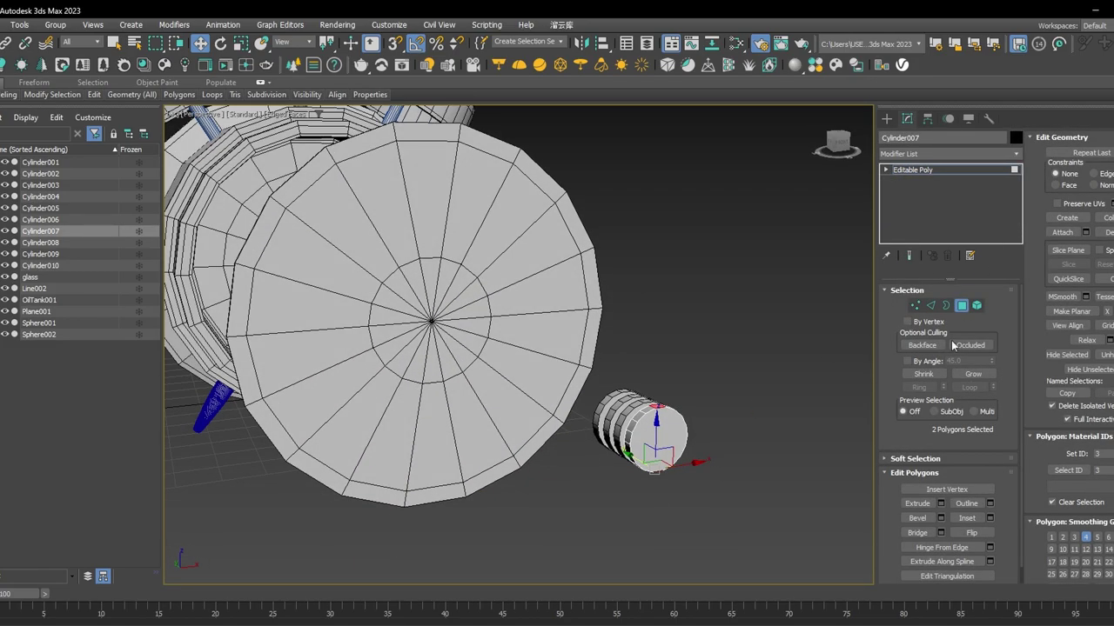
{"action": "left_click", "coordinate": [941, 504]}
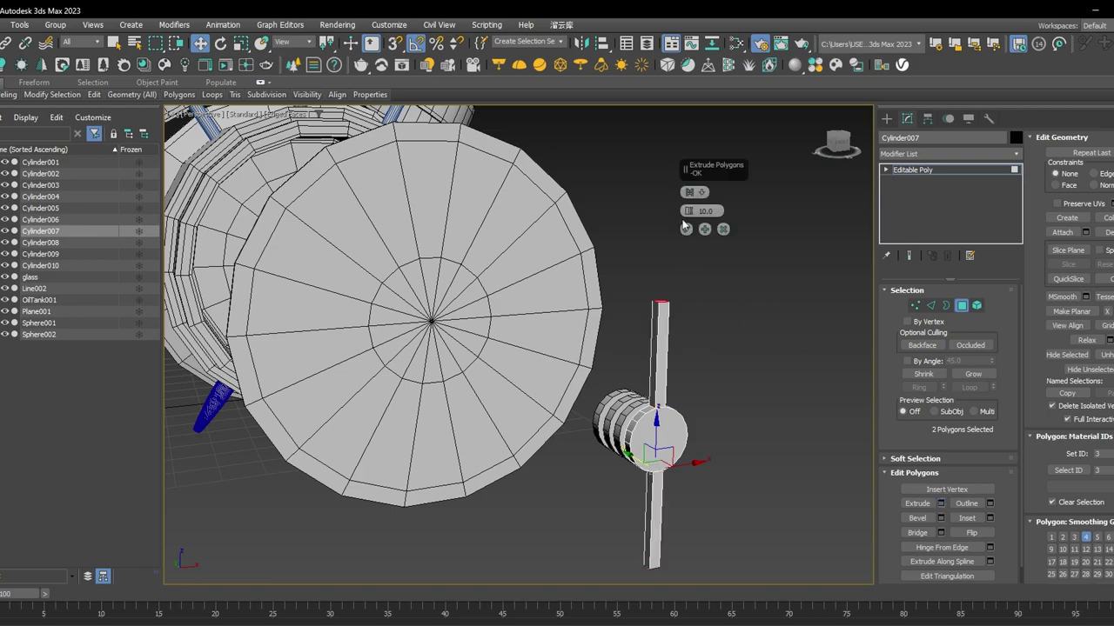
{"action": "scroll", "coordinate": [535, 325], "scroll_direction": "down", "scroll_amount": 3}
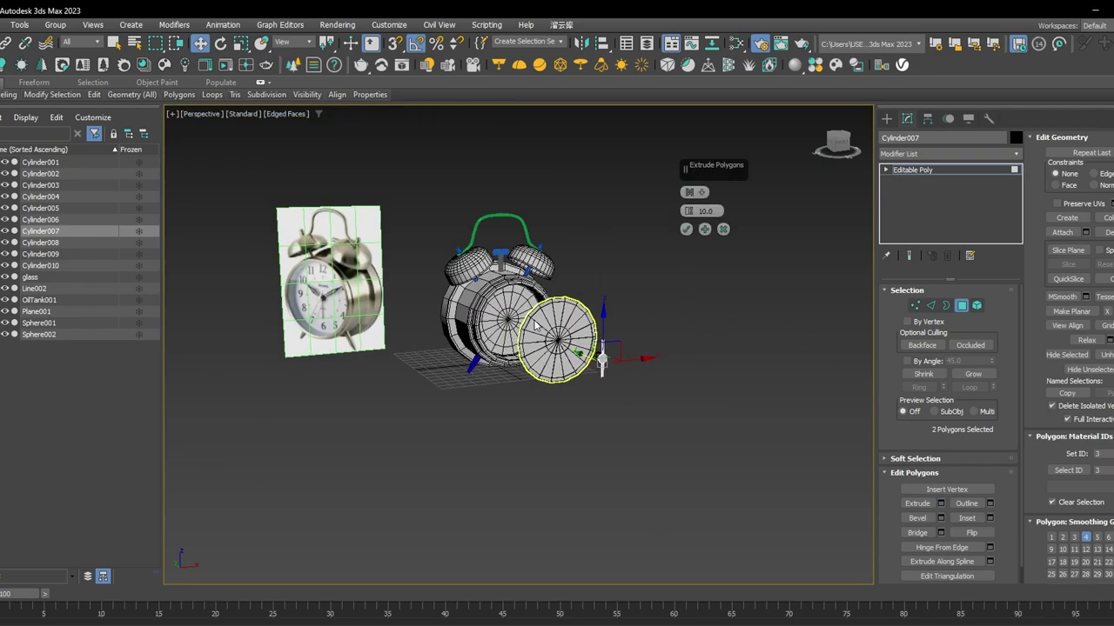
{"action": "scroll", "coordinate": [535, 325], "scroll_direction": "up", "scroll_amount": 2}
{"action": "left_click_drag", "start_coordinate": [688, 212], "coordinate": [688, 177]}
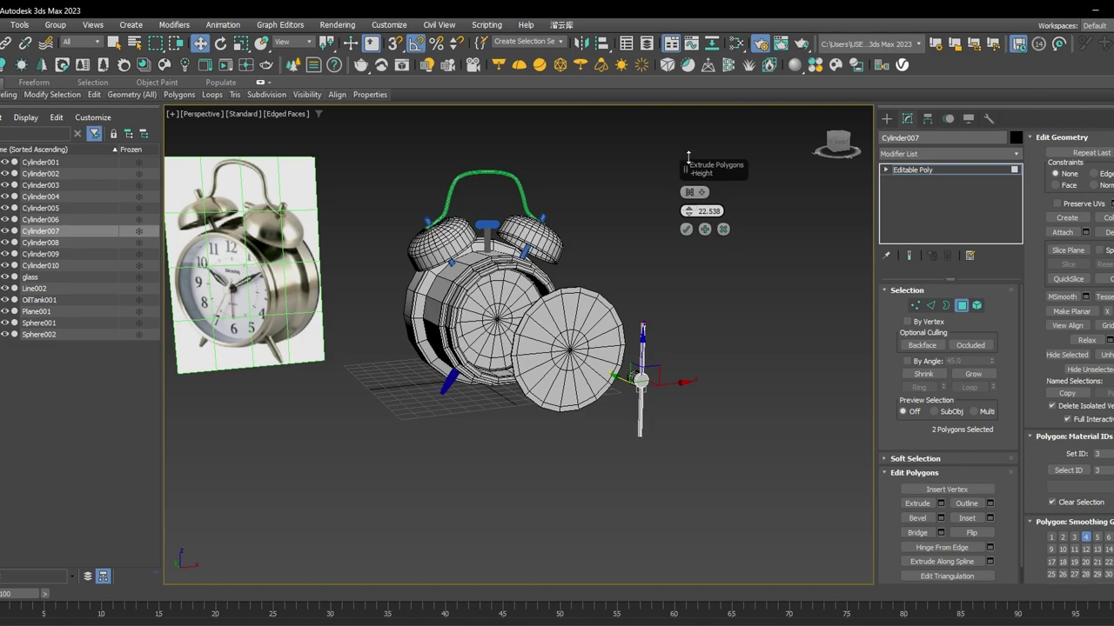
{"action": "left_click", "coordinate": [685, 229]}
{"action": "key", "text": "f"}
{"action": "key", "text": "z"}
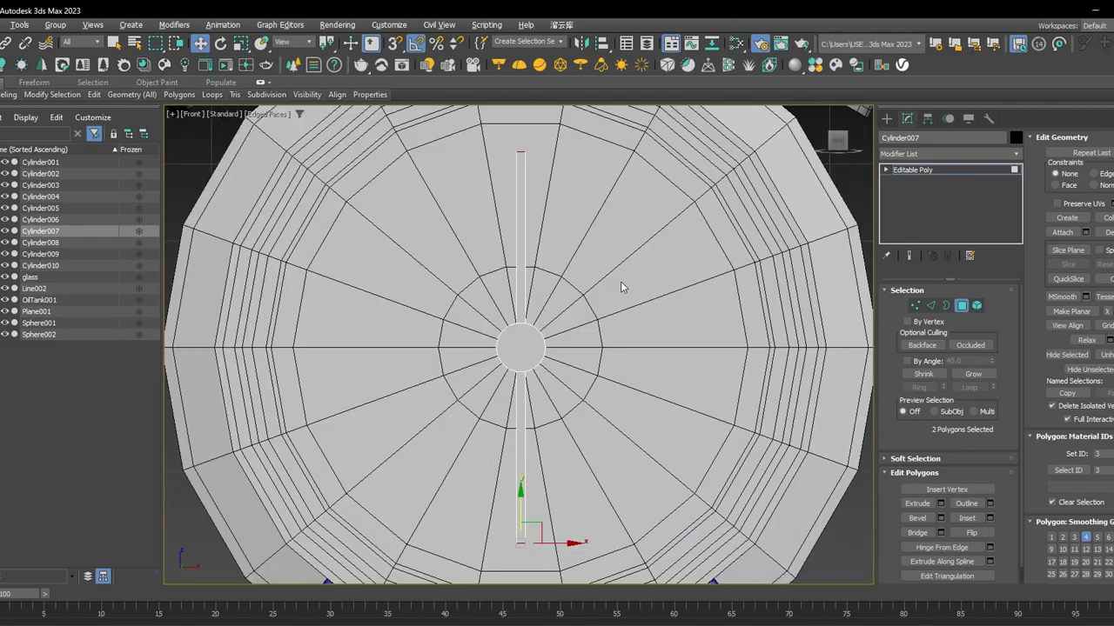
Deselect the upper end polygon of the front clock hand and scale its lower end polygon down to a narrow tip.
{"action": "scroll", "coordinate": [621, 287], "scroll_direction": "down", "scroll_amount": 5}
{"action": "scroll", "coordinate": [598, 366], "scroll_direction": "up", "scroll_amount": 3}
{"action": "scroll", "coordinate": [650, 252], "scroll_direction": "down", "scroll_amount": 2}
{"action": "middle_click_drag", "start_coordinate": [650, 252], "coordinate": [644, 334]}
{"action": "left_click_drag", "start_coordinate": [555, 231], "coordinate": [641, 280], "text": "alt"}
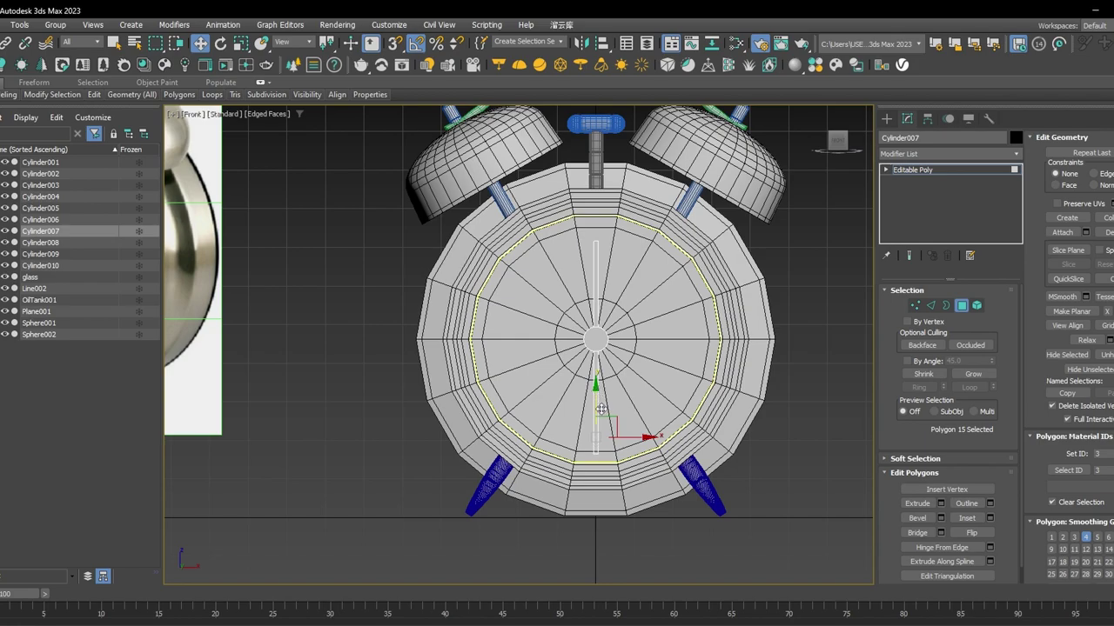
{"action": "scroll", "coordinate": [496, 331], "scroll_direction": "down", "scroll_amount": 2}
{"action": "middle_click_drag", "start_coordinate": [481, 324], "coordinate": [631, 327]}
{"action": "middle_click_drag", "start_coordinate": [559, 331], "coordinate": [461, 320]}
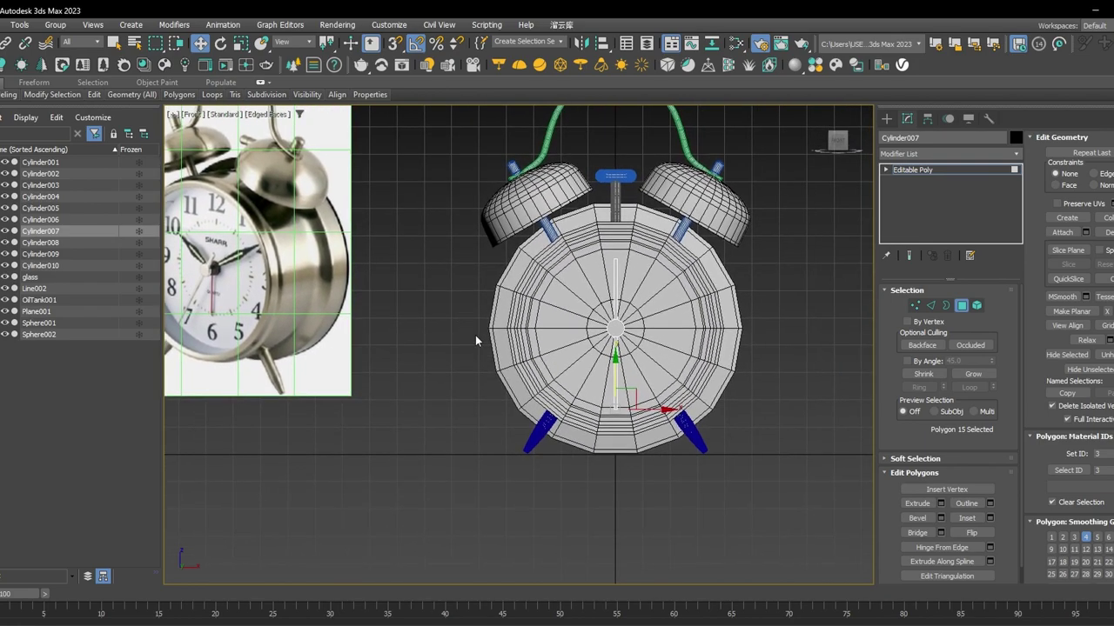
{"action": "scroll", "coordinate": [620, 422], "scroll_direction": "up", "scroll_amount": 5}
{"action": "key", "text": "r"}
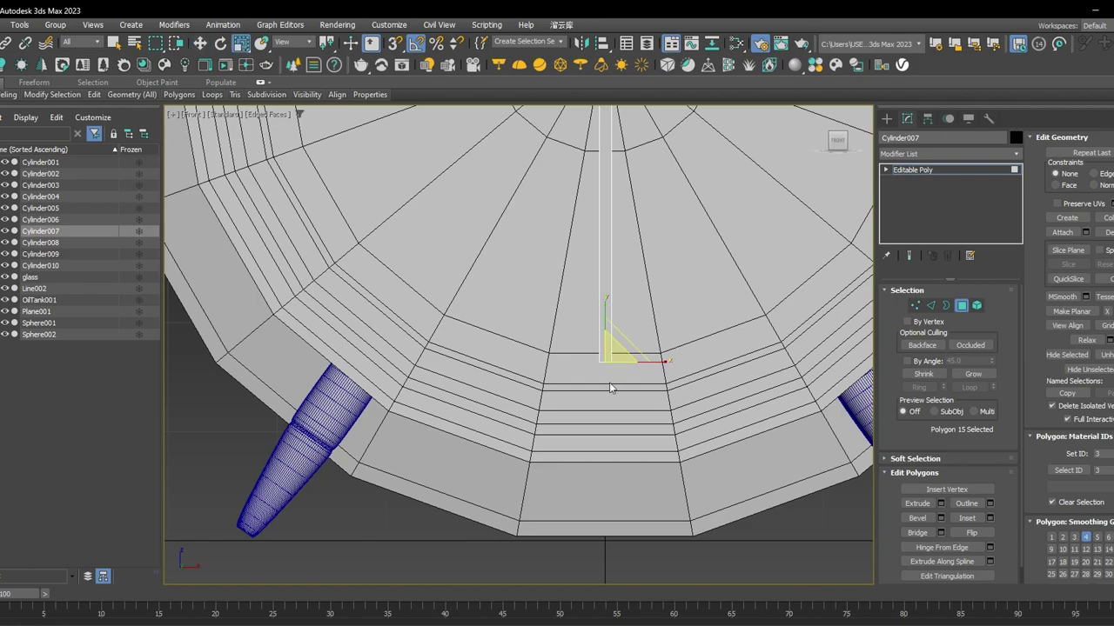
{"action": "left_click_drag", "start_coordinate": [606, 356], "coordinate": [610, 512]}
{"action": "scroll", "coordinate": [620, 376], "scroll_direction": "down", "scroll_amount": 5}
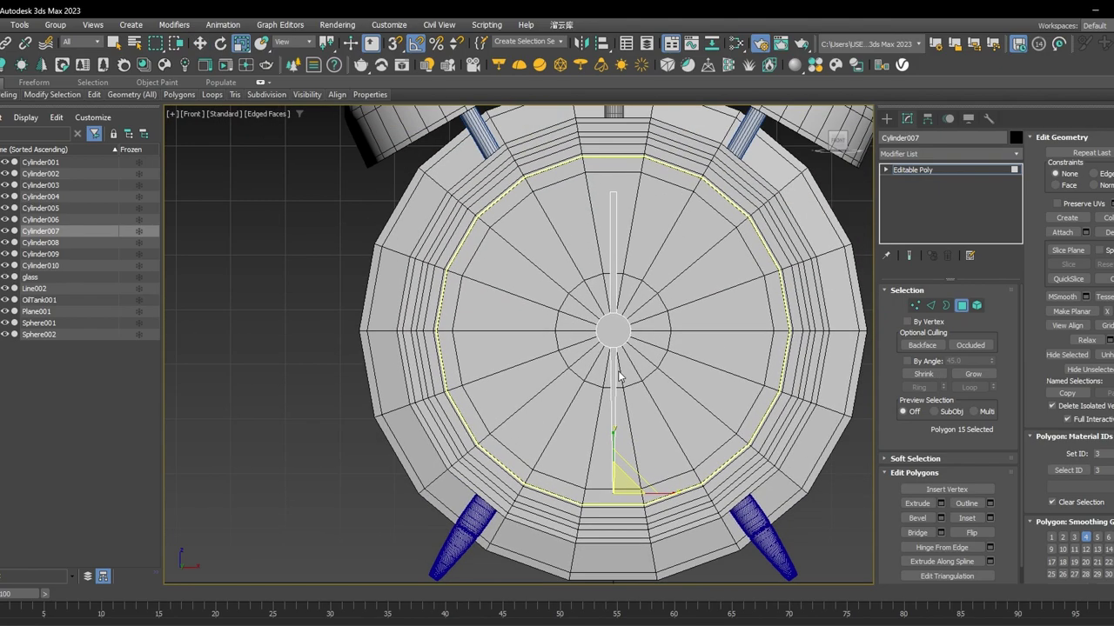
Move the front hand's four upper end vertices down to shorten its tail and scale them slightly wider along X.
{"action": "left_click", "coordinate": [915, 305]}
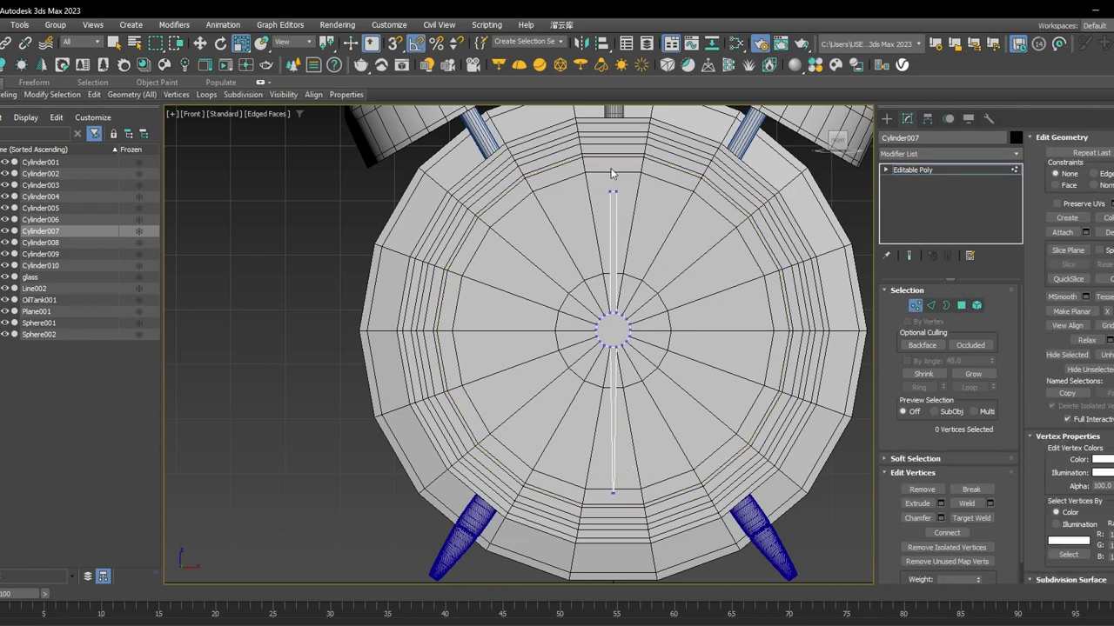
{"action": "left_click_drag", "start_coordinate": [606, 177], "coordinate": [623, 202]}
{"action": "scroll", "coordinate": [620, 191], "scroll_direction": "up", "scroll_amount": 3}
{"action": "key", "text": "w"}
{"action": "left_click_drag", "start_coordinate": [602, 146], "coordinate": [616, 351]}
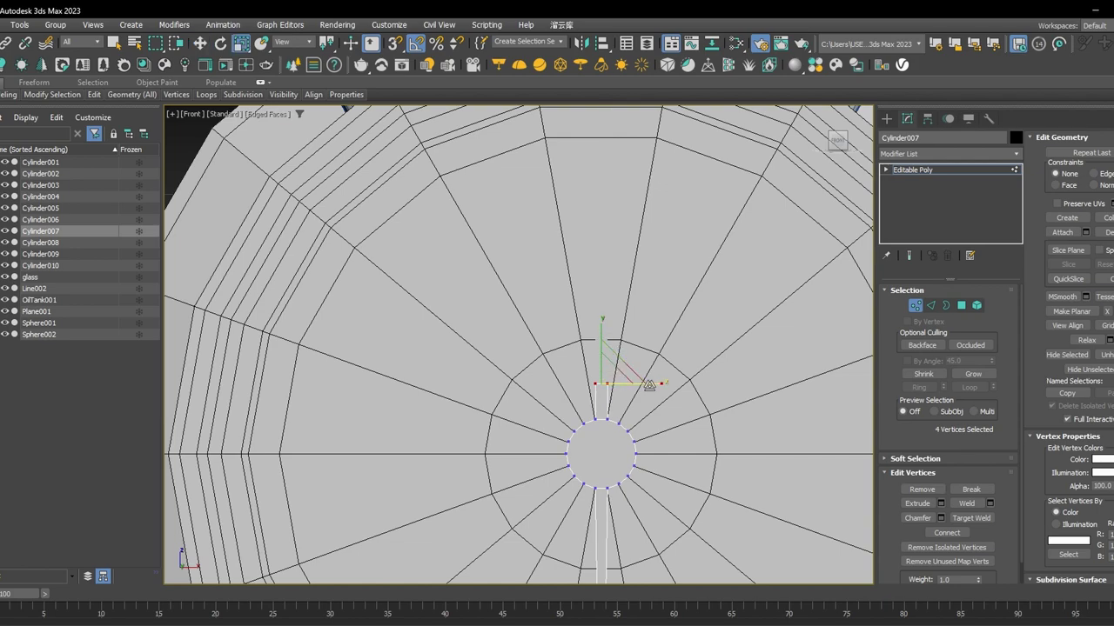
{"action": "scroll", "coordinate": [639, 418], "scroll_direction": "up", "scroll_amount": 2}
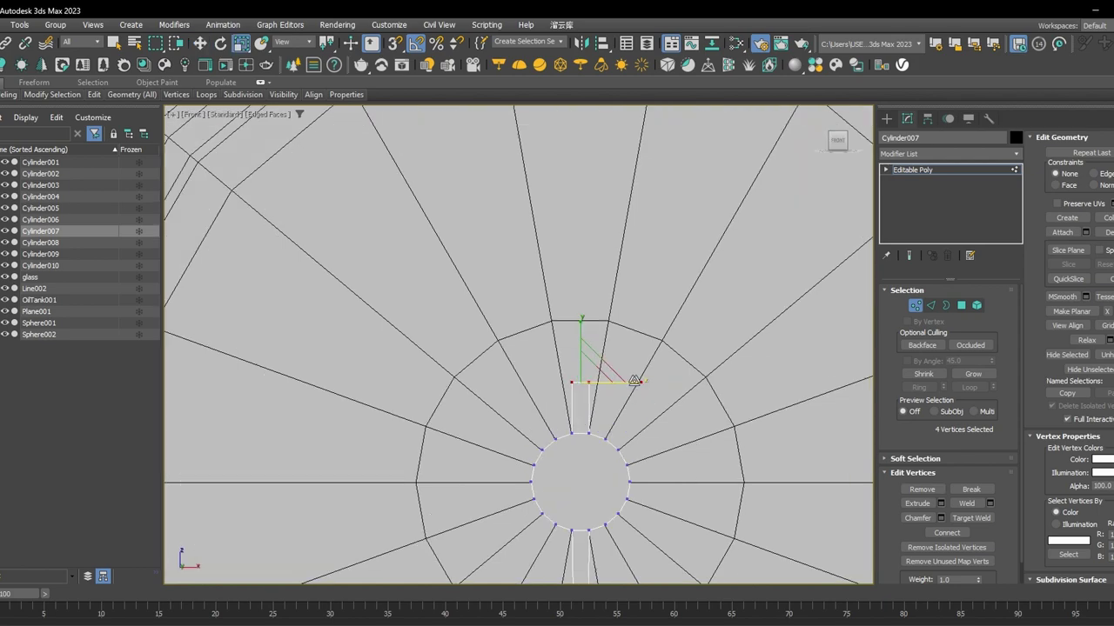
{"action": "left_click_drag", "start_coordinate": [638, 380], "coordinate": [653, 380]}
{"action": "scroll", "coordinate": [644, 383], "scroll_direction": "down", "scroll_amount": 3}
{"action": "key", "text": "w"}
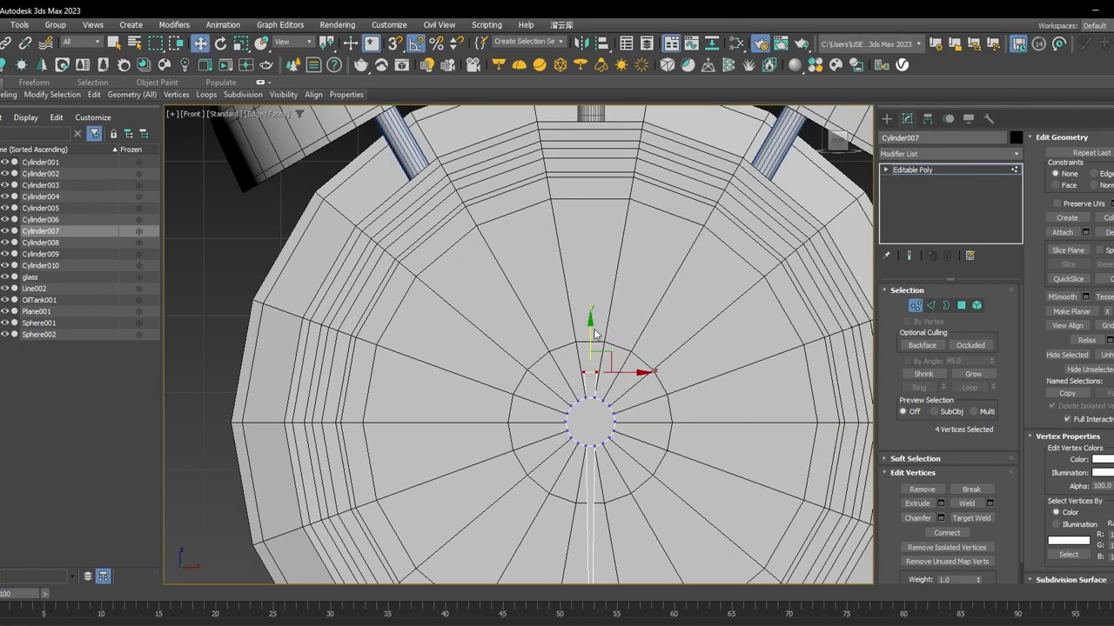
{"action": "middle_click_drag", "start_coordinate": [594, 333], "coordinate": [766, 326], "text": "alt"}
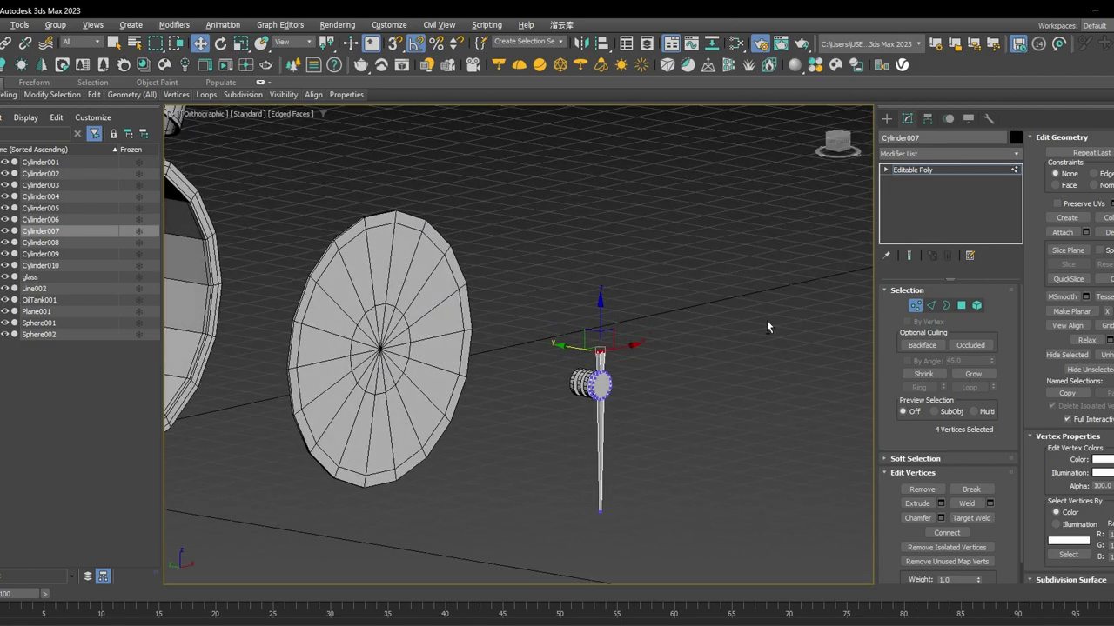
{"action": "left_click", "coordinate": [912, 172]}
Examine the shape of the hands and their hub in the reference image and compare them with the modelled hand.
{"action": "key", "text": "alt+q"}
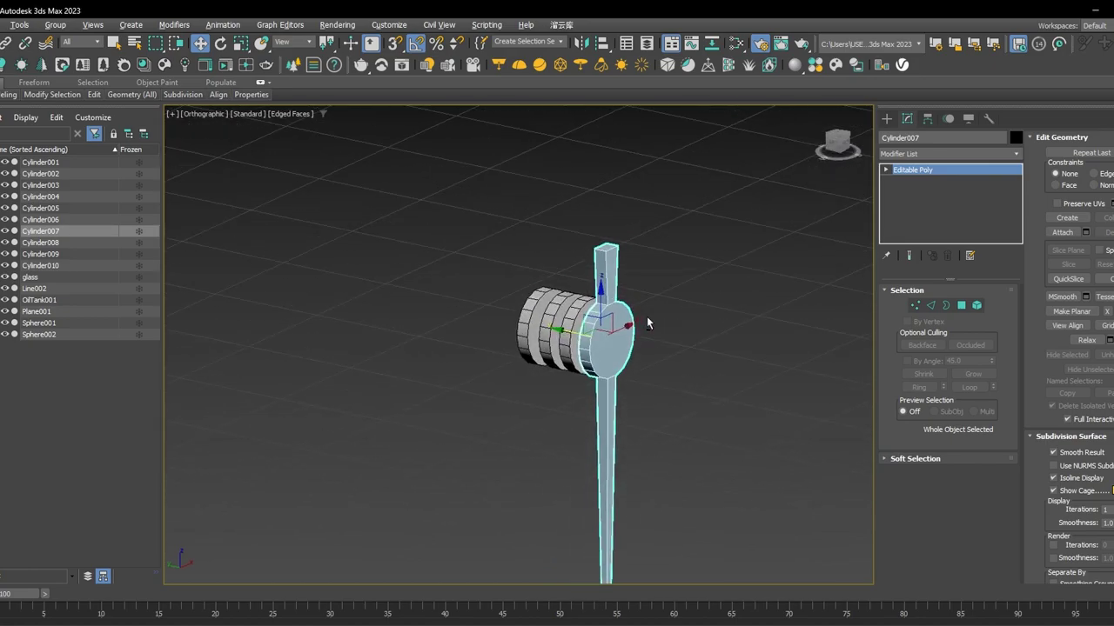
{"action": "key", "text": "alt+q"}
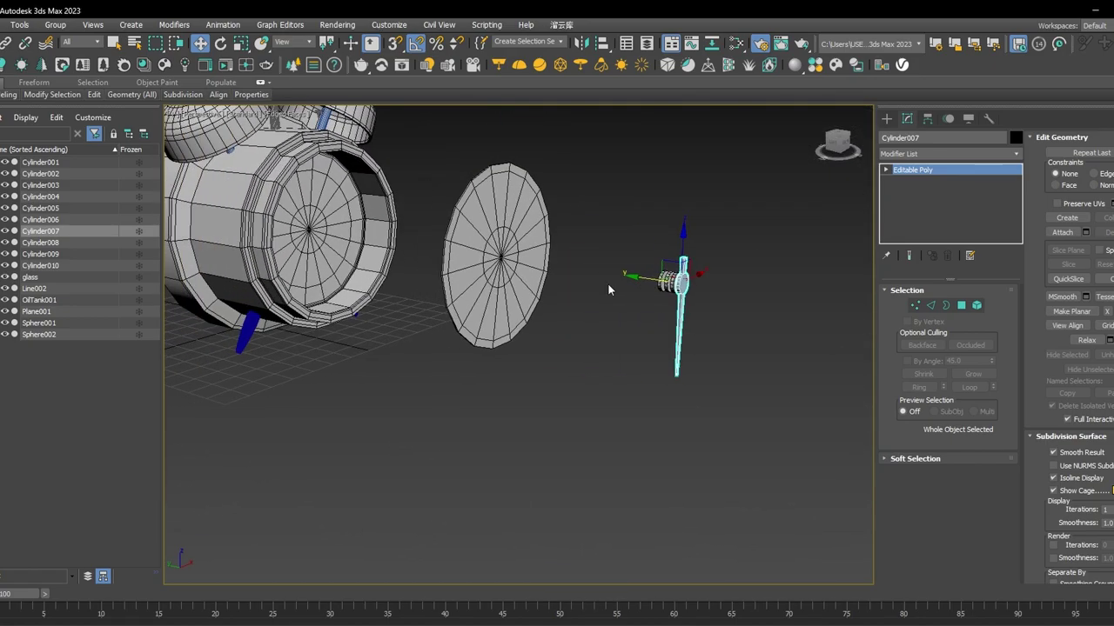
{"action": "scroll", "coordinate": [394, 304], "scroll_direction": "up", "scroll_amount": 10}
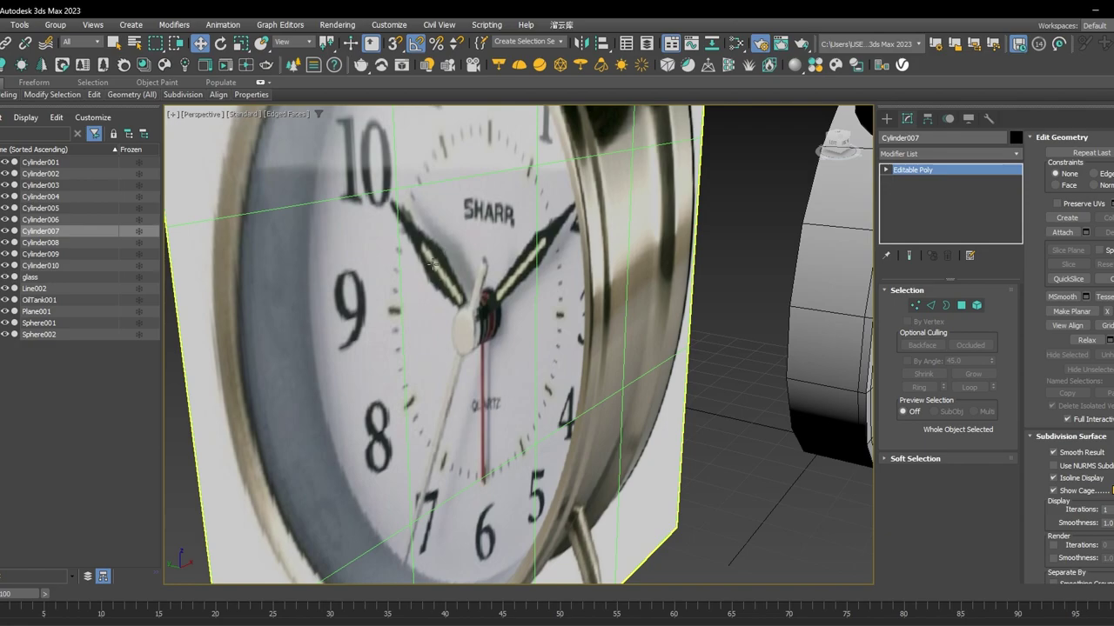
{"action": "scroll", "coordinate": [510, 255], "scroll_direction": "down", "scroll_amount": 10}
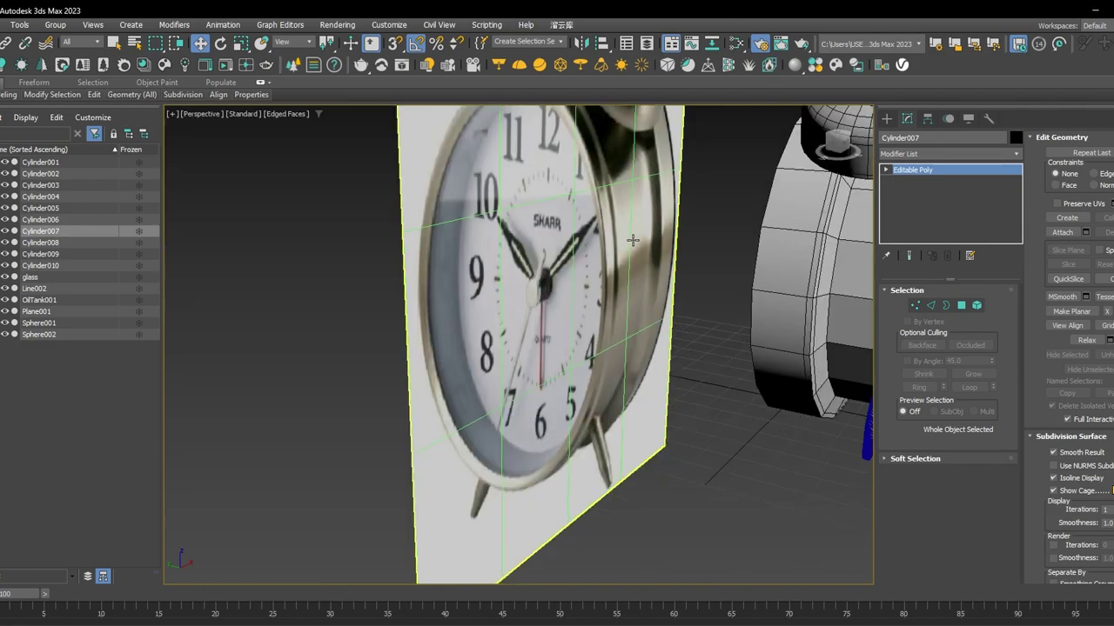
{"action": "scroll", "coordinate": [312, 300], "scroll_direction": "up", "scroll_amount": 10}
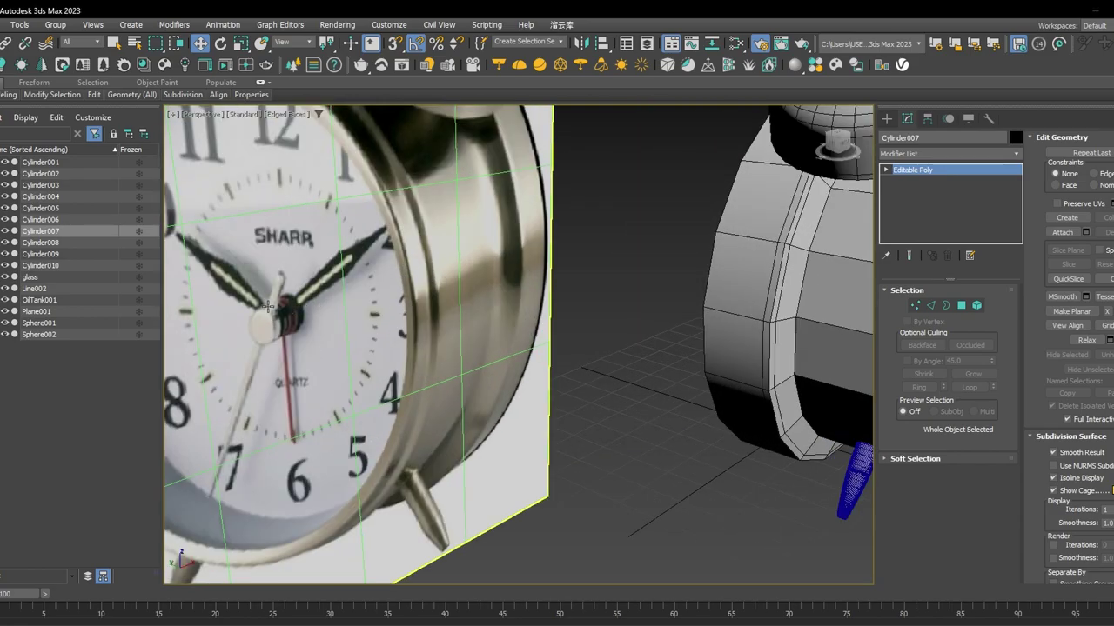
{"action": "scroll", "coordinate": [477, 326], "scroll_direction": "down", "scroll_amount": 8}
{"action": "scroll", "coordinate": [609, 339], "scroll_direction": "up", "scroll_amount": 8}
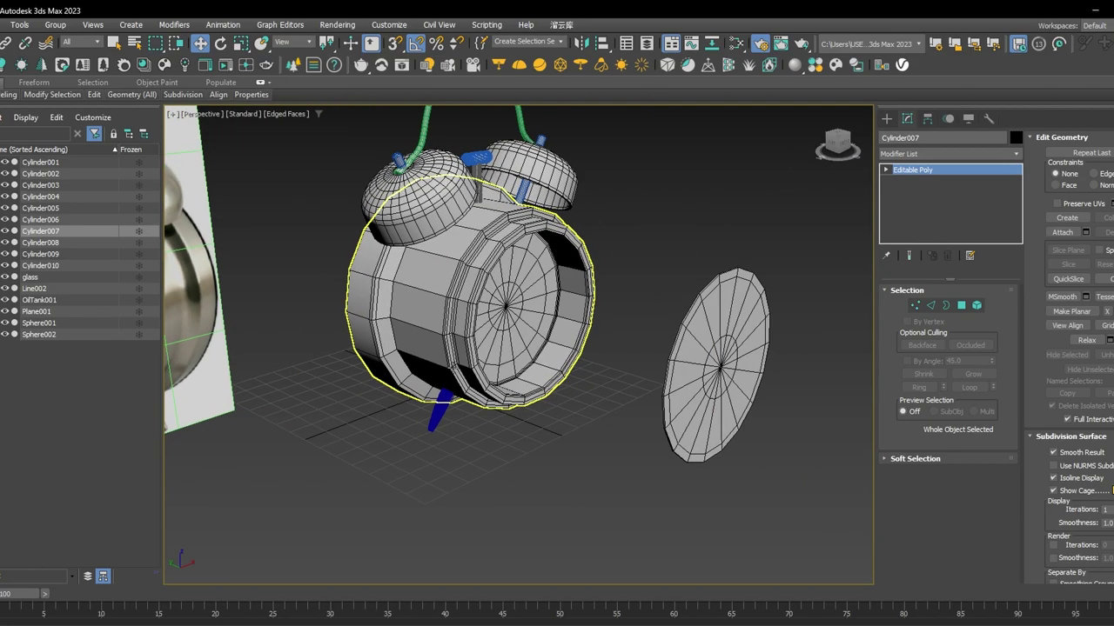
{"action": "scroll", "coordinate": [707, 341], "scroll_direction": "down", "scroll_amount": 8}
{"action": "middle_click_drag", "start_coordinate": [765, 347], "coordinate": [565, 356]}
{"action": "scroll", "coordinate": [574, 360], "scroll_direction": "up", "scroll_amount": 5}
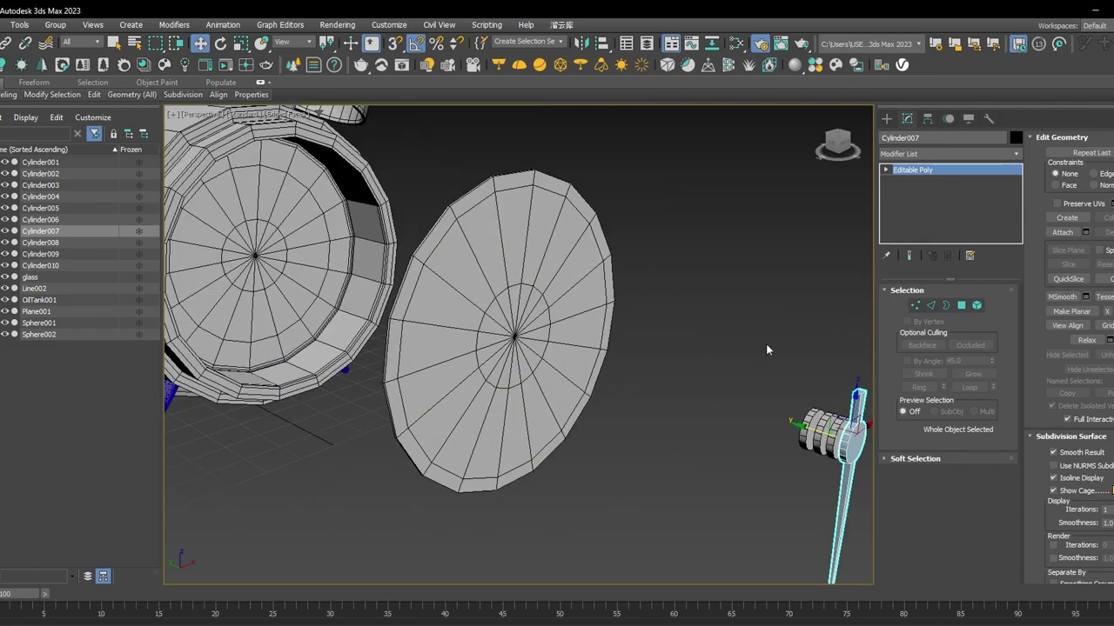
Select the bottom side polygon of the second hub cylinder, directly behind the front hand, and show it in the front view.
{"action": "middle_click_drag", "start_coordinate": [766, 350], "coordinate": [656, 316]}
{"action": "scroll", "coordinate": [656, 312], "scroll_direction": "up", "scroll_amount": 3}
{"action": "left_click", "coordinate": [699, 288]}
{"action": "left_click", "coordinate": [721, 456]}
{"action": "middle_click_drag", "start_coordinate": [722, 459], "coordinate": [701, 411]}
{"action": "left_click", "coordinate": [961, 306]}
{"action": "left_click", "coordinate": [676, 343]}
{"action": "key", "text": "f"}
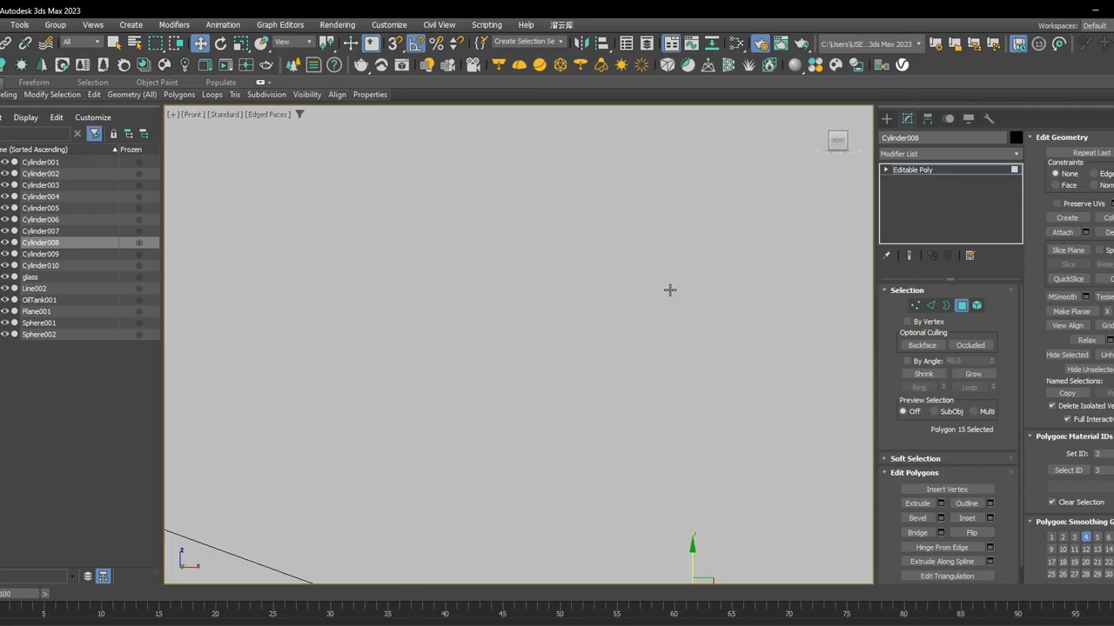
{"action": "scroll", "coordinate": [669, 290], "scroll_direction": "down", "scroll_amount": 5}
{"action": "scroll", "coordinate": [670, 318], "scroll_direction": "down", "scroll_amount": 4}
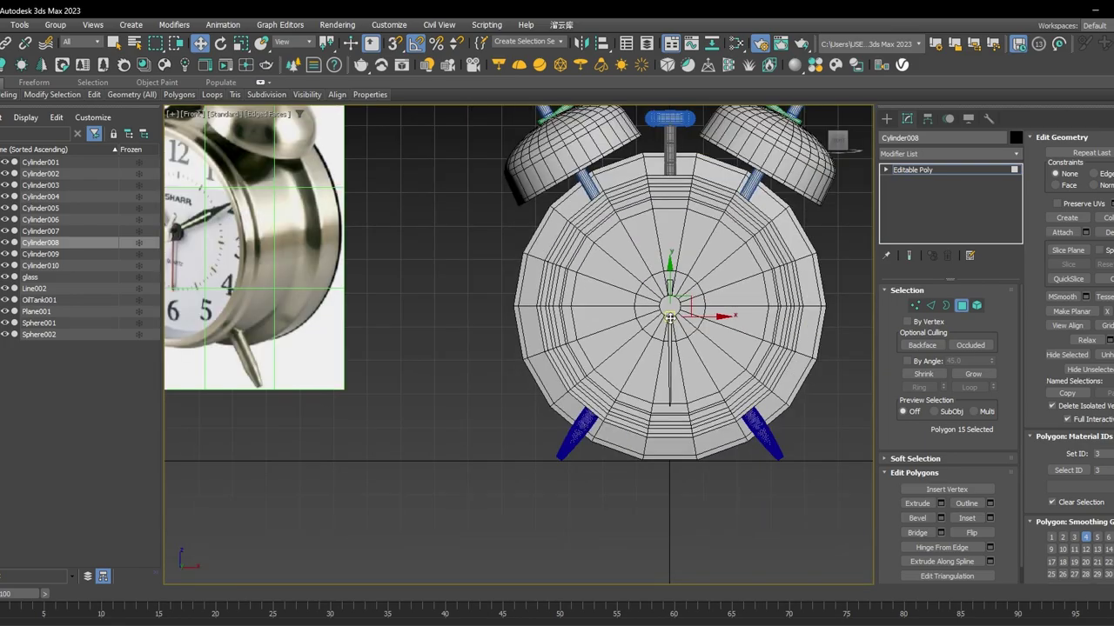
Isolate the four hub cylinders and move the front hand along Y clear of the stack to expose the second cylinder.
{"action": "middle_click_drag", "start_coordinate": [670, 317], "coordinate": [758, 302], "text": "alt"}
{"action": "left_click", "coordinate": [961, 308]}
{"action": "left_click_drag", "start_coordinate": [756, 336], "coordinate": [645, 266]}
{"action": "key", "text": "alt+q"}
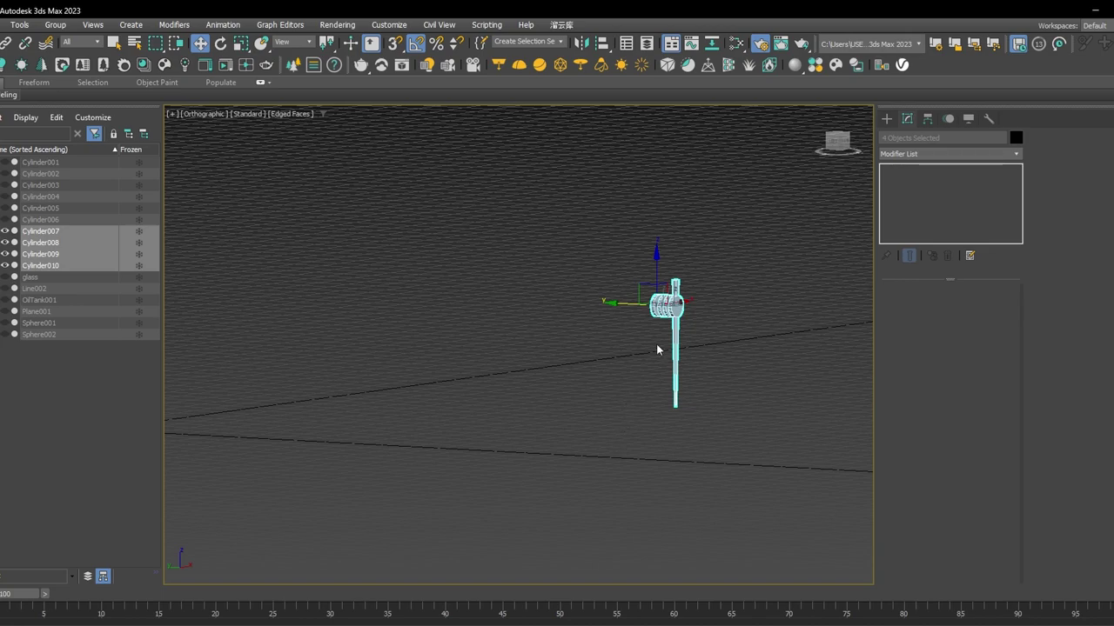
{"action": "left_click", "coordinate": [711, 282]}
{"action": "left_click", "coordinate": [693, 284]}
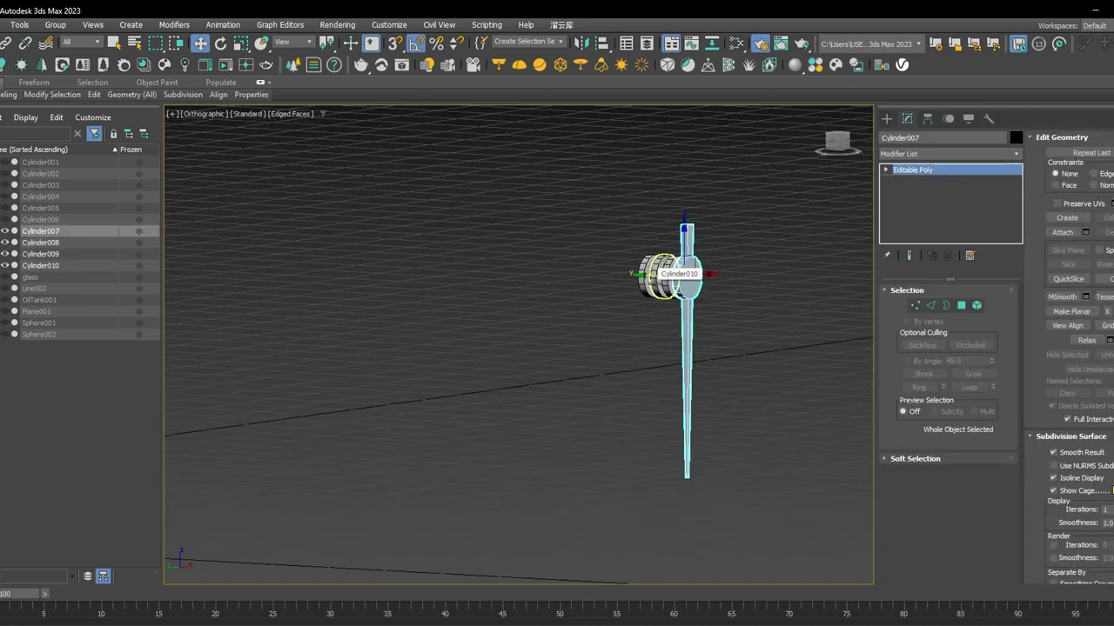
{"action": "left_click_drag", "start_coordinate": [648, 275], "coordinate": [570, 271]}
{"action": "left_click", "coordinate": [628, 287]}
{"action": "left_click", "coordinate": [683, 284]}
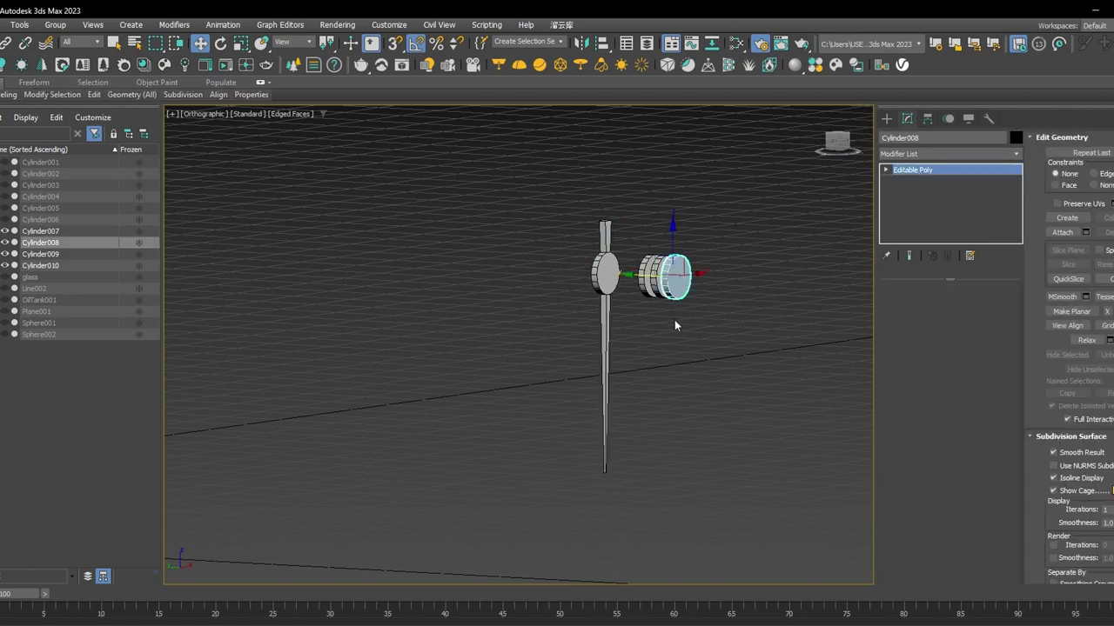
Extrude the second hub cylinder's bottom polygon downward in two sections to form another clock hand.
{"action": "key", "text": "f"}
{"action": "key", "text": "z"}
{"action": "key", "text": "4"}
{"action": "scroll", "coordinate": [608, 398], "scroll_direction": "down", "scroll_amount": 6}
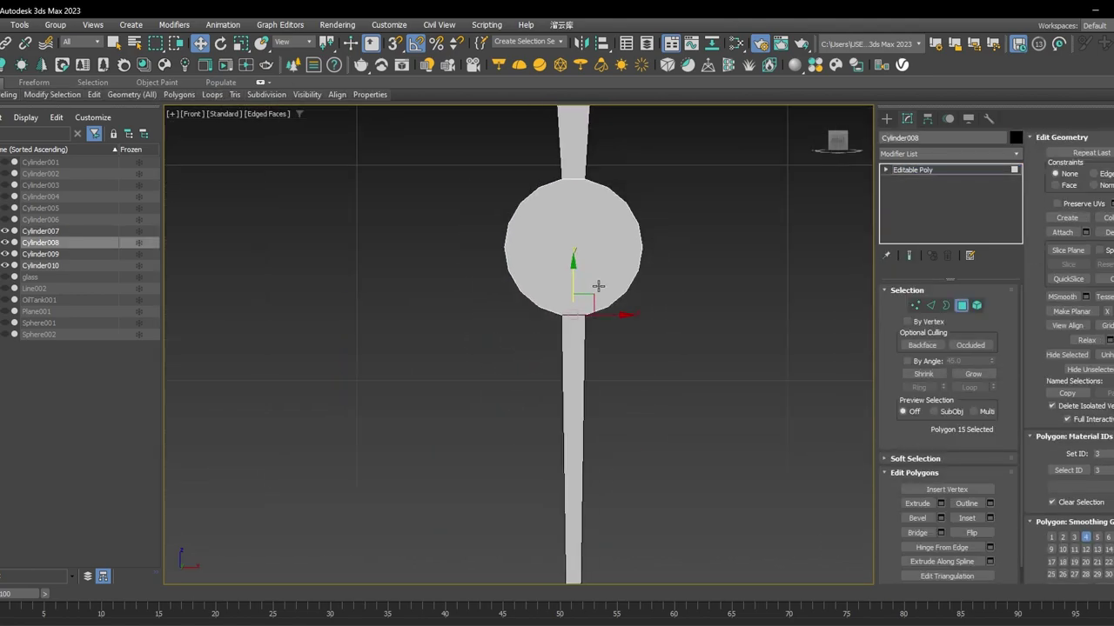
{"action": "left_click_drag", "start_coordinate": [587, 198], "coordinate": [588, 421]}
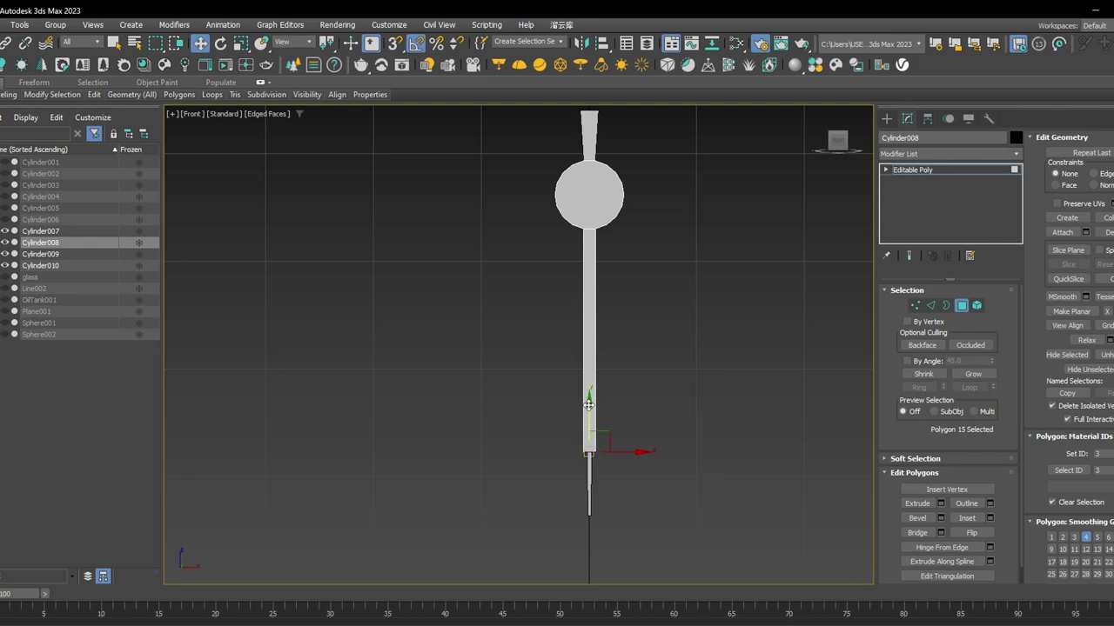
{"action": "left_click_drag", "start_coordinate": [588, 404], "coordinate": [592, 428]}
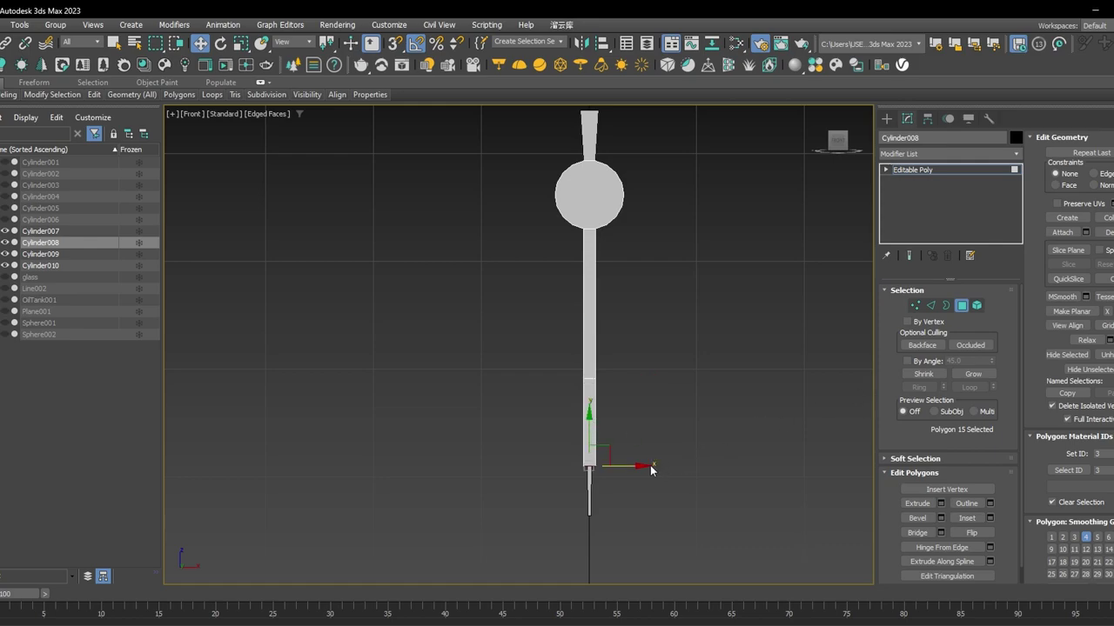
Scale the second hand's end polygon narrower and its four mid-length vertices wider along X to form a diamond-shaped tip.
{"action": "key", "text": "r"}
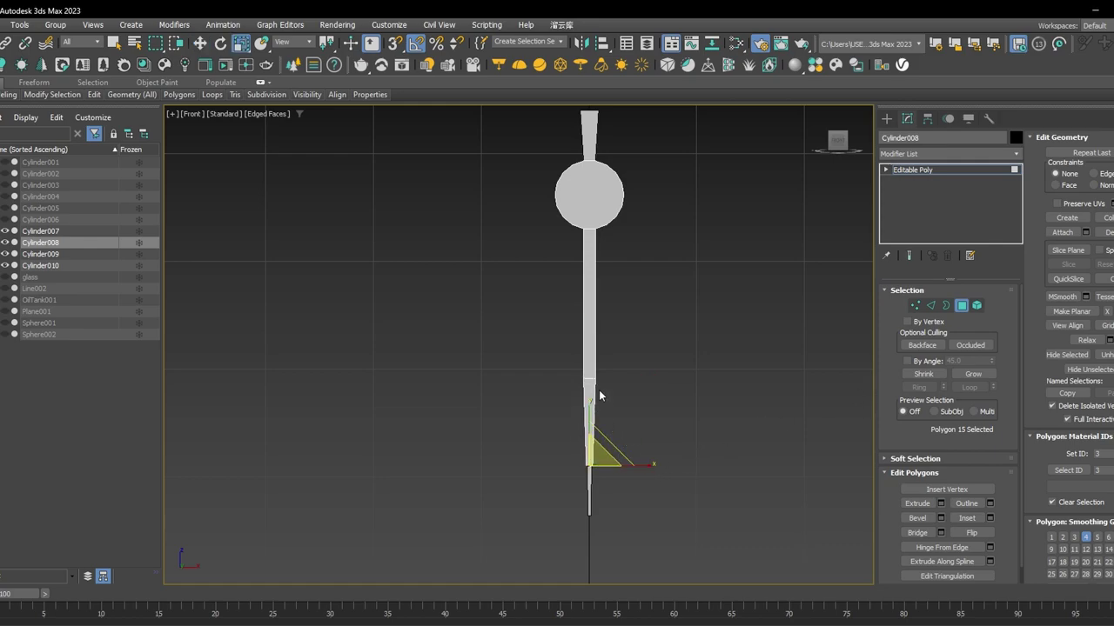
{"action": "scroll", "coordinate": [599, 396], "scroll_direction": "up", "scroll_amount": 5}
{"action": "left_click", "coordinate": [914, 306]}
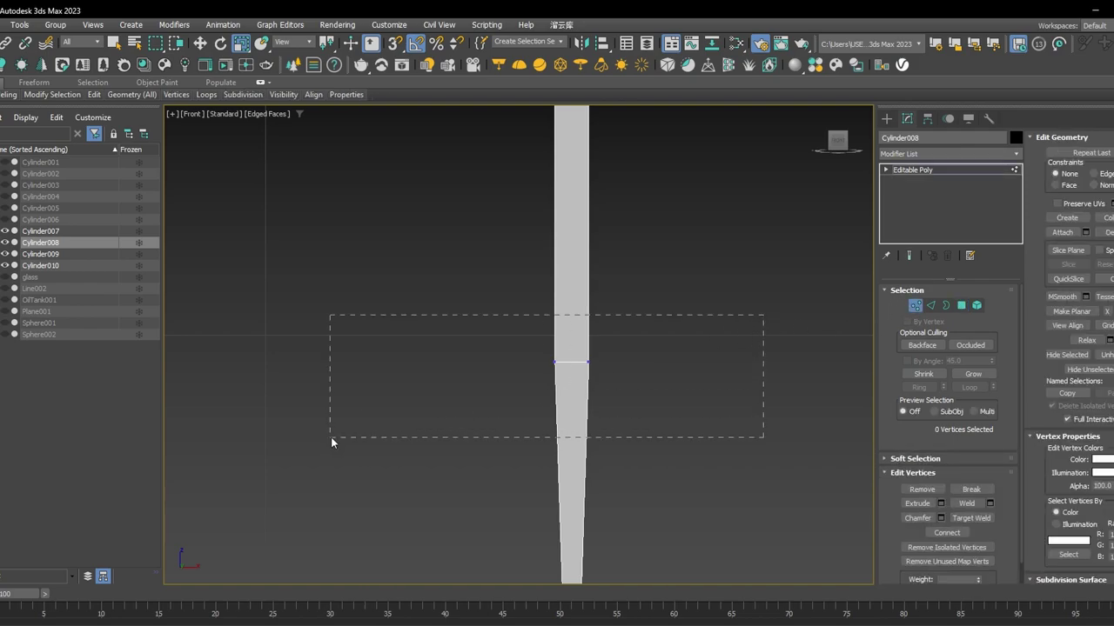
{"action": "left_click_drag", "start_coordinate": [330, 441], "coordinate": [330, 441]}
{"action": "scroll", "coordinate": [601, 345], "scroll_direction": "down", "scroll_amount": 3}
{"action": "left_click_drag", "start_coordinate": [614, 348], "coordinate": [755, 340]}
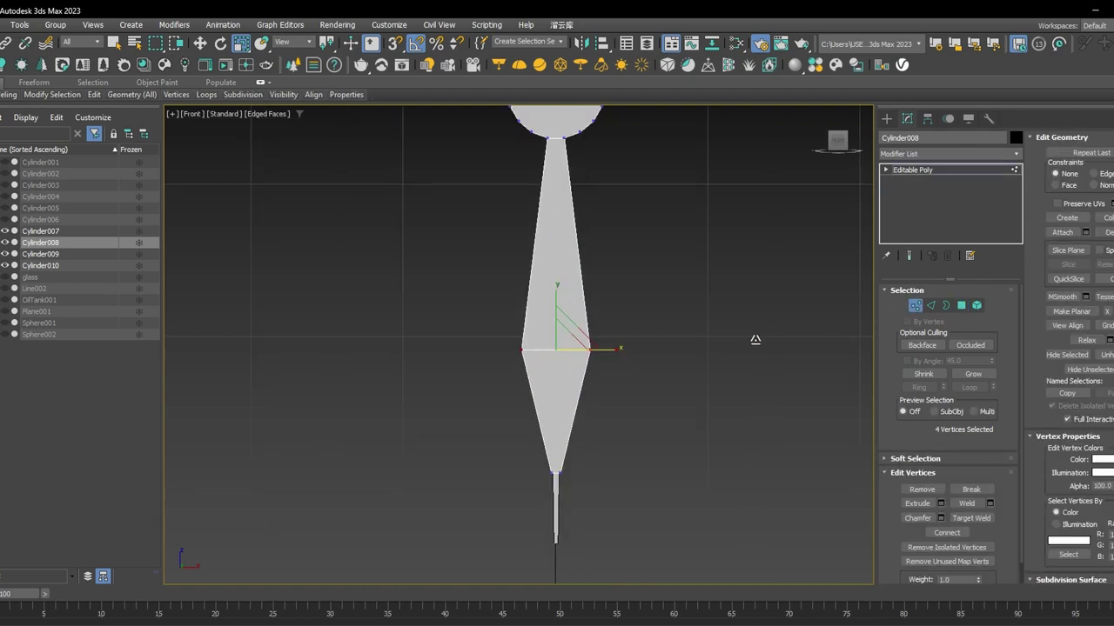
{"action": "scroll", "coordinate": [689, 316], "scroll_direction": "down", "scroll_amount": 4}
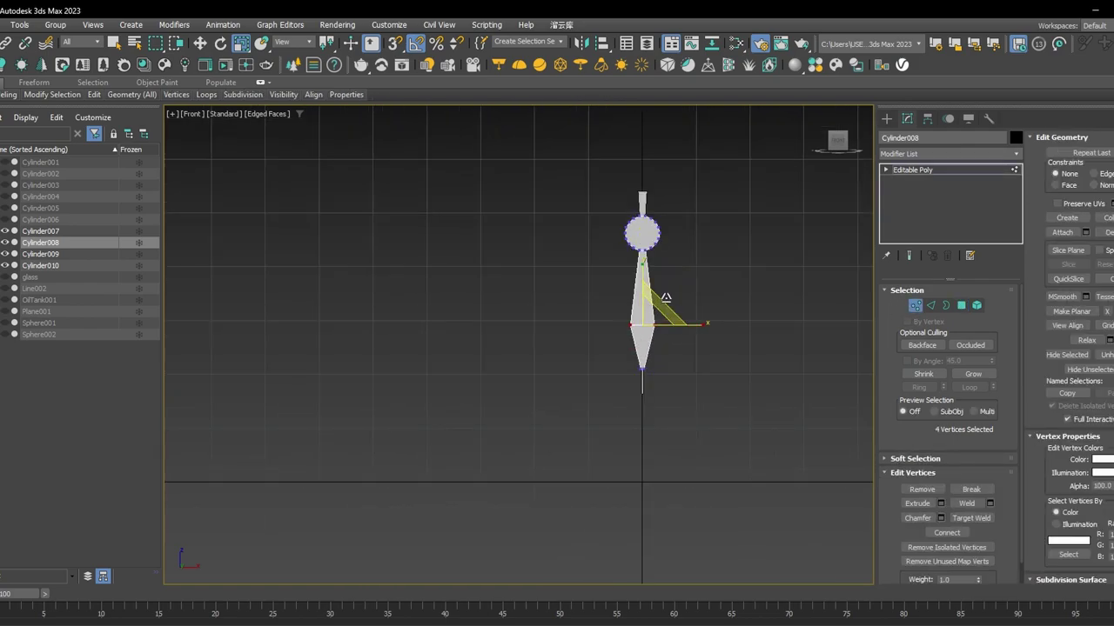
{"action": "middle_click_drag", "start_coordinate": [666, 297], "coordinate": [658, 261], "text": "alt"}
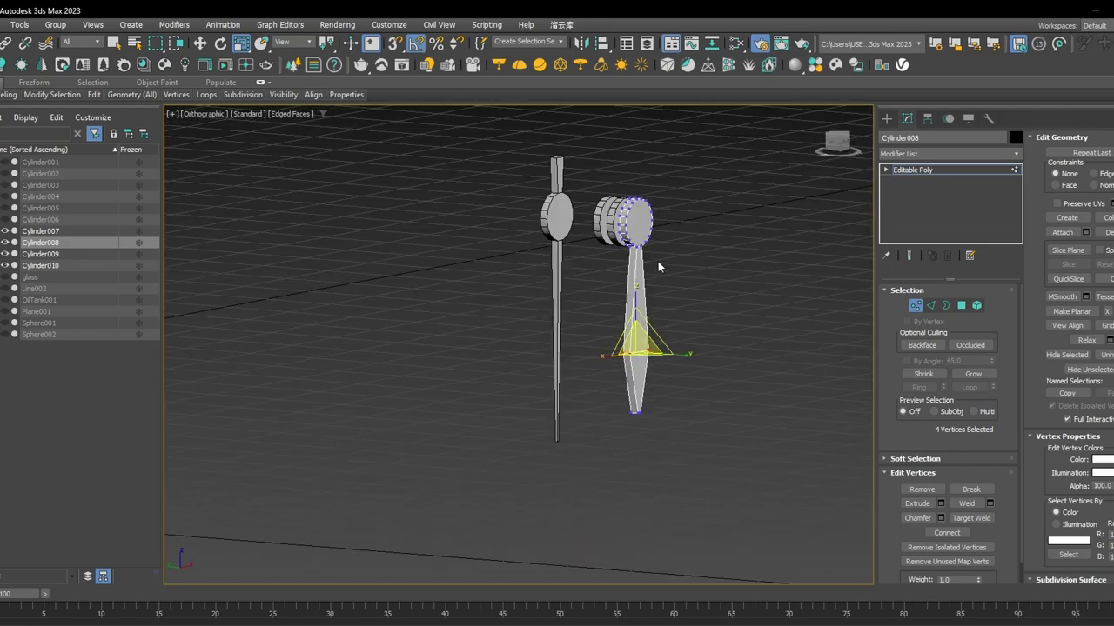
{"action": "left_click", "coordinate": [949, 170]}
Delete the plain hub cylinder directly behind the diamond-tipped hand.
{"action": "scroll", "coordinate": [649, 253], "scroll_direction": "up", "scroll_amount": 3}
{"action": "left_click", "coordinate": [589, 300]}
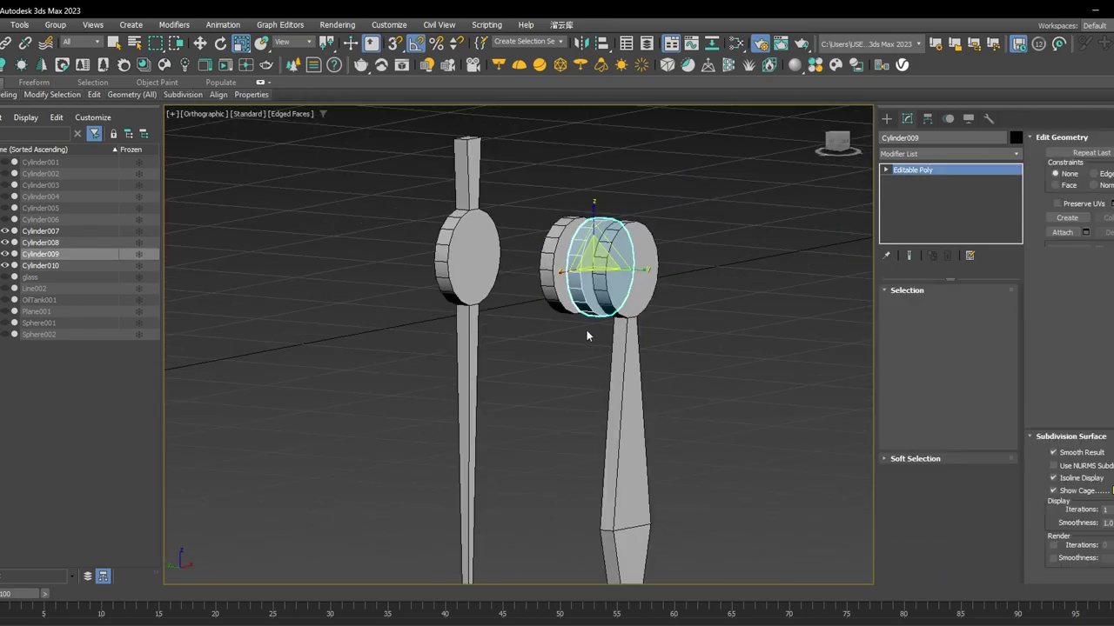
{"action": "middle_click_drag", "start_coordinate": [587, 330], "coordinate": [609, 340], "text": "alt"}
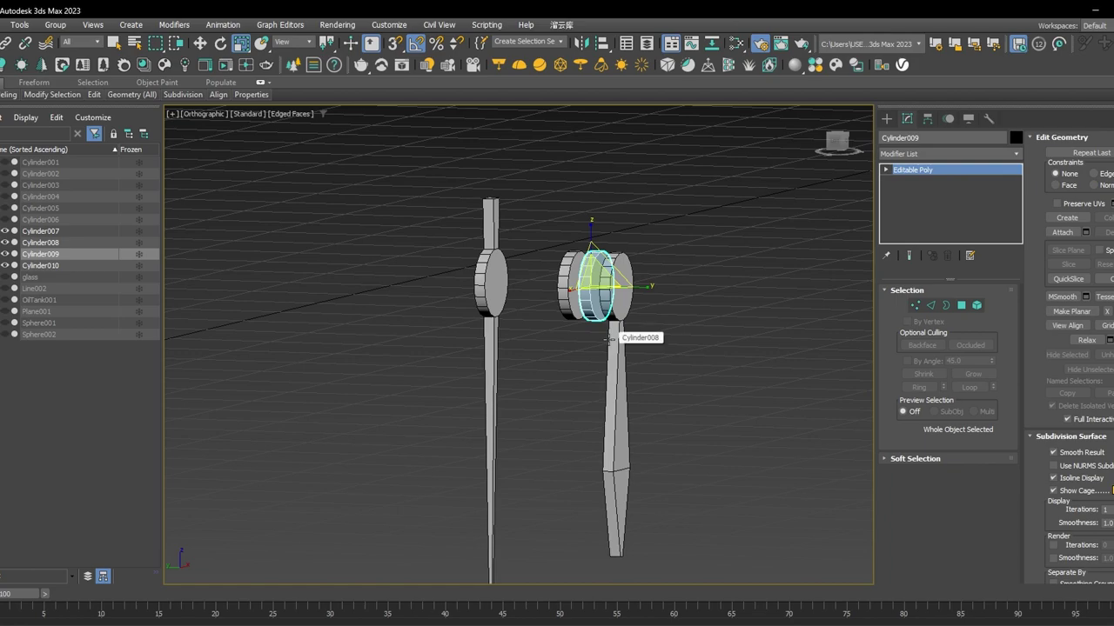
{"action": "key", "text": "Delete"}
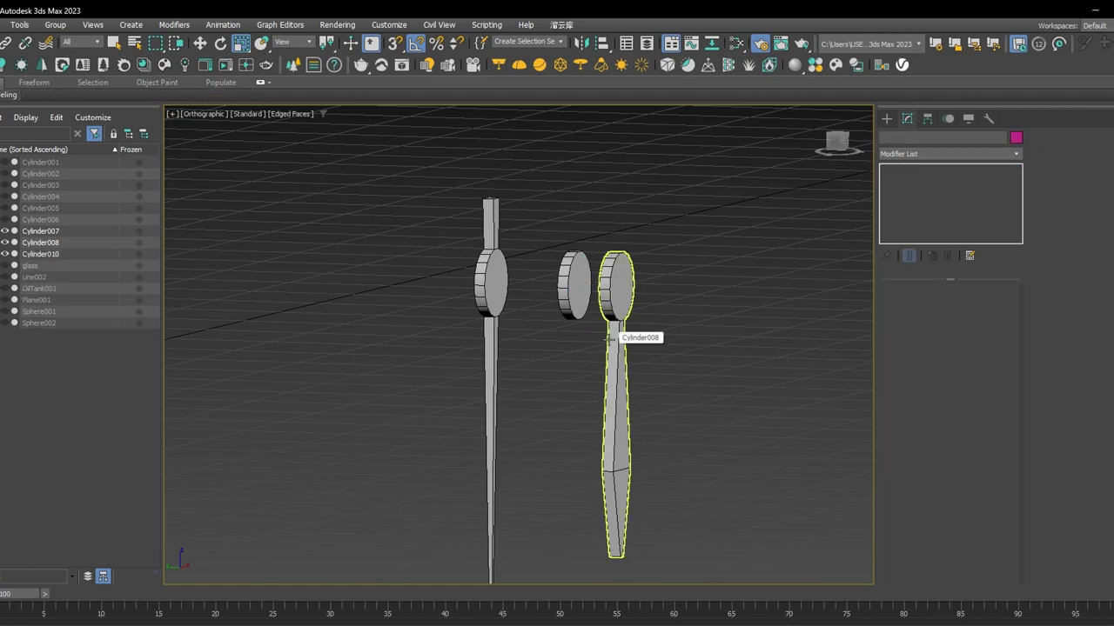
Copy the diamond-tipped hand along Y into the gap before the last hub cylinder and show it in the front view.
{"action": "left_click", "coordinate": [604, 289]}
{"action": "key", "text": "w"}
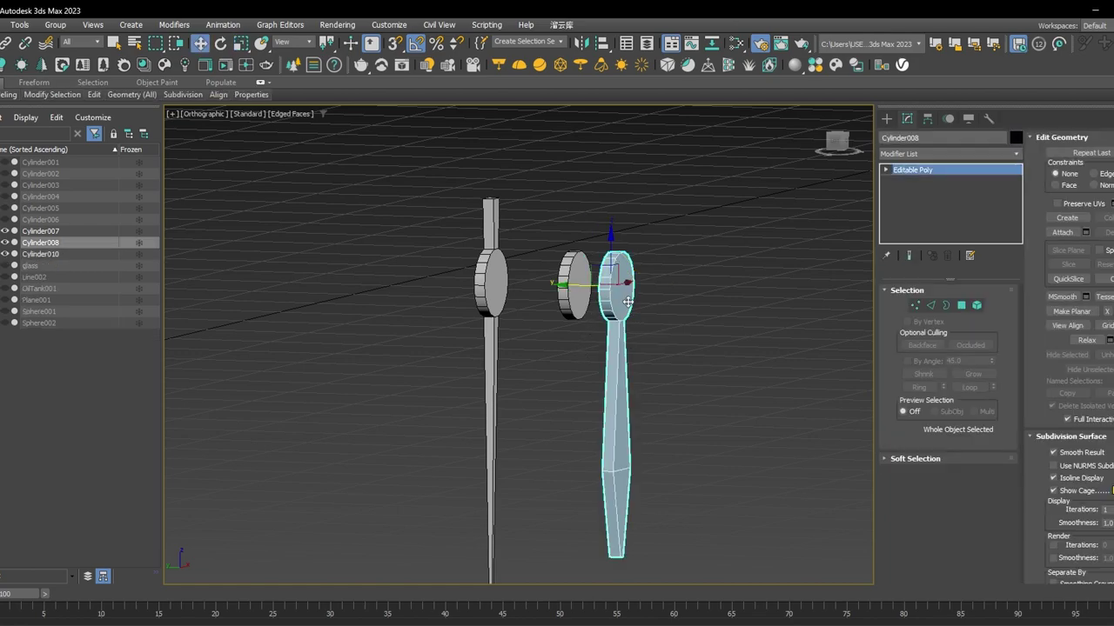
{"action": "middle_click_drag", "start_coordinate": [627, 345], "coordinate": [612, 297], "text": "alt"}
{"action": "left_click_drag", "start_coordinate": [576, 287], "coordinate": [562, 288], "text": "shift"}
{"action": "left_click", "coordinate": [560, 393]}
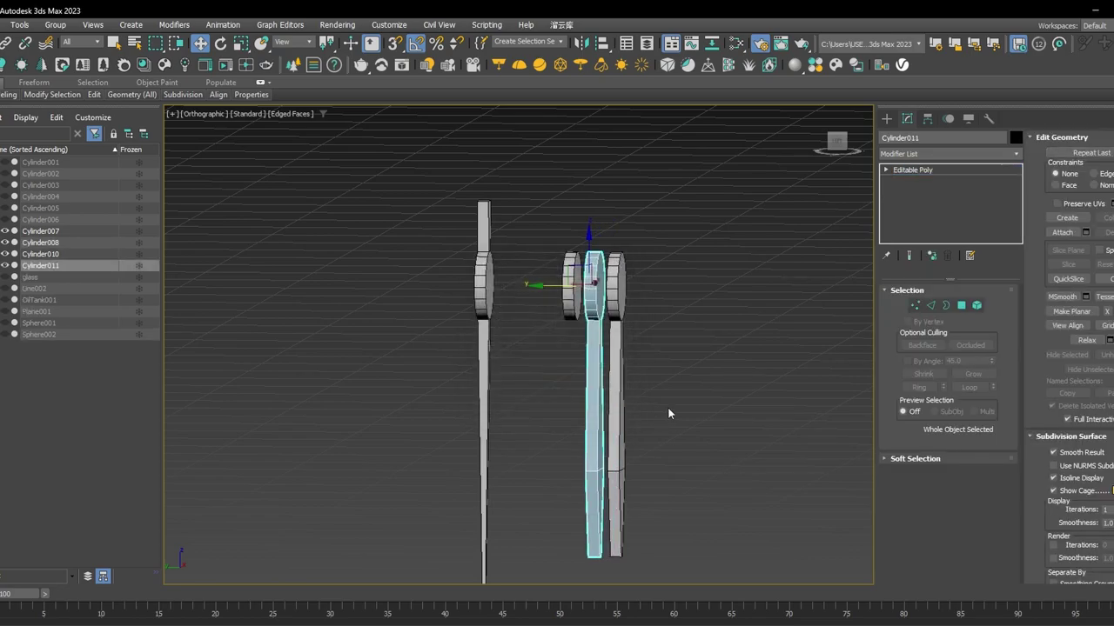
{"action": "key", "text": "f"}
{"action": "scroll", "coordinate": [539, 407], "scroll_direction": "down", "scroll_amount": 3}
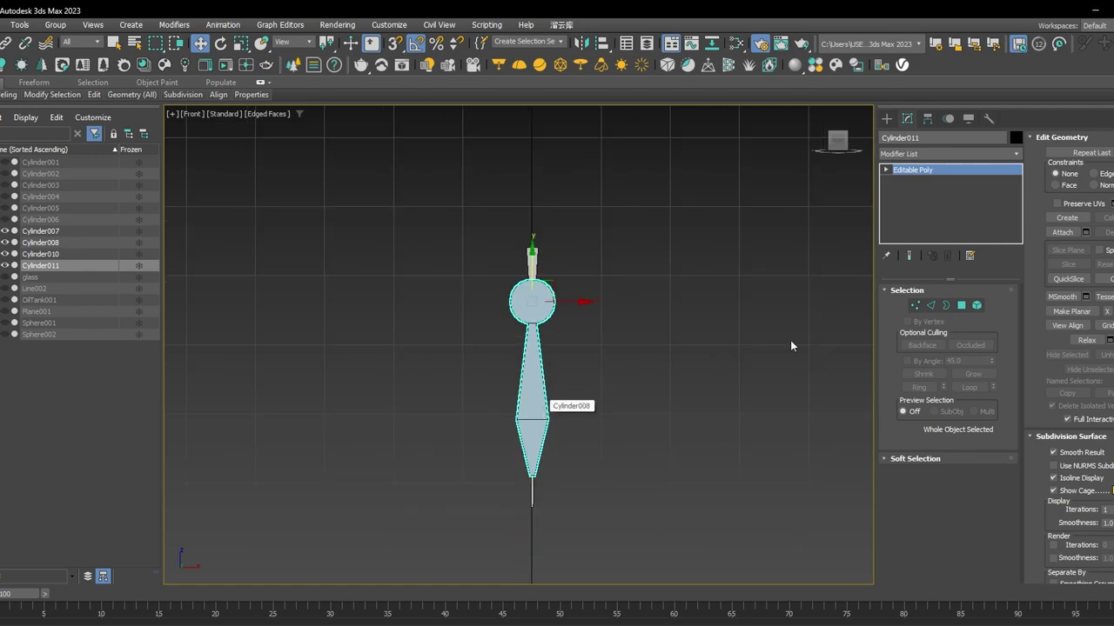
Shorten the copied diamond-tipped hand by moving its eight lower vertices upward along Z.
{"action": "key", "text": "1"}
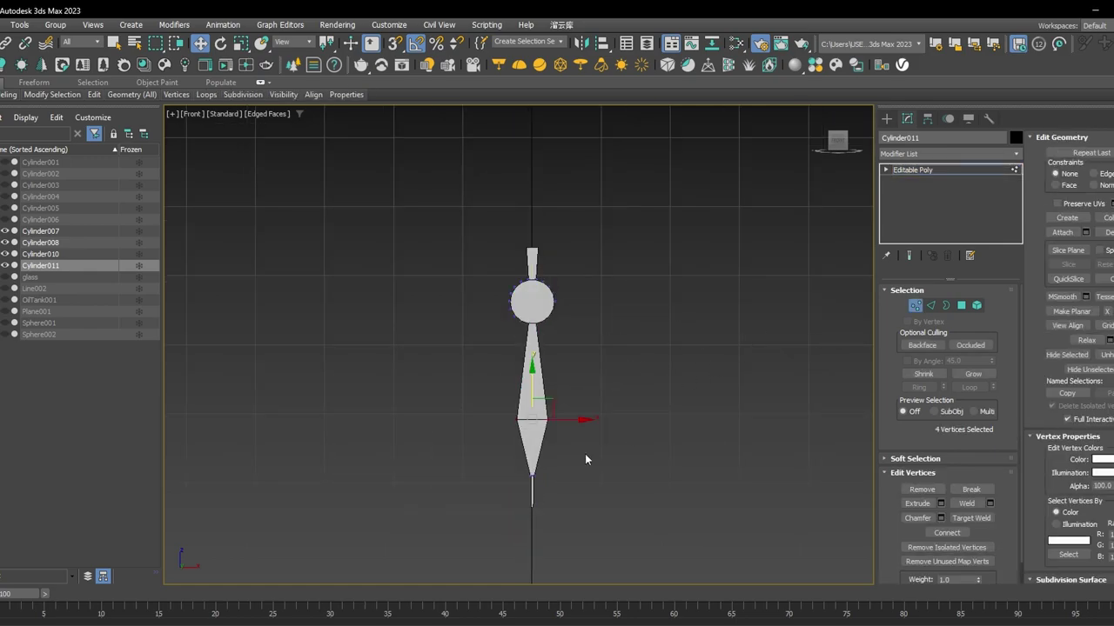
{"action": "key", "text": "F3"}
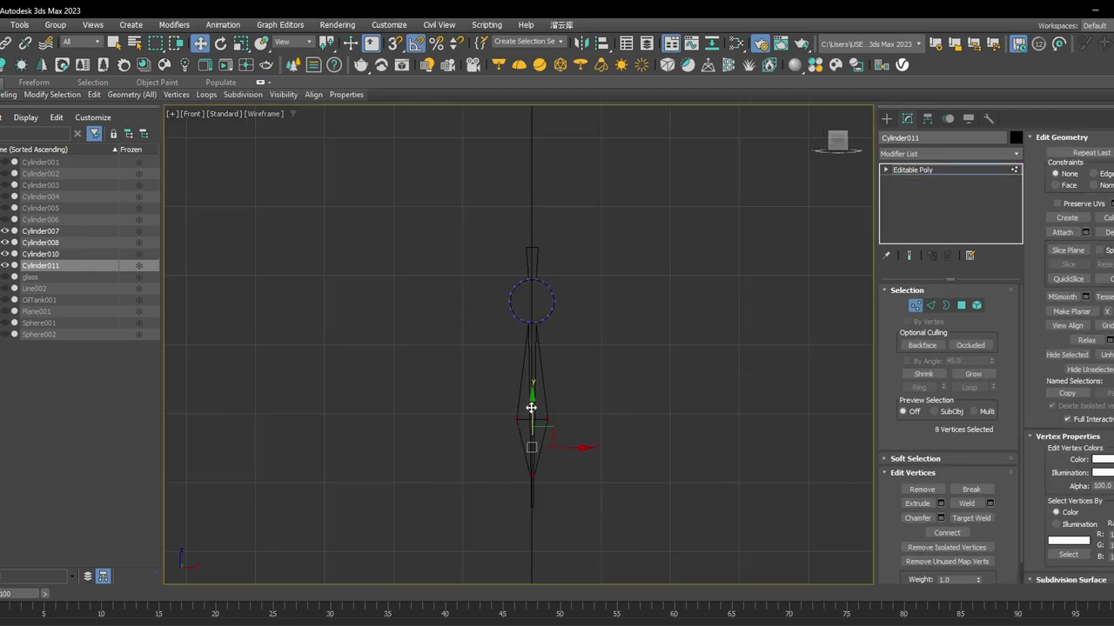
{"action": "left_click_drag", "start_coordinate": [530, 407], "coordinate": [532, 365]}
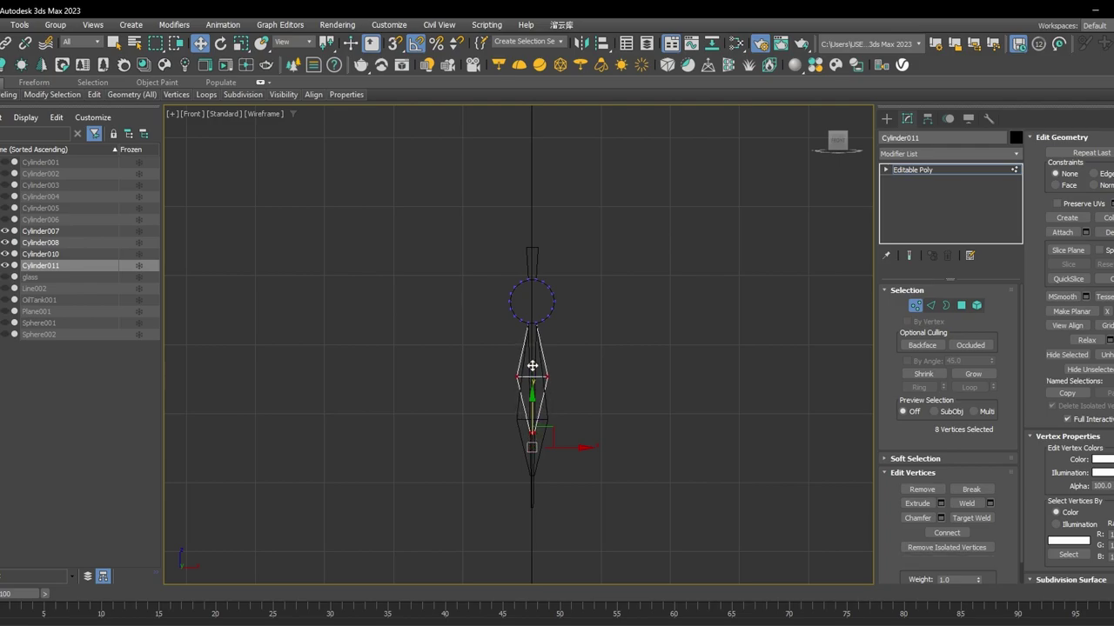
{"action": "key", "text": "F3"}
{"action": "mouse_move", "coordinate": [595, 327]}
{"action": "middle_mouse_down", "text": "alt"}
{"action": "mouse_move", "coordinate": [789, 326]}
{"action": "mouse_move", "coordinate": [688, 328]}
{"action": "mouse_move", "coordinate": [713, 330]}
{"action": "middle_mouse_up", "text": "alt"}
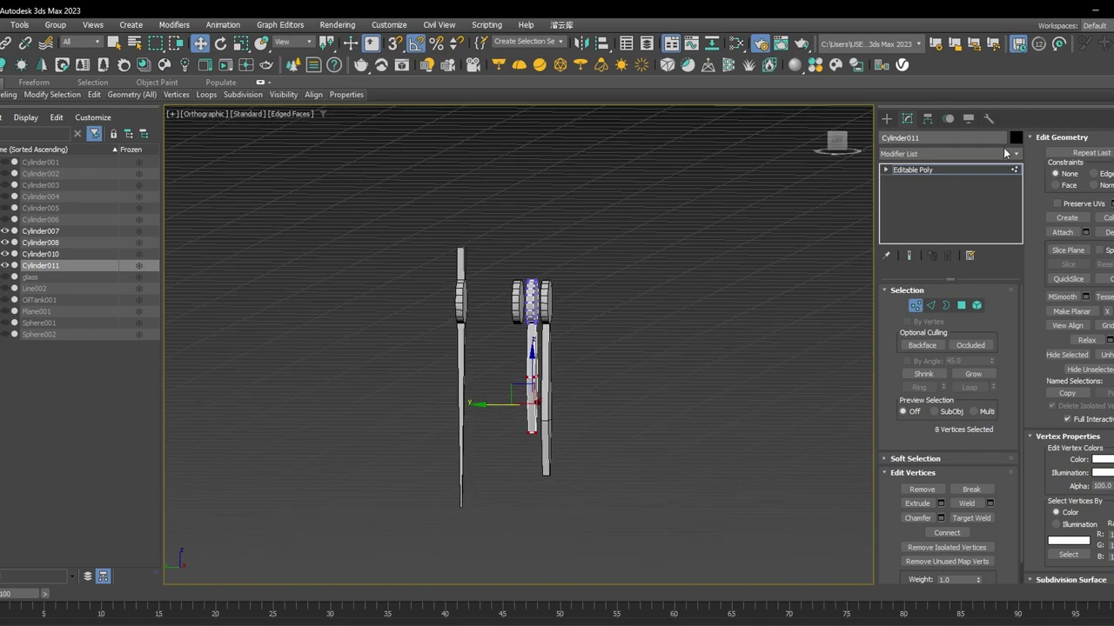
{"action": "left_click", "coordinate": [912, 169]}
{"action": "left_click", "coordinate": [640, 280]}
Inset the bottom polygon of the remaining plain hub cylinder by scaling it to a smaller face.
{"action": "left_click", "coordinate": [515, 309]}
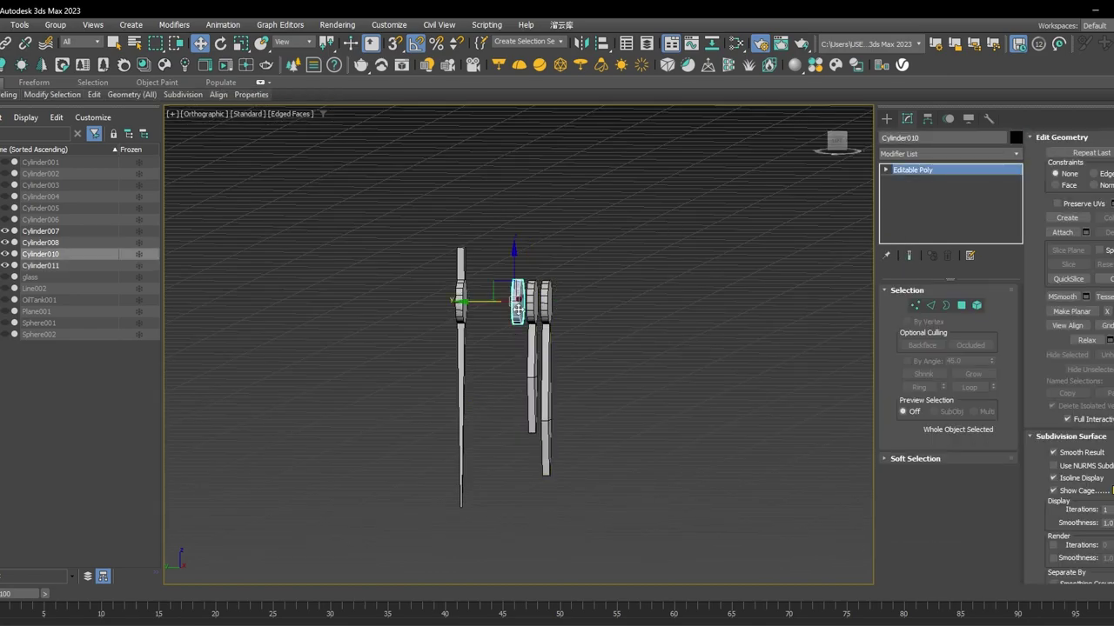
{"action": "scroll", "coordinate": [517, 309], "scroll_direction": "up", "scroll_amount": 5}
{"action": "key", "text": "4"}
{"action": "mouse_move", "coordinate": [530, 355]}
{"action": "middle_mouse_down", "text": "alt"}
{"action": "mouse_move", "coordinate": [535, 304]}
{"action": "mouse_move", "coordinate": [513, 355]}
{"action": "mouse_move", "coordinate": [496, 324]}
{"action": "mouse_move", "coordinate": [512, 347]}
{"action": "mouse_move", "coordinate": [534, 350]}
{"action": "mouse_move", "coordinate": [529, 338]}
{"action": "middle_mouse_up", "text": "alt"}
{"action": "left_click", "coordinate": [515, 342]}
{"action": "scroll", "coordinate": [513, 346], "scroll_direction": "up", "scroll_amount": 2}
{"action": "key", "text": "r"}
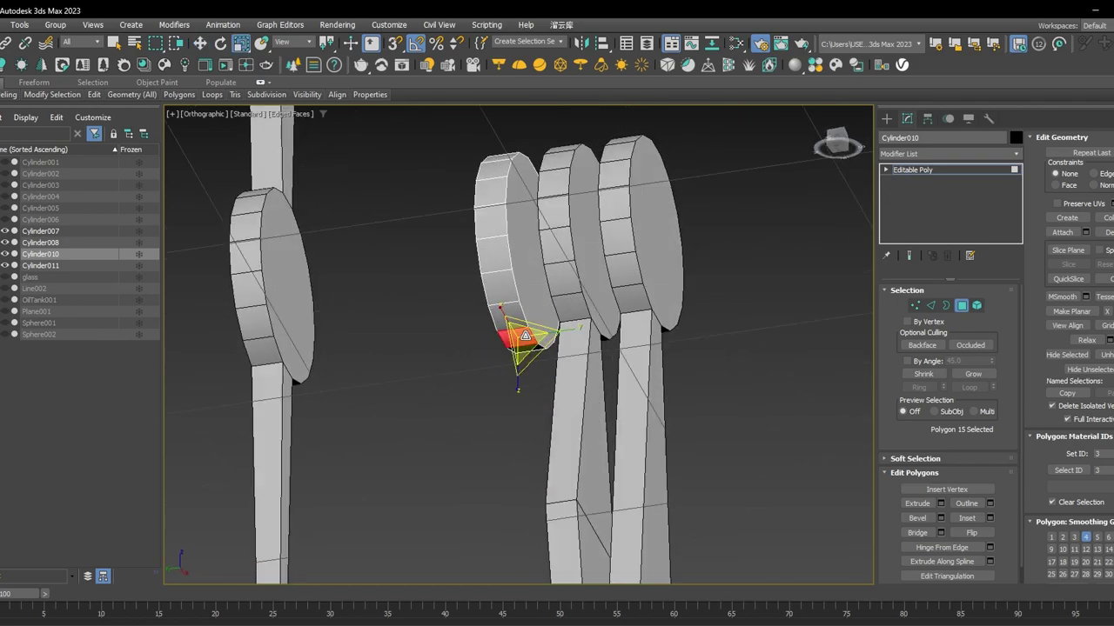
{"action": "left_click_drag", "start_coordinate": [525, 335], "coordinate": [518, 392]}
{"action": "scroll", "coordinate": [519, 344], "scroll_direction": "down", "scroll_amount": 2}
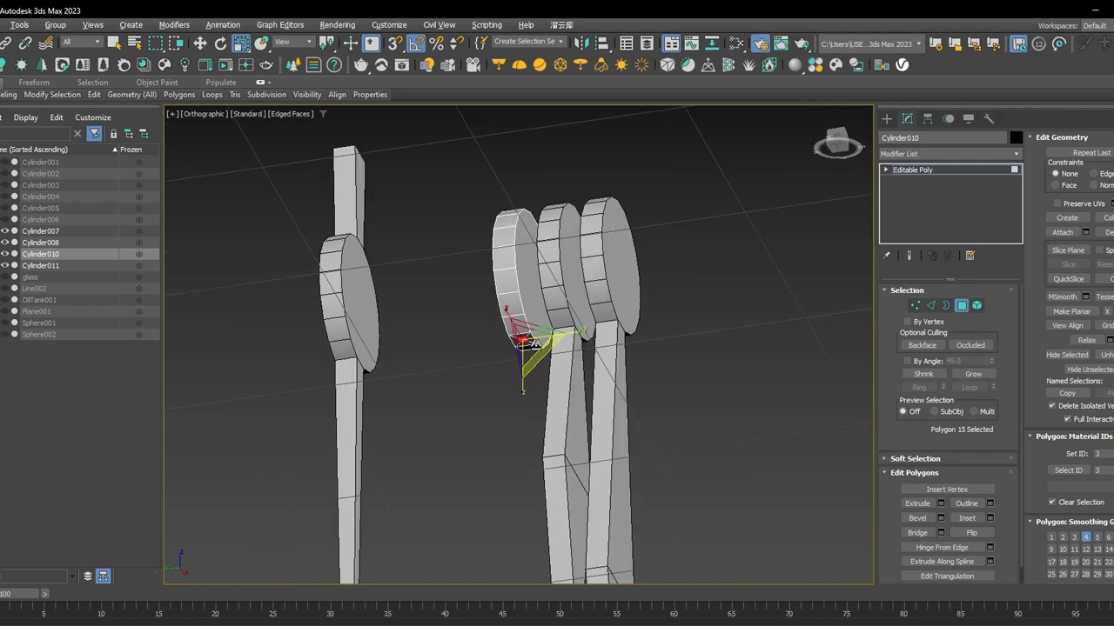
Extrude the small bottom polygon downward to form a short, thin clock hand.
{"action": "key", "text": "w"}
{"action": "middle_click_drag", "start_coordinate": [521, 342], "coordinate": [548, 304], "text": "alt"}
{"action": "left_click_drag", "start_coordinate": [529, 257], "coordinate": [520, 405]}
{"action": "scroll", "coordinate": [519, 405], "scroll_direction": "down", "scroll_amount": 2}
{"action": "middle_click_drag", "start_coordinate": [519, 406], "coordinate": [548, 414], "text": "alt"}
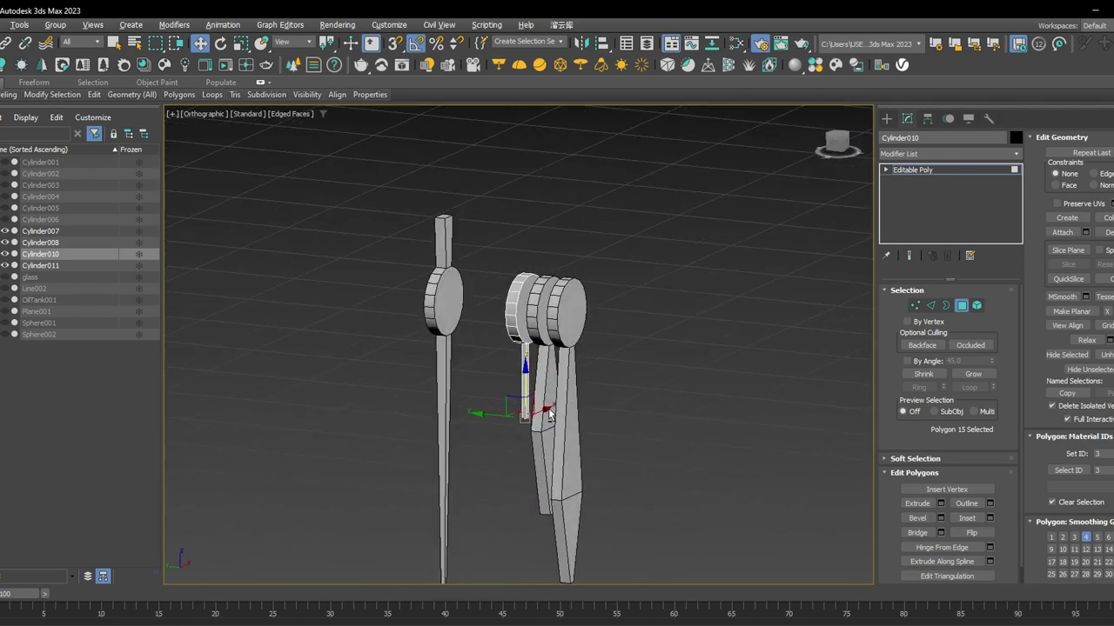
{"action": "left_click", "coordinate": [967, 171]}
Select all four clock hands and exit isolation to show the whole clock in the perspective view.
{"action": "scroll", "coordinate": [626, 239], "scroll_direction": "down", "scroll_amount": 3}
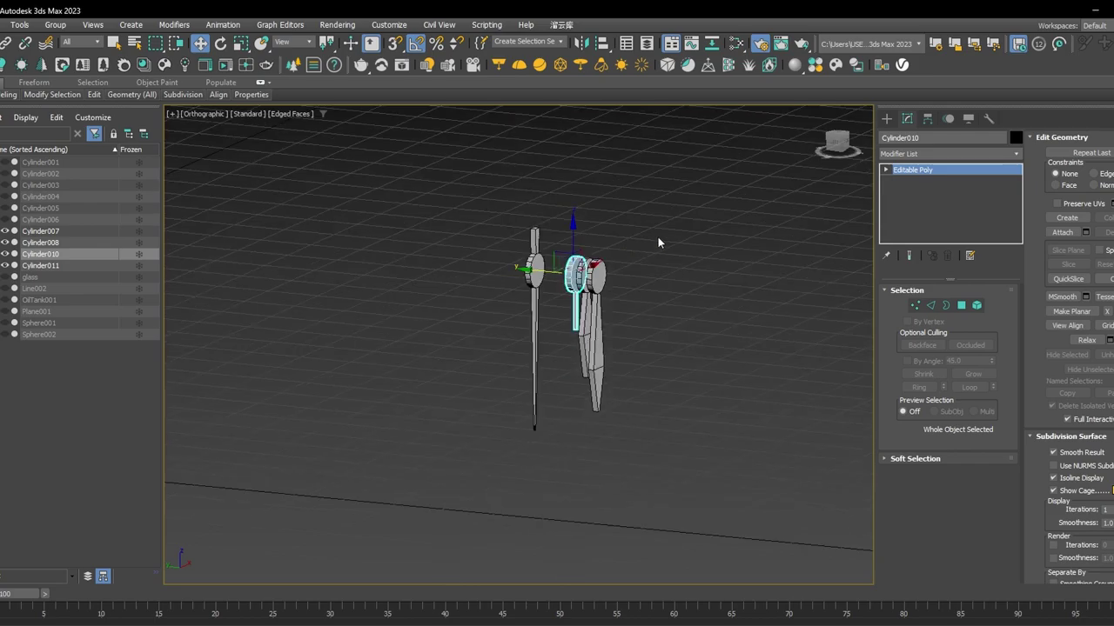
{"action": "scroll", "coordinate": [659, 241], "scroll_direction": "down", "scroll_amount": 3}
{"action": "left_click_drag", "start_coordinate": [684, 311], "coordinate": [522, 211]}
{"action": "scroll", "coordinate": [619, 442], "scroll_direction": "down", "scroll_amount": 2}
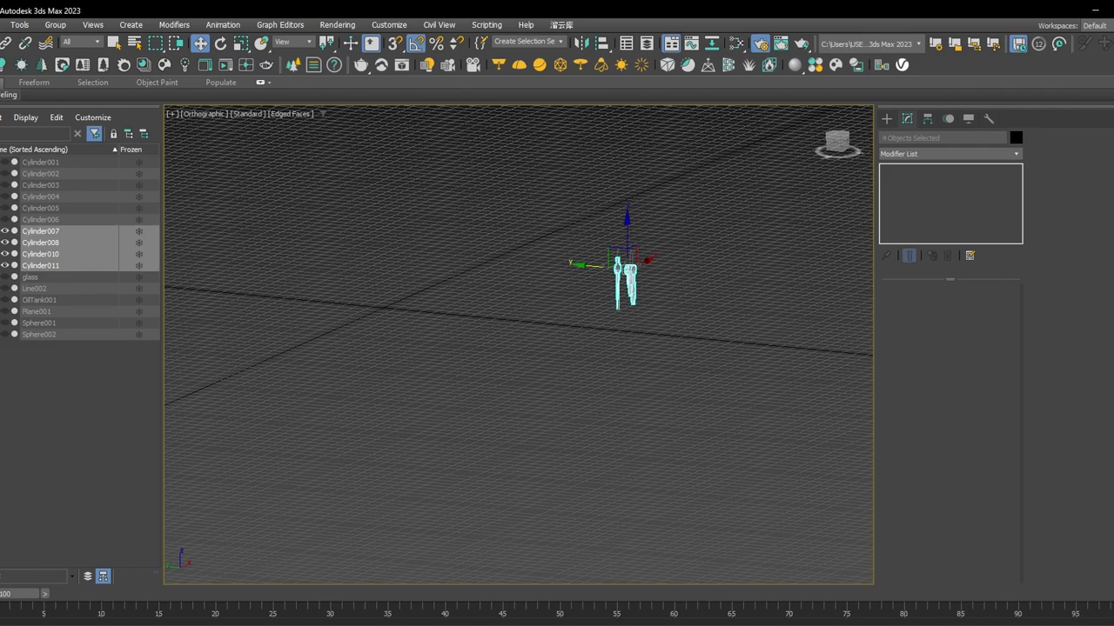
{"action": "key", "text": "alt+q"}
{"action": "key", "text": "p"}
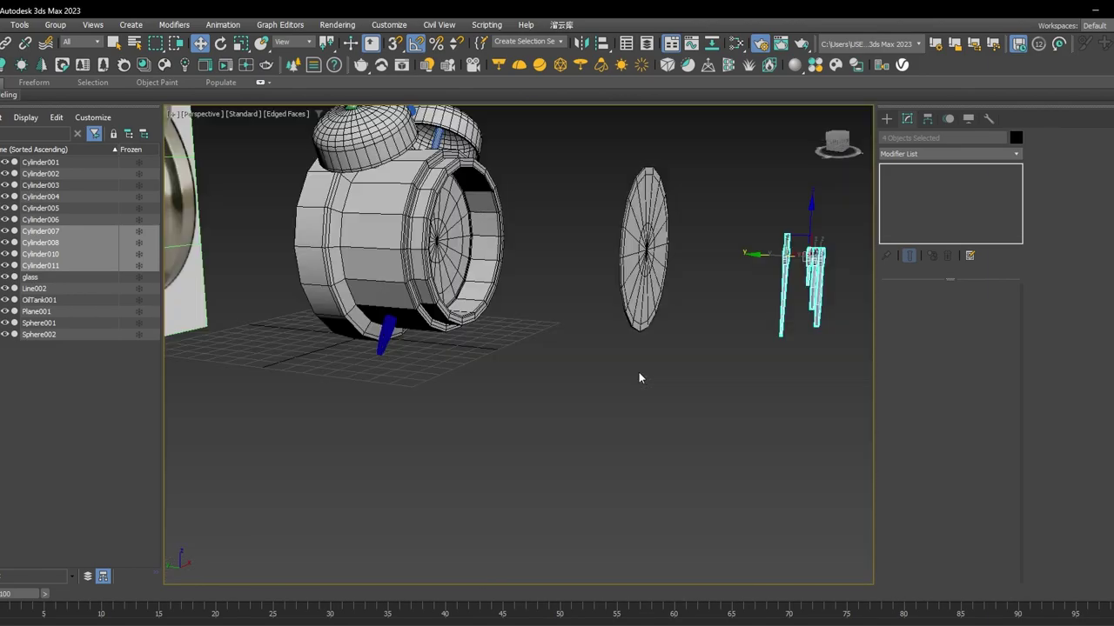
{"action": "key", "text": "z"}
Compare the modeled hands with the order and shapes of the hands in the reference clock image.
{"action": "scroll", "coordinate": [544, 315], "scroll_direction": "down", "scroll_amount": 6}
{"action": "middle_click_drag", "start_coordinate": [547, 276], "coordinate": [802, 314]}
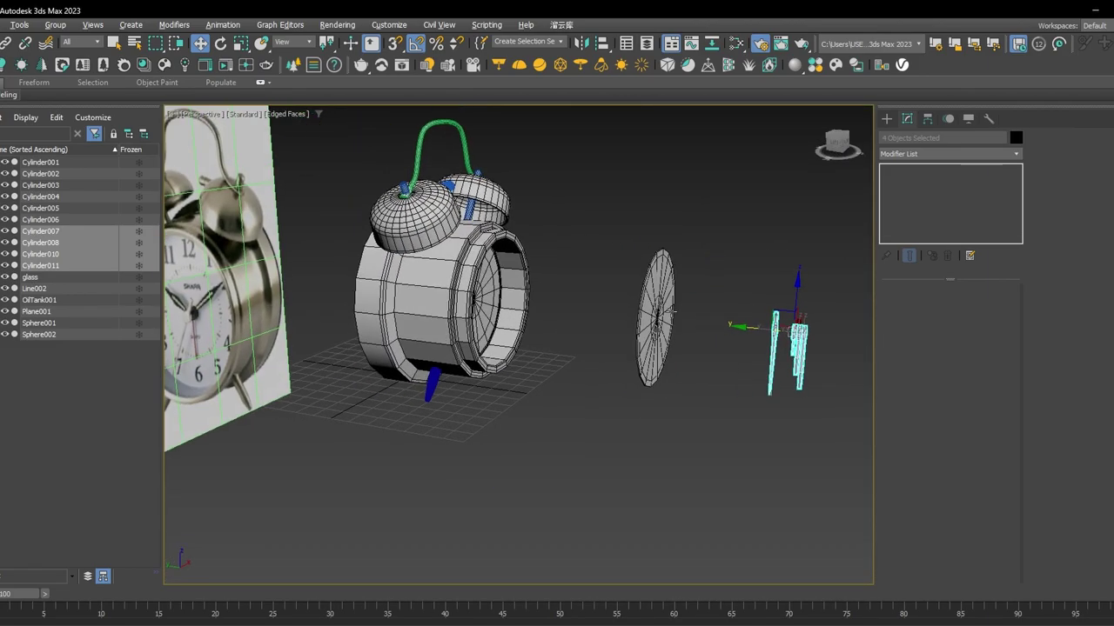
{"action": "scroll", "coordinate": [661, 321], "scroll_direction": "down", "scroll_amount": 2}
{"action": "scroll", "coordinate": [663, 321], "scroll_direction": "up", "scroll_amount": 2}
{"action": "scroll", "coordinate": [731, 338], "scroll_direction": "down", "scroll_amount": 4}
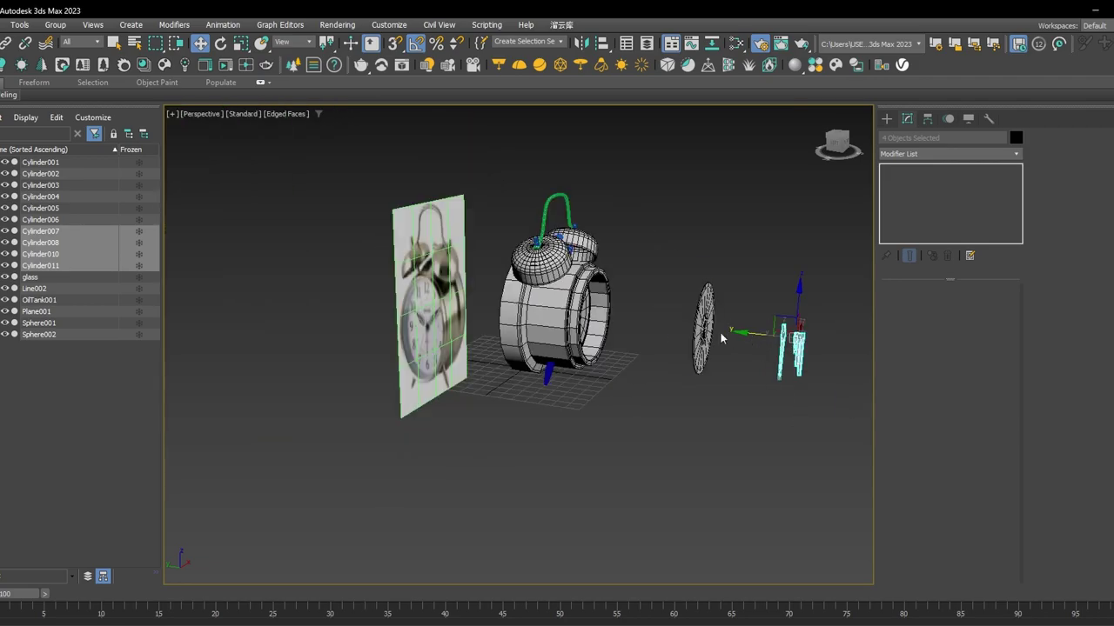
{"action": "middle_click_drag", "start_coordinate": [528, 320], "coordinate": [457, 300], "text": "alt"}
{"action": "scroll", "coordinate": [448, 292], "scroll_direction": "up", "scroll_amount": 5}
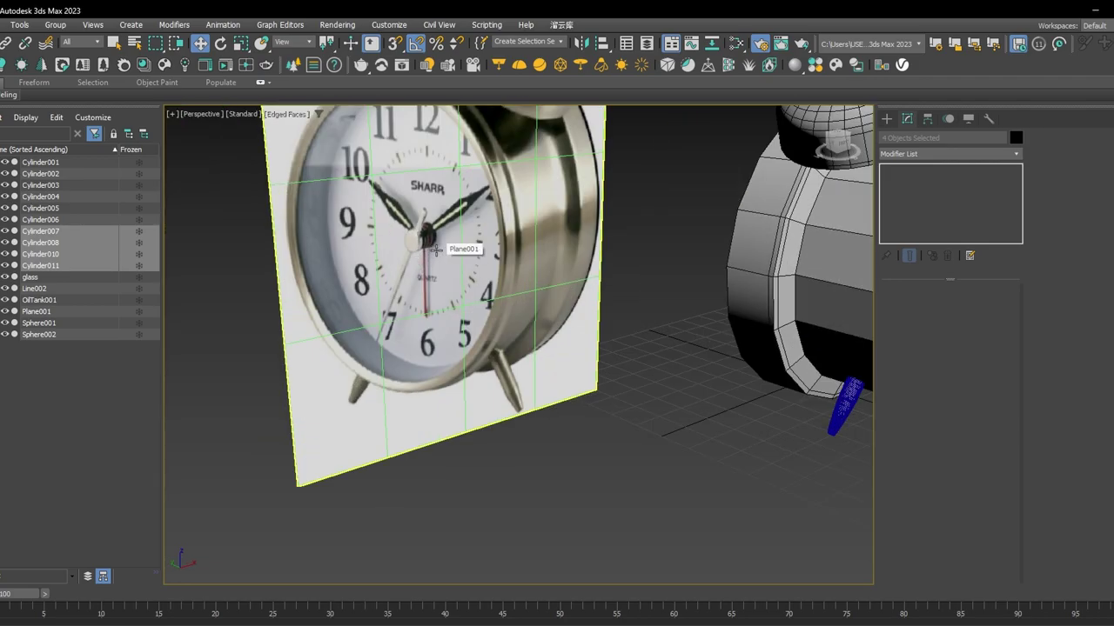
{"action": "scroll", "coordinate": [436, 250], "scroll_direction": "down", "scroll_amount": 4}
{"action": "middle_click_drag", "start_coordinate": [719, 287], "coordinate": [418, 281]}
{"action": "middle_click_drag", "start_coordinate": [857, 396], "coordinate": [767, 385]}
{"action": "scroll", "coordinate": [774, 386], "scroll_direction": "down", "scroll_amount": 3}
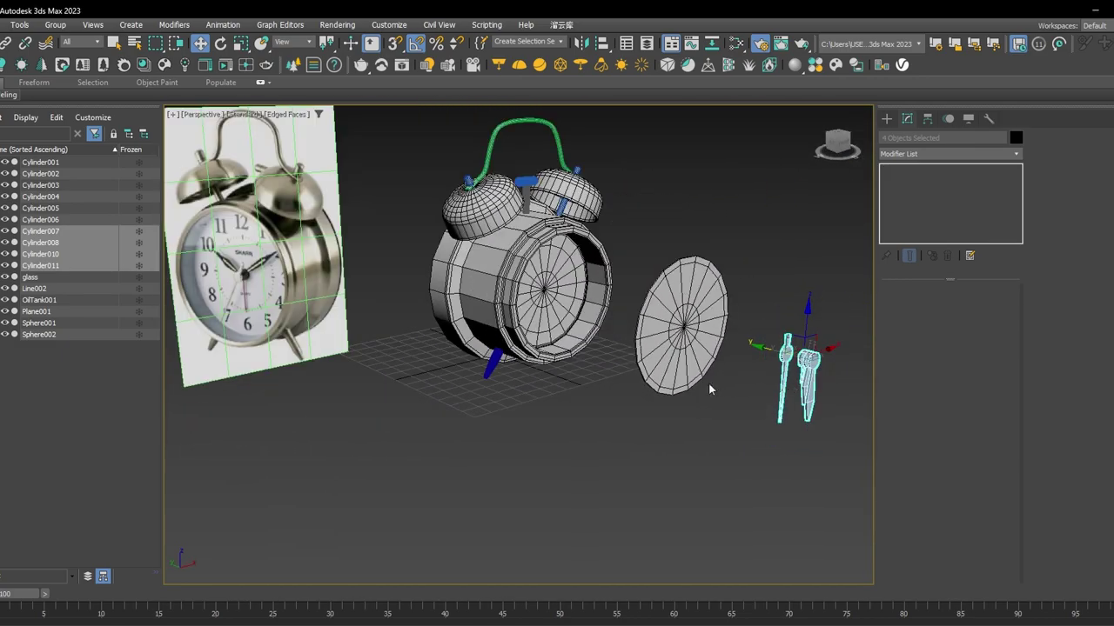
{"action": "middle_click_drag", "start_coordinate": [473, 374], "coordinate": [484, 374]}
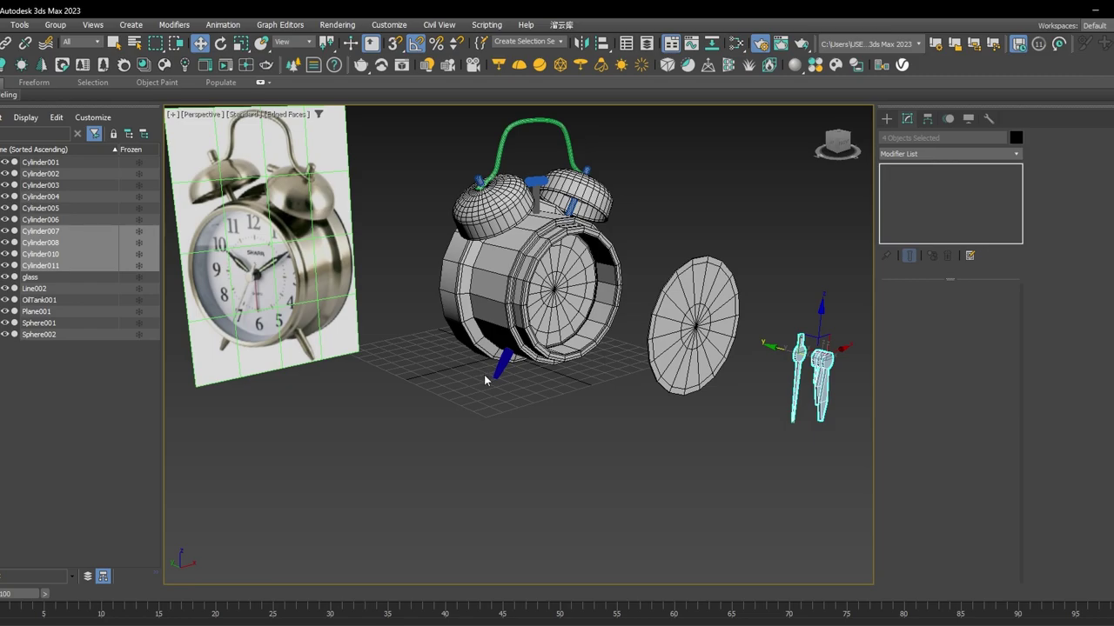
{"action": "scroll", "coordinate": [731, 339], "scroll_direction": "up", "scroll_amount": 6}
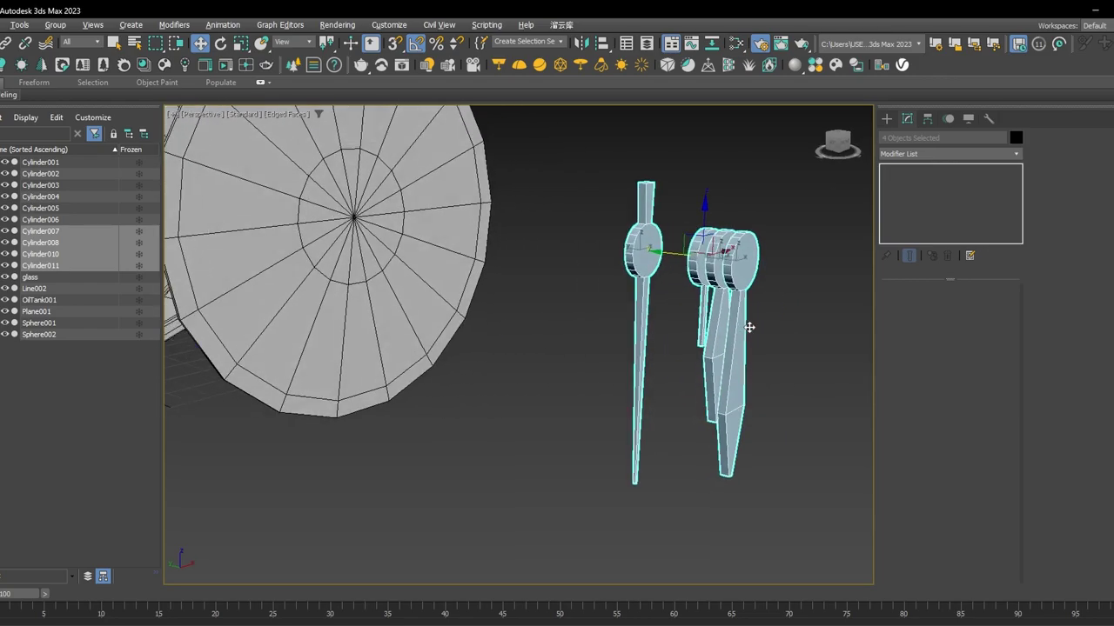
{"action": "scroll", "coordinate": [716, 338], "scroll_direction": "down", "scroll_amount": 3}
{"action": "middle_click_drag", "start_coordinate": [418, 348], "coordinate": [672, 366]}
{"action": "middle_click_drag", "start_coordinate": [300, 356], "coordinate": [613, 383]}
{"action": "scroll", "coordinate": [473, 307], "scroll_direction": "up", "scroll_amount": 4}
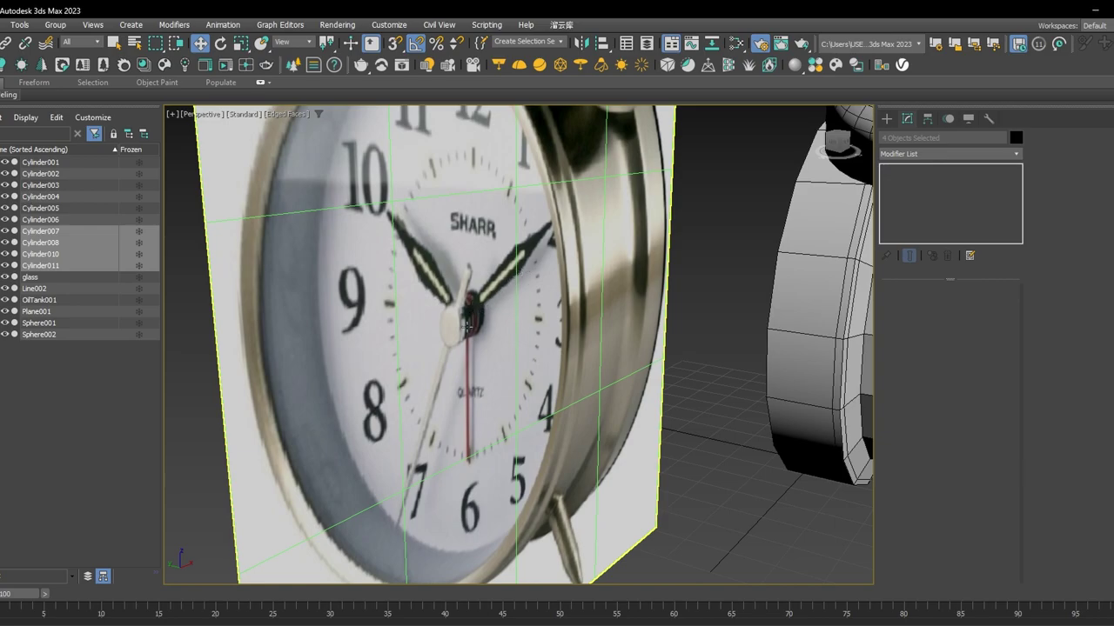
{"action": "scroll", "coordinate": [467, 323], "scroll_direction": "down", "scroll_amount": 6}
{"action": "scroll", "coordinate": [661, 356], "scroll_direction": "up", "scroll_amount": 6}
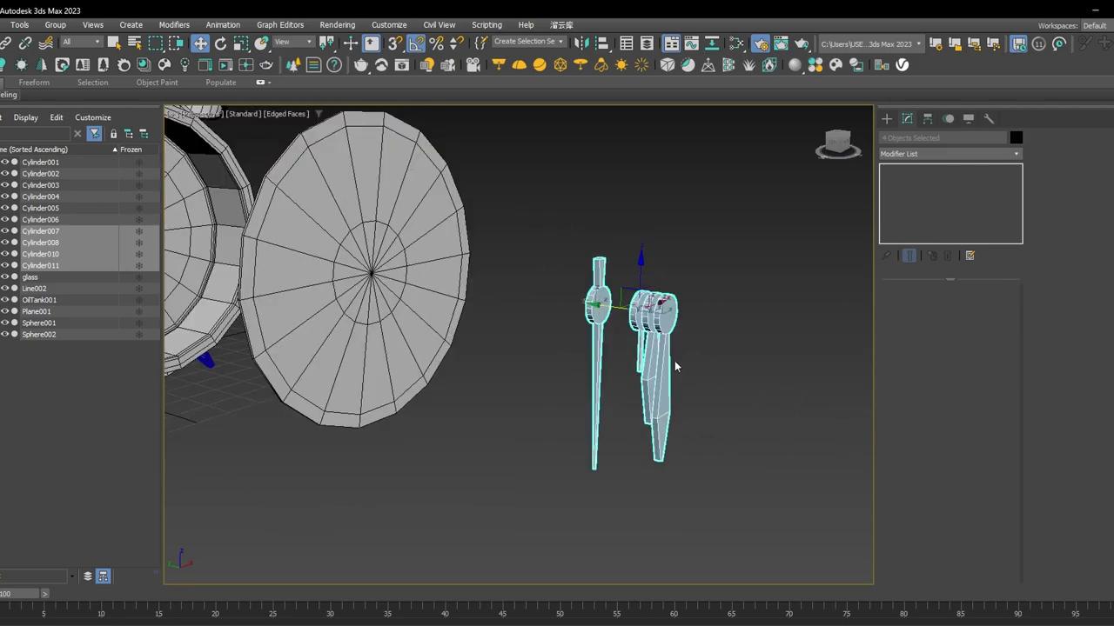
Move the long thin hand along Y to the front of the stack and close up the gaps between the other hubs.
{"action": "middle_click_drag", "start_coordinate": [674, 361], "coordinate": [570, 324], "text": "alt"}
{"action": "left_click", "coordinate": [555, 301]}
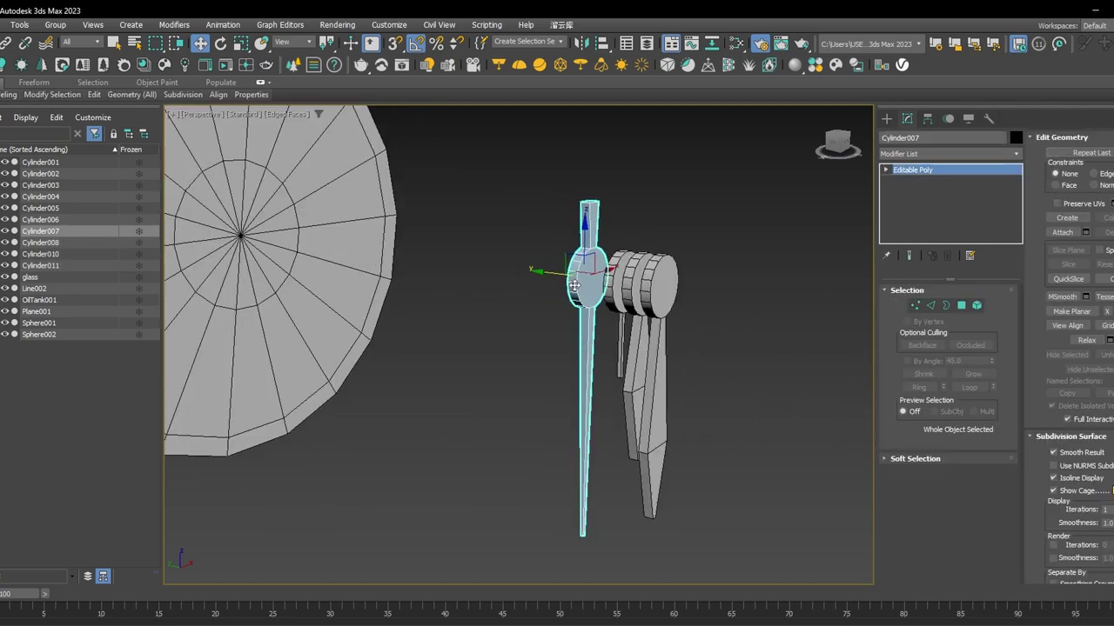
{"action": "left_click_drag", "start_coordinate": [574, 286], "coordinate": [627, 277]}
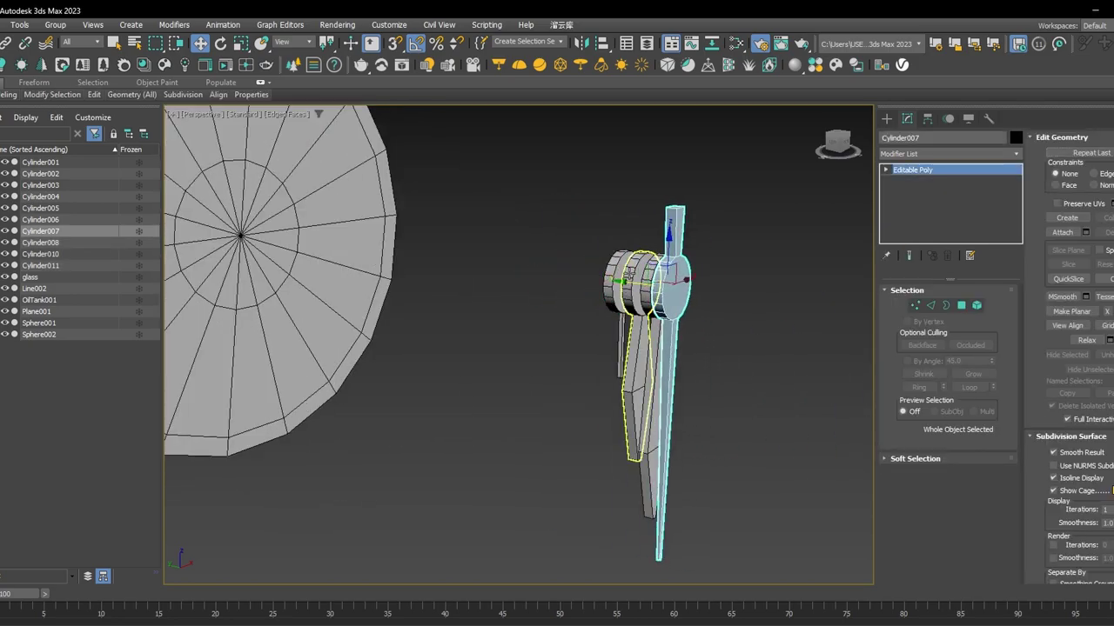
{"action": "left_click", "coordinate": [626, 277]}
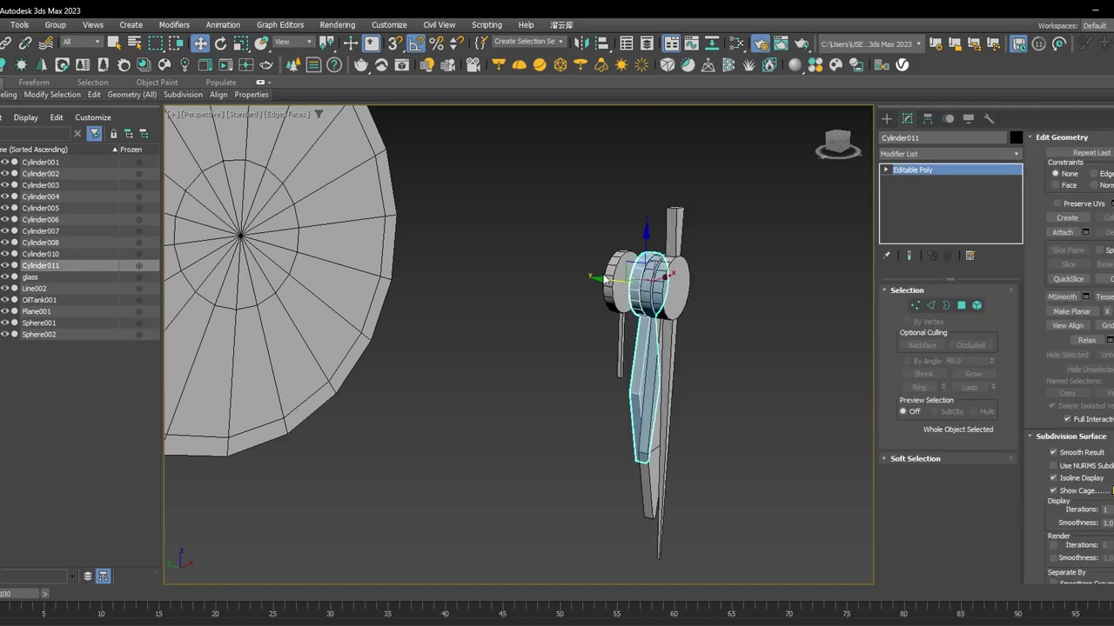
{"action": "left_click", "coordinate": [609, 268]}
{"action": "left_click_drag", "start_coordinate": [579, 278], "coordinate": [595, 276]}
Select all four hands and move them along Y into the clock body, in front of the dial.
{"action": "left_click_drag", "start_coordinate": [572, 233], "coordinate": [571, 232]}
{"action": "scroll", "coordinate": [592, 261], "scroll_direction": "down", "scroll_amount": 5}
{"action": "middle_click_drag", "start_coordinate": [607, 300], "coordinate": [699, 341]}
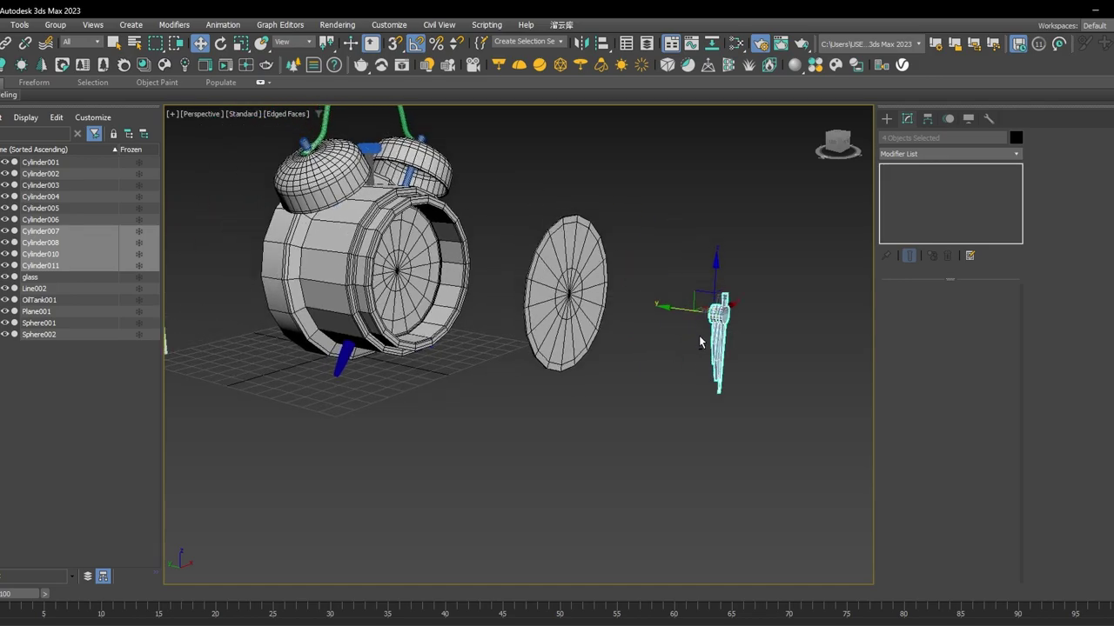
{"action": "scroll", "coordinate": [696, 326], "scroll_direction": "down", "scroll_amount": 2}
{"action": "left_click_drag", "start_coordinate": [639, 310], "coordinate": [441, 289]}
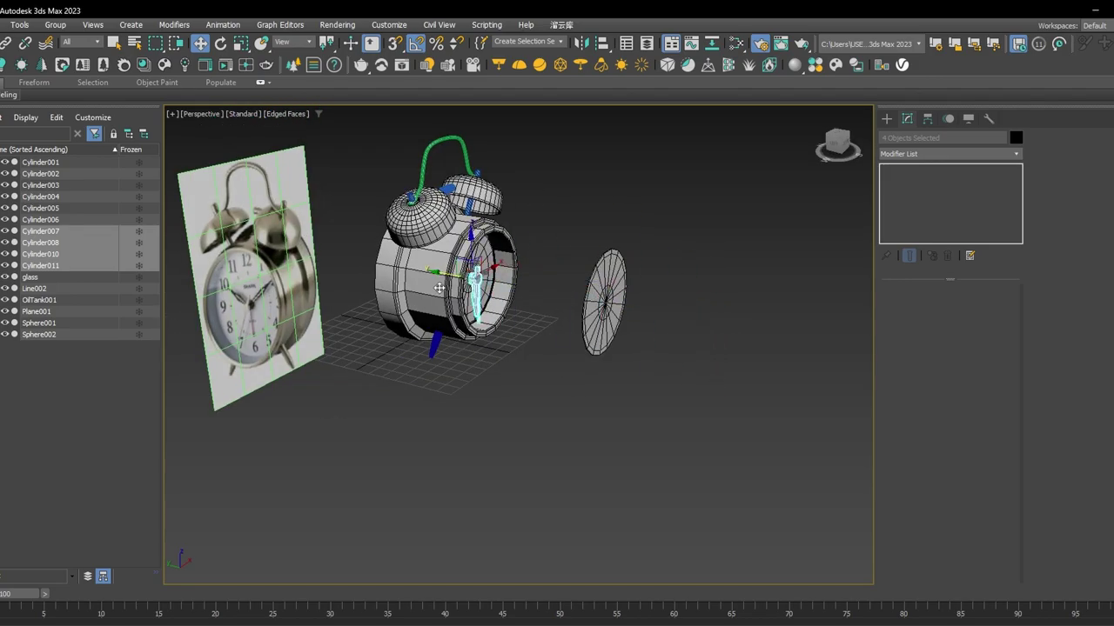
{"action": "scroll", "coordinate": [442, 289], "scroll_direction": "up", "scroll_amount": 5}
{"action": "scroll", "coordinate": [524, 252], "scroll_direction": "up", "scroll_amount": 2}
{"action": "left_click_drag", "start_coordinate": [526, 248], "coordinate": [511, 245]}
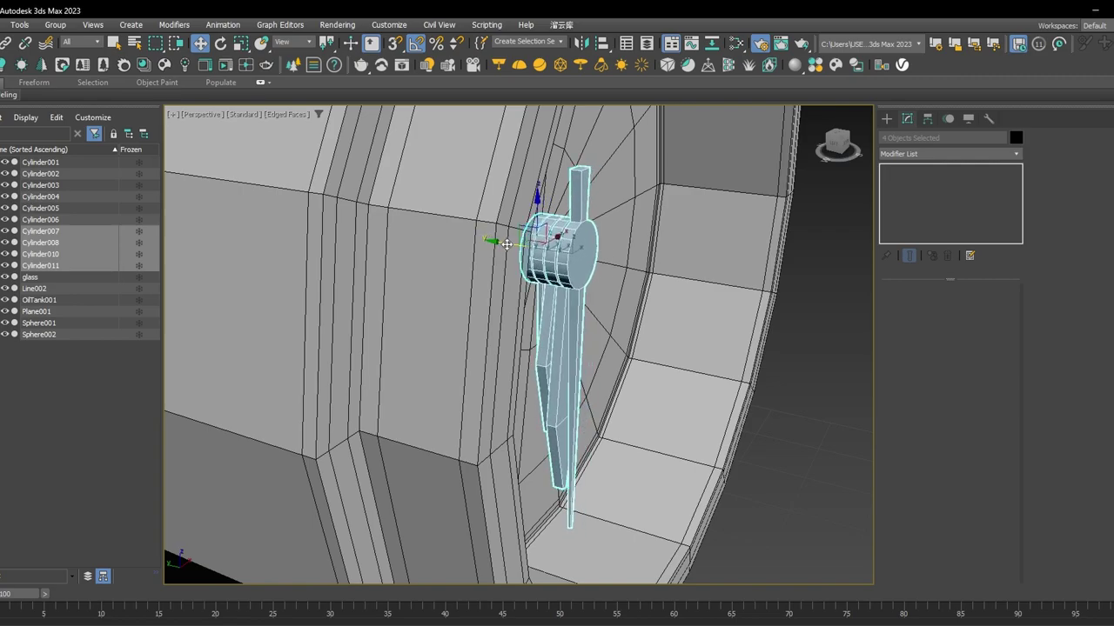
{"action": "middle_click_drag", "start_coordinate": [505, 241], "coordinate": [409, 275], "text": "alt"}
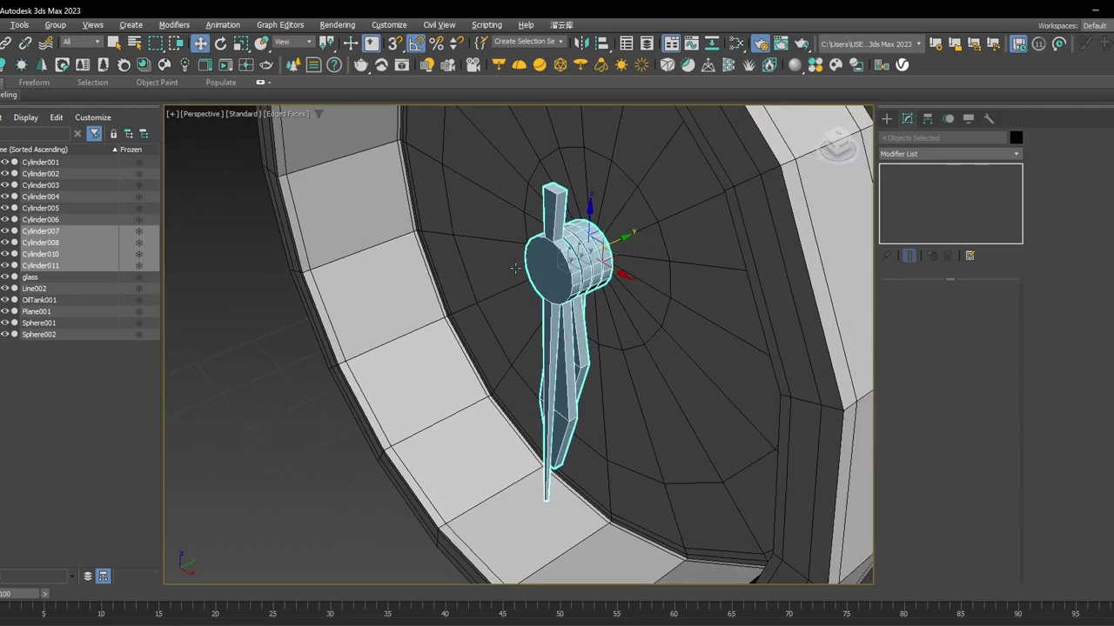
Scale the four hands thinner along Y and move the stack back against the dial.
{"action": "scroll", "coordinate": [592, 272], "scroll_direction": "down", "scroll_amount": 4}
{"action": "mouse_move", "coordinate": [590, 271]}
{"action": "middle_mouse_down", "text": "alt"}
{"action": "mouse_move", "coordinate": [654, 273]}
{"action": "mouse_move", "coordinate": [590, 280]}
{"action": "middle_mouse_up", "text": "alt"}
{"action": "scroll", "coordinate": [656, 273], "scroll_direction": "down", "scroll_amount": 3}
{"action": "middle_click_drag", "start_coordinate": [590, 280], "coordinate": [744, 269]}
{"action": "scroll", "coordinate": [663, 270], "scroll_direction": "up", "scroll_amount": 3}
{"action": "scroll", "coordinate": [762, 256], "scroll_direction": "down", "scroll_amount": 3}
{"action": "scroll", "coordinate": [744, 268], "scroll_direction": "up", "scroll_amount": 6}
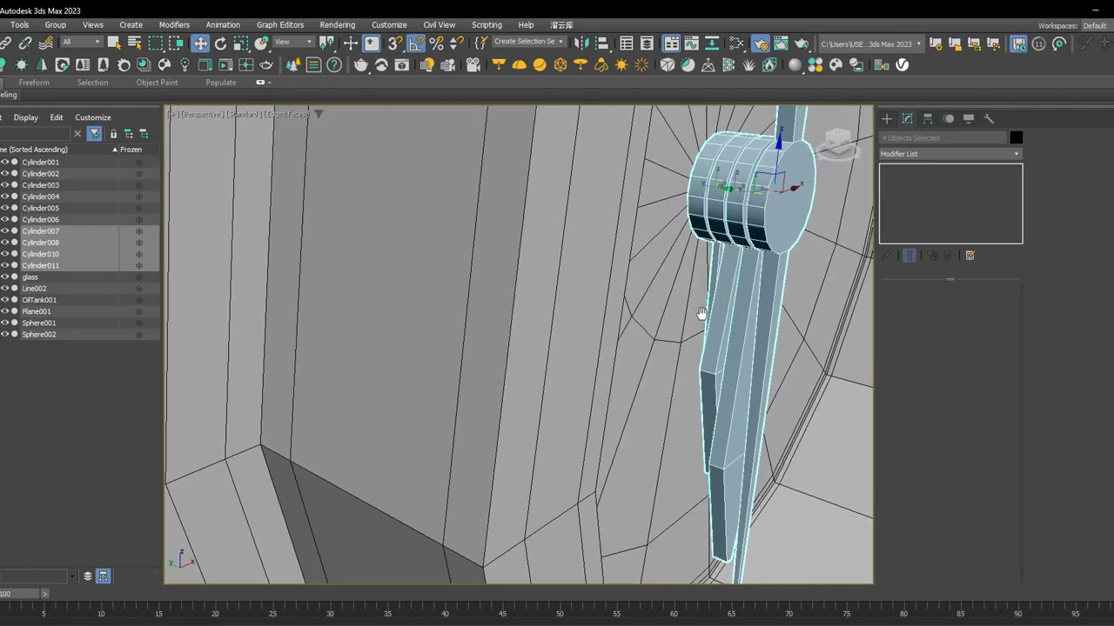
{"action": "middle_click_drag", "start_coordinate": [703, 319], "coordinate": [628, 345]}
{"action": "scroll", "coordinate": [628, 345], "scroll_direction": "down", "scroll_amount": 1}
{"action": "key", "text": "r"}
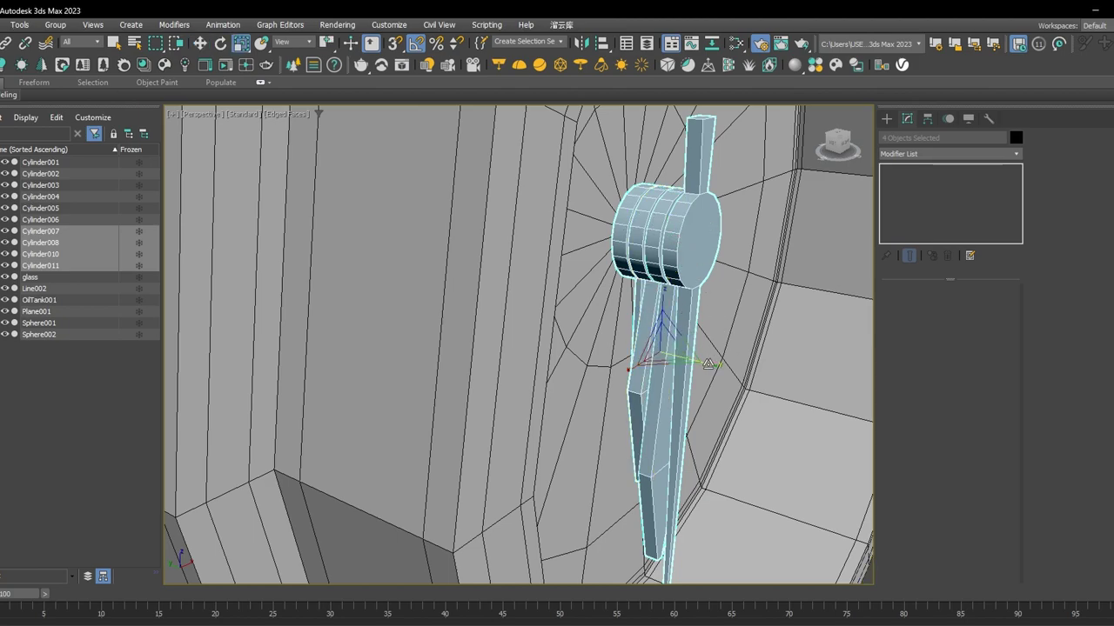
{"action": "left_click_drag", "start_coordinate": [708, 364], "coordinate": [664, 355]}
{"action": "key", "text": "w"}
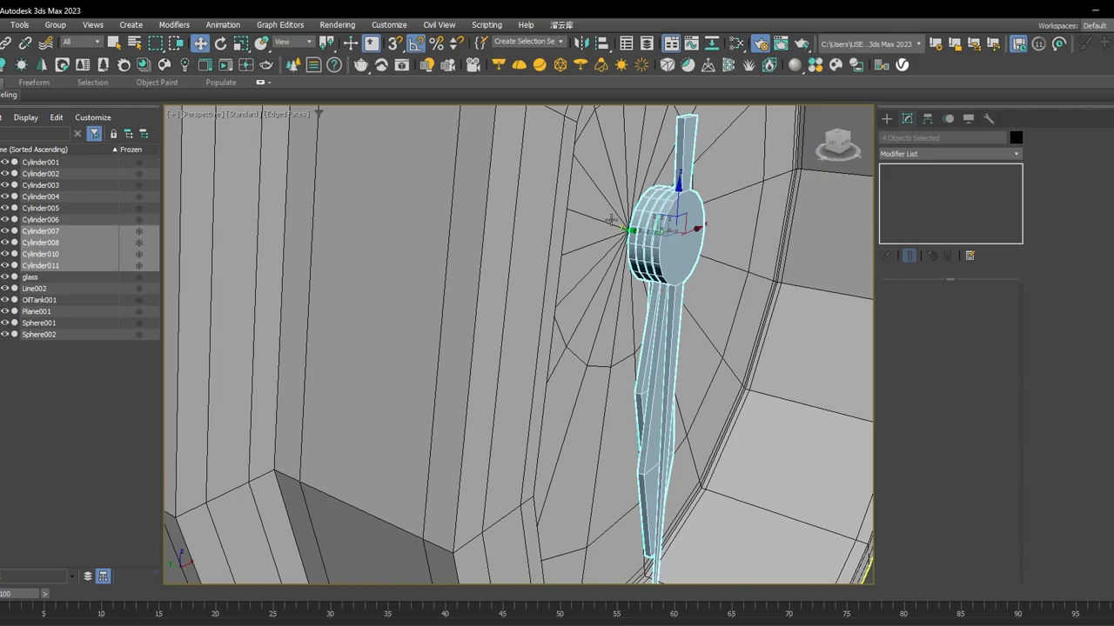
{"action": "left_click_drag", "start_coordinate": [633, 231], "coordinate": [615, 232]}
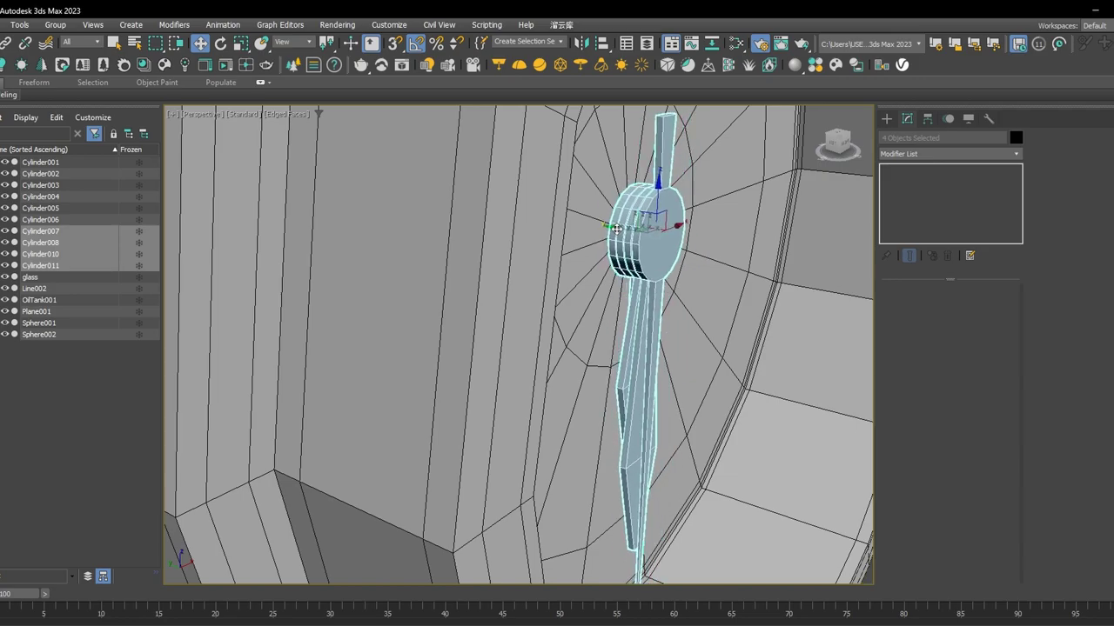
{"action": "scroll", "coordinate": [654, 266], "scroll_direction": "down", "scroll_amount": 5}
{"action": "middle_click_drag", "start_coordinate": [728, 336], "coordinate": [678, 343], "text": "alt"}
{"action": "left_click", "coordinate": [481, 456]}
Save the scene as a new version of clock.max in the Clock folder.
{"action": "middle_click_drag", "start_coordinate": [514, 328], "coordinate": [546, 323], "text": "alt"}
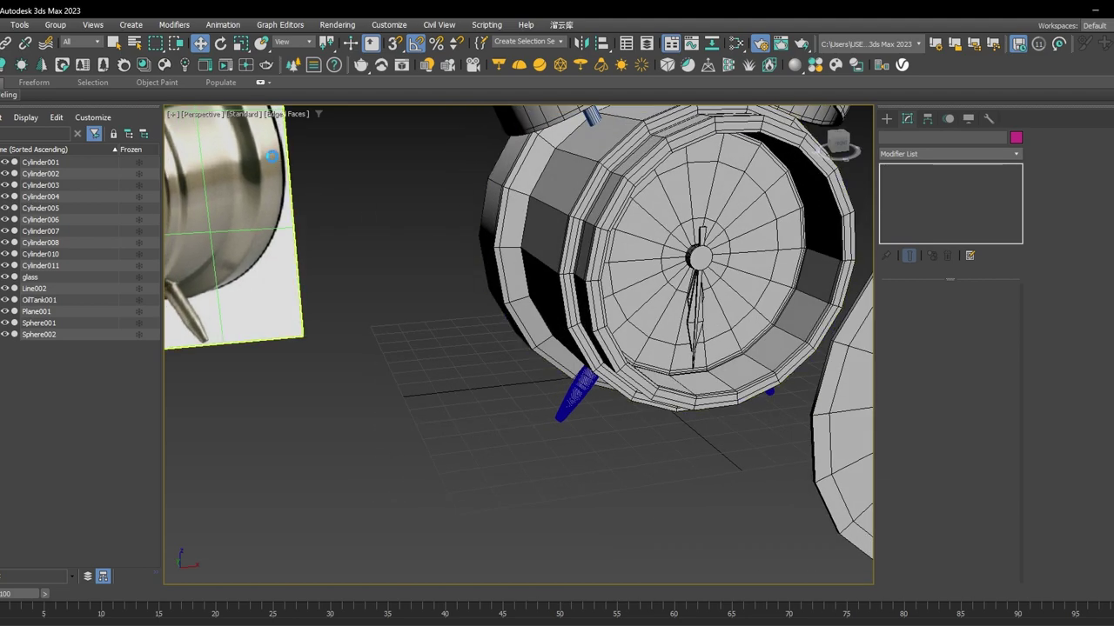
{"action": "left_click", "coordinate": [2, 25]}
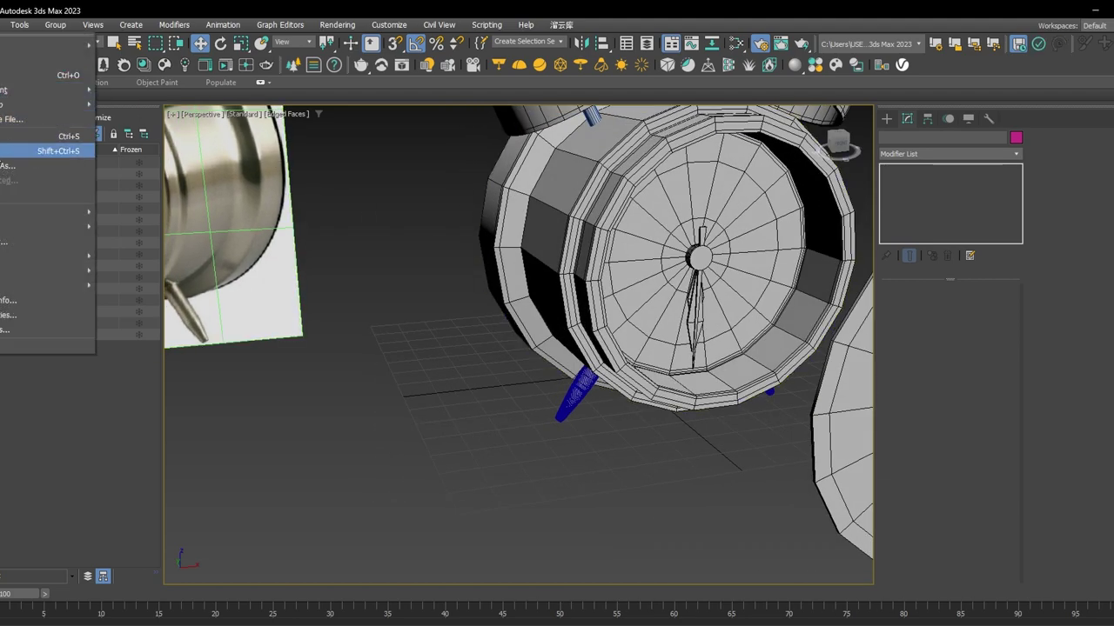
{"action": "left_click", "coordinate": [1, 150]}
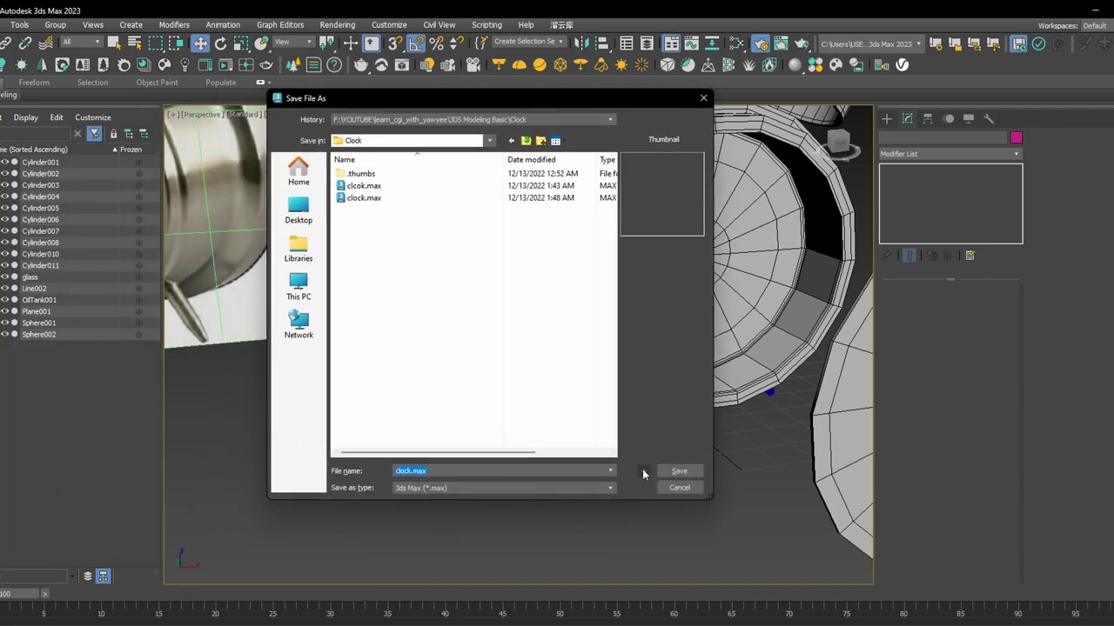
{"action": "key", "text": "Return"}
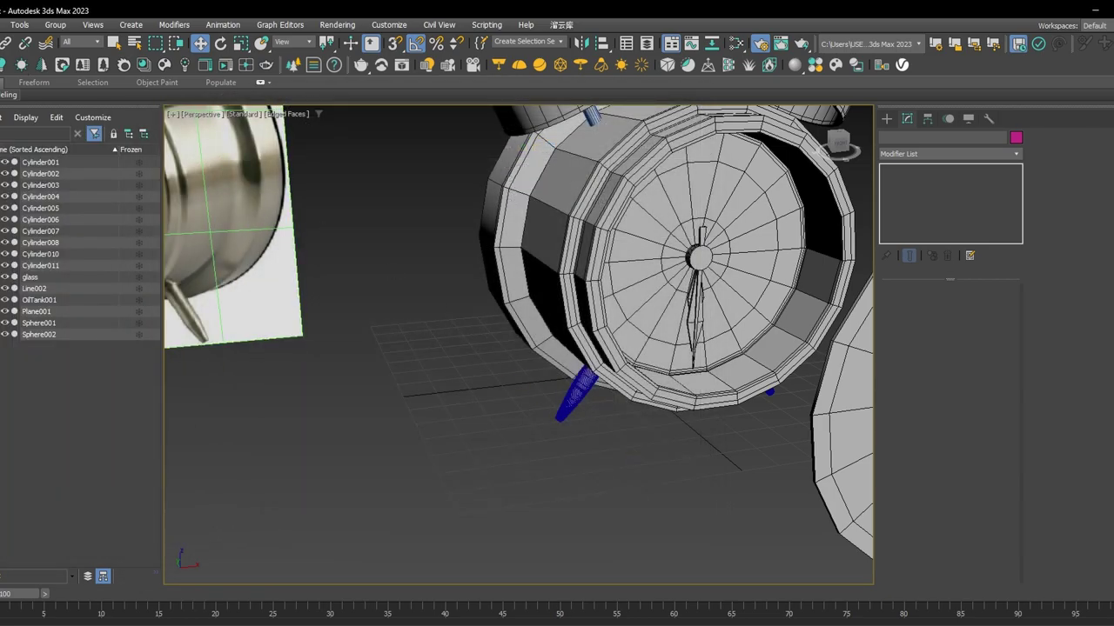
{"action": "left_click", "coordinate": [684, 265]}
{"action": "scroll", "coordinate": [684, 265], "scroll_direction": "down", "scroll_amount": 5}
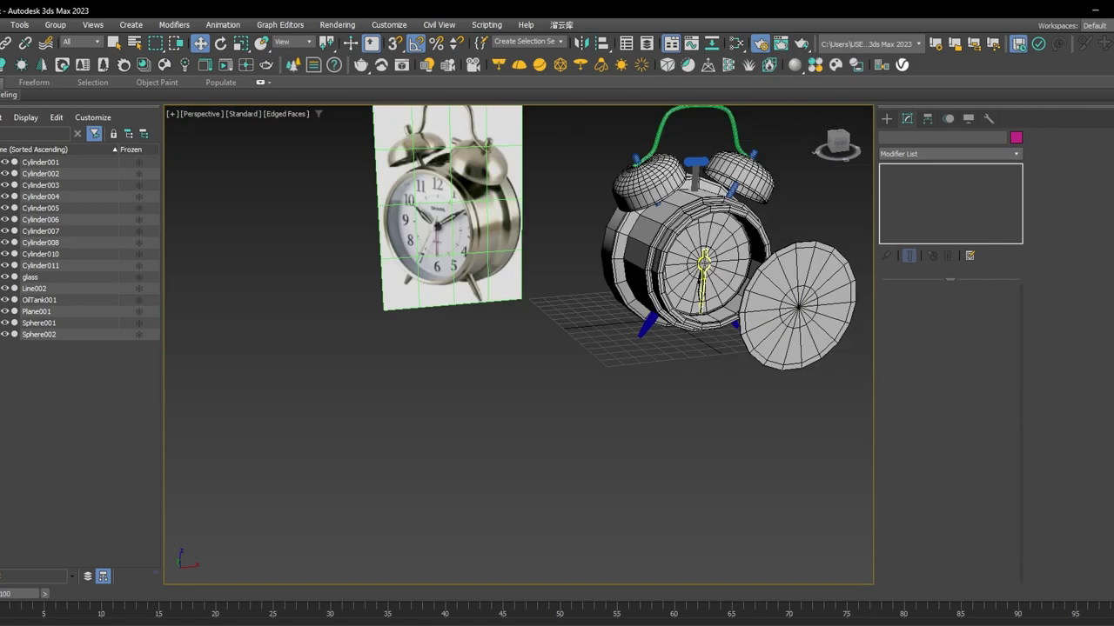
Rotate the long thin front hand about the Y axis so it points to about the 7 o'clock position.
{"action": "scroll", "coordinate": [696, 266], "scroll_direction": "up", "scroll_amount": 5}
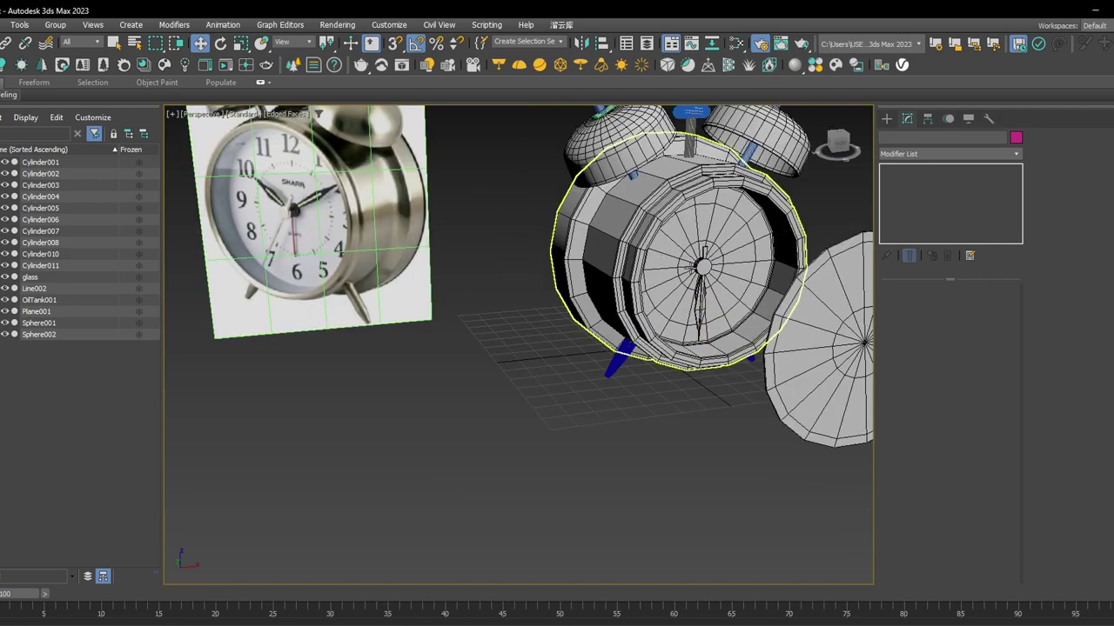
{"action": "left_click", "coordinate": [704, 256]}
{"action": "middle_click_drag", "start_coordinate": [714, 254], "coordinate": [715, 278]}
{"action": "scroll", "coordinate": [714, 275], "scroll_direction": "up", "scroll_amount": 3}
{"action": "key", "text": "e"}
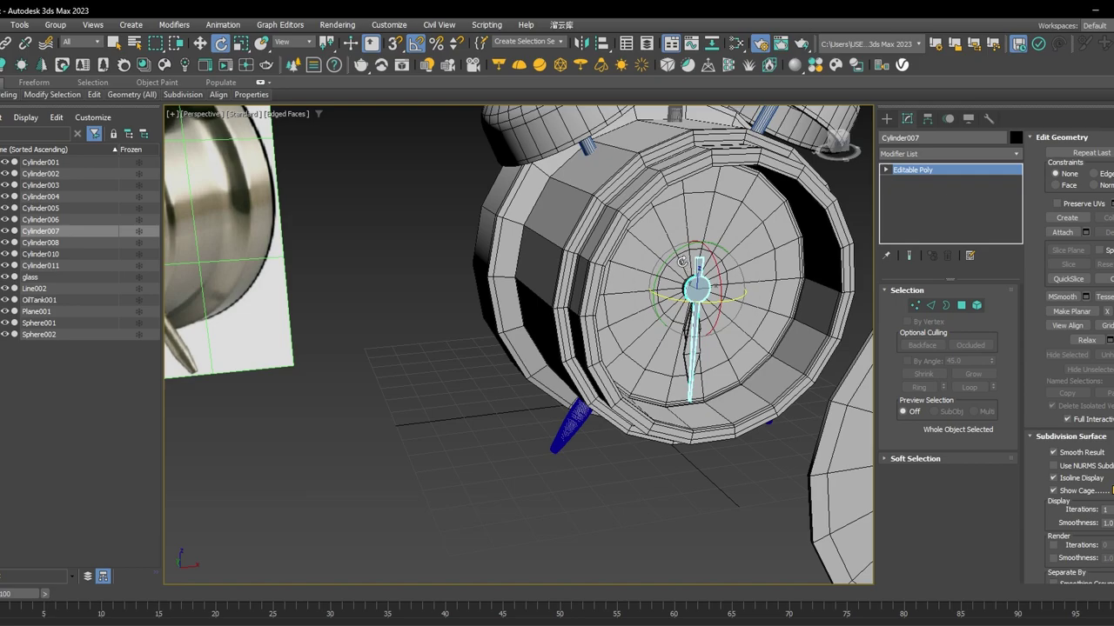
{"action": "left_click_drag", "start_coordinate": [707, 252], "coordinate": [679, 257]}
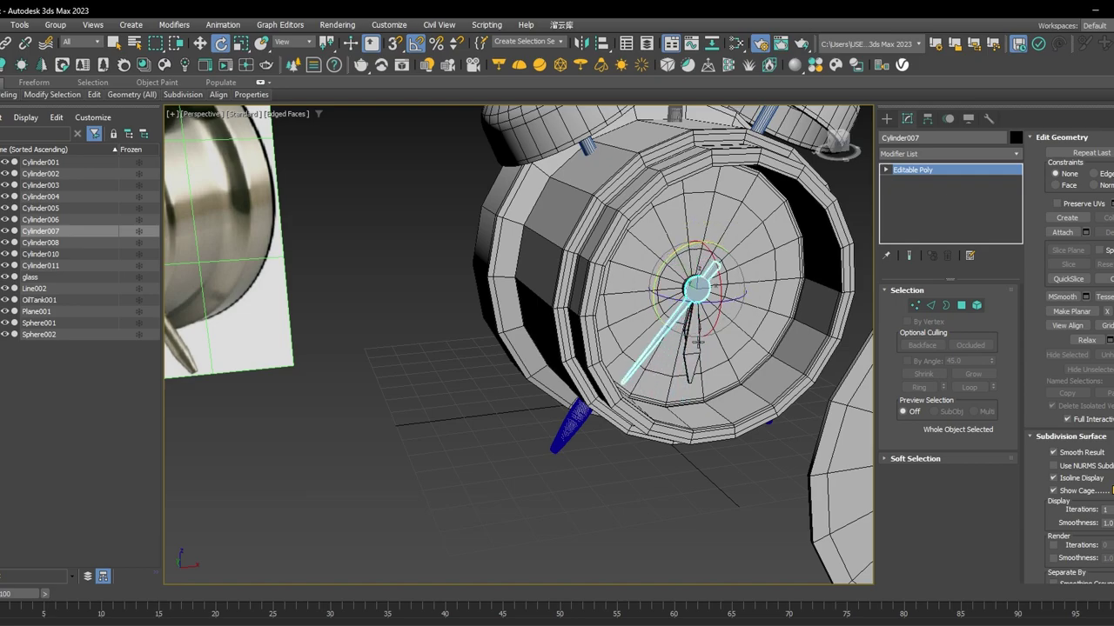
Rotate the longer wide hand about the Y axis so it points to about the 4 o'clock position.
{"action": "left_click", "coordinate": [691, 362]}
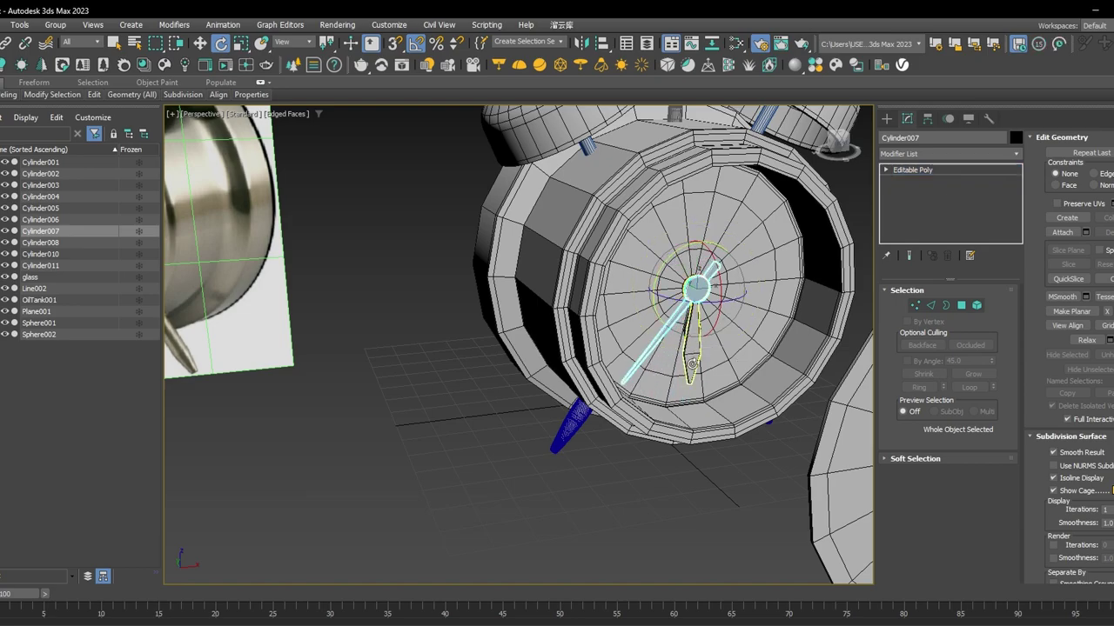
{"action": "left_click_drag", "start_coordinate": [666, 261], "coordinate": [662, 287]}
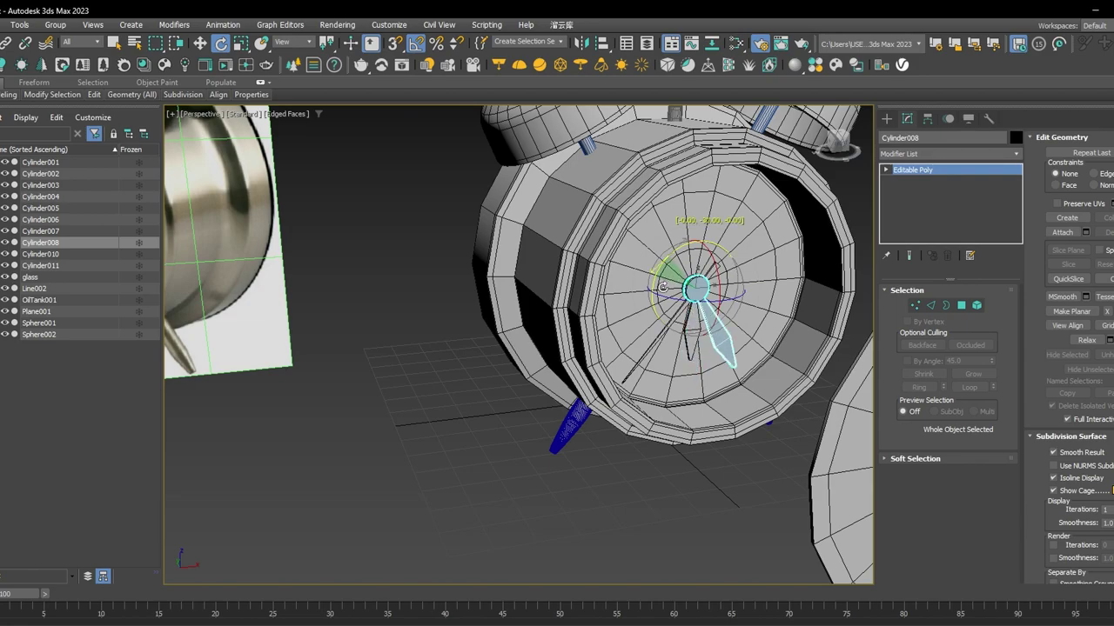
{"action": "mouse_move", "coordinate": [735, 289]}
{"action": "middle_mouse_down", "text": "alt"}
{"action": "mouse_move", "coordinate": [719, 255]}
{"action": "mouse_move", "coordinate": [733, 292]}
{"action": "middle_mouse_up", "text": "alt"}
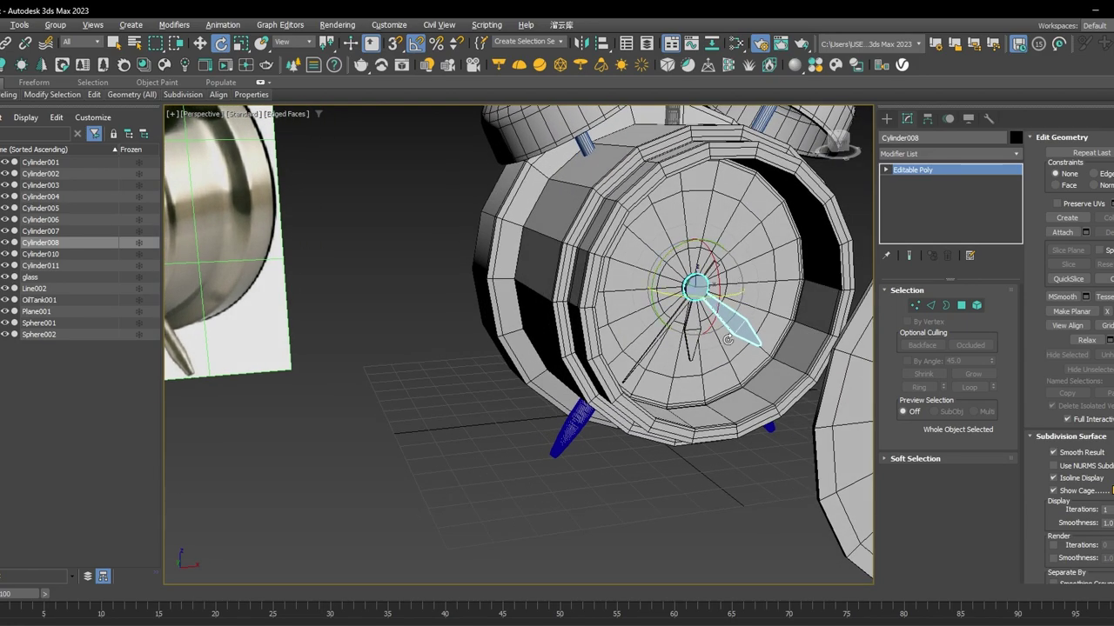
Rotate the shorter wide hand about the Y axis so it points to about the 1 o'clock position.
{"action": "key", "text": "ctrl+d"}
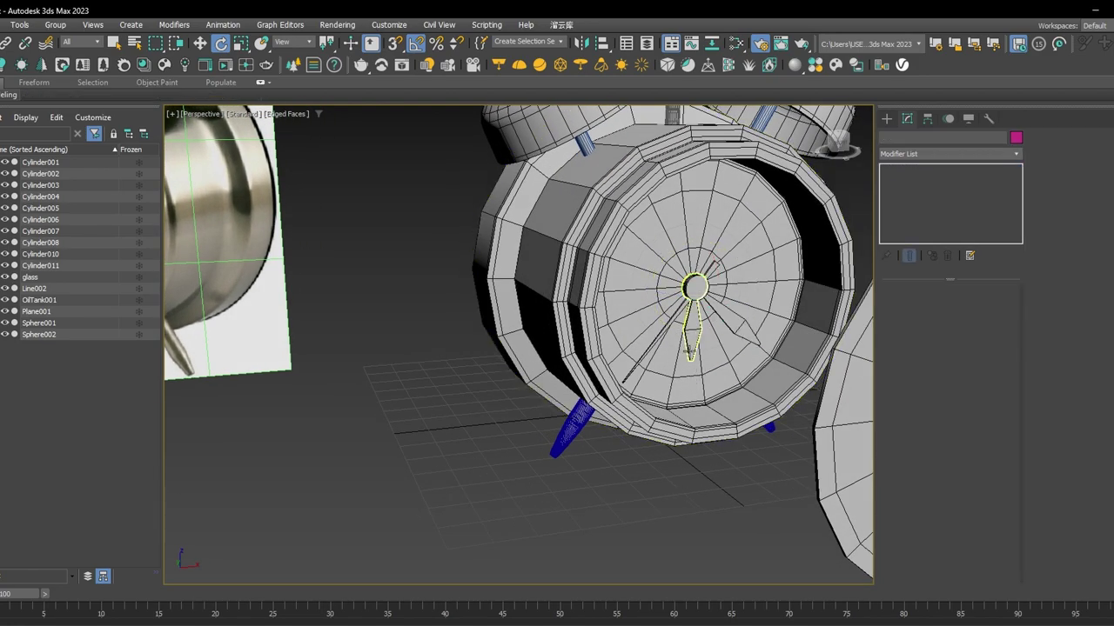
{"action": "left_click", "coordinate": [690, 328]}
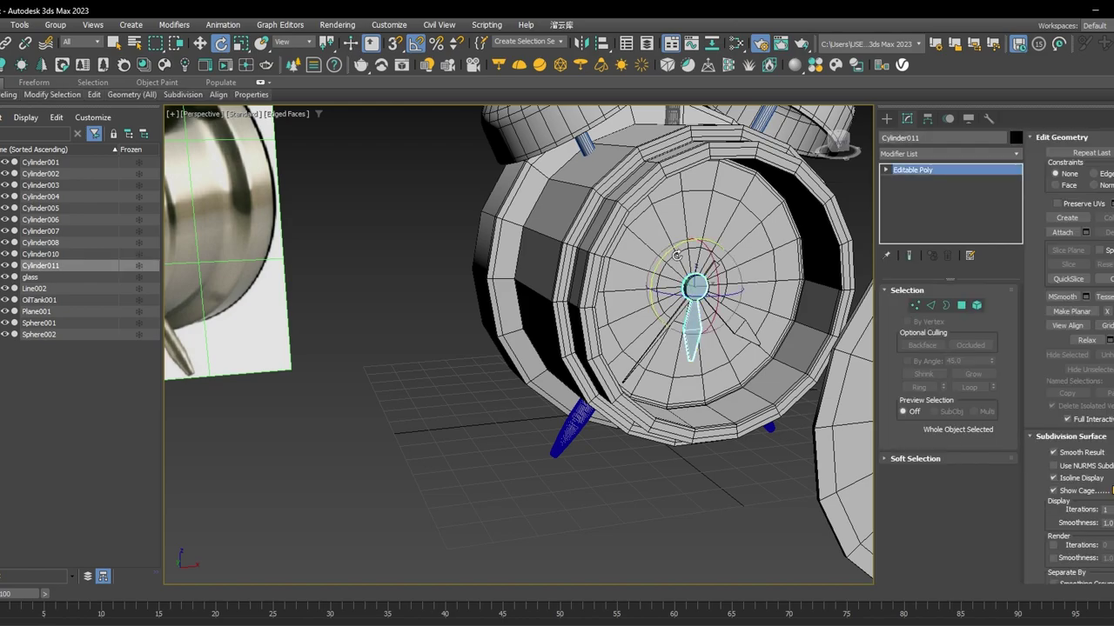
{"action": "left_click_drag", "start_coordinate": [666, 268], "coordinate": [671, 262]}
{"action": "middle_click_drag", "start_coordinate": [671, 259], "coordinate": [672, 265], "text": "alt"}
{"action": "left_click_drag", "start_coordinate": [670, 257], "coordinate": [641, 344]}
{"action": "middle_click_drag", "start_coordinate": [640, 345], "coordinate": [714, 289], "text": "alt"}
{"action": "scroll", "coordinate": [693, 323], "scroll_direction": "up", "scroll_amount": 3}
{"action": "scroll", "coordinate": [693, 323], "scroll_direction": "up", "scroll_amount": 3}
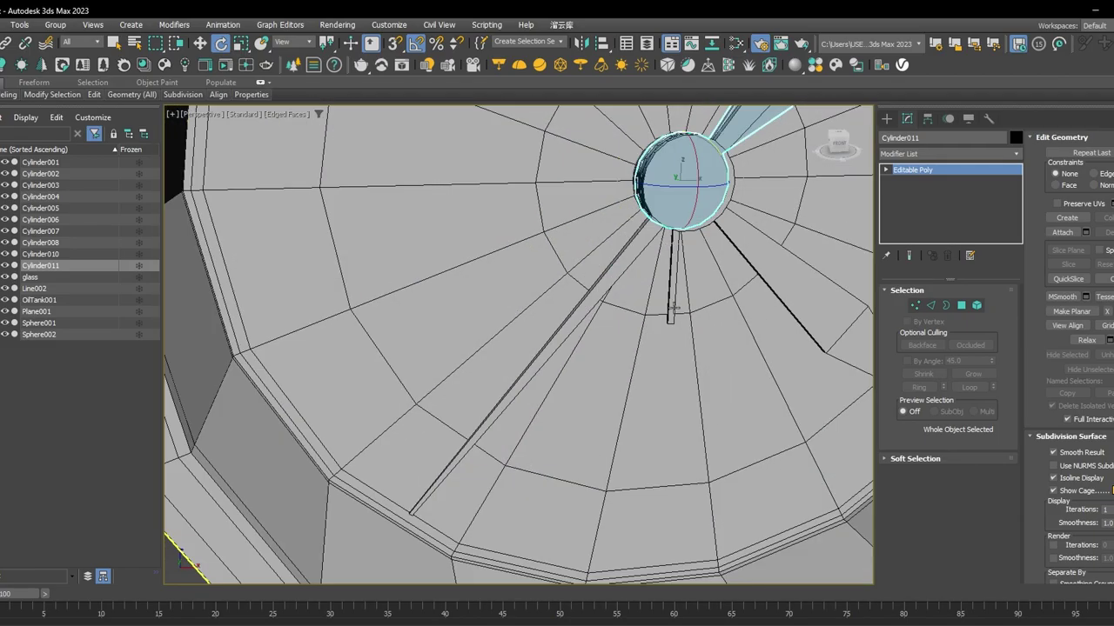
Rotate the shortest hand about the Y axis so it points to about the 9 o'clock position.
{"action": "left_click", "coordinate": [673, 304]}
{"action": "scroll", "coordinate": [672, 275], "scroll_direction": "down", "scroll_amount": 3}
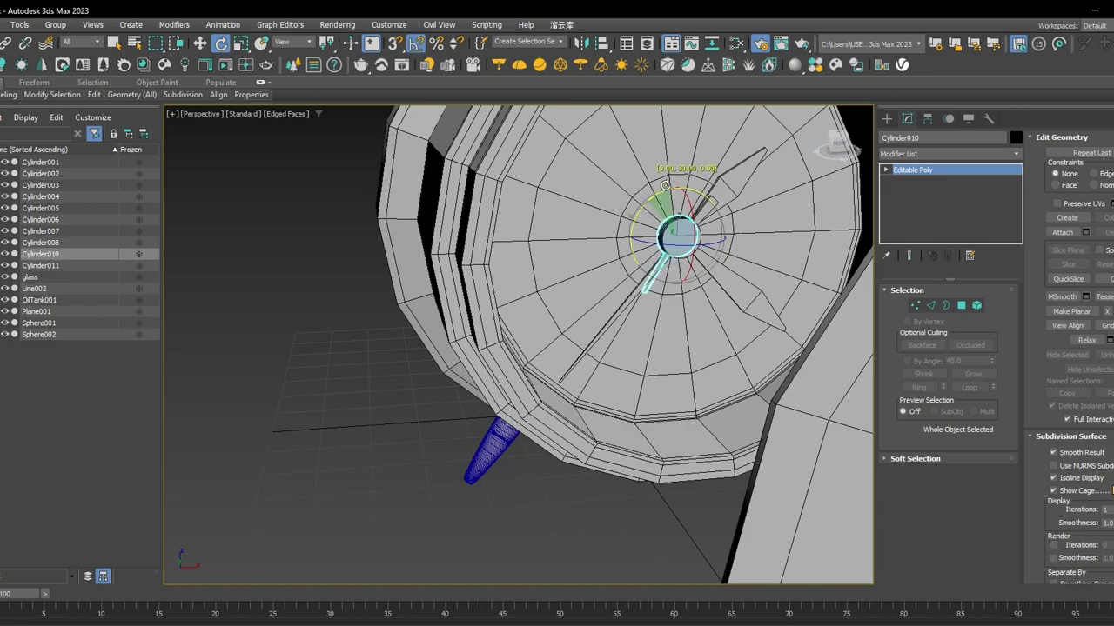
{"action": "scroll", "coordinate": [702, 194], "scroll_direction": "down", "scroll_amount": 3}
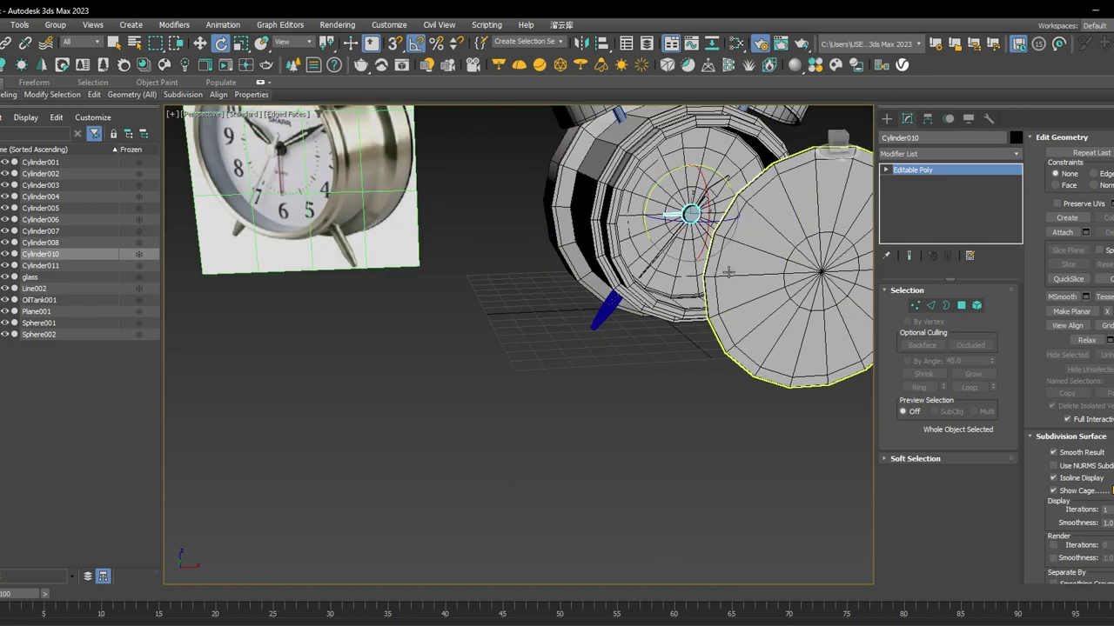
Preview the whole clock in plain shading with TurboSmooth enabled on the clock body and edges hidden.
{"action": "left_click", "coordinate": [660, 354]}
{"action": "scroll", "coordinate": [661, 354], "scroll_direction": "down", "scroll_amount": 3}
{"action": "middle_click_drag", "start_coordinate": [663, 324], "coordinate": [694, 196], "text": "alt"}
{"action": "left_click", "coordinate": [716, 306]}
{"action": "scroll", "coordinate": [694, 196], "scroll_direction": "up", "scroll_amount": 4}
{"action": "left_click", "coordinate": [695, 197]}
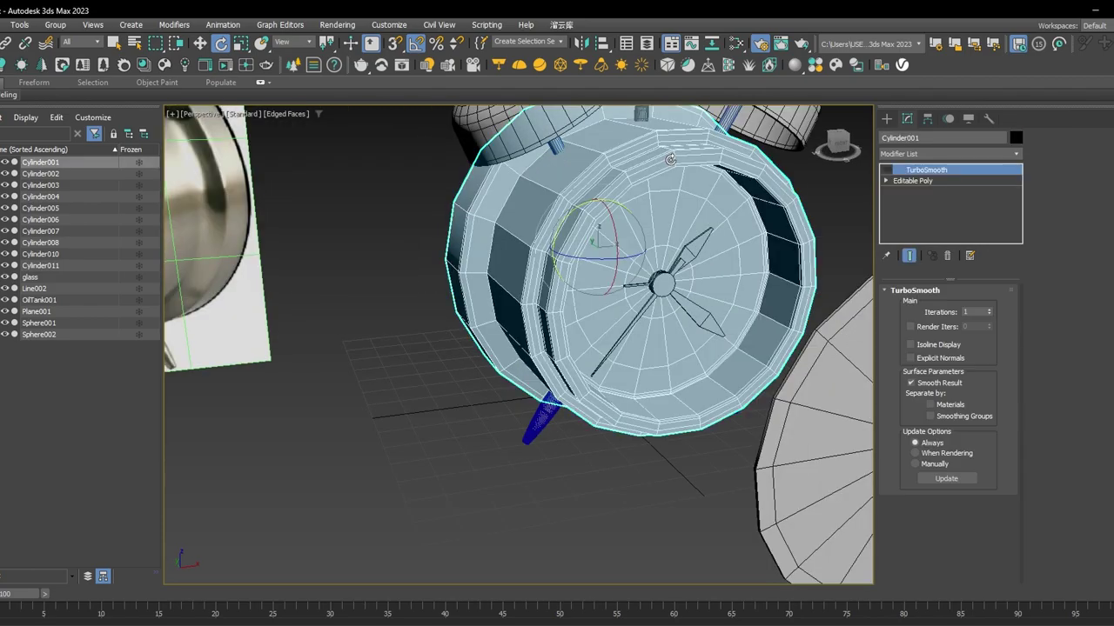
{"action": "left_click", "coordinate": [624, 474]}
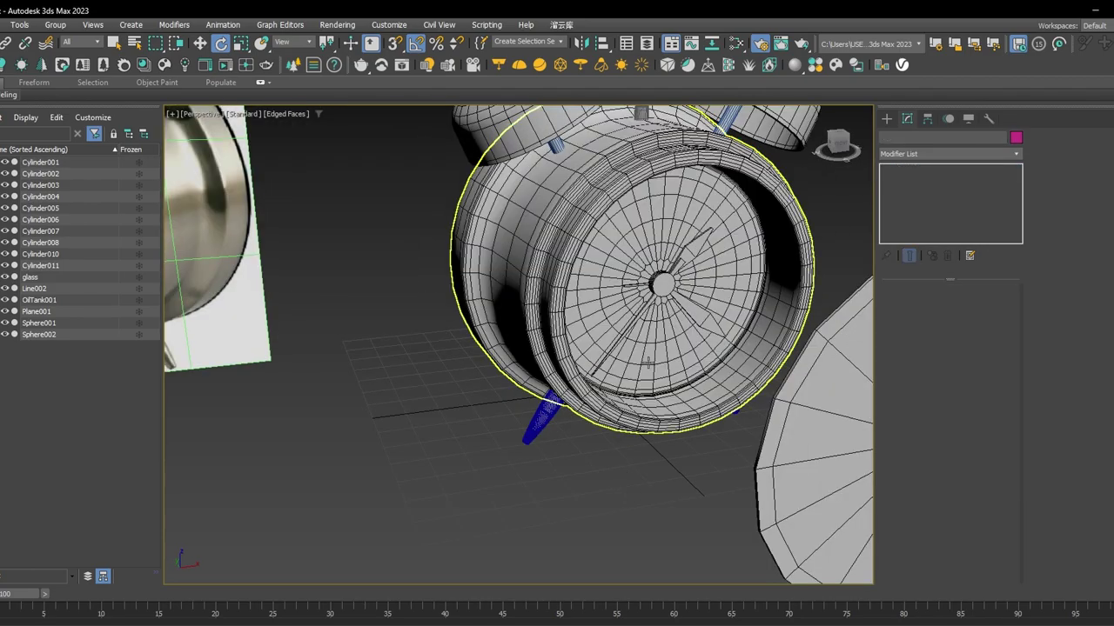
{"action": "key", "text": "F4"}
{"action": "scroll", "coordinate": [581, 382], "scroll_direction": "down", "scroll_amount": 5}
{"action": "middle_click_drag", "start_coordinate": [582, 383], "coordinate": [654, 303], "text": "alt"}
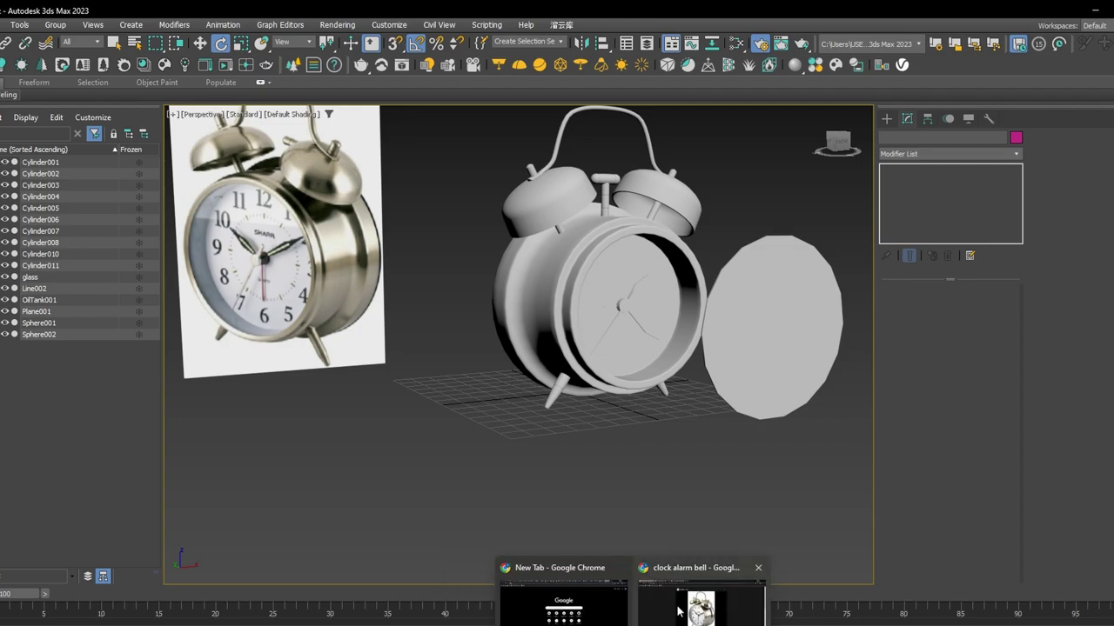
Switch to Chrome and open the Roman-numeral clock face from the "clock face" image search in a new tab.
{"action": "left_click", "coordinate": [678, 612]}
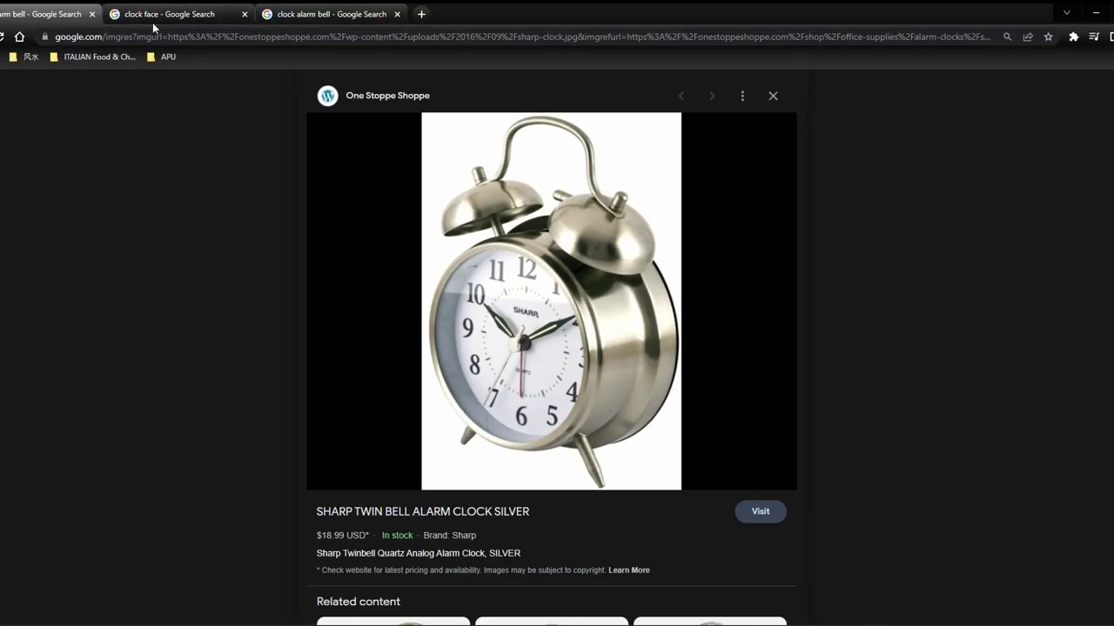
{"action": "left_click", "coordinate": [153, 16]}
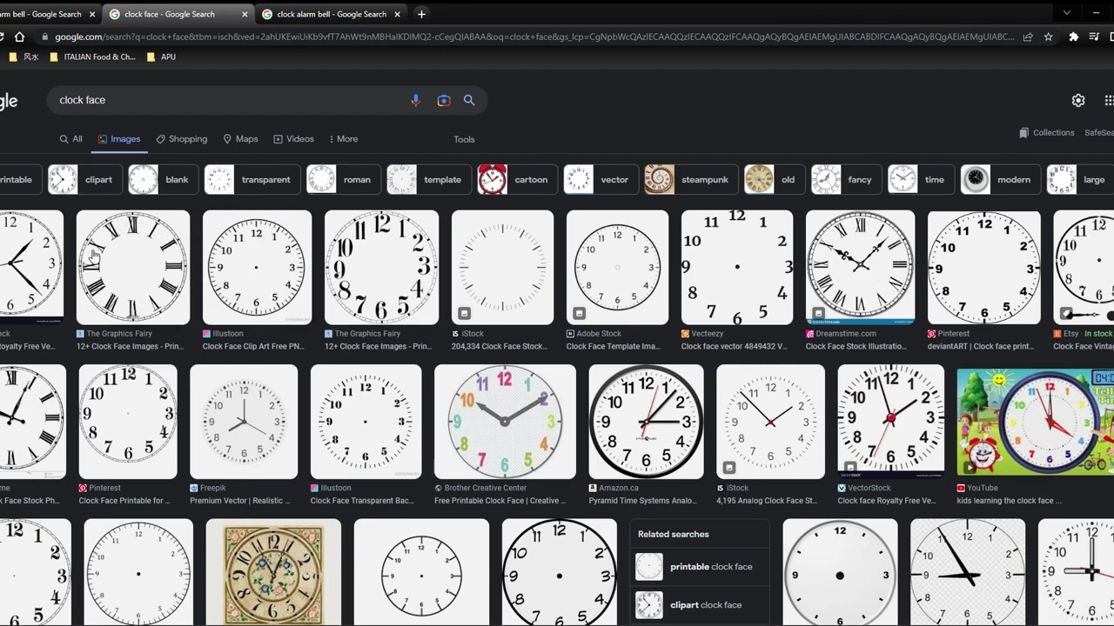
{"action": "right_click", "coordinate": [159, 290]}
{"action": "left_click", "coordinate": [200, 295]}
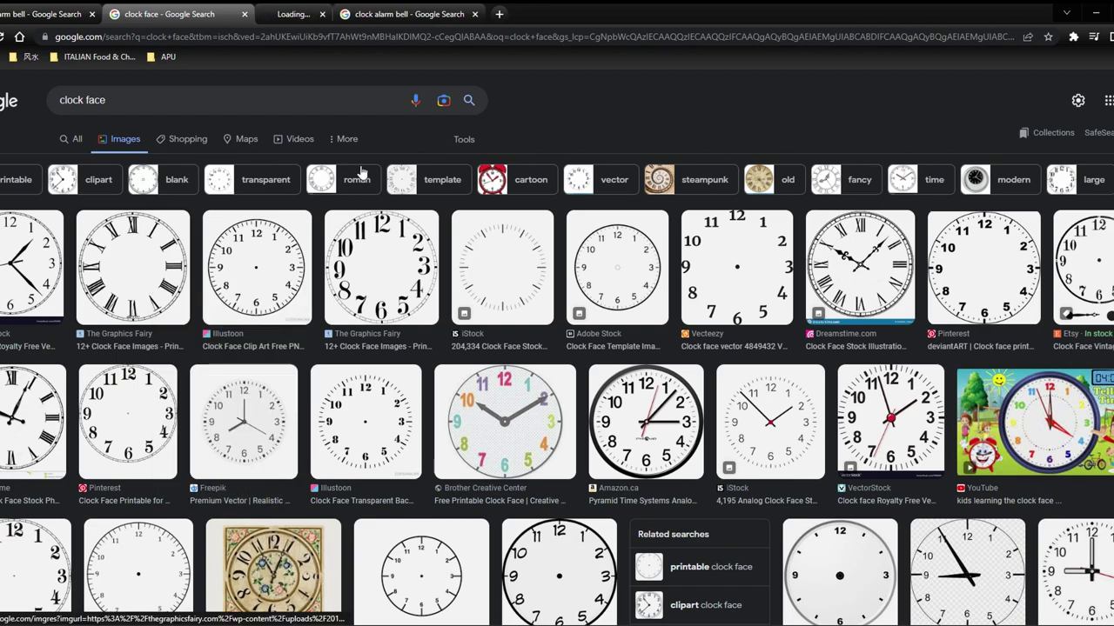
{"action": "left_click", "coordinate": [322, 14]}
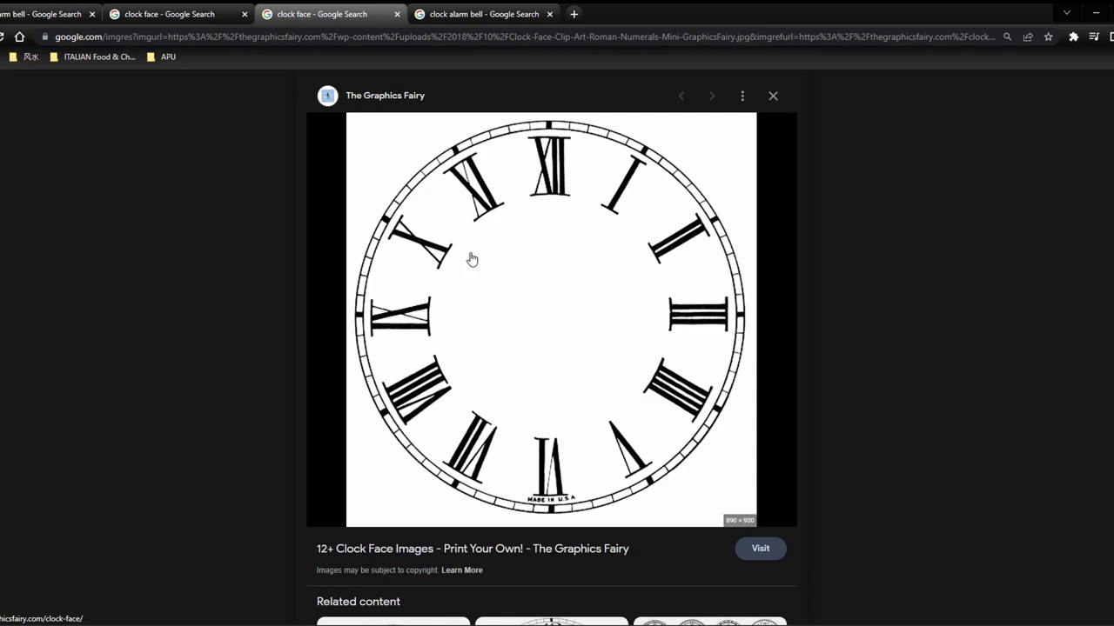
Save the Roman-numeral clock face image from The Graphics Fairy and return to 3ds Max.
{"action": "right_click", "coordinate": [536, 264]}
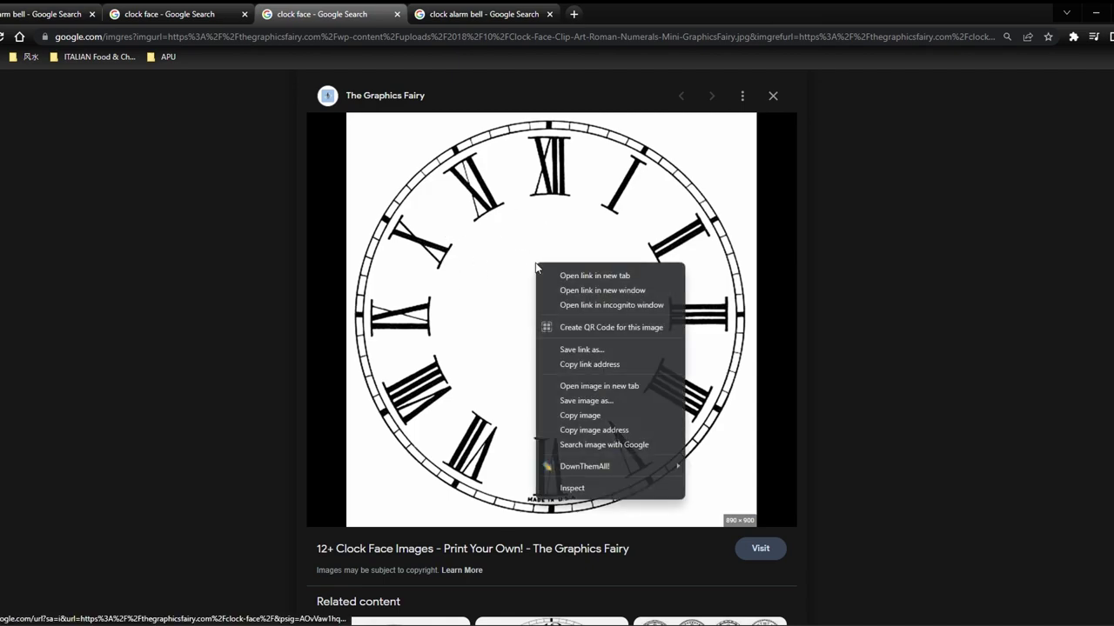
{"action": "left_click", "coordinate": [633, 403]}
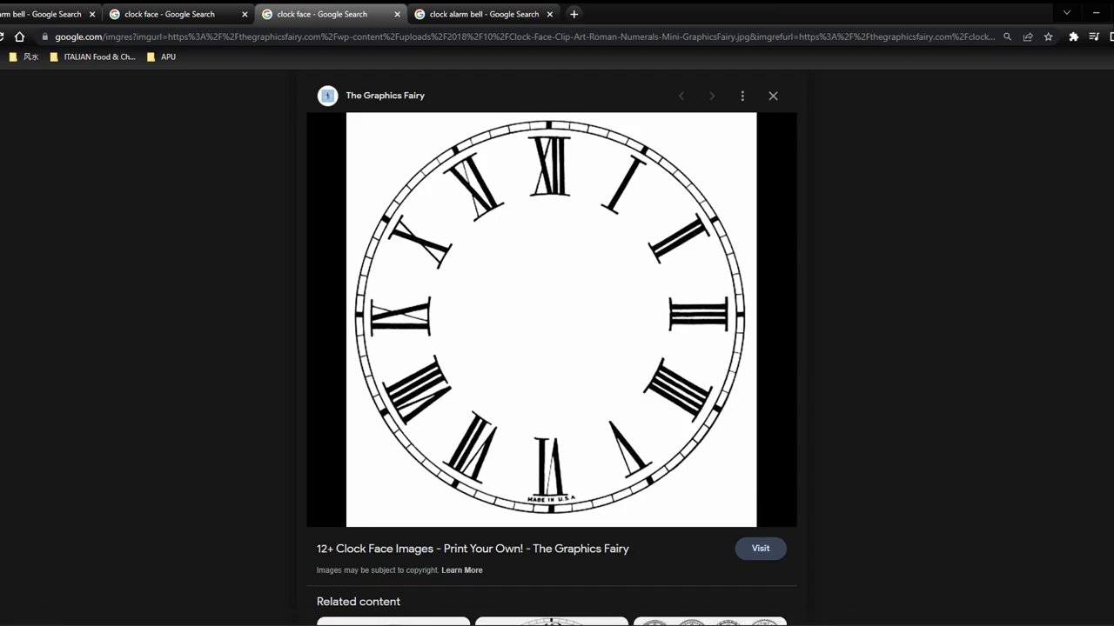
{"action": "left_click", "coordinate": [1100, 17]}
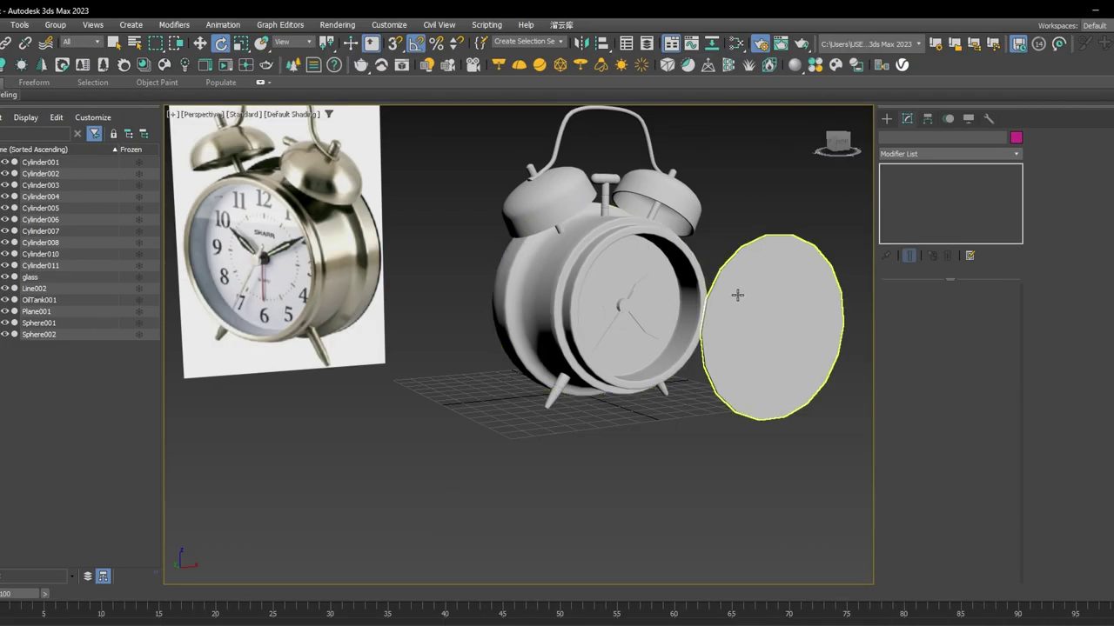
Show the edged faces again and turn off TurboSmooth on the clock body.
{"action": "key", "text": "F4"}
{"action": "left_click", "coordinate": [652, 267]}
{"action": "scroll", "coordinate": [766, 235], "scroll_direction": "up", "scroll_amount": 3}
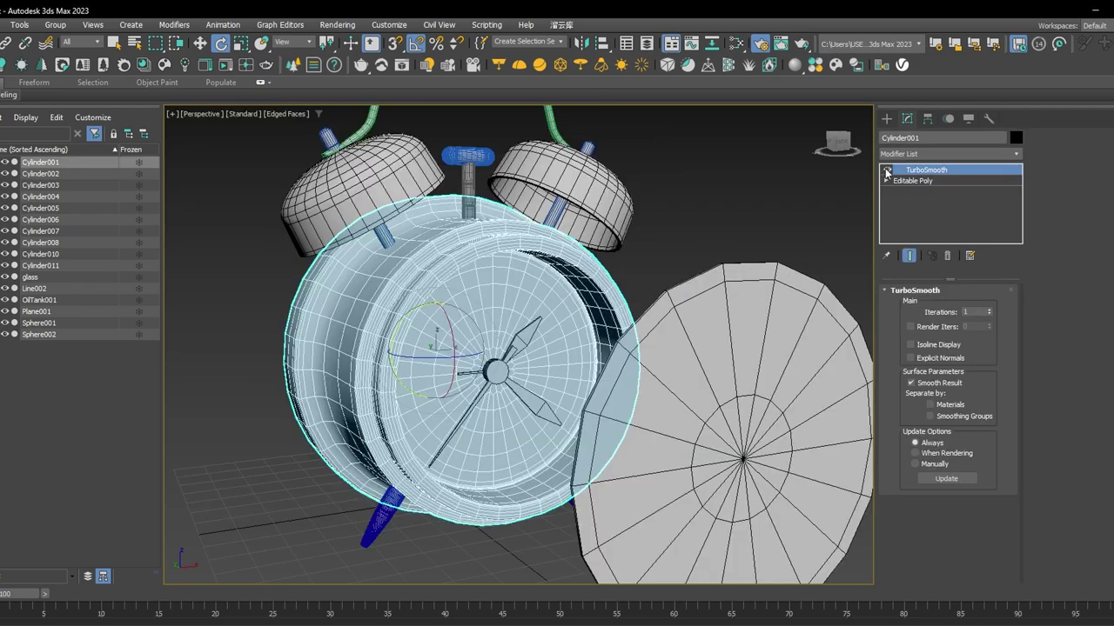
{"action": "left_click", "coordinate": [886, 170]}
{"action": "scroll", "coordinate": [568, 282], "scroll_direction": "up", "scroll_amount": 5}
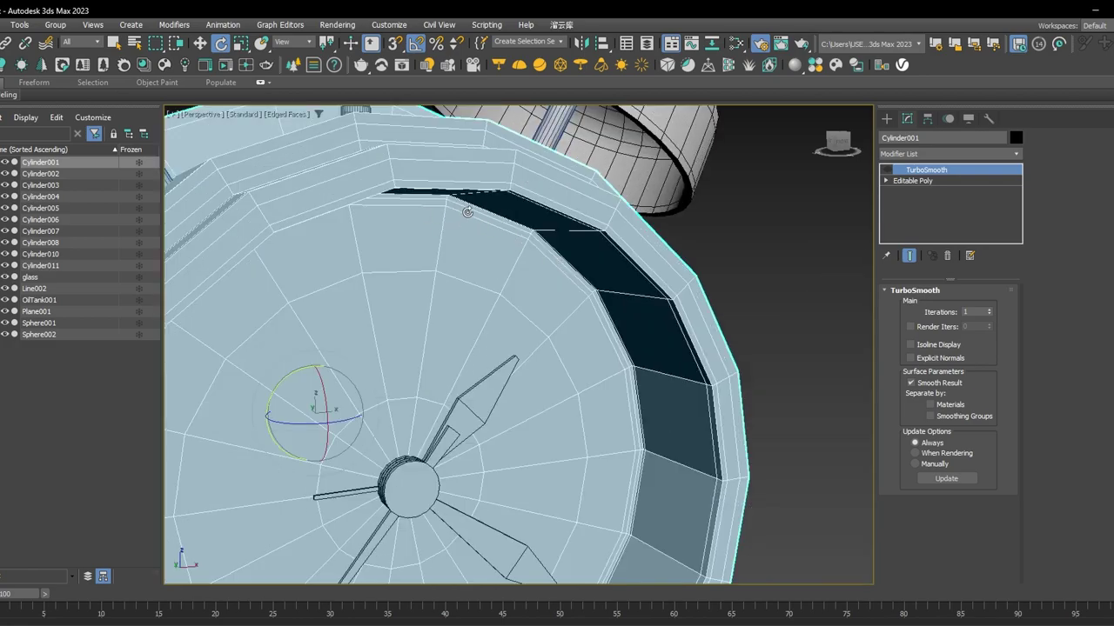
Select all dial polygons of the clock body by picking an inner polygon ring and growing the selection three times.
{"action": "left_click", "coordinate": [909, 181]}
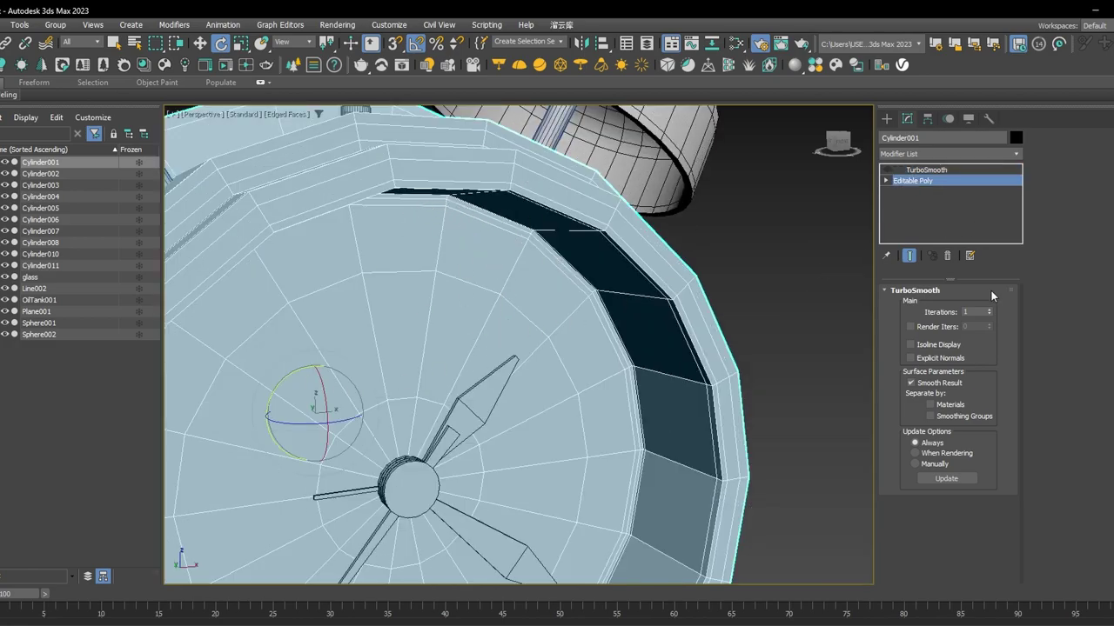
{"action": "left_click", "coordinate": [960, 306]}
{"action": "middle_click_drag", "start_coordinate": [580, 323], "coordinate": [673, 269]}
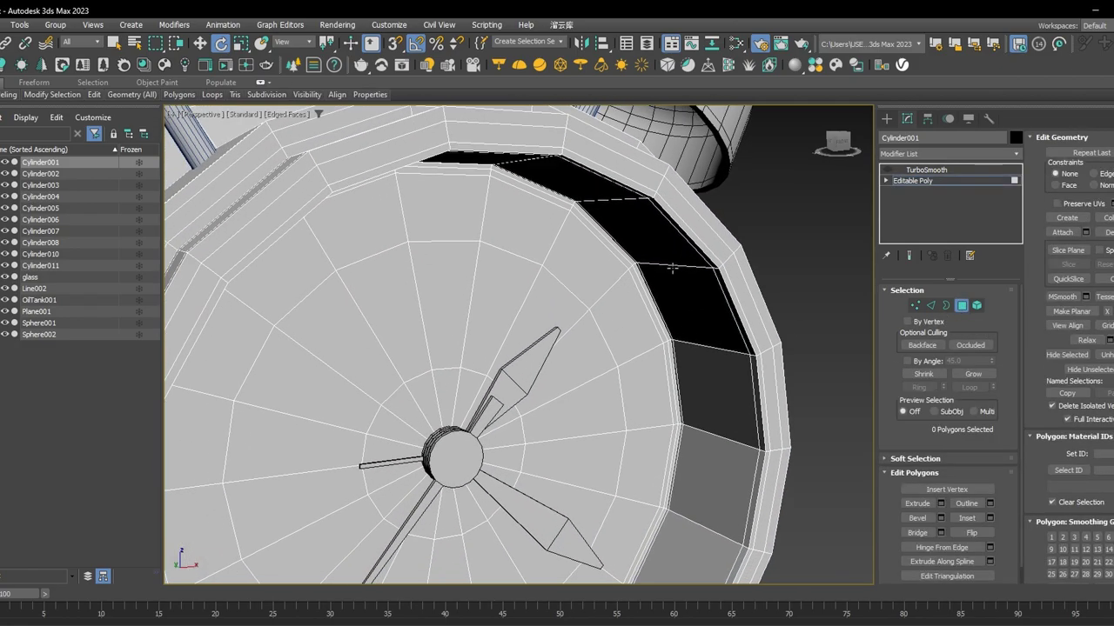
{"action": "middle_click_drag", "start_coordinate": [565, 269], "coordinate": [625, 230]}
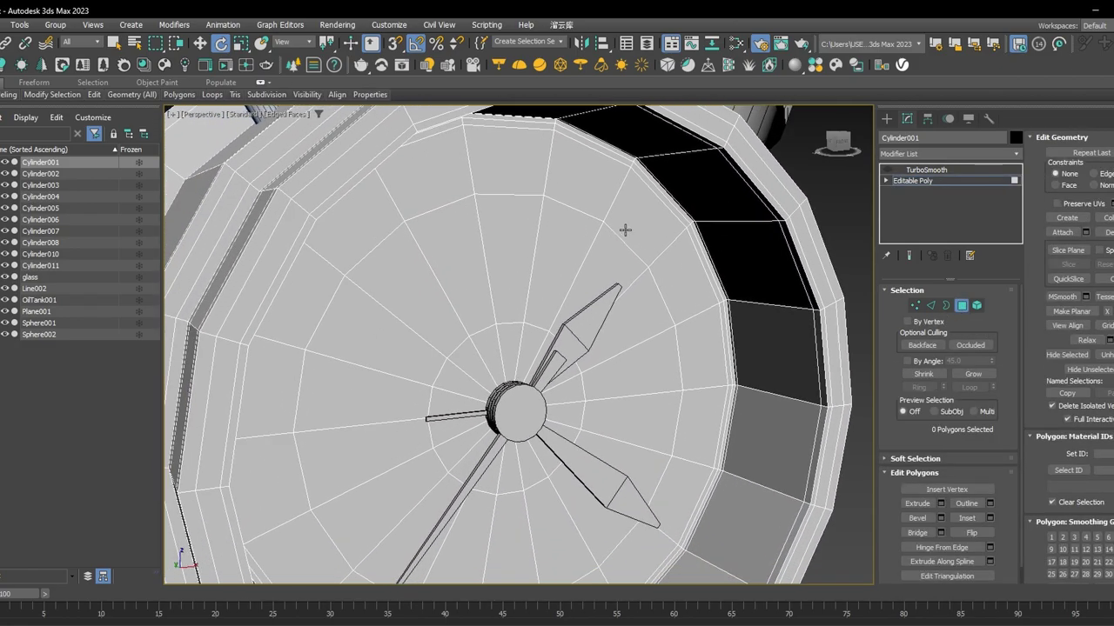
{"action": "left_click", "coordinate": [551, 279]}
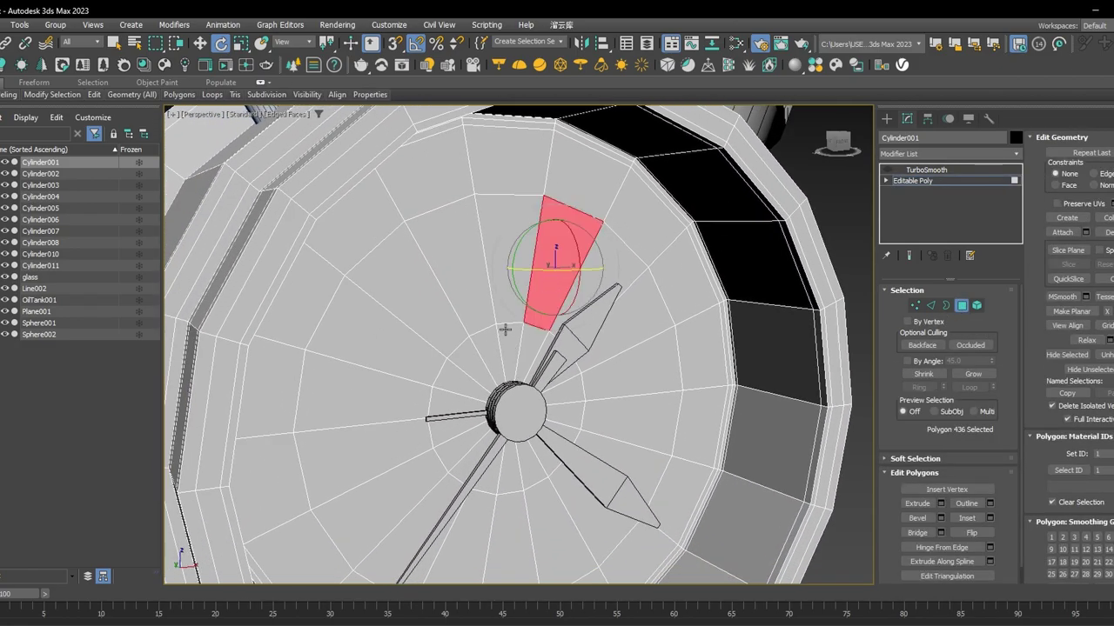
{"action": "left_click", "coordinate": [498, 281], "text": "shift"}
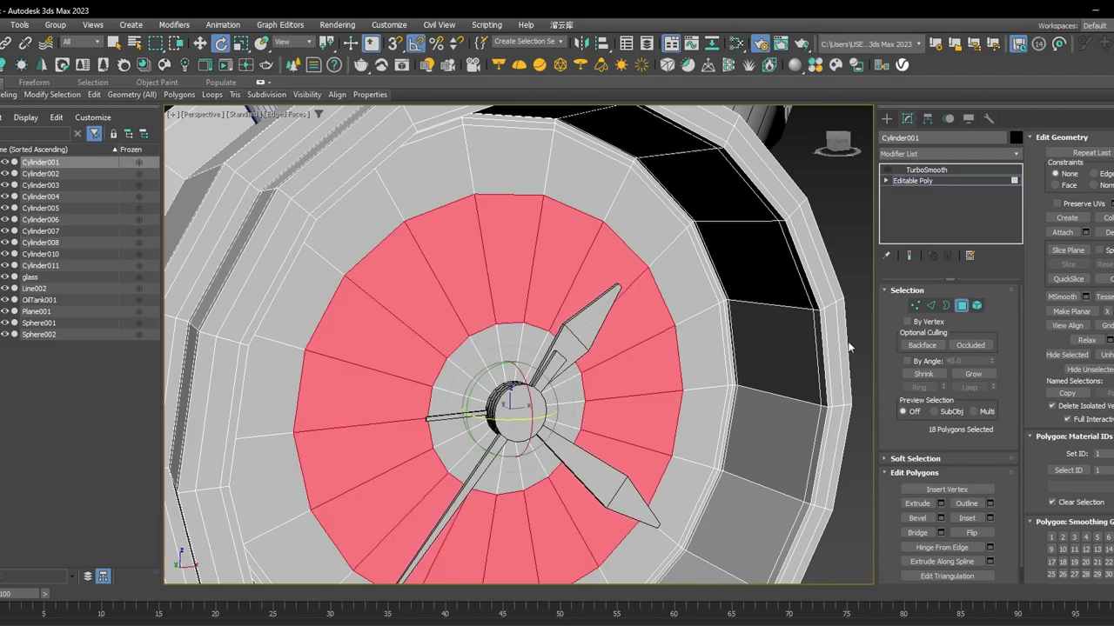
{"action": "left_click", "coordinate": [973, 373]}
{"action": "left_click", "coordinate": [982, 374]}
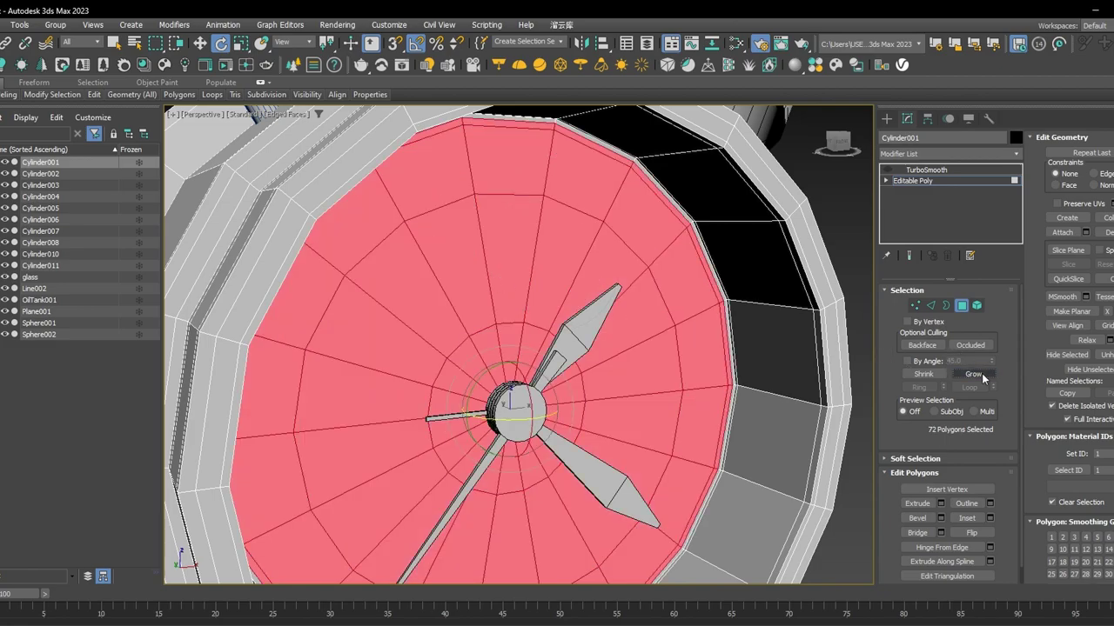
{"action": "left_click", "coordinate": [981, 374]}
{"action": "scroll", "coordinate": [670, 280], "scroll_direction": "down", "scroll_amount": 5}
{"action": "middle_click_drag", "start_coordinate": [680, 329], "coordinate": [684, 306], "text": "alt"}
{"action": "key", "text": "w"}
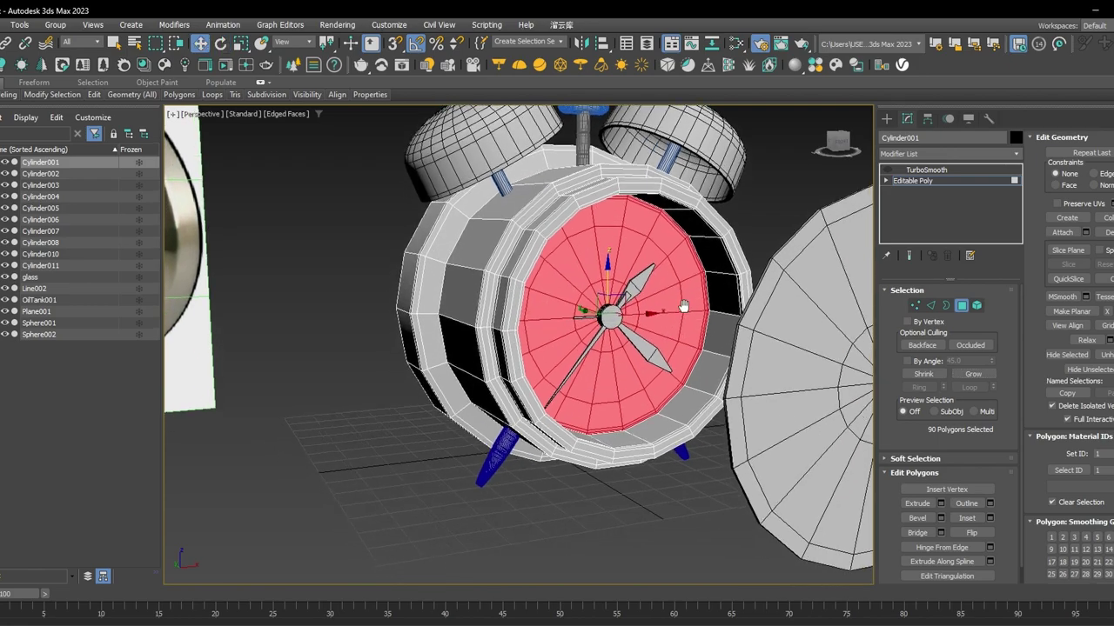
Detach the selected dial polygons as a separate object named "clock face".
{"action": "left_click", "coordinate": [1105, 233]}
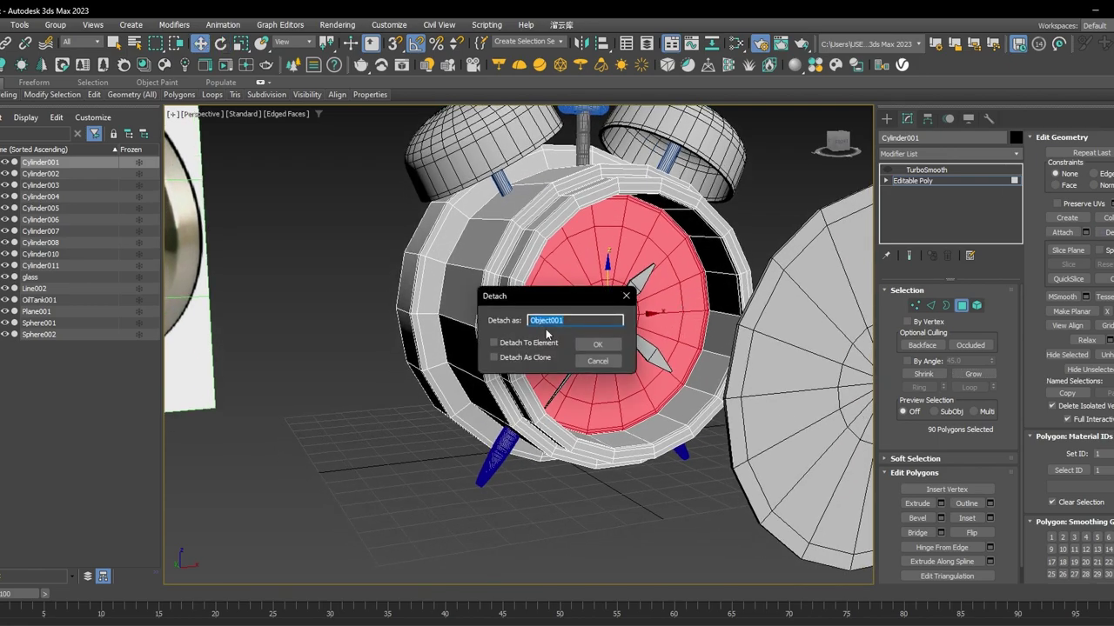
{"action": "type", "text": "do"}
{"action": "type", "text": "ock face"}
{"action": "key", "text": "Return"}
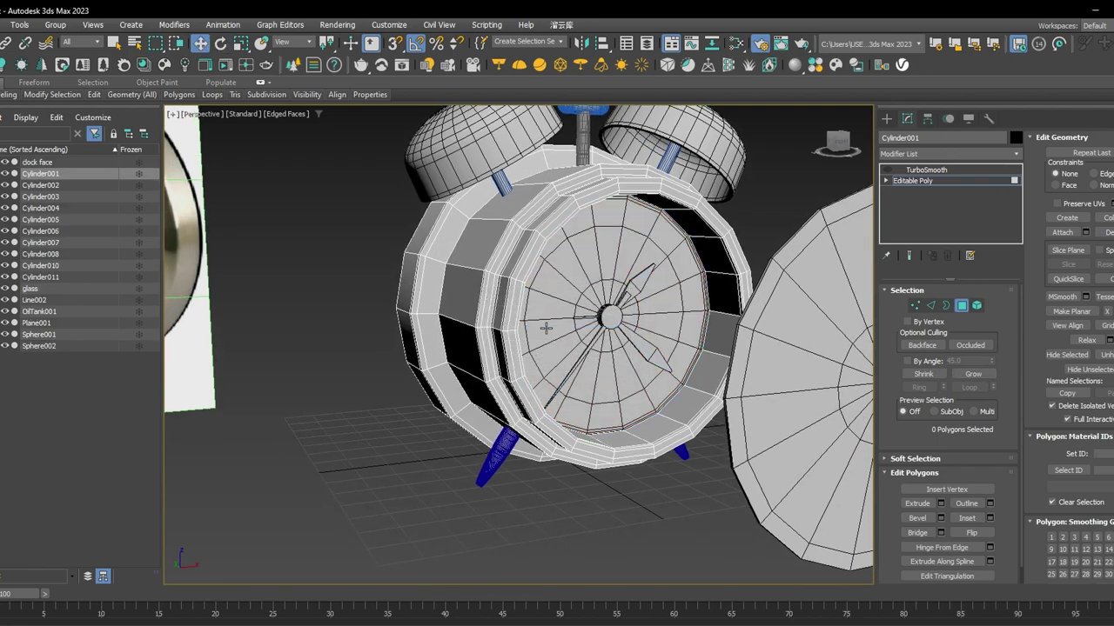
Leave polygon editing on the clock body, select the detached clock face, and open the Slate Material Editor.
{"action": "left_click", "coordinate": [938, 179]}
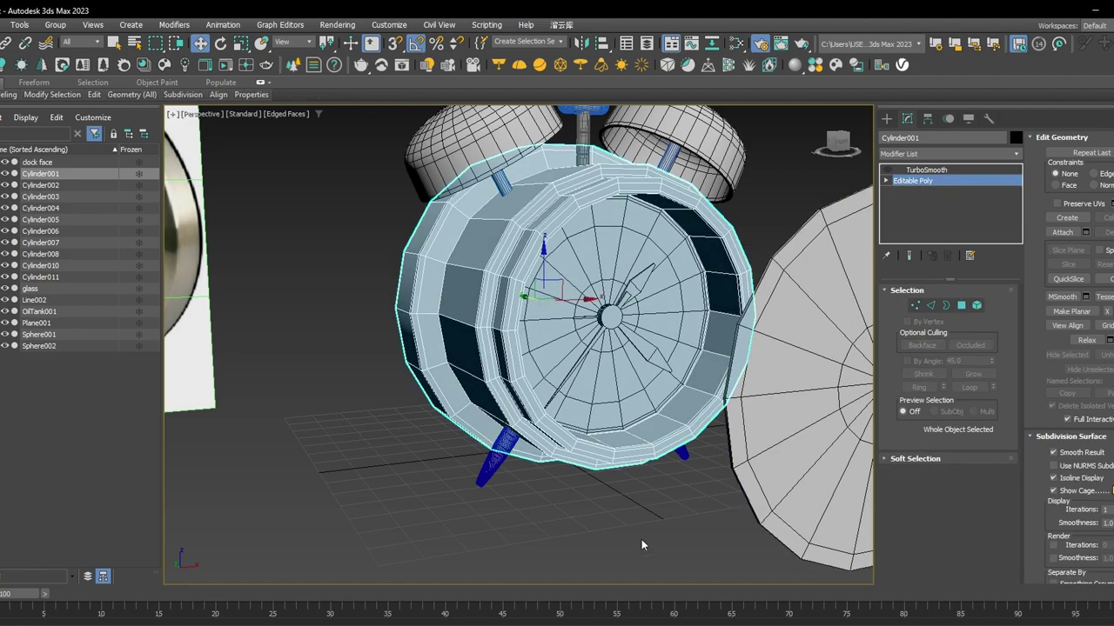
{"action": "left_click", "coordinate": [659, 315]}
{"action": "middle_click_drag", "start_coordinate": [659, 316], "coordinate": [619, 238], "text": "alt"}
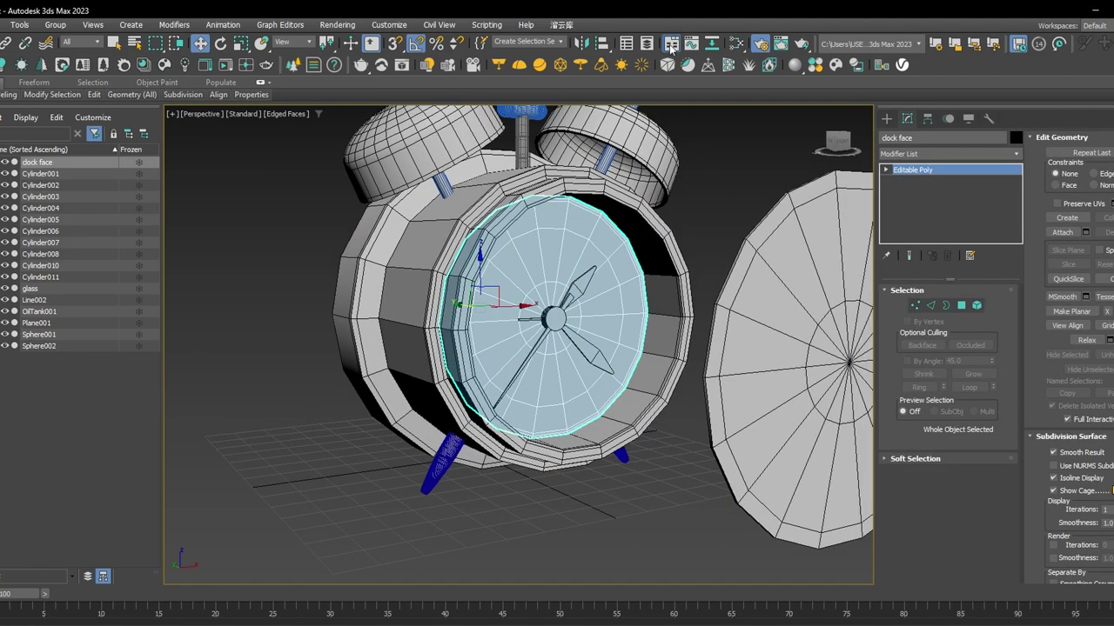
{"action": "left_click", "coordinate": [733, 43]}
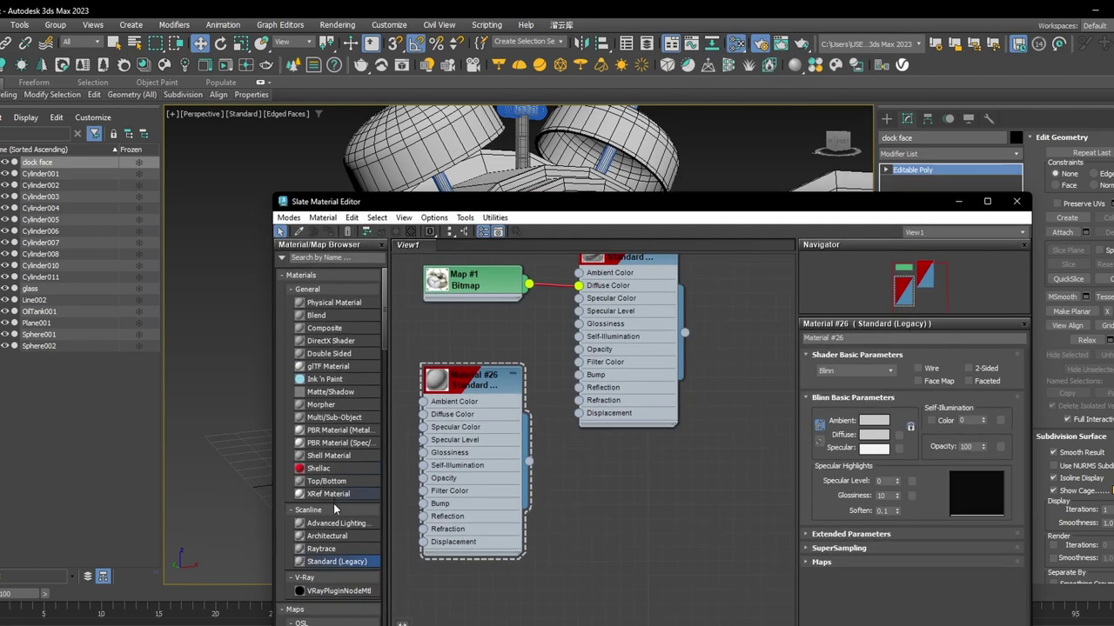
Add another Standard (Legacy) material node in the empty space beside the existing material nodes.
{"action": "middle_click_drag", "start_coordinate": [479, 383], "coordinate": [471, 325]}
{"action": "scroll", "coordinate": [470, 322], "scroll_direction": "down", "scroll_amount": 1}
{"action": "middle_click_drag", "start_coordinate": [449, 397], "coordinate": [459, 337]}
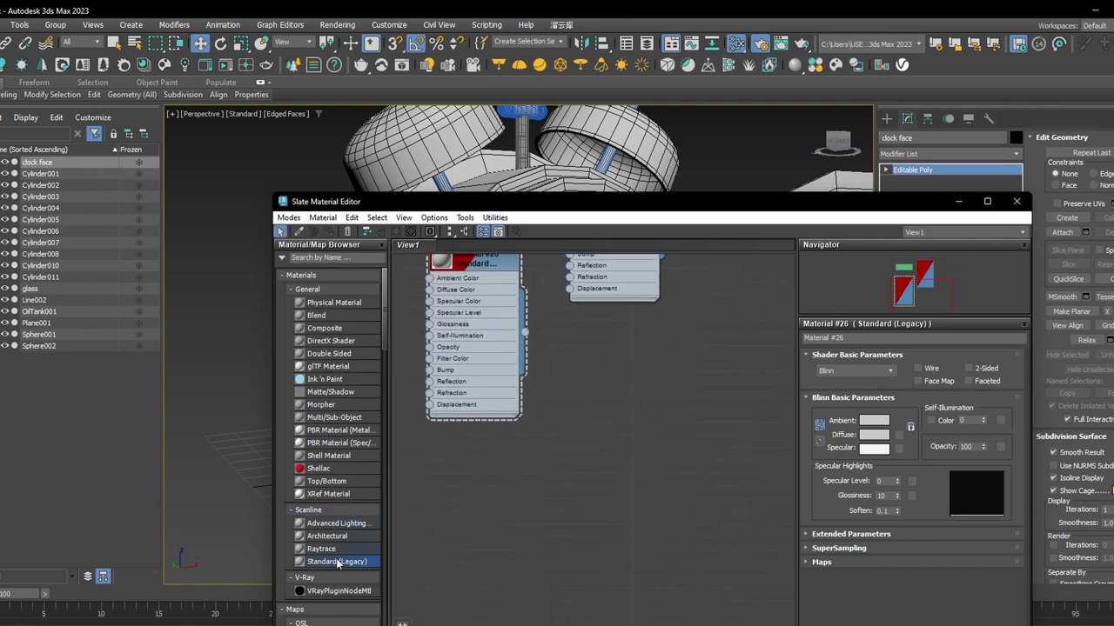
{"action": "left_click_drag", "start_coordinate": [629, 399], "coordinate": [624, 388]}
{"action": "middle_click_drag", "start_coordinate": [625, 388], "coordinate": [632, 339]}
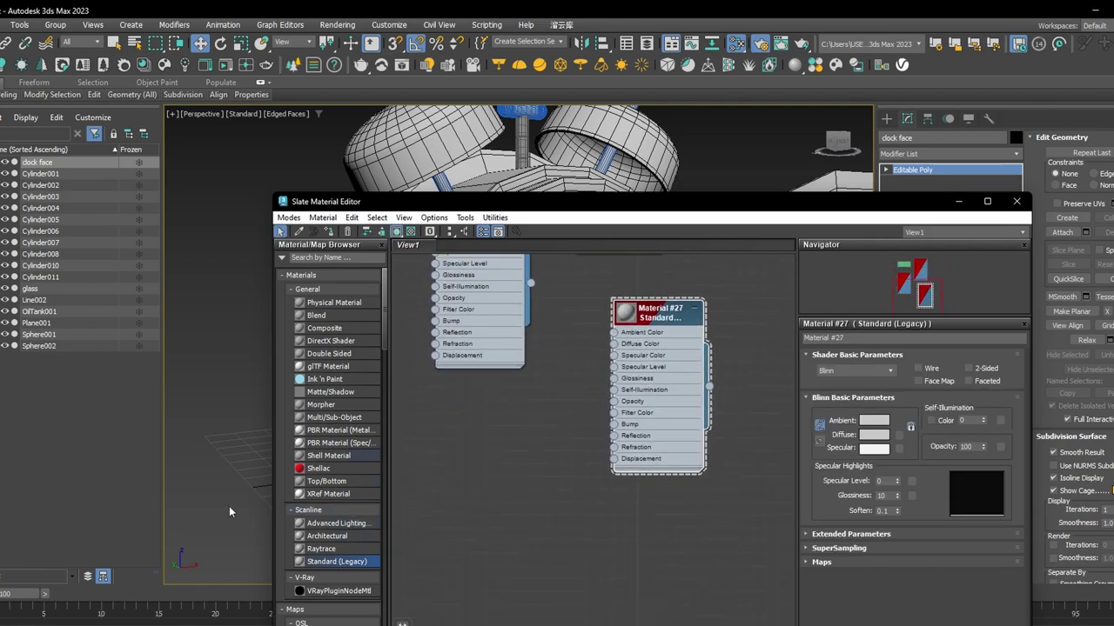
{"action": "scroll", "coordinate": [616, 351], "scroll_direction": "up", "scroll_amount": 2}
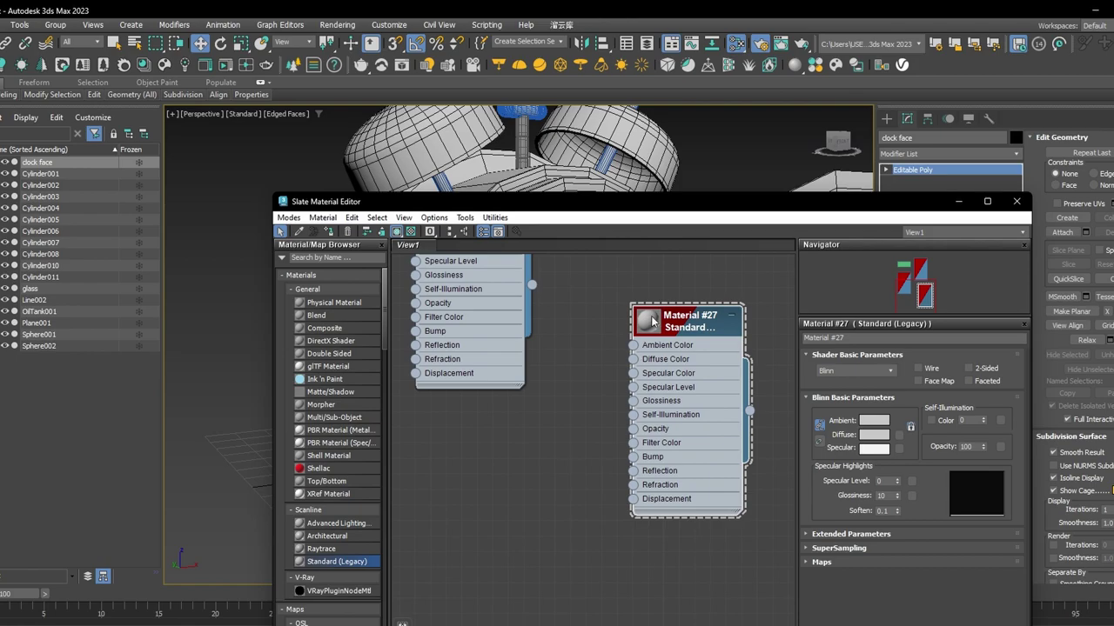
Connect a Bitmap map using clock face.jpg to the new material's Diffuse Color.
{"action": "left_click_drag", "start_coordinate": [653, 322], "coordinate": [617, 361]}
{"action": "mouse_move", "coordinate": [661, 382]}
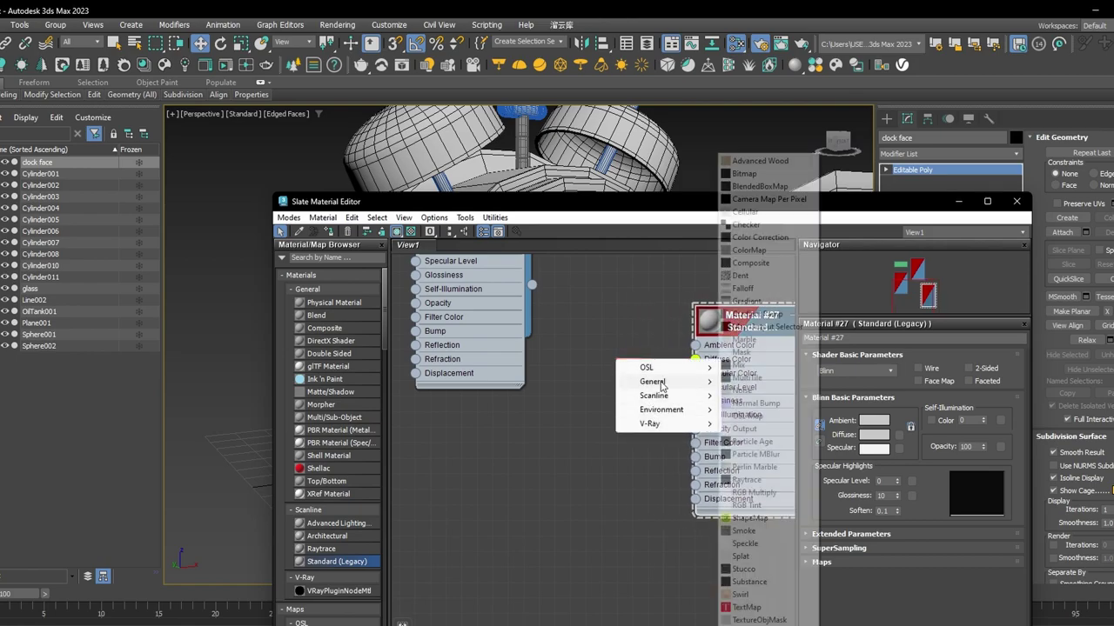
{"action": "left_click", "coordinate": [755, 177]}
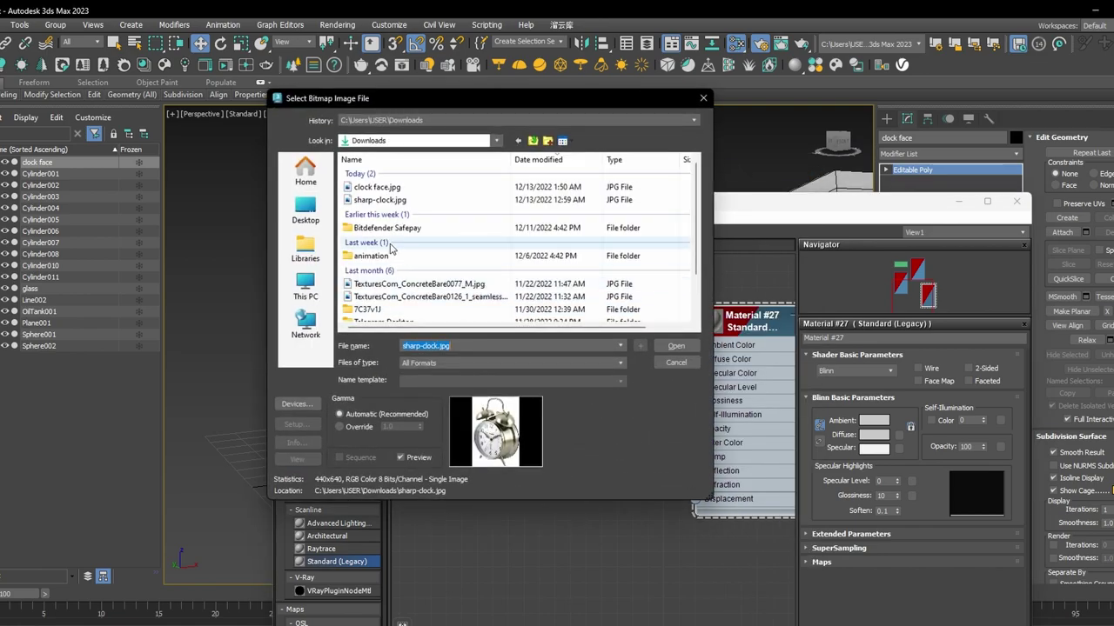
{"action": "double_click", "coordinate": [369, 188]}
{"action": "middle_click_drag", "start_coordinate": [658, 379], "coordinate": [625, 383]}
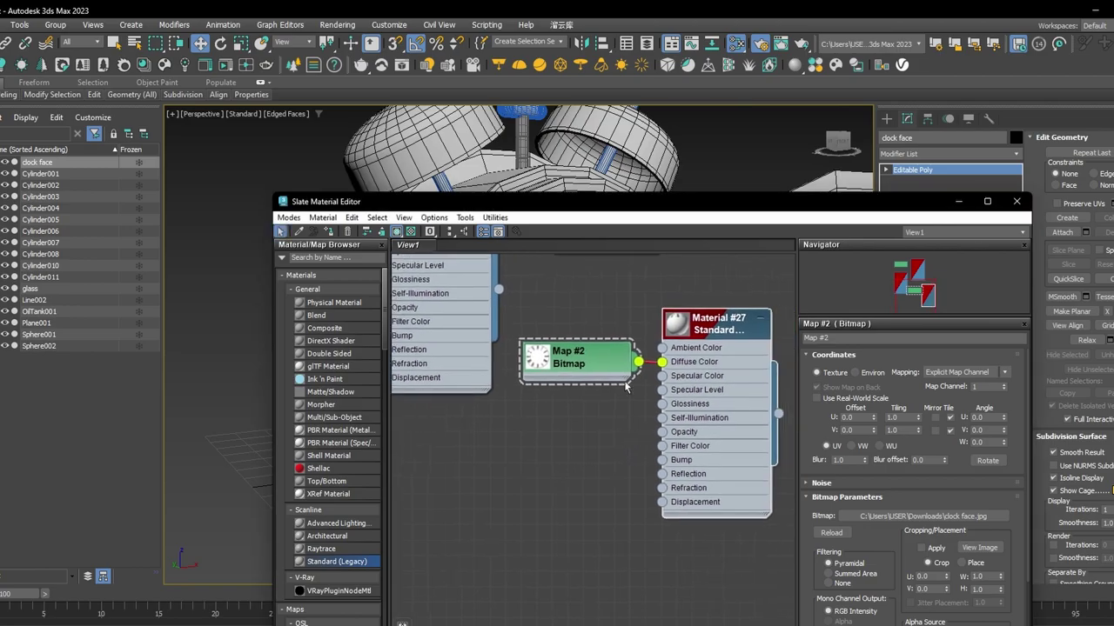
Assign the new clock face material to the selected dial object.
{"action": "left_click_drag", "start_coordinate": [618, 207], "coordinate": [118, 284]}
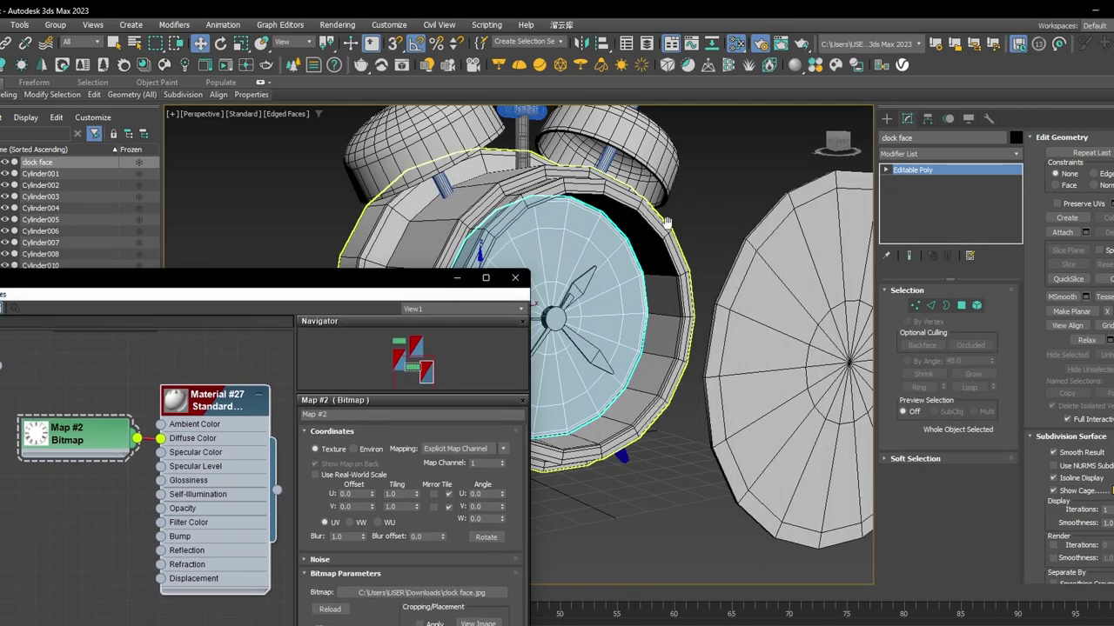
{"action": "middle_click_drag", "start_coordinate": [667, 223], "coordinate": [757, 198]}
{"action": "scroll", "coordinate": [757, 198], "scroll_direction": "up", "scroll_amount": 1}
{"action": "left_click_drag", "start_coordinate": [316, 288], "coordinate": [339, 214]}
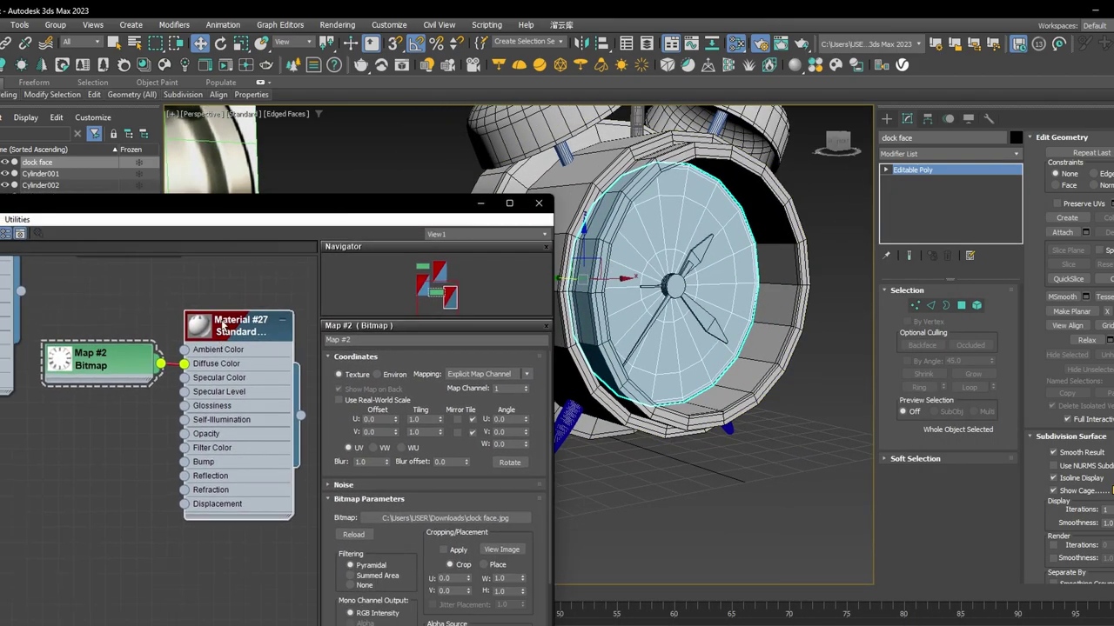
{"action": "right_click", "coordinate": [223, 323]}
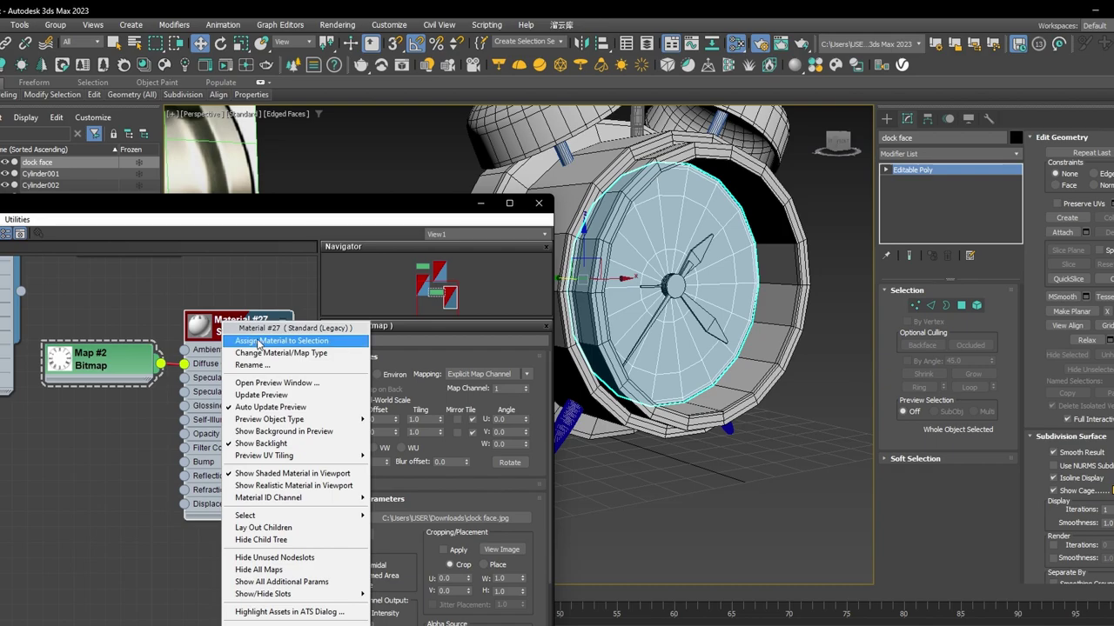
{"action": "left_click", "coordinate": [258, 341]}
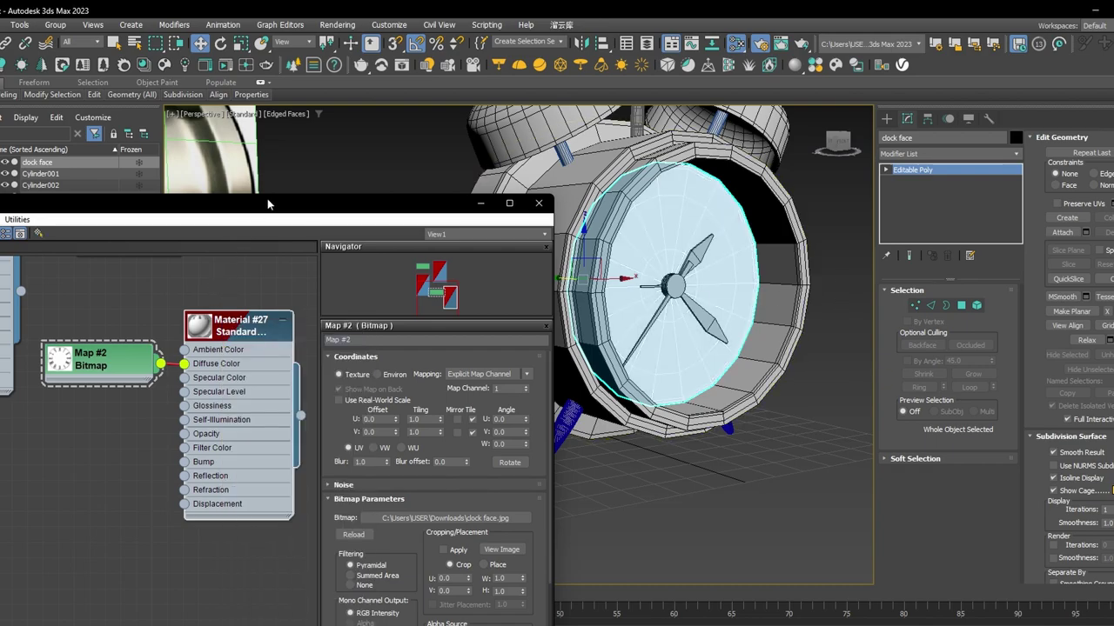
Try the DX Mode viewport display to check the dial texture and switch back to Standard.
{"action": "double_click", "coordinate": [267, 204]}
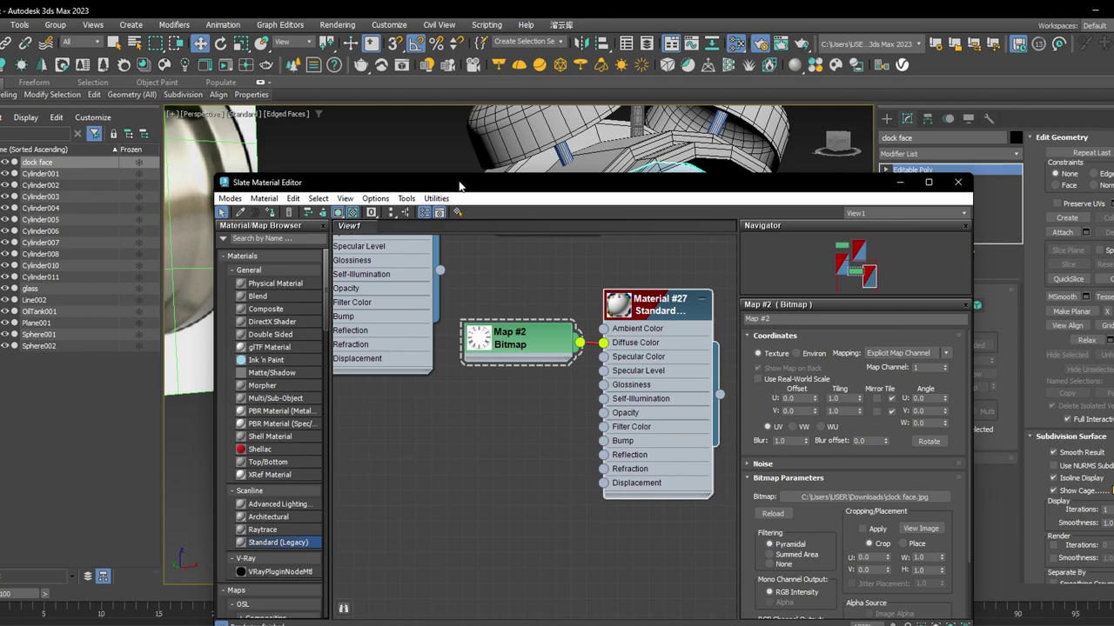
{"action": "left_click_drag", "start_coordinate": [459, 185], "coordinate": [448, 401]}
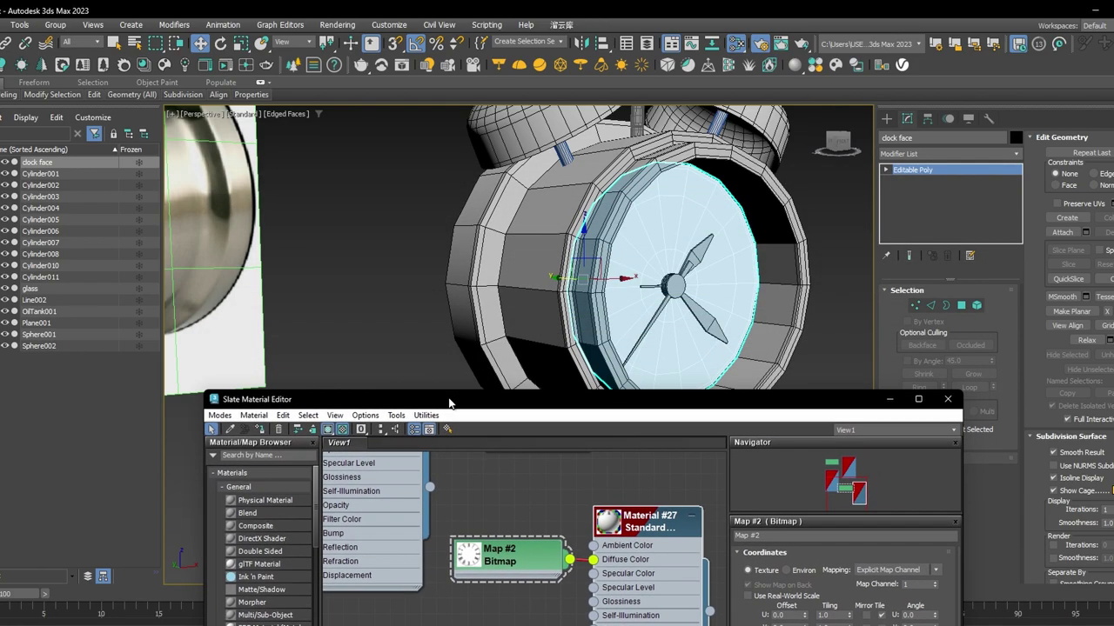
{"action": "left_click", "coordinate": [242, 114]}
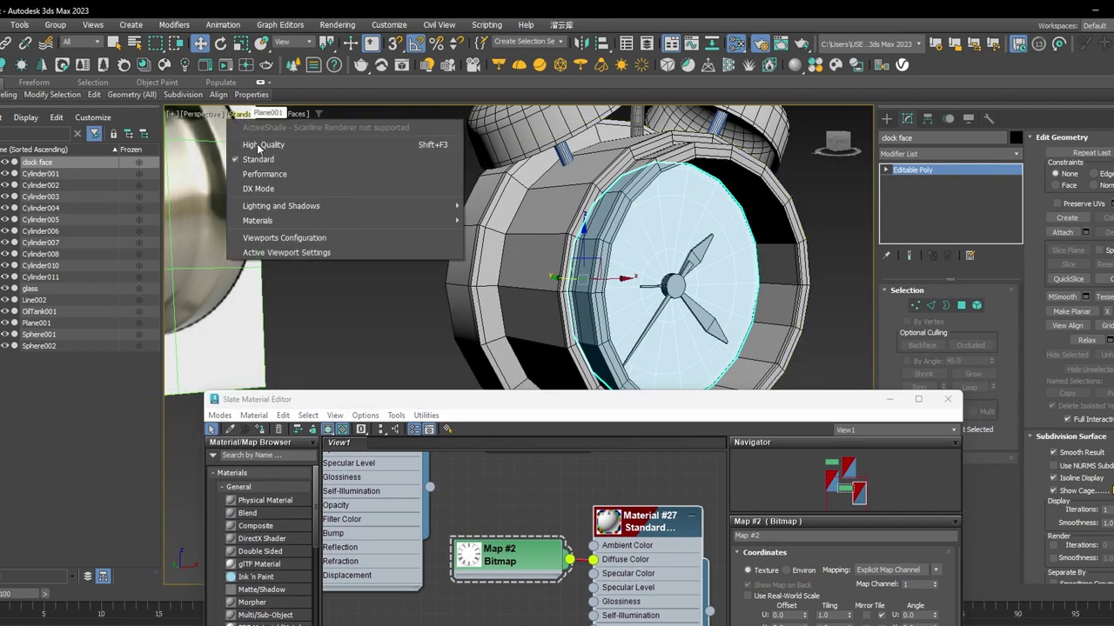
{"action": "left_click", "coordinate": [281, 191]}
{"action": "middle_click_drag", "start_coordinate": [711, 303], "coordinate": [733, 296], "text": "alt"}
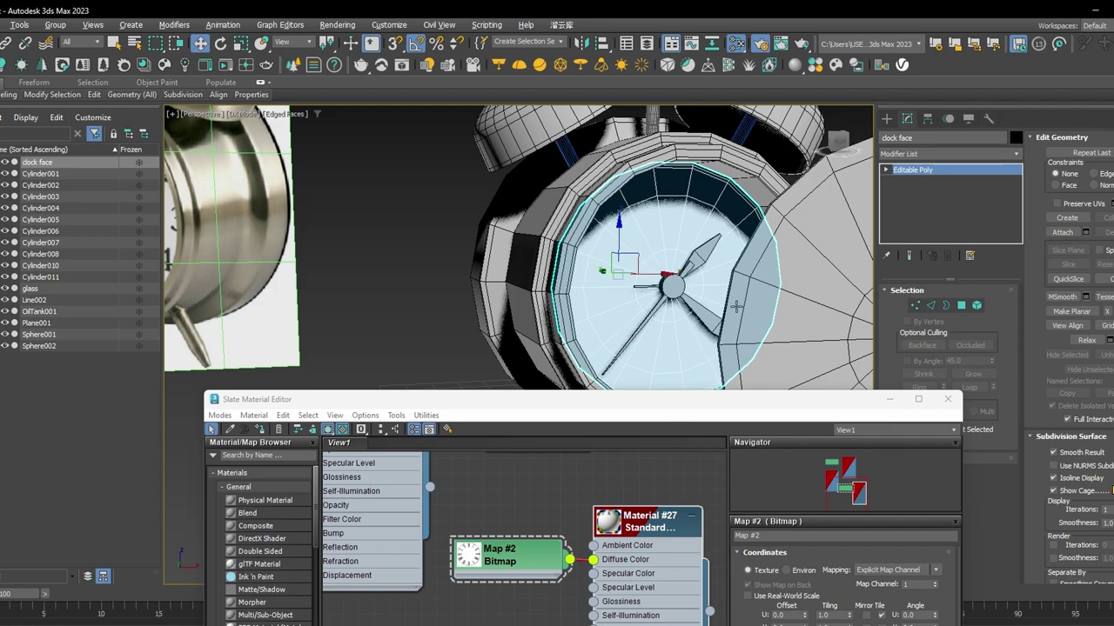
{"action": "left_click", "coordinate": [242, 114]}
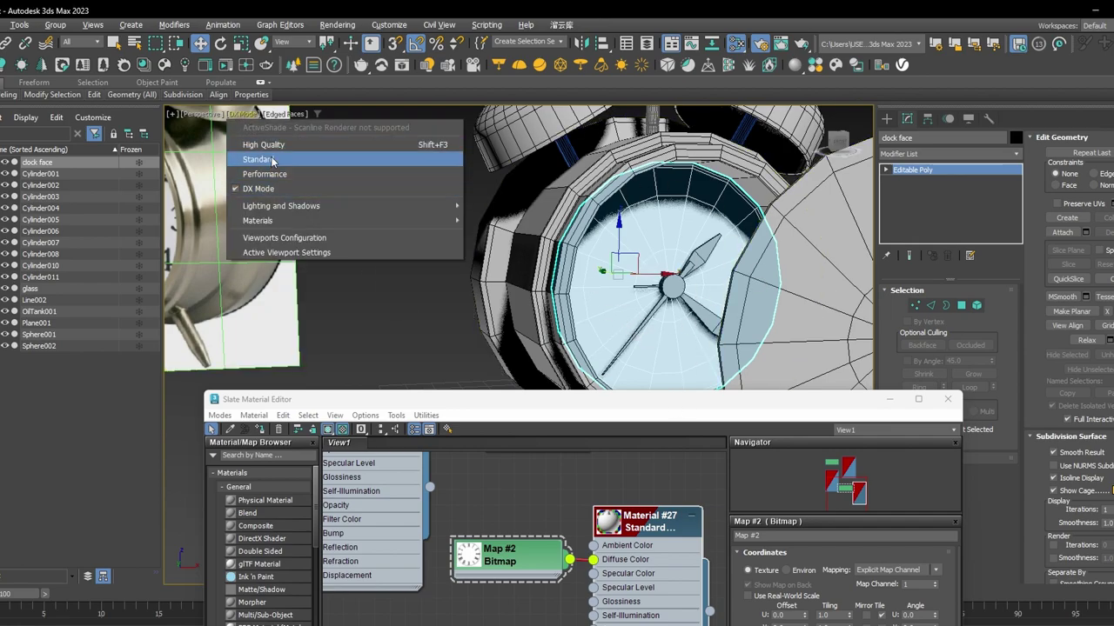
{"action": "left_click", "coordinate": [258, 159]}
Minimize the Slate Material Editor and isolate the clock face in the Front view.
{"action": "left_click_drag", "start_coordinate": [786, 399], "coordinate": [561, 196]}
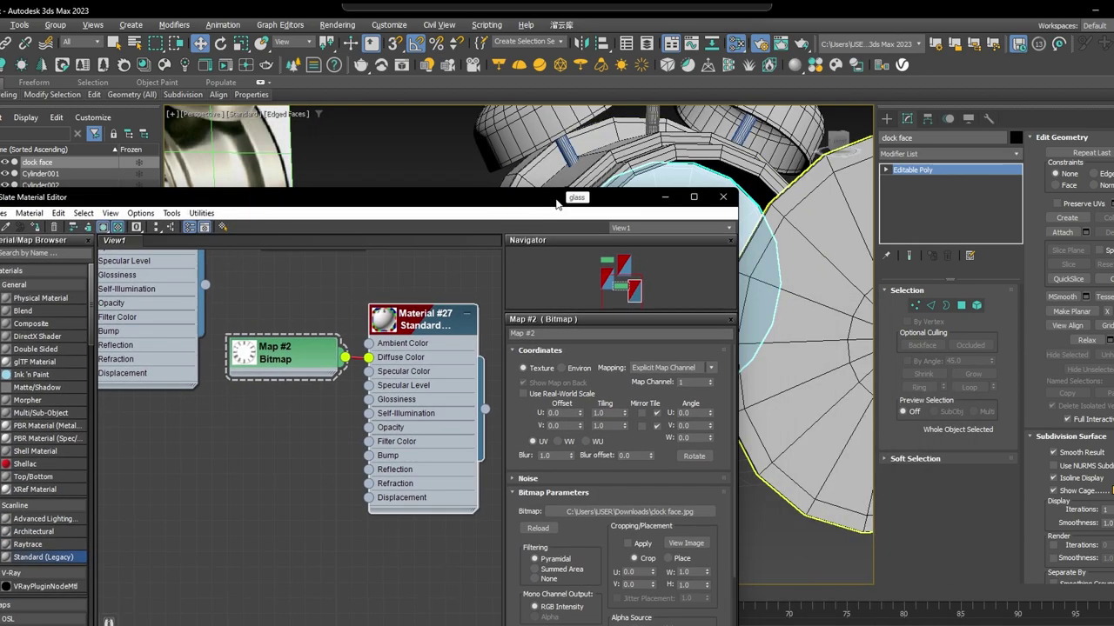
{"action": "left_click", "coordinate": [664, 198]}
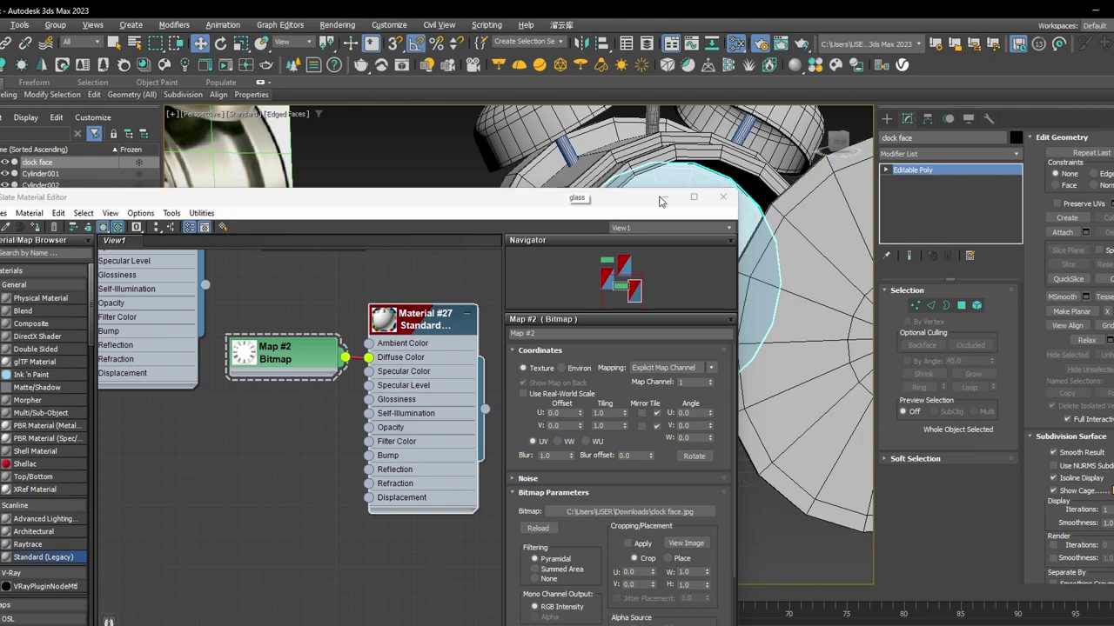
{"action": "middle_click_drag", "start_coordinate": [746, 357], "coordinate": [658, 371]}
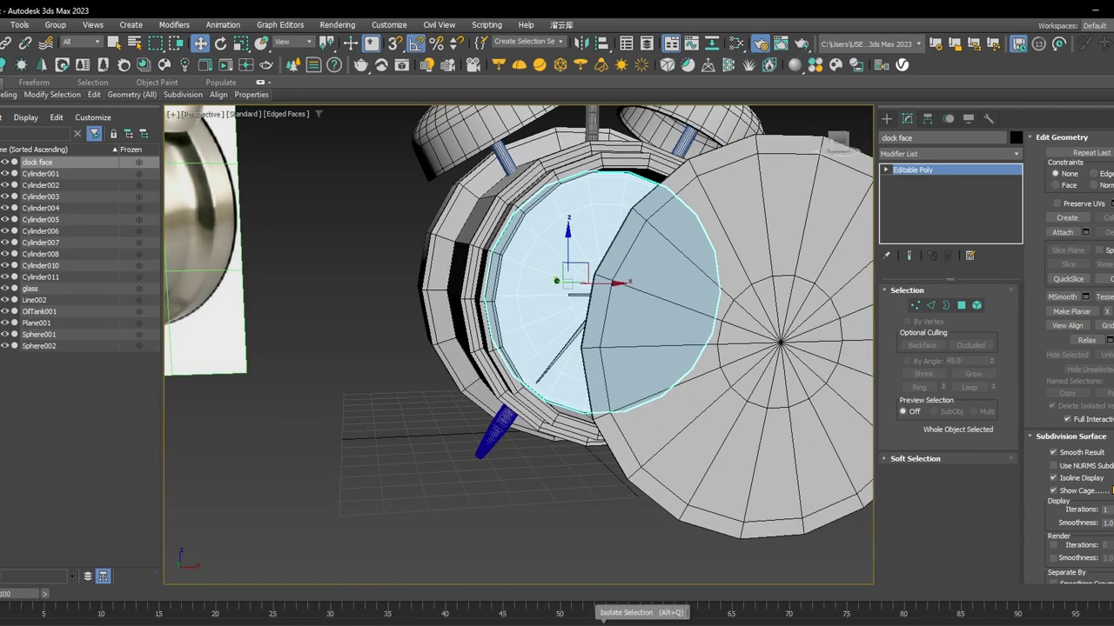
{"action": "key", "text": "alt+q"}
{"action": "key", "text": "f"}
{"action": "key", "text": "z"}
{"action": "middle_click_drag", "start_coordinate": [599, 272], "coordinate": [602, 259]}
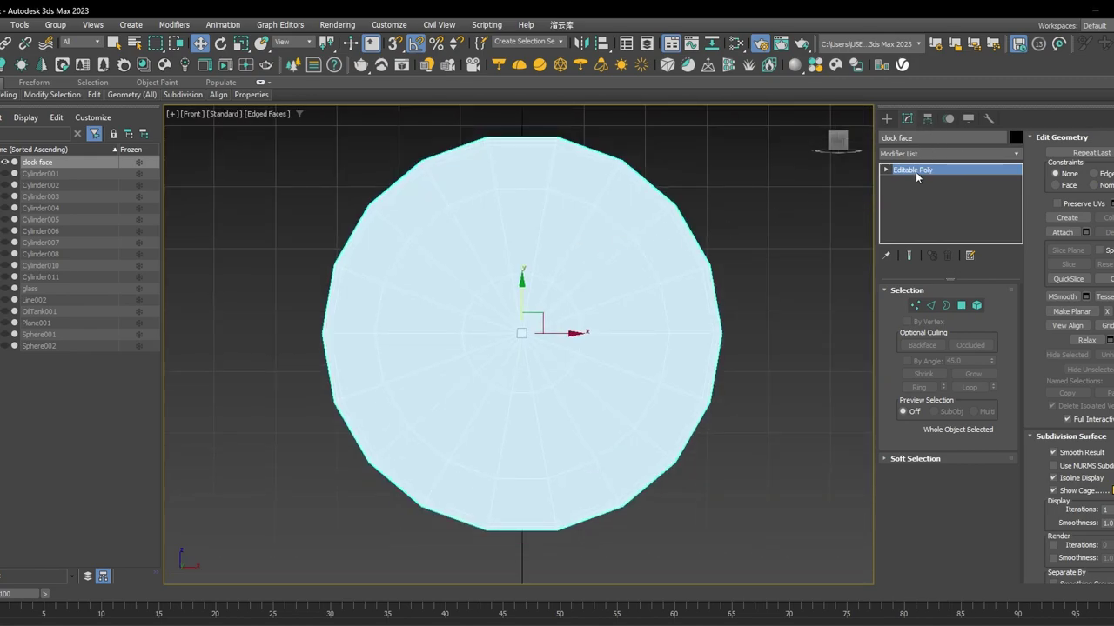
Add a TurboSmooth modifier and an Unwrap UVW modifier to the clock face.
{"action": "left_click", "coordinate": [945, 151]}
{"action": "type", "text": "tu"}
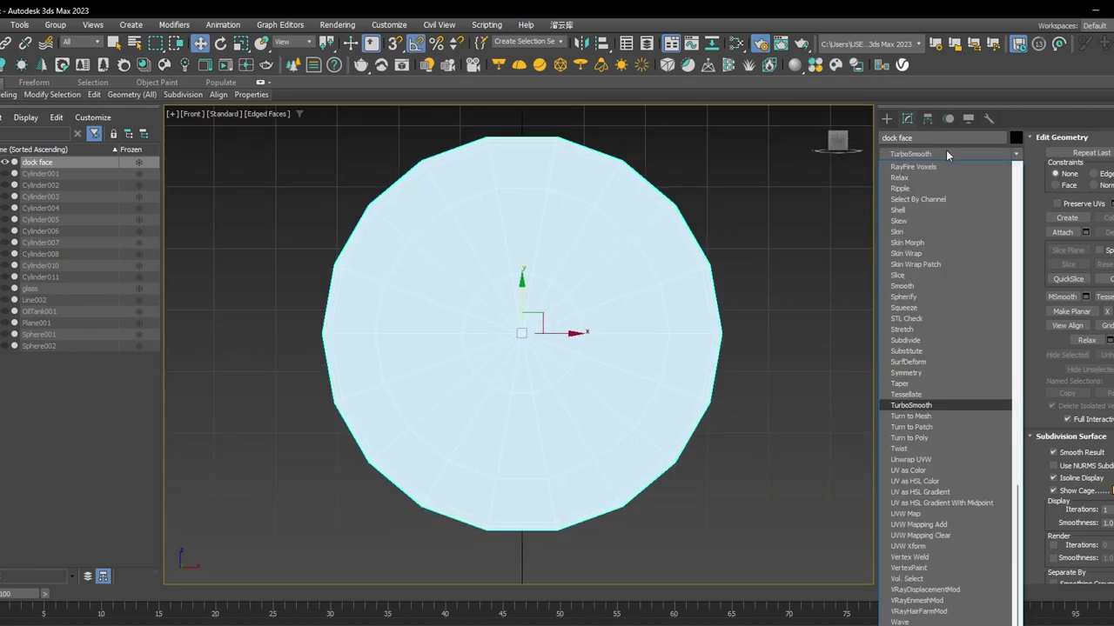
{"action": "key", "text": "Return"}
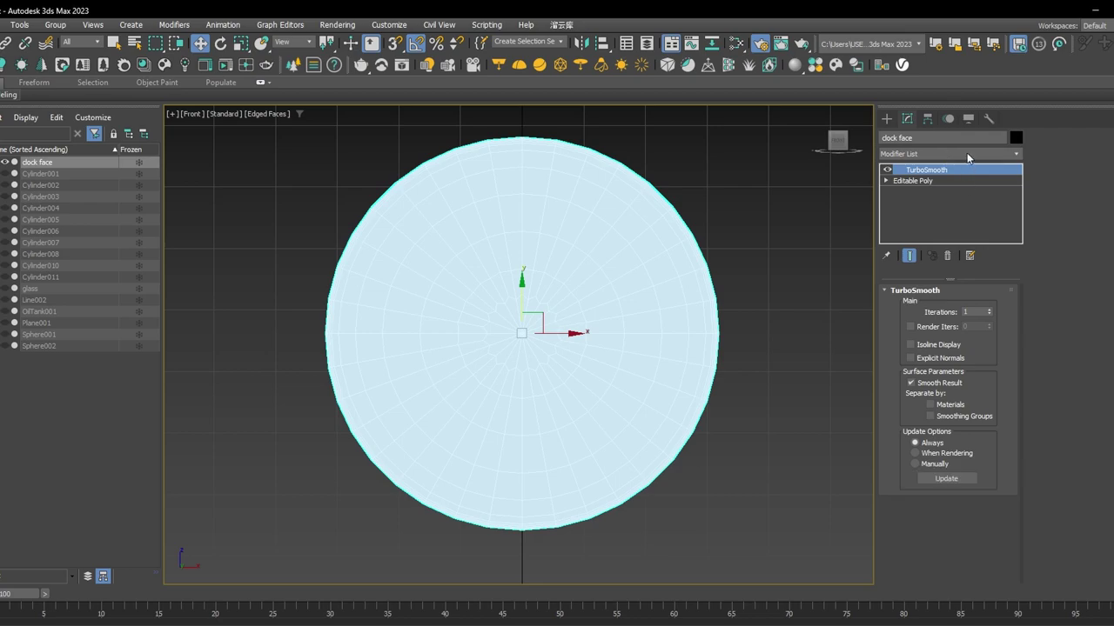
{"action": "left_click", "coordinate": [967, 153]}
{"action": "type", "text": "u"}
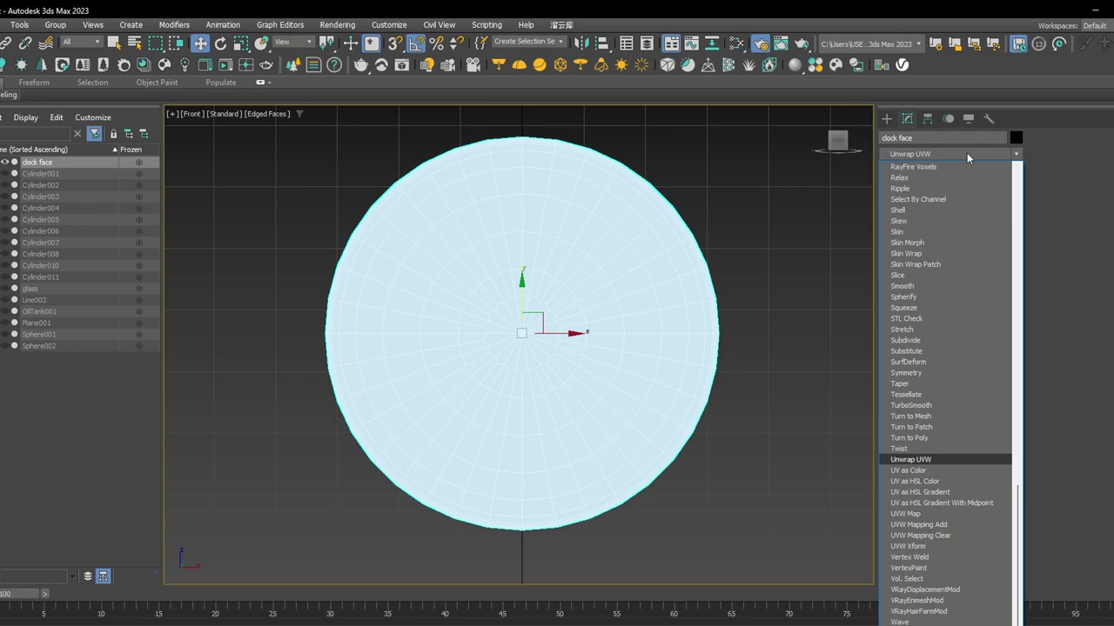
{"action": "key", "text": "Return"}
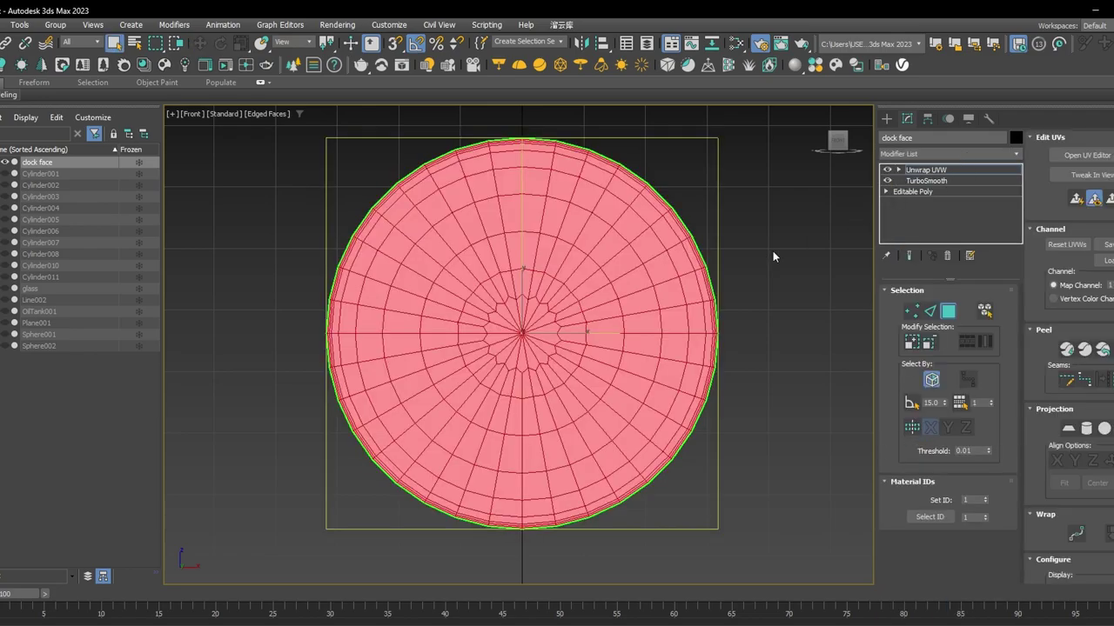
Select all dial polygons in Unwrap UVW and apply a planar projection aligned to Y.
{"action": "left_click", "coordinate": [786, 188]}
{"action": "scroll", "coordinate": [786, 188], "scroll_direction": "down", "scroll_amount": 2}
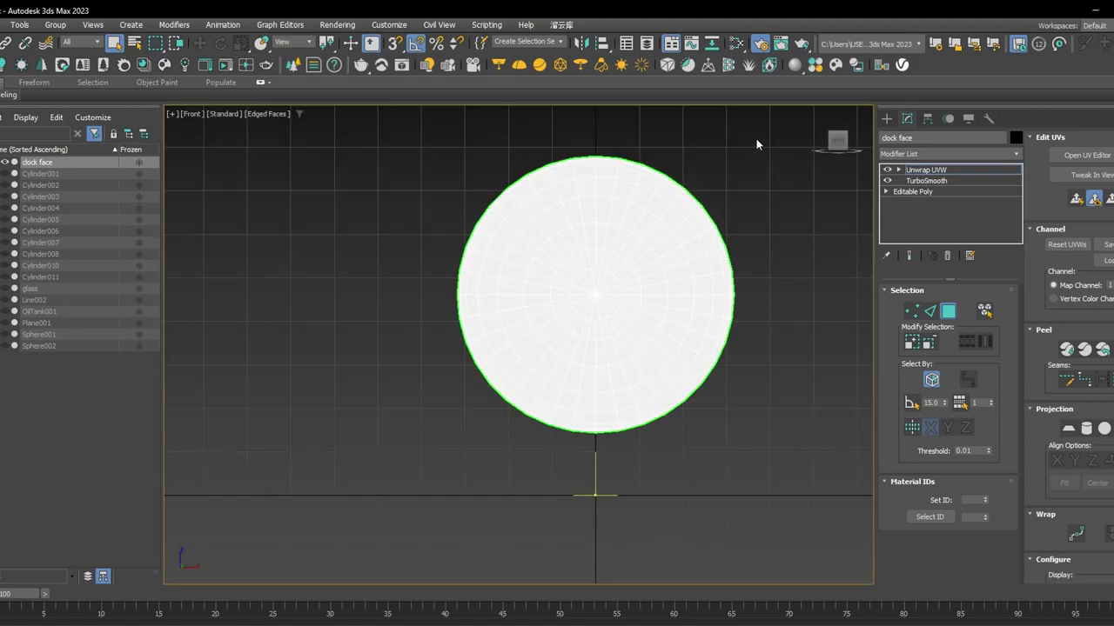
{"action": "left_click_drag", "start_coordinate": [507, 414], "coordinate": [509, 415]}
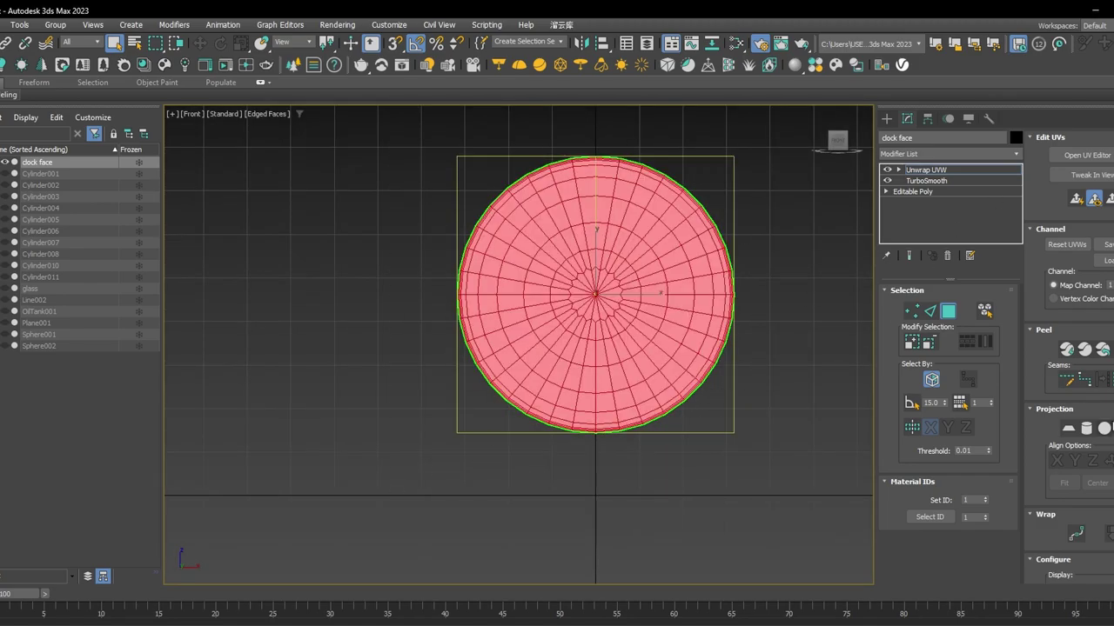
{"action": "left_click", "coordinate": [1069, 429]}
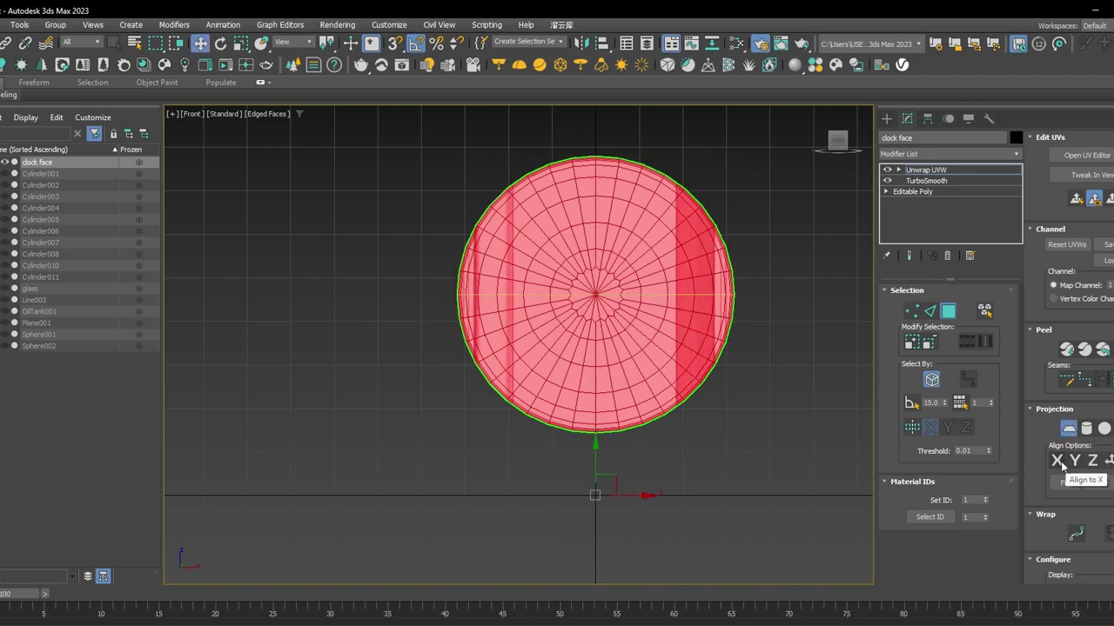
{"action": "left_click", "coordinate": [1060, 464]}
{"action": "left_click", "coordinate": [1080, 463]}
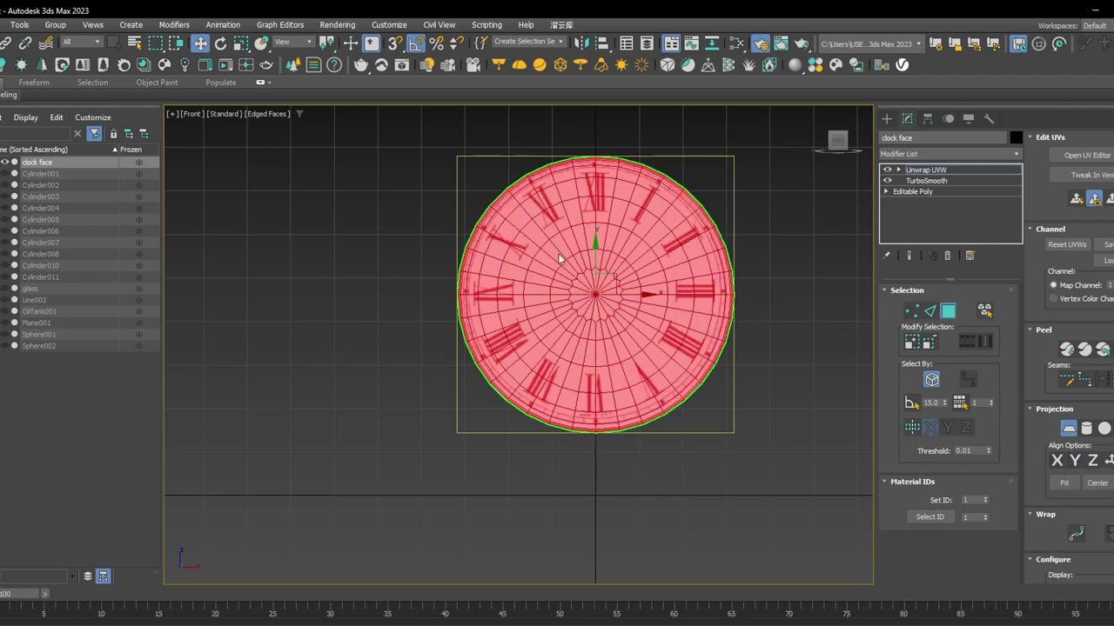
Leave Unwrap UVW polygon editing in the Perspective view, deselect the clock face, and turn off edged faces.
{"action": "middle_click_drag", "start_coordinate": [761, 255], "coordinate": [783, 278], "text": "alt"}
{"action": "key", "text": "p"}
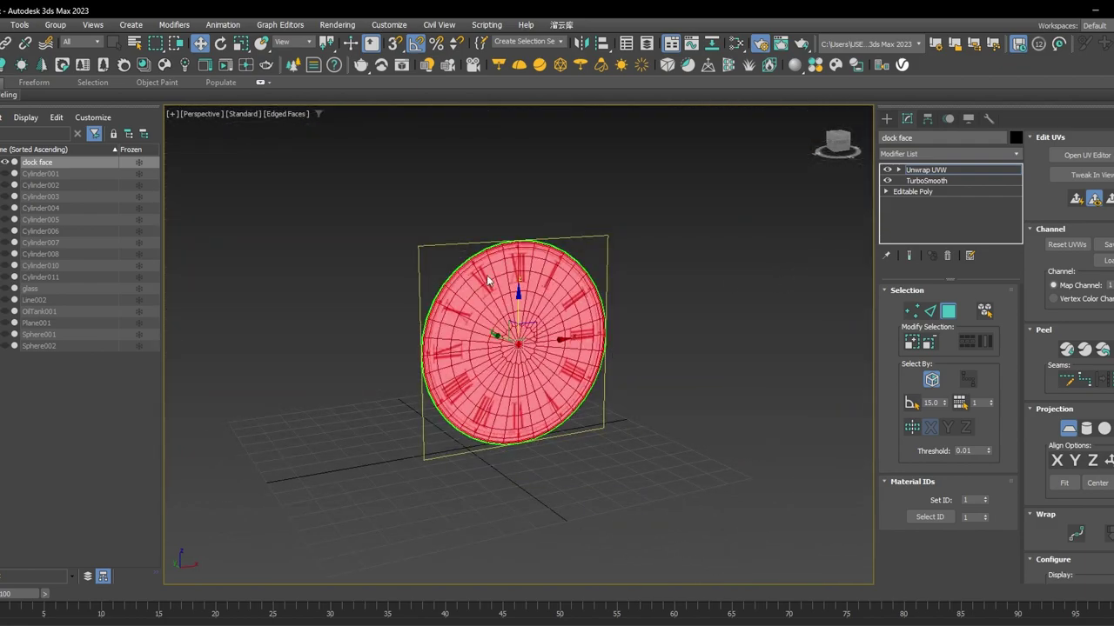
{"action": "scroll", "coordinate": [500, 279], "scroll_direction": "up", "scroll_amount": 5}
{"action": "middle_click_drag", "start_coordinate": [590, 296], "coordinate": [576, 256], "text": "alt"}
{"action": "middle_click_drag", "start_coordinate": [561, 385], "coordinate": [541, 301]}
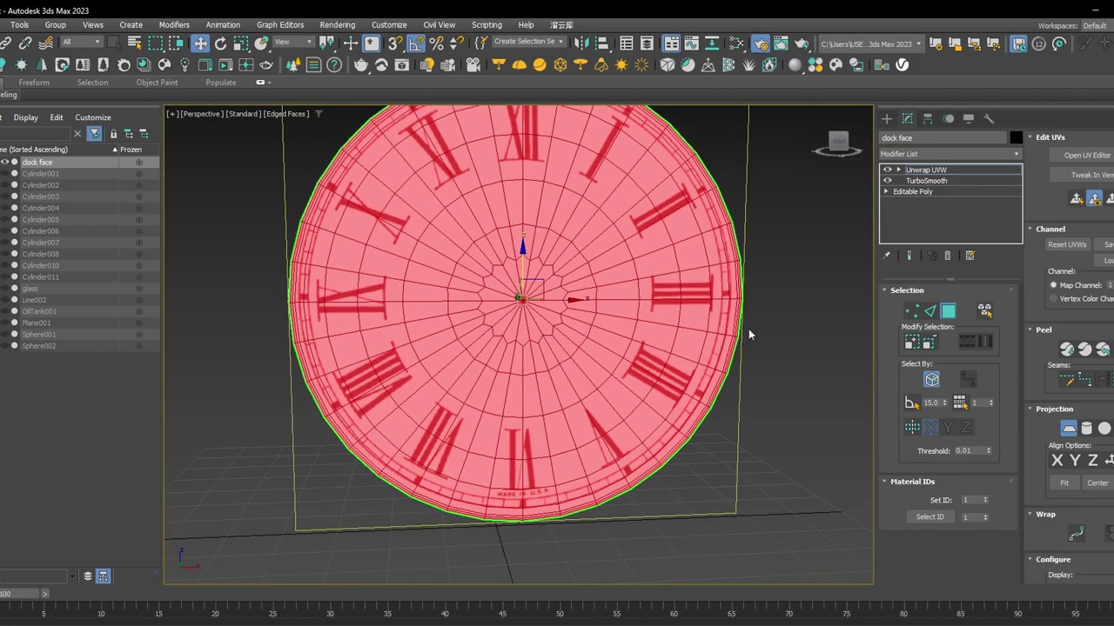
{"action": "left_click", "coordinate": [931, 171]}
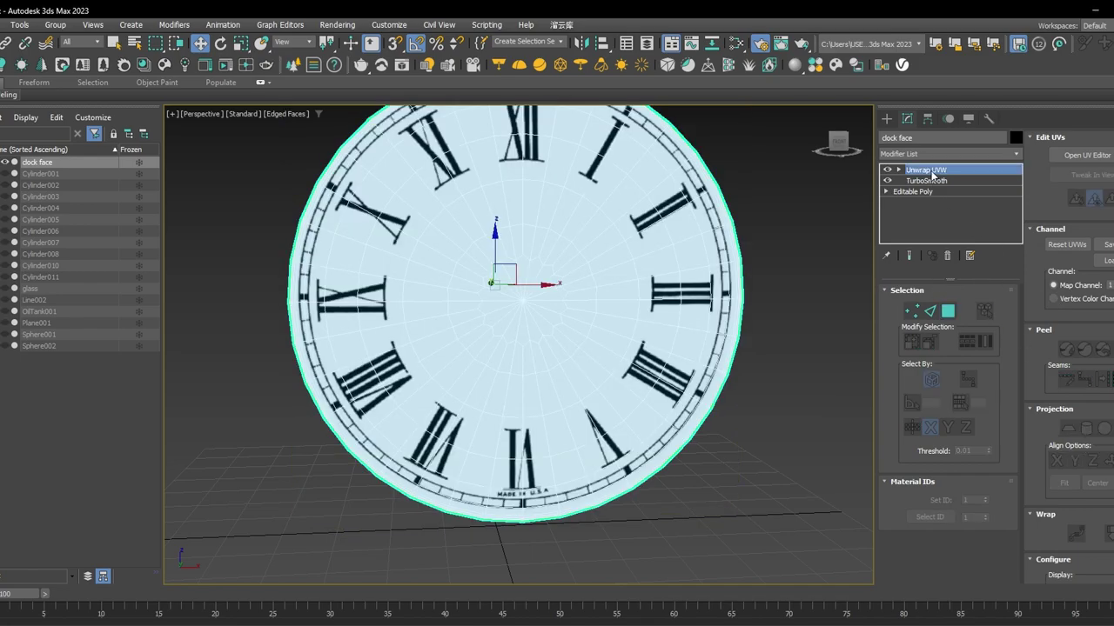
{"action": "left_click", "coordinate": [784, 199]}
{"action": "key", "text": "F4"}
{"action": "scroll", "coordinate": [703, 209], "scroll_direction": "down", "scroll_amount": 4}
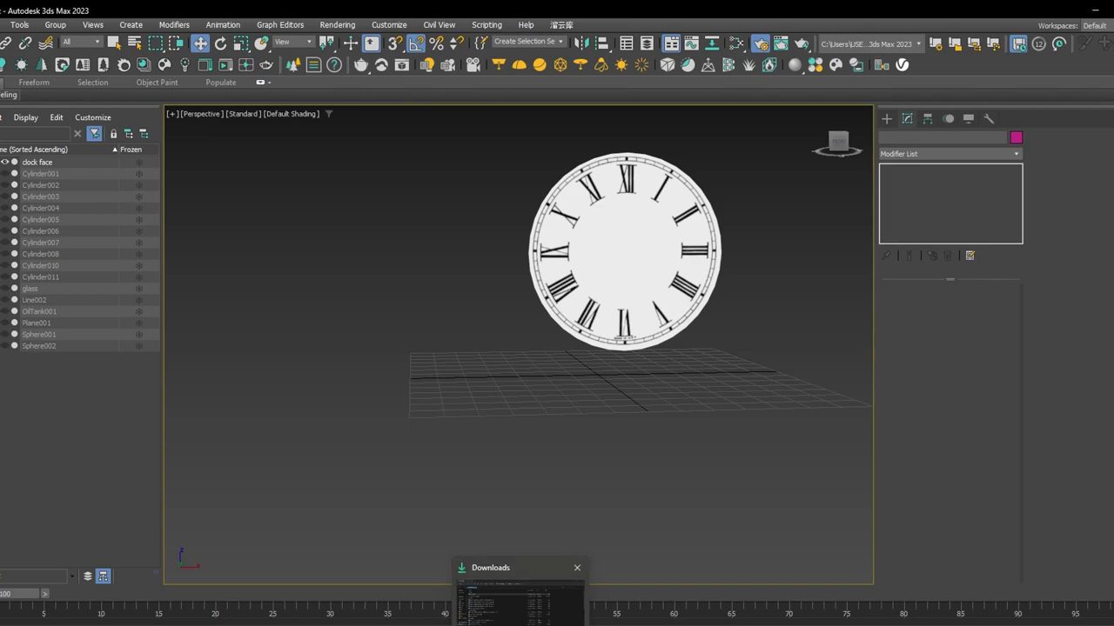
End the isolation and turn TurboSmooth back on for the clock body.
{"action": "key", "text": "alt+q"}
{"action": "middle_click_drag", "start_coordinate": [613, 315], "coordinate": [652, 348]}
{"action": "middle_click_drag", "start_coordinate": [651, 209], "coordinate": [630, 255]}
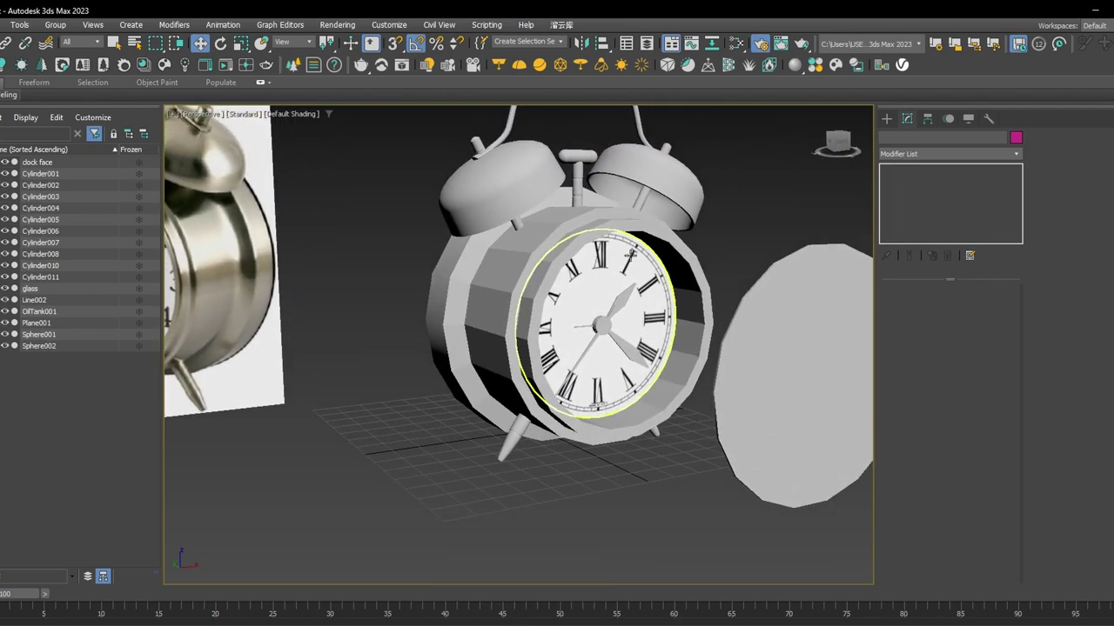
{"action": "left_click", "coordinate": [631, 252]}
{"action": "left_click", "coordinate": [929, 171]}
{"action": "left_click", "coordinate": [887, 169]}
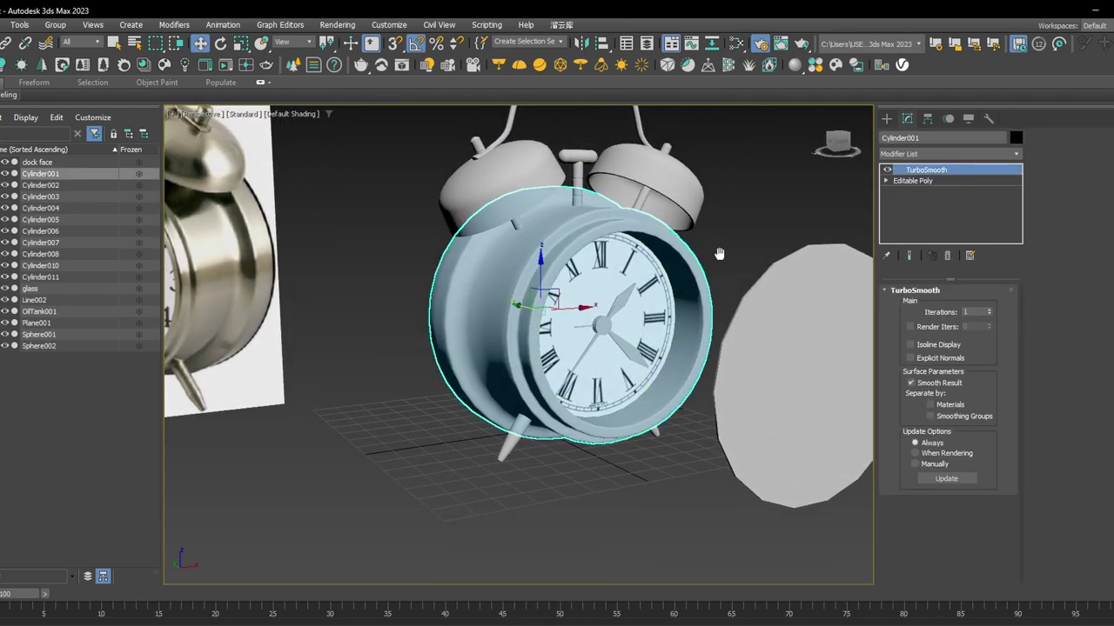
Select the glass disc and centre its pivot point to the object.
{"action": "middle_click_drag", "start_coordinate": [720, 255], "coordinate": [697, 253]}
{"action": "left_click", "coordinate": [730, 194]}
{"action": "left_click", "coordinate": [758, 309]}
{"action": "scroll", "coordinate": [725, 336], "scroll_direction": "down", "scroll_amount": 3}
{"action": "middle_click_drag", "start_coordinate": [725, 336], "coordinate": [662, 348], "text": "alt"}
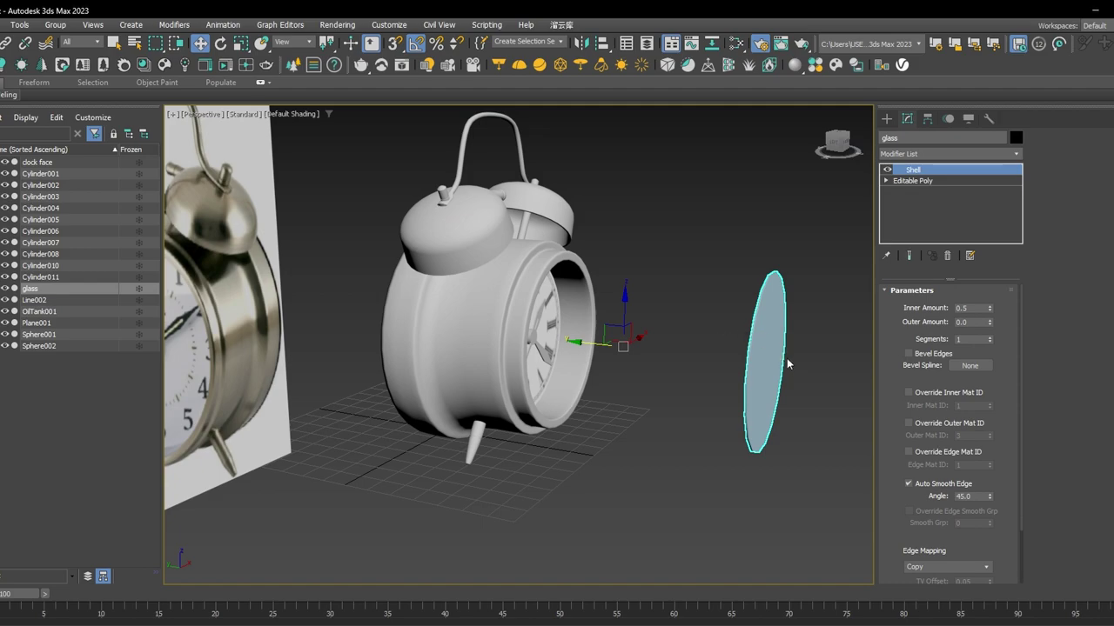
{"action": "middle_click_drag", "start_coordinate": [758, 330], "coordinate": [724, 320]}
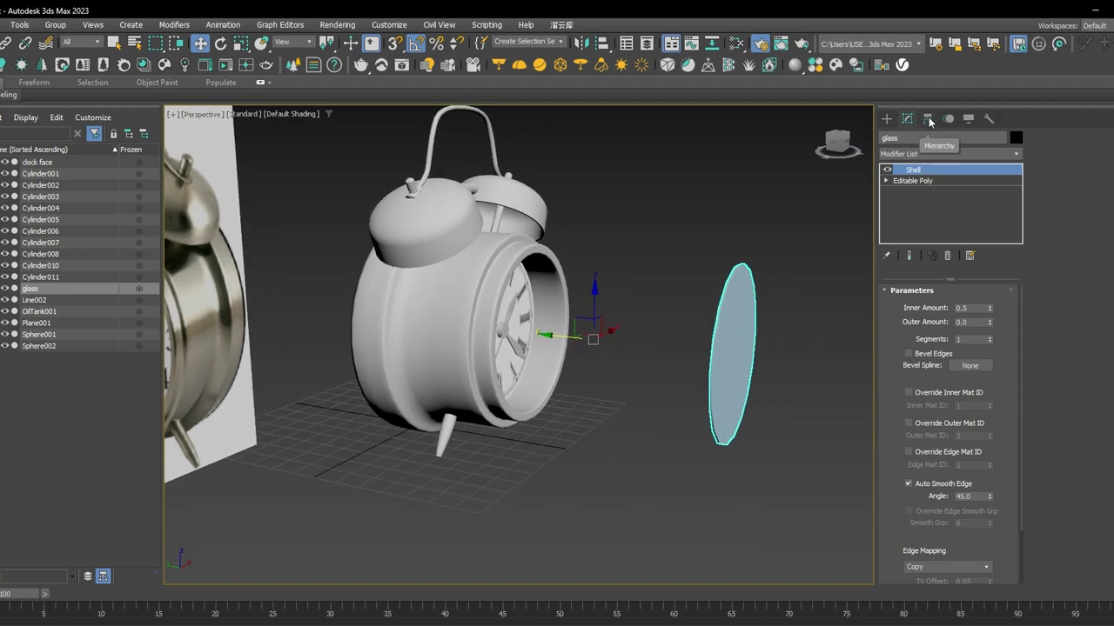
{"action": "left_click", "coordinate": [928, 120]}
{"action": "left_click", "coordinate": [944, 209]}
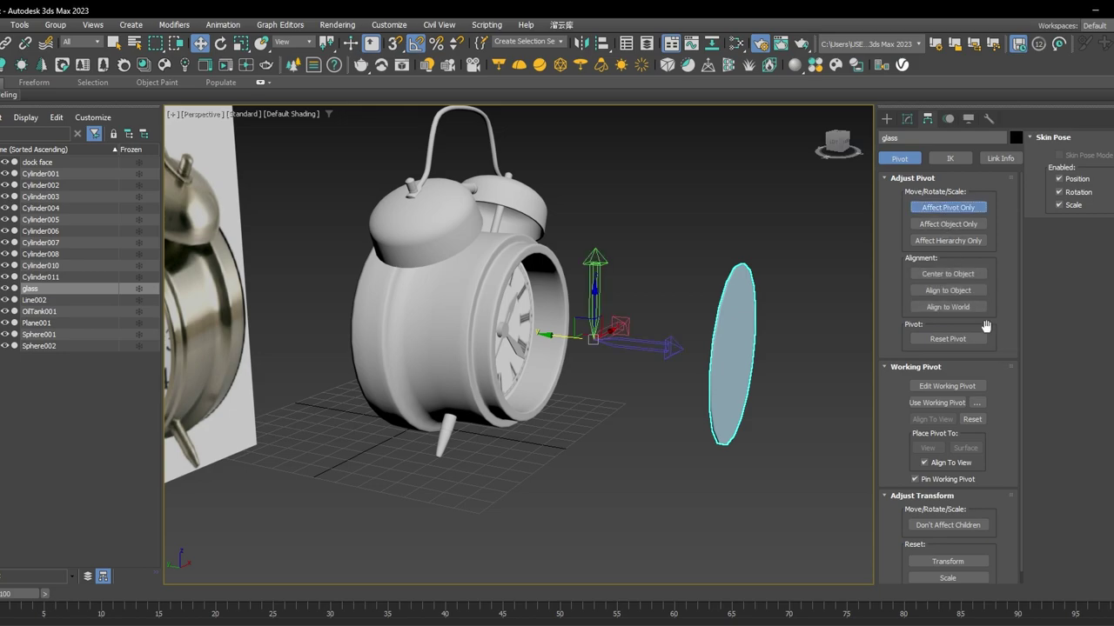
{"action": "left_click", "coordinate": [953, 275]}
{"action": "left_click", "coordinate": [929, 209]}
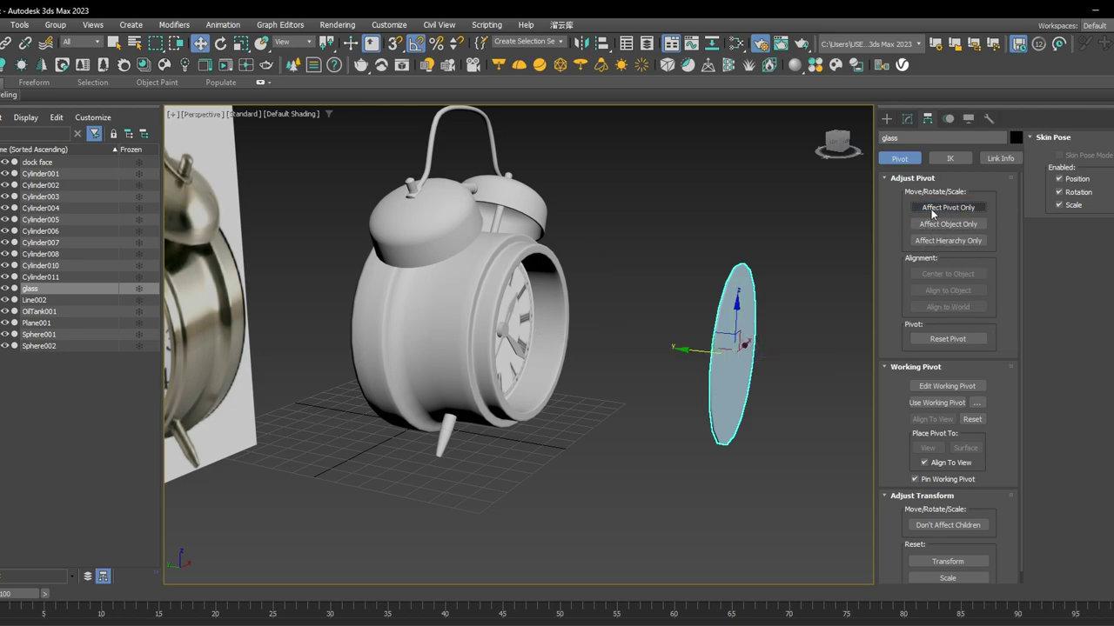
Move the glass along Y into the clock's front rim and check its fit against the reference image.
{"action": "middle_click_drag", "start_coordinate": [719, 287], "coordinate": [725, 313]}
{"action": "left_click_drag", "start_coordinate": [701, 362], "coordinate": [491, 371]}
{"action": "middle_click_drag", "start_coordinate": [492, 369], "coordinate": [561, 348], "text": "alt"}
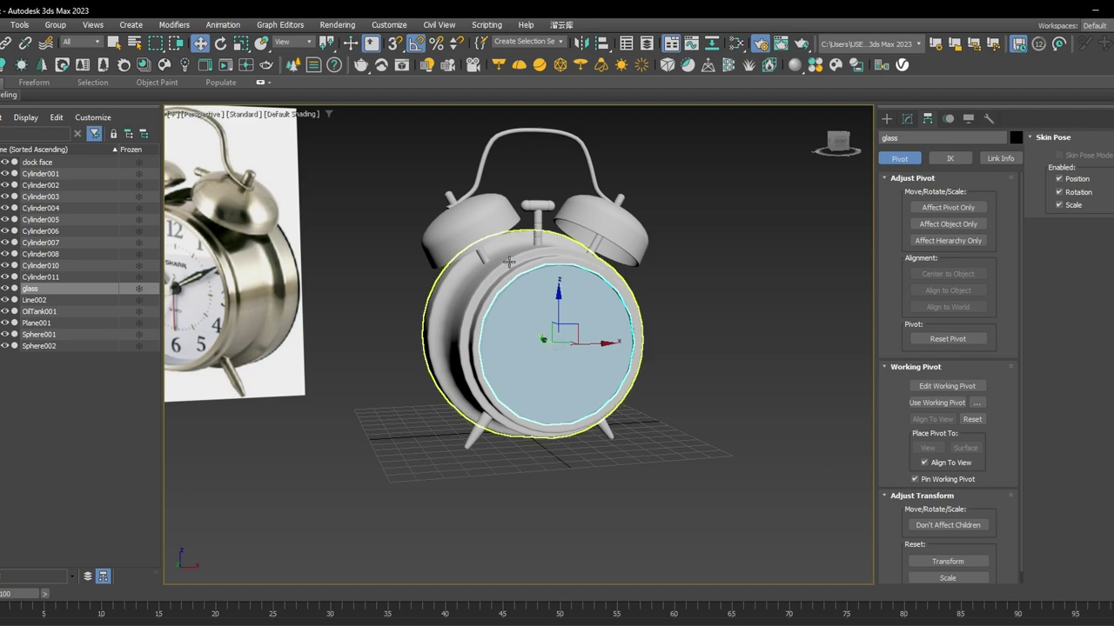
{"action": "middle_click_drag", "start_coordinate": [560, 250], "coordinate": [675, 252]}
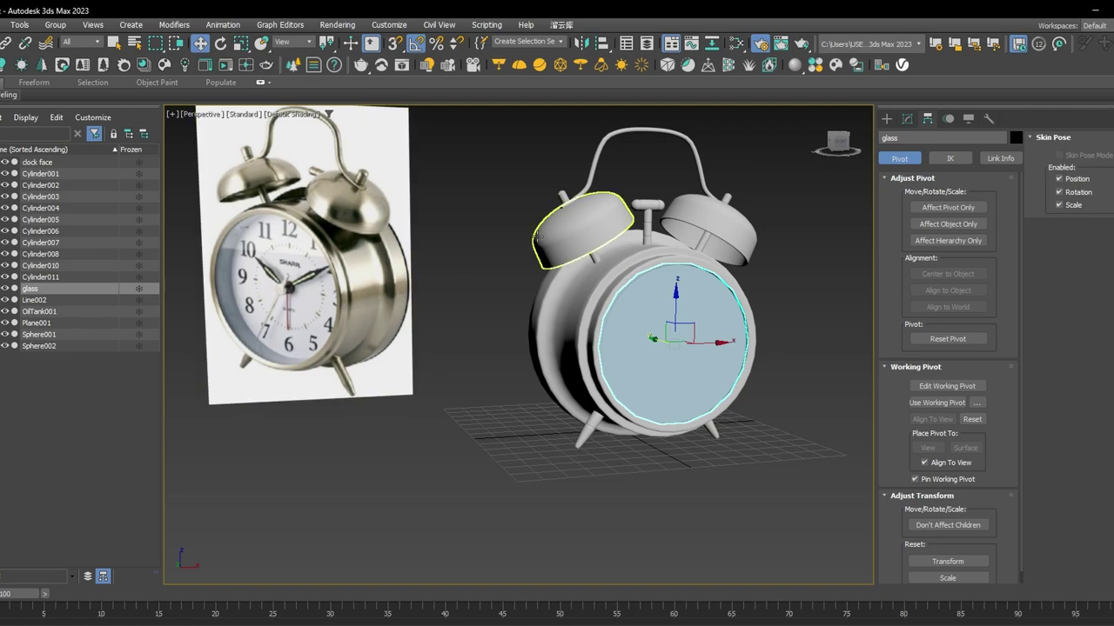
{"action": "scroll", "coordinate": [660, 296], "scroll_direction": "up", "scroll_amount": 5}
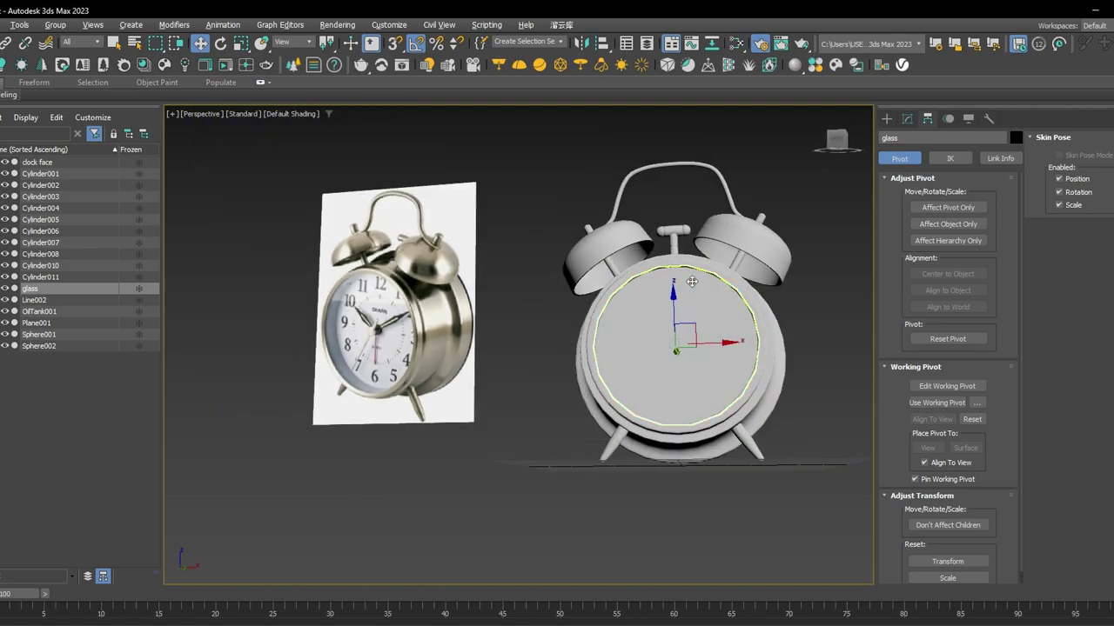
{"action": "middle_click_drag", "start_coordinate": [627, 261], "coordinate": [600, 261], "text": "alt"}
{"action": "middle_click_drag", "start_coordinate": [652, 359], "coordinate": [705, 378], "text": "alt"}
{"action": "scroll", "coordinate": [652, 369], "scroll_direction": "down", "scroll_amount": 5}
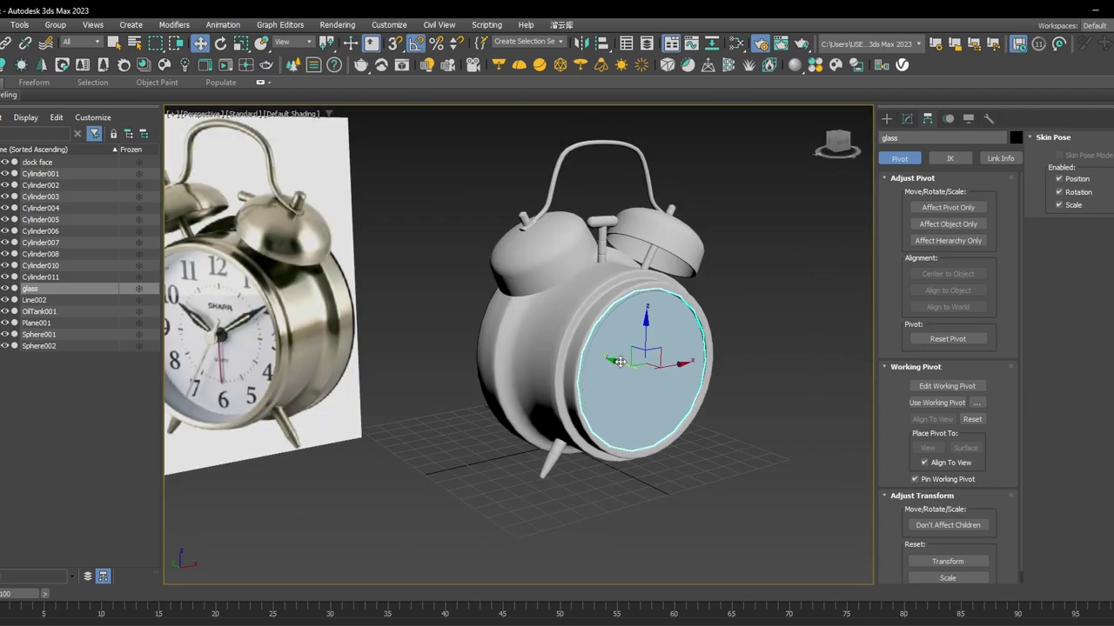
Pull the glass out along Y to sit clear in front of the dial and return to its modifiers.
{"action": "left_click_drag", "start_coordinate": [619, 361], "coordinate": [716, 388]}
{"action": "middle_click_drag", "start_coordinate": [812, 339], "coordinate": [755, 265], "text": "alt"}
{"action": "left_click", "coordinate": [906, 118]}
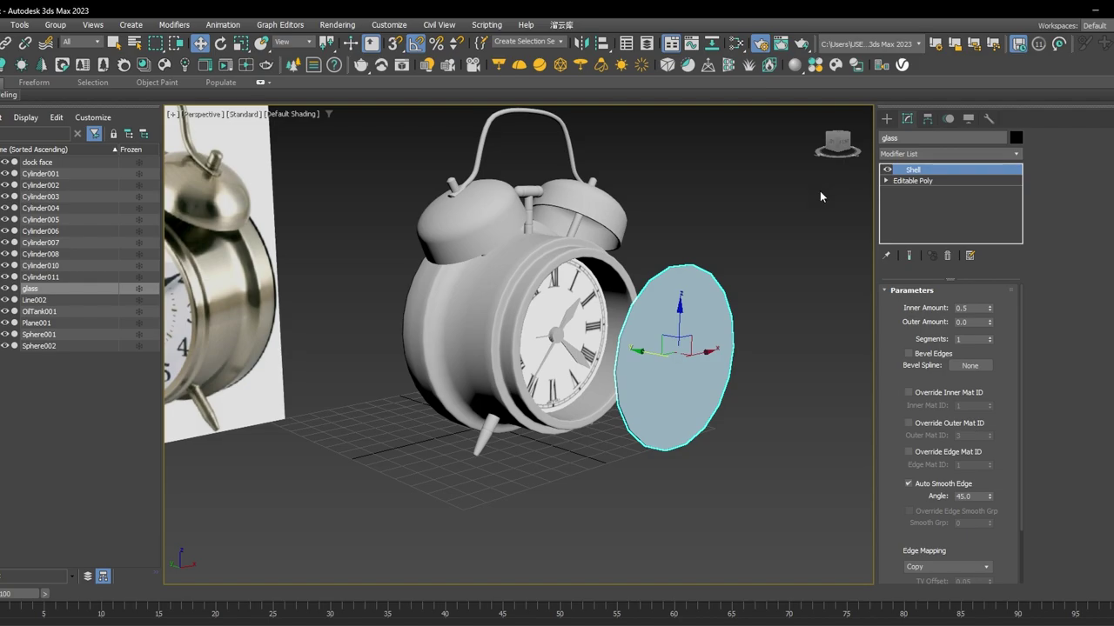
{"action": "middle_click_drag", "start_coordinate": [820, 191], "coordinate": [822, 214], "text": "alt"}
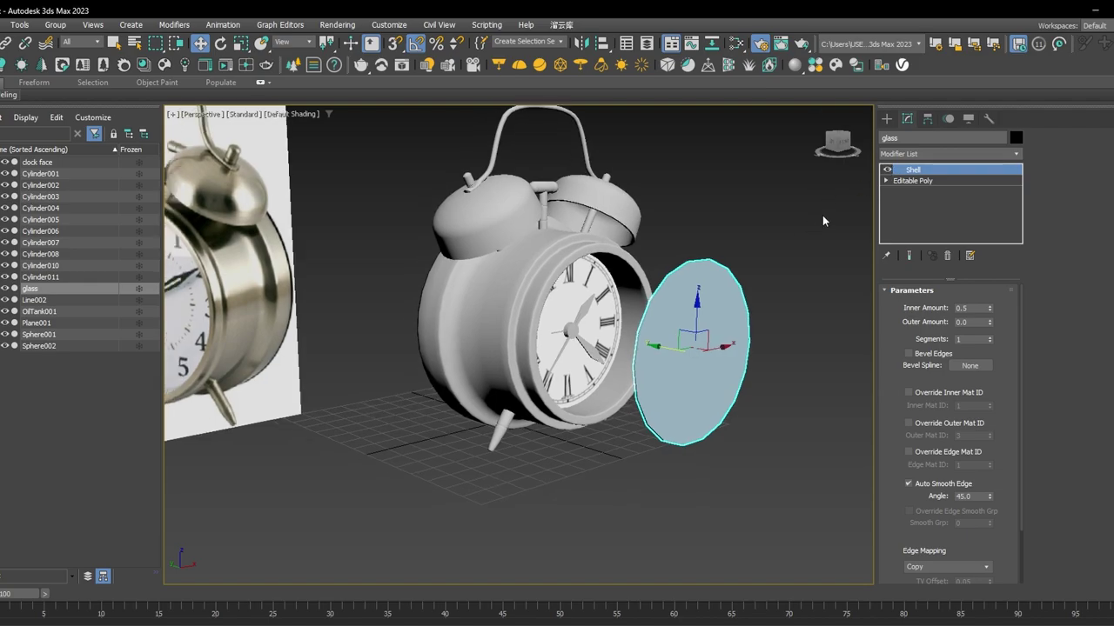
Add a TurboSmooth modifier above the glass's Shell and turn on edged faces in the Perspective view.
{"action": "key", "text": "F4"}
{"action": "key", "text": "F4"}
{"action": "left_click", "coordinate": [913, 153]}
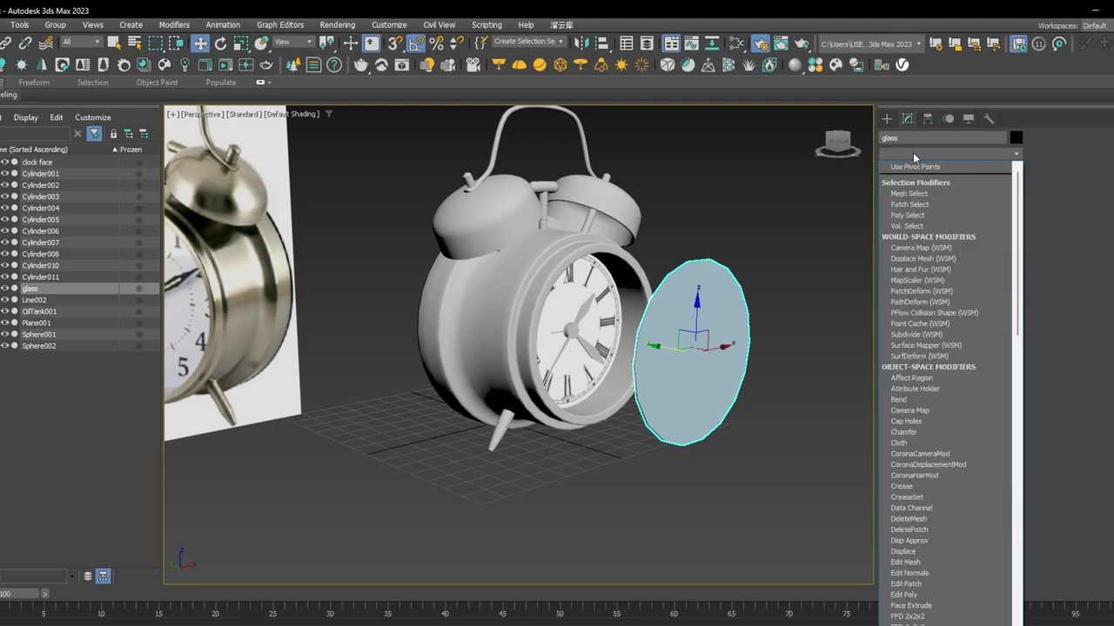
{"action": "type", "text": "tu"}
{"action": "key", "text": "Return"}
{"action": "key", "text": "F4"}
{"action": "key", "text": "F4"}
{"action": "key", "text": "F4"}
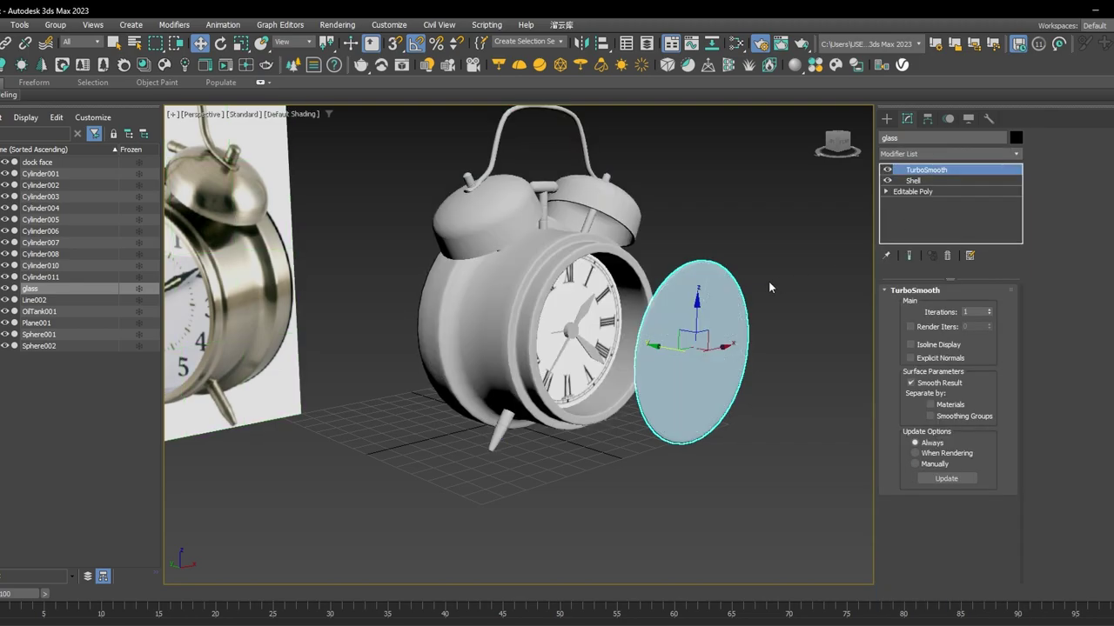
{"action": "middle_click_drag", "start_coordinate": [766, 281], "coordinate": [755, 257]}
Set the renderer to V-Ray 6 Hotfix 3 and its image sampler type to Bucket.
{"action": "left_click", "coordinate": [761, 42]}
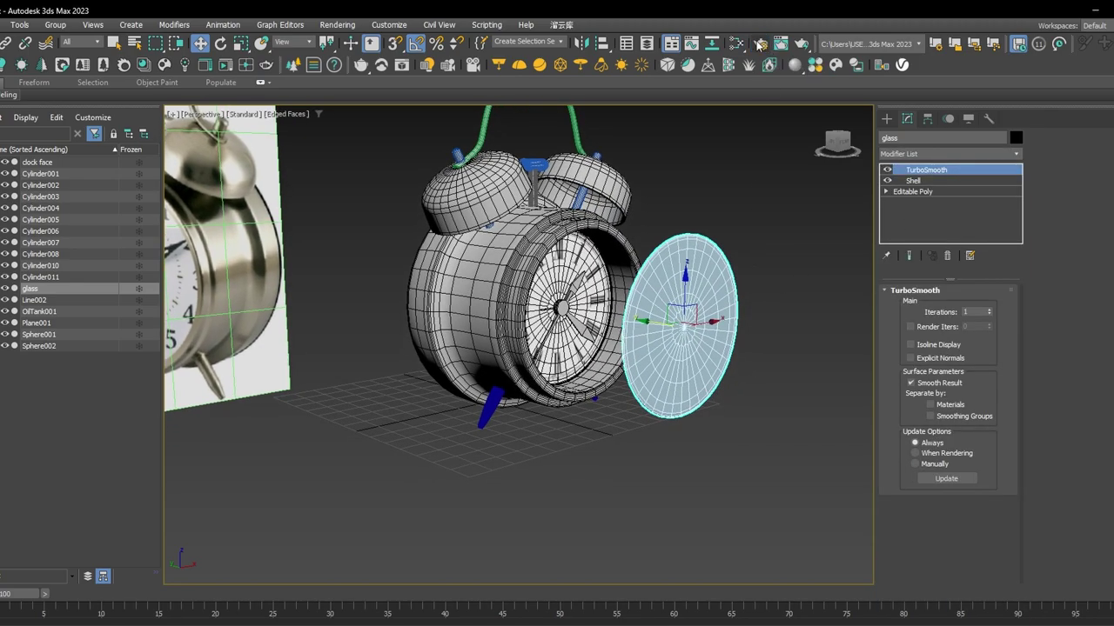
{"action": "left_click", "coordinate": [760, 43]}
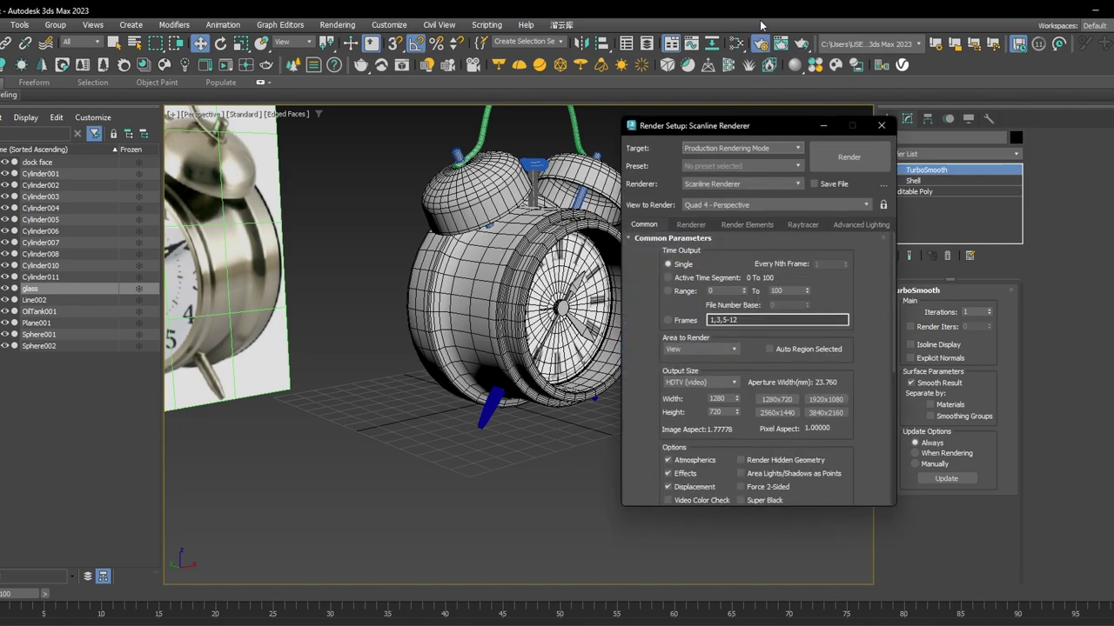
{"action": "left_click", "coordinate": [743, 182]}
{"action": "left_click", "coordinate": [722, 254]}
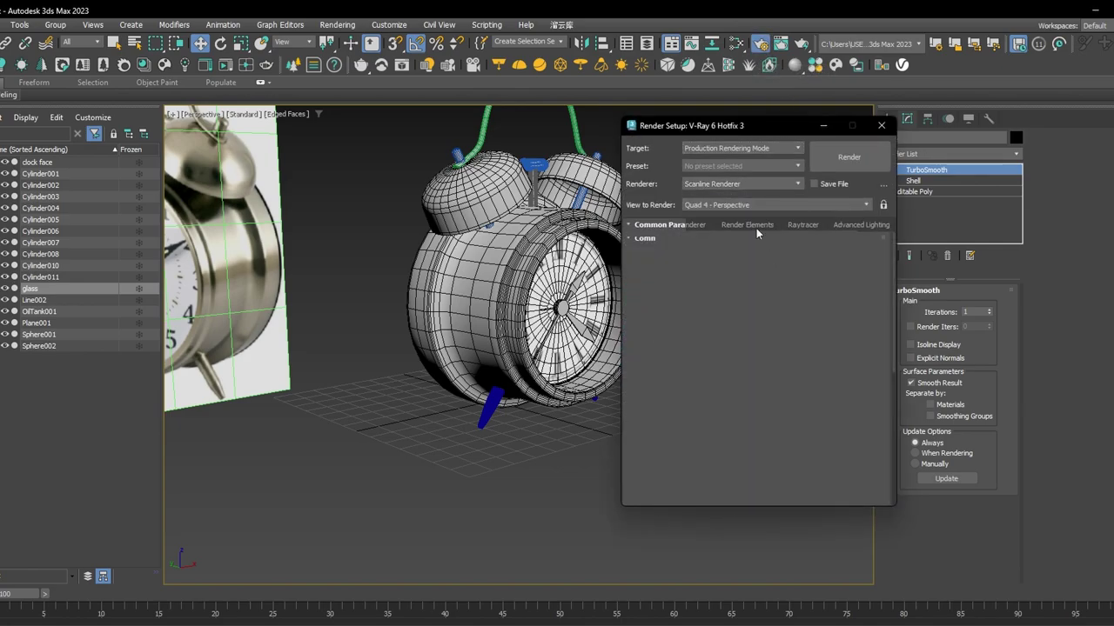
{"action": "left_click", "coordinate": [693, 228]}
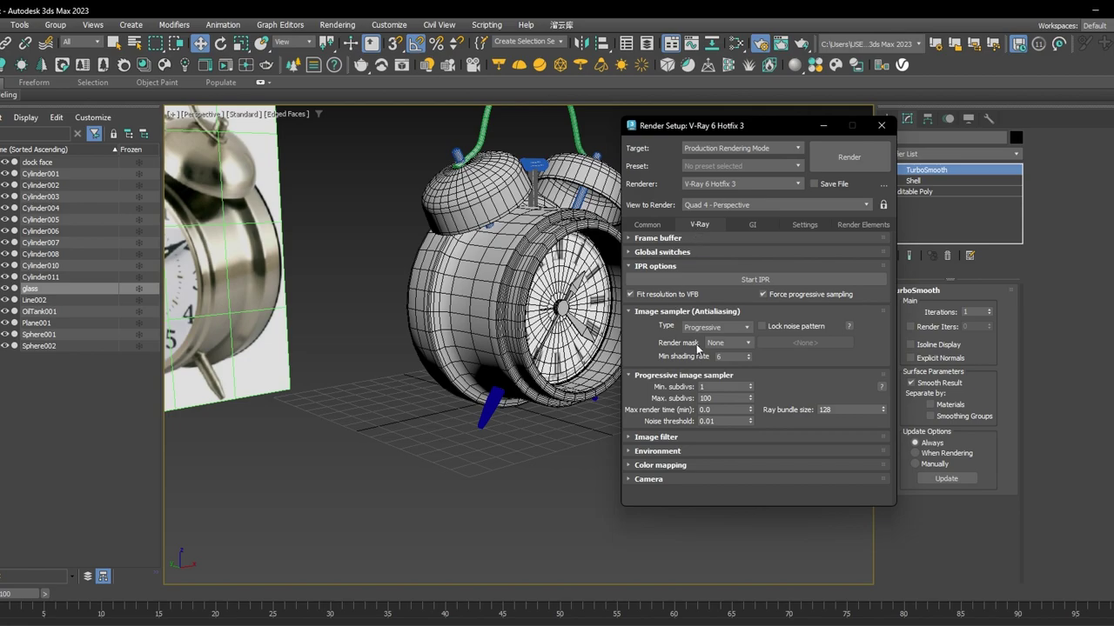
{"action": "left_click", "coordinate": [712, 326]}
{"action": "left_click", "coordinate": [726, 343]}
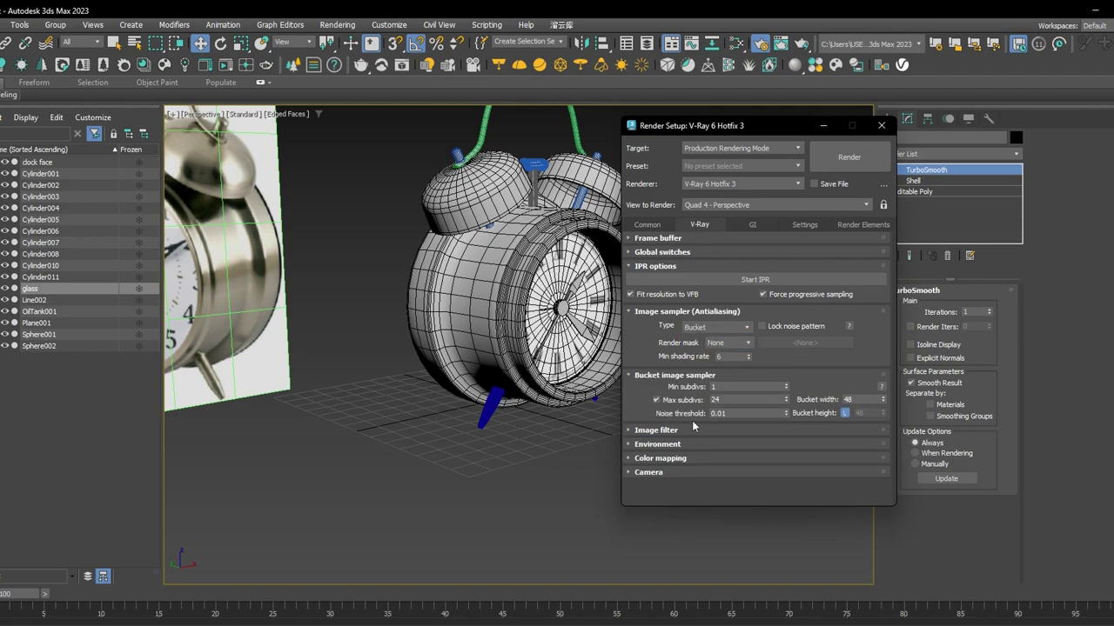
Set the primary GI engine to Irradiance map with the Low preset and 20 subdivs, and dismiss the render settings.
{"action": "left_click", "coordinate": [748, 227]}
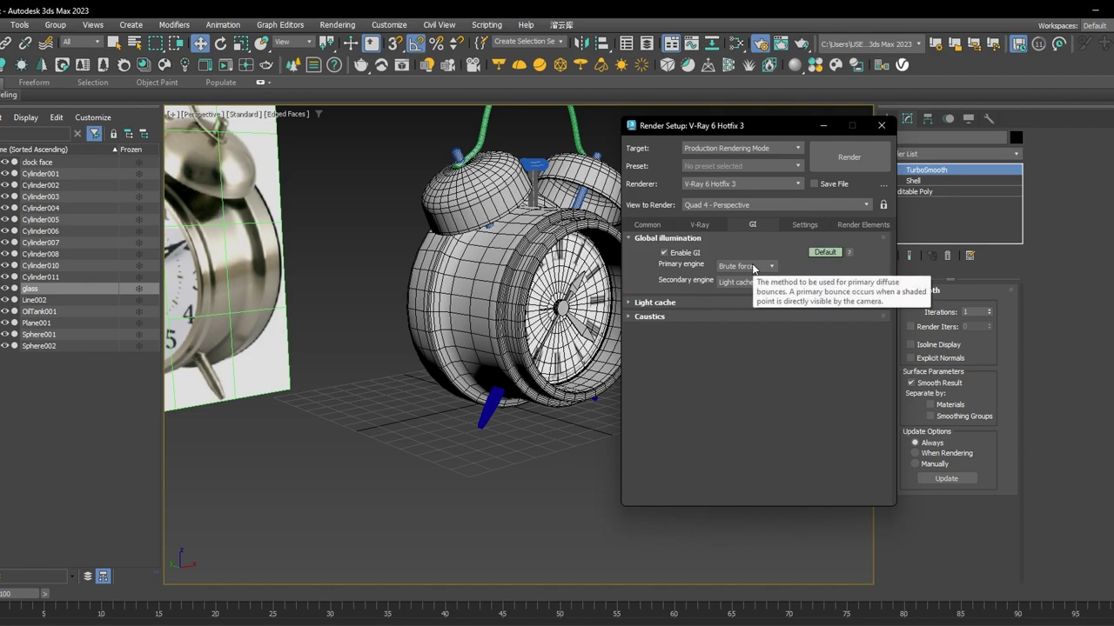
{"action": "left_click", "coordinate": [754, 269]}
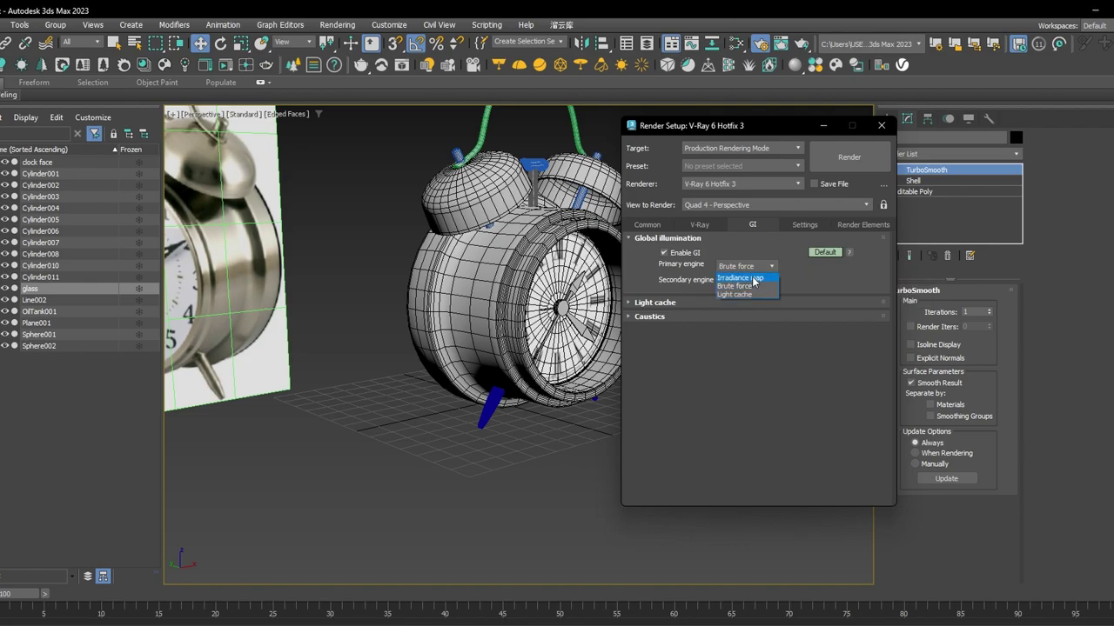
{"action": "left_click", "coordinate": [740, 277]}
{"action": "left_click", "coordinate": [686, 303]}
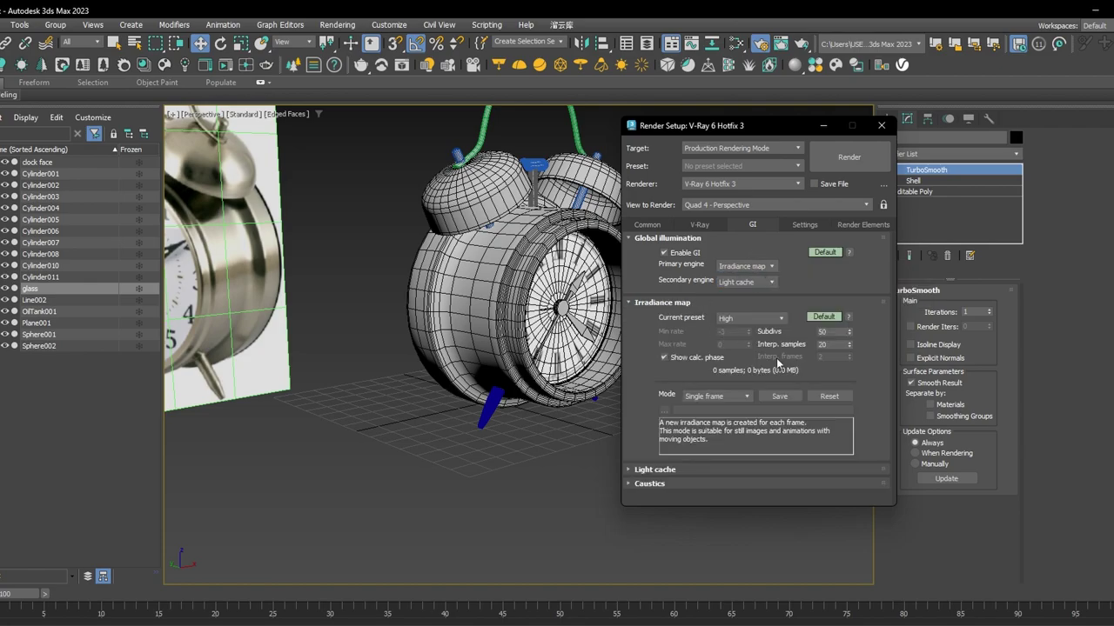
{"action": "left_click", "coordinate": [741, 325]}
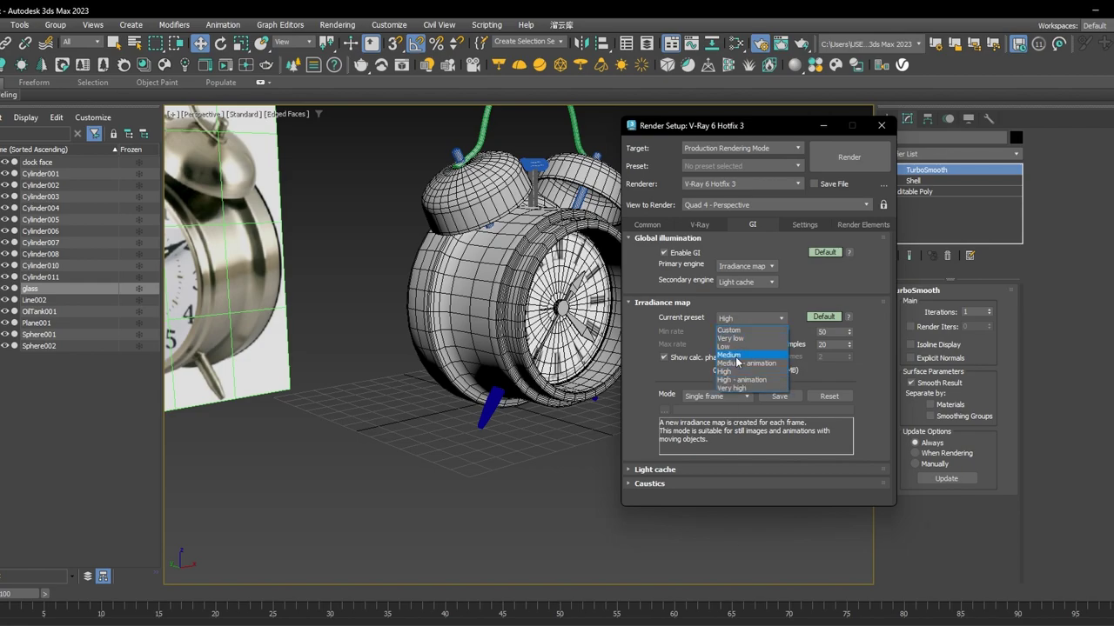
{"action": "left_click", "coordinate": [741, 347]}
{"action": "double_click", "coordinate": [835, 330]}
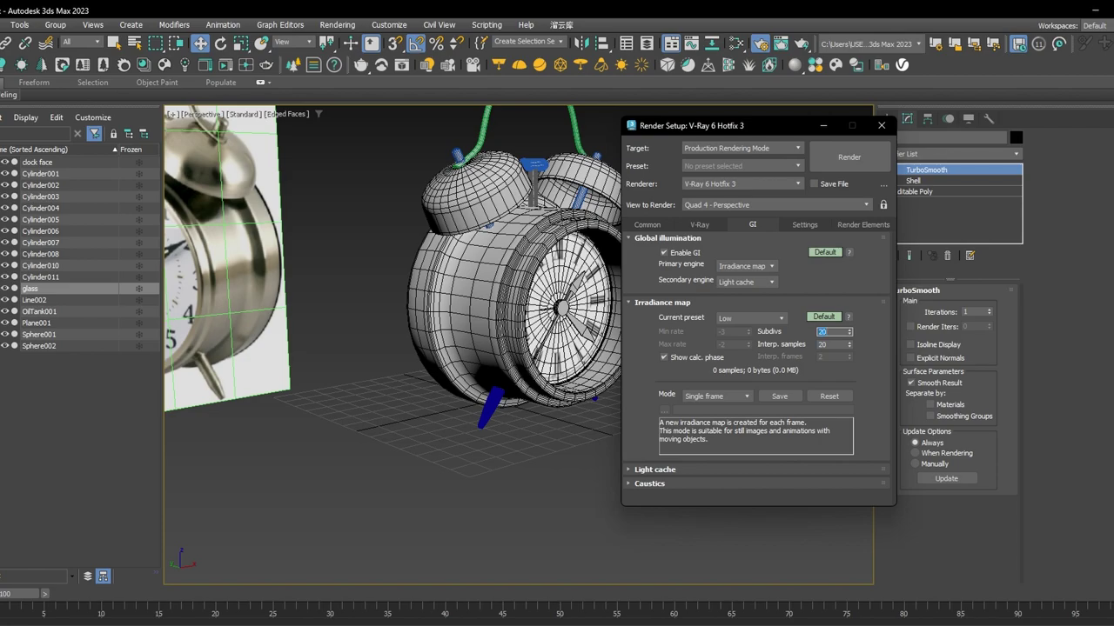
{"action": "left_click", "coordinate": [827, 127]}
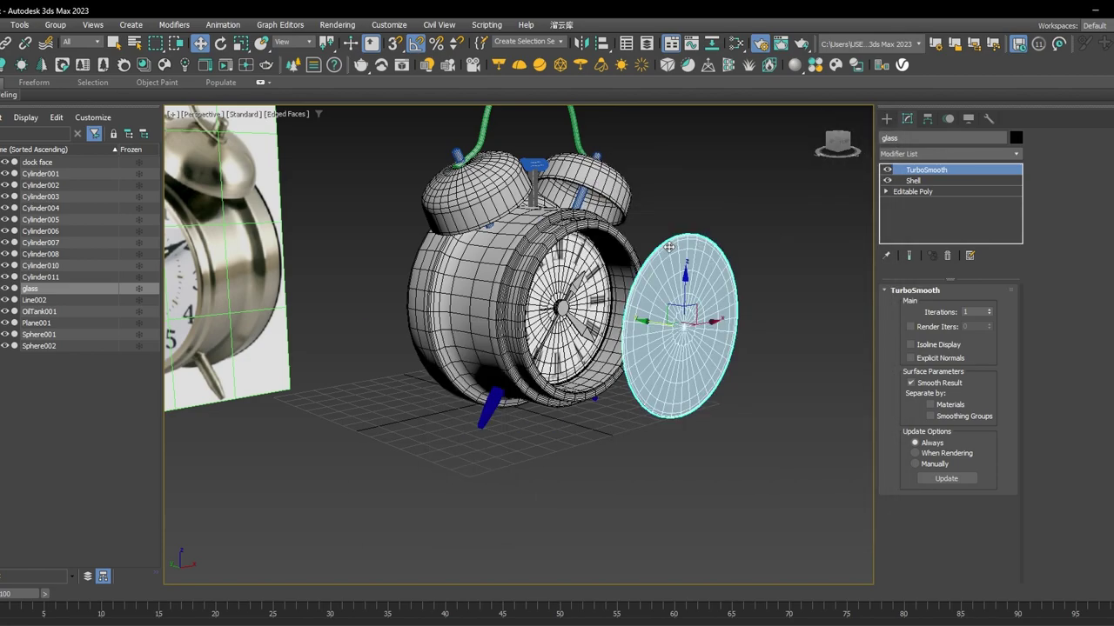
Select the clock's metal parts together: body, both bells with their posts, handle, hammer and the nearer front leg.
{"action": "middle_click_drag", "start_coordinate": [674, 261], "coordinate": [687, 259]}
{"action": "scroll", "coordinate": [633, 246], "scroll_direction": "down", "scroll_amount": 5}
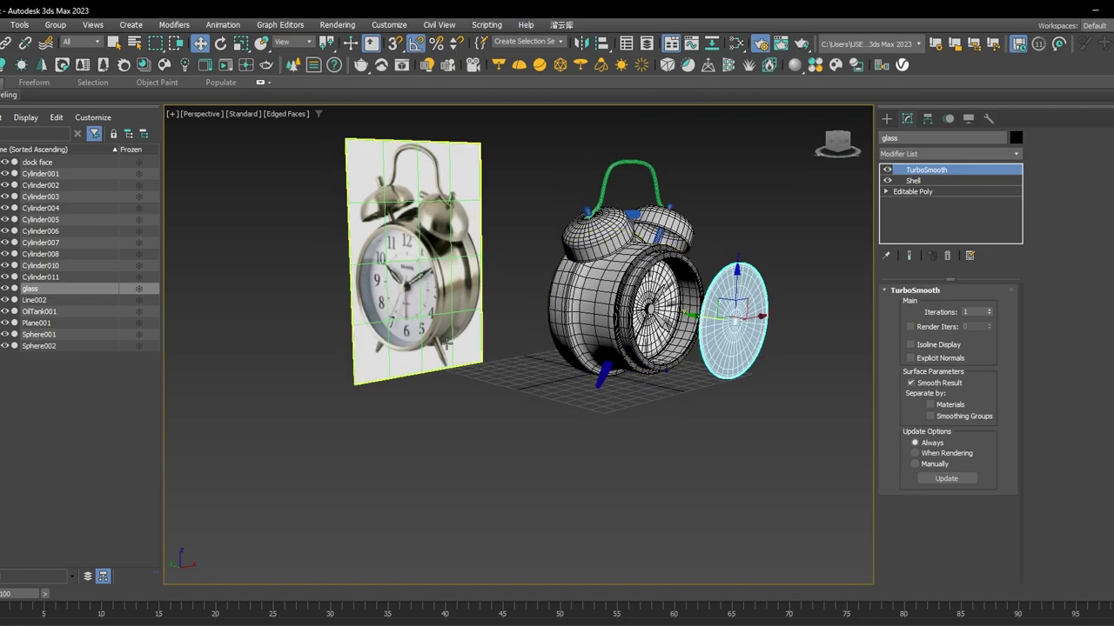
{"action": "left_click_drag", "start_coordinate": [550, 202], "coordinate": [600, 396]}
{"action": "scroll", "coordinate": [656, 288], "scroll_direction": "up", "scroll_amount": 3}
{"action": "scroll", "coordinate": [645, 313], "scroll_direction": "up", "scroll_amount": 2}
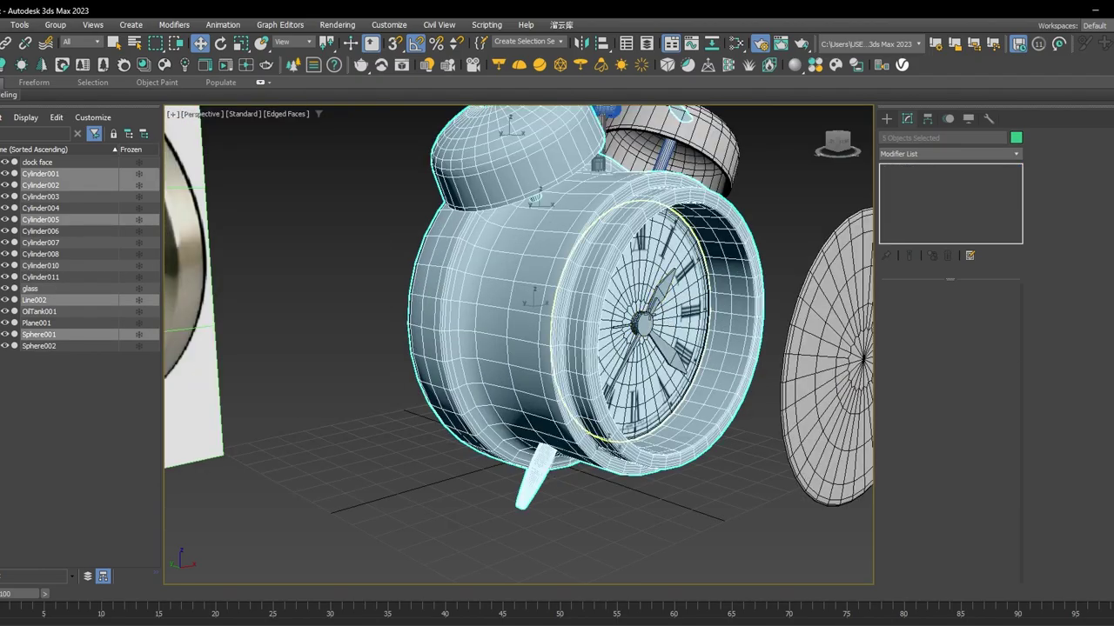
{"action": "middle_click_drag", "start_coordinate": [698, 269], "coordinate": [682, 235], "text": "alt"}
{"action": "scroll", "coordinate": [683, 235], "scroll_direction": "down", "scroll_amount": 3}
{"action": "left_click_drag", "start_coordinate": [584, 292], "coordinate": [578, 301], "text": "ctrl"}
{"action": "mouse_move", "coordinate": [595, 294]}
{"action": "middle_mouse_down", "text": "alt"}
{"action": "mouse_move", "coordinate": [704, 235]}
{"action": "mouse_move", "coordinate": [718, 237]}
{"action": "mouse_move", "coordinate": [717, 247]}
{"action": "mouse_move", "coordinate": [701, 229]}
{"action": "middle_mouse_up", "text": "alt"}
{"action": "key", "text": "F4"}
{"action": "key", "text": "F4"}
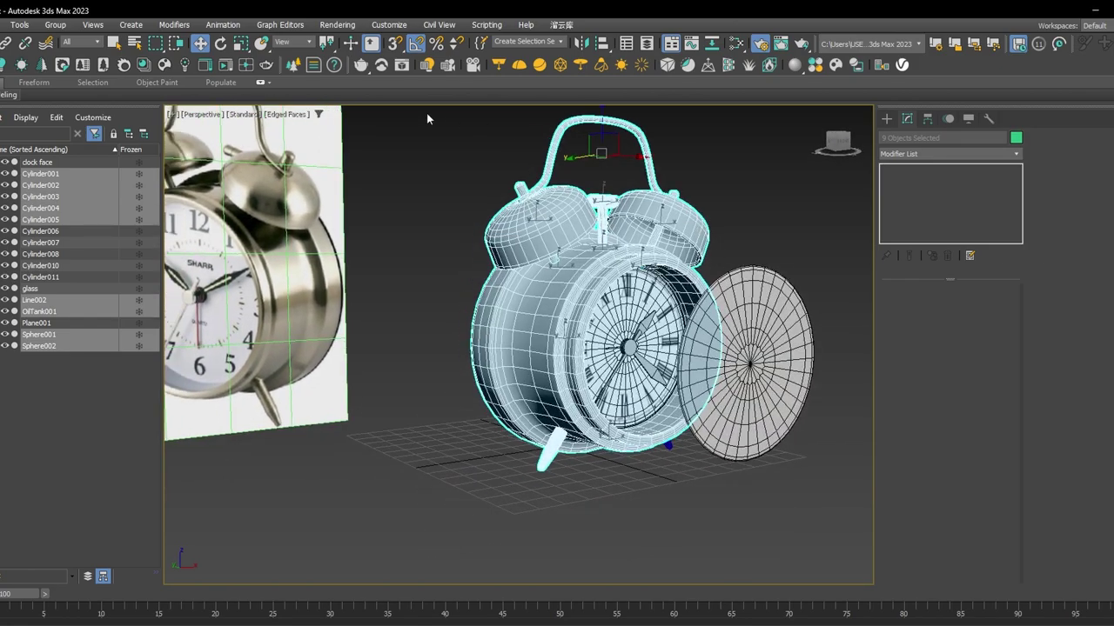
Open the V-Ray Material Library and look through the Metal materials for a finish matching the reference clock.
{"action": "left_click", "coordinate": [815, 66]}
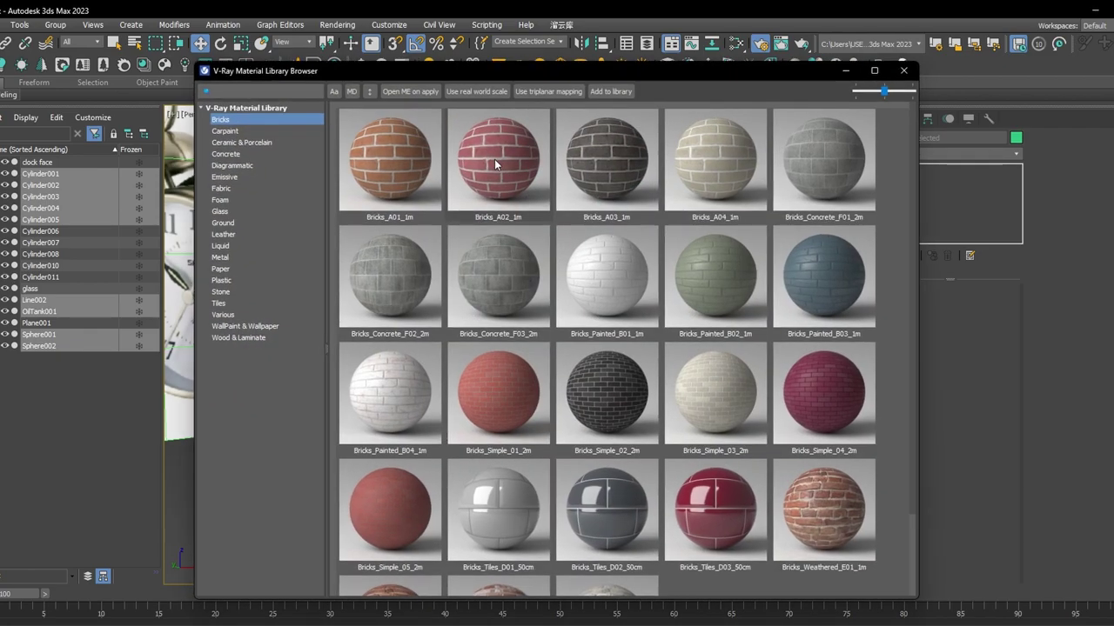
{"action": "left_click", "coordinate": [220, 256]}
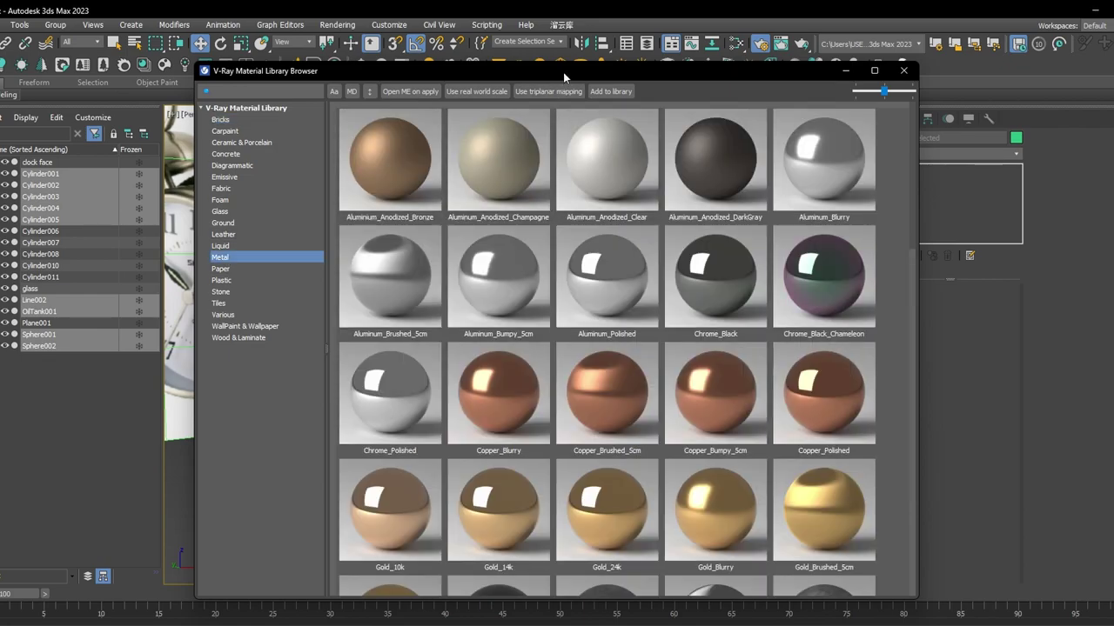
{"action": "left_click_drag", "start_coordinate": [563, 72], "coordinate": [702, 80]}
{"action": "scroll", "coordinate": [745, 413], "scroll_direction": "down", "scroll_amount": 5}
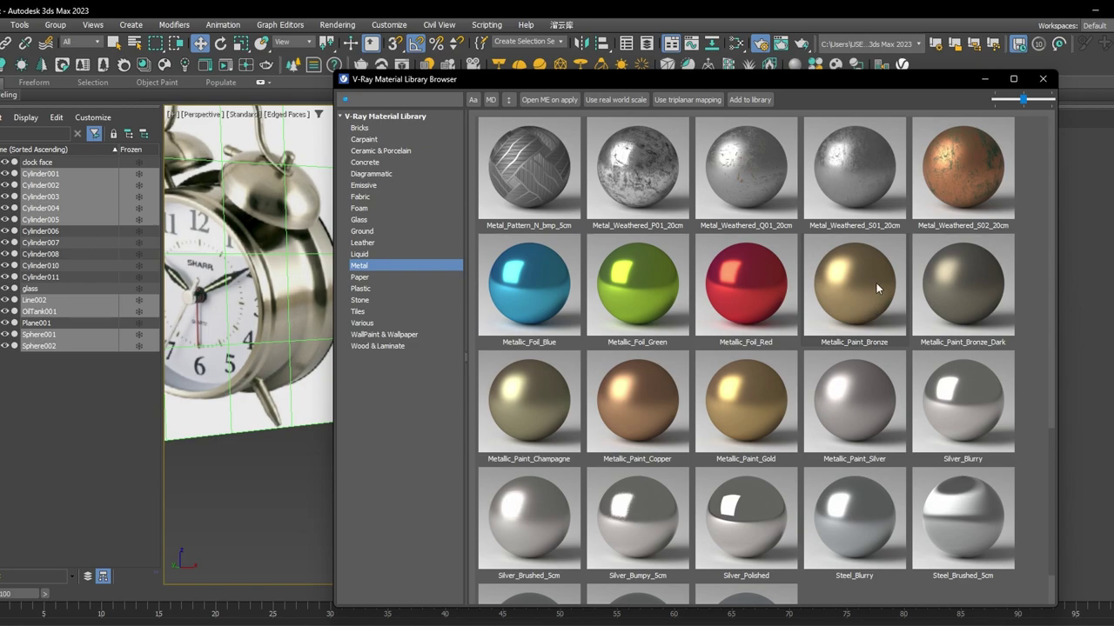
{"action": "scroll", "coordinate": [570, 427], "scroll_direction": "down", "scroll_amount": 2}
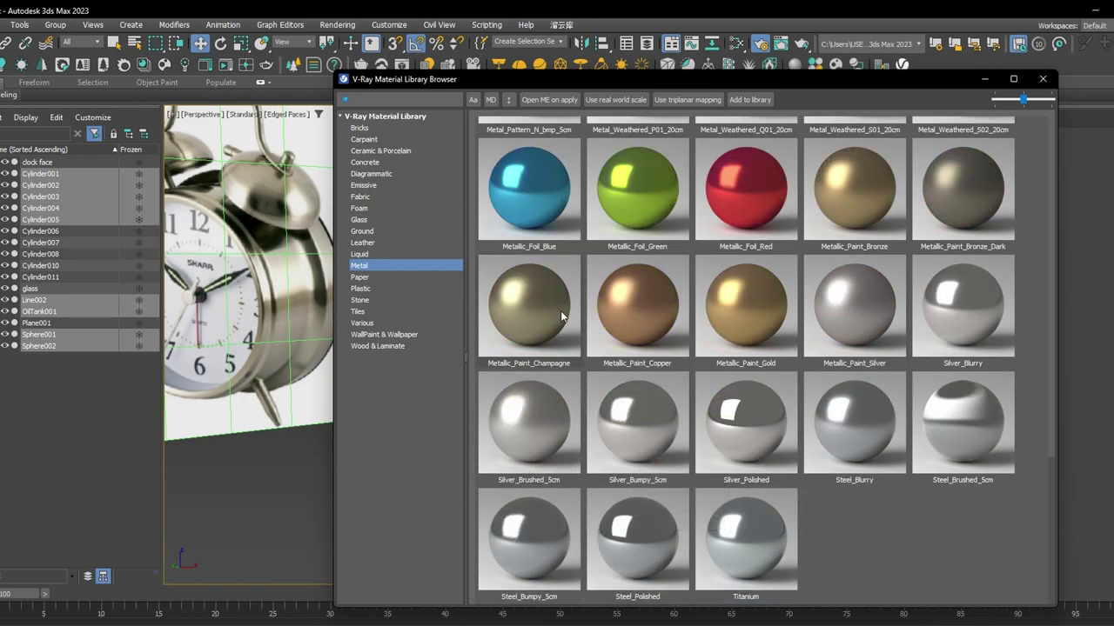
{"action": "scroll", "coordinate": [655, 324], "scroll_direction": "up", "scroll_amount": 8}
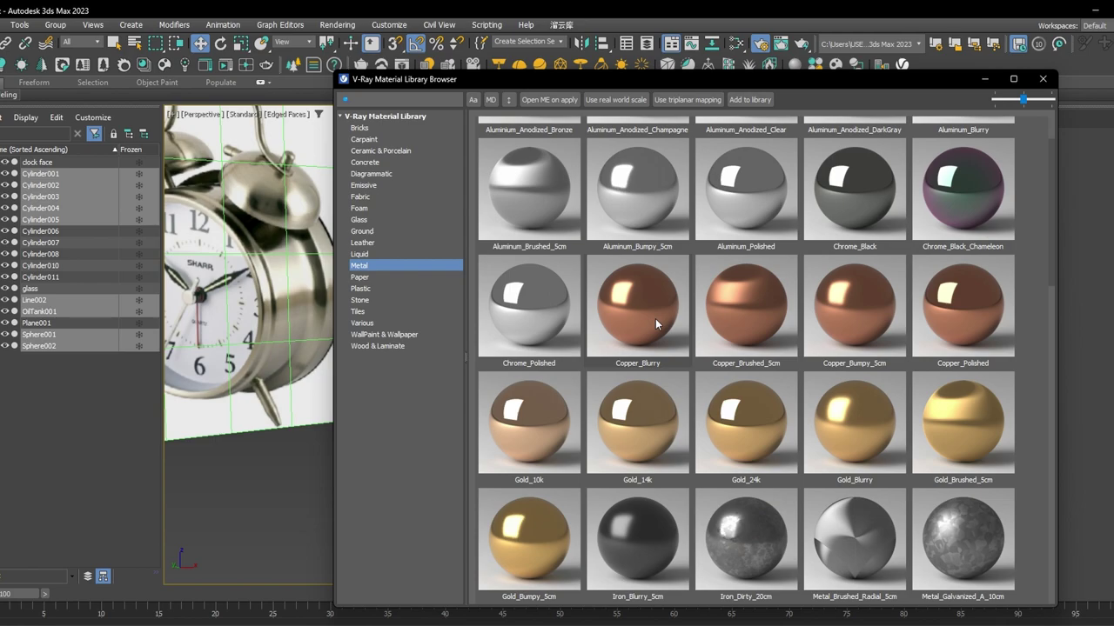
Try adding the Gold_Brushed_5cm material through Add to library, and close the V-Ray Material Library Companion.
{"action": "left_click", "coordinate": [959, 426]}
{"action": "left_click_drag", "start_coordinate": [832, 79], "coordinate": [522, 84]}
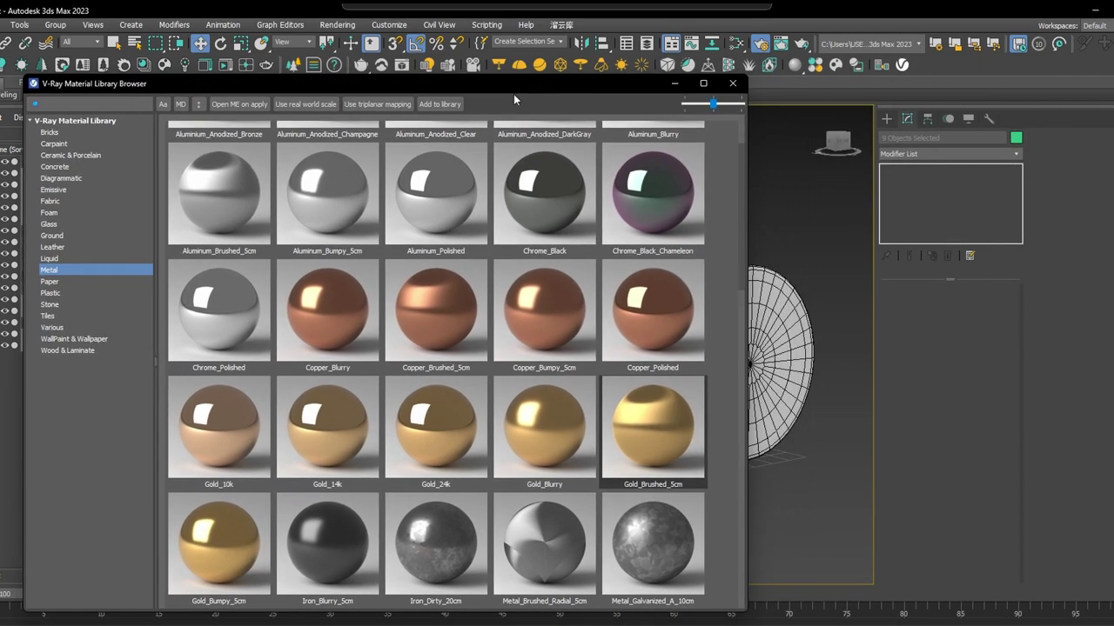
{"action": "left_click", "coordinate": [445, 104]}
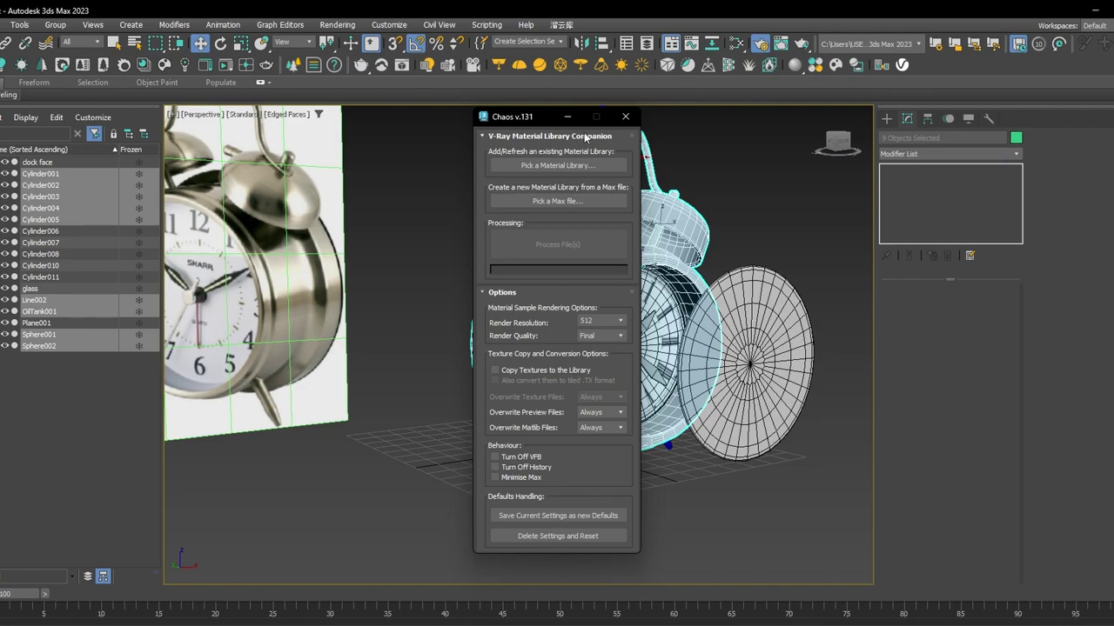
{"action": "left_click", "coordinate": [625, 118]}
Reopen the V-Ray Material Library's Metal category and place Gold_Brushed_5cm in the Slate Material Editor's view.
{"action": "left_click", "coordinate": [814, 67]}
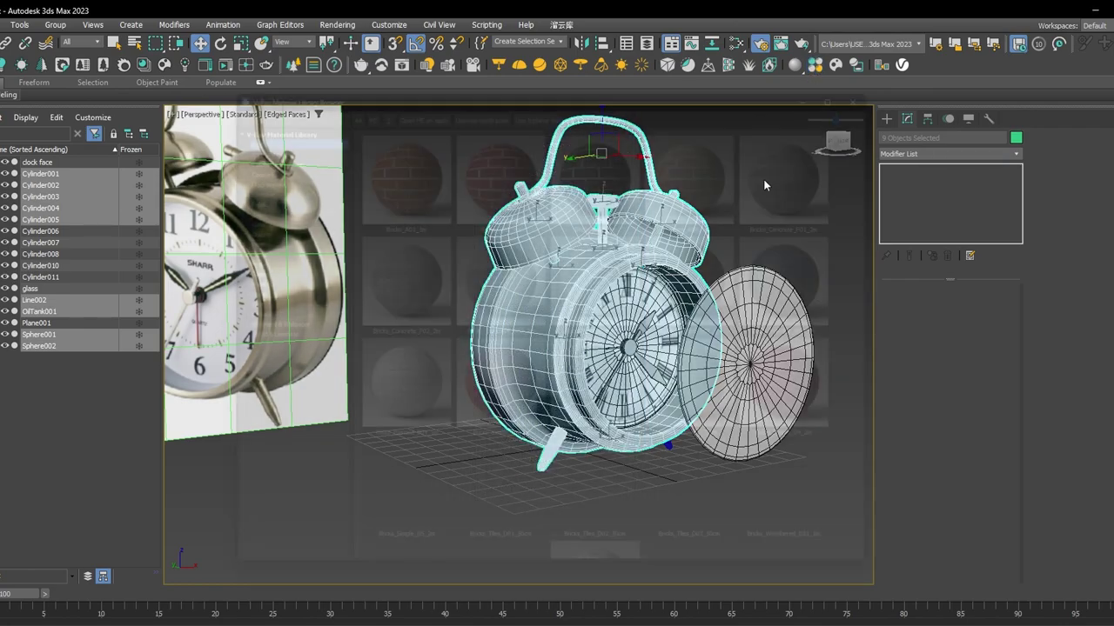
{"action": "left_click", "coordinate": [276, 258]}
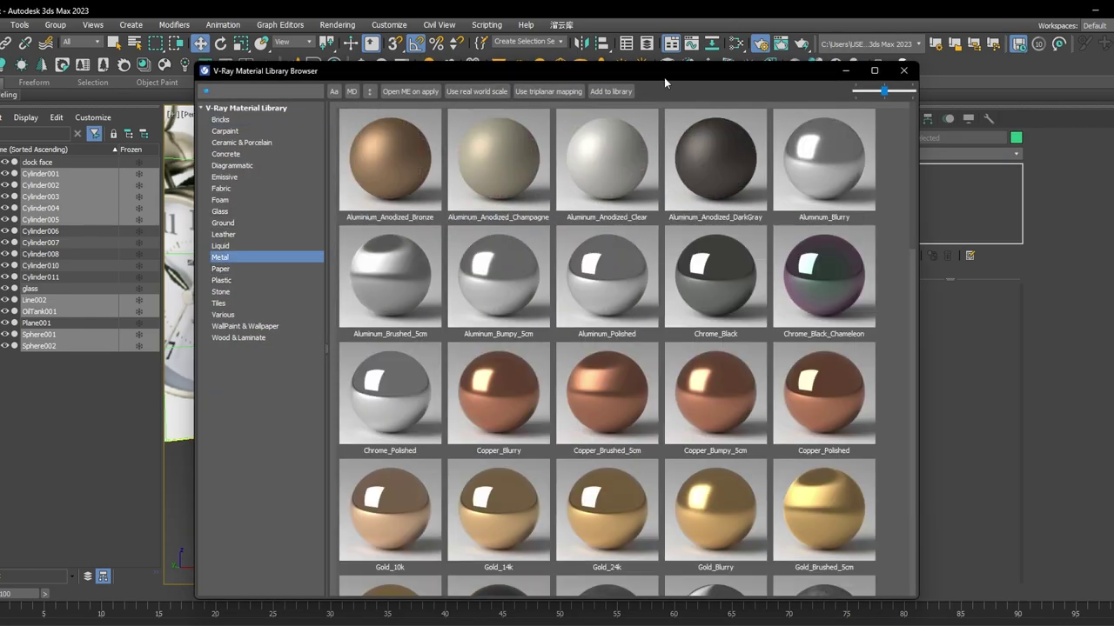
{"action": "left_click_drag", "start_coordinate": [664, 77], "coordinate": [476, 81]}
{"action": "left_click", "coordinate": [736, 43]}
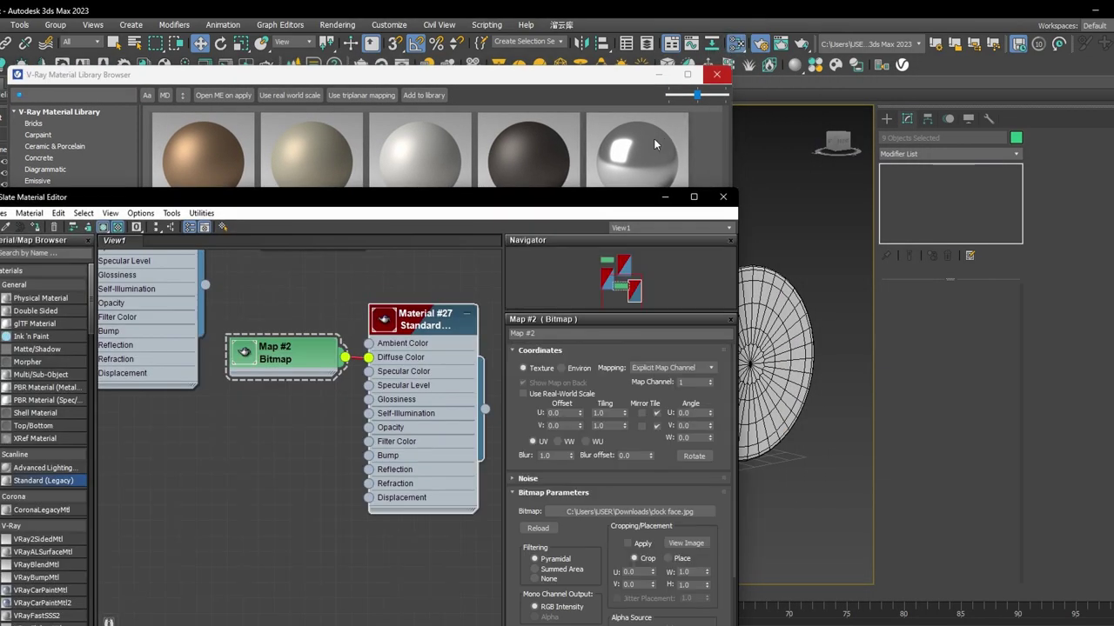
{"action": "left_click_drag", "start_coordinate": [448, 205], "coordinate": [1001, 123]}
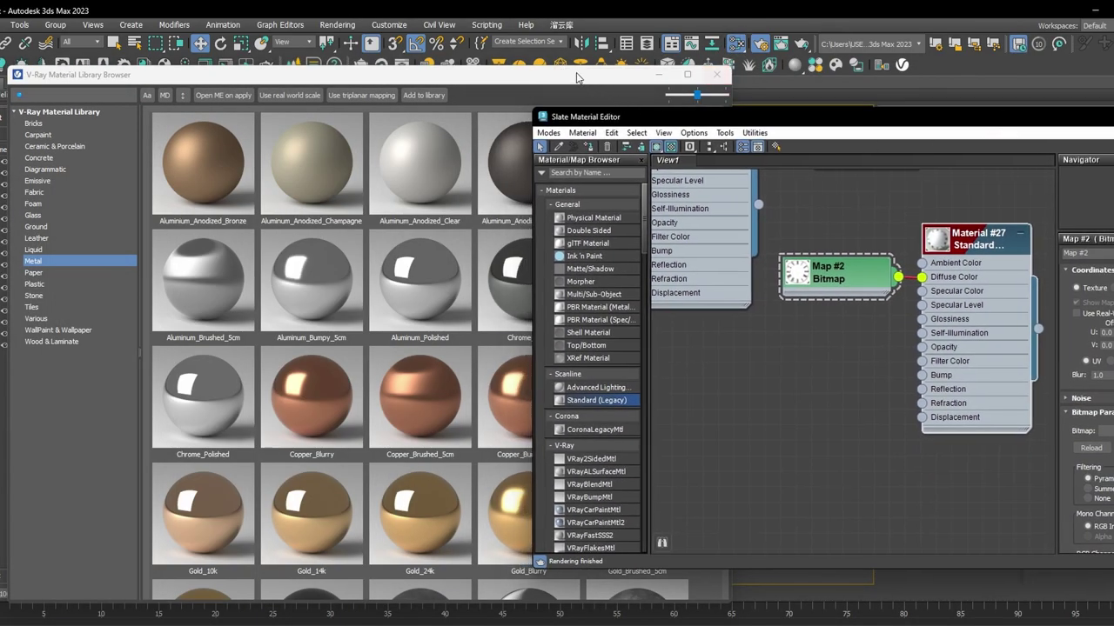
{"action": "left_click_drag", "start_coordinate": [573, 71], "coordinate": [442, 46]}
{"action": "left_click_drag", "start_coordinate": [497, 486], "coordinate": [789, 392]}
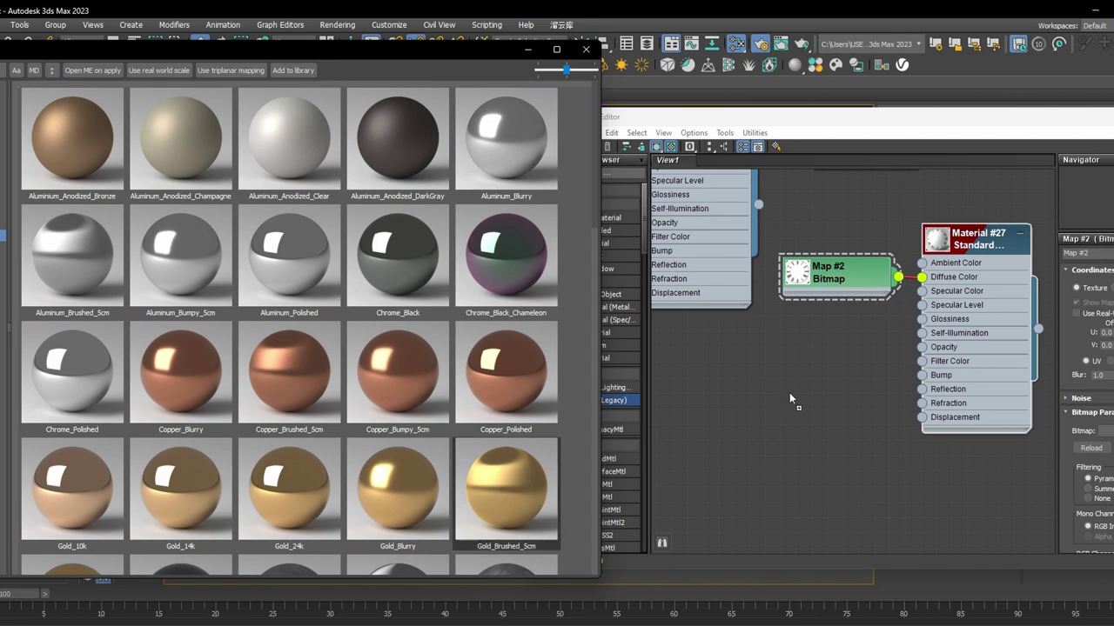
{"action": "left_click", "coordinate": [535, 50]}
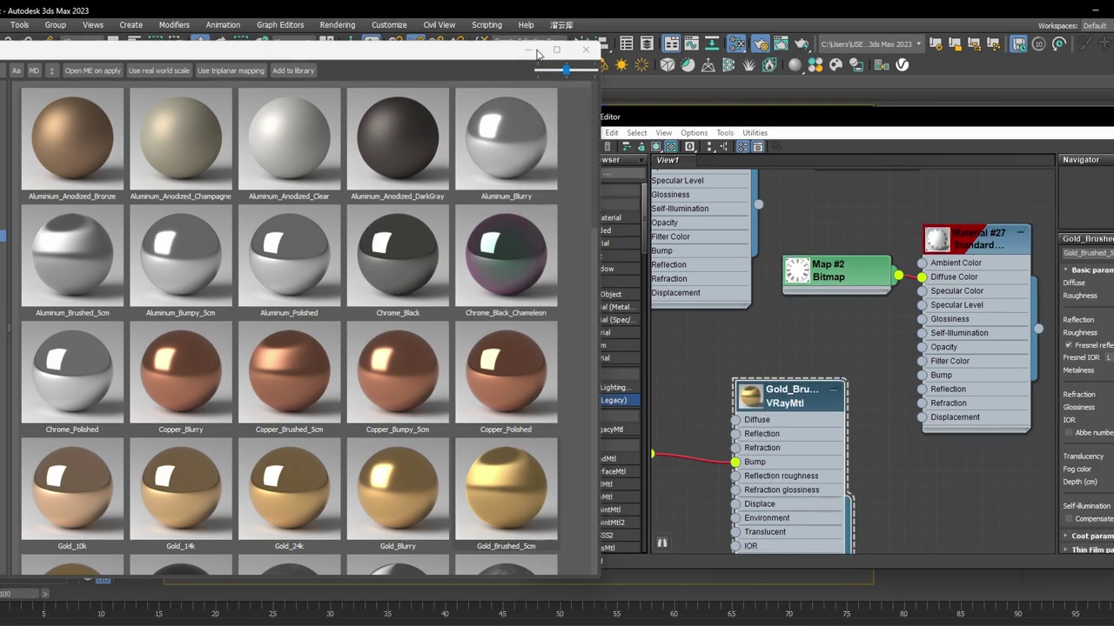
Assign the Gold_Brushed_5cm material to the selected metal parts, deselect them and turn off the viewport's edged faces.
{"action": "middle_click_drag", "start_coordinate": [470, 329], "coordinate": [221, 335]}
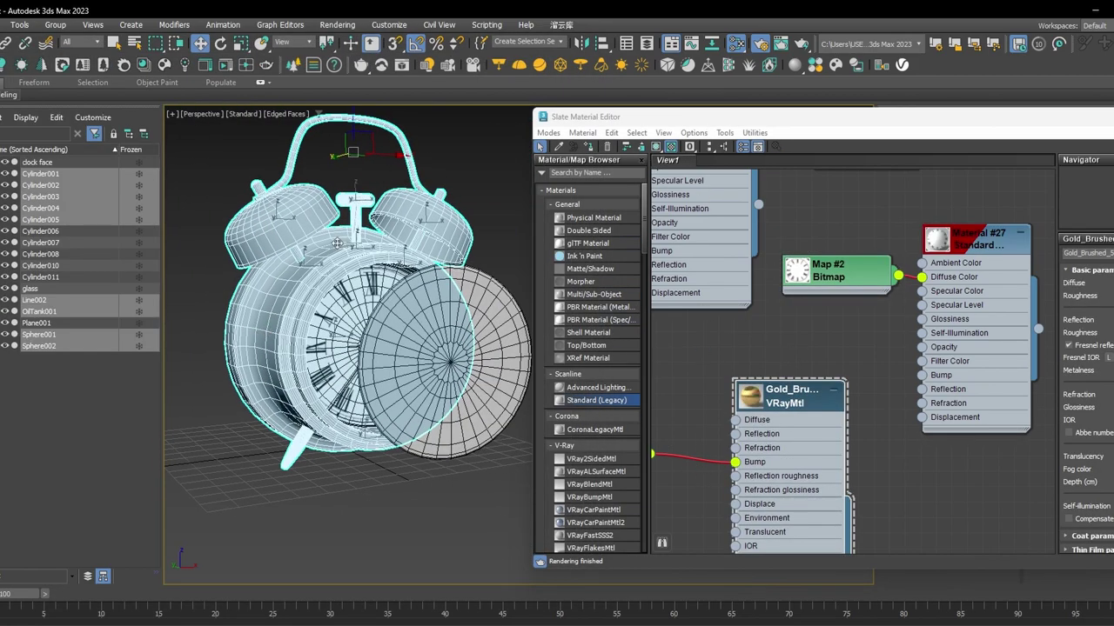
{"action": "right_click", "coordinate": [792, 400]}
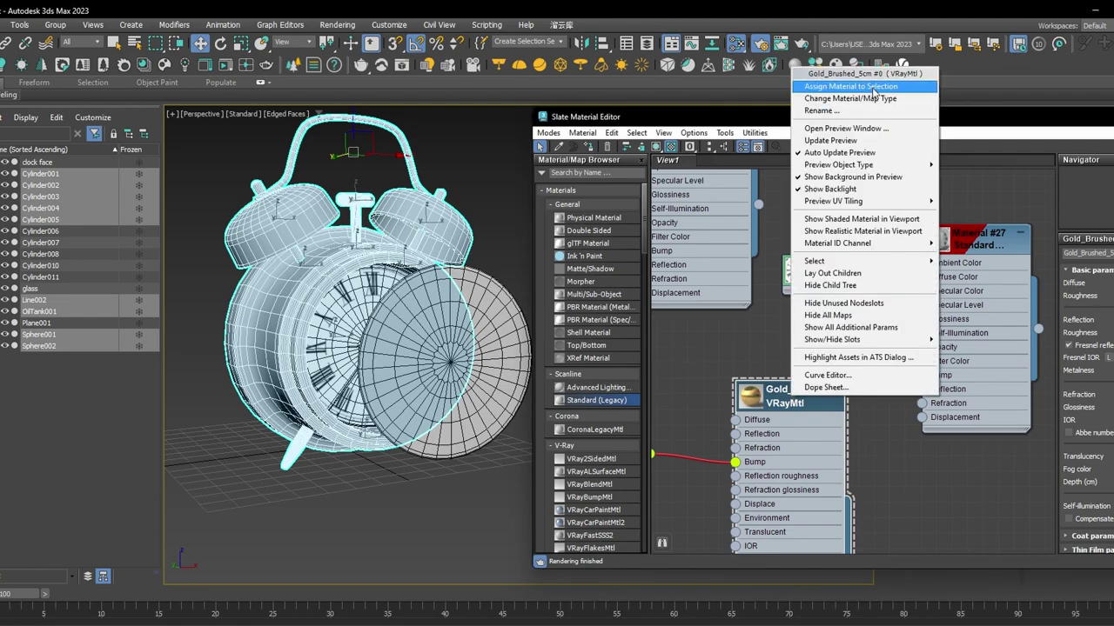
{"action": "left_click", "coordinate": [835, 85]}
{"action": "left_click", "coordinate": [508, 199]}
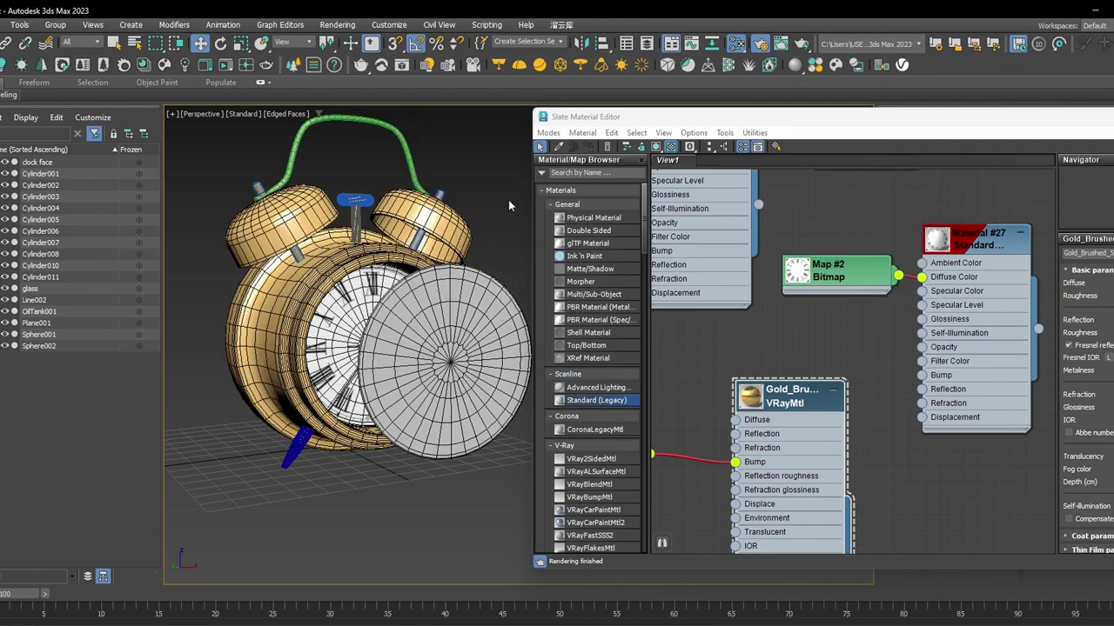
{"action": "key", "text": "F4"}
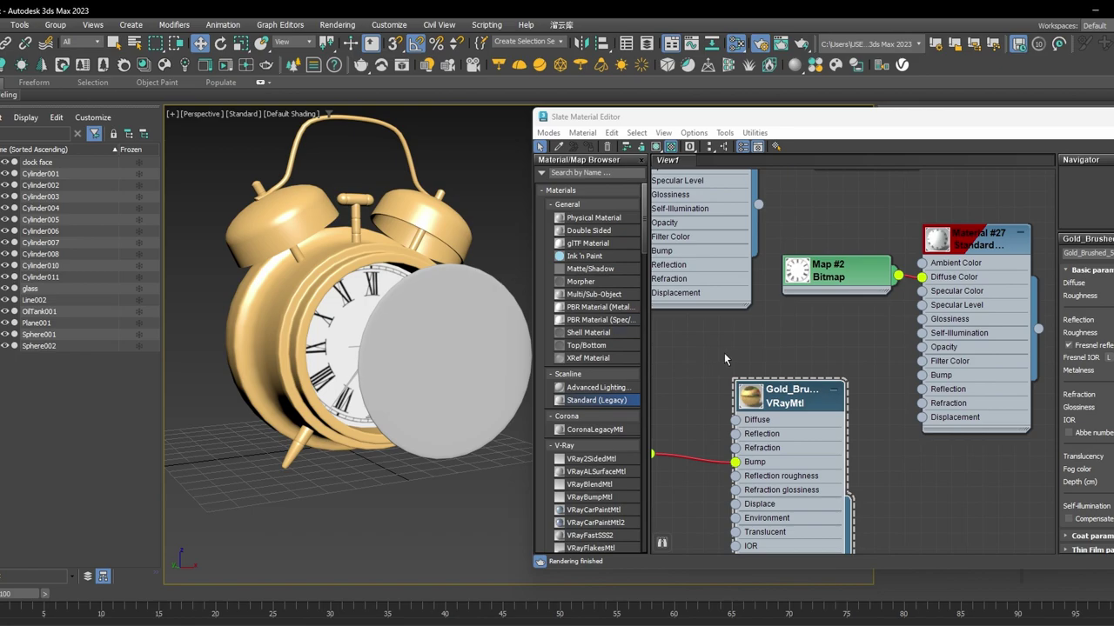
Place the plain Glass material from the V-Ray Material Library's Glass category beside the gold material in the Slate view.
{"action": "scroll", "coordinate": [783, 321], "scroll_direction": "down", "scroll_amount": 5}
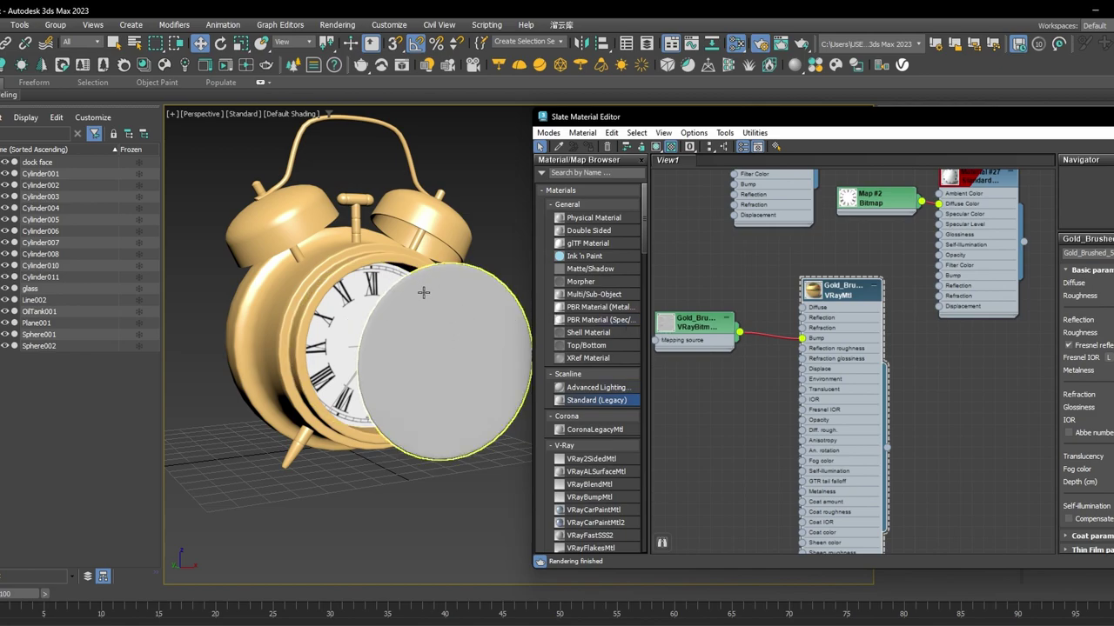
{"action": "middle_click_drag", "start_coordinate": [733, 392], "coordinate": [735, 352]}
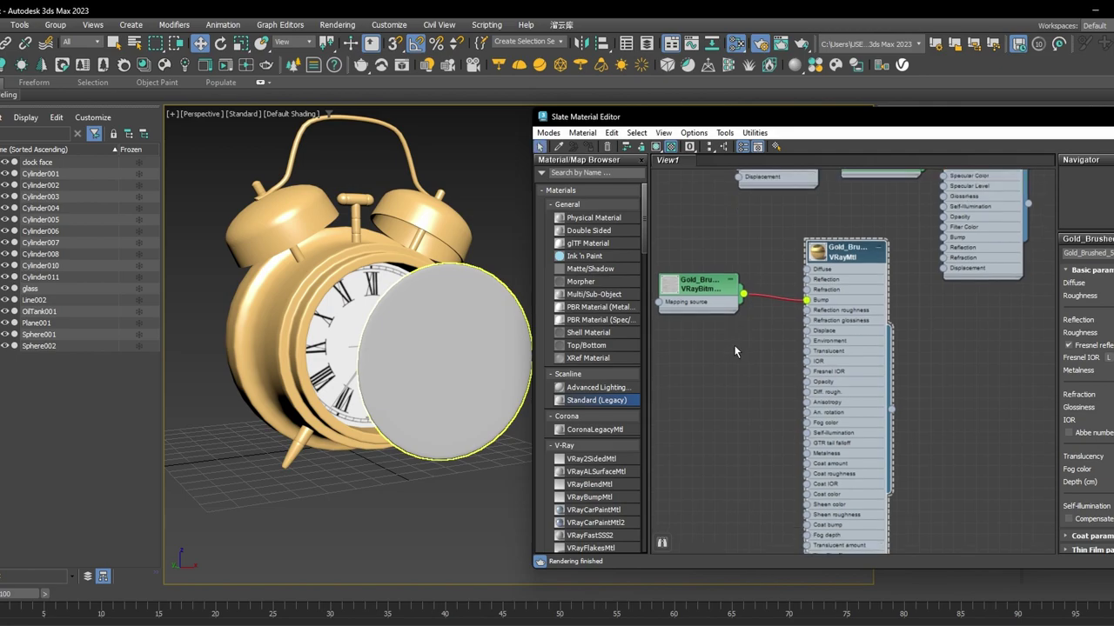
{"action": "left_click", "coordinate": [815, 67]}
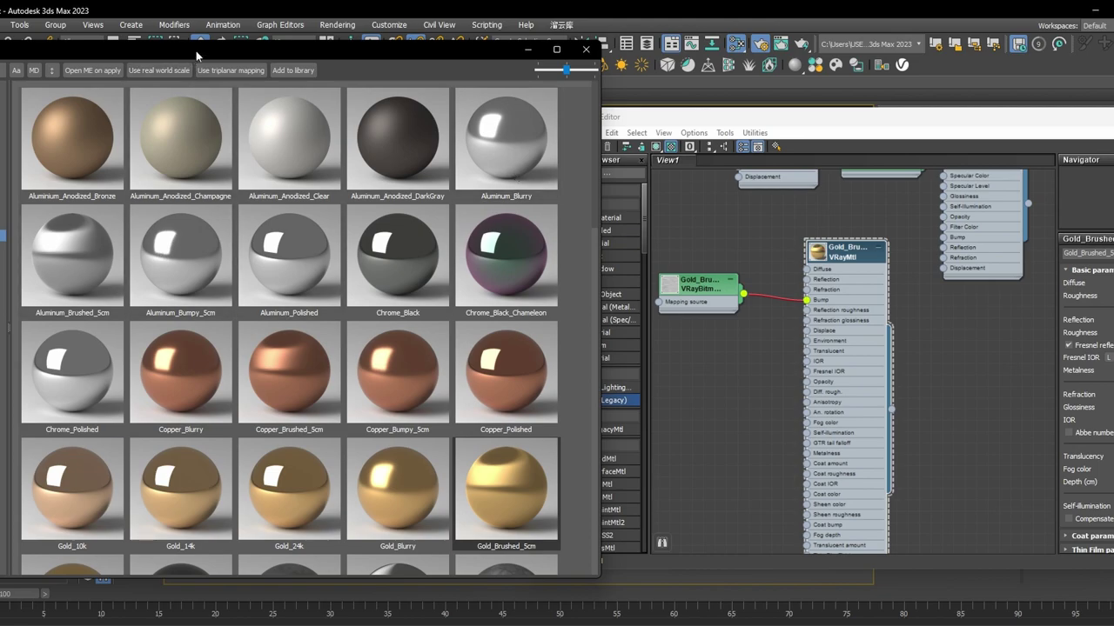
{"action": "left_click_drag", "start_coordinate": [196, 50], "coordinate": [539, 45]}
{"action": "left_click", "coordinate": [255, 186]}
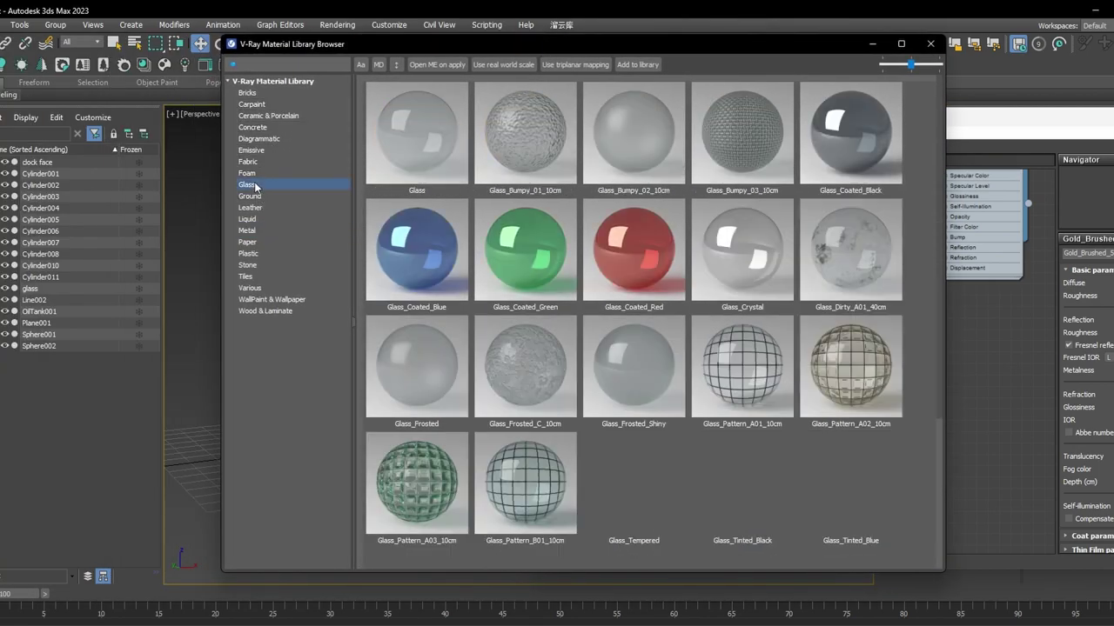
{"action": "left_click_drag", "start_coordinate": [614, 51], "coordinate": [434, 64]}
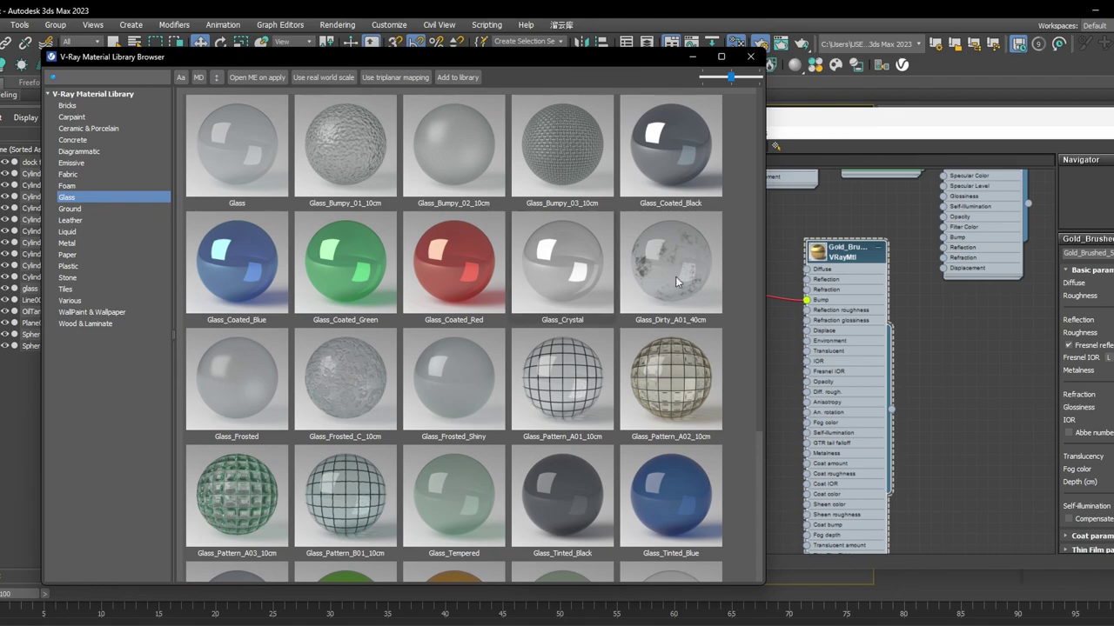
{"action": "left_click", "coordinate": [910, 338]}
{"action": "middle_click_drag", "start_coordinate": [904, 325], "coordinate": [914, 311]}
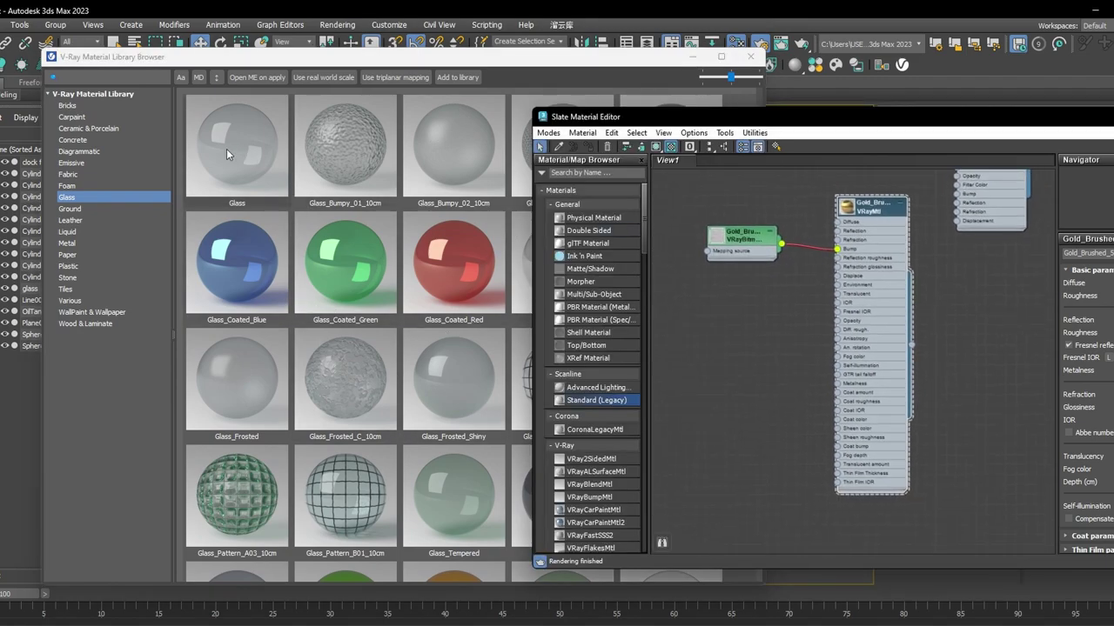
{"action": "left_click_drag", "start_coordinate": [232, 154], "coordinate": [730, 371]}
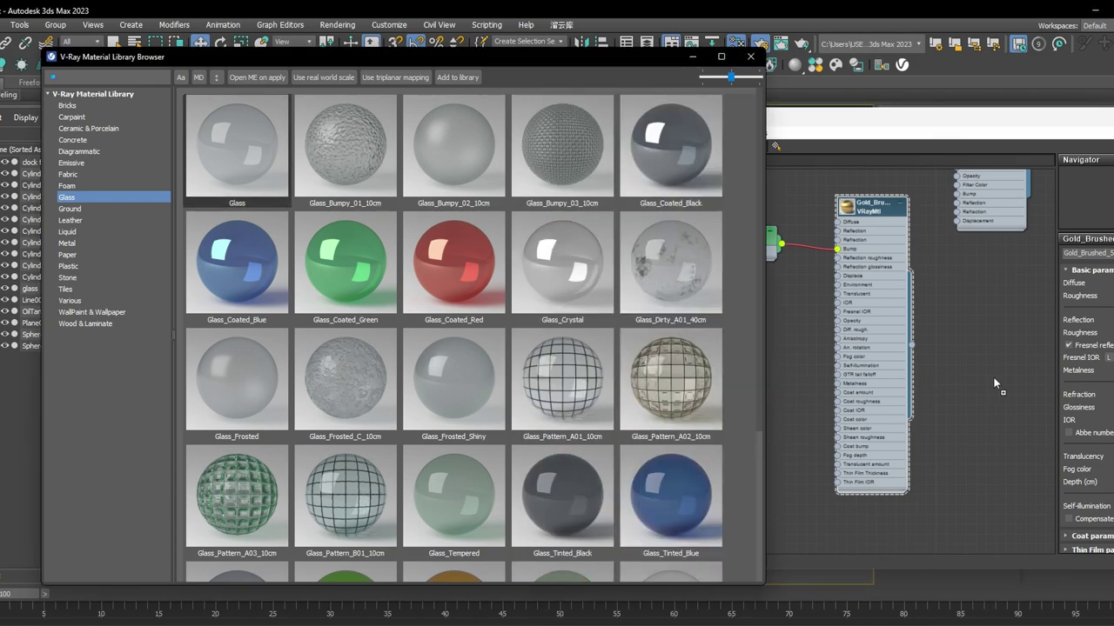
{"action": "left_click_drag", "start_coordinate": [995, 382], "coordinate": [959, 372]}
{"action": "left_click", "coordinate": [691, 59]}
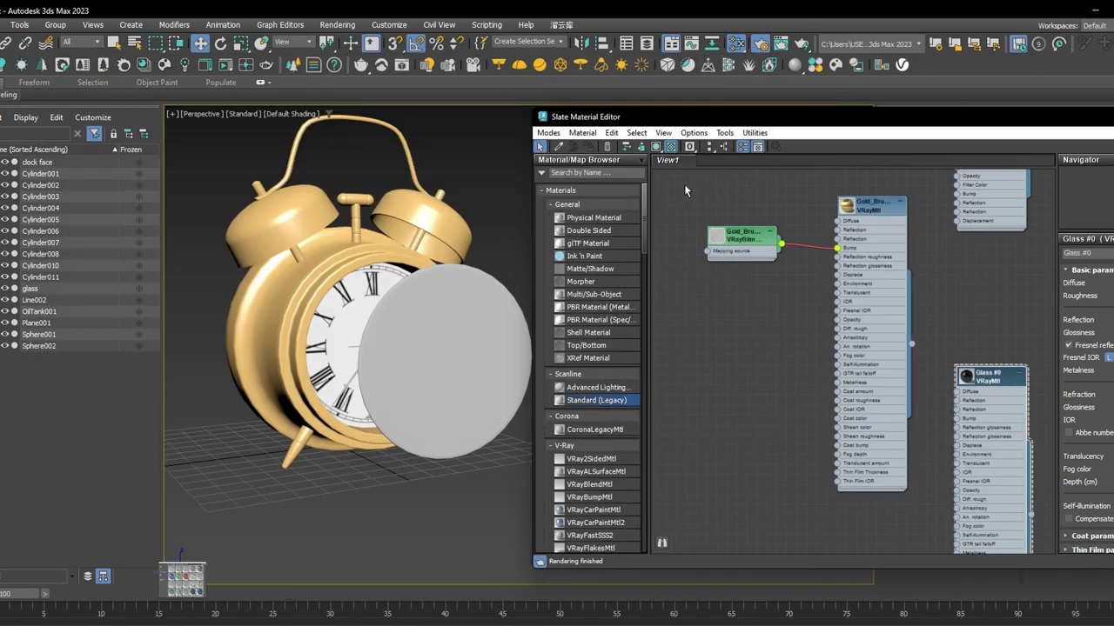
Assign the Glass material to the round glass disc in front of the clock.
{"action": "left_click", "coordinate": [466, 317]}
{"action": "right_click", "coordinate": [994, 377]}
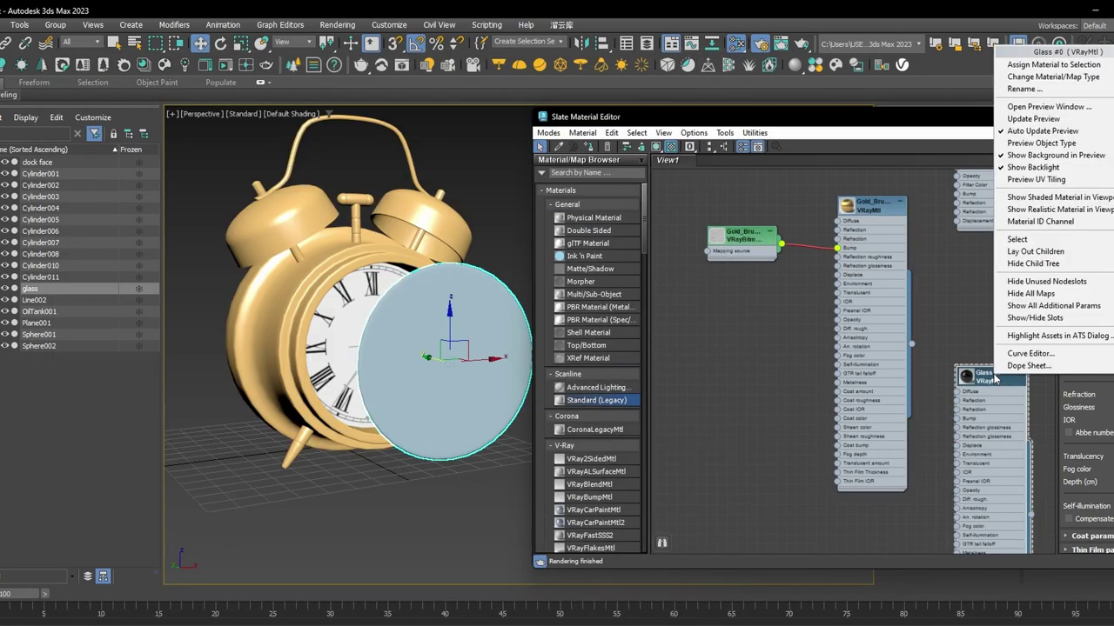
{"action": "left_click", "coordinate": [1053, 64]}
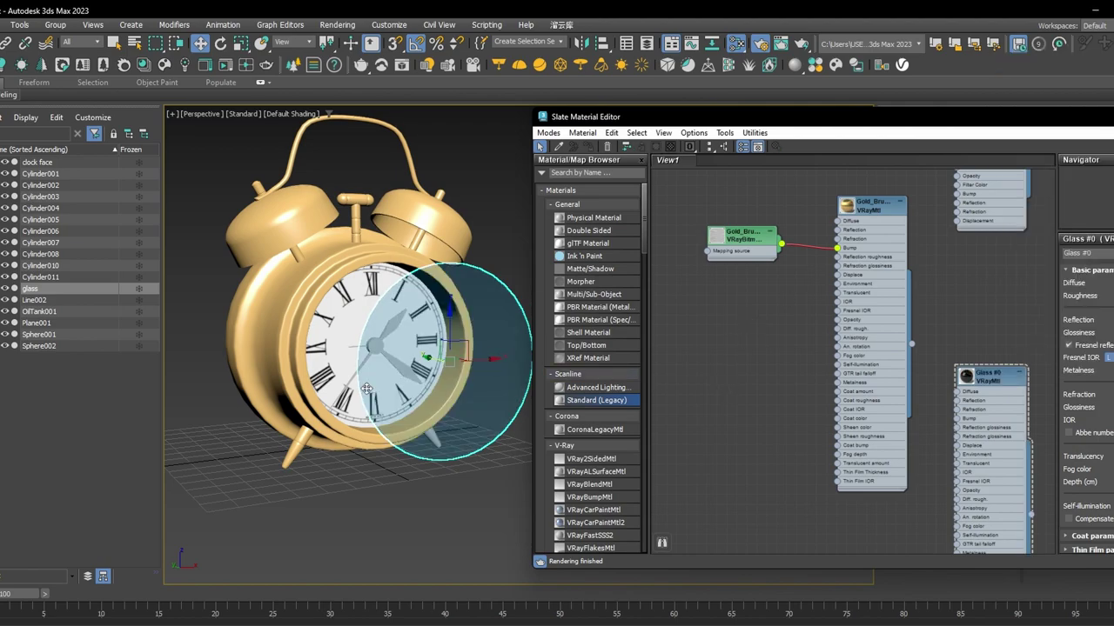
Select the short thin hand on the clock face, add a new VRayMtl in the Slate view and assign it to that hand.
{"action": "scroll", "coordinate": [374, 370], "scroll_direction": "up", "scroll_amount": 5}
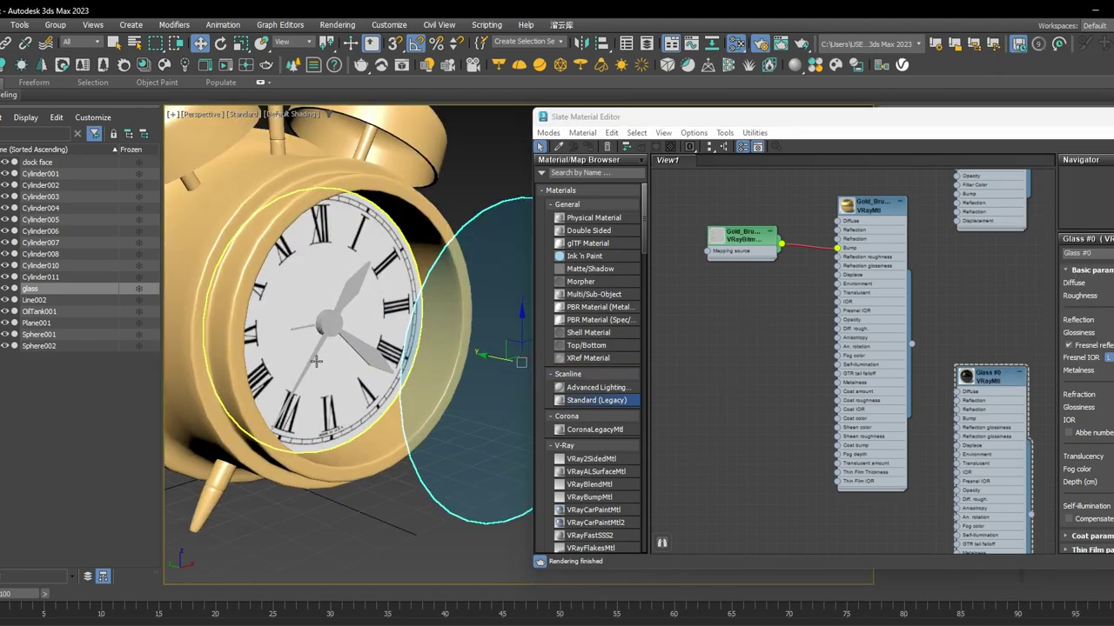
{"action": "left_click", "coordinate": [310, 363]}
{"action": "scroll", "coordinate": [369, 335], "scroll_direction": "down", "scroll_amount": 4}
{"action": "middle_click_drag", "start_coordinate": [435, 357], "coordinate": [387, 343], "text": "alt"}
{"action": "scroll", "coordinate": [340, 322], "scroll_direction": "up", "scroll_amount": 3}
{"action": "scroll", "coordinate": [315, 324], "scroll_direction": "down", "scroll_amount": 2}
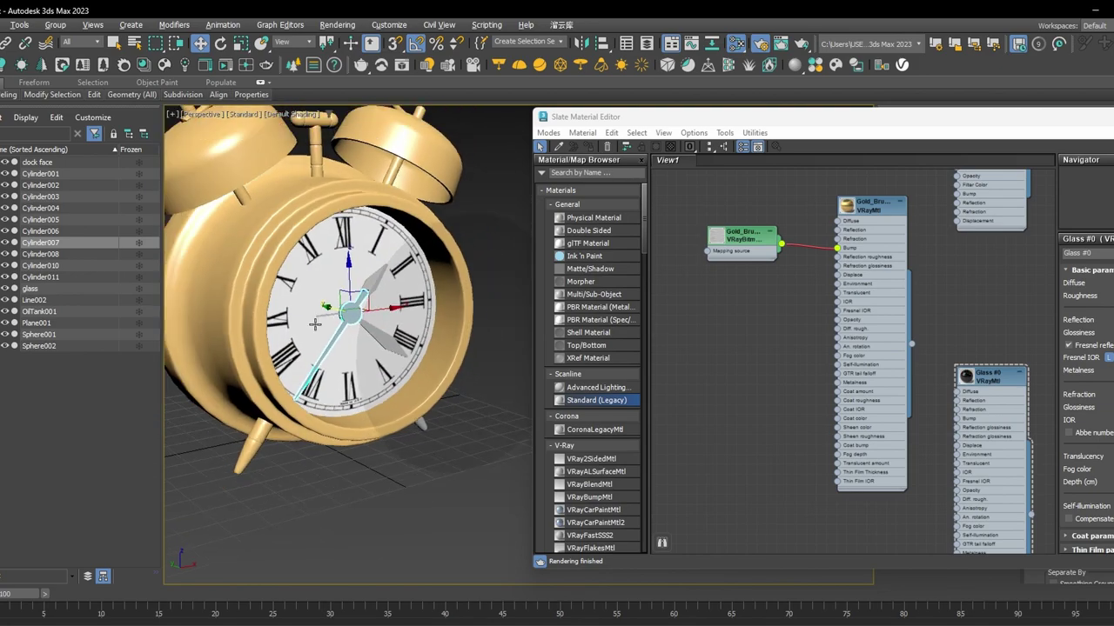
{"action": "scroll", "coordinate": [314, 324], "scroll_direction": "up", "scroll_amount": 4}
{"action": "left_click", "coordinate": [333, 309]}
{"action": "scroll", "coordinate": [333, 309], "scroll_direction": "down", "scroll_amount": 3}
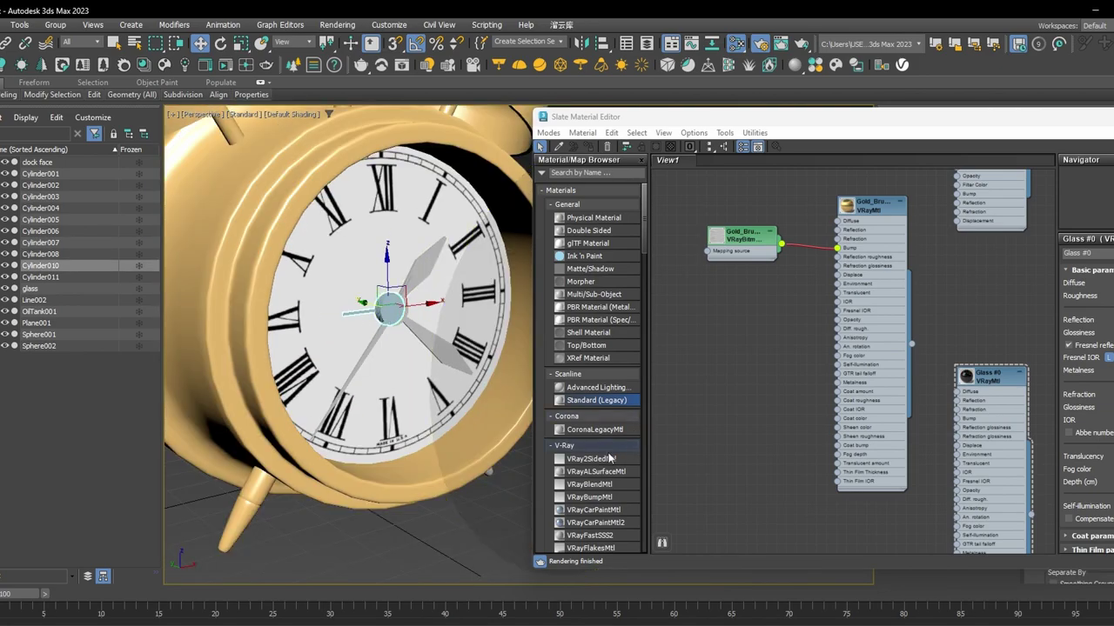
{"action": "middle_click_drag", "start_coordinate": [771, 385], "coordinate": [712, 278]}
{"action": "scroll", "coordinate": [585, 454], "scroll_direction": "down", "scroll_amount": 3}
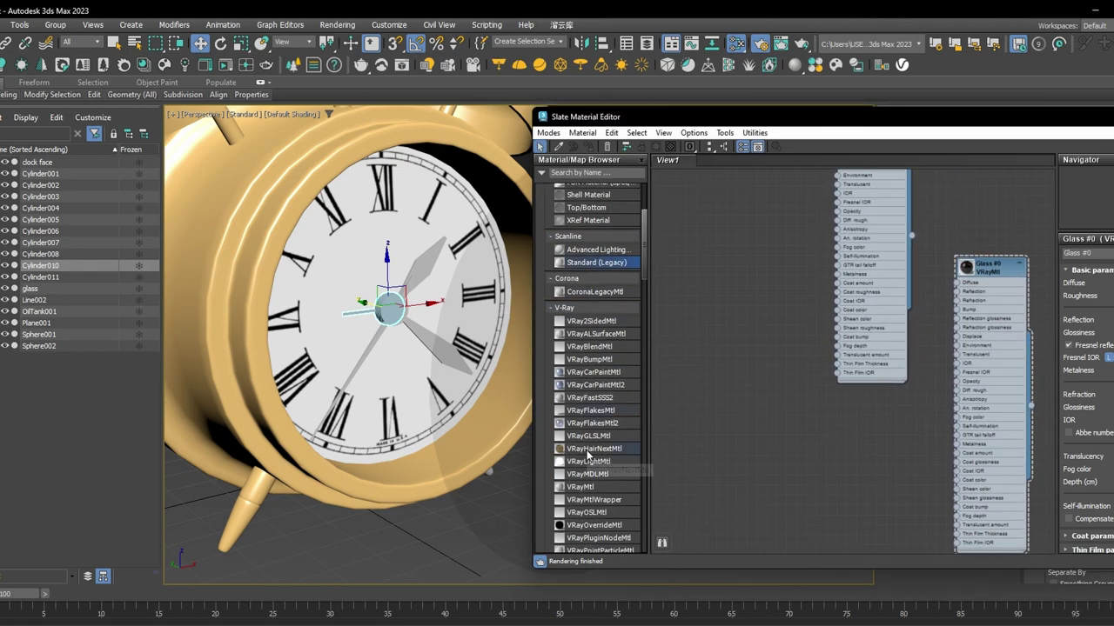
{"action": "left_click_drag", "start_coordinate": [581, 486], "coordinate": [708, 268]}
{"action": "middle_click_drag", "start_coordinate": [709, 268], "coordinate": [738, 261]}
{"action": "right_click", "coordinate": [736, 260]}
{"action": "left_click", "coordinate": [775, 278]}
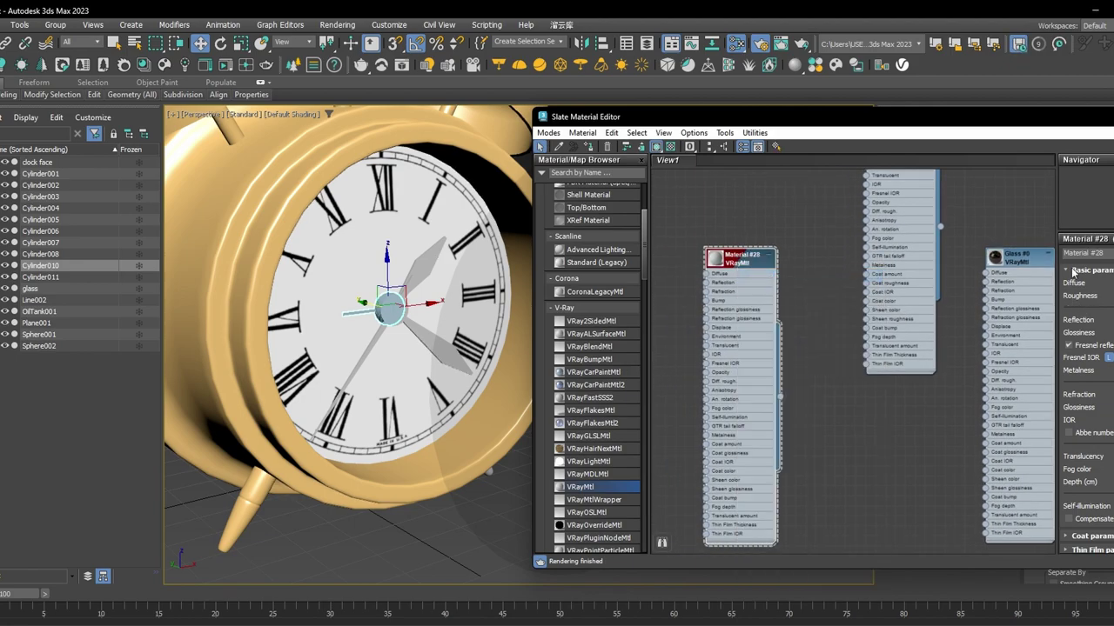
Set the new VRayMtl's diffuse colour to bright red.
{"action": "left_click_drag", "start_coordinate": [1035, 125], "coordinate": [1001, 117]}
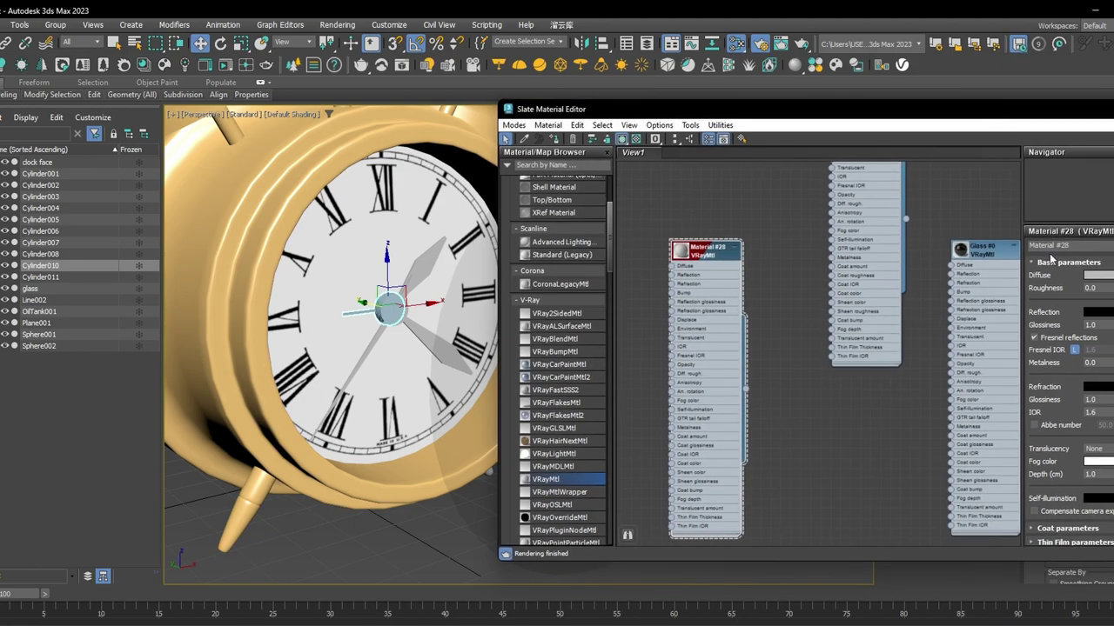
{"action": "left_click", "coordinate": [1094, 275]}
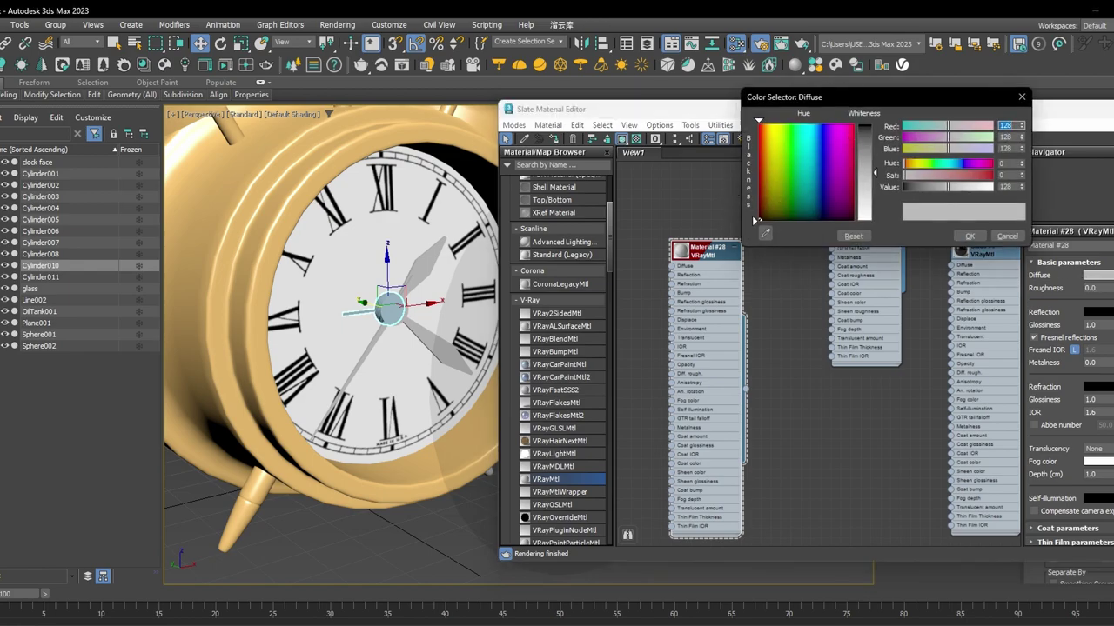
{"action": "mouse_move", "coordinate": [849, 148]}
{"action": "left_mouse_down"}
{"action": "mouse_move", "coordinate": [854, 124]}
{"action": "mouse_move", "coordinate": [868, 123]}
{"action": "left_mouse_up"}
{"action": "left_click", "coordinate": [968, 236]}
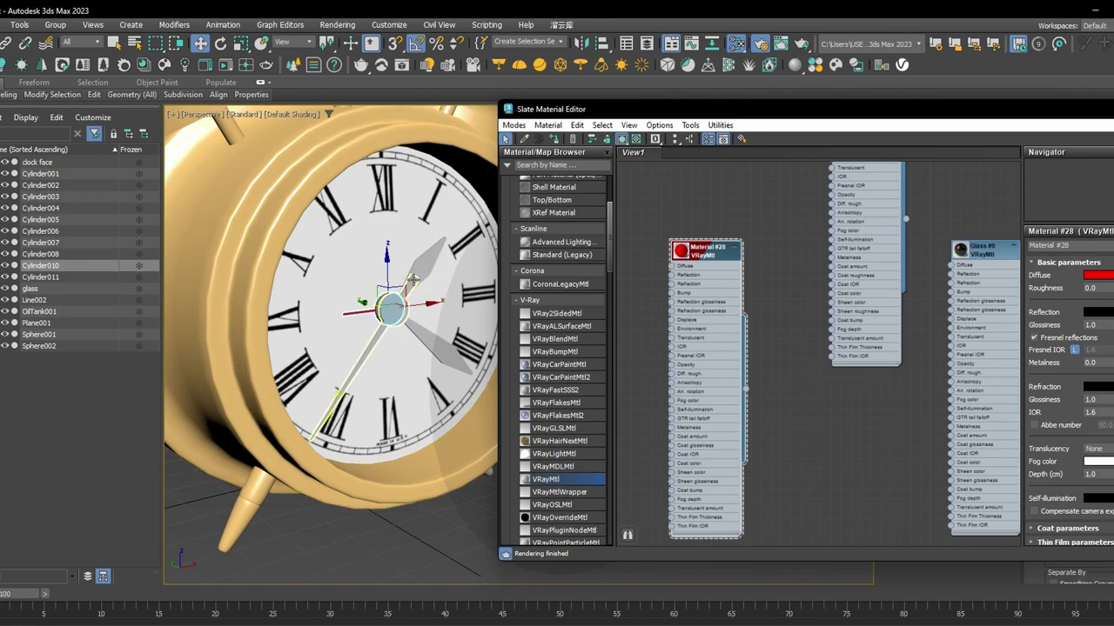
Duplicate the red VRayMtl and assign the copy to the long thin hand with the round centre hub.
{"action": "left_click", "coordinate": [414, 279]}
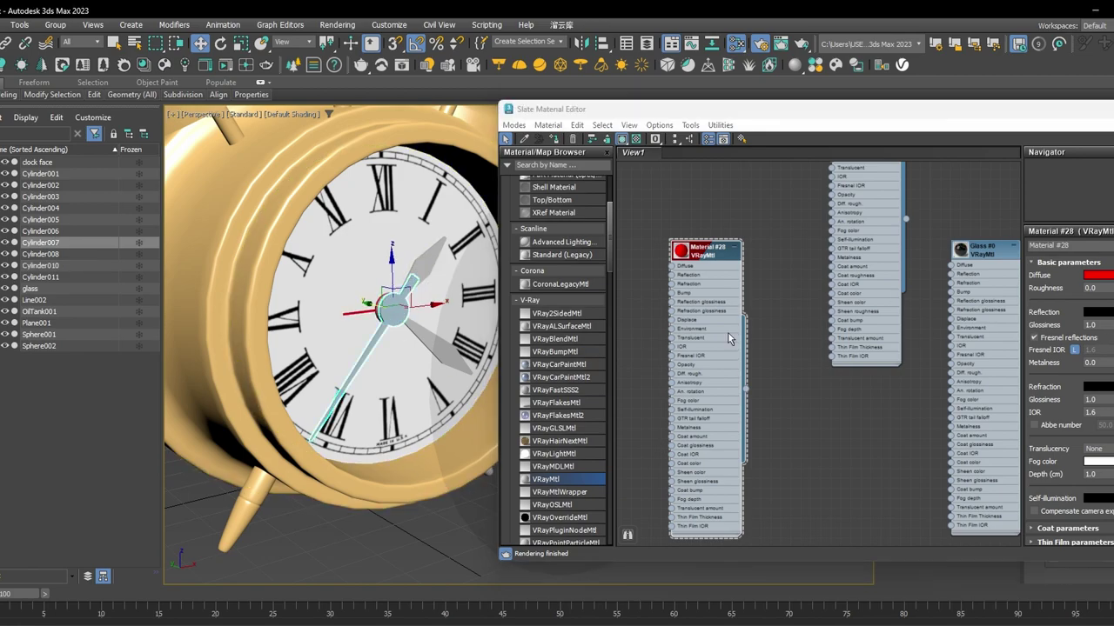
{"action": "scroll", "coordinate": [706, 280], "scroll_direction": "down", "scroll_amount": 2}
{"action": "mouse_move", "coordinate": [704, 279]}
{"action": "middle_mouse_down"}
{"action": "mouse_move", "coordinate": [807, 280]}
{"action": "mouse_move", "coordinate": [824, 255]}
{"action": "middle_mouse_up"}
{"action": "scroll", "coordinate": [796, 262], "scroll_direction": "up", "scroll_amount": 2}
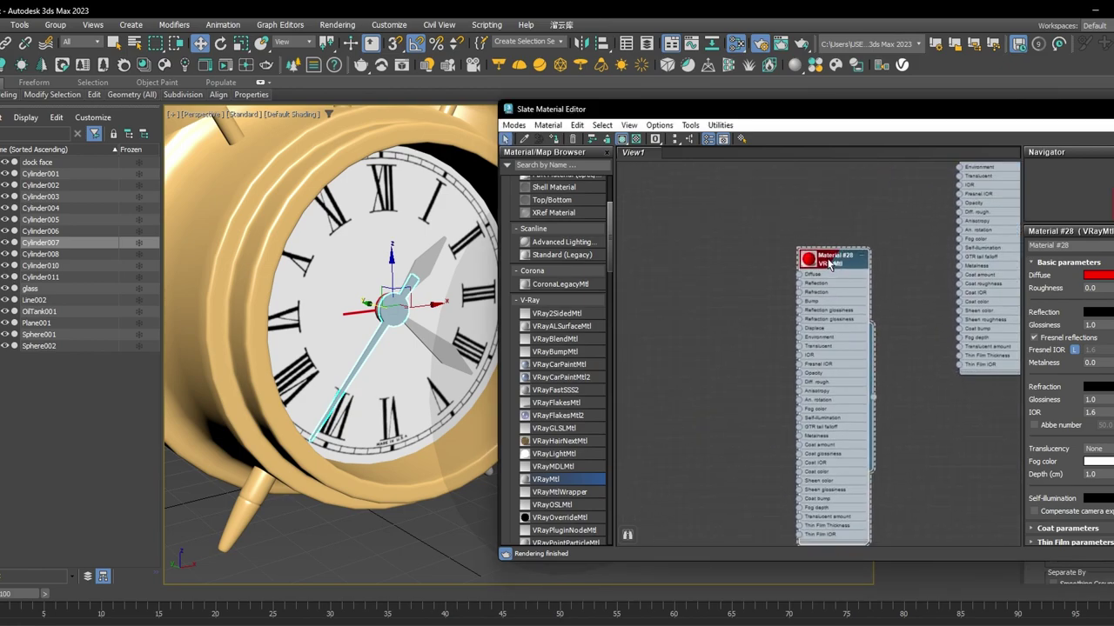
{"action": "left_click_drag", "start_coordinate": [827, 261], "coordinate": [746, 261], "text": "shift"}
{"action": "right_click", "coordinate": [730, 262]}
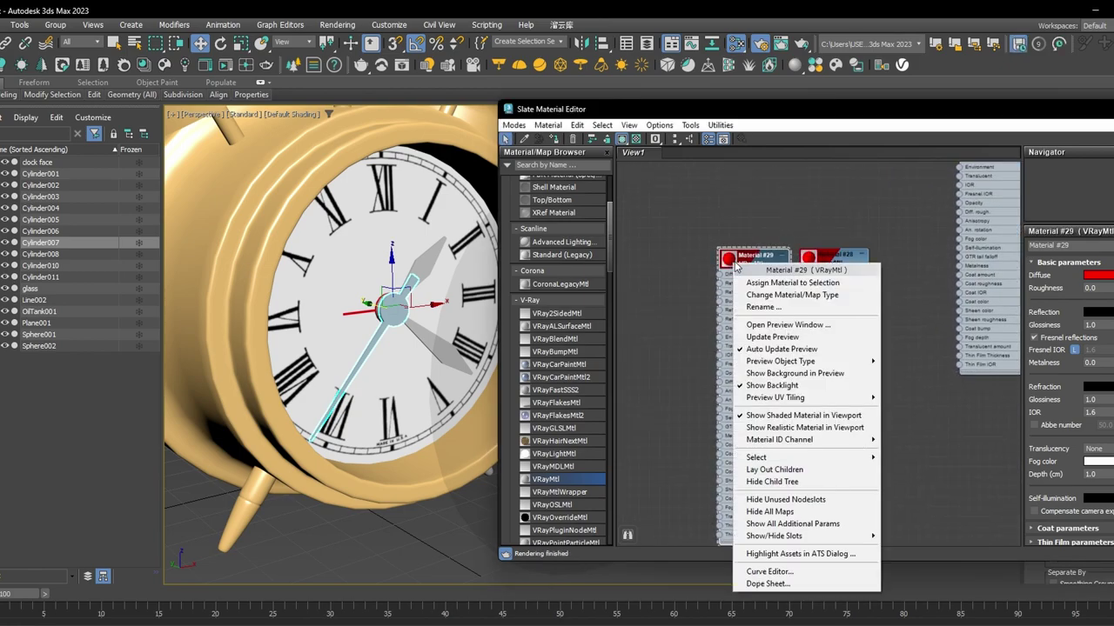
{"action": "left_click", "coordinate": [780, 284]}
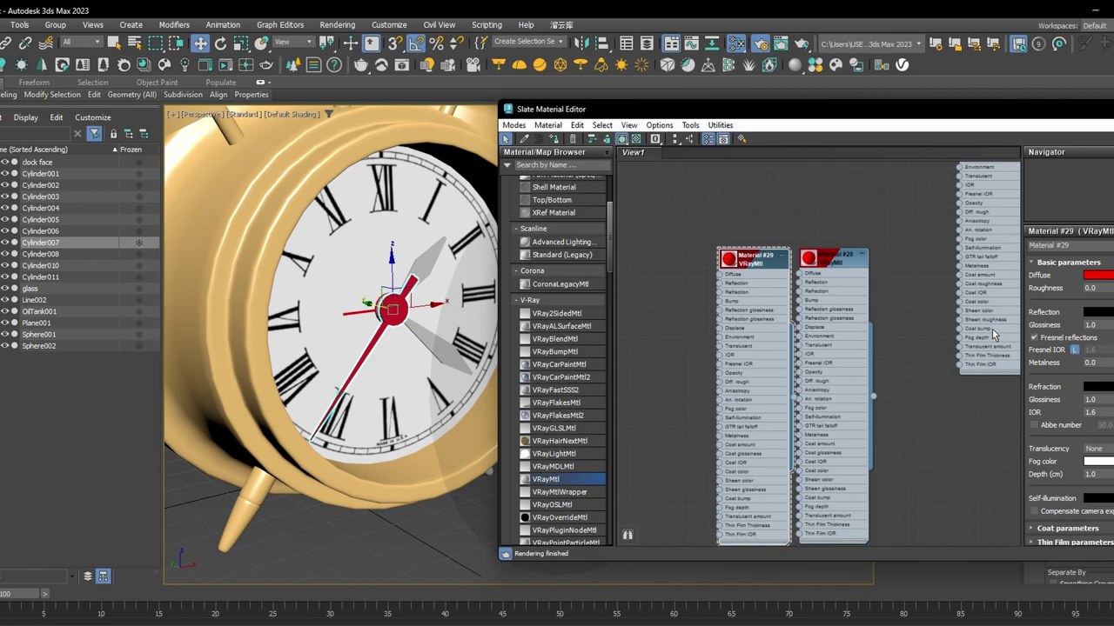
Darken the copied material's diffuse colour to nearly black.
{"action": "left_click", "coordinate": [1098, 276]}
{"action": "left_click_drag", "start_coordinate": [981, 197], "coordinate": [972, 199]}
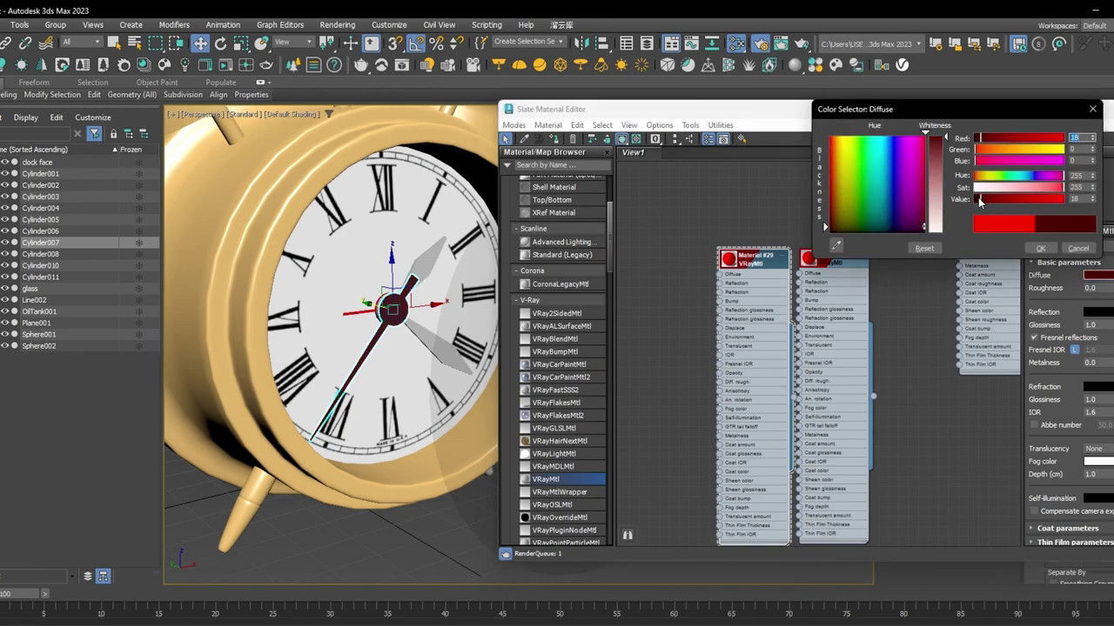
{"action": "left_click", "coordinate": [1040, 247]}
Duplicate the nearly black VRayMtl and assign the copy to the wide, pointed hand aimed between the I and II numerals.
{"action": "middle_click_drag", "start_coordinate": [750, 264], "coordinate": [832, 255]}
{"action": "scroll", "coordinate": [807, 259], "scroll_direction": "up", "scroll_amount": 1}
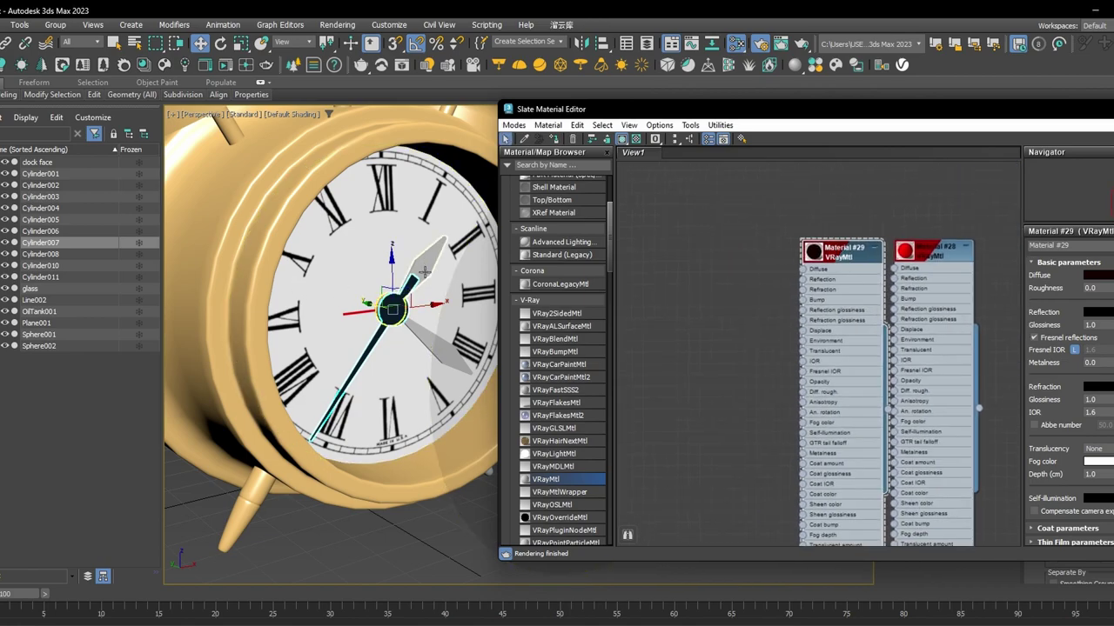
{"action": "left_click_drag", "start_coordinate": [839, 254], "coordinate": [748, 255], "text": "shift"}
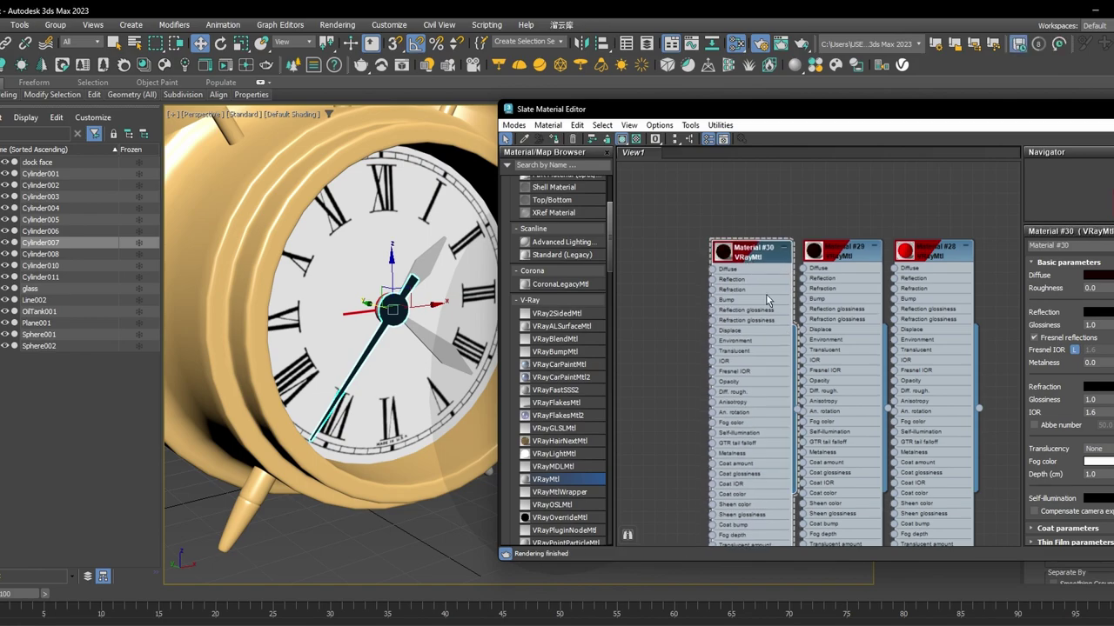
{"action": "left_click", "coordinate": [421, 265]}
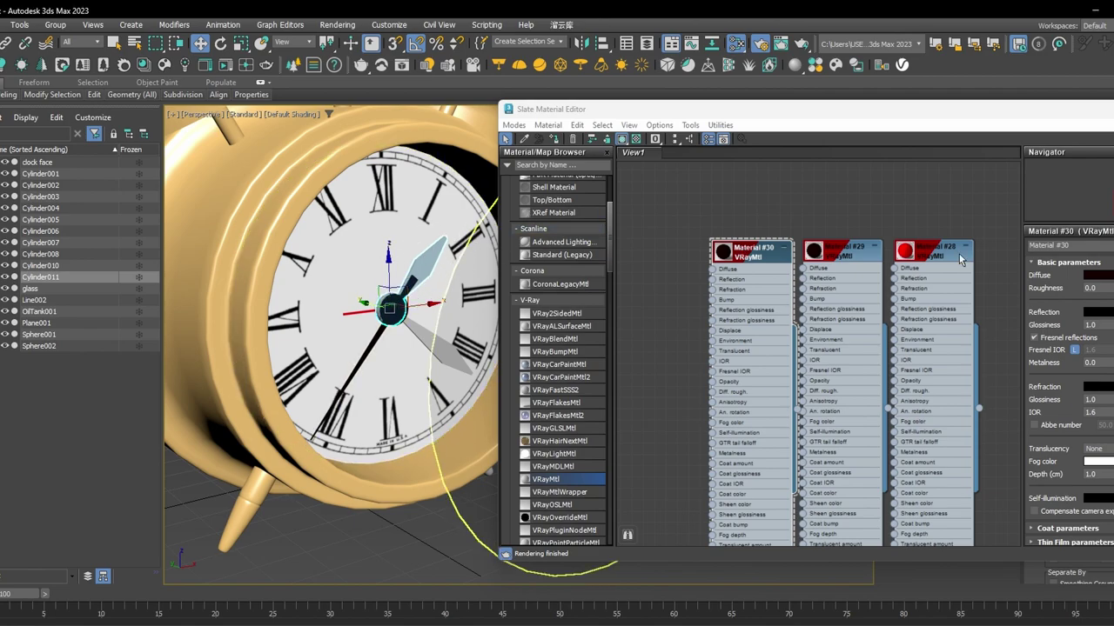
{"action": "right_click", "coordinate": [752, 263]}
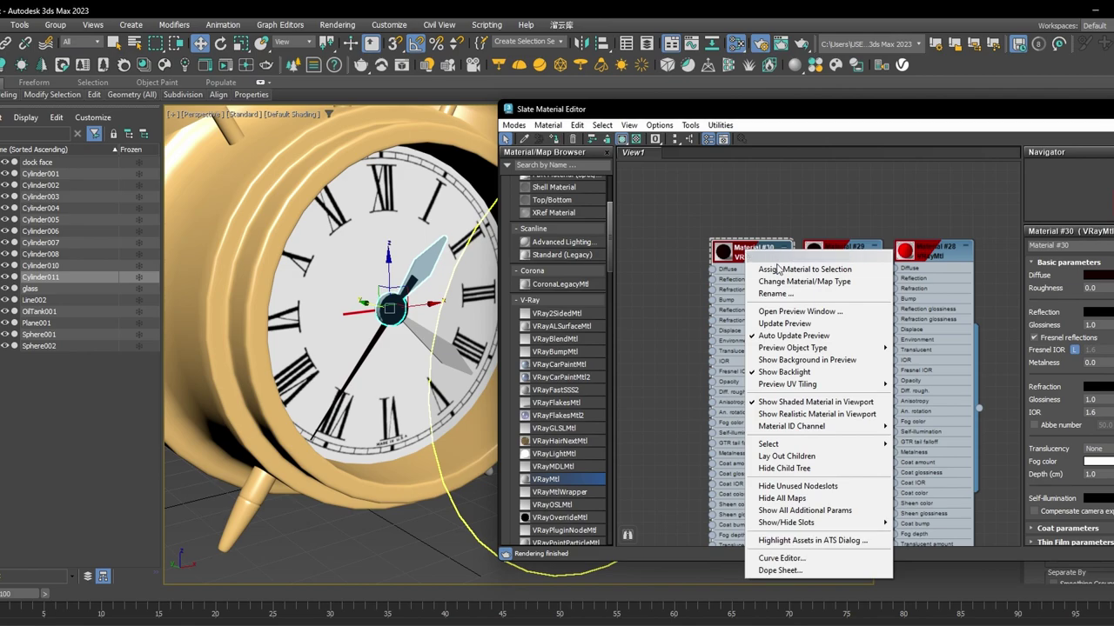
{"action": "left_click", "coordinate": [765, 267]}
Change the copied material's diffuse colour to a muted brown, about red 102, green 51, blue 23.
{"action": "left_click", "coordinate": [1098, 275]}
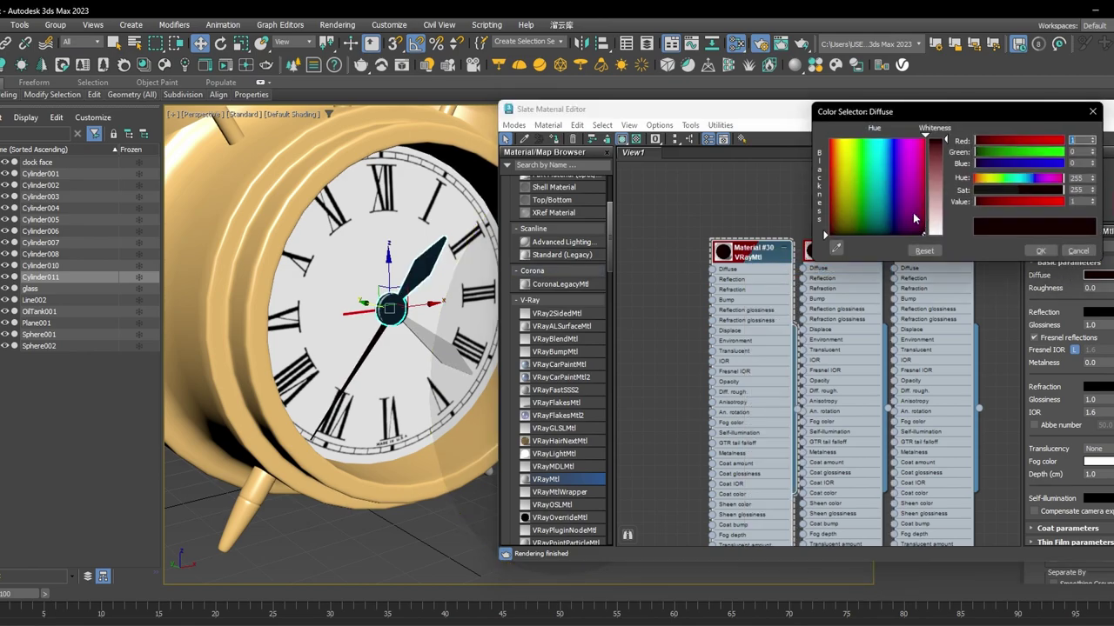
{"action": "left_click_drag", "start_coordinate": [850, 170], "coordinate": [836, 162]}
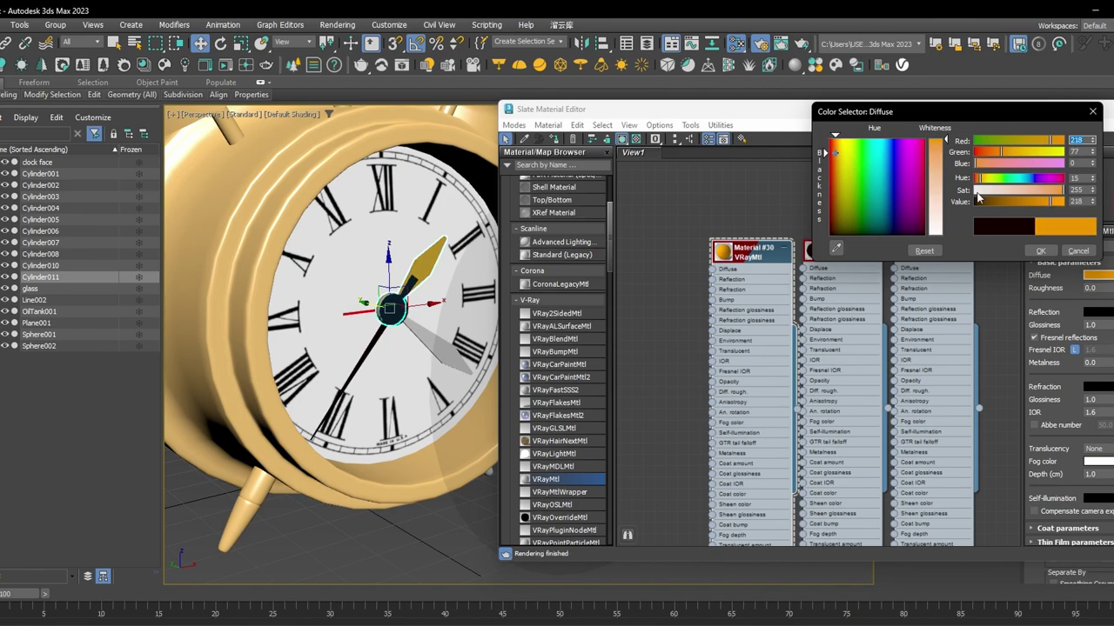
{"action": "mouse_move", "coordinate": [1045, 200]}
{"action": "left_mouse_down"}
{"action": "mouse_move", "coordinate": [1014, 205]}
{"action": "mouse_move", "coordinate": [1043, 189]}
{"action": "left_mouse_up"}
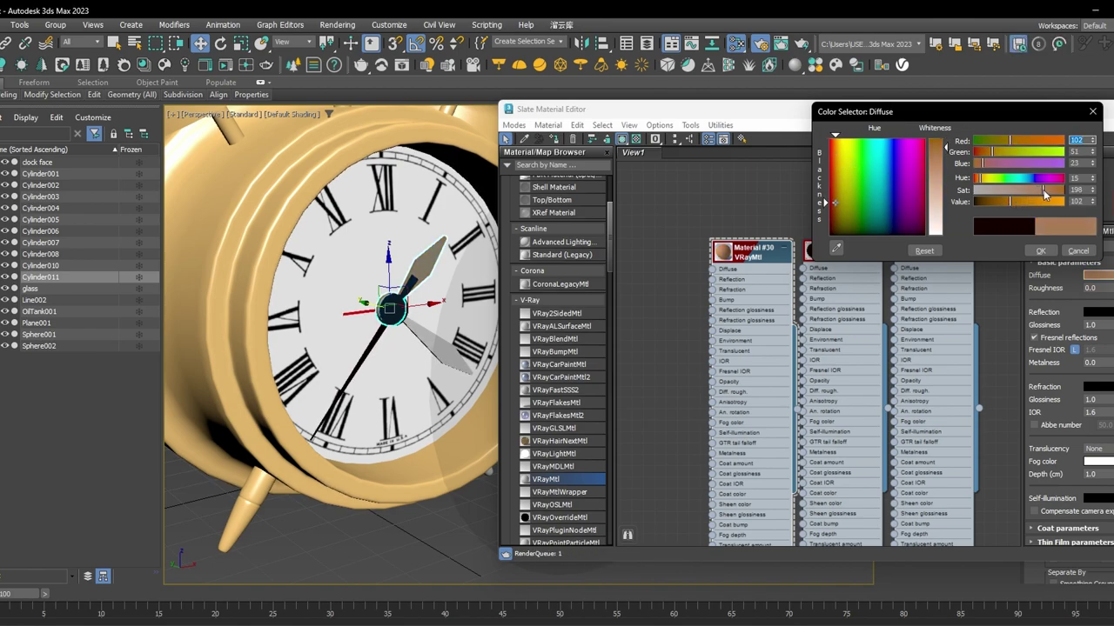
{"action": "left_click", "coordinate": [1041, 251]}
Assign the brown material to the wide hand pointing near the IIII numeral and close the material editor.
{"action": "left_click", "coordinate": [424, 338]}
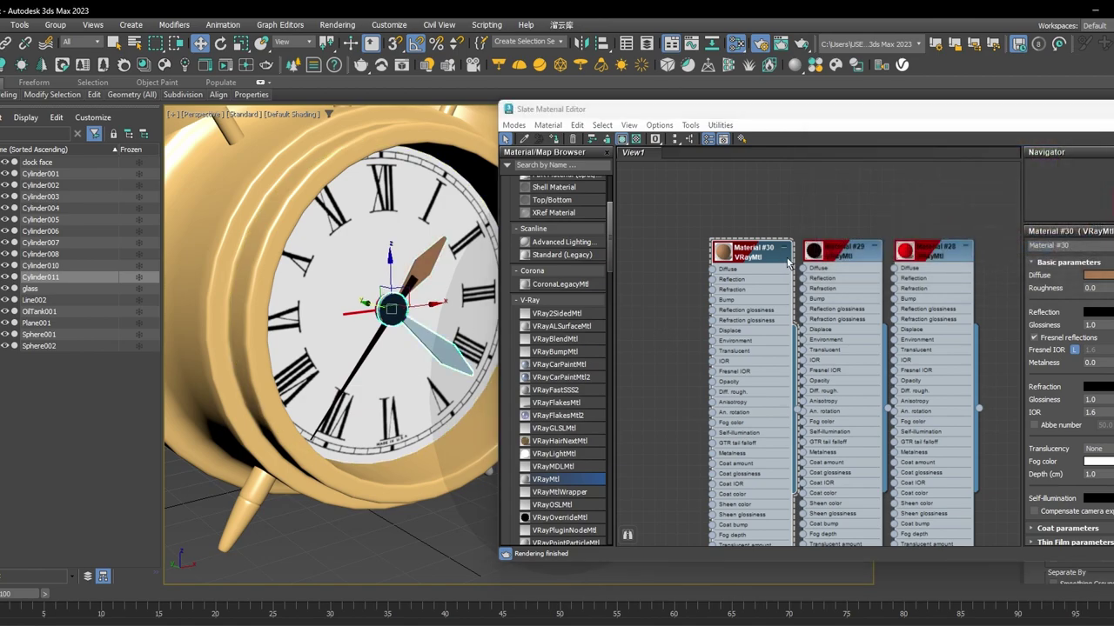
{"action": "right_click", "coordinate": [755, 250]}
{"action": "left_click", "coordinate": [783, 271]}
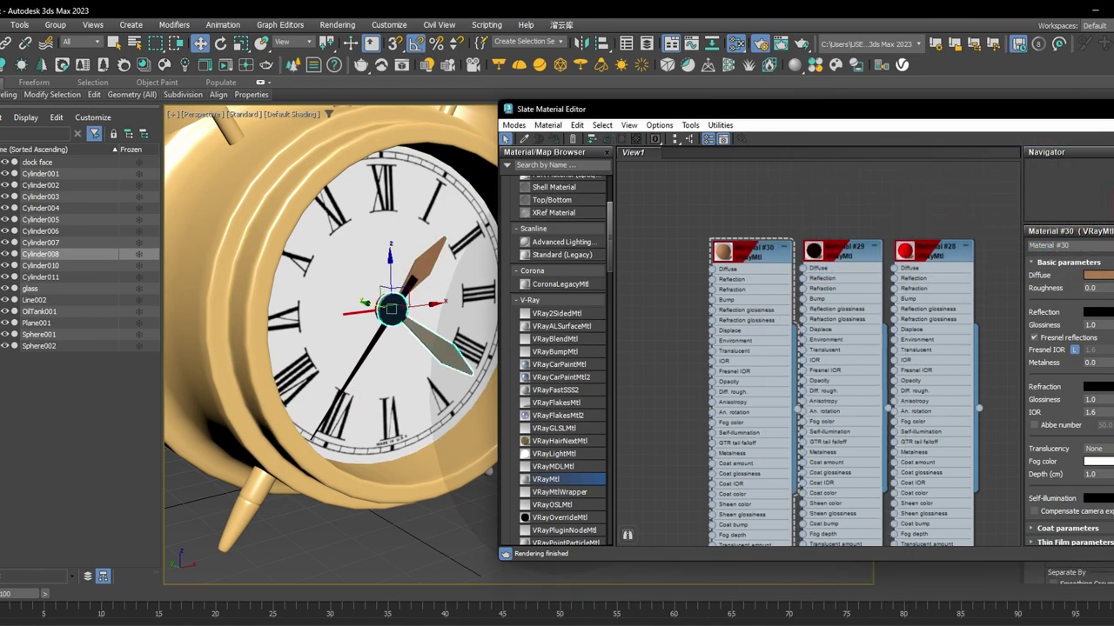
{"action": "left_click_drag", "start_coordinate": [870, 109], "coordinate": [649, 126]}
{"action": "left_click", "coordinate": [960, 127]}
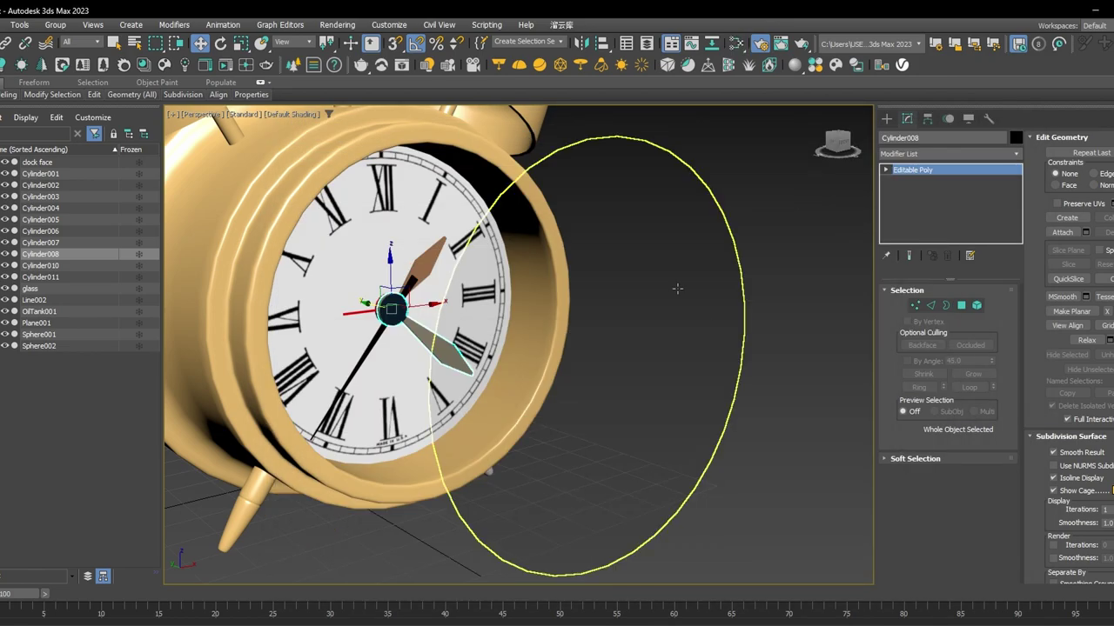
Examine the clock's coloured hands and glass cover from several angles.
{"action": "left_click", "coordinate": [677, 289]}
{"action": "scroll", "coordinate": [678, 289], "scroll_direction": "down", "scroll_amount": 4}
{"action": "middle_click_drag", "start_coordinate": [678, 288], "coordinate": [578, 336], "text": "alt"}
{"action": "left_click_drag", "start_coordinate": [577, 336], "coordinate": [419, 311]}
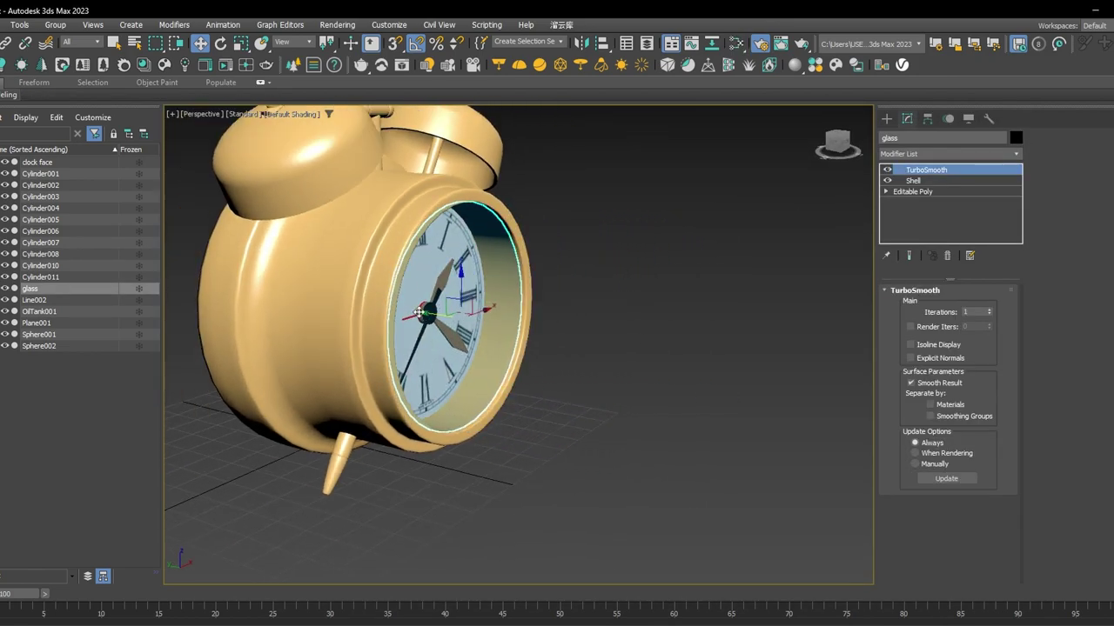
{"action": "middle_click_drag", "start_coordinate": [418, 311], "coordinate": [505, 293], "text": "alt"}
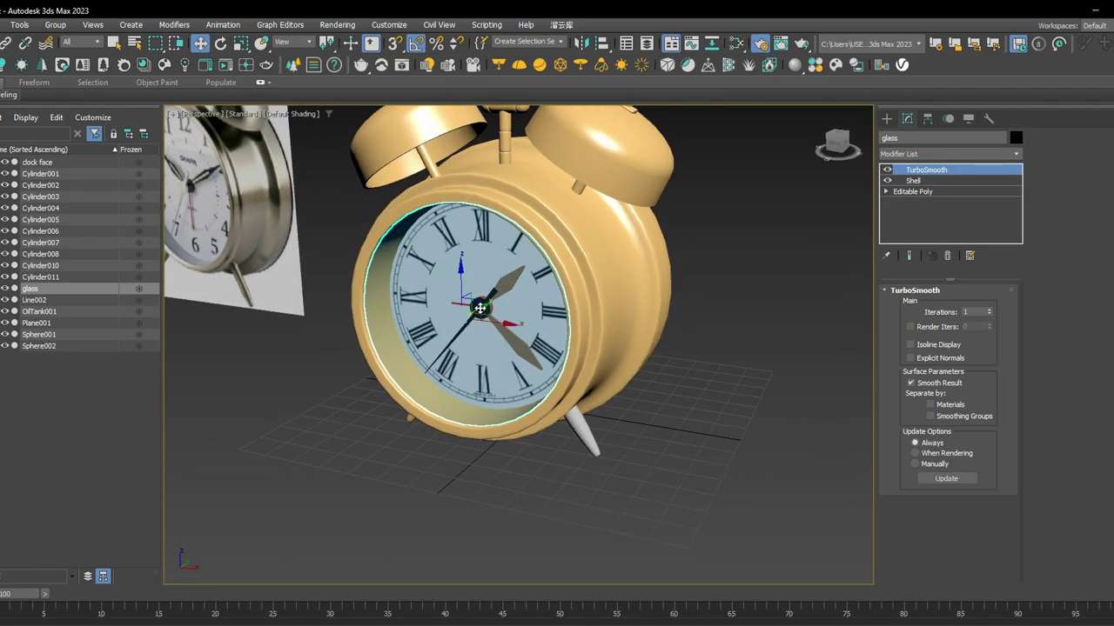
{"action": "left_click_drag", "start_coordinate": [480, 308], "coordinate": [490, 304]}
{"action": "scroll", "coordinate": [492, 302], "scroll_direction": "down", "scroll_amount": 4}
{"action": "middle_click_drag", "start_coordinate": [502, 301], "coordinate": [607, 348], "text": "alt"}
Draw a large rectangular ground plane extending well beyond the clock and the reference image.
{"action": "scroll", "coordinate": [611, 294], "scroll_direction": "down", "scroll_amount": 3}
{"action": "left_click", "coordinate": [666, 298]}
{"action": "left_click", "coordinate": [888, 118]}
{"action": "left_click", "coordinate": [981, 267]}
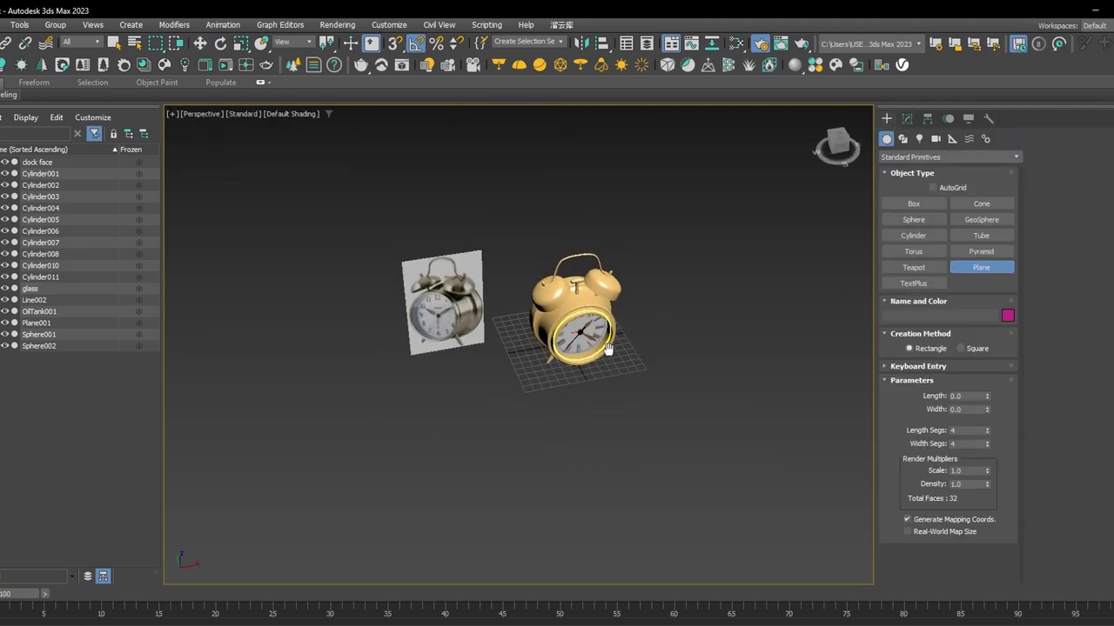
{"action": "scroll", "coordinate": [607, 348], "scroll_direction": "down", "scroll_amount": 3}
{"action": "left_click_drag", "start_coordinate": [352, 264], "coordinate": [912, 452]}
{"action": "right_click", "coordinate": [644, 366]}
{"action": "mouse_move", "coordinate": [644, 365]}
{"action": "middle_mouse_down", "text": "alt"}
{"action": "mouse_move", "coordinate": [643, 343]}
{"action": "mouse_move", "coordinate": [655, 353]}
{"action": "middle_mouse_up", "text": "alt"}
{"action": "scroll", "coordinate": [644, 352], "scroll_direction": "up", "scroll_amount": 3}
Add a new VRayMtl with default settings, assign it to the ground plane and close the material editor.
{"action": "left_click", "coordinate": [736, 44]}
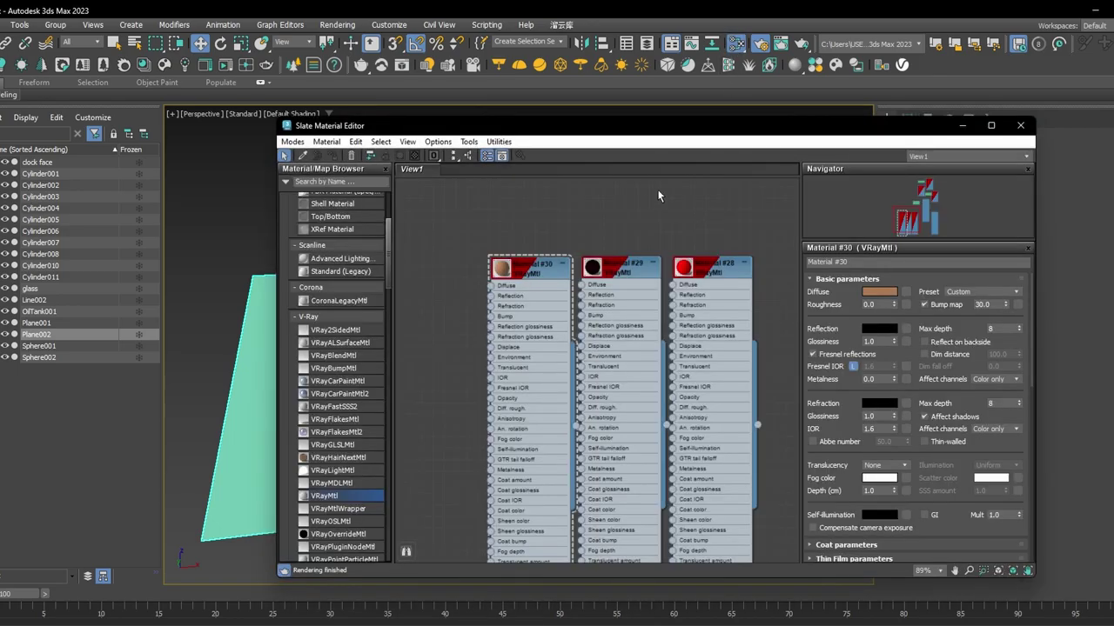
{"action": "middle_click_drag", "start_coordinate": [417, 391], "coordinate": [545, 290]}
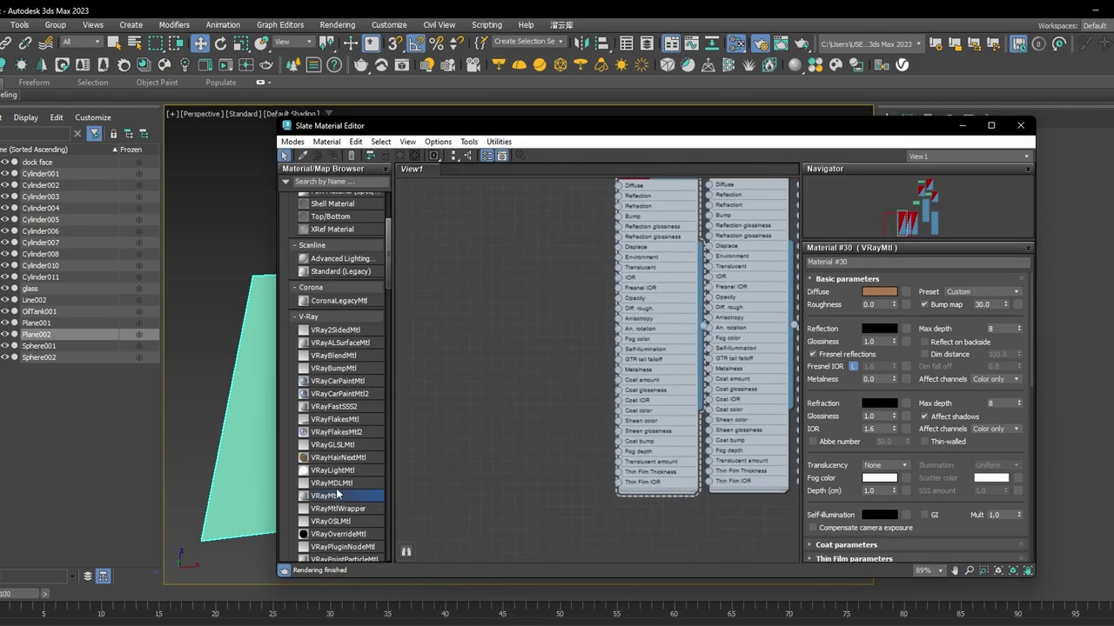
{"action": "left_click_drag", "start_coordinate": [510, 208], "coordinate": [512, 210]}
{"action": "middle_click_drag", "start_coordinate": [516, 289], "coordinate": [550, 353]}
{"action": "scroll", "coordinate": [534, 273], "scroll_direction": "up", "scroll_amount": 4}
{"action": "right_click", "coordinate": [536, 269]}
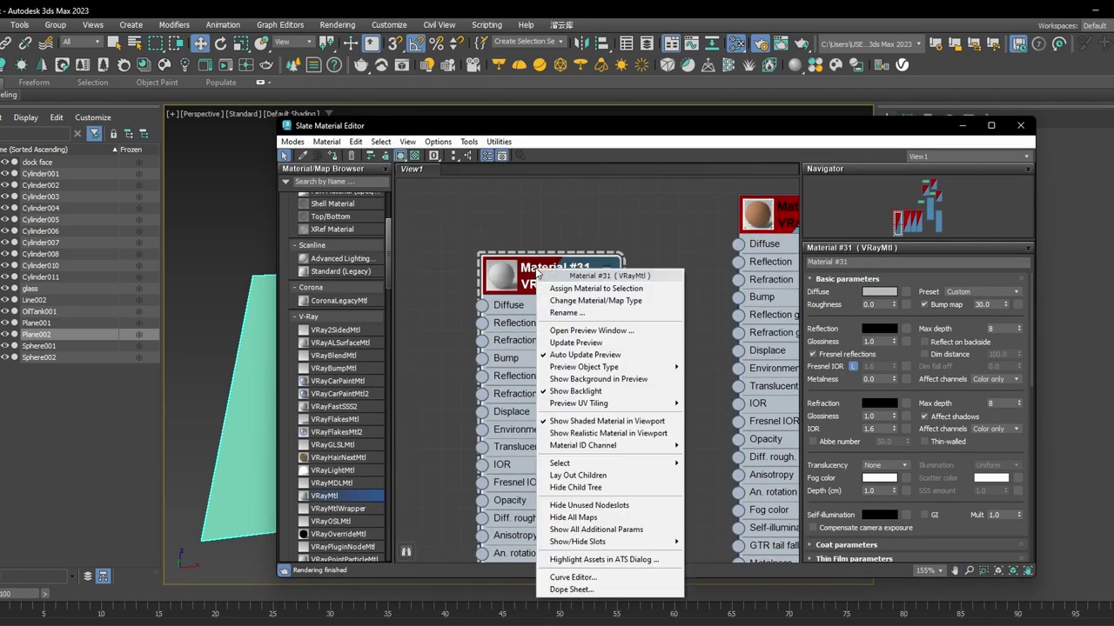
{"action": "left_click", "coordinate": [565, 291]}
{"action": "left_click_drag", "start_coordinate": [731, 127], "coordinate": [649, 233]}
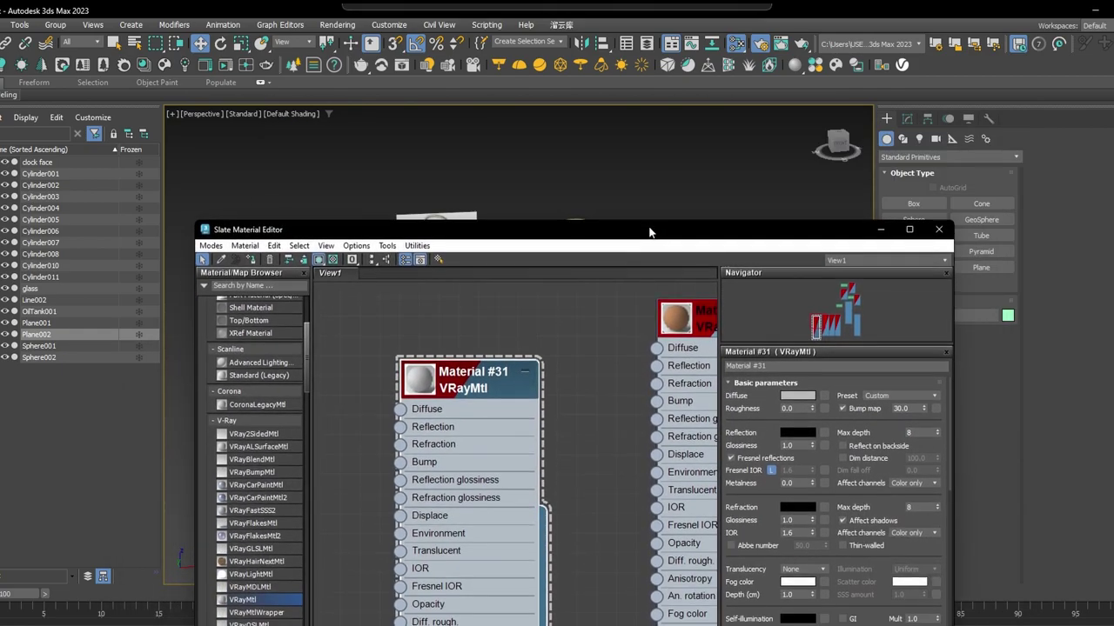
{"action": "left_click", "coordinate": [939, 229]}
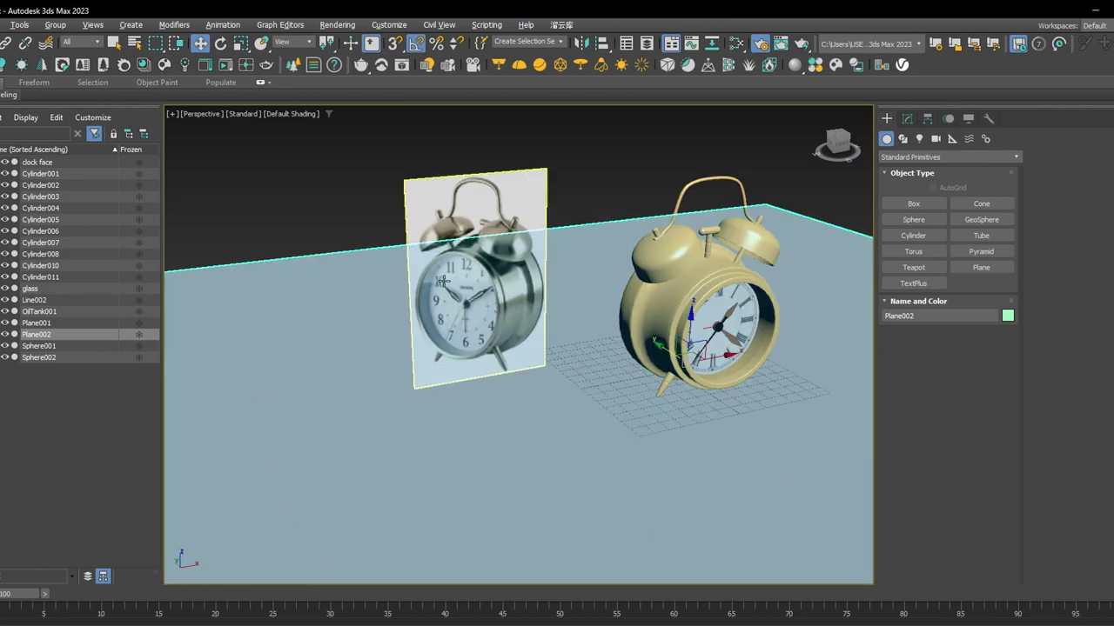
Select the reference image plane and examine the photographed clock up close.
{"action": "left_click", "coordinate": [442, 281]}
{"action": "middle_click_drag", "start_coordinate": [683, 286], "coordinate": [597, 282]}
{"action": "key", "text": "z"}
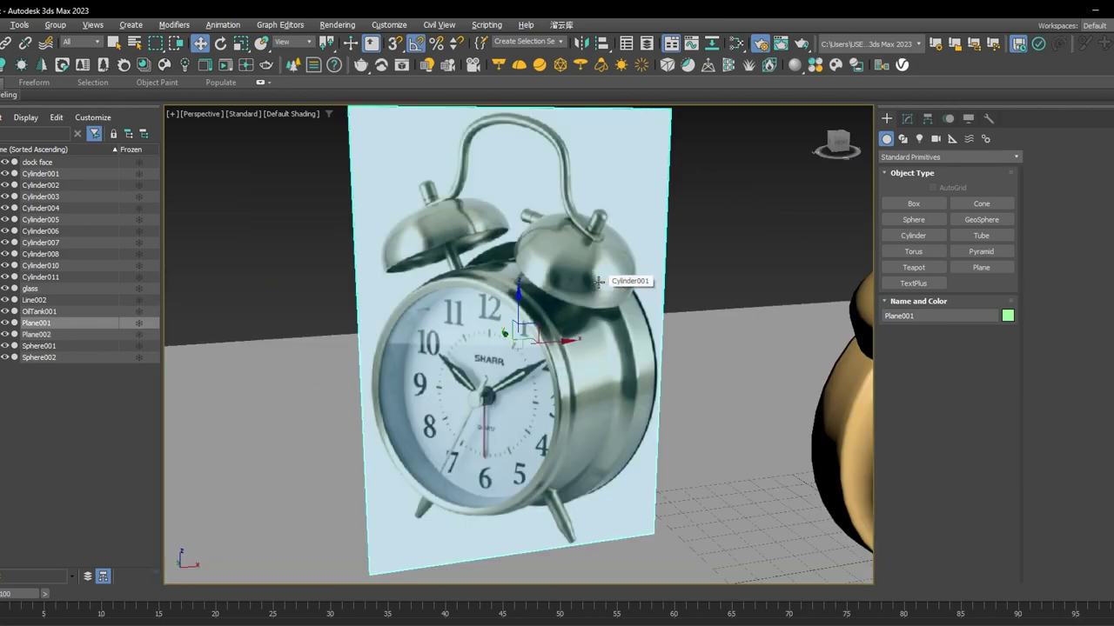
{"action": "scroll", "coordinate": [665, 301], "scroll_direction": "down", "scroll_amount": 5}
{"action": "middle_click_drag", "start_coordinate": [706, 308], "coordinate": [670, 277]}
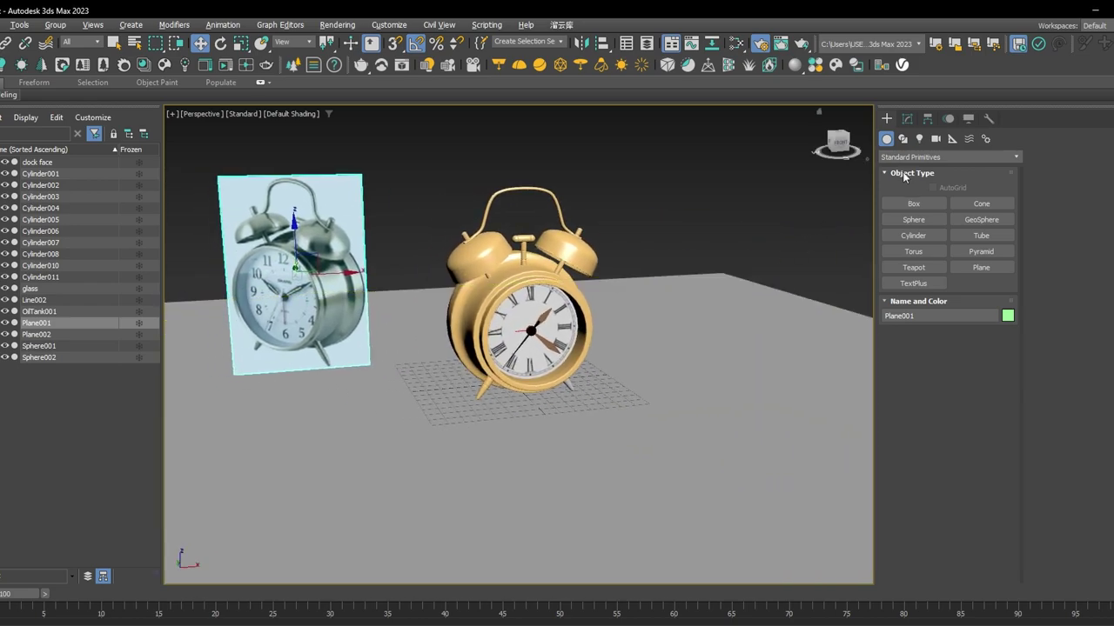
Draw a V-Ray plane light about 129 by 132 on the ground beside the clock, on the side away from the reference image.
{"action": "left_click", "coordinate": [918, 140]}
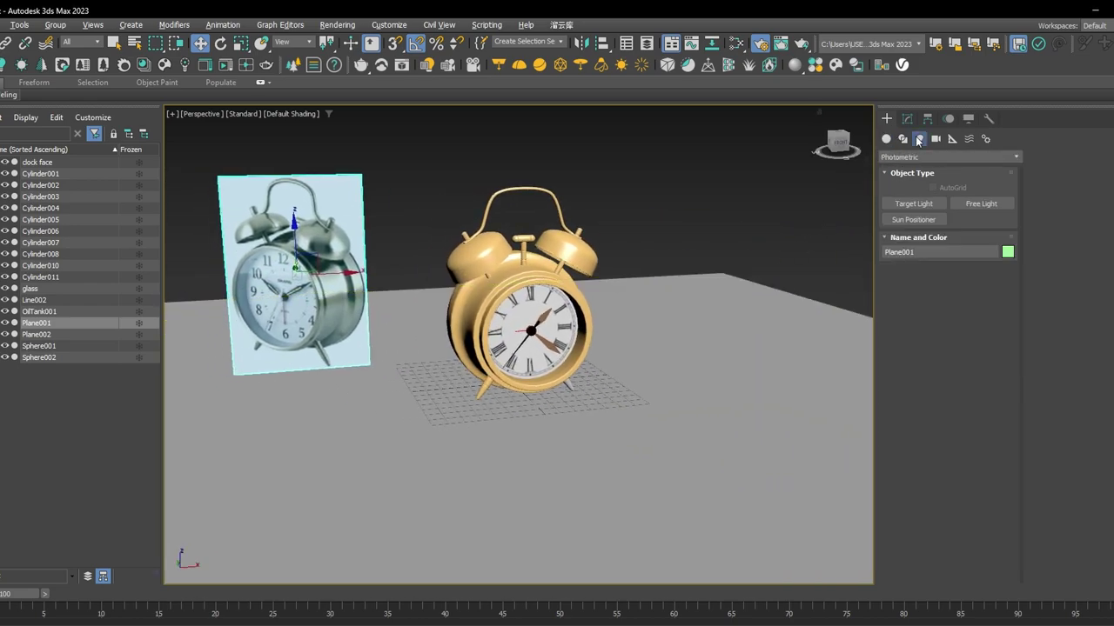
{"action": "left_click", "coordinate": [926, 158]}
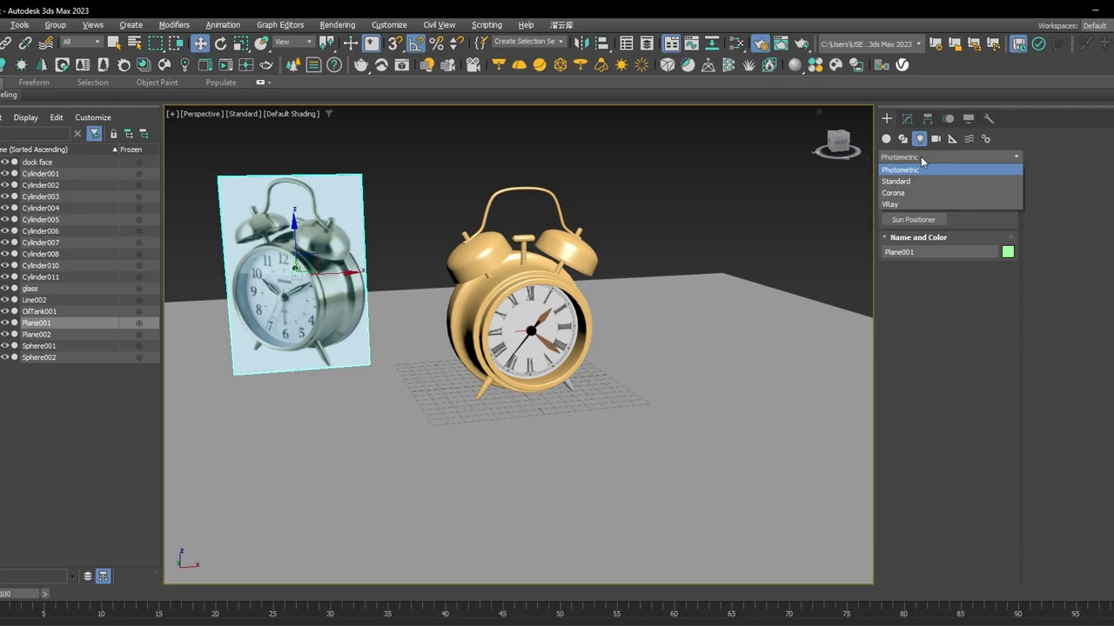
{"action": "left_click", "coordinate": [913, 205]}
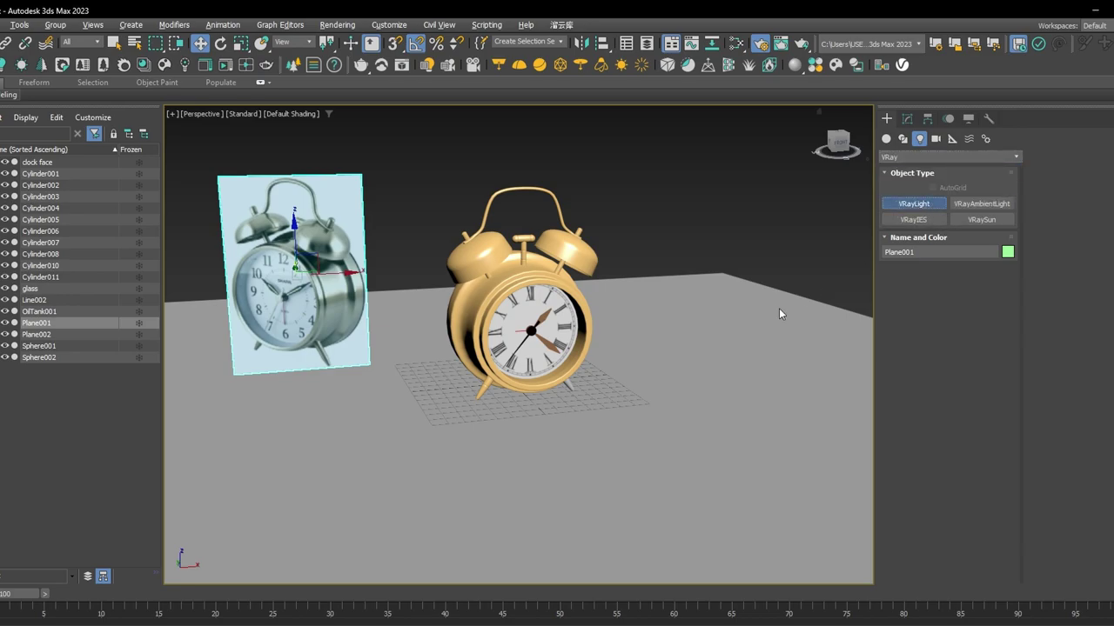
{"action": "middle_click_drag", "start_coordinate": [780, 314], "coordinate": [724, 399], "text": "alt"}
{"action": "left_click_drag", "start_coordinate": [629, 250], "coordinate": [850, 375]}
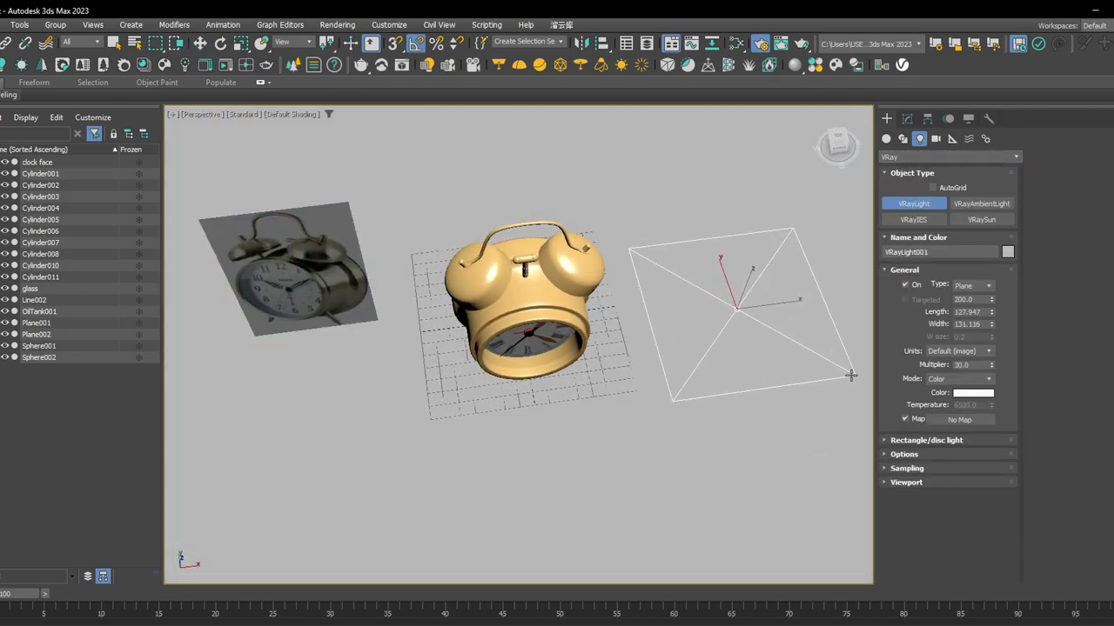
{"action": "right_click", "coordinate": [851, 375]}
Raise the plane light well above the clock and tilt it to shine toward the clock.
{"action": "middle_click_drag", "start_coordinate": [723, 271], "coordinate": [702, 321]}
{"action": "middle_click_drag", "start_coordinate": [702, 321], "coordinate": [852, 149], "text": "alt"}
{"action": "left_click", "coordinate": [908, 121]}
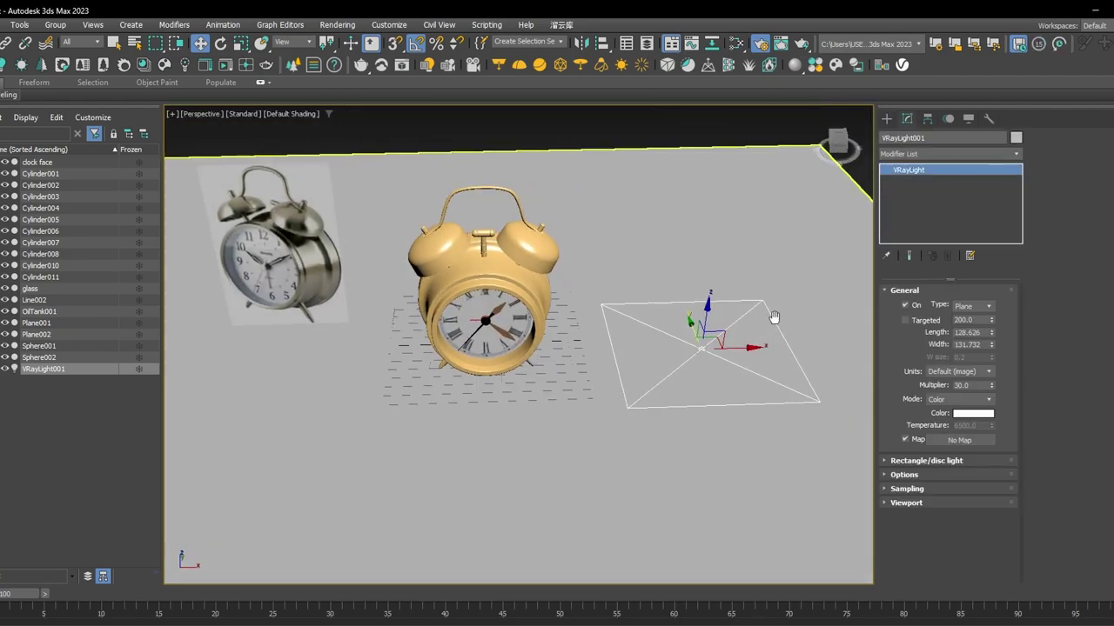
{"action": "middle_click_drag", "start_coordinate": [774, 316], "coordinate": [721, 380], "text": "alt"}
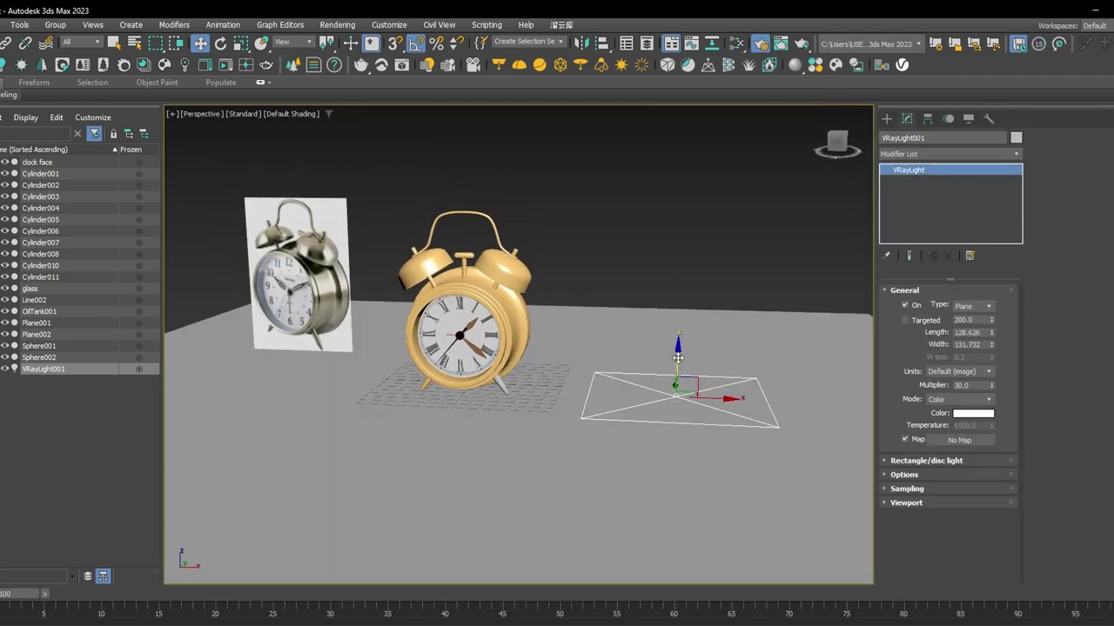
{"action": "left_click_drag", "start_coordinate": [678, 349], "coordinate": [679, 134]}
{"action": "scroll", "coordinate": [696, 137], "scroll_direction": "down", "scroll_amount": 2}
{"action": "middle_click_drag", "start_coordinate": [712, 141], "coordinate": [722, 246]}
{"action": "key", "text": "e"}
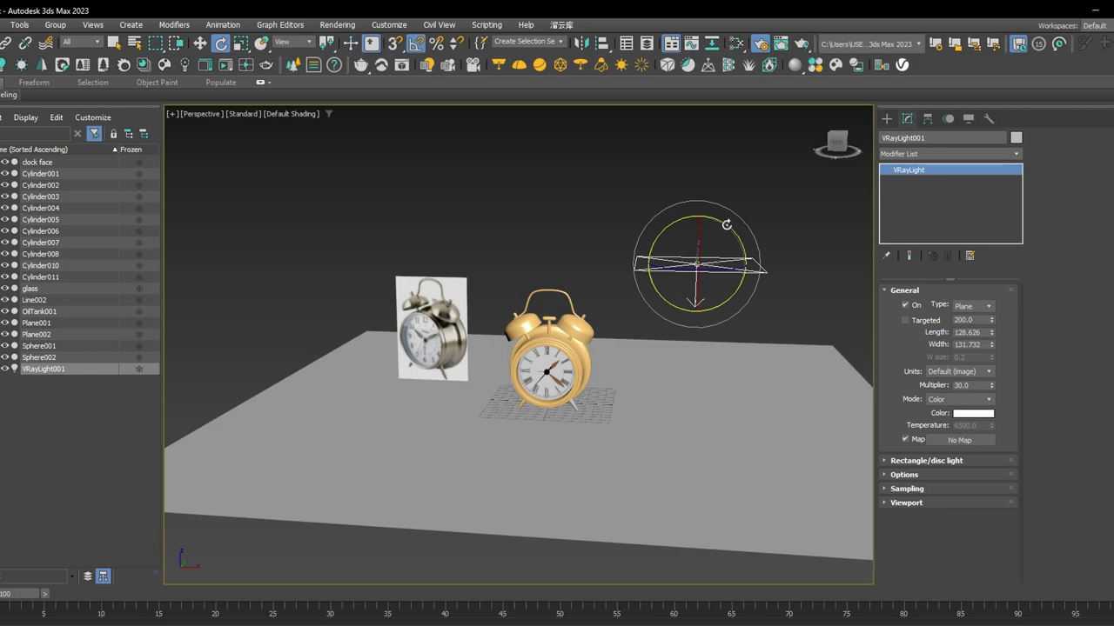
{"action": "left_click_drag", "start_coordinate": [726, 224], "coordinate": [763, 243]}
{"action": "middle_click_drag", "start_coordinate": [749, 259], "coordinate": [805, 316], "text": "alt"}
Copy the light to the opposite side above the reference image and rotate the copy about 125° to face the clock.
{"action": "key", "text": "w"}
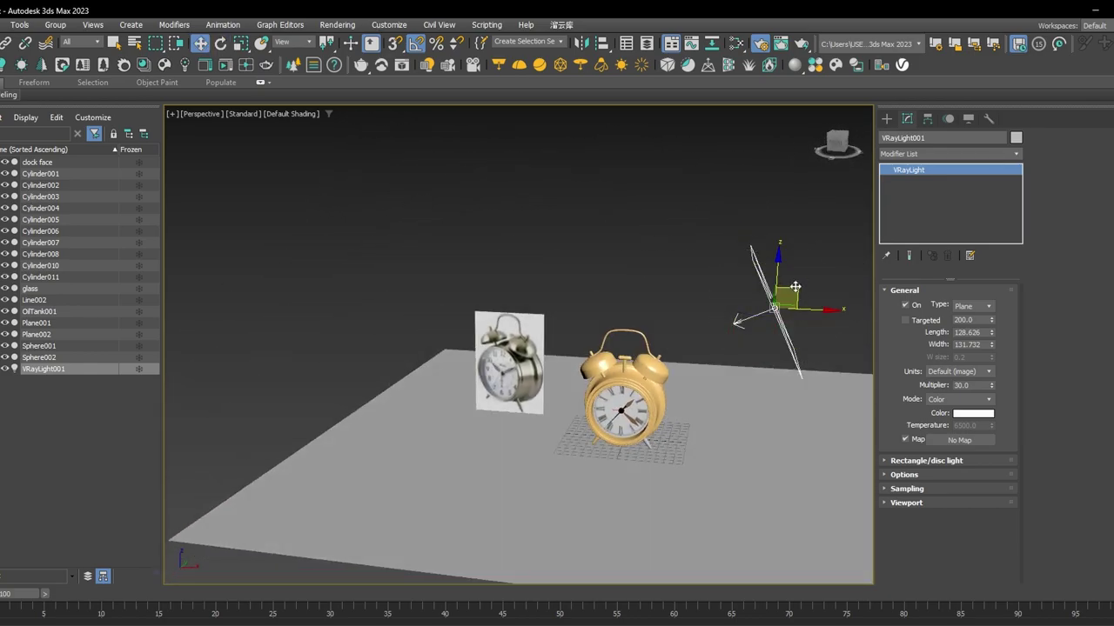
{"action": "mouse_move", "coordinate": [789, 337]}
{"action": "left_mouse_down", "text": "shift"}
{"action": "mouse_move", "coordinate": [423, 287]}
{"action": "mouse_move", "coordinate": [419, 263]}
{"action": "left_mouse_up", "text": "shift"}
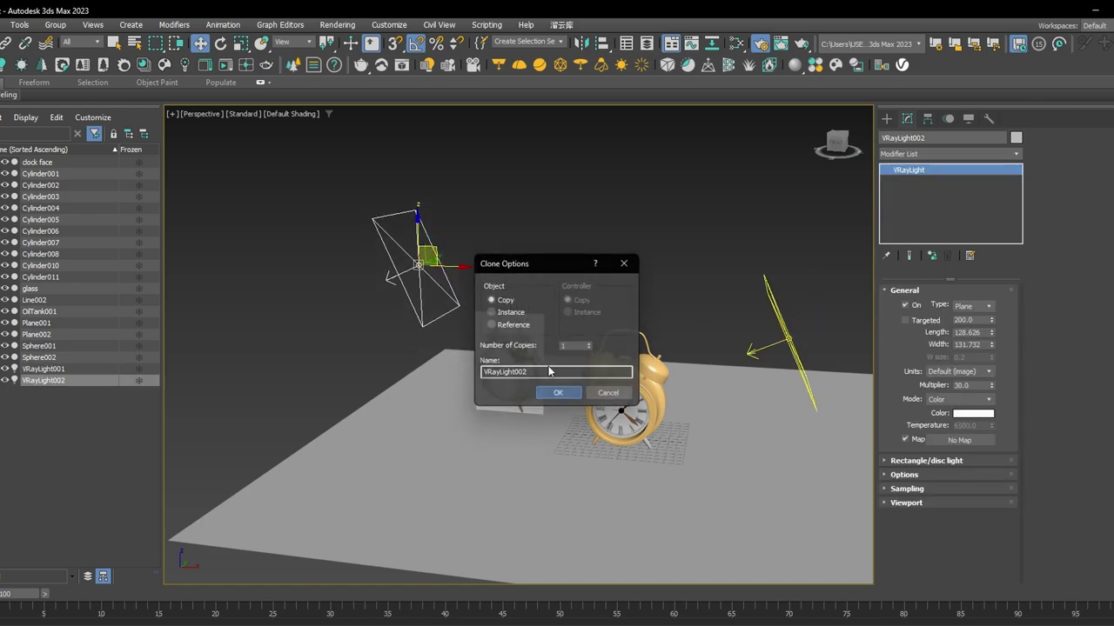
{"action": "left_click", "coordinate": [558, 392]}
{"action": "key", "text": "e"}
{"action": "left_click_drag", "start_coordinate": [461, 241], "coordinate": [414, 166]}
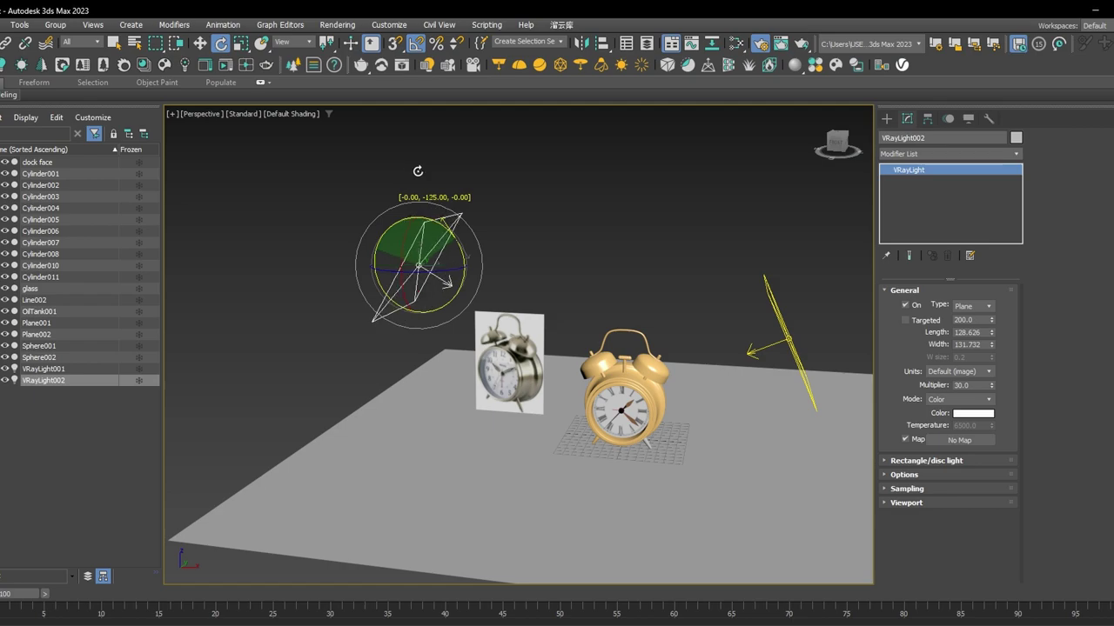
{"action": "key", "text": "w"}
{"action": "middle_click_drag", "start_coordinate": [427, 179], "coordinate": [522, 255], "text": "alt"}
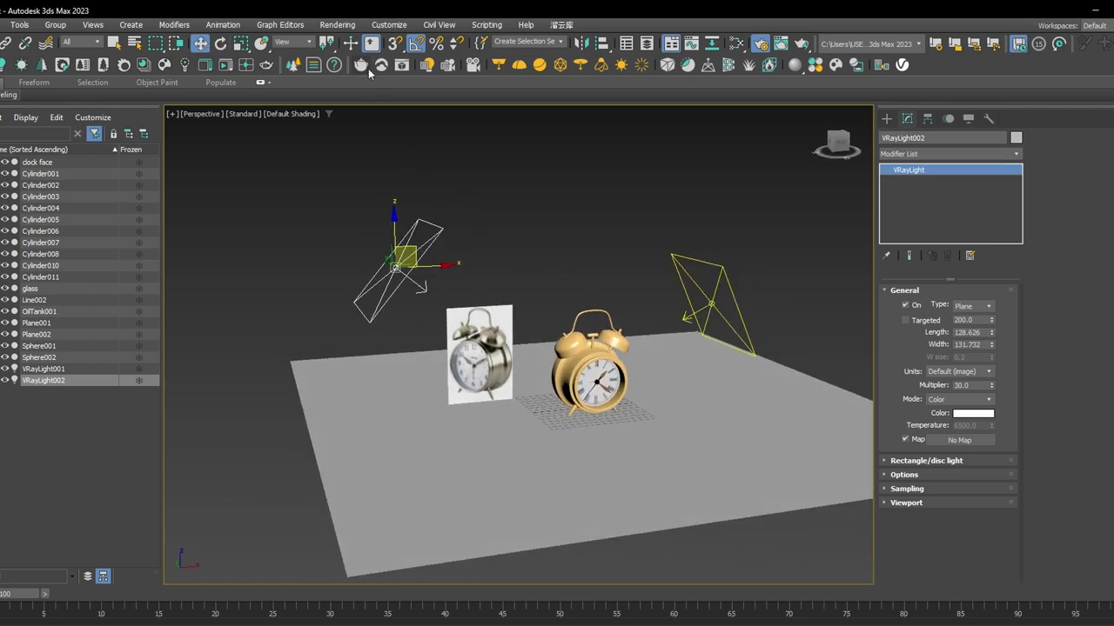
Set the scene environment's exposure control to VRay Exposure Control and bring its photographic parameters into view.
{"action": "left_click", "coordinate": [338, 25]}
{"action": "left_click", "coordinate": [376, 188]}
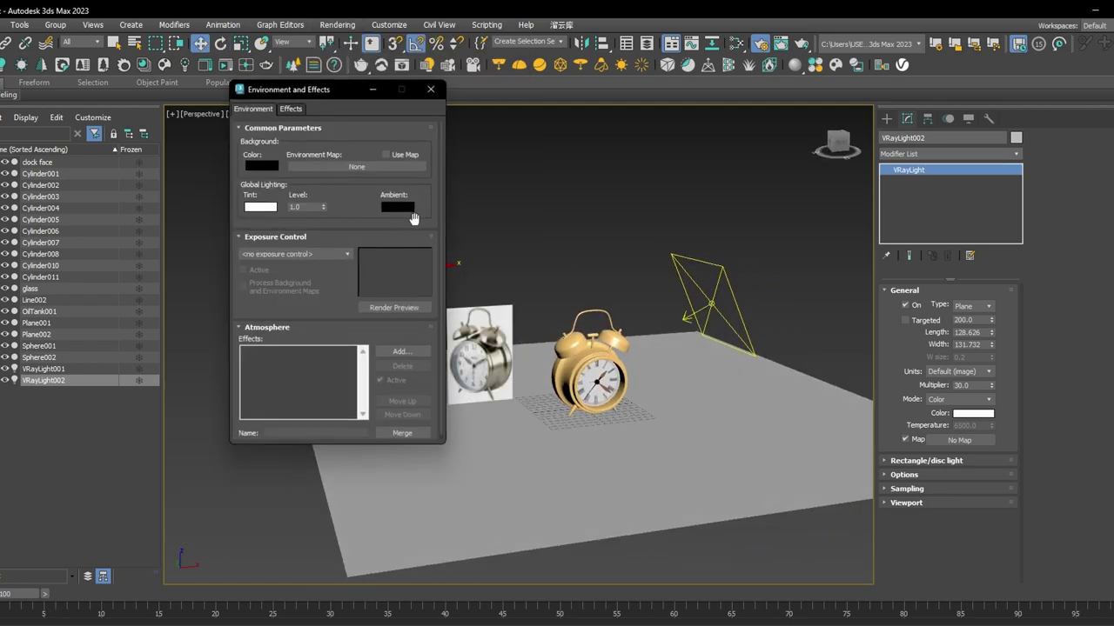
{"action": "left_click_drag", "start_coordinate": [336, 96], "coordinate": [575, 94]}
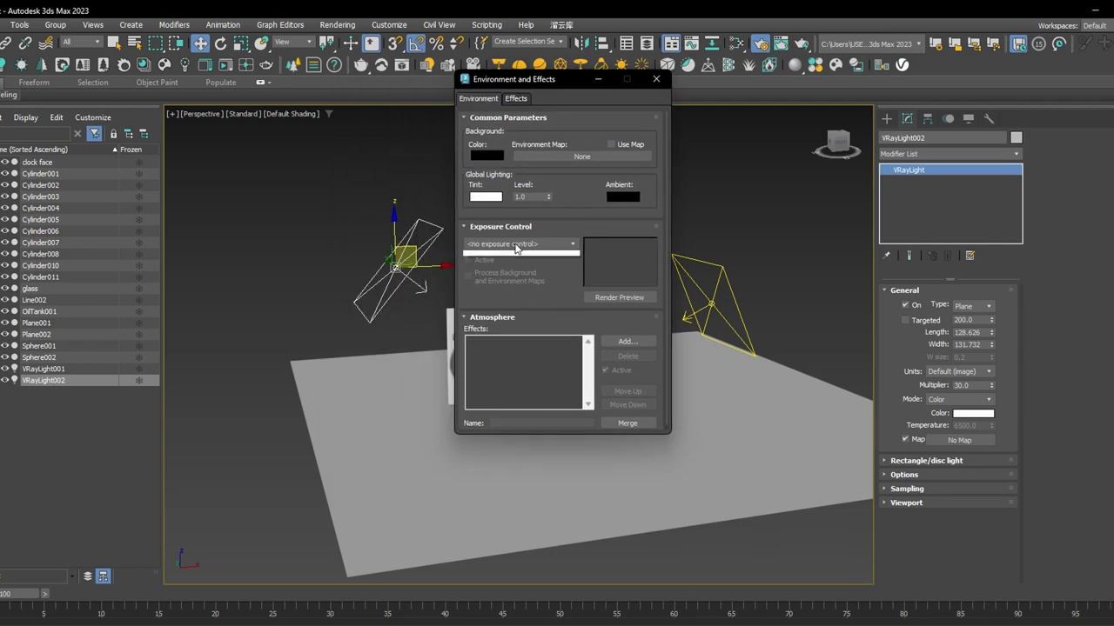
{"action": "left_click", "coordinate": [525, 306]}
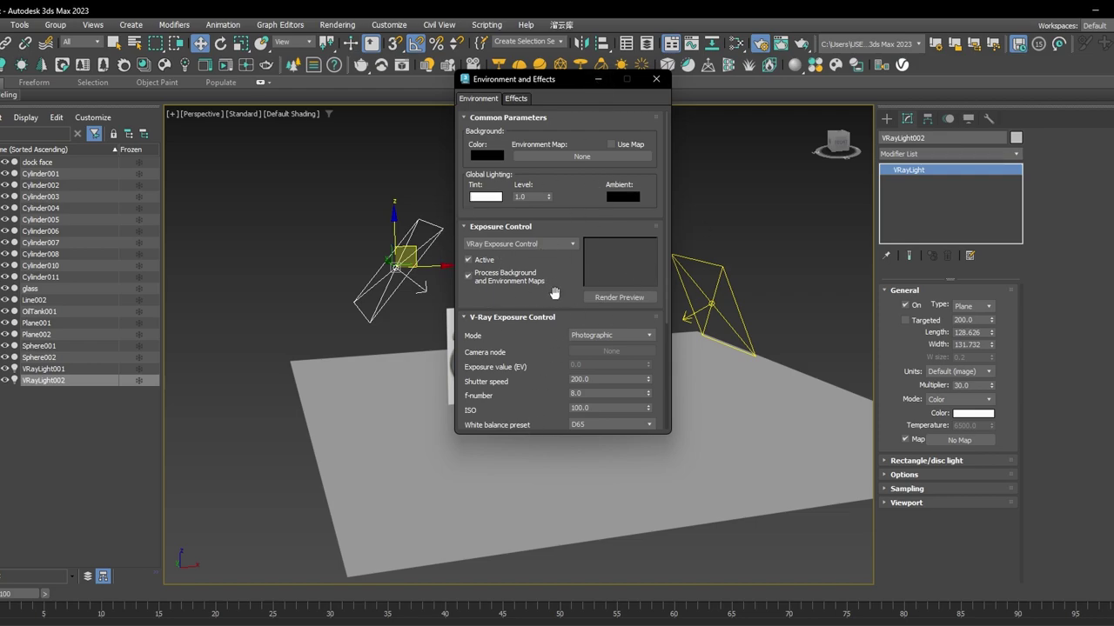
{"action": "scroll", "coordinate": [554, 292], "scroll_direction": "down", "scroll_amount": 3}
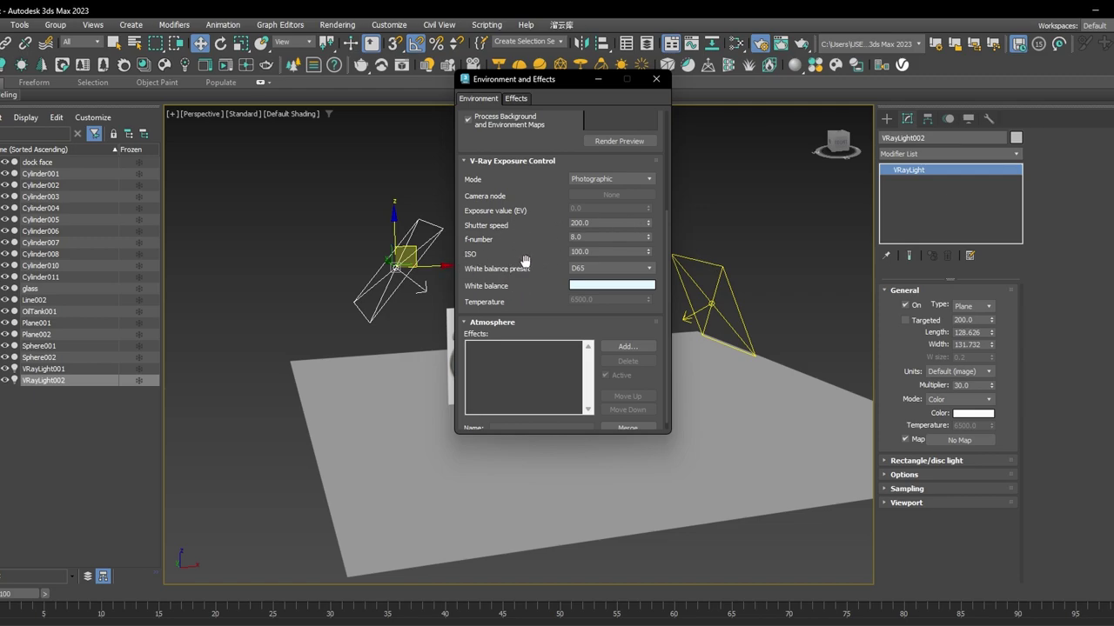
Put the environment settings away and copy one of the plane lights to a spot above the clock.
{"action": "left_click", "coordinate": [598, 80]}
{"action": "middle_click_drag", "start_coordinate": [642, 289], "coordinate": [623, 315], "text": "alt"}
{"action": "left_click", "coordinate": [669, 271]}
{"action": "middle_click_drag", "start_coordinate": [705, 267], "coordinate": [709, 257], "text": "alt"}
{"action": "mouse_move", "coordinate": [687, 266]}
{"action": "left_mouse_down", "text": "shift"}
{"action": "mouse_move", "coordinate": [566, 215]}
{"action": "mouse_move", "coordinate": [554, 162]}
{"action": "left_mouse_up", "text": "shift"}
{"action": "left_click", "coordinate": [557, 393]}
Turn the copied light to shine straight down on the clock and widen it to about 267.
{"action": "key", "text": "e"}
{"action": "key", "text": "w"}
{"action": "middle_click_drag", "start_coordinate": [554, 161], "coordinate": [578, 232], "text": "alt"}
{"action": "left_click_drag", "start_coordinate": [990, 348], "coordinate": [990, 327]}
{"action": "middle_click_drag", "start_coordinate": [678, 266], "coordinate": [581, 193], "text": "alt"}
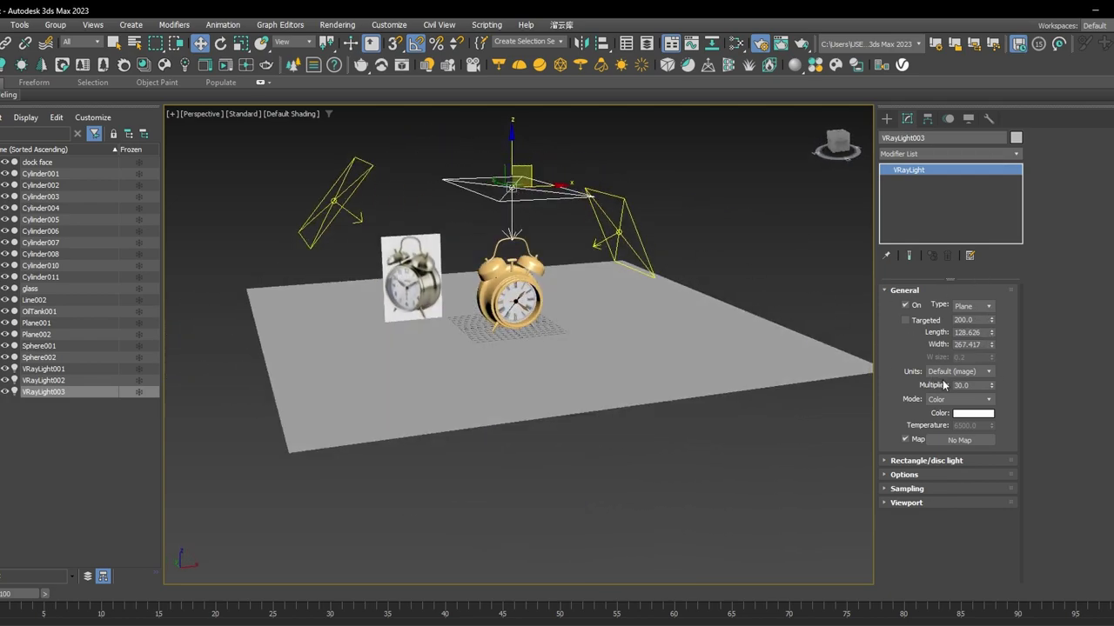
Hide the reference image plane beside the clock.
{"action": "left_click", "coordinate": [385, 278]}
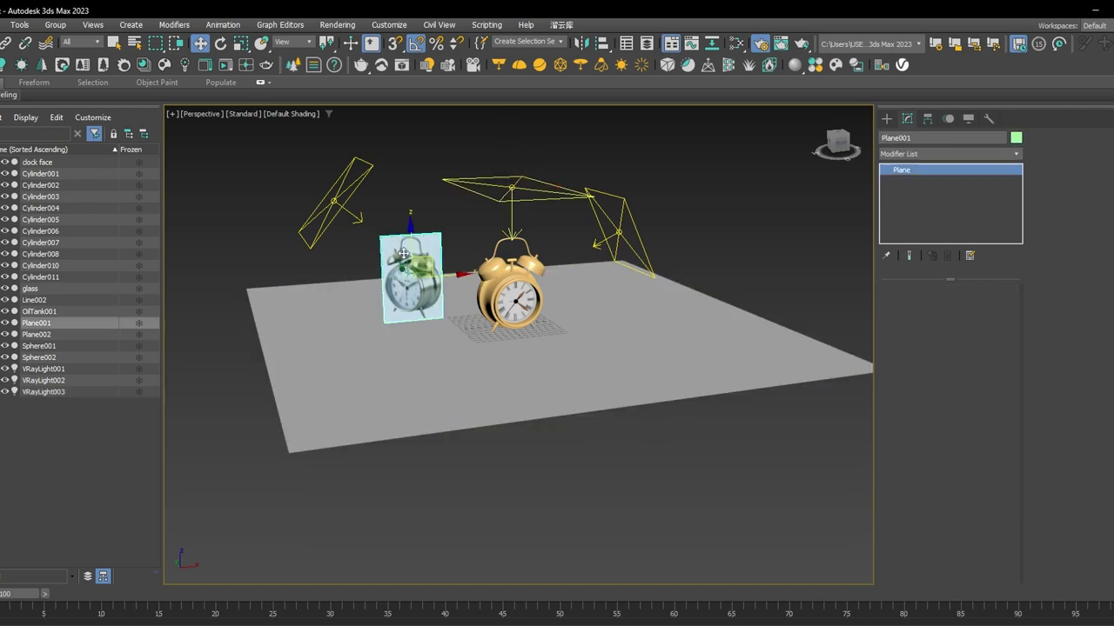
{"action": "left_click", "coordinate": [5, 322]}
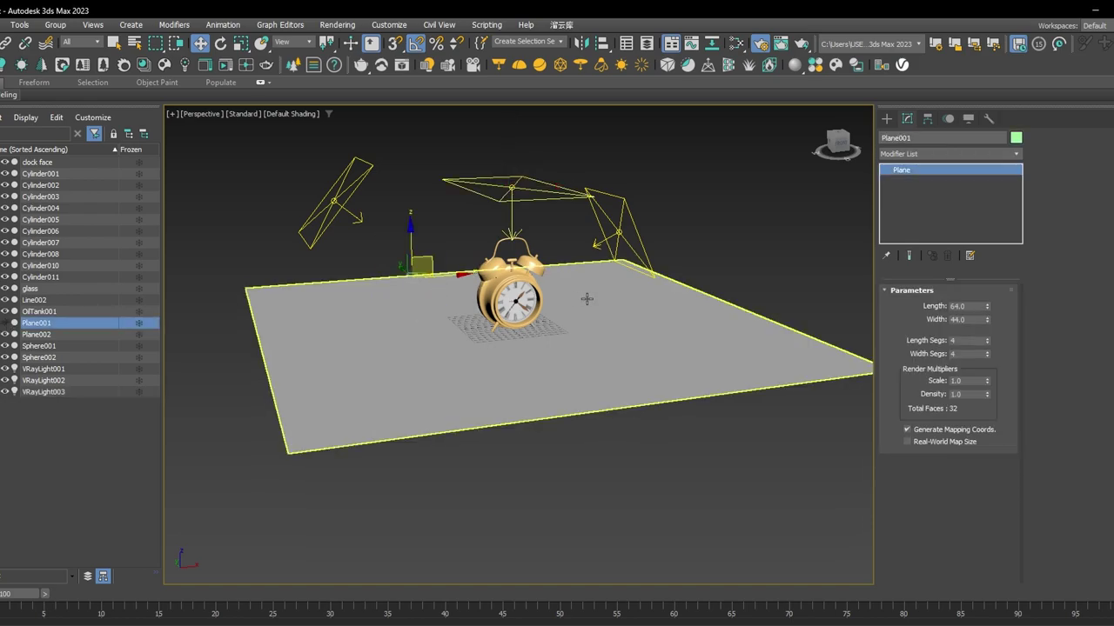
{"action": "scroll", "coordinate": [581, 300], "scroll_direction": "up", "scroll_amount": 3}
{"action": "middle_click_drag", "start_coordinate": [531, 294], "coordinate": [600, 299]}
{"action": "scroll", "coordinate": [599, 299], "scroll_direction": "up", "scroll_amount": 4}
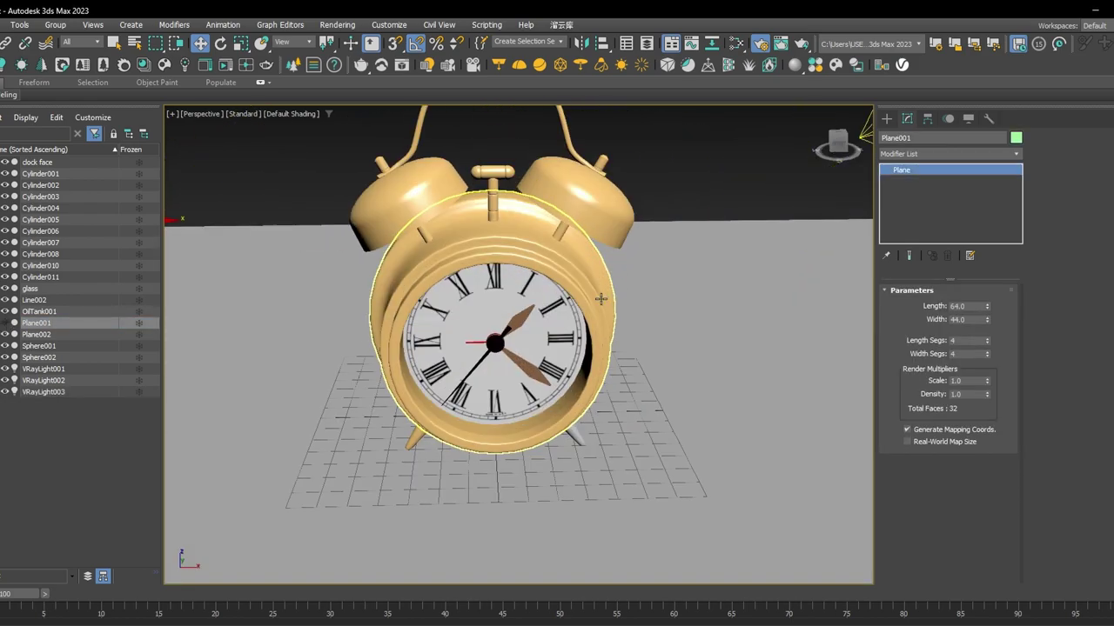
Scale the ground plane up uniformly so it extends well beyond the clock and the lights.
{"action": "scroll", "coordinate": [681, 347], "scroll_direction": "down", "scroll_amount": 5}
{"action": "left_click", "coordinate": [681, 347]}
{"action": "scroll", "coordinate": [648, 387], "scroll_direction": "down", "scroll_amount": 3}
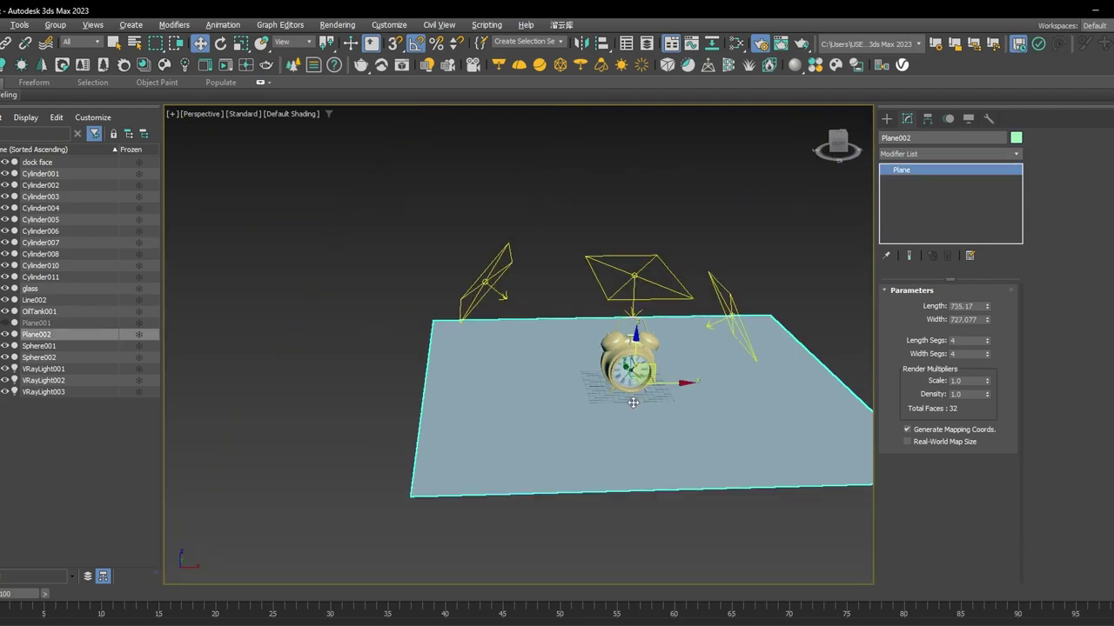
{"action": "middle_click_drag", "start_coordinate": [591, 400], "coordinate": [658, 389], "text": "alt"}
{"action": "key", "text": "r"}
{"action": "left_click_drag", "start_coordinate": [657, 380], "coordinate": [747, 320]}
{"action": "scroll", "coordinate": [557, 340], "scroll_direction": "down", "scroll_amount": 8}
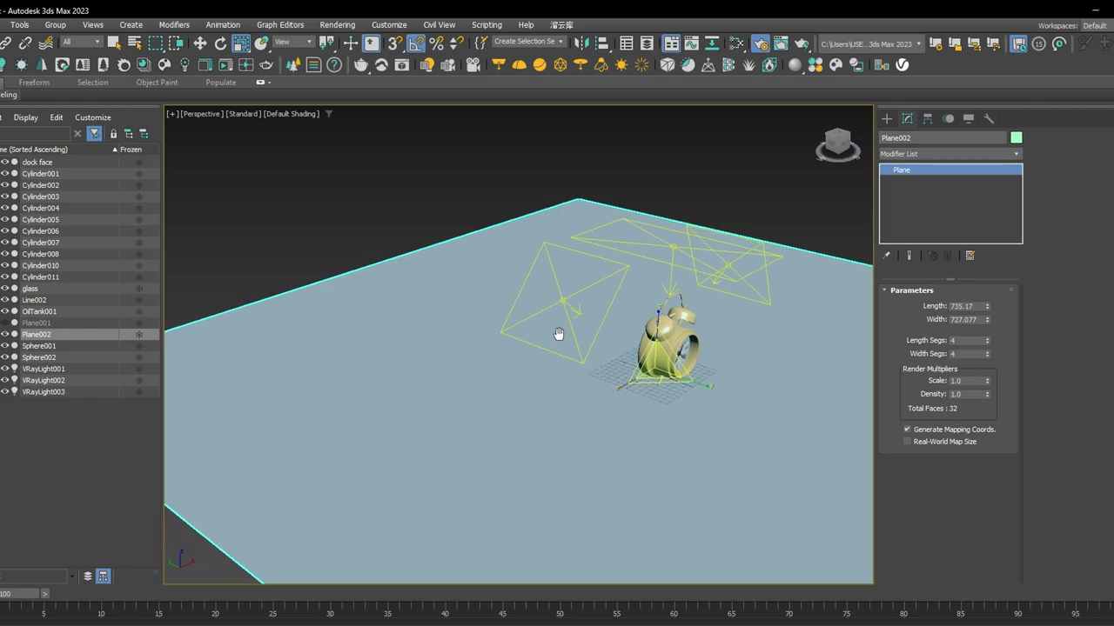
Show edged faces in the viewport and convert the ground plane to an editable poly.
{"action": "key", "text": "F4"}
{"action": "scroll", "coordinate": [495, 301], "scroll_direction": "up", "scroll_amount": 6}
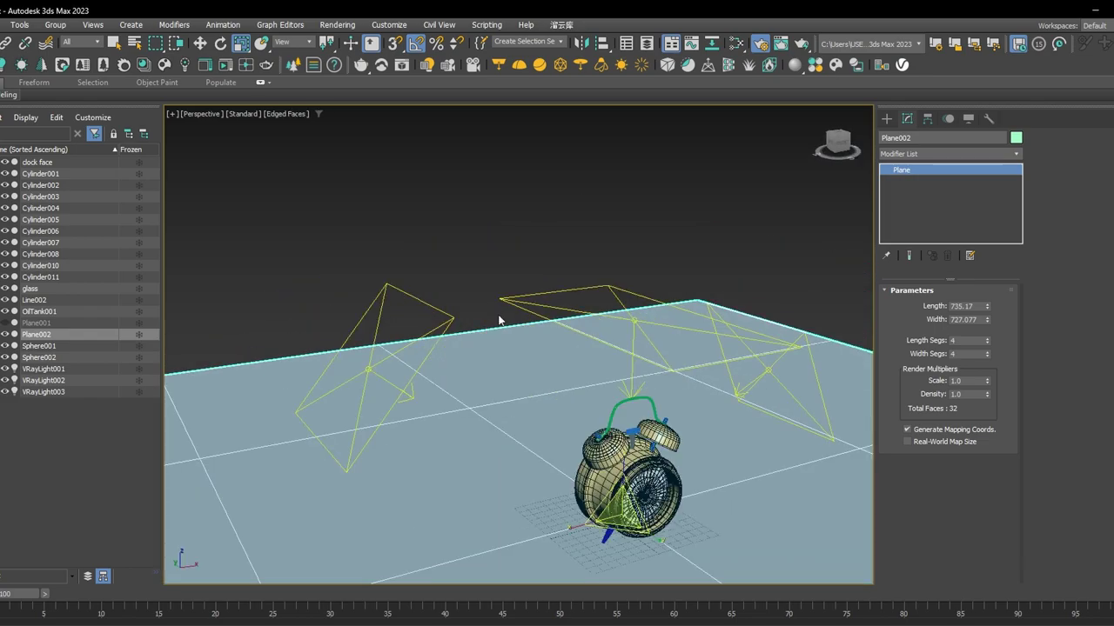
{"action": "scroll", "coordinate": [537, 309], "scroll_direction": "down", "scroll_amount": 4}
{"action": "right_click", "coordinate": [899, 171]}
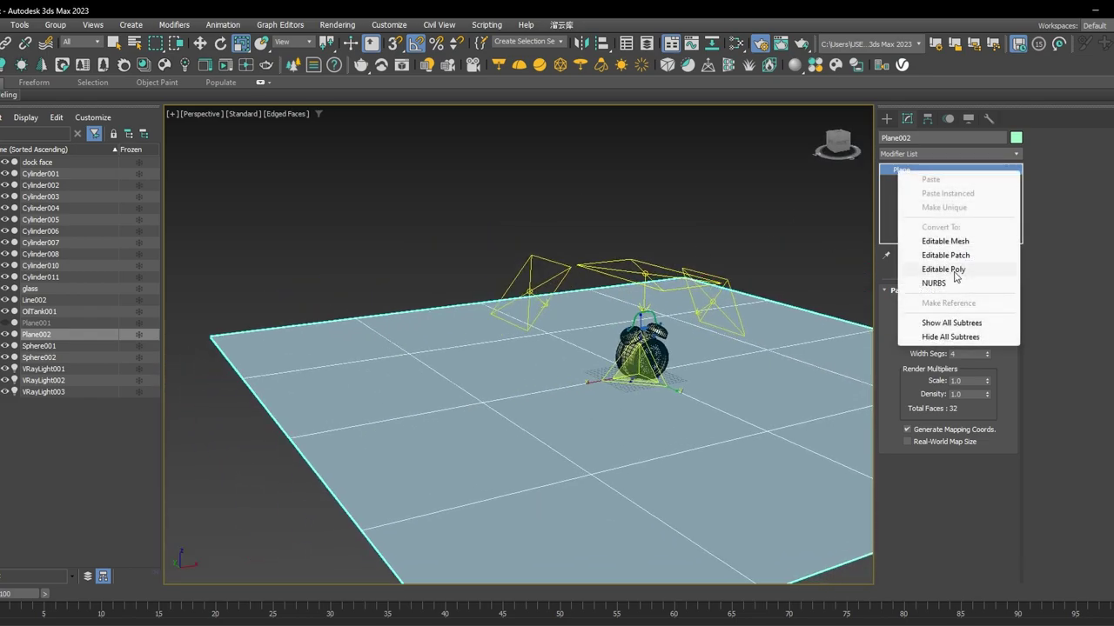
{"action": "left_click", "coordinate": [954, 270]}
{"action": "scroll", "coordinate": [707, 203], "scroll_direction": "down", "scroll_amount": 4}
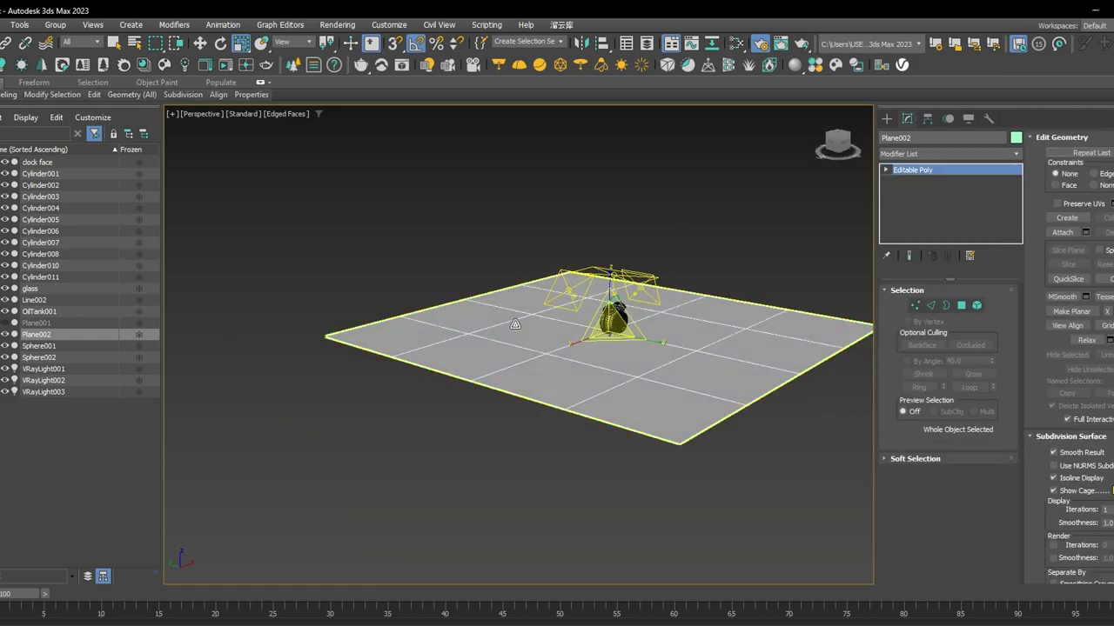
Extend the ground plane's border edges behind the clock upward into a tall backdrop wall.
{"action": "left_click", "coordinate": [931, 306]}
{"action": "double_click", "coordinate": [473, 321]}
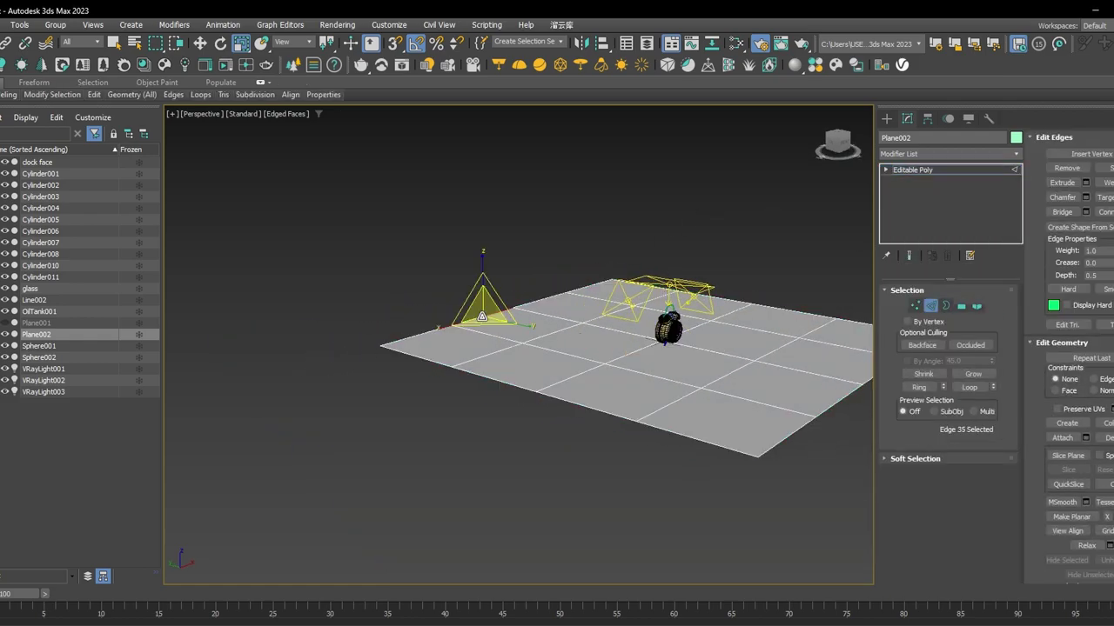
{"action": "scroll", "coordinate": [522, 324], "scroll_direction": "up", "scroll_amount": 2}
{"action": "key", "text": "w"}
{"action": "left_click_drag", "start_coordinate": [520, 323], "coordinate": [508, 103], "text": "shift"}
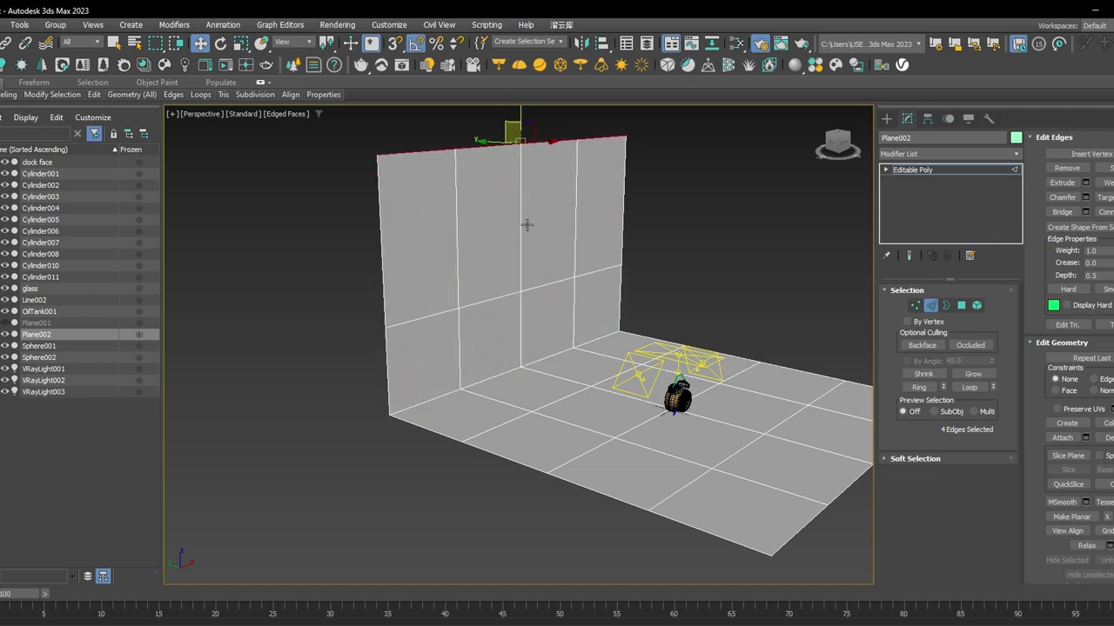
Round the corner between ground and backdrop wall with a two-segment chamfer of about 90.3, and leave edge editing.
{"action": "middle_click_drag", "start_coordinate": [528, 365], "coordinate": [565, 344]}
{"action": "double_click", "coordinate": [531, 354]}
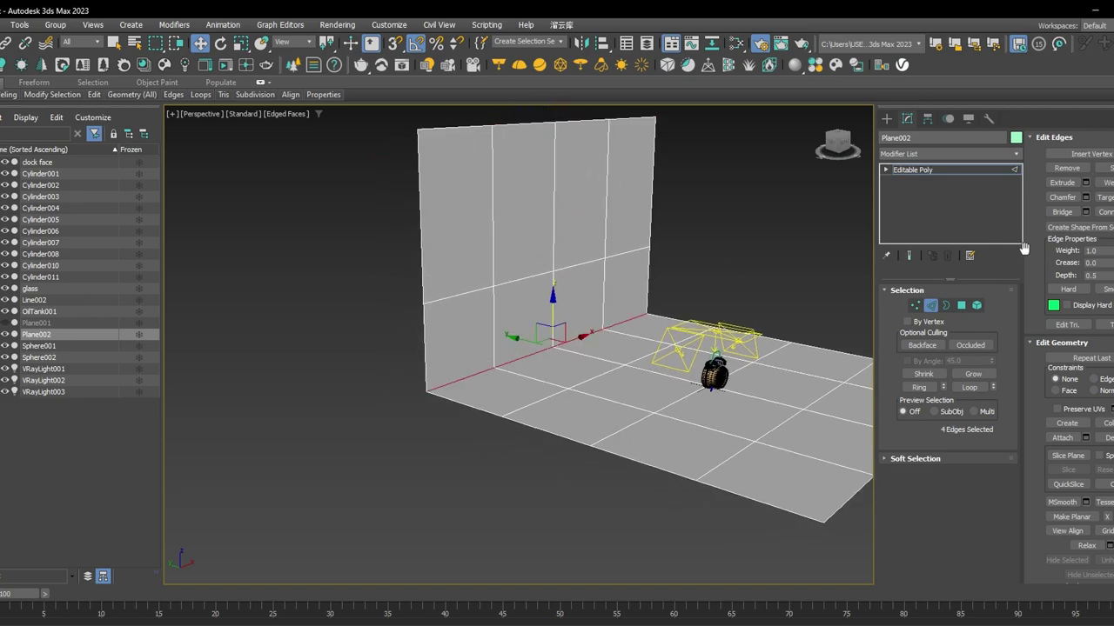
{"action": "middle_click_drag", "start_coordinate": [701, 322], "coordinate": [651, 346], "text": "alt"}
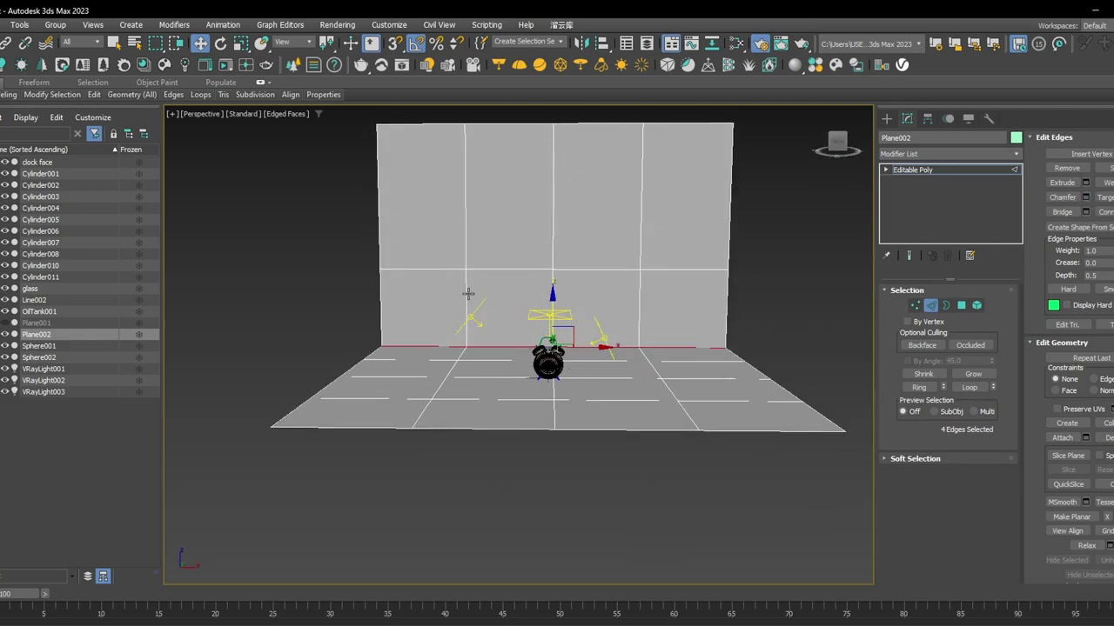
{"action": "key", "text": "ctrl+shift+c"}
{"action": "middle_click_drag", "start_coordinate": [427, 242], "coordinate": [484, 253], "text": "alt"}
{"action": "left_click_drag", "start_coordinate": [688, 212], "coordinate": [654, 620]}
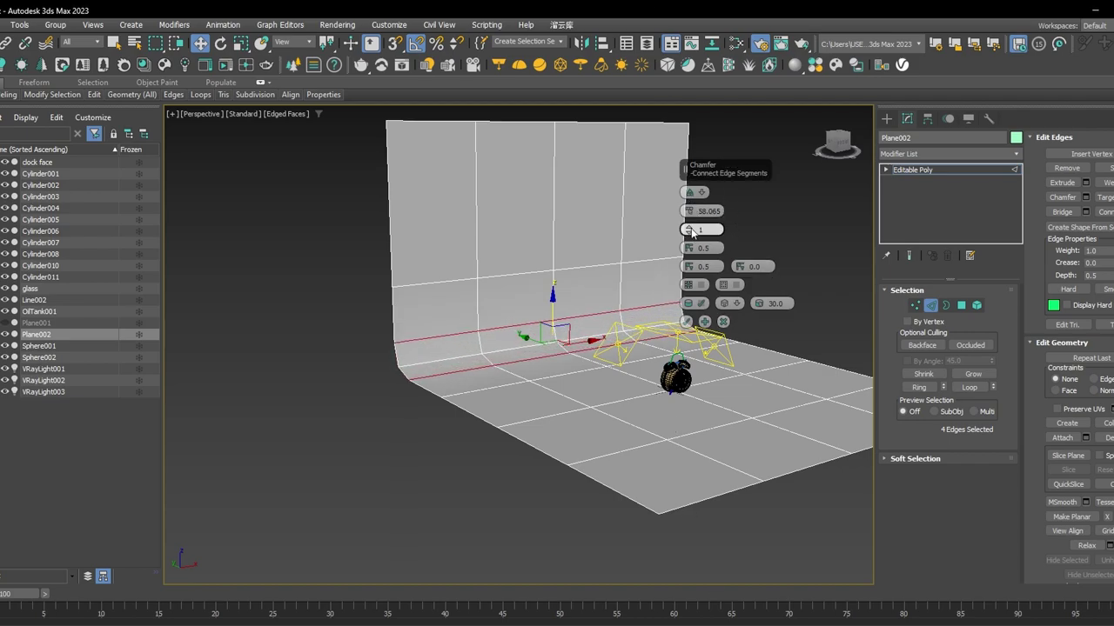
{"action": "left_click", "coordinate": [692, 231]}
{"action": "left_click_drag", "start_coordinate": [690, 212], "coordinate": [690, 165]}
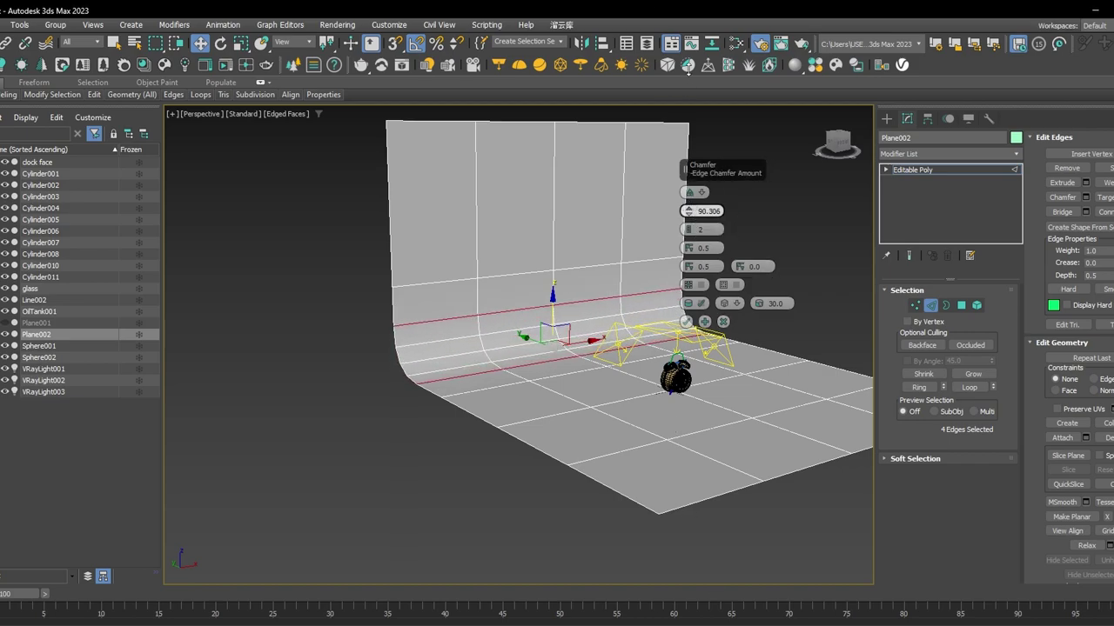
{"action": "left_click", "coordinate": [686, 322]}
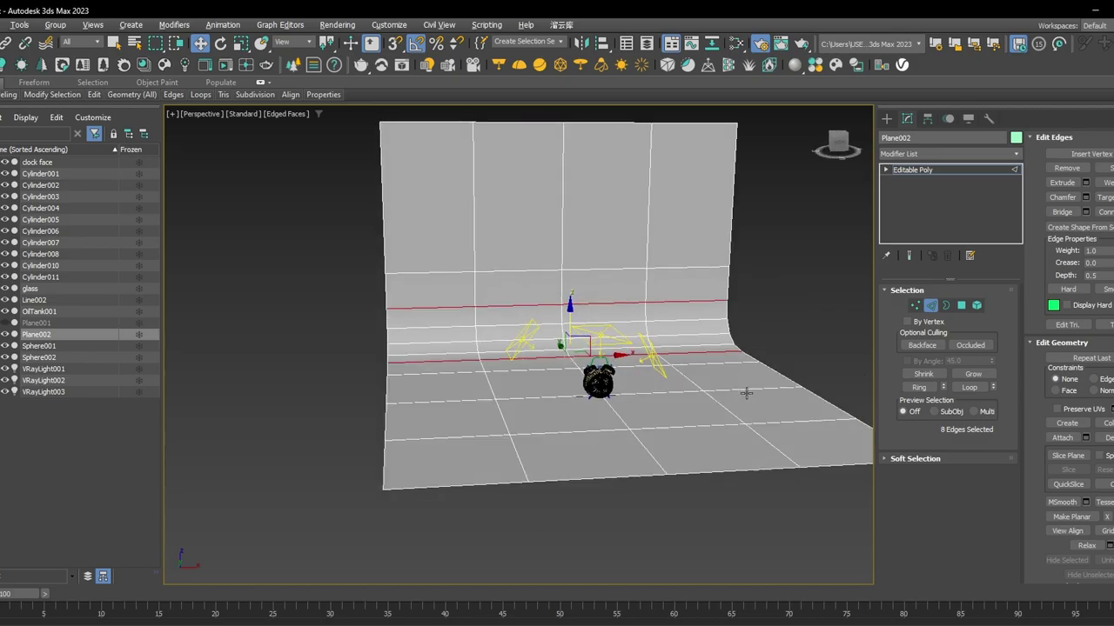
{"action": "left_click", "coordinate": [987, 168]}
Hide the edged faces, frame the whole clock in the perspective view and render it.
{"action": "scroll", "coordinate": [607, 380], "scroll_direction": "up", "scroll_amount": 5}
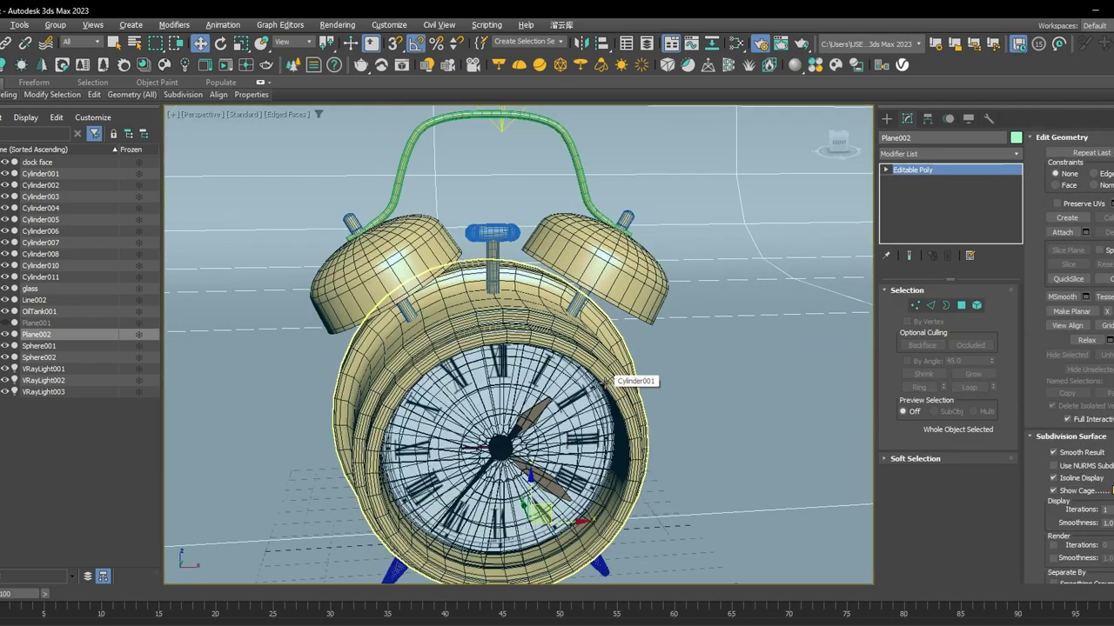
{"action": "middle_click_drag", "start_coordinate": [607, 379], "coordinate": [649, 339]}
{"action": "scroll", "coordinate": [635, 339], "scroll_direction": "down", "scroll_amount": 2}
{"action": "key", "text": "F4"}
{"action": "middle_click_drag", "start_coordinate": [715, 313], "coordinate": [716, 264], "text": "alt"}
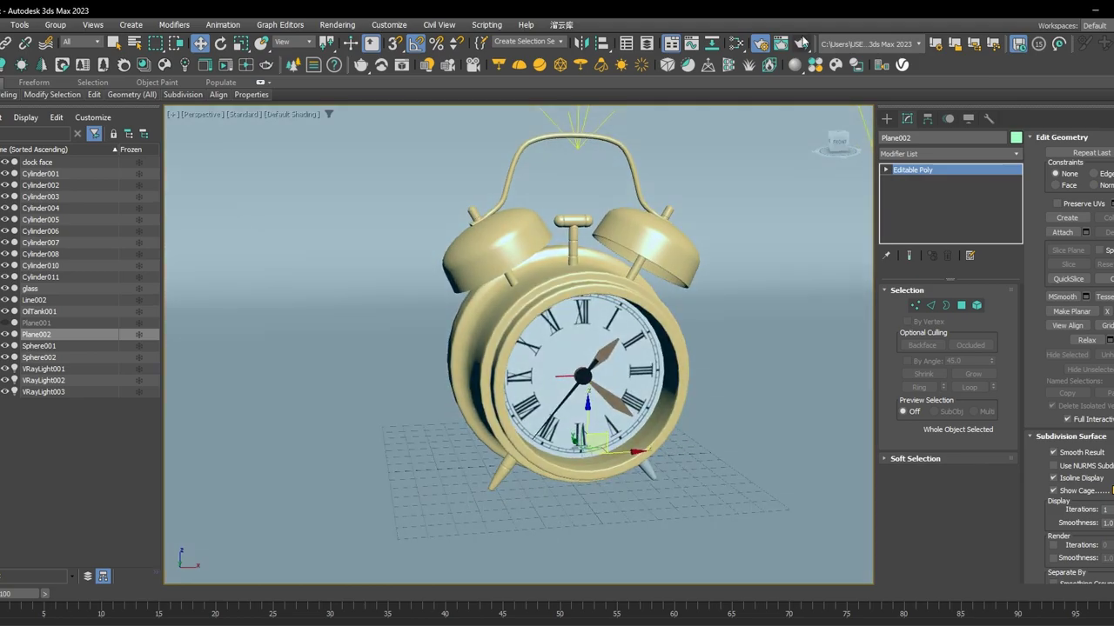
{"action": "left_click", "coordinate": [801, 43]}
{"action": "key", "text": "shift+q"}
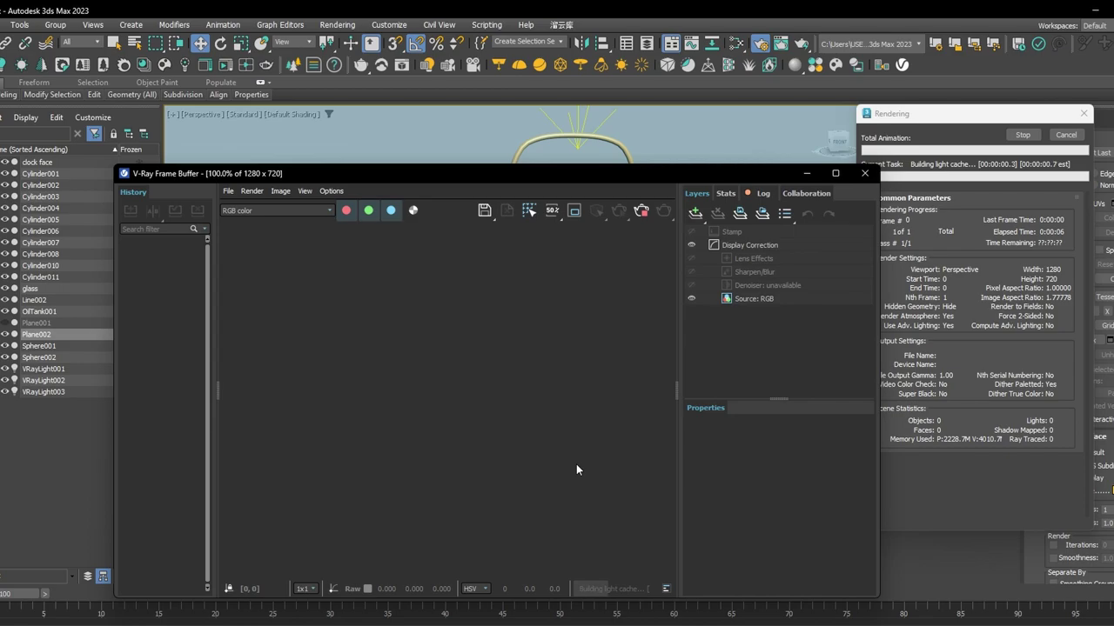
Examine the lighting and the smoothness of the clock body in the render, and put the frame buffer away.
{"action": "left_click_drag", "start_coordinate": [455, 177], "coordinate": [445, 98]}
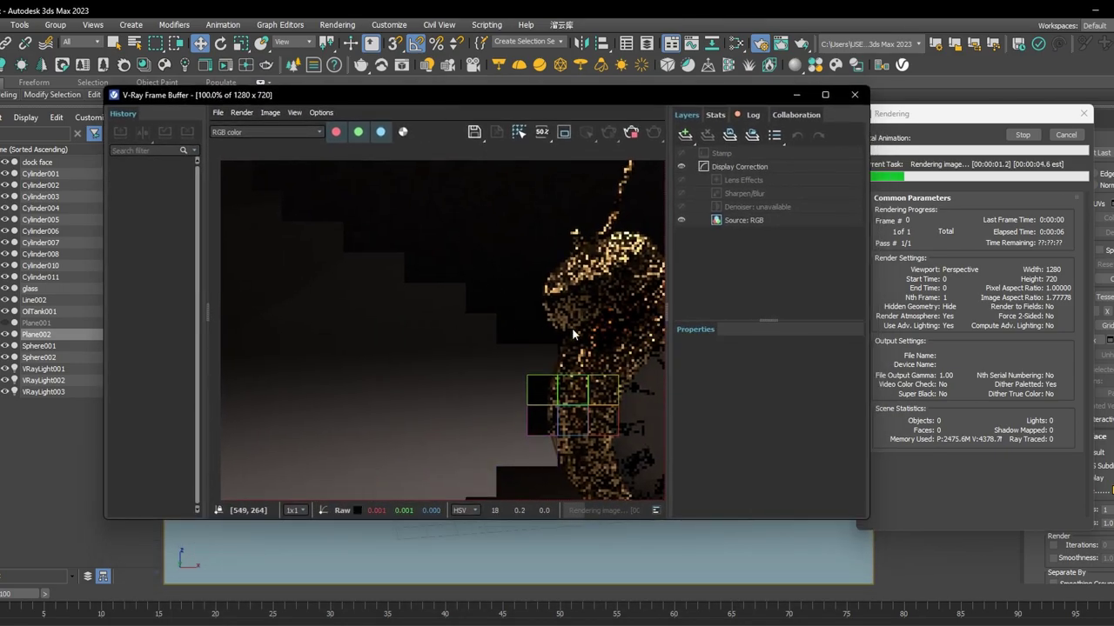
{"action": "scroll", "coordinate": [573, 341], "scroll_direction": "down", "scroll_amount": 1}
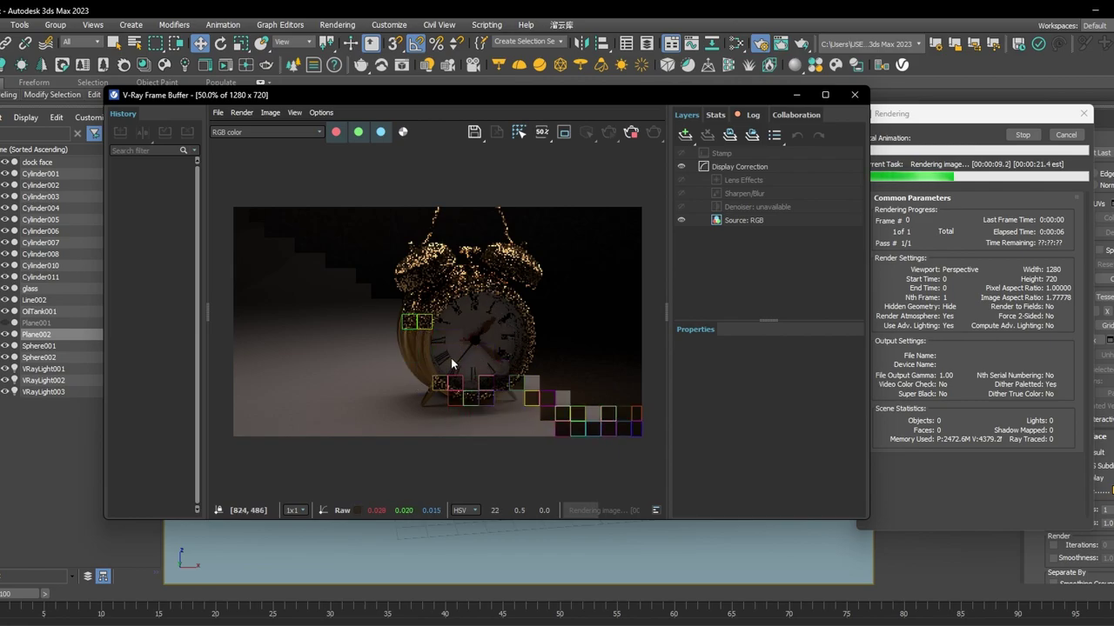
{"action": "scroll", "coordinate": [450, 355], "scroll_direction": "up", "scroll_amount": 2}
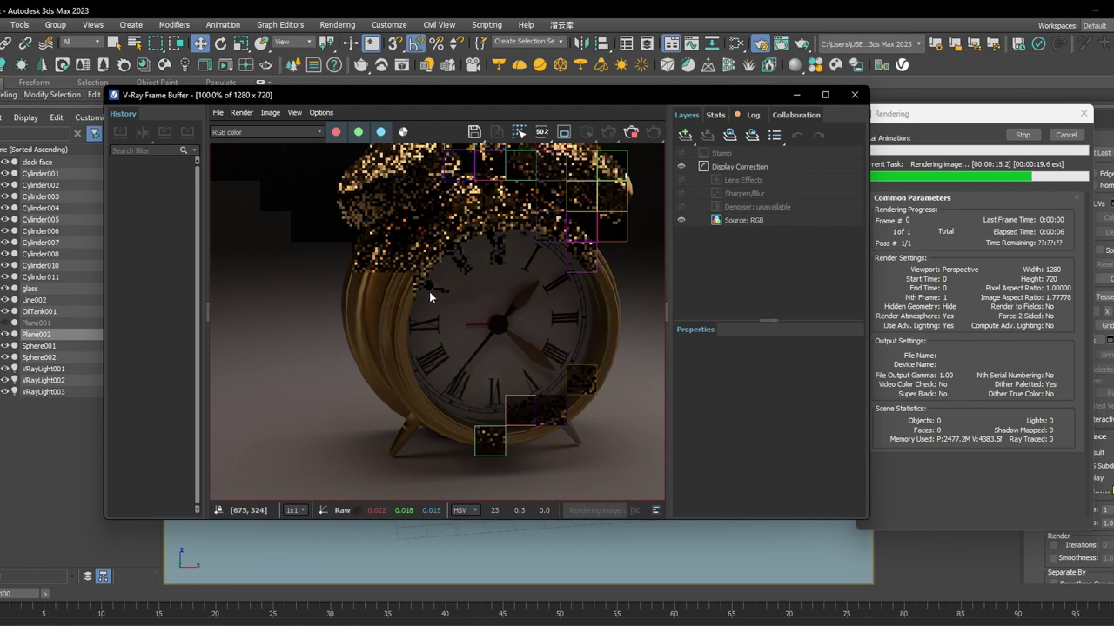
{"action": "scroll", "coordinate": [426, 296], "scroll_direction": "up", "scroll_amount": 2}
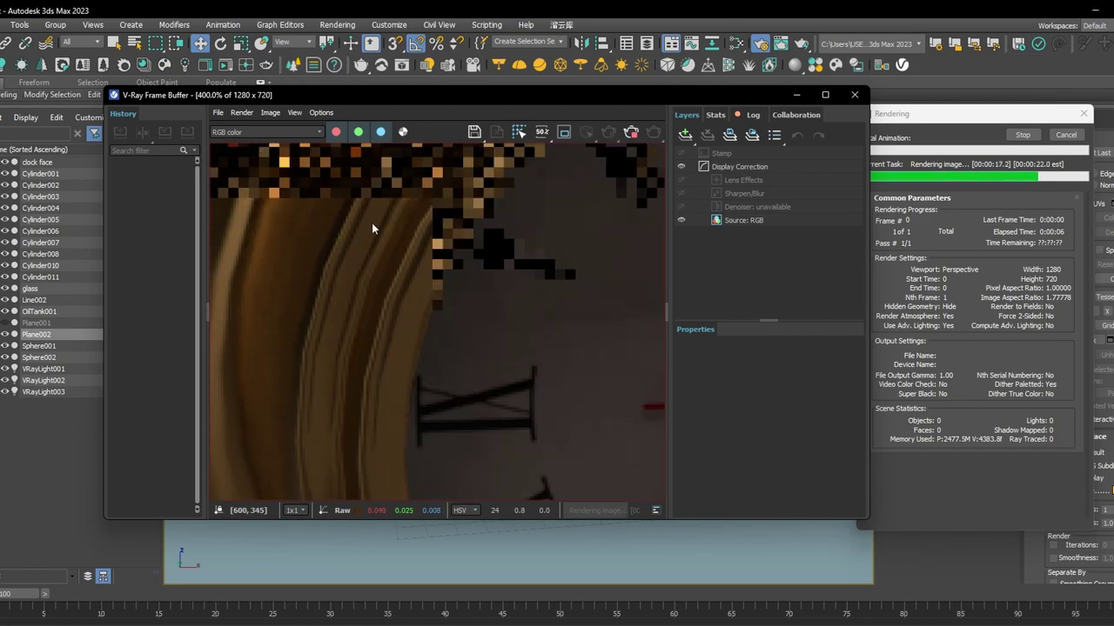
{"action": "scroll", "coordinate": [354, 271], "scroll_direction": "down", "scroll_amount": 1}
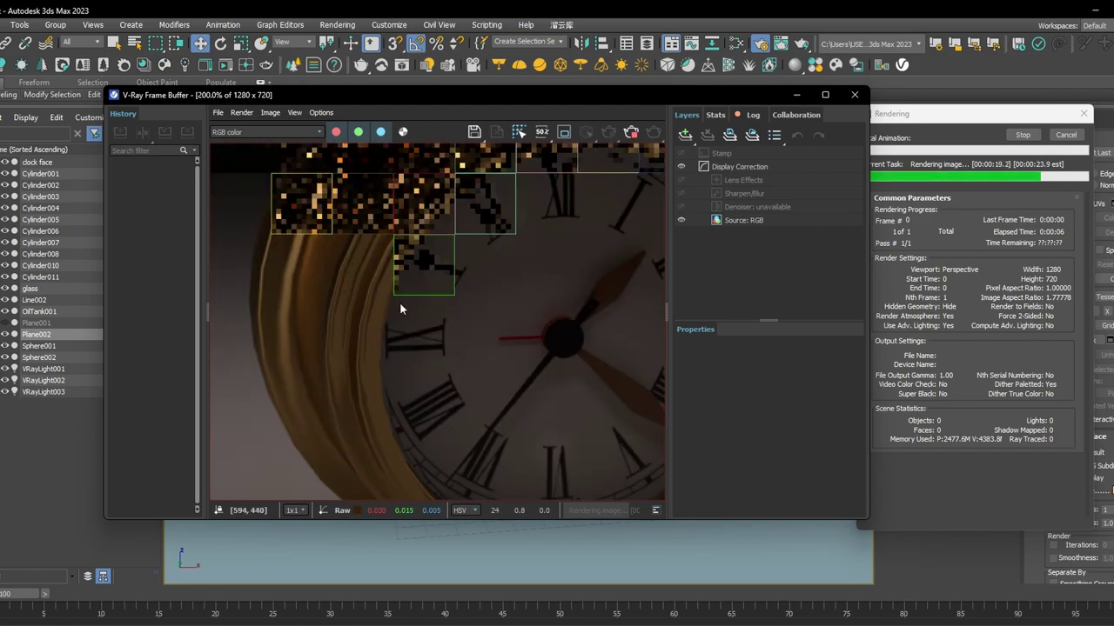
{"action": "scroll", "coordinate": [409, 311], "scroll_direction": "down", "scroll_amount": 1}
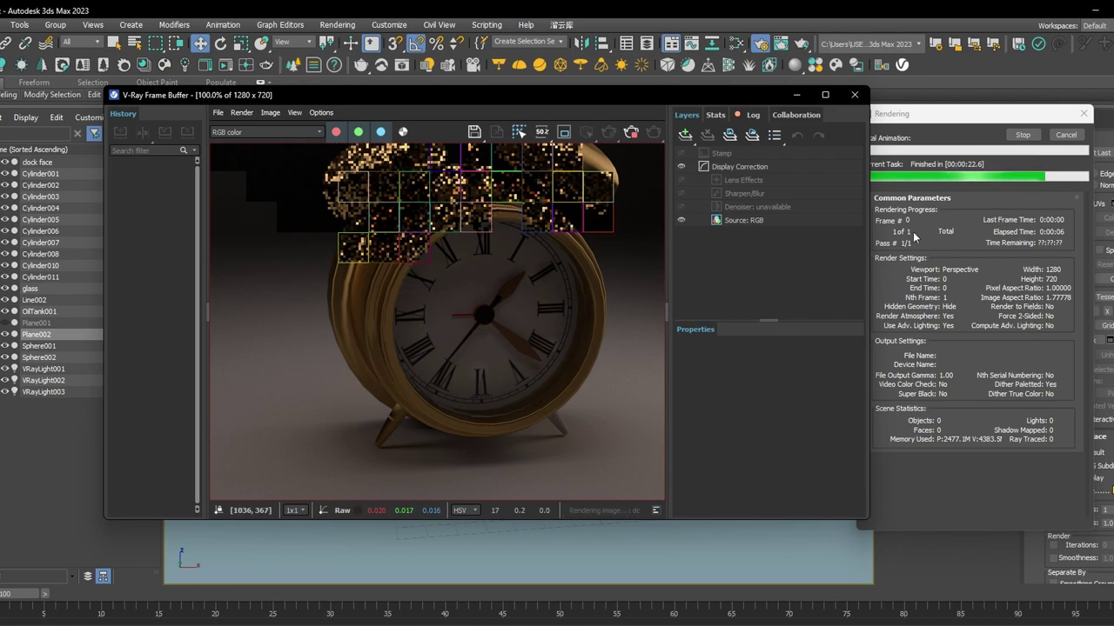
{"action": "left_click", "coordinate": [797, 94]}
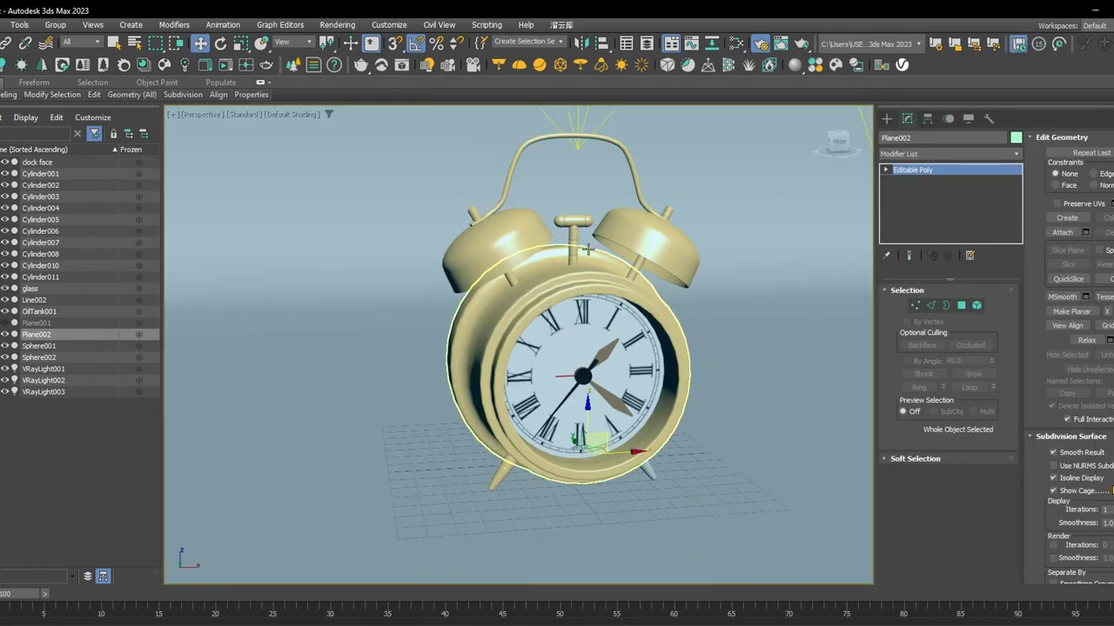
Raise the clock body's TurboSmooth iterations to 2.
{"action": "scroll", "coordinate": [596, 221], "scroll_direction": "down", "scroll_amount": 6}
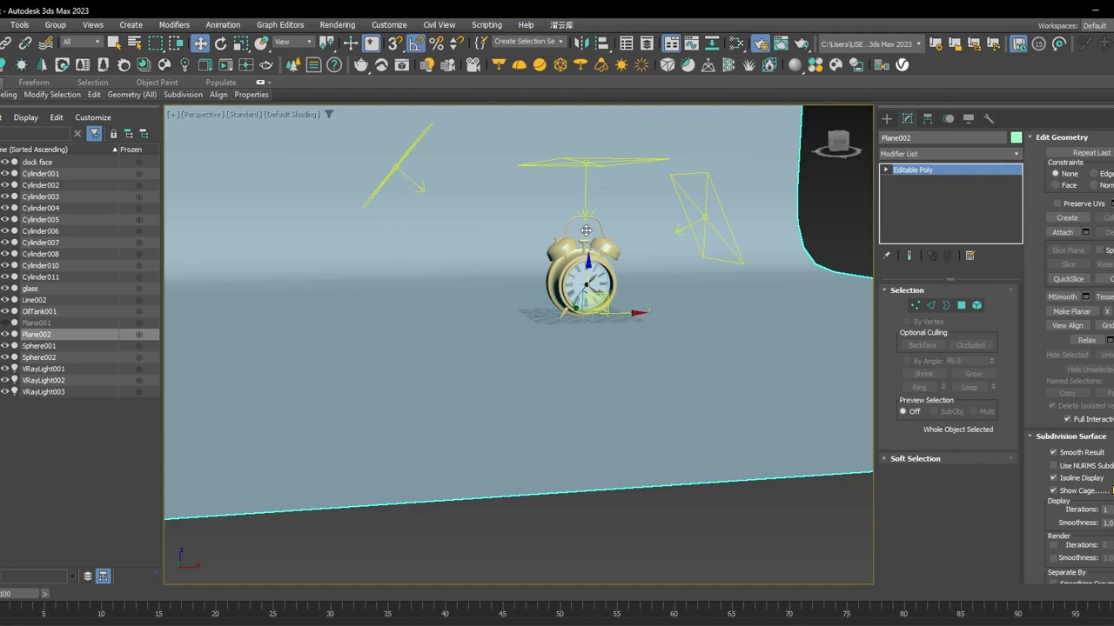
{"action": "scroll", "coordinate": [567, 221], "scroll_direction": "up", "scroll_amount": 4}
{"action": "left_click", "coordinate": [581, 298]}
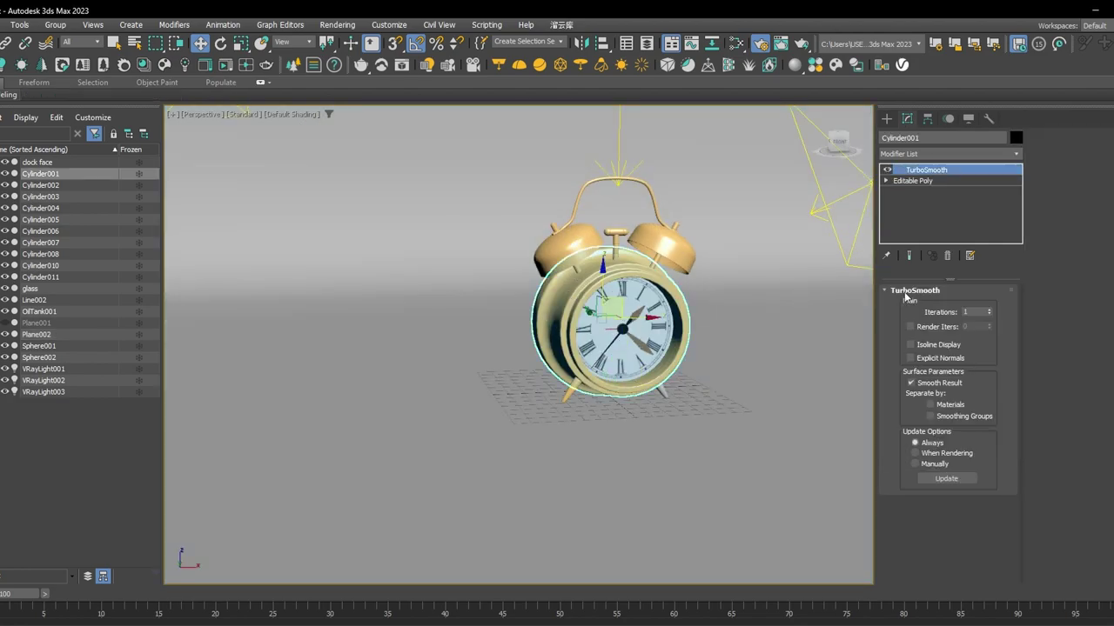
{"action": "left_click", "coordinate": [989, 309]}
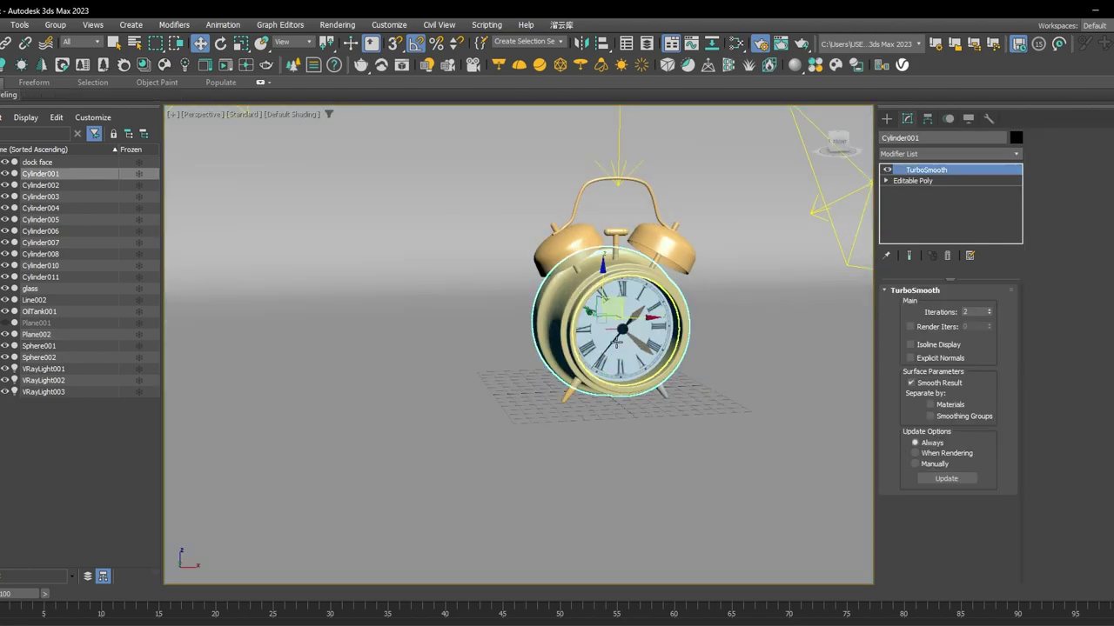
{"action": "scroll", "coordinate": [632, 284], "scroll_direction": "up", "scroll_amount": 3}
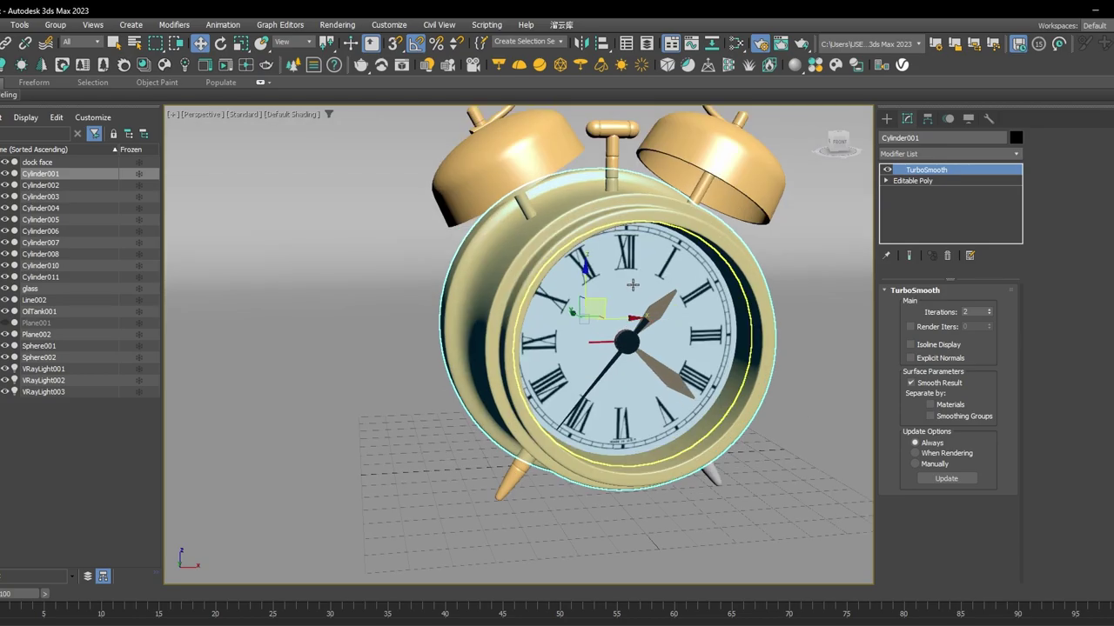
Add a TurboSmooth modifier on top of the Shell of the clock's right bell.
{"action": "left_click", "coordinate": [715, 155]}
{"action": "scroll", "coordinate": [710, 266], "scroll_direction": "down", "scroll_amount": 6}
{"action": "scroll", "coordinate": [659, 250], "scroll_direction": "up", "scroll_amount": 6}
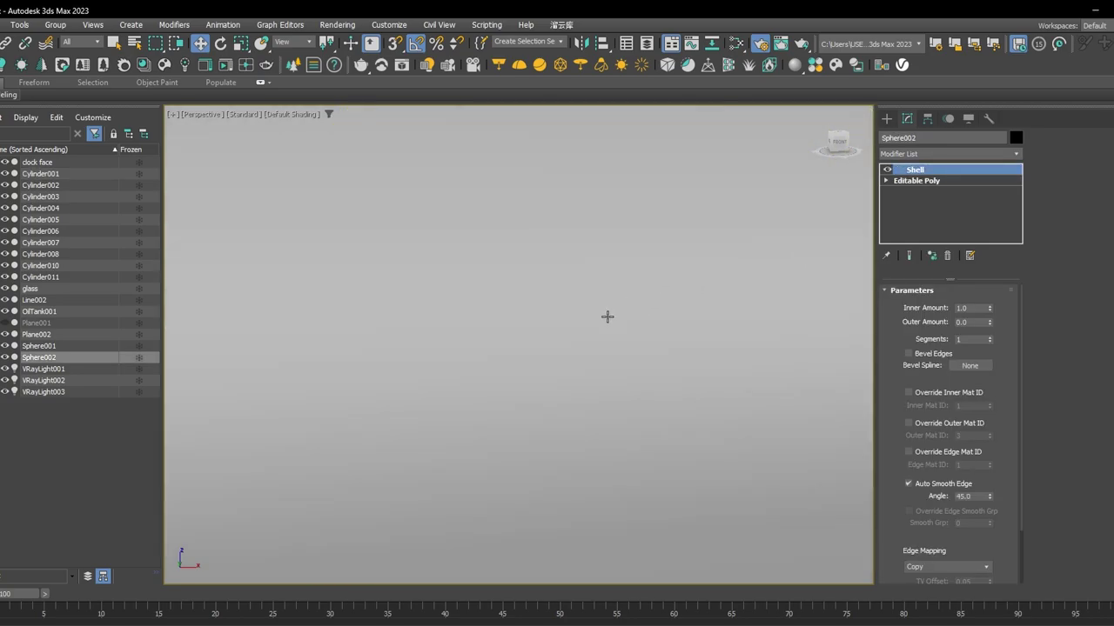
{"action": "scroll", "coordinate": [596, 335], "scroll_direction": "down", "scroll_amount": 2}
{"action": "middle_click_drag", "start_coordinate": [527, 386], "coordinate": [611, 297]}
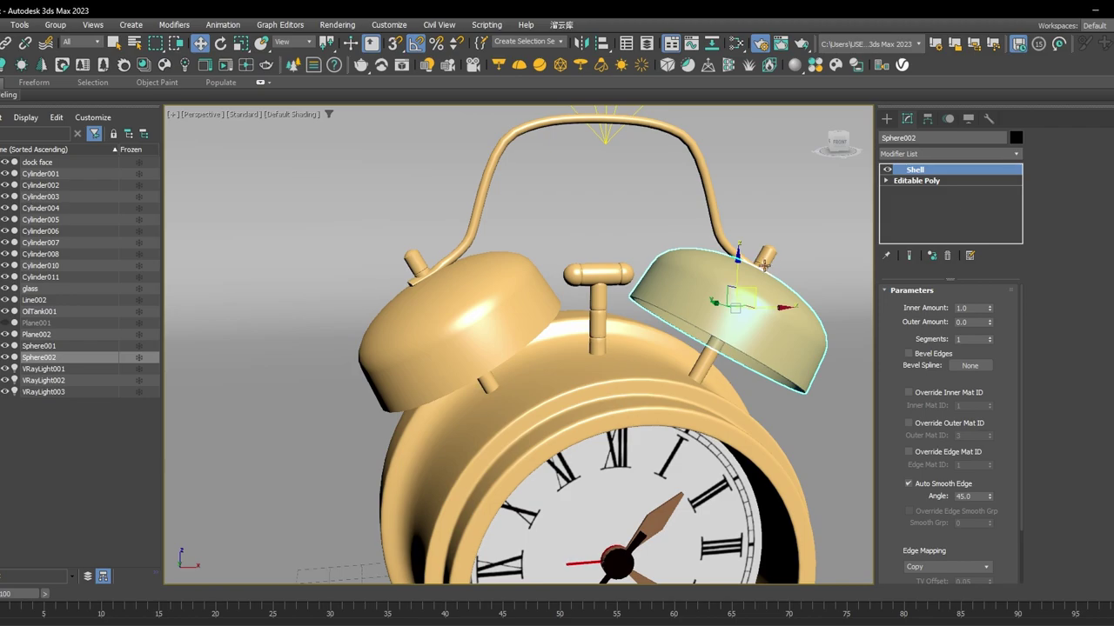
{"action": "left_click", "coordinate": [924, 152]}
{"action": "type", "text": "tu"}
{"action": "key", "text": "Return"}
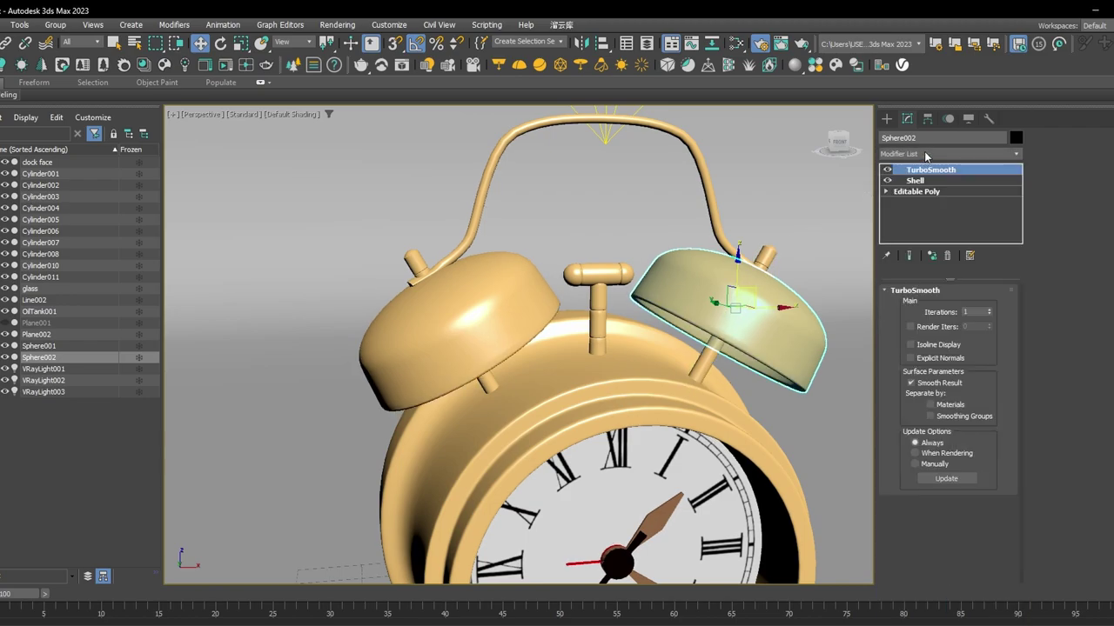
{"action": "scroll", "coordinate": [750, 346], "scroll_direction": "up", "scroll_amount": 4}
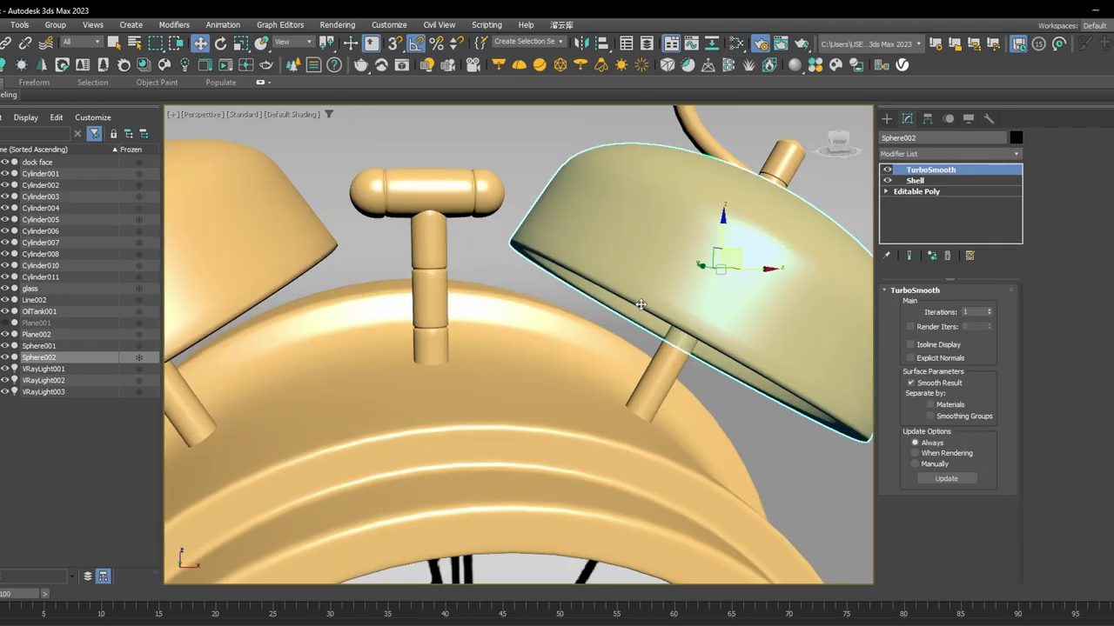
{"action": "scroll", "coordinate": [701, 329], "scroll_direction": "down", "scroll_amount": 8}
{"action": "scroll", "coordinate": [615, 429], "scroll_direction": "up", "scroll_amount": 3}
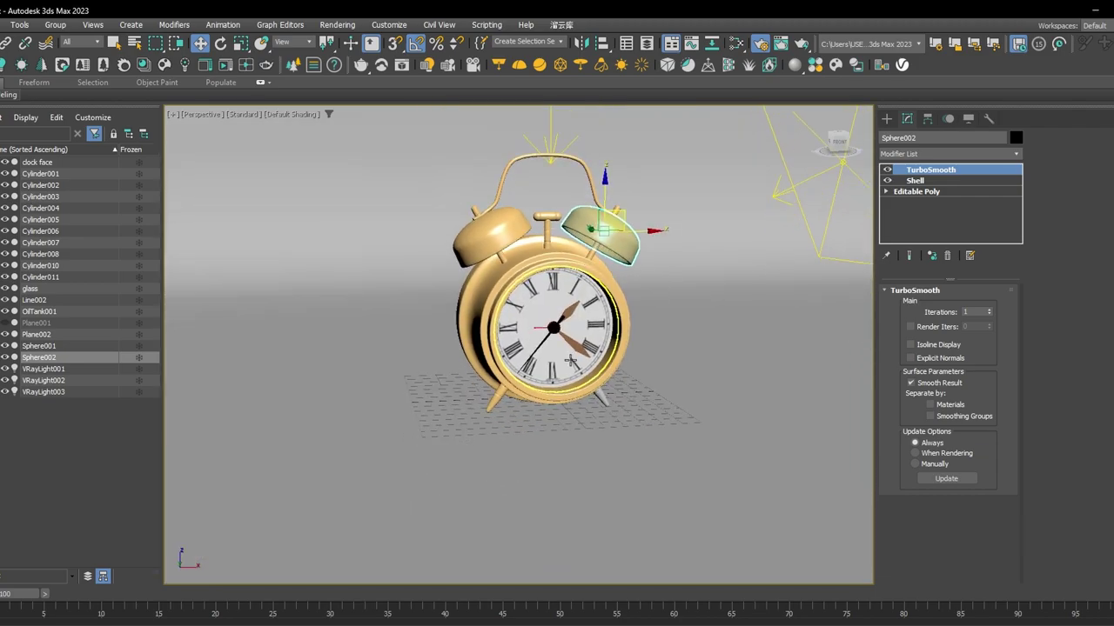
Assign the brushed gold VRayMtl with the bitmap bump to the clock's right leg and put the material editor away.
{"action": "left_click", "coordinate": [615, 420]}
{"action": "middle_click_drag", "start_coordinate": [667, 392], "coordinate": [692, 280], "text": "alt"}
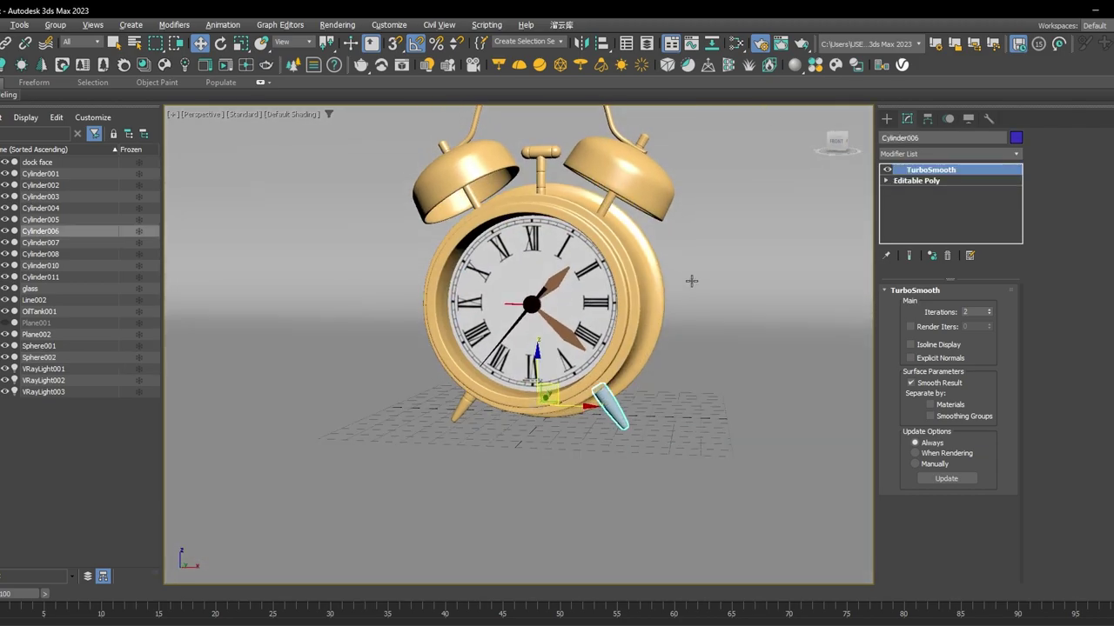
{"action": "left_click", "coordinate": [736, 43]}
{"action": "middle_click_drag", "start_coordinate": [609, 328], "coordinate": [415, 361]}
{"action": "scroll", "coordinate": [474, 345], "scroll_direction": "down", "scroll_amount": 6}
{"action": "middle_click_drag", "start_coordinate": [607, 324], "coordinate": [487, 463]}
{"action": "scroll", "coordinate": [487, 463], "scroll_direction": "down", "scroll_amount": 1}
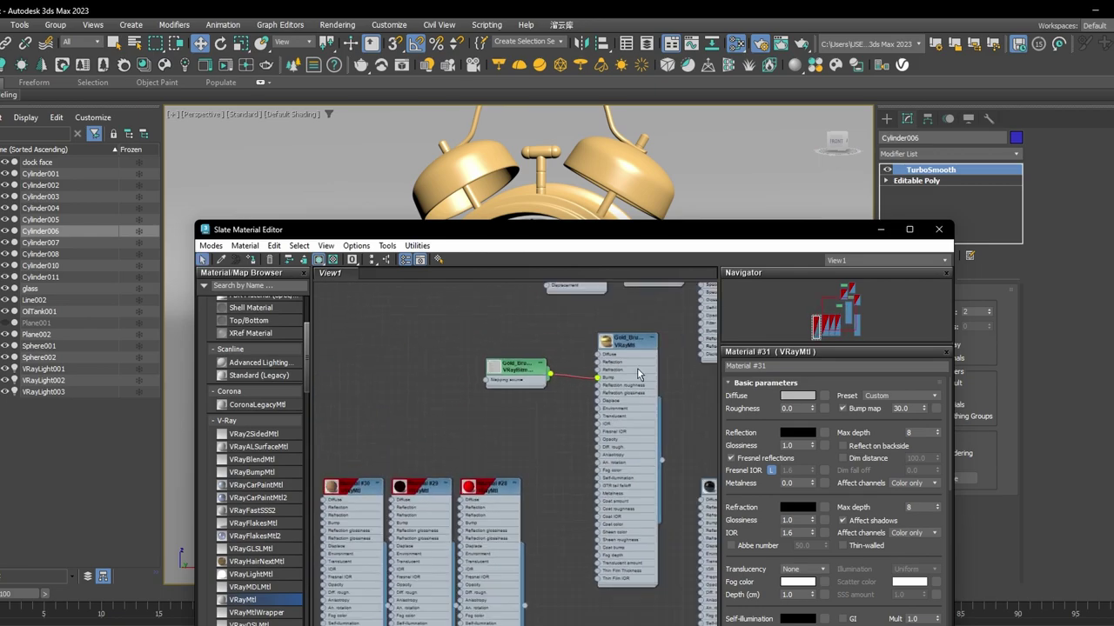
{"action": "scroll", "coordinate": [633, 375], "scroll_direction": "up", "scroll_amount": 3}
{"action": "right_click", "coordinate": [614, 335]}
{"action": "left_click", "coordinate": [648, 348]}
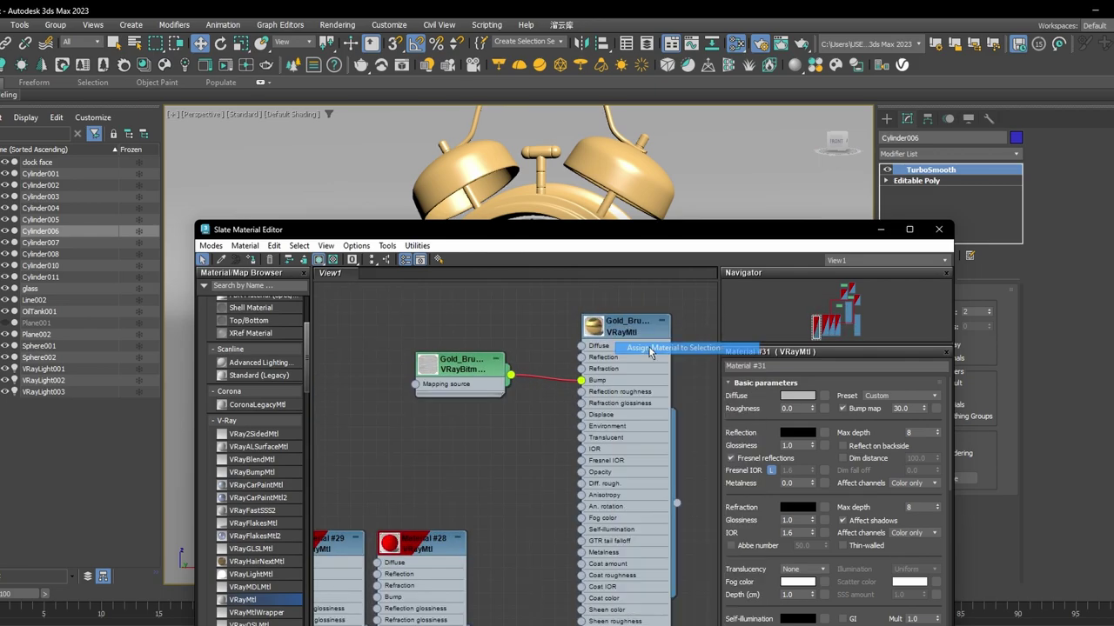
{"action": "left_click", "coordinate": [881, 230]}
Duplicate the overhead V-Ray plane light to the clock's right and rotate the copy upright to face the clock.
{"action": "scroll", "coordinate": [717, 229], "scroll_direction": "down", "scroll_amount": 8}
{"action": "middle_click_drag", "start_coordinate": [701, 184], "coordinate": [571, 224], "text": "alt"}
{"action": "scroll", "coordinate": [720, 233], "scroll_direction": "up", "scroll_amount": 3}
{"action": "scroll", "coordinate": [708, 197], "scroll_direction": "down", "scroll_amount": 3}
{"action": "left_click", "coordinate": [614, 236]}
{"action": "mouse_move", "coordinate": [585, 223]}
{"action": "left_mouse_down", "text": "shift"}
{"action": "mouse_move", "coordinate": [720, 231]}
{"action": "mouse_move", "coordinate": [747, 255]}
{"action": "mouse_move", "coordinate": [783, 261]}
{"action": "mouse_move", "coordinate": [790, 281]}
{"action": "left_mouse_up", "text": "shift"}
{"action": "key", "text": "Return"}
{"action": "key", "text": "e"}
{"action": "key", "text": "r"}
{"action": "middle_click_drag", "start_coordinate": [796, 308], "coordinate": [743, 306], "text": "alt"}
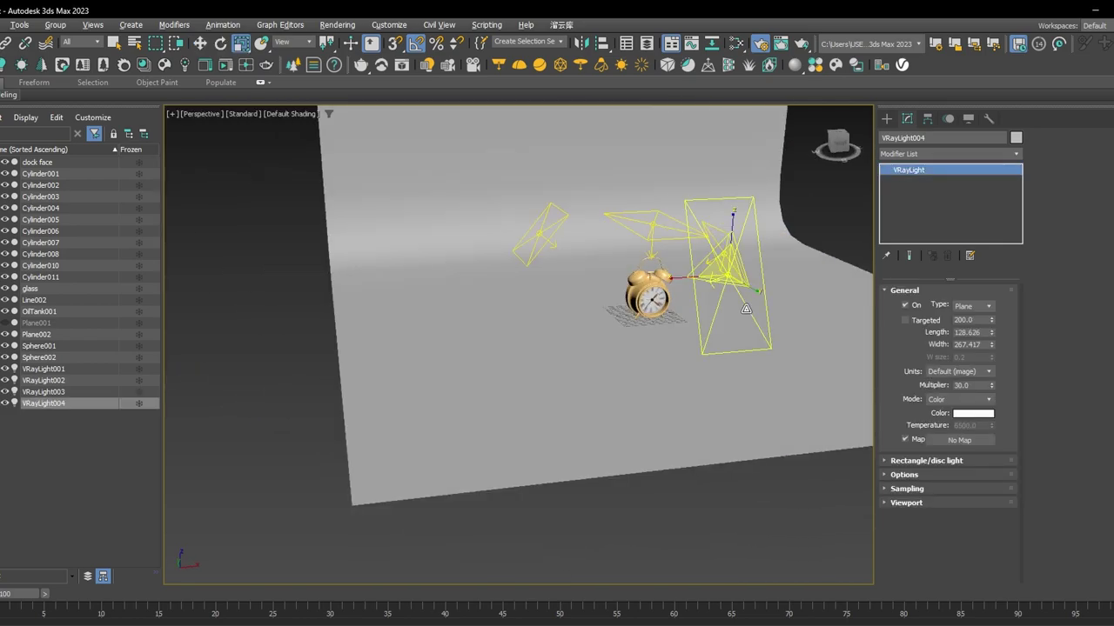
Lengthen the copied plane light to about 207 and place it in front of the clock on its right.
{"action": "key", "text": "w"}
{"action": "left_click_drag", "start_coordinate": [996, 336], "coordinate": [996, 313]}
{"action": "middle_click_drag", "start_coordinate": [748, 290], "coordinate": [606, 290], "text": "alt"}
{"action": "left_click_drag", "start_coordinate": [725, 252], "coordinate": [767, 279]}
{"action": "middle_click_drag", "start_coordinate": [643, 333], "coordinate": [539, 311], "text": "alt"}
{"action": "middle_click_drag", "start_coordinate": [743, 268], "coordinate": [808, 261], "text": "alt"}
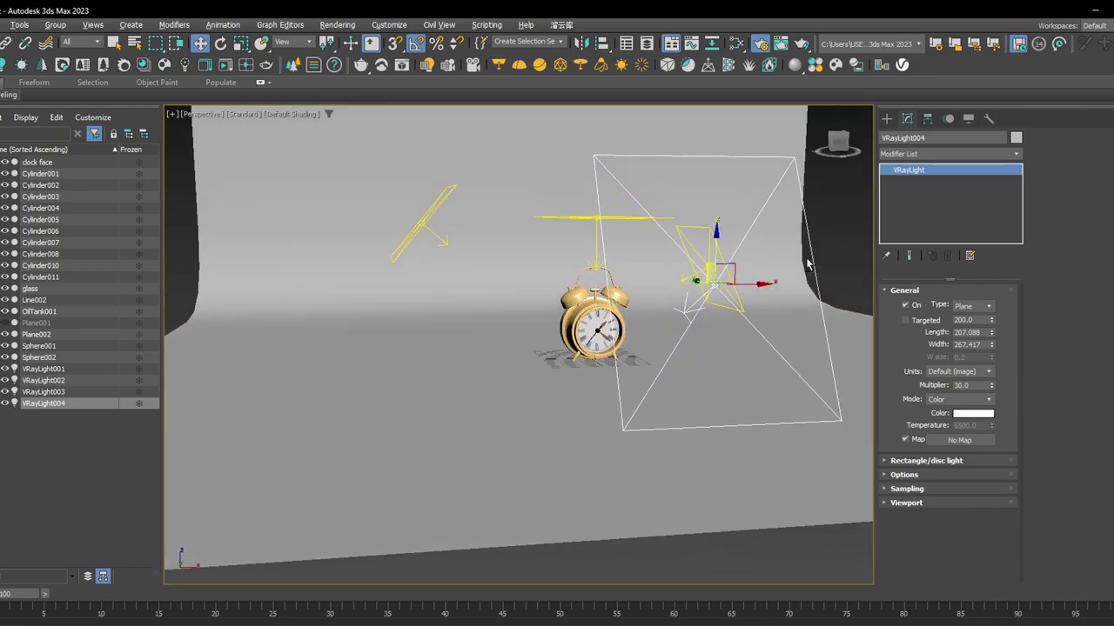
Stretch the curved backdrop plane sideways until it fills the view behind the whole clock.
{"action": "left_click", "coordinate": [598, 329]}
{"action": "key", "text": "z"}
{"action": "scroll", "coordinate": [619, 329], "scroll_direction": "down", "scroll_amount": 4}
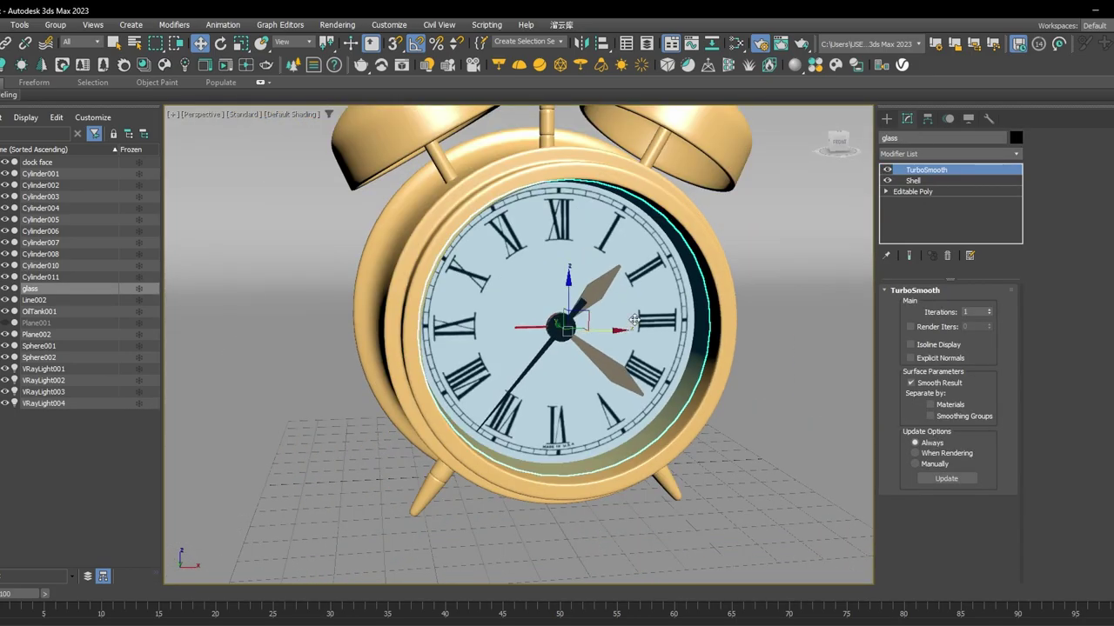
{"action": "middle_click_drag", "start_coordinate": [637, 321], "coordinate": [556, 417]}
{"action": "scroll", "coordinate": [615, 368], "scroll_direction": "down", "scroll_amount": 4}
{"action": "middle_click_drag", "start_coordinate": [555, 417], "coordinate": [527, 450], "text": "alt"}
{"action": "scroll", "coordinate": [549, 418], "scroll_direction": "up", "scroll_amount": 1}
{"action": "middle_click_drag", "start_coordinate": [527, 450], "coordinate": [547, 428], "text": "alt"}
{"action": "middle_click_drag", "start_coordinate": [547, 428], "coordinate": [554, 431]}
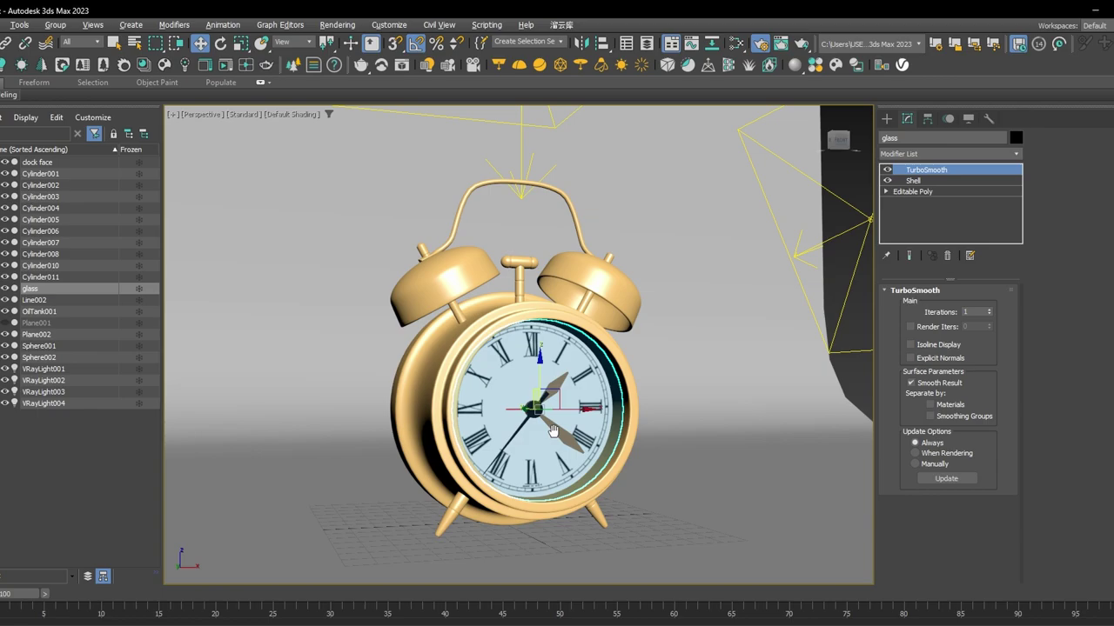
{"action": "left_click", "coordinate": [667, 440]}
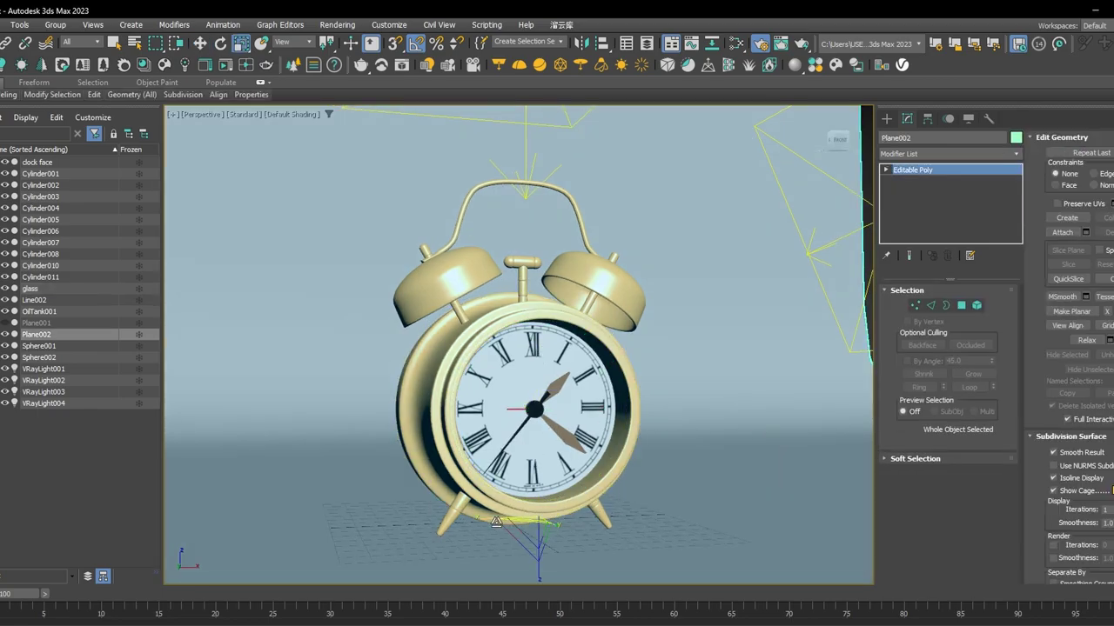
{"action": "left_click_drag", "start_coordinate": [484, 520], "coordinate": [433, 516]}
{"action": "mouse_move", "coordinate": [708, 392]}
{"action": "middle_mouse_down"}
{"action": "mouse_move", "coordinate": [733, 373]}
{"action": "mouse_move", "coordinate": [718, 373]}
{"action": "middle_mouse_up"}
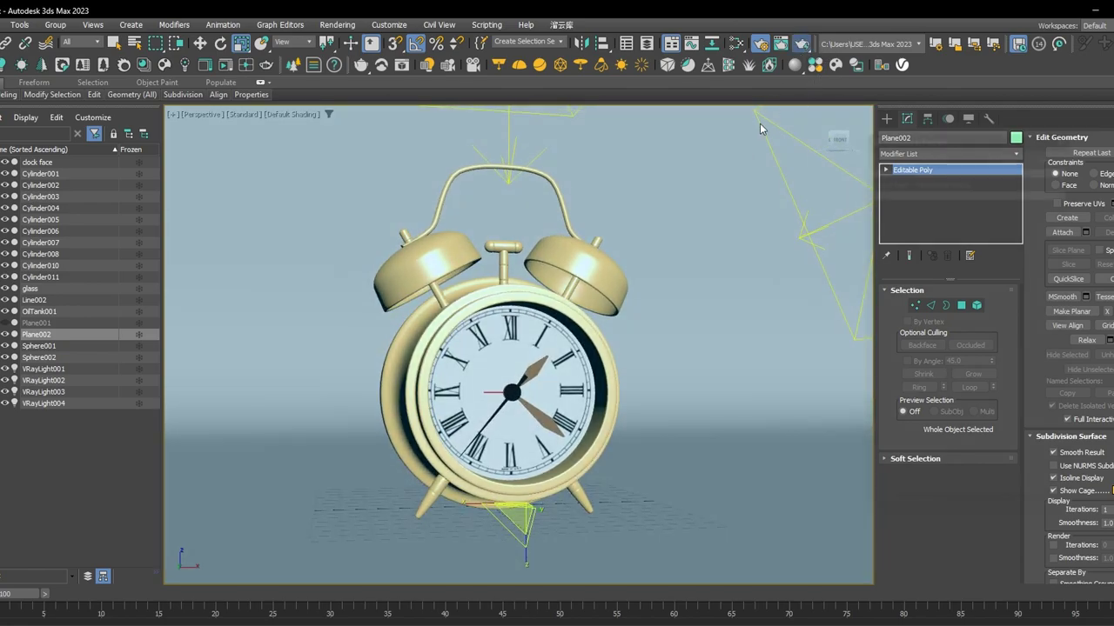
Test-render the perspective view, stop the render partway and put the frame buffer away.
{"action": "key", "text": "shift+q"}
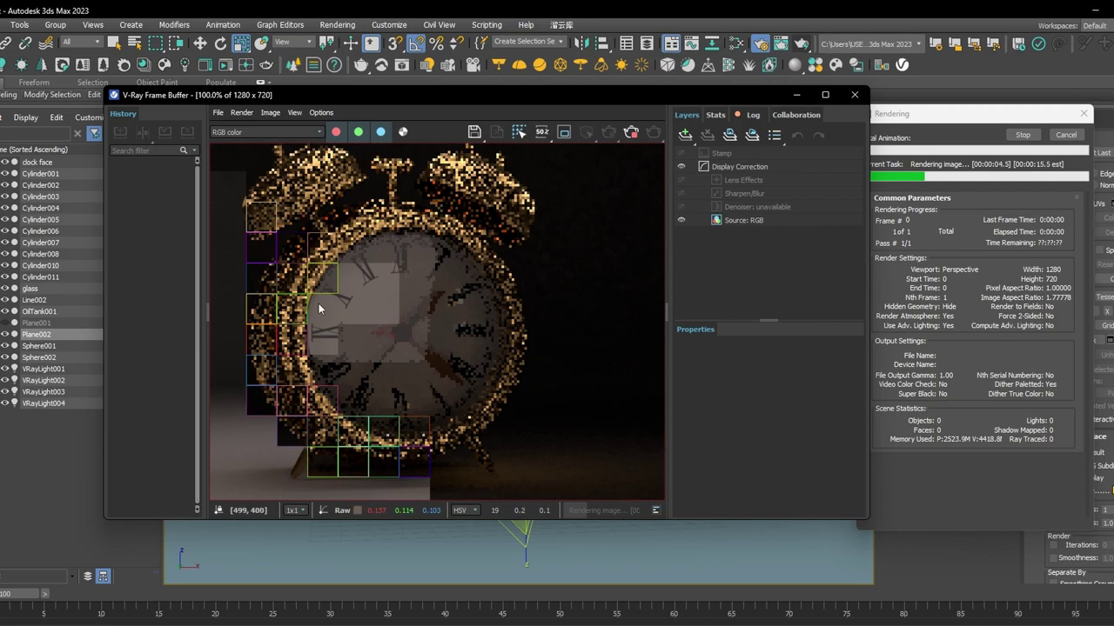
{"action": "scroll", "coordinate": [318, 273], "scroll_direction": "down", "scroll_amount": 1}
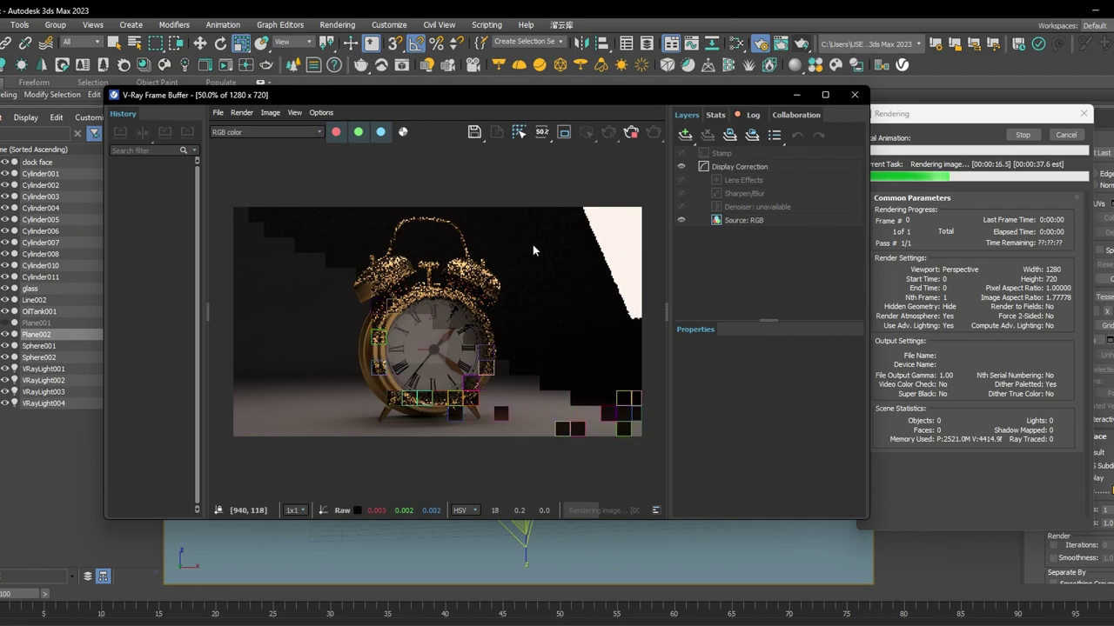
{"action": "key", "text": "Escape"}
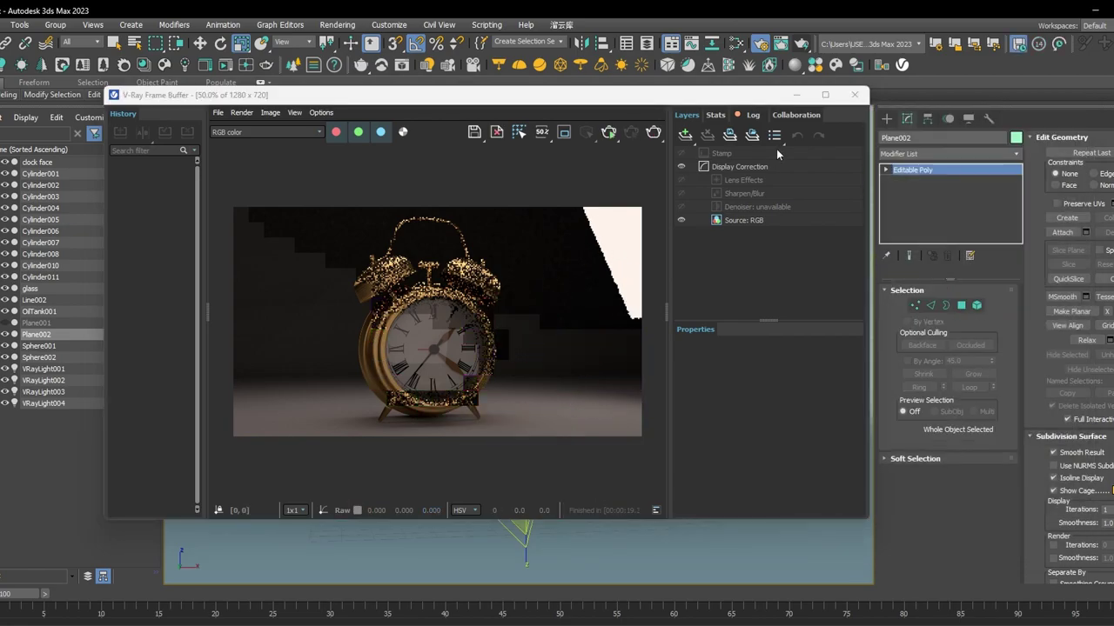
{"action": "left_click", "coordinate": [796, 95]}
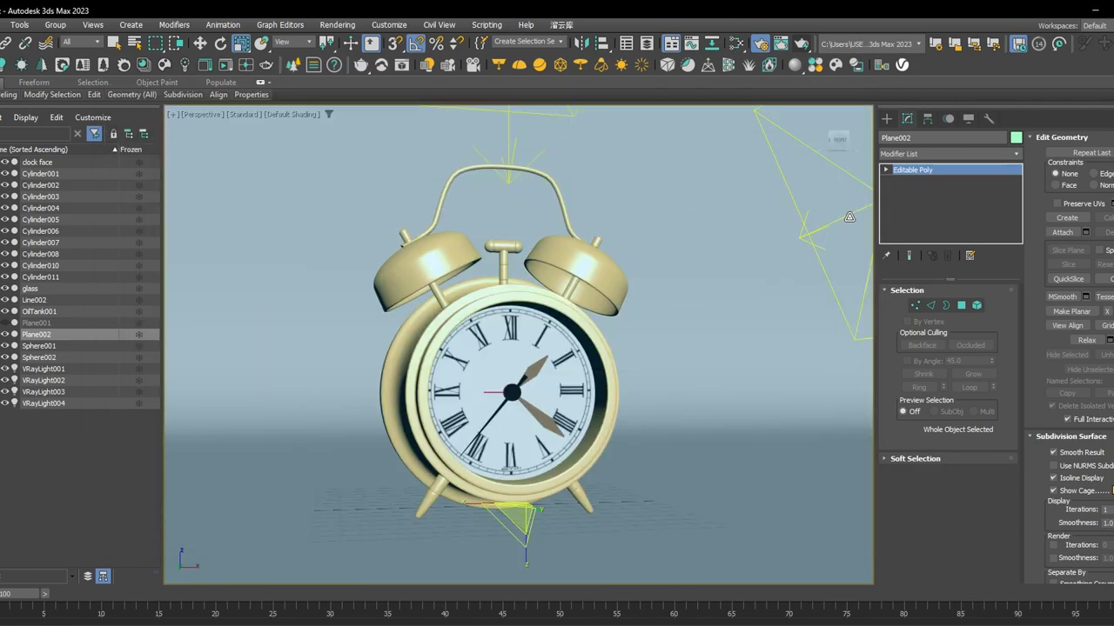
Switch the view to wireframe and make all four V-Ray lights invisible in renders.
{"action": "left_click", "coordinate": [860, 205]}
{"action": "key", "text": "F3"}
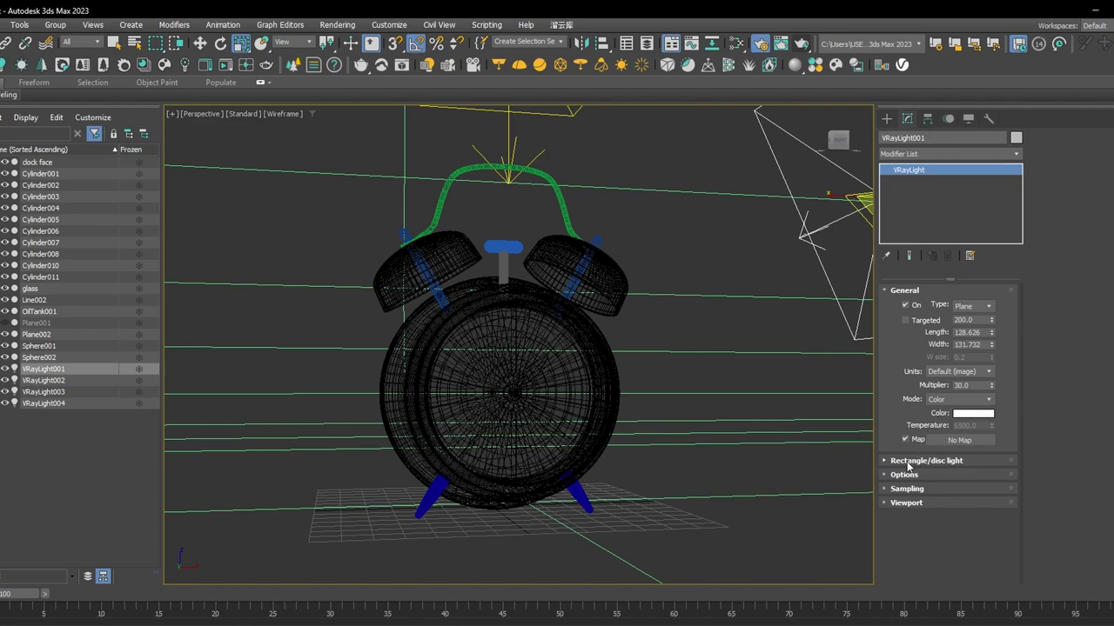
{"action": "left_click", "coordinate": [902, 475]}
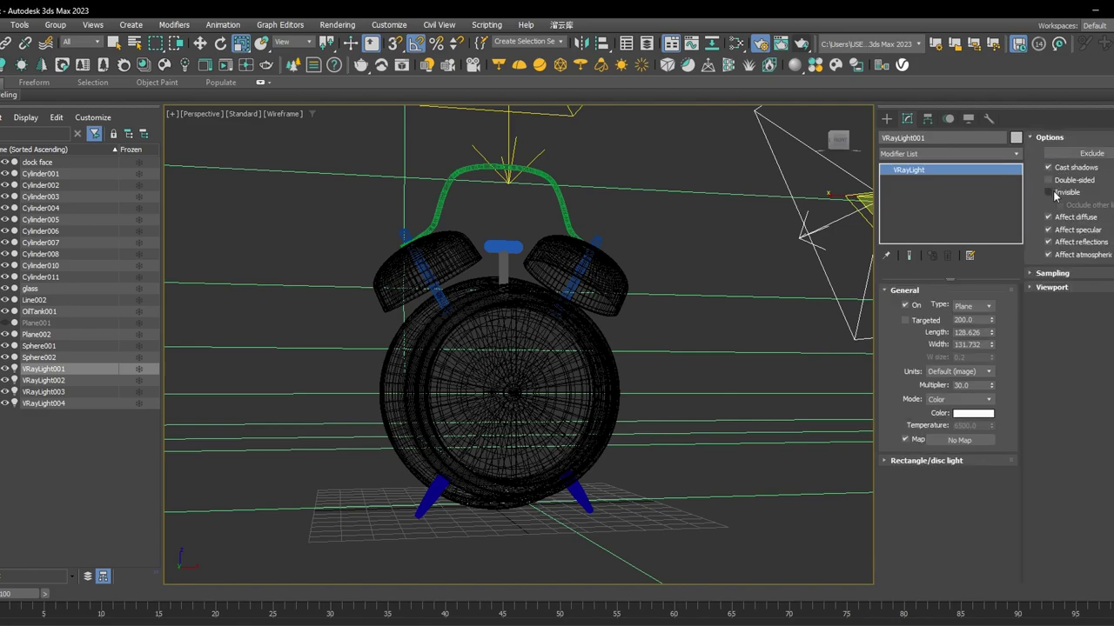
{"action": "left_click", "coordinate": [836, 185]}
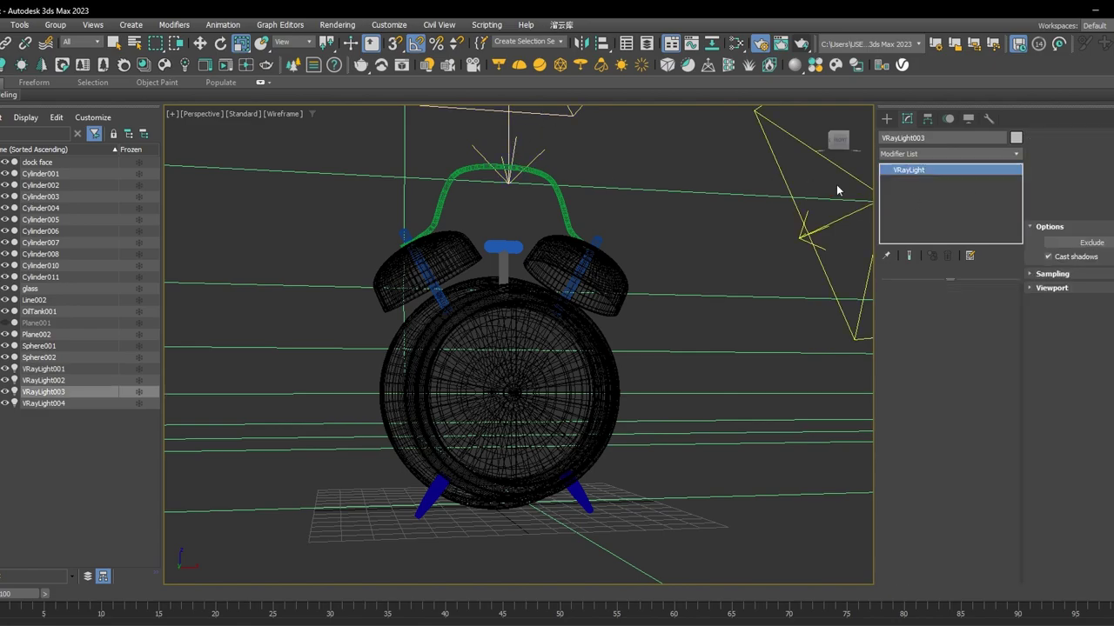
{"action": "scroll", "coordinate": [623, 226], "scroll_direction": "down", "scroll_amount": 5}
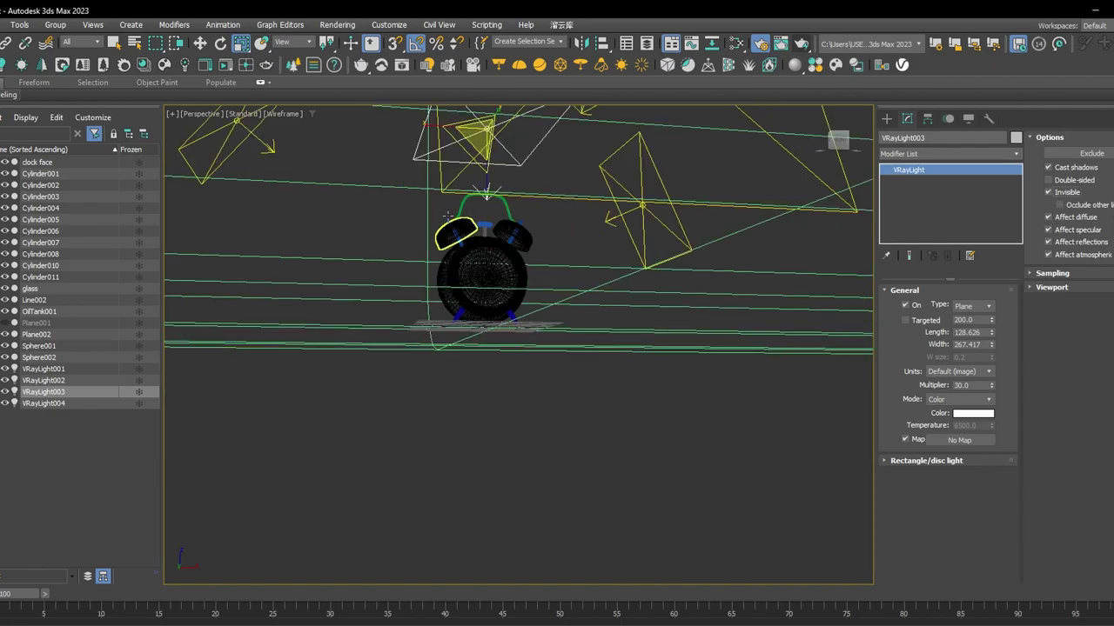
{"action": "left_click", "coordinate": [266, 146]}
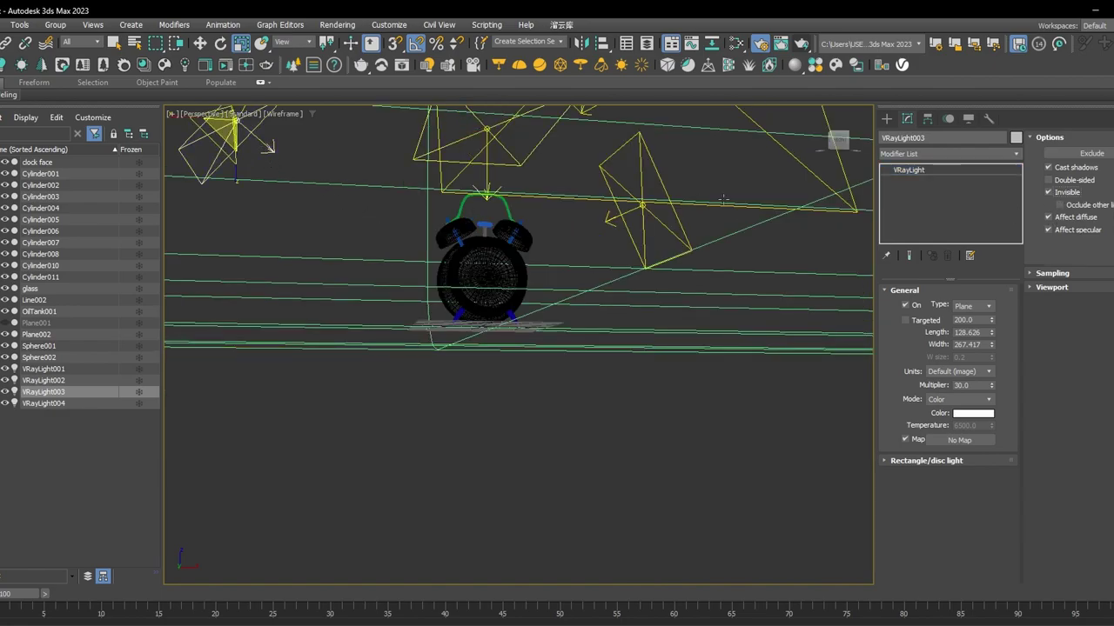
{"action": "left_click", "coordinate": [1048, 192]}
{"action": "middle_click_drag", "start_coordinate": [568, 274], "coordinate": [564, 274]}
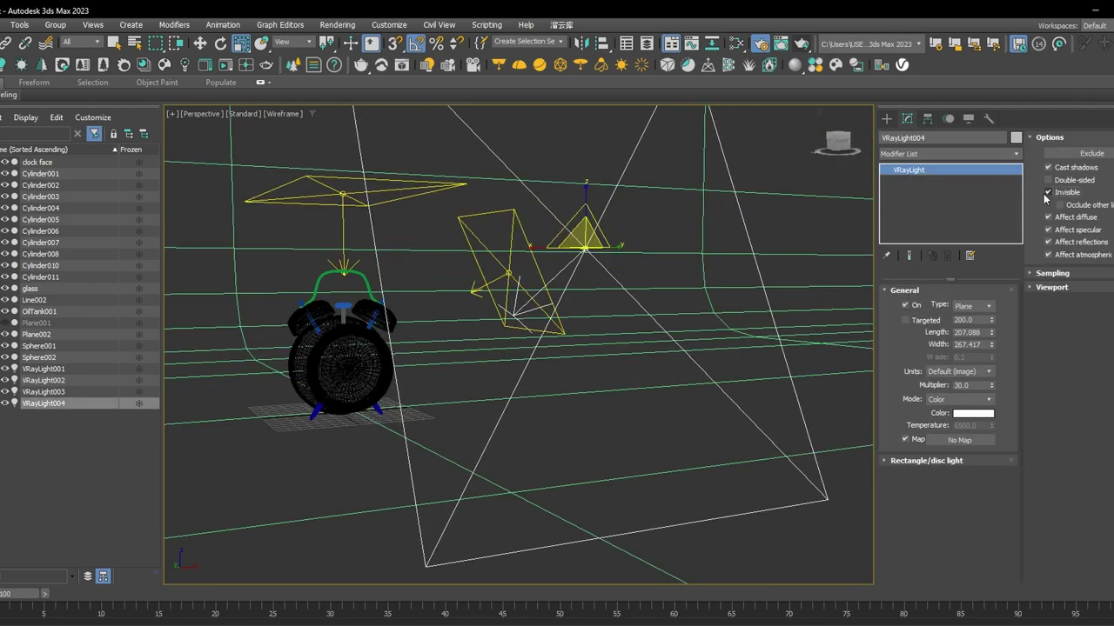
Return to shaded display, frame the clock closely at an angle, test-render it and put the frame buffer away.
{"action": "middle_click_drag", "start_coordinate": [610, 270], "coordinate": [624, 334], "text": "alt"}
{"action": "scroll", "coordinate": [624, 334], "scroll_direction": "up", "scroll_amount": 3}
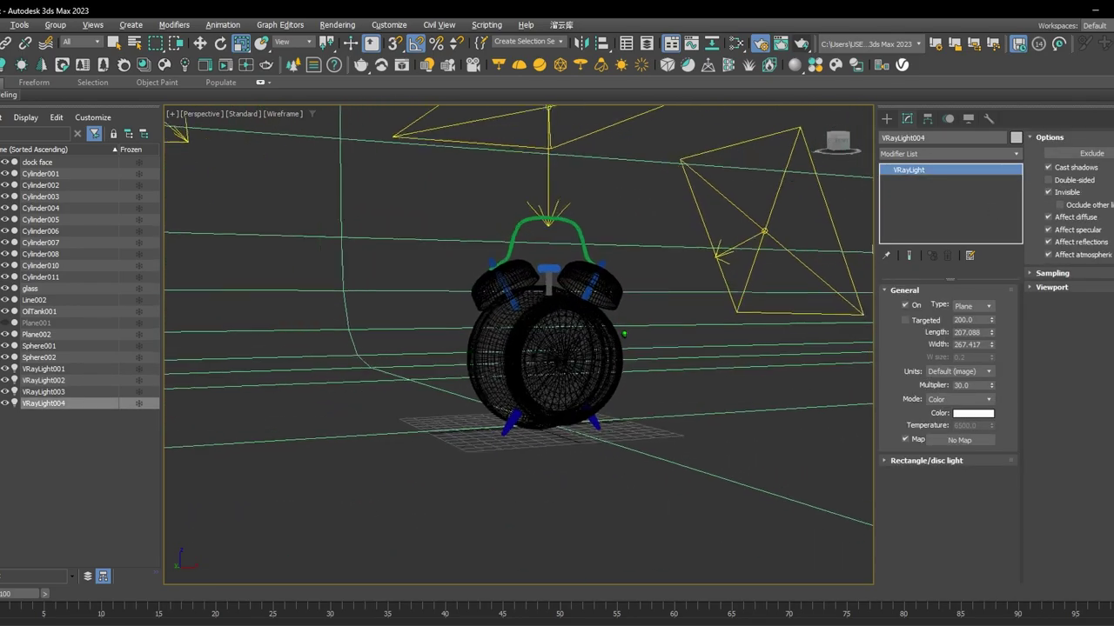
{"action": "scroll", "coordinate": [624, 335], "scroll_direction": "up", "scroll_amount": 2}
{"action": "scroll", "coordinate": [632, 301], "scroll_direction": "down", "scroll_amount": 5}
{"action": "scroll", "coordinate": [614, 311], "scroll_direction": "up", "scroll_amount": 6}
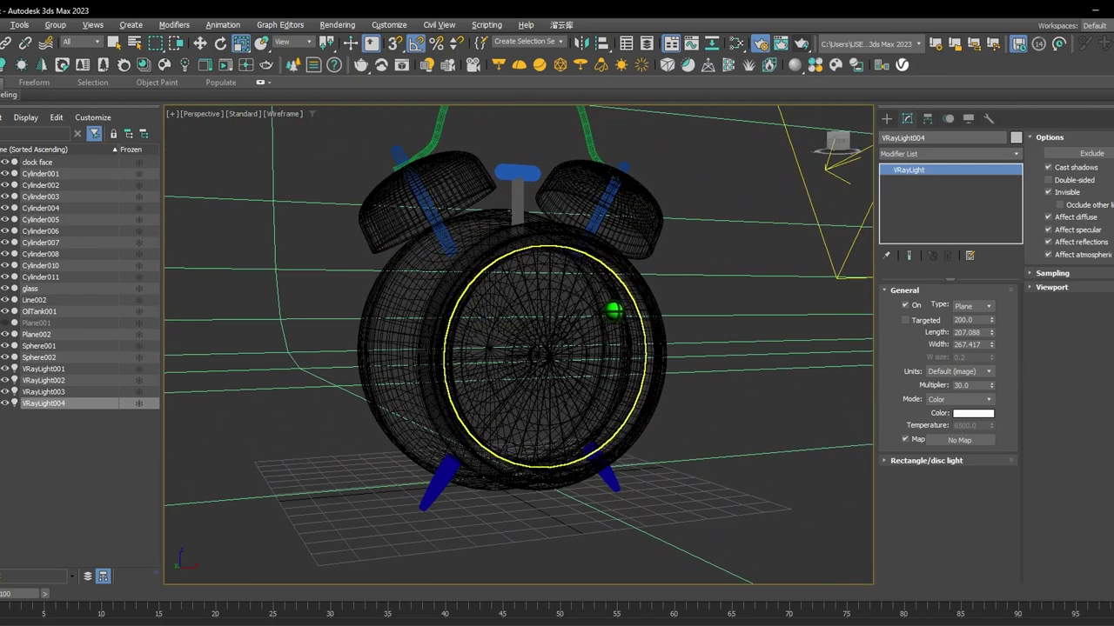
{"action": "middle_click_drag", "start_coordinate": [613, 268], "coordinate": [613, 360]}
{"action": "scroll", "coordinate": [617, 302], "scroll_direction": "down", "scroll_amount": 2}
{"action": "key", "text": "F3"}
{"action": "left_click", "coordinate": [625, 298]}
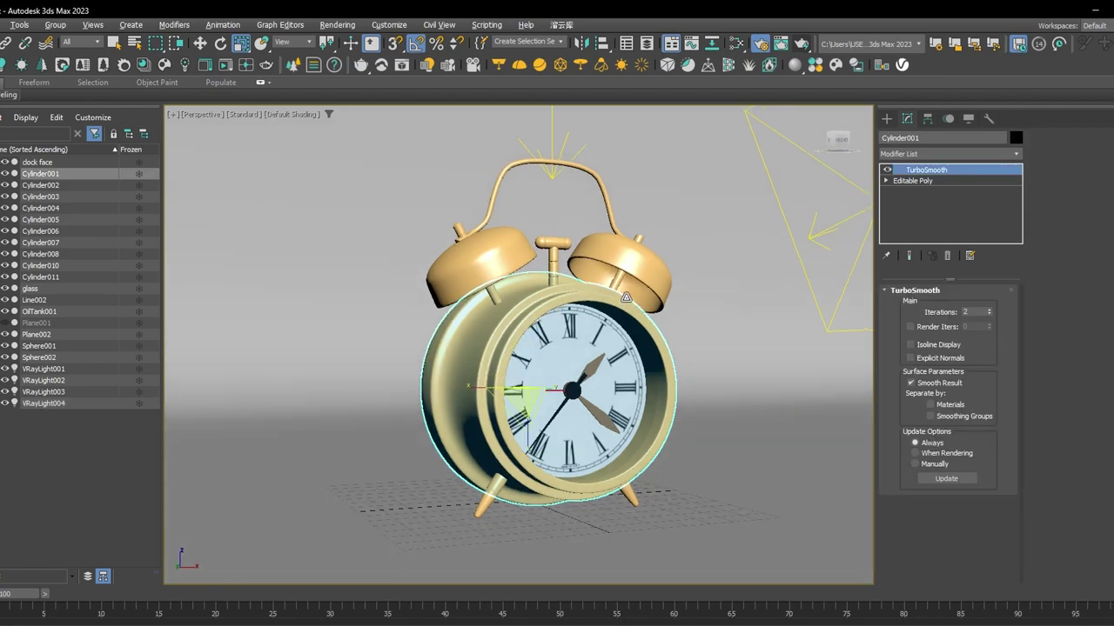
{"action": "scroll", "coordinate": [664, 352], "scroll_direction": "up", "scroll_amount": 3}
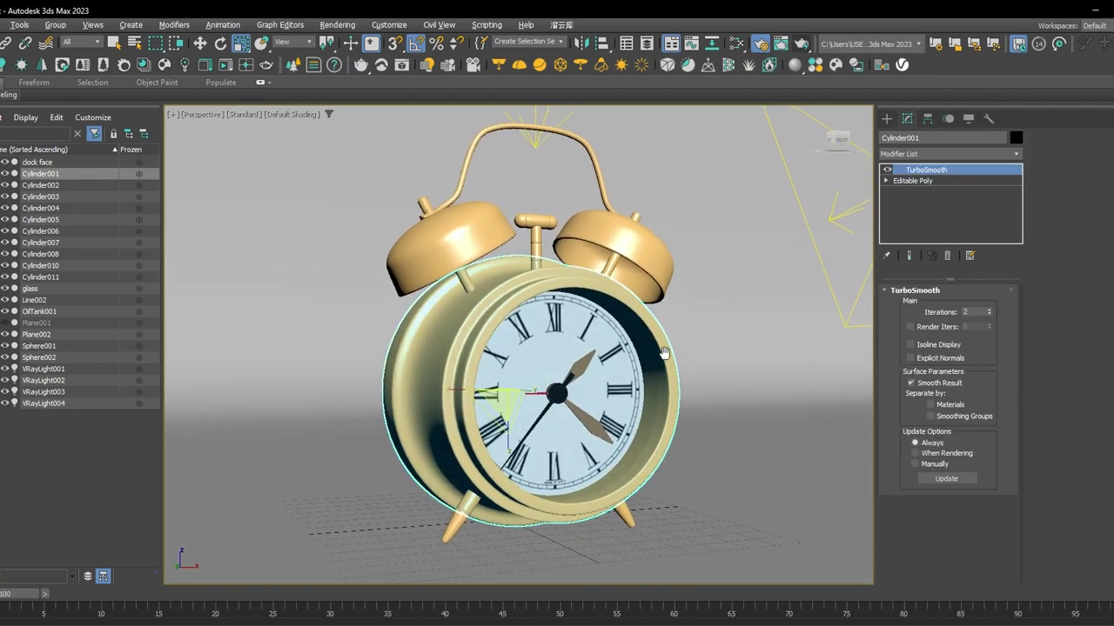
{"action": "middle_click_drag", "start_coordinate": [664, 352], "coordinate": [664, 349]}
{"action": "scroll", "coordinate": [665, 349], "scroll_direction": "up", "scroll_amount": 2}
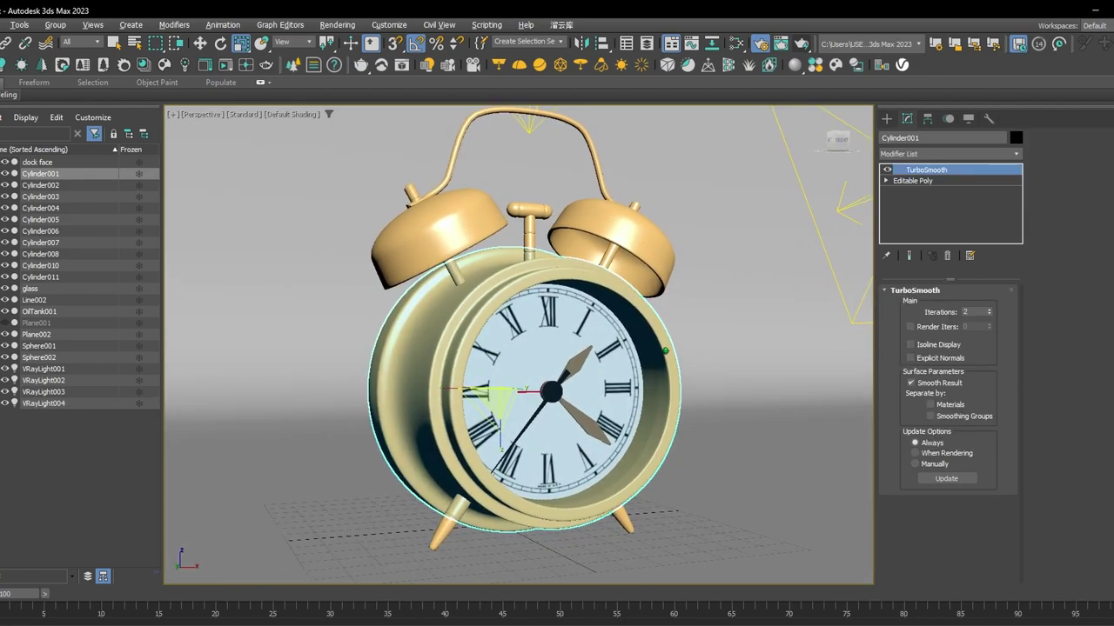
{"action": "left_click", "coordinate": [804, 45]}
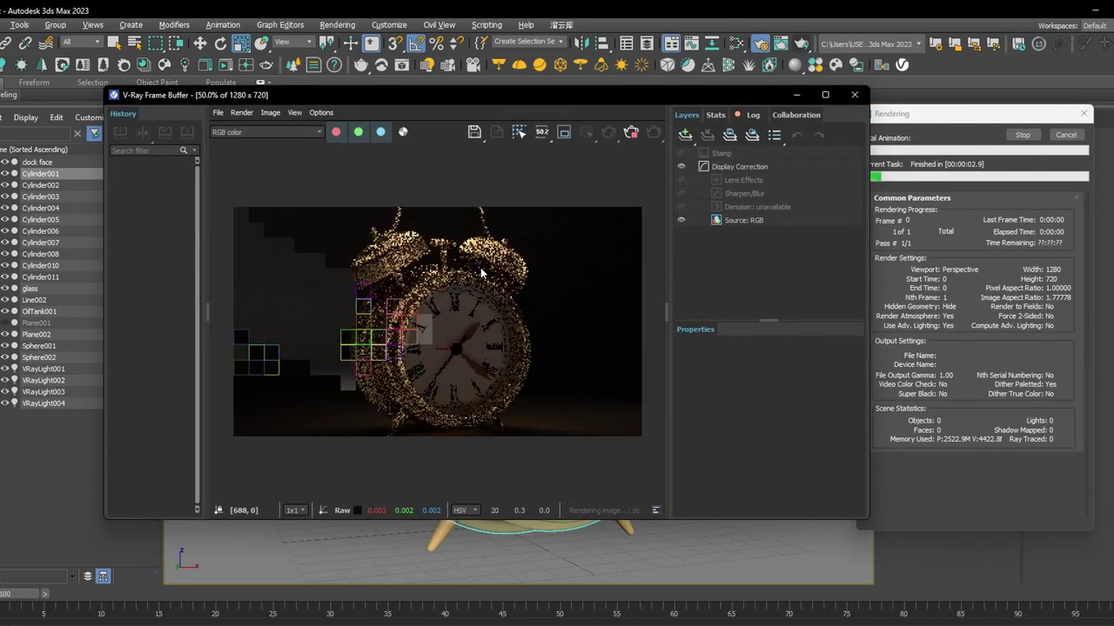
{"action": "left_click", "coordinate": [796, 94]}
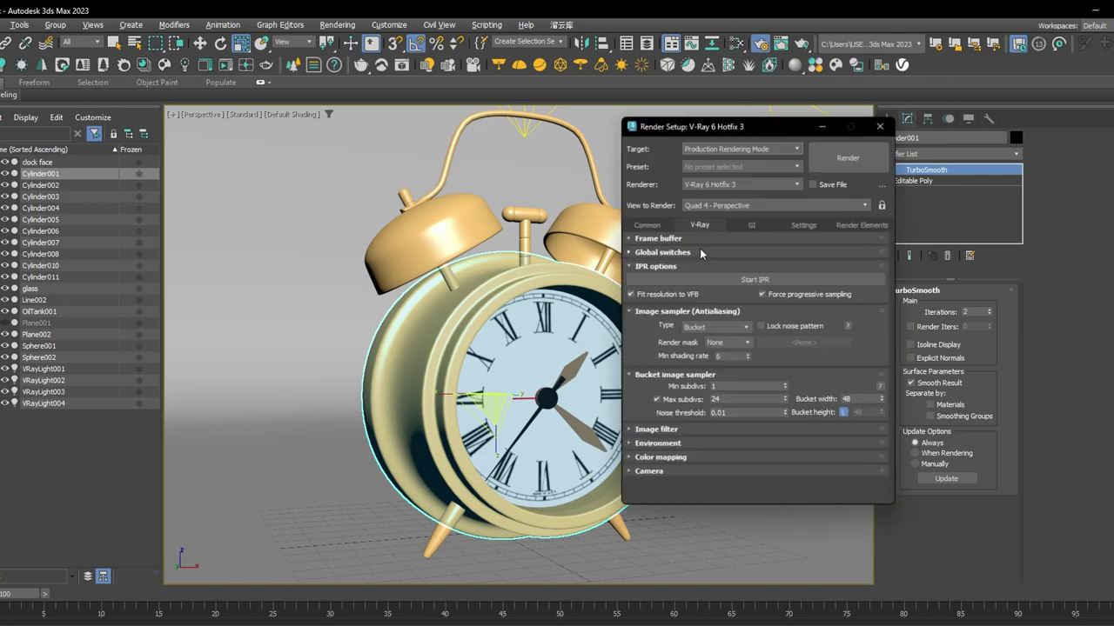
Set the render output size to 1920 by 1080 pixels in the render setup.
{"action": "key", "text": "F10"}
{"action": "left_click", "coordinate": [651, 224]}
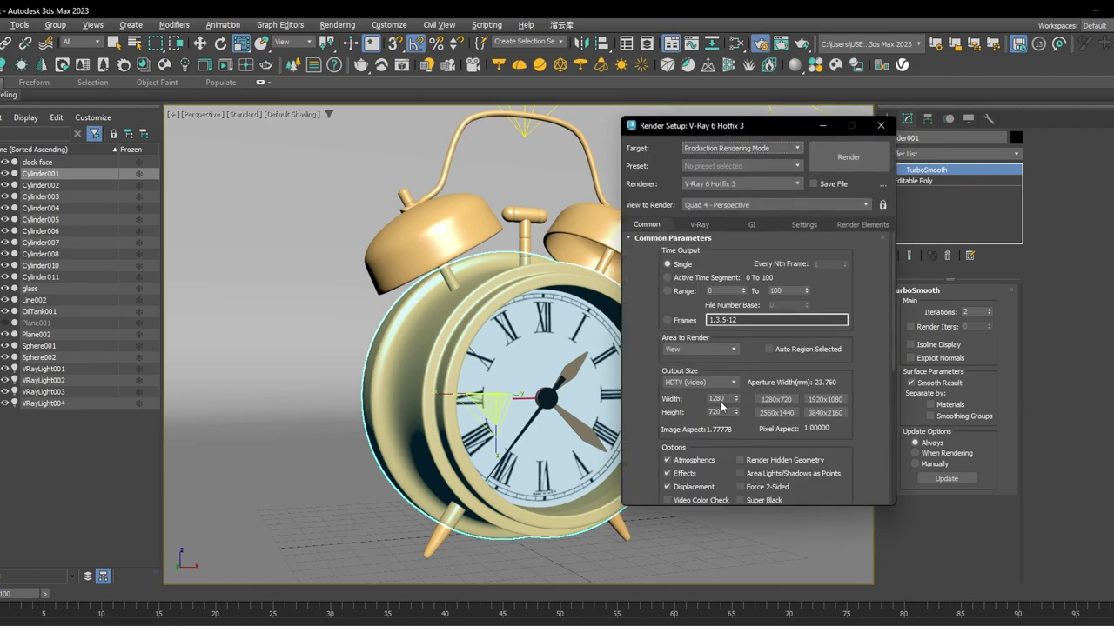
{"action": "double_click", "coordinate": [722, 398]}
Show safe frames in the active perspective viewport through the viewport configuration.
{"action": "left_click", "coordinate": [172, 116]}
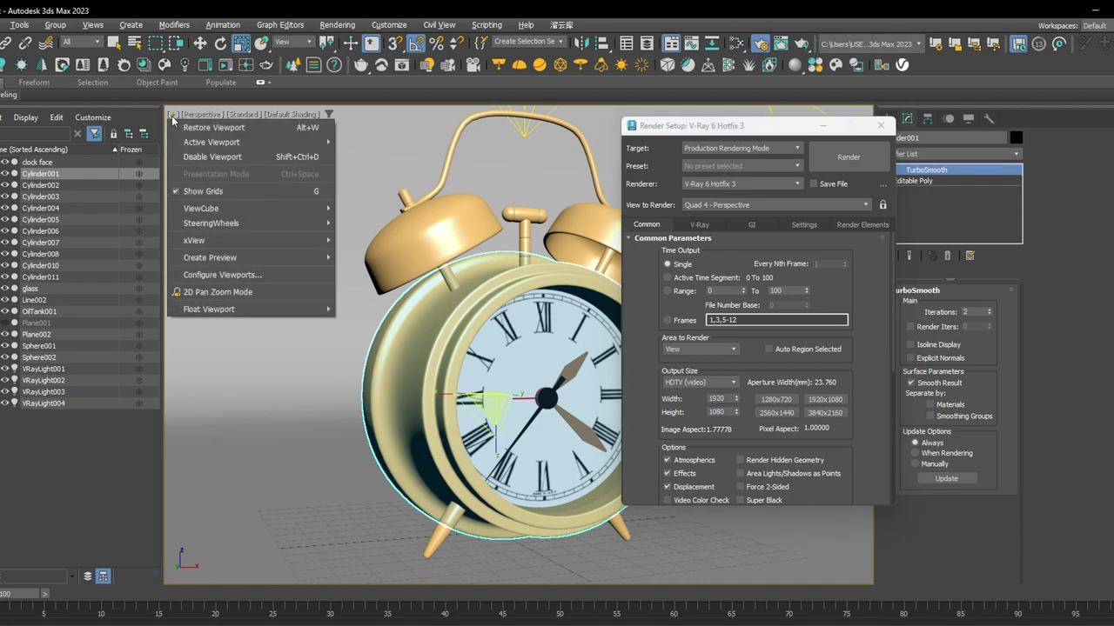
{"action": "left_click", "coordinate": [239, 277]}
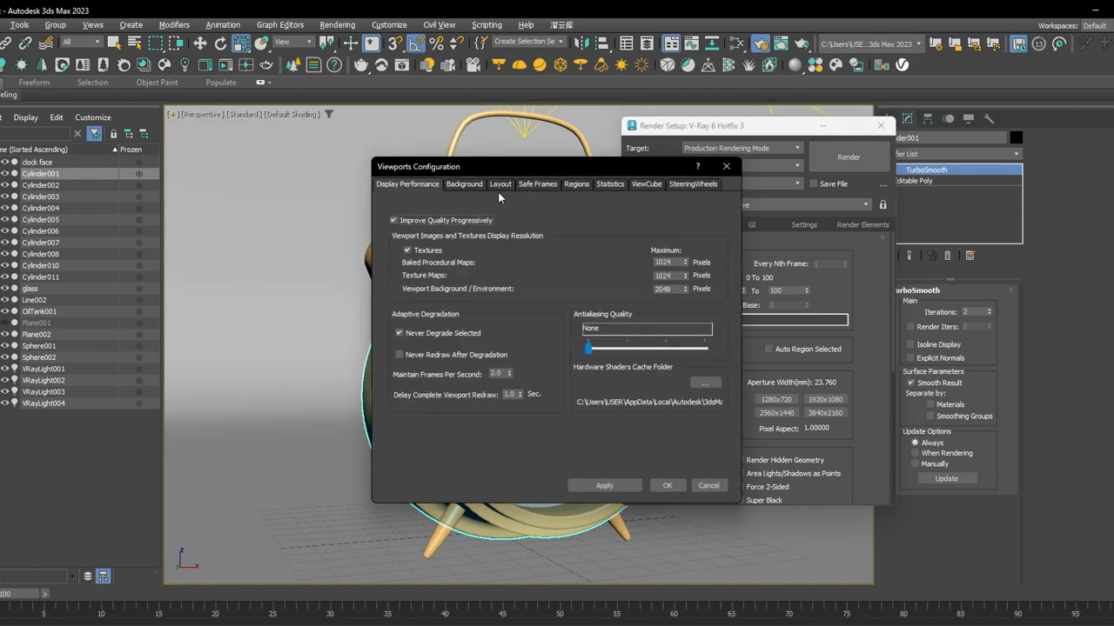
{"action": "left_click", "coordinate": [522, 185]}
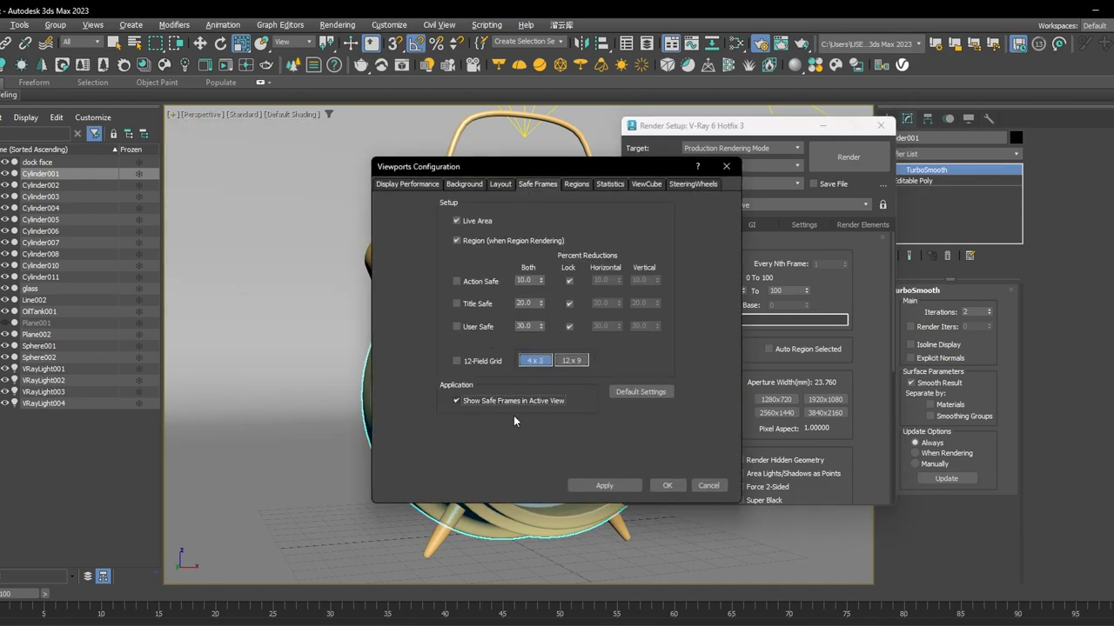
{"action": "left_click", "coordinate": [608, 485]}
{"action": "left_click", "coordinate": [667, 485]}
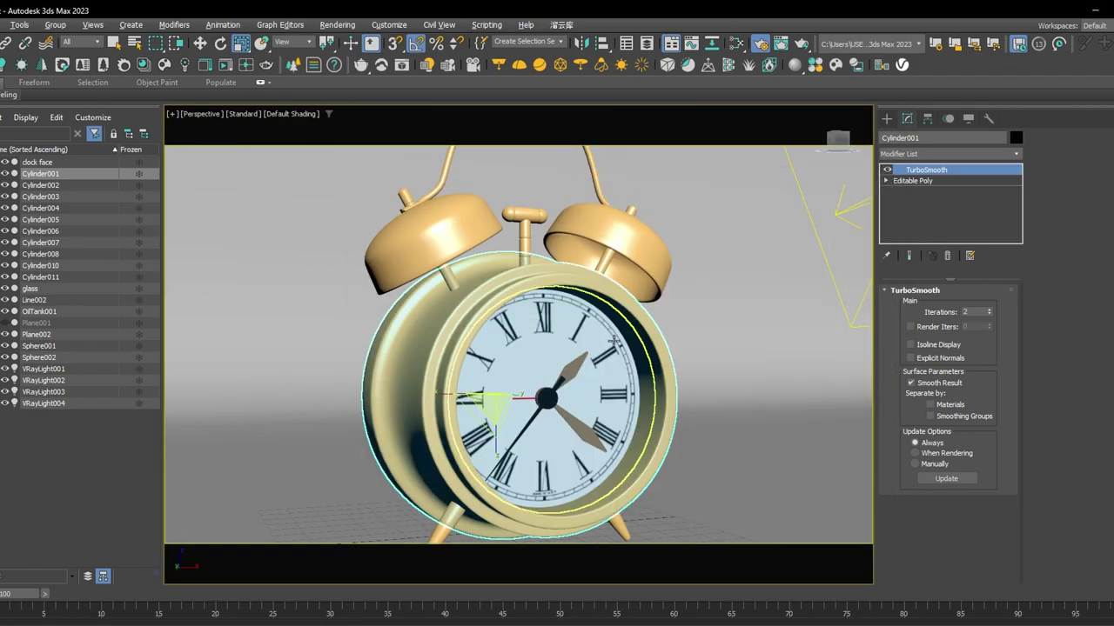
Fit the whole clock inside the safe frame, render it and let the render buckets follow the mouse.
{"action": "scroll", "coordinate": [616, 340], "scroll_direction": "down", "scroll_amount": 3}
{"action": "middle_click_drag", "start_coordinate": [609, 354], "coordinate": [589, 299]}
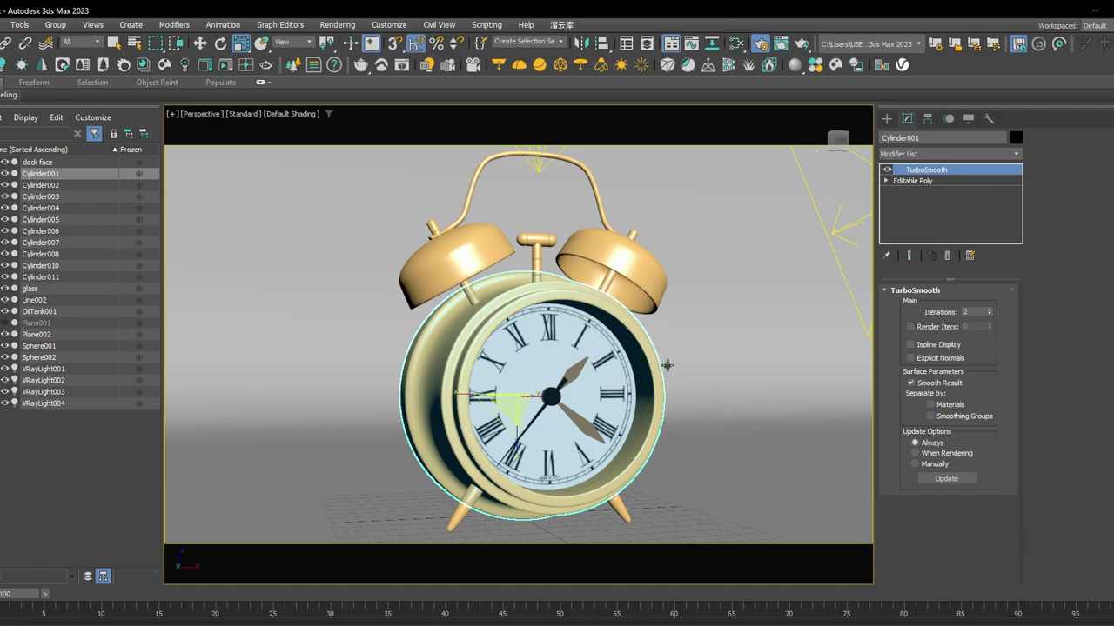
{"action": "middle_click_drag", "start_coordinate": [666, 366], "coordinate": [663, 371], "text": "alt"}
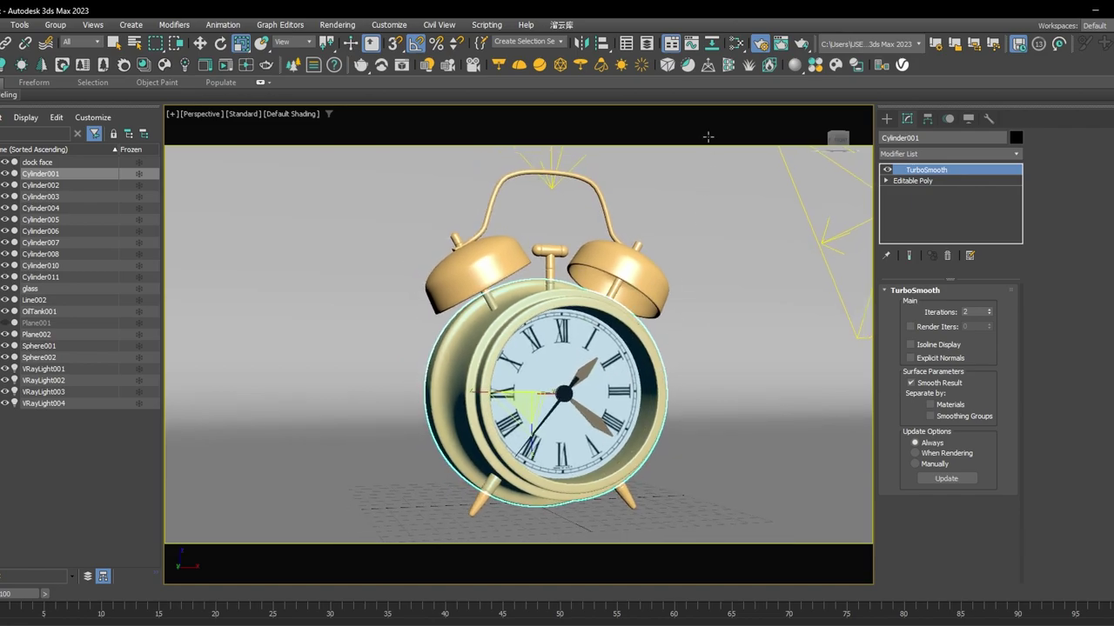
{"action": "left_click", "coordinate": [804, 45]}
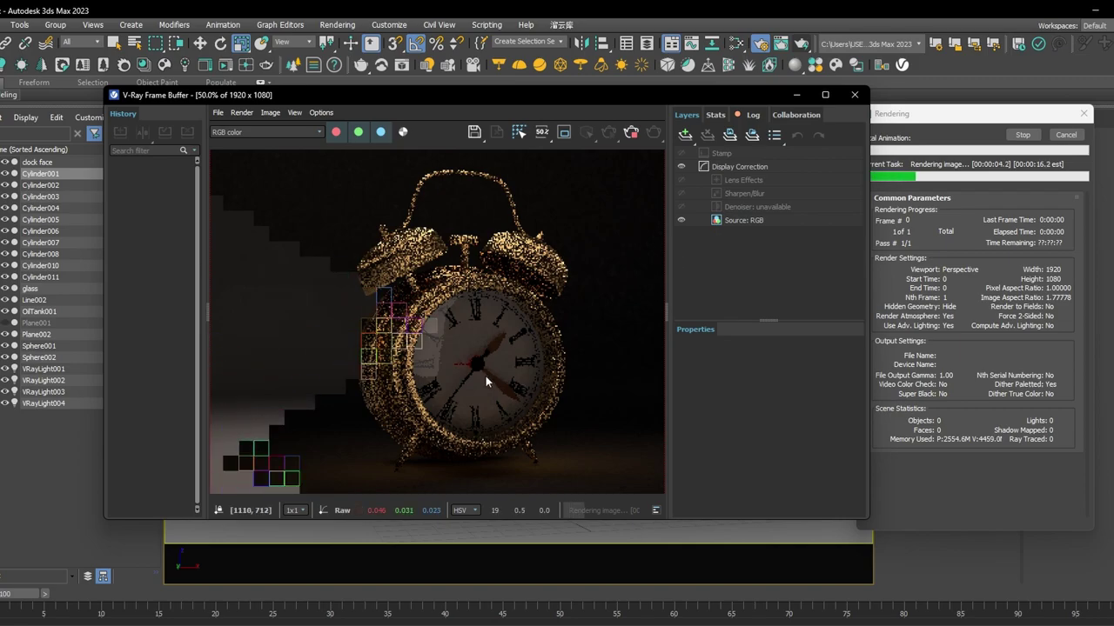
{"action": "left_click", "coordinate": [518, 131]}
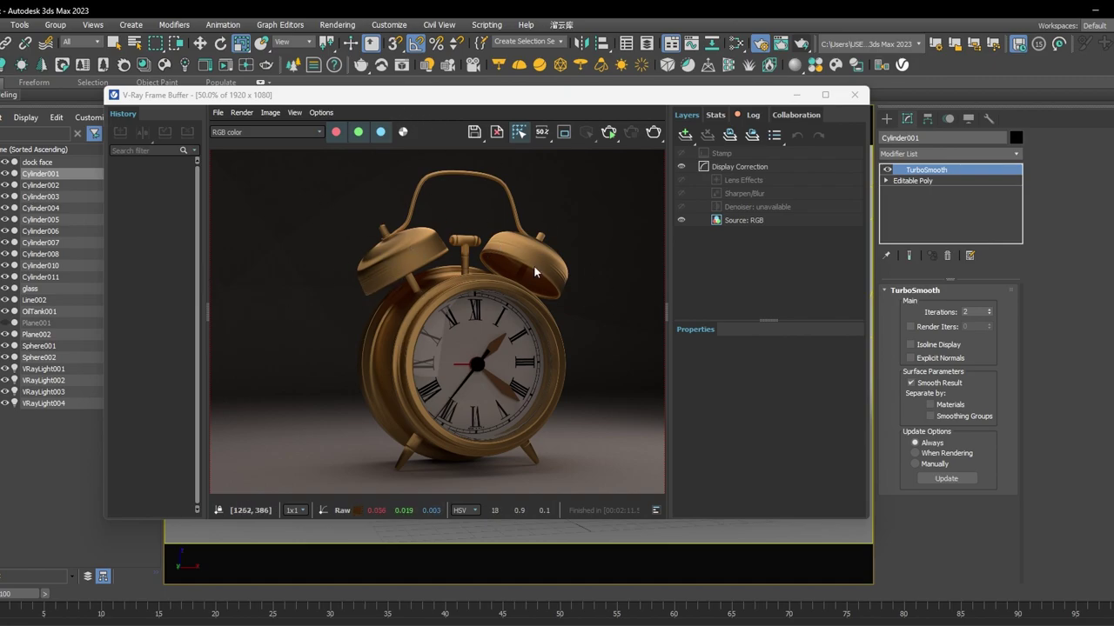
Examine the gold material, dial and lighting in the finished 1920 by 1080 render.
{"action": "scroll", "coordinate": [453, 304], "scroll_direction": "up", "scroll_amount": 1}
{"action": "scroll", "coordinate": [472, 281], "scroll_direction": "down", "scroll_amount": 2}
{"action": "scroll", "coordinate": [470, 252], "scroll_direction": "up", "scroll_amount": 1}
{"action": "scroll", "coordinate": [492, 335], "scroll_direction": "up", "scroll_amount": 1}
{"action": "scroll", "coordinate": [552, 332], "scroll_direction": "down", "scroll_amount": 1}
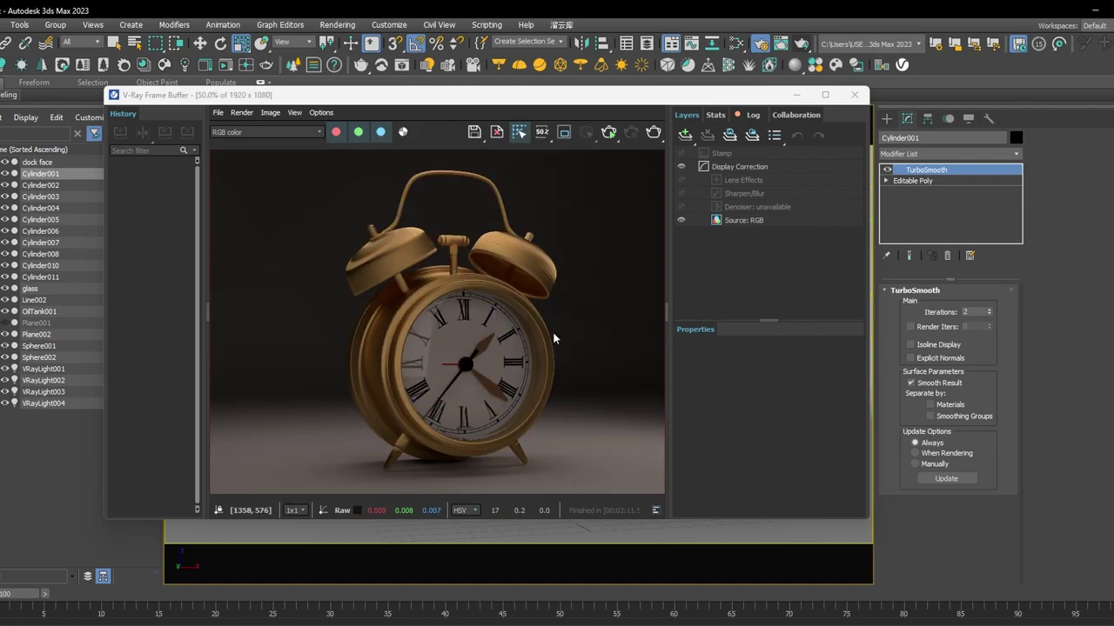